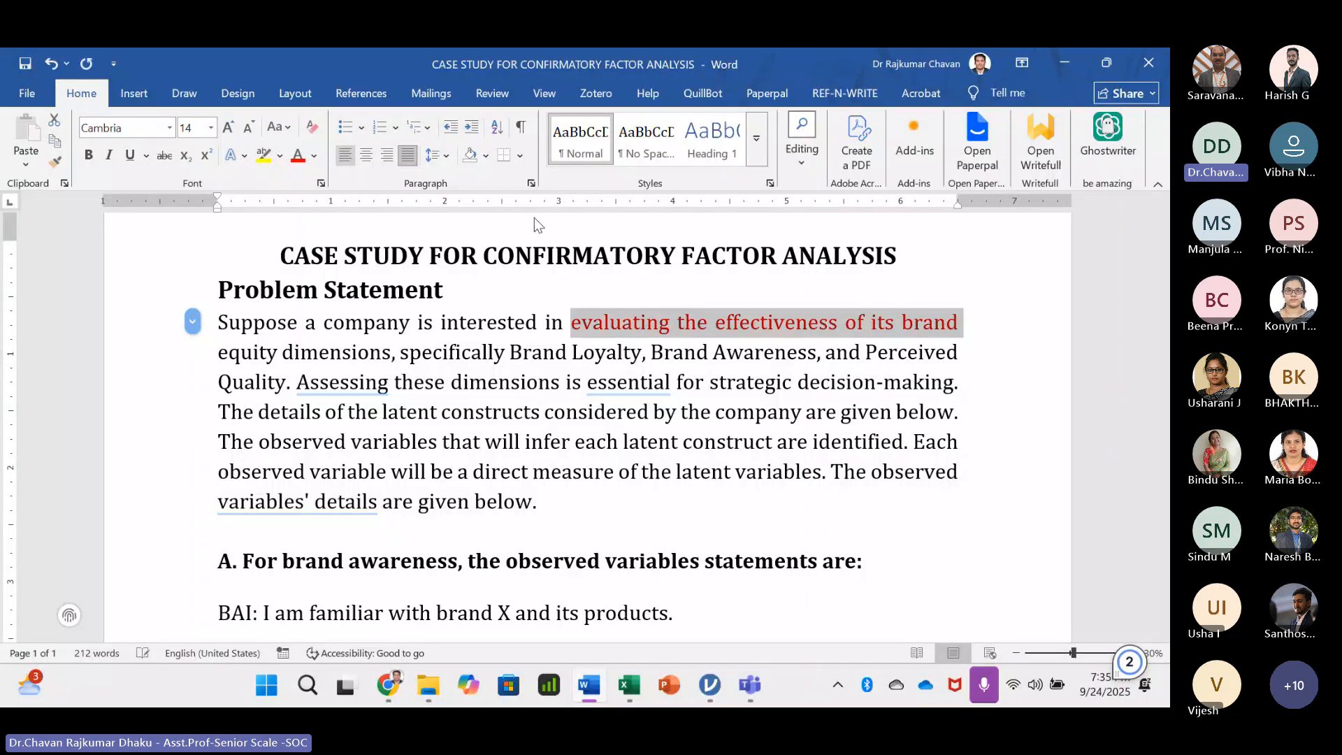
# - Switch to the NOTES workbook in Excel and select cell B66 below the observed variable notes
pyautogui.click(664, 383)
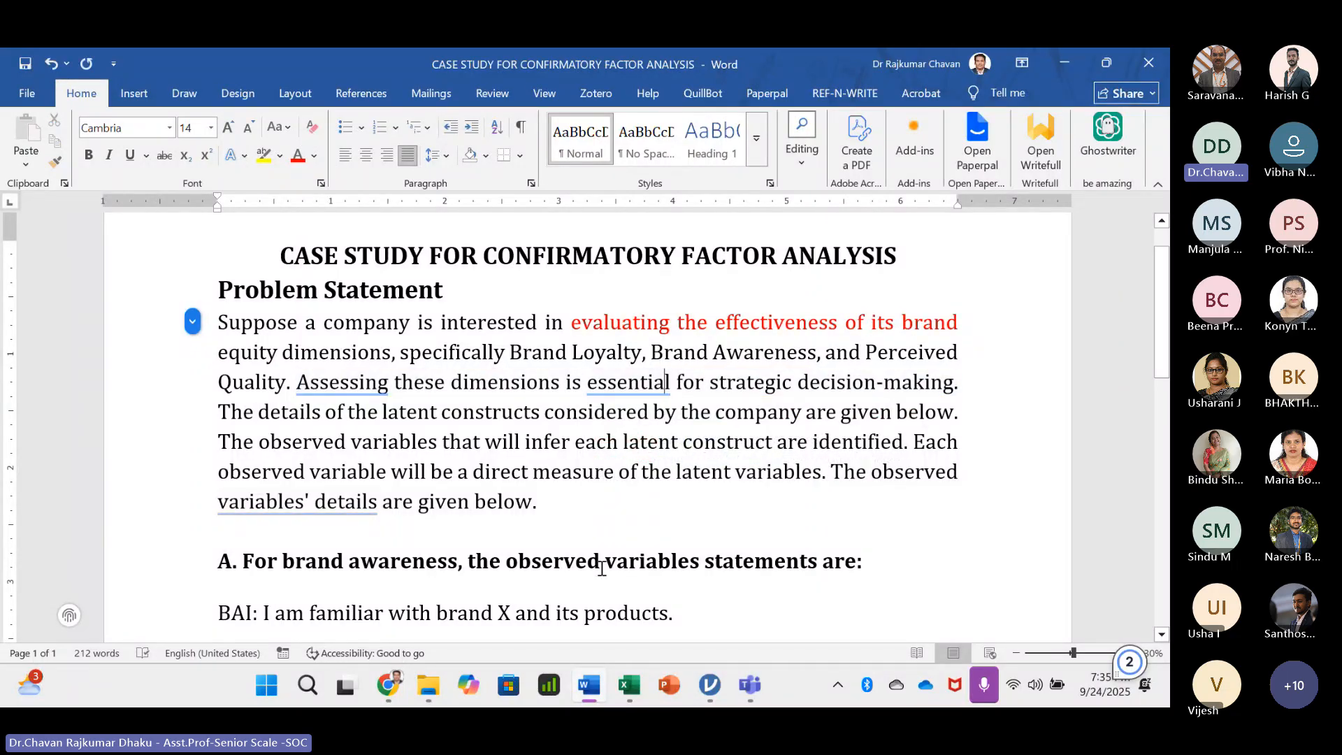
pyautogui.hotkey('alt', 'Tab')
pyautogui.scroll(-2, 285, 426)
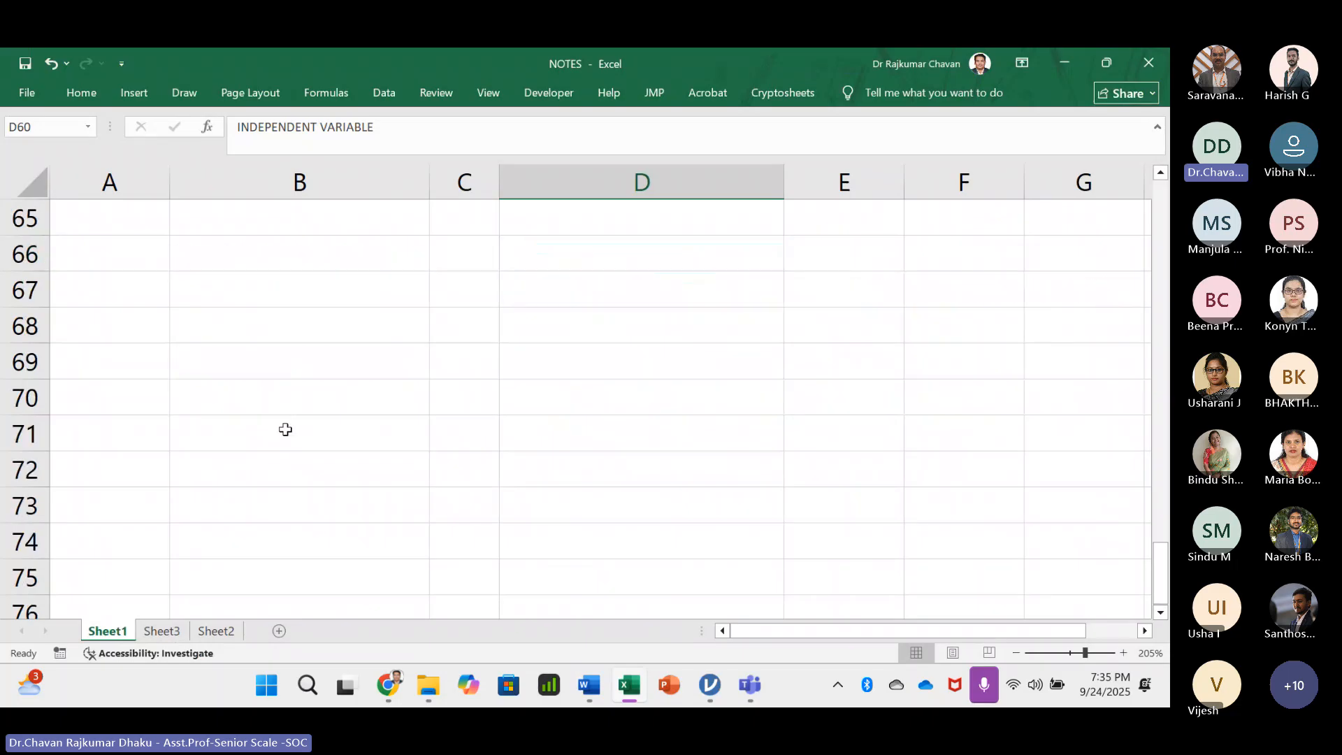
pyautogui.click(200, 346)
pyautogui.click(252, 266)
pyautogui.scroll(2, 261, 374)
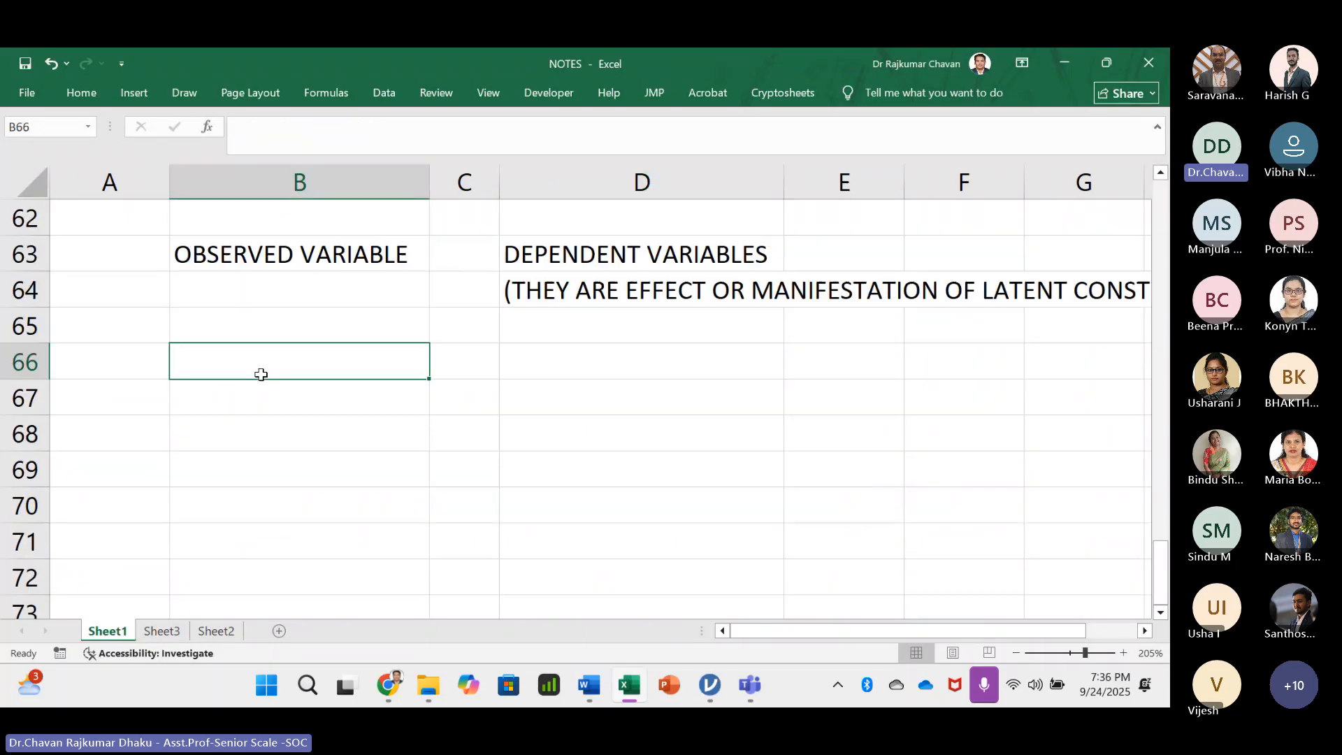
# - Review the notes comparing exploratory and confirmatory factor analysis and the roles of latent and observed variables
pyautogui.scroll(2, 261, 375)
pyautogui.scroll(-3, 280, 451)
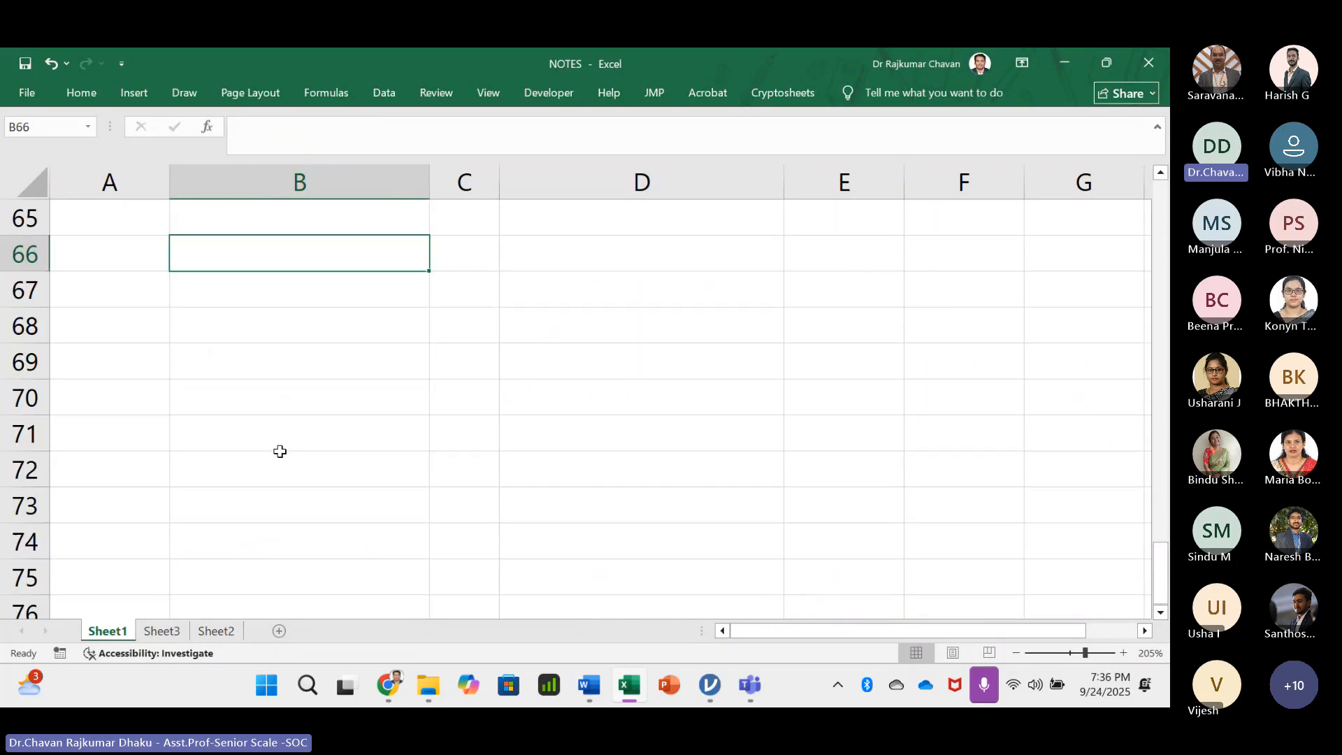
pyautogui.scroll(1, 276, 445)
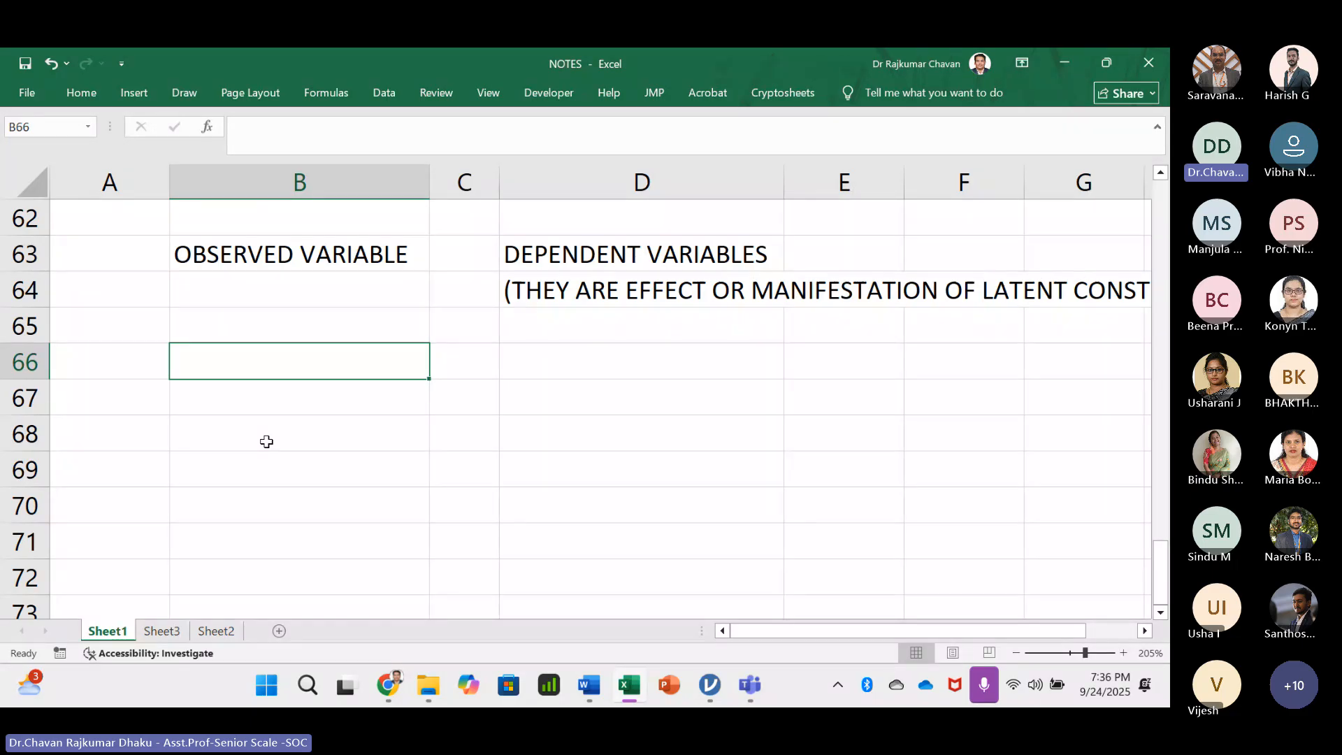
pyautogui.scroll(3, 266, 441)
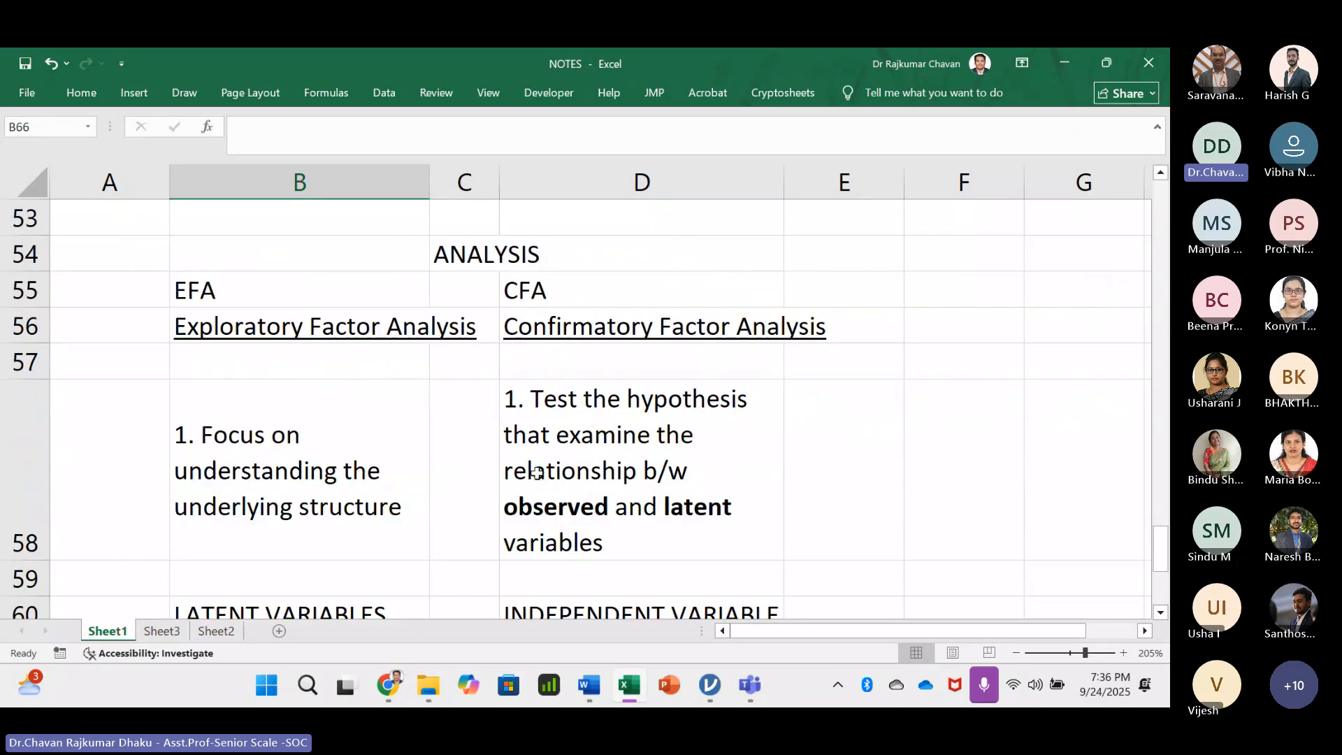
pyautogui.scroll(-1, 571, 499)
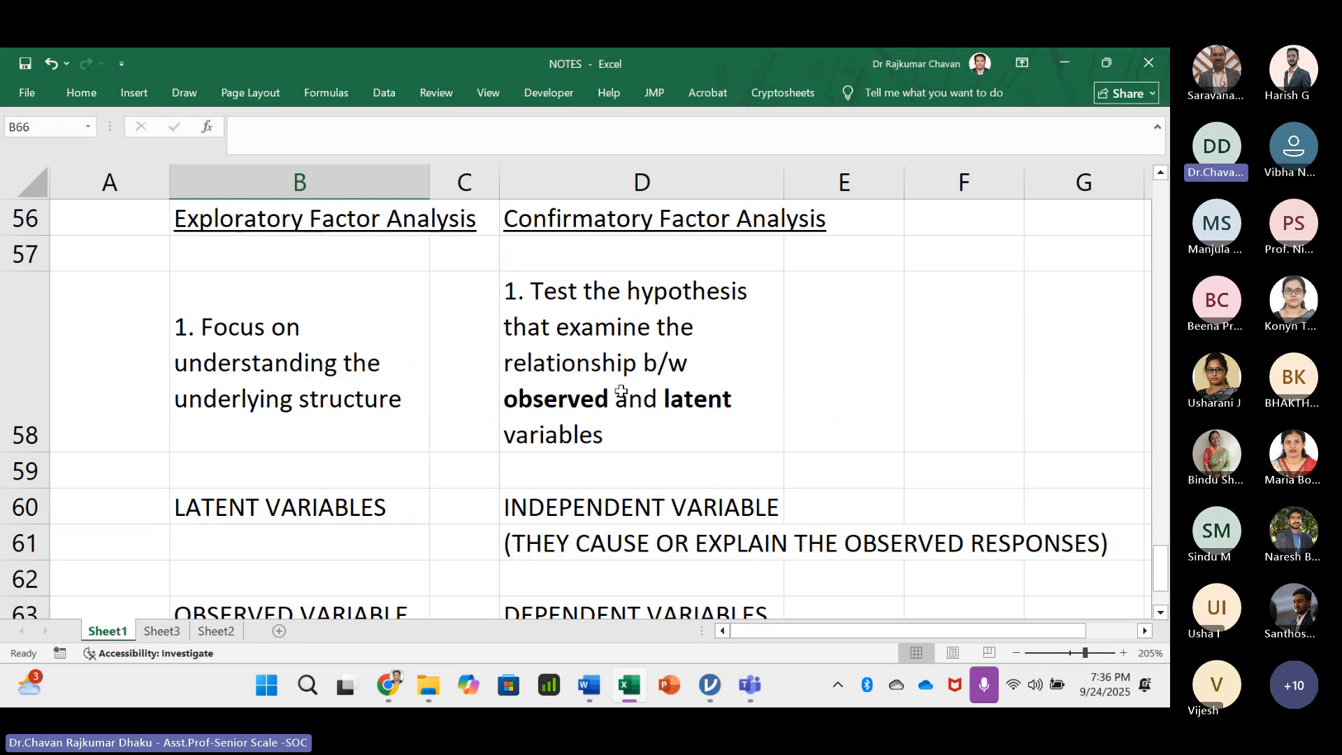
pyautogui.scroll(-2, 262, 462)
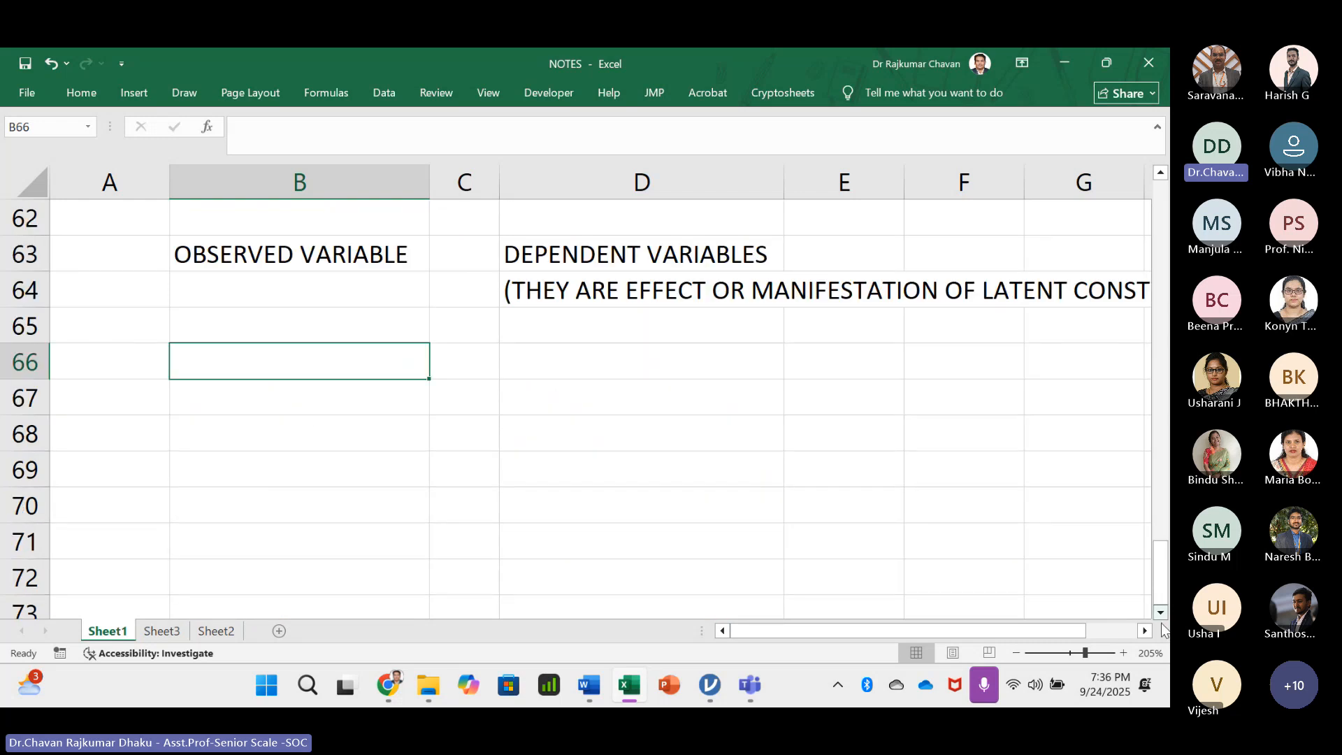
pyautogui.scroll(-1, 1162, 625)
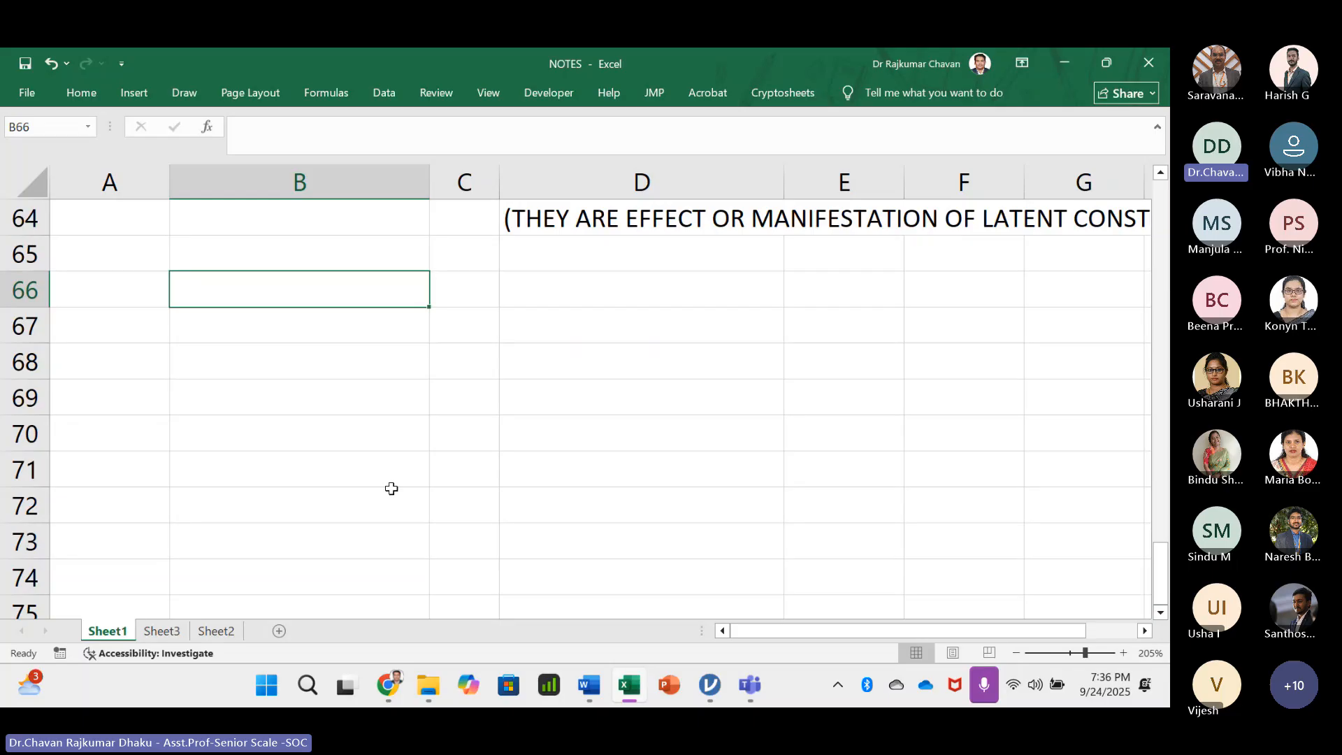
# - Enter the heading "LATENT VARIABLES" in cell B66
pyautogui.write('LATERNT')
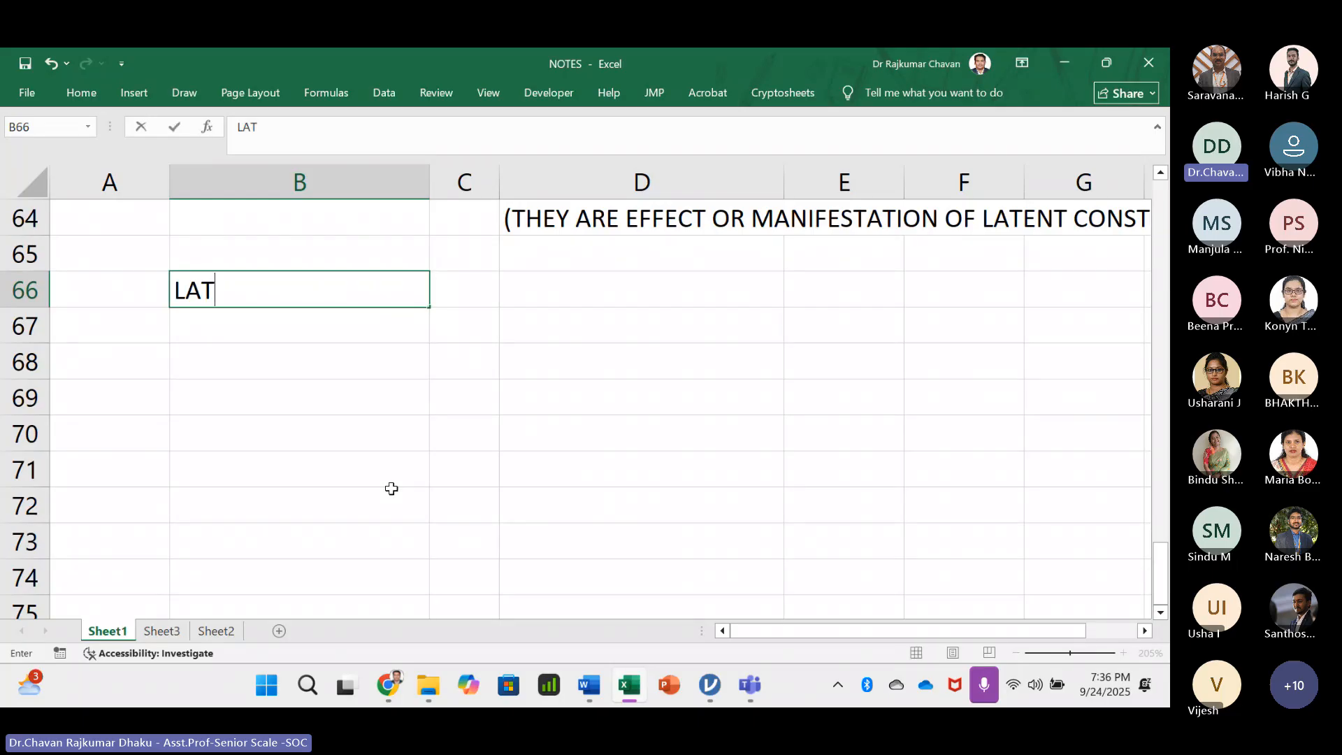
pyautogui.press('BackSpace')
pyautogui.press('BackSpace')
pyautogui.press('BackSpace')
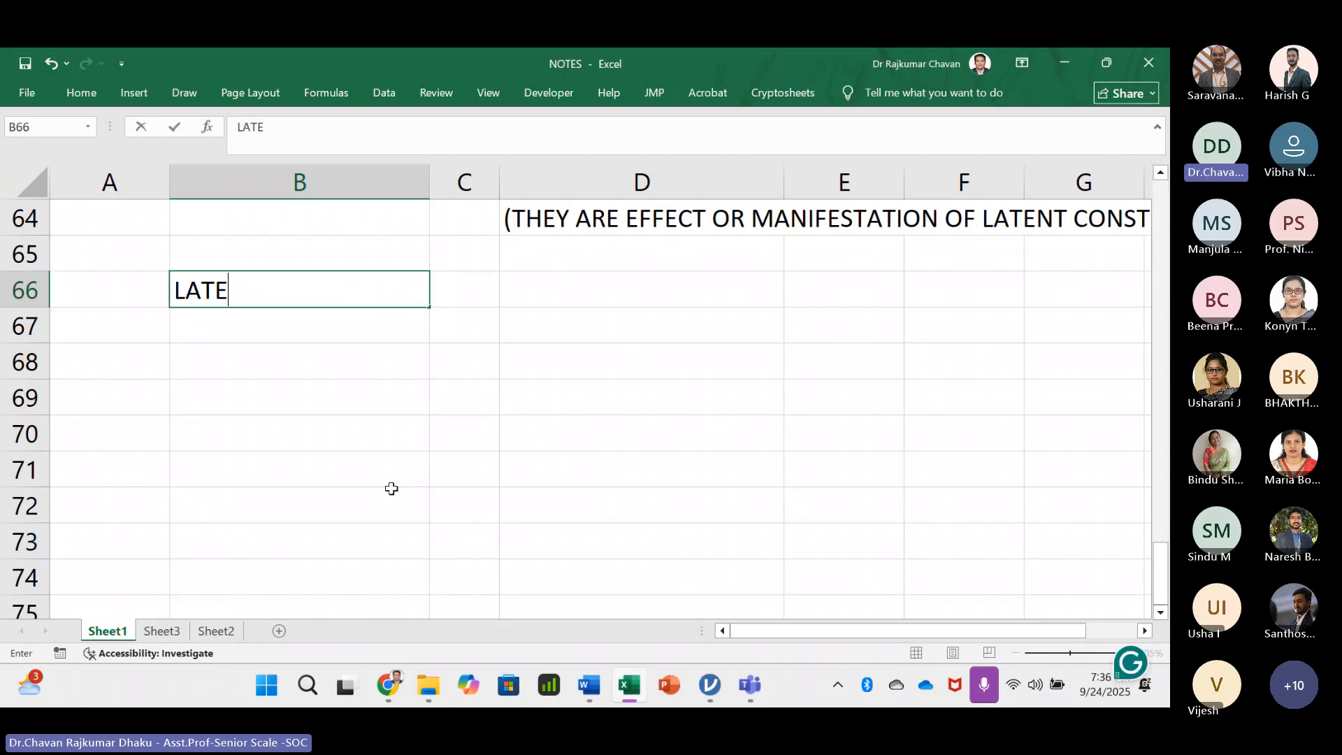
pyautogui.write('NT VARIUA')
pyautogui.press('BackSpace')
pyautogui.press('BackSpace')
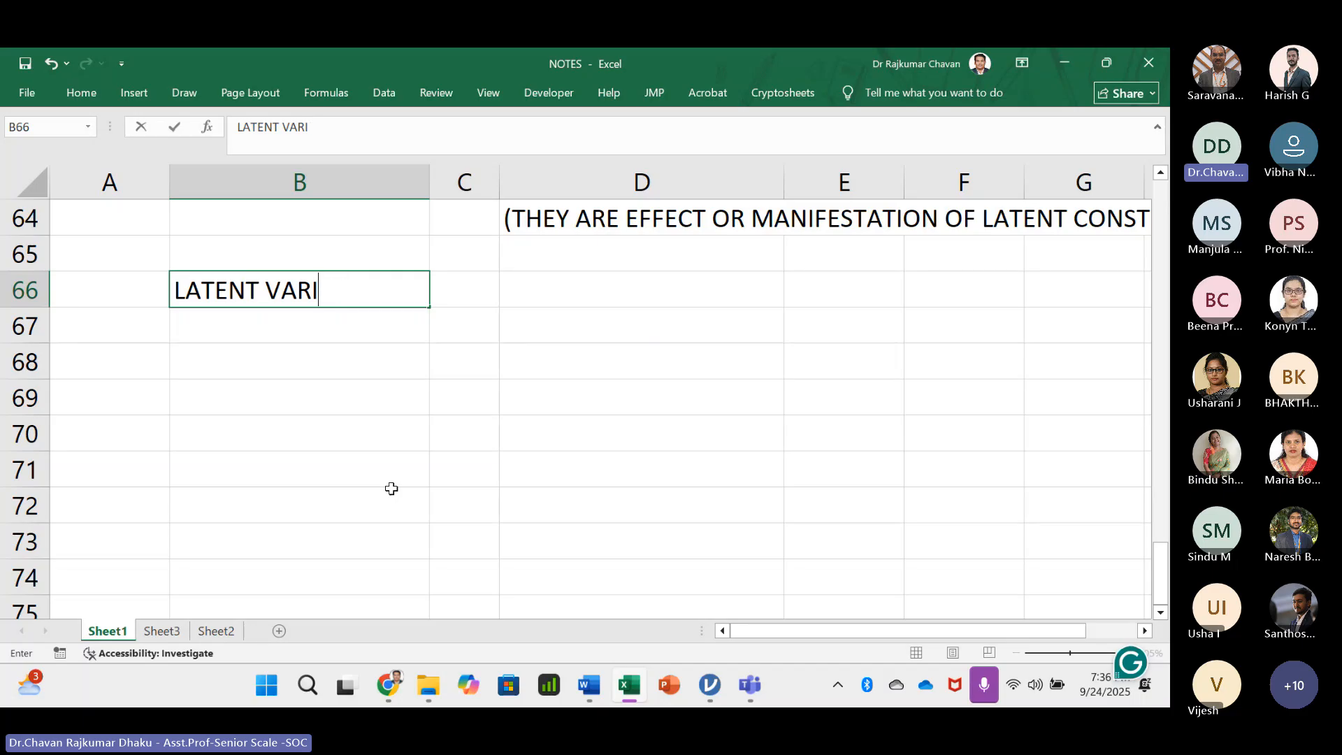
pyautogui.write('ABLES')
pyautogui.press('Tab')
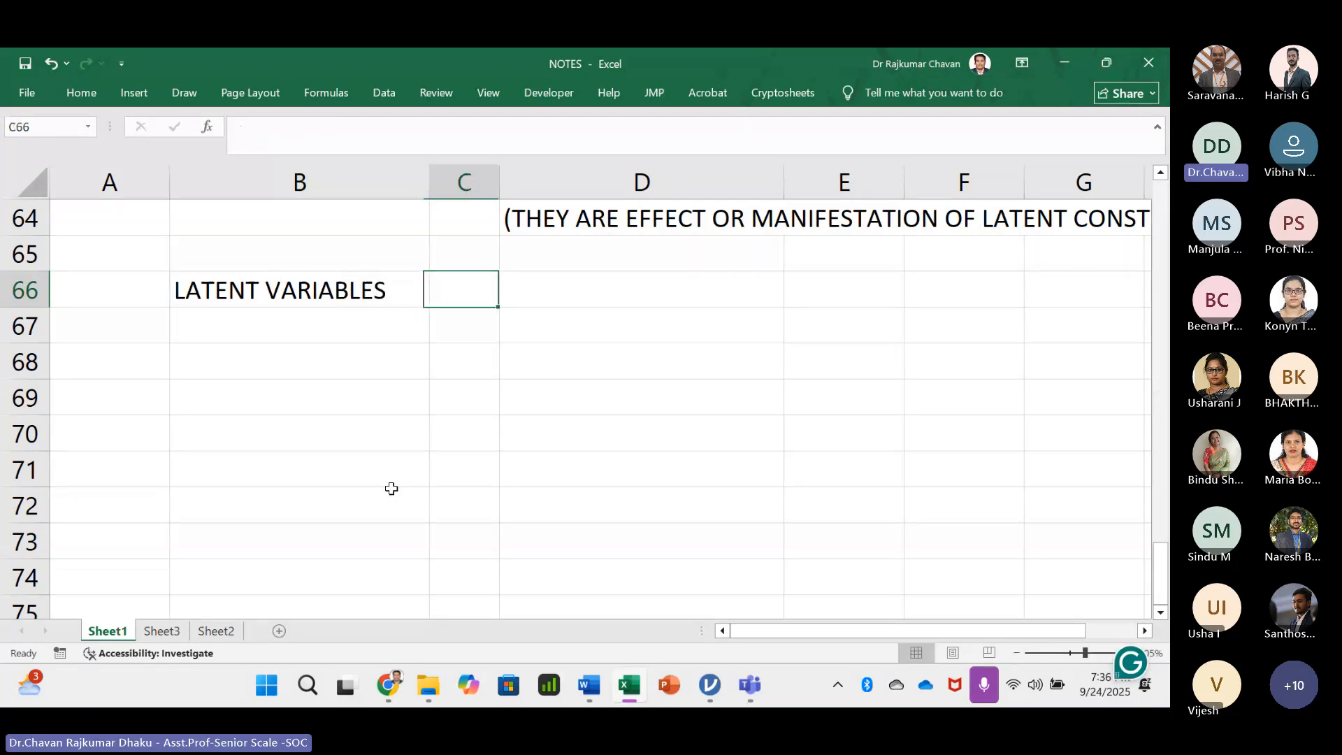
# - Enter the note "(ACTS AS I V )" in cell D66 beside the latent variables heading, and move to cell B67
pyautogui.press('Tab')
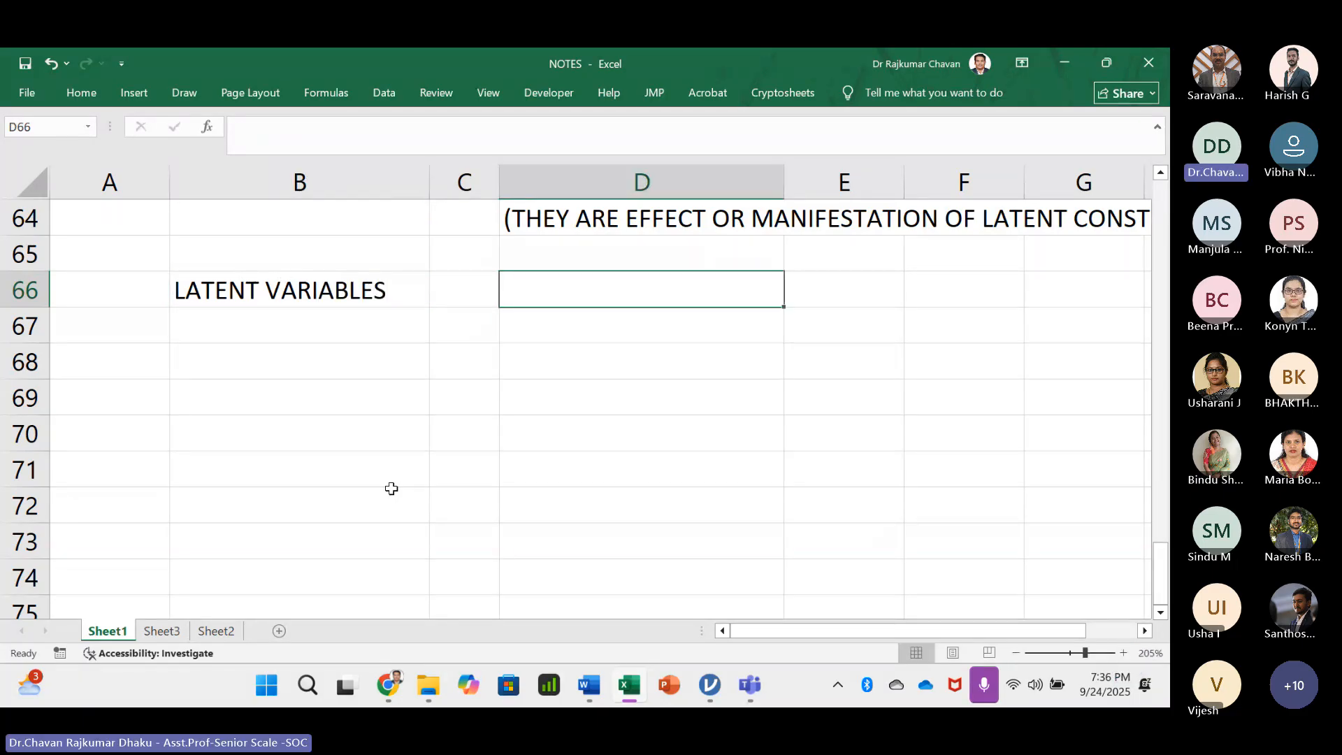
pyautogui.write('(ACTS ')
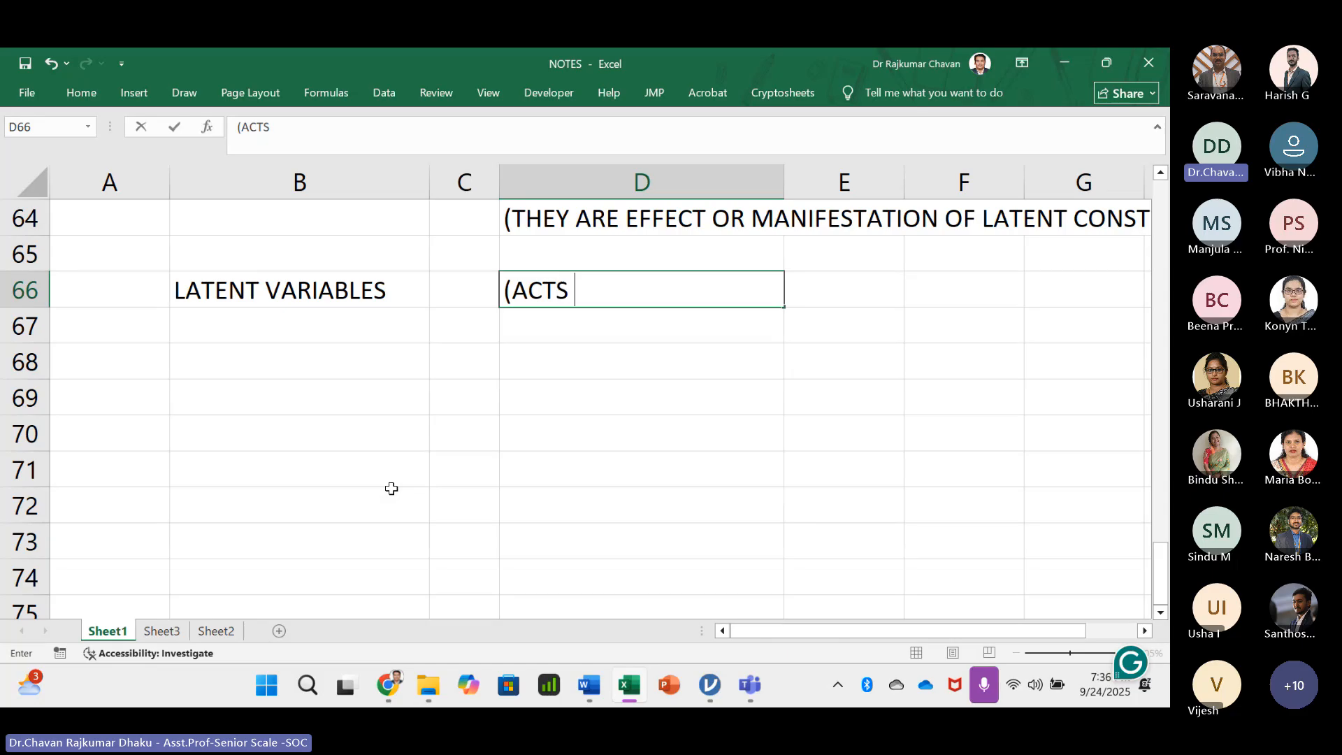
pyautogui.write('AS')
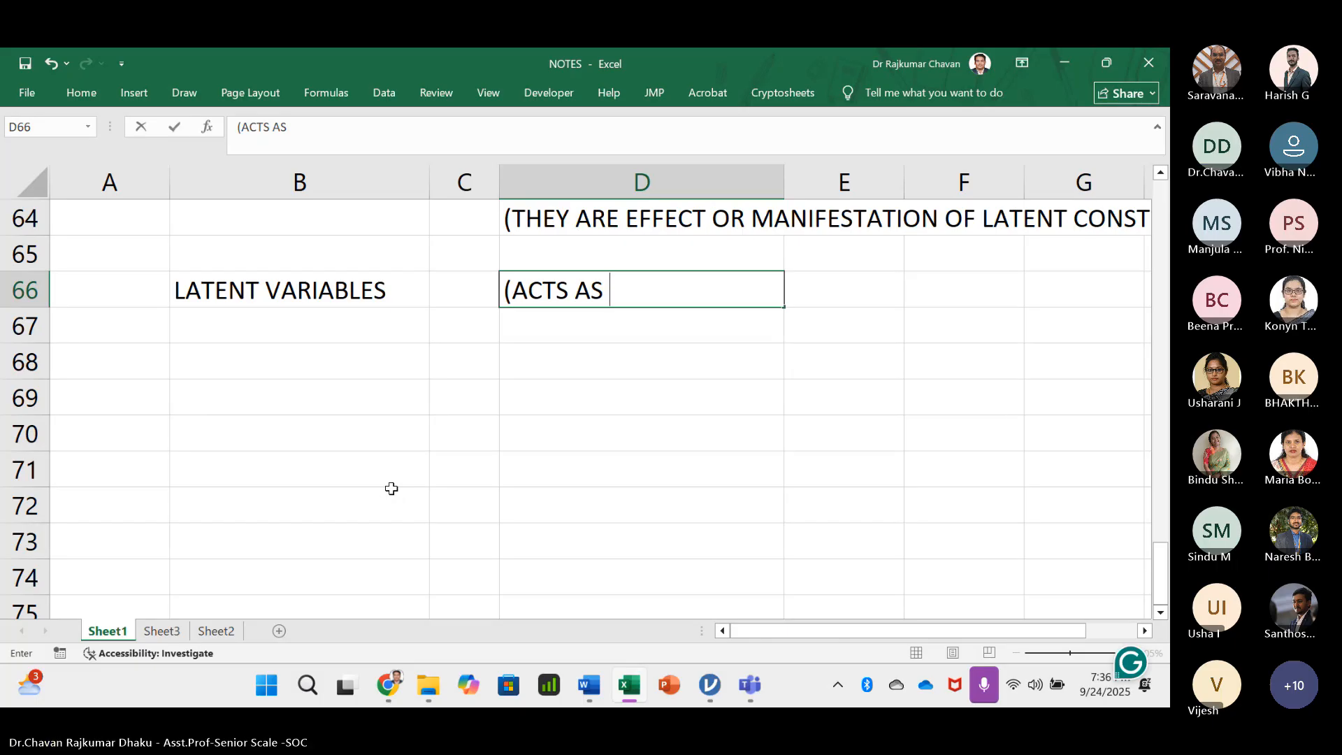
pyautogui.write('IND')
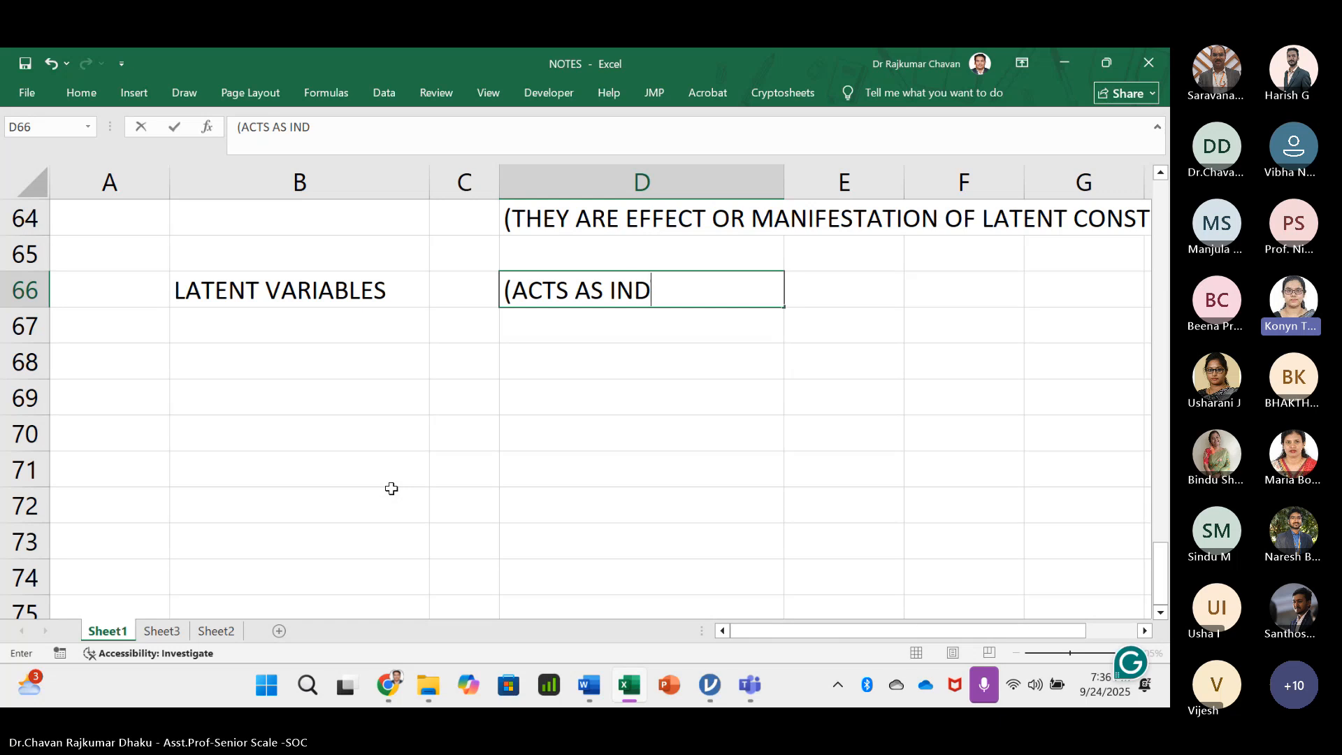
pyautogui.write('EPENT')
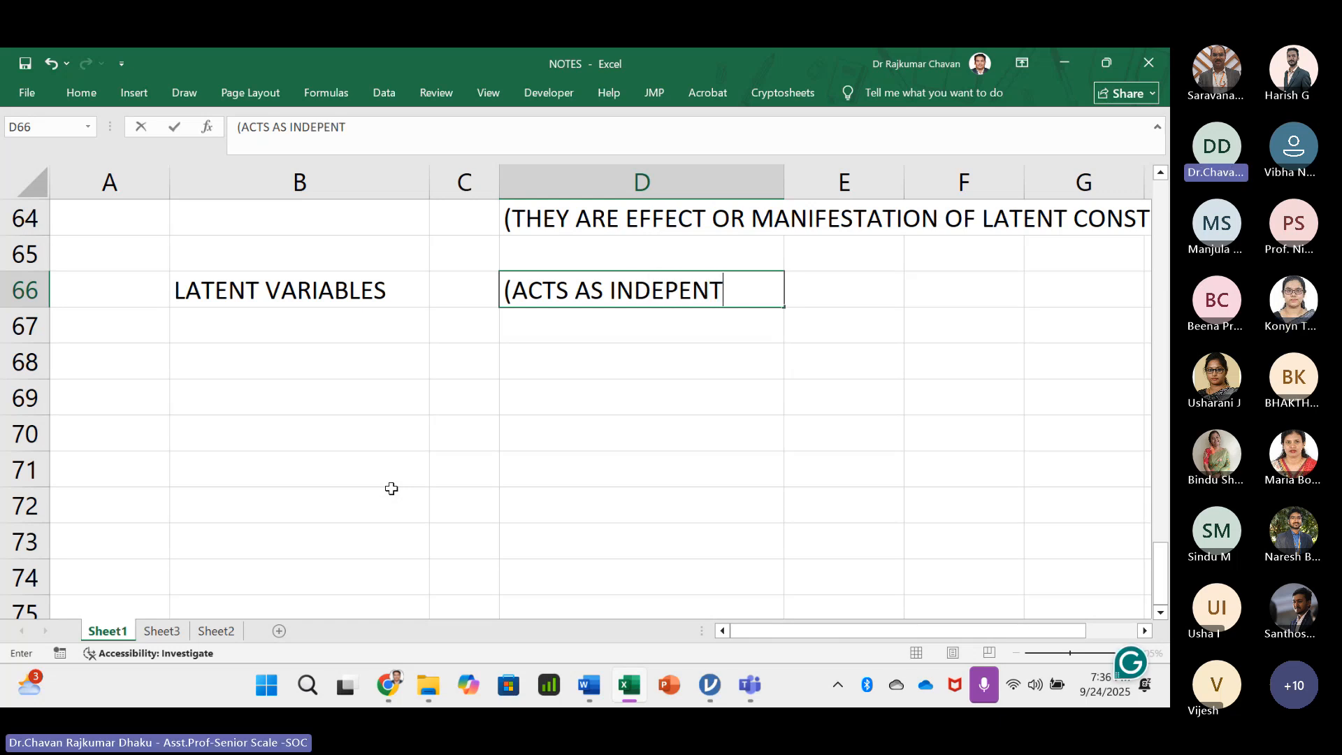
pyautogui.press('BackSpace')
pyautogui.write('DENT')
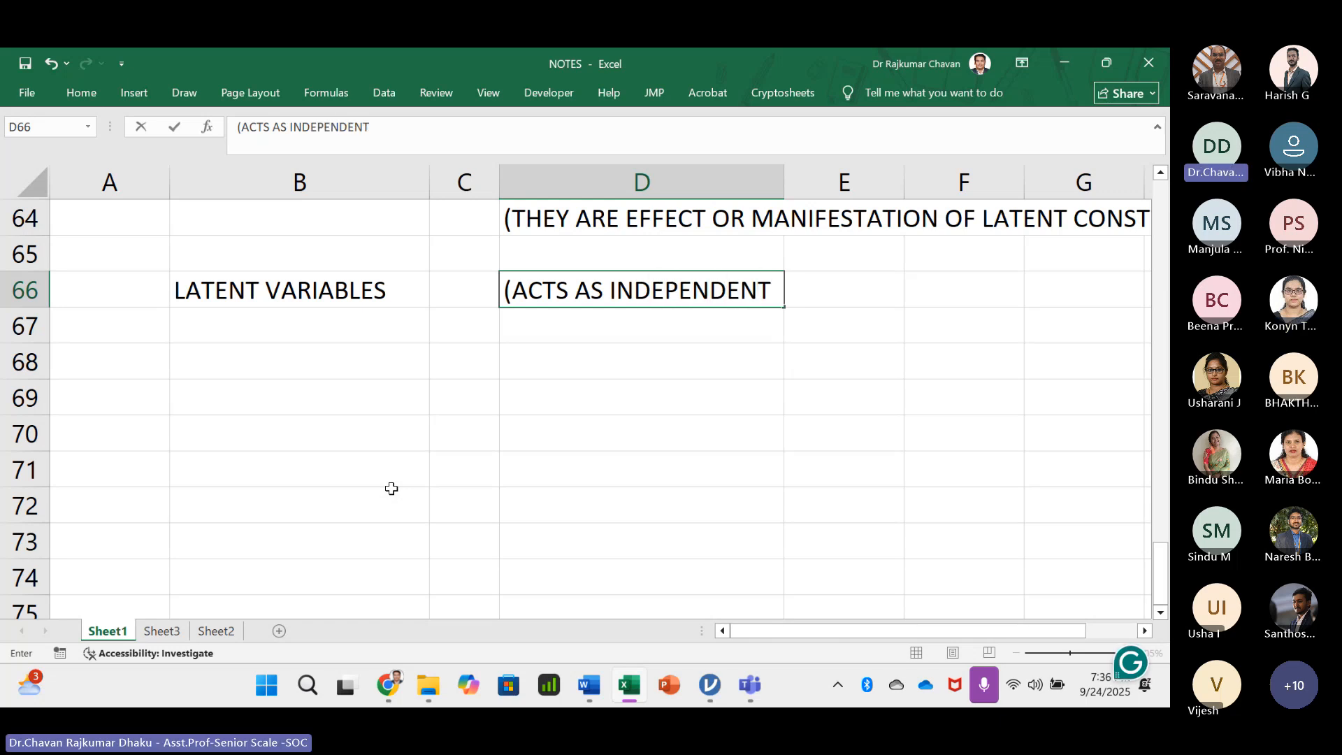
pyautogui.press('BackSpace')
pyautogui.press('BackSpace')
pyautogui.press('BackSpace')
pyautogui.press('BackSpace')
pyautogui.press('BackSpace')
pyautogui.press('BackSpace')
pyautogui.press('BackSpace')
pyautogui.press('BackSpace')
pyautogui.press('BackSpace')
pyautogui.press('BackSpace')
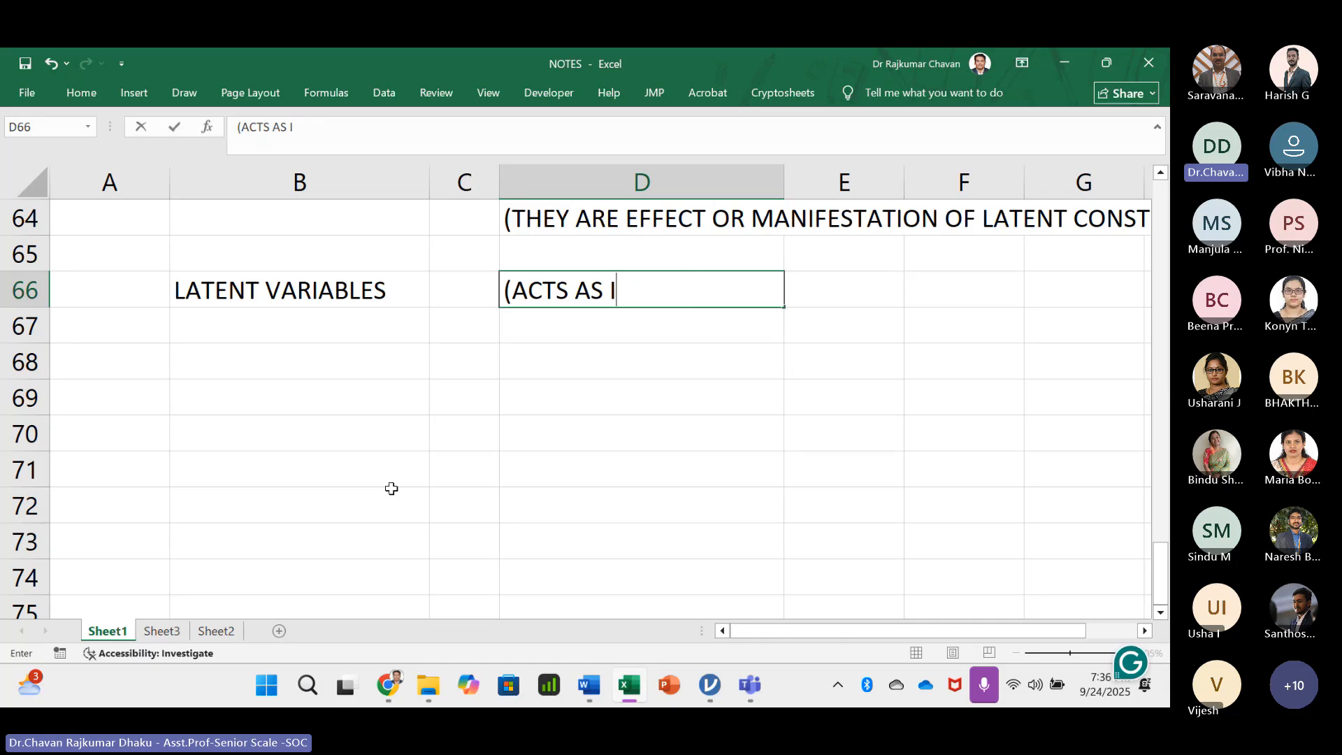
pyautogui.write('V )')
pyautogui.press('Return')
pyautogui.press('Left')
pyautogui.press('Left')
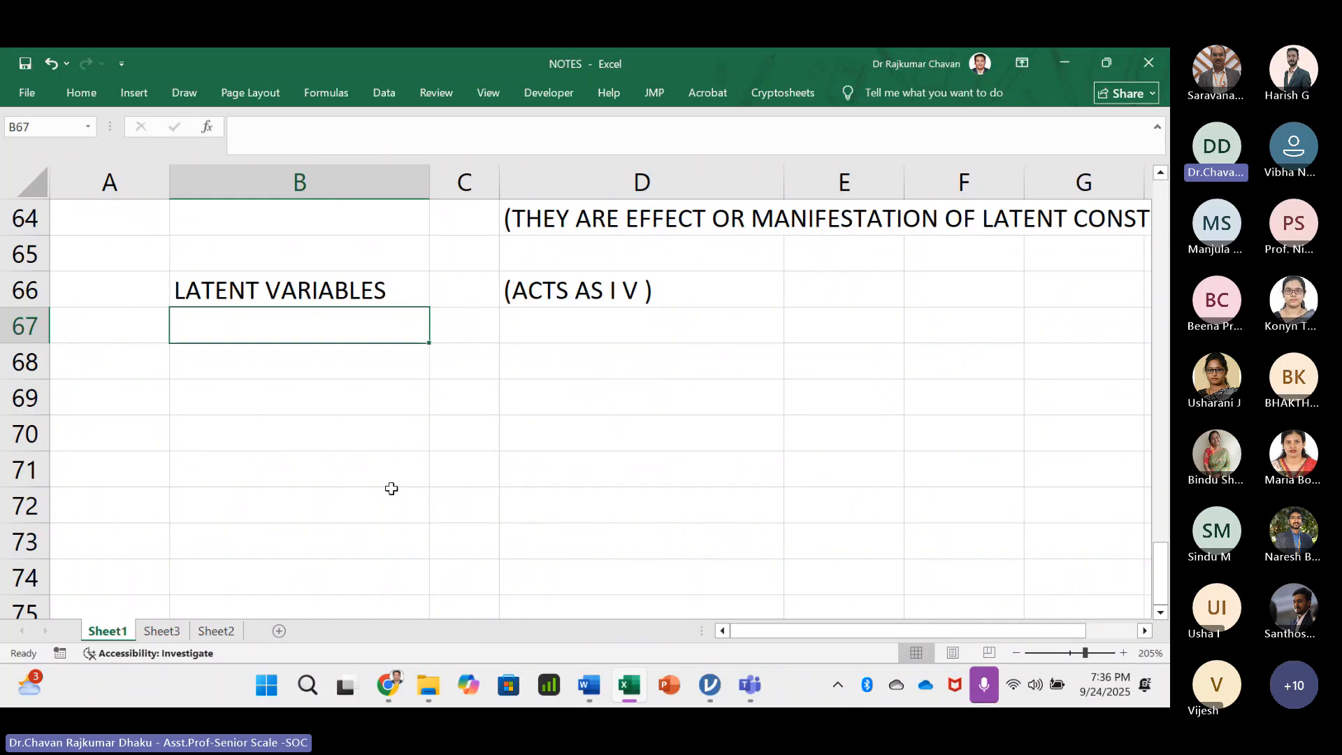
# - Switch to the case study document in Word and examine the problem statement and the observed variable statements for each construct
pyautogui.hotkey('alt', 'Tab')
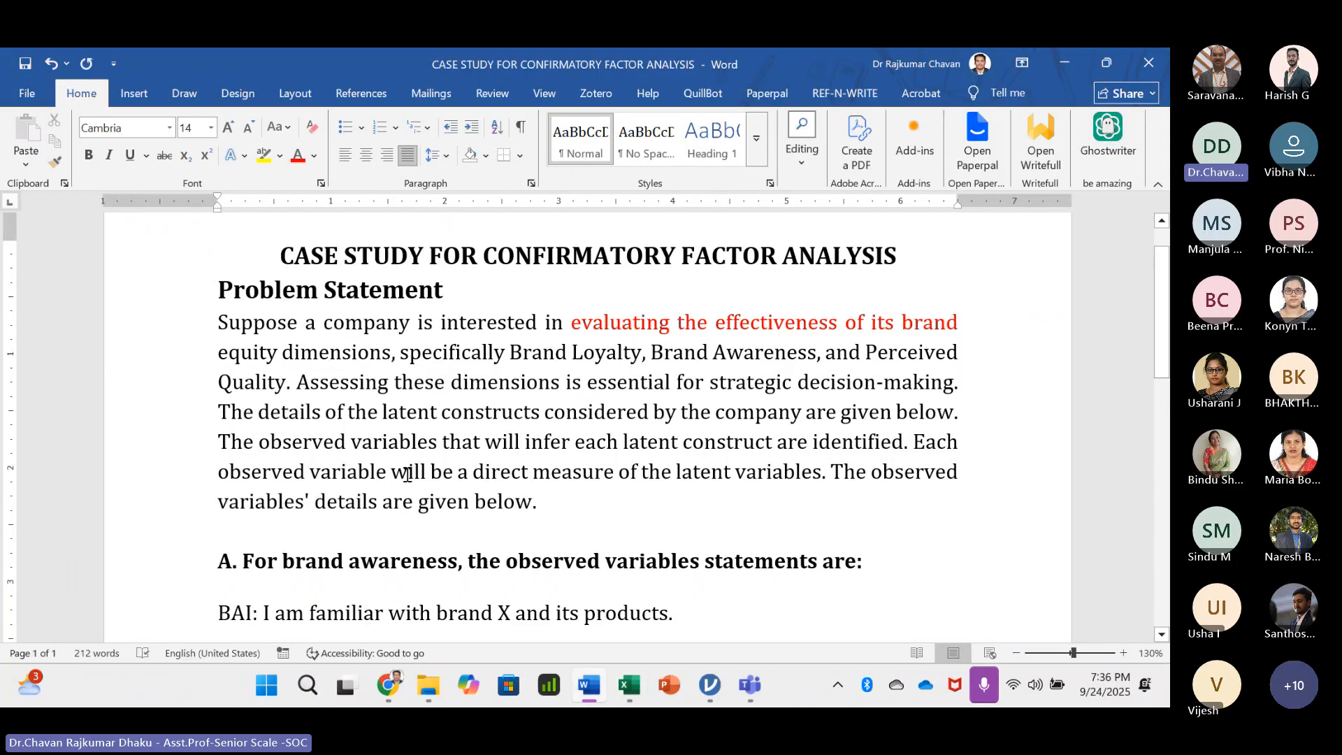
pyautogui.scroll(-2, 405, 448)
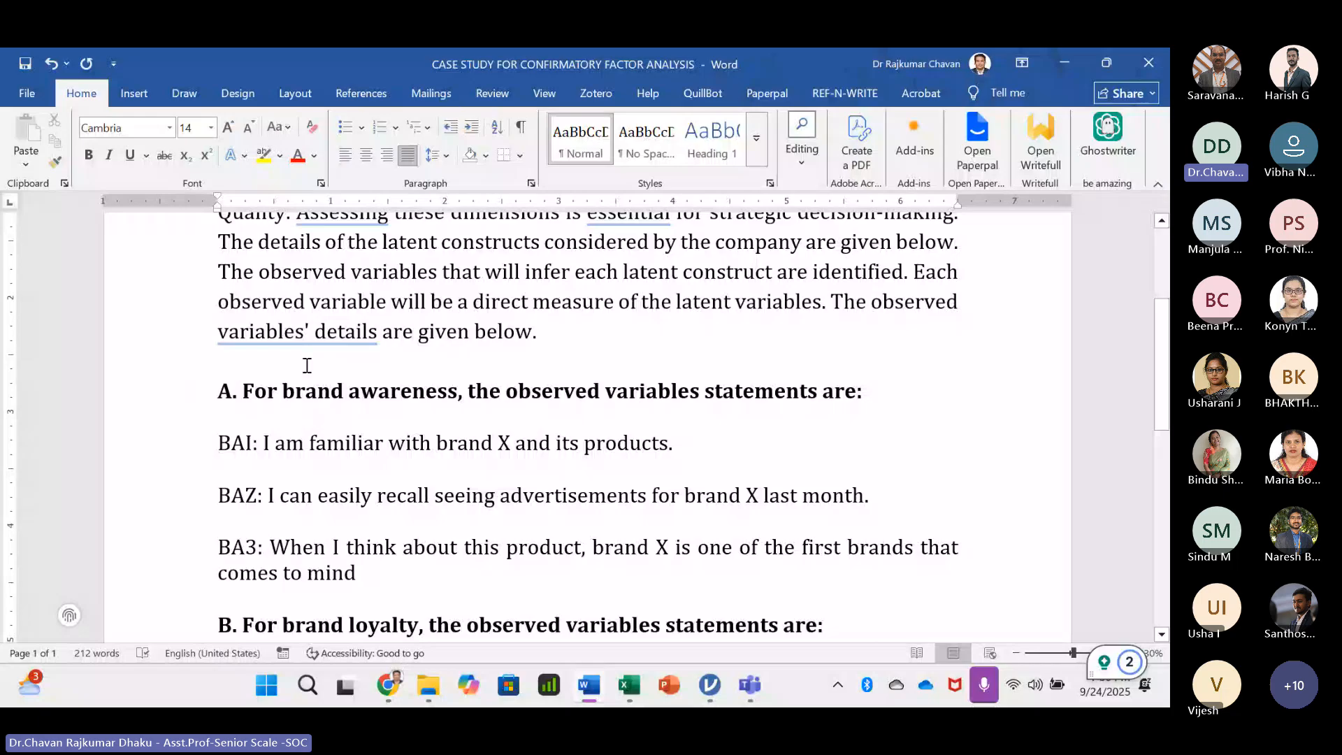
pyautogui.scroll(-1, 307, 365)
pyautogui.scroll(2, 265, 391)
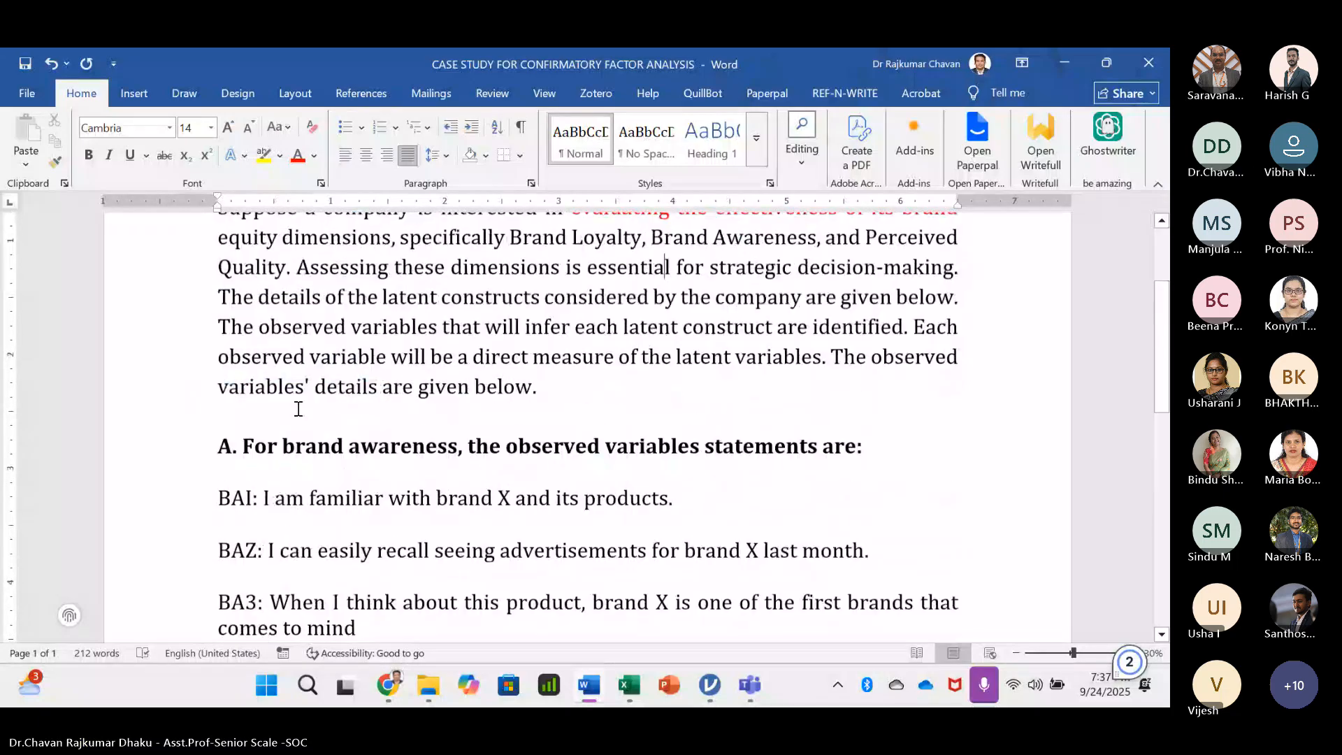
pyautogui.scroll(1, 298, 409)
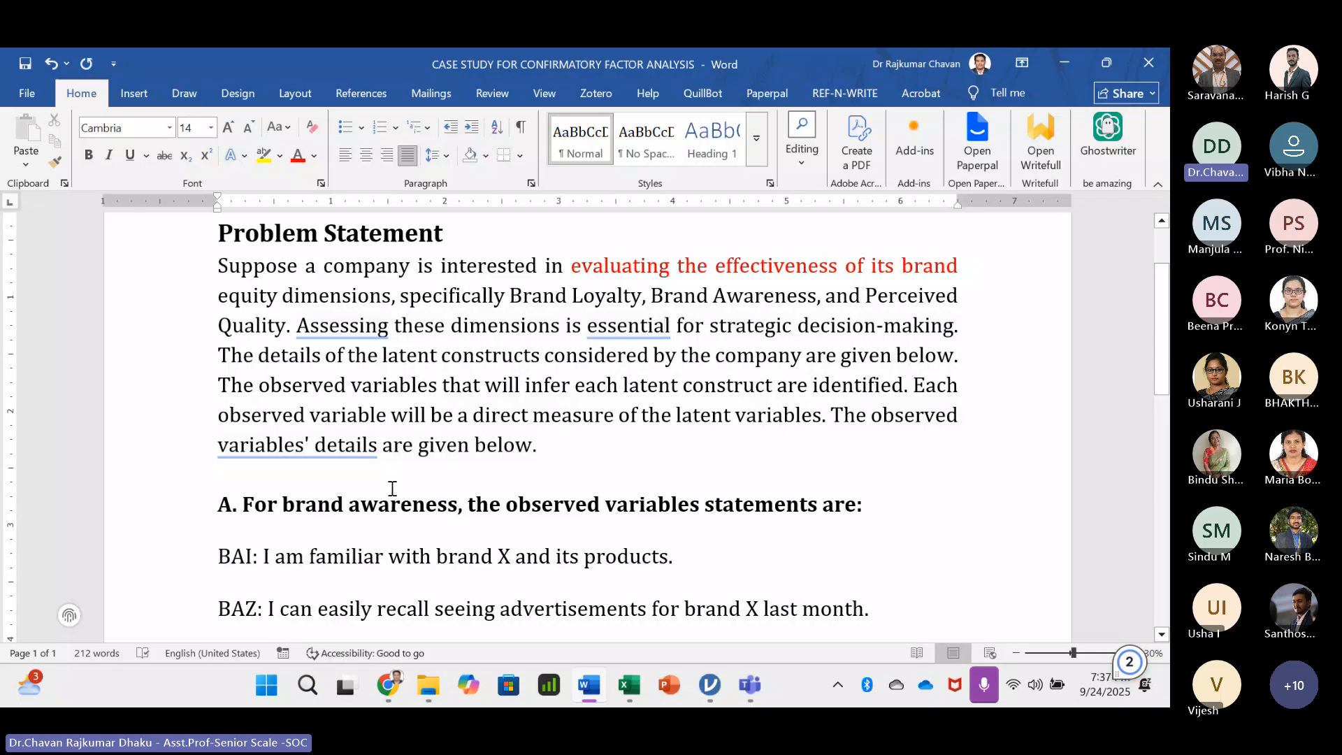
pyautogui.moveTo(367, 460)
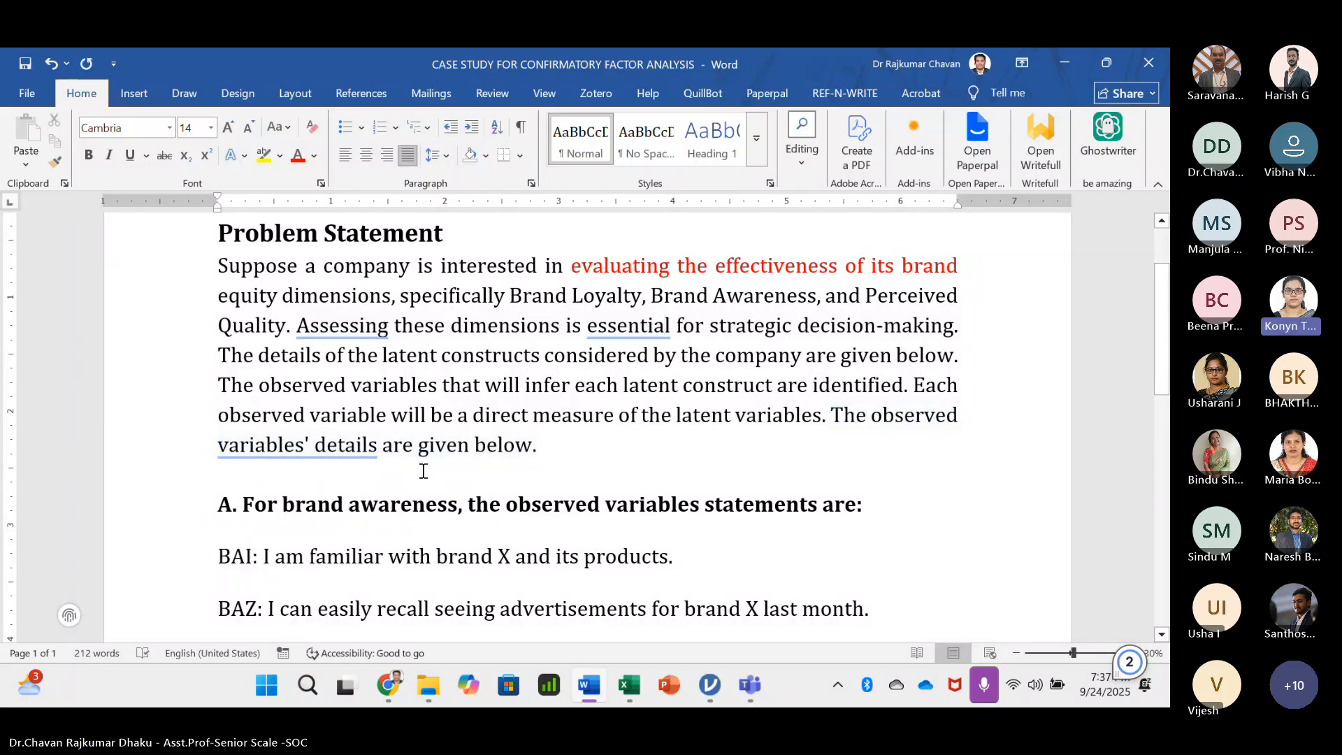
pyautogui.scroll(-1, 392, 464)
pyautogui.scroll(1, 380, 455)
pyautogui.scroll(-2, 372, 461)
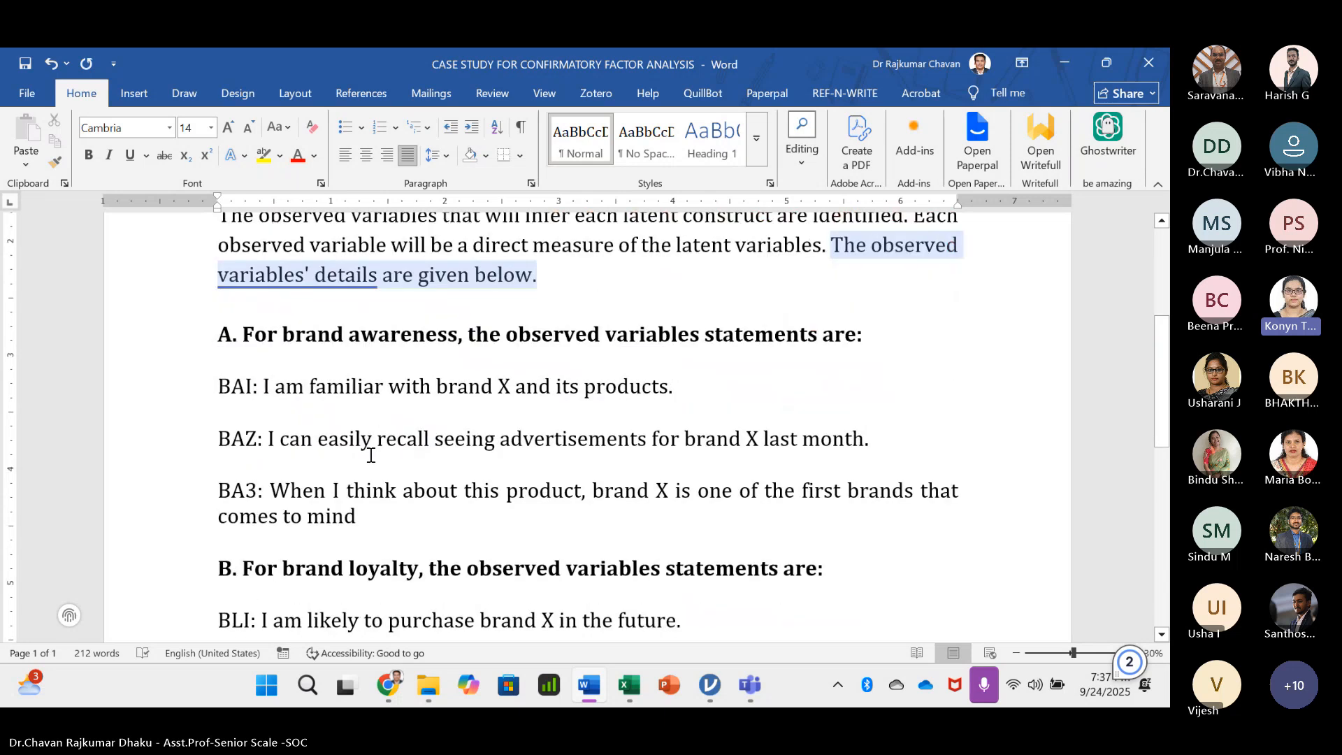
pyautogui.scroll(-1, 371, 455)
# - Switch back to the NOTES workbook in Excel and enter "1. BRAND AWARENESS" in cell B67 under the latent variables heading
pyautogui.hotkey('alt', 'Tab')
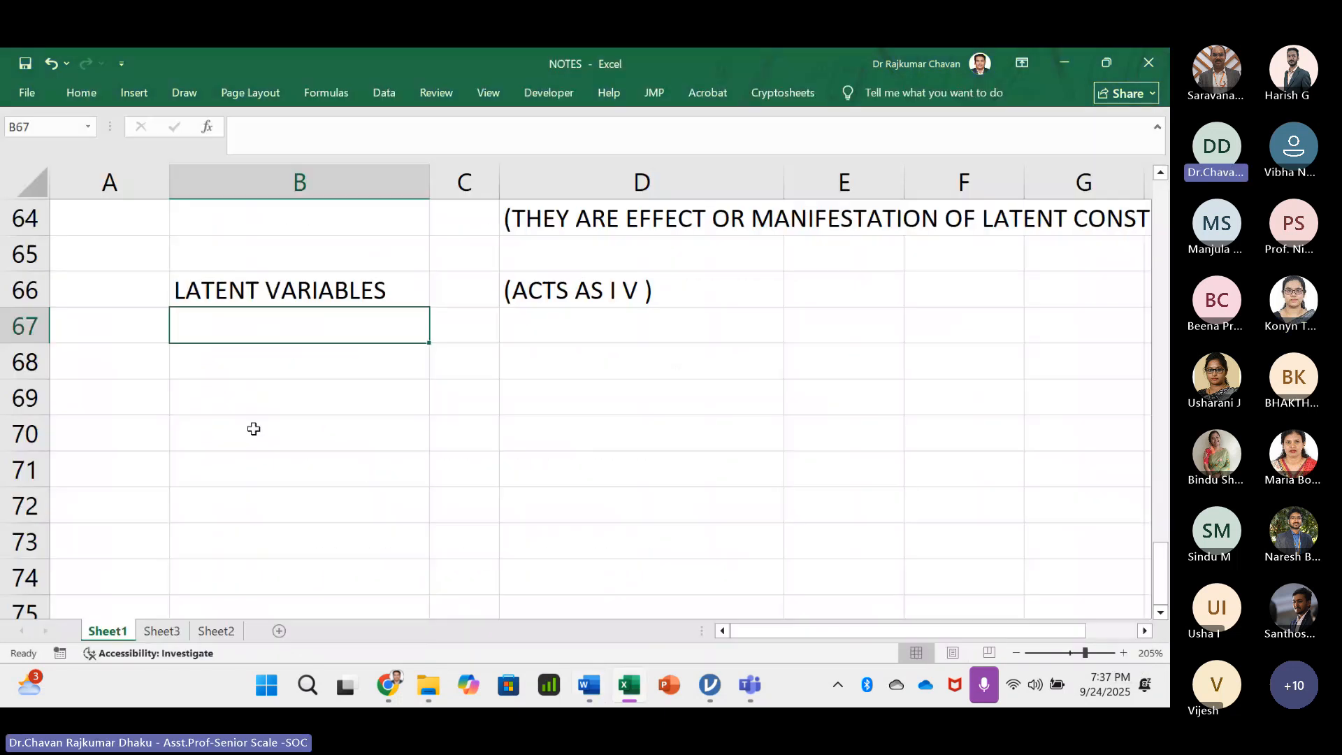
pyautogui.write('1.')
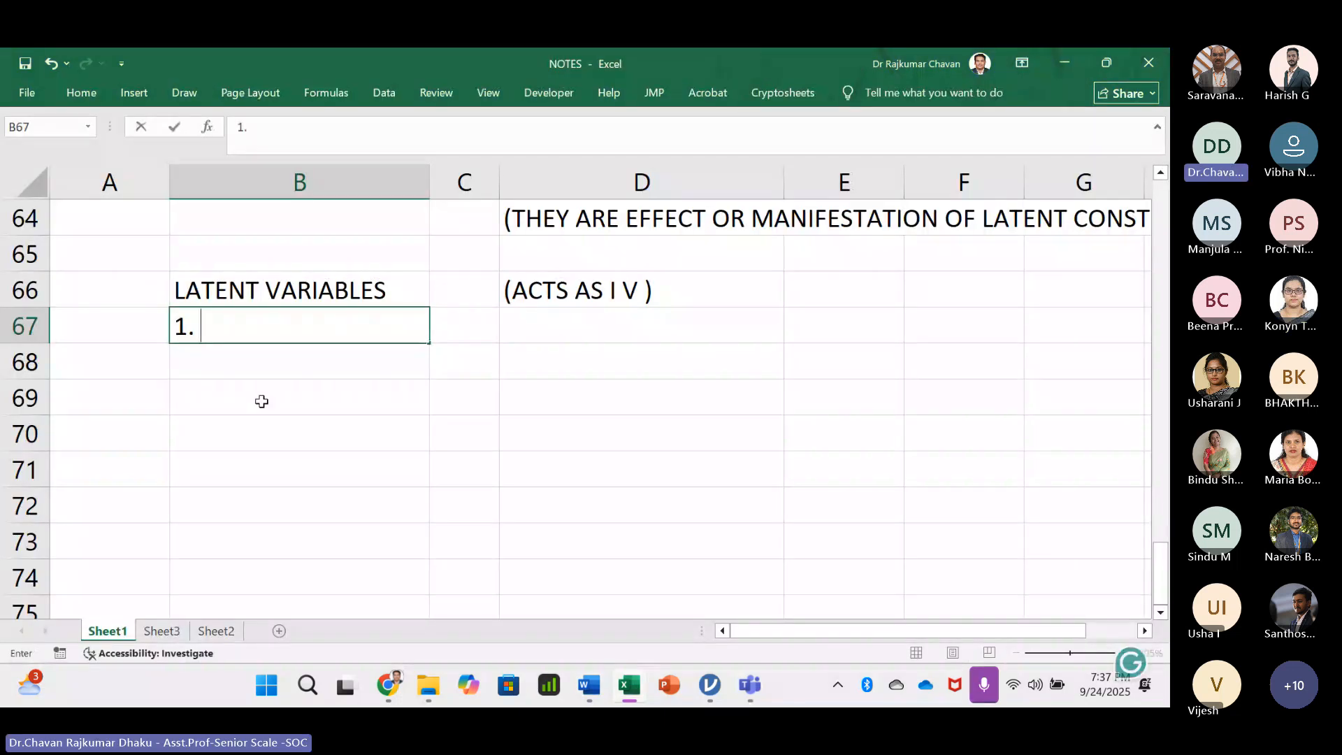
pyautogui.write(' BA')
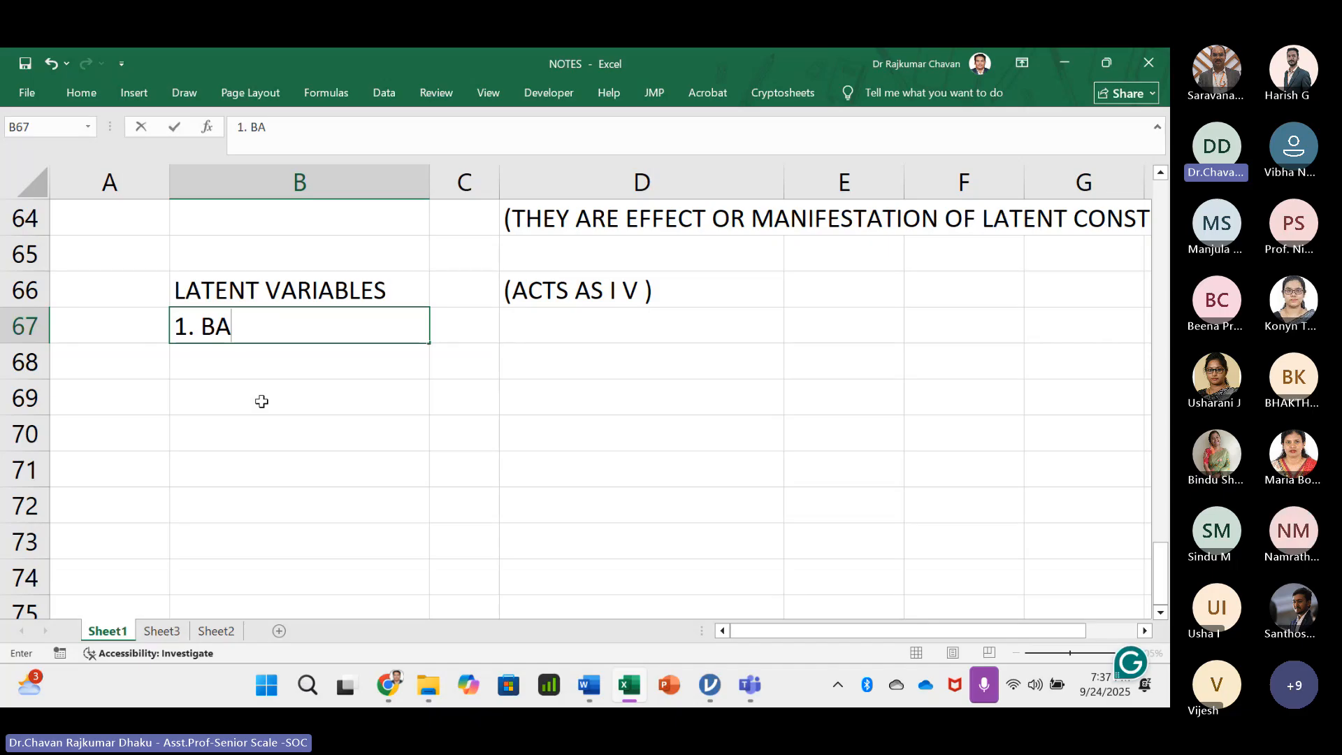
pyautogui.press('BackSpace')
pyautogui.write('RAND AWARENE')
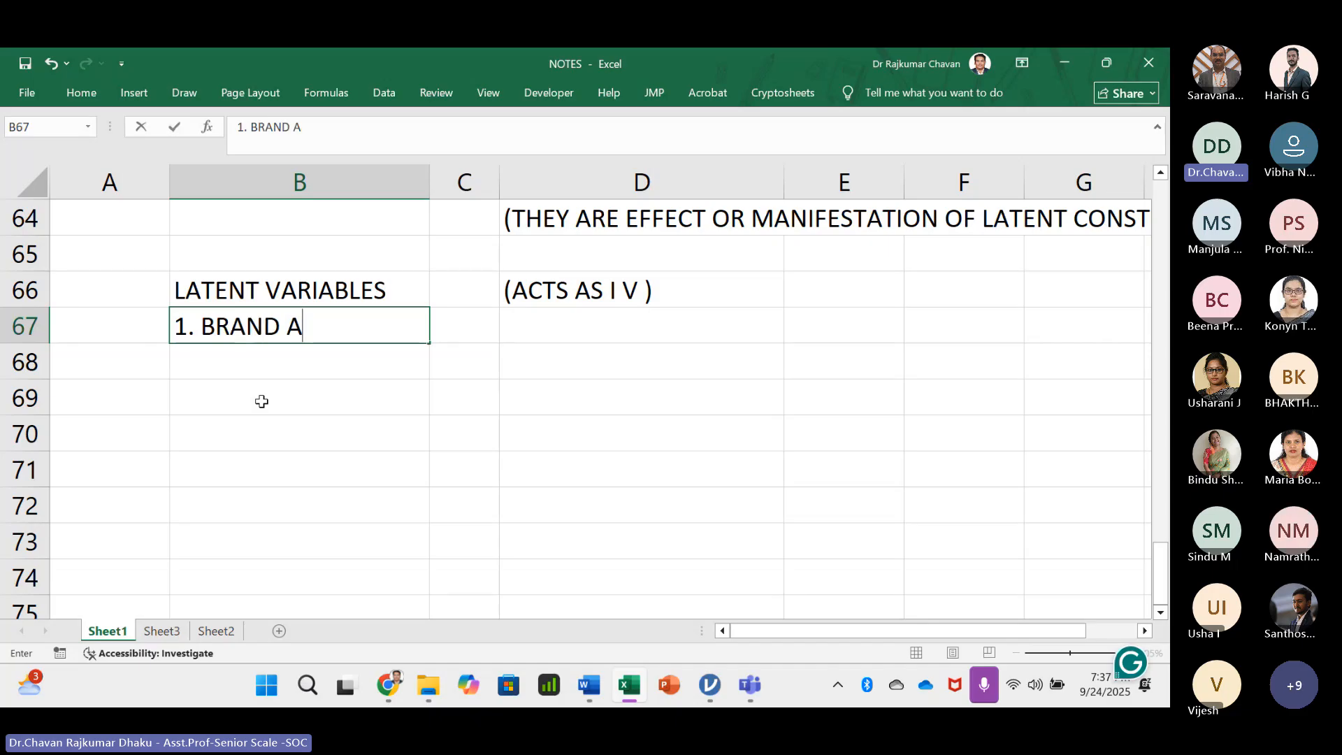
pyautogui.write('SS')
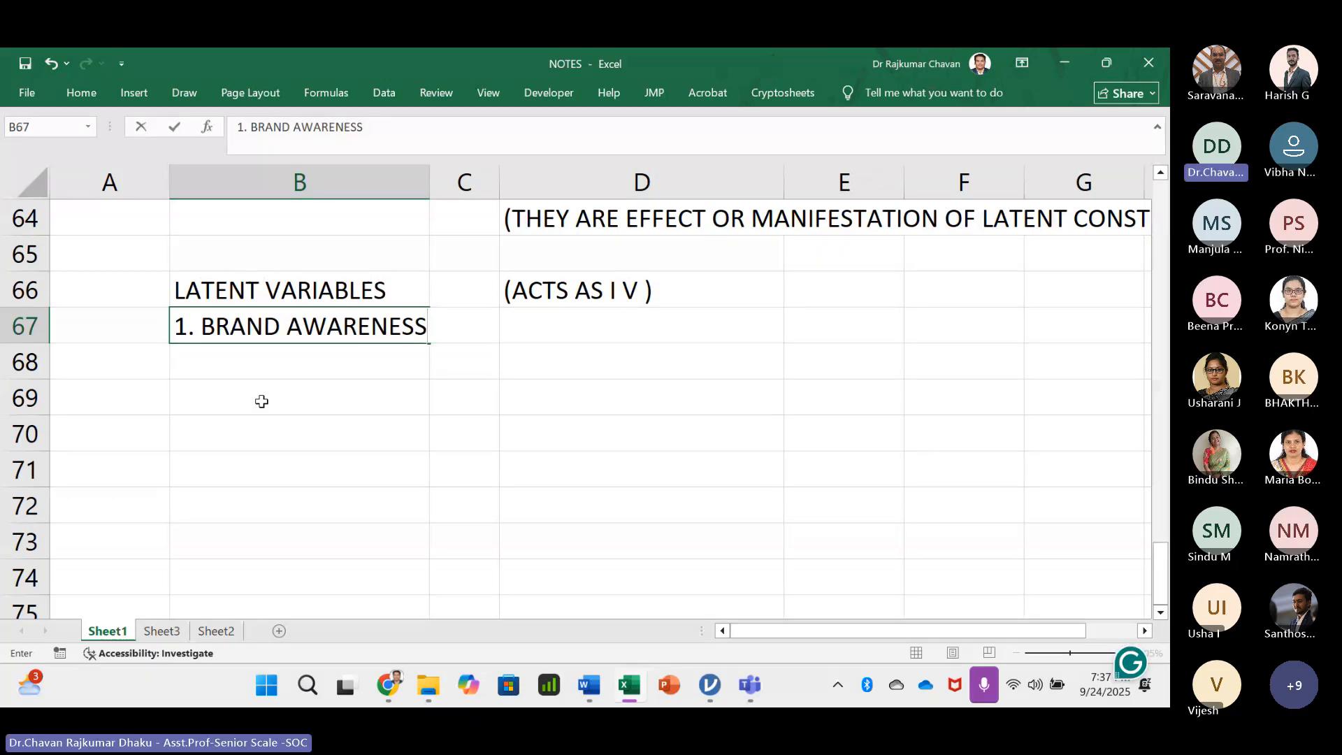
pyautogui.press('Return')
# - Add "2. BRAND LOYALTY" as the second latent variable in cell B68
pyautogui.write('2. ')
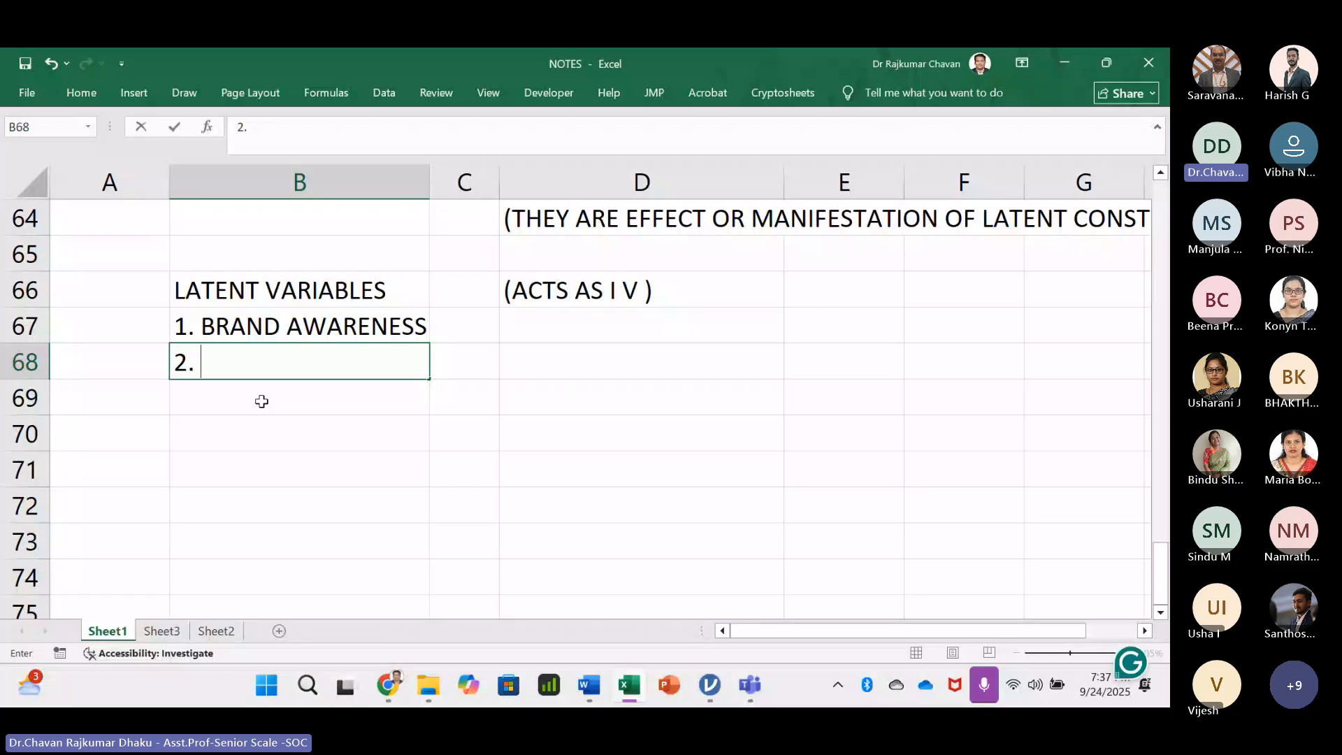
pyautogui.write('BRAND LO')
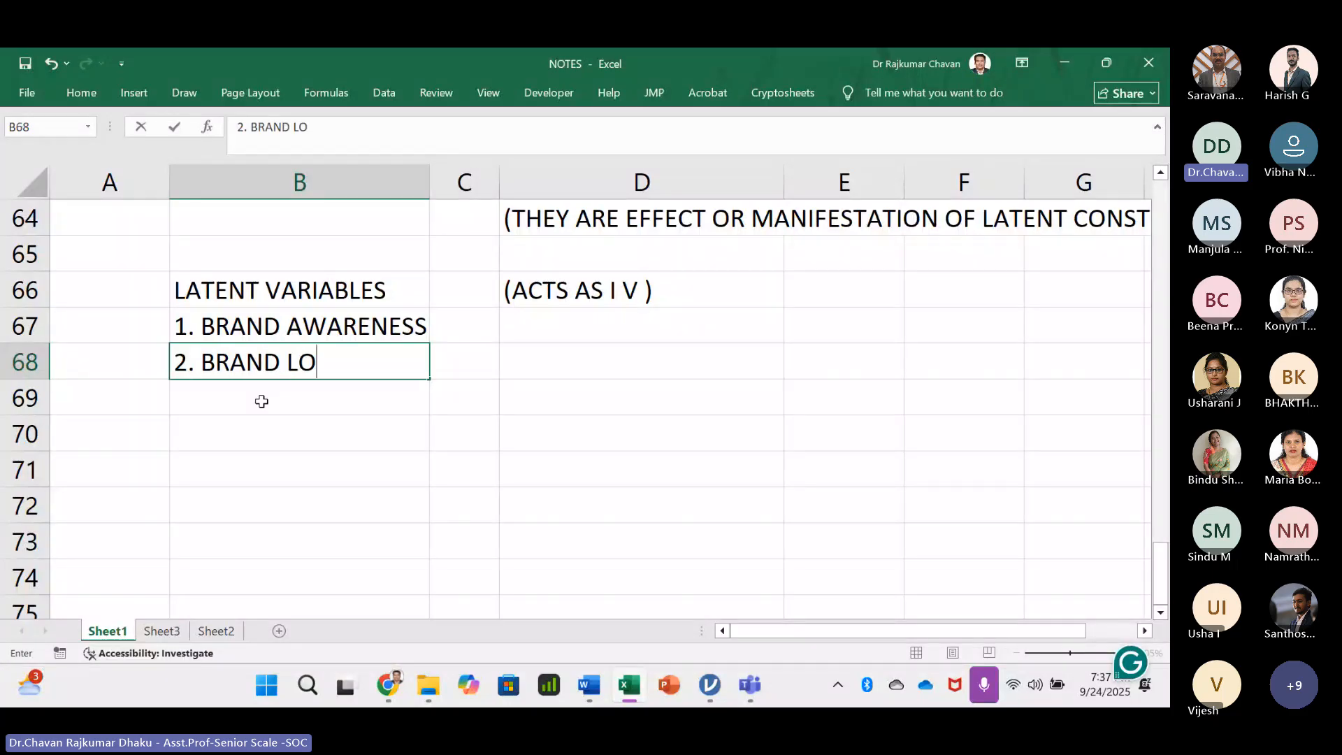
pyautogui.write('YALTY')
pyautogui.press('Return')
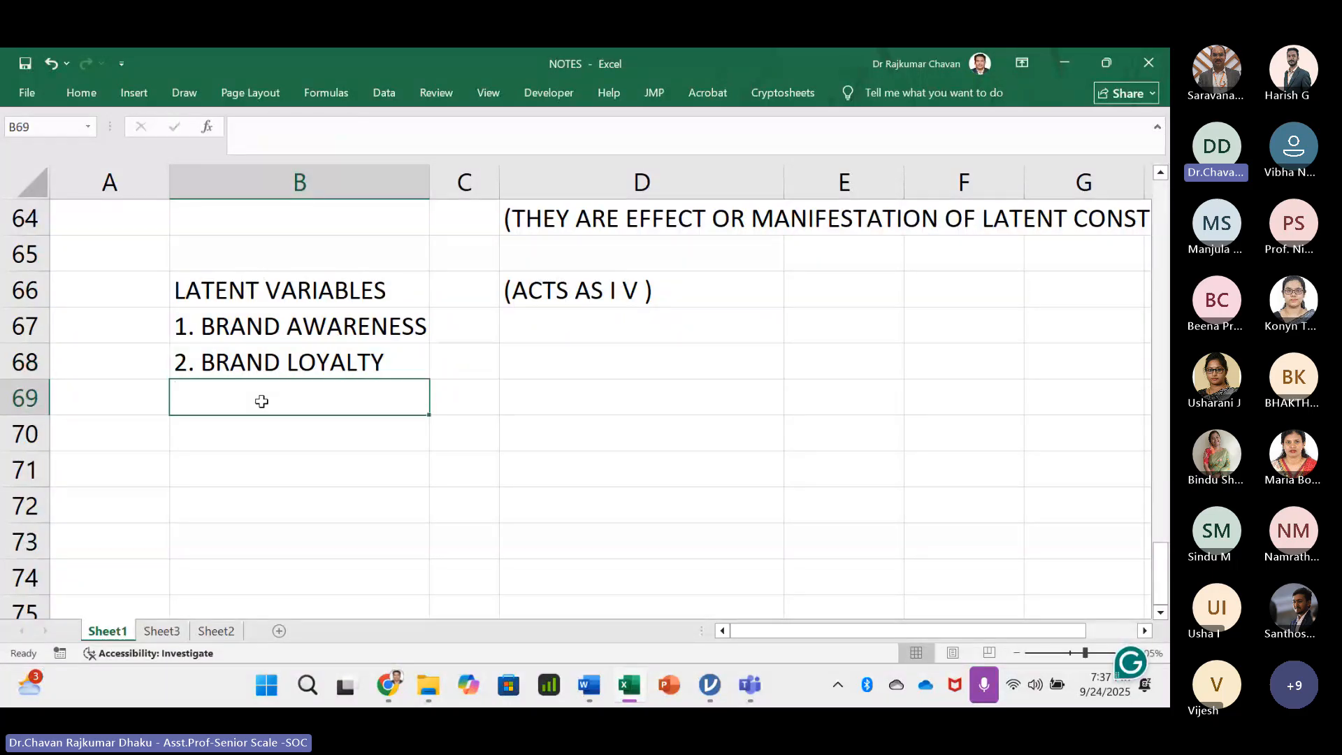
# - Add "3. PERCEIVED QUALITY" as the third latent variable in cell B69
pyautogui.write('3. ')
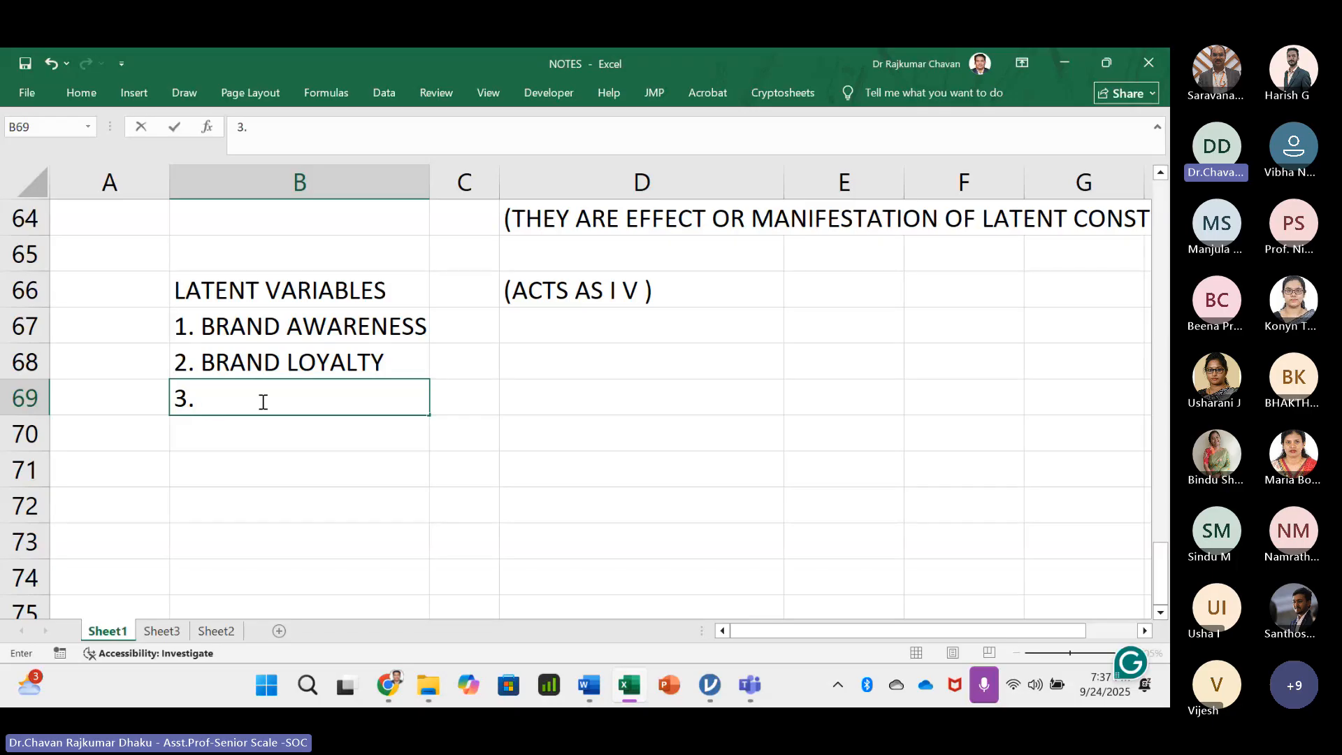
pyautogui.write('PERCEIVED')
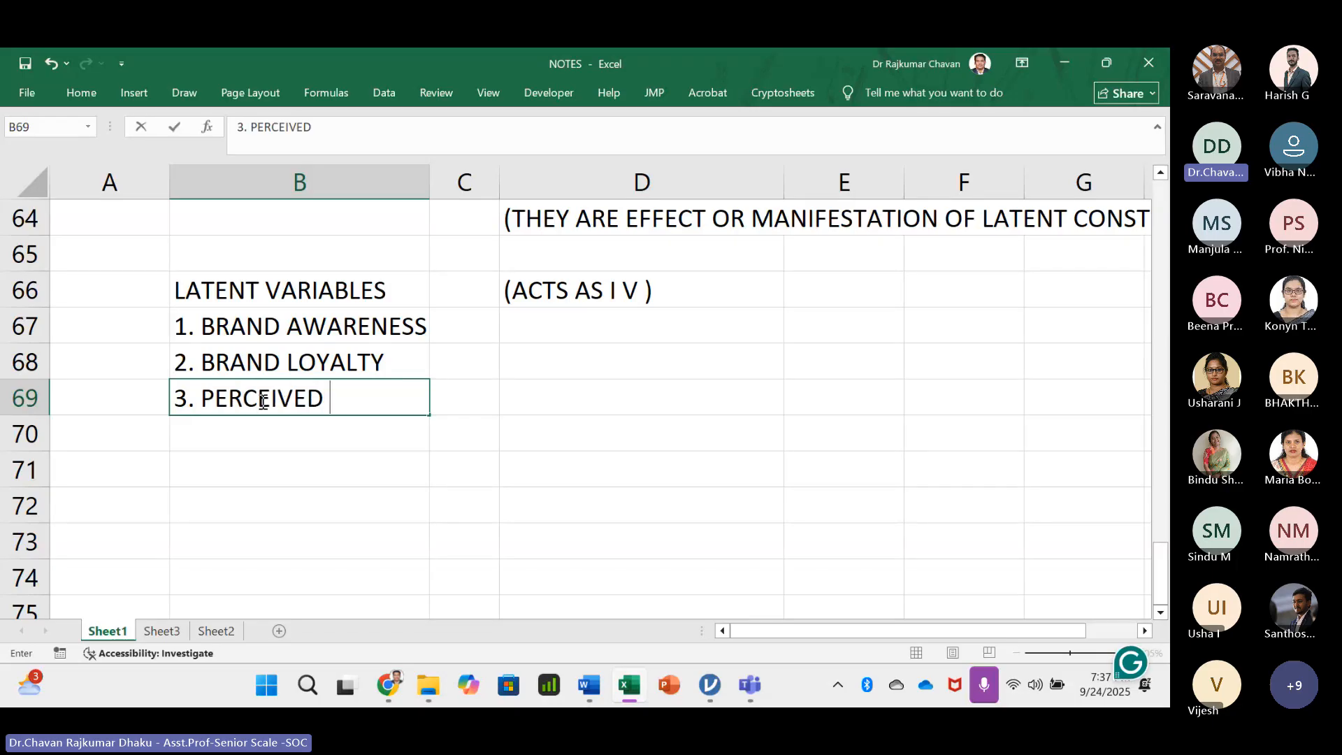
pyautogui.write(' QUALITY')
pyautogui.press('Return')
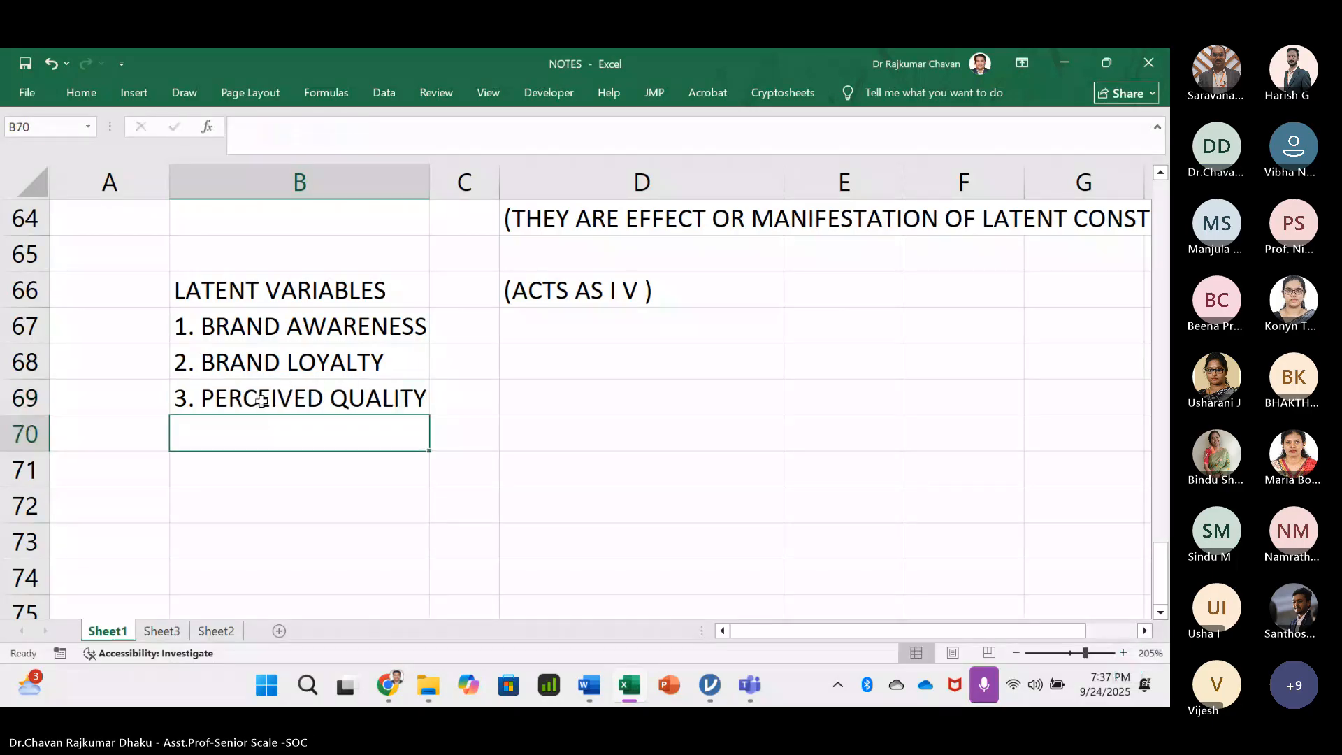
# - Underline the "LATENT VARIABLES" heading in cell B66
pyautogui.press('Up')
pyautogui.press('Up')
pyautogui.press('Up')
pyautogui.press('Up')
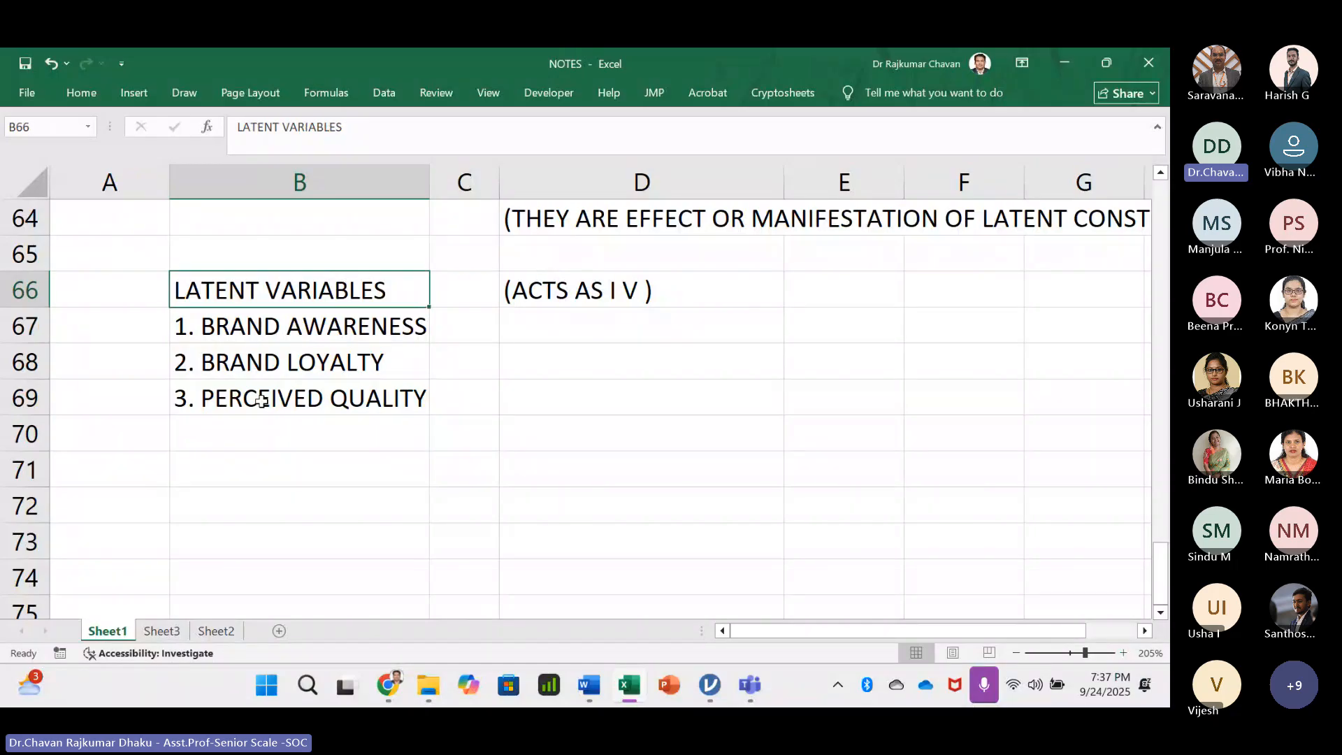
pyautogui.hotkey('ctrl', 'u')
# - Enter the heading "OBSERVED VARIABLES" in cell B71, leaving one blank row below the latent variables list
pyautogui.press('Down')
pyautogui.press('Down')
pyautogui.press('Down')
pyautogui.press('Down')
pyautogui.press('Down')
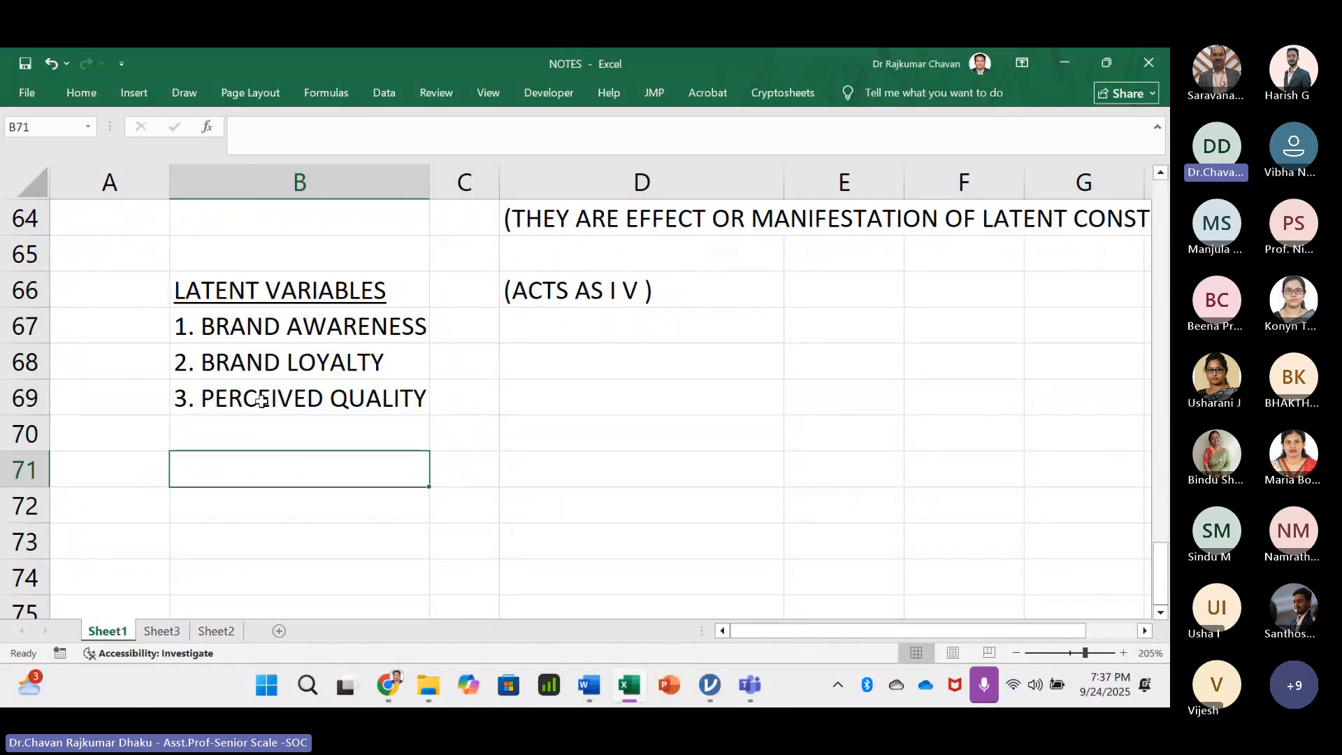
pyautogui.write('OBSRE')
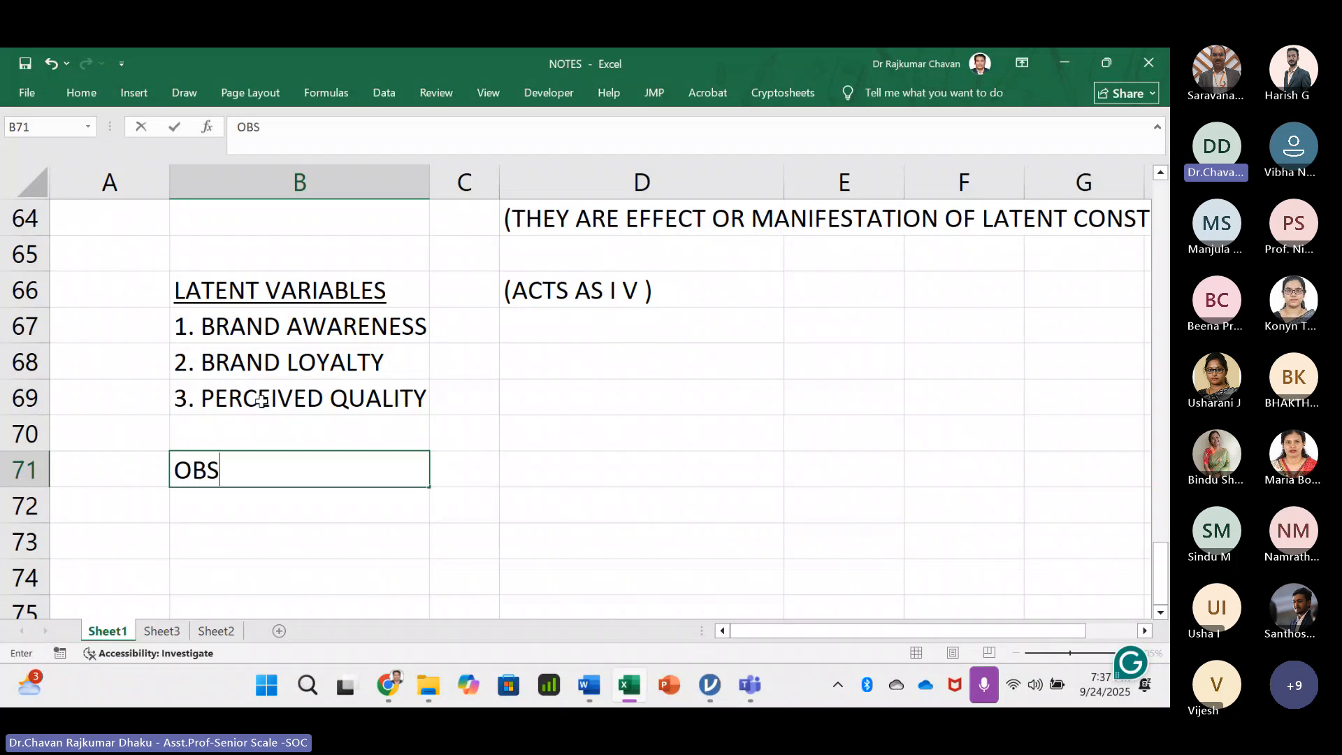
pyautogui.press('BackSpace')
pyautogui.press('BackSpace')
pyautogui.press('BackSpace')
pyautogui.write('SERV')
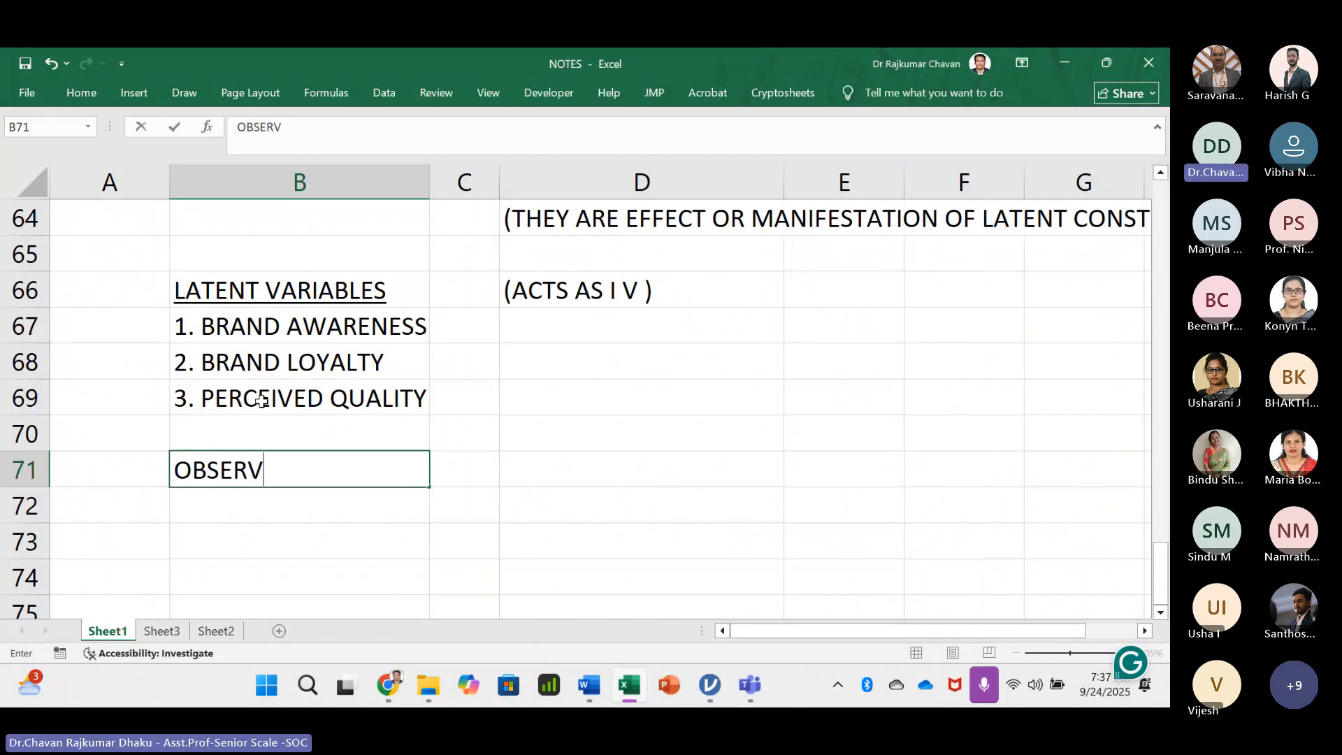
pyautogui.write('ED VA')
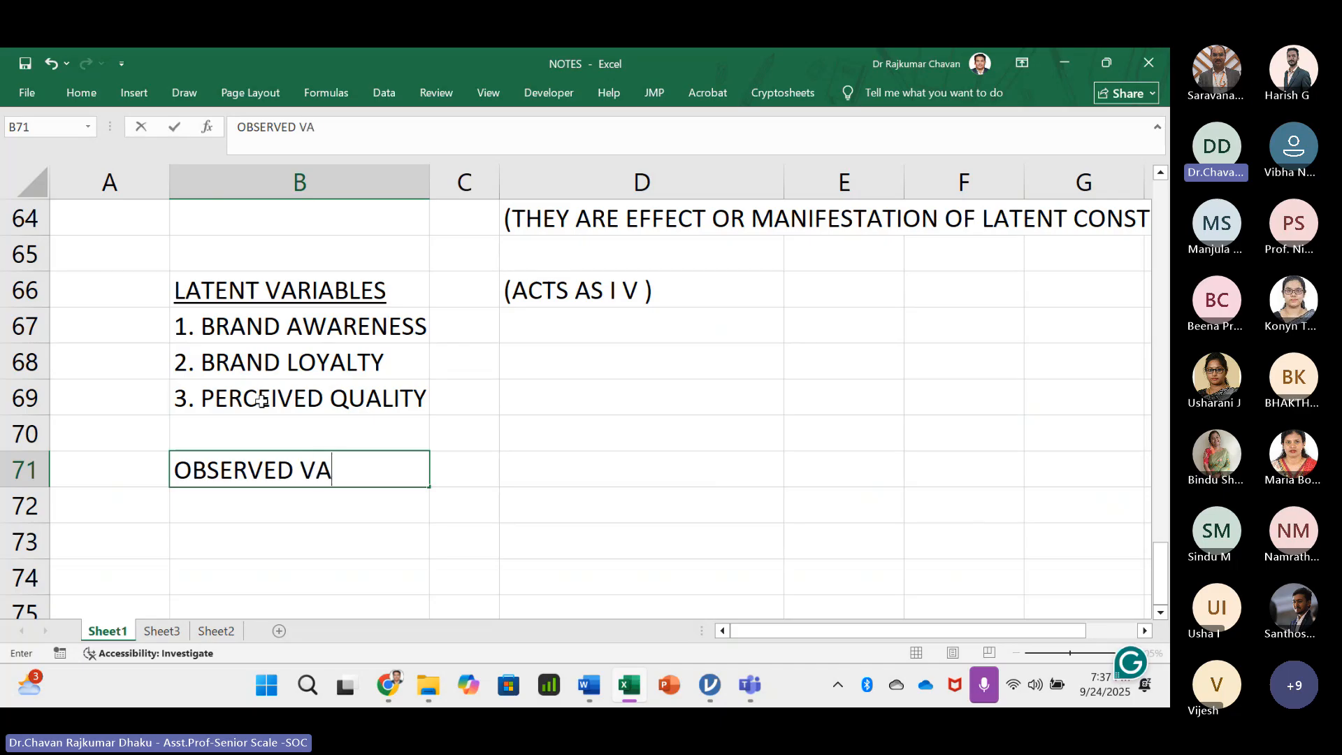
pyautogui.write('RIABLES')
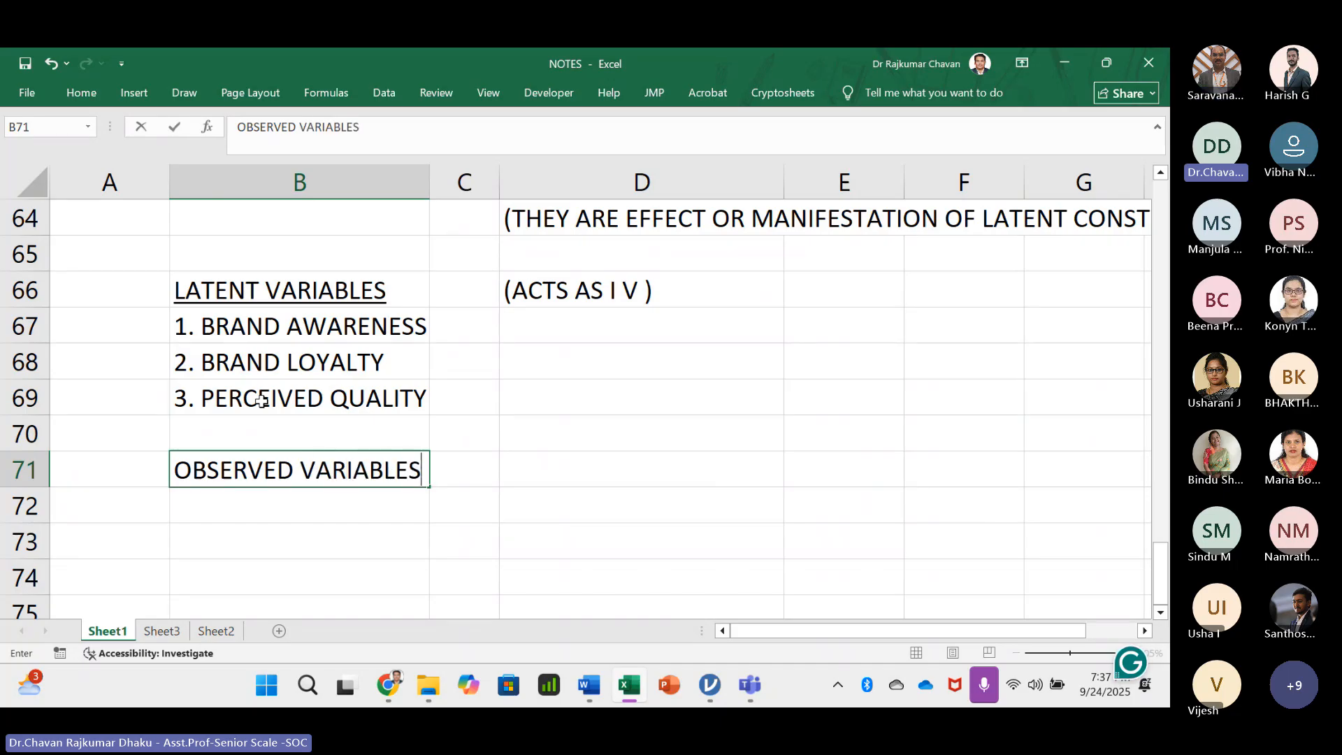
pyautogui.press('Return')
# - Underline the "OBSERVED VARIABLES" heading in cell B71
pyautogui.press('Down')
pyautogui.press('Down')
pyautogui.press('Down')
pyautogui.press('Down')
pyautogui.press('Up')
pyautogui.press('Up')
pyautogui.press('Up')
pyautogui.press('Up')
pyautogui.press('Up')
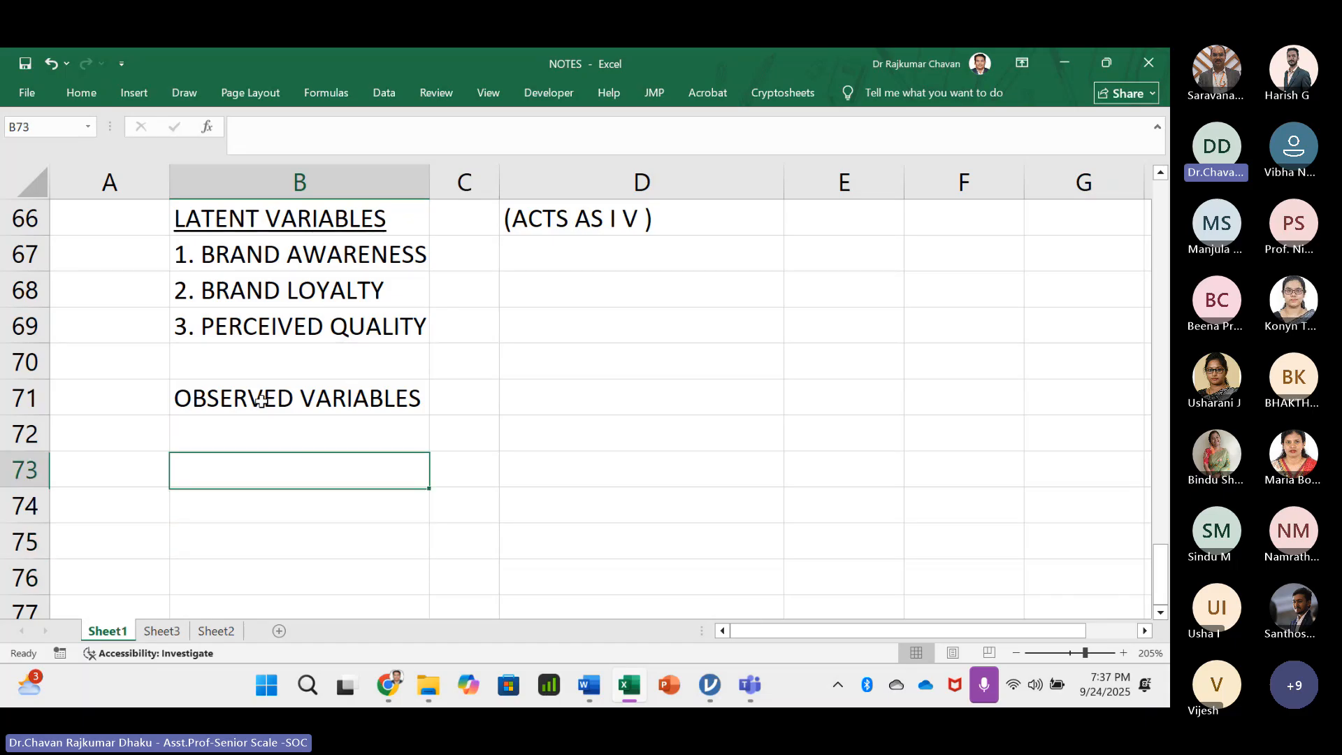
pyautogui.hotkey('ctrl', 'u')
pyautogui.press('Down')
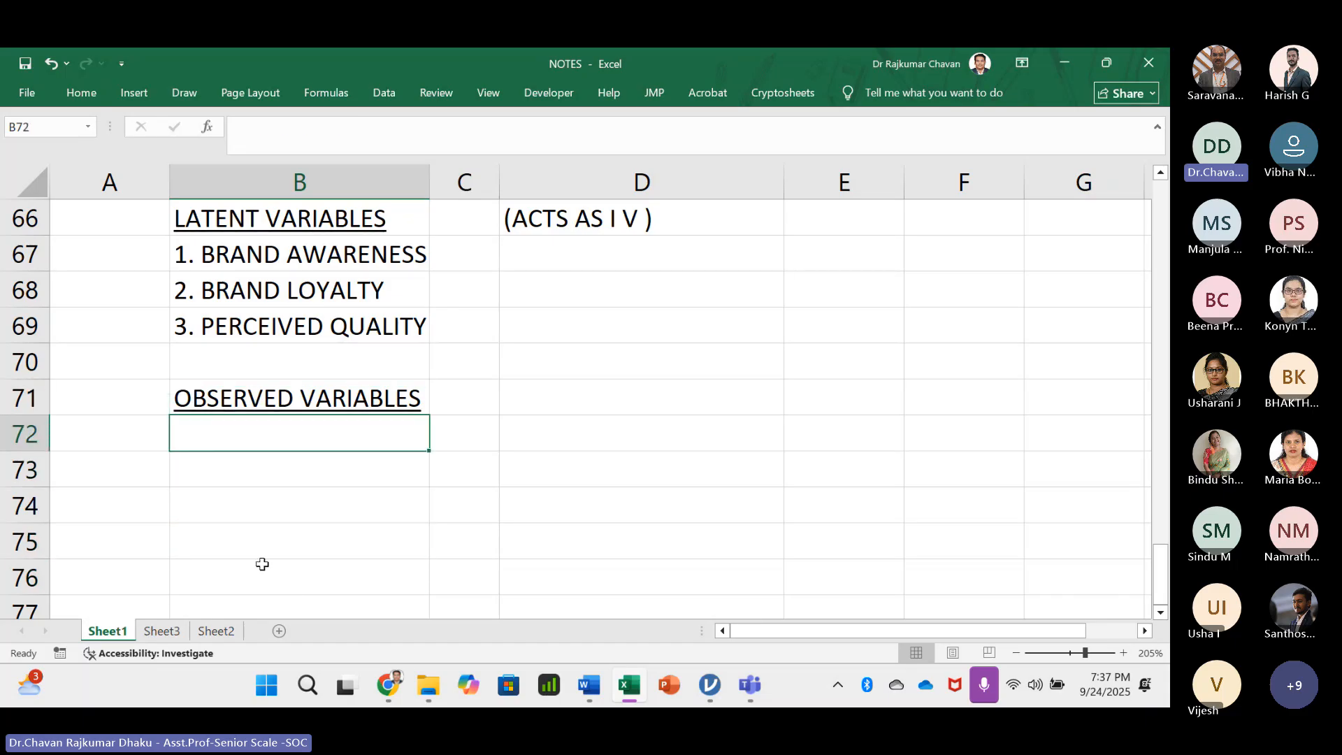
# - Enter the note "(ACTS AS DV)" in cell D71 beside the observed variables heading, and move to cell B72
pyautogui.click(556, 409)
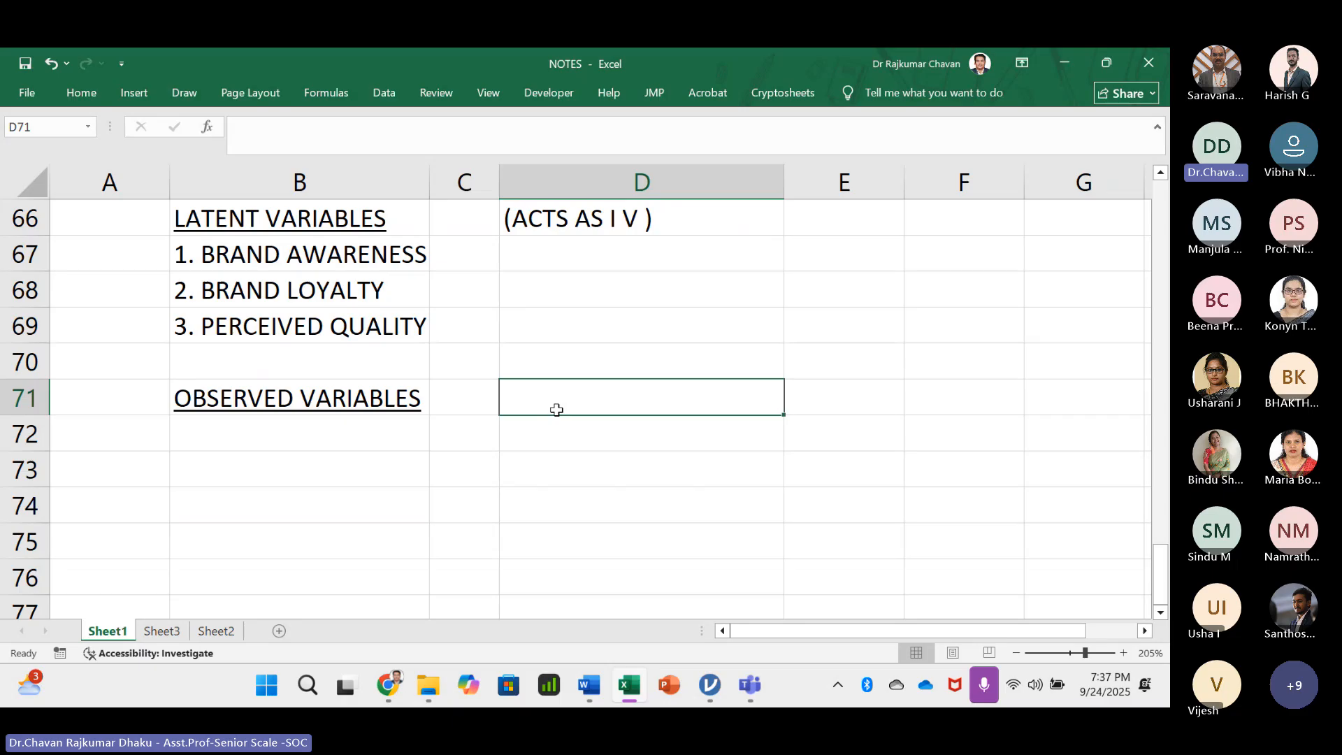
pyautogui.write('(ACTS ')
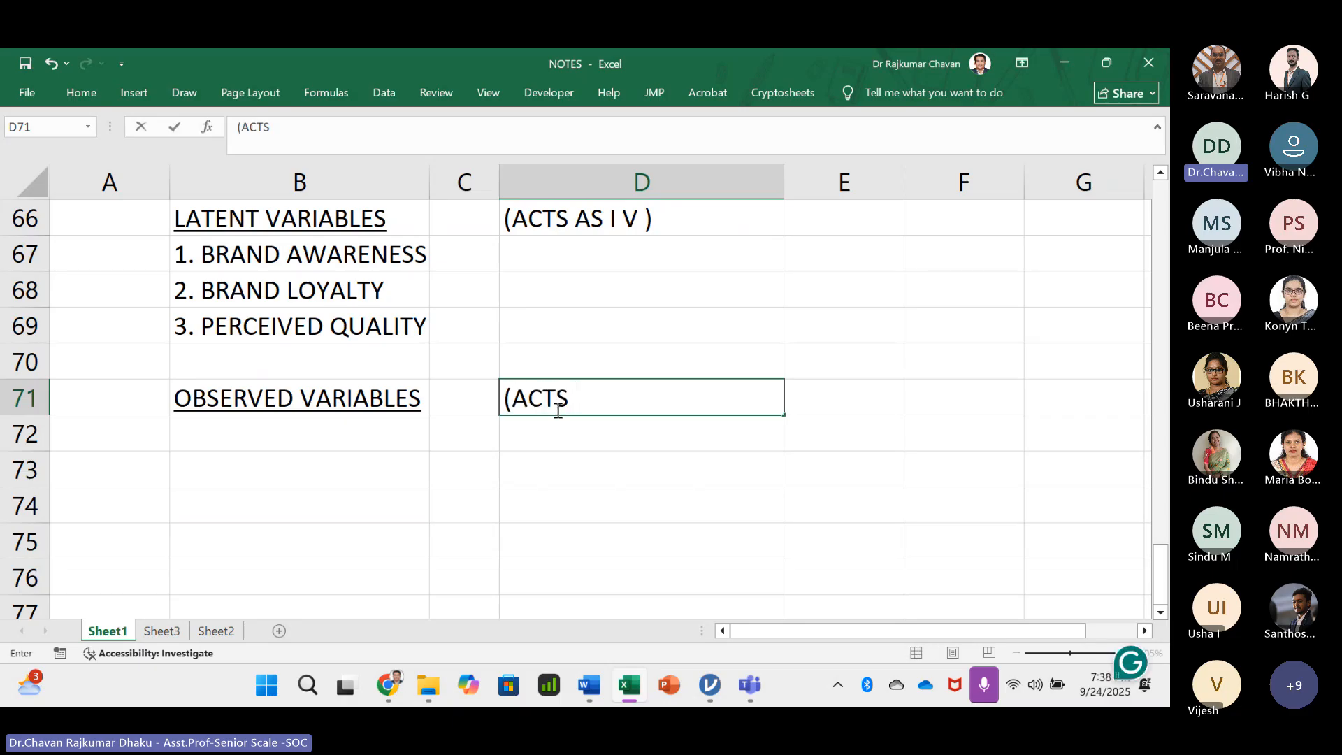
pyautogui.write('AS ')
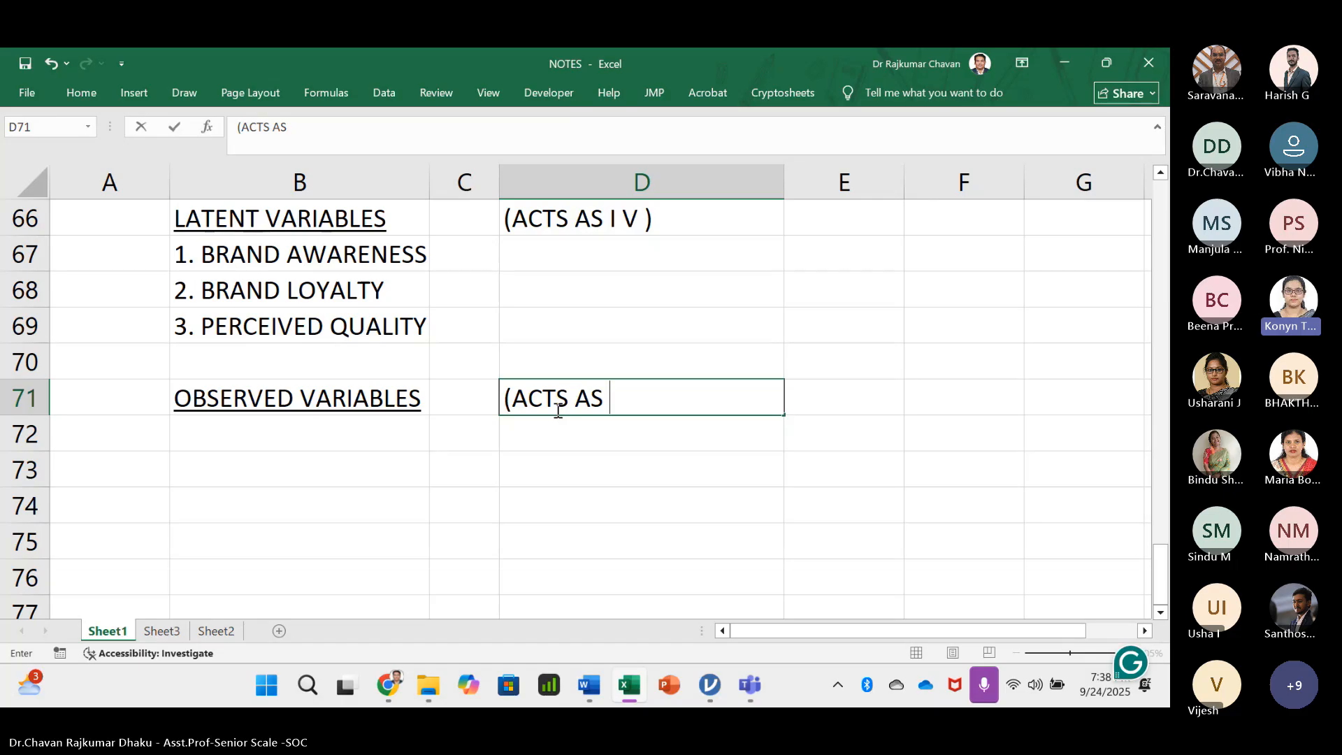
pyautogui.write('DV)')
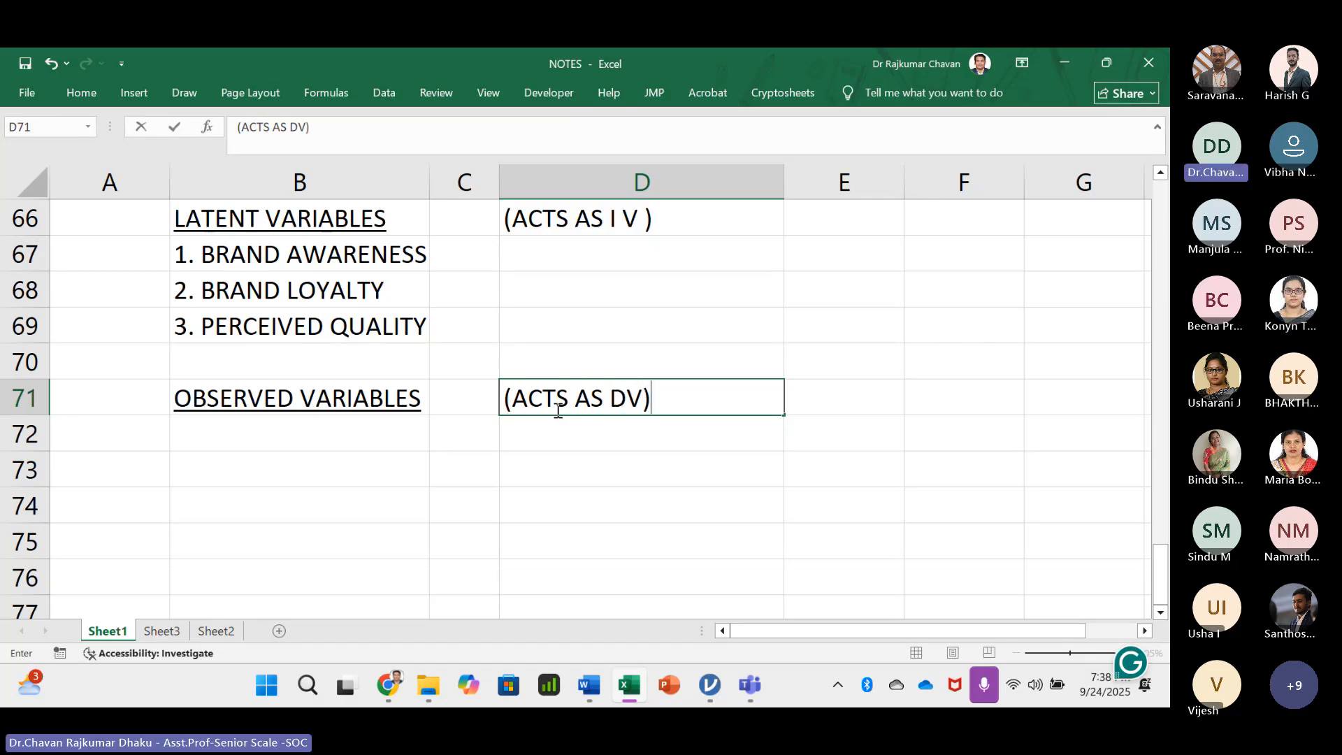
pyautogui.press('Return')
pyautogui.press('Left')
pyautogui.press('Down')
pyautogui.press('Left')
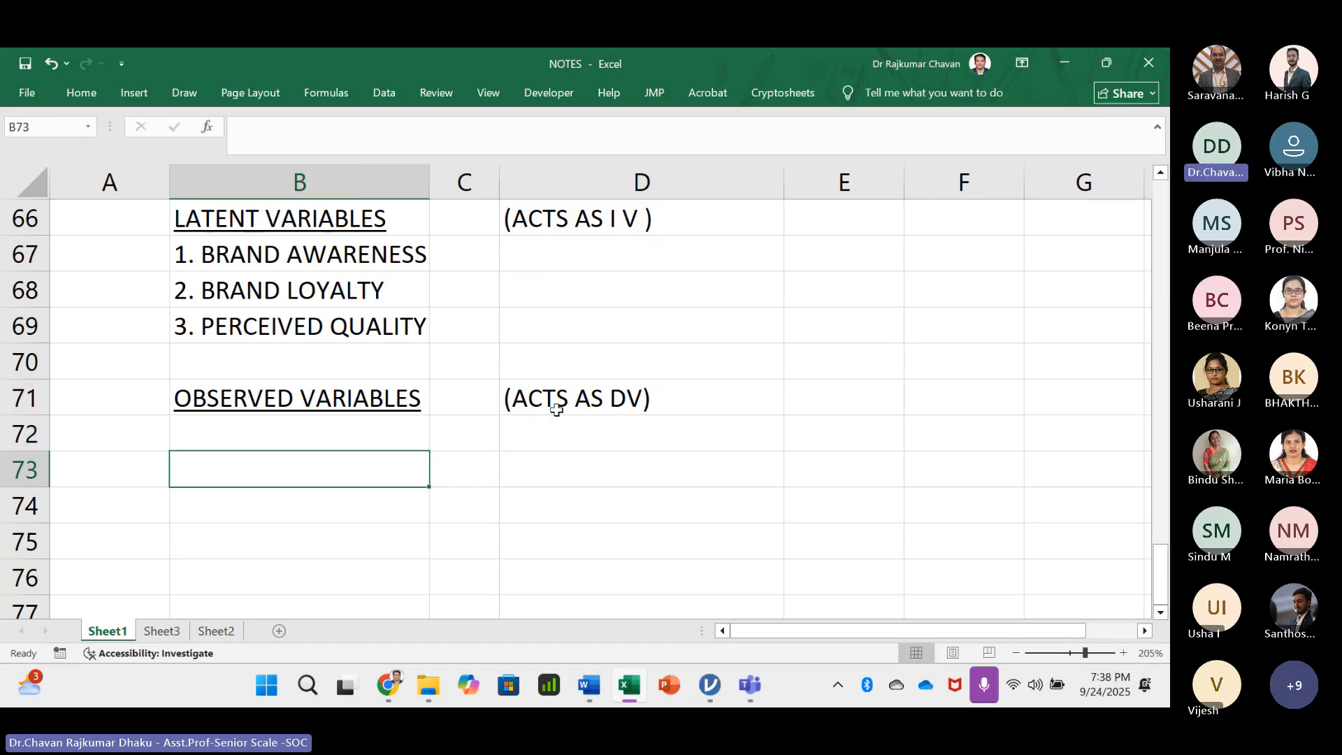
pyautogui.press('Up')
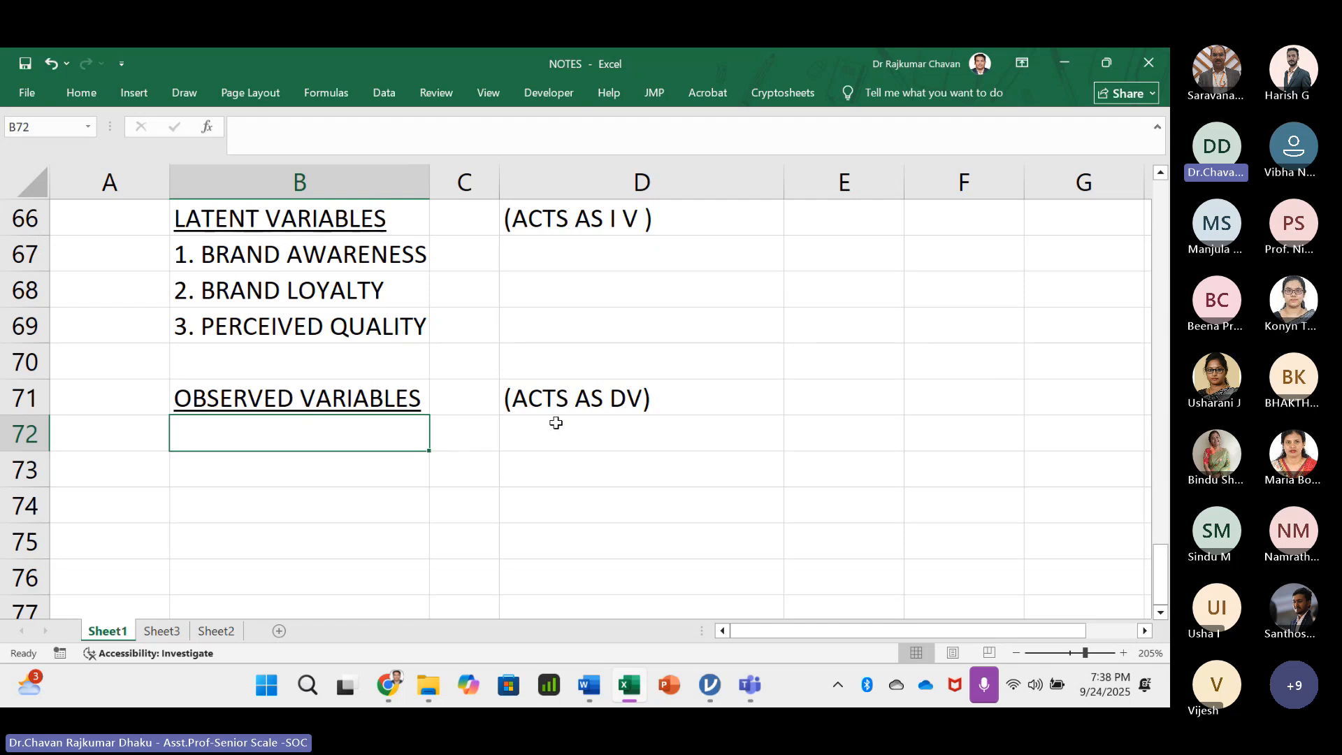
# - Switch to the case study document in Word and correct the label of the first brand loyalty statement to "BL1"
pyautogui.hotkey('alt', 'Tab')
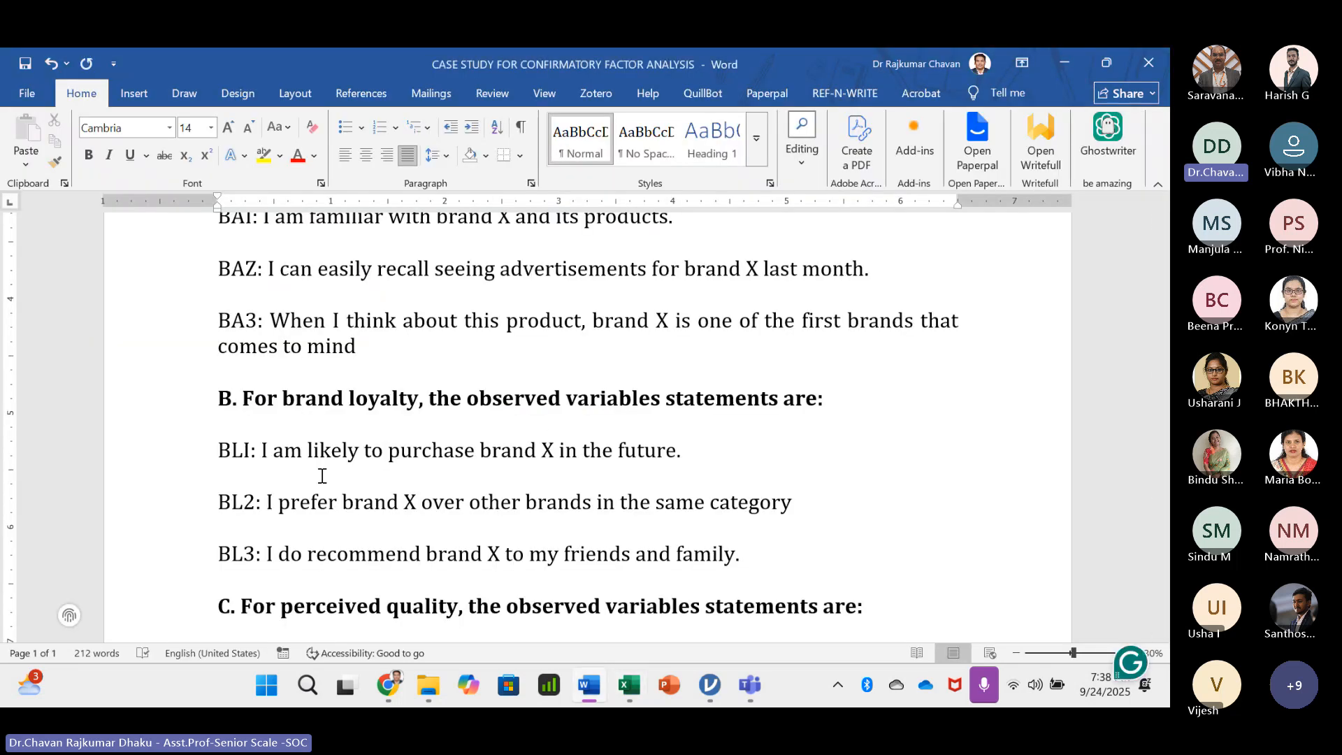
pyautogui.scroll(-1, 336, 494)
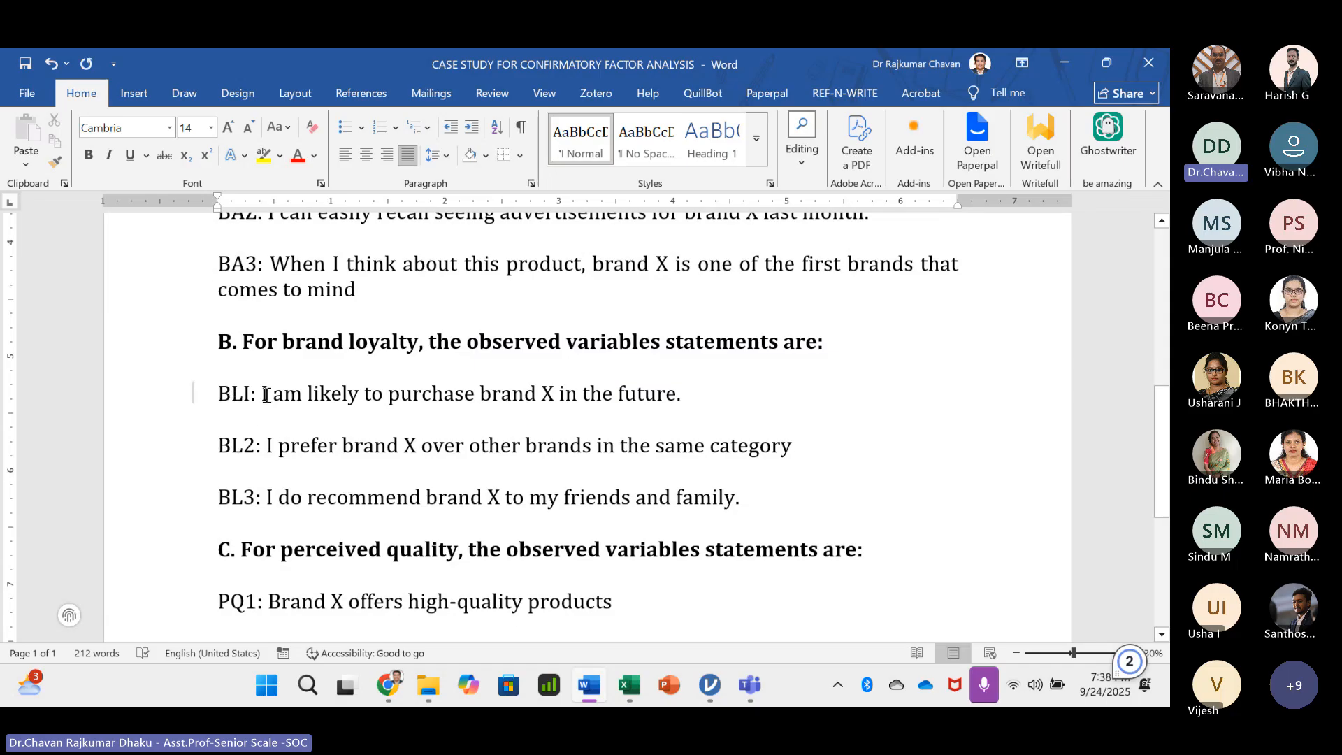
pyautogui.click(250, 395)
pyautogui.press('BackSpace')
pyautogui.write('1')
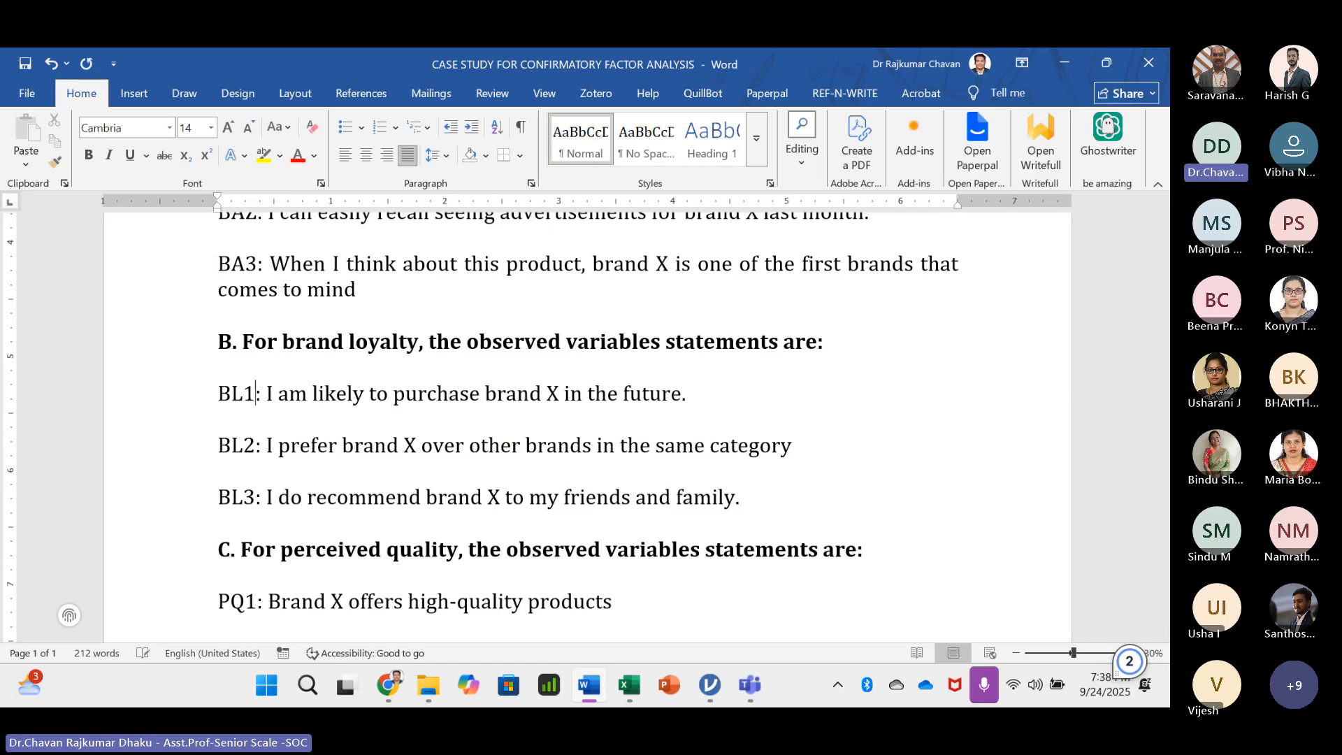
pyautogui.scroll(-3, 253, 494)
pyautogui.scroll(3, 252, 493)
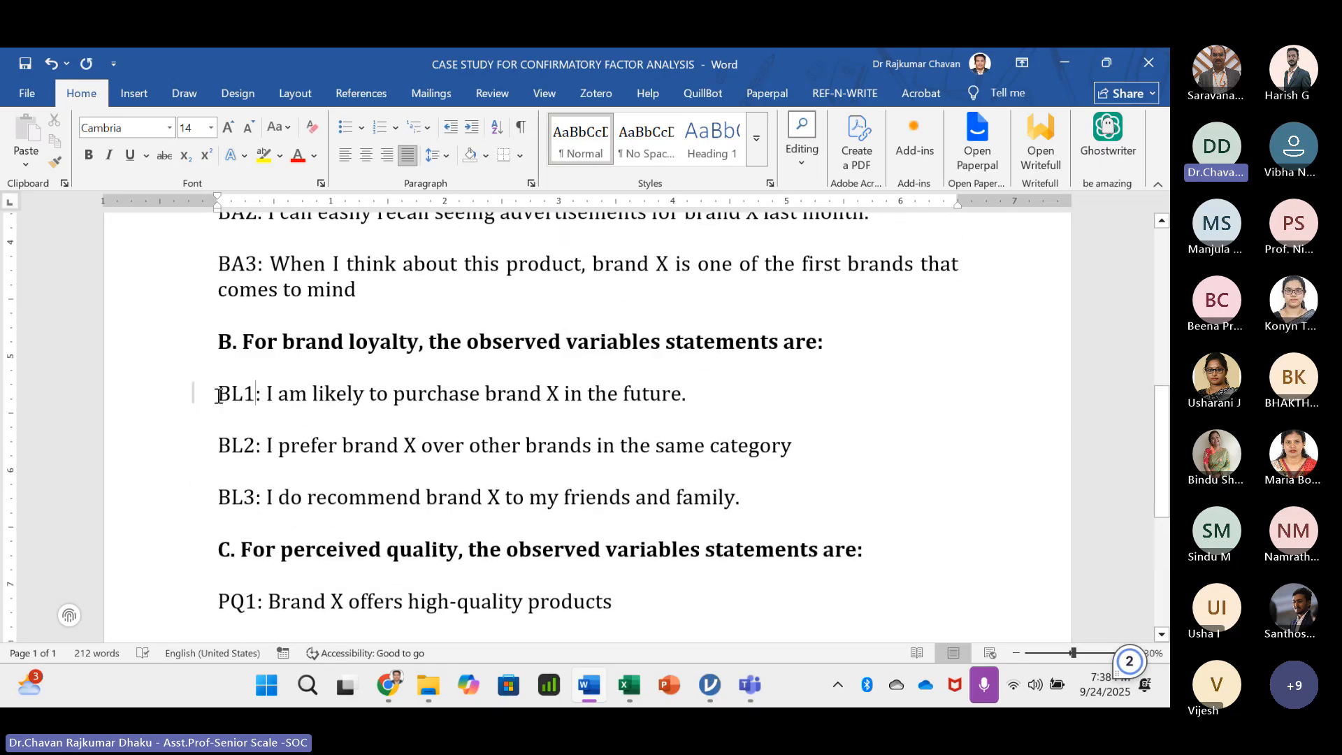
pyautogui.moveTo(219, 395); pyautogui.dragTo(257, 400)
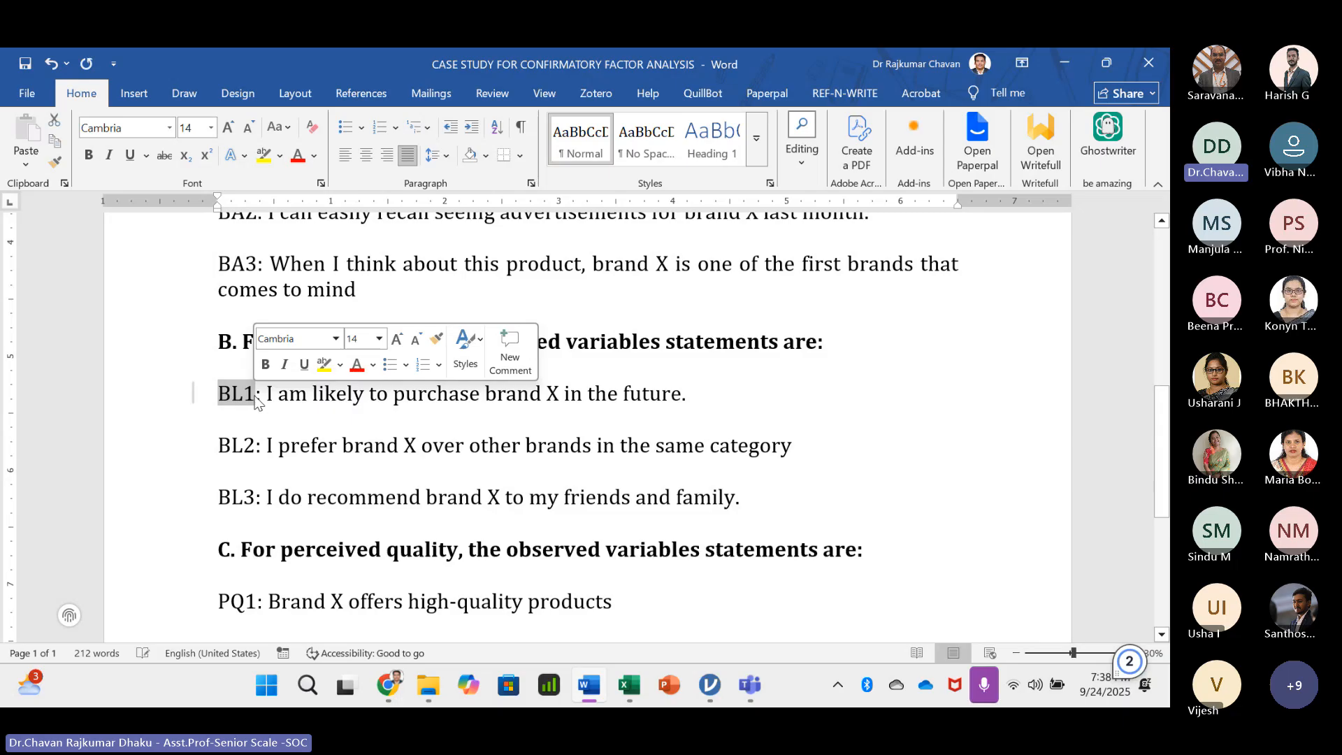
pyautogui.click(258, 404)
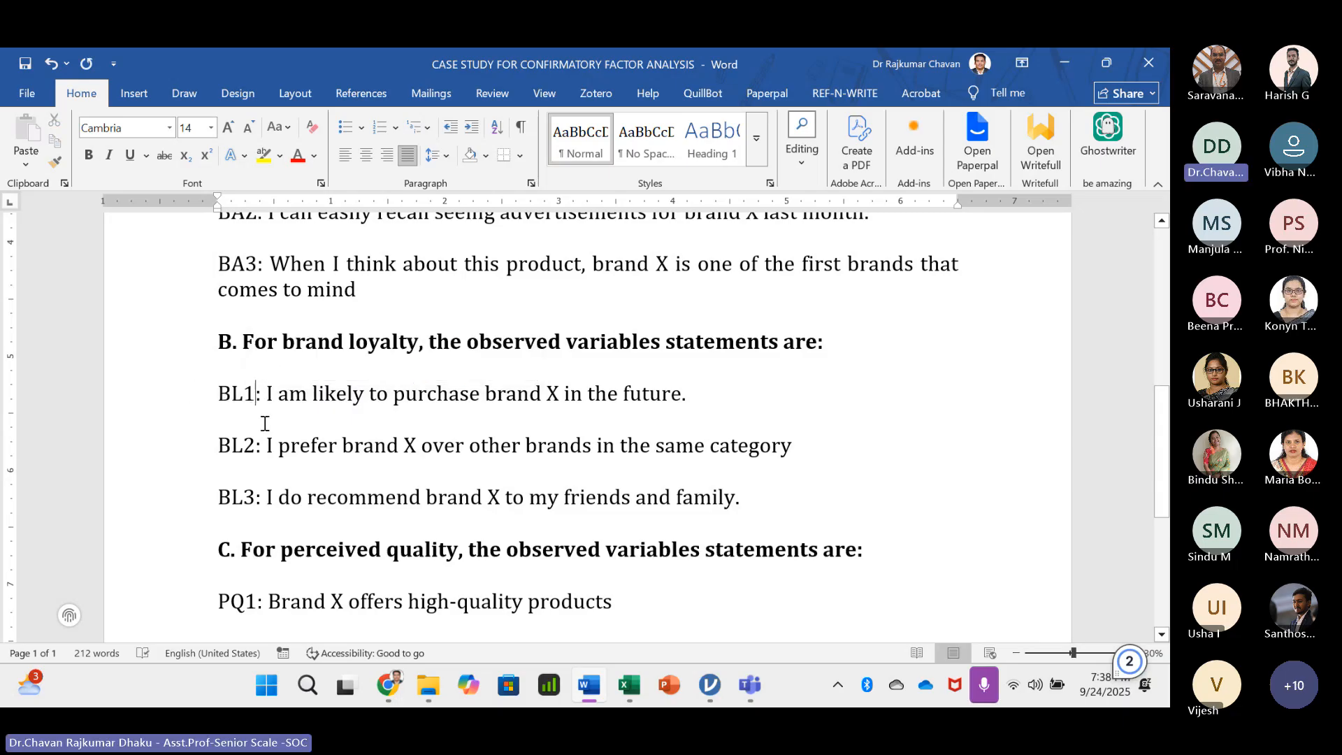
# - Switch back to the NOTES workbook in Excel and enter "BA1, BA2, BA3" in cell B72 under the observed variables heading
pyautogui.hotkey('alt', 'Tab')
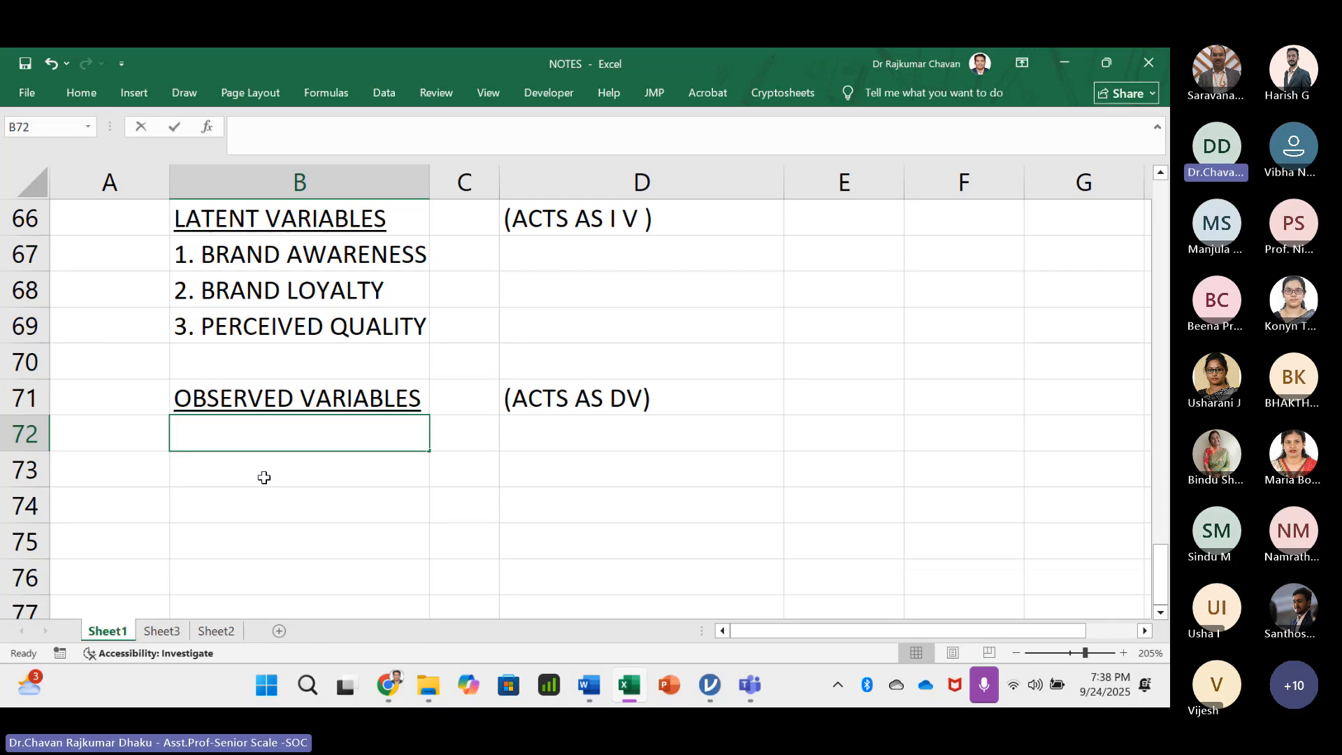
pyautogui.write('BA1')
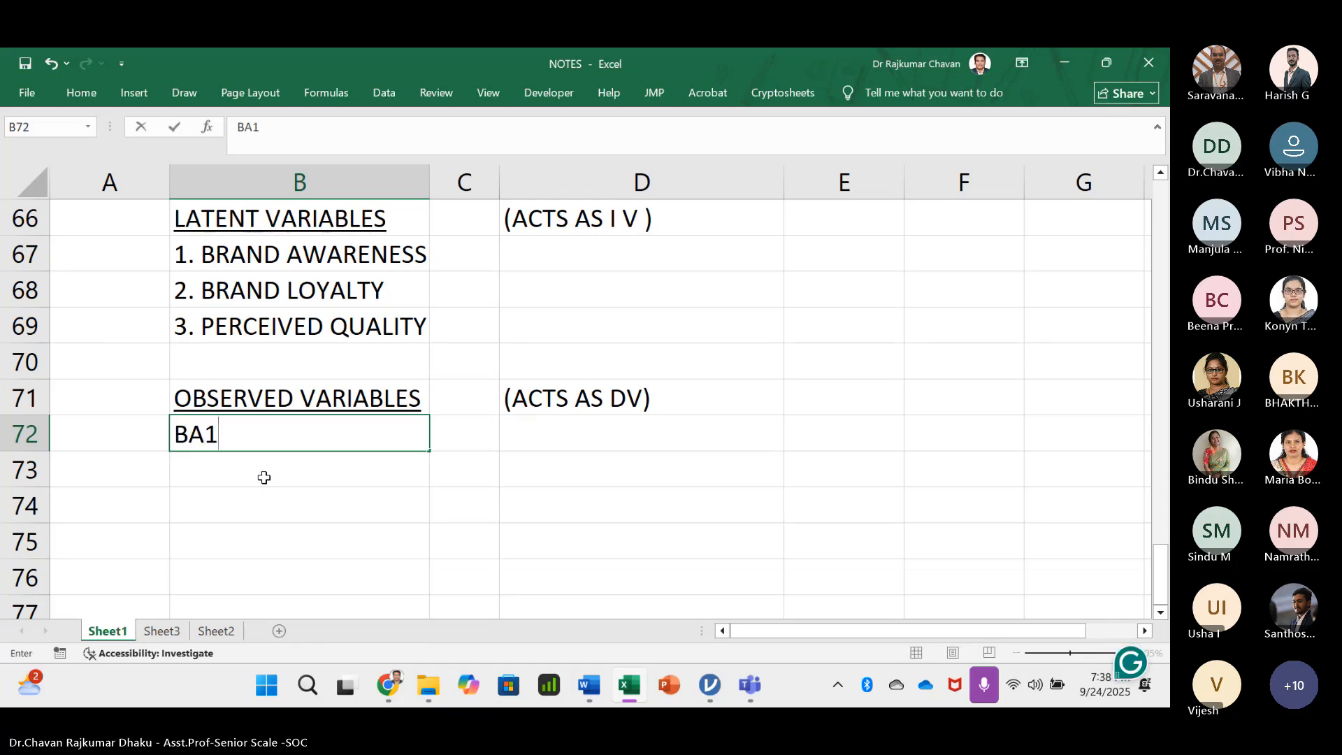
pyautogui.write(', BA2,')
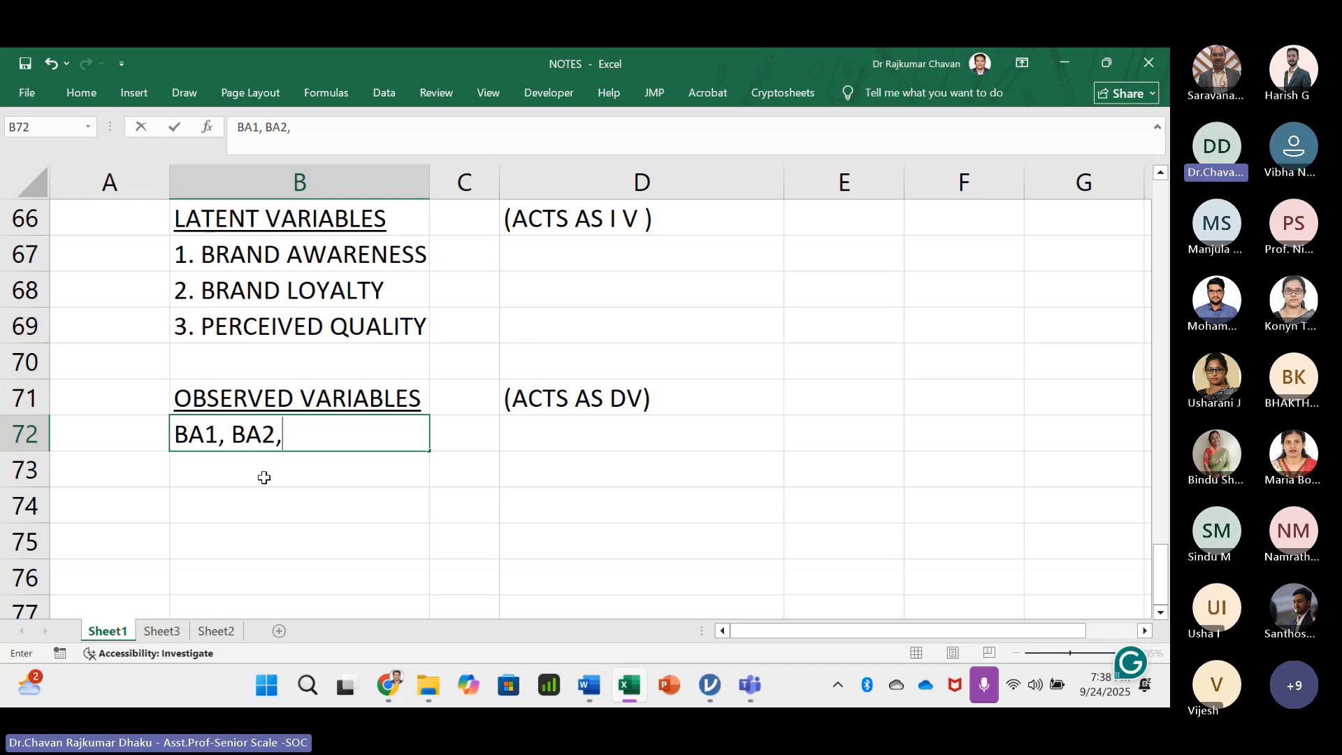
pyautogui.write(' BA3')
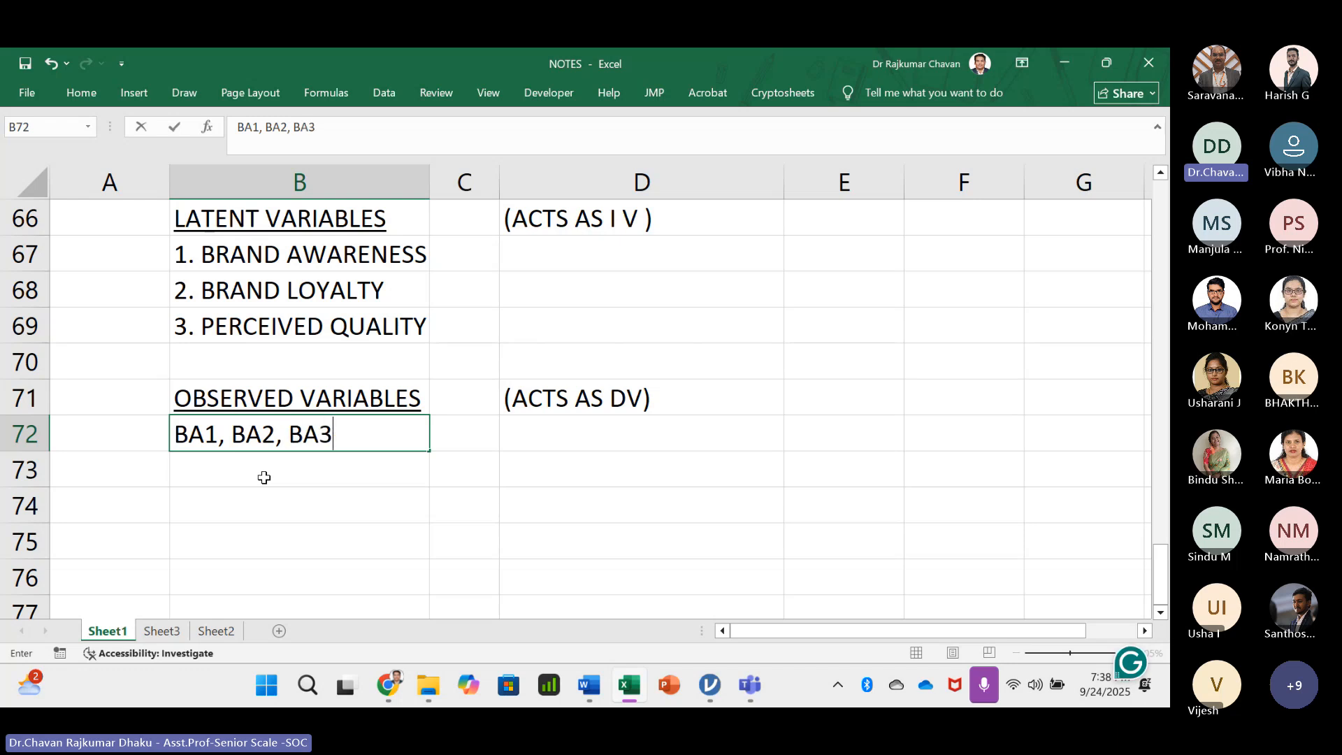
pyautogui.press('Return')
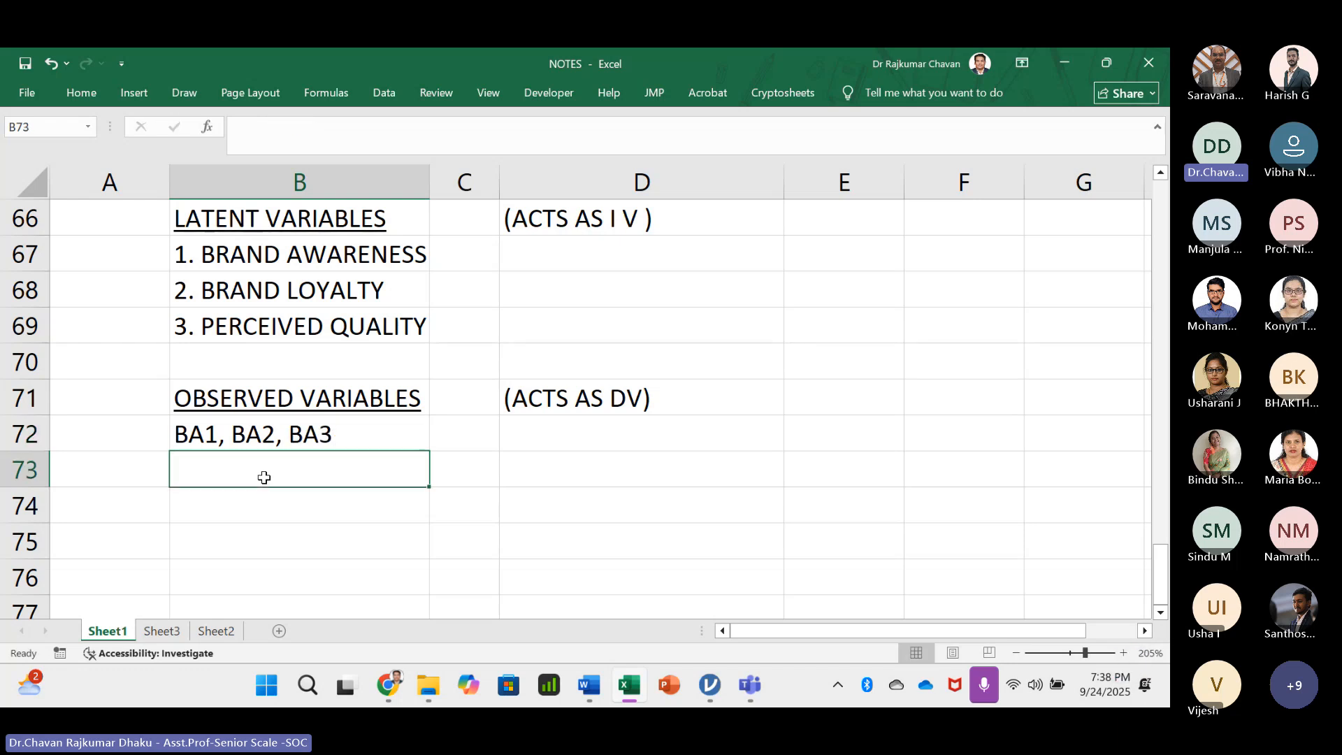
# - Label the brand awareness items by entering "BA" in cell A72
pyautogui.press('Up')
pyautogui.press('Up')
pyautogui.press('Left')
pyautogui.press('Down')
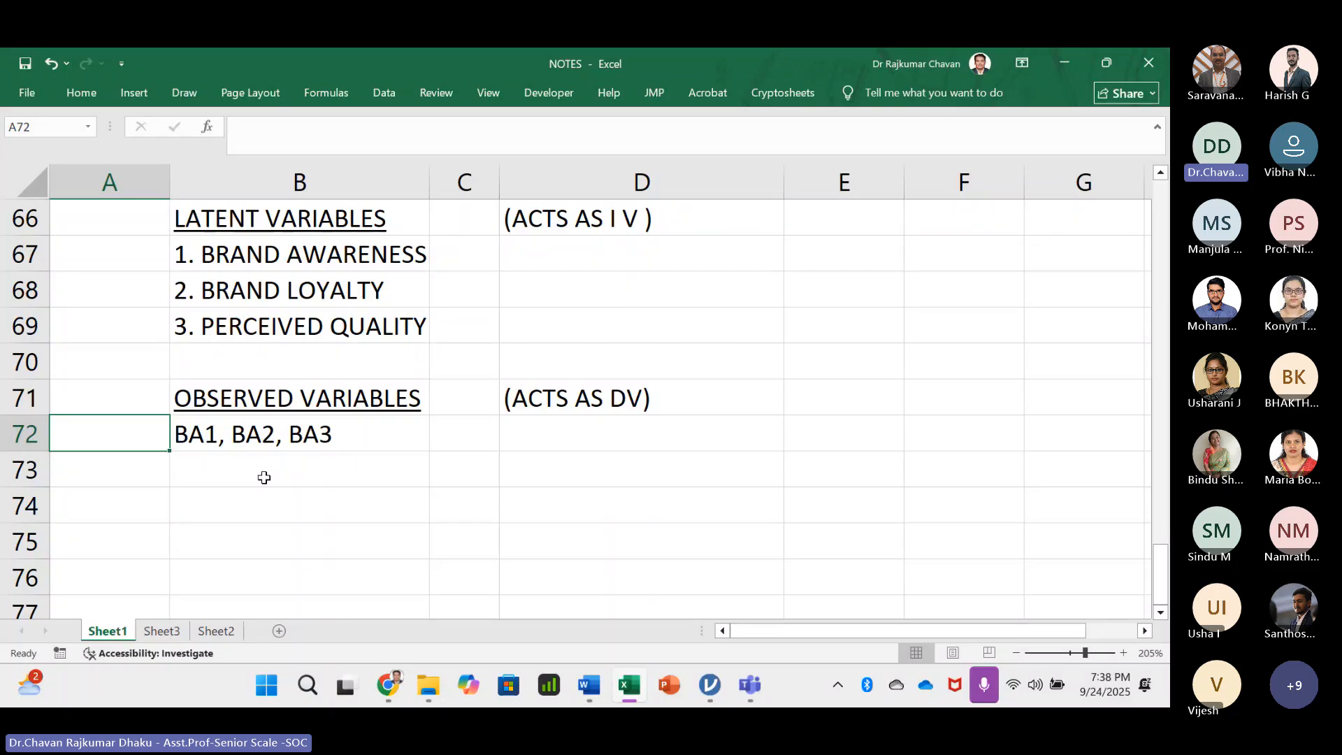
pyautogui.write('BA')
pyautogui.press('Return')
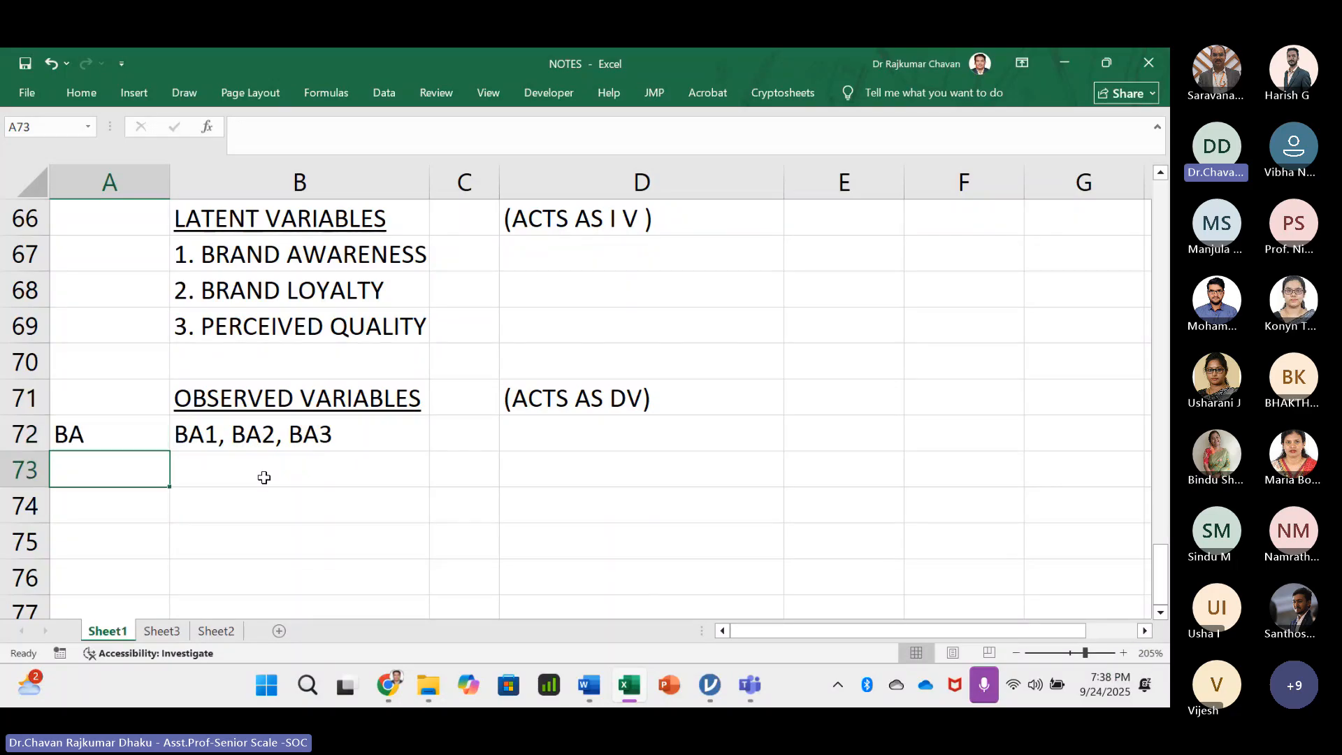
# - Add the brand loyalty row with "BL" in cell A73 and "BL1, BL2, BL3" in cell B73
pyautogui.write('BL')
pyautogui.press('Tab')
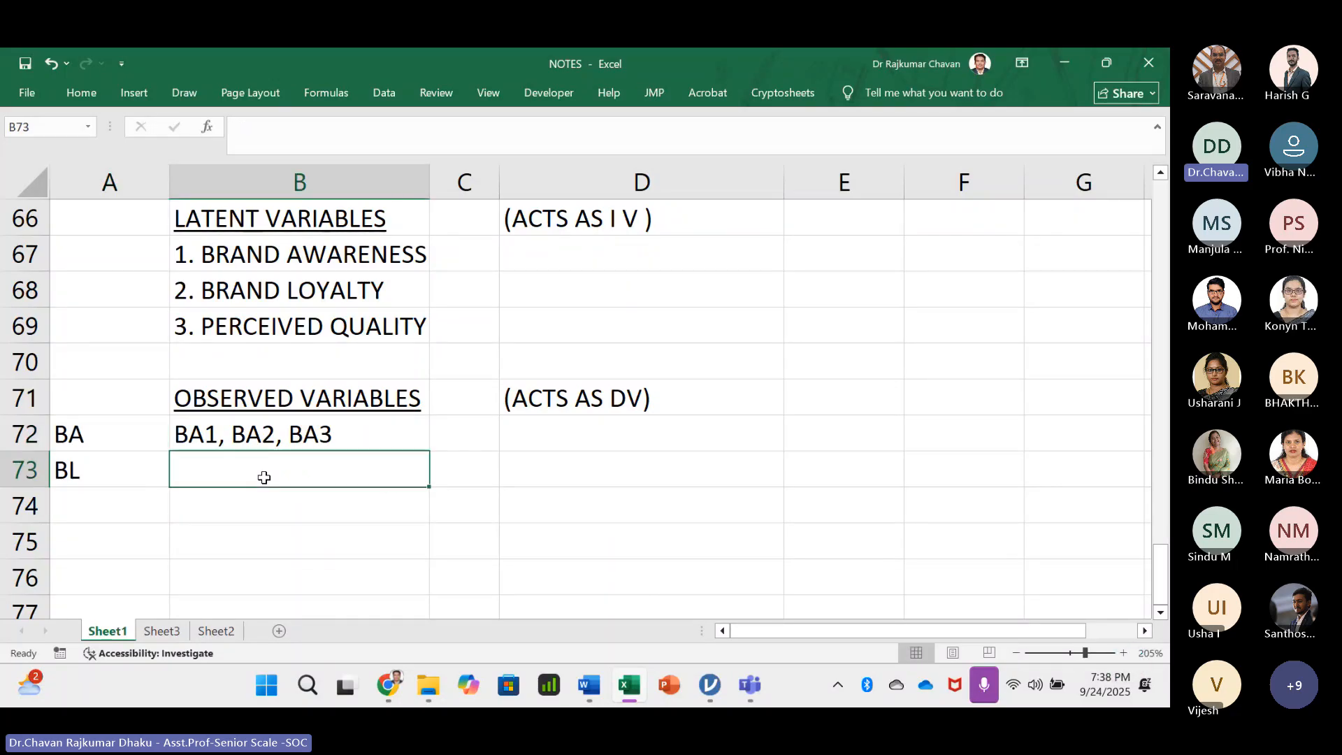
pyautogui.write('BL1')
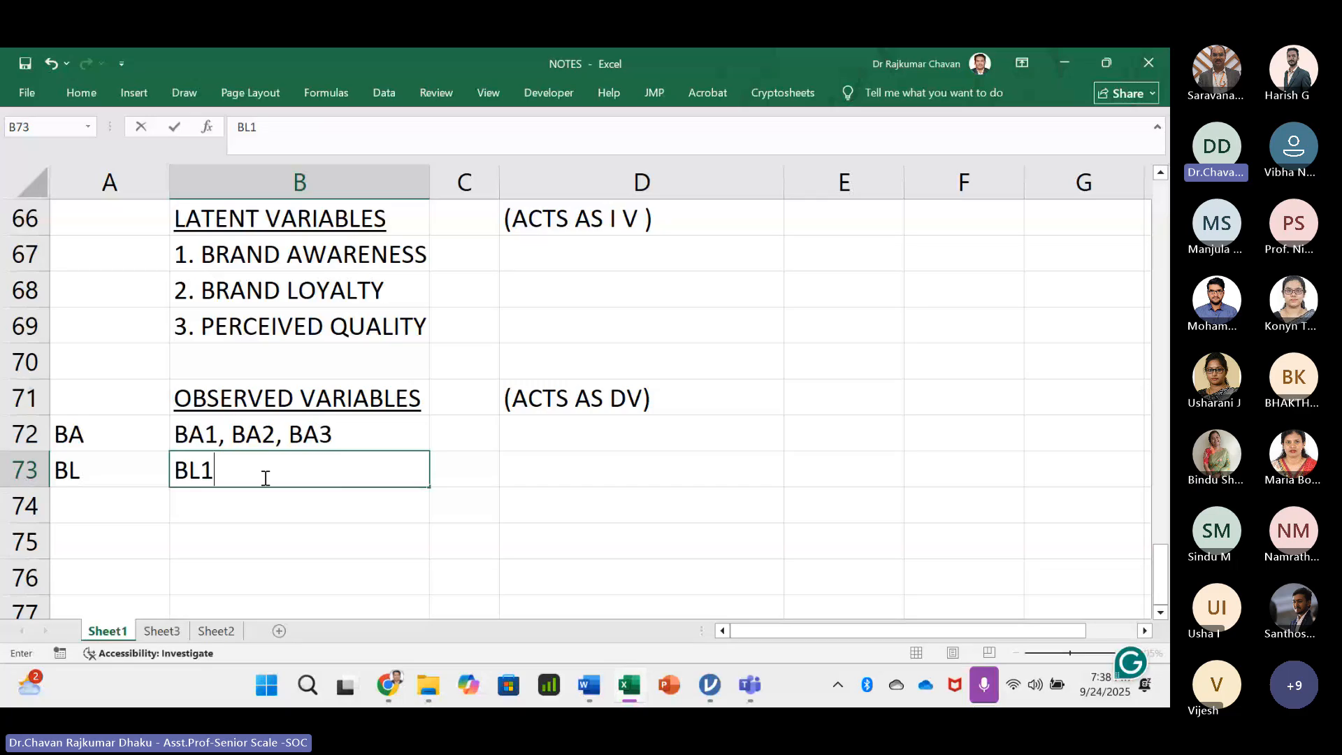
pyautogui.write(', BL2, BL3')
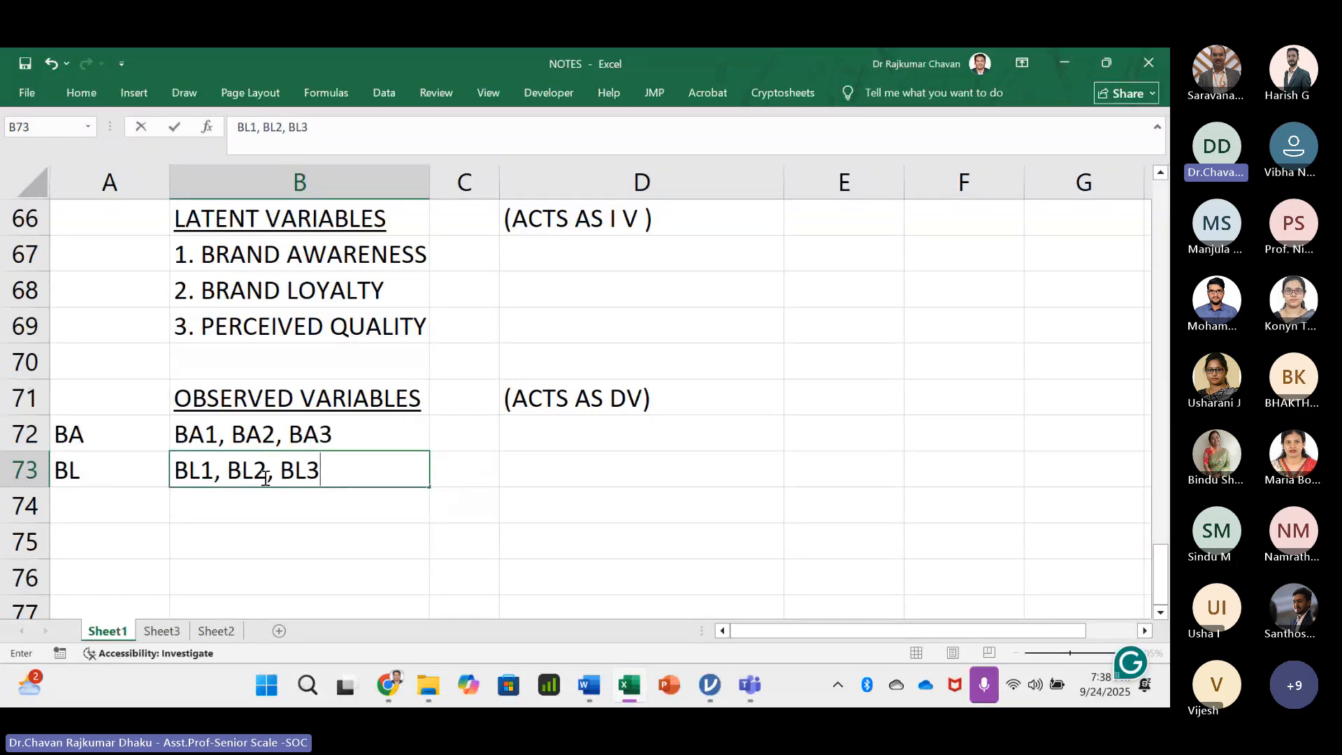
pyautogui.press('Return')
# - Add the perceived quality row with "PQ" in cell A74 and "PQ1, PQ2, PQ3" in cell B74
pyautogui.press('Left')
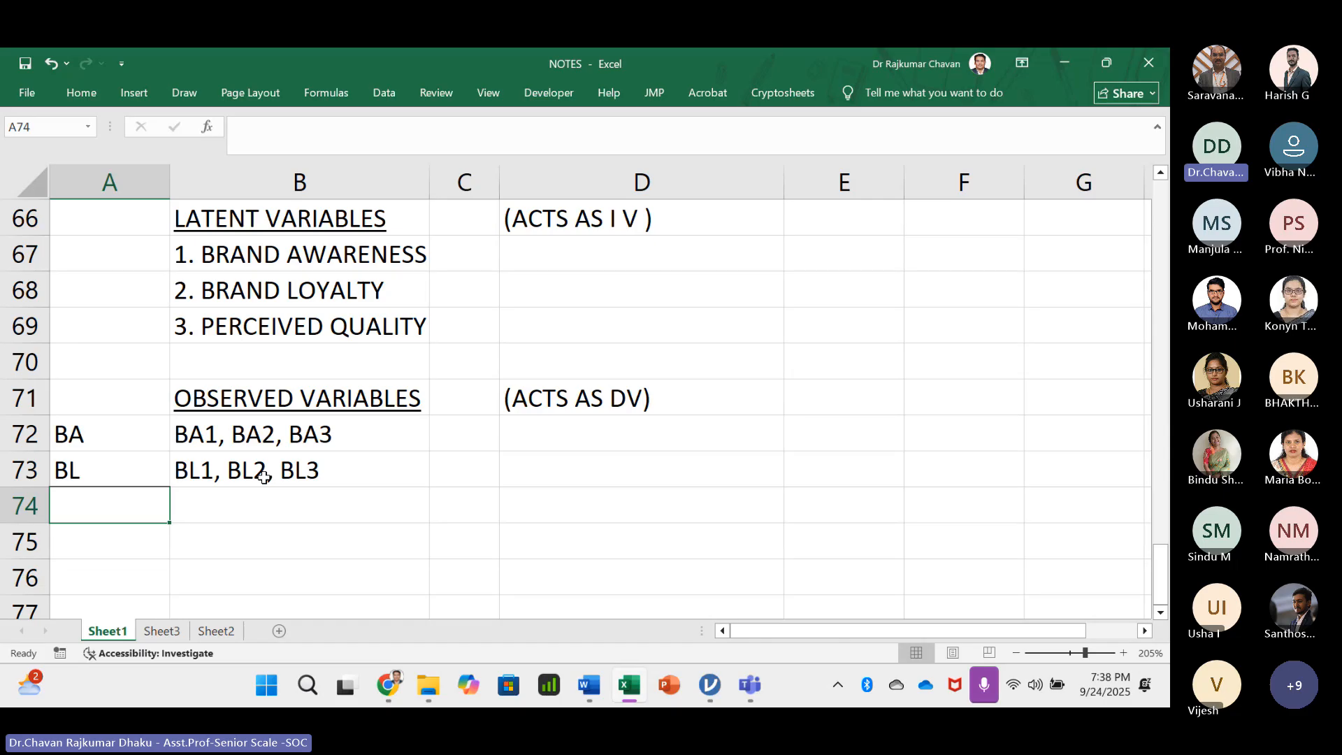
pyautogui.write('PQ')
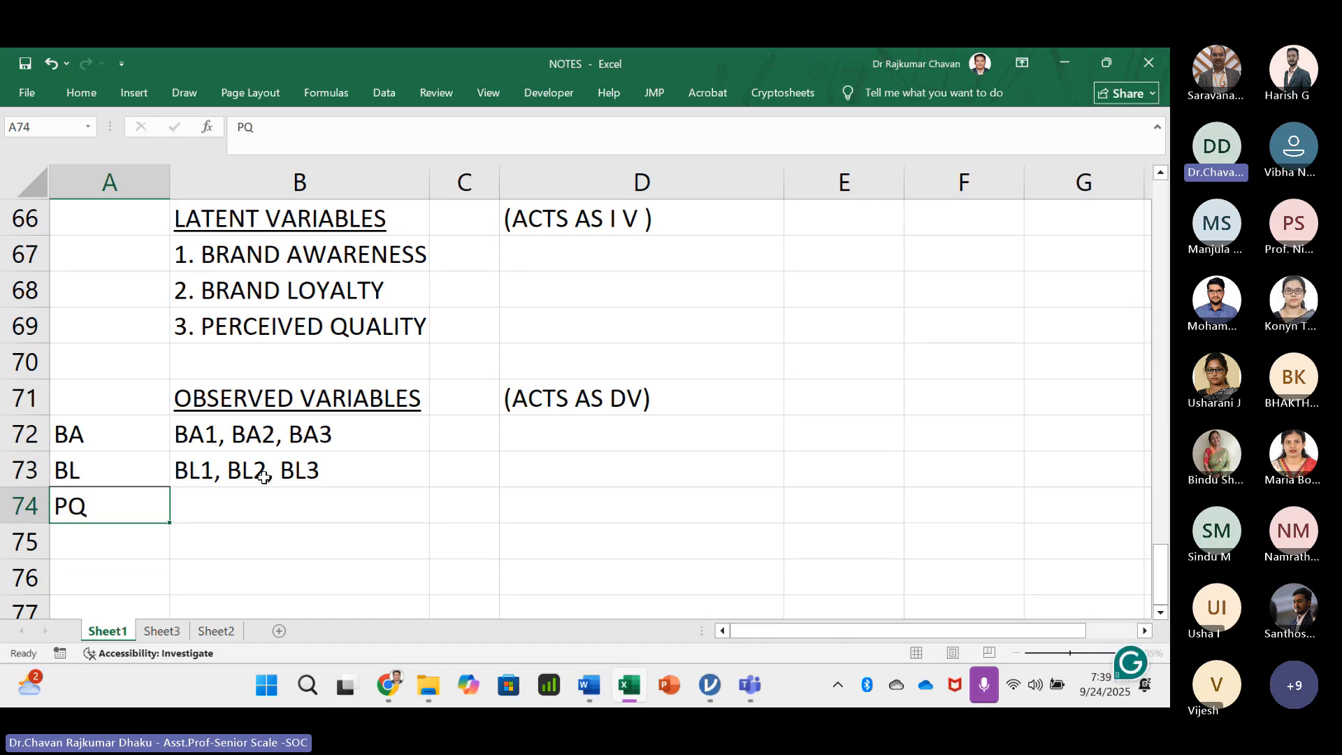
pyautogui.press('Tab')
pyautogui.write('PQ1')
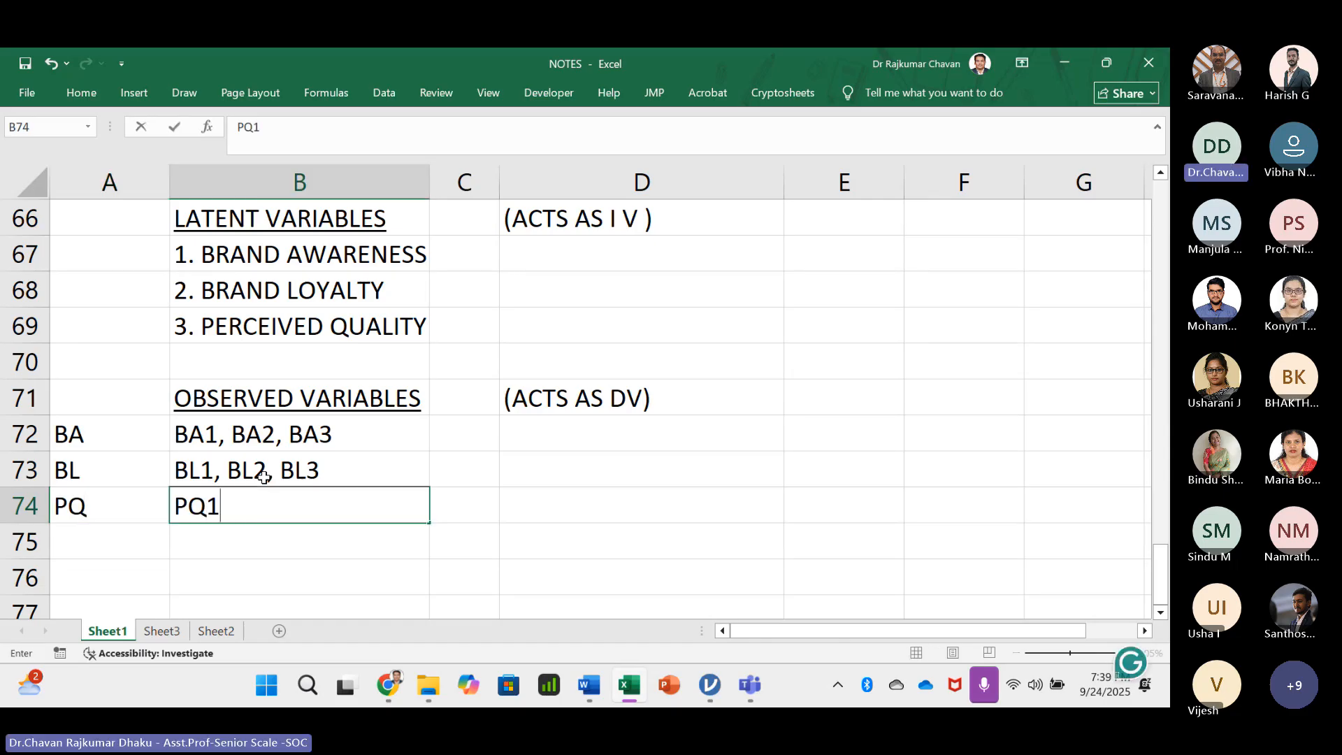
pyautogui.write(', PQ')
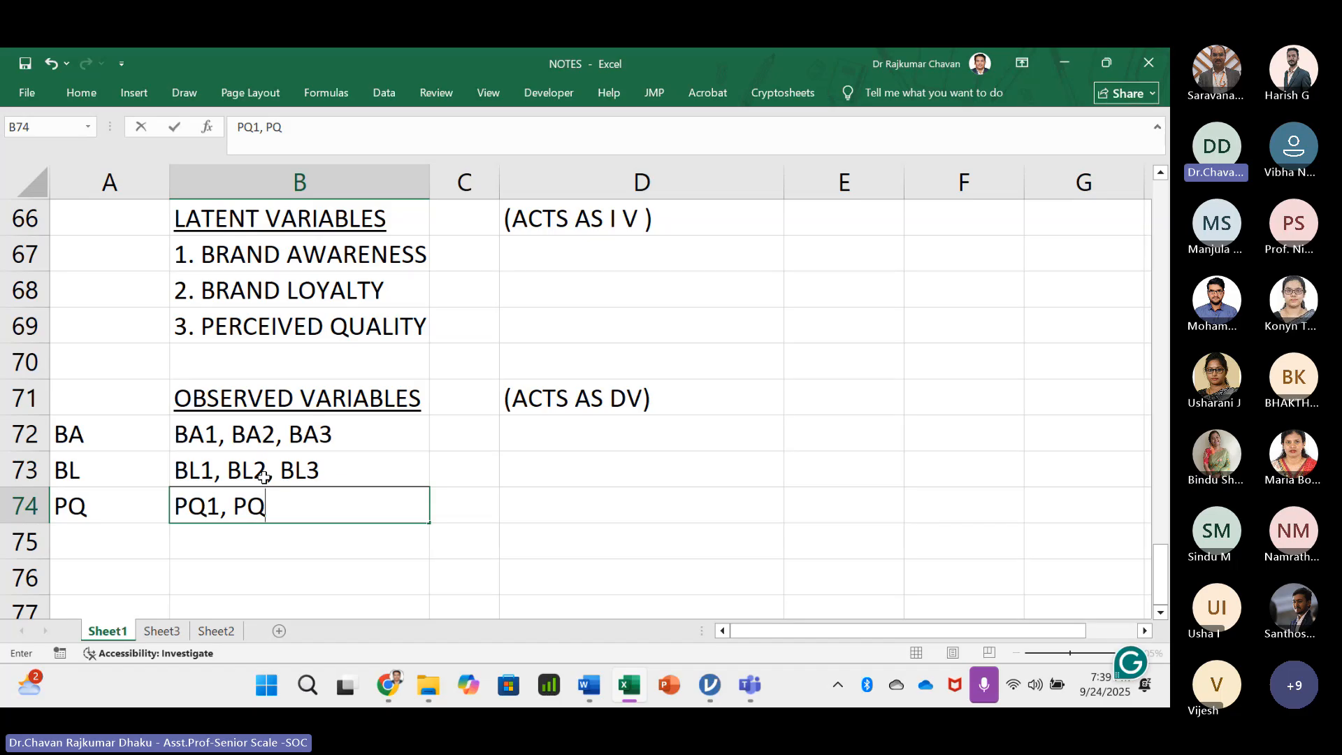
pyautogui.write('2, PQ3')
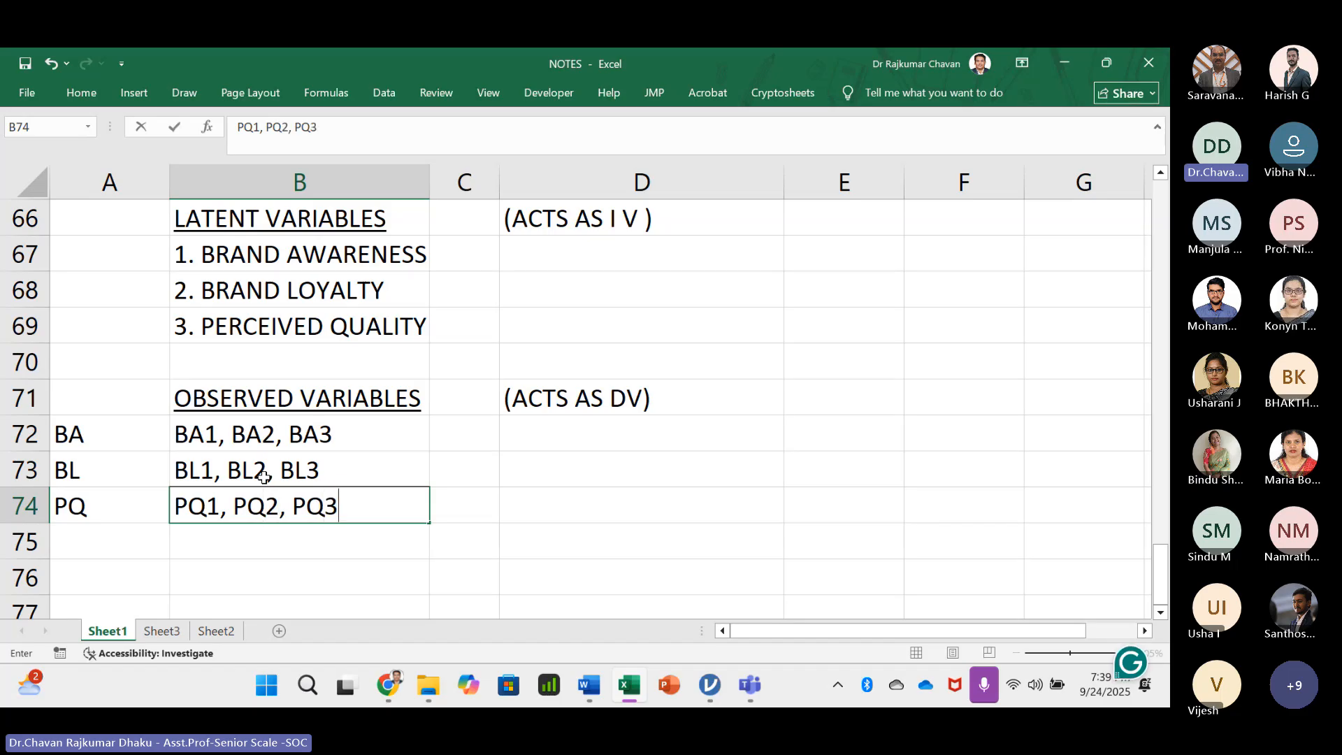
pyautogui.press('Tab')
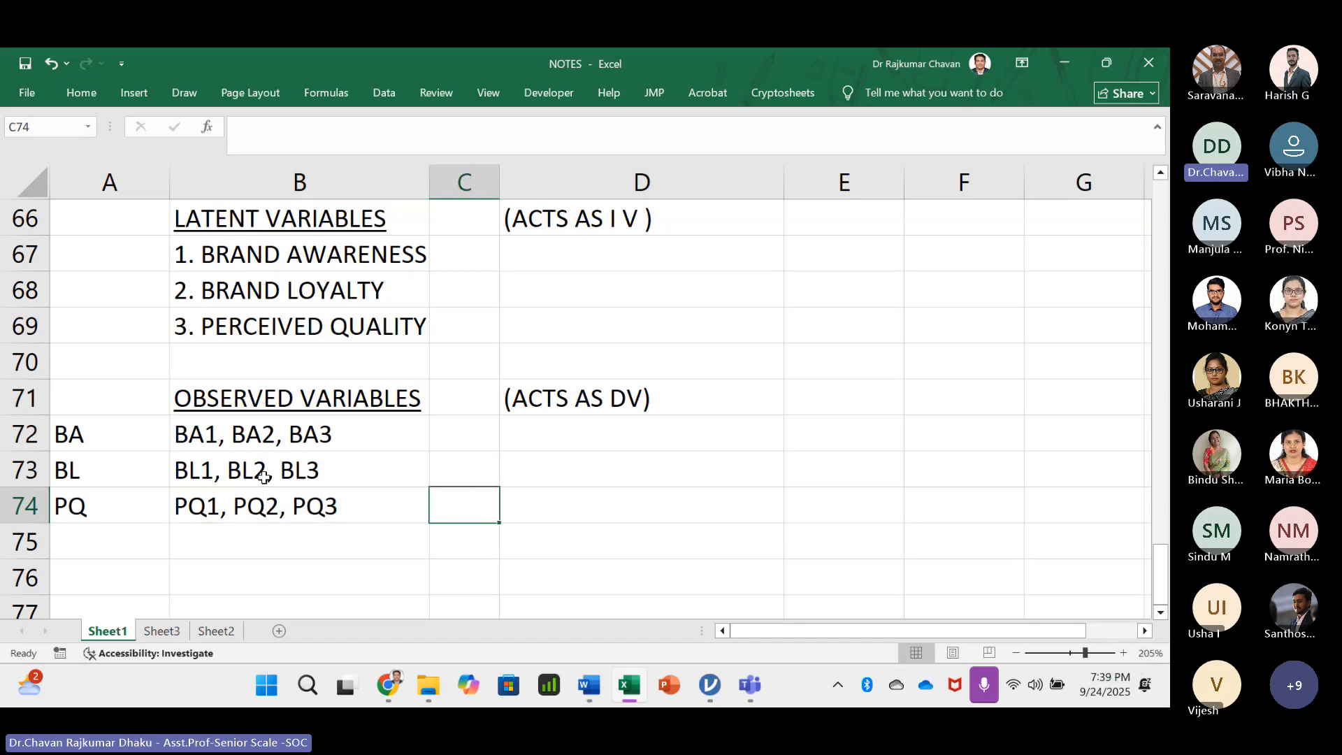
# - Review the observed variable codes in rows 72 to 74 against the brand awareness and brand loyalty statements in the Word case study
pyautogui.moveTo(308, 434); pyautogui.dragTo(309, 504)
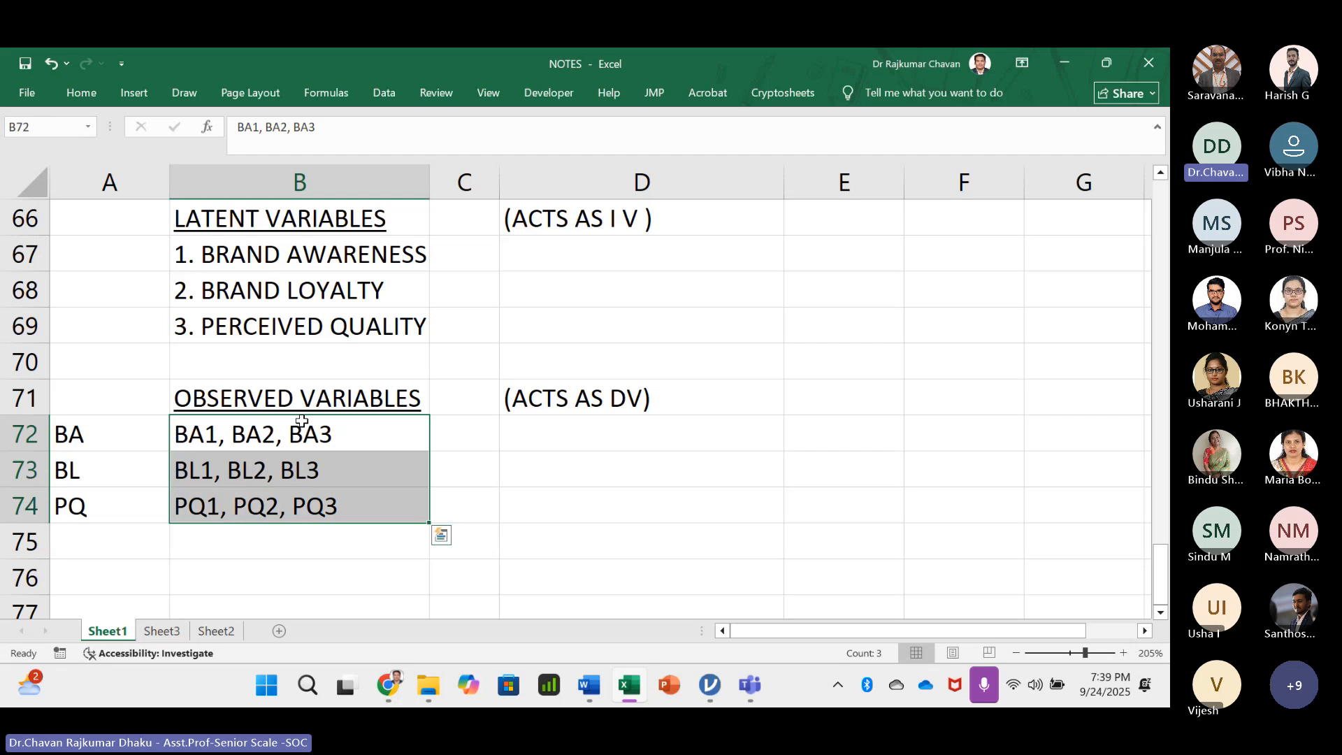
pyautogui.click(291, 406)
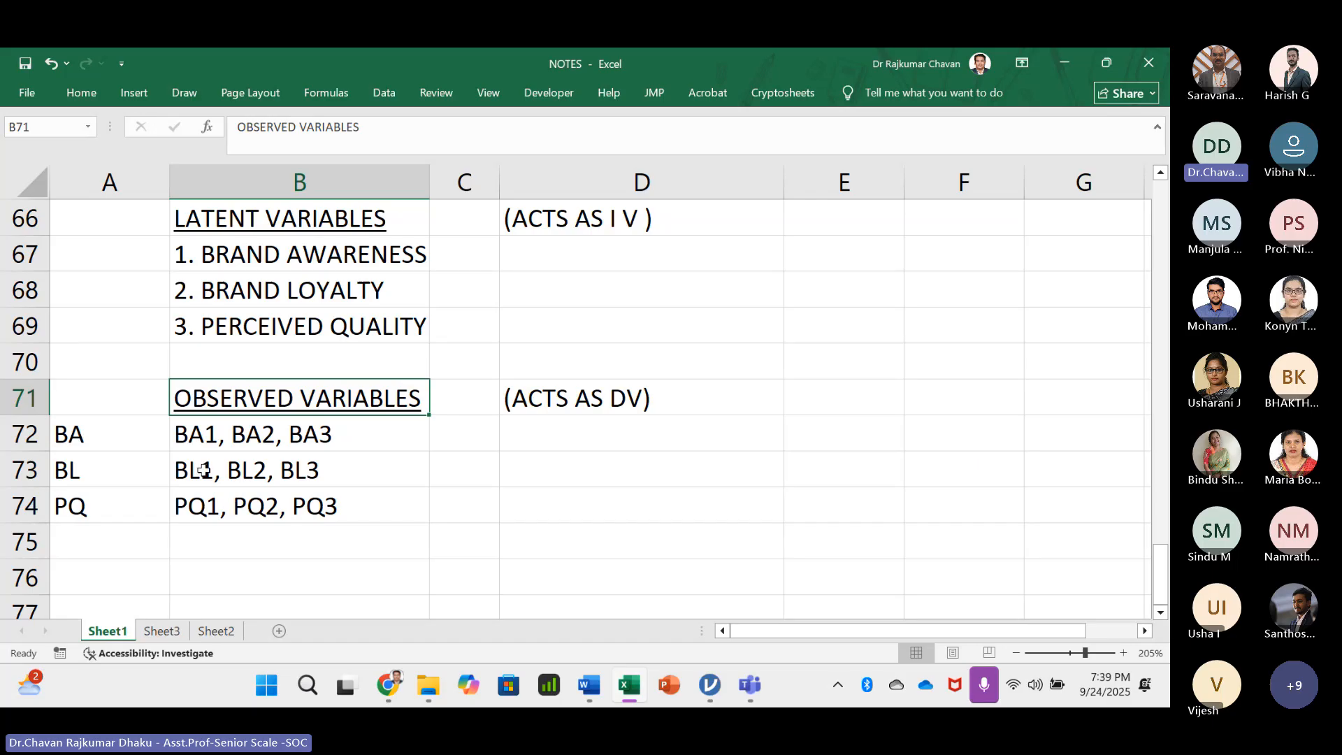
pyautogui.click(226, 440)
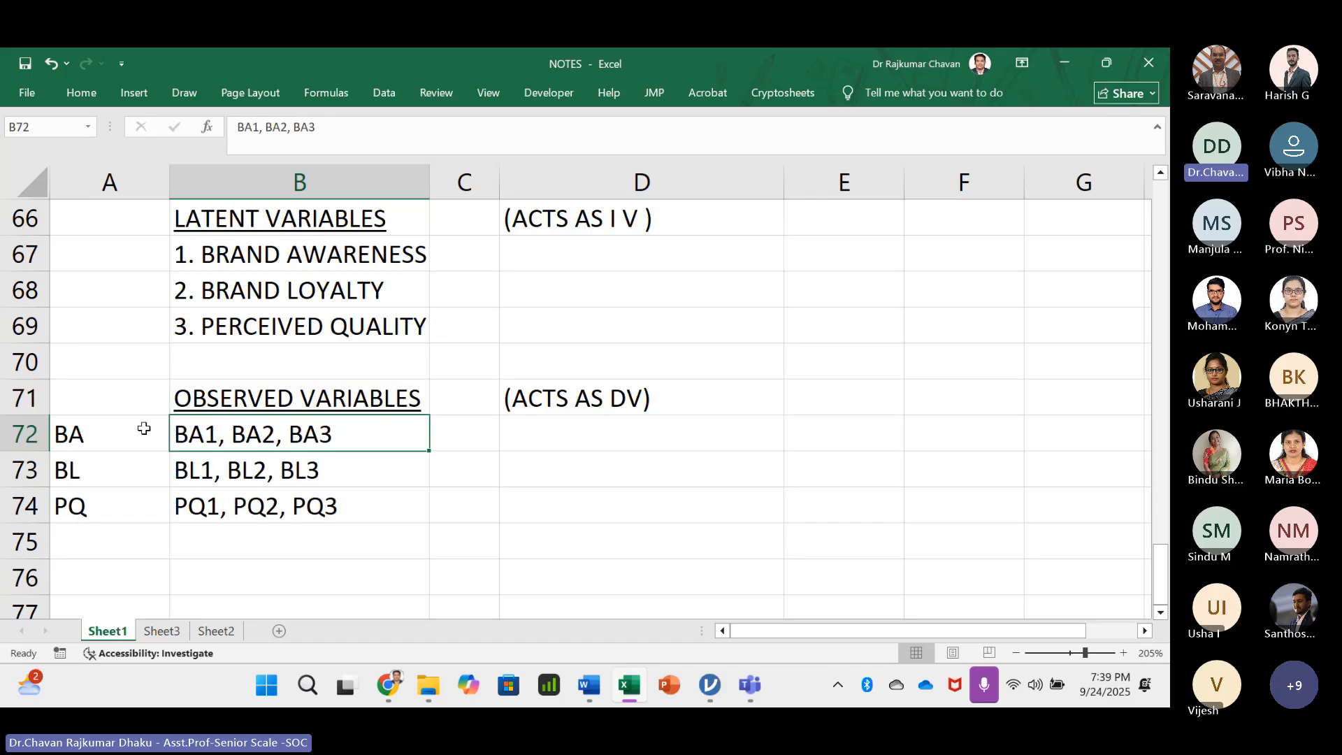
pyautogui.click(112, 440)
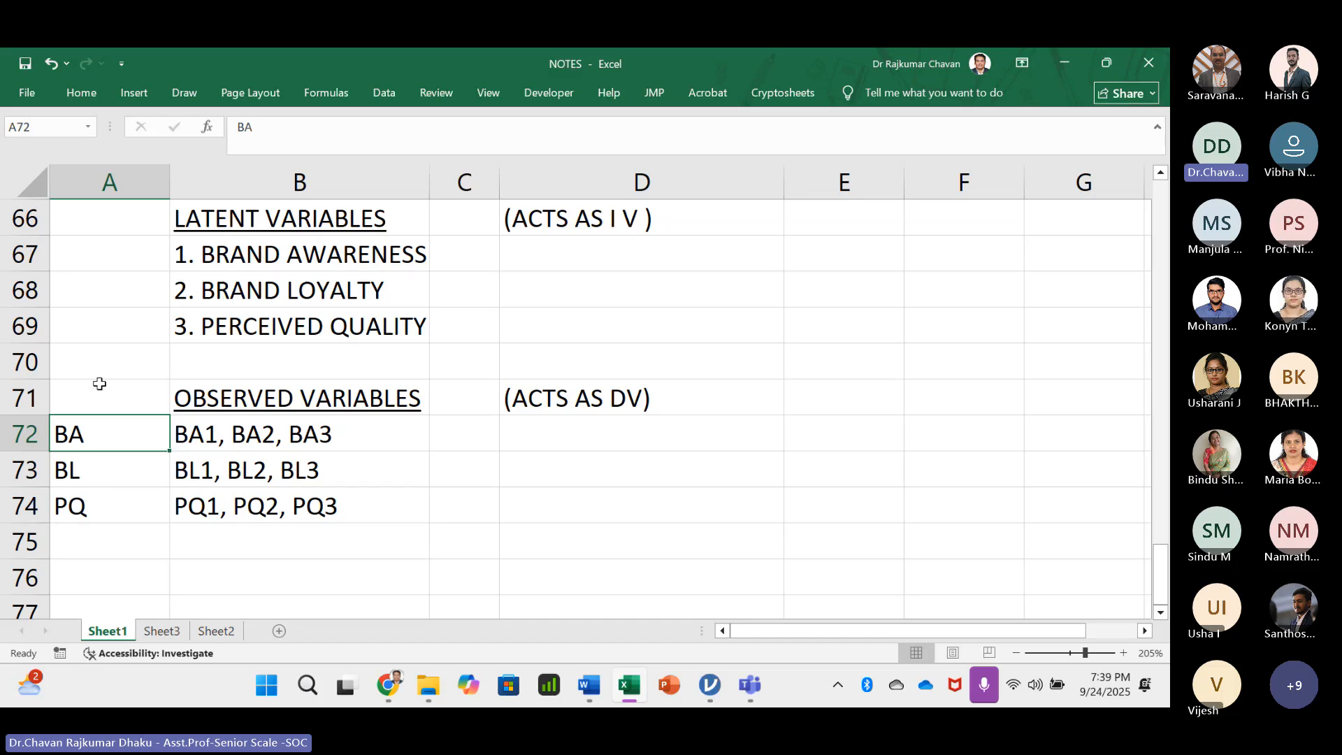
pyautogui.hotkey('alt', 'Tab')
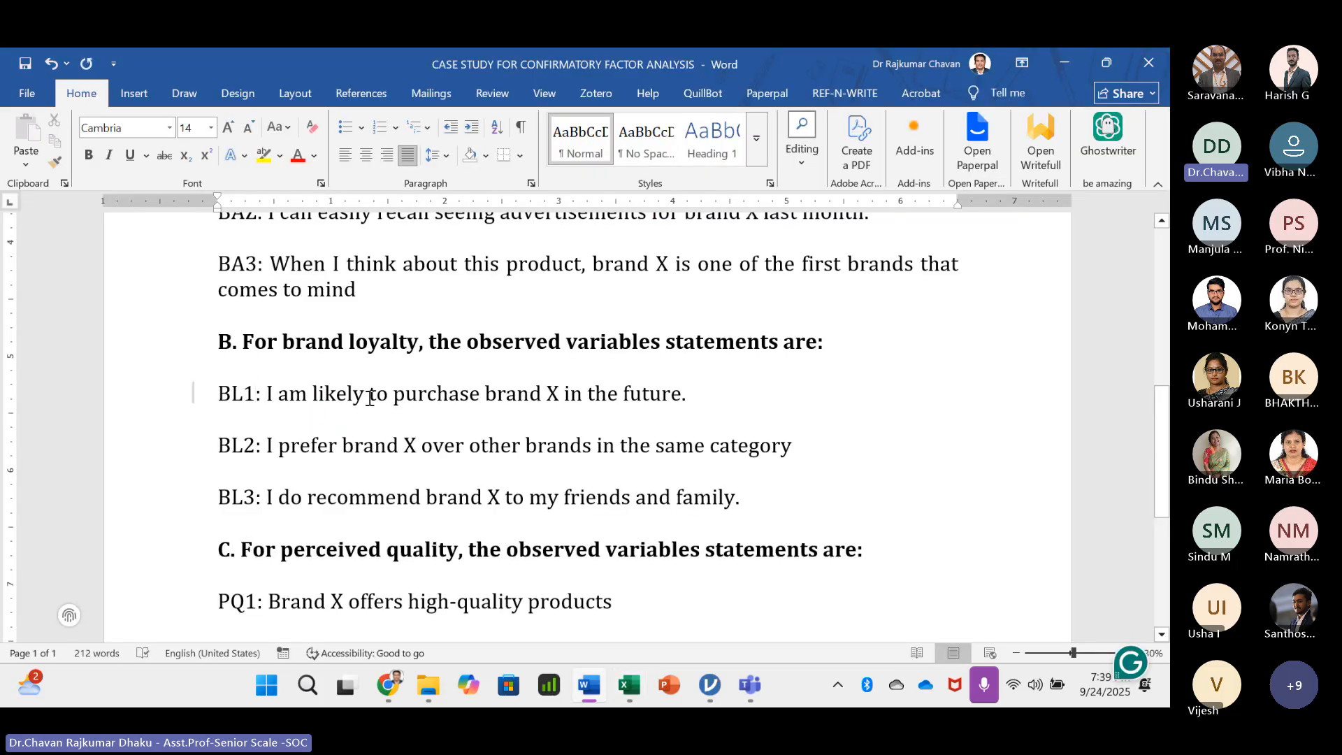
pyautogui.moveTo(419, 344); pyautogui.dragTo(316, 351)
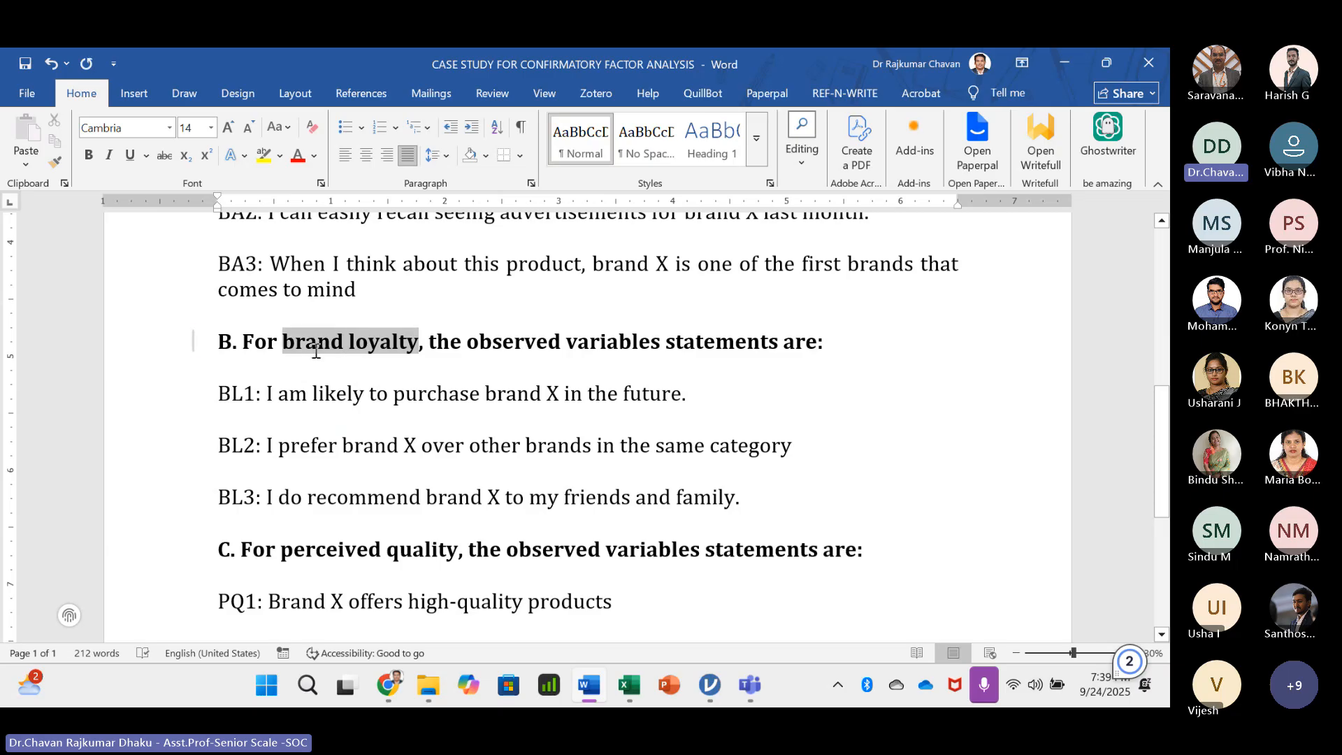
pyautogui.hotkey('alt', 'Tab')
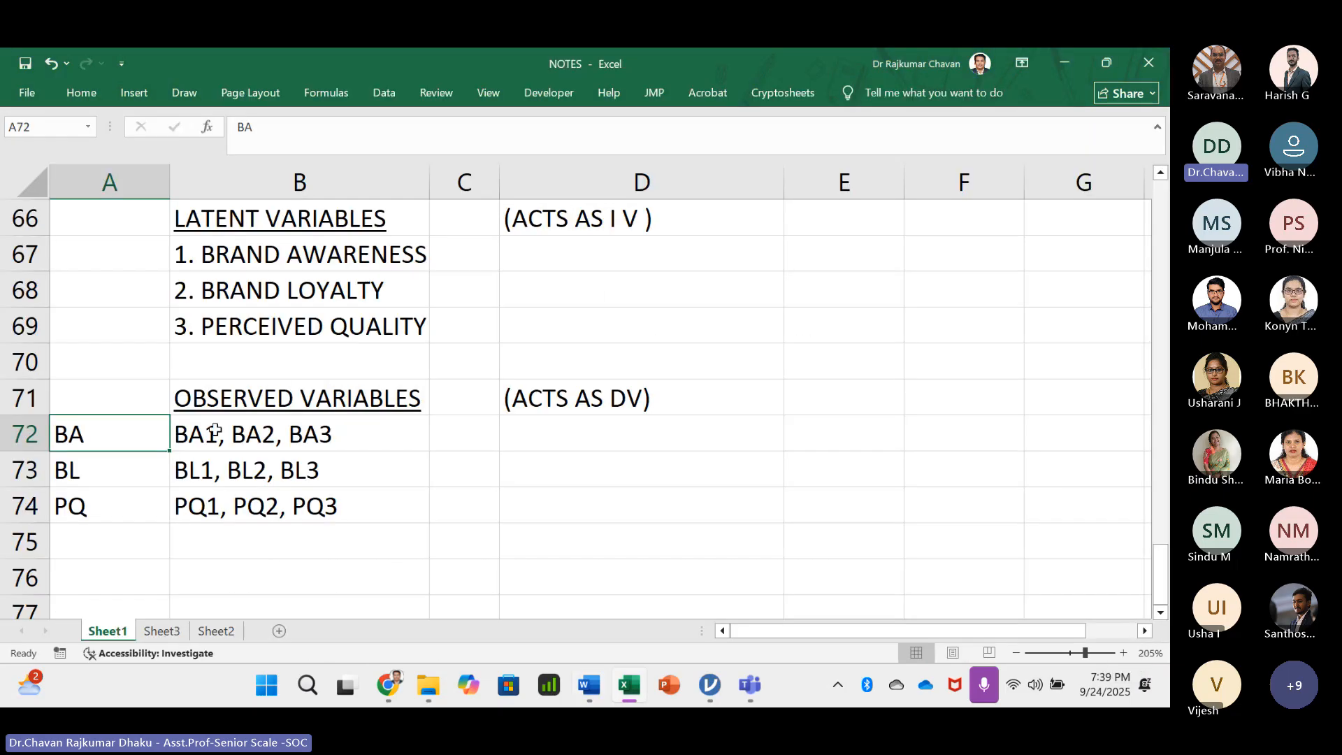
pyautogui.click(441, 433)
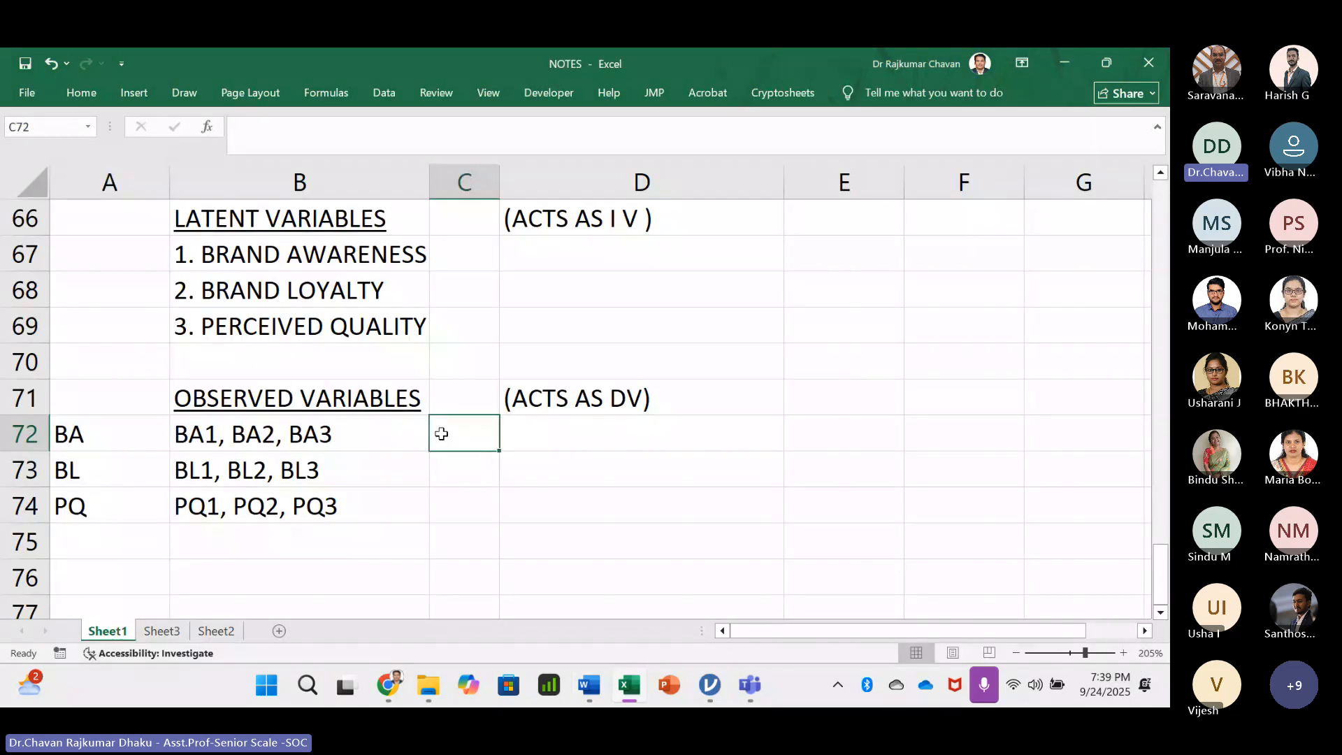
pyautogui.click(543, 432)
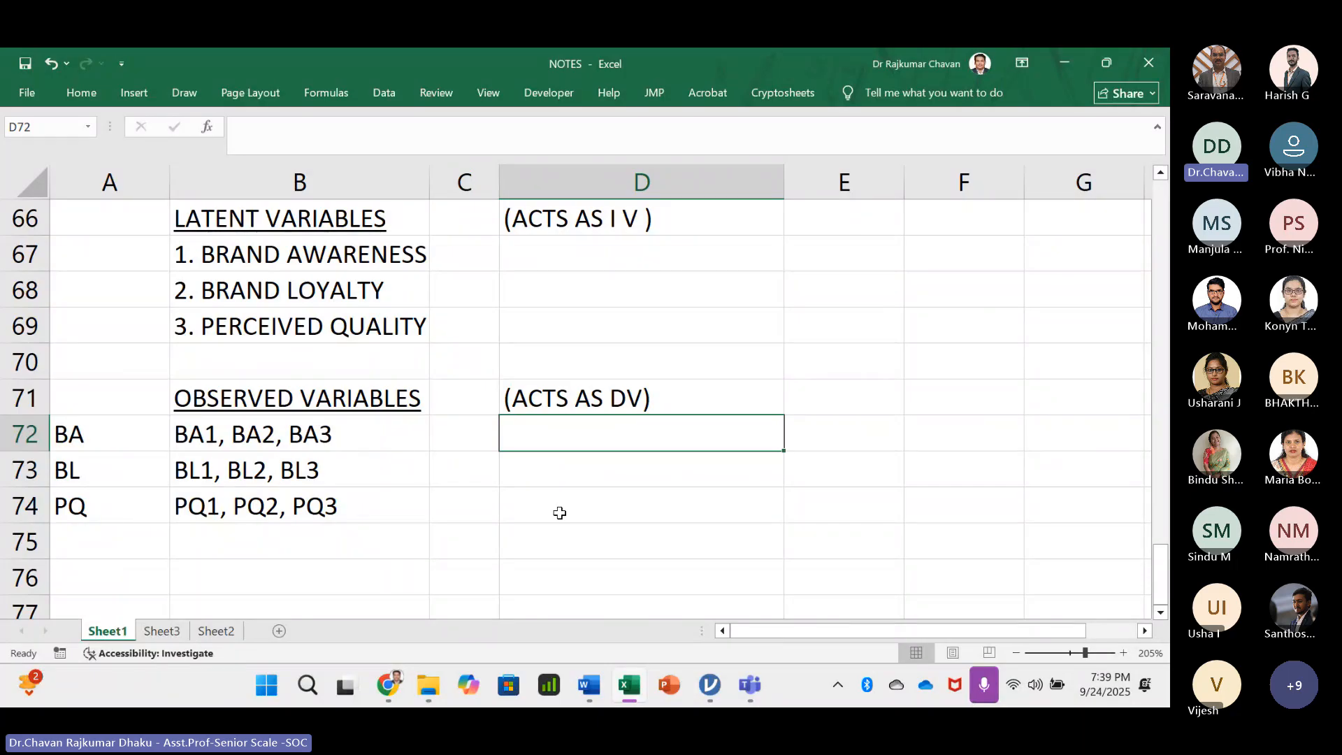
pyautogui.click(1160, 612)
pyautogui.click(1160, 612)
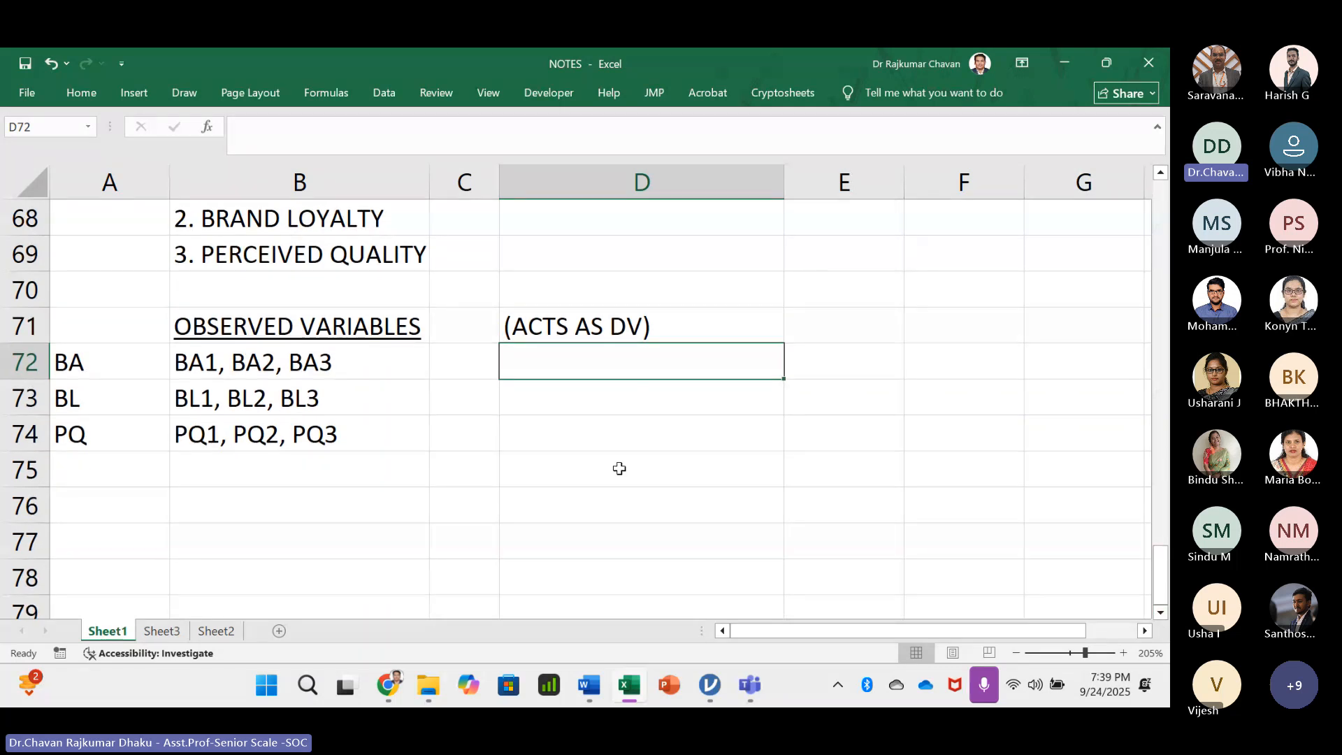
pyautogui.click(580, 399)
pyautogui.click(552, 365)
pyautogui.hotkey('alt', 'Tab')
pyautogui.scroll(2, 429, 480)
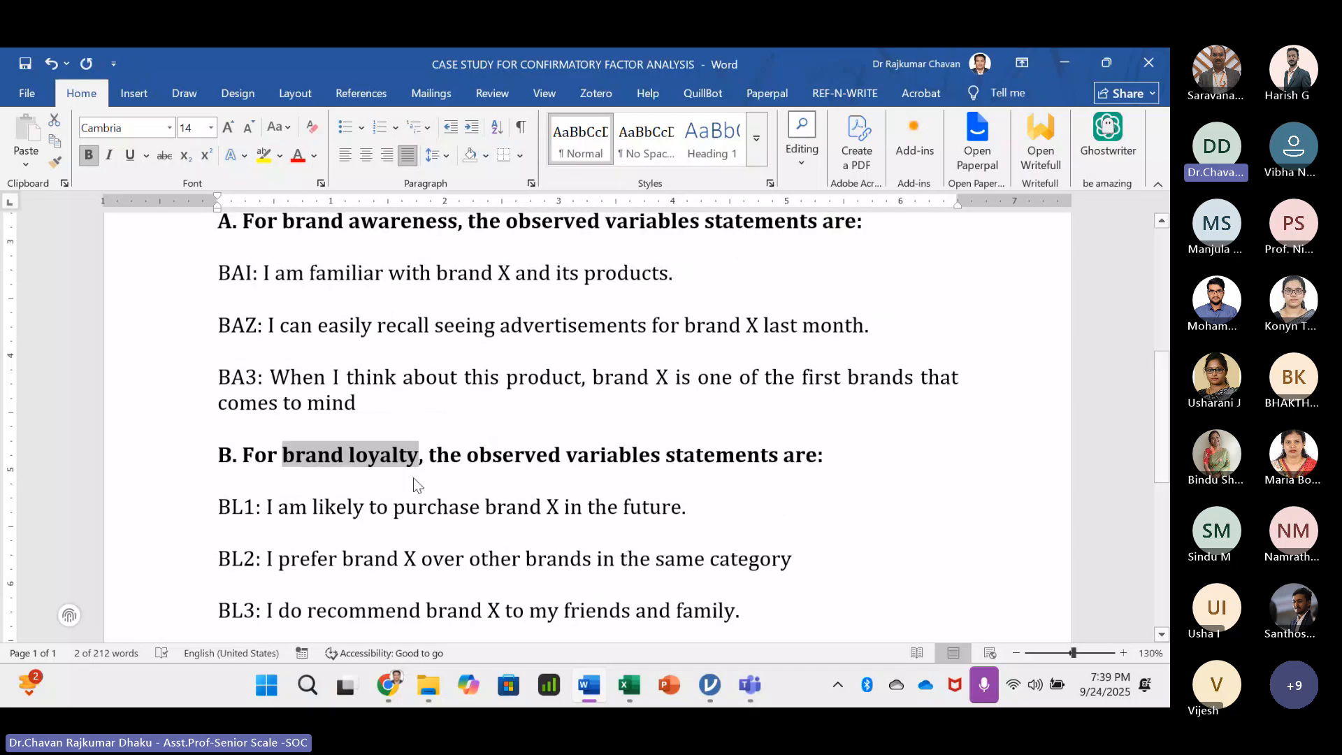
# - Switch to the Teams meeting, mute the microphone and unmute it again
pyautogui.hotkey('alt', 'Tab')
pyautogui.hotkey('alt', 'Tab')
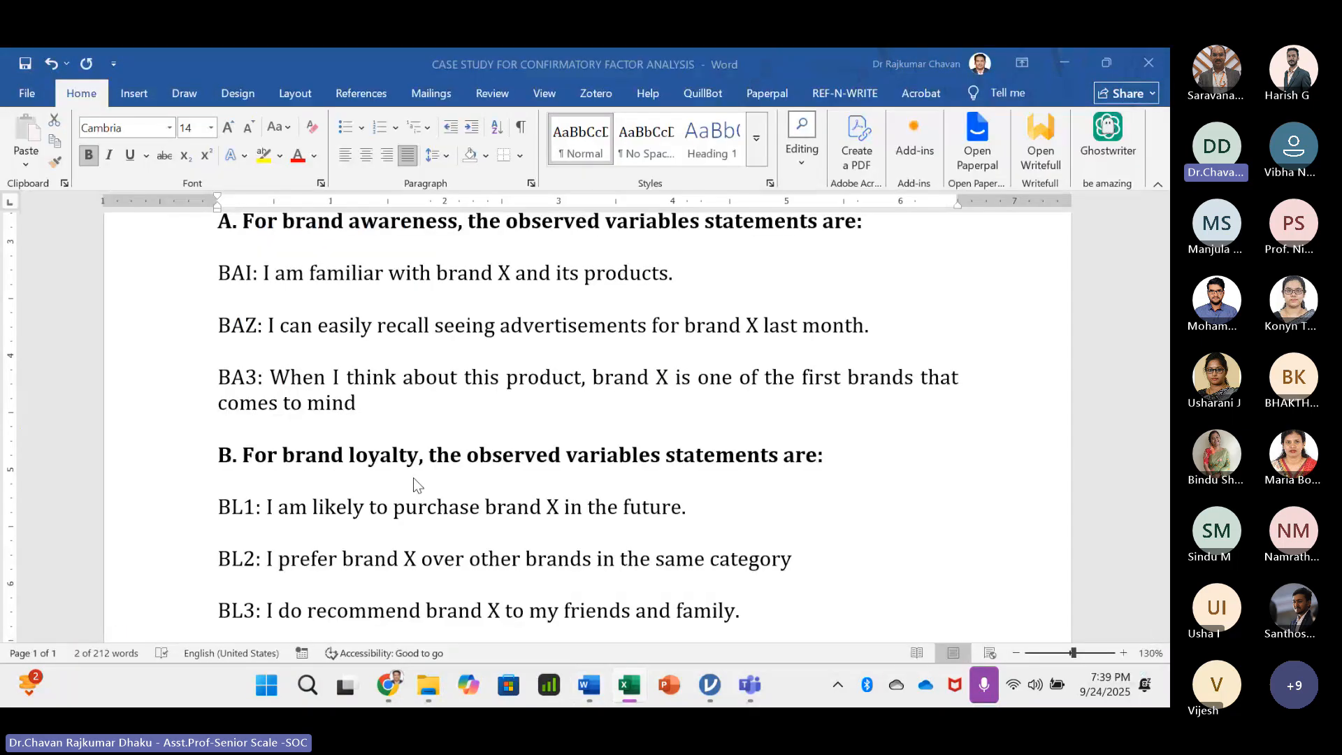
pyautogui.hotkey('alt', 'Tab')
pyautogui.press('Tab')
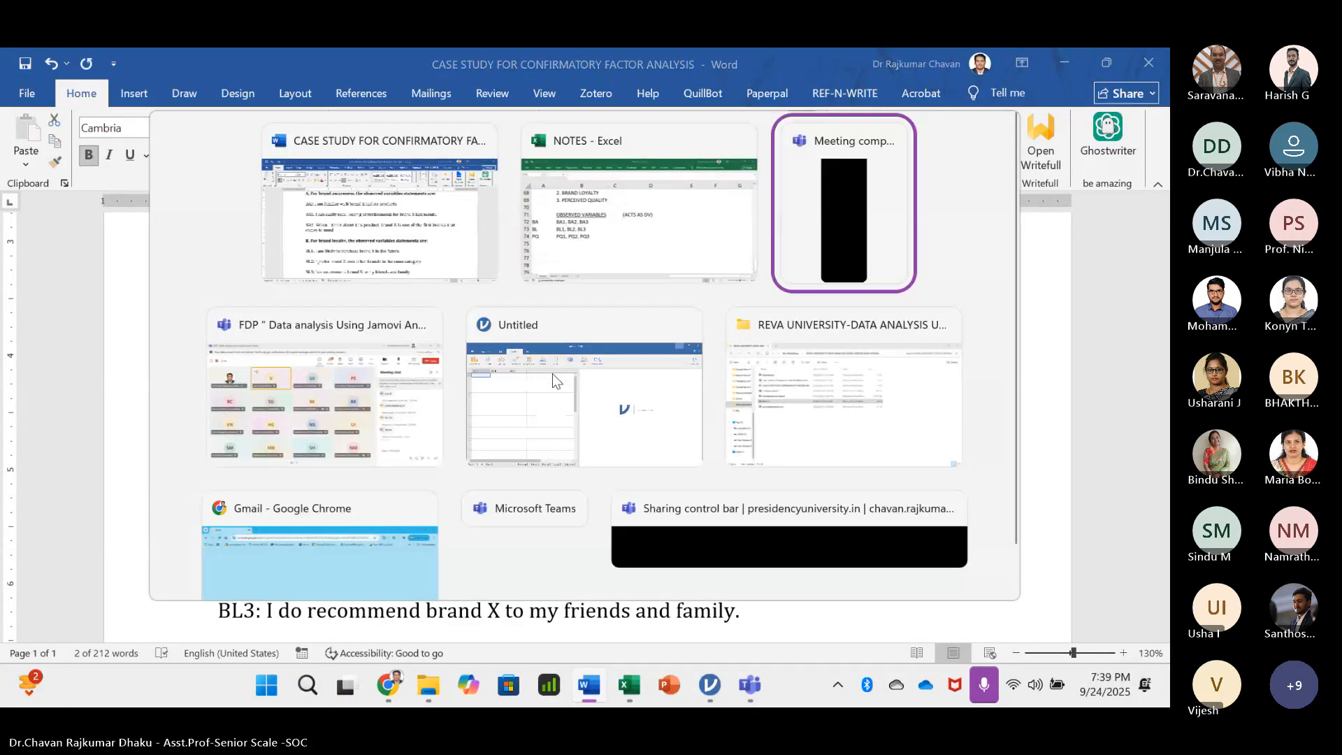
pyautogui.press('Tab')
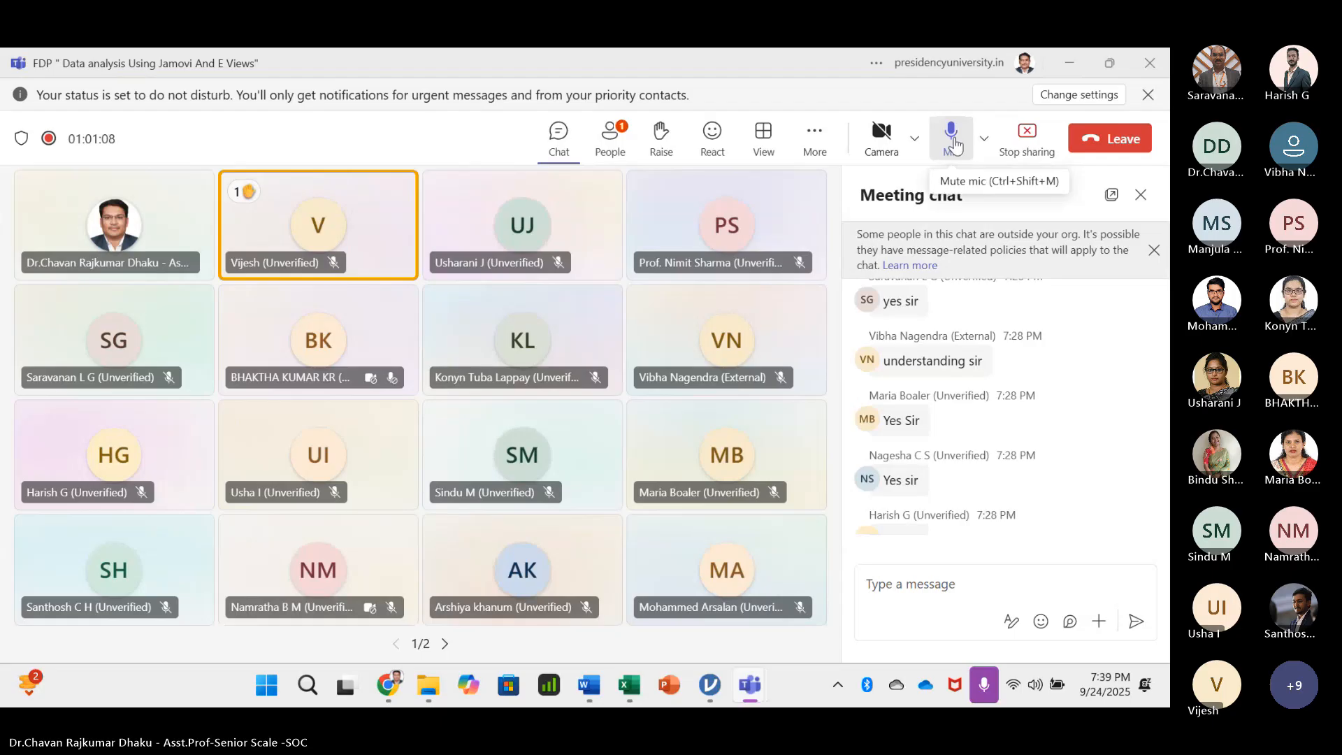
pyautogui.click(955, 145)
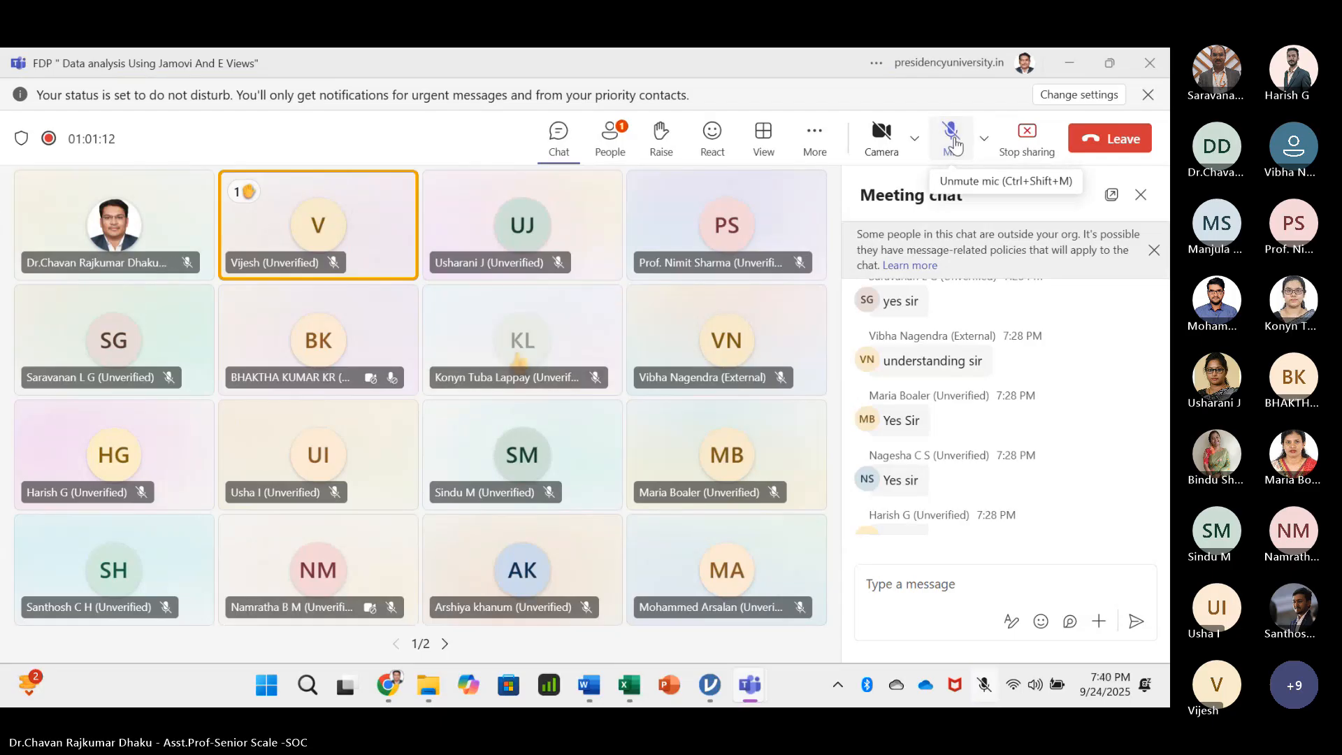
pyautogui.hotkey('alt', 'Tab')
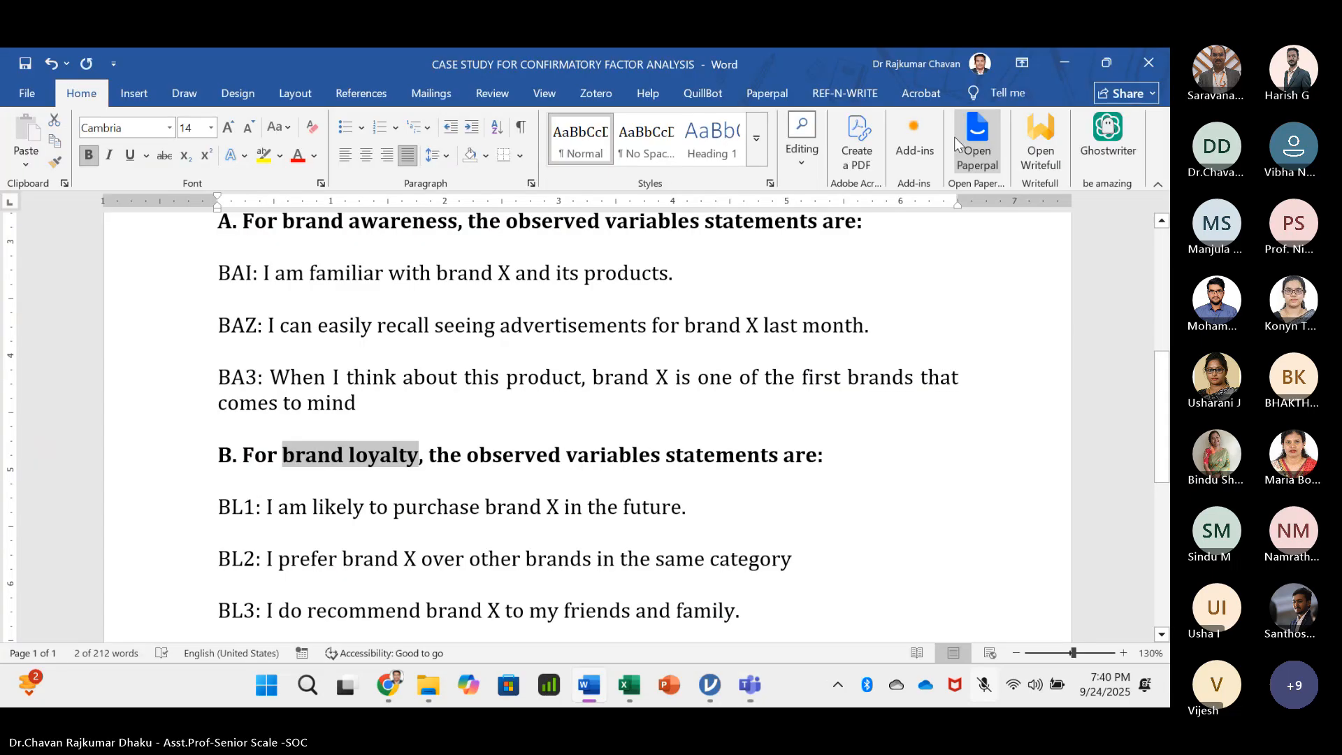
pyautogui.hotkey('alt', 'Tab')
pyautogui.click(951, 135)
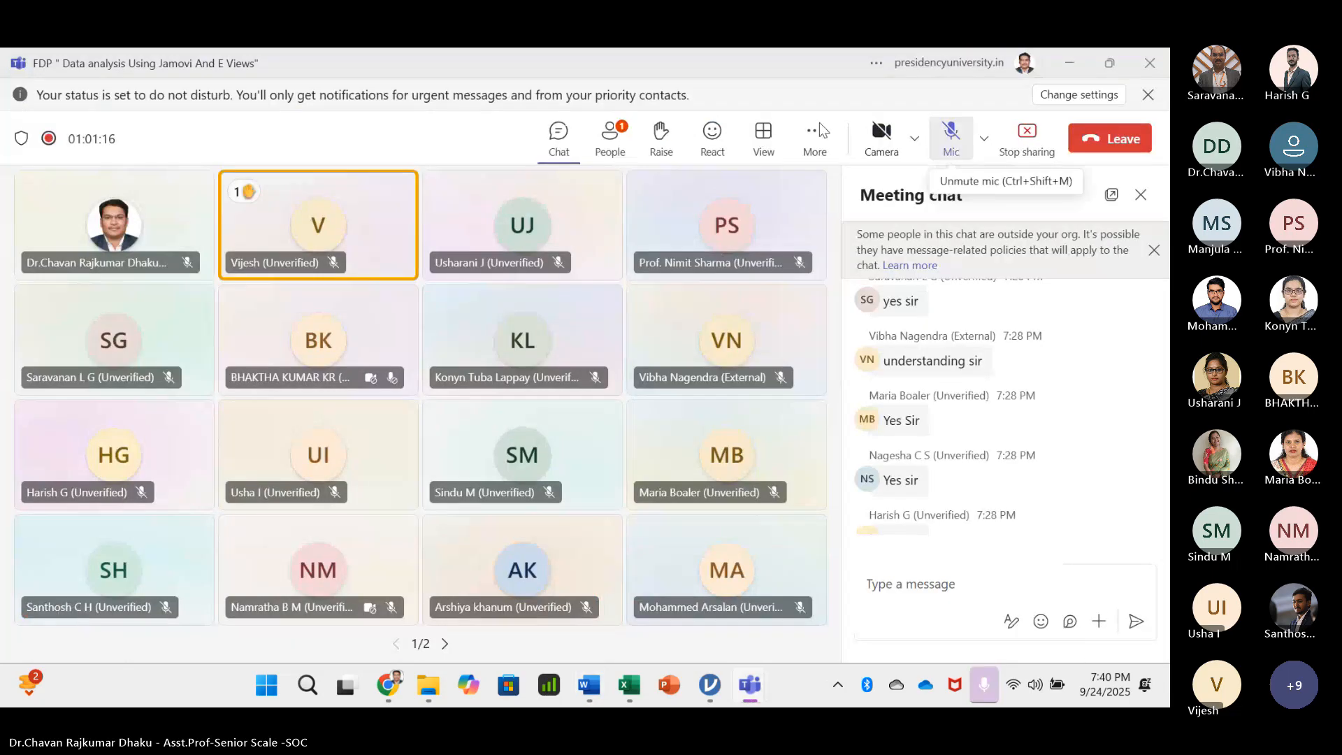
pyautogui.scroll(-1, 1096, 444)
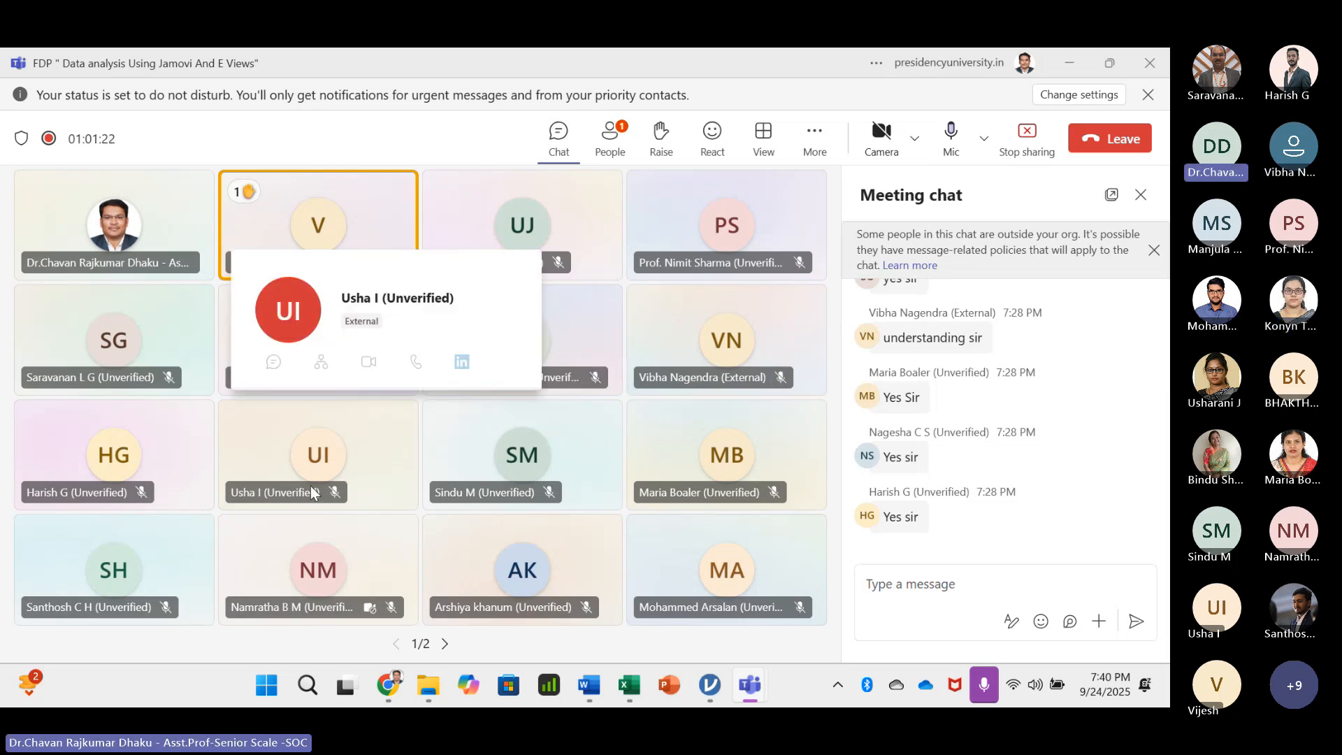
# - Return to the NOTES workbook in Excel and review the variable notes above the empty area starting at row 75
pyautogui.hotkey('alt', 'Tab')
pyautogui.click(329, 451)
pyautogui.hotkey('alt', 'Tab')
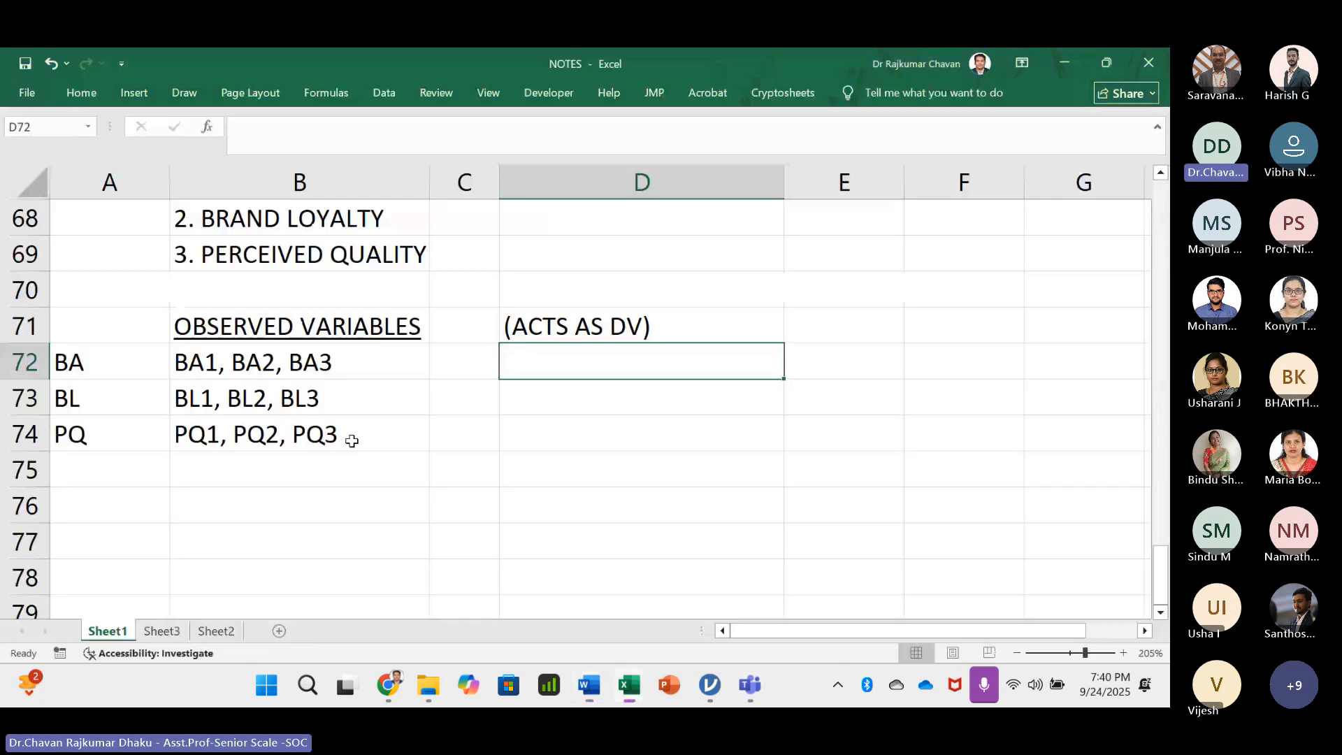
pyautogui.scroll(-3, 300, 446)
pyautogui.scroll(1, 301, 446)
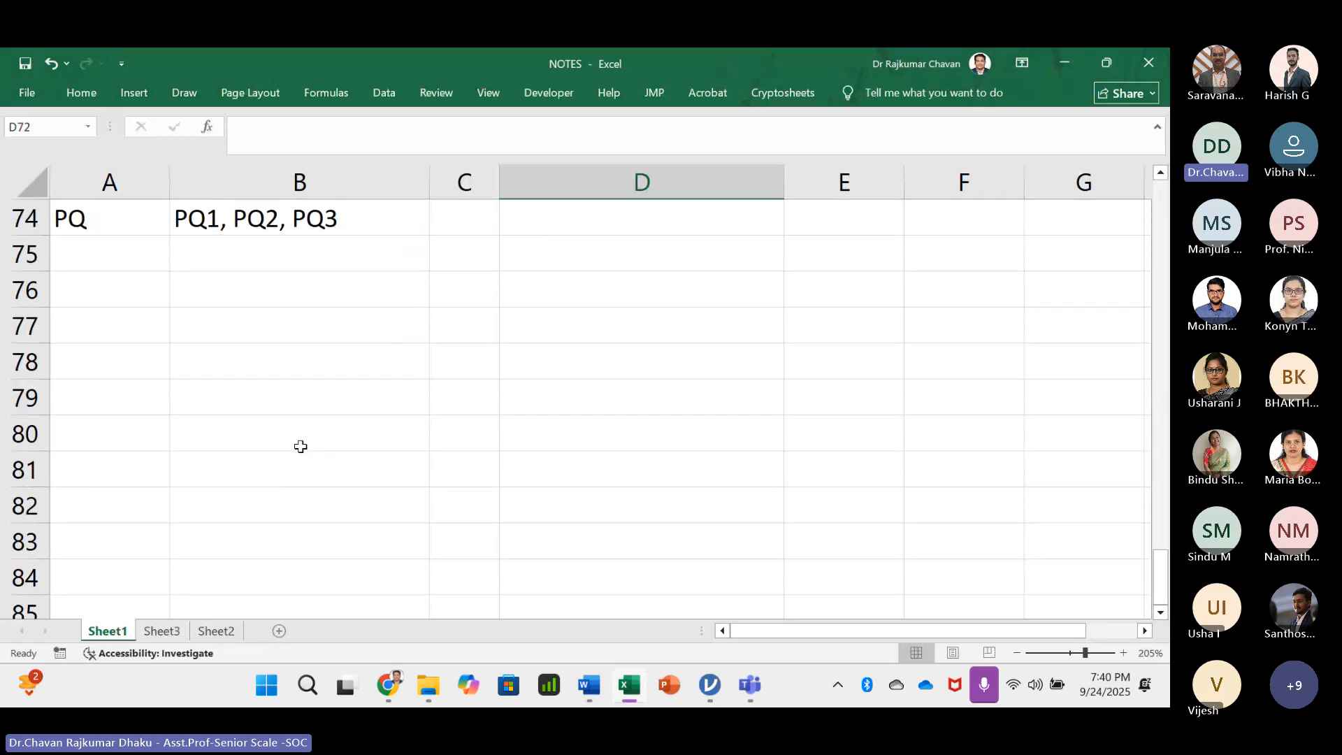
pyautogui.click(336, 325)
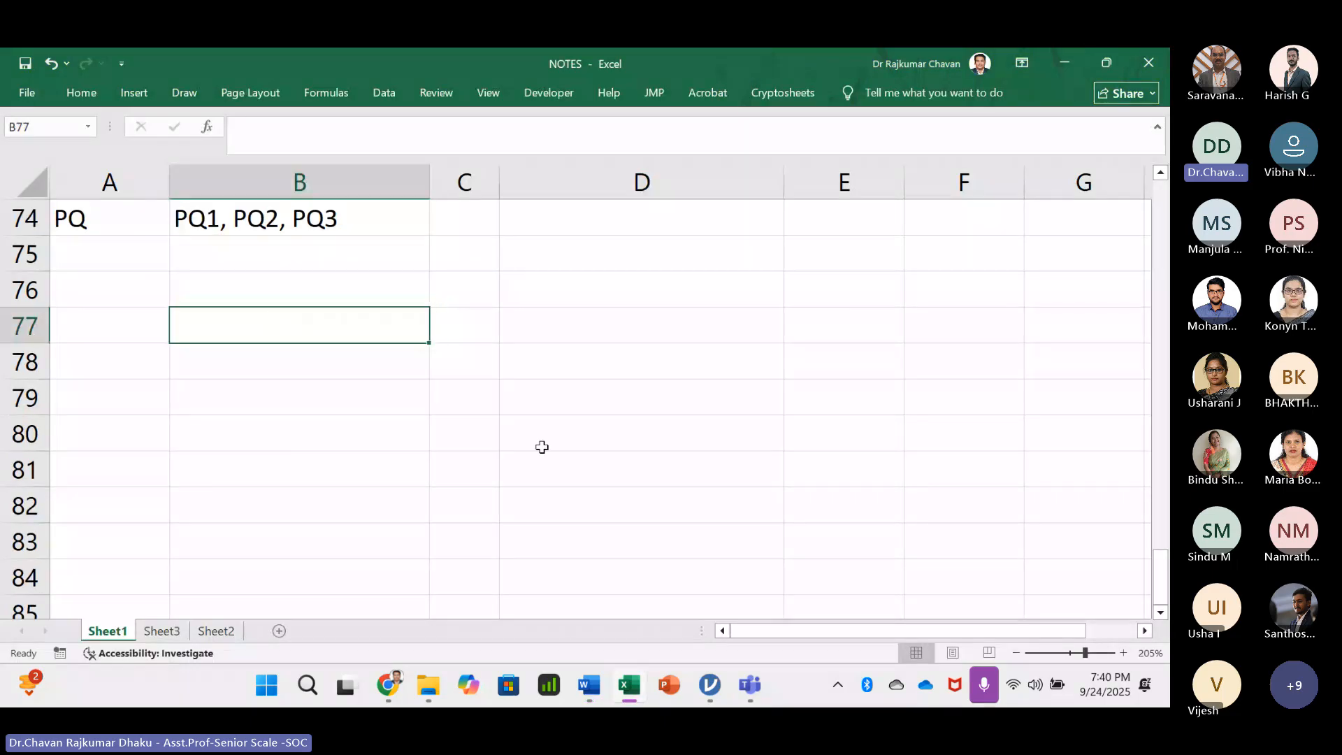
pyautogui.scroll(2, 363, 410)
pyautogui.scroll(3, 397, 453)
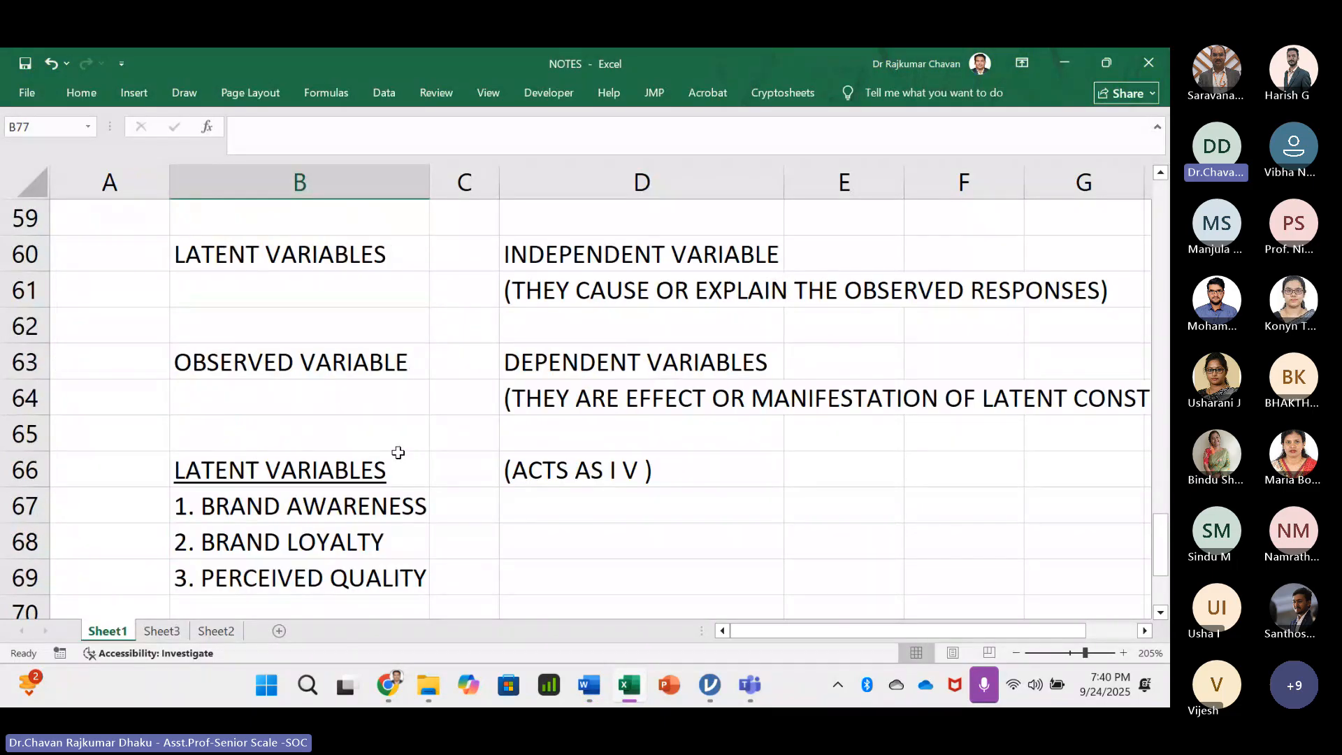
pyautogui.scroll(-5, 389, 448)
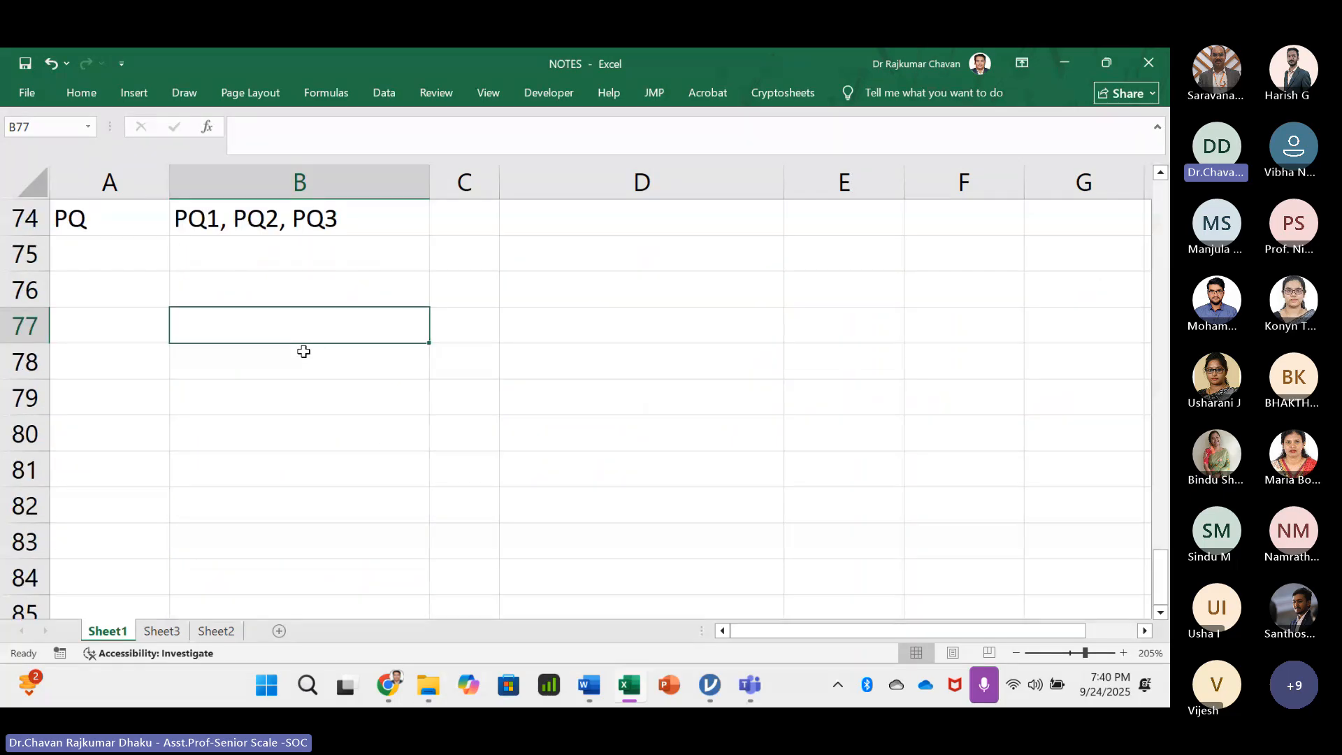
# - Draw an oval in column B below the PQ row and place two copies of it underneath in a vertical stack
pyautogui.click(148, 102)
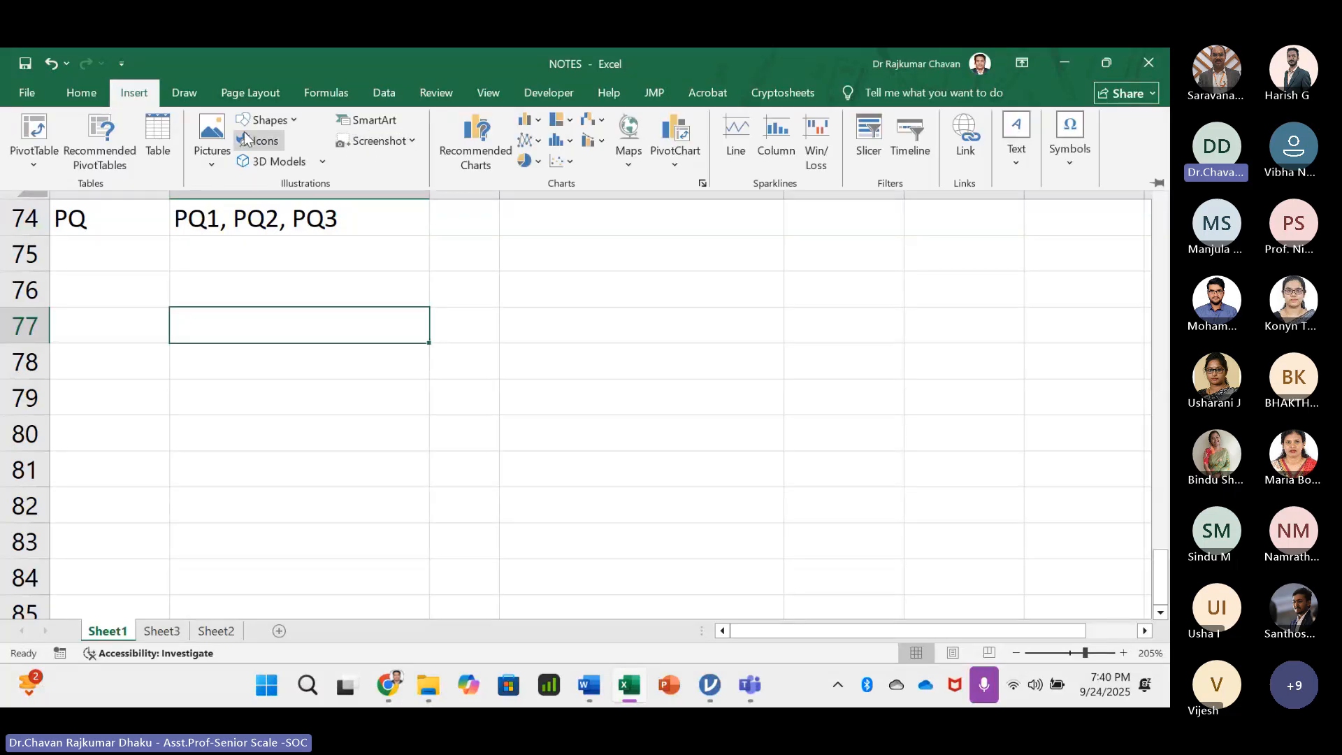
pyautogui.click(291, 120)
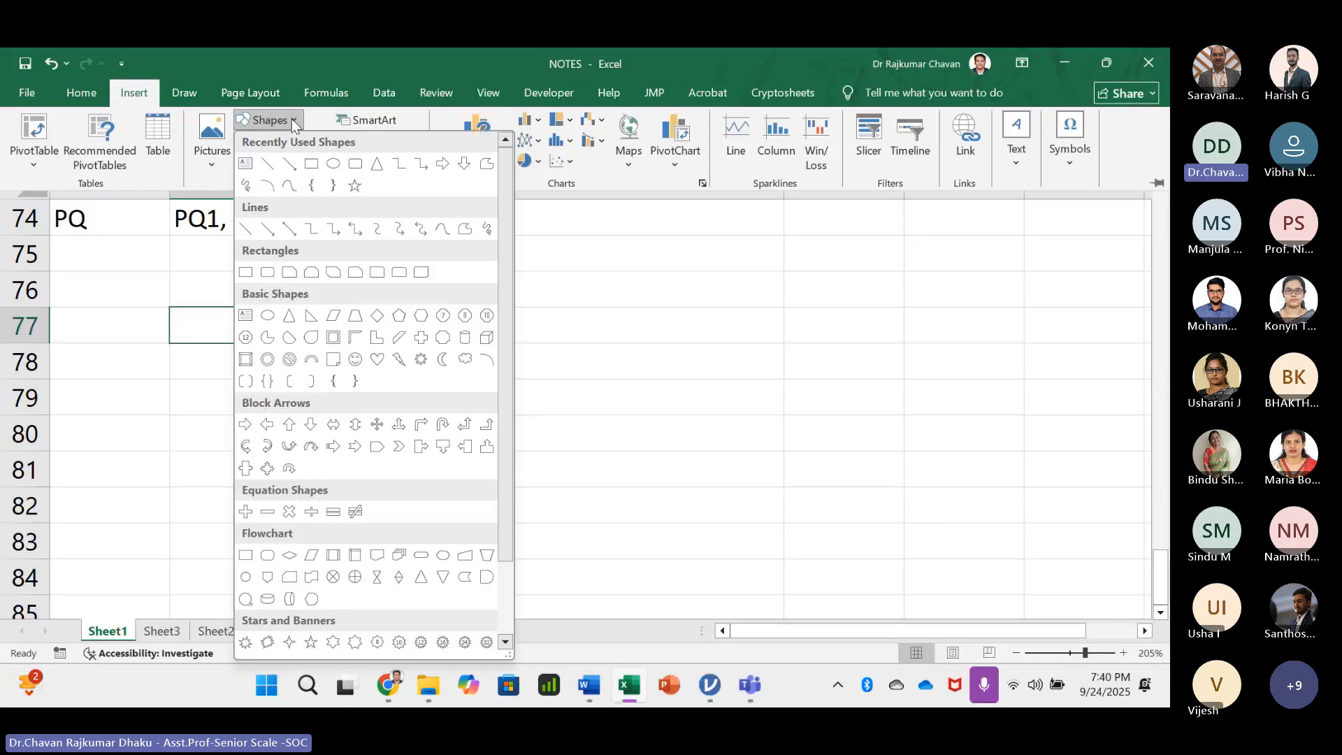
pyautogui.click(333, 164)
pyautogui.moveTo(289, 288); pyautogui.dragTo(441, 406)
pyautogui.moveTo(388, 350); pyautogui.dragTo(368, 324)
pyautogui.moveTo(421, 381); pyautogui.dragTo(318, 557)
pyautogui.click(467, 498)
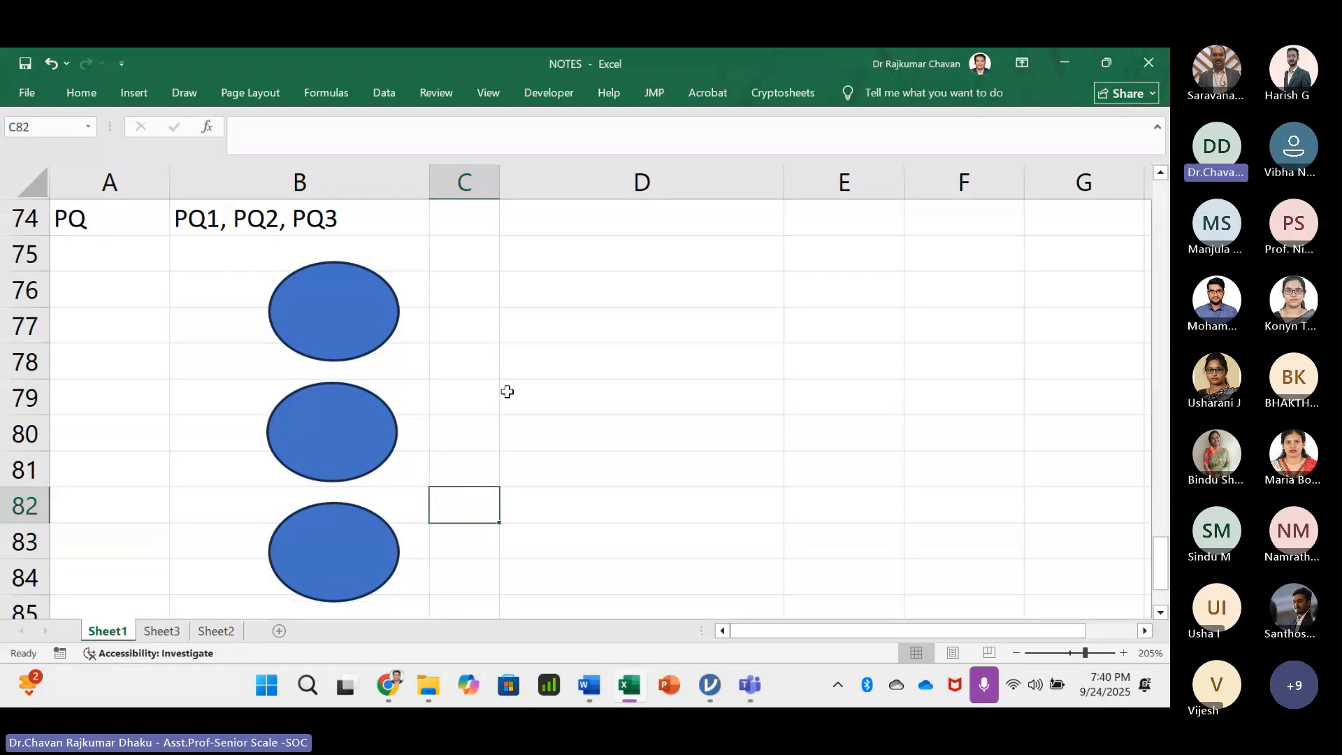
# - Nudge the middle and lower ovals slightly to adjust their positions in the stack
pyautogui.click(350, 417)
pyautogui.moveTo(350, 417); pyautogui.dragTo(355, 415)
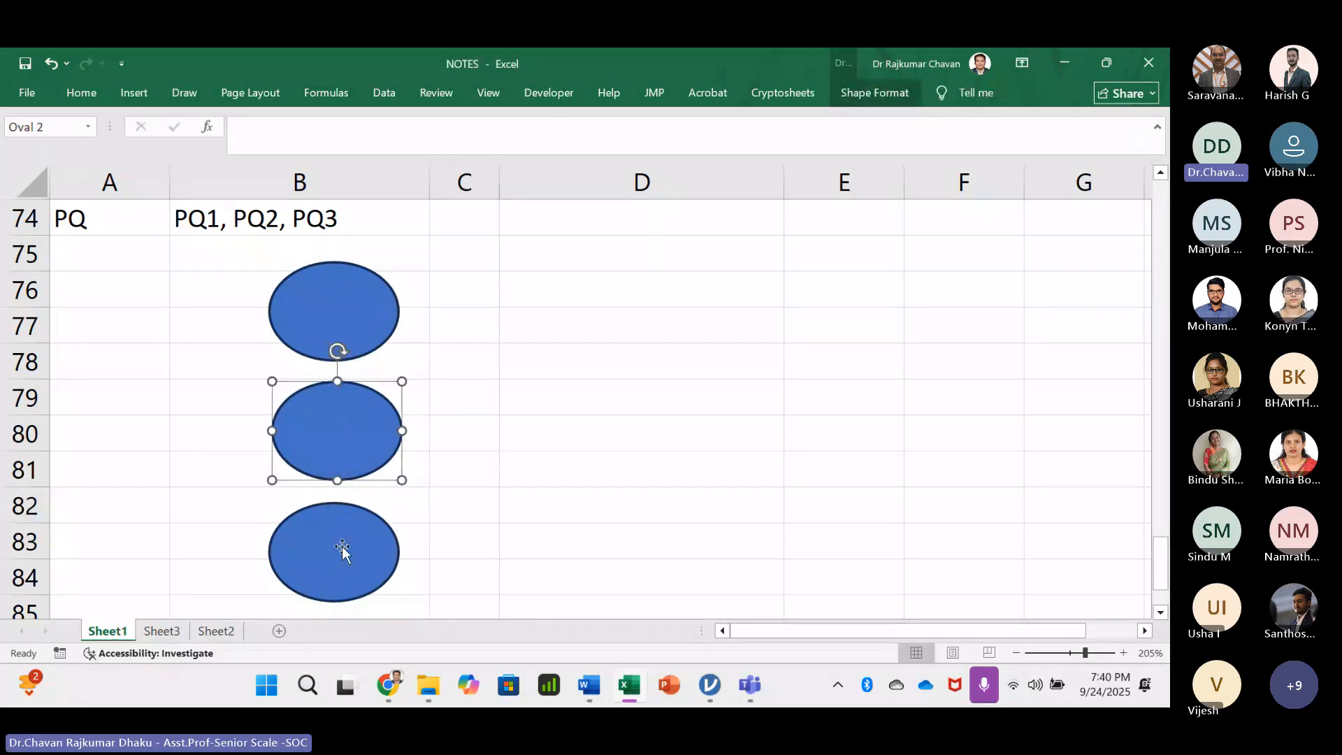
pyautogui.moveTo(344, 550); pyautogui.dragTo(348, 545)
pyautogui.click(483, 302)
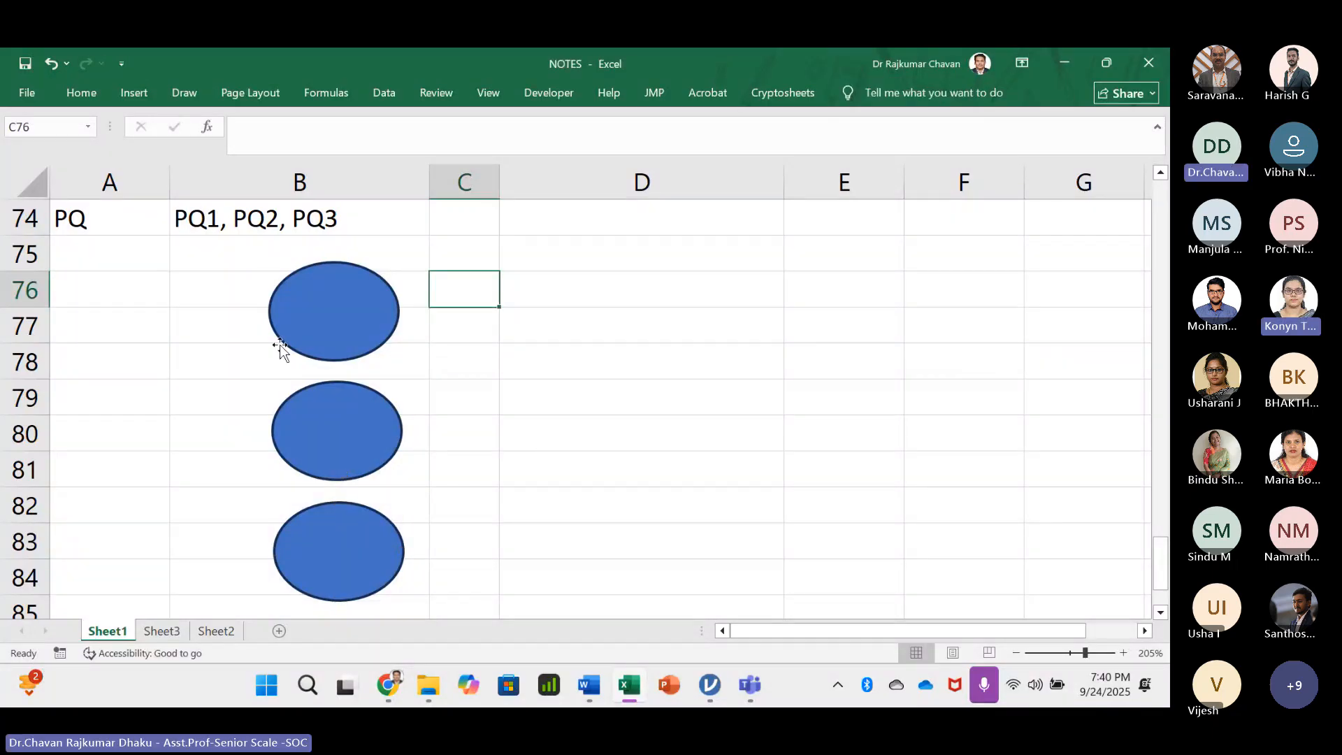
# - Review the notes on latent and observed variables in rows 63 to 74, including the three brand equity constructs, above the ovals
pyautogui.scroll(2, 279, 347)
pyautogui.scroll(2, 314, 394)
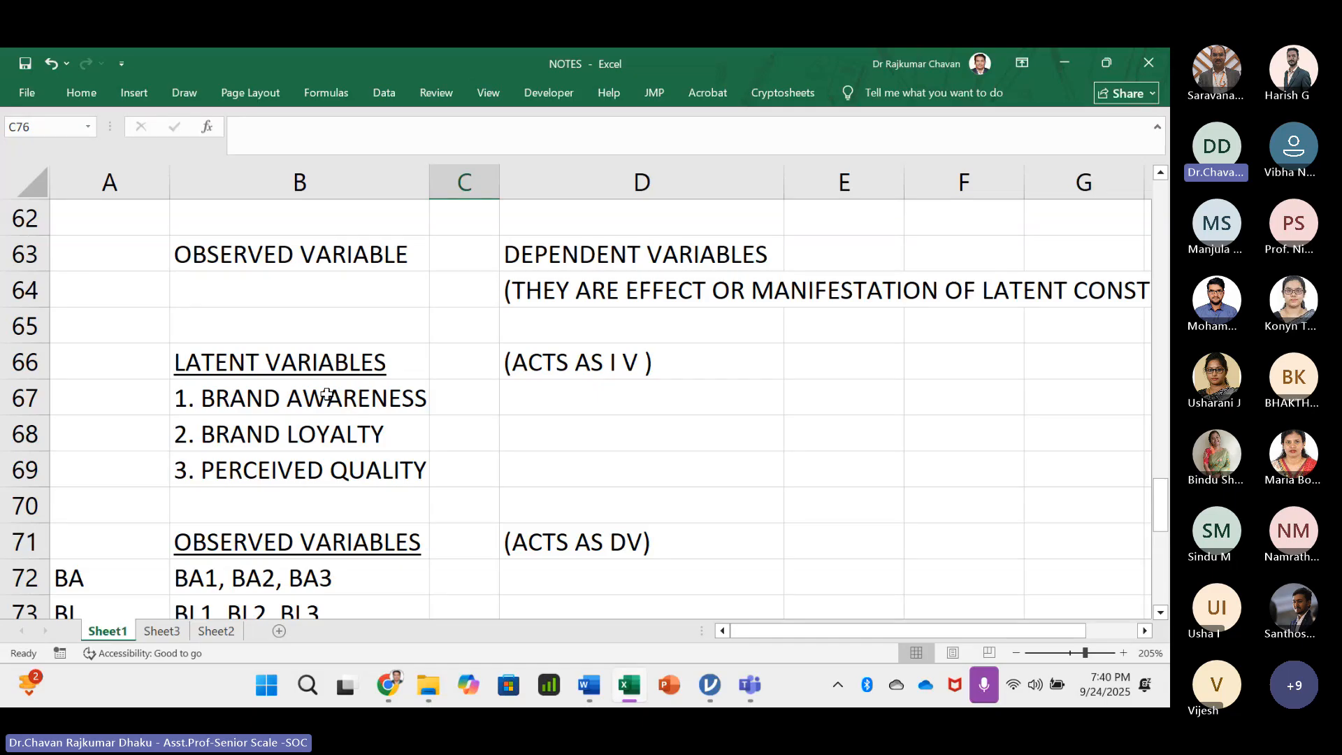
pyautogui.hscroll(2, 325, 393)
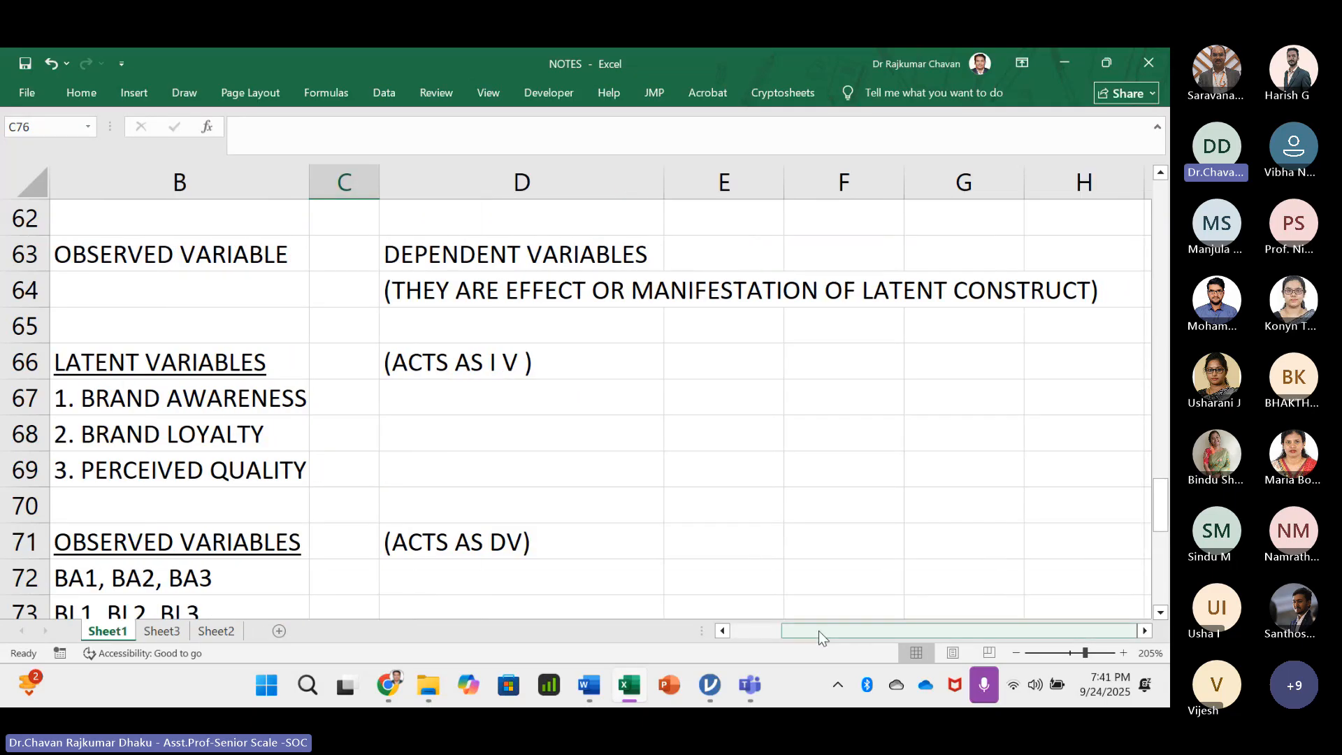
pyautogui.moveTo(820, 631); pyautogui.dragTo(749, 631)
pyautogui.scroll(-3, 280, 439)
pyautogui.scroll(1, 224, 414)
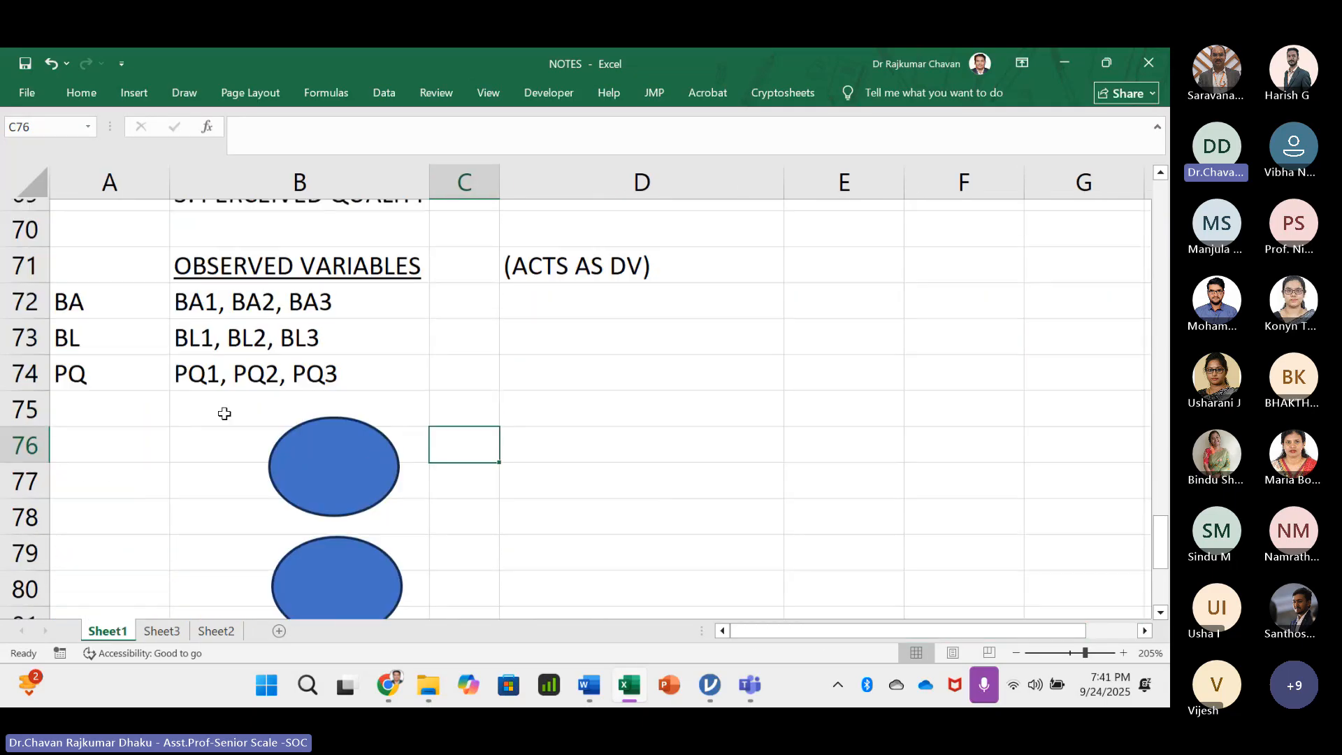
pyautogui.scroll(2, 225, 414)
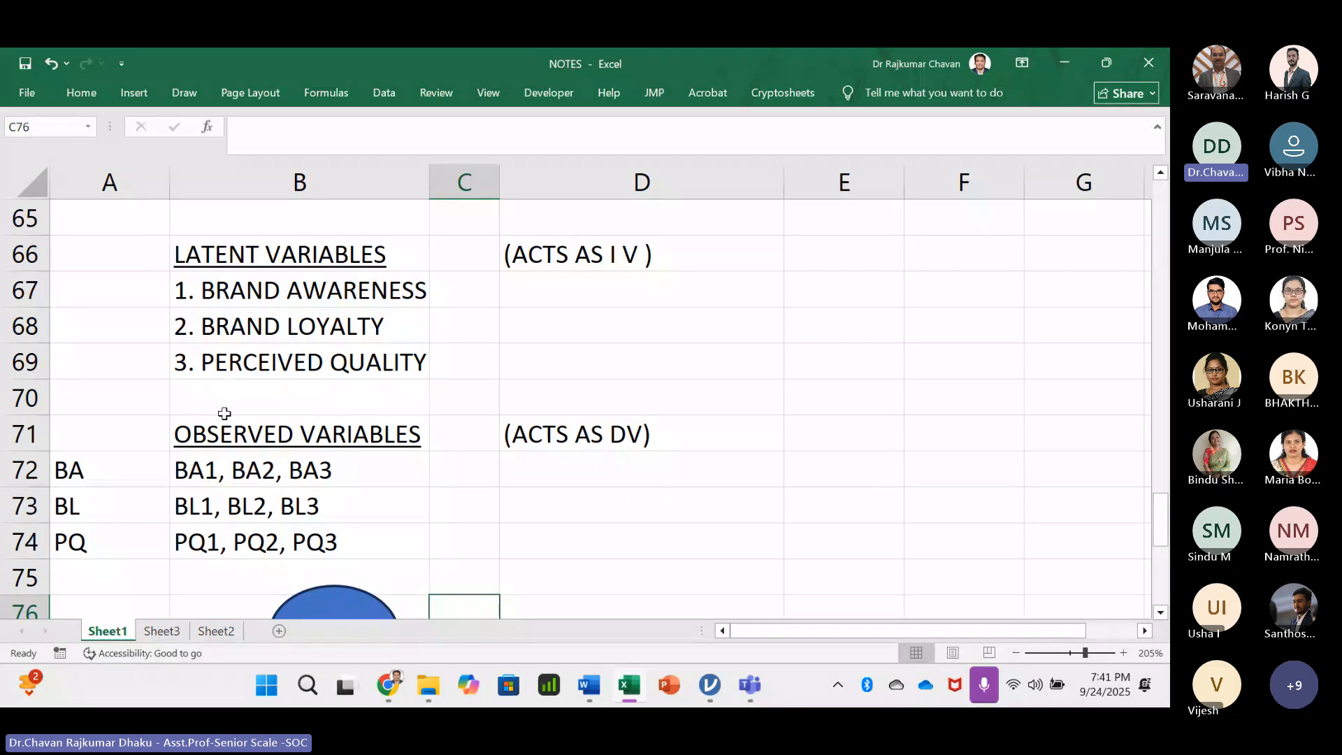
pyautogui.click(314, 288)
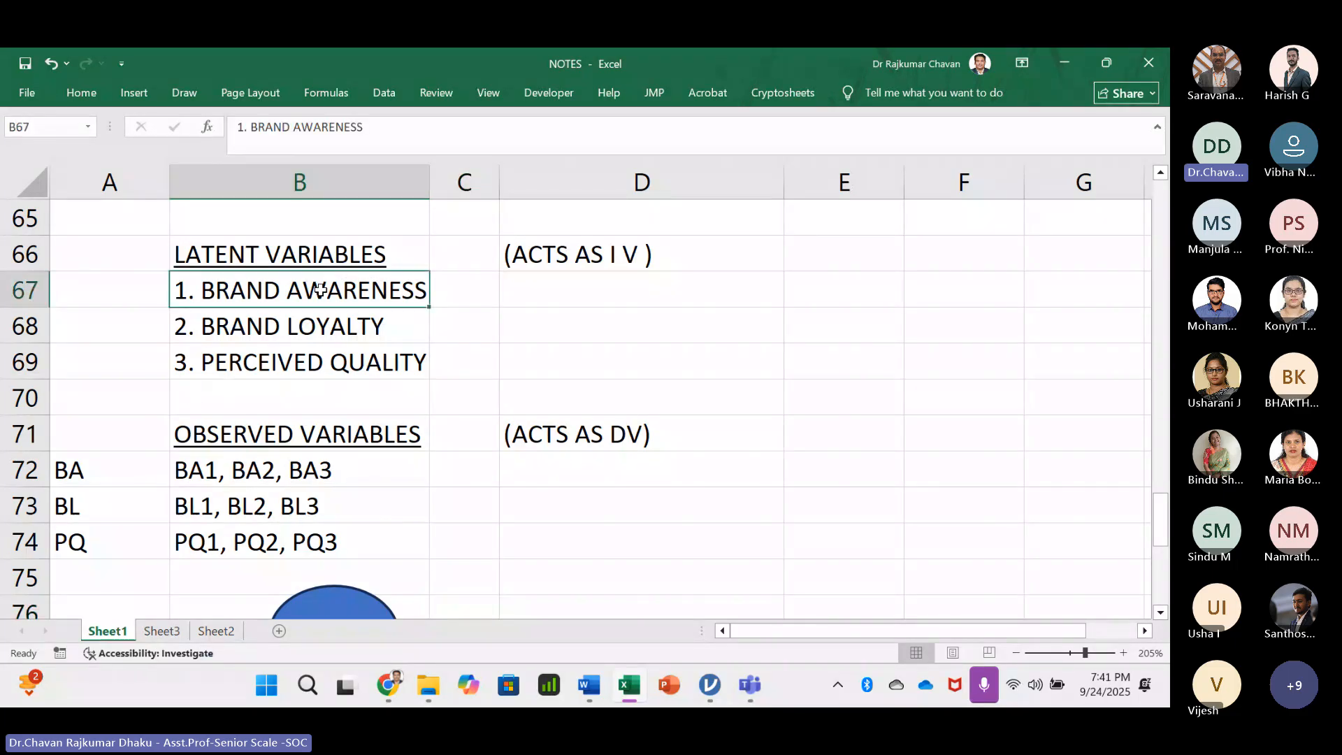
pyautogui.click(307, 326)
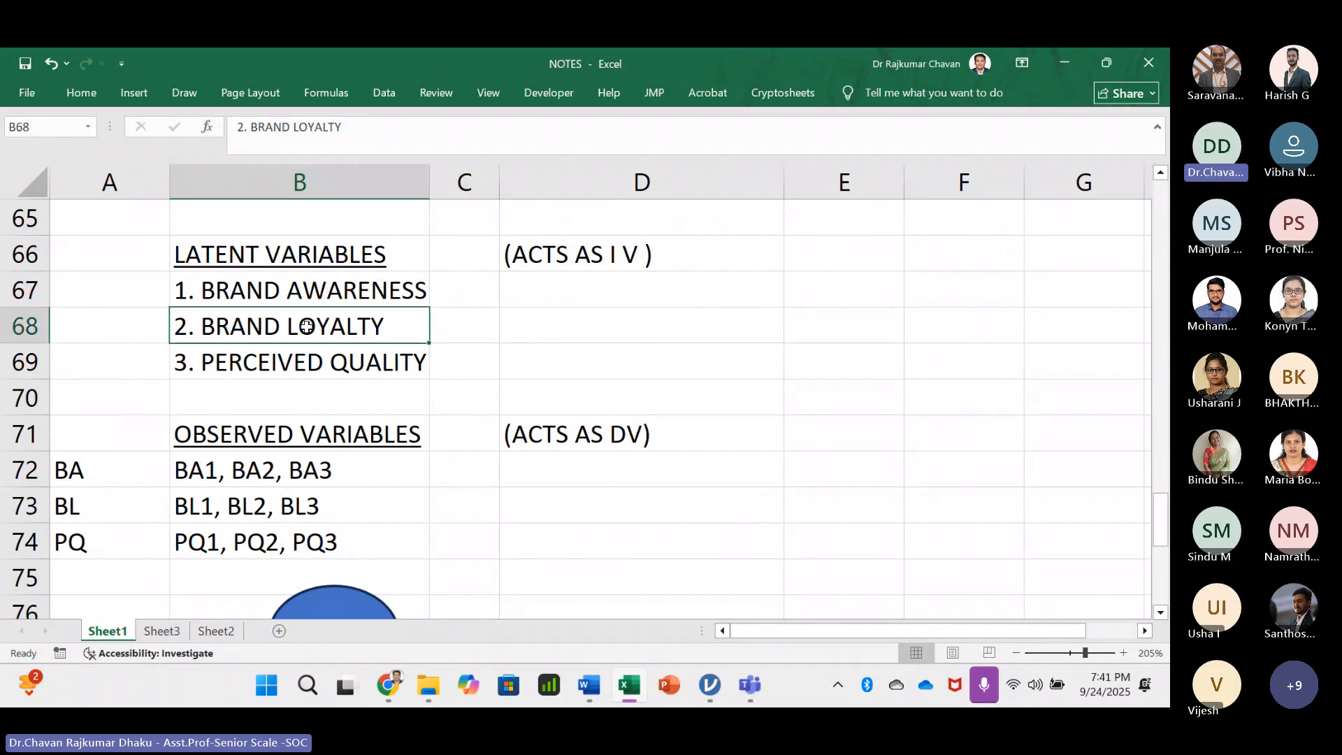
pyautogui.click(321, 361)
pyautogui.scroll(-4, 299, 383)
pyautogui.scroll(1, 287, 360)
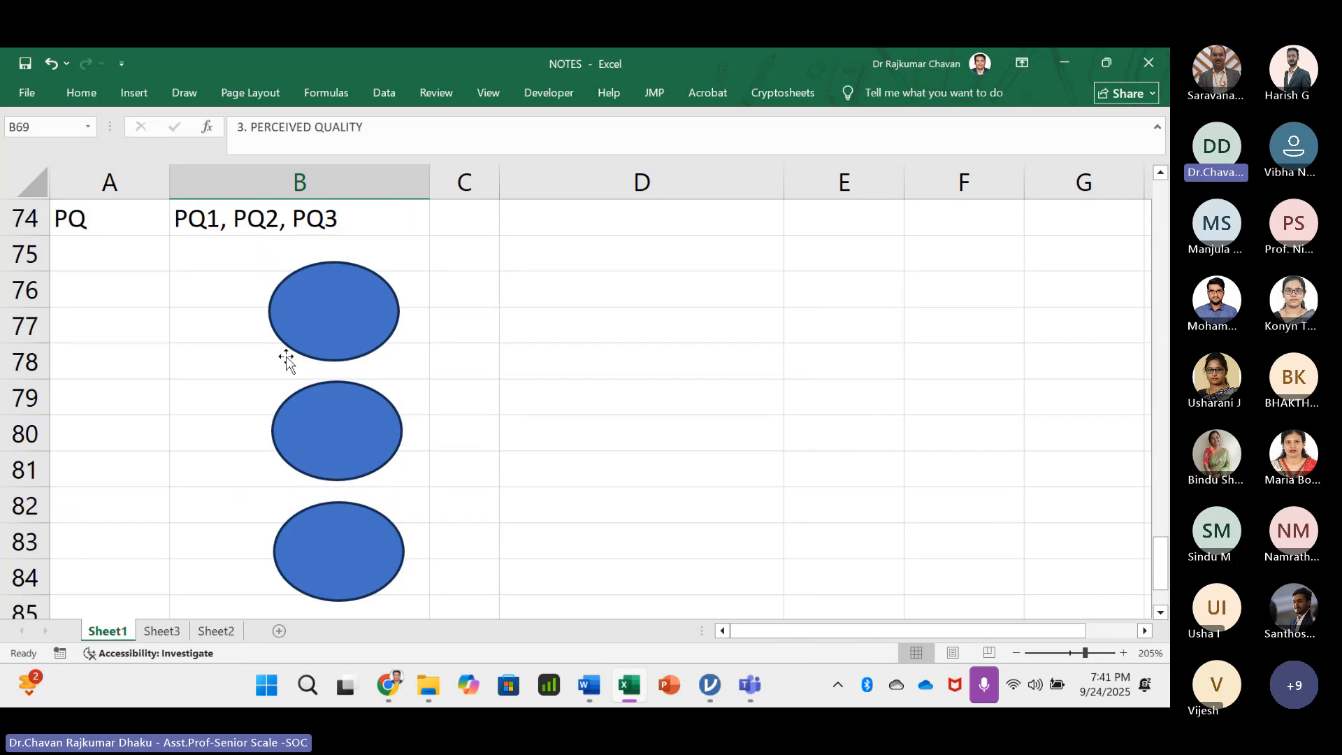
# - Draw a straight arrow from the right edge of the top oval, rising into column D at row 75
pyautogui.click(137, 98)
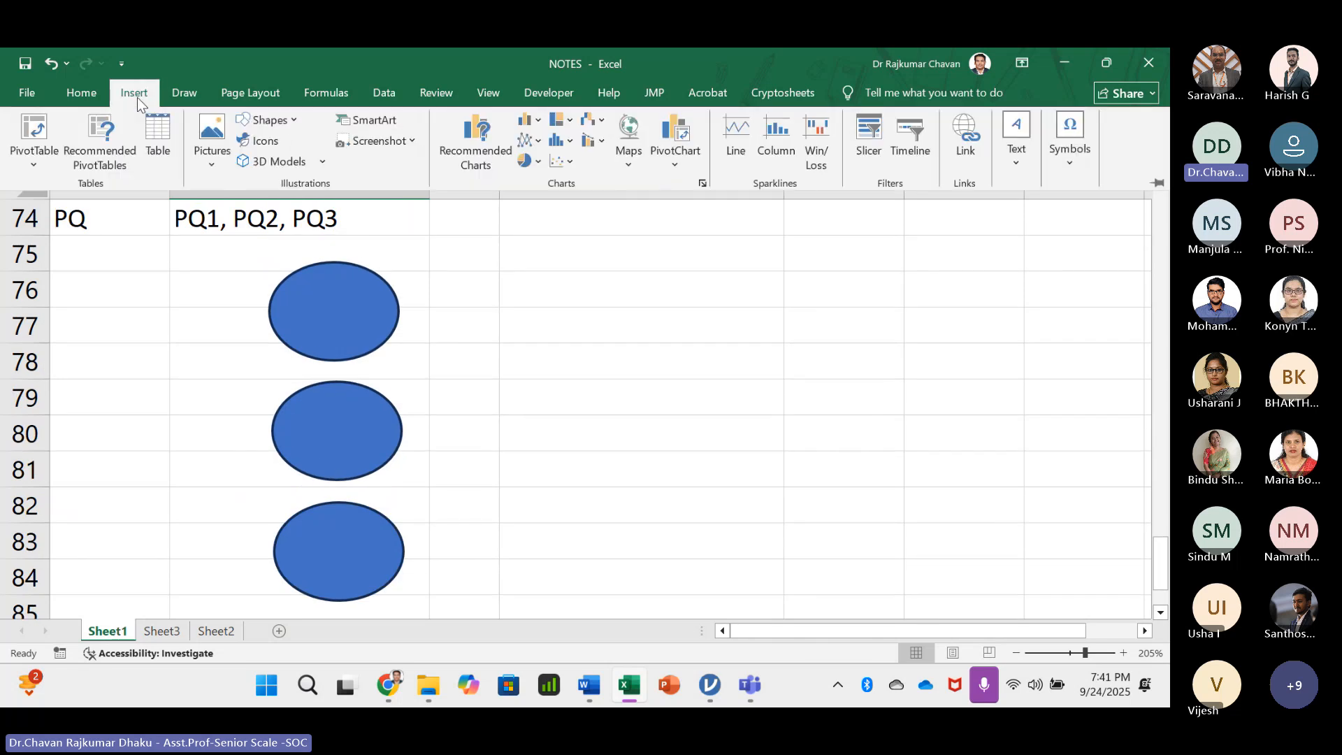
pyautogui.click(280, 128)
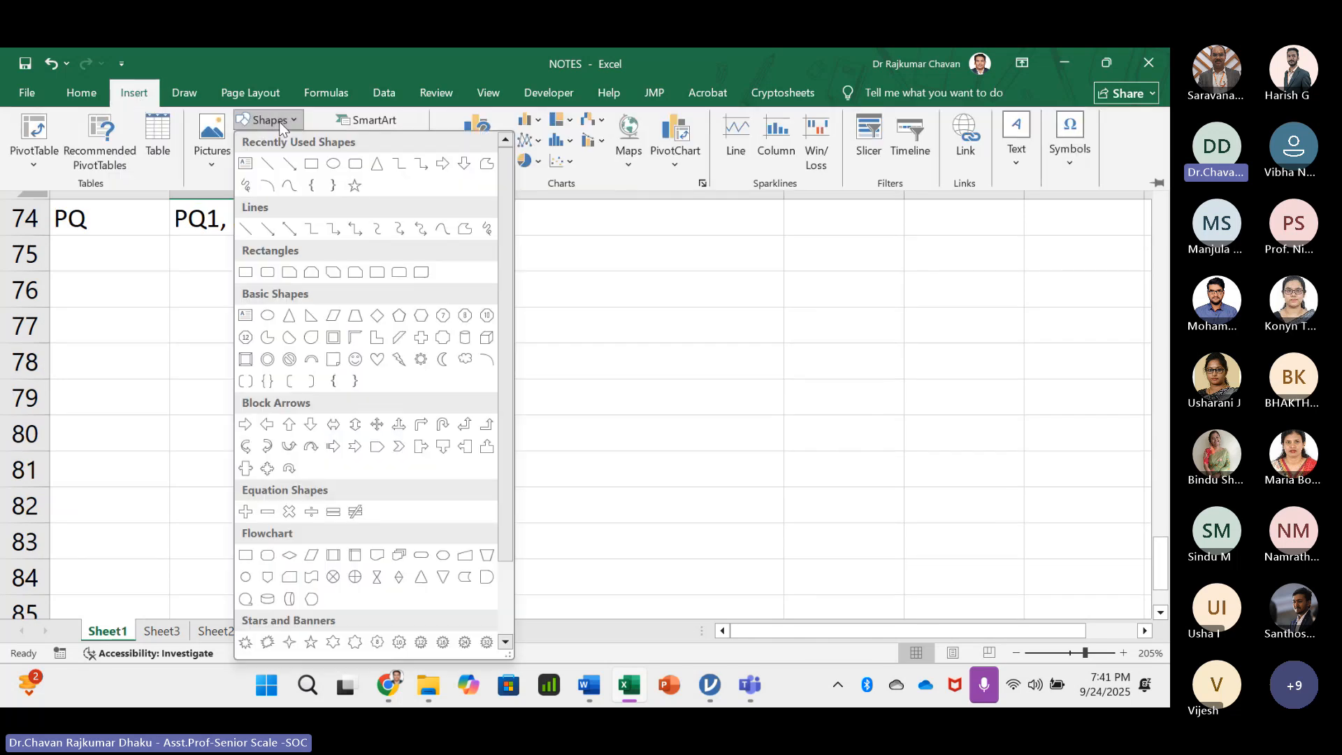
pyautogui.click(291, 163)
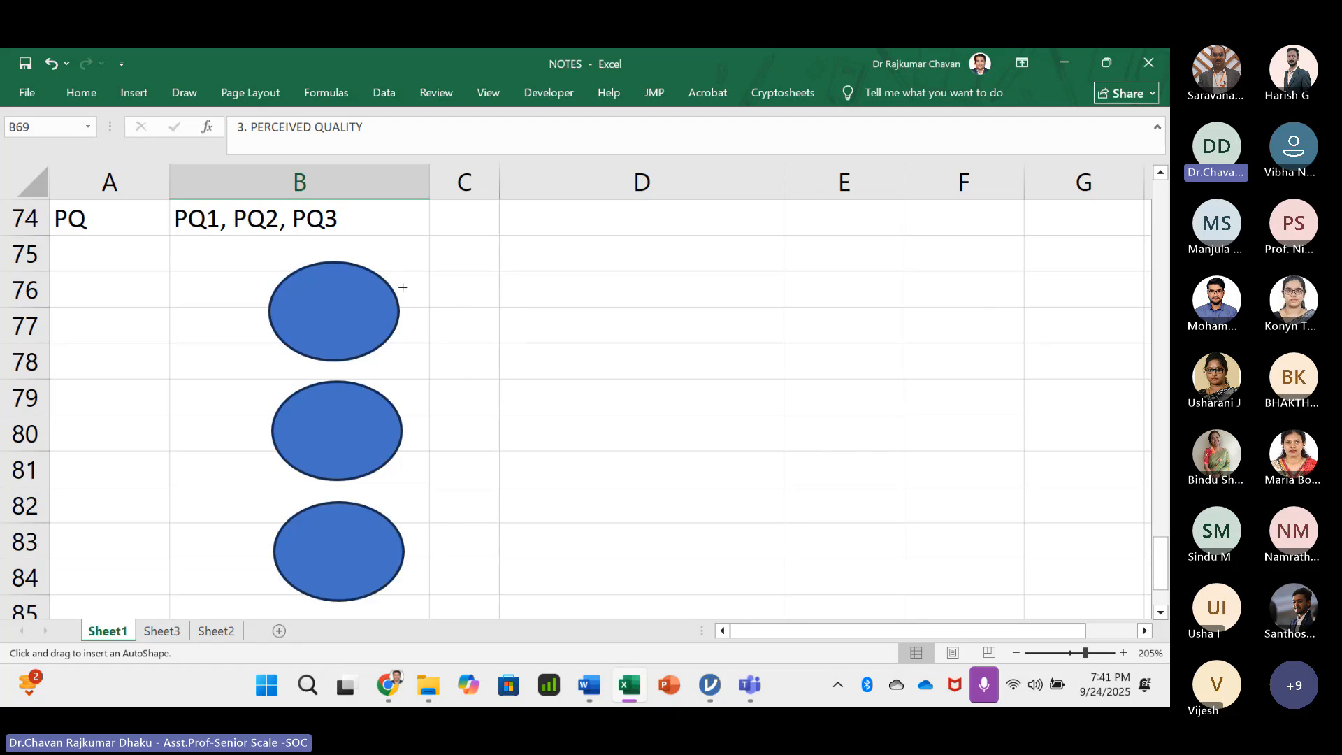
pyautogui.moveTo(400, 310); pyautogui.dragTo(586, 261)
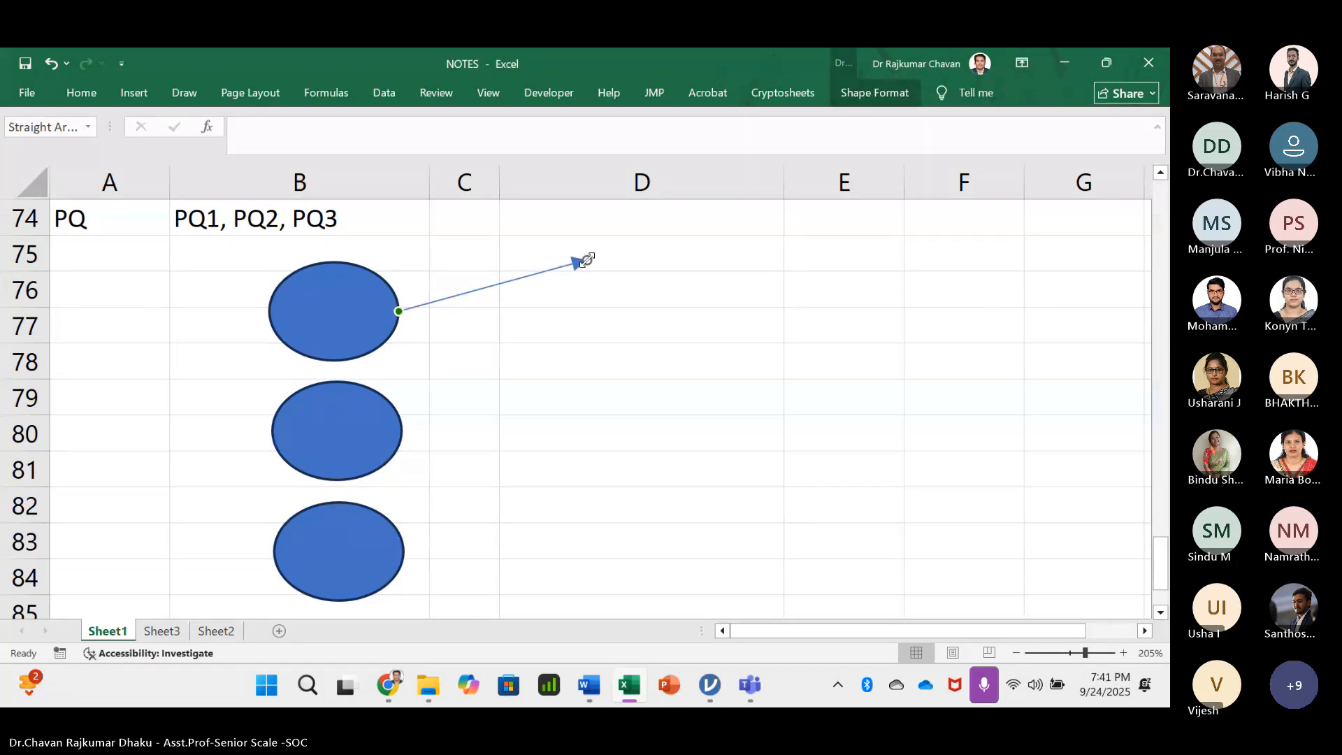
# - Duplicate the arrow twice and fan the copies out from the top oval's same edge point toward rows 77 and 78
pyautogui.hotkey('ctrl', 'd')
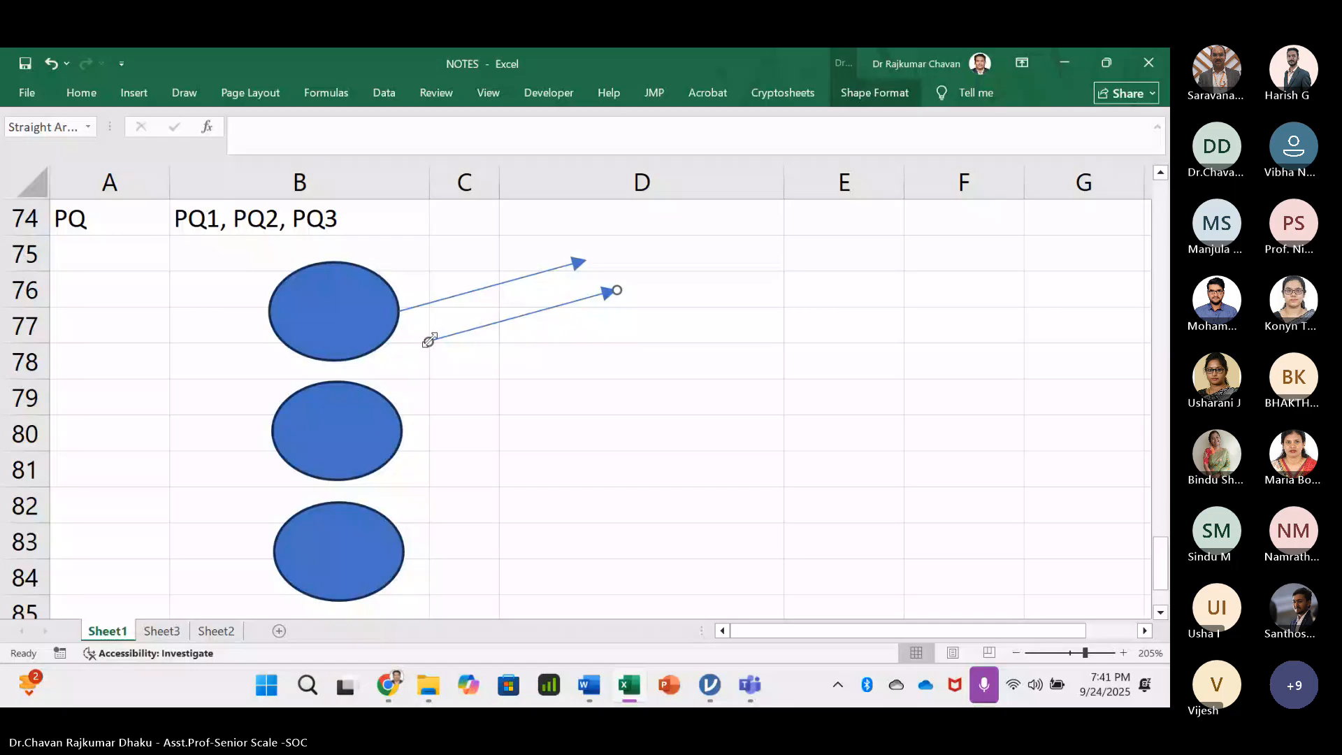
pyautogui.moveTo(430, 340); pyautogui.dragTo(395, 317)
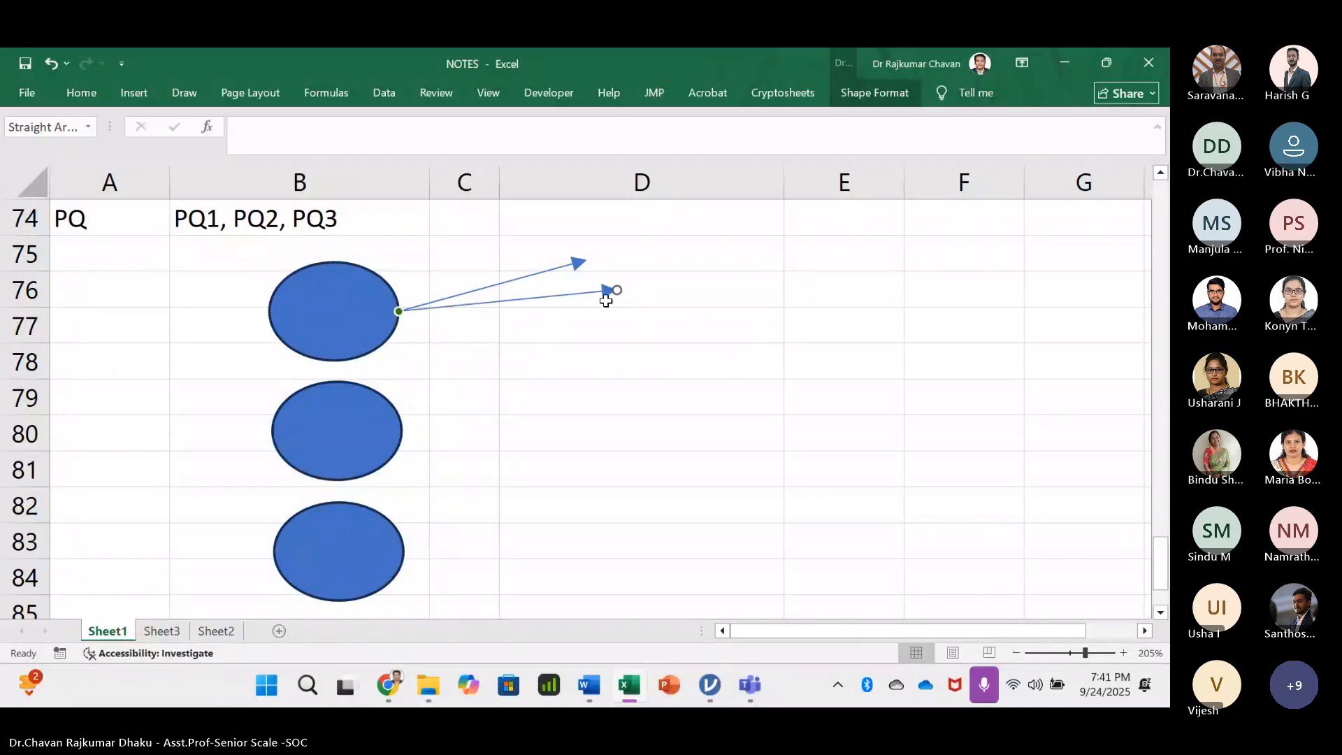
pyautogui.moveTo(609, 290); pyautogui.dragTo(596, 318)
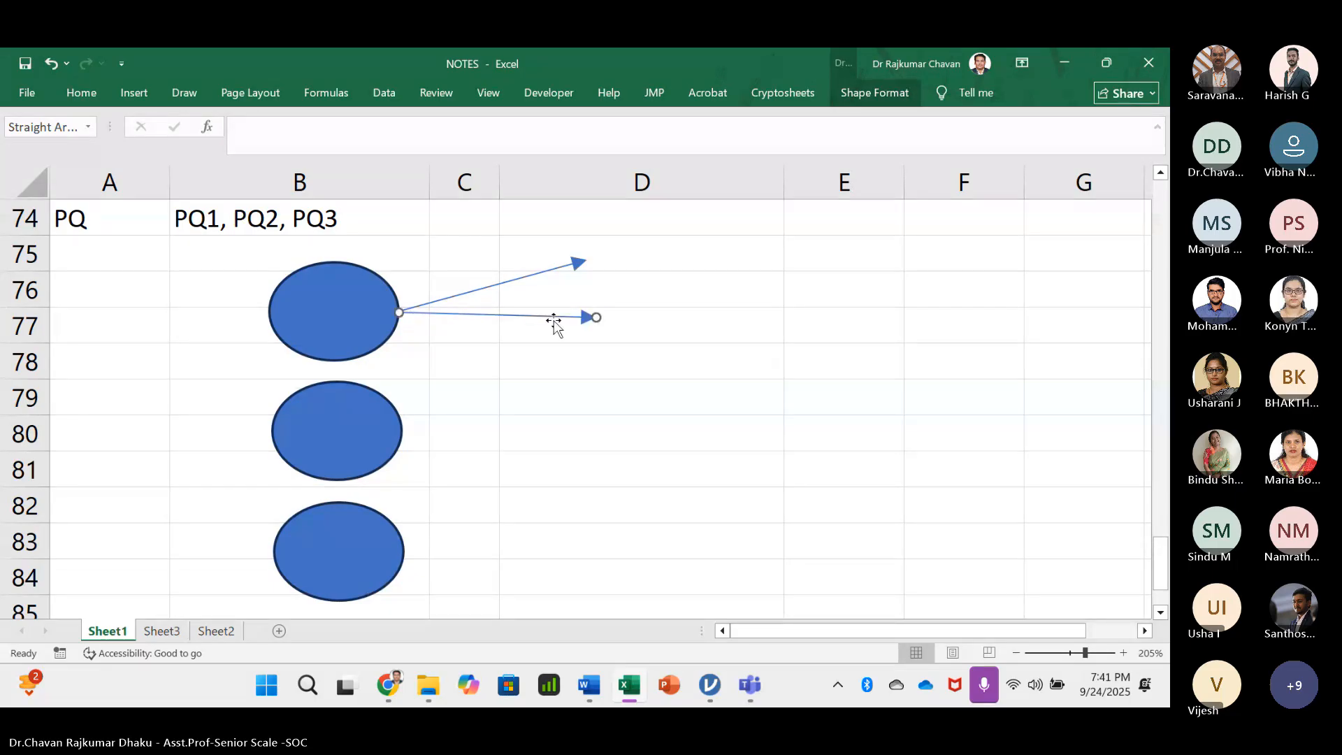
pyautogui.hotkey('ctrl', 'd')
pyautogui.moveTo(428, 342); pyautogui.dragTo(399, 312)
pyautogui.moveTo(626, 345); pyautogui.dragTo(588, 355)
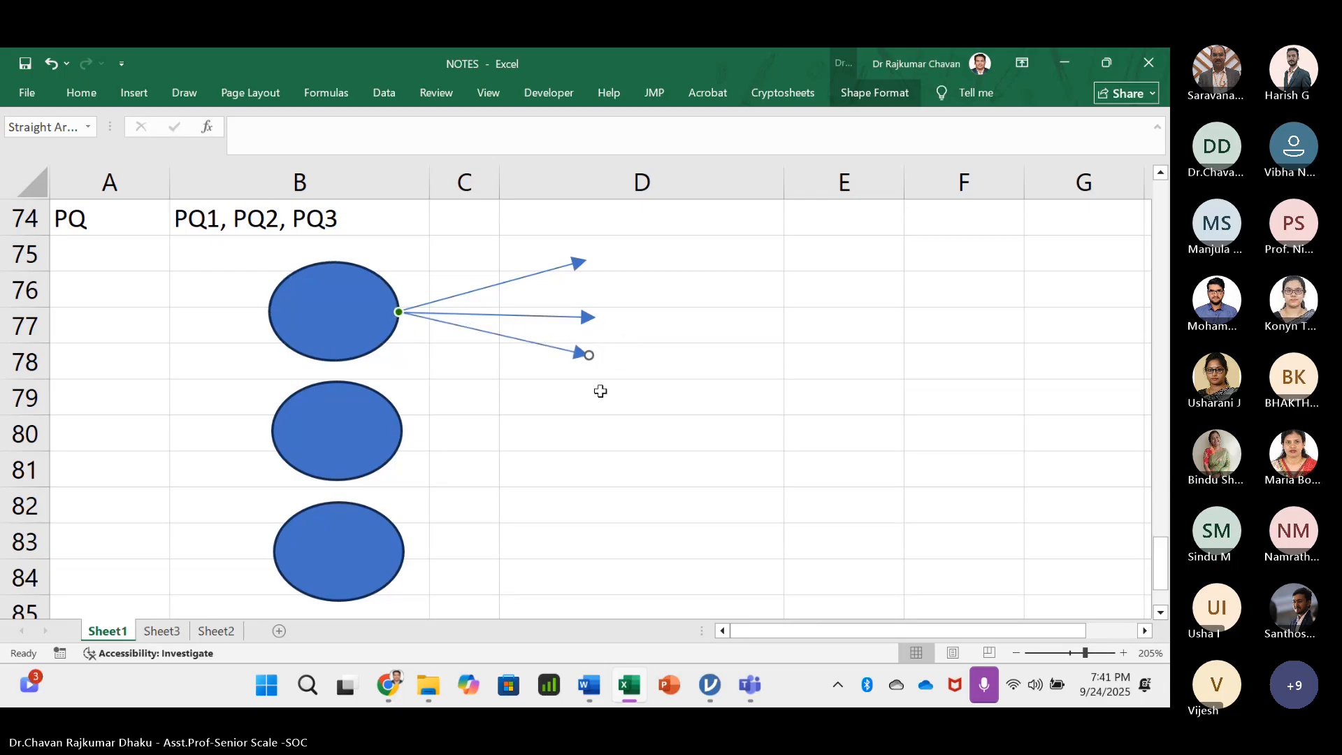
# - Copy the set of three arrows and place one copy at the middle oval and another at the bottom oval
pyautogui.click(517, 279)
pyautogui.keyDown('shift'); pyautogui.click(553, 316); pyautogui.keyUp('shift')
pyautogui.keyDown('shift'); pyautogui.click(551, 348); pyautogui.keyUp('shift')
pyautogui.hotkey('ctrl', 'c')
pyautogui.hotkey('ctrl', 'v')
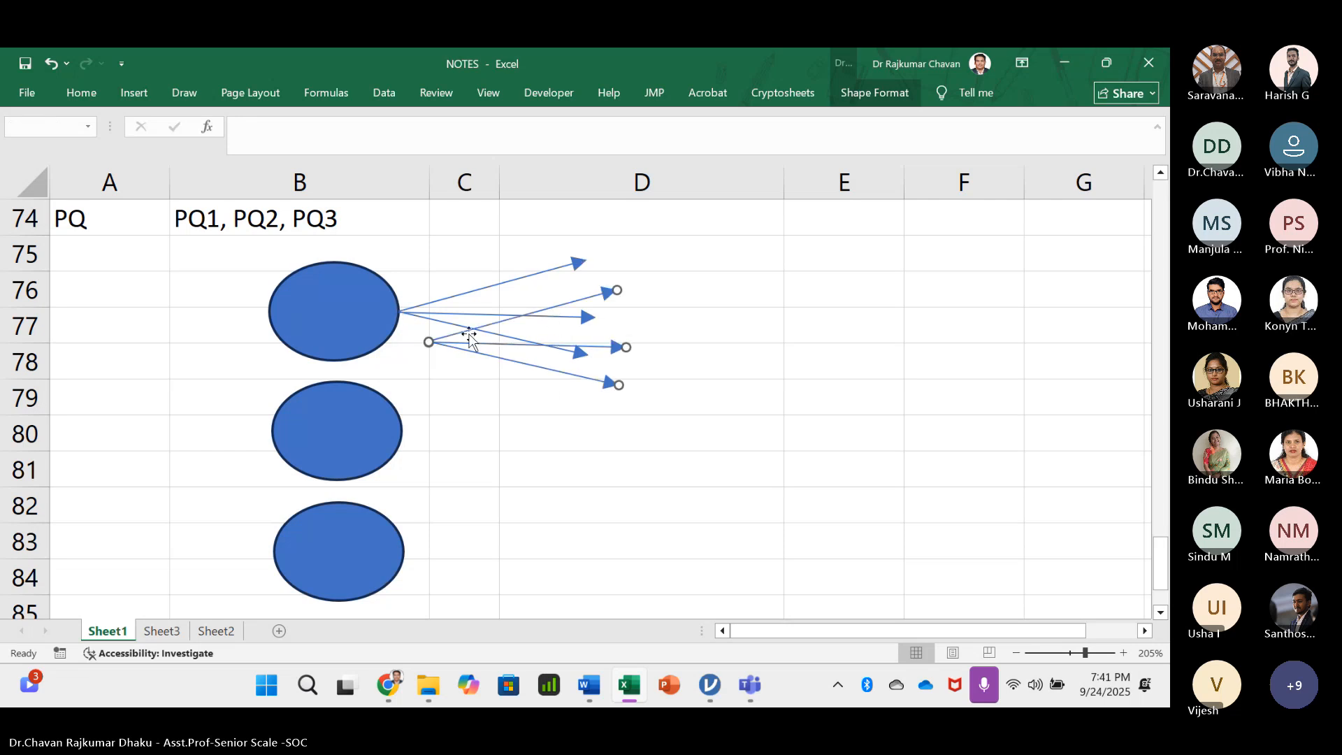
pyautogui.moveTo(468, 334); pyautogui.dragTo(452, 542)
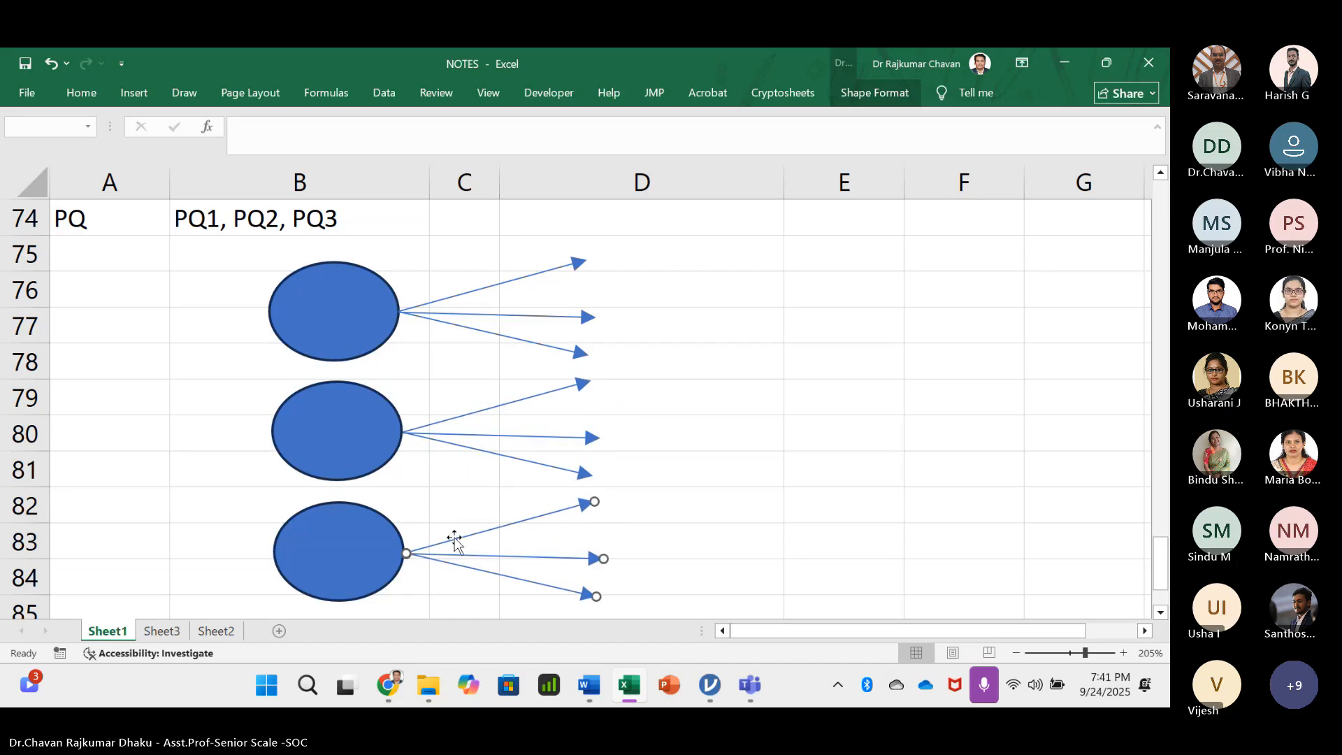
pyautogui.click(1160, 613)
pyautogui.click(786, 348)
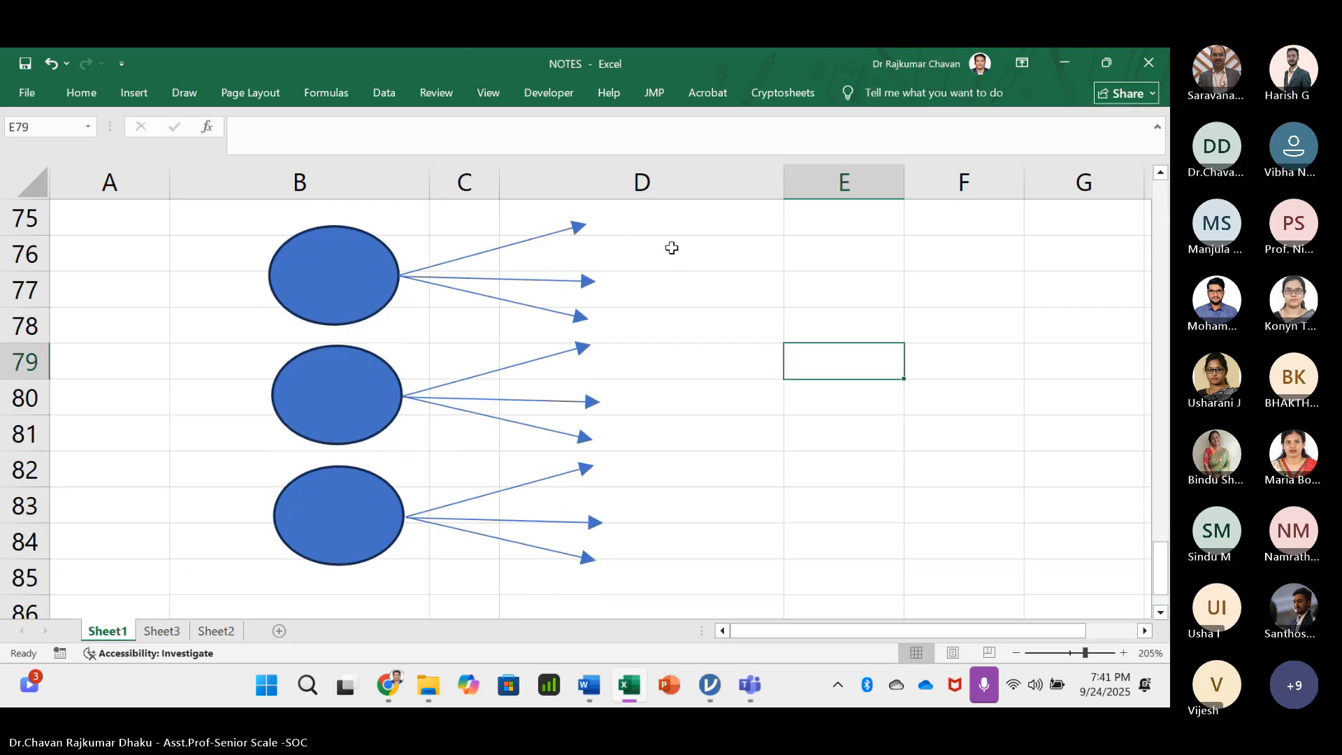
# - Insert a text box at the tip of the top oval's first arrow and stack two copies below it for the other two arrows
pyautogui.click(134, 93)
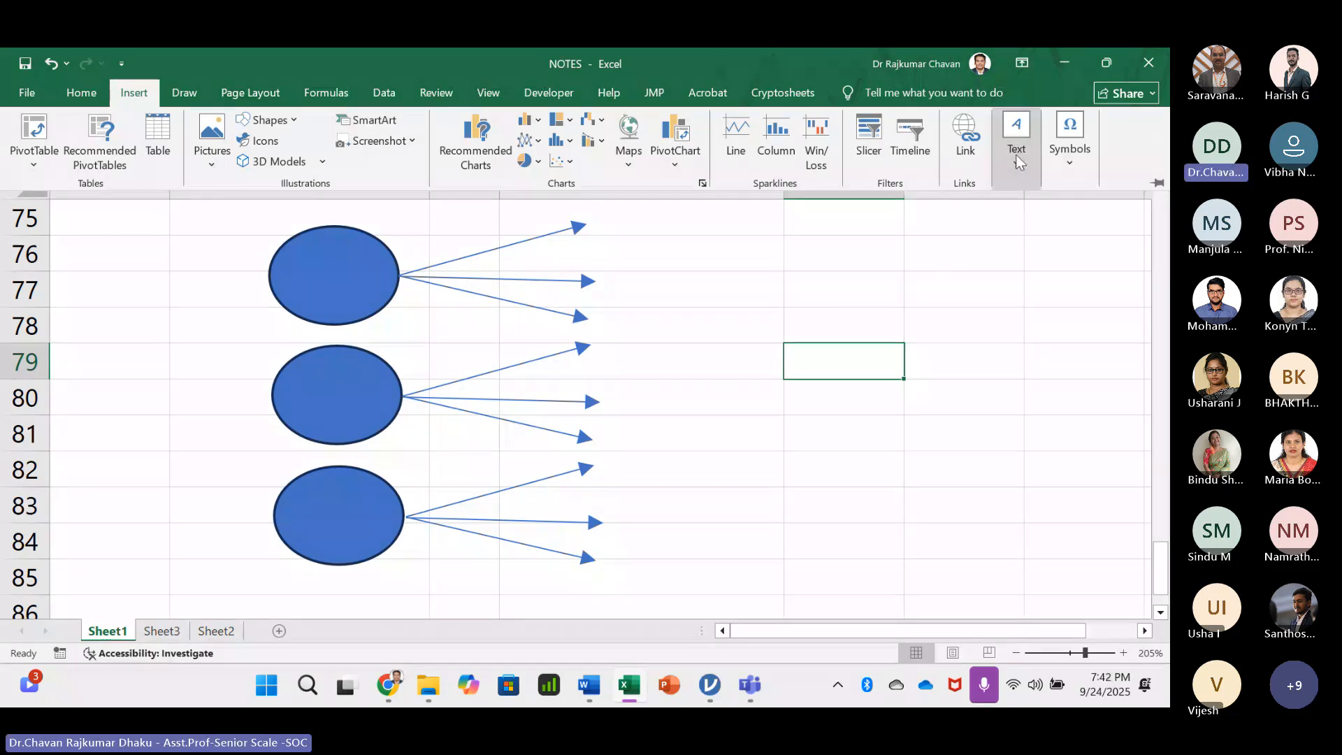
pyautogui.click(1017, 136)
pyautogui.click(971, 223)
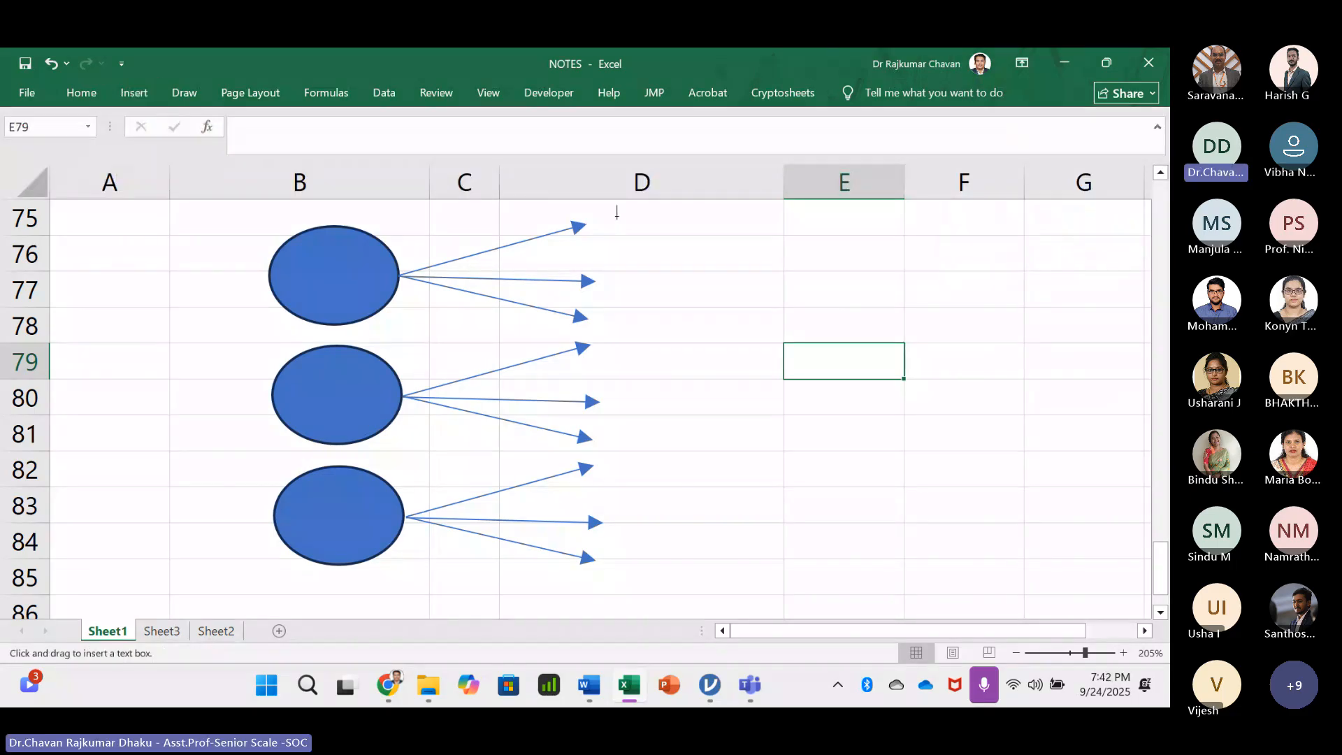
pyautogui.moveTo(616, 215); pyautogui.dragTo(703, 290)
pyautogui.moveTo(650, 252); pyautogui.dragTo(645, 253)
pyautogui.hotkey('ctrl', 'd')
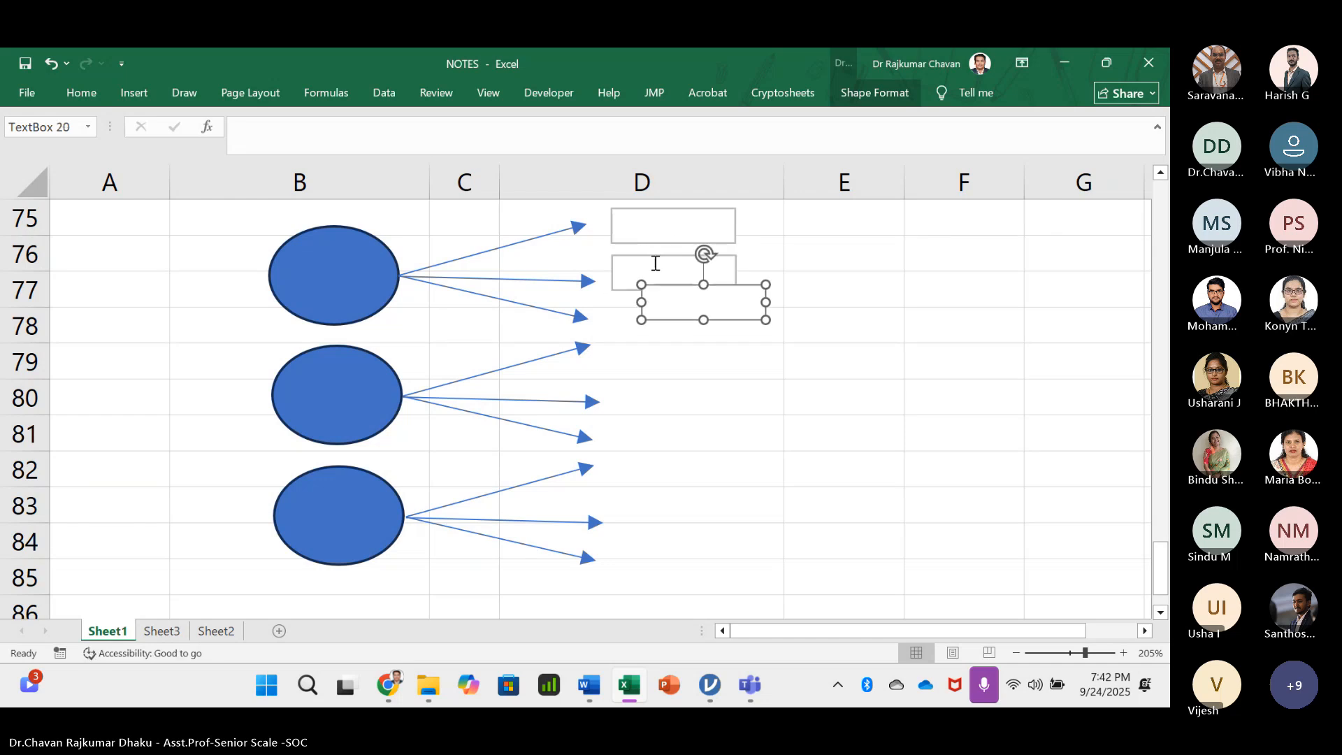
pyautogui.click(664, 293)
pyautogui.moveTo(665, 286)
pyautogui.mouseDown()
pyautogui.moveTo(629, 296)
pyautogui.moveTo(651, 301)
pyautogui.mouseUp()
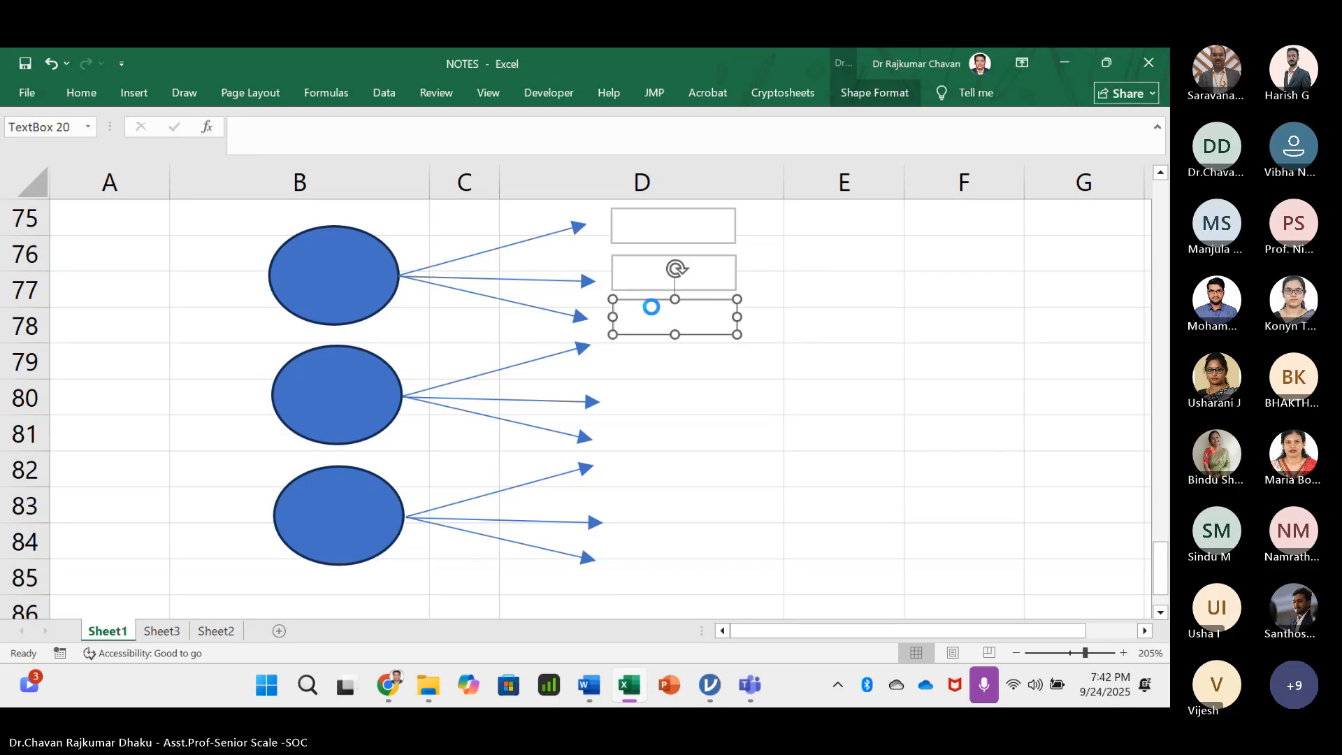
# - Add a fourth text box beside the middle oval's first arrow and lower that arrow's tip to line up with it
pyautogui.hotkey('ctrl', 'v')
pyautogui.click(675, 328)
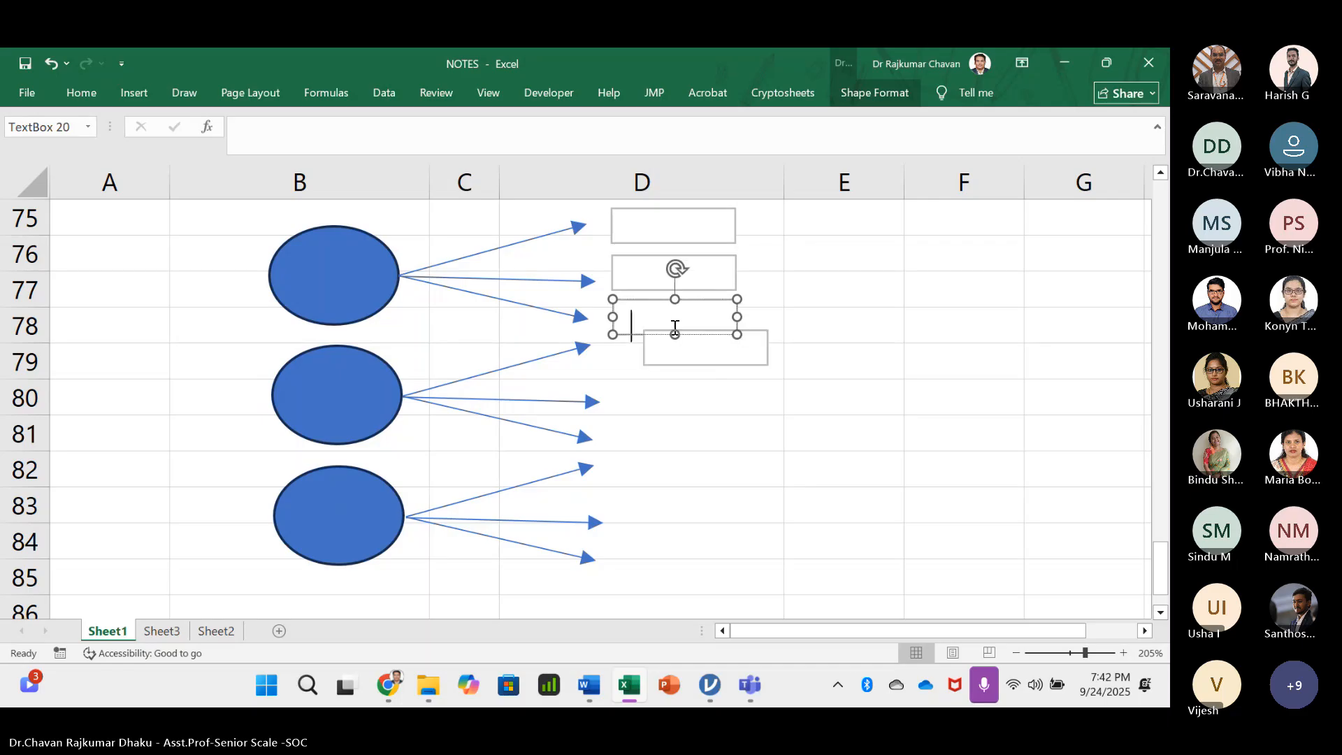
pyautogui.click(674, 380)
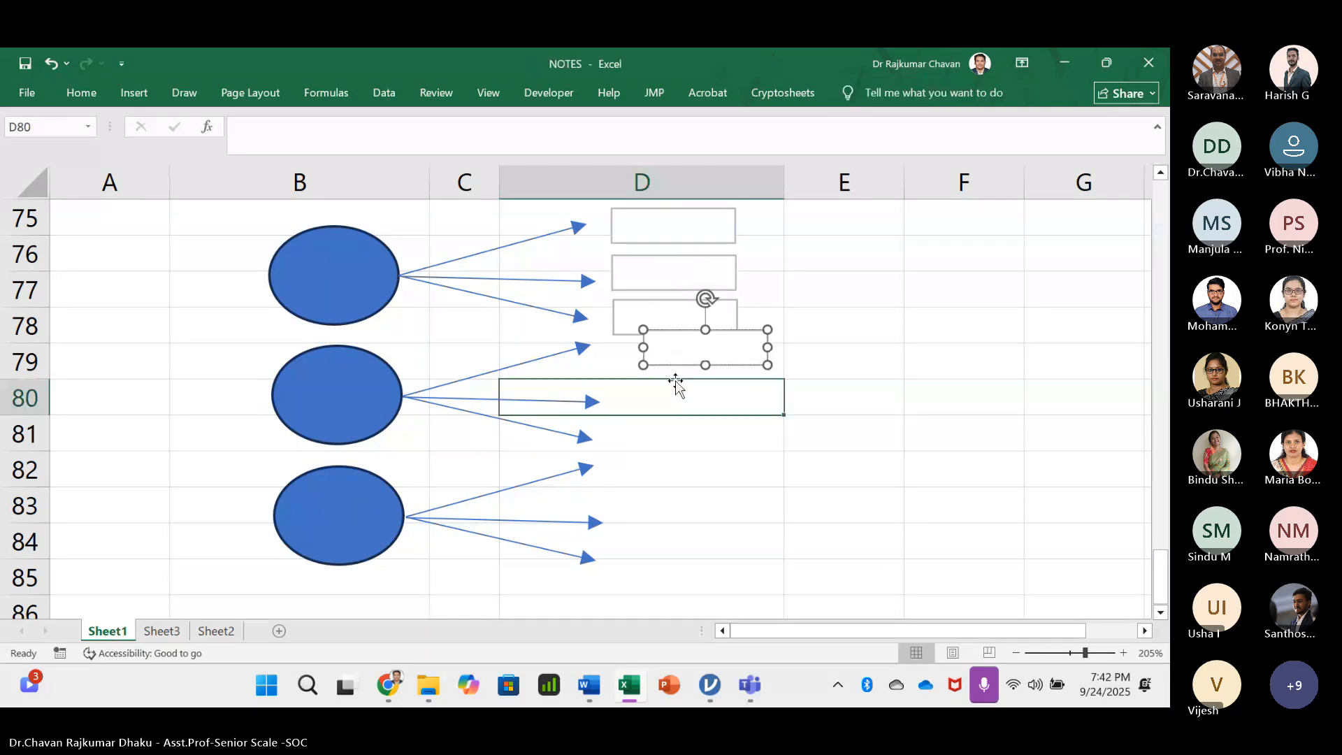
pyautogui.click(672, 335)
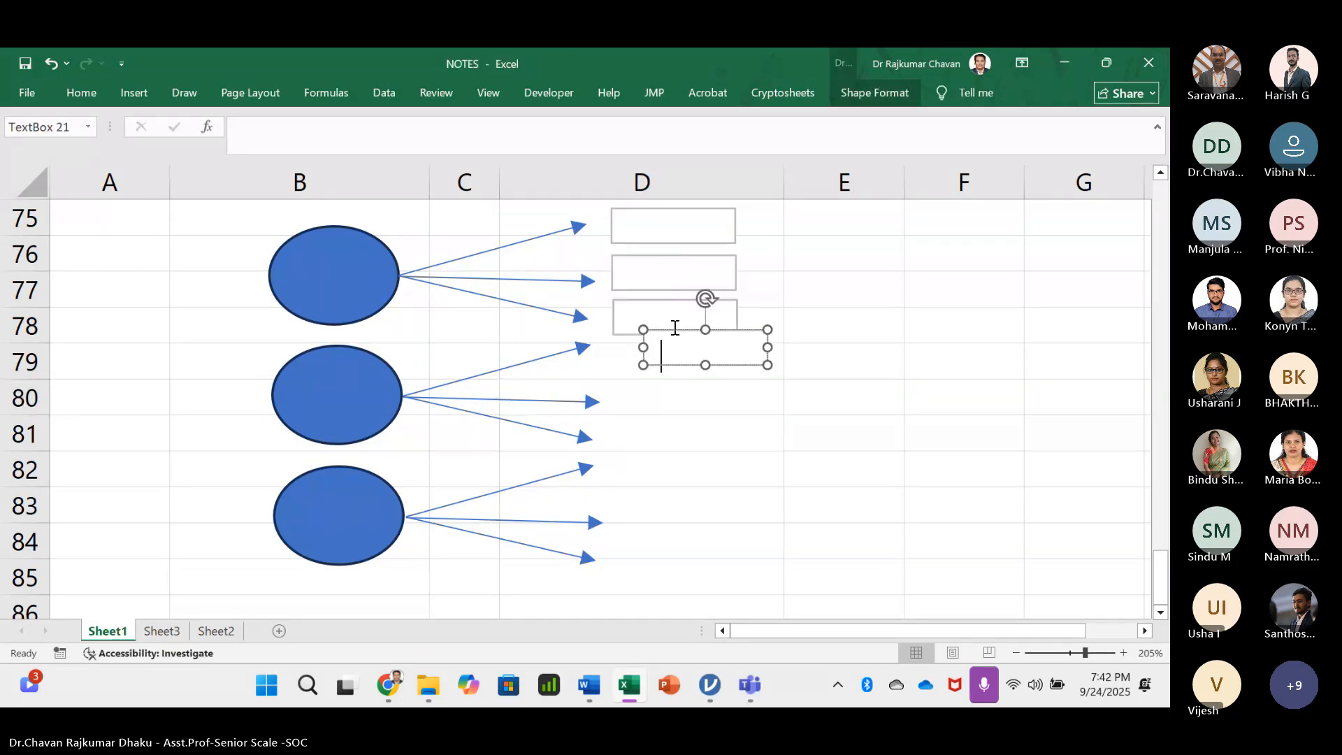
pyautogui.moveTo(674, 336); pyautogui.dragTo(593, 362)
pyautogui.click(579, 348)
pyautogui.click(649, 354)
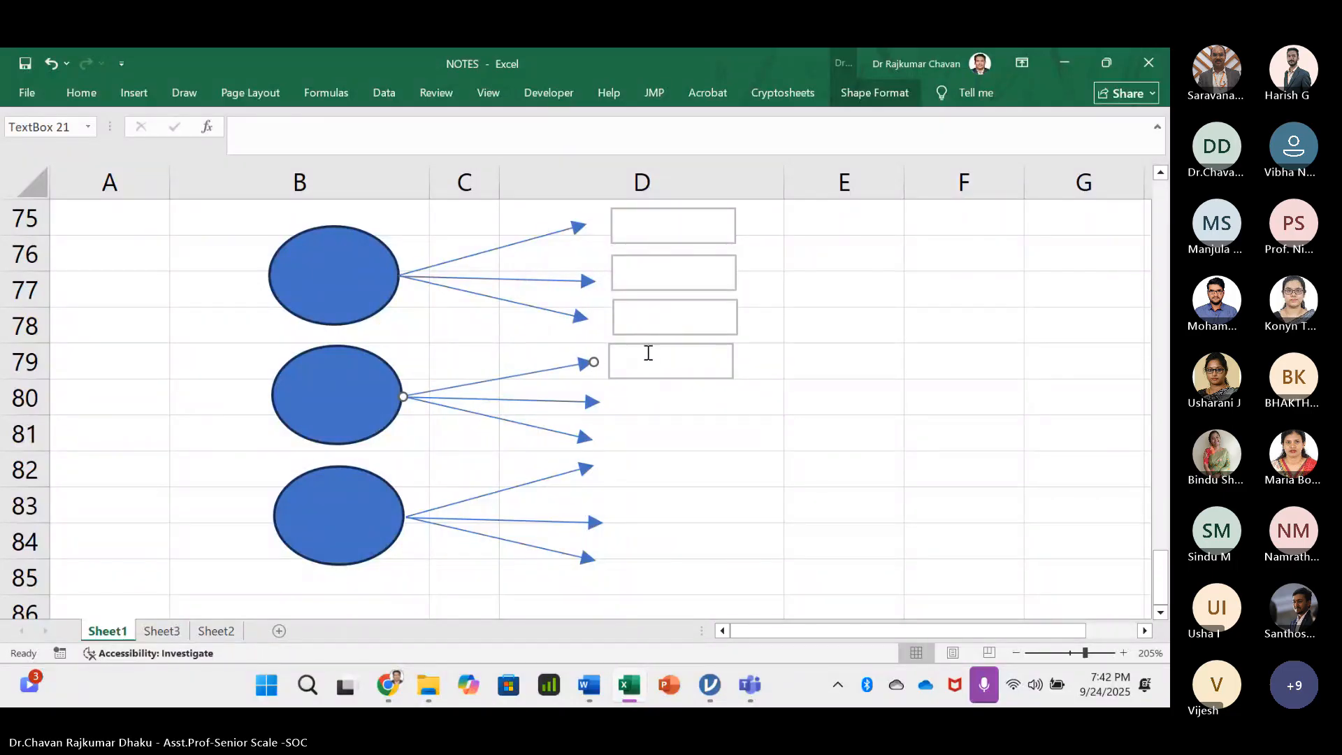
pyautogui.moveTo(636, 347); pyautogui.dragTo(643, 351)
# - Paste two more text boxes beside the middle oval's remaining arrows and lower the tip of the bottom oval's first arrow
pyautogui.hotkey('ctrl', 'c')
pyautogui.click(701, 426)
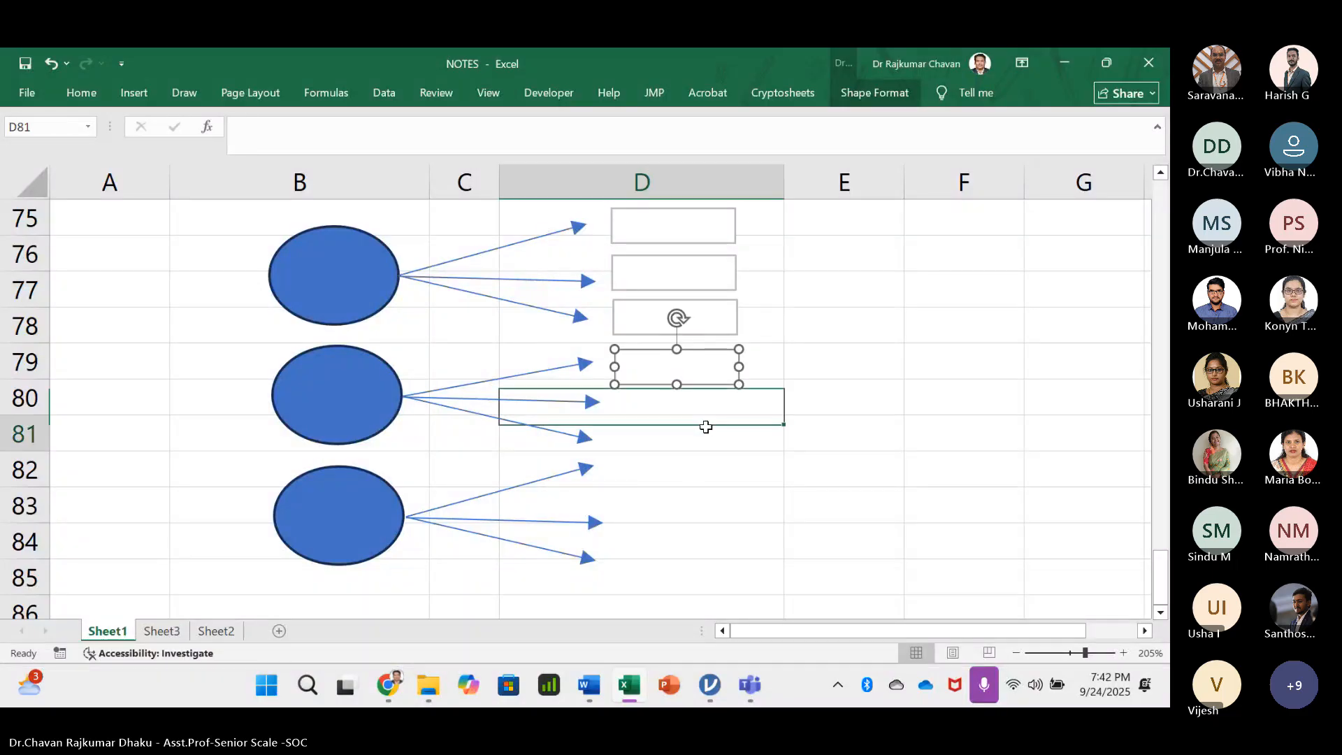
pyautogui.hotkey('ctrl', 'v')
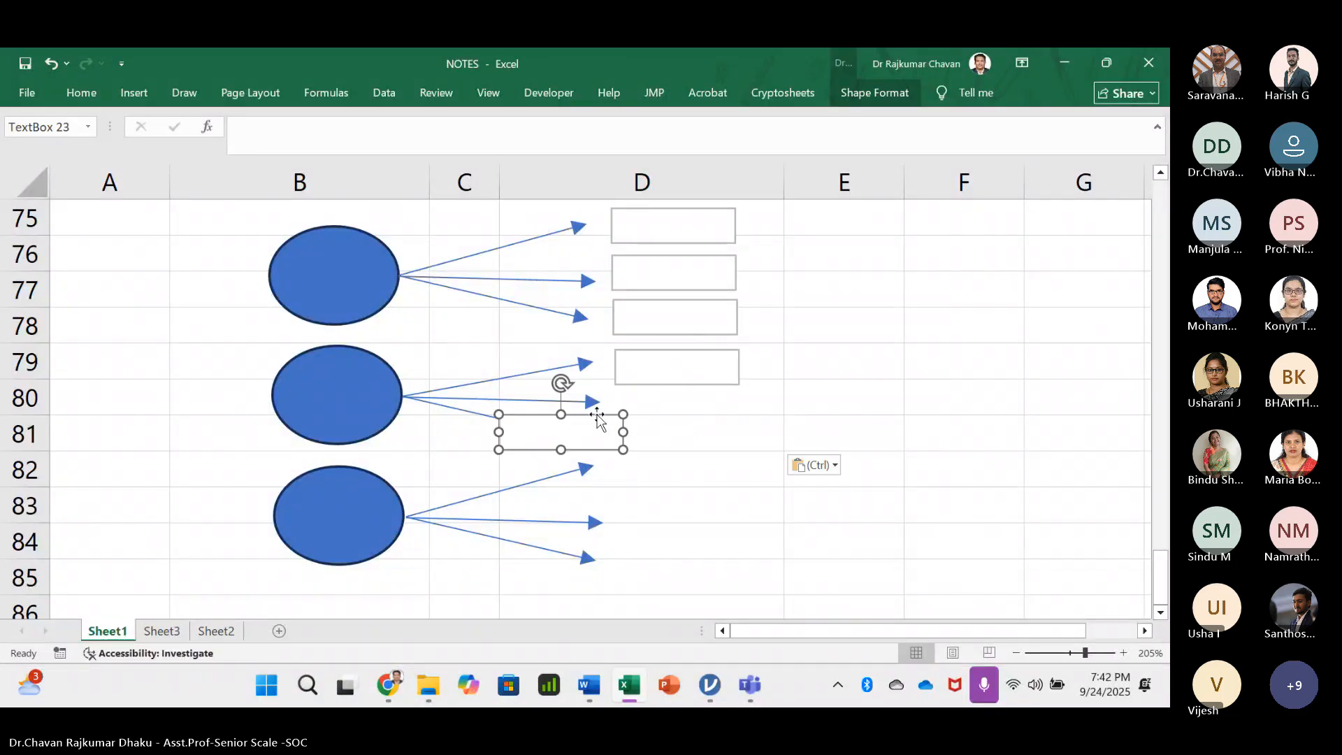
pyautogui.moveTo(602, 420); pyautogui.dragTo(598, 493)
pyautogui.hotkey('ctrl', 'v')
pyautogui.click(581, 473)
pyautogui.click(648, 439)
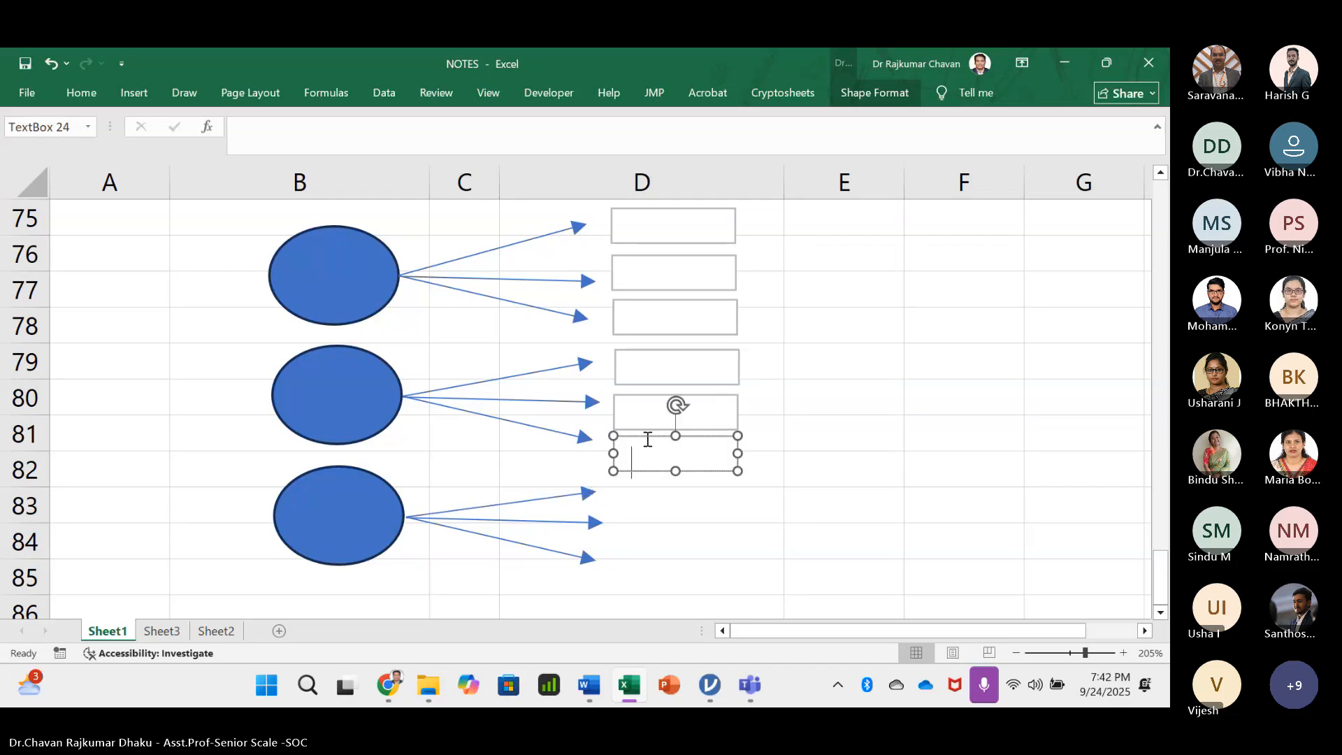
# - Duplicate the text box three times and align the copies with the bottom oval's three arrows
pyautogui.hotkey('ctrl', 'd')
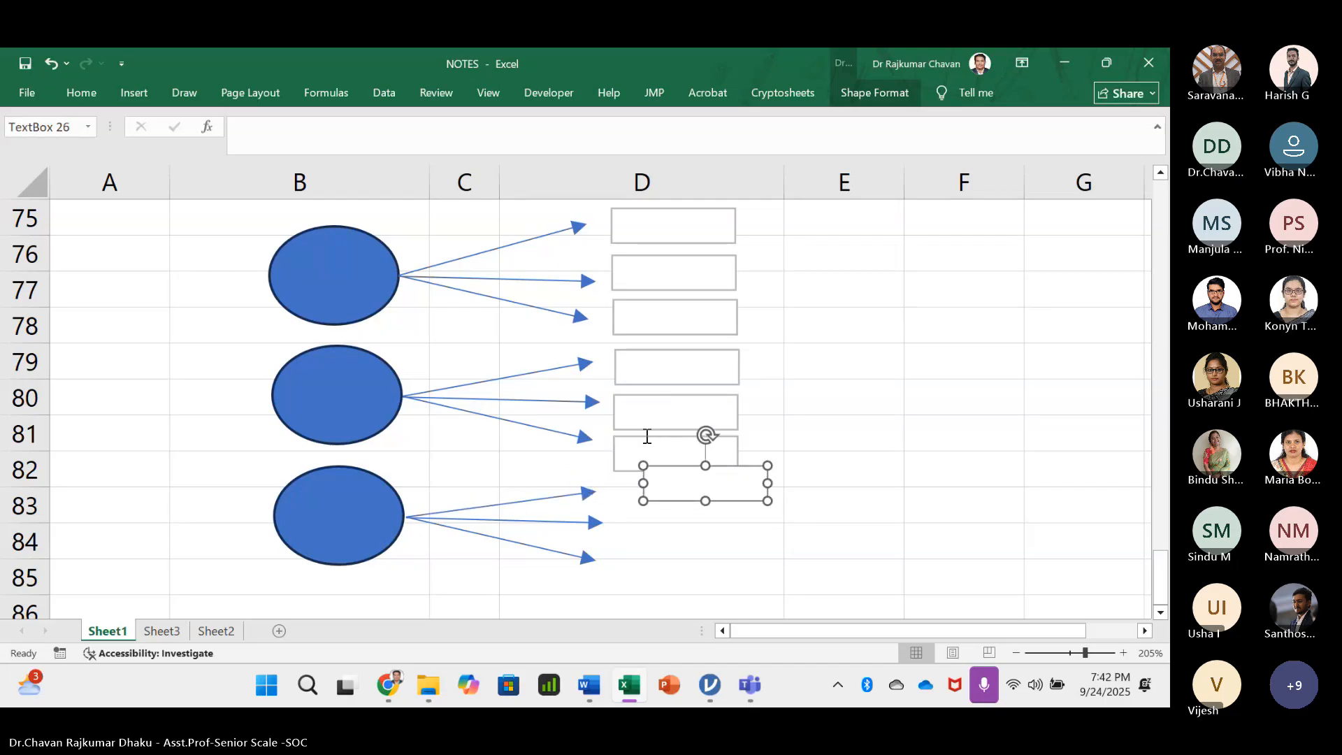
pyautogui.moveTo(673, 467); pyautogui.dragTo(642, 483)
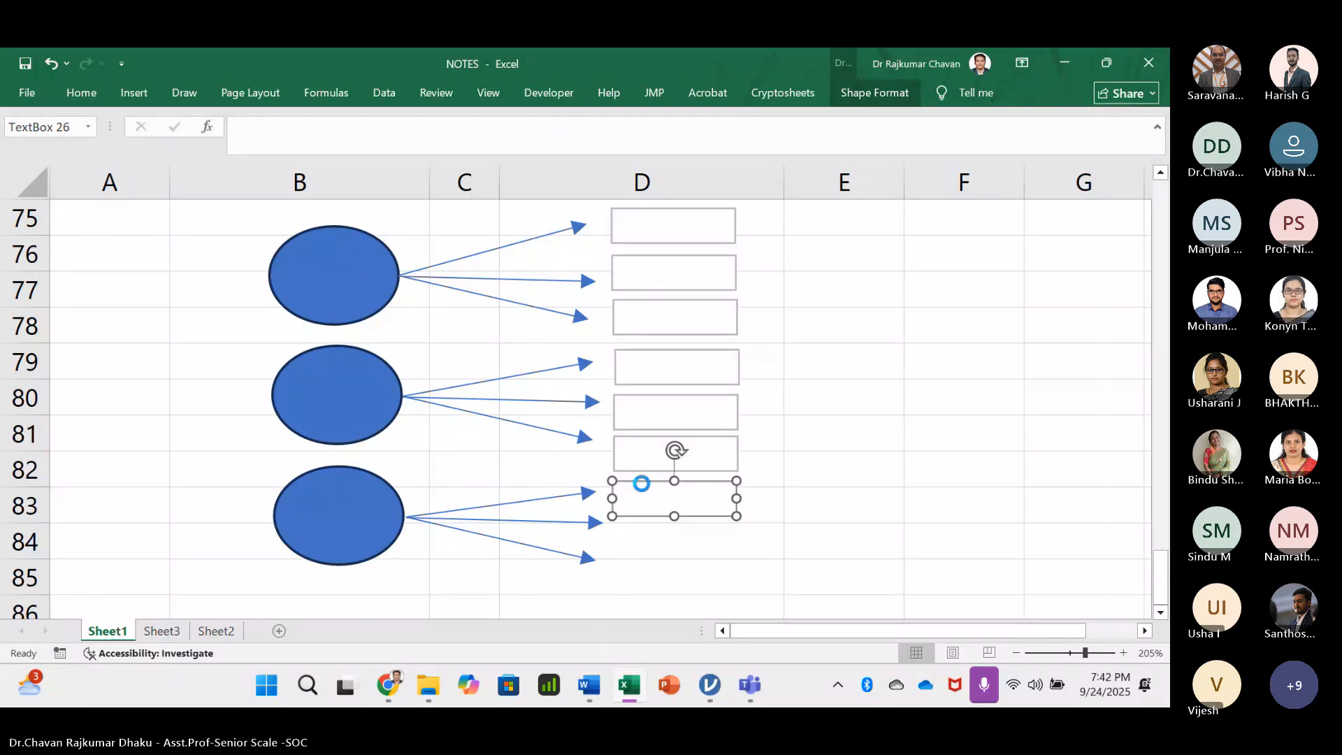
pyautogui.hotkey('ctrl', 'd')
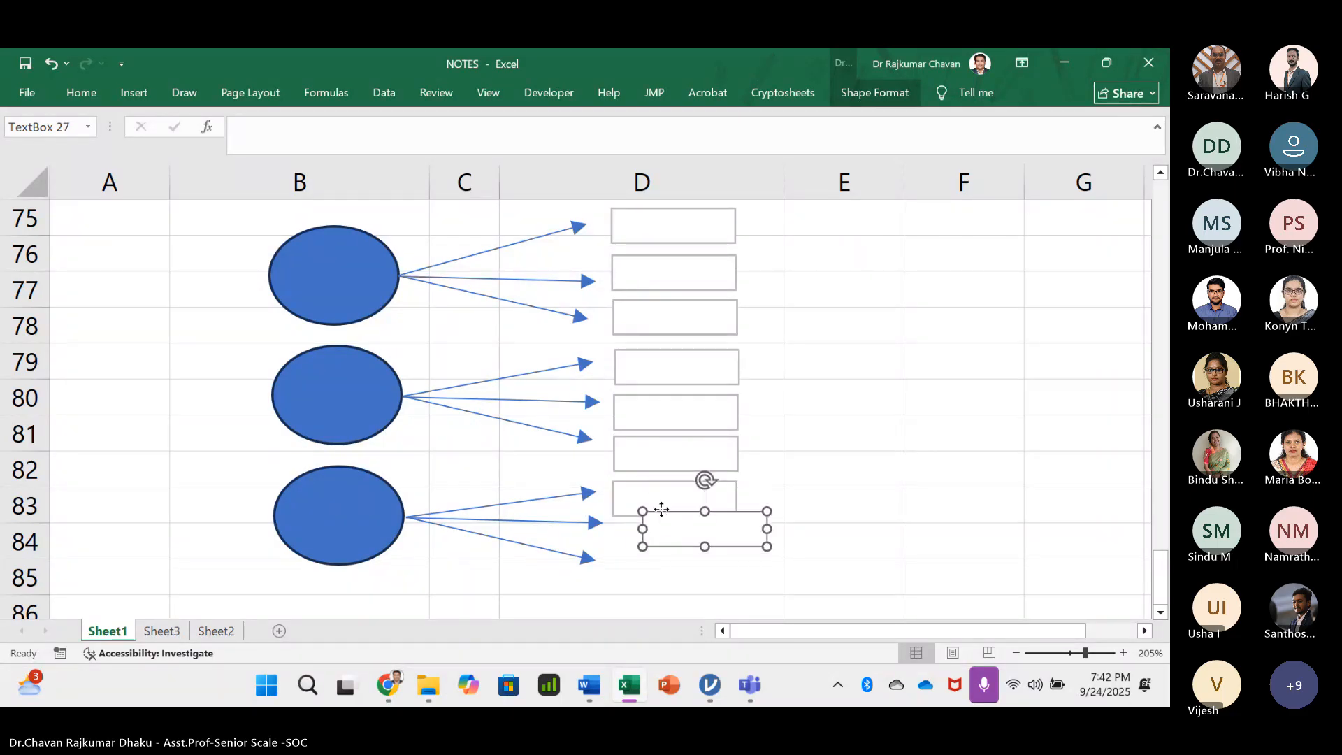
pyautogui.moveTo(664, 511); pyautogui.dragTo(636, 524)
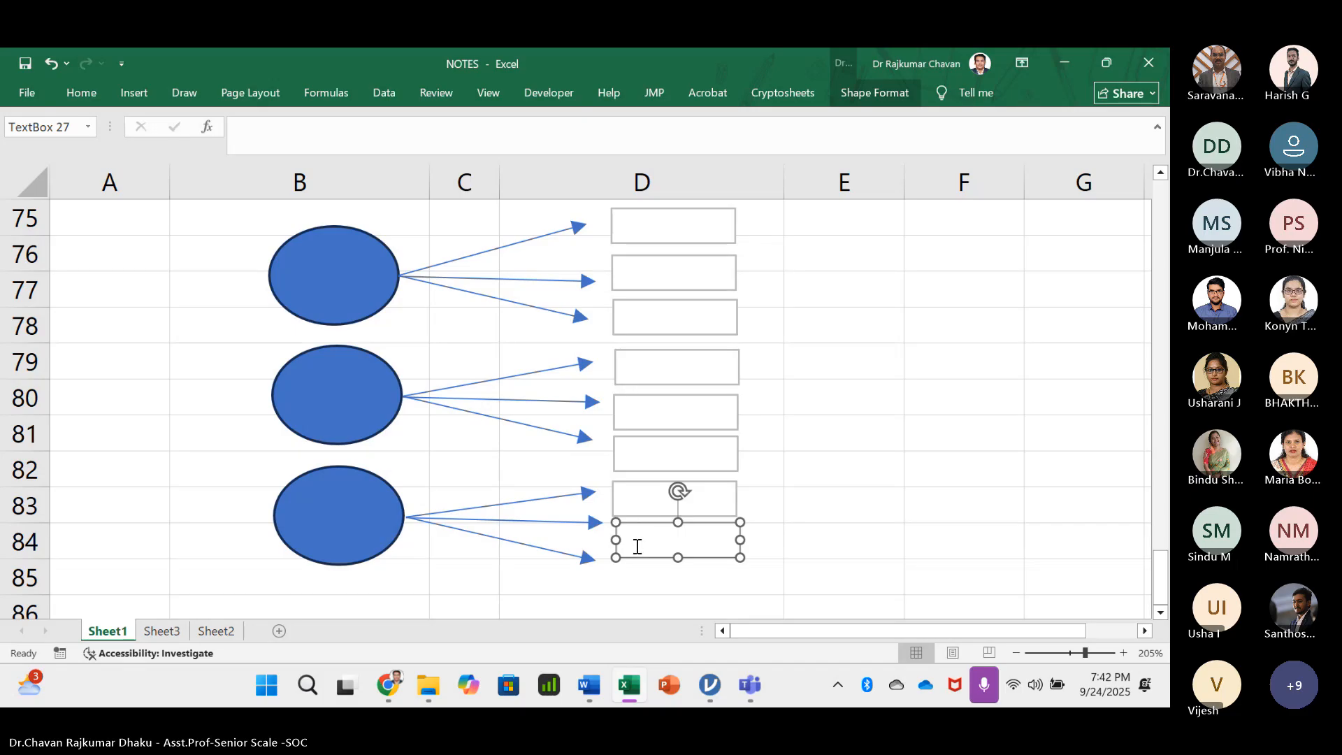
pyautogui.hotkey('ctrl', 'd')
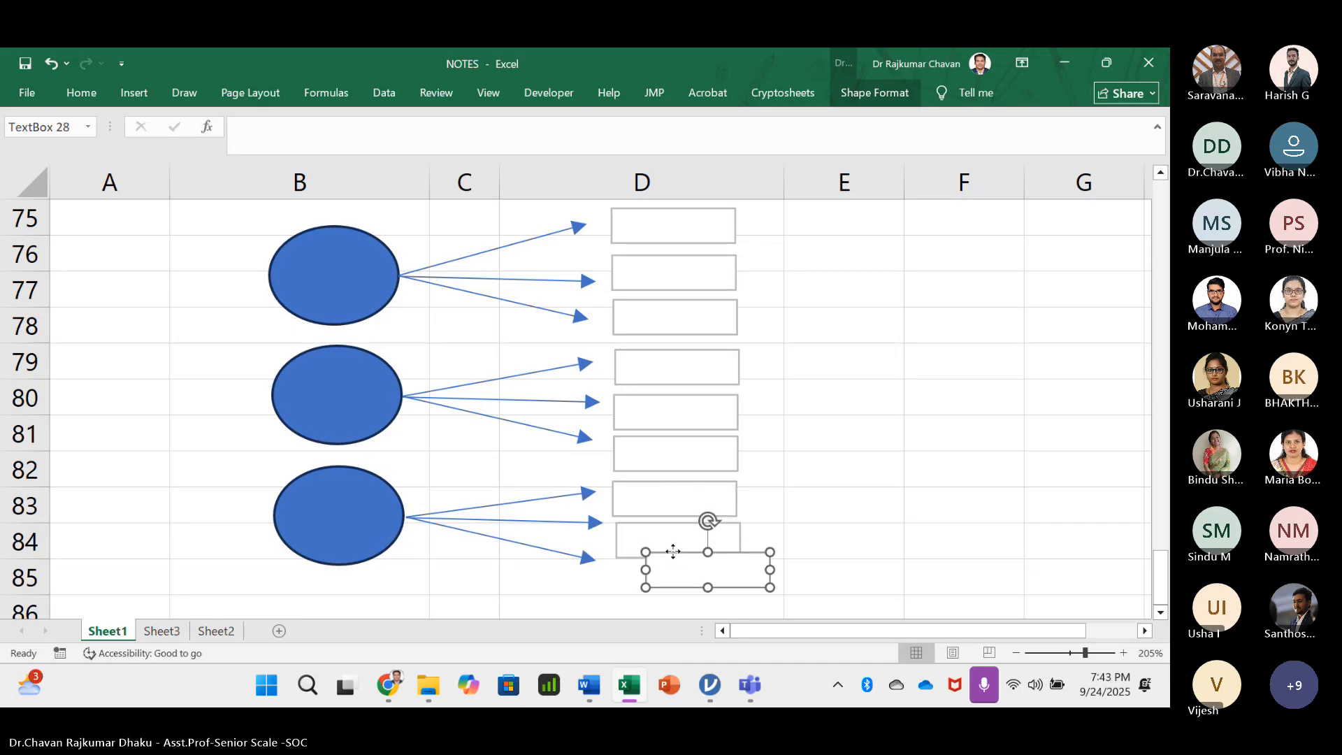
pyautogui.moveTo(676, 570); pyautogui.dragTo(644, 585)
pyautogui.press('Escape')
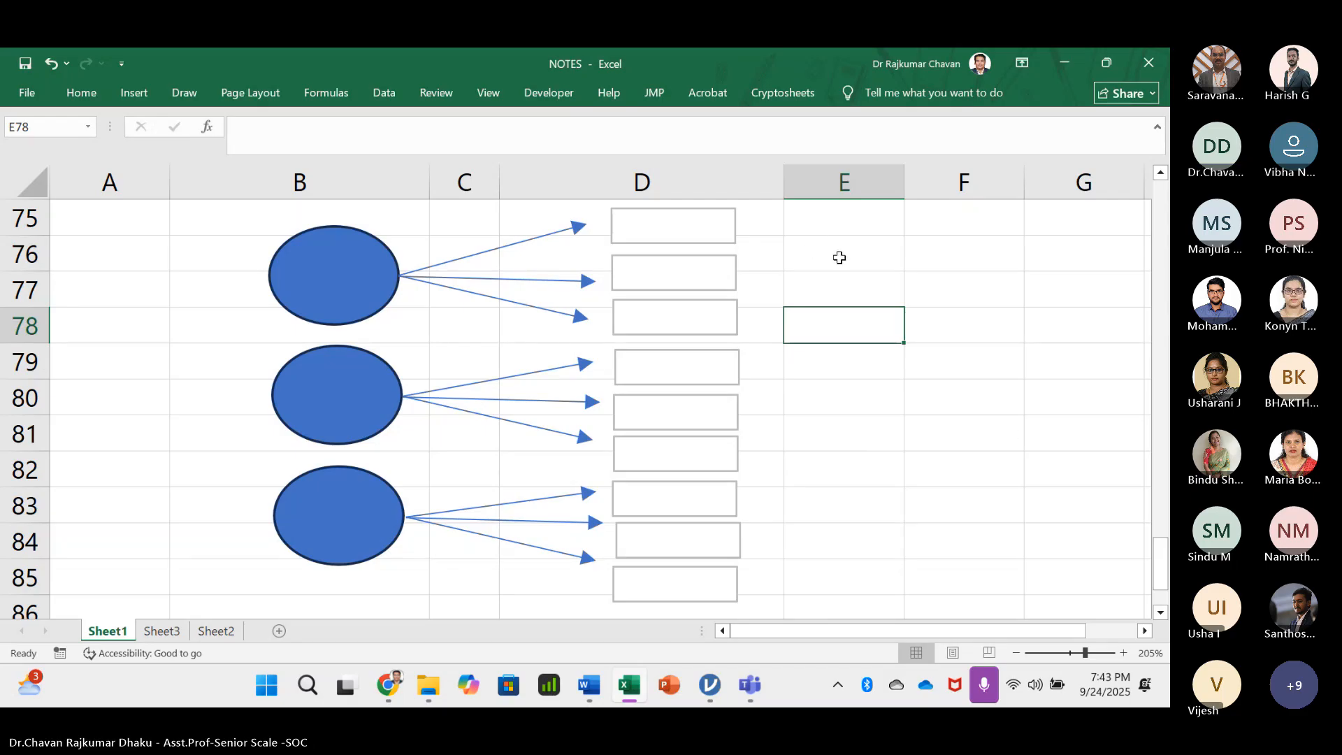
# - Draw a short horizontal arrow pointing left at the topmost text box from its free side
pyautogui.click(94, 95)
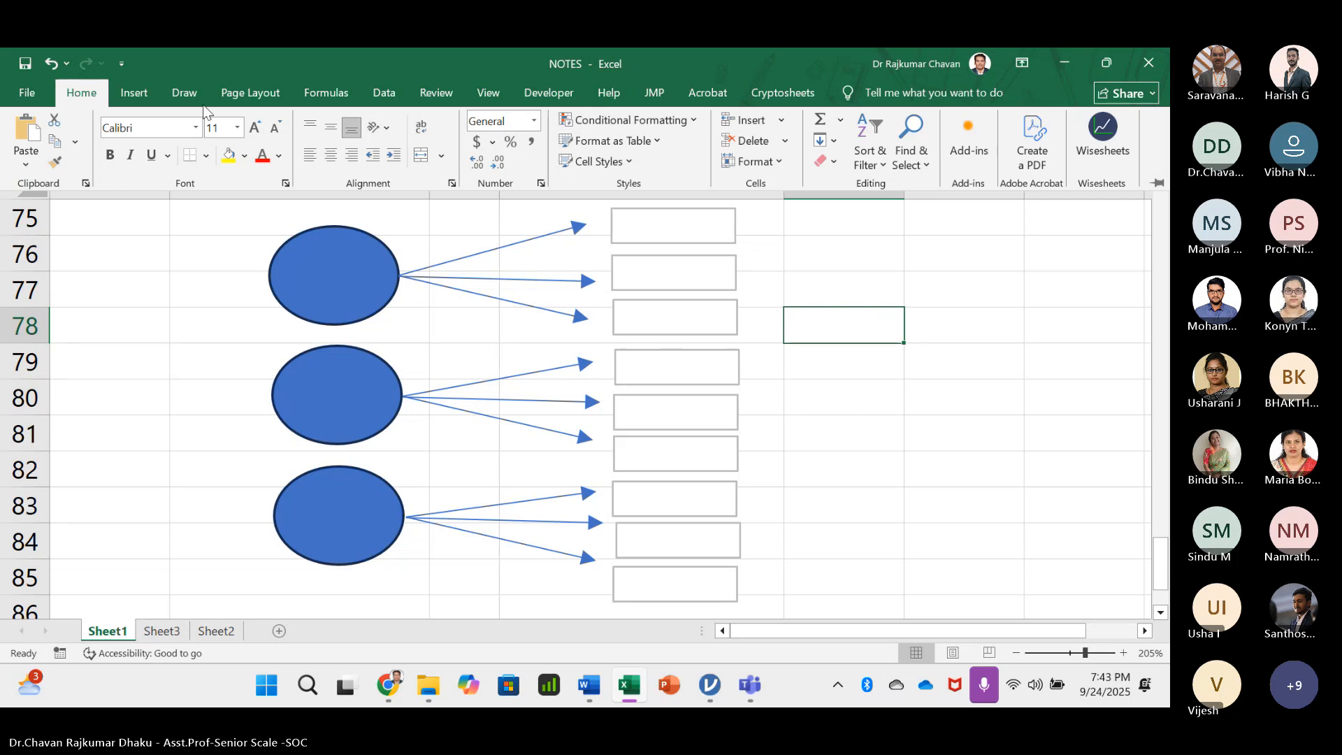
pyautogui.click(136, 93)
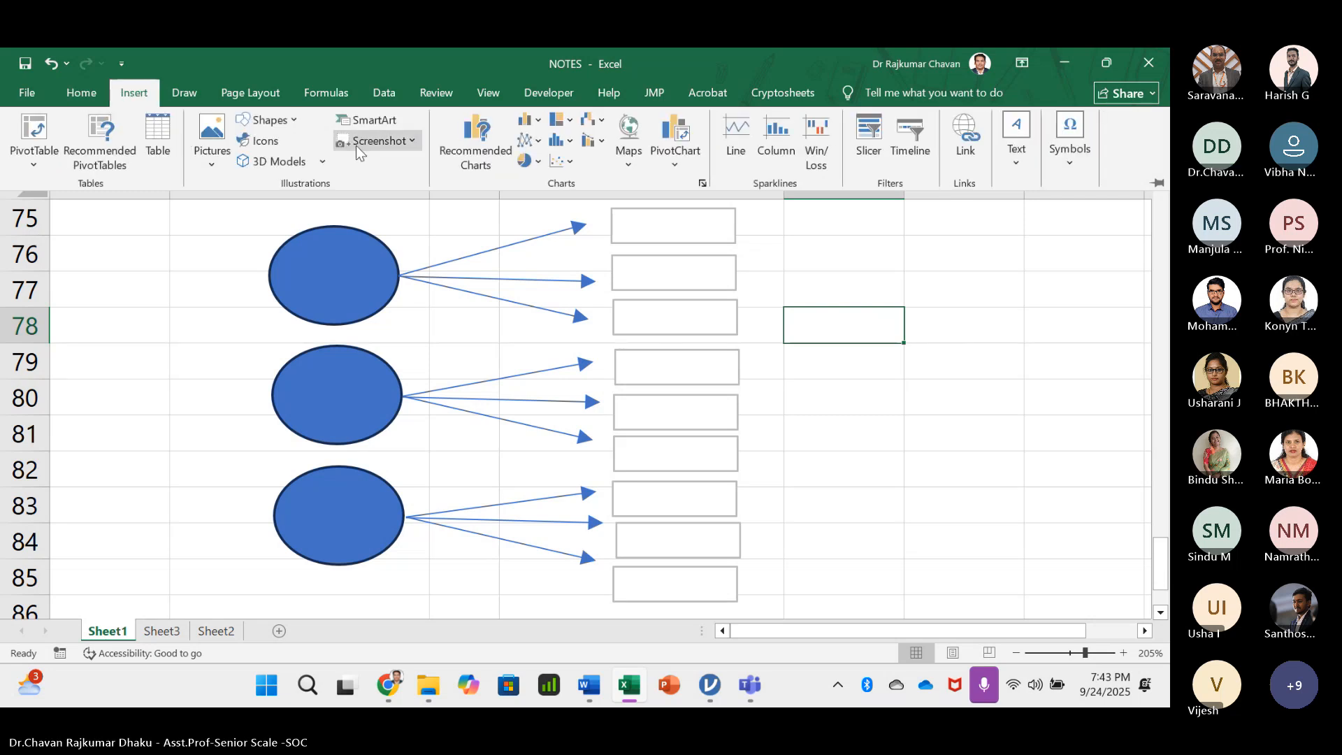
pyautogui.click(266, 119)
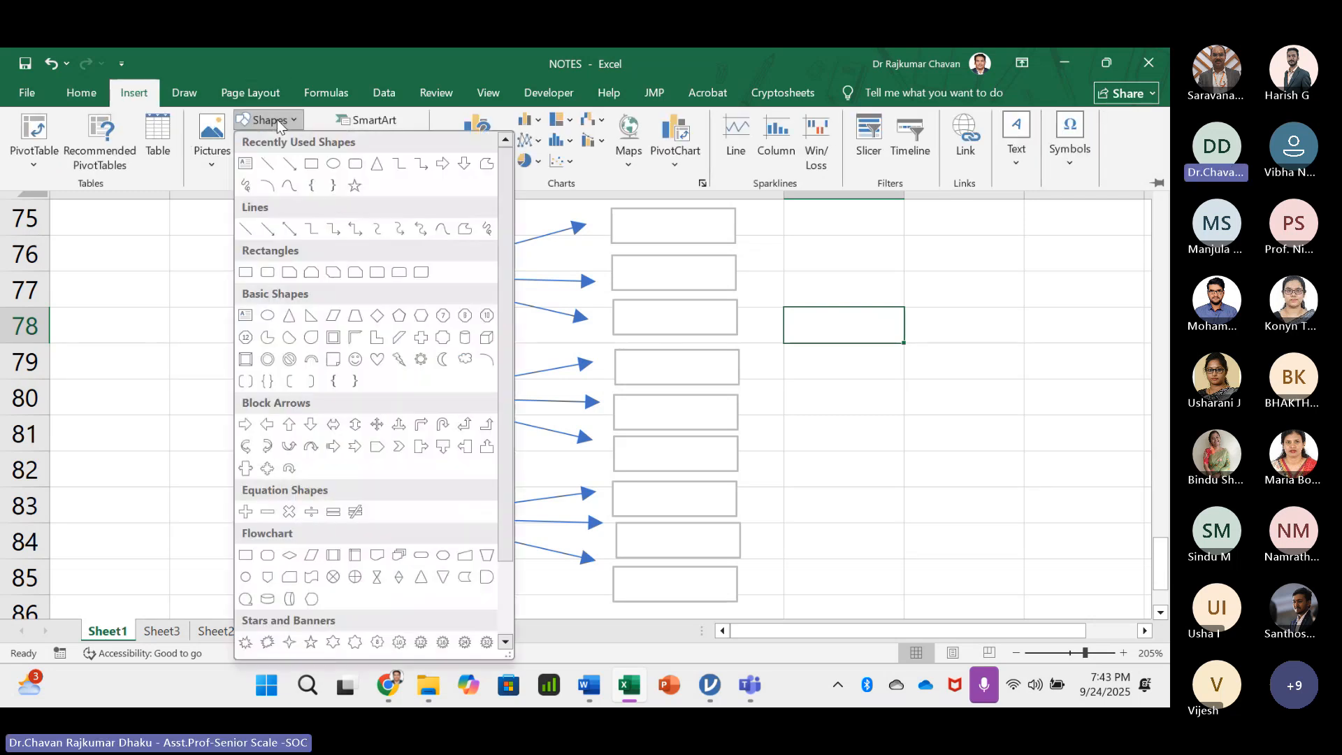
pyautogui.click(290, 169)
pyautogui.moveTo(810, 223); pyautogui.dragTo(750, 224)
pyautogui.click(772, 267)
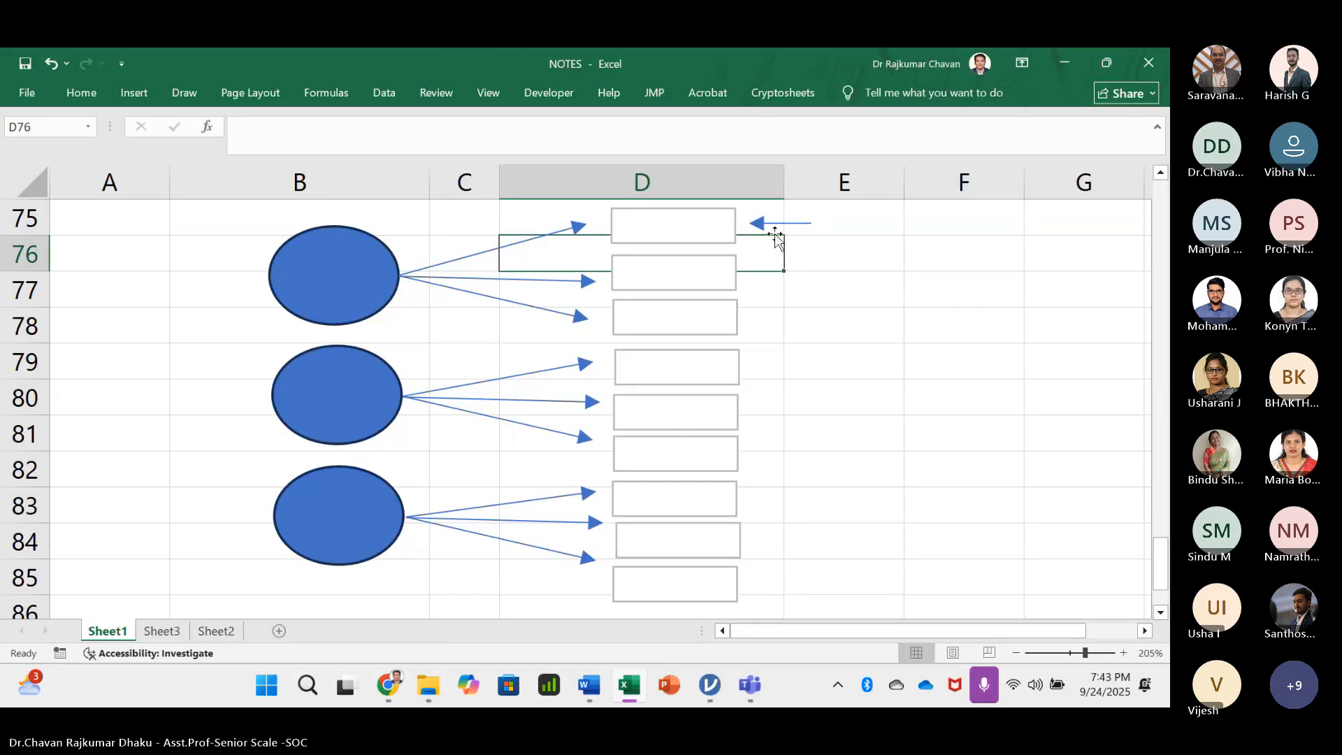
# - Copy the short arrow three times and line the copies up with the second, third and fourth text boxes
pyautogui.click(789, 243)
pyautogui.click(776, 223)
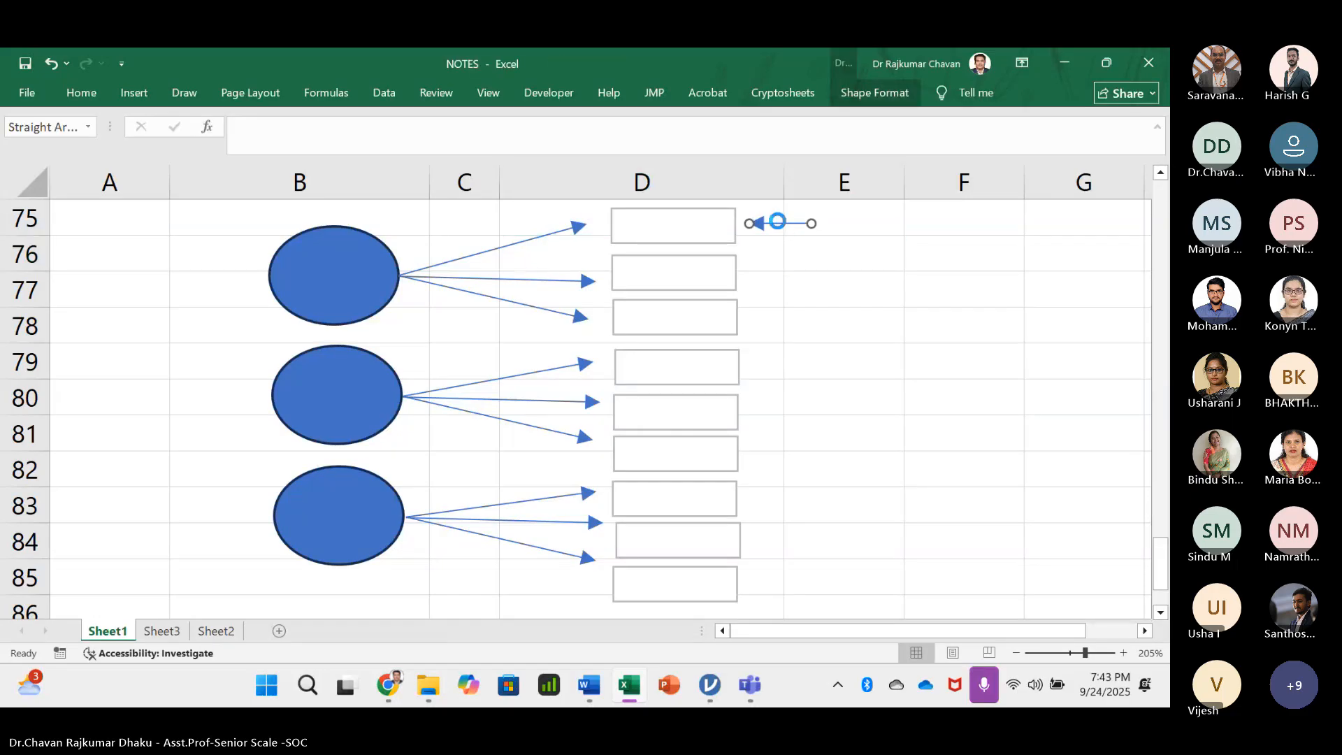
pyautogui.moveTo(778, 221); pyautogui.dragTo(784, 319)
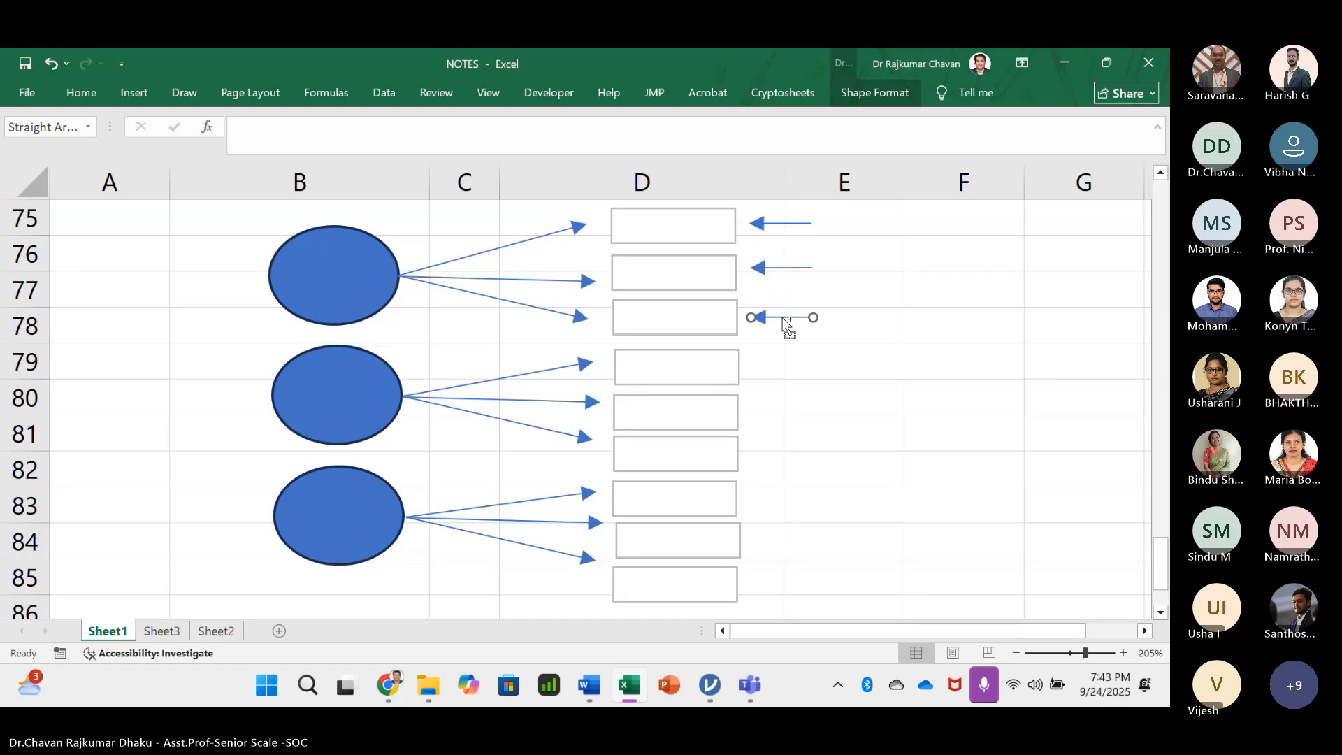
pyautogui.hotkey('ctrl', 'd')
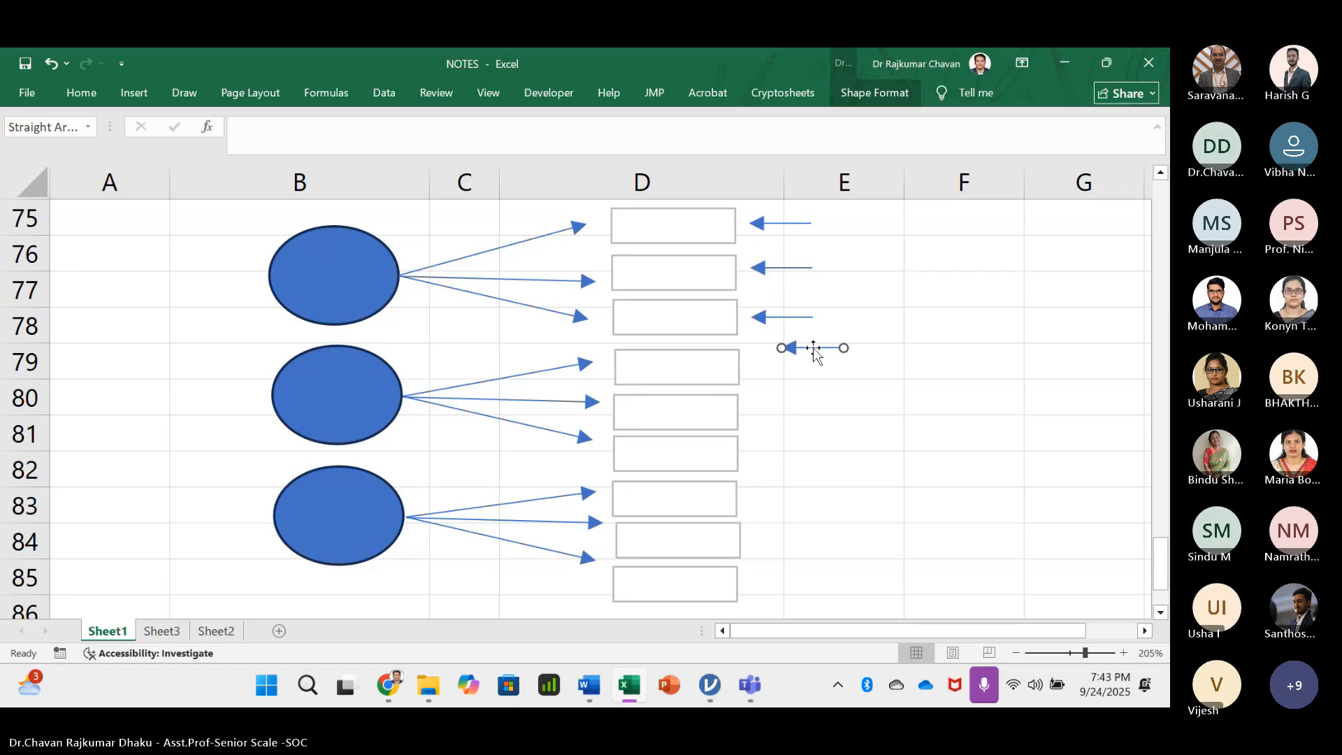
pyautogui.moveTo(812, 347); pyautogui.dragTo(779, 363)
# - Duplicate the short arrow five more times and align the copies with the remaining five text boxes
pyautogui.hotkey('ctrl', 'd')
pyautogui.hotkey('ctrl', 'd')
pyautogui.hotkey('ctrl', 'd')
pyautogui.hotkey('ctrl', 'd')
pyautogui.hotkey('ctrl', 'd')
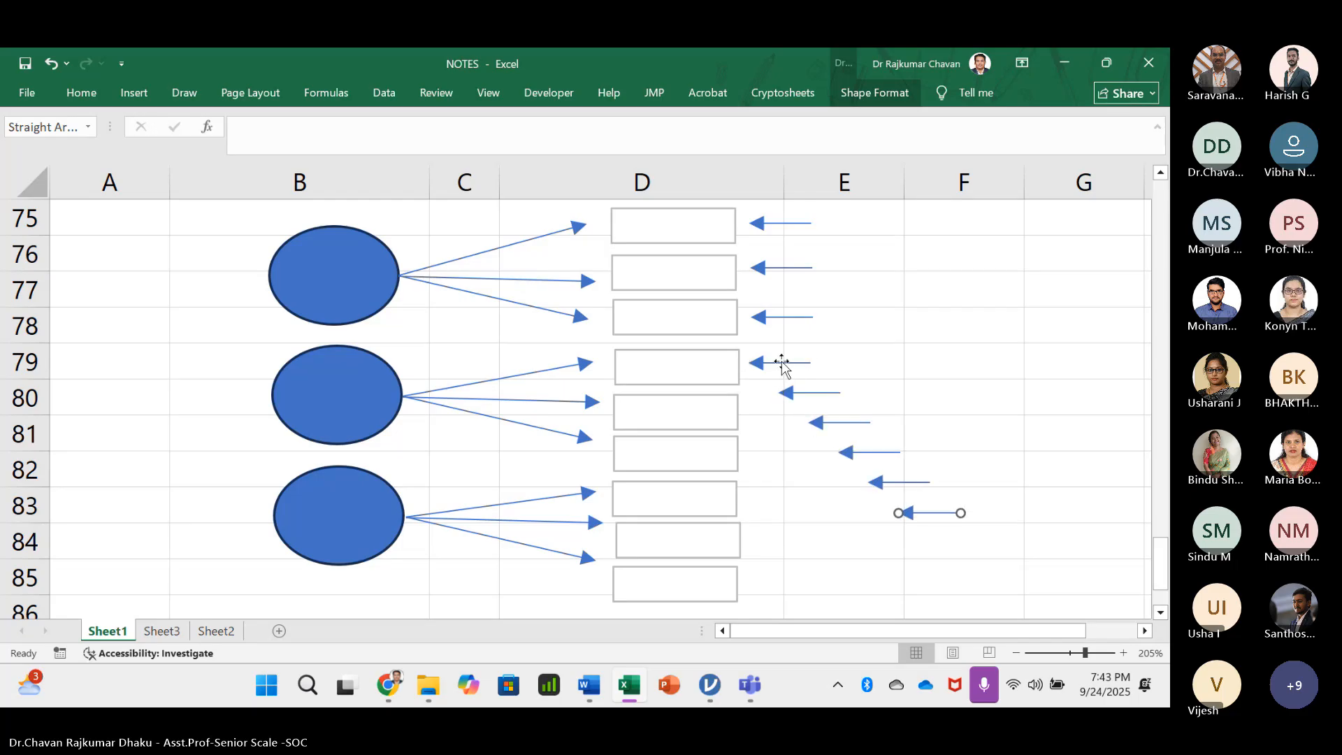
pyautogui.click(815, 393)
pyautogui.moveTo(815, 392); pyautogui.dragTo(766, 452)
pyautogui.moveTo(864, 453); pyautogui.dragTo(778, 497)
pyautogui.moveTo(884, 482); pyautogui.dragTo(783, 535)
pyautogui.moveTo(915, 513); pyautogui.dragTo(785, 584)
pyautogui.click(928, 320)
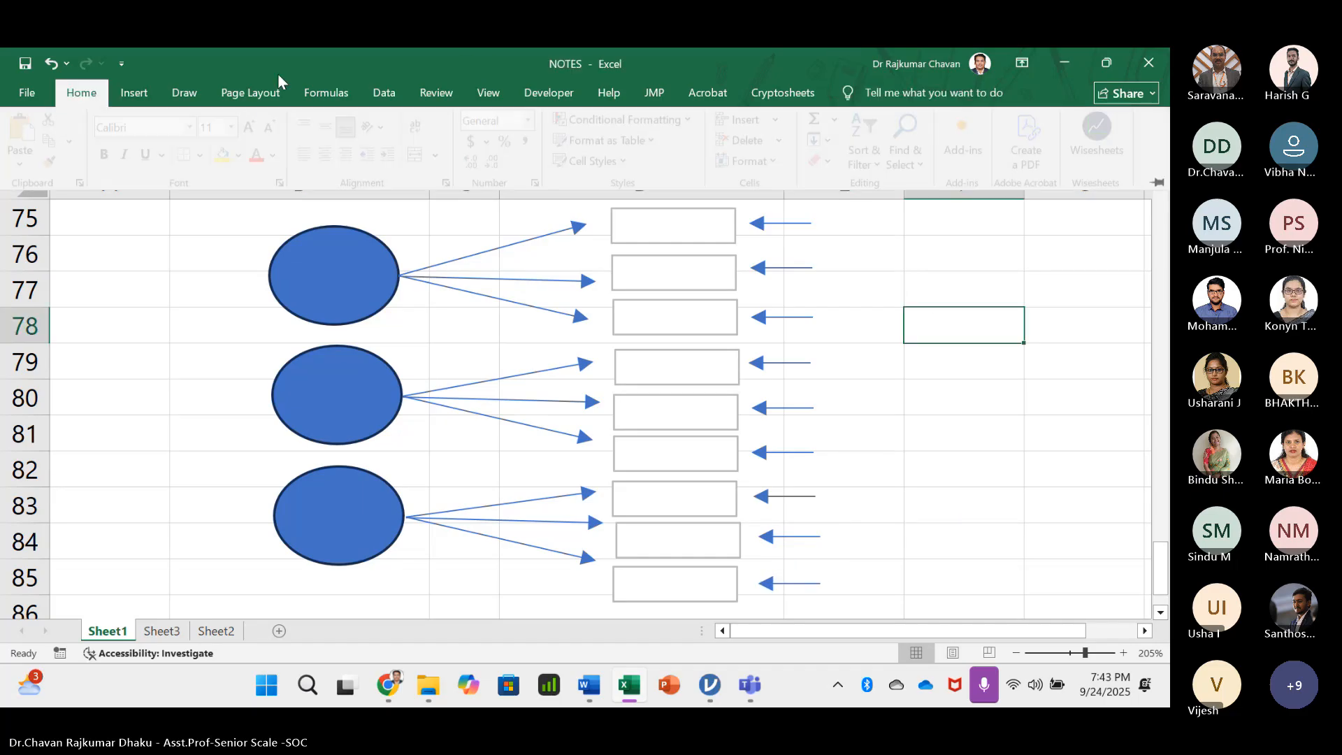
# - Draw a small oval at the tail of the topmost short arrow in column E
pyautogui.click(81, 92)
pyautogui.click(133, 92)
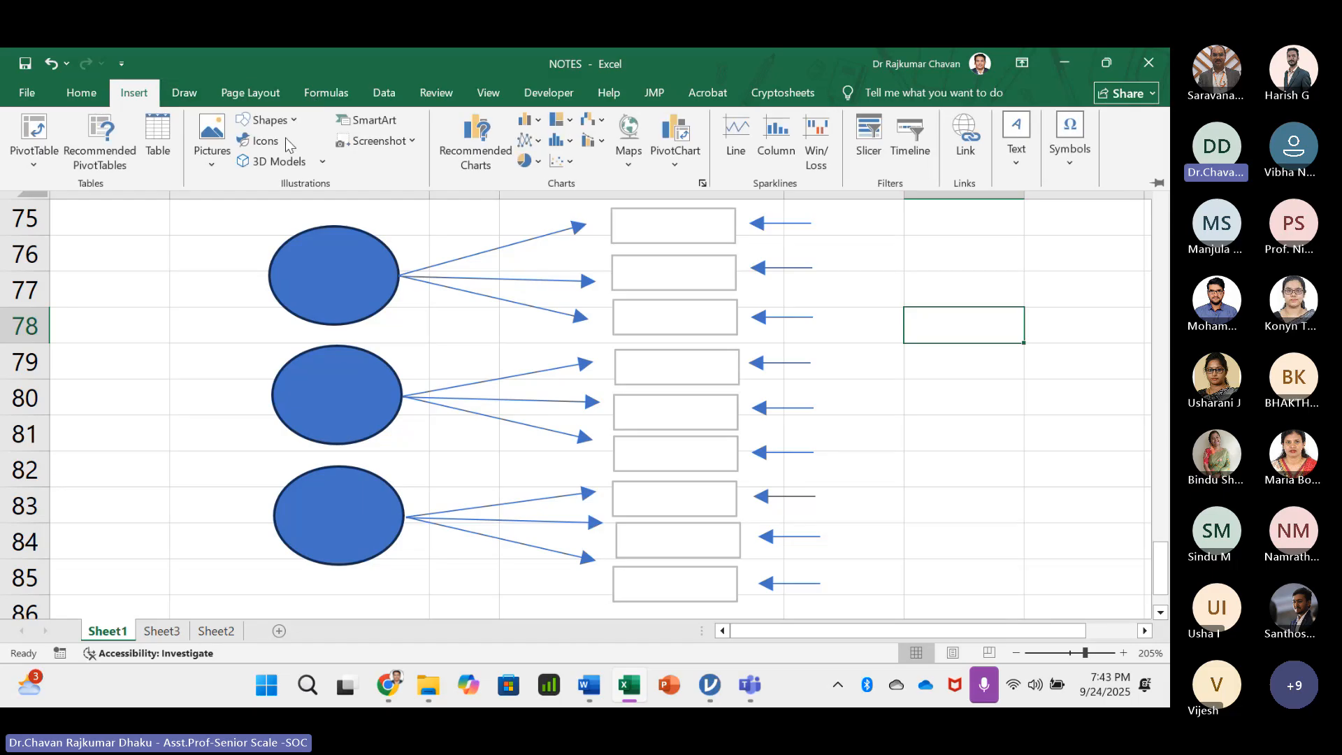
pyautogui.click(283, 121)
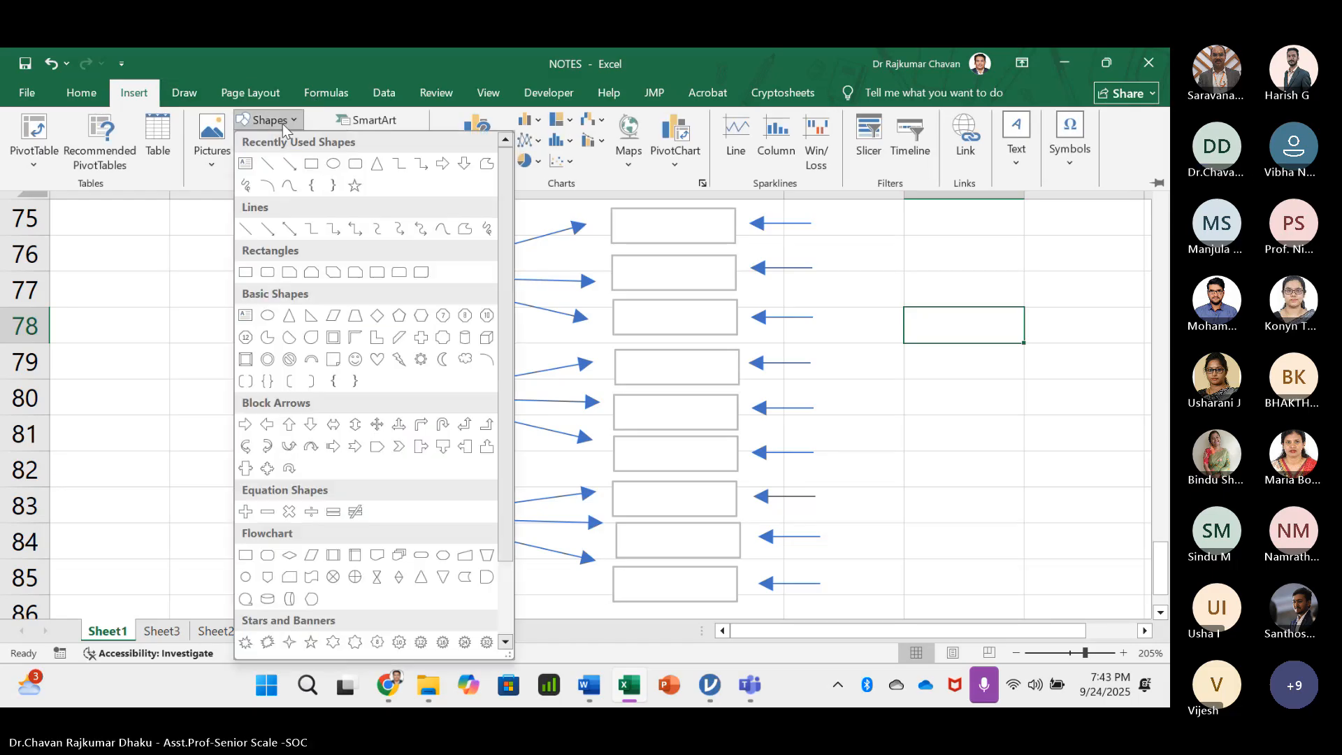
pyautogui.click(333, 163)
pyautogui.moveTo(837, 212)
pyautogui.mouseDown()
pyautogui.moveTo(882, 253)
pyautogui.moveTo(846, 222)
pyautogui.moveTo(861, 242)
pyautogui.mouseUp()
# - Duplicate the small oval six times and place five of the copies at the tails of the second to sixth short arrows
pyautogui.hotkey('ctrl', 'd')
pyautogui.hotkey('ctrl', 'd')
pyautogui.hotkey('ctrl', 'd')
pyautogui.hotkey('ctrl', 'd')
pyautogui.hotkey('ctrl', 'd')
pyautogui.hotkey('ctrl', 'd')
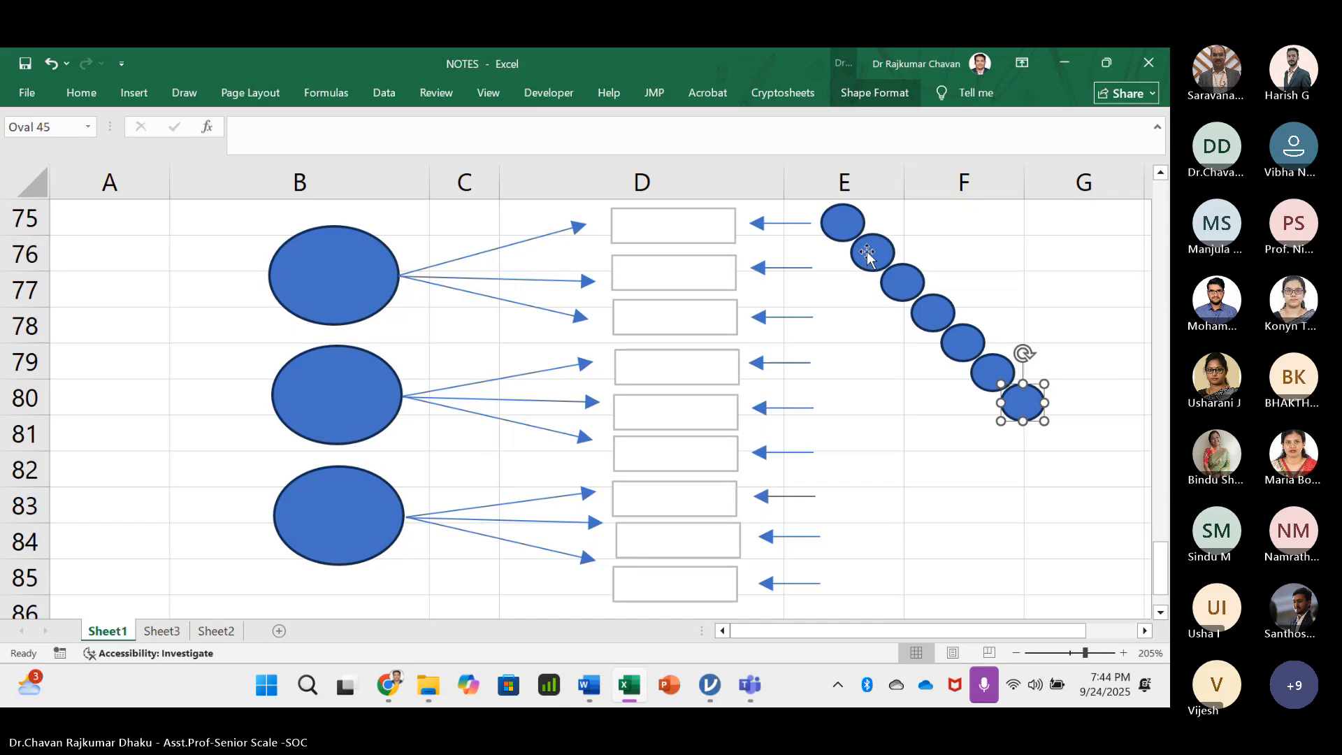
pyautogui.moveTo(877, 260); pyautogui.dragTo(843, 318)
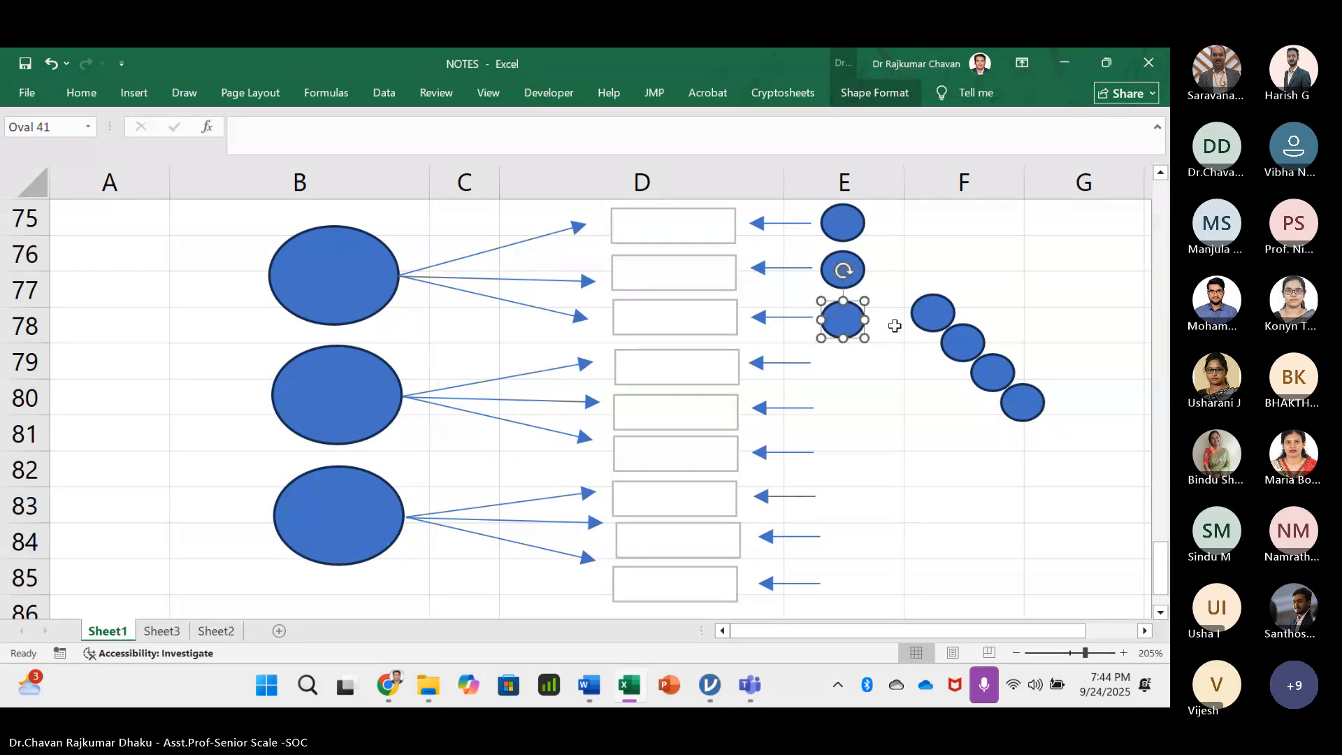
pyautogui.moveTo(932, 312); pyautogui.dragTo(836, 364)
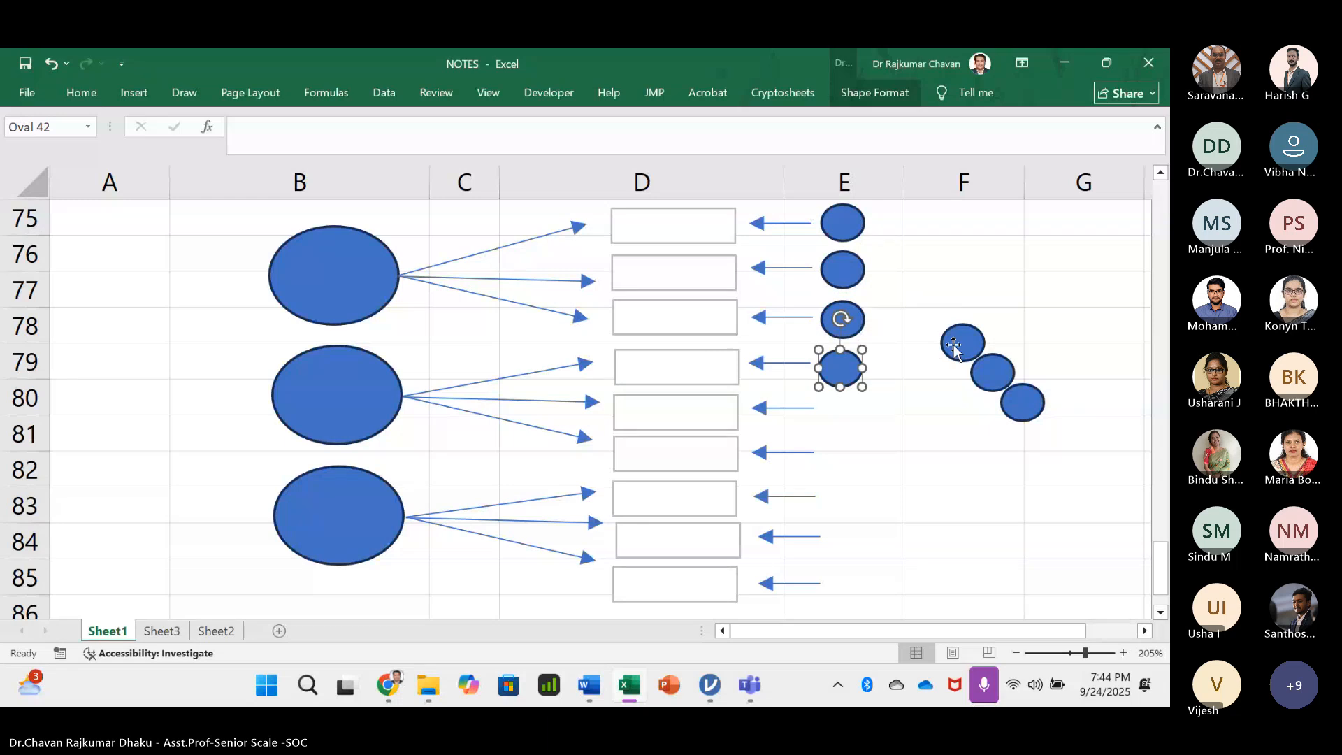
pyautogui.moveTo(954, 344); pyautogui.dragTo(833, 416)
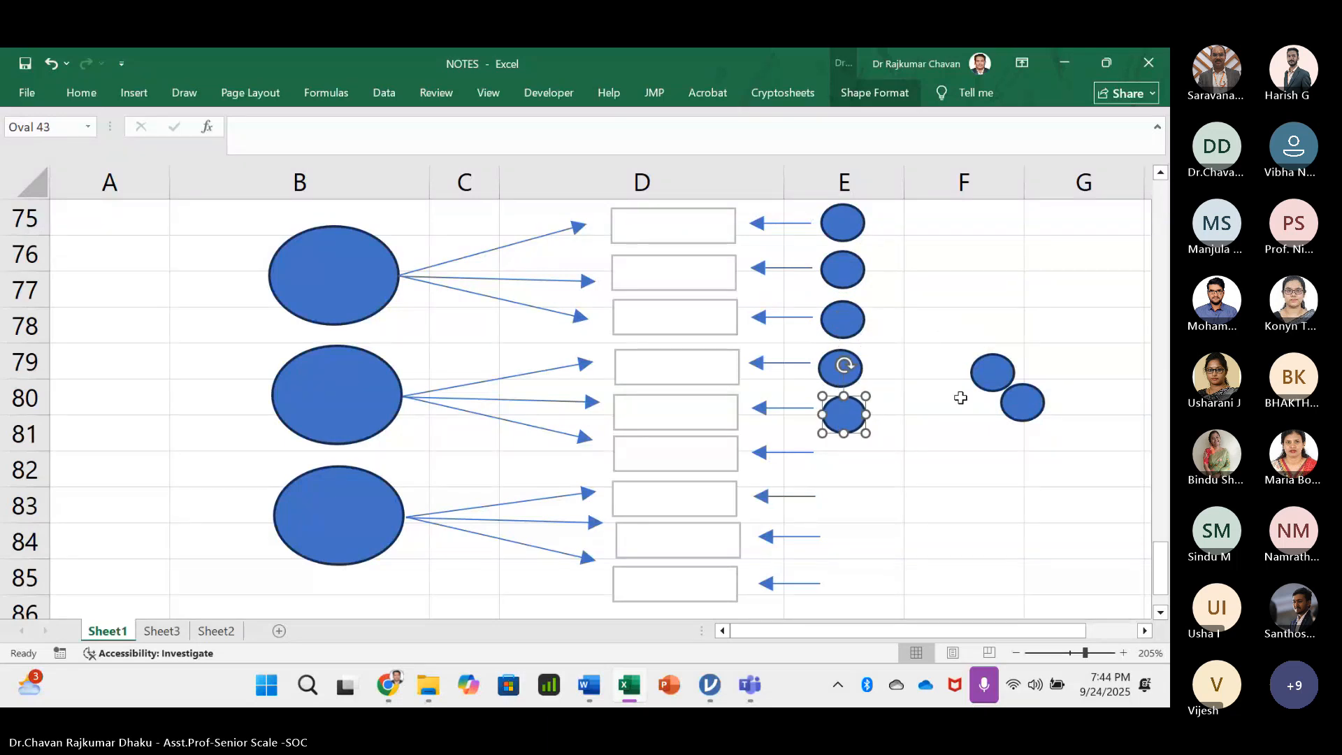
pyautogui.moveTo(991, 372); pyautogui.dragTo(832, 465)
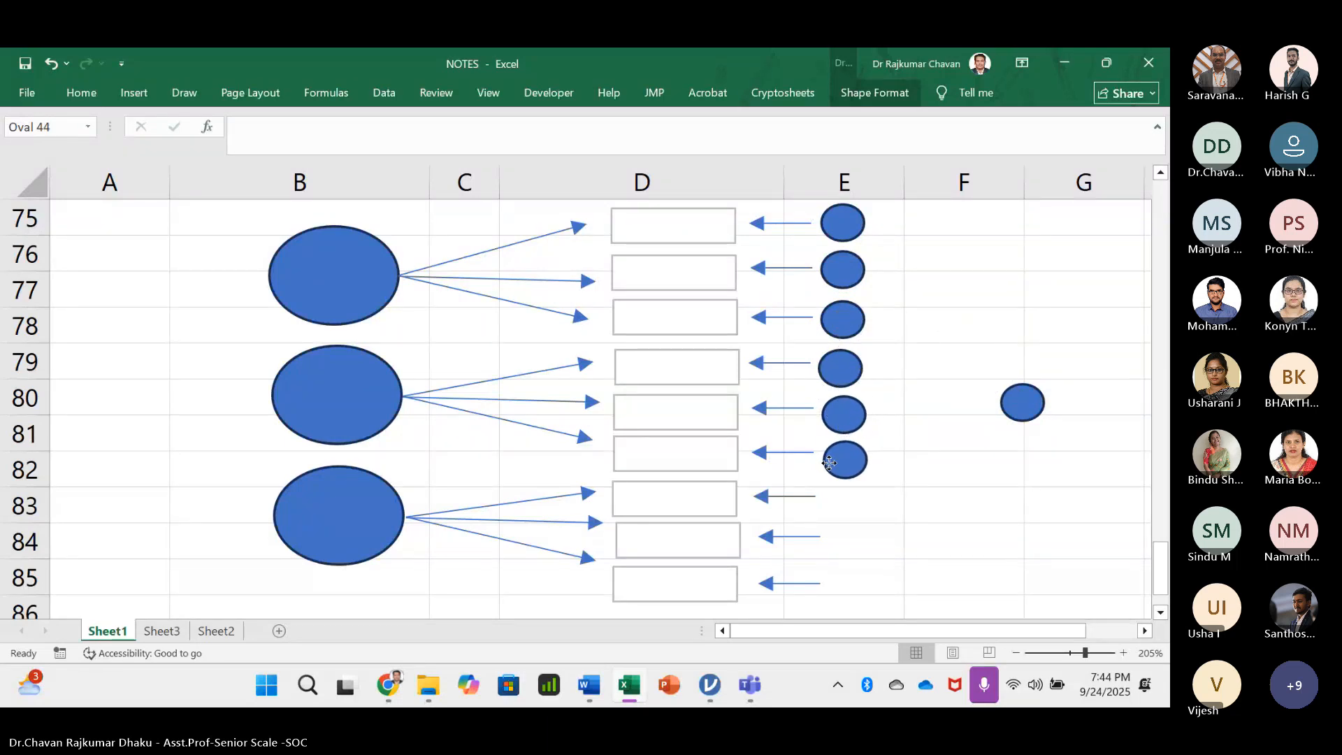
# - Duplicate the small oval three more times and place the copies at the tails of the last three short arrows
pyautogui.hotkey('ctrl', 'd')
pyautogui.hotkey('ctrl', 'd')
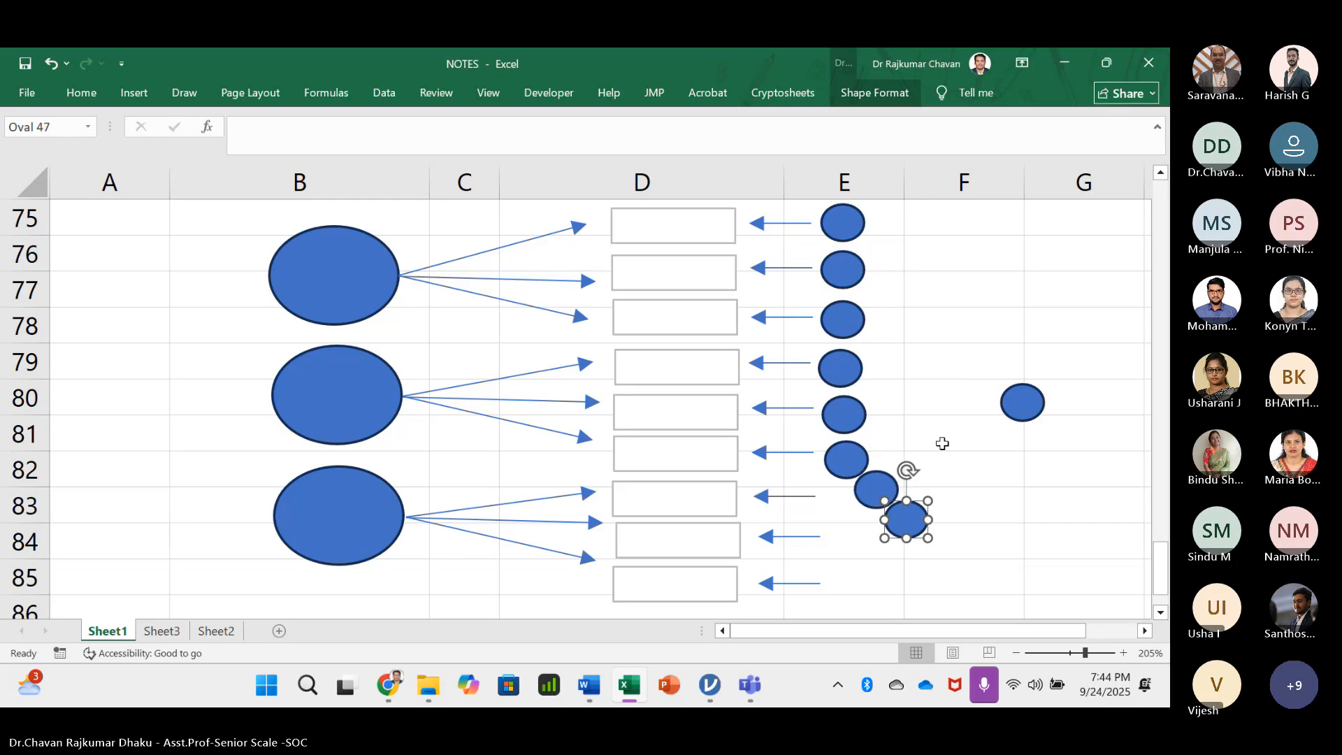
pyautogui.hotkey('ctrl', 'd')
pyautogui.moveTo(872, 494); pyautogui.dragTo(833, 557)
pyautogui.click(895, 527)
pyautogui.moveTo(955, 559); pyautogui.dragTo(842, 597)
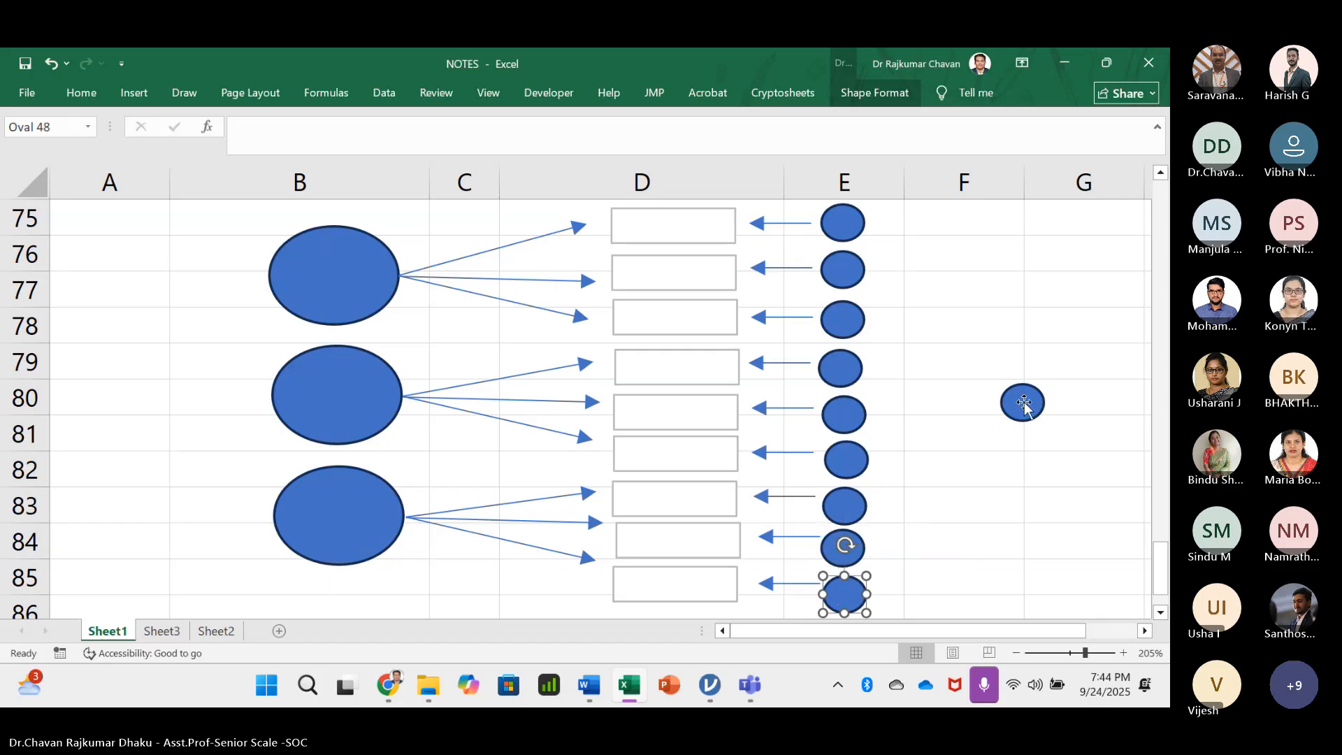
# - Delete the spare small oval beside the diagram and nudge the lowest small oval up toward its arrow
pyautogui.click(1024, 403)
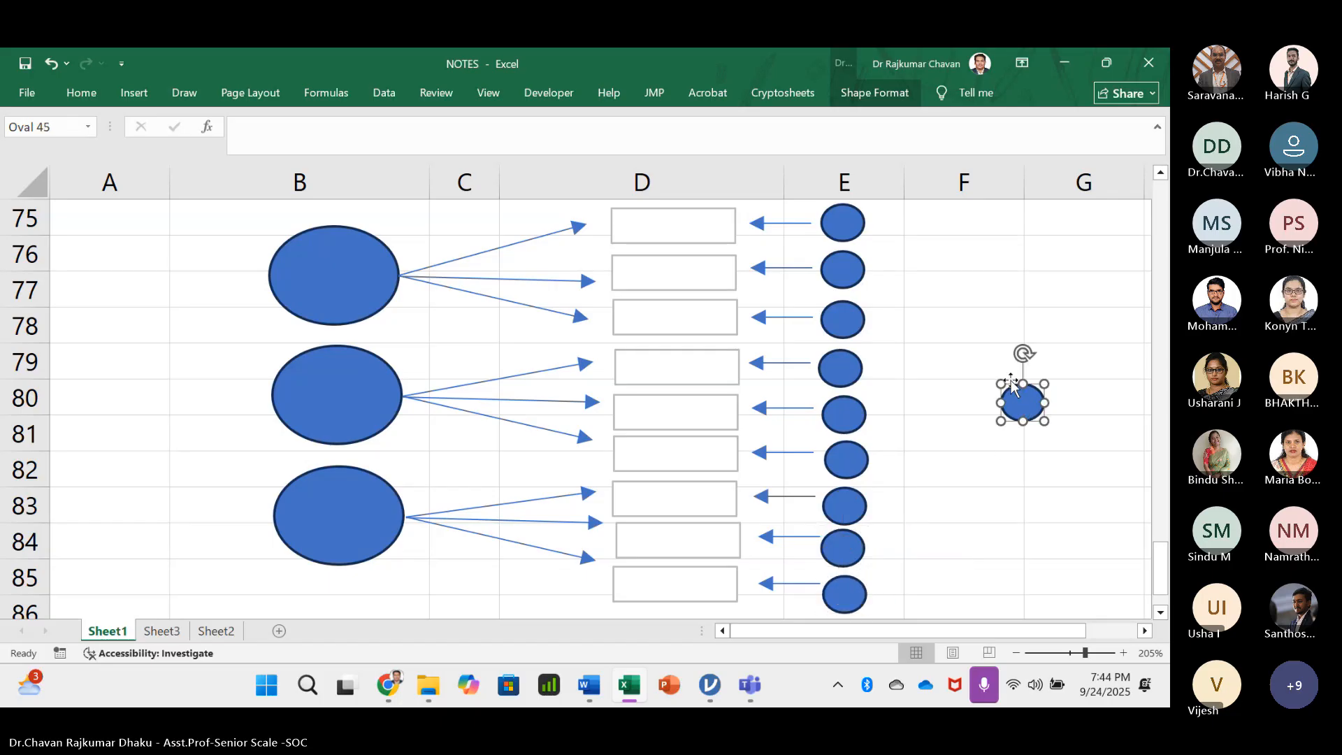
pyautogui.press('Delete')
pyautogui.click(957, 378)
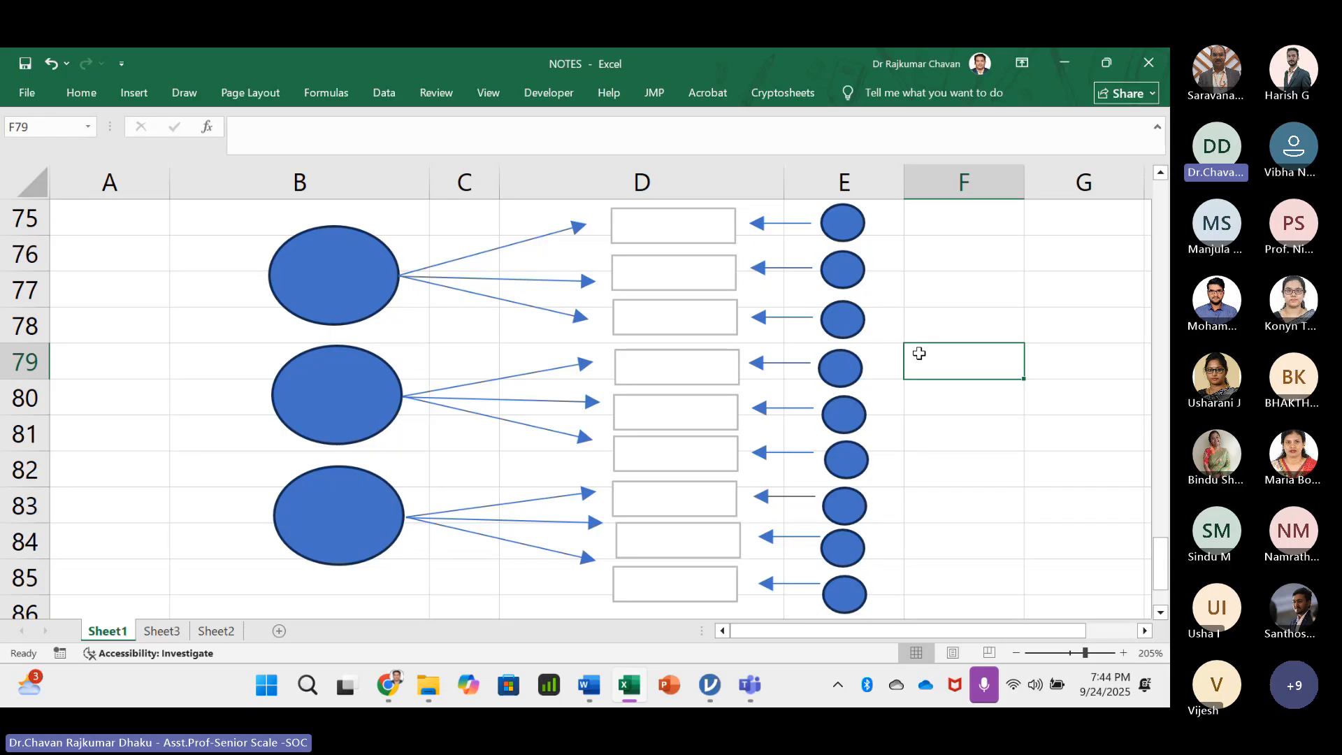
pyautogui.click(843, 583)
pyautogui.moveTo(842, 582); pyautogui.dragTo(842, 580)
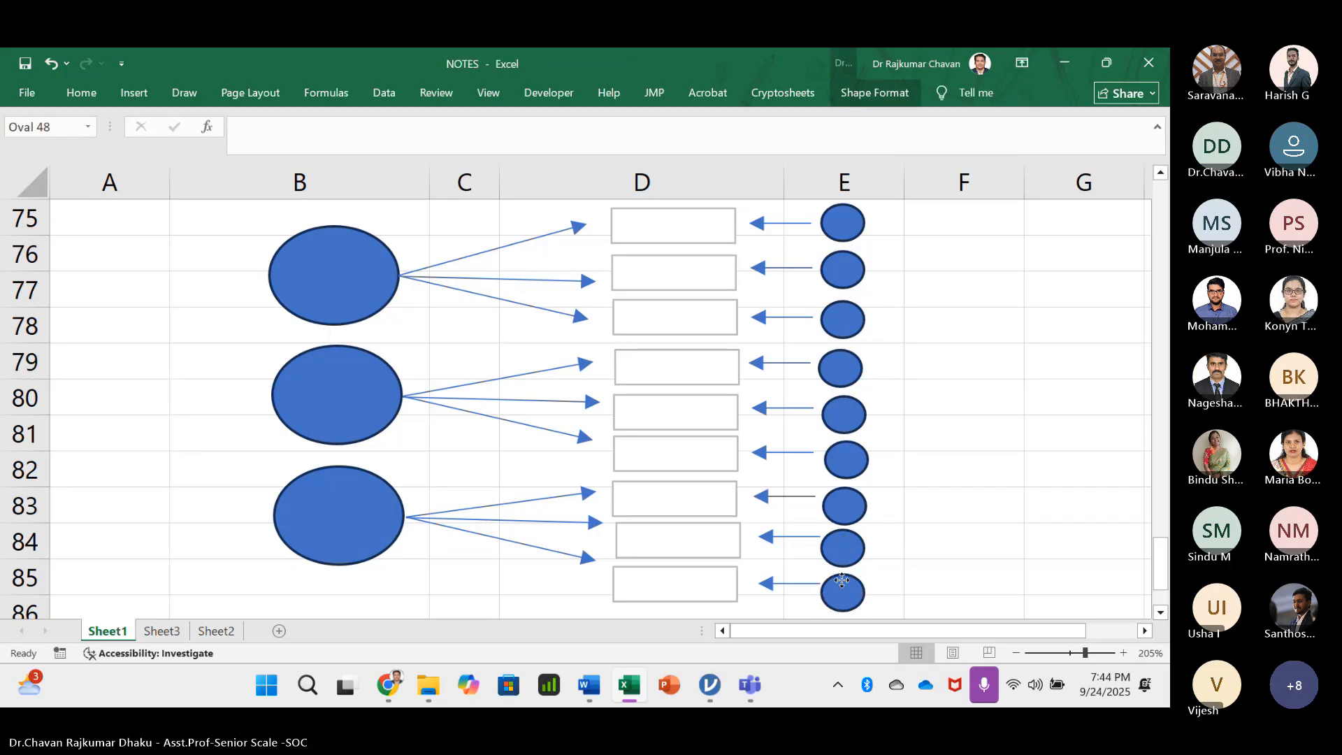
pyautogui.click(986, 535)
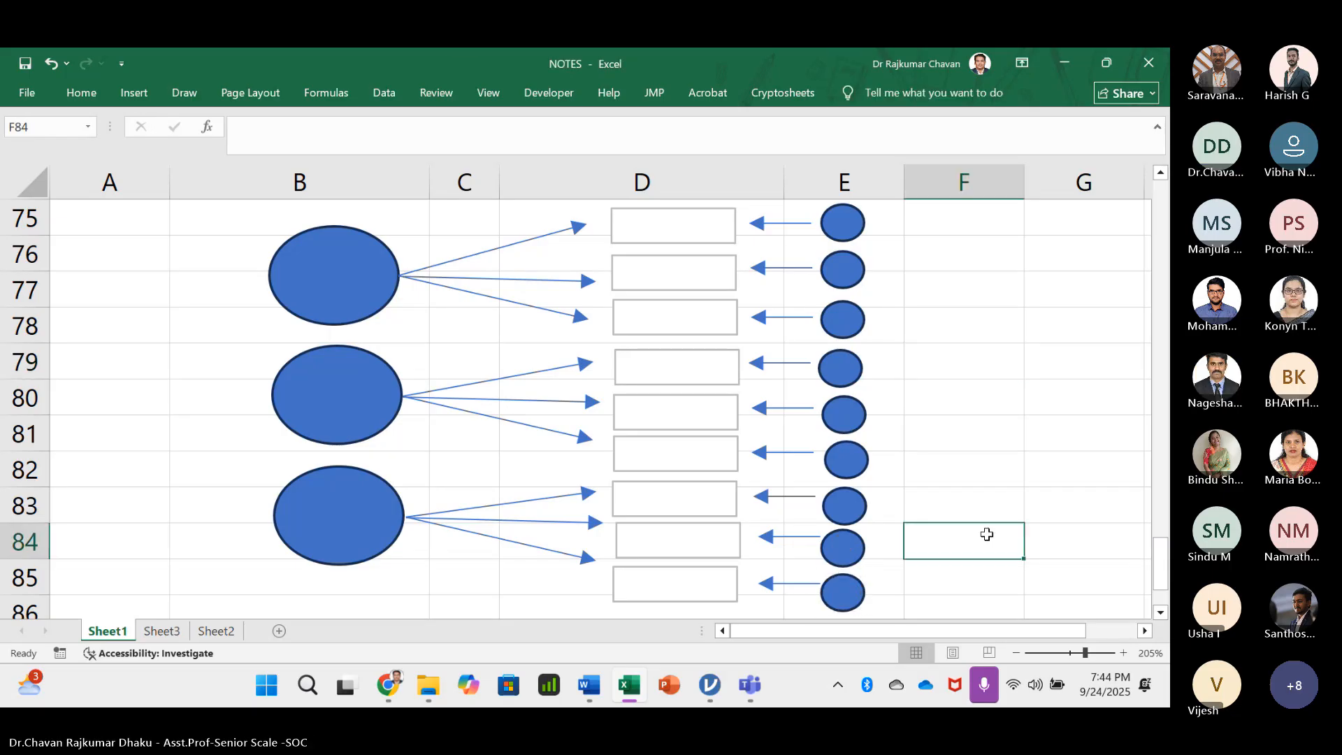
# - Label the top large oval "Brand Aswarness"
pyautogui.click(359, 269)
pyautogui.click(1161, 172)
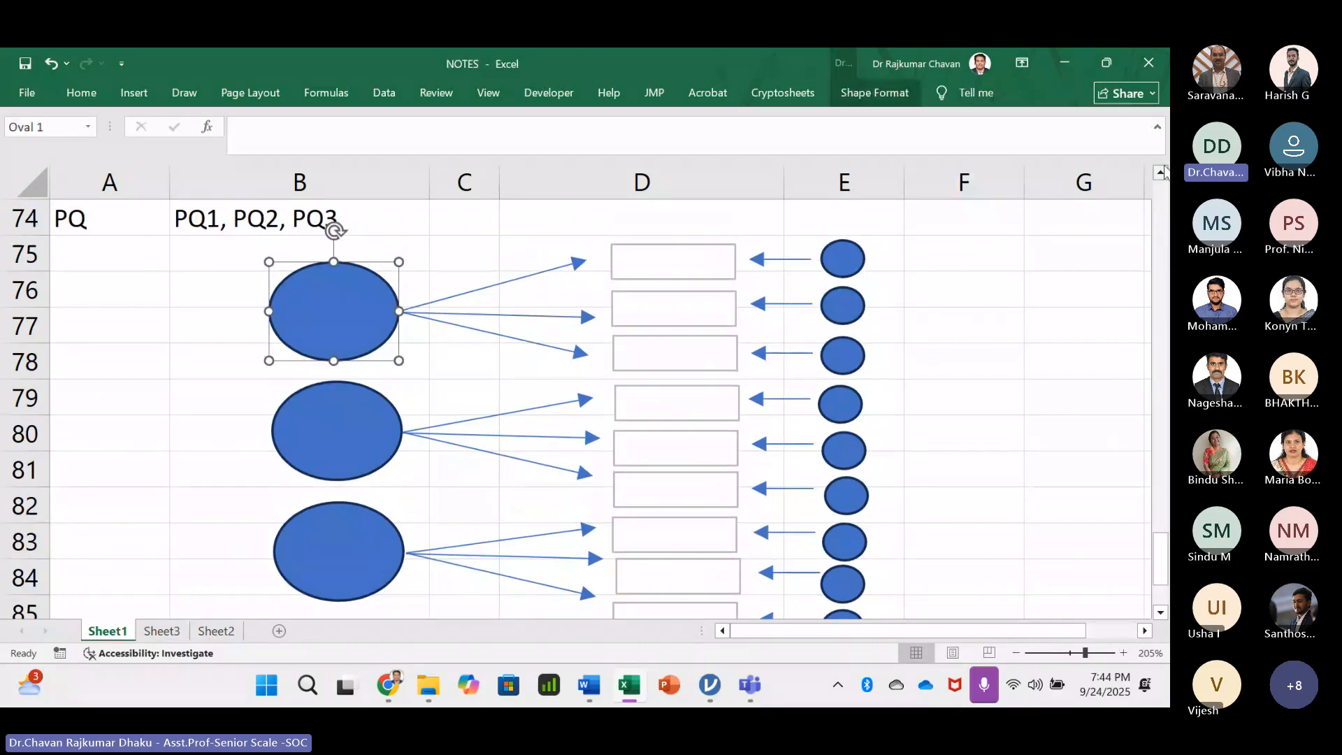
pyautogui.click(1160, 612)
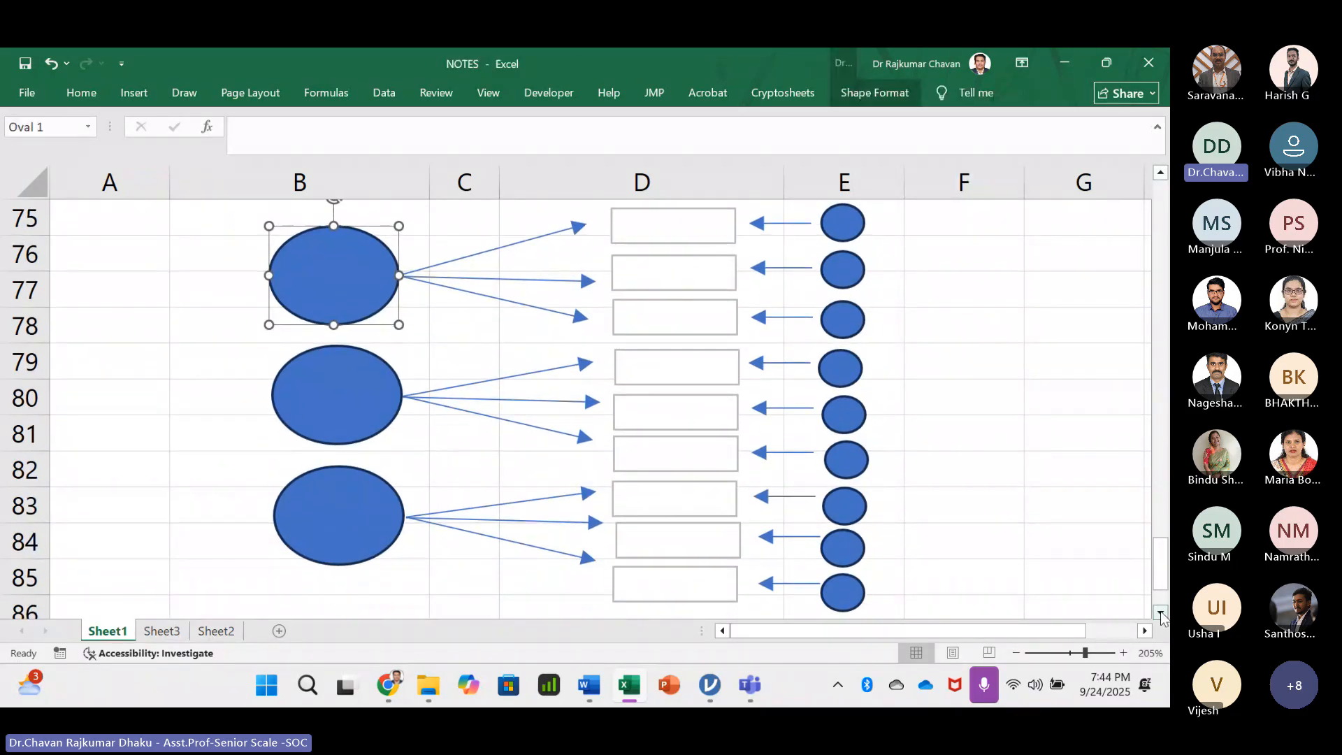
pyautogui.click(187, 378)
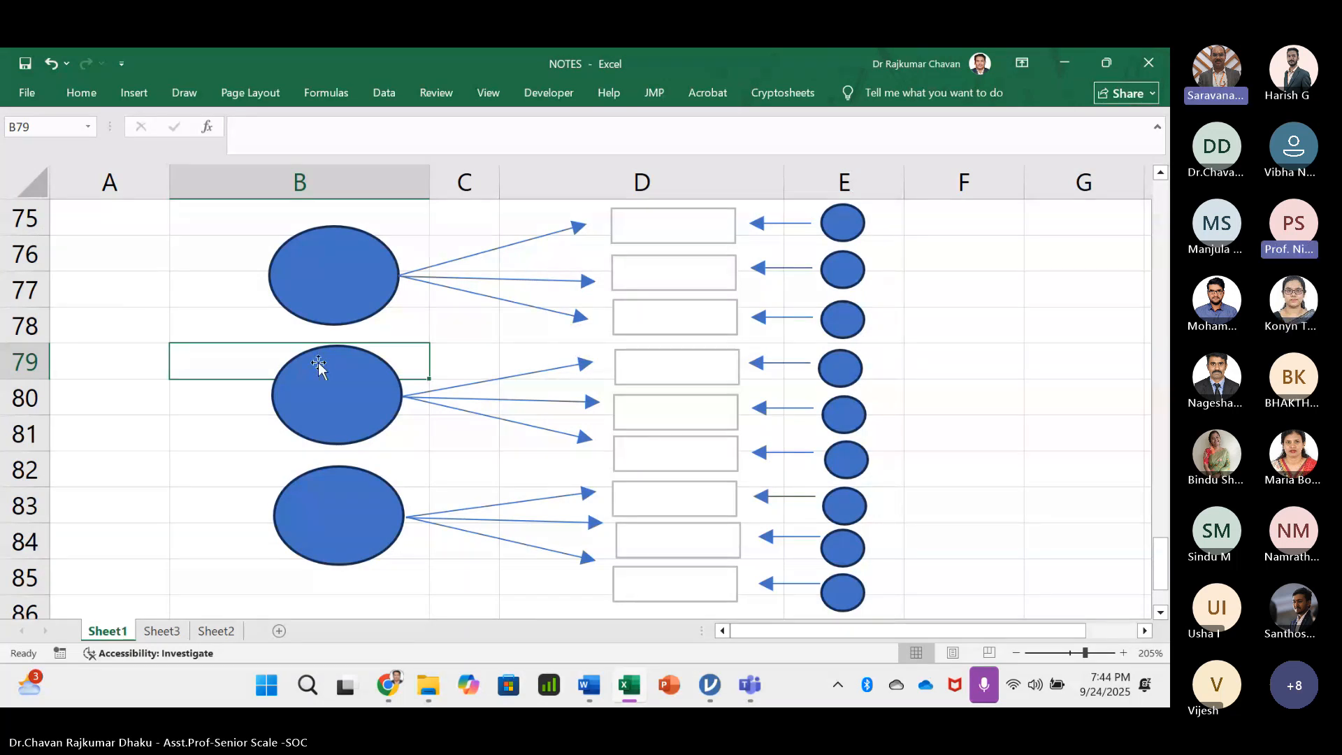
pyautogui.click(334, 283)
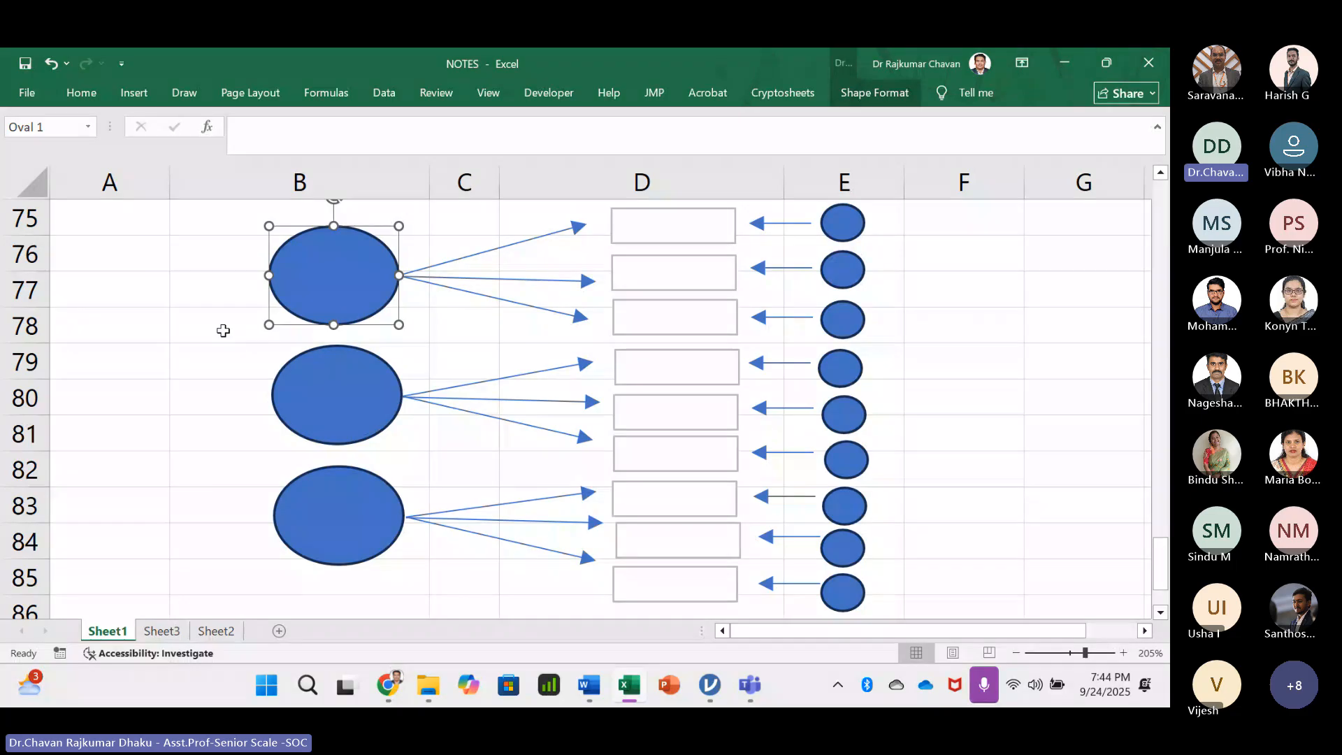
pyautogui.write('bR')
pyautogui.press('BackSpace')
pyautogui.press('BackSpace')
pyautogui.write('Brand')
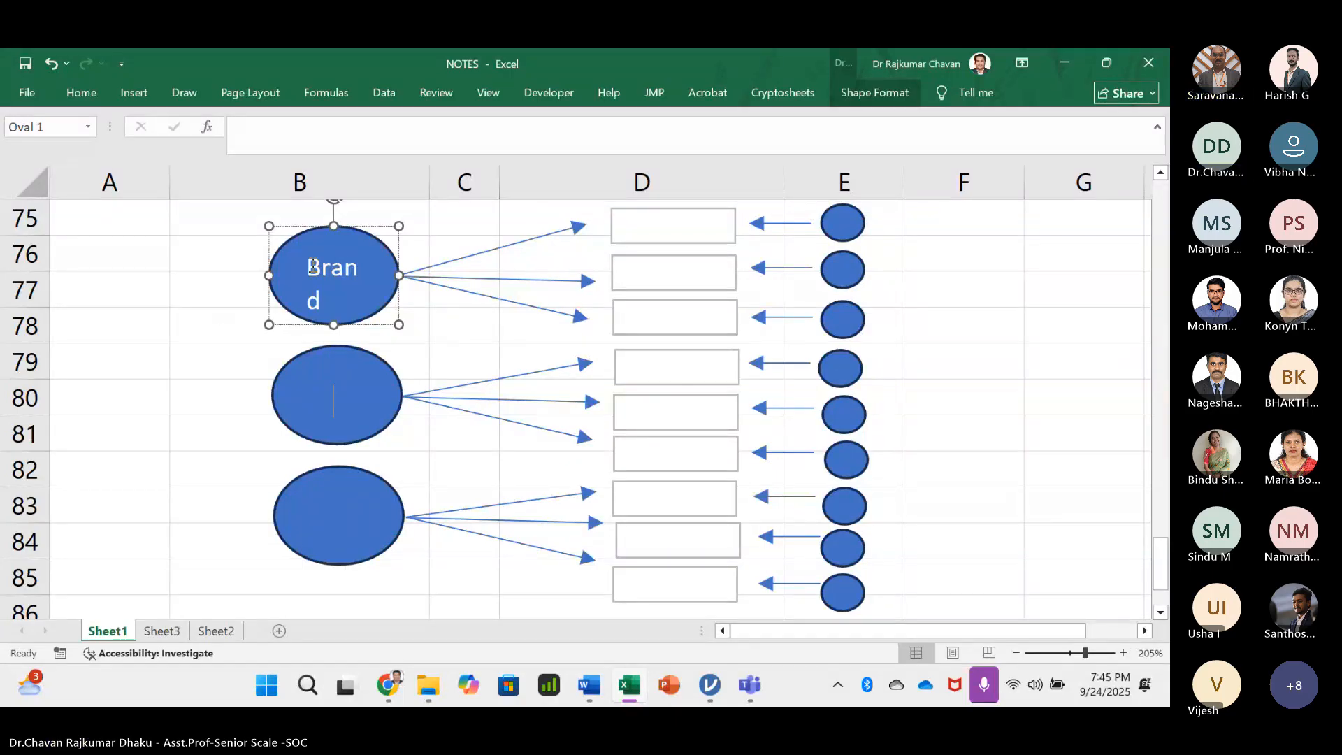
# - Reduce the top oval's label to font size 7 and change its second word to "Aswareness"
pyautogui.moveTo(308, 265); pyautogui.dragTo(383, 387)
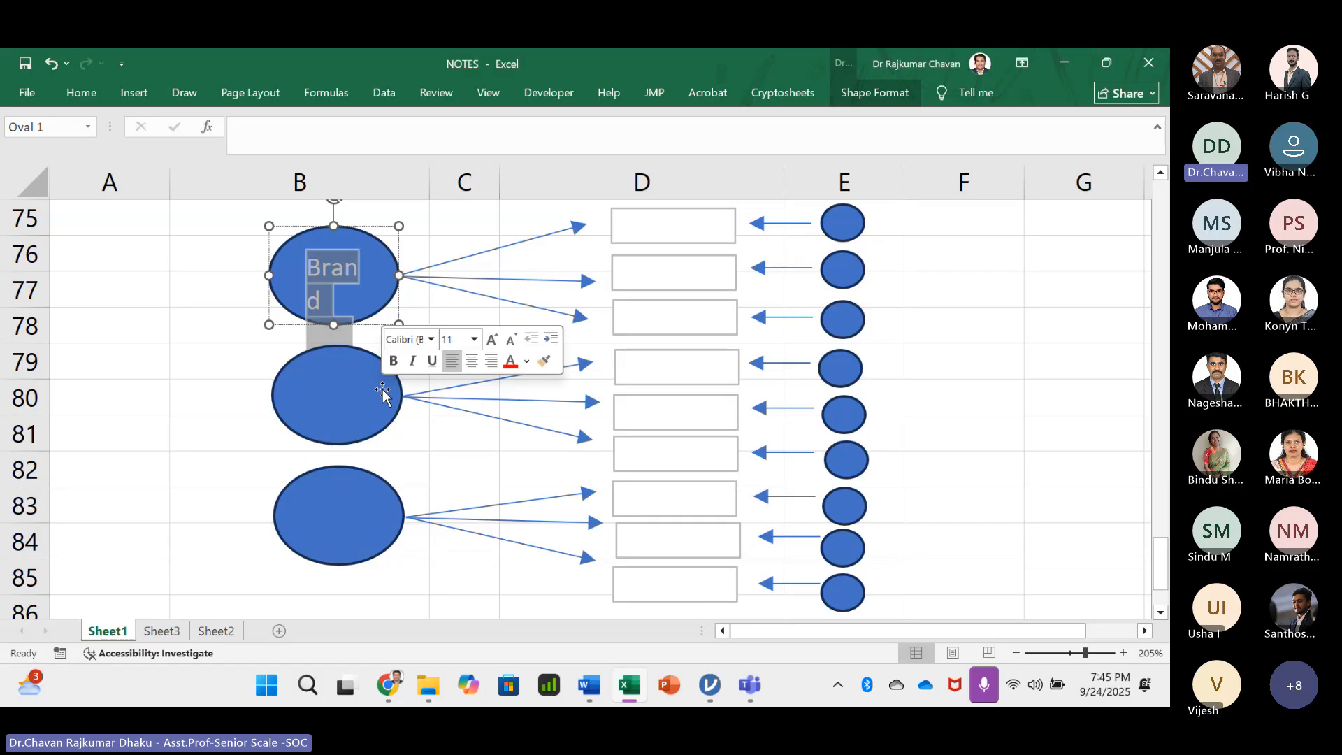
pyautogui.hotkey('ctrl', 'shift', ',')
pyautogui.hotkey('ctrl', 'shift', ',')
pyautogui.hotkey('ctrl', 'shift', ',')
pyautogui.hotkey('ctrl', 'shift', ',')
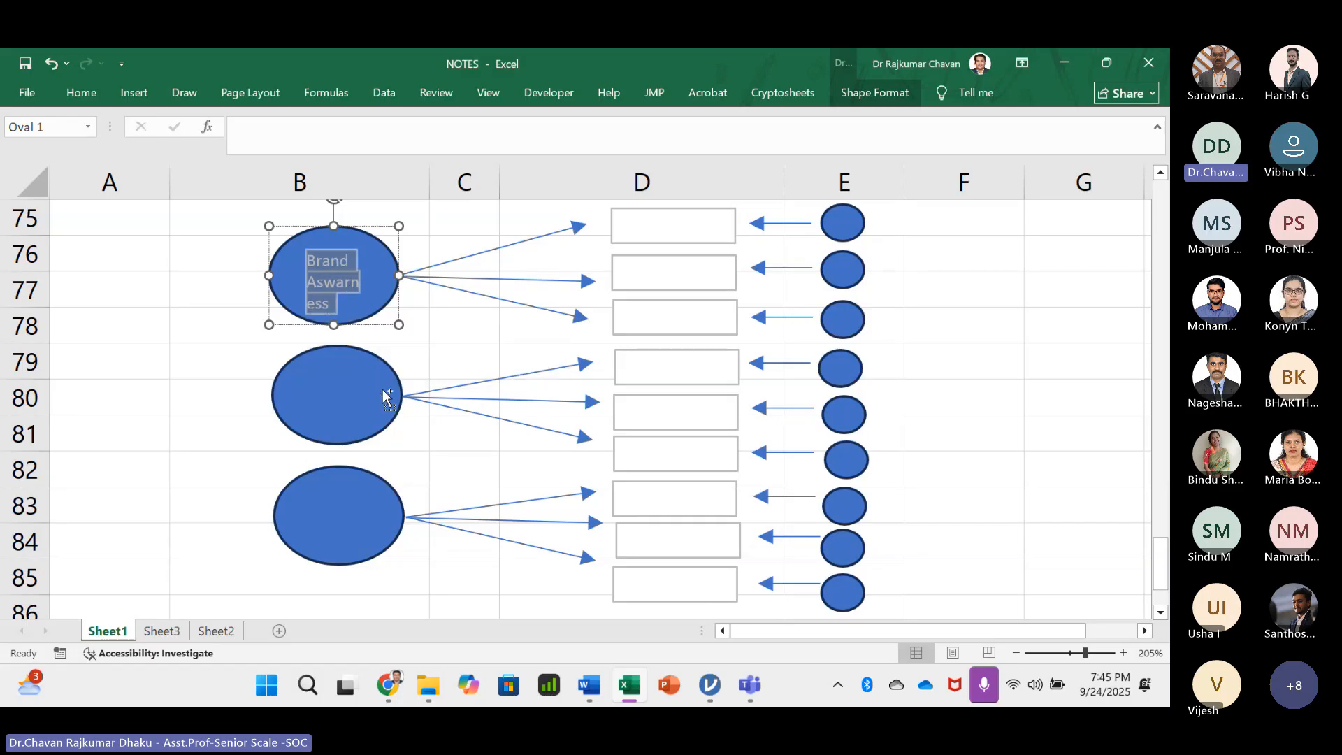
pyautogui.click(356, 285)
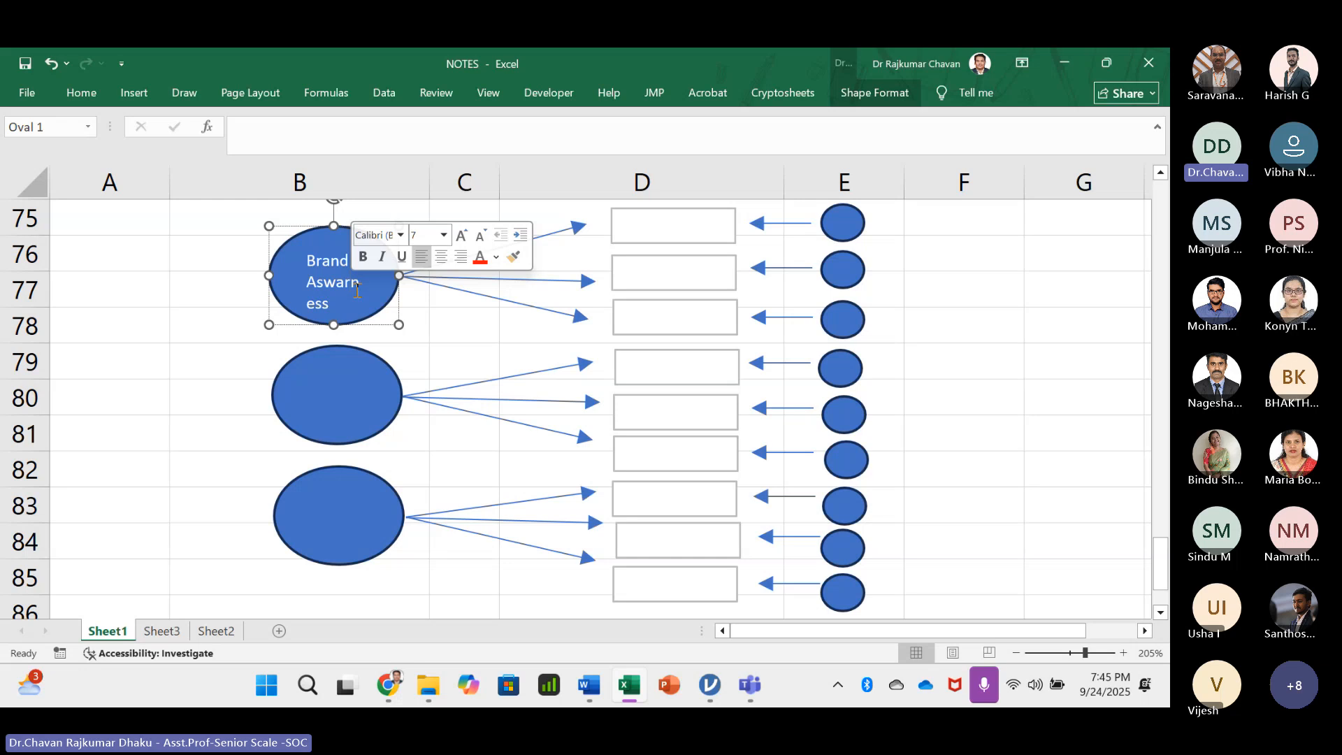
pyautogui.write('e')
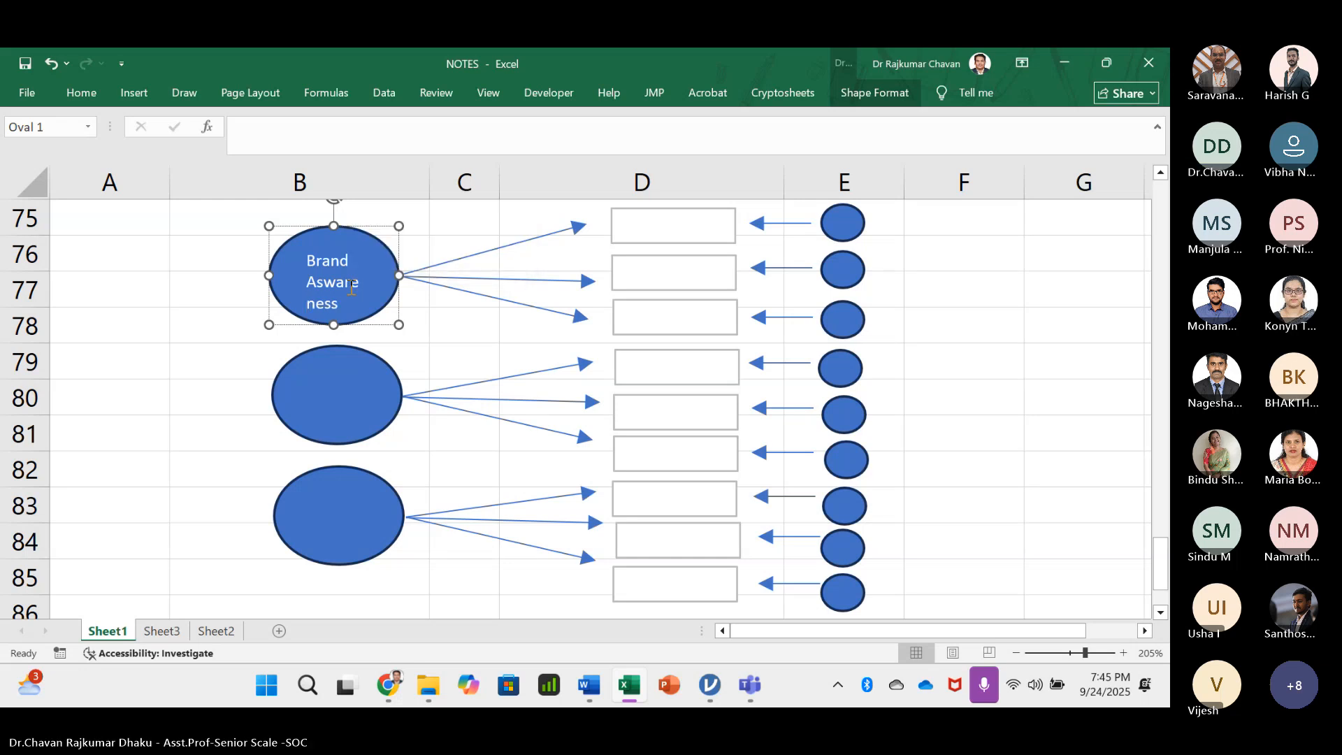
pyautogui.press('Delete')
pyautogui.press('Delete')
pyautogui.press('Delete')
pyautogui.press('Delete')
pyautogui.hotkey('ctrl', 'z')
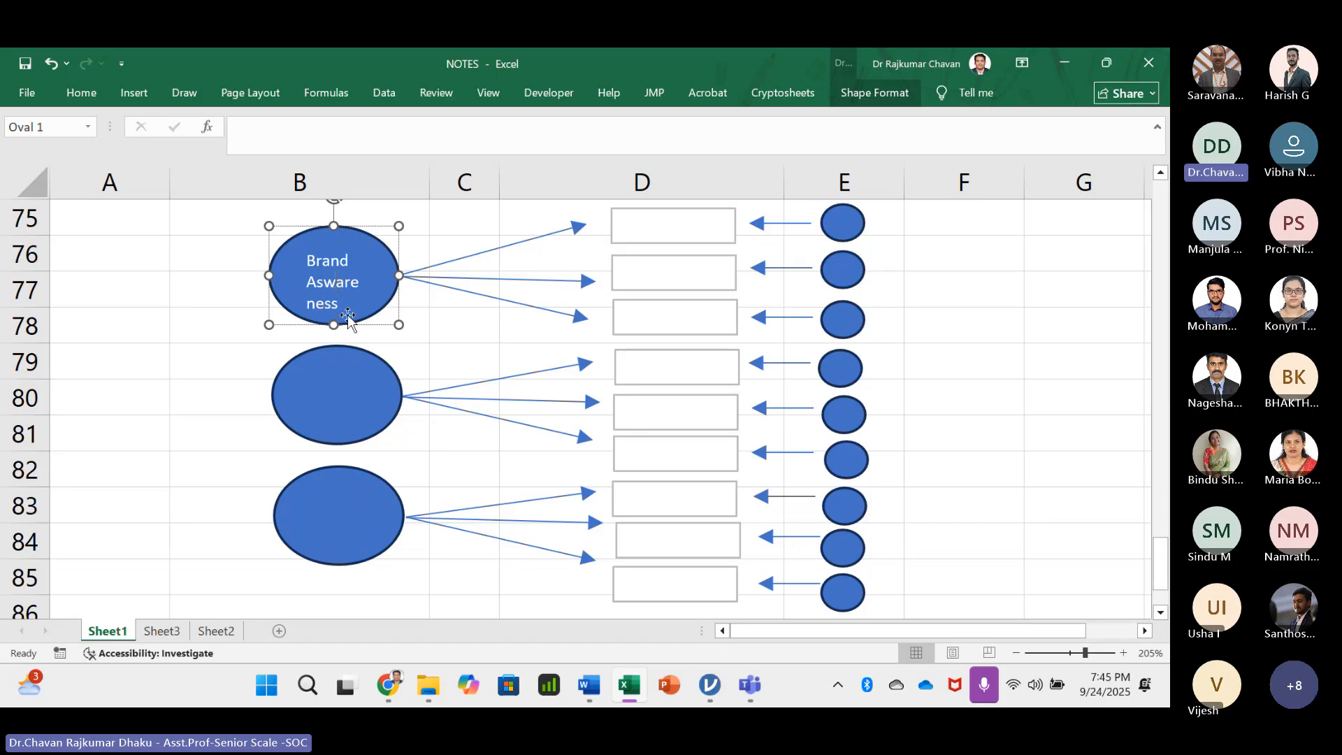
# - Copy the top oval's label text, paste it onto the middle oval and move it toward the oval's centre
pyautogui.moveTo(340, 304); pyautogui.dragTo(302, 253)
pyautogui.hotkey('ctrl', 'c')
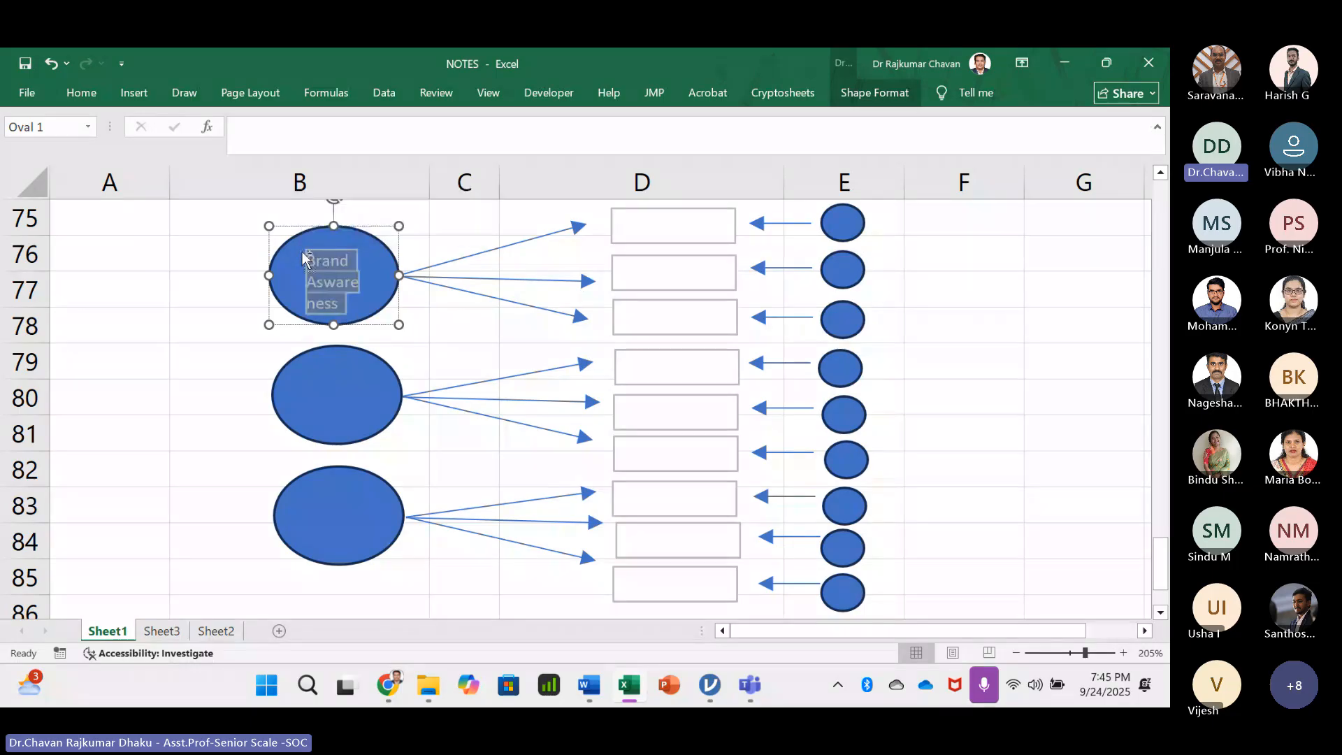
pyautogui.click(333, 376)
pyautogui.hotkey('ctrl', 'v')
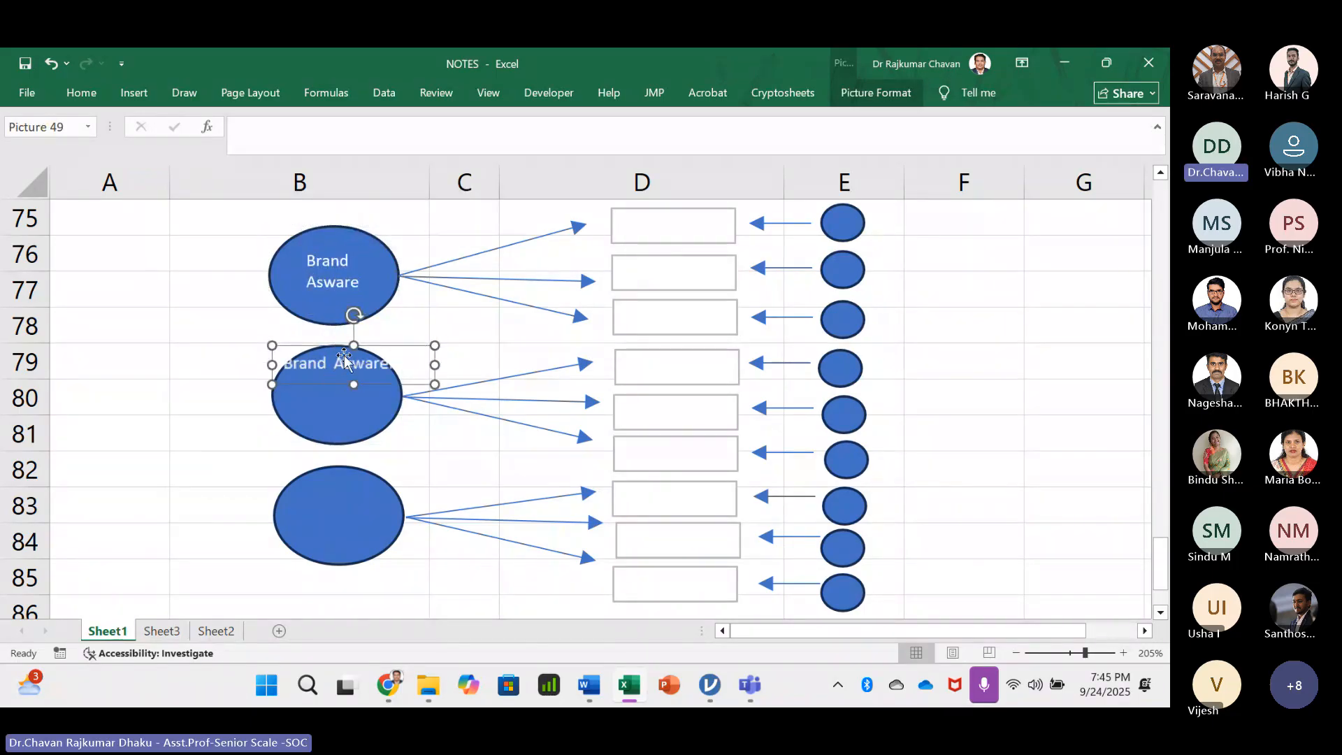
pyautogui.moveTo(342, 352); pyautogui.dragTo(340, 379)
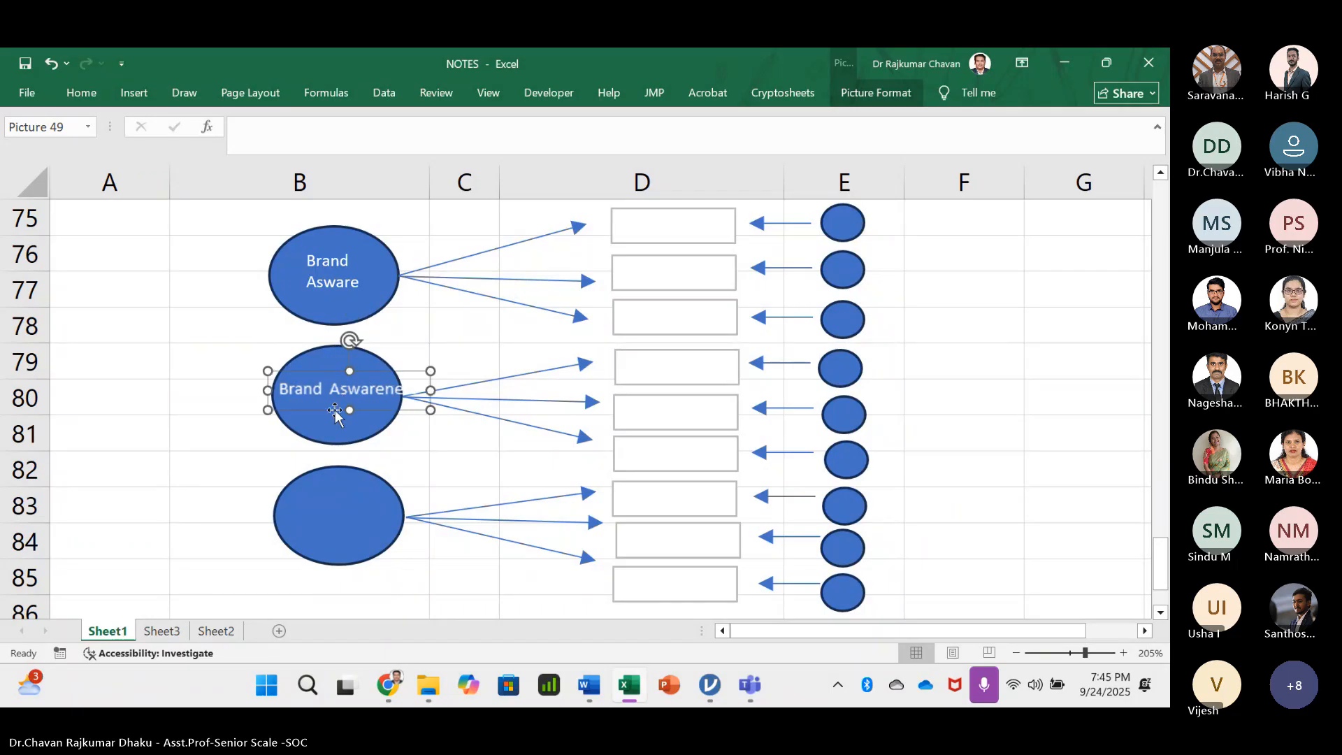
# - Undo the pasted label on the middle oval and label that oval "Brand Loyalty" in font size 7
pyautogui.hotkey('ctrl', 'z')
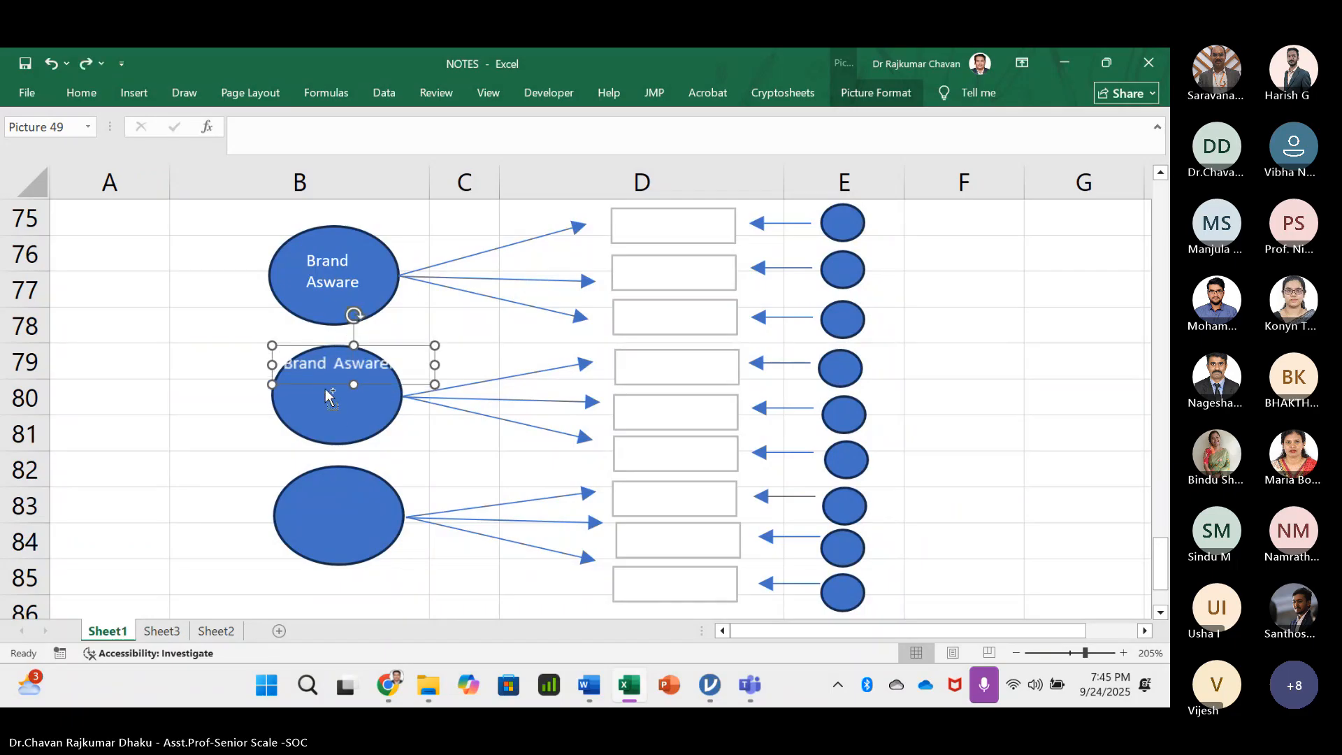
pyautogui.hotkey('ctrl', 'z')
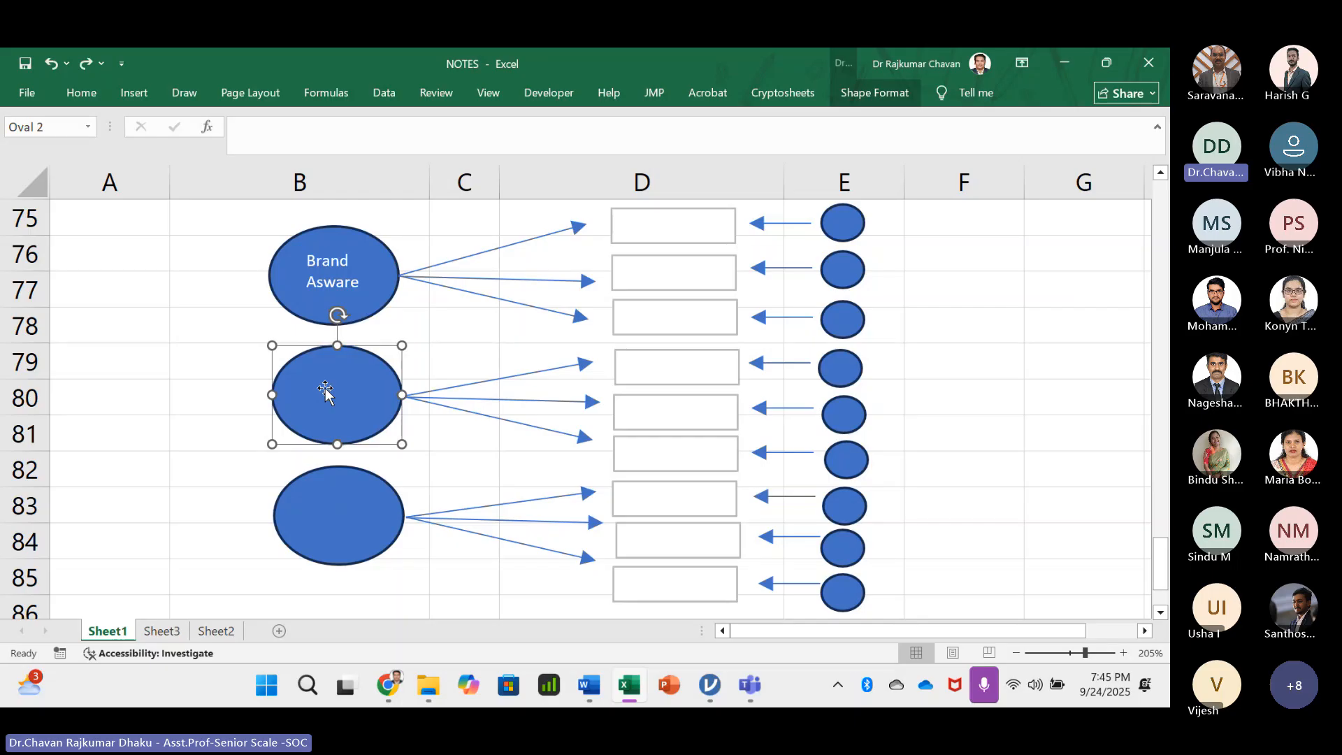
pyautogui.write('Brand Loya')
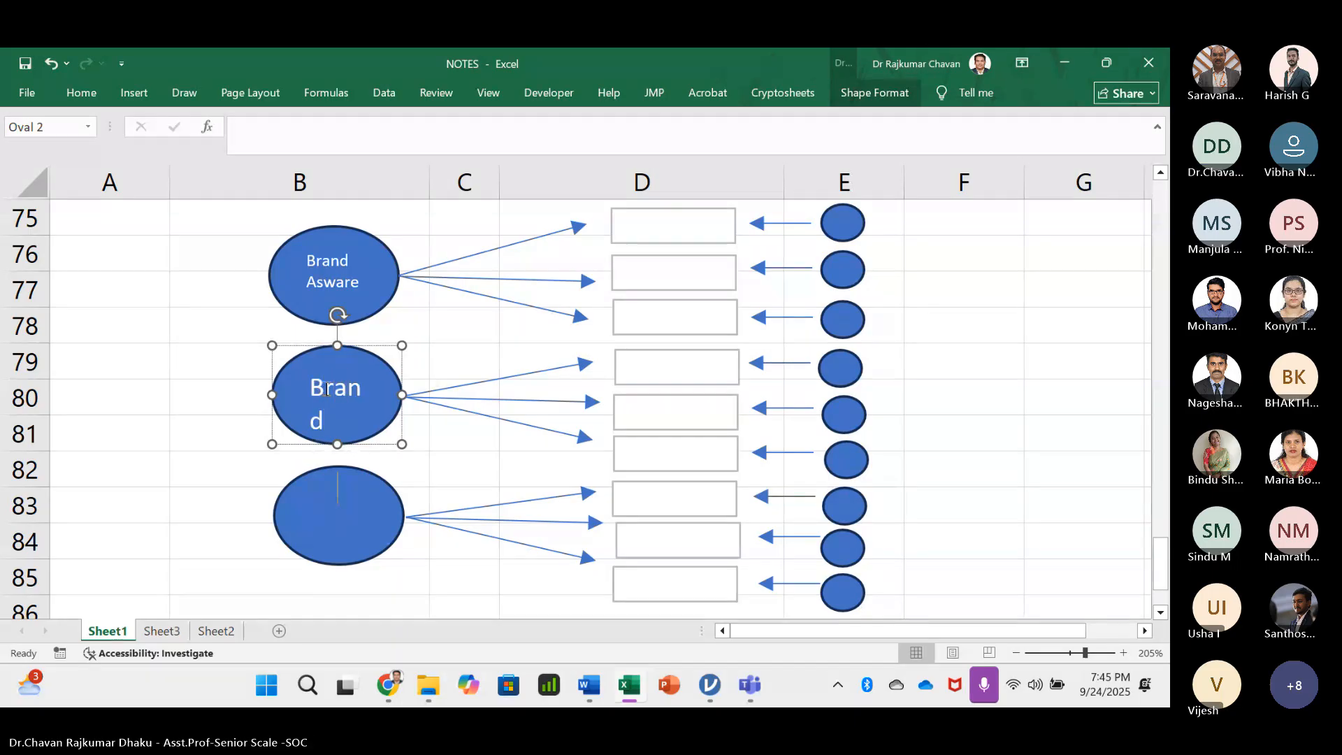
pyautogui.moveTo(316, 385); pyautogui.dragTo(375, 489)
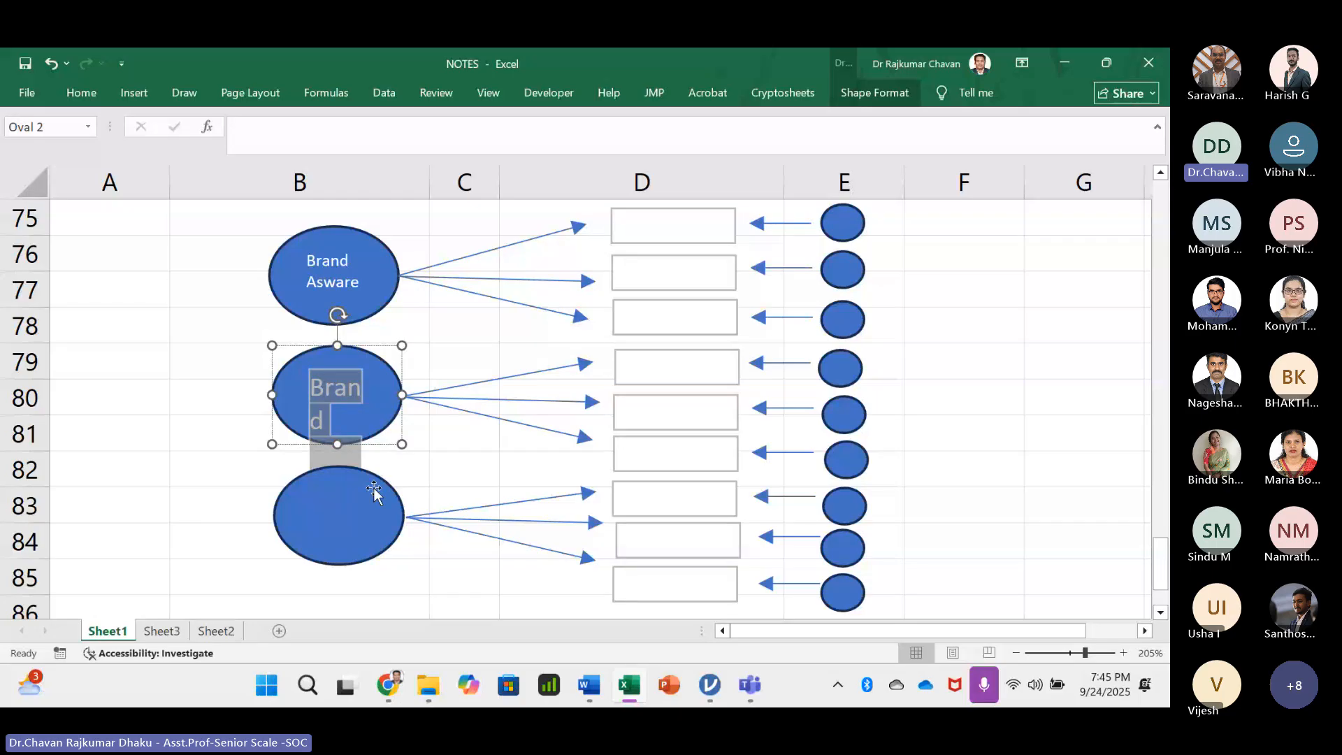
pyautogui.press('ctrl+shift+less')
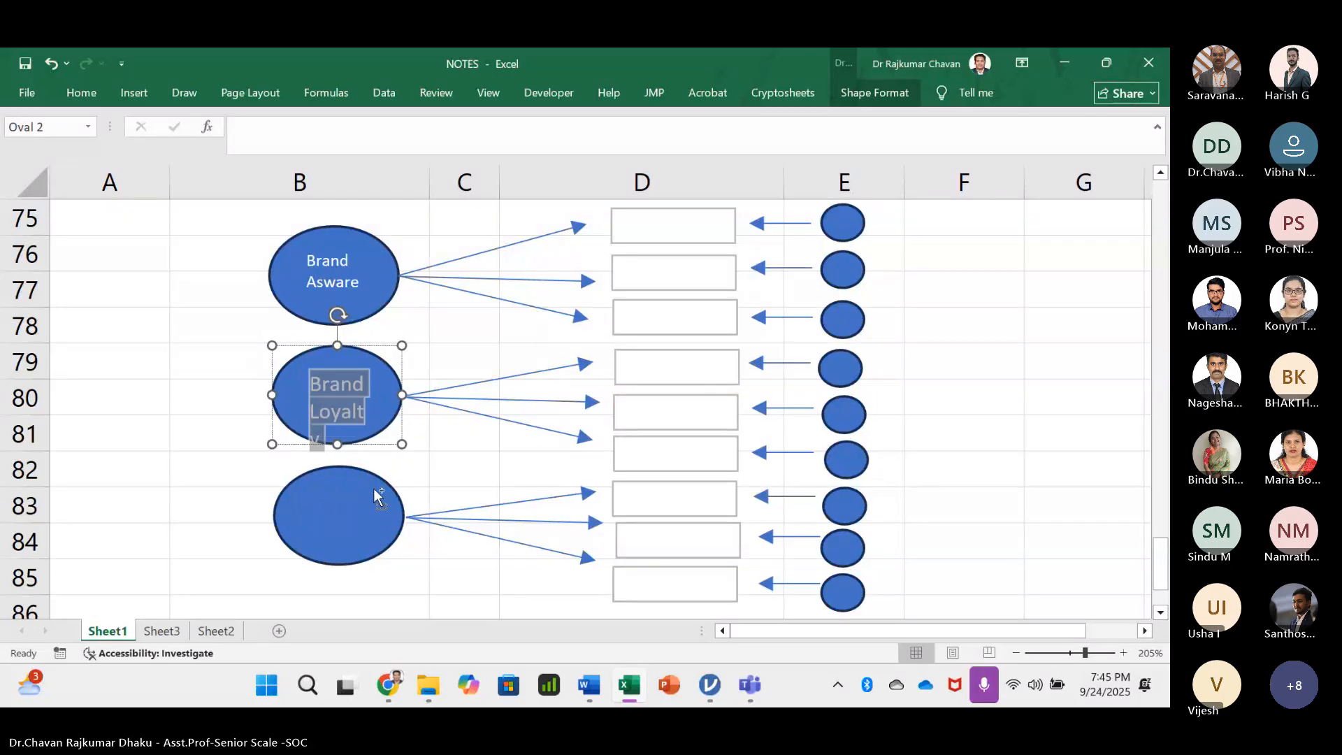
pyautogui.press('ctrl+shift+less')
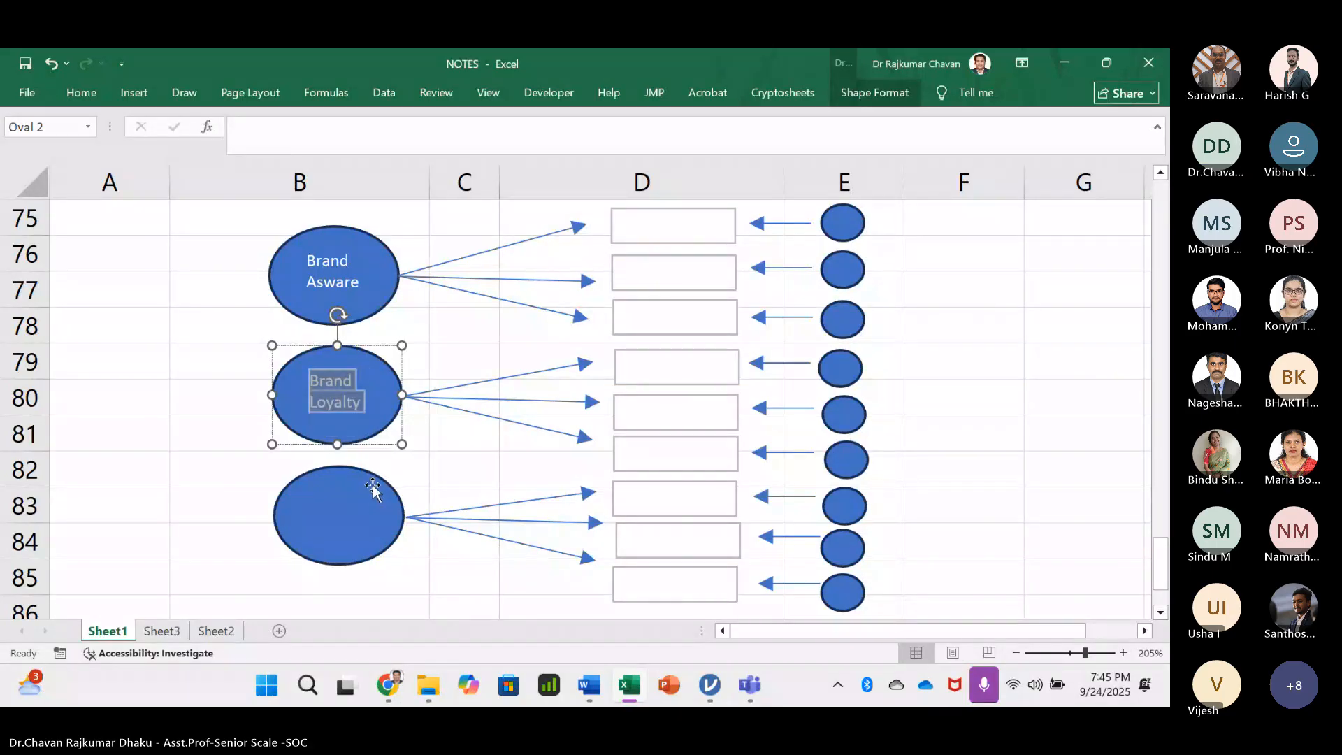
# - Complete the top oval's label to read "Brand Aswareness" and enlarge the oval slightly
pyautogui.click(361, 279)
pyautogui.click(350, 281)
pyautogui.write('ness')
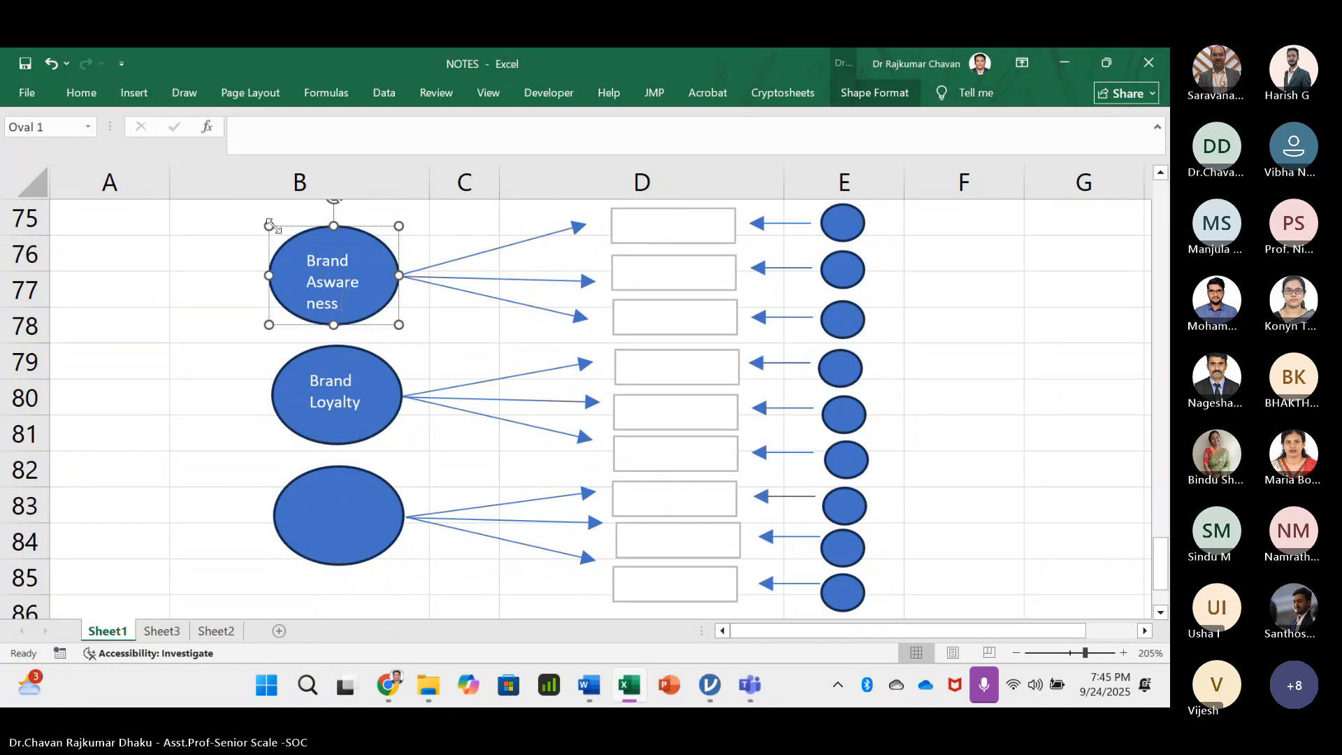
pyautogui.moveTo(269, 226); pyautogui.dragTo(261, 220)
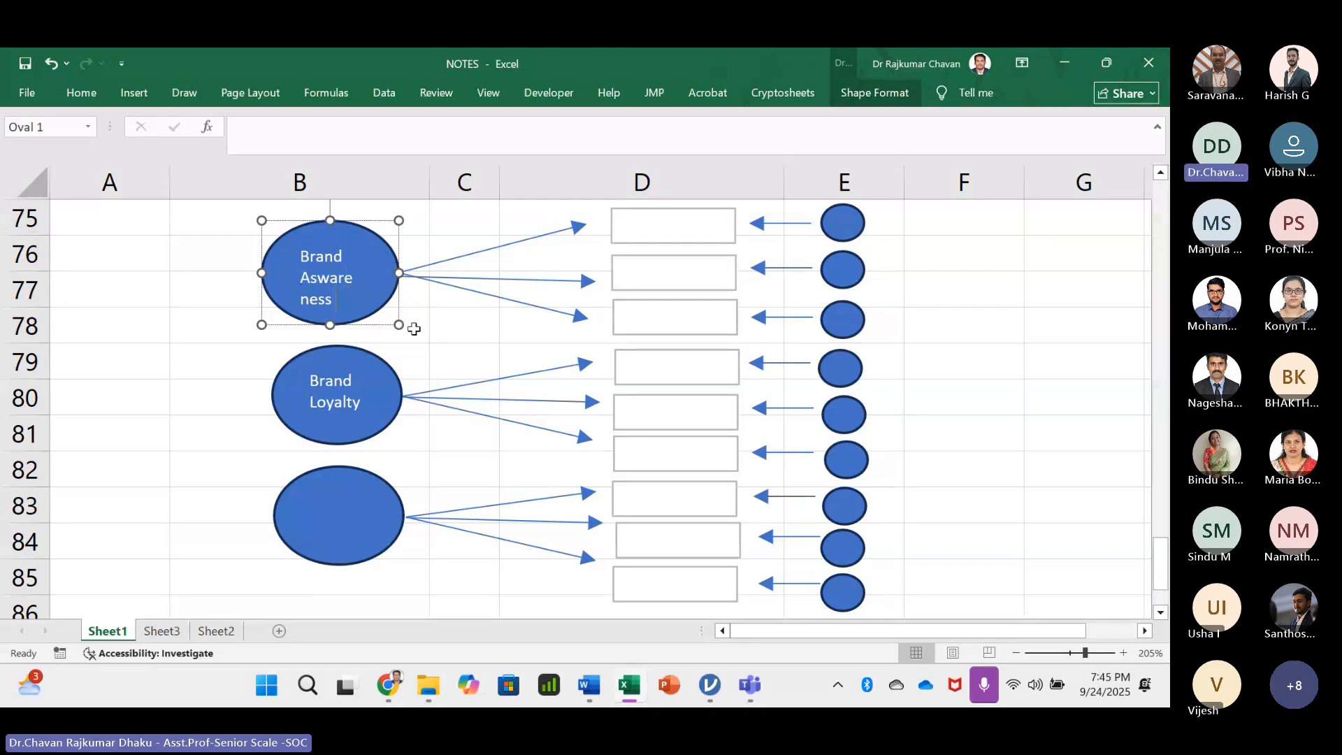
pyautogui.click(432, 316)
# - Label the lowest large oval "PQ" and replace the middle oval's label with "BL"
pyautogui.click(329, 533)
pyautogui.click(329, 533)
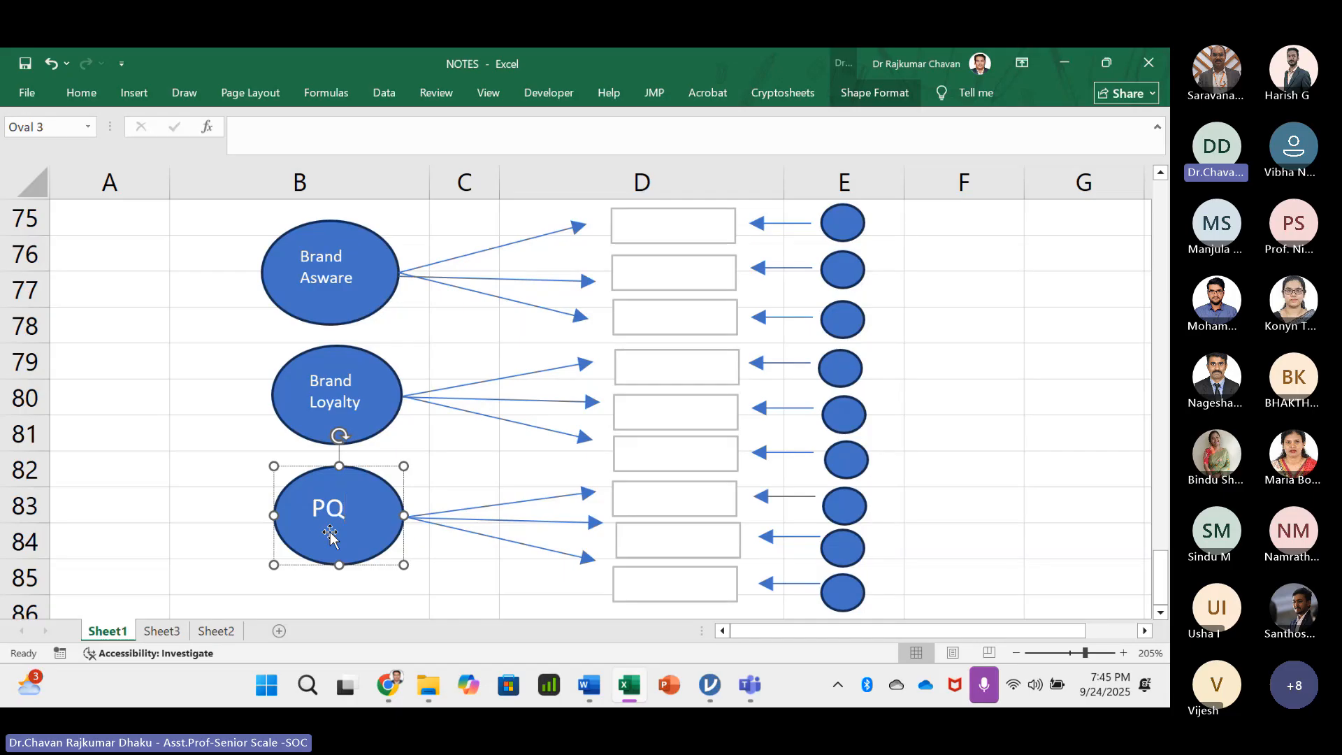
pyautogui.moveTo(372, 403)
pyautogui.mouseDown()
pyautogui.moveTo(345, 402)
pyautogui.moveTo(372, 404)
pyautogui.mouseUp()
pyautogui.click(360, 402)
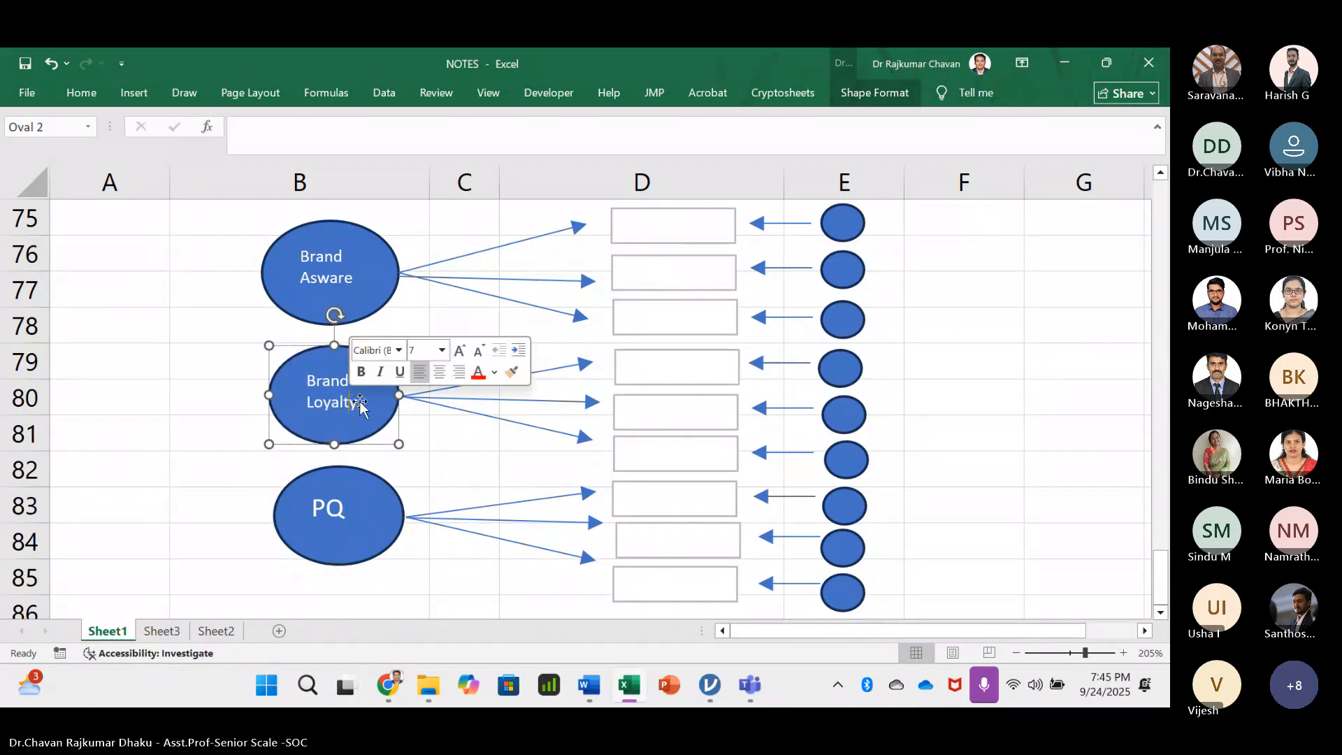
pyautogui.doubleClick(360, 402)
pyautogui.click(339, 381)
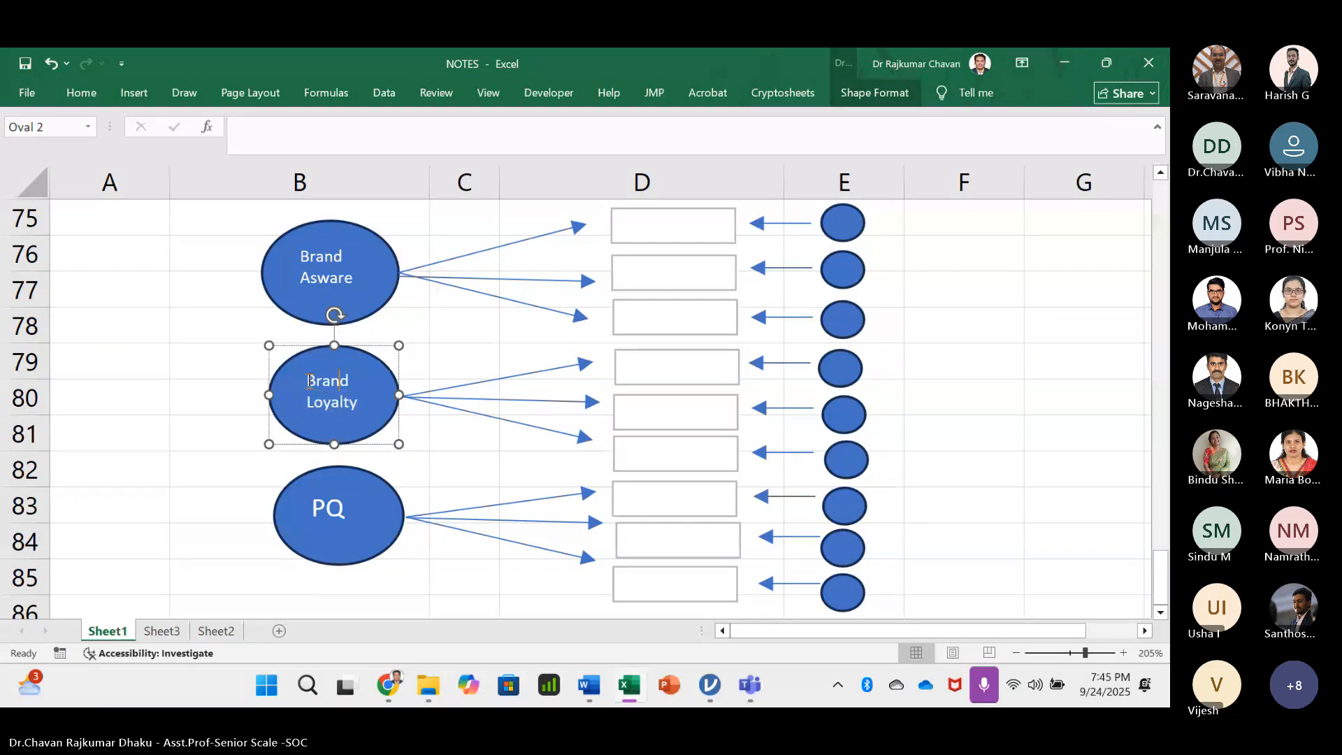
pyautogui.moveTo(307, 381); pyautogui.dragTo(360, 407)
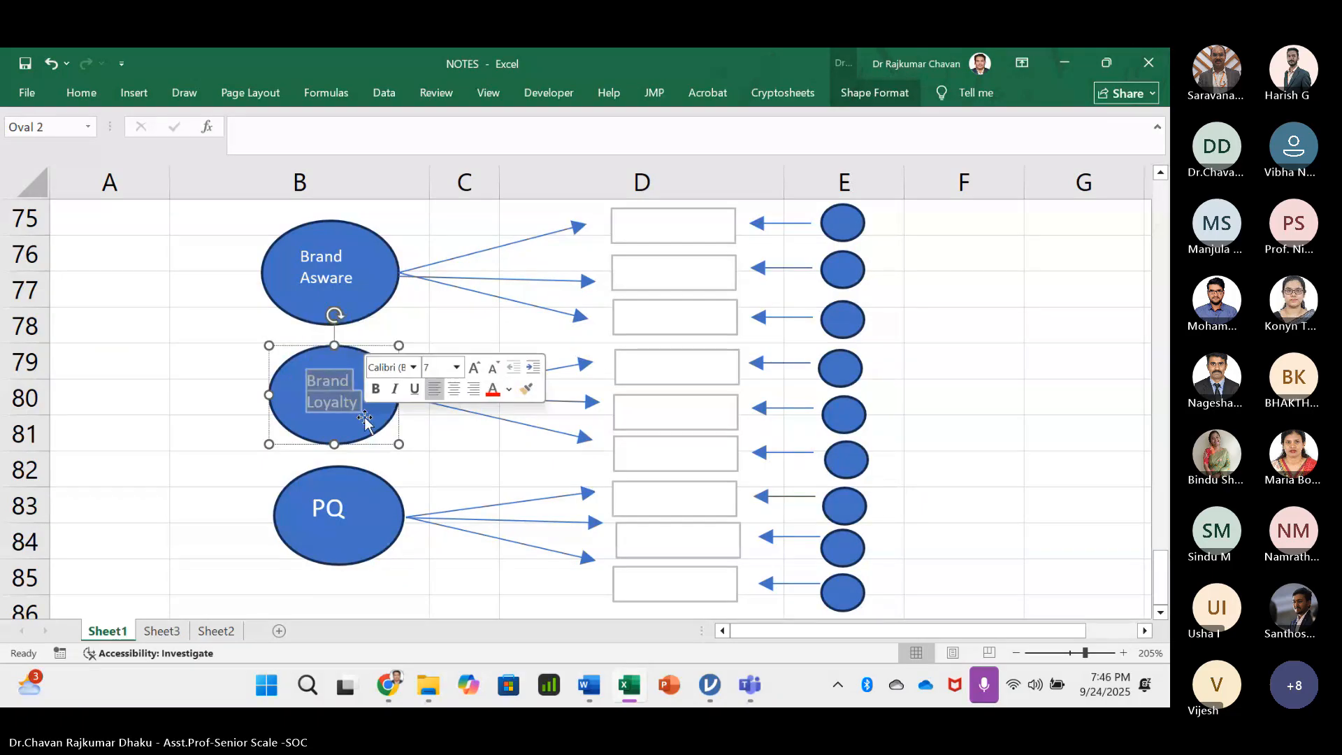
pyautogui.write('BL')
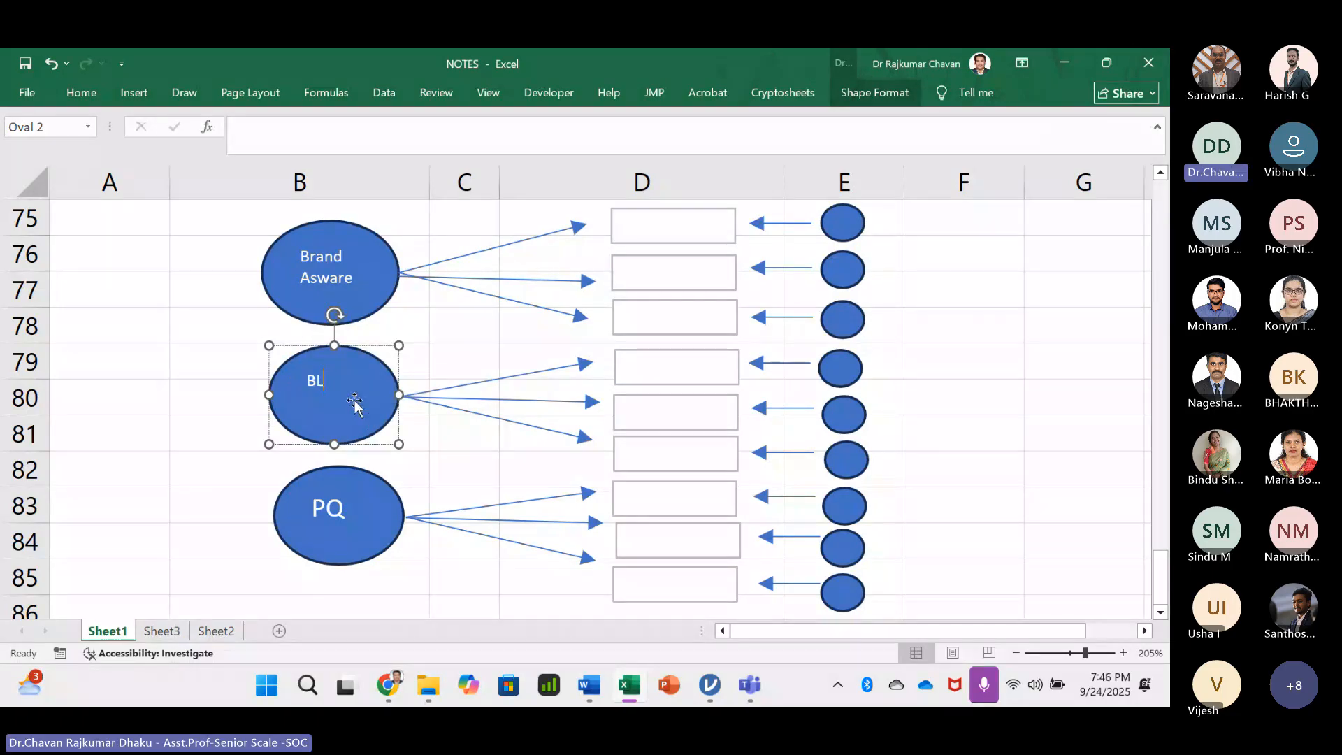
# - Replace the top large oval's label with "BA"
pyautogui.doubleClick(330, 278)
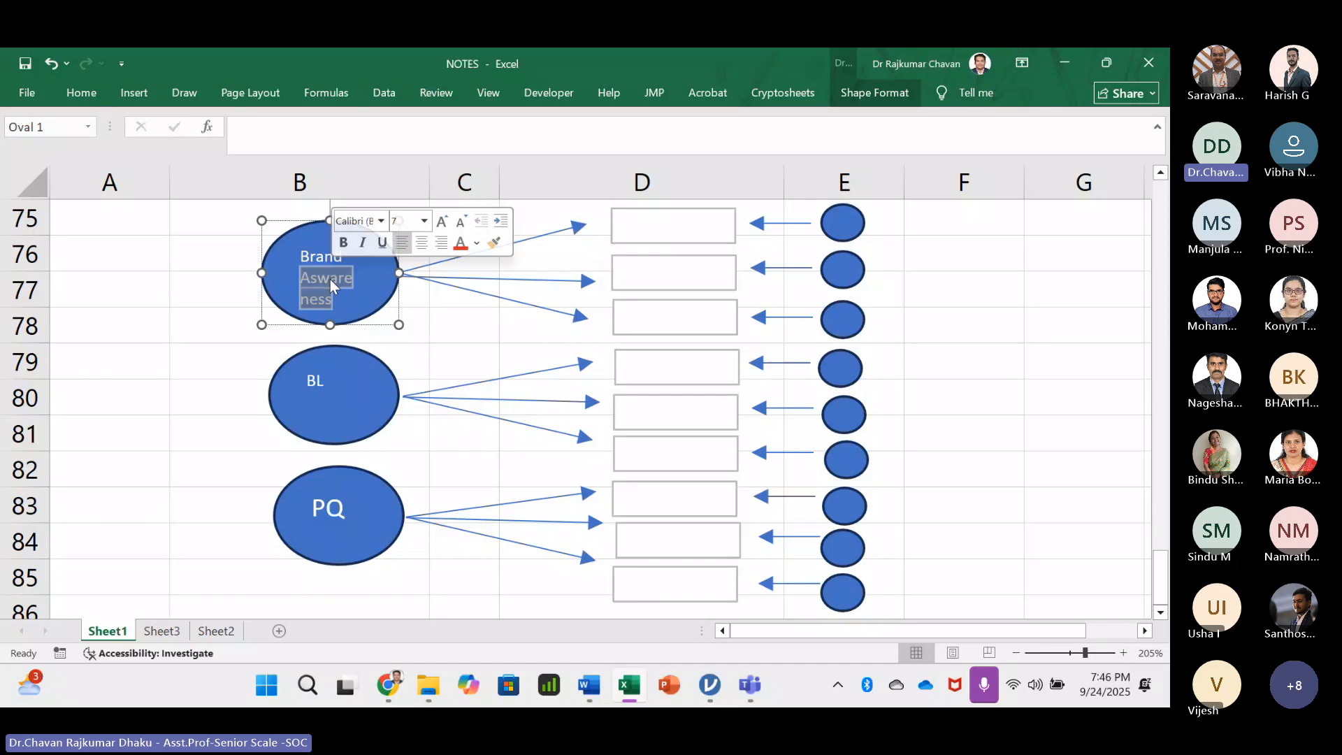
pyautogui.press('BackSpace')
pyautogui.press('BackSpace')
pyautogui.press('BackSpace')
pyautogui.press('BackSpace')
pyautogui.press('BackSpace')
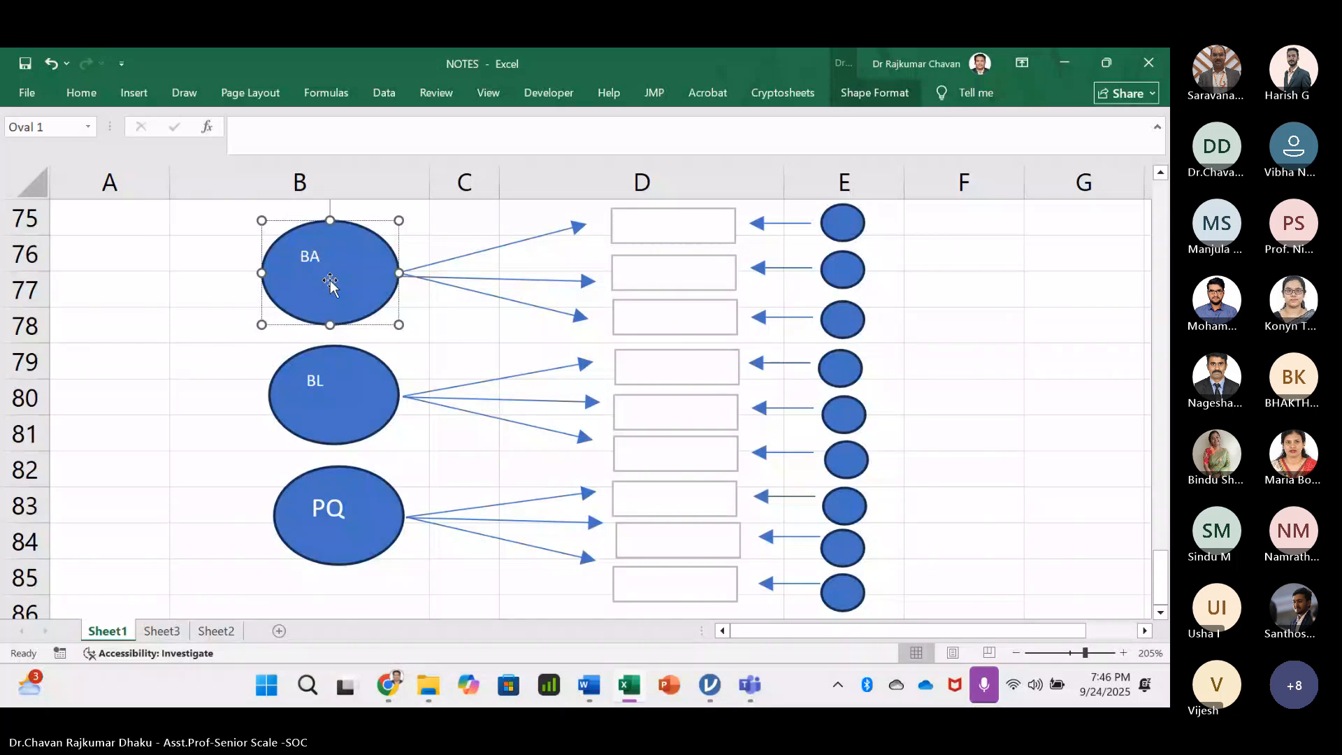
# - Enlarge the text of the "BA" and "BL" oval labels to about the size of the "PQ" label
pyautogui.click(246, 351)
pyautogui.click(318, 262)
pyautogui.moveTo(301, 256); pyautogui.dragTo(329, 259)
pyautogui.hotkey('ctrl', 'shift', '.')
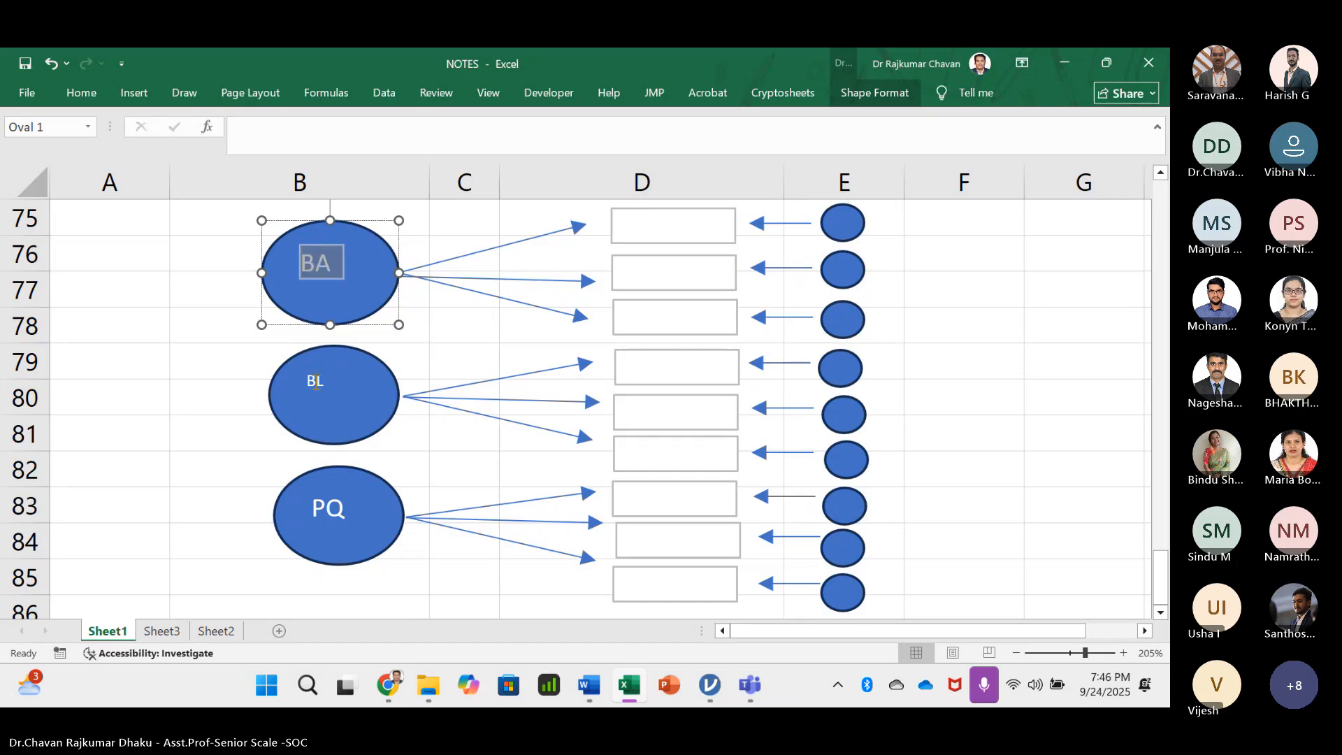
pyautogui.doubleClick(316, 381)
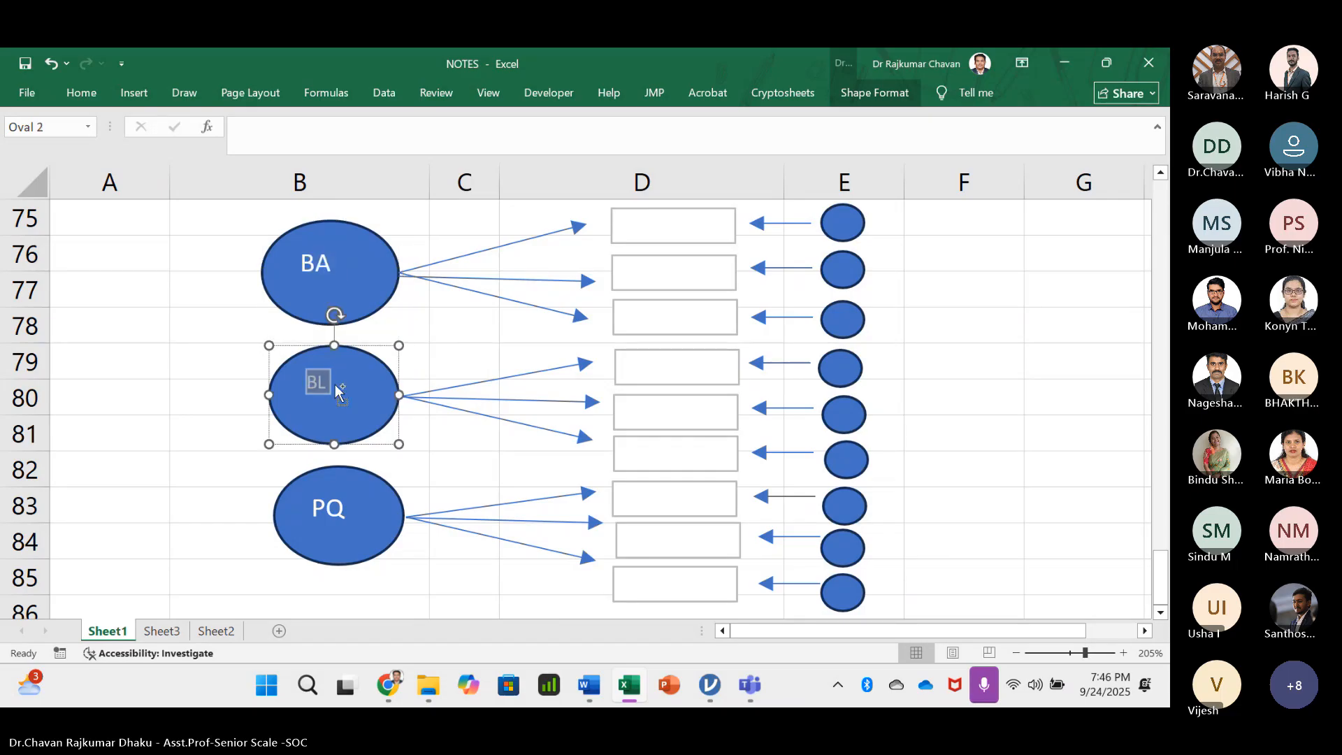
pyautogui.click(247, 356)
pyautogui.click(210, 440)
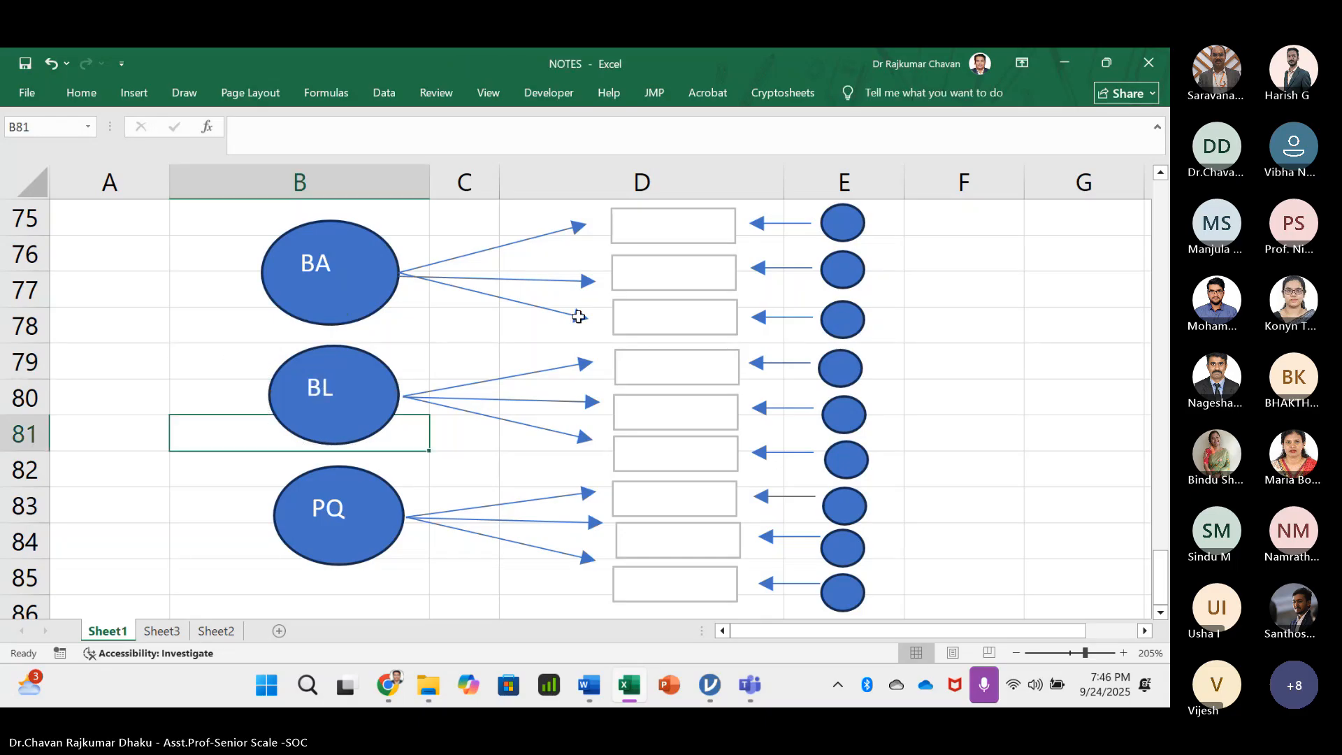
# - Label the three boxes connected to the BA oval "BL1", "BL2" and "BL3" from top to bottom
pyautogui.click(682, 224)
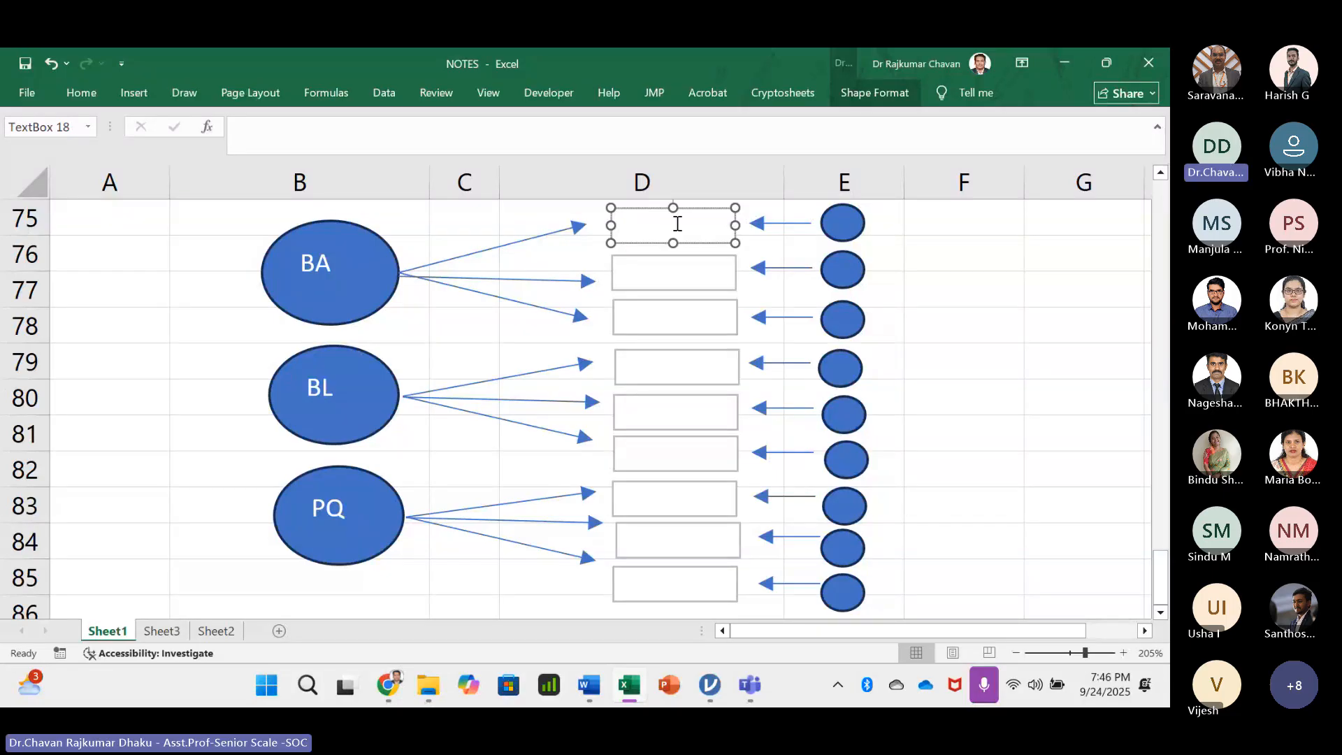
pyautogui.write('BL1')
pyautogui.moveTo(675, 230); pyautogui.dragTo(637, 231)
pyautogui.click(666, 269)
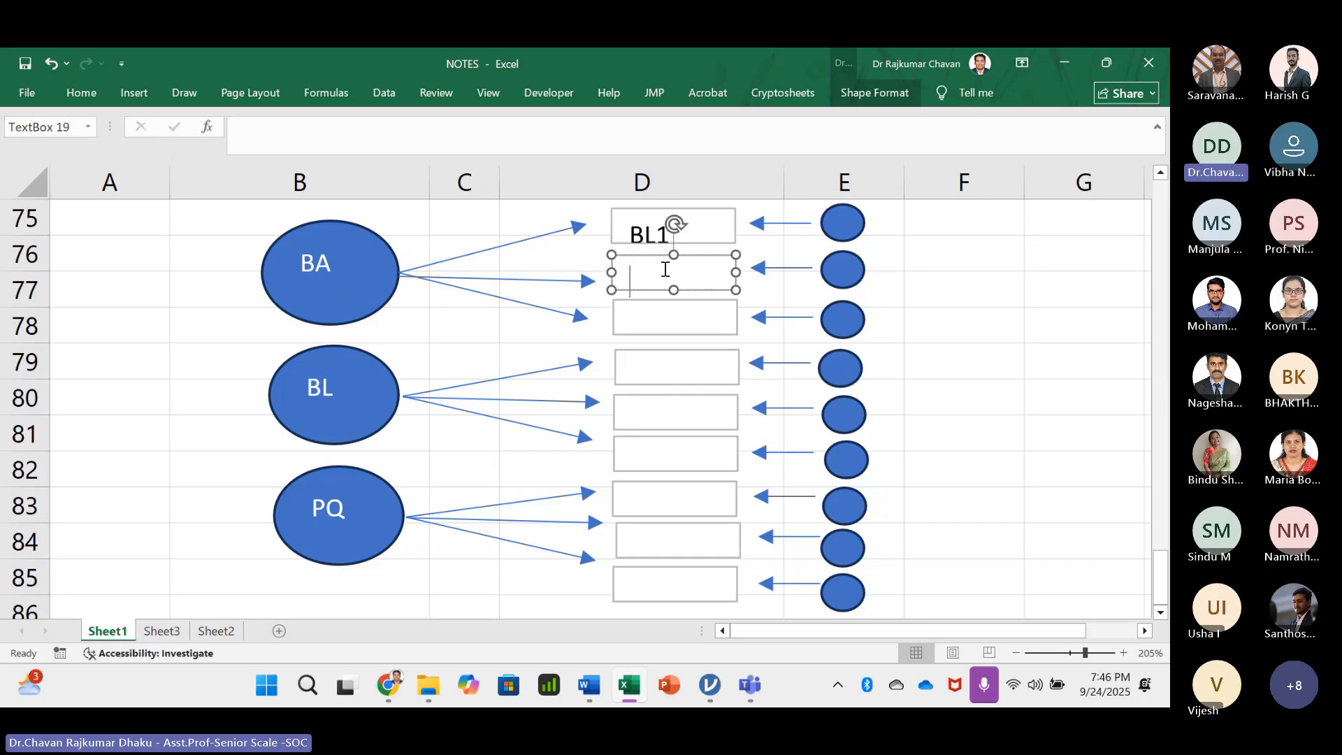
pyautogui.hotkey('ctrl', 'v')
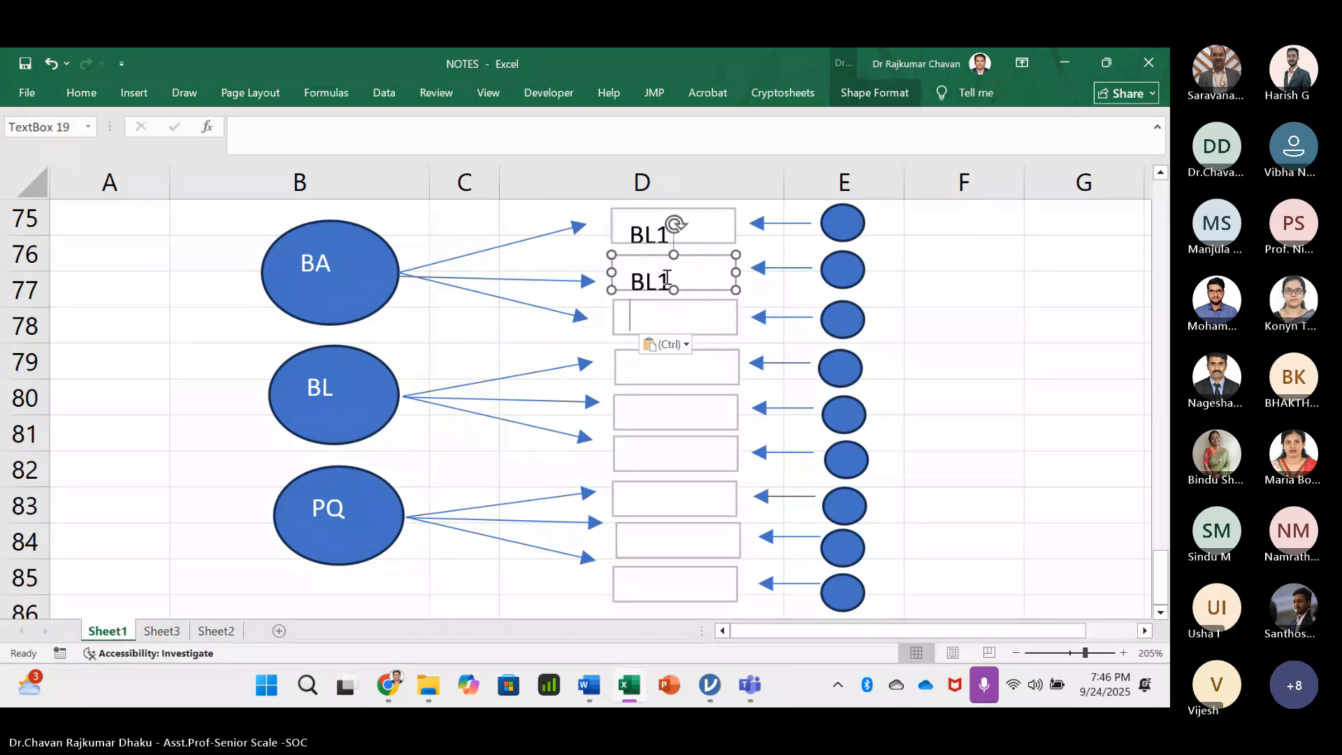
pyautogui.press('Return')
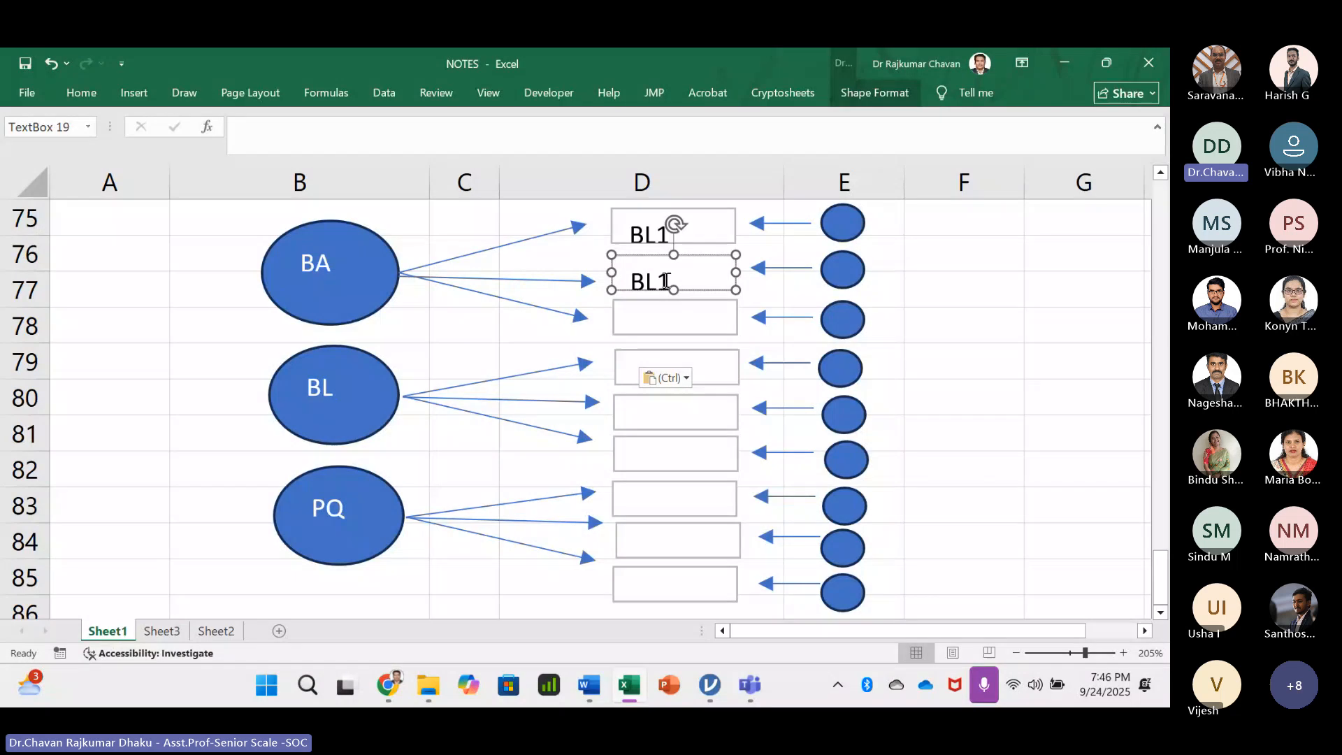
pyautogui.press('BackSpace')
pyautogui.press('BackSpace')
pyautogui.press('BackSpace')
pyautogui.write('2')
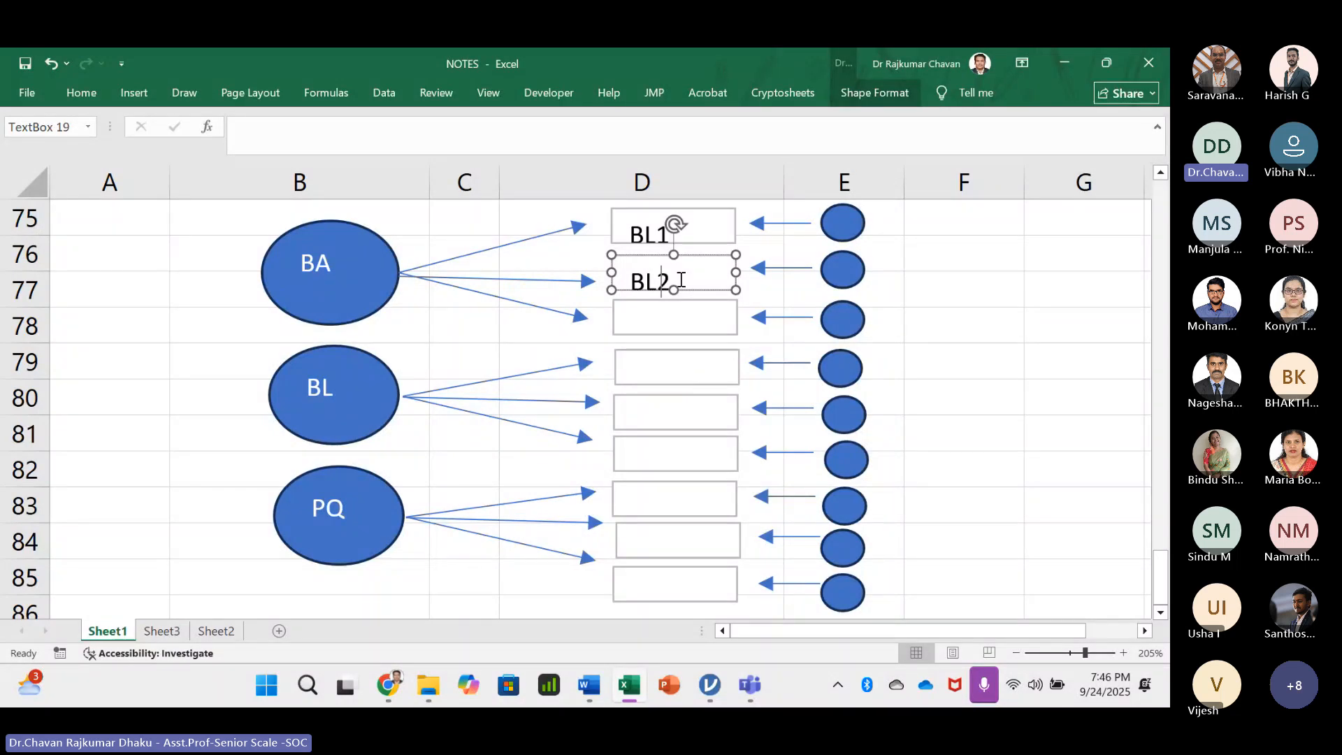
pyautogui.click(666, 326)
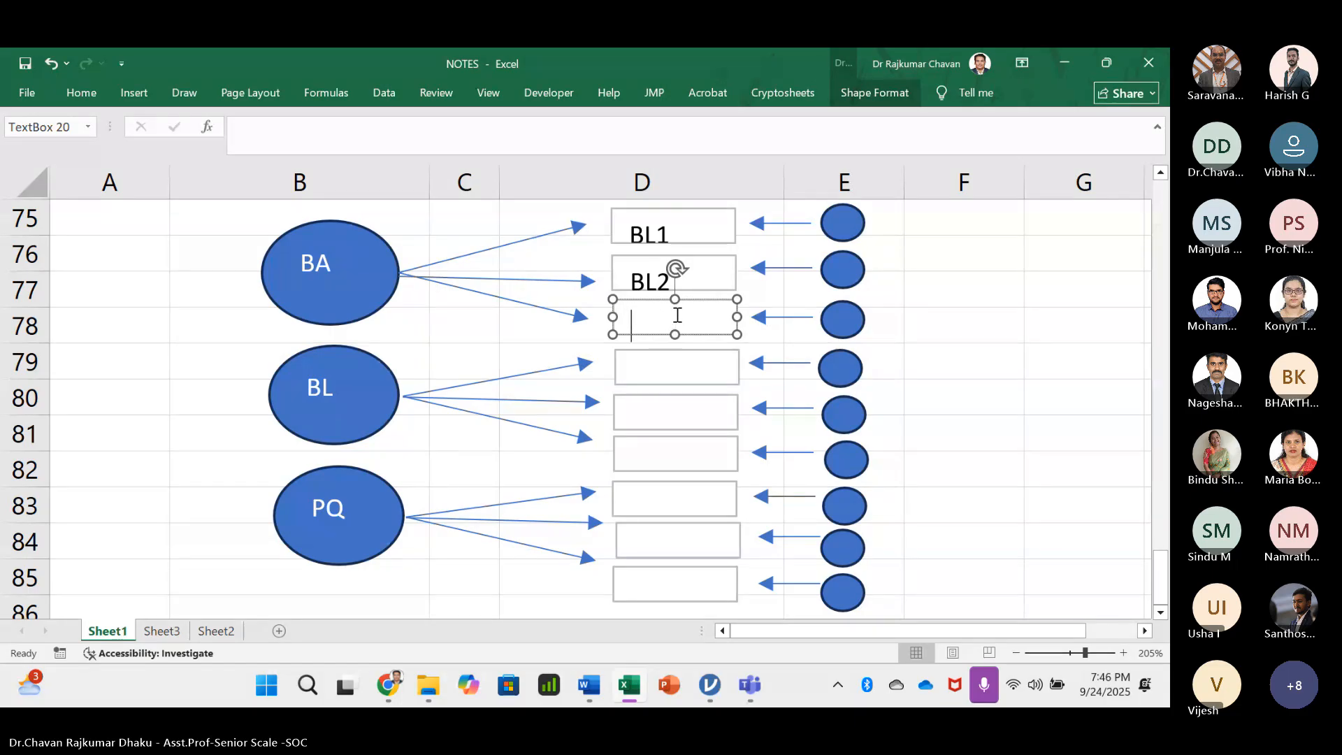
pyautogui.write('BL3')
# - Correct the labels of the three boxes beside the BA oval to "BA1", "BA2" and "BA3"
pyautogui.click(659, 233)
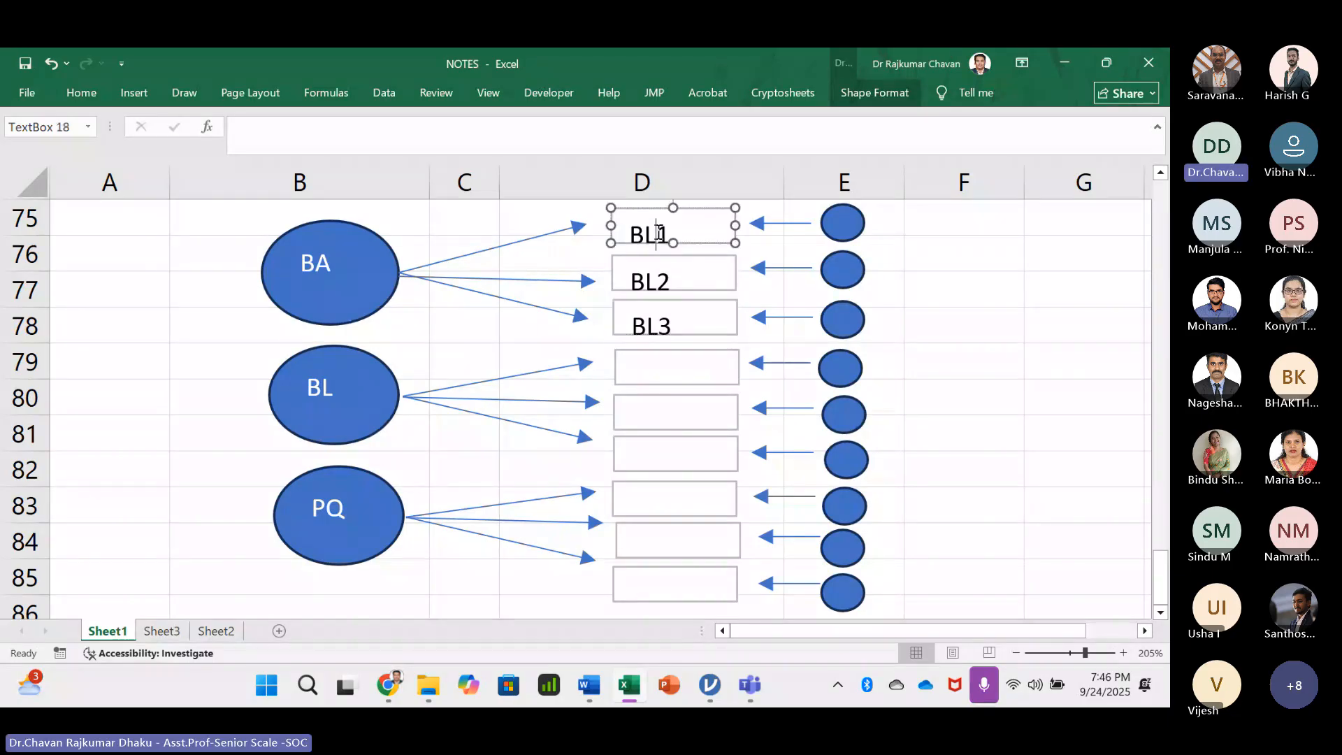
pyautogui.press('BackSpace')
pyautogui.write('A')
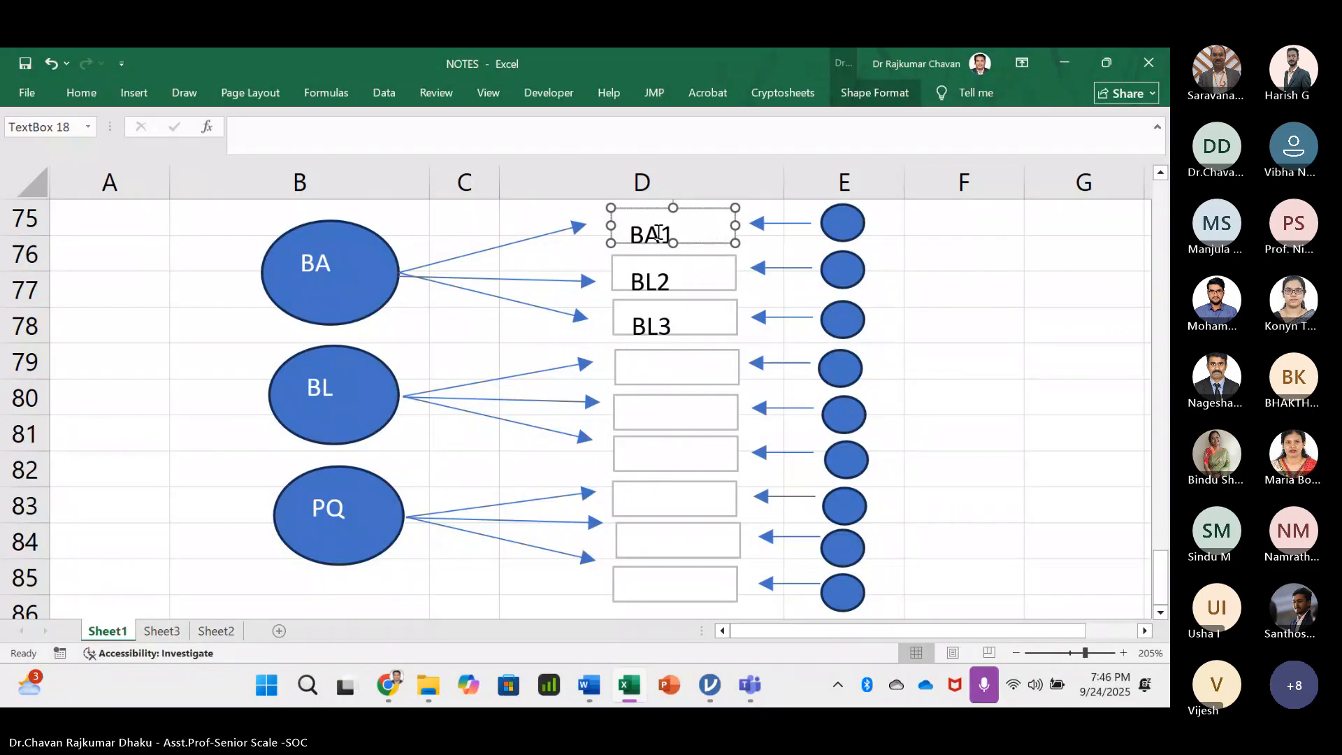
pyautogui.click(657, 282)
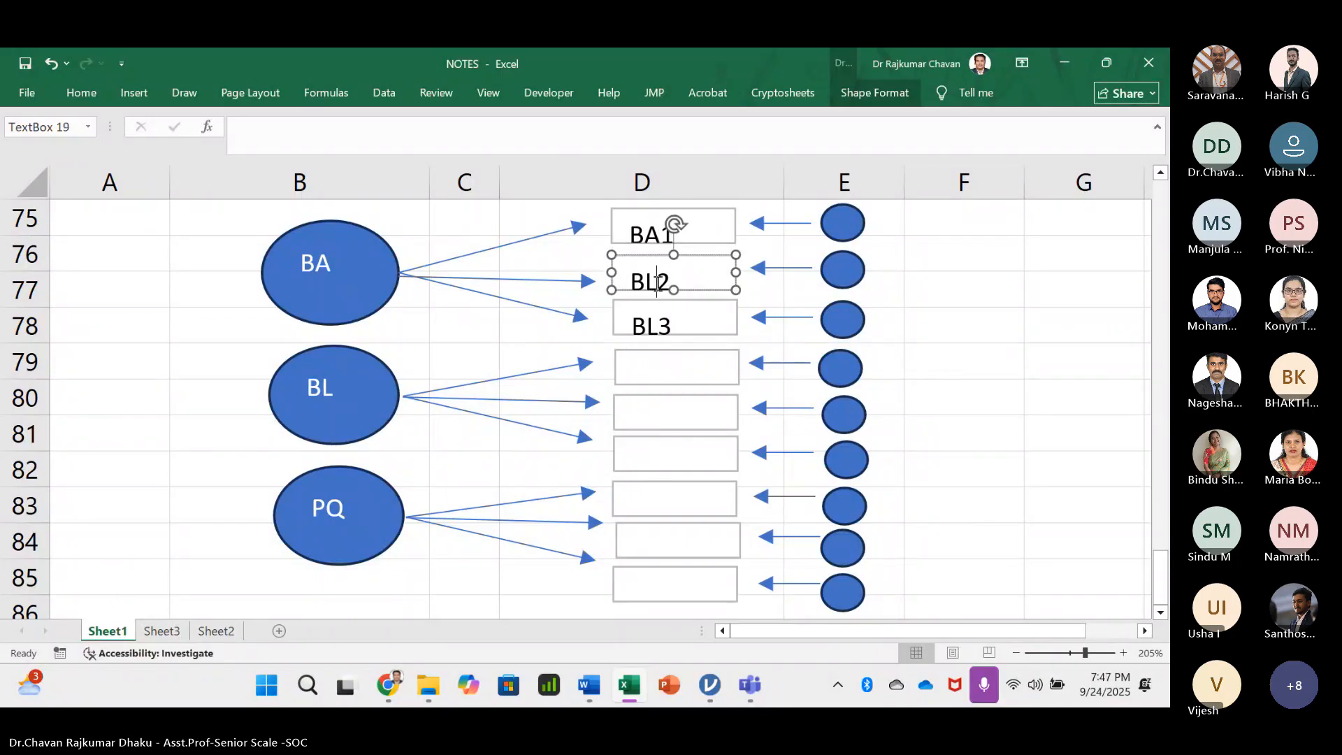
pyautogui.press('BackSpace')
pyautogui.write('A')
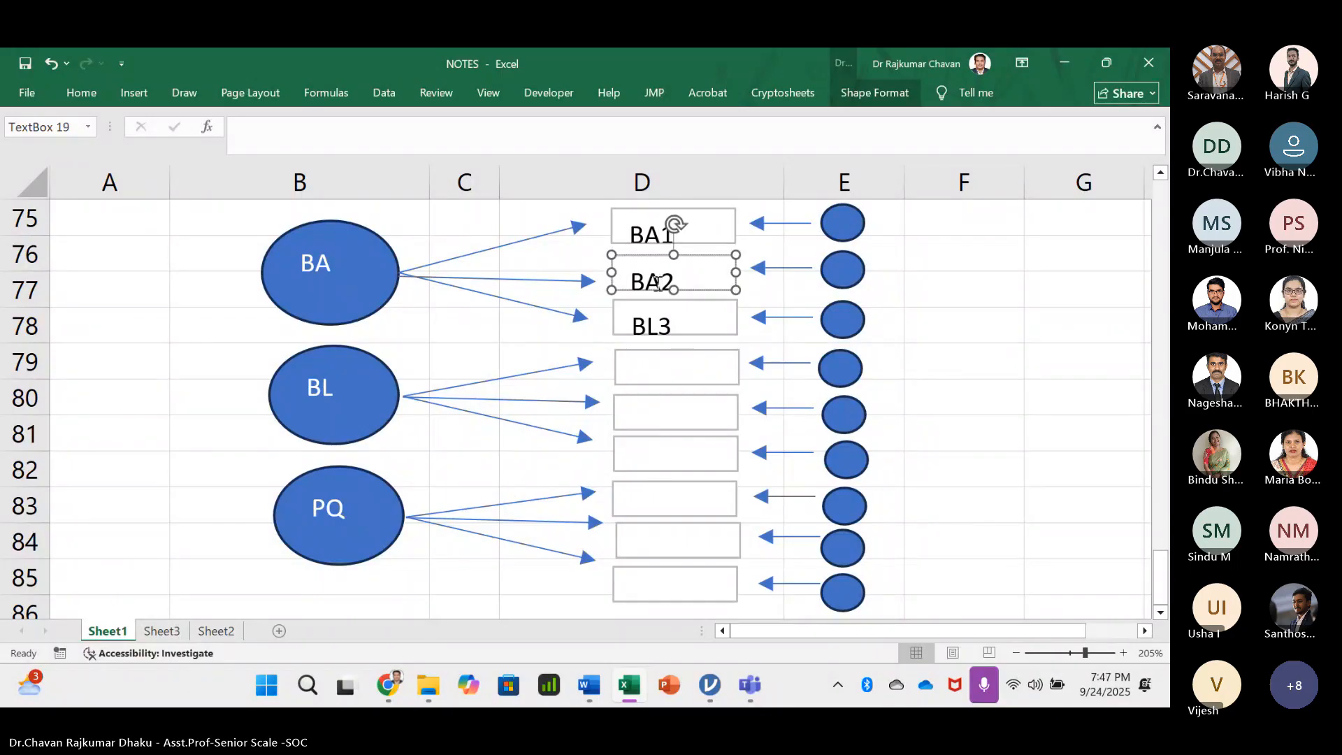
pyautogui.click(659, 326)
pyautogui.press('BackSpace')
pyautogui.write('A')
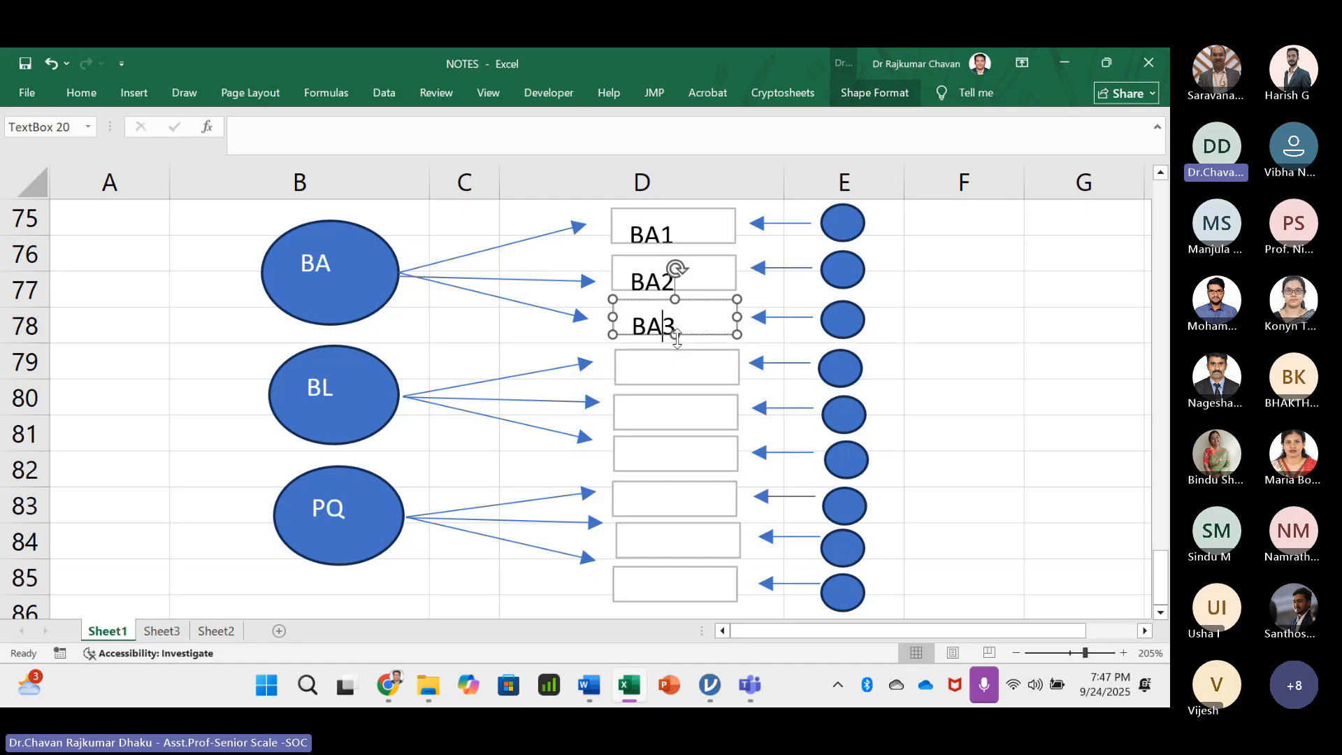
# - Label the three boxes connected to the BL oval "BL1", "BL2" and "BL3" from top to bottom
pyautogui.click(665, 365)
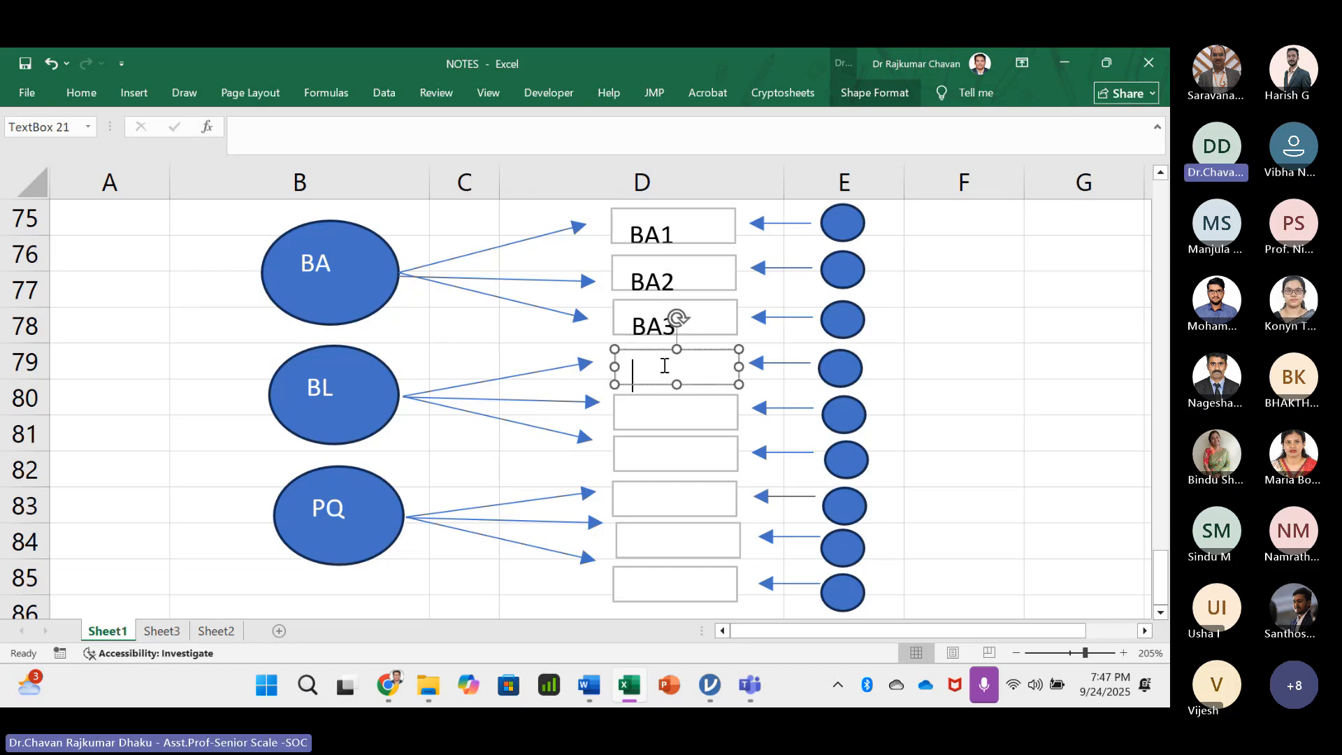
pyautogui.write('BL1')
pyautogui.click(651, 412)
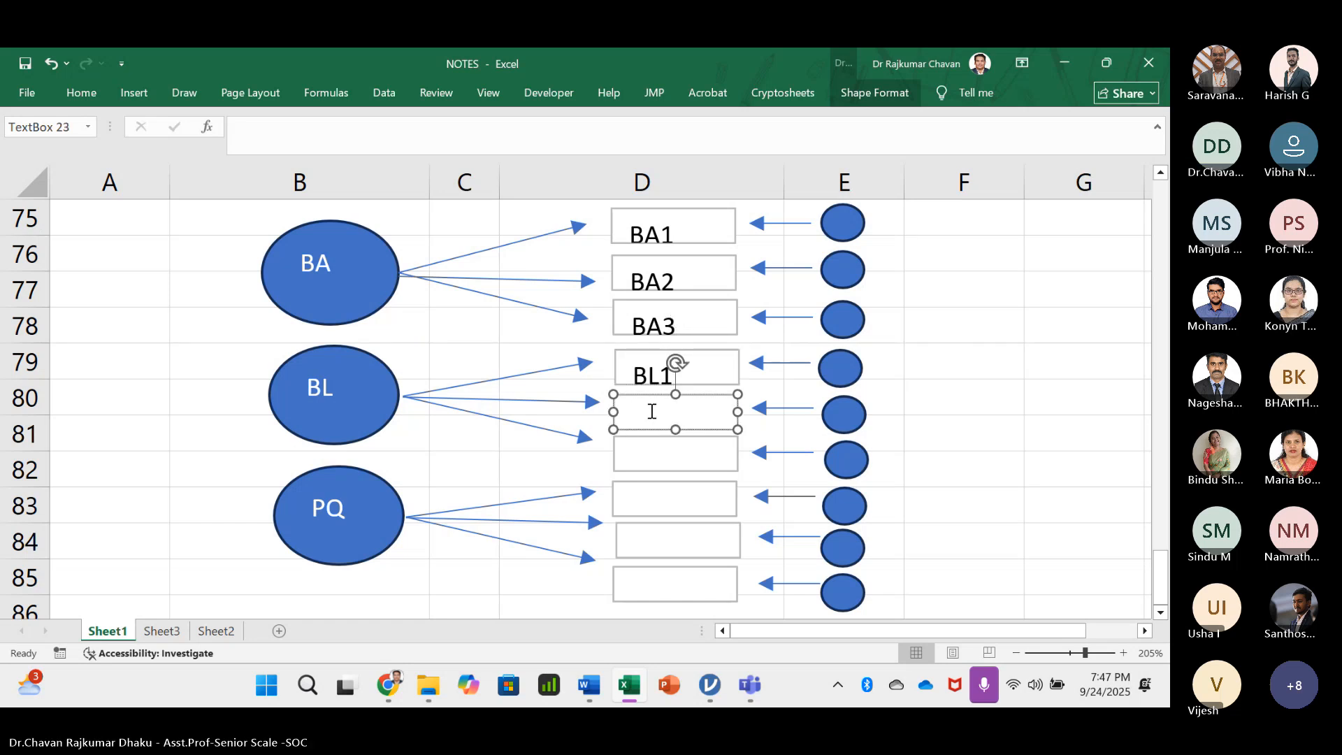
pyautogui.write('BL2')
pyautogui.click(655, 455)
pyautogui.write('BL3')
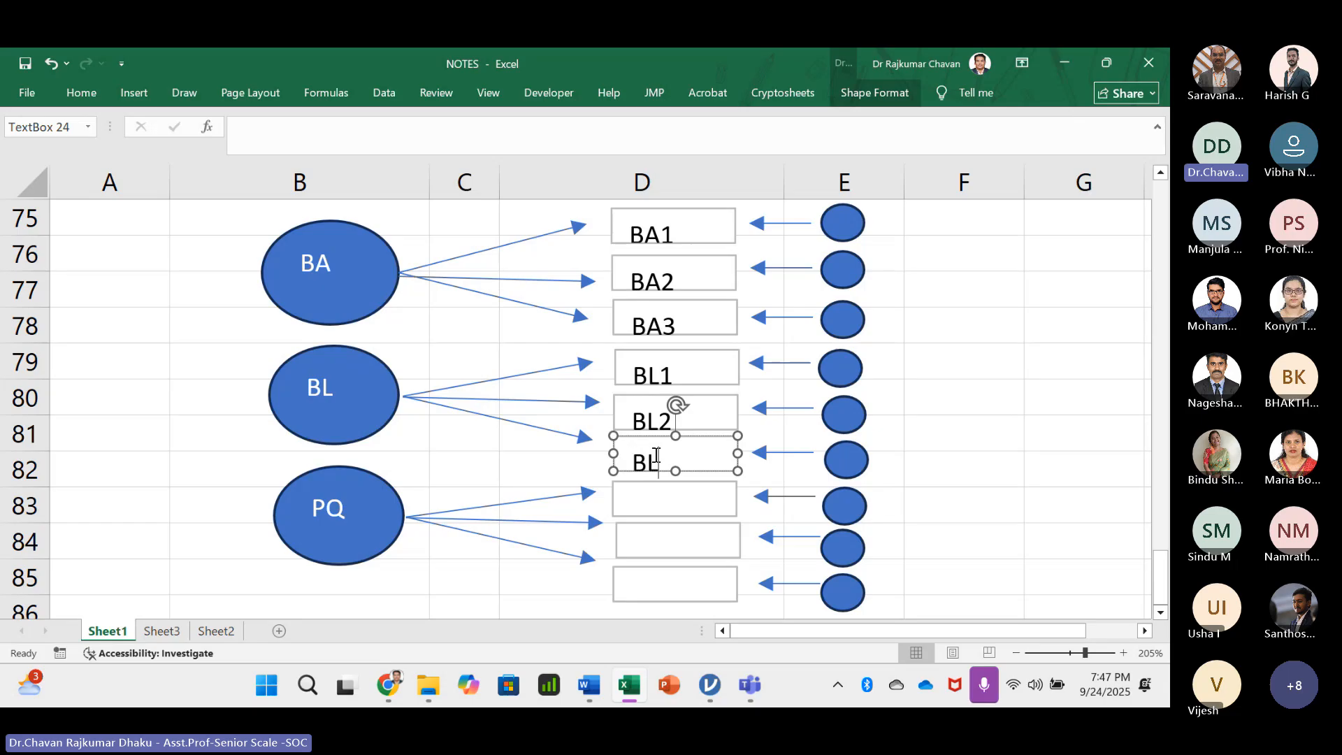
# - Label the three boxes connected to the PQ oval "PQ1", "PQ2" and "PQ3" from top to bottom
pyautogui.click(650, 500)
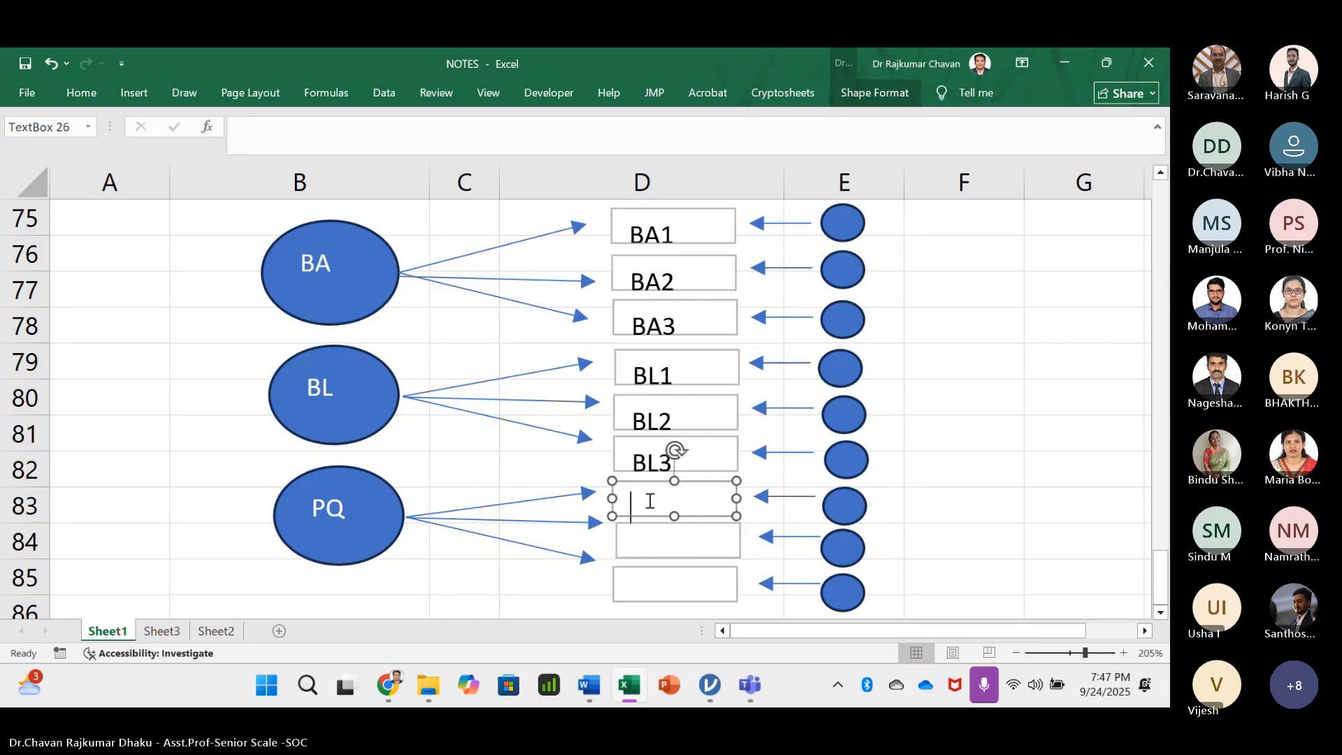
pyautogui.write('PQ1')
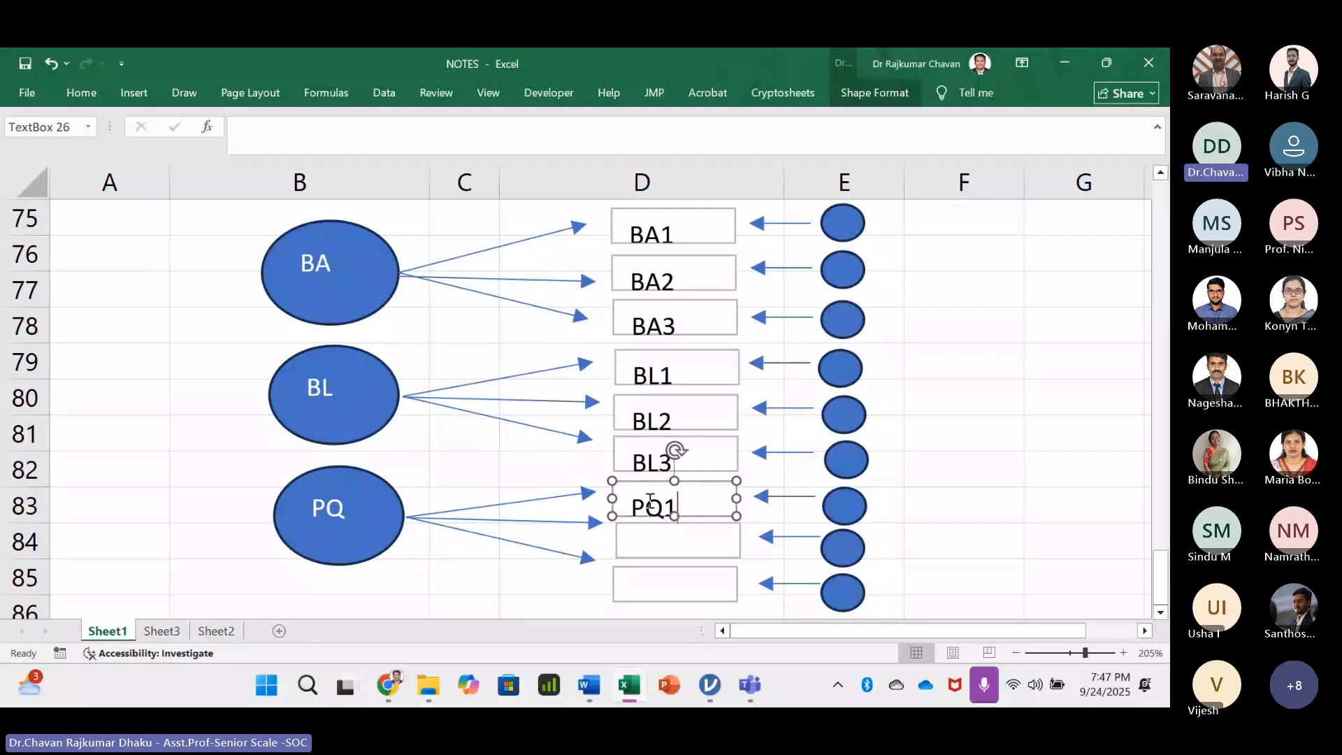
pyautogui.click(657, 542)
pyautogui.write('PQ2')
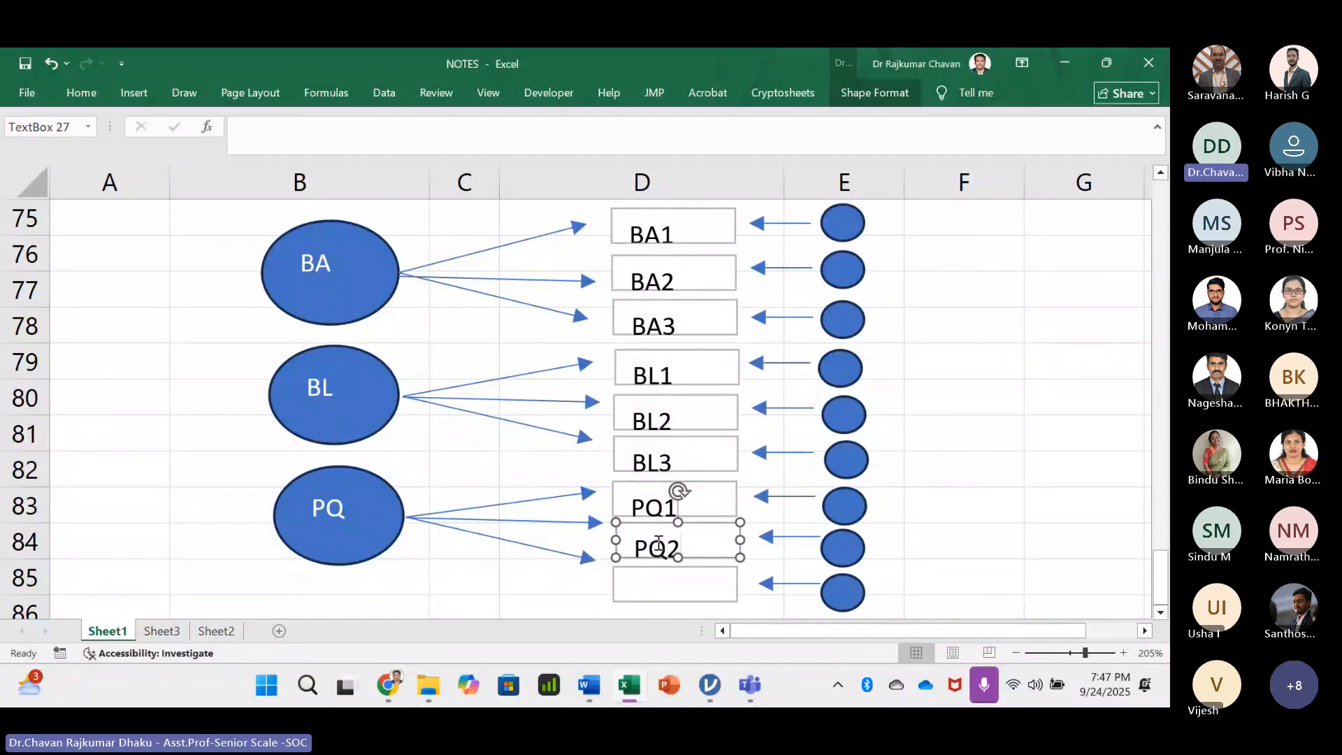
pyautogui.click(653, 573)
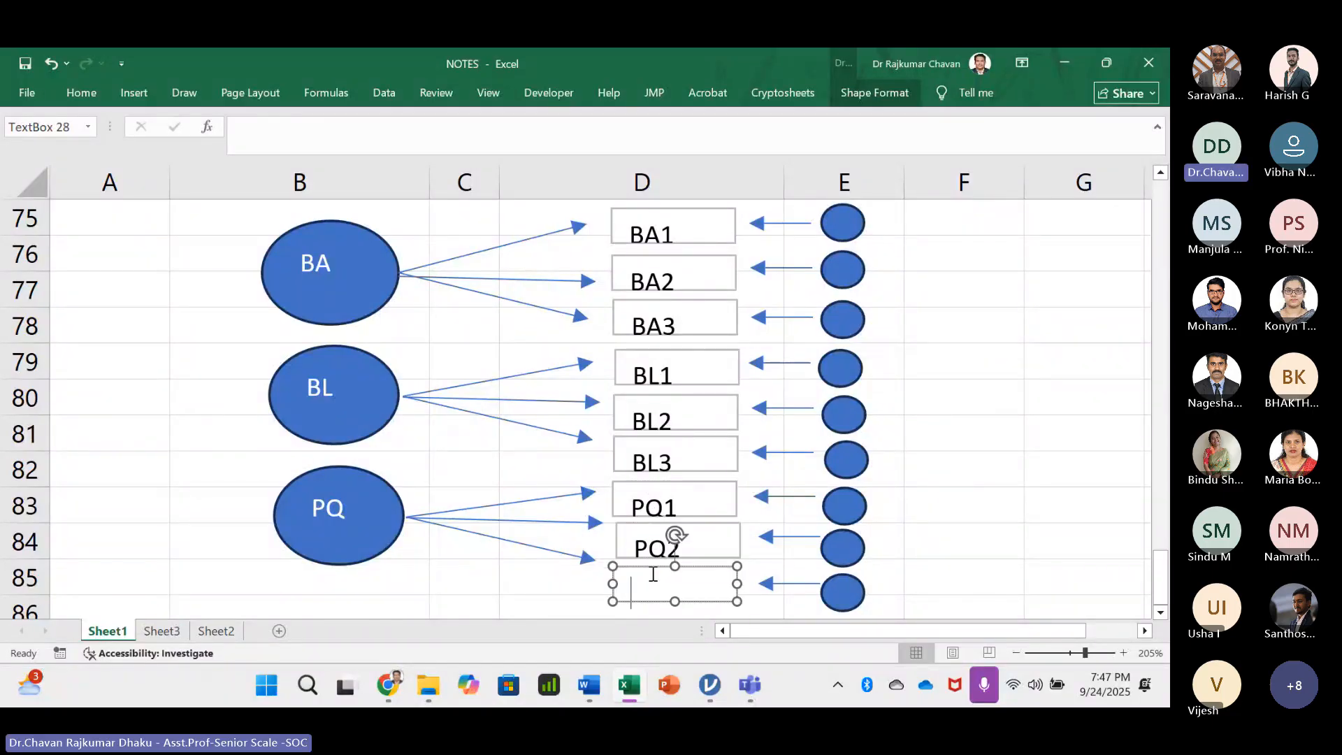
pyautogui.write('PQ3')
pyautogui.click(517, 573)
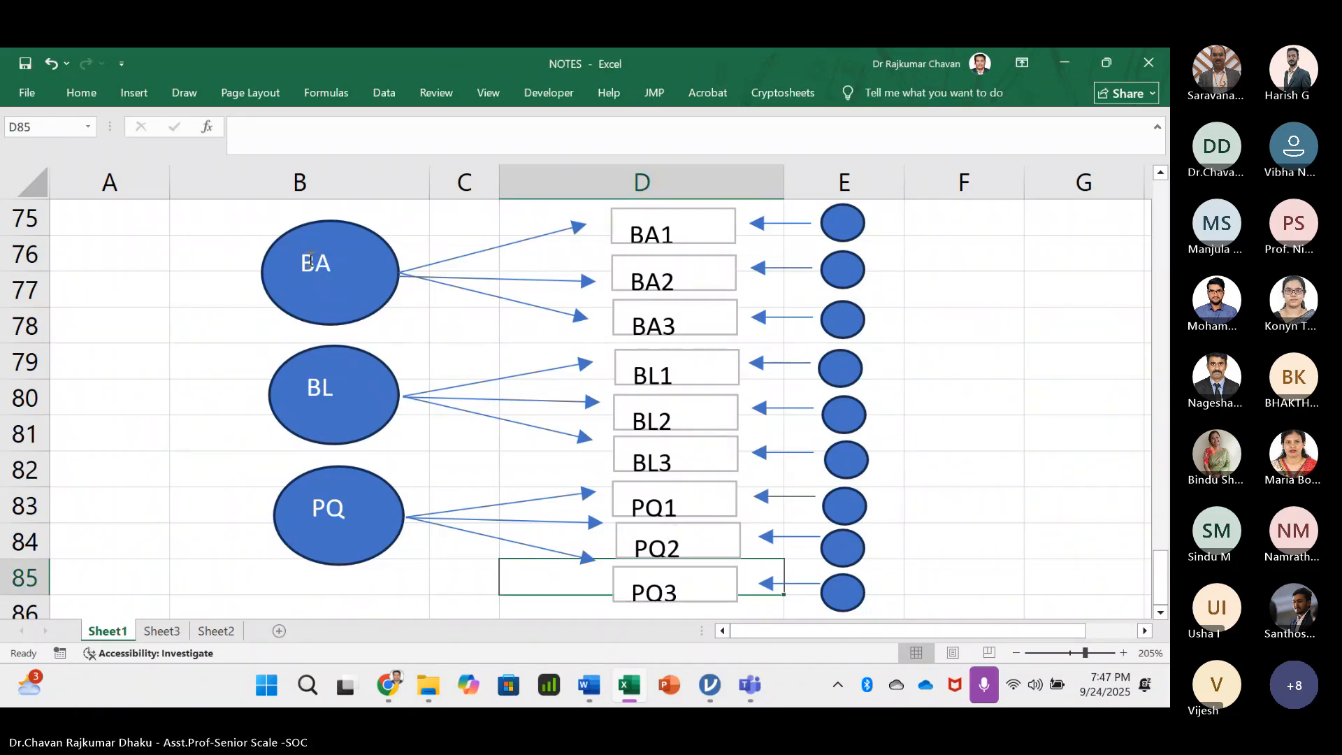
# - Draw a small square in column A beside the BA oval, spanning about rows 77 to 78
pyautogui.click(217, 279)
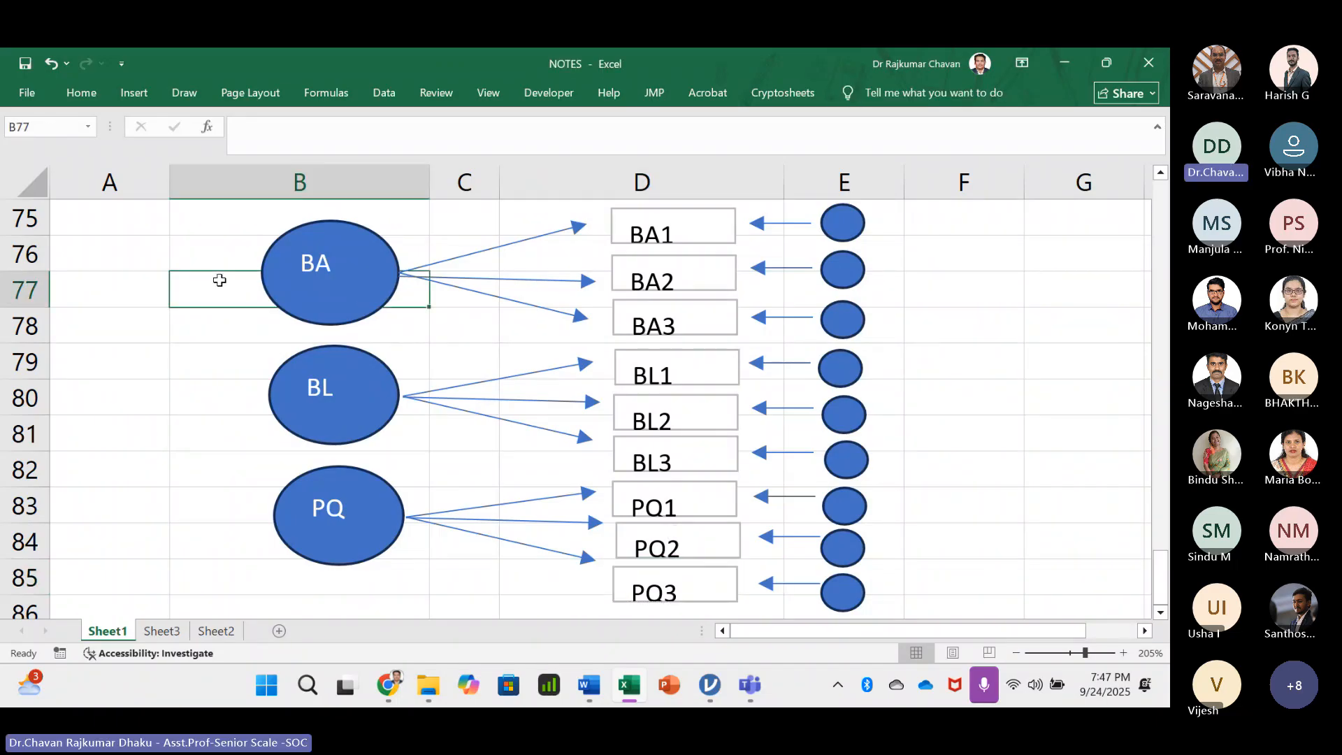
pyautogui.click(133, 93)
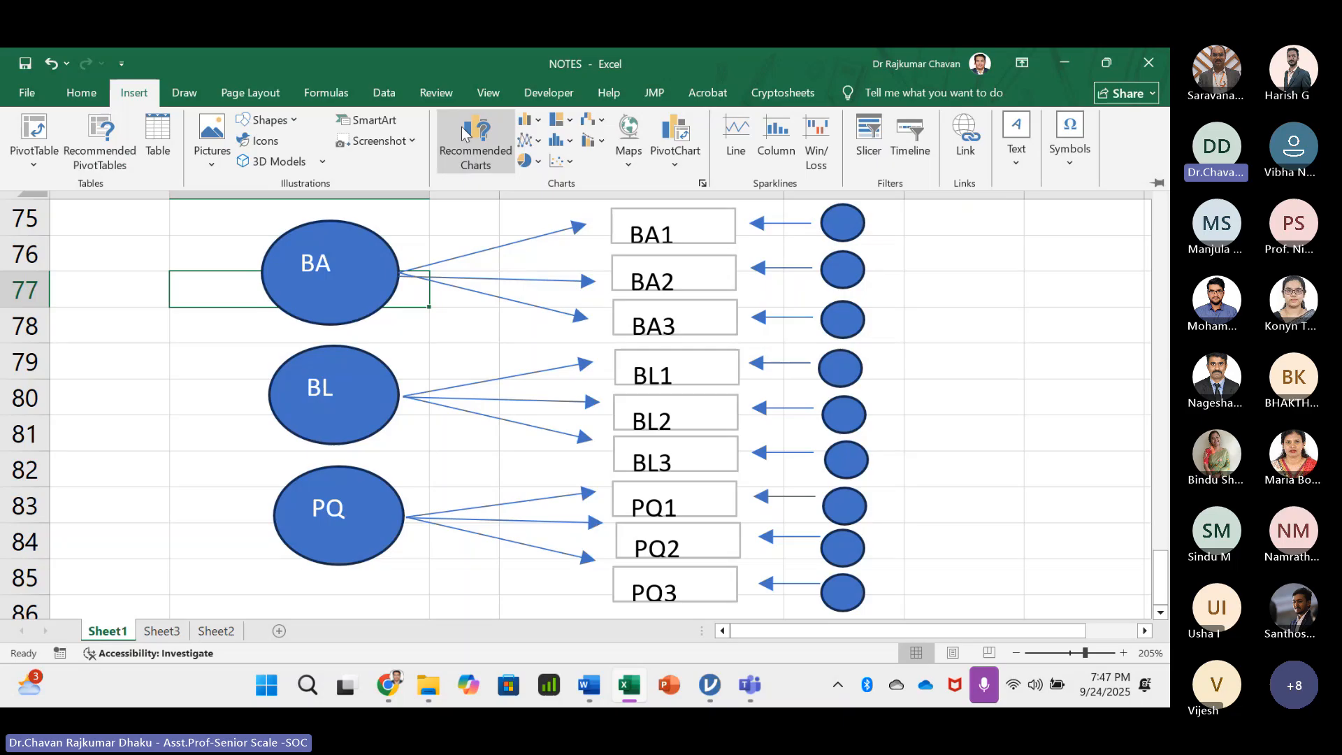
pyautogui.click(287, 122)
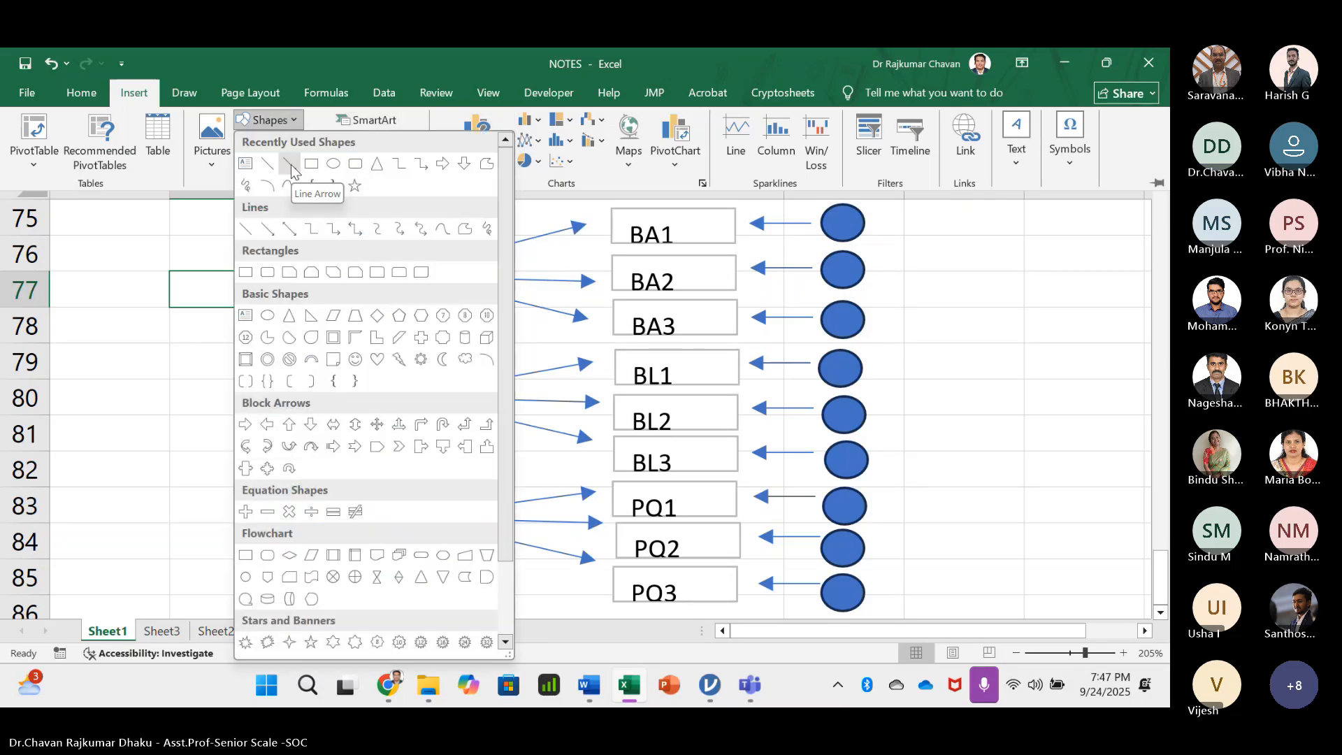
pyautogui.click(291, 167)
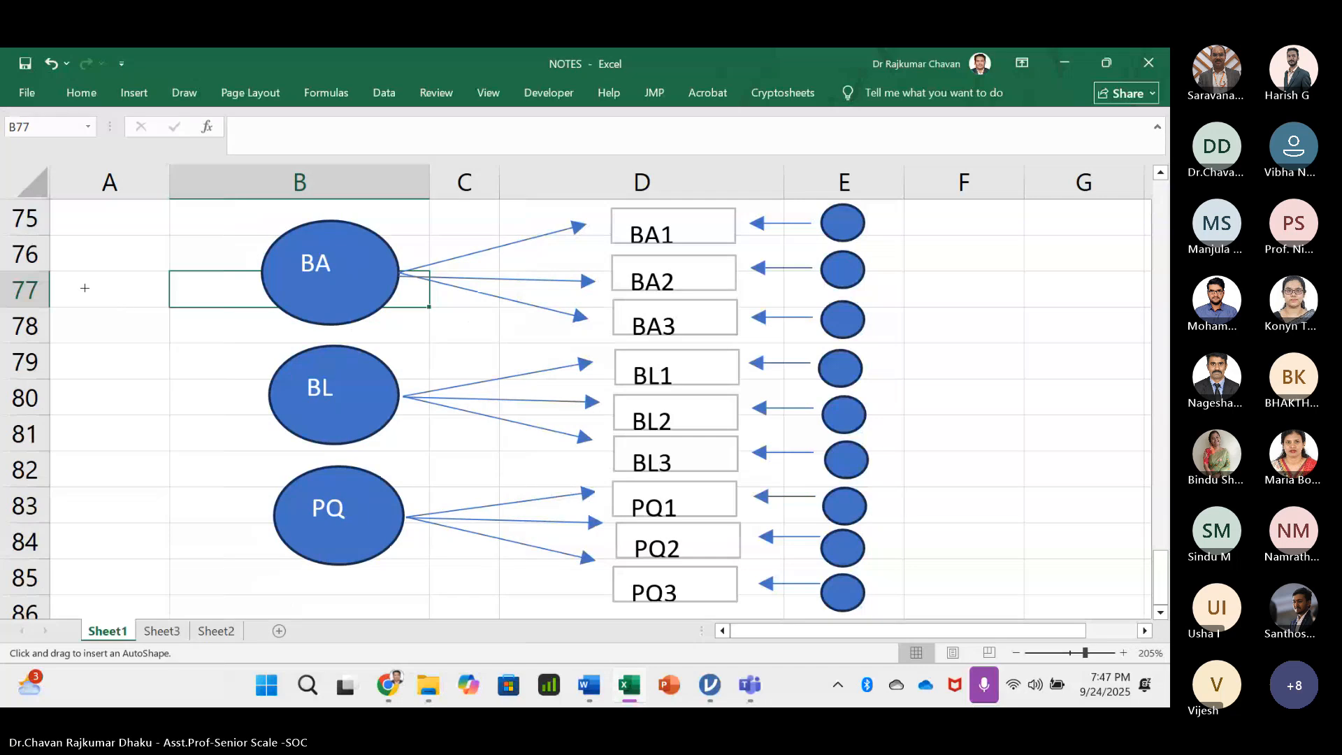
pyautogui.moveTo(85, 288); pyautogui.dragTo(150, 350)
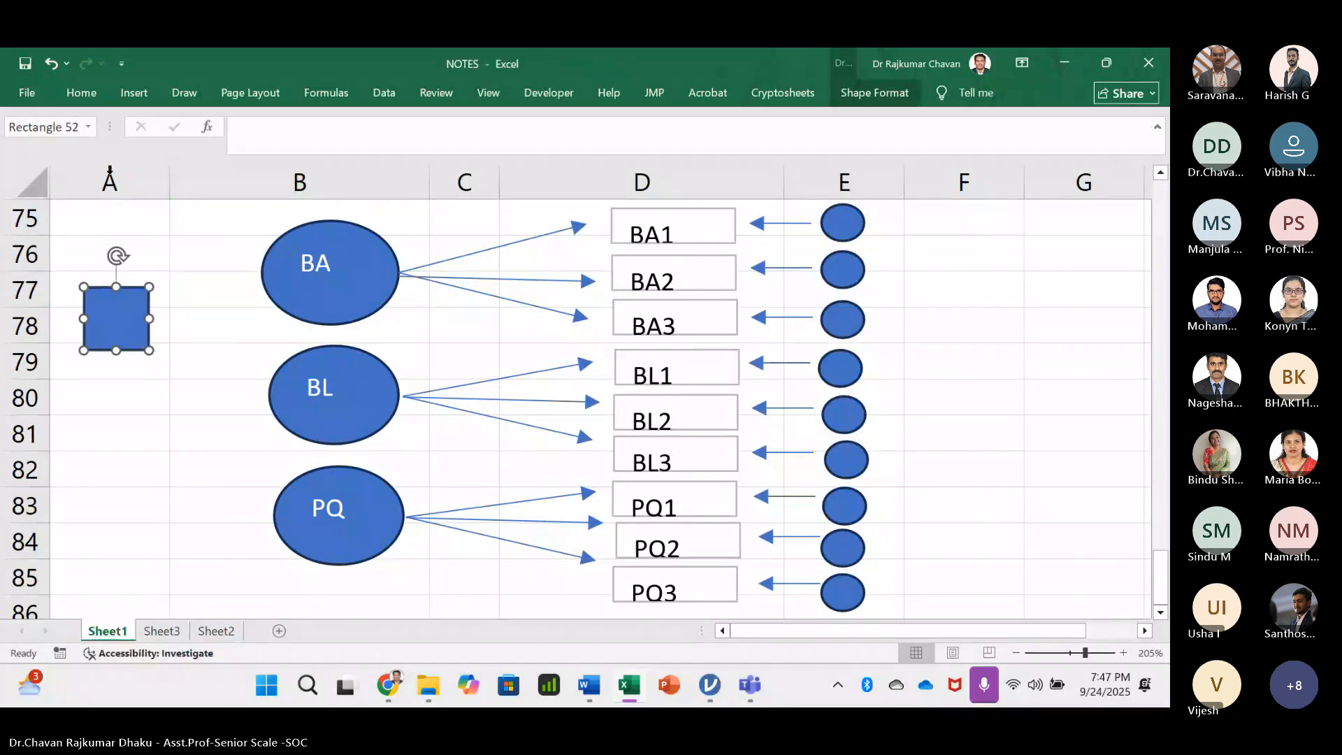
# - Draw line arrows from the BA, BL and PQ ovals to the edge of the square in column A
pyautogui.click(134, 98)
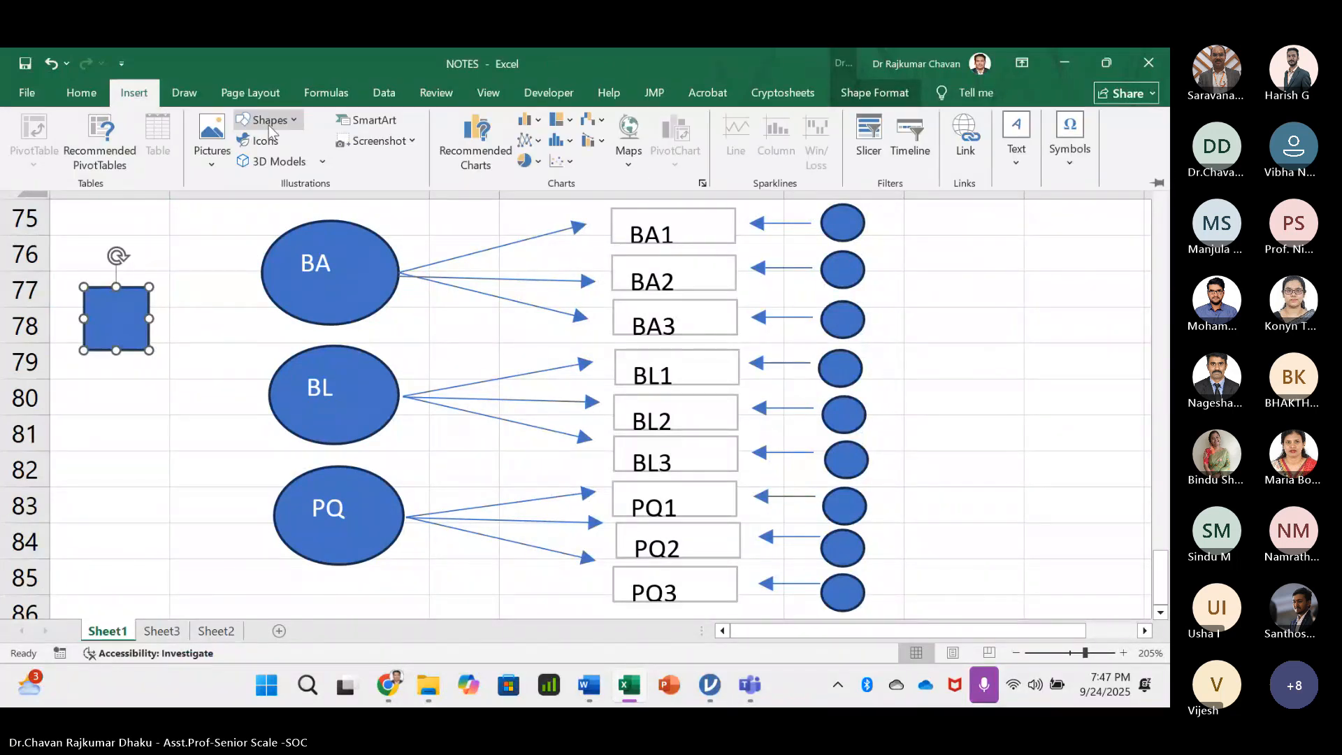
pyautogui.click(269, 123)
pyautogui.click(292, 170)
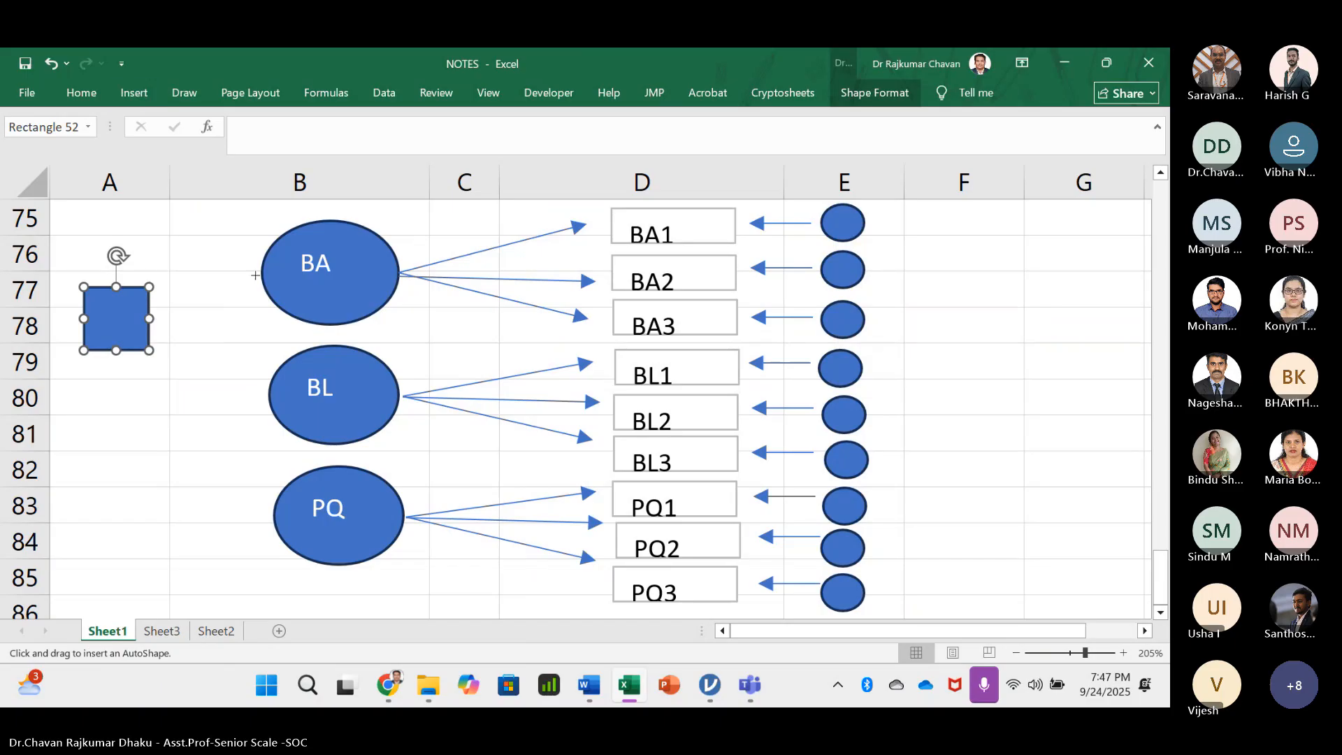
pyautogui.moveTo(255, 276); pyautogui.dragTo(151, 319)
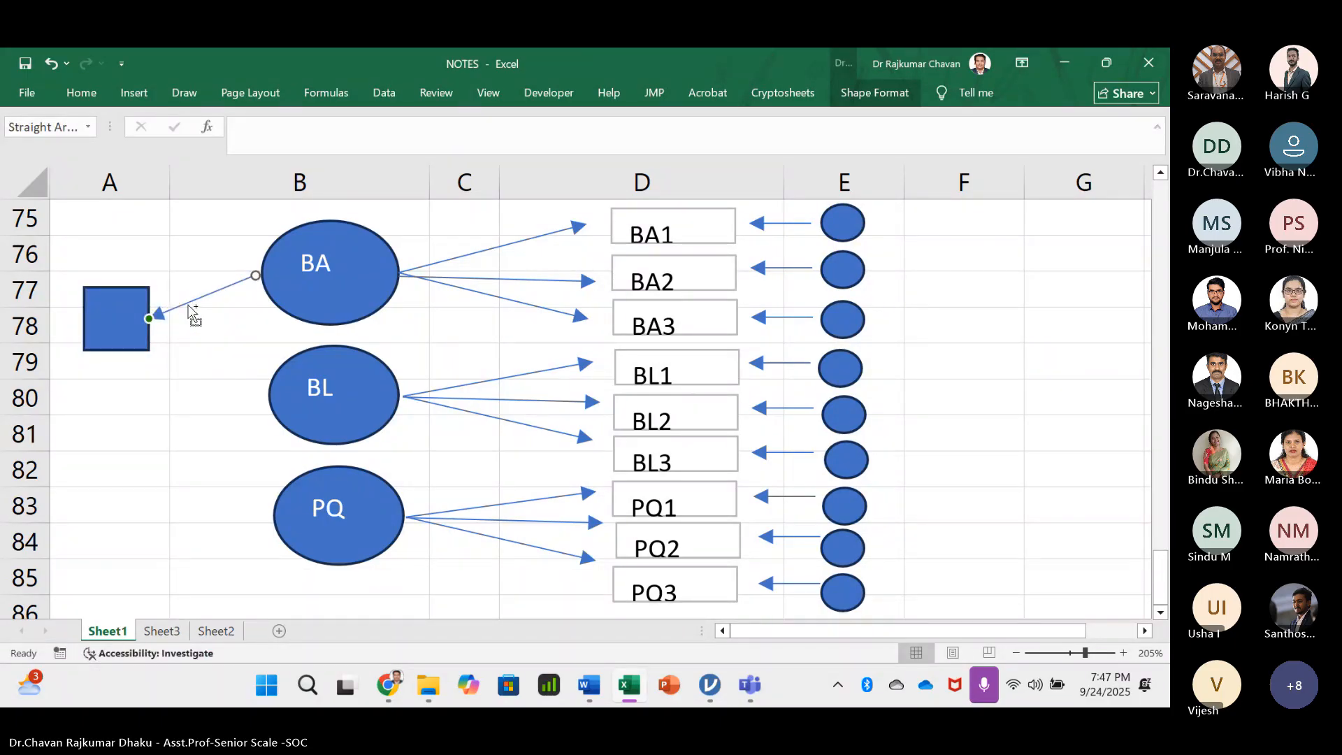
pyautogui.moveTo(194, 316); pyautogui.dragTo(267, 381)
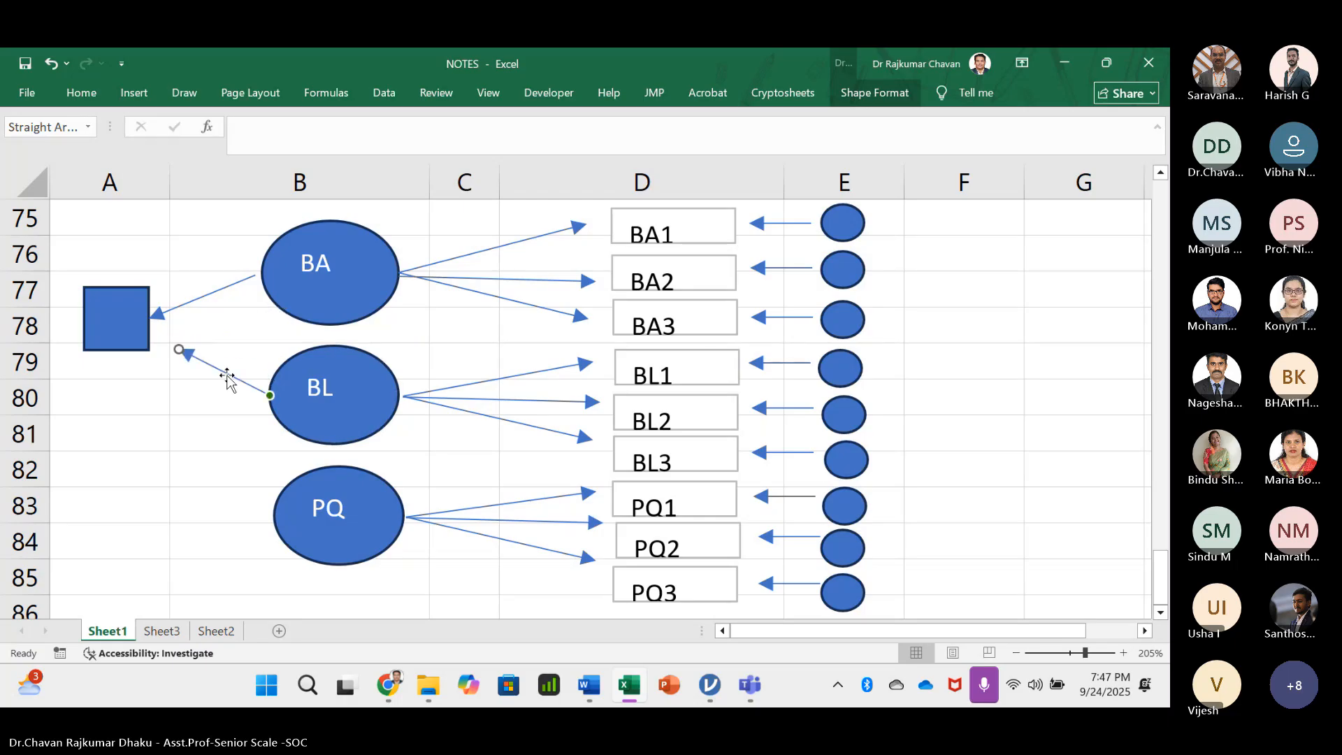
pyautogui.moveTo(177, 348); pyautogui.dragTo(148, 327)
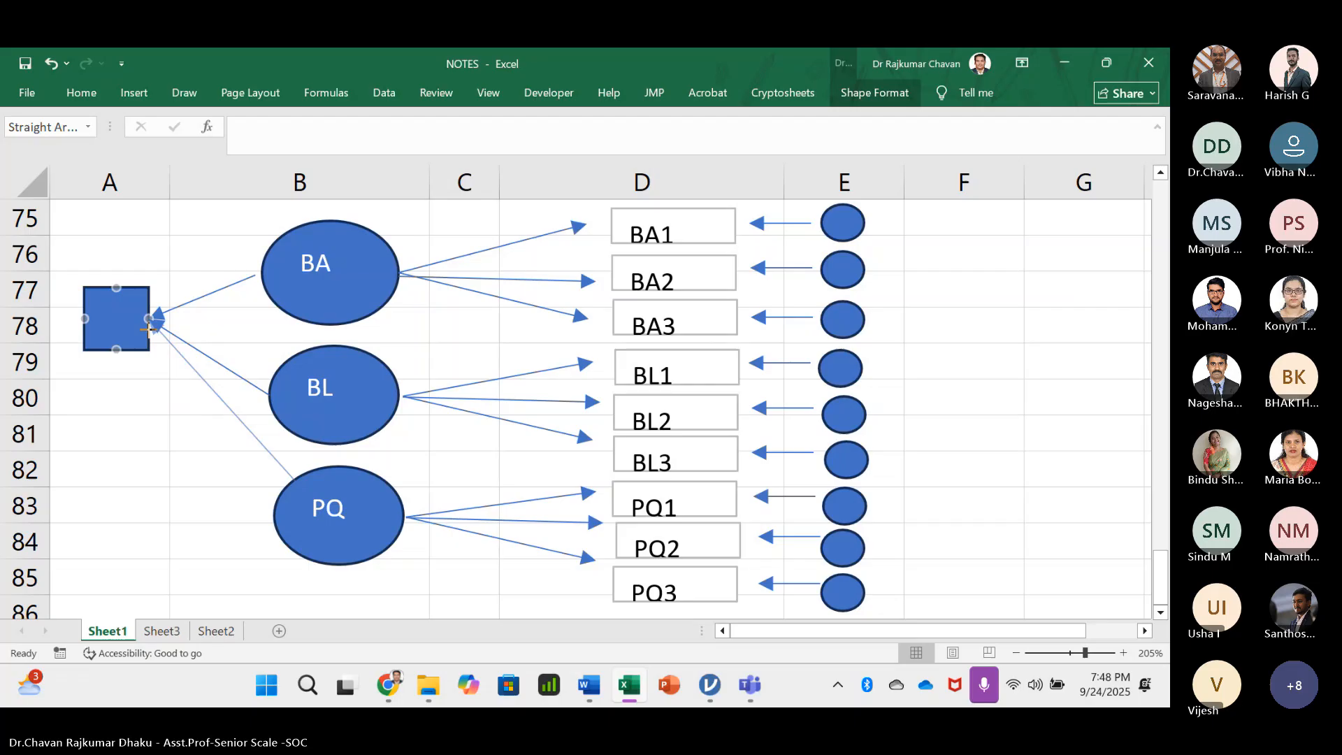
pyautogui.click(173, 443)
# - Widen column A slightly to make more room around the square
pyautogui.click(119, 326)
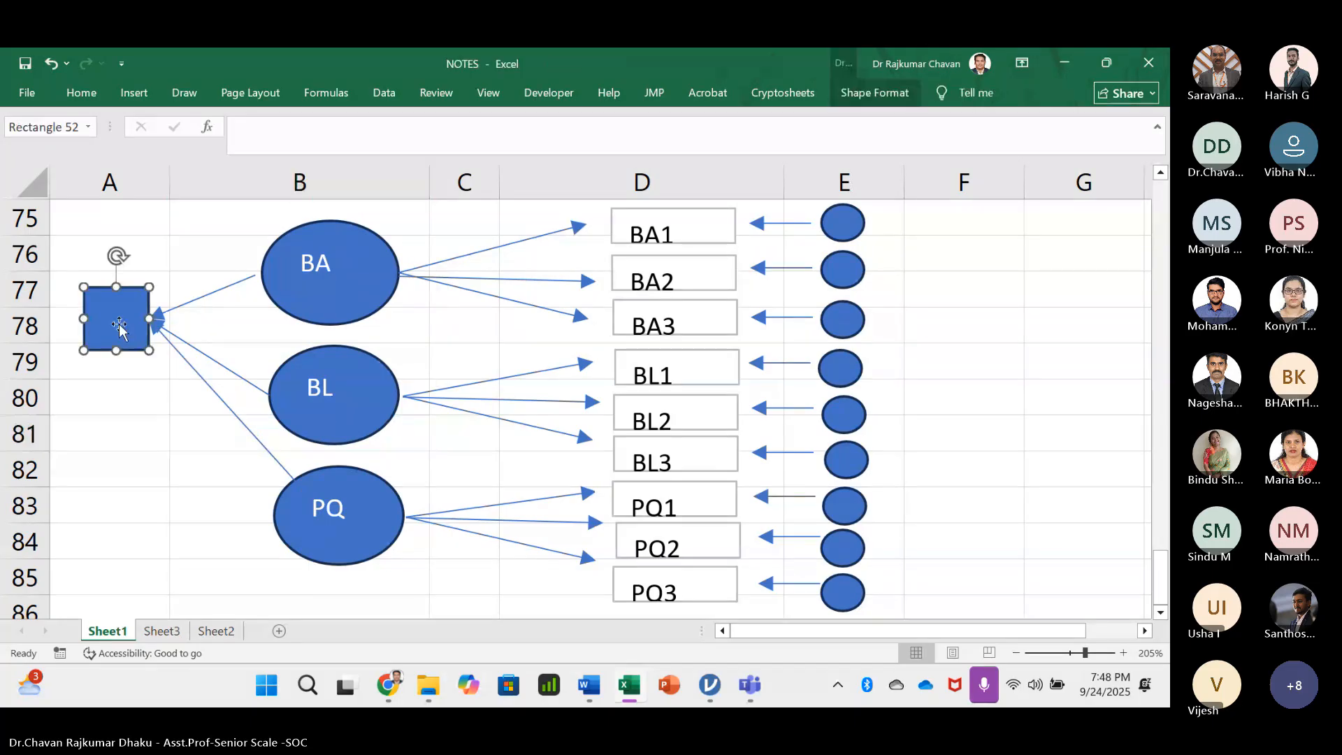
pyautogui.click(842, 222)
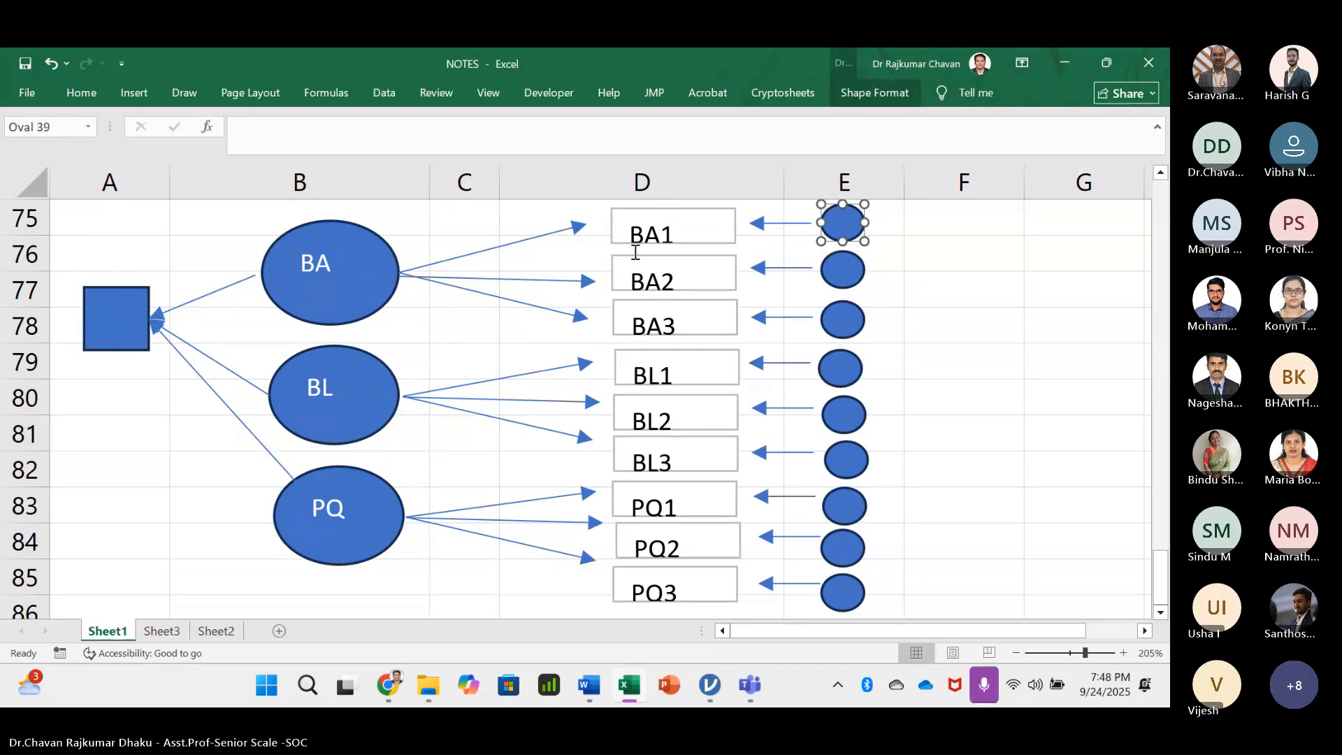
pyautogui.click(152, 288)
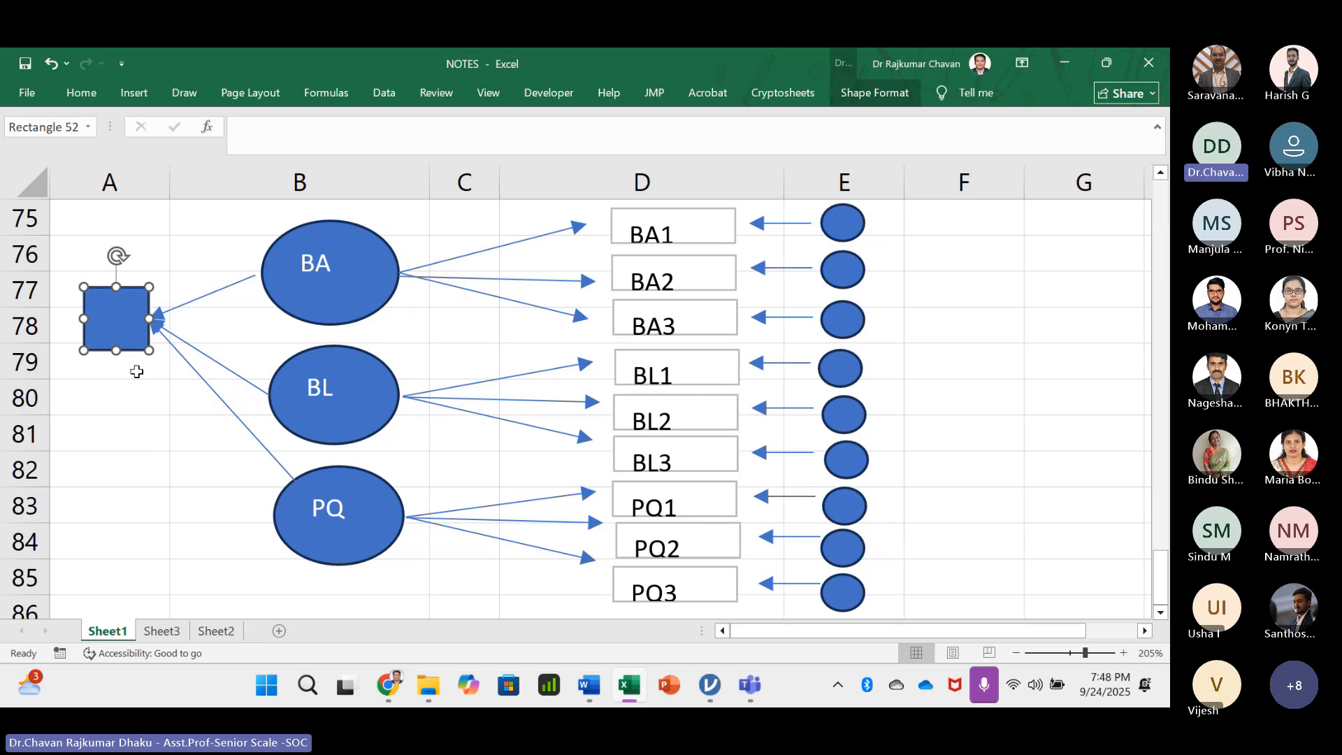
pyautogui.click(135, 408)
pyautogui.moveTo(170, 182); pyautogui.dragTo(186, 182)
pyautogui.click(100, 310)
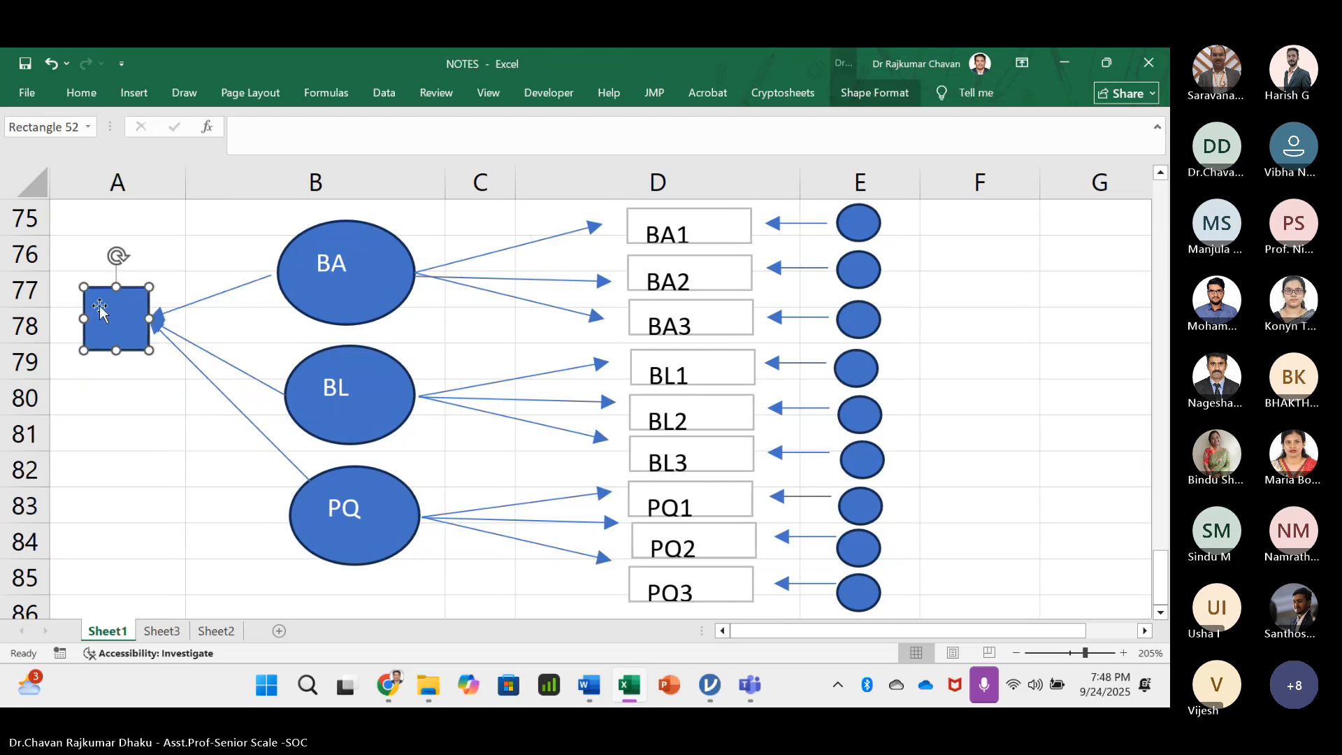
pyautogui.write('ATENT')
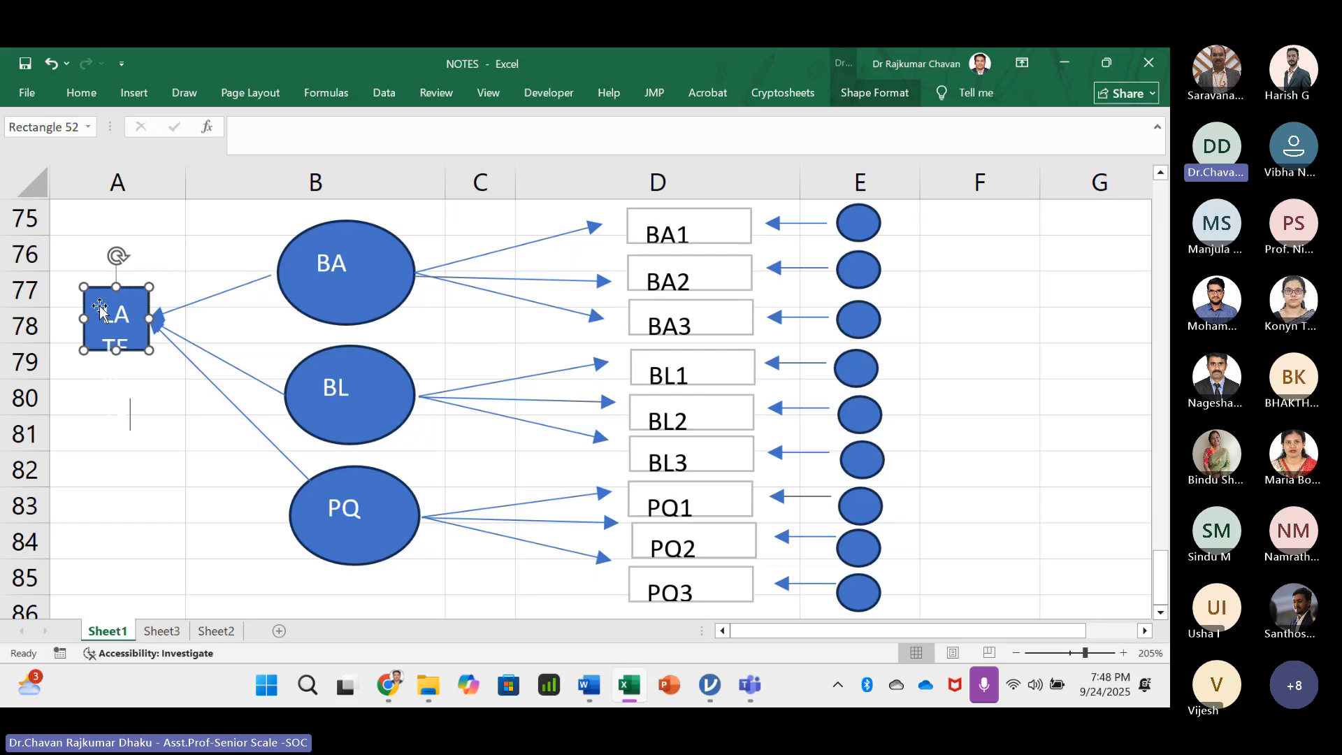
pyautogui.press('BackSpace')
pyautogui.press('BackSpace')
pyautogui.press('BackSpace')
pyautogui.press('BackSpace')
pyautogui.press('BackSpace')
pyautogui.press('BackSpace')
pyautogui.press('BackSpace')
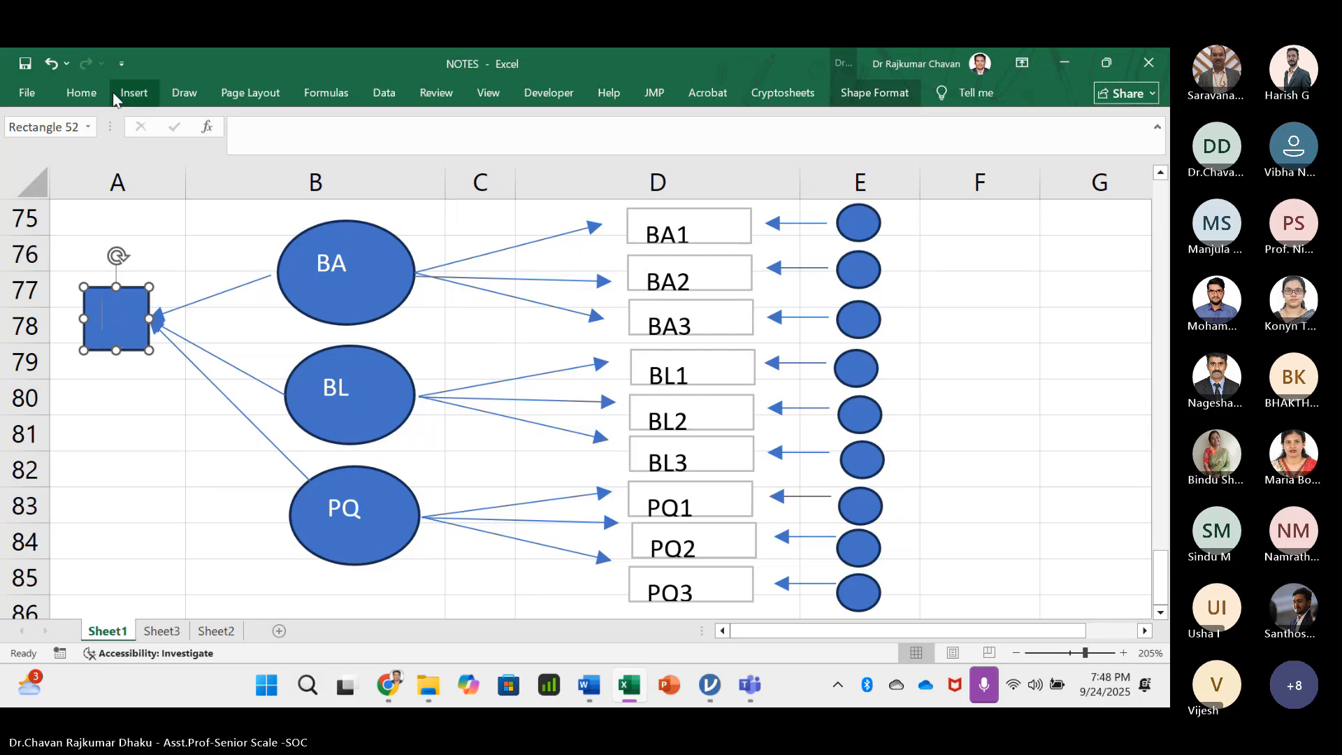
pyautogui.click(81, 93)
pyautogui.click(117, 409)
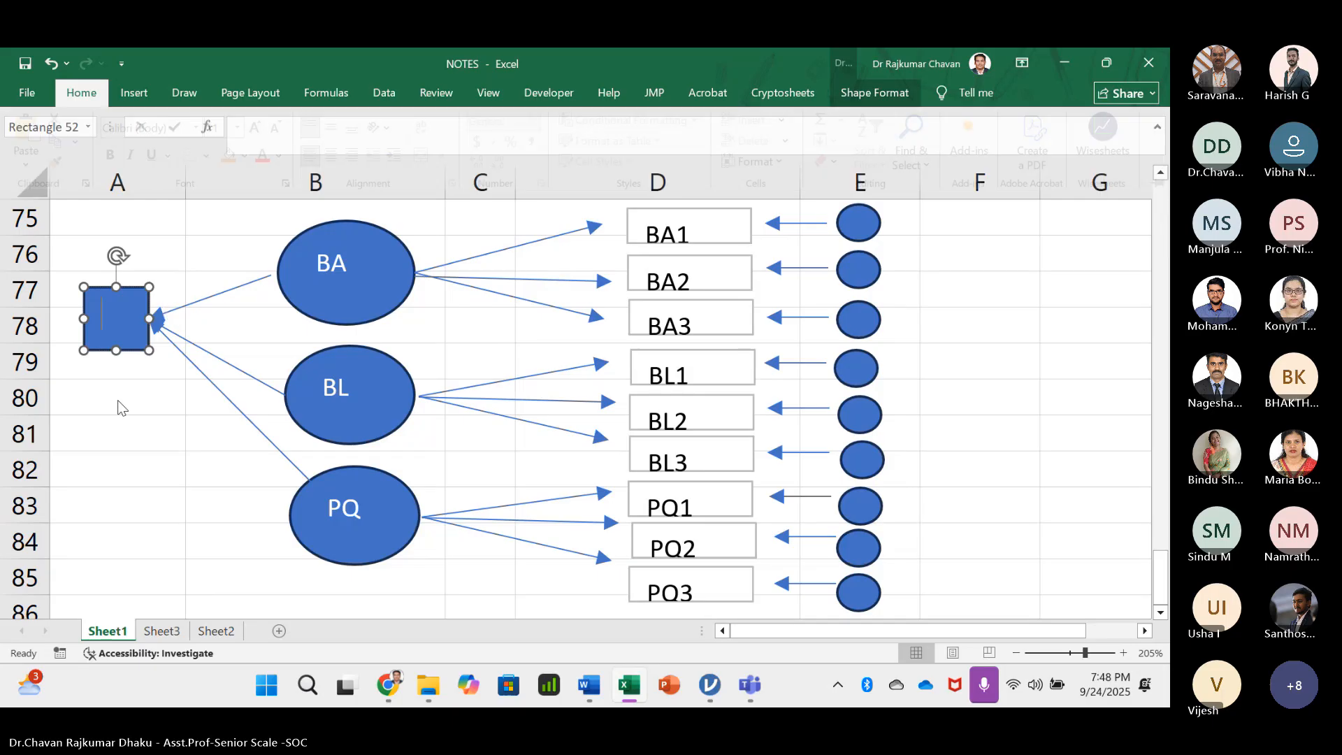
pyautogui.click(81, 92)
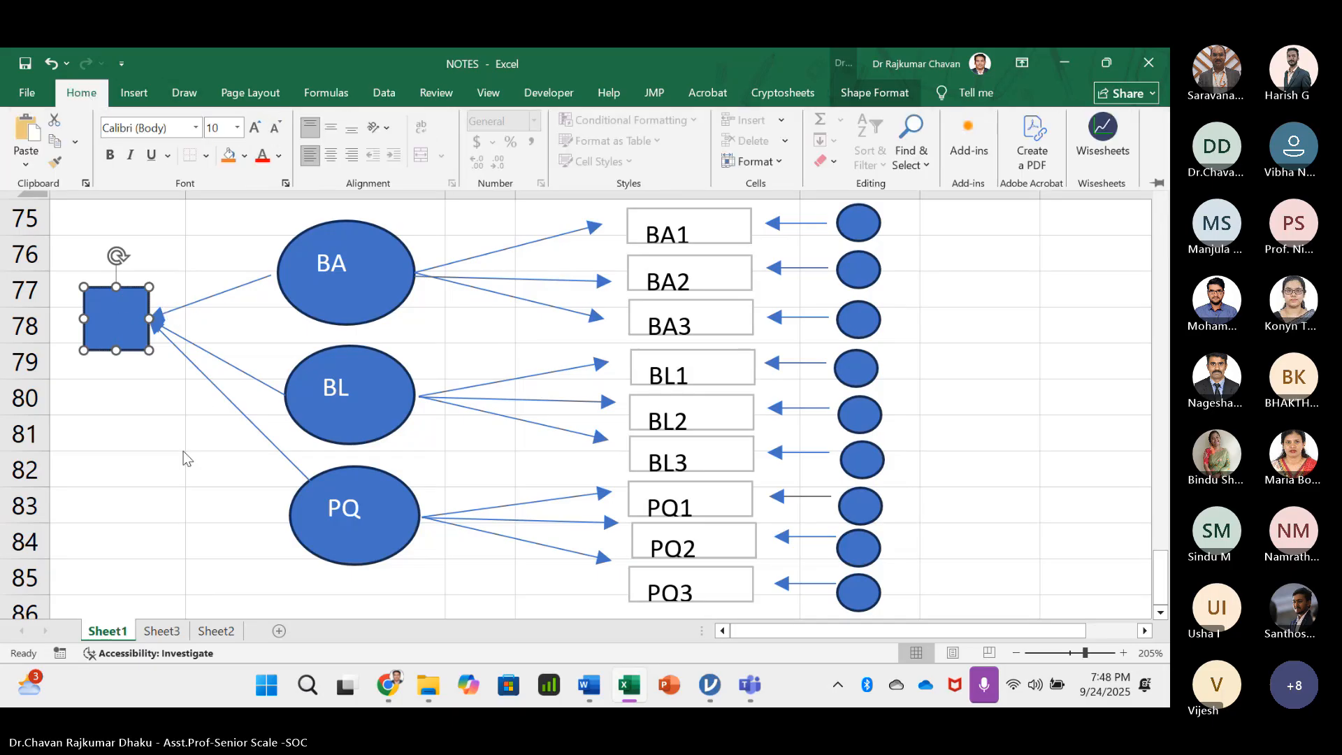
pyautogui.write('IA YE')
pyautogui.press('BackSpace')
pyautogui.press('BackSpace')
pyautogui.press('BackSpace')
pyautogui.press('BackSpace')
pyautogui.press('BackSpace')
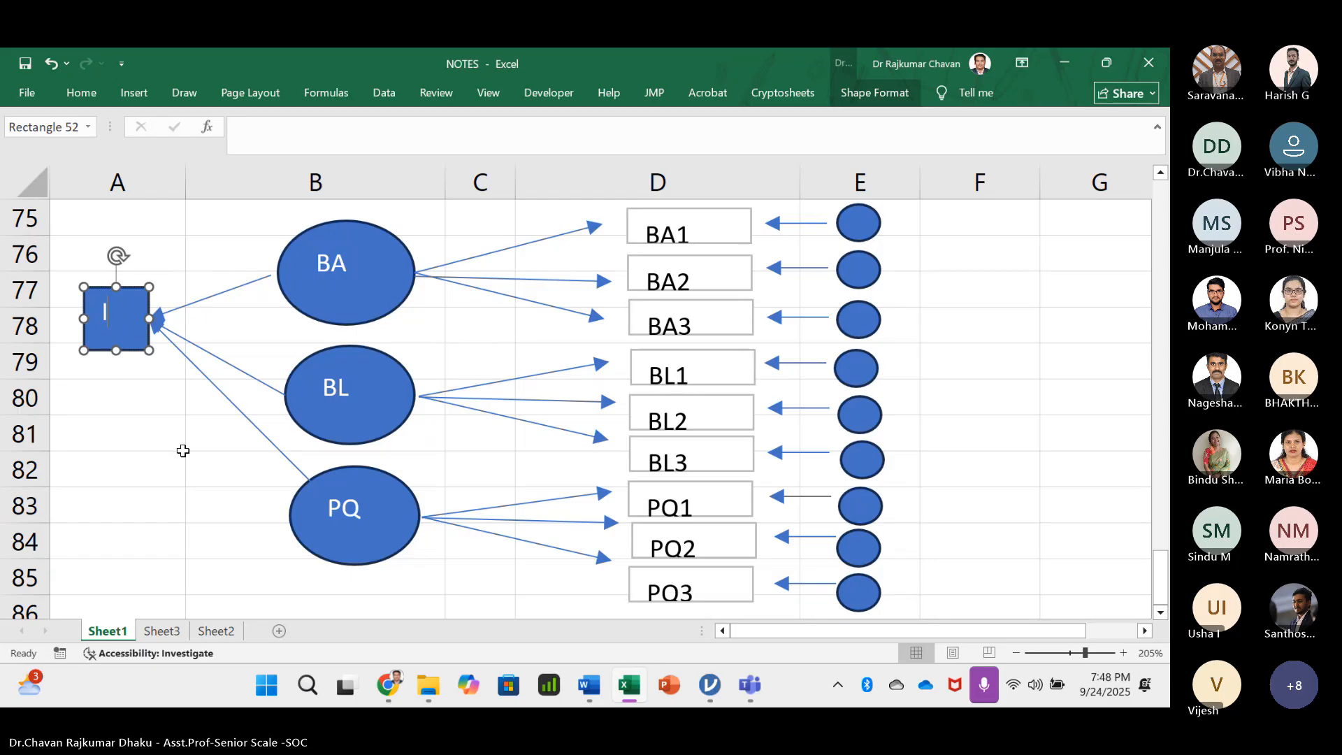
# - Label the square in column A "Latent construcct" and reduce the size of its text
pyautogui.write('Latent ')
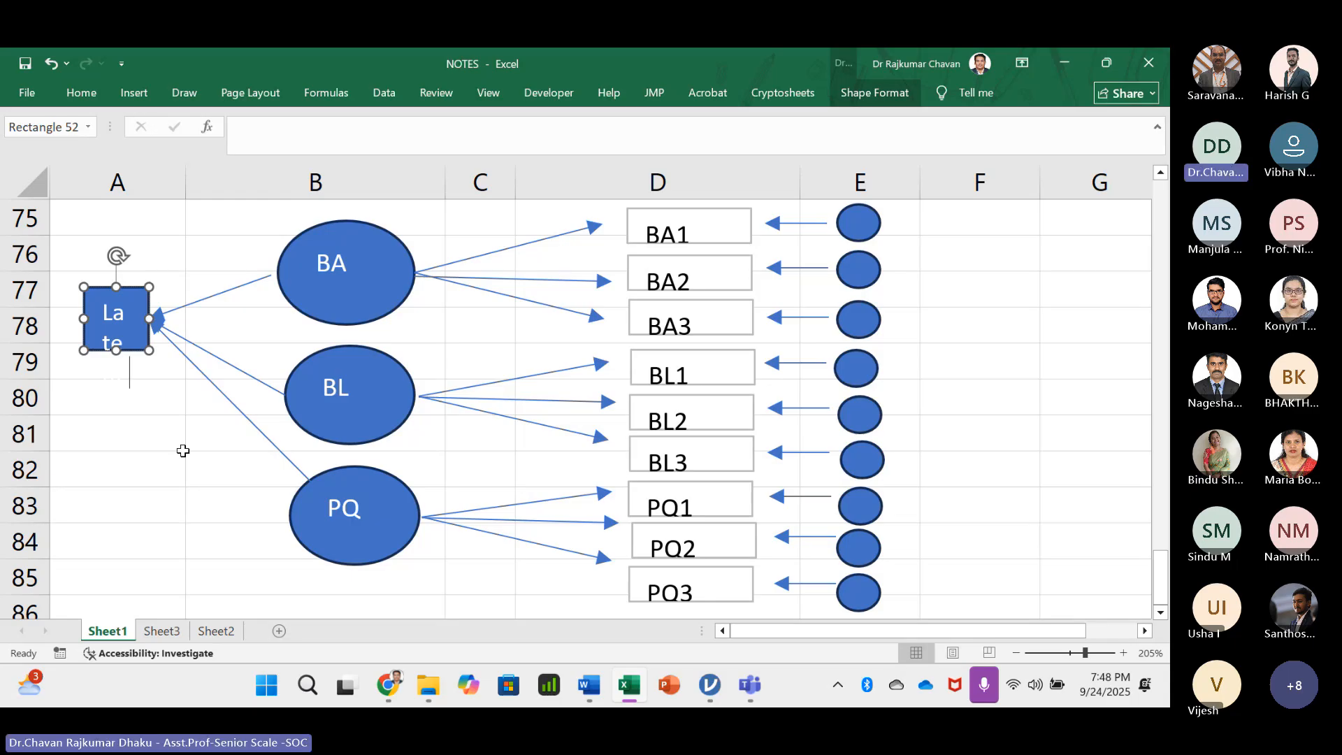
pyautogui.write('construct')
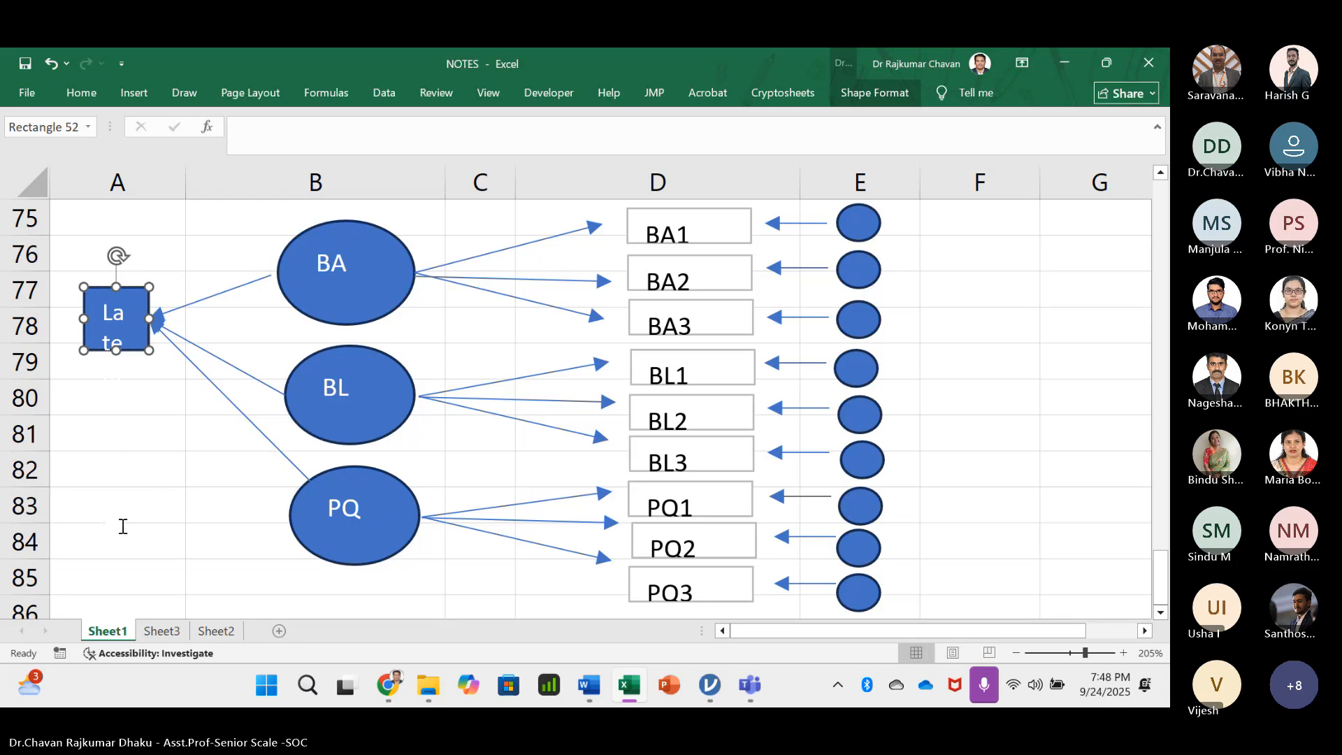
pyautogui.moveTo(122, 526); pyautogui.dragTo(101, 304)
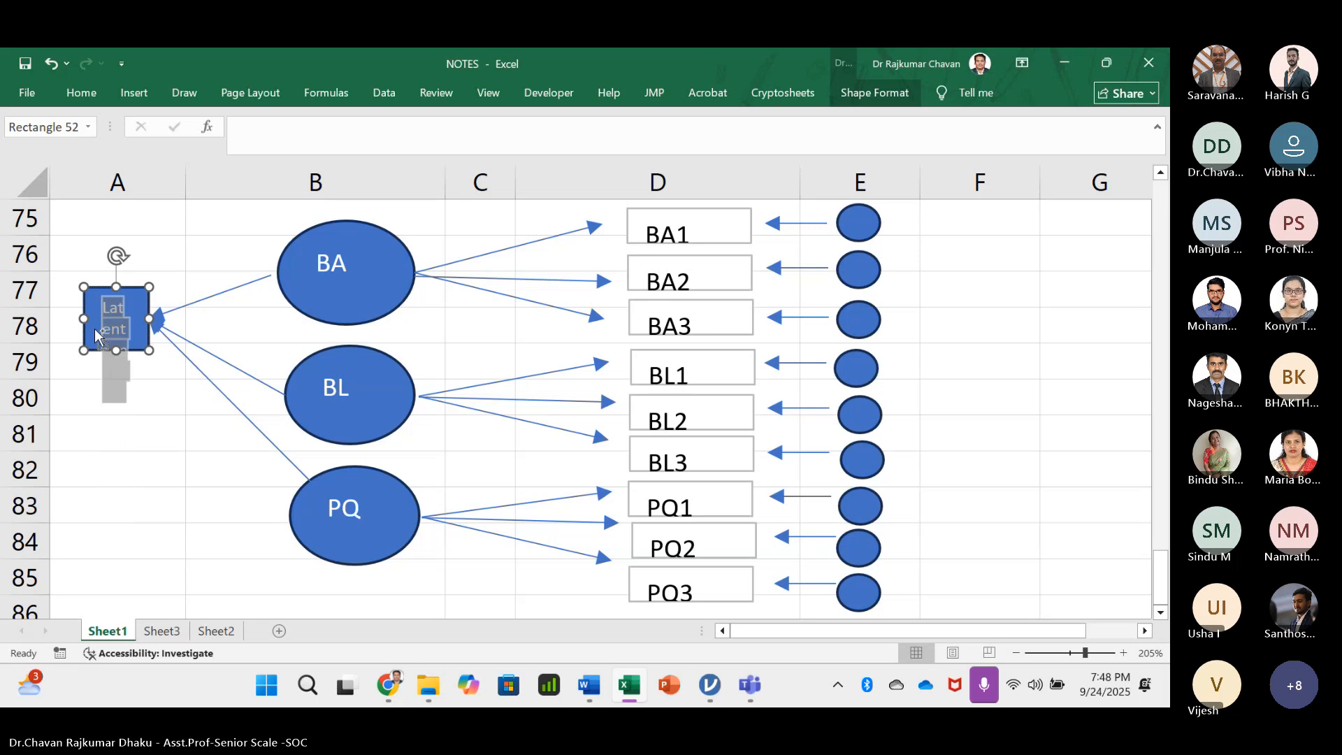
pyautogui.hotkey('ctrl', 'shift', ',')
pyautogui.hotkey('ctrl', 'shift', ',')
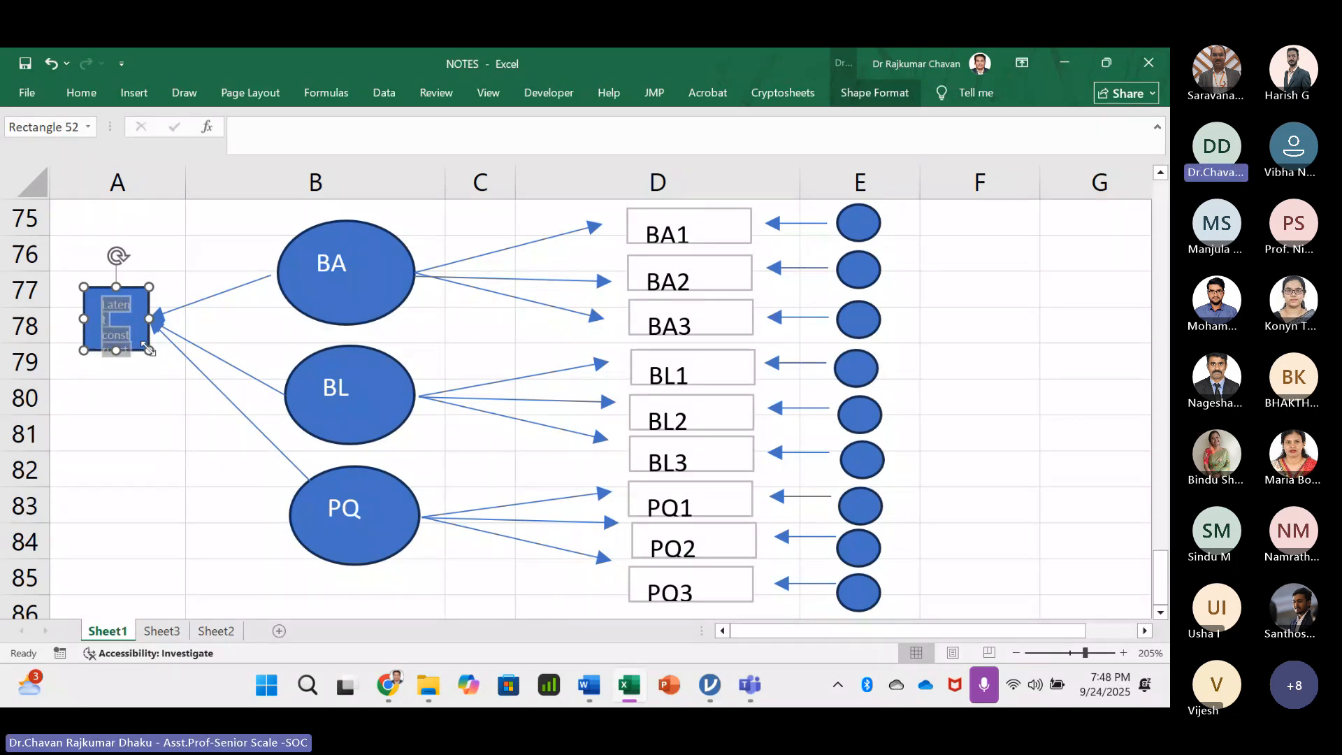
# - Enlarge the square in column A so its longest label word fits on one line
pyautogui.moveTo(148, 350); pyautogui.dragTo(164, 361)
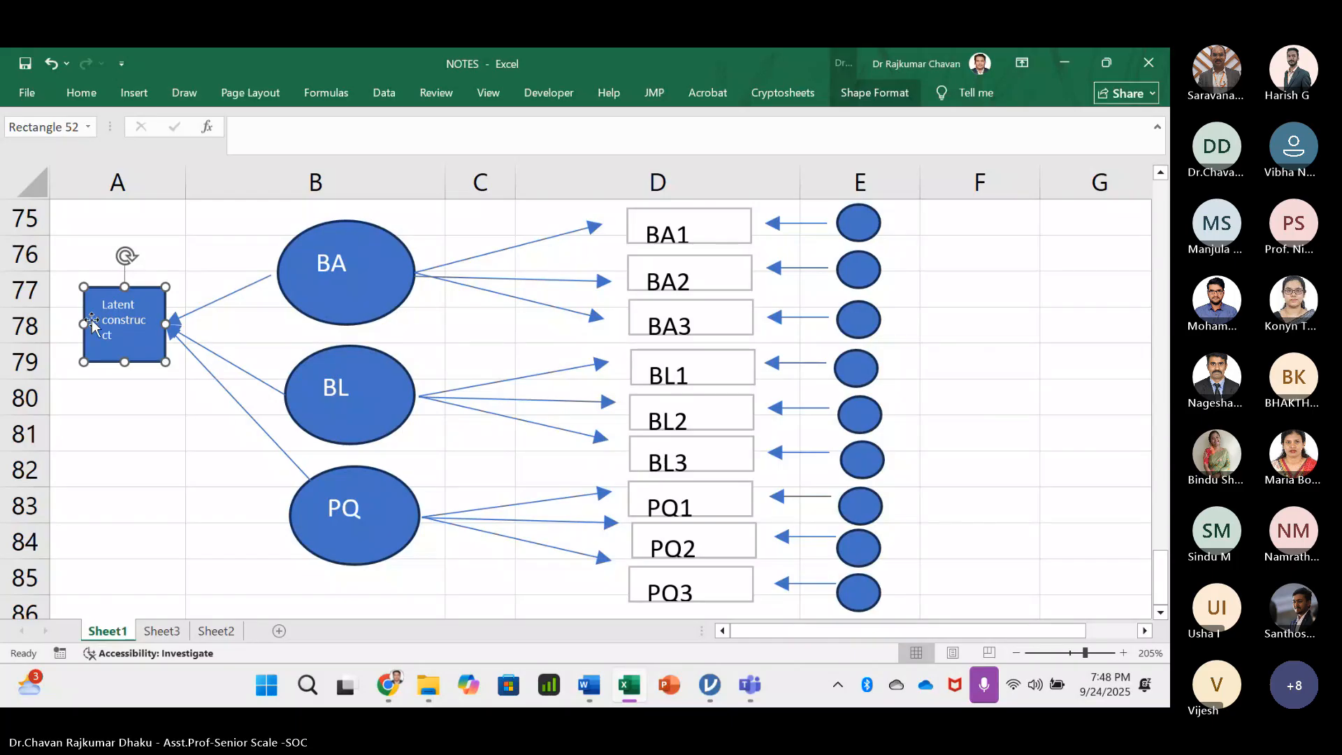
pyautogui.moveTo(83, 323); pyautogui.dragTo(74, 323)
pyautogui.click(146, 411)
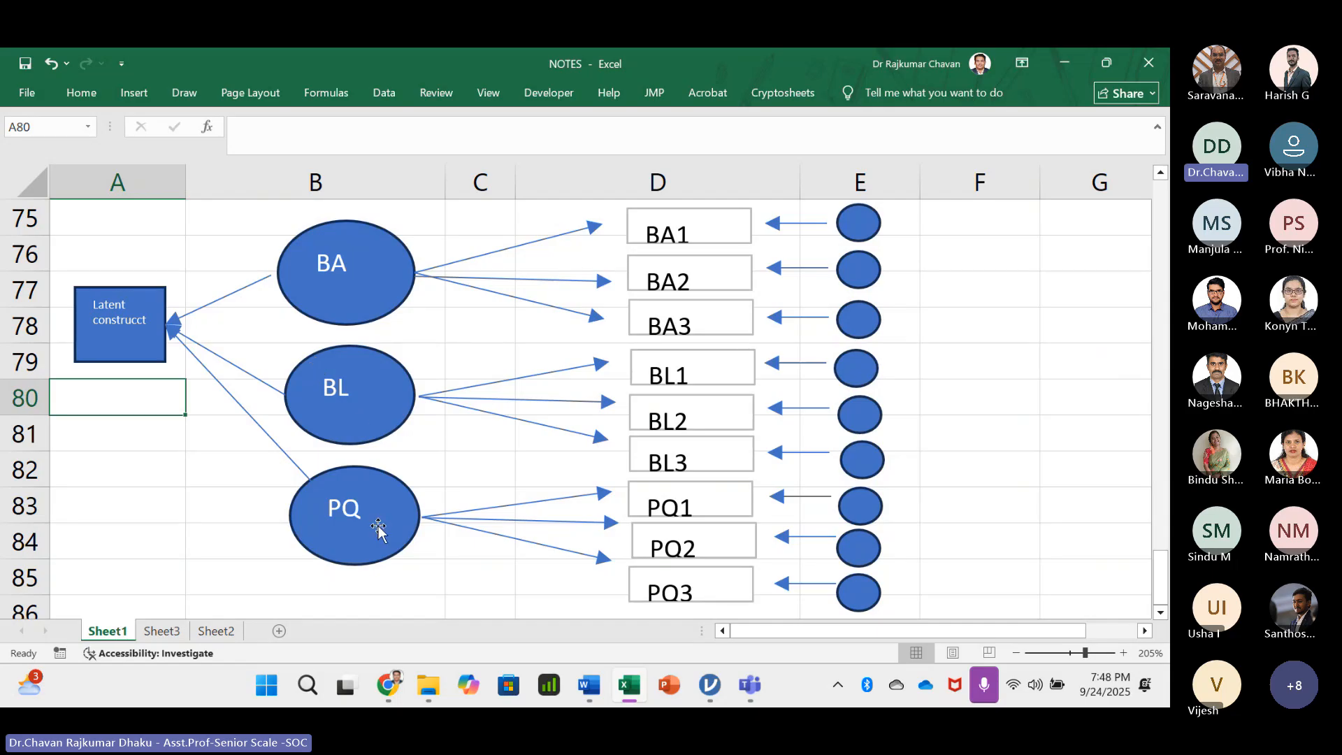
# - Label the error circle connected to the BA1 box with a small "e"
pyautogui.click(867, 228)
pyautogui.click(870, 287)
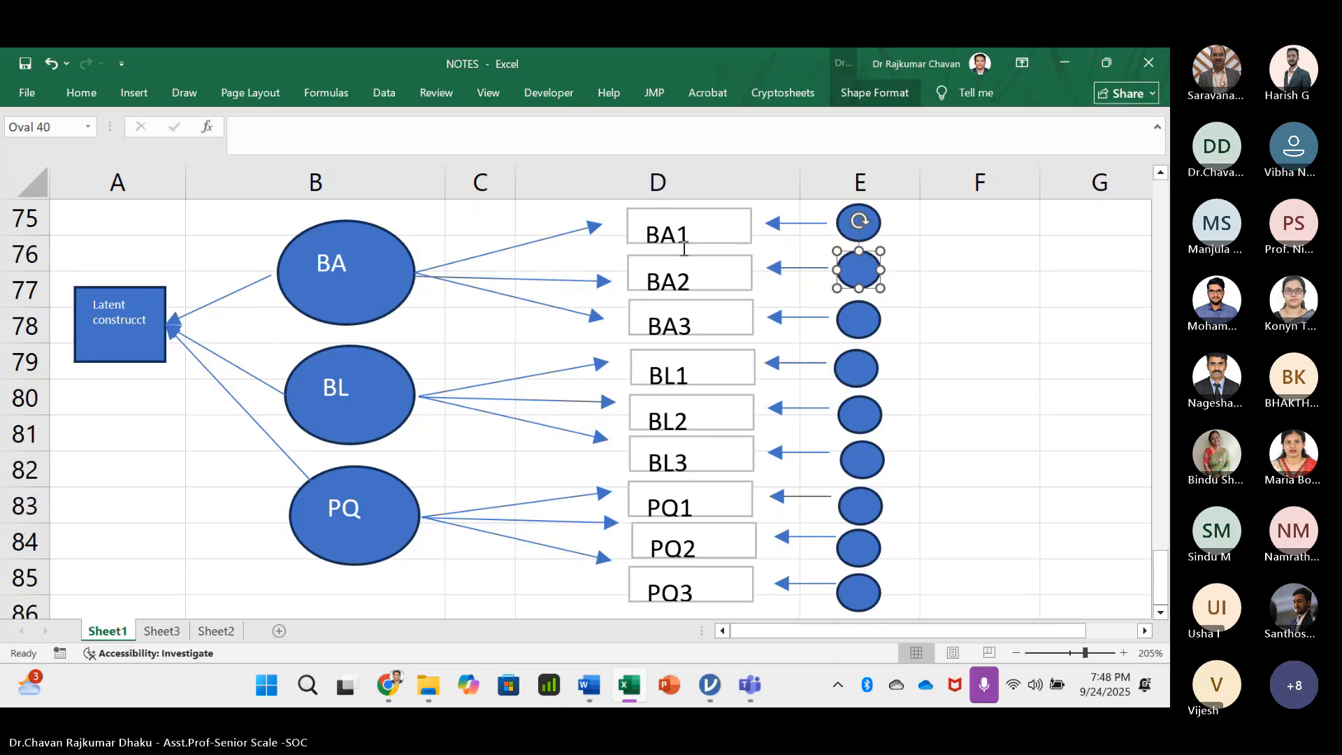
pyautogui.click(879, 232)
pyautogui.click(859, 224)
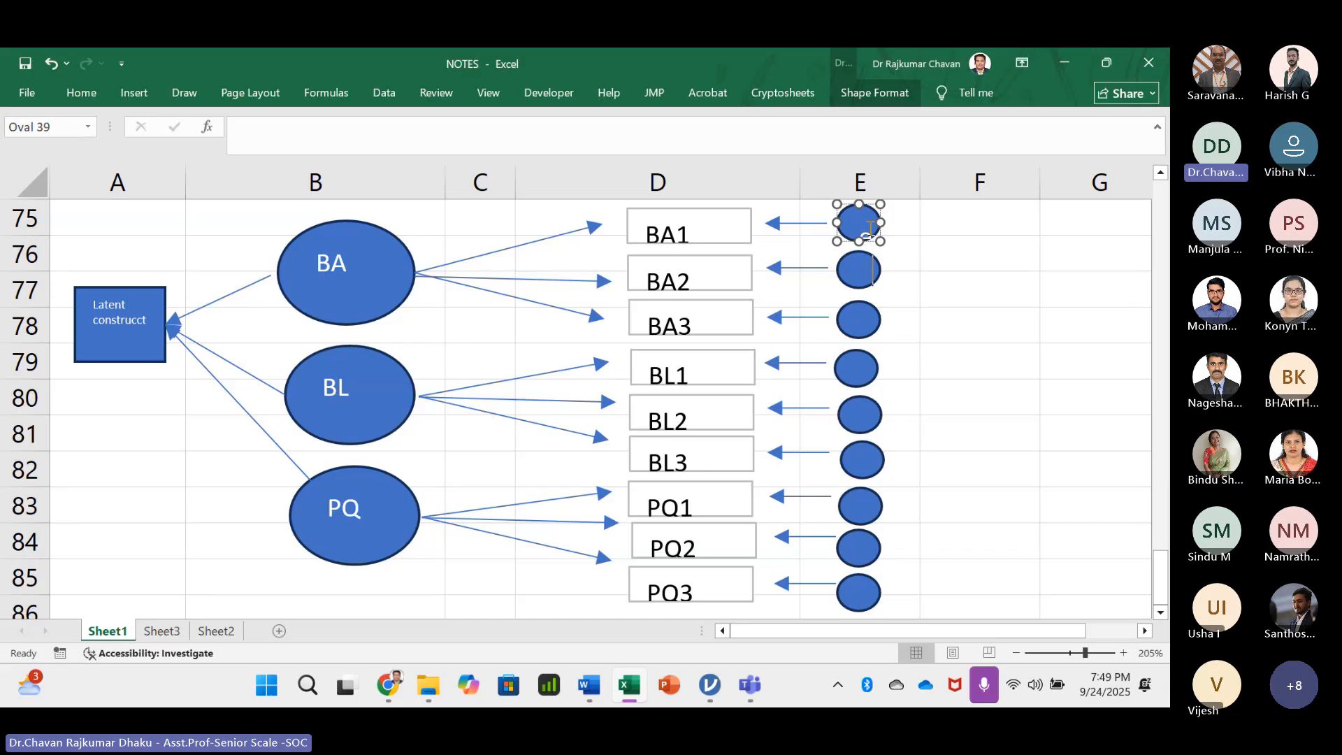
pyautogui.moveTo(866, 233); pyautogui.dragTo(884, 257)
pyautogui.click(953, 255)
pyautogui.click(861, 223)
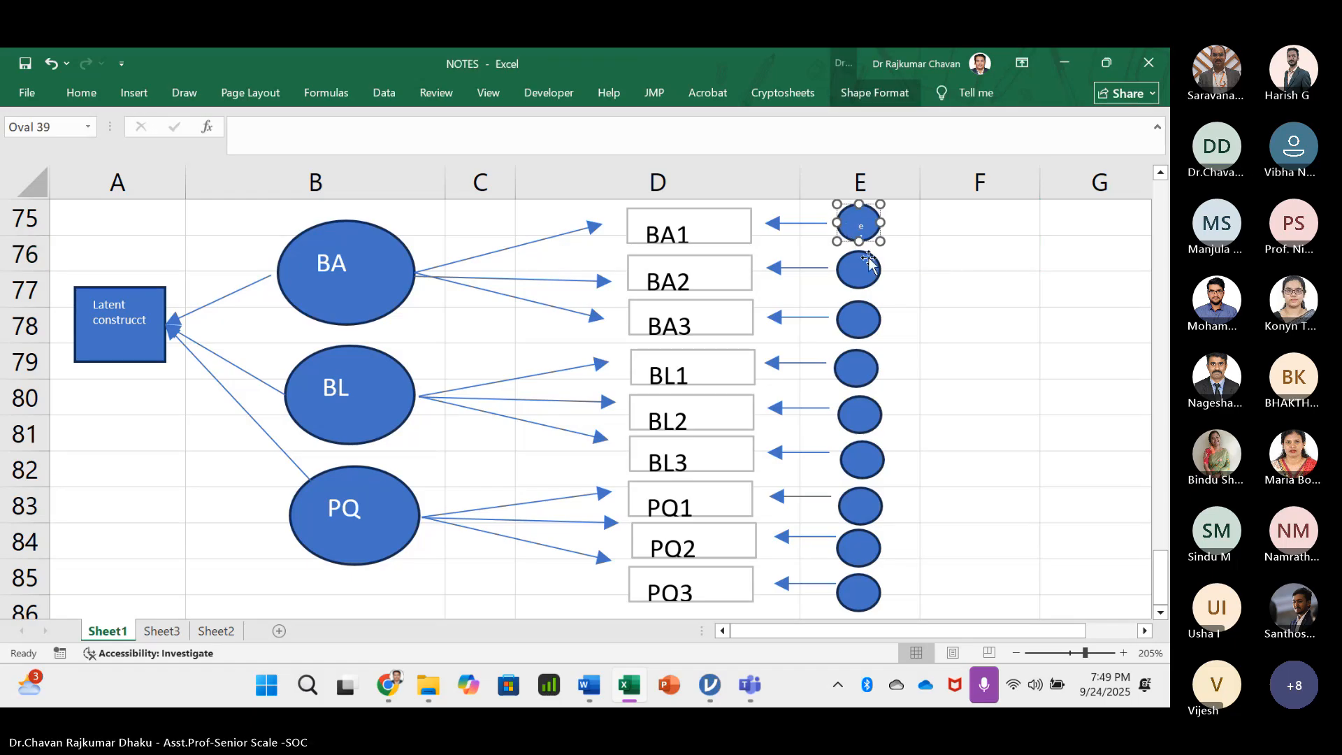
pyautogui.click(944, 285)
pyautogui.click(858, 223)
pyautogui.write('e')
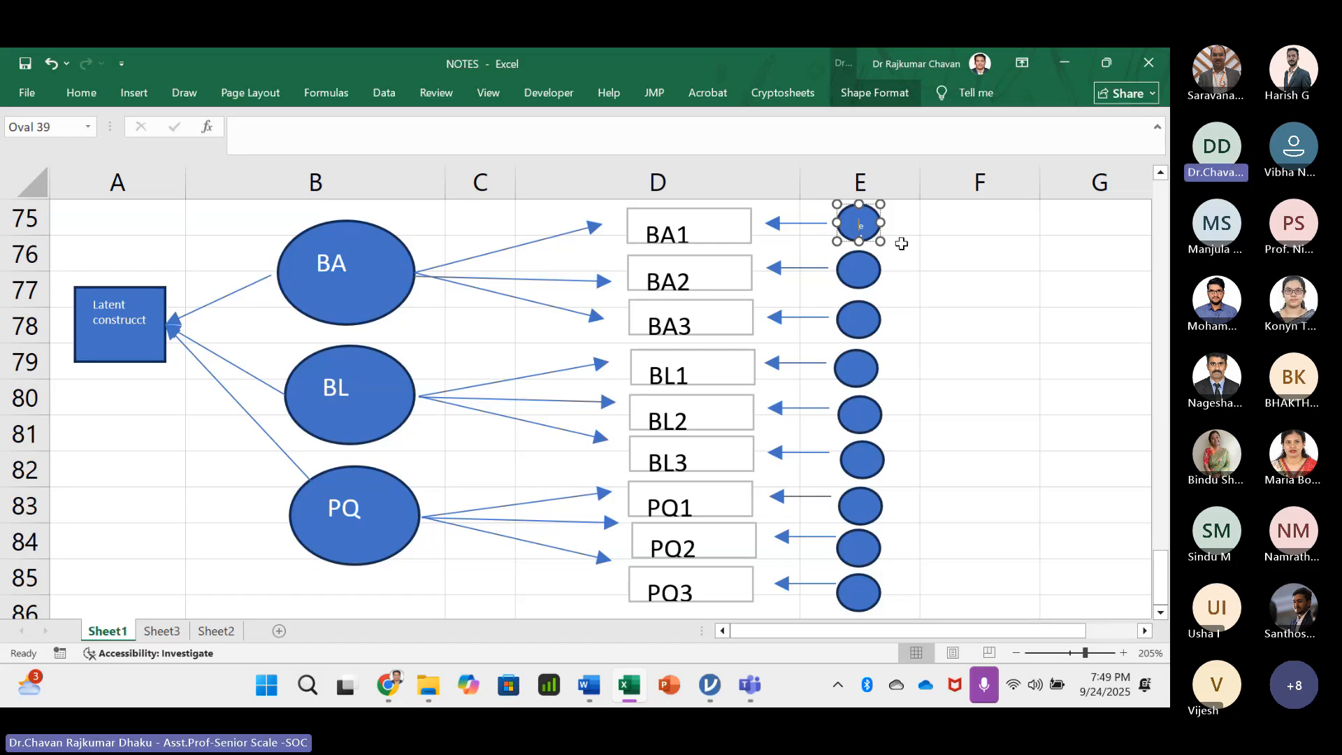
# - Label the error circle connected to the BA2 box "E" and reduce the size of its text
pyautogui.click(909, 240)
pyautogui.click(910, 290)
pyautogui.click(860, 273)
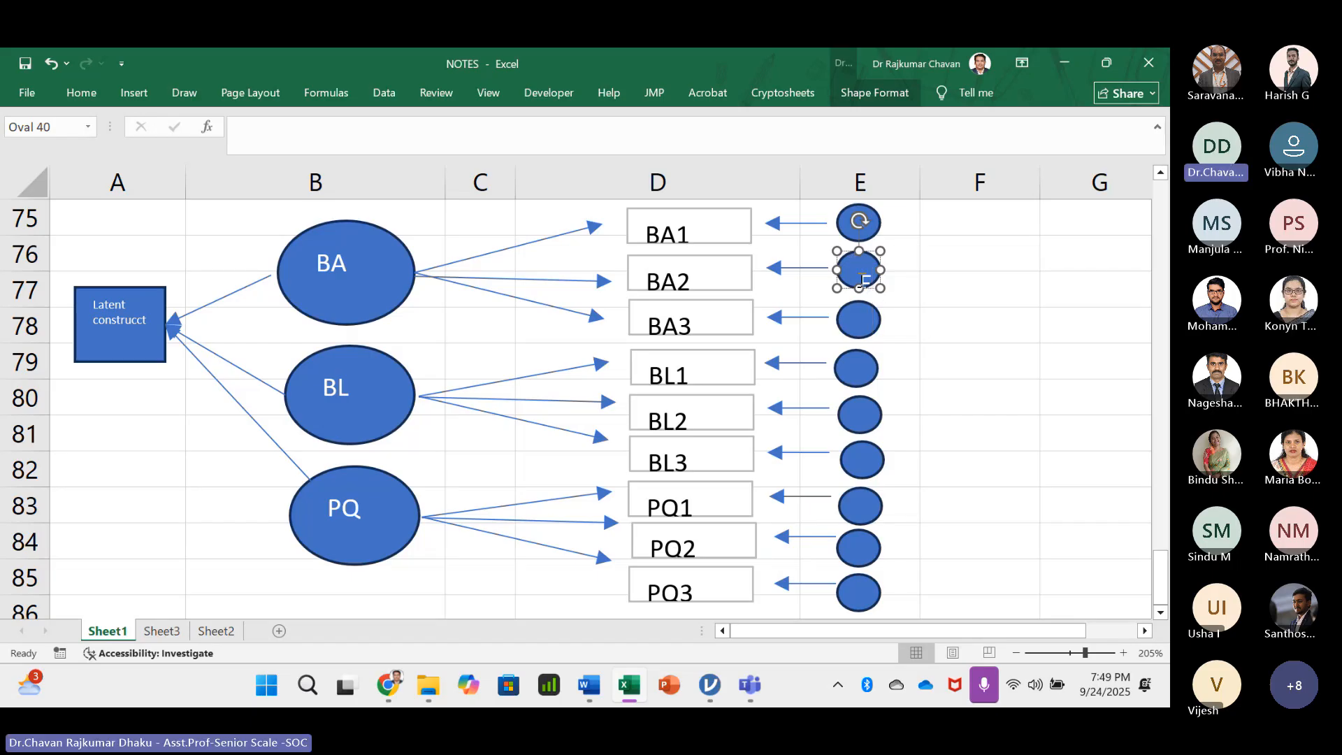
pyautogui.moveTo(861, 282); pyautogui.dragTo(885, 305)
pyautogui.press('ctrl+shift+less')
pyautogui.press('ctrl+shift+less')
pyautogui.press('ctrl+shift+less')
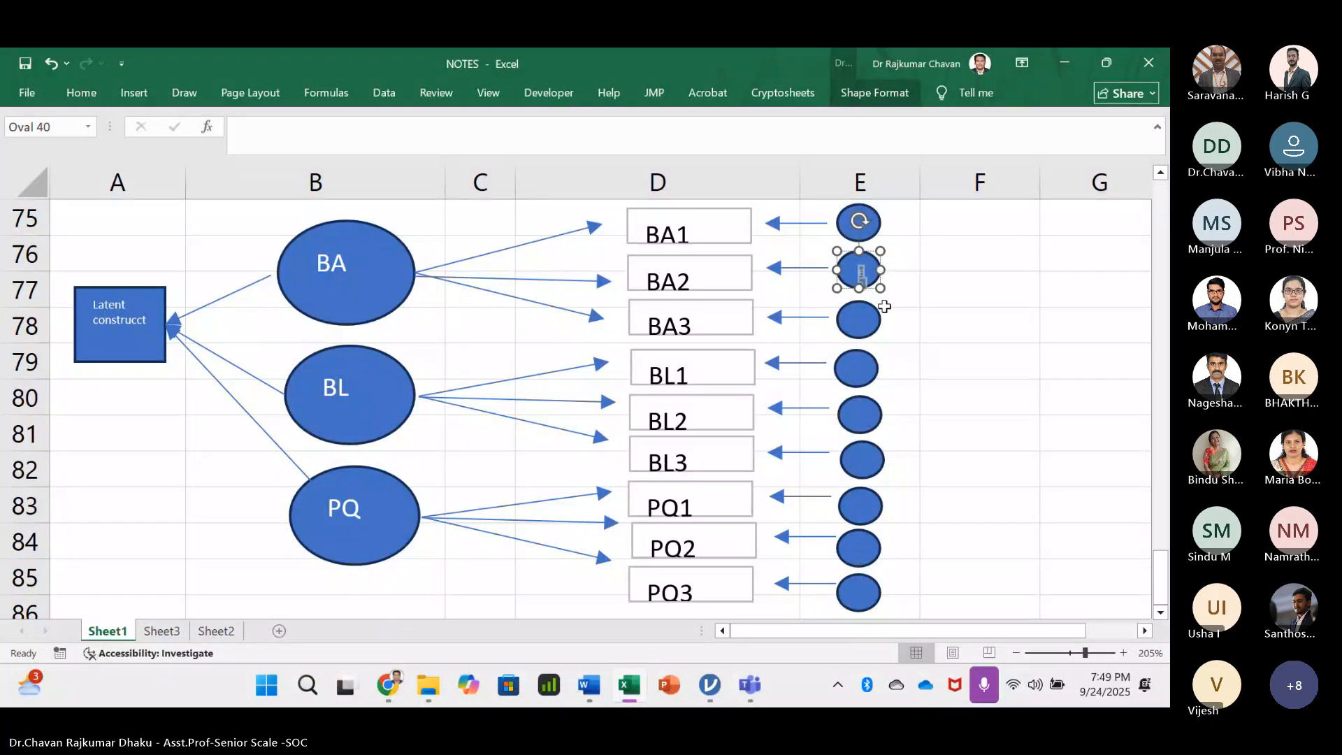
pyautogui.click(978, 292)
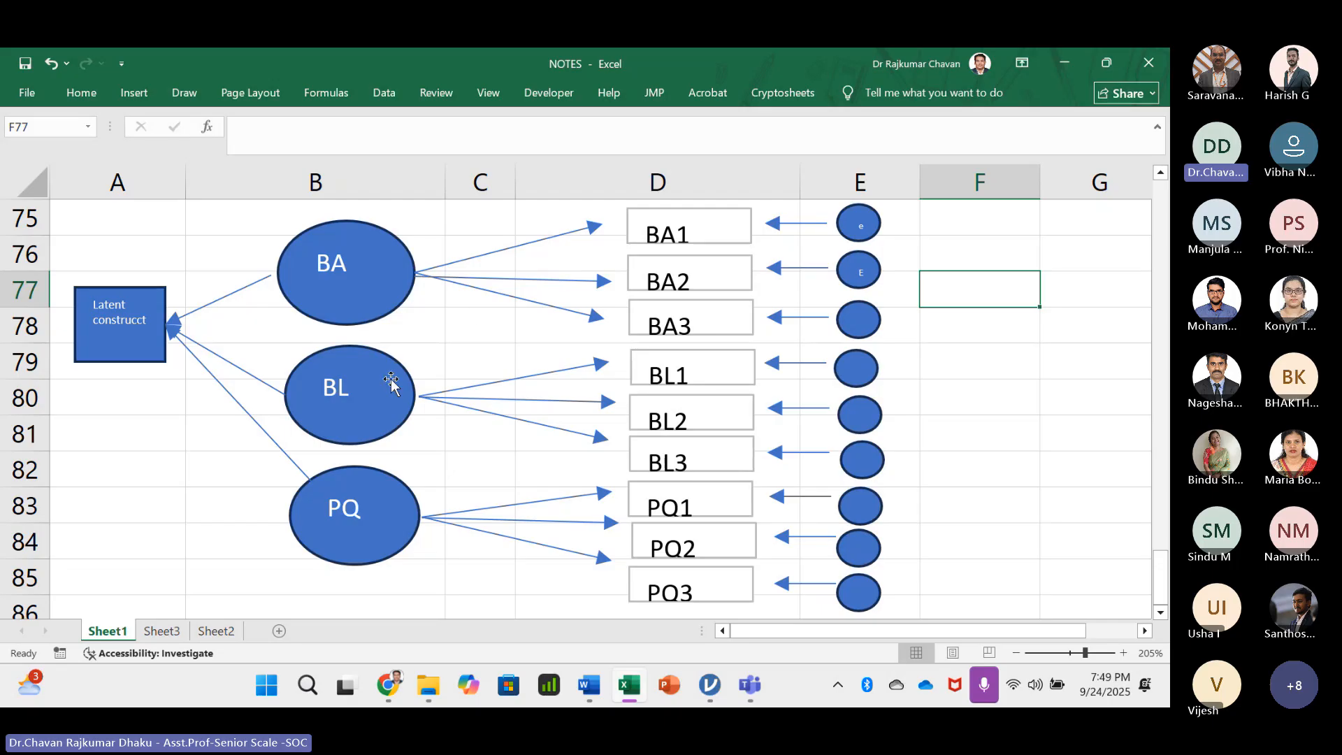
# - Draw a straight arrow from the BA oval down to the BL oval and another from BL to PQ
pyautogui.click(85, 94)
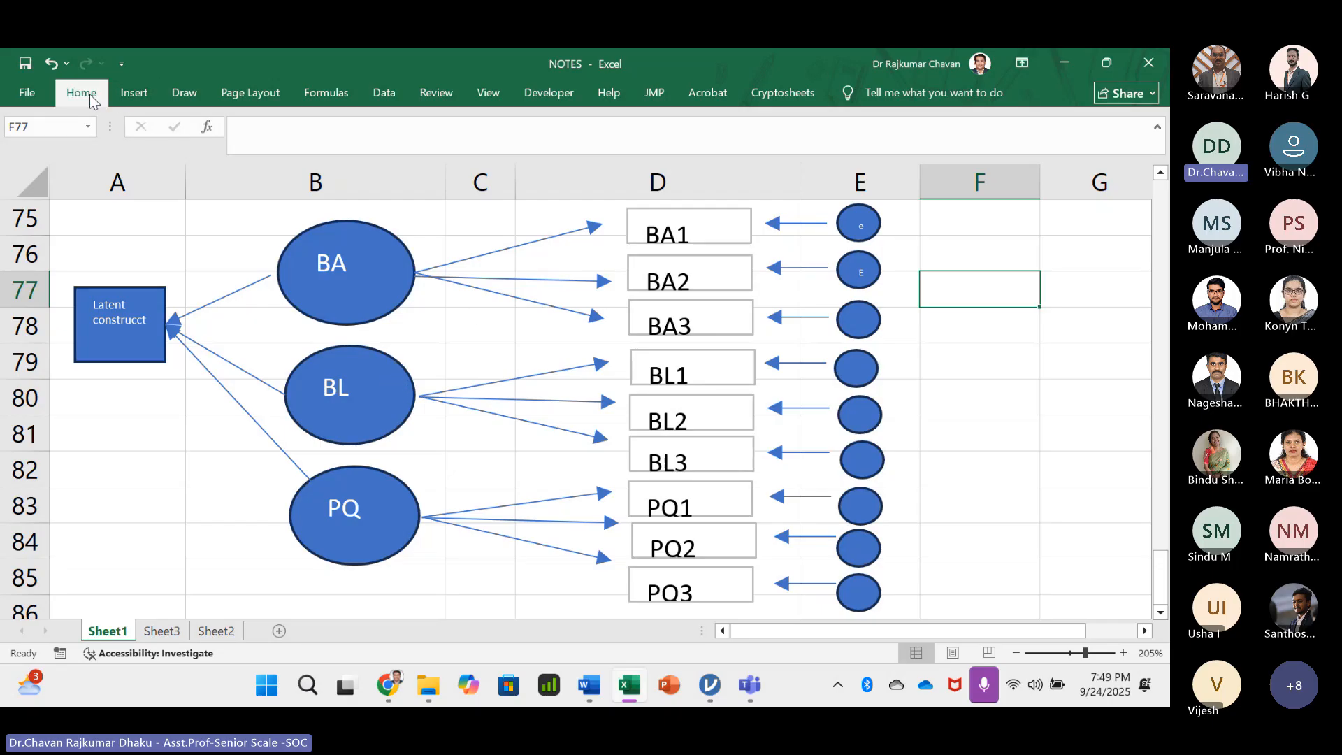
pyautogui.click(134, 93)
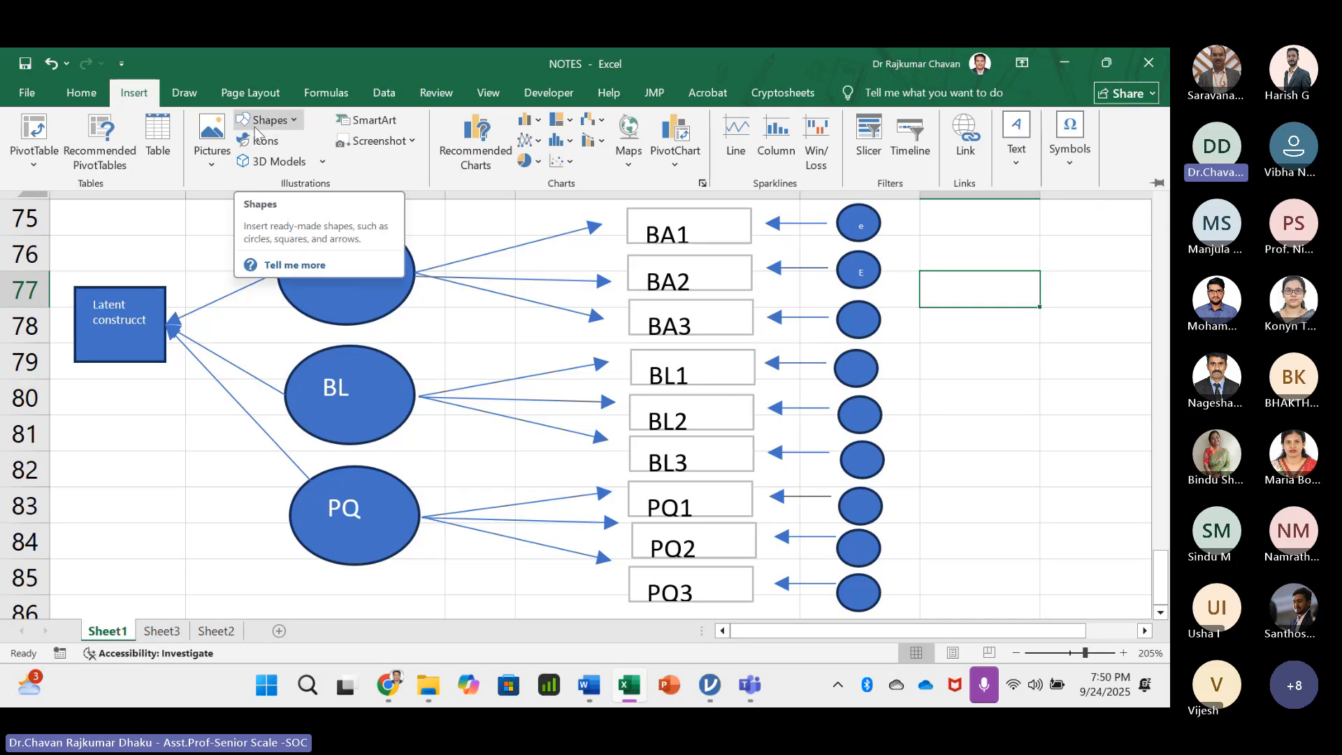
pyautogui.click(277, 124)
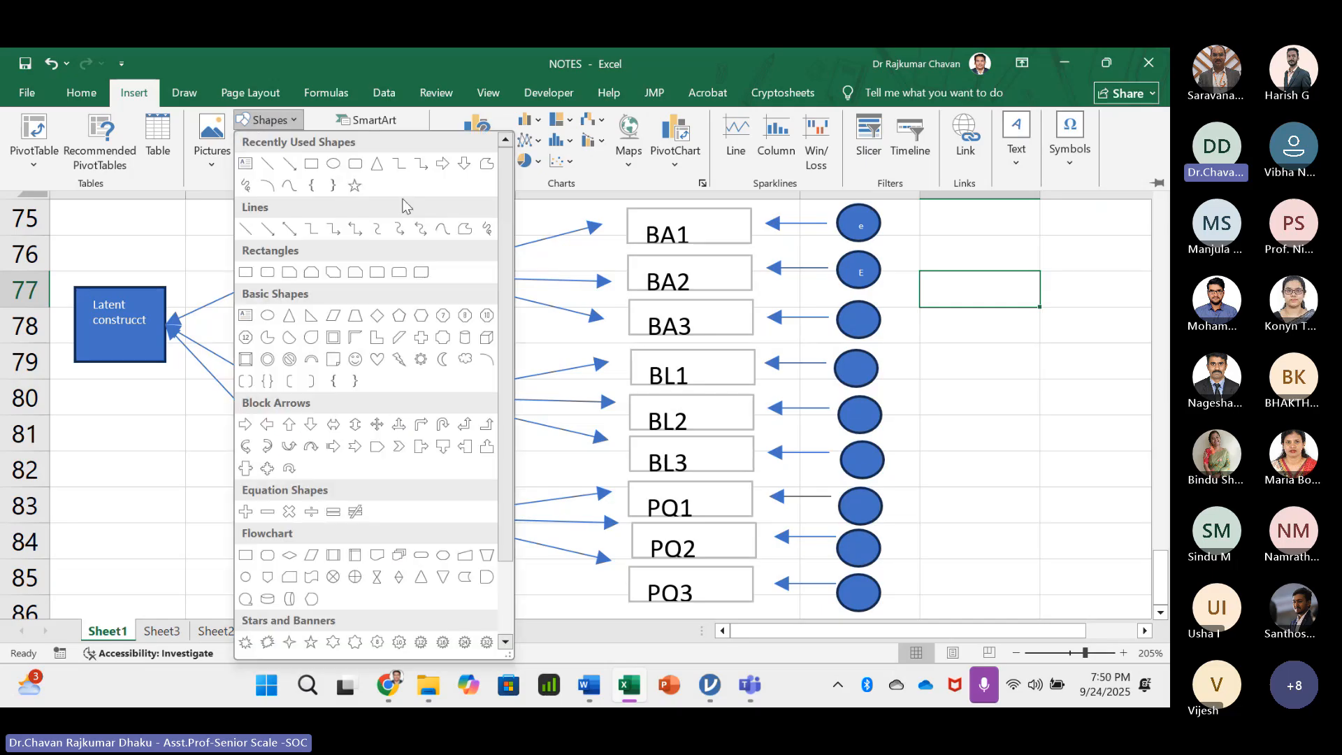
pyautogui.click(290, 173)
pyautogui.moveTo(299, 310); pyautogui.dragTo(312, 358)
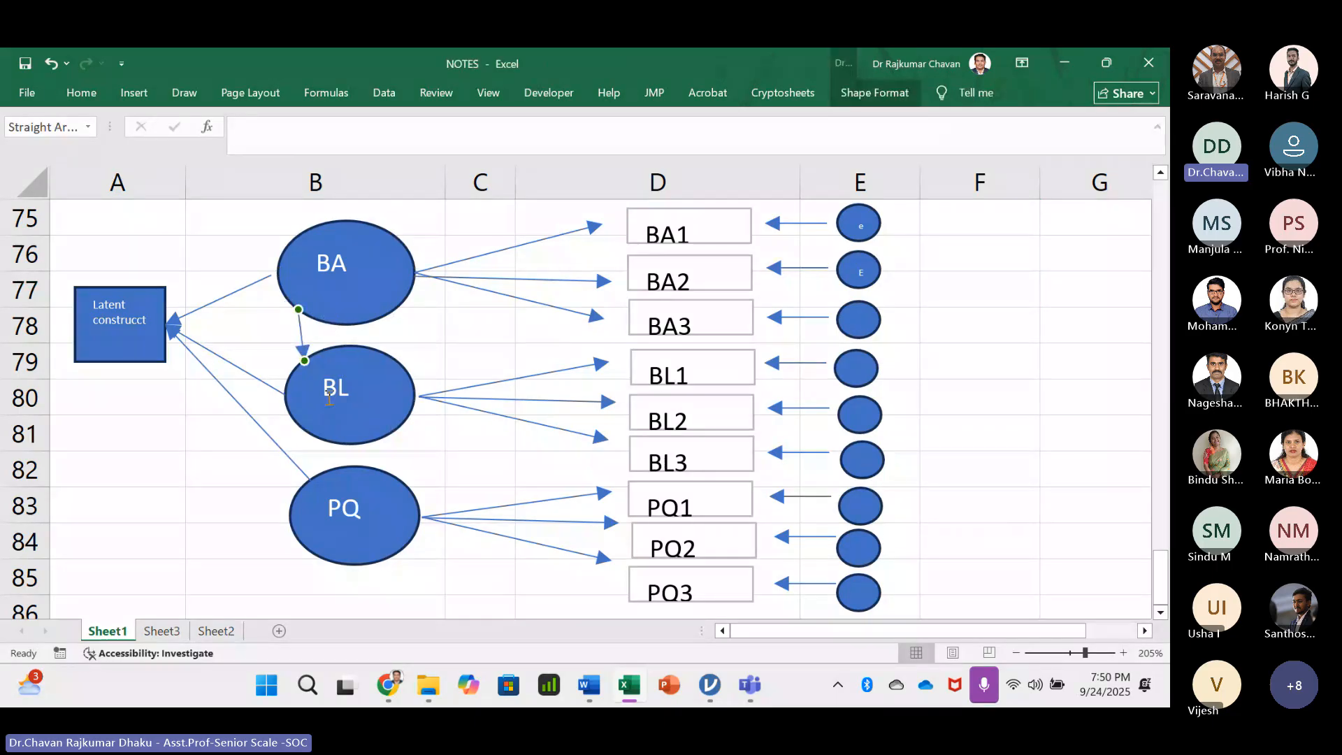
pyautogui.hotkey('ctrl', 'v')
pyautogui.moveTo(329, 378); pyautogui.dragTo(319, 448)
# - Connect the PQ oval to the BA oval with a curved arrow running around the outer side of BL
pyautogui.click(81, 92)
pyautogui.click(134, 92)
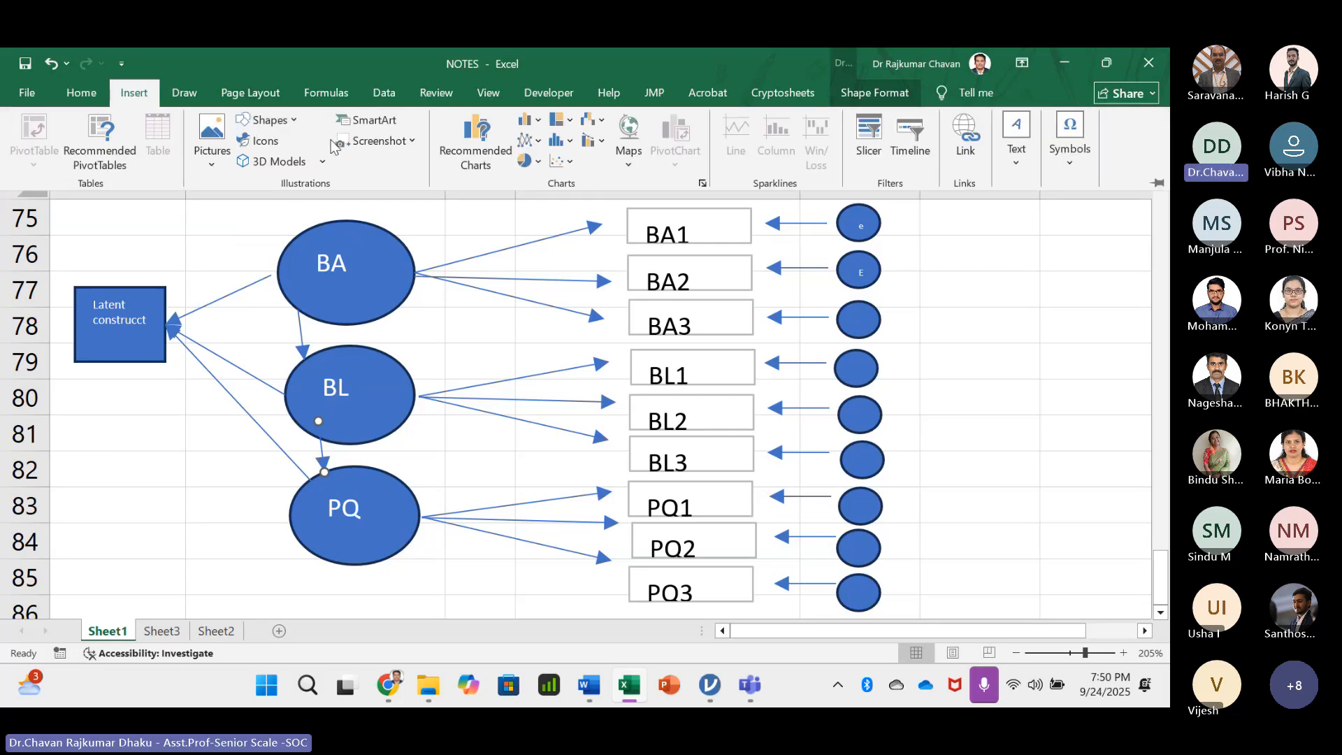
pyautogui.click(293, 122)
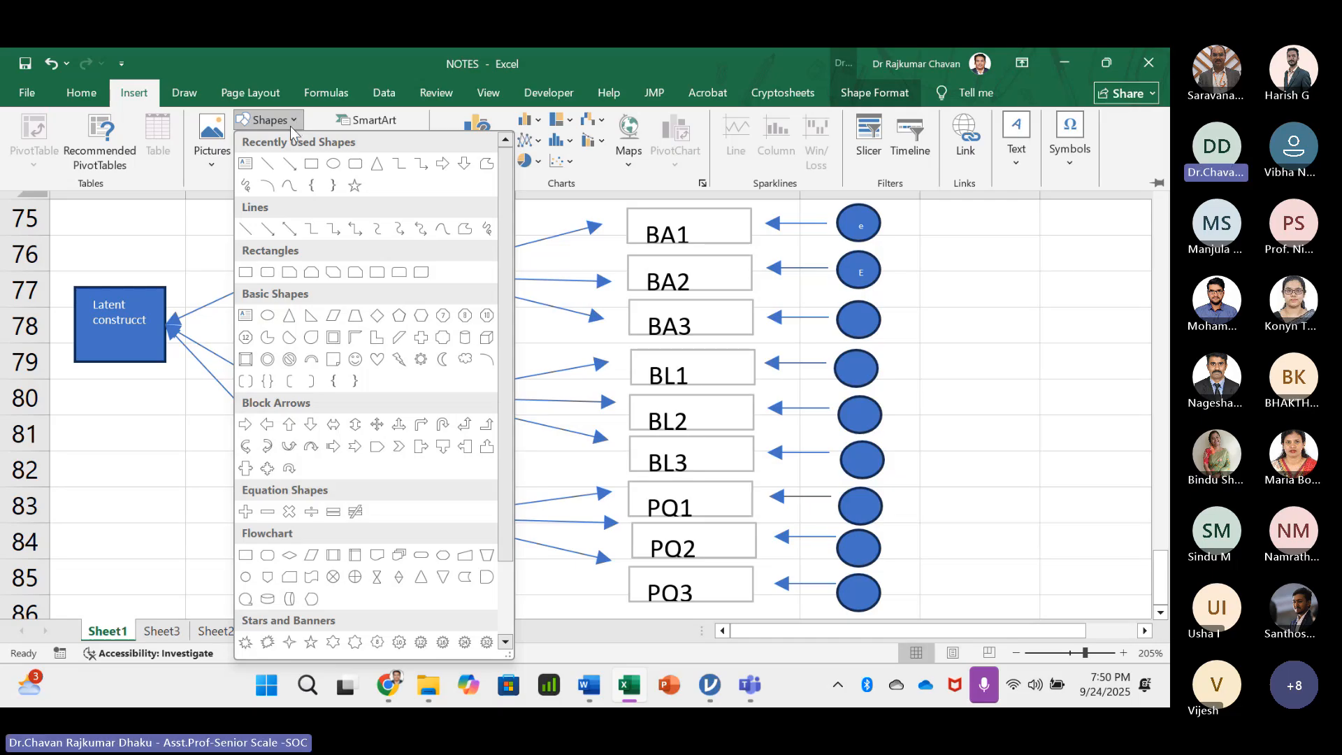
pyautogui.click(400, 229)
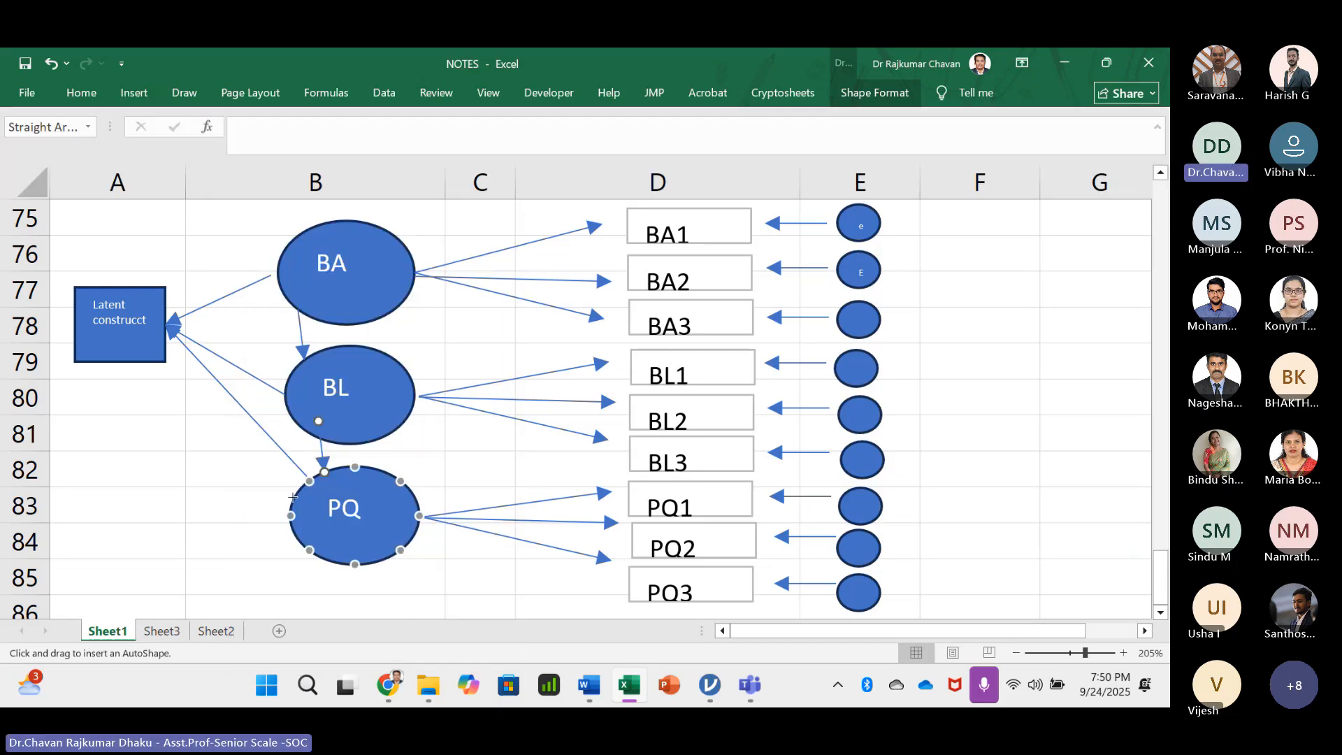
pyautogui.moveTo(290, 516)
pyautogui.mouseDown()
pyautogui.moveTo(249, 378)
pyautogui.moveTo(251, 329)
pyautogui.moveTo(277, 290)
pyautogui.mouseUp()
pyautogui.click(198, 466)
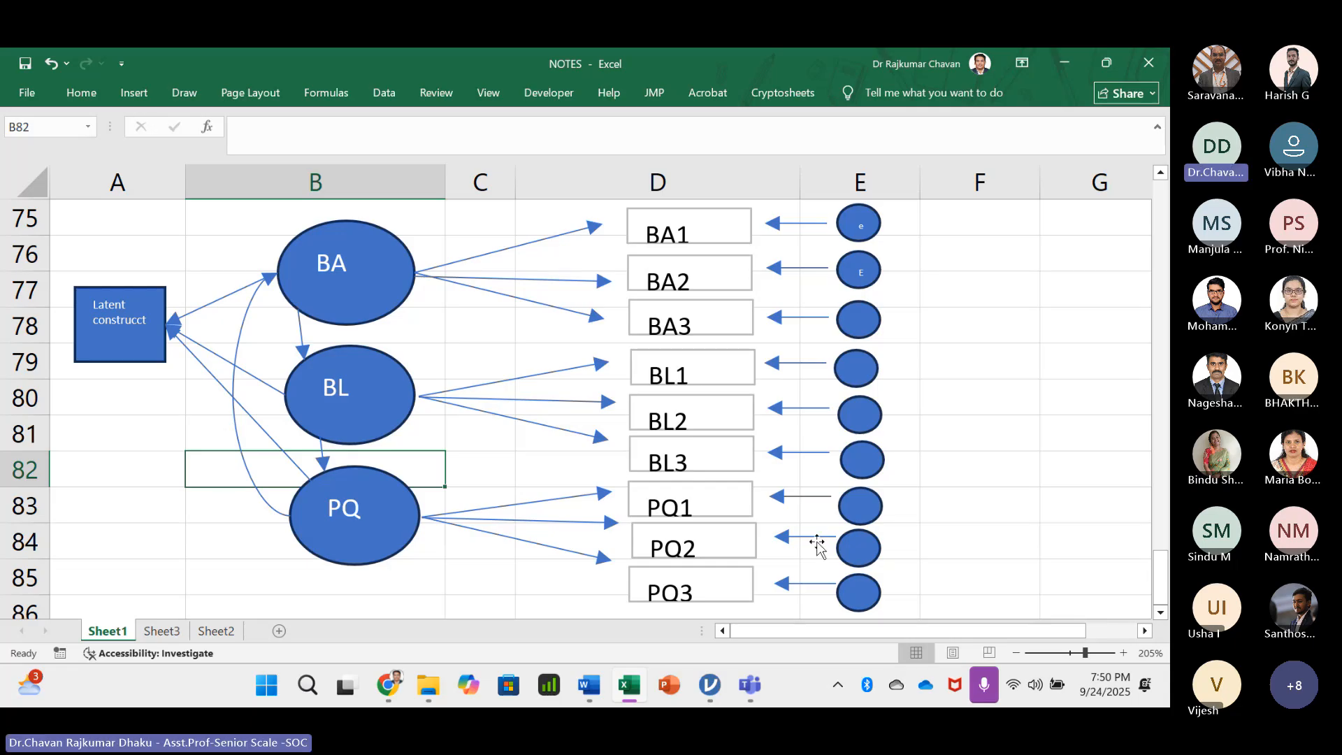
pyautogui.click(1000, 435)
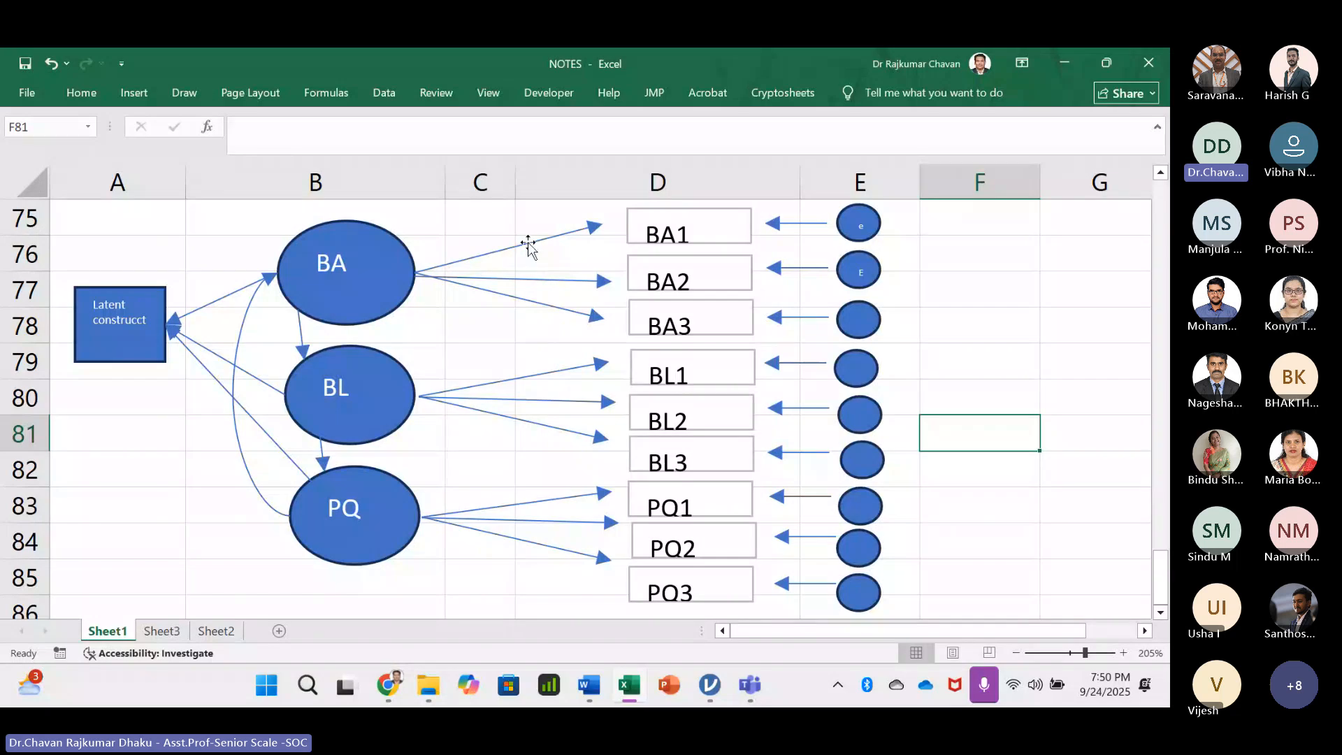
# - Draw a small rectangle in row 75 across columns C and D, between the BA oval and the BA1 box
pyautogui.click(485, 224)
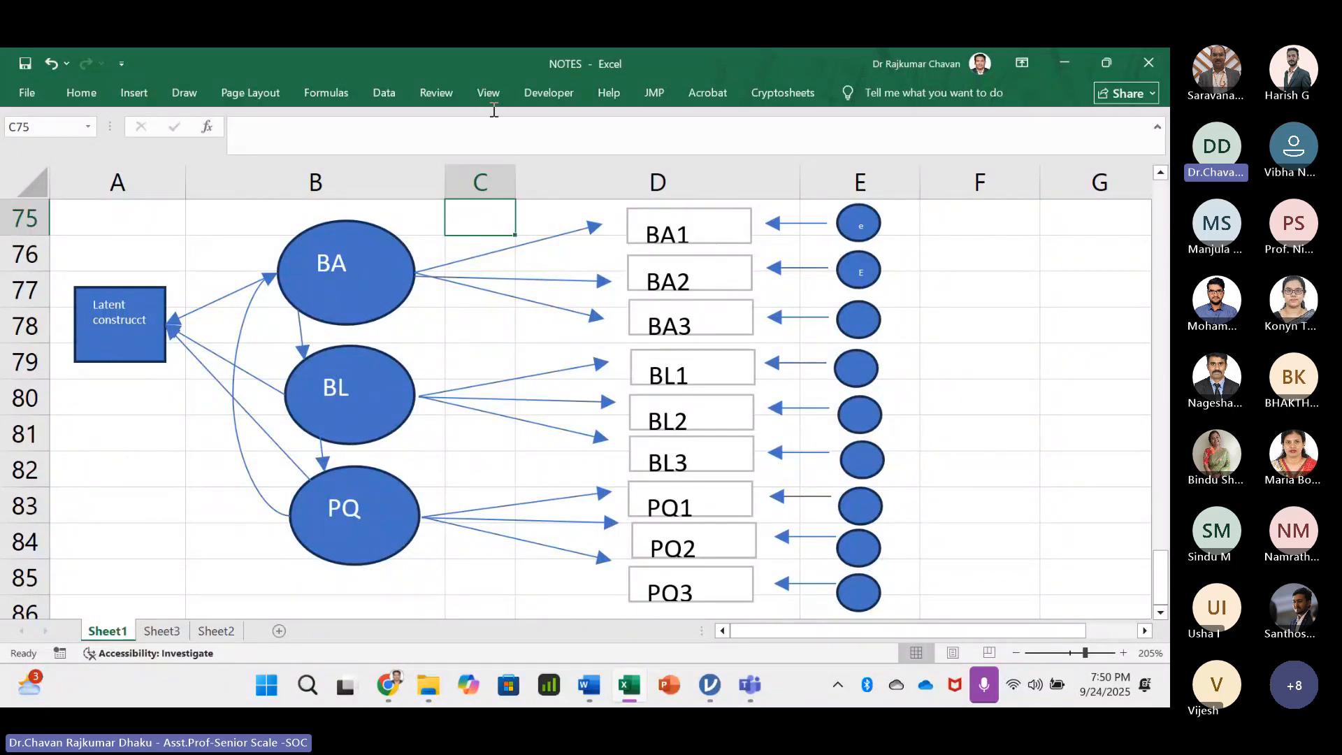
pyautogui.click(81, 92)
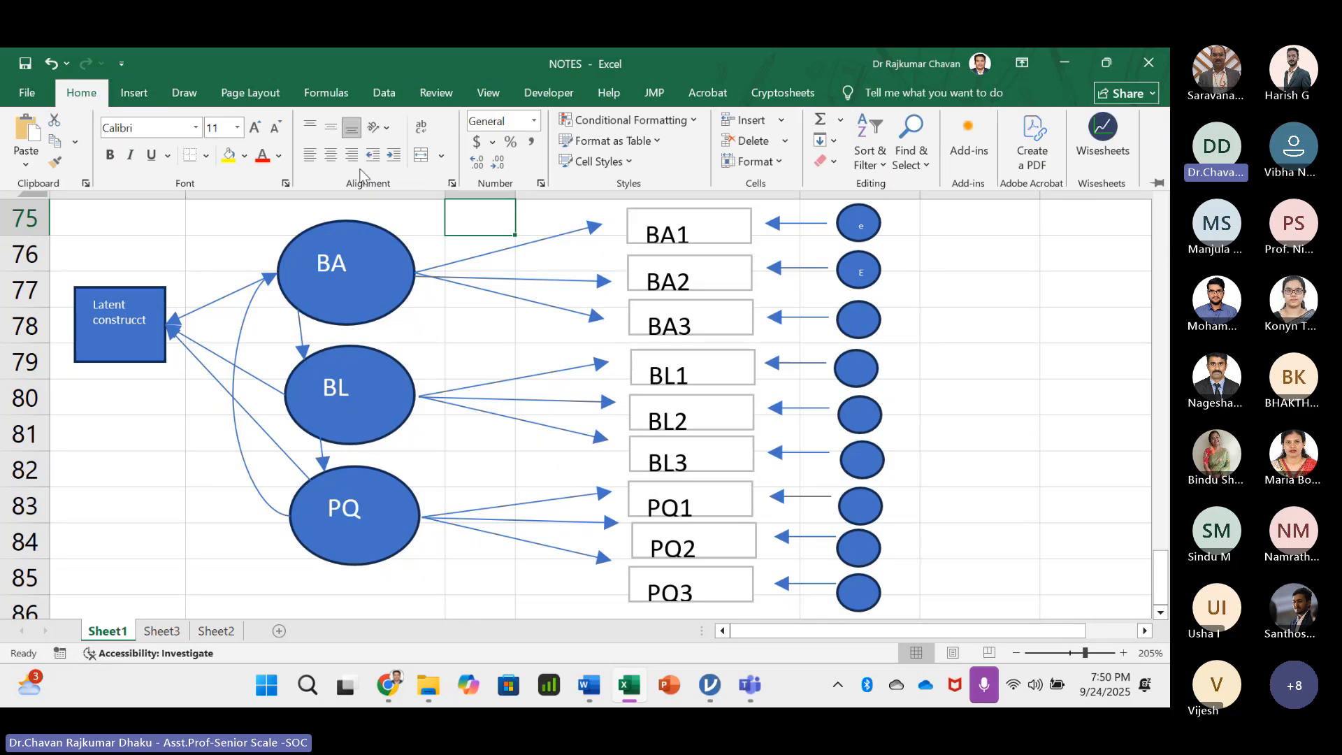
pyautogui.click(134, 93)
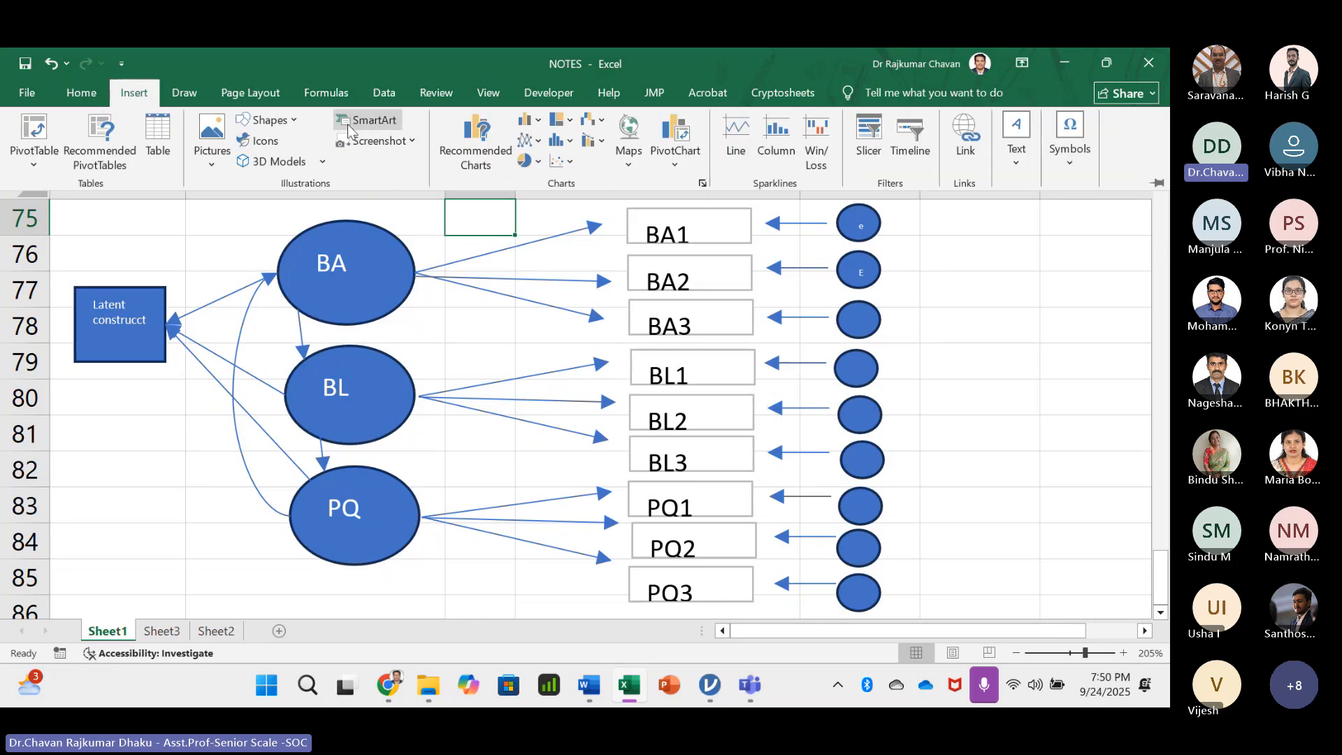
pyautogui.click(268, 120)
pyautogui.click(334, 165)
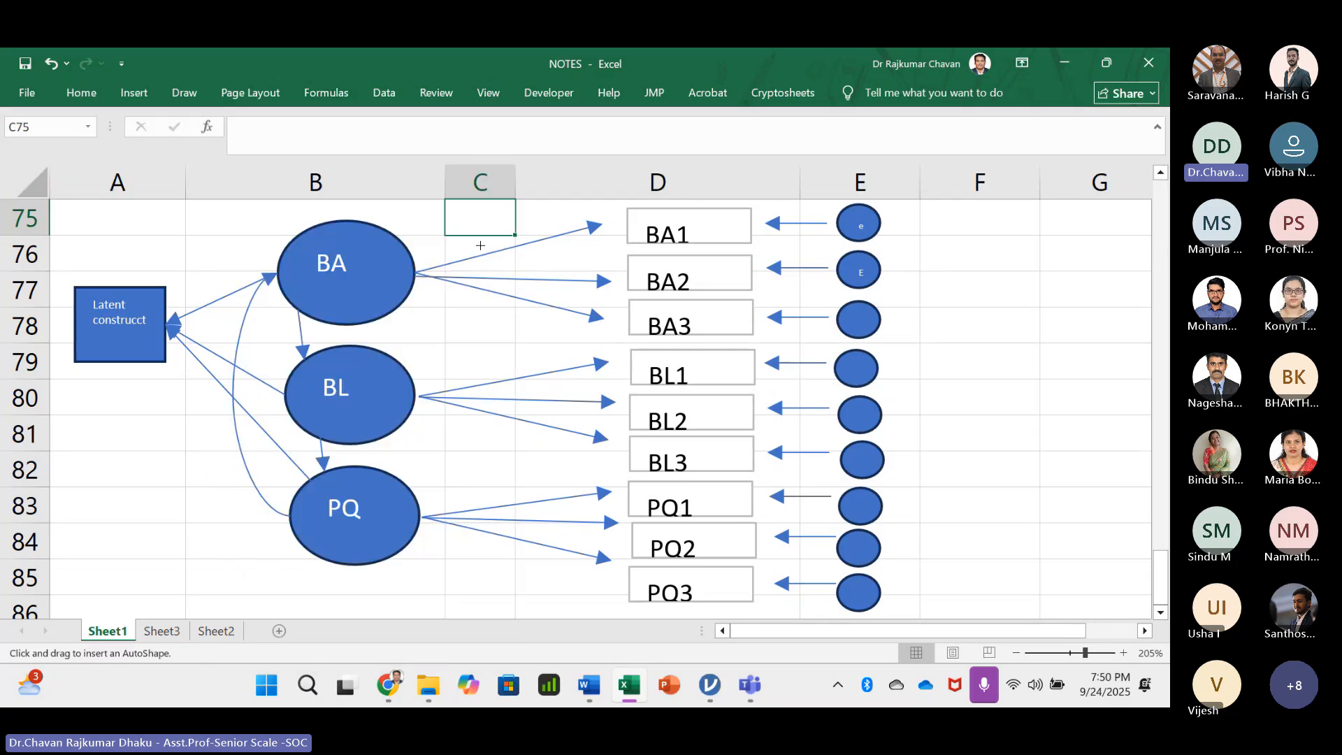
pyautogui.moveTo(469, 212)
pyautogui.mouseDown()
pyautogui.moveTo(487, 230)
pyautogui.moveTo(544, 235)
pyautogui.mouseUp()
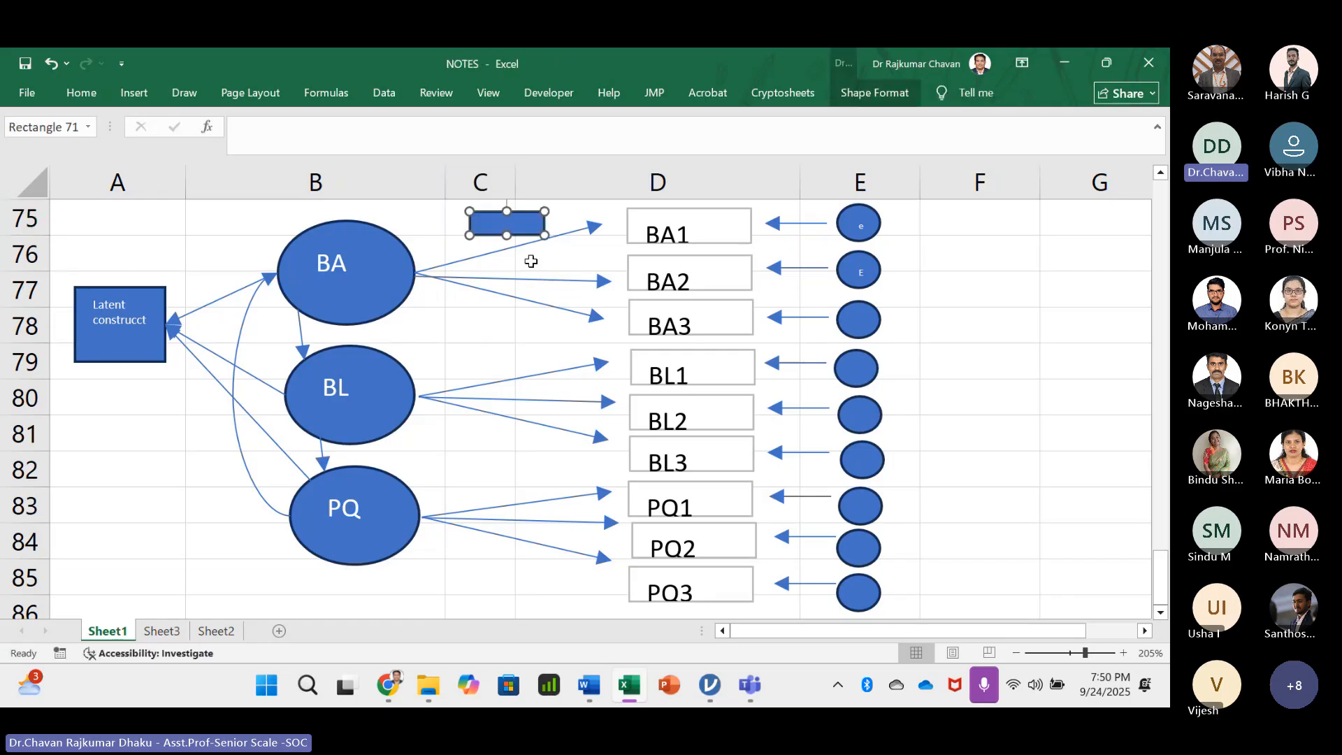
# - Label the small rectangle beside the BA oval "CORRELATION" and shrink its text to fit inside the shape
pyautogui.click(398, 269)
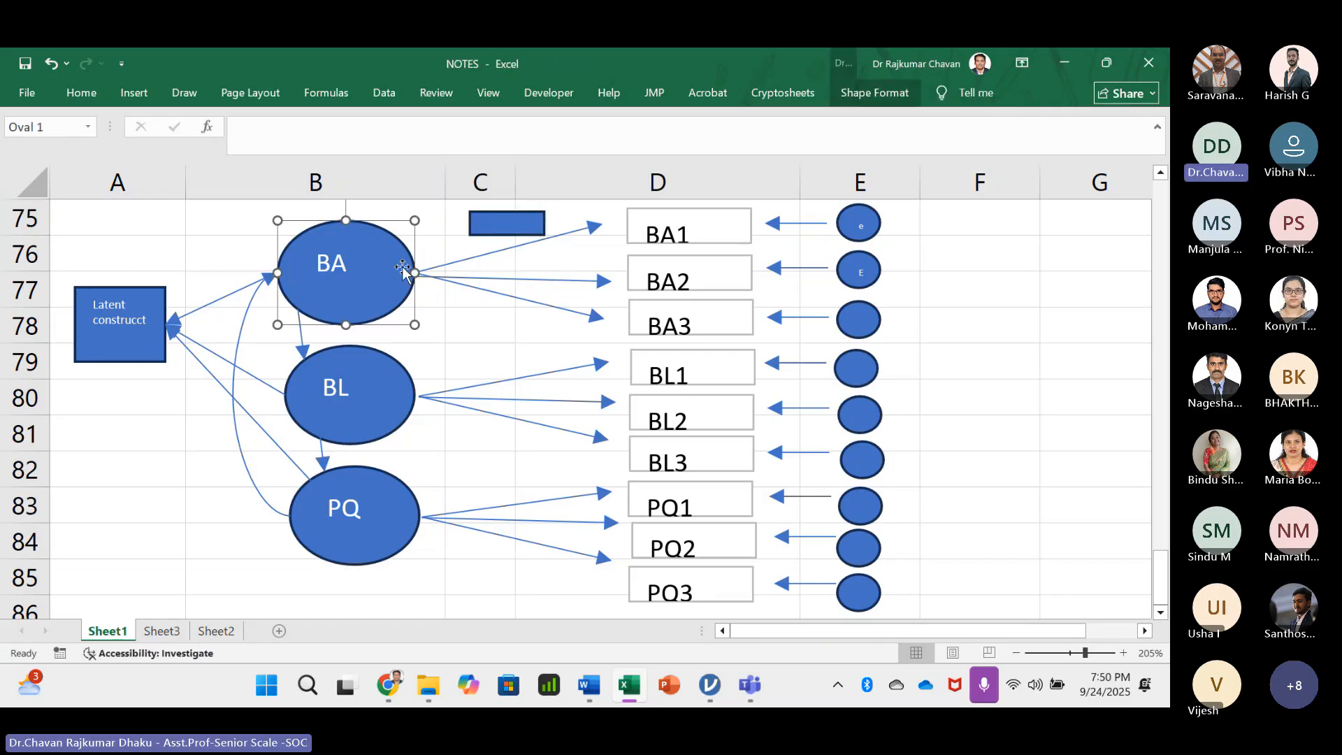
pyautogui.moveTo(513, 218); pyautogui.dragTo(508, 217)
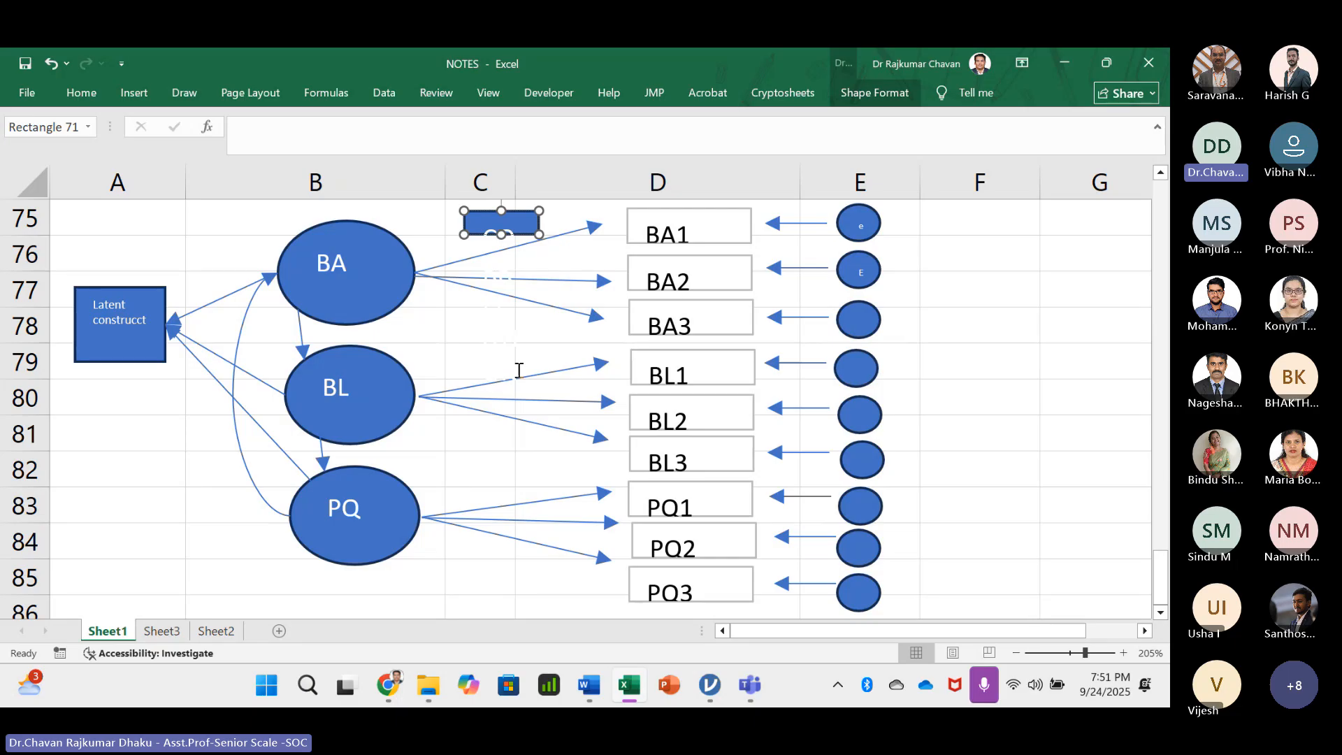
pyautogui.moveTo(519, 371); pyautogui.dragTo(474, 233)
pyautogui.hotkey('ctrl', 'shift', ',')
pyautogui.hotkey('ctrl', 'shift', ',')
pyautogui.hotkey('ctrl', 'shift', ',')
pyautogui.hotkey('ctrl', 'shift', ',')
pyautogui.hotkey('ctrl', 'shift', ',')
pyautogui.hotkey('ctrl', 'shift', ',')
pyautogui.hotkey('ctrl', 'shift', ',')
pyautogui.hotkey('ctrl', 'shift', ',')
pyautogui.hotkey('ctrl', 'shift', ',')
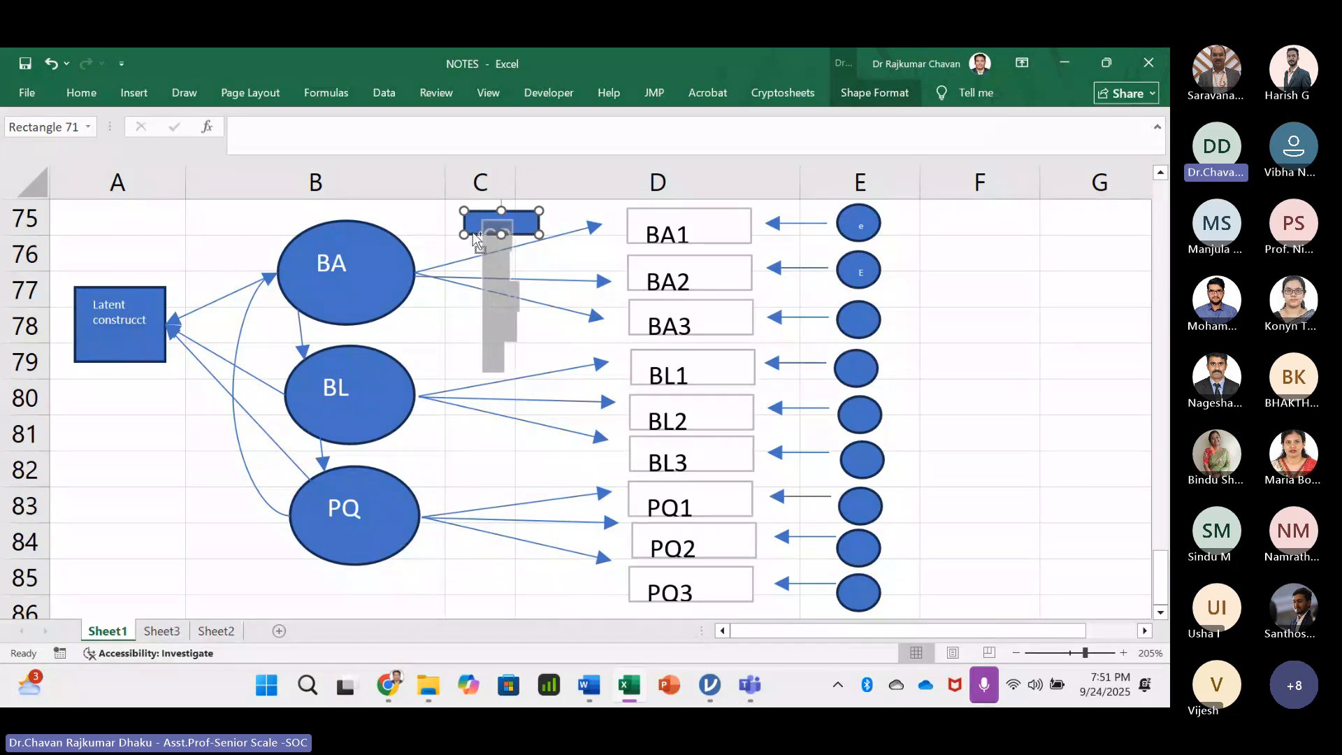
pyautogui.hotkey('ctrl', 'shift', ',')
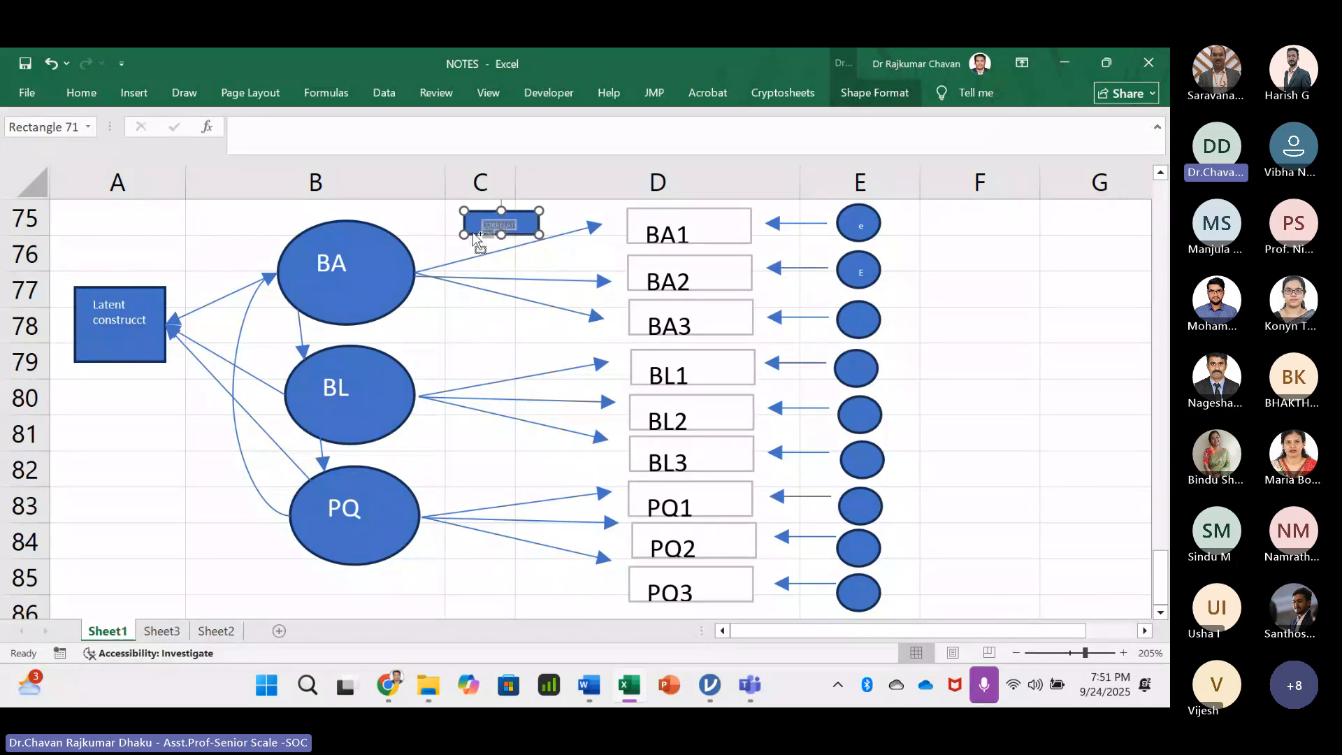
# - Widen the CORRELATION rectangle toward the BA oval
pyautogui.moveTo(464, 210); pyautogui.dragTo(415, 206)
pyautogui.click(457, 250)
pyautogui.click(374, 267)
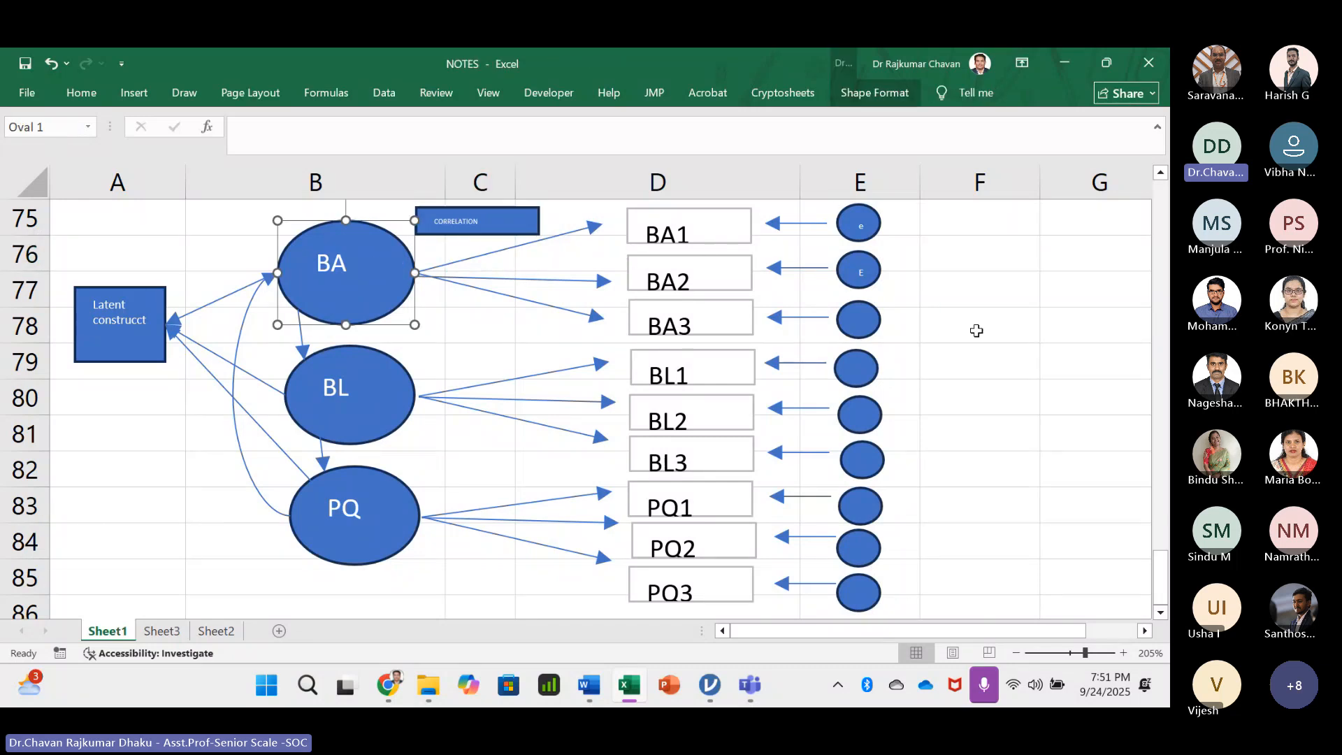
pyautogui.click(976, 331)
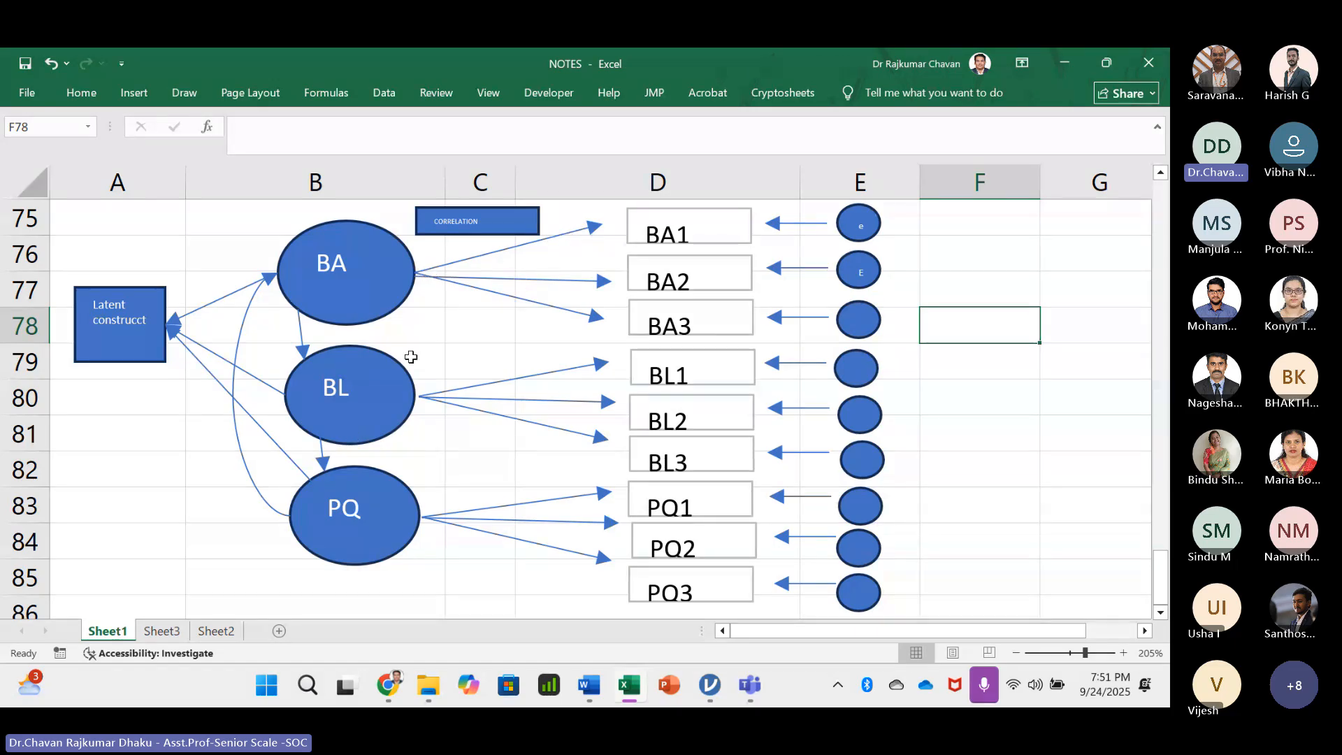
# - Place copies of the CORRELATION rectangle beside the BL oval and the PQ oval
pyautogui.click(445, 213)
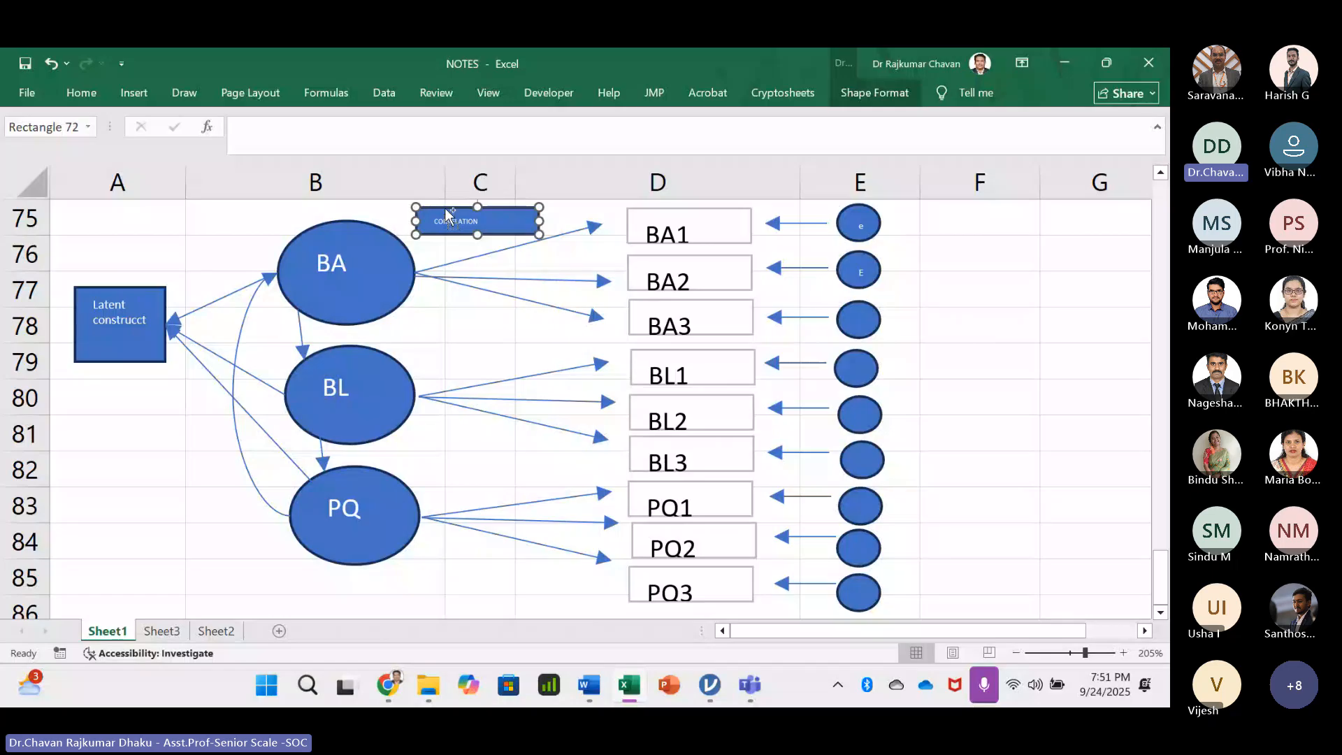
pyautogui.moveTo(446, 213); pyautogui.dragTo(469, 463)
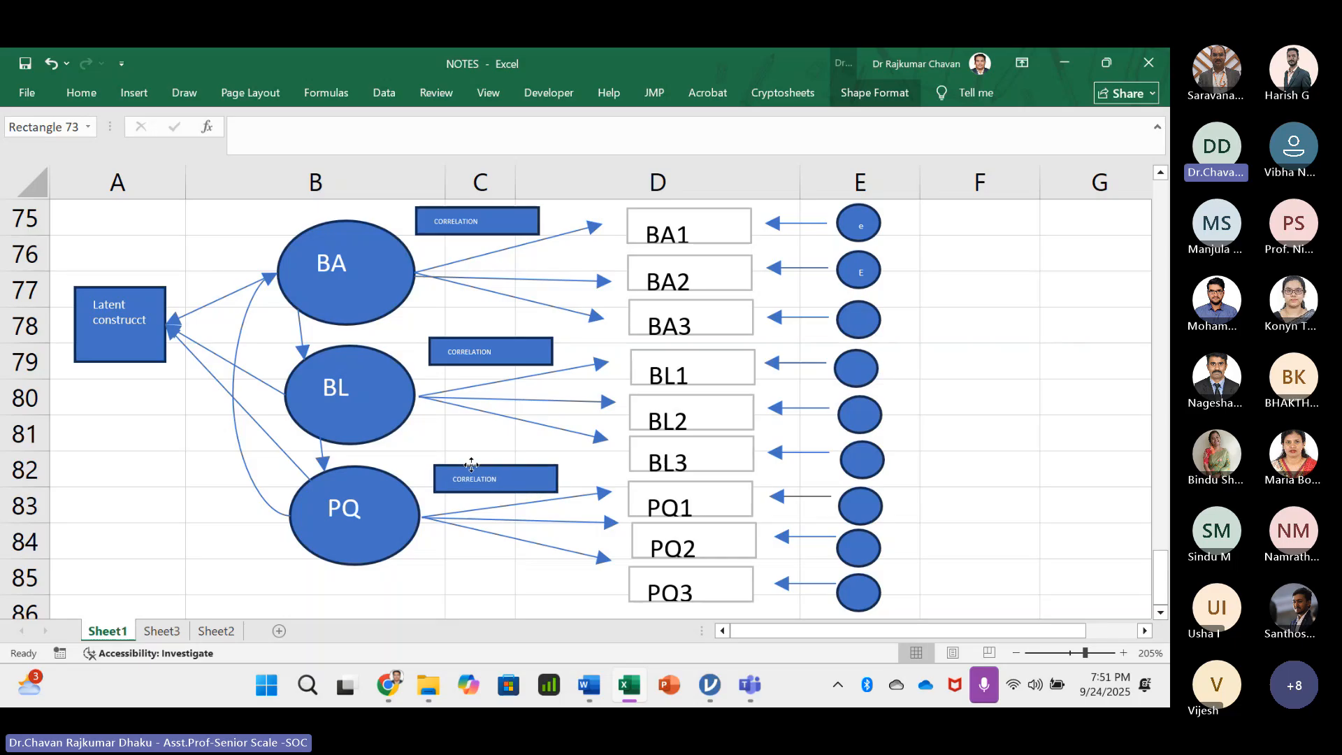
pyautogui.click(464, 548)
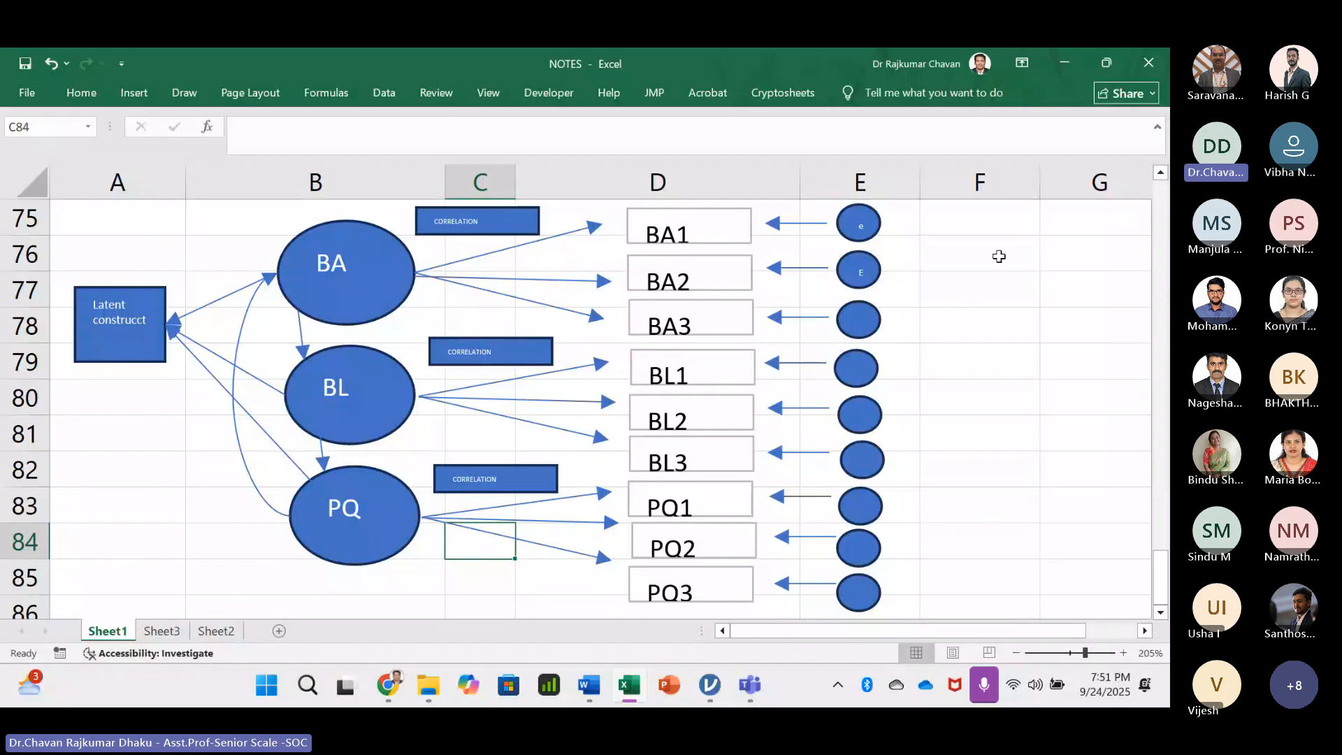
# - Enter "BA" in cell F76
pyautogui.click(999, 256)
pyautogui.write('ba')
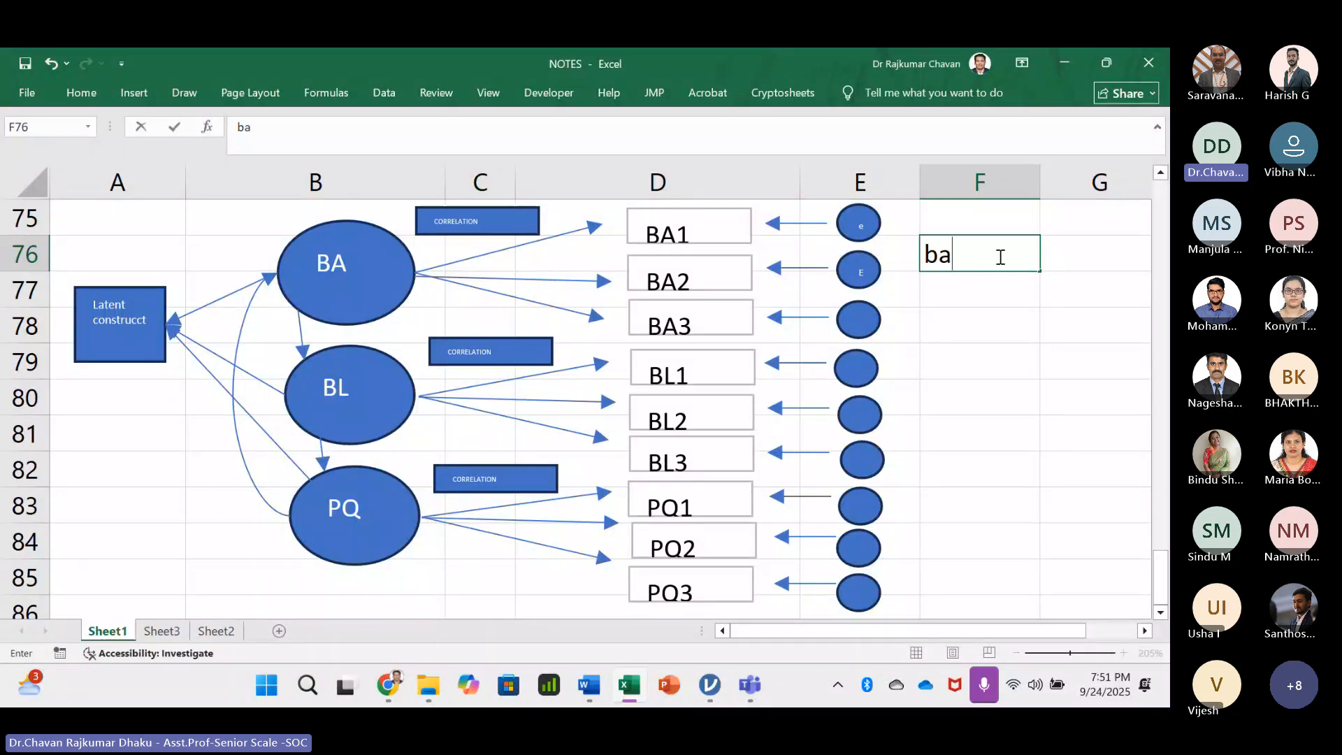
pyautogui.press('BackSpace')
pyautogui.press('BackSpace')
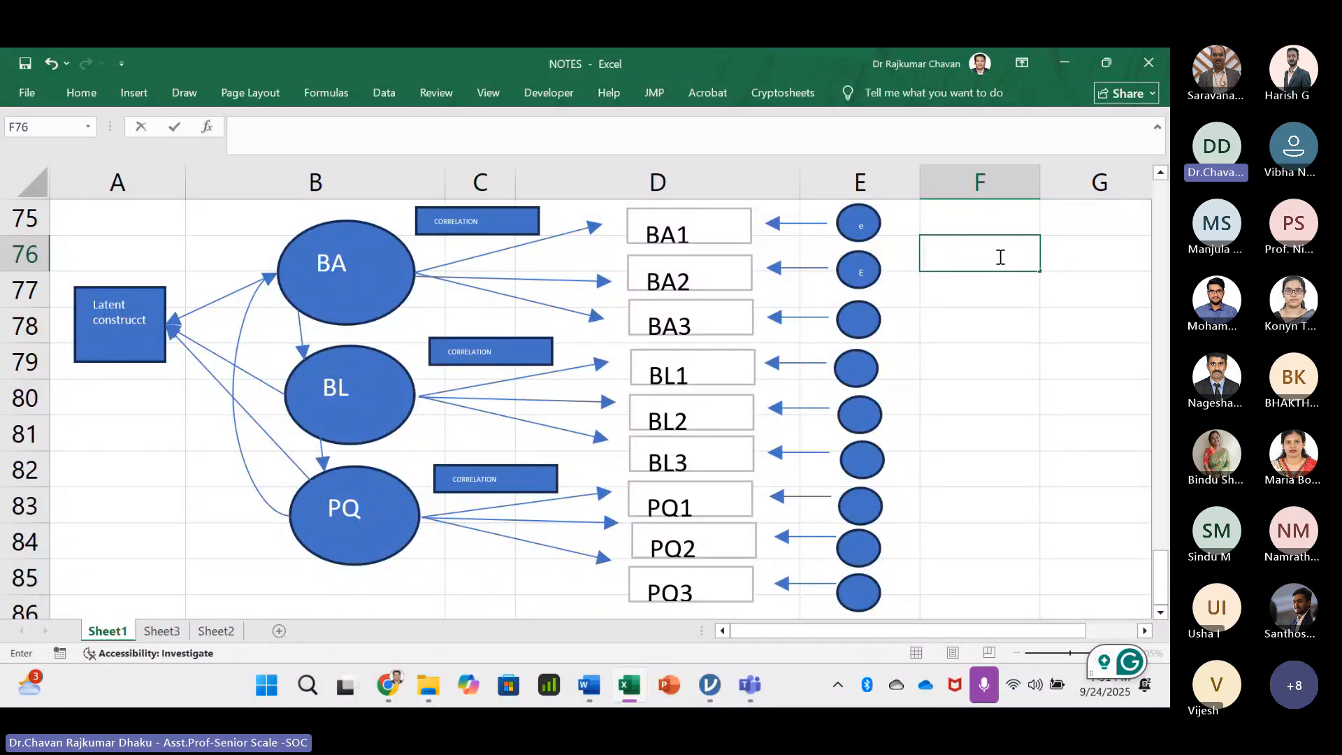
pyautogui.write('BA')
pyautogui.press('Tab')
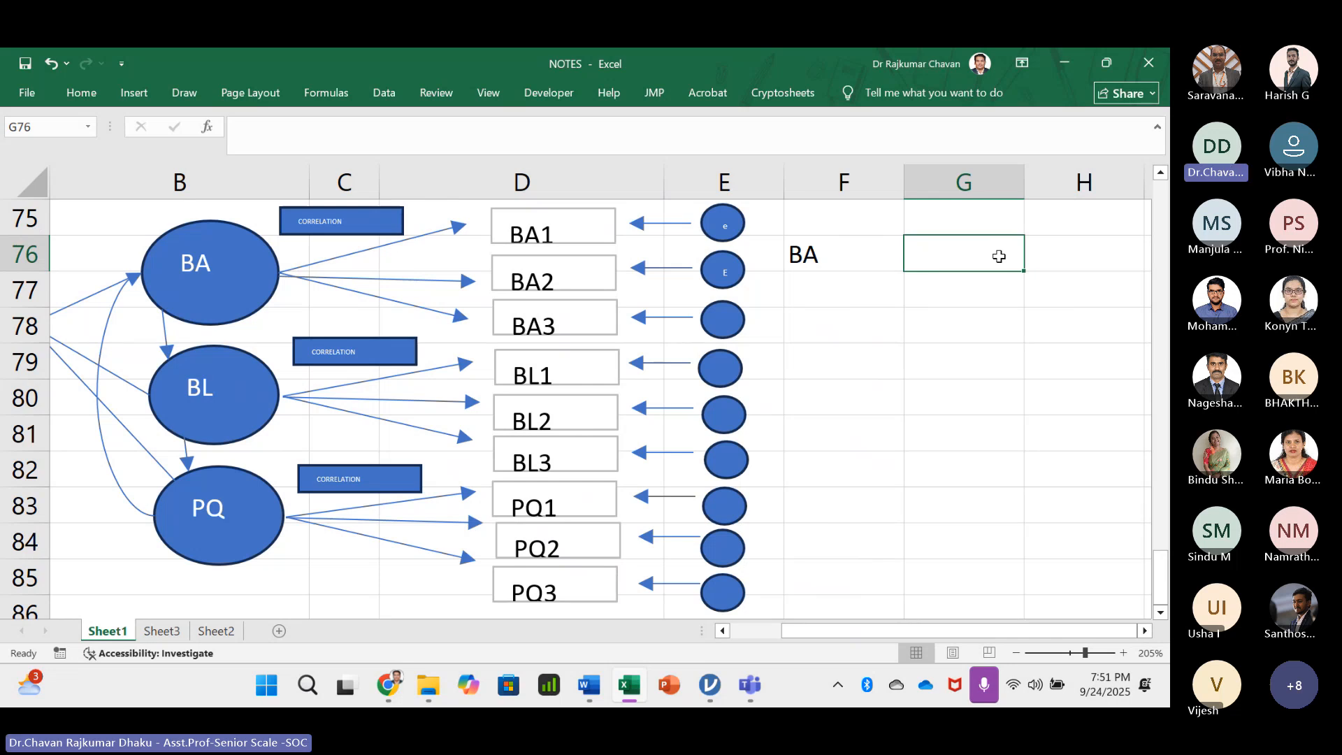
# - List the observed variables "BA1, BA2, BA3" in cell G76
pyautogui.write('BA')
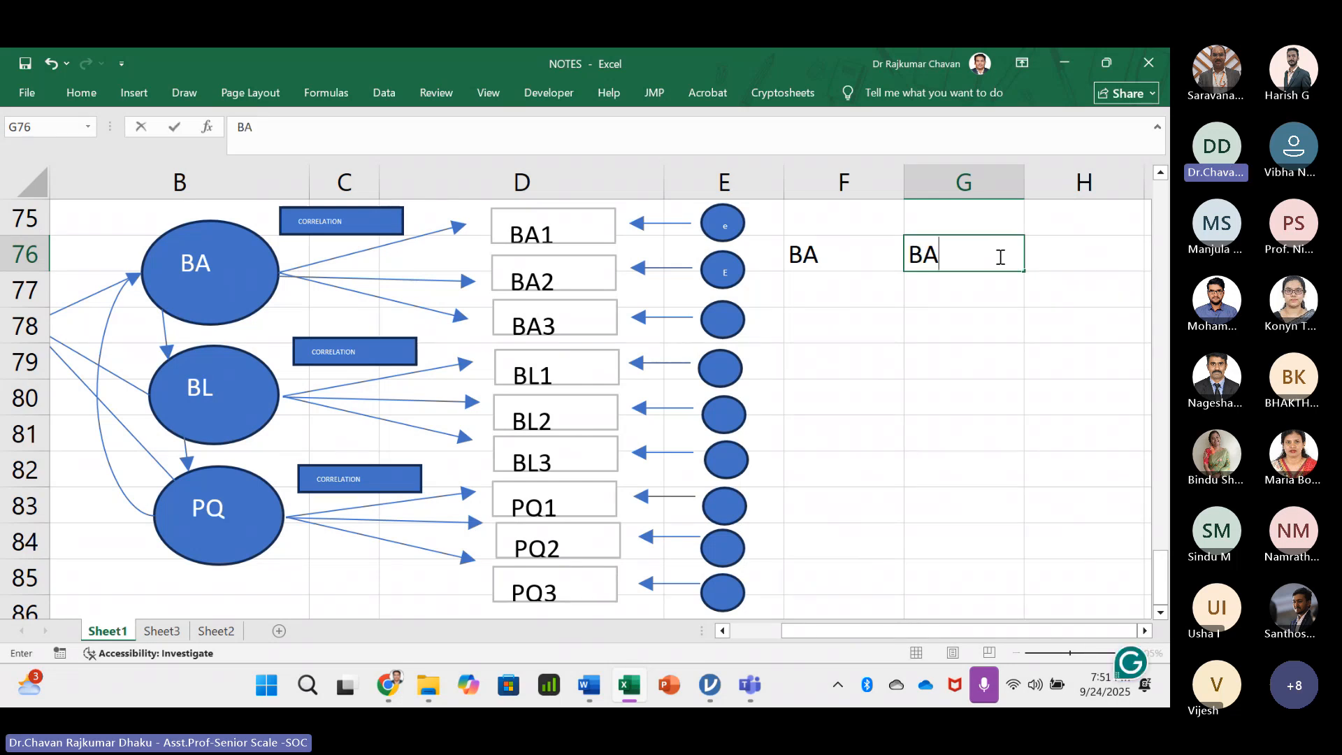
pyautogui.write('1, B2')
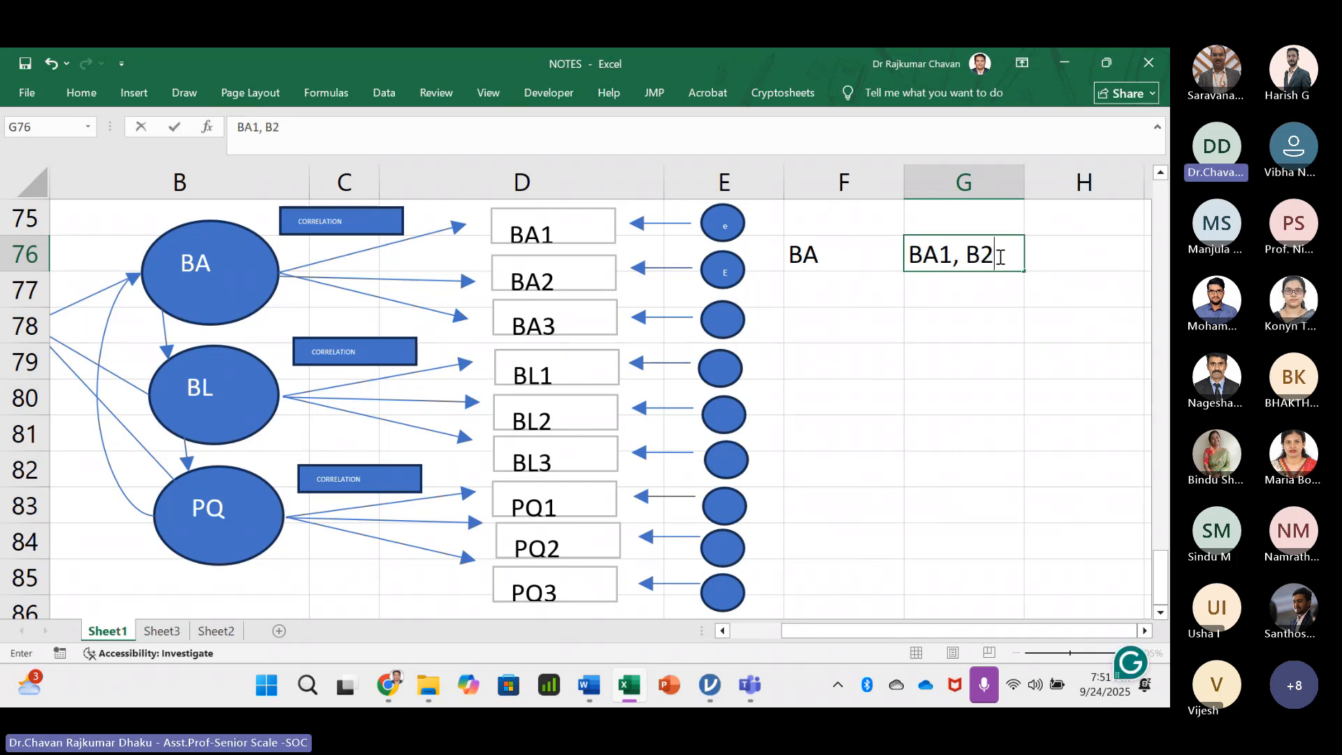
pyautogui.press('BackSpace')
pyautogui.write('A2, BA3')
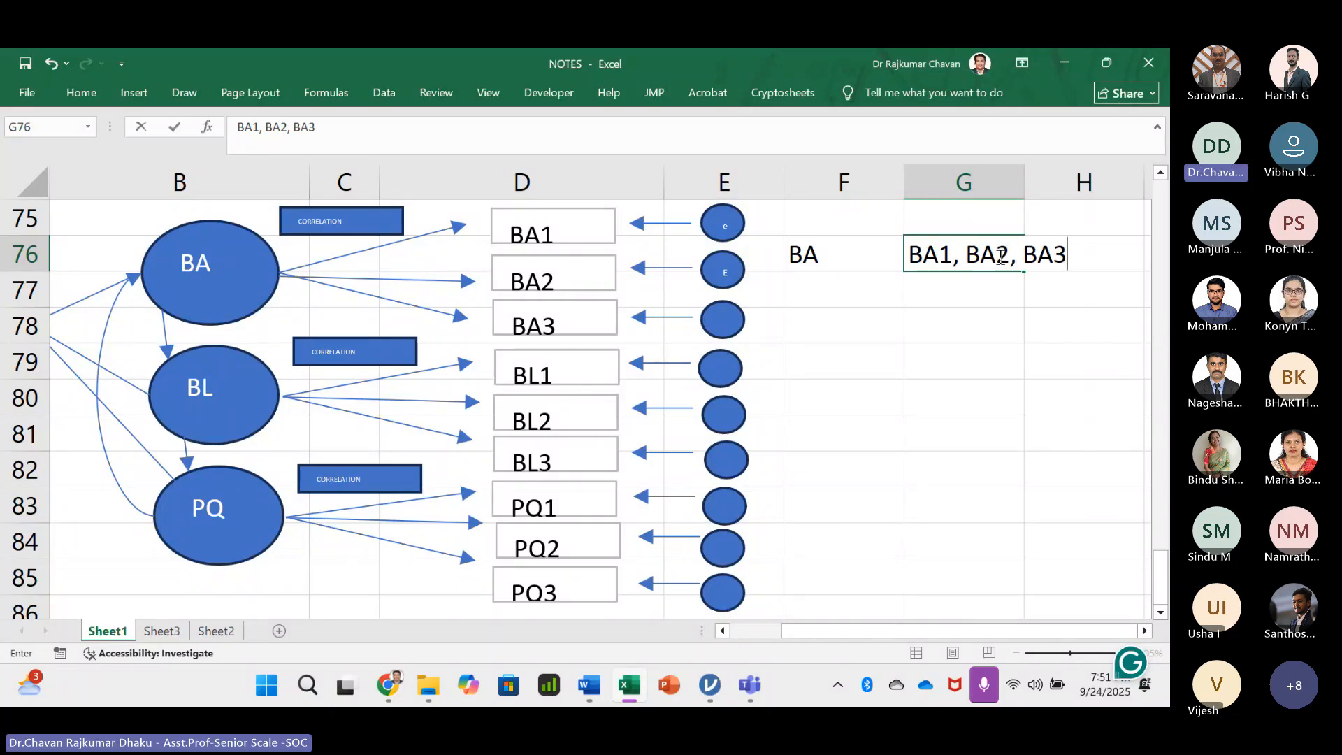
pyautogui.press('Tab')
pyautogui.click(844, 325)
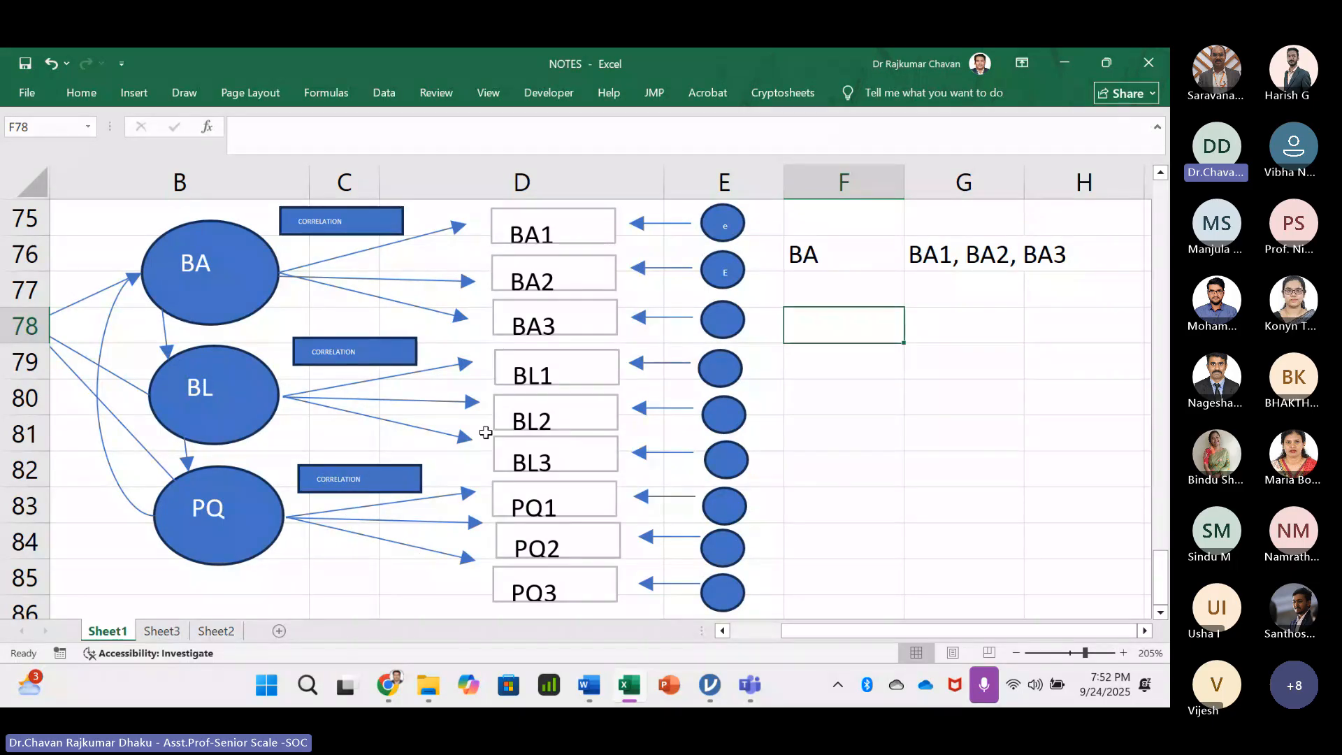
pyautogui.keyDown('ctrl'); pyautogui.scroll(-4, 448, 419); pyautogui.keyUp('ctrl')
pyautogui.scroll(-4, 444, 416)
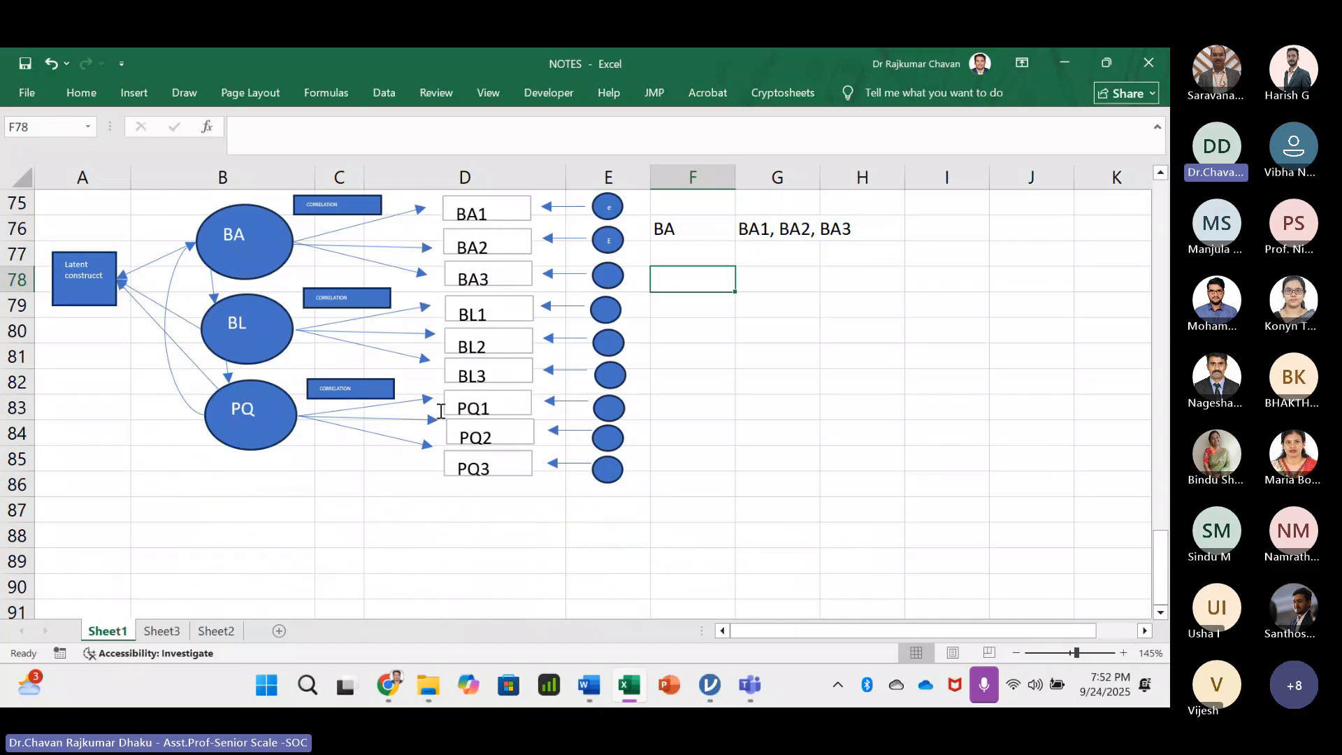
pyautogui.keyDown('ctrl'); pyautogui.scroll(3, 441, 411); pyautogui.keyUp('ctrl')
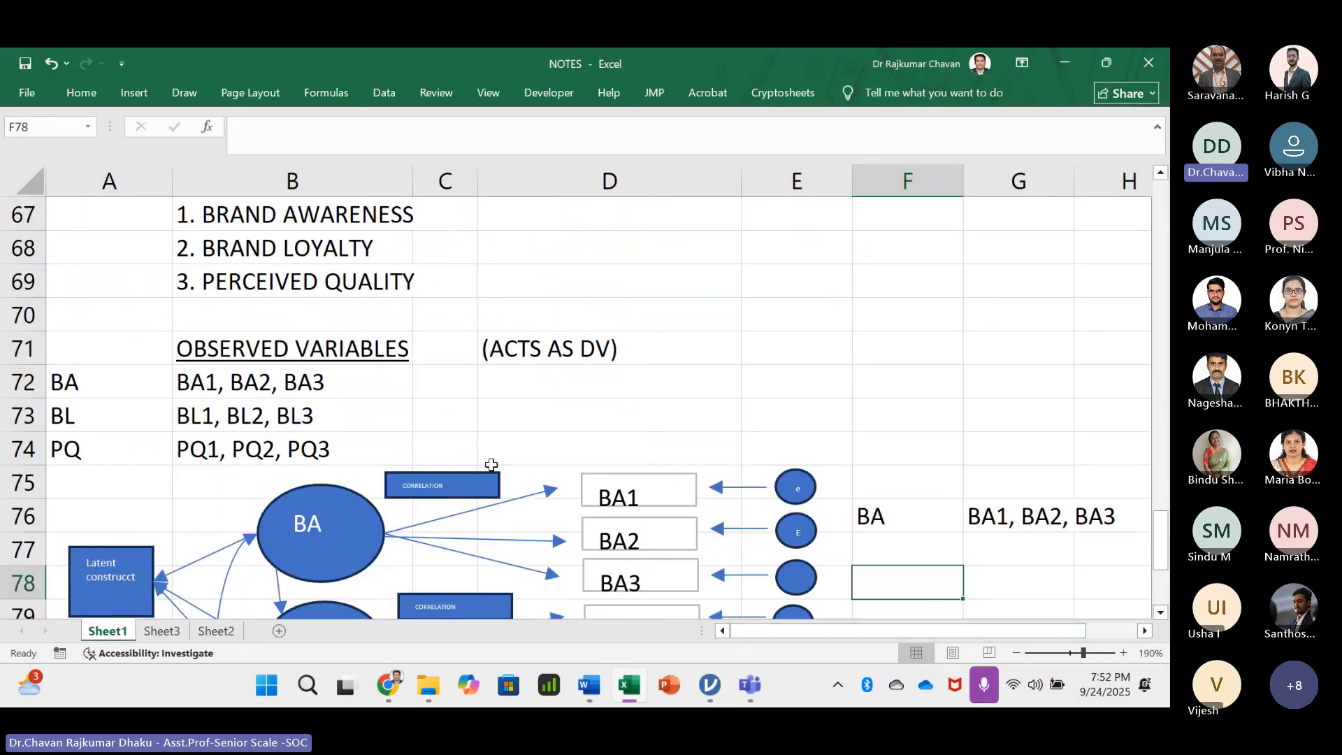
# - Place a copy of the CORRELATION rectangle above the BA1 box in column D
pyautogui.scroll(-1, 494, 464)
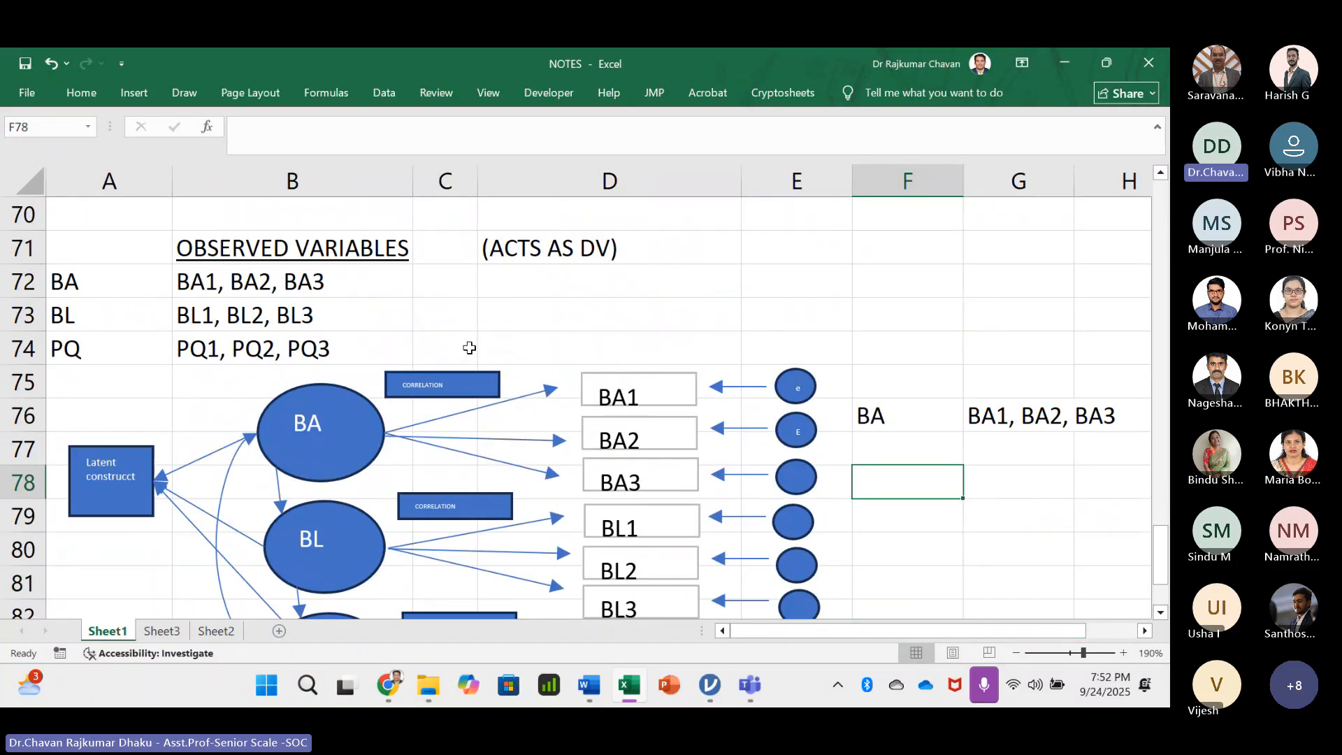
pyautogui.click(447, 374)
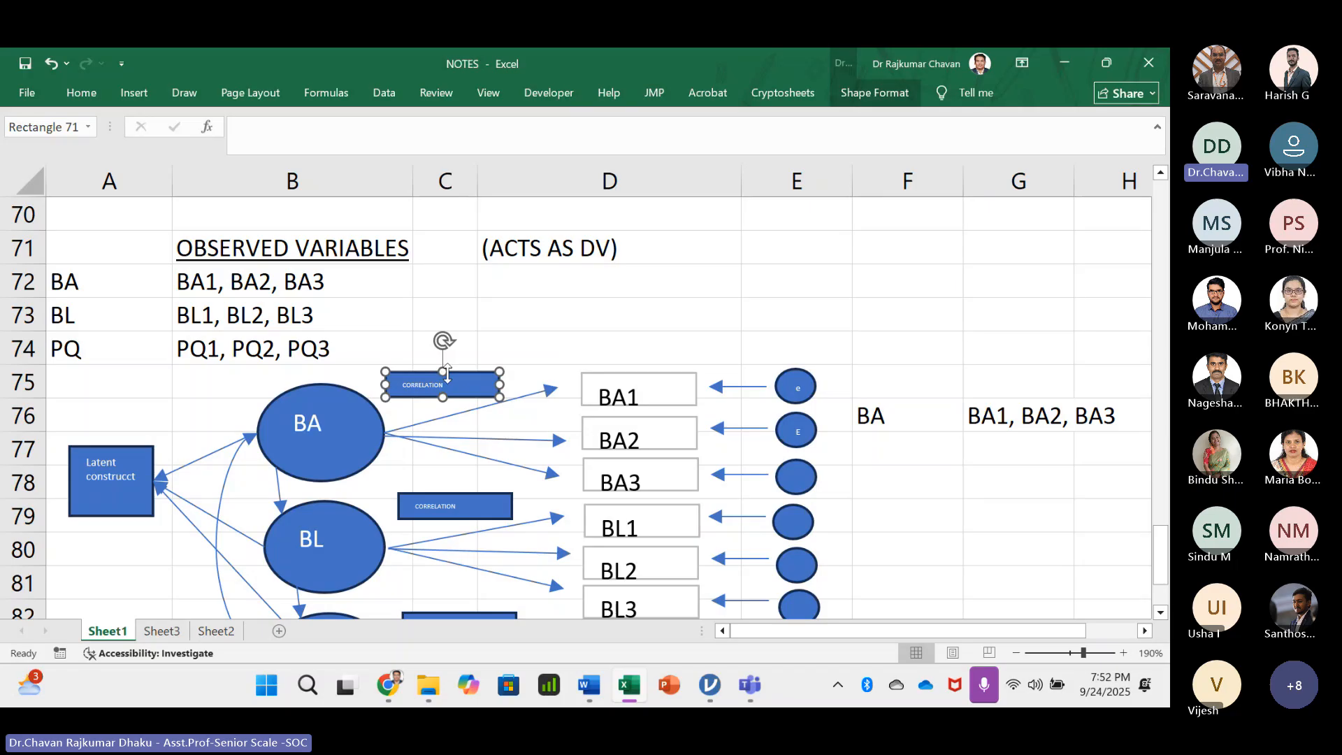
pyautogui.hotkey('ctrl', 'c')
pyautogui.hotkey('ctrl', 'v')
pyautogui.moveTo(476, 357); pyautogui.dragTo(680, 305)
# - Draw a straight arrow from the copied rectangle down toward the BA1 box
pyautogui.click(143, 93)
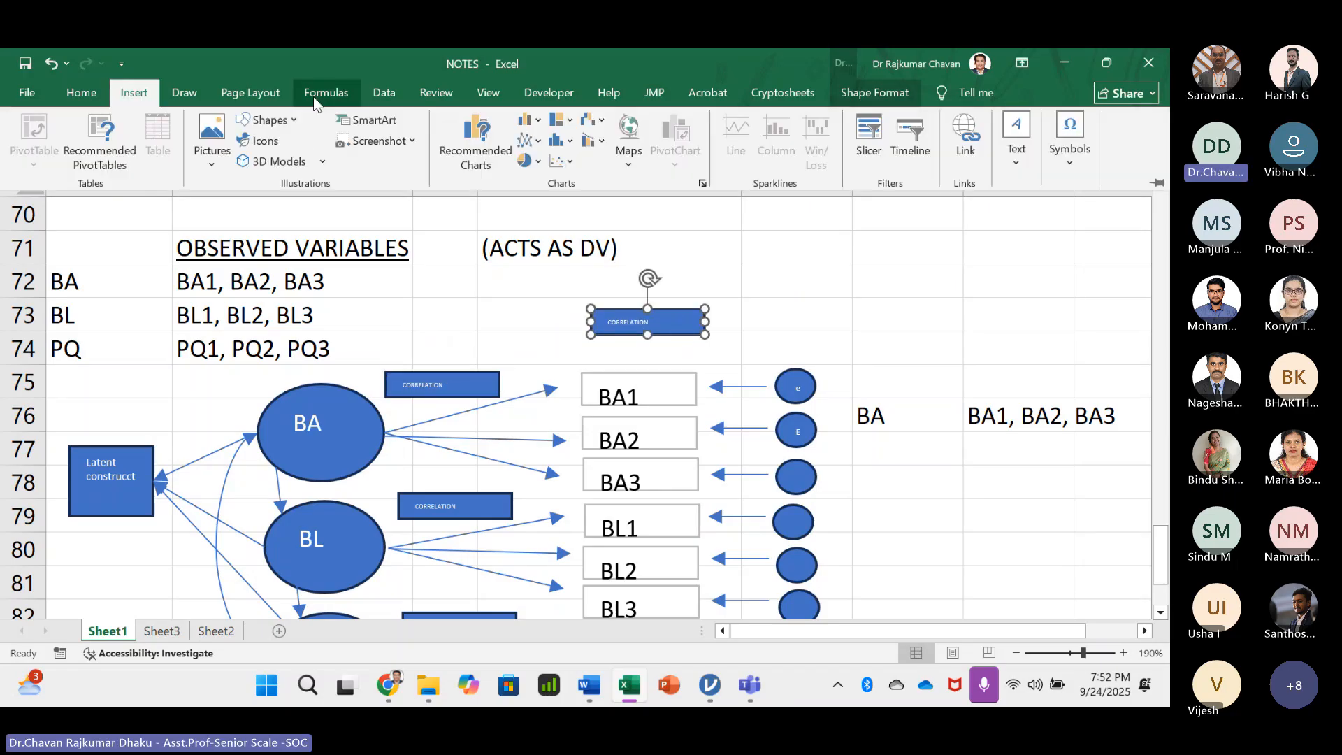
pyautogui.click(266, 120)
pyautogui.click(290, 165)
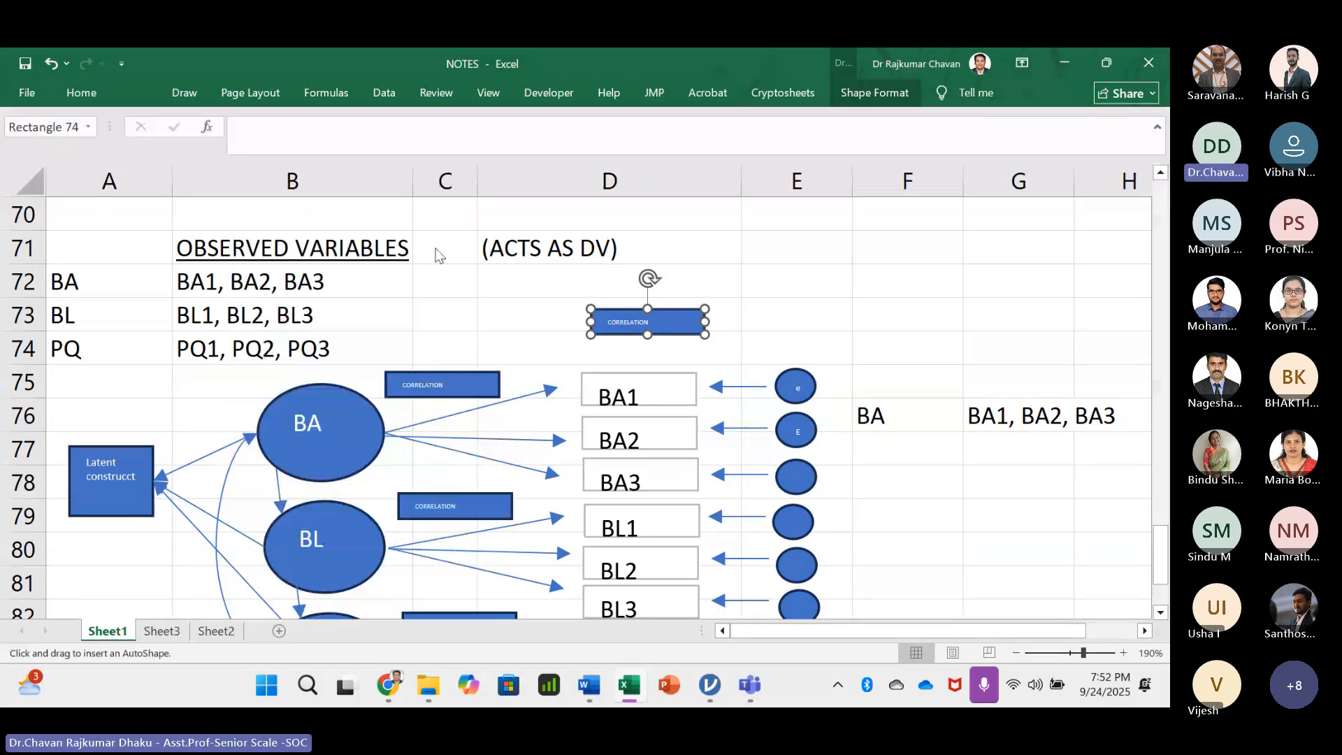
pyautogui.moveTo(647, 335); pyautogui.dragTo(648, 366)
pyautogui.click(701, 344)
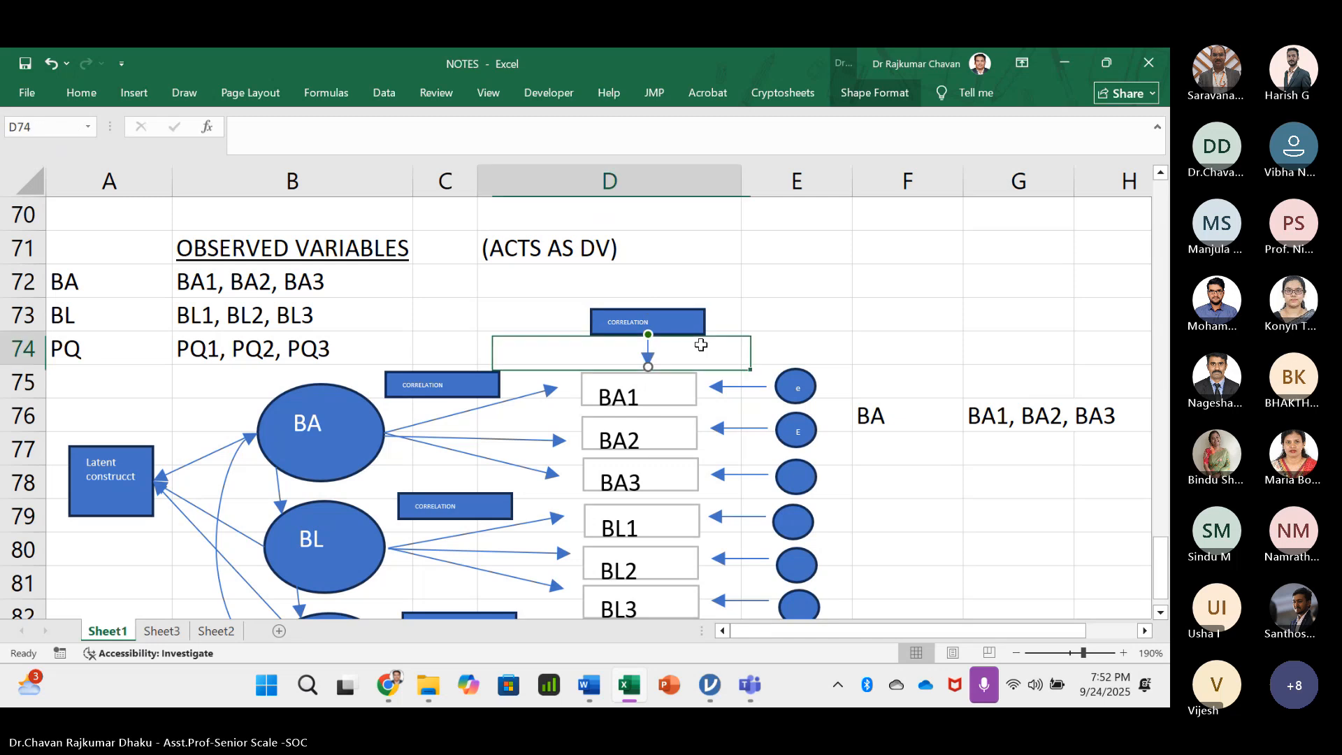
# - Replace the text of the rectangle above BA1 with "OBSERVED VARAIBLES"
pyautogui.click(655, 324)
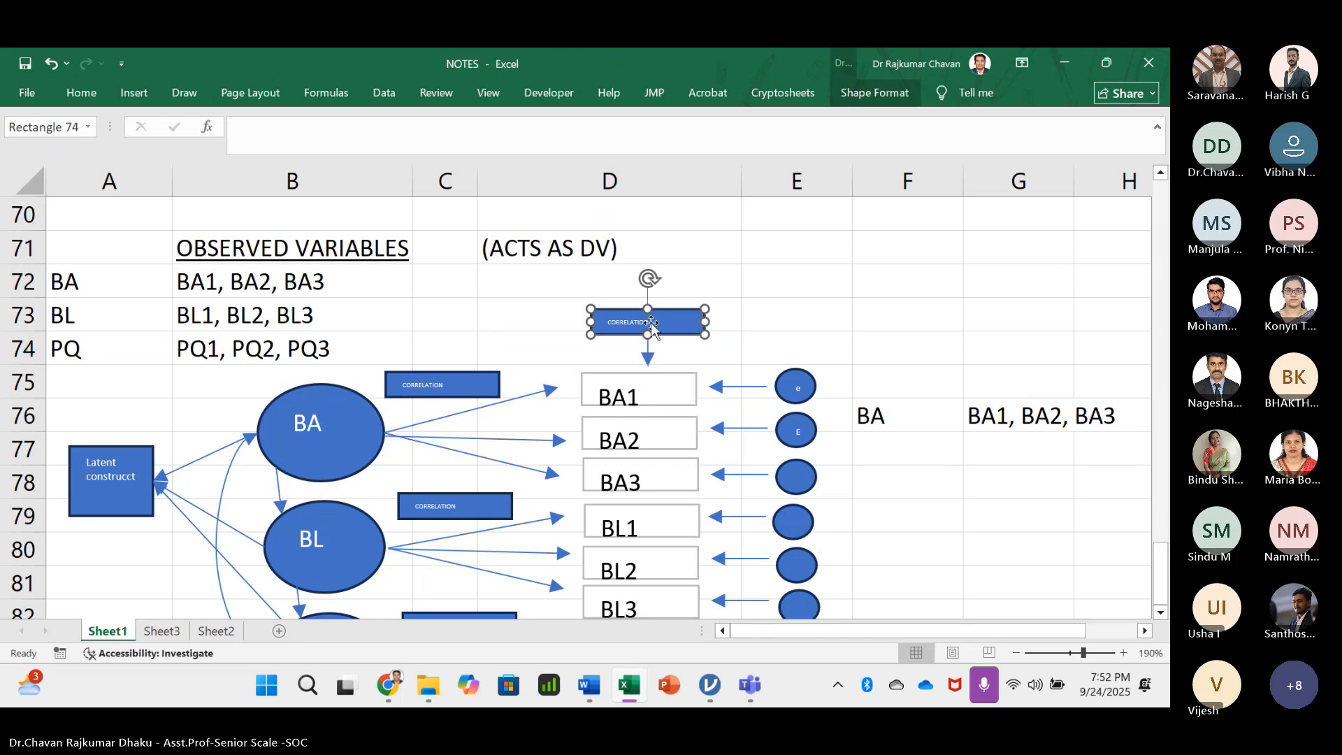
pyautogui.write('C')
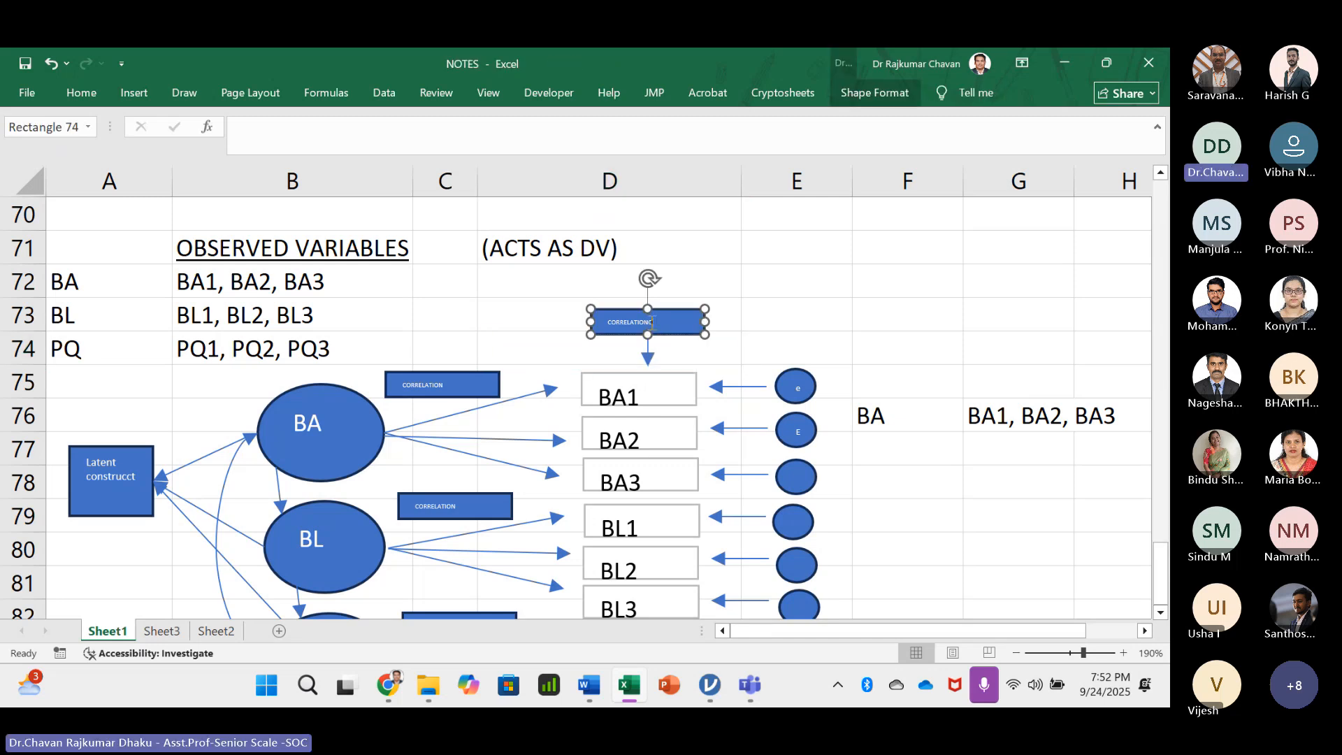
pyautogui.write('BSERe')
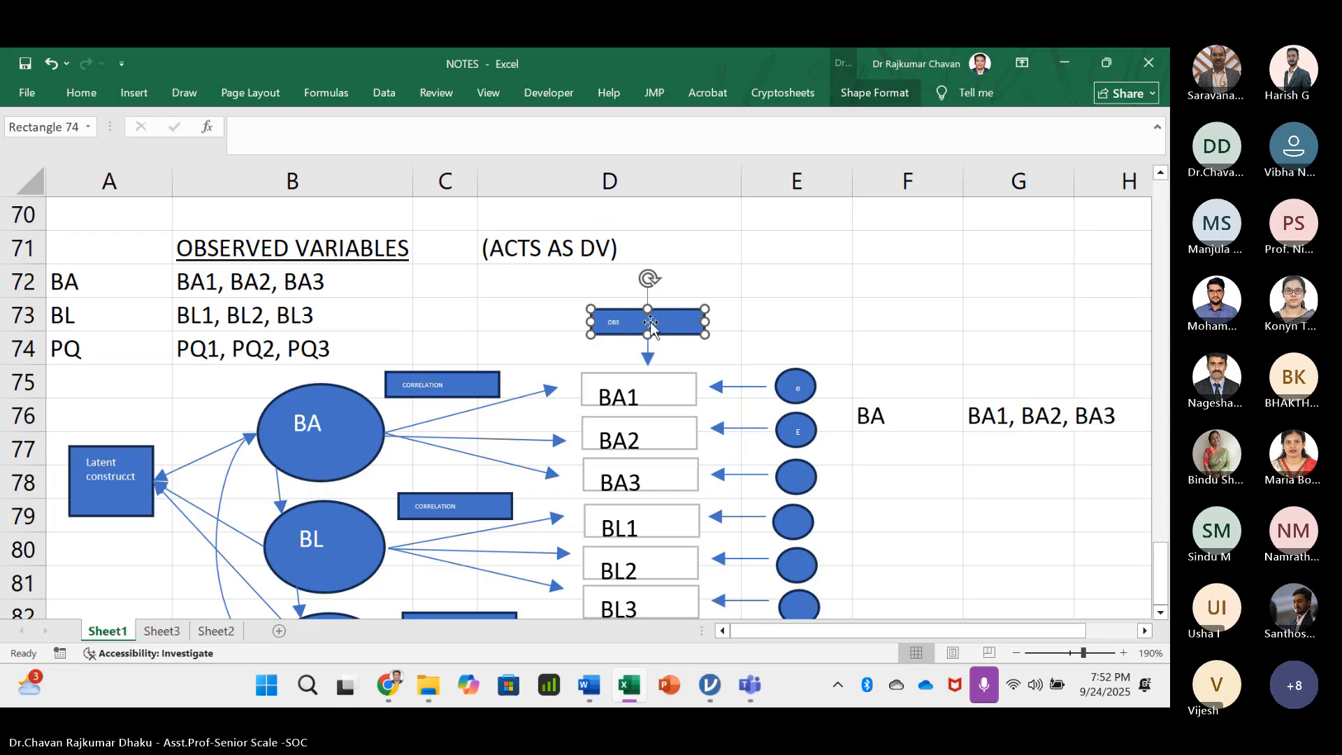
pyautogui.write('BSERVED VAR')
pyautogui.press('BackSpace')
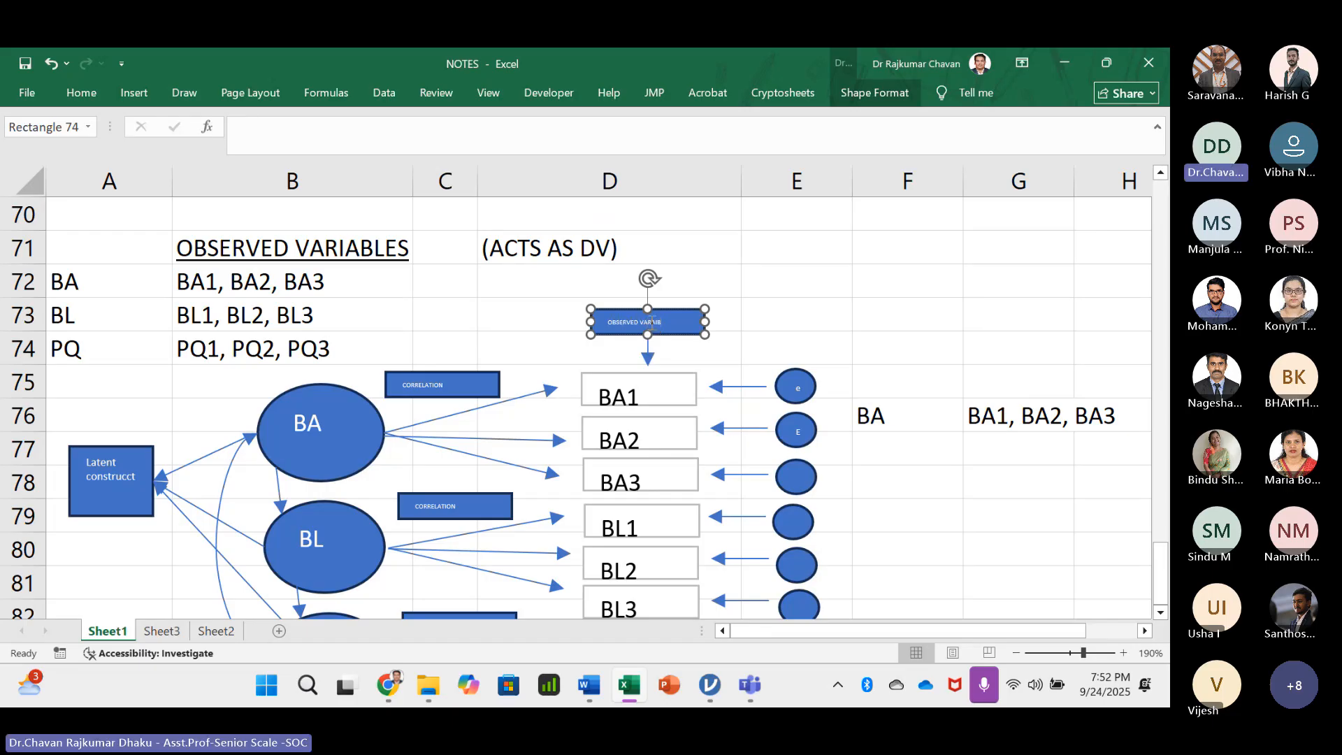
pyautogui.write('IABLES')
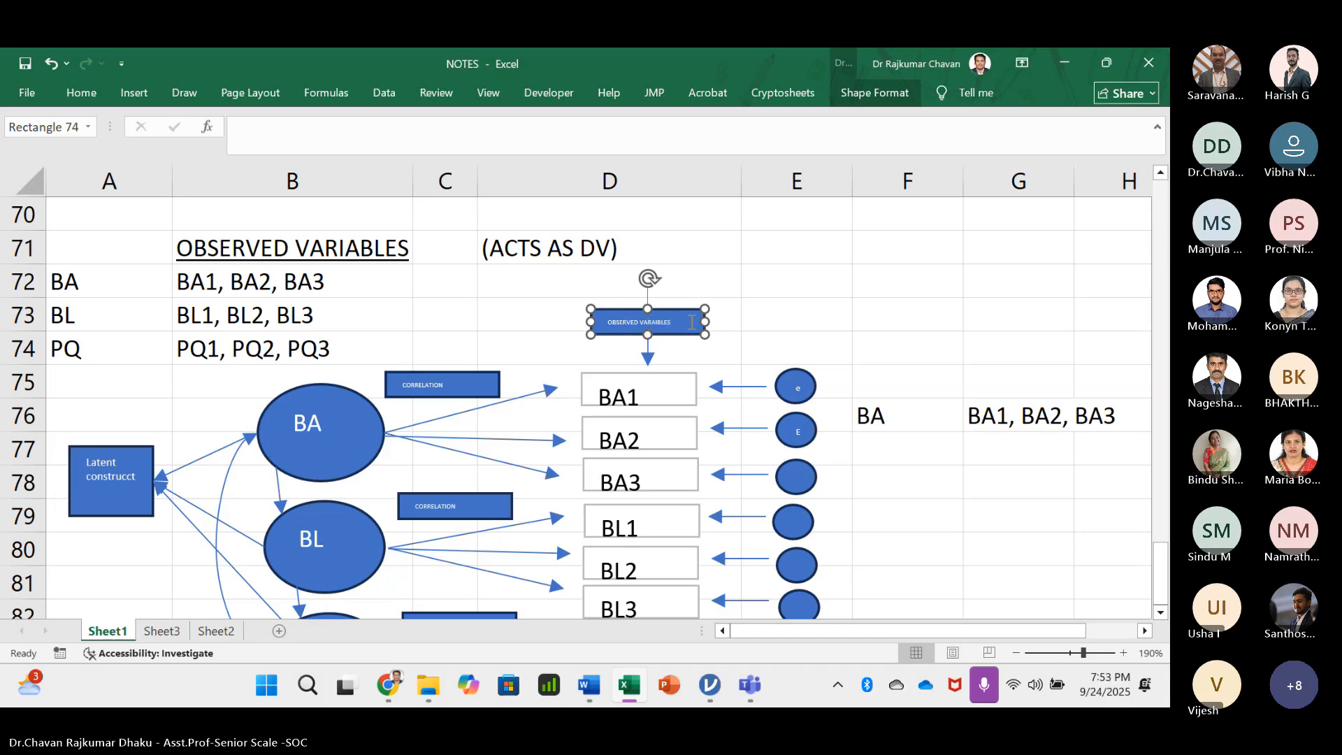
# - Increase the font size of the OBSERVED VARAIBLES label and enlarge its rectangle to fit the text on one line
pyautogui.moveTo(683, 323); pyautogui.dragTo(600, 322)
pyautogui.hotkey('ctrl', 'shift', '.')
pyautogui.hotkey('ctrl', 'shift', '.')
pyautogui.hotkey('ctrl', 'shift', '.')
pyautogui.hotkey('ctrl', 'shift', '.')
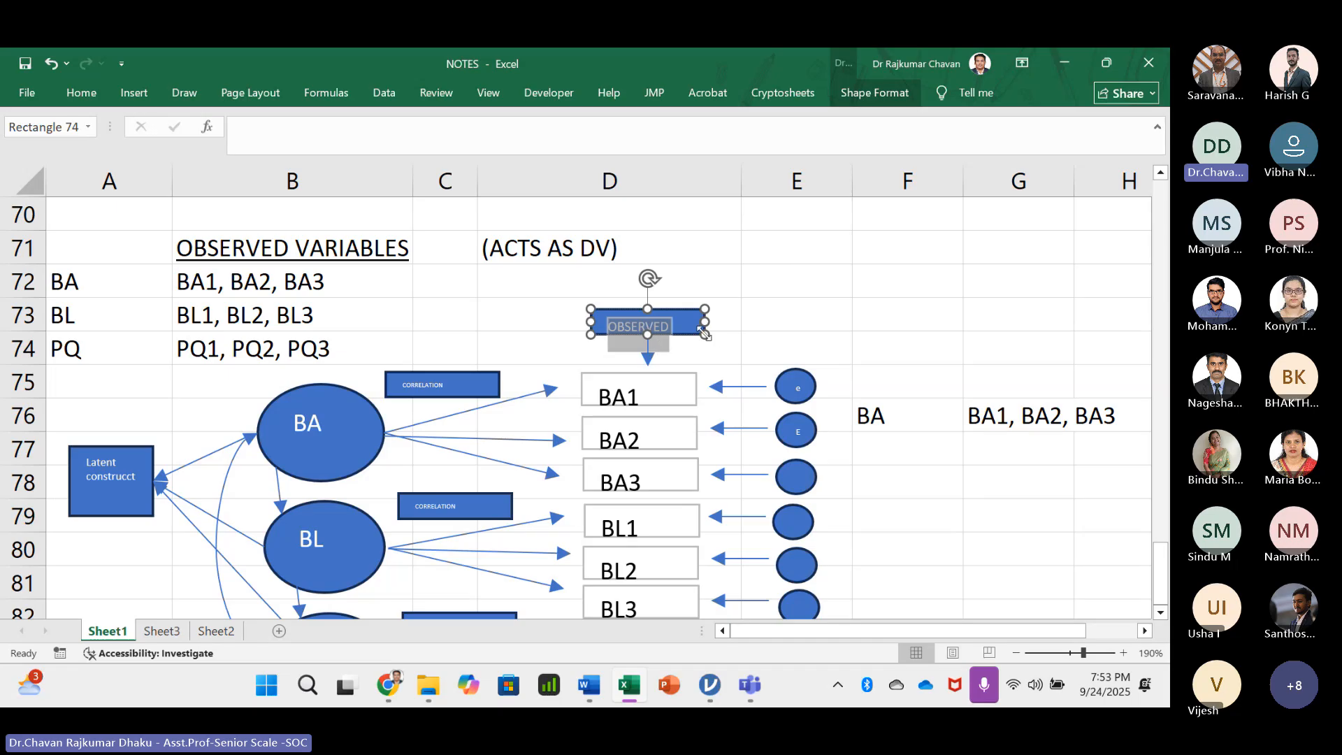
pyautogui.moveTo(705, 334); pyautogui.dragTo(768, 357)
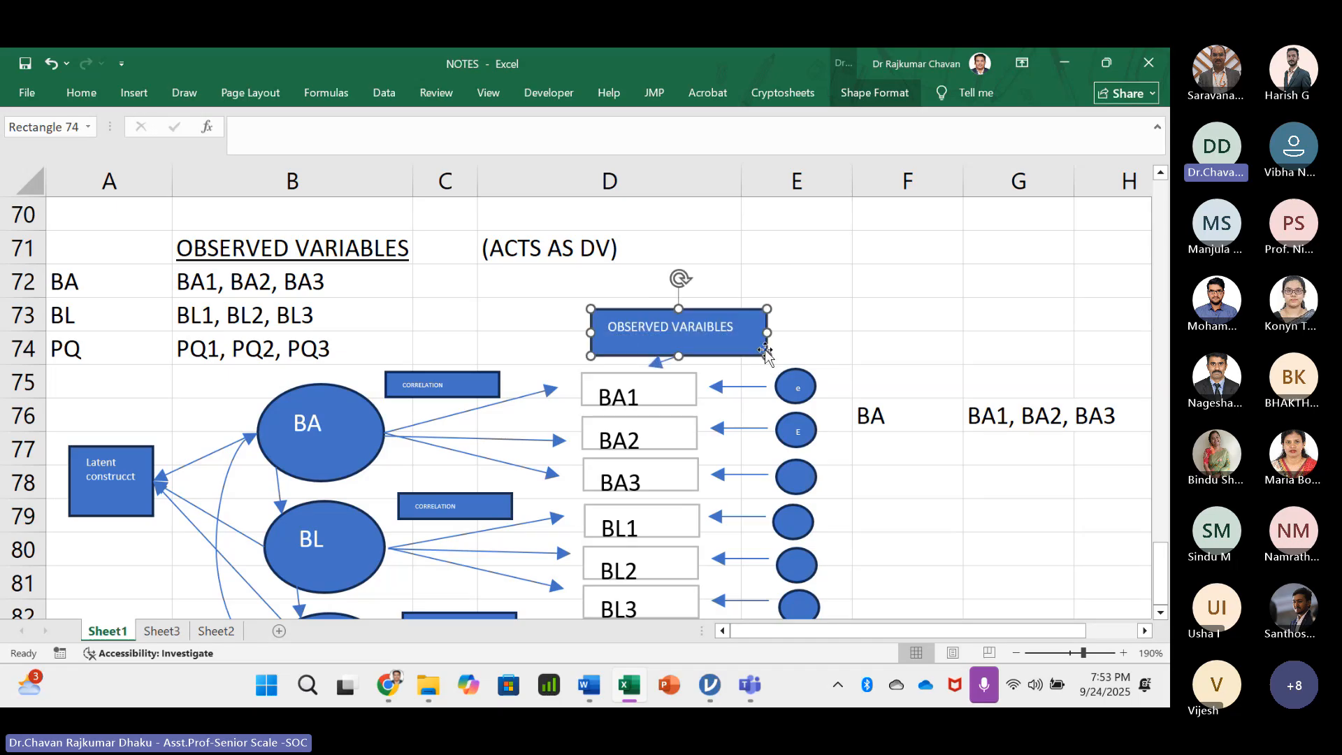
# - Reposition the short arrow under the OBSERVED VARAIBLES rectangle so its head meets the BA1 box
pyautogui.click(842, 313)
pyautogui.click(652, 365)
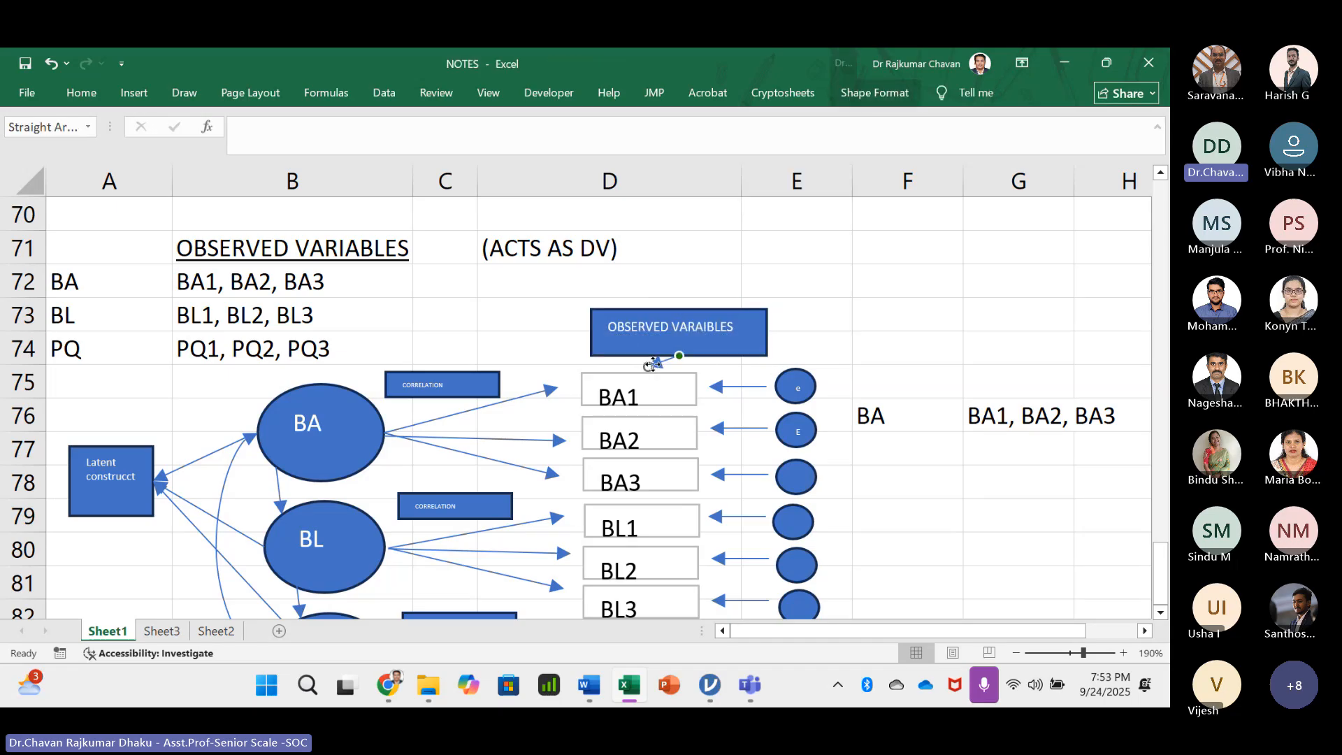
pyautogui.moveTo(652, 365); pyautogui.dragTo(657, 371)
# - Examine the path diagram from the latent constructs to the observed variables and error terms
pyautogui.scroll(-3, 668, 552)
pyautogui.scroll(1, 642, 490)
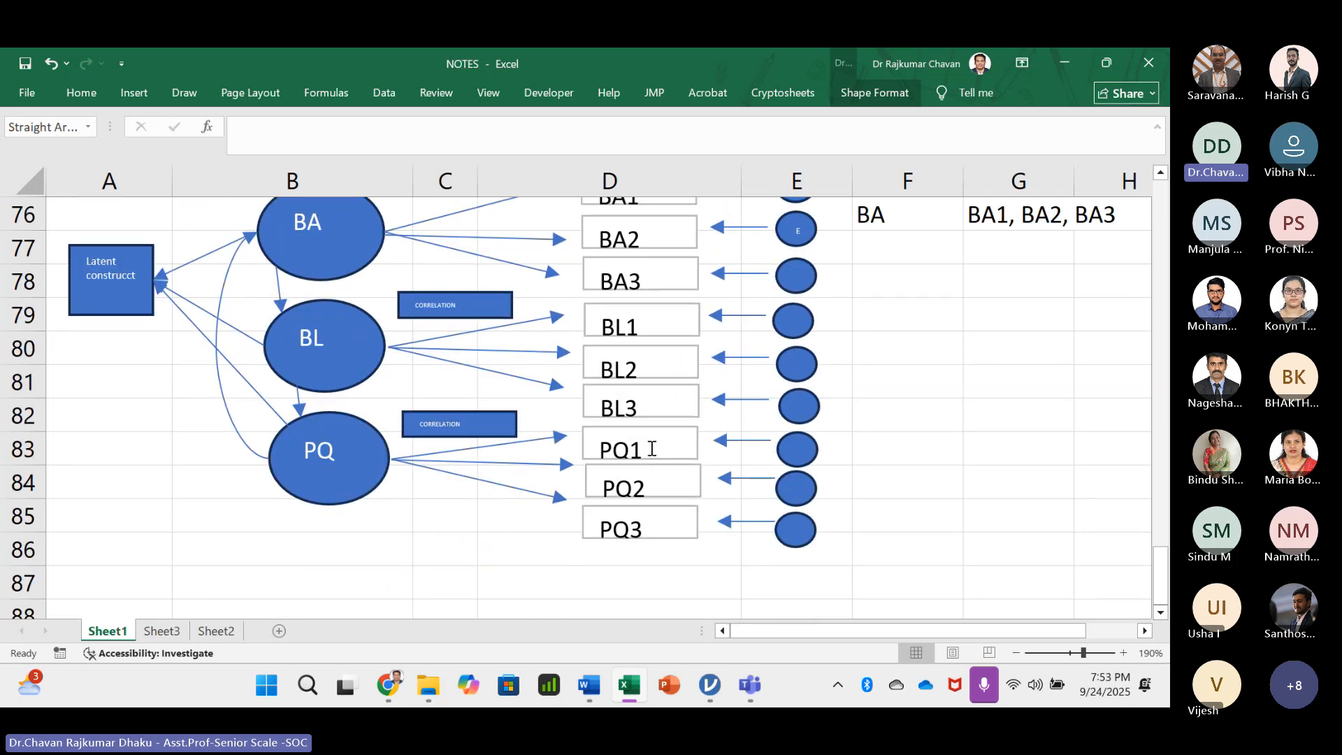
pyautogui.scroll(2, 634, 537)
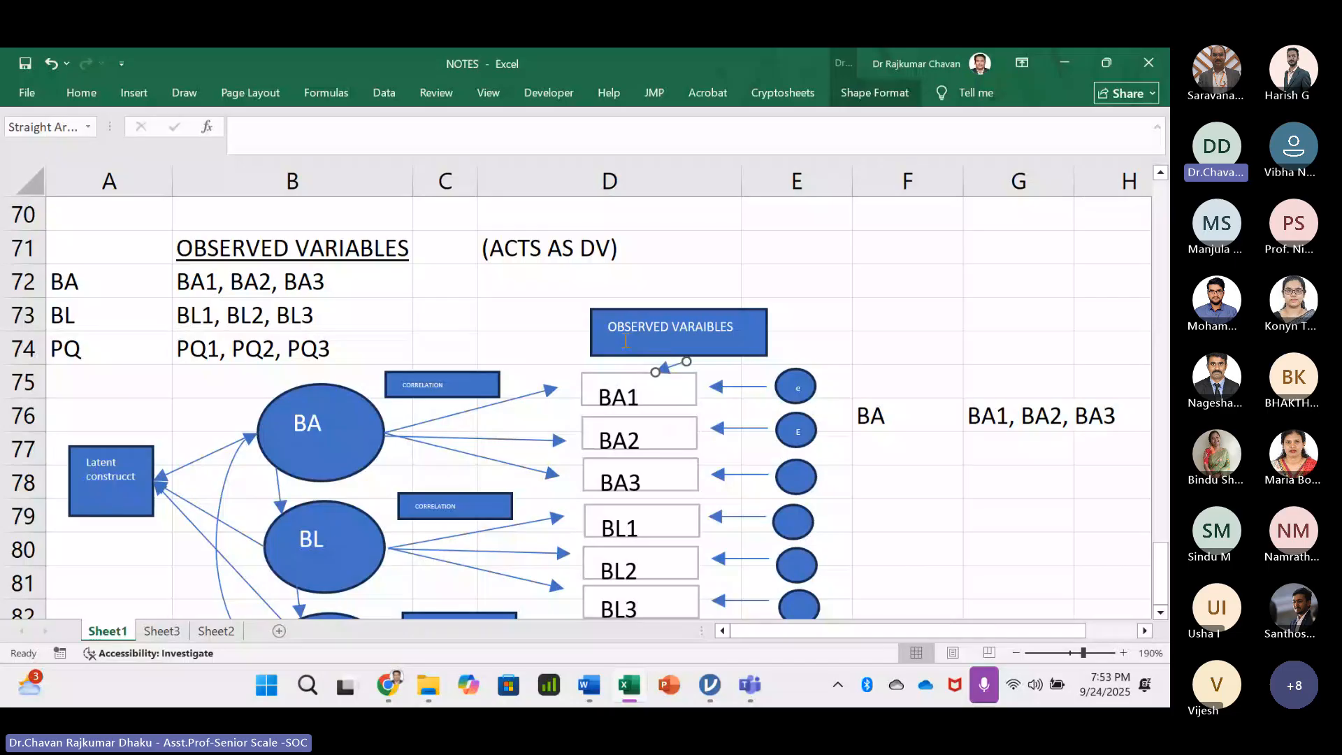
pyautogui.scroll(-1, 302, 444)
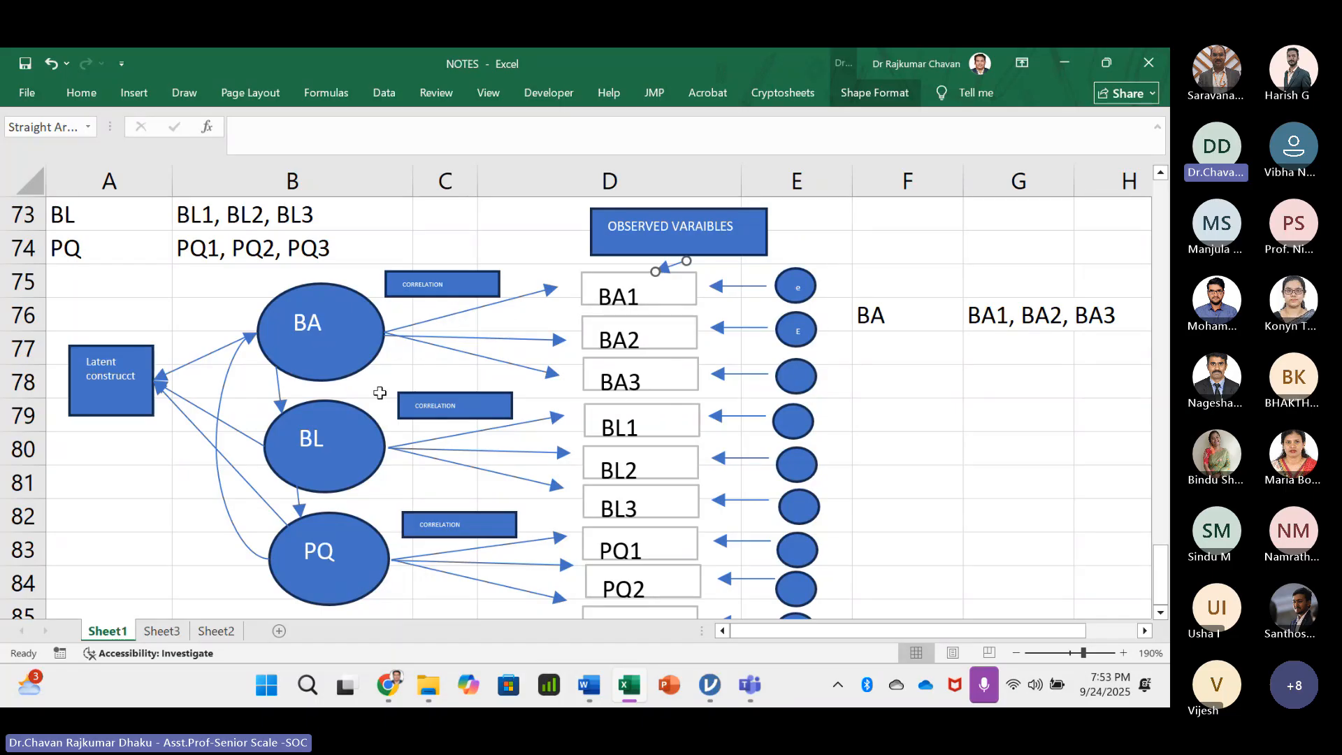
pyautogui.scroll(2, 381, 393)
pyautogui.scroll(-1, 507, 476)
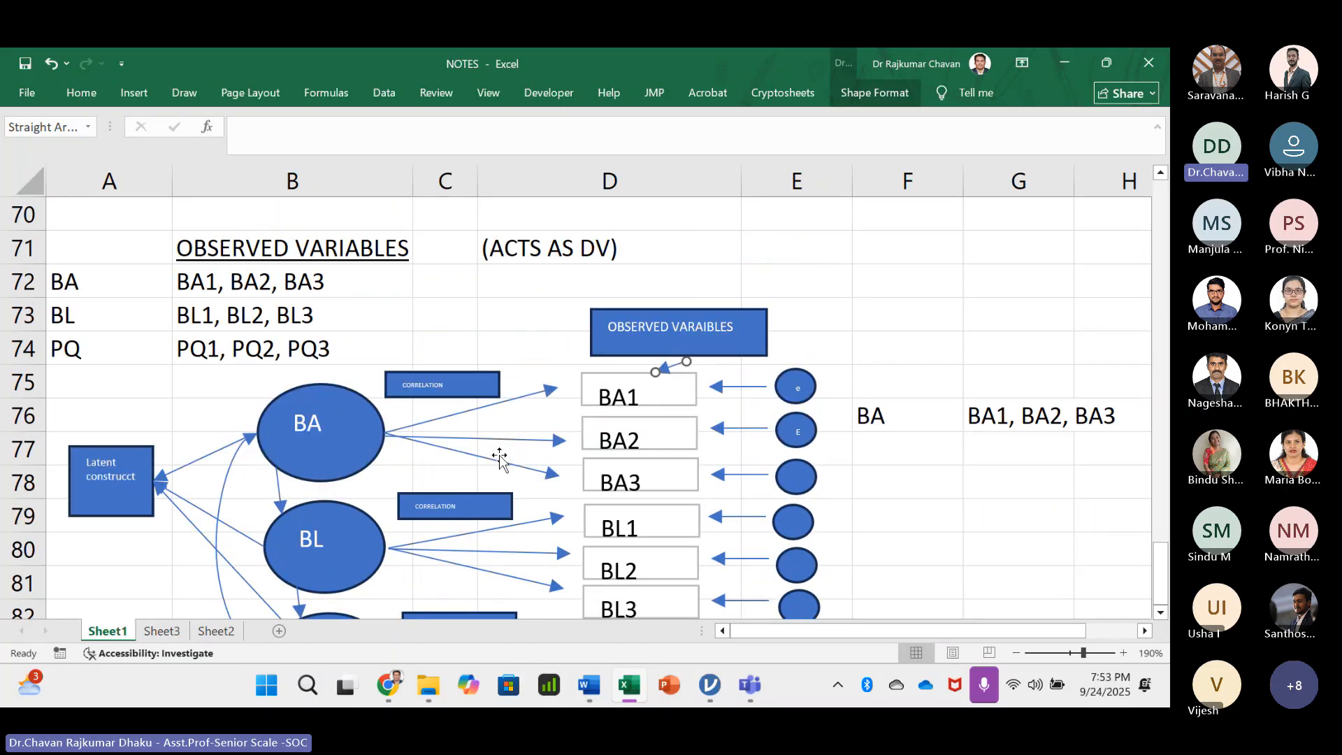
# - Read the Confirmatory Factor Analysis definition in cell D58 and the notes on latent and observed variables below it
pyautogui.scroll(6, 497, 458)
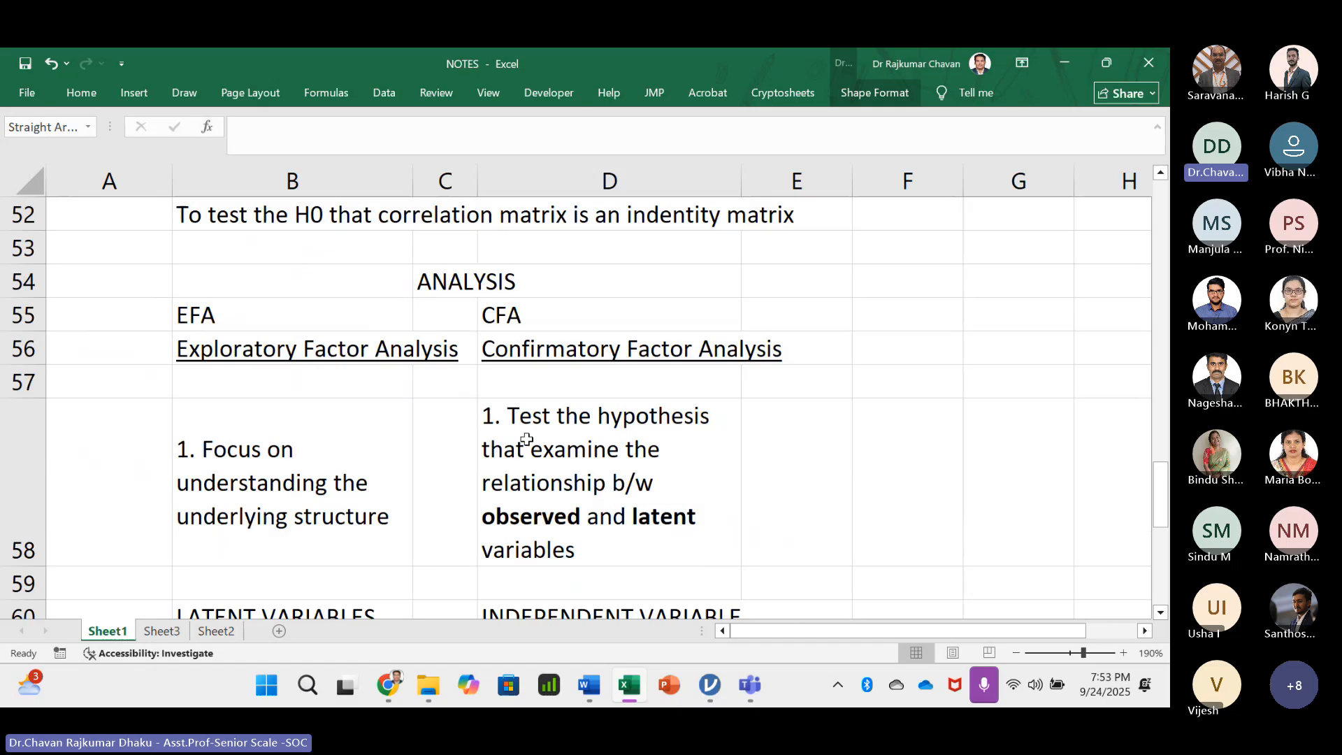
pyautogui.doubleClick(598, 486)
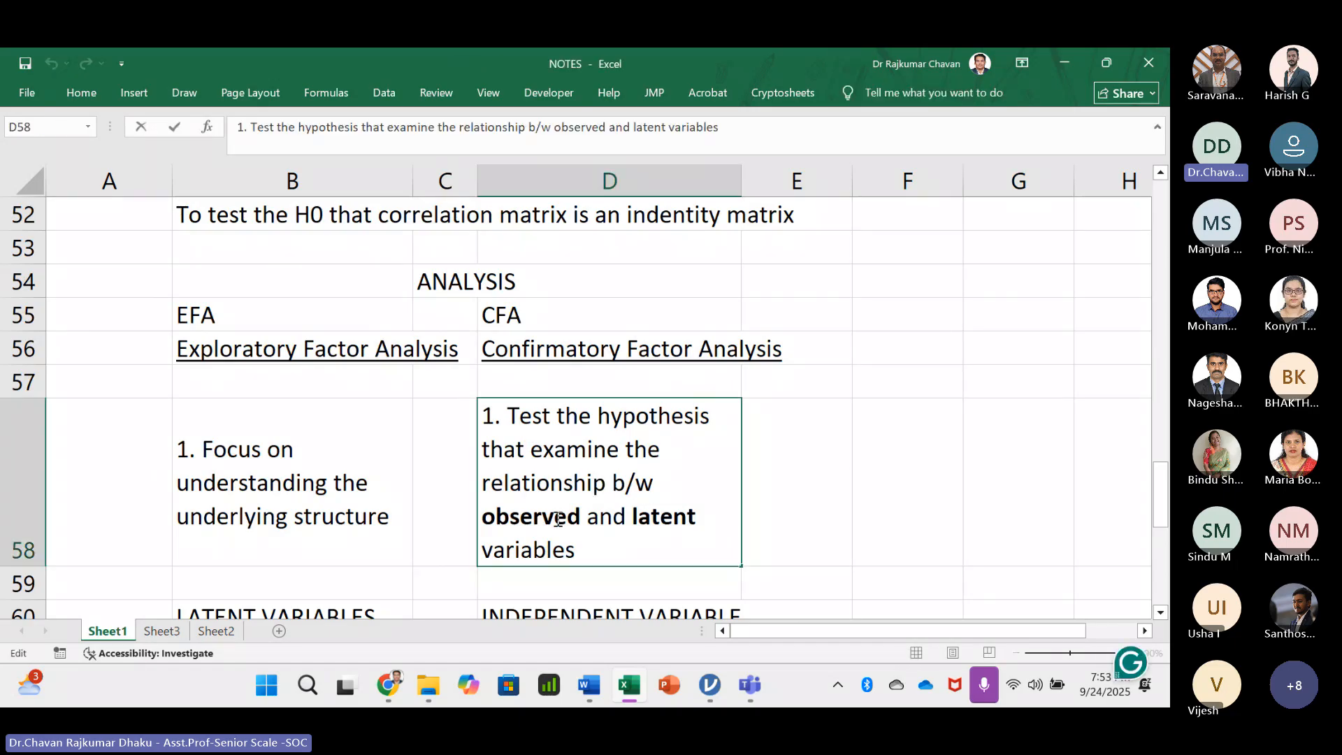
pyautogui.press('Tab')
pyautogui.press('Tab')
pyautogui.scroll(-1, 585, 447)
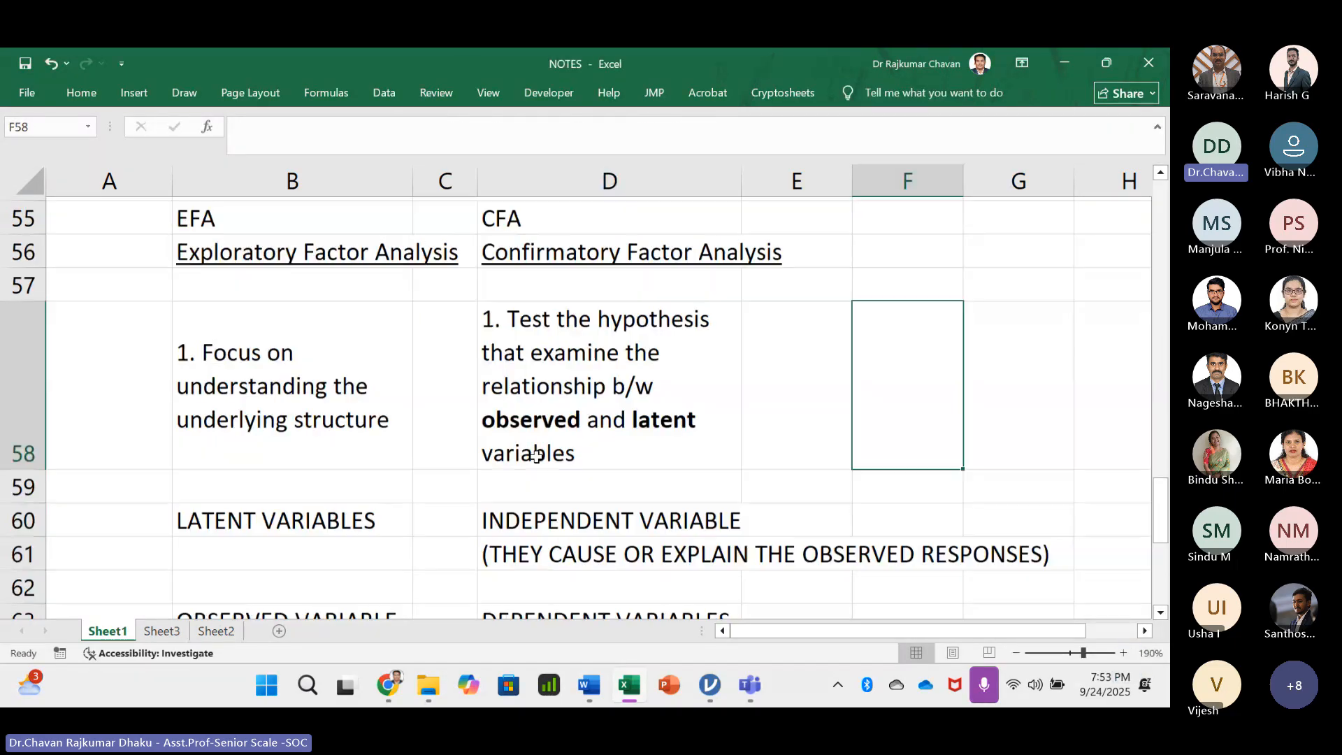
pyautogui.click(605, 386)
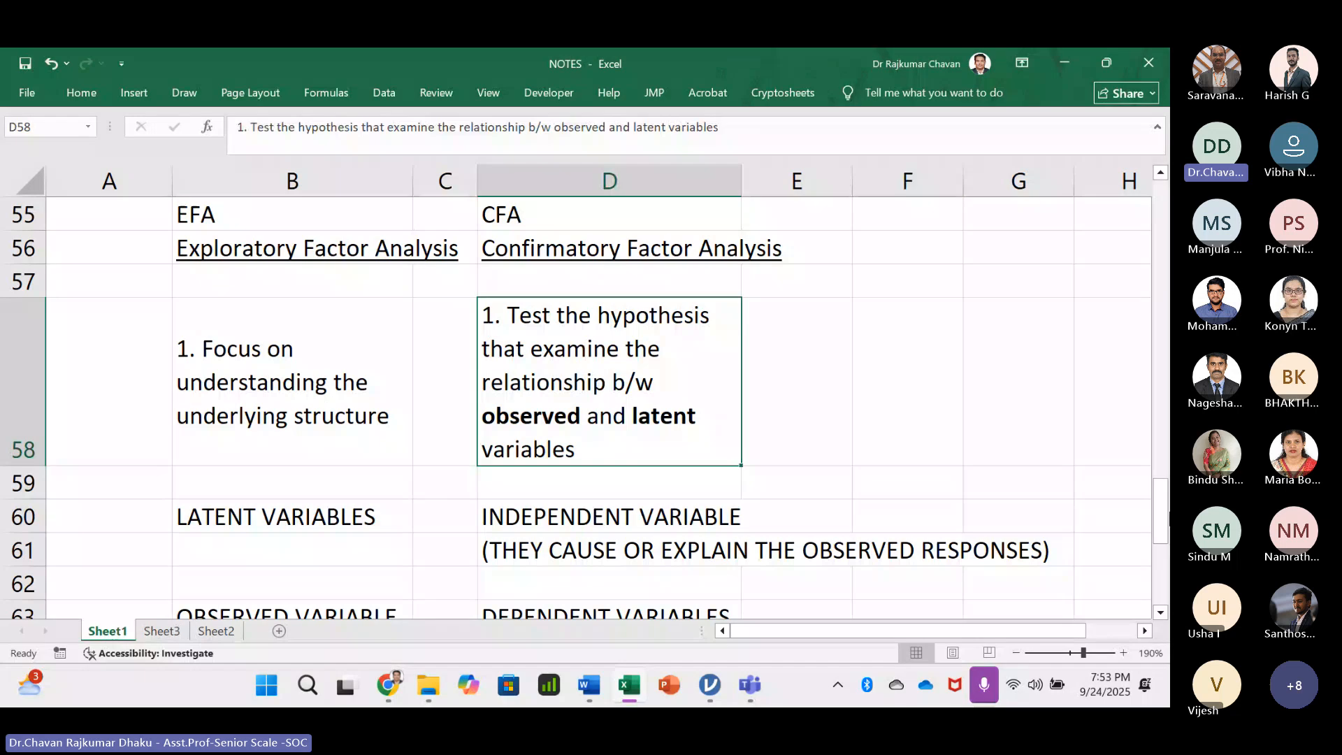
pyautogui.scroll(-3, 419, 294)
pyautogui.scroll(2, 641, 482)
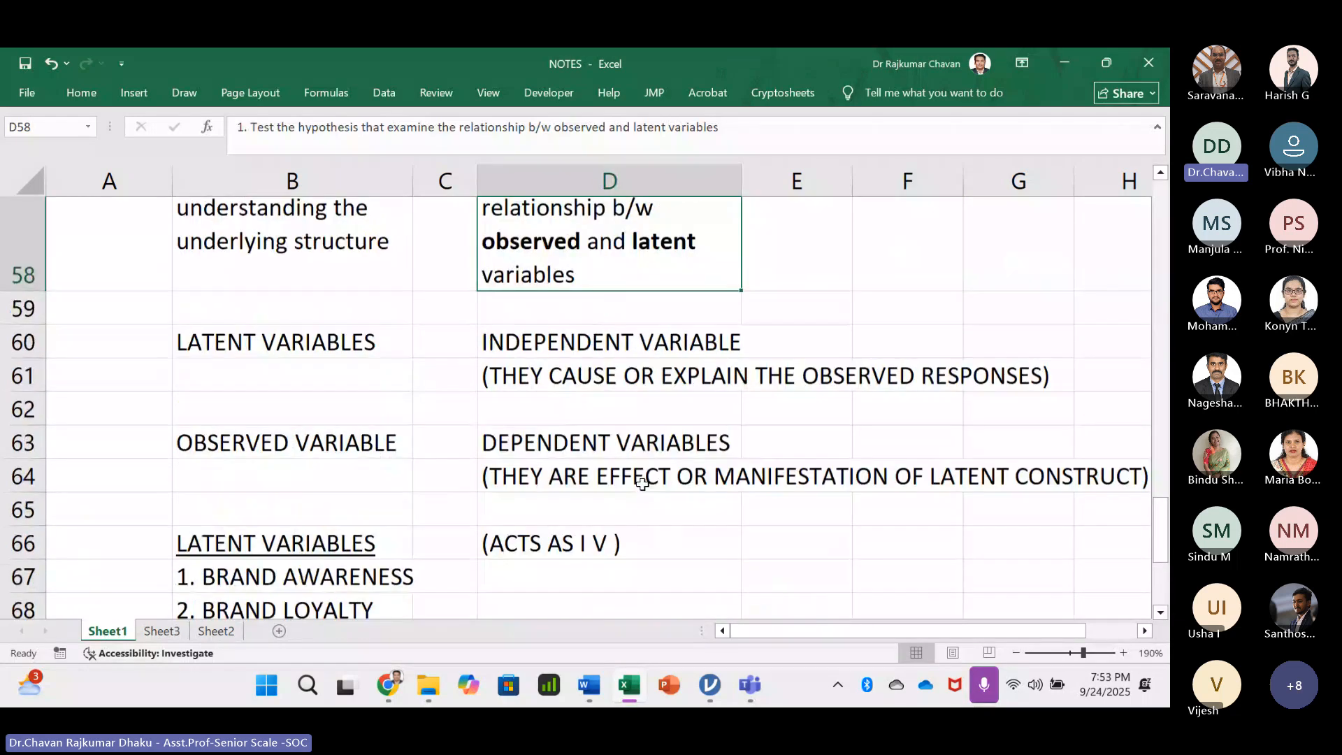
pyautogui.scroll(1, 642, 482)
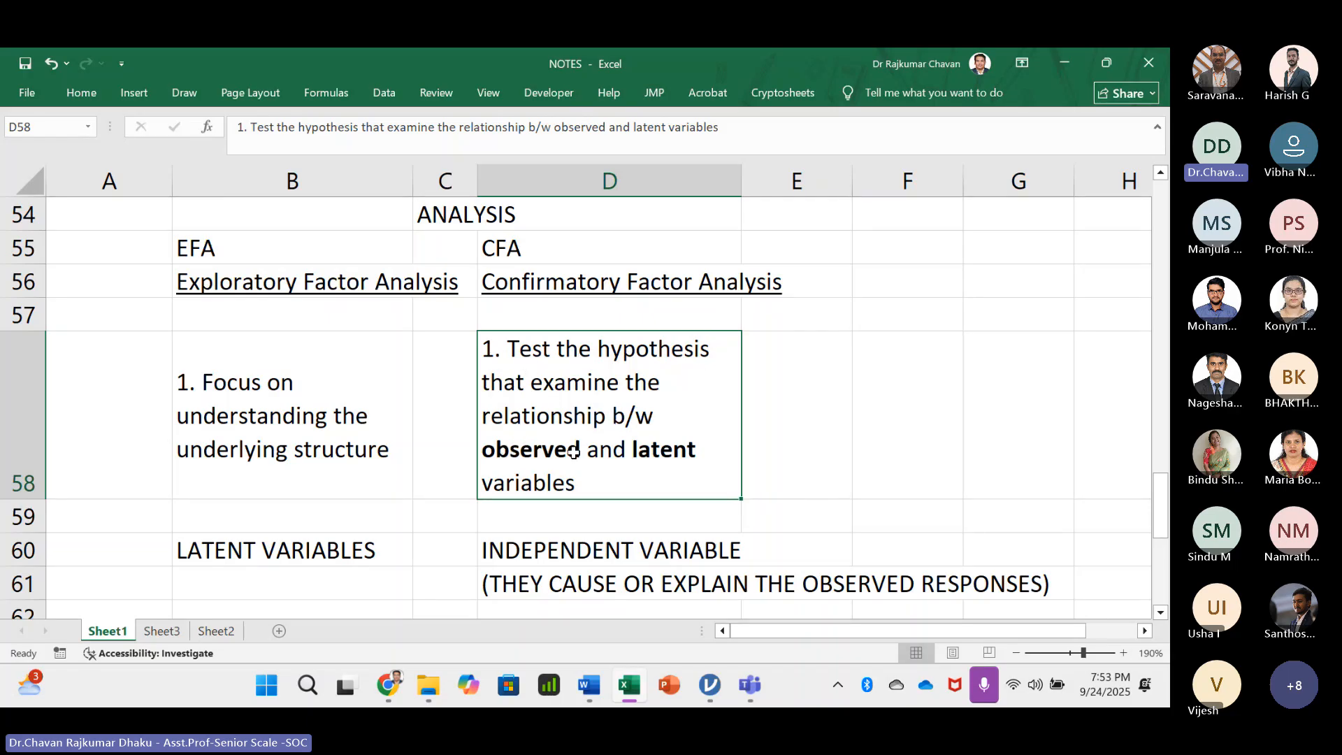
pyautogui.scroll(-6, 530, 455)
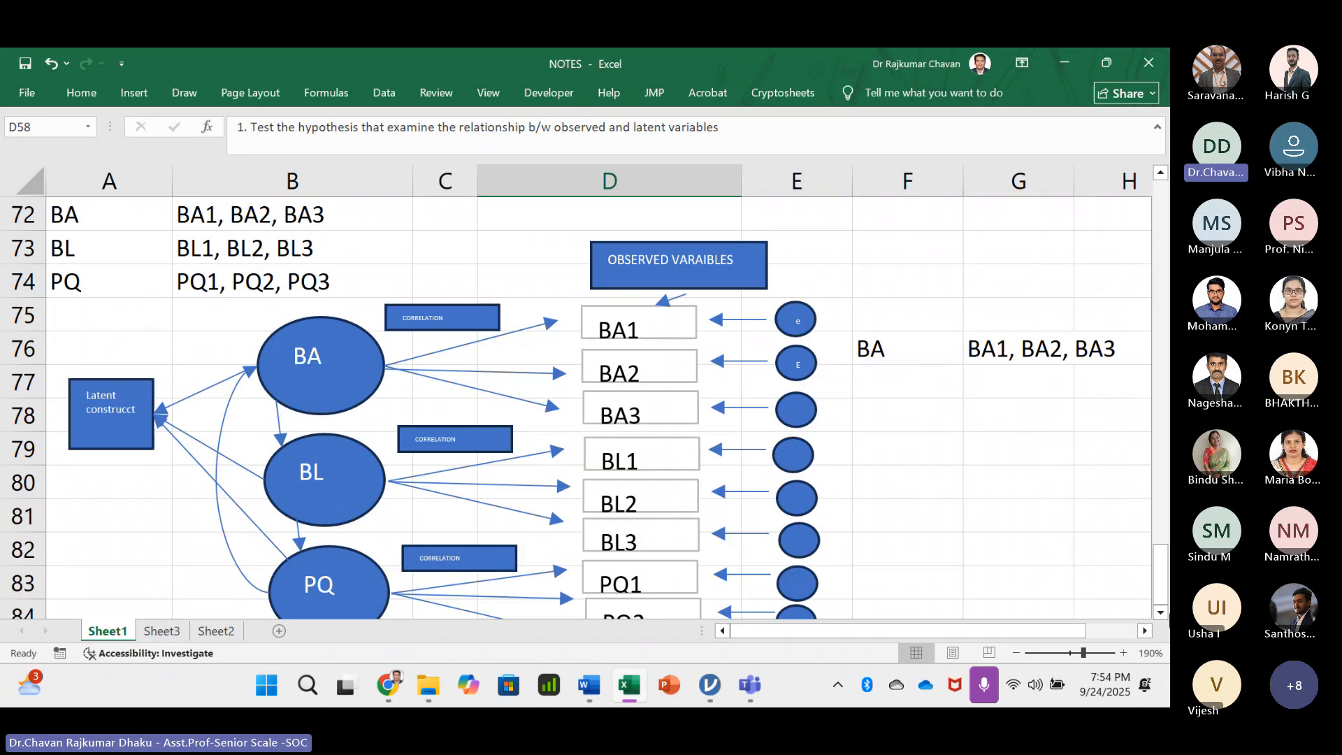
# - Zoom the sheet out to 175% and examine the whole diagram from the BA oval down to the PQ3 box
pyautogui.click(1161, 613)
pyautogui.click(1161, 613)
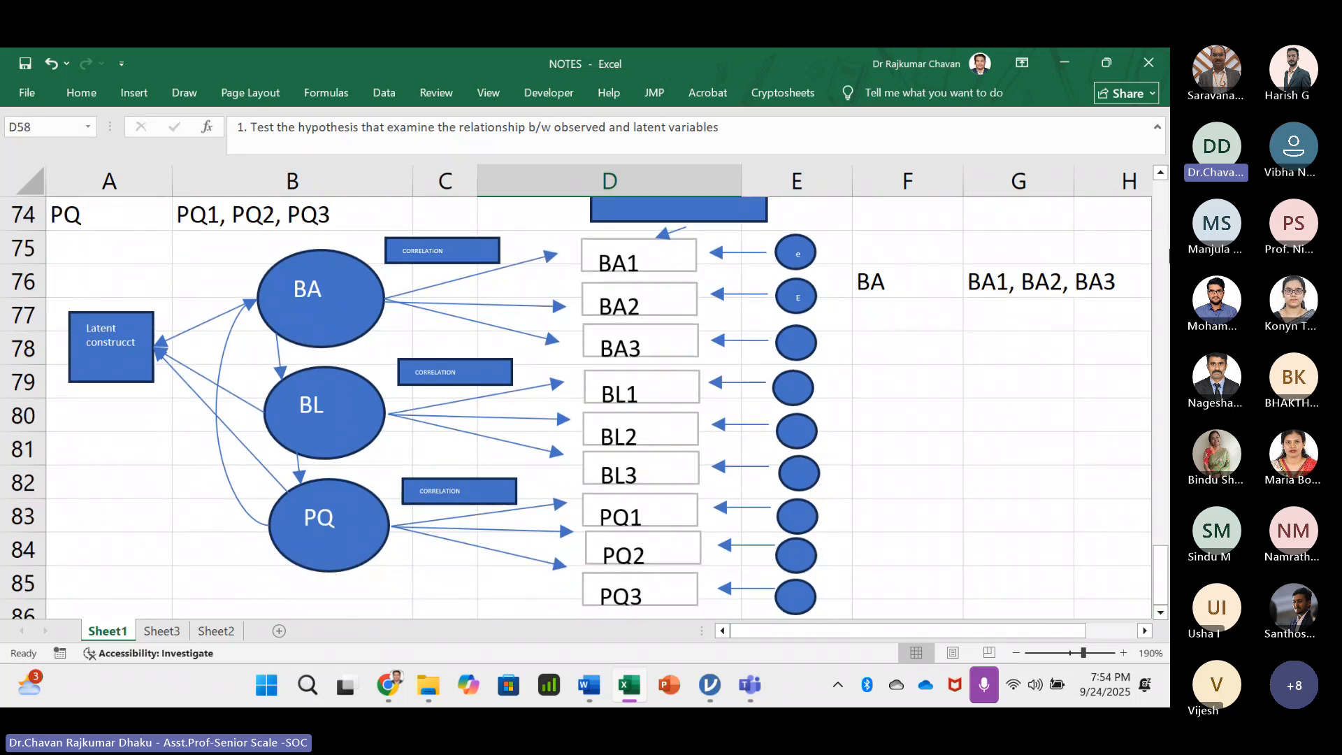
pyautogui.click(1161, 173)
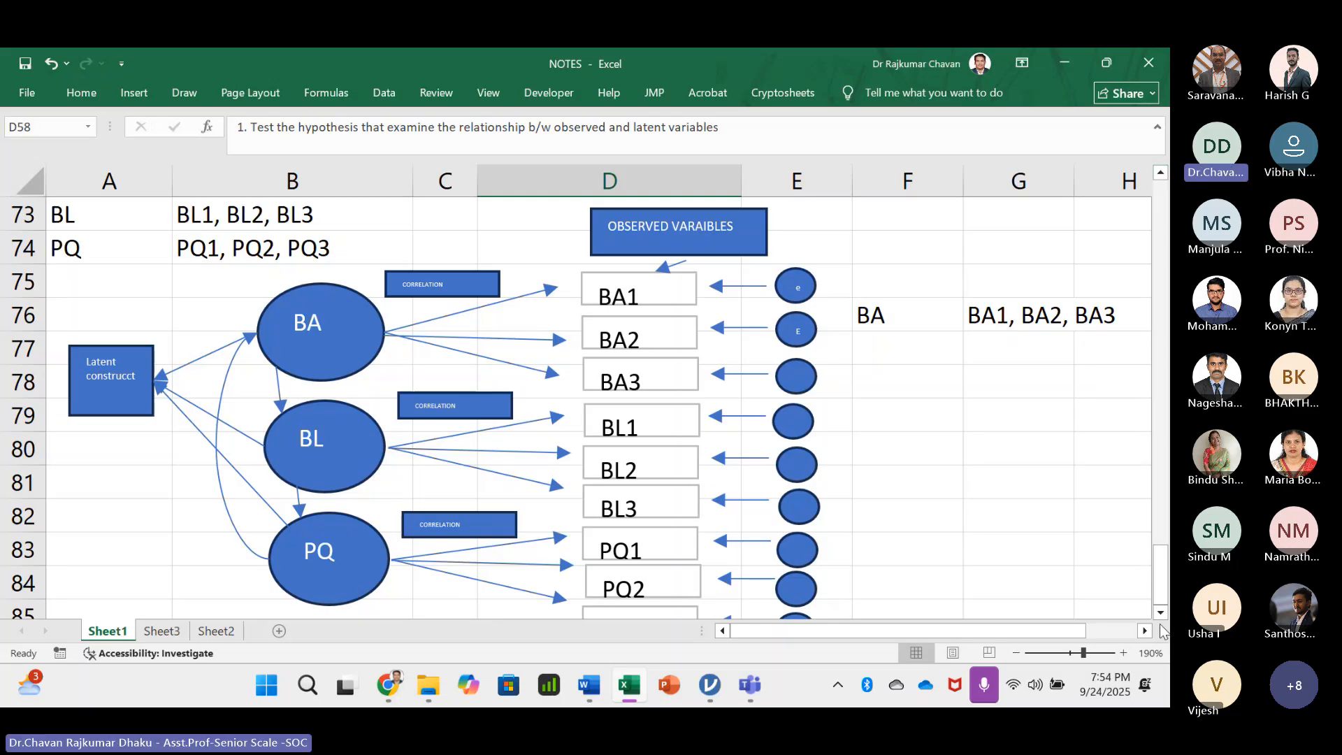
pyautogui.click(1161, 613)
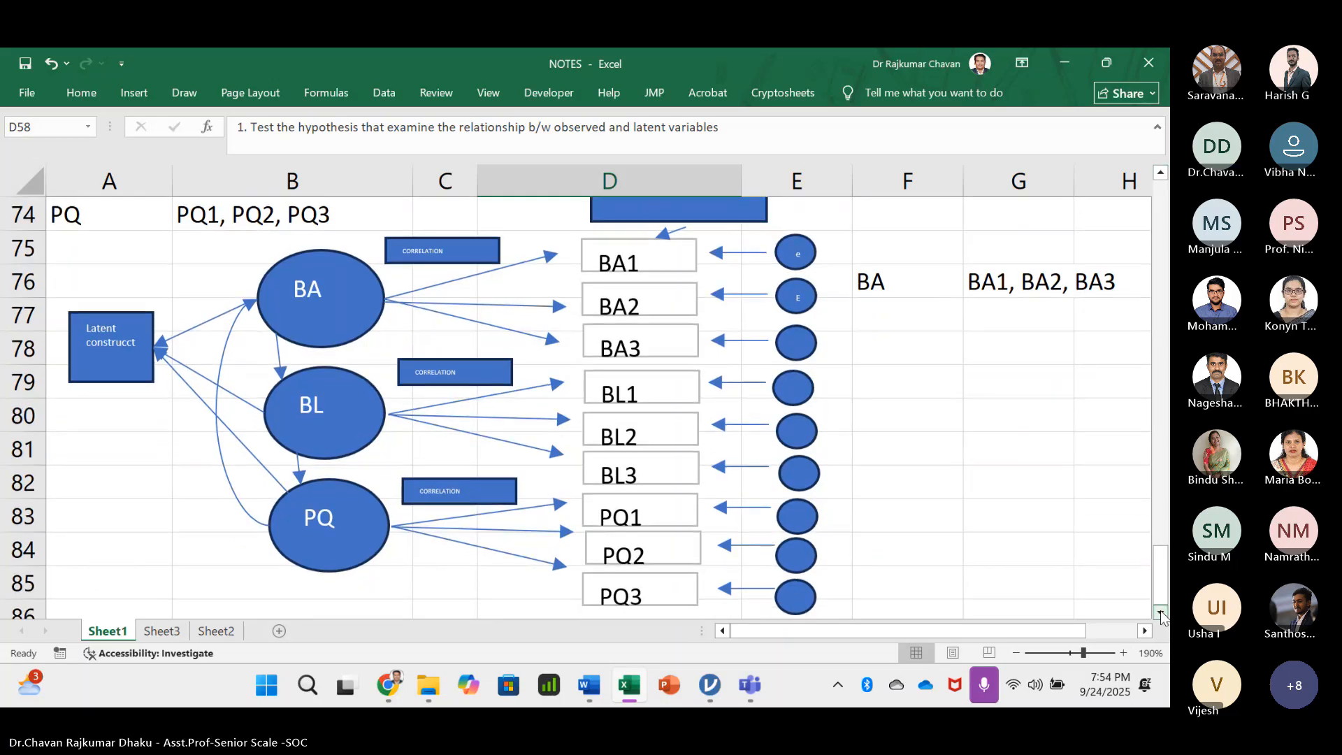
pyautogui.scroll(-1, 605, 401)
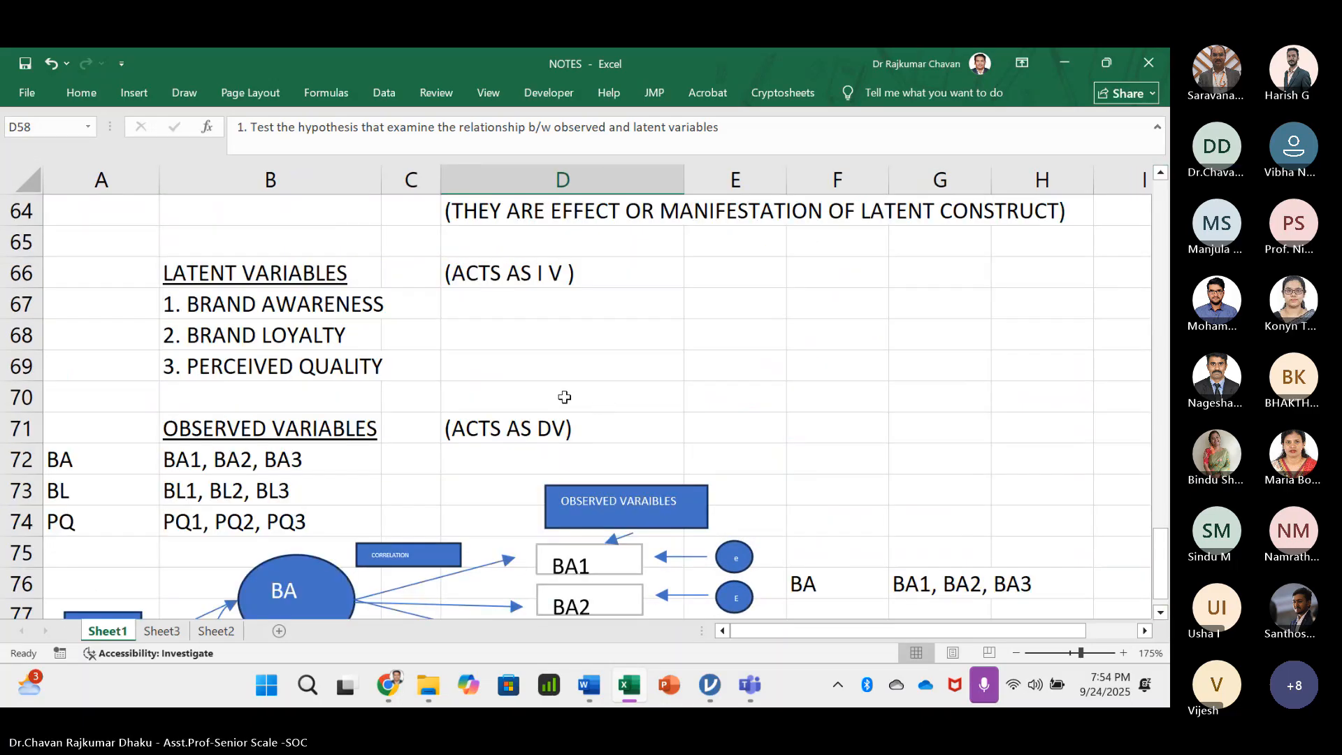
pyautogui.scroll(-4, 566, 397)
pyautogui.scroll(1, 566, 398)
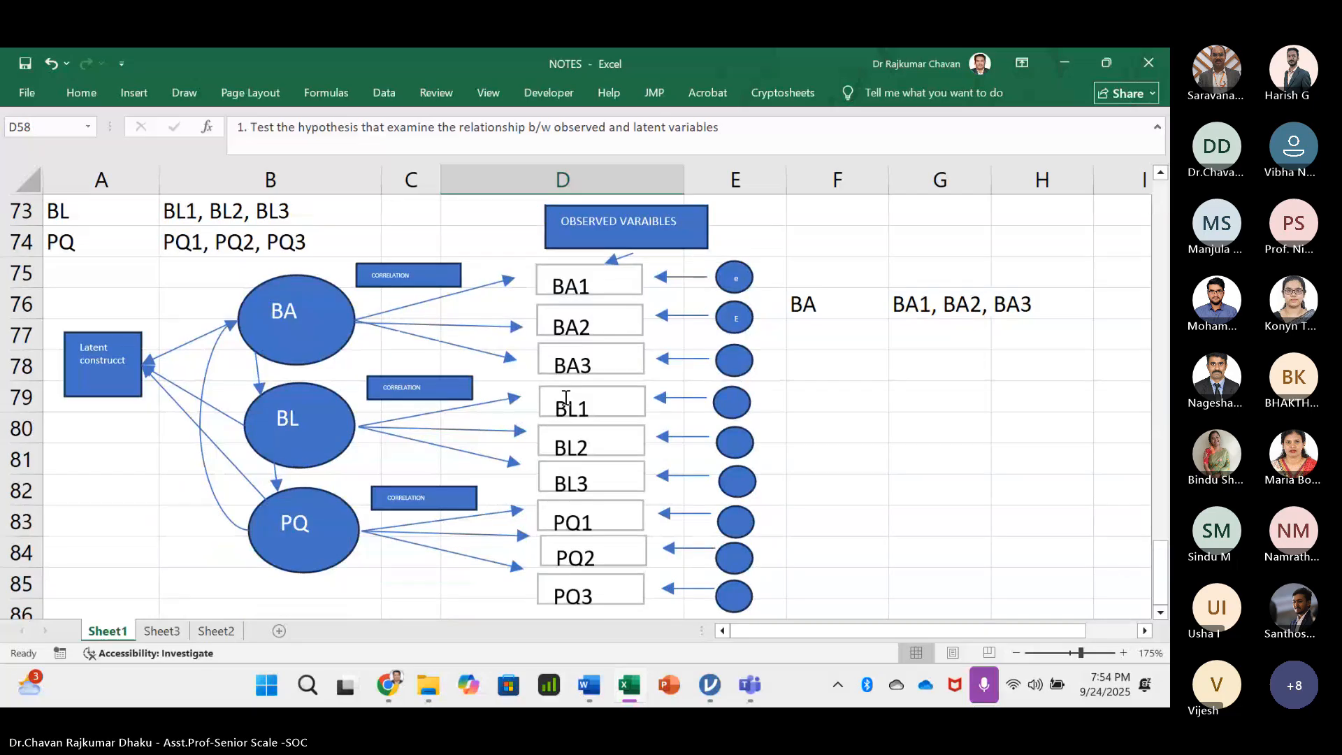
pyautogui.click(959, 558)
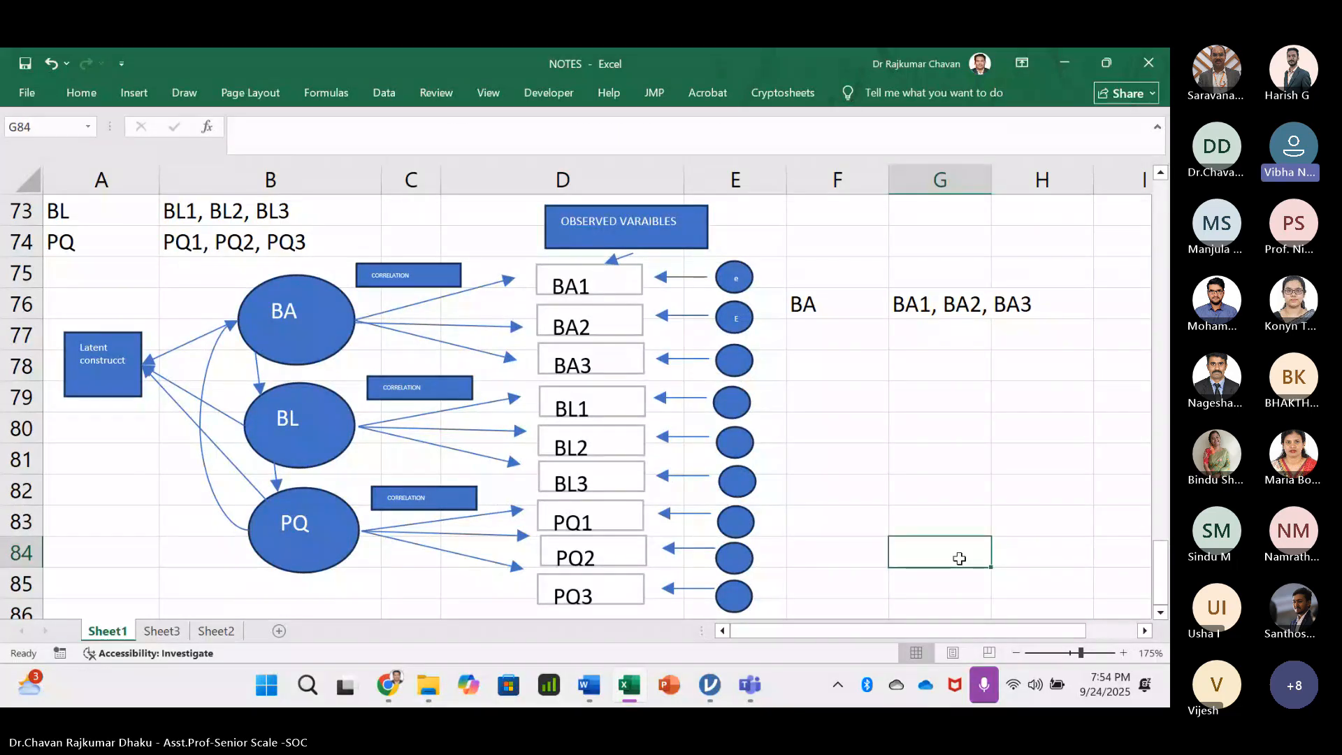
# - Switch to the Teams meeting window to check the chat replies, and return to cell F77 in the NOTES workbook
pyautogui.click(702, 676)
pyautogui.moveTo(704, 679)
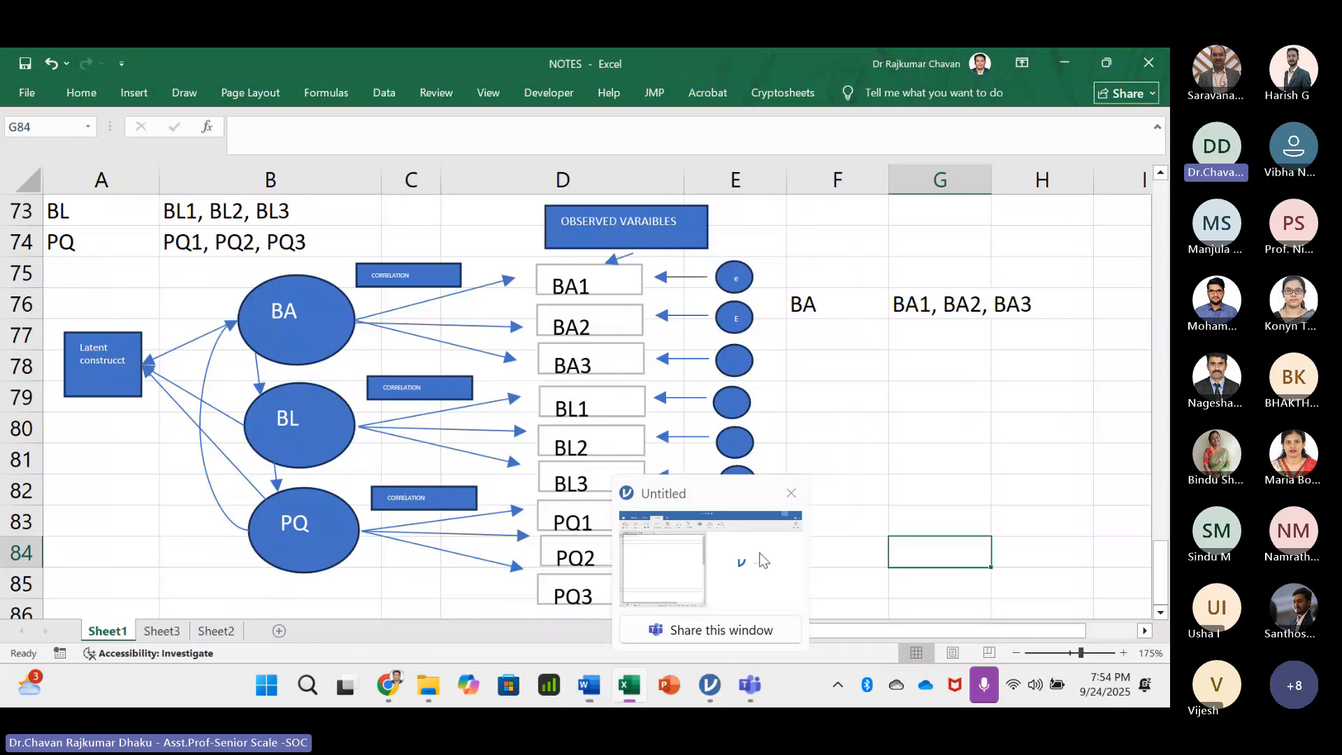
pyautogui.moveTo(750, 684)
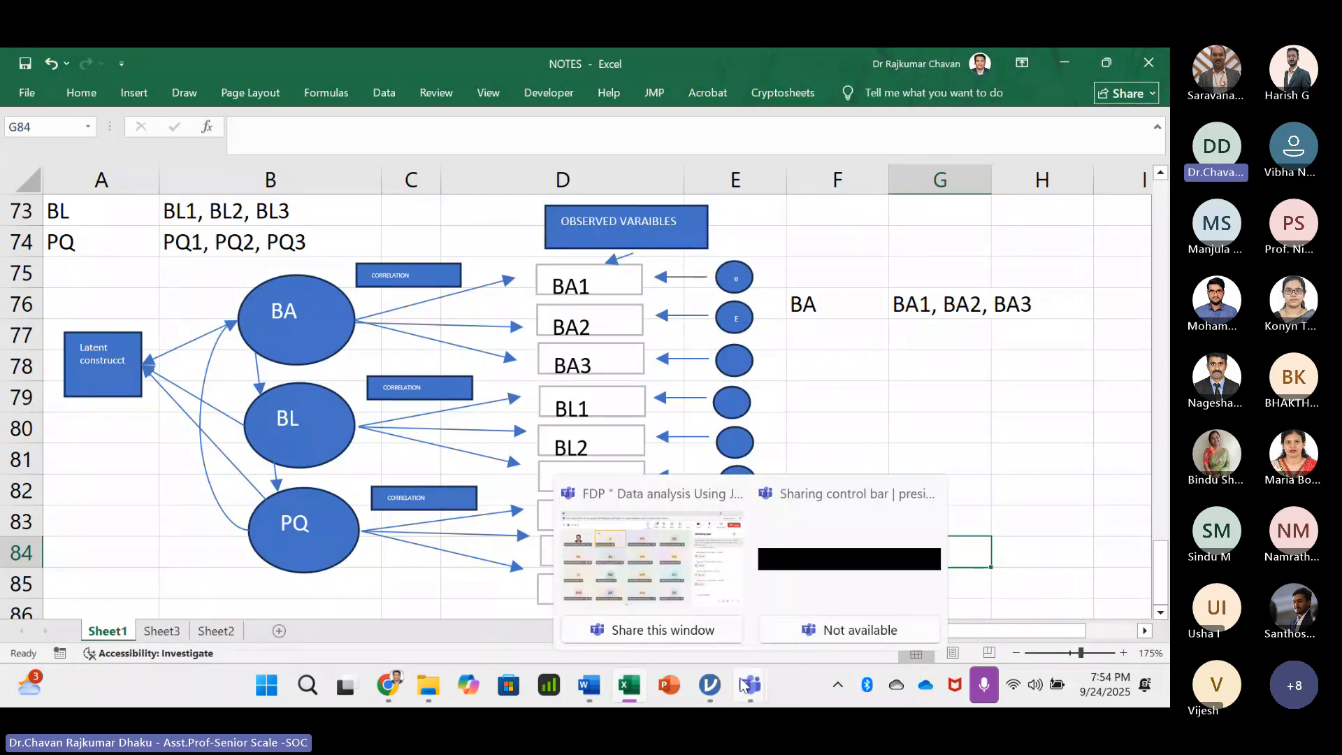
pyautogui.click(643, 573)
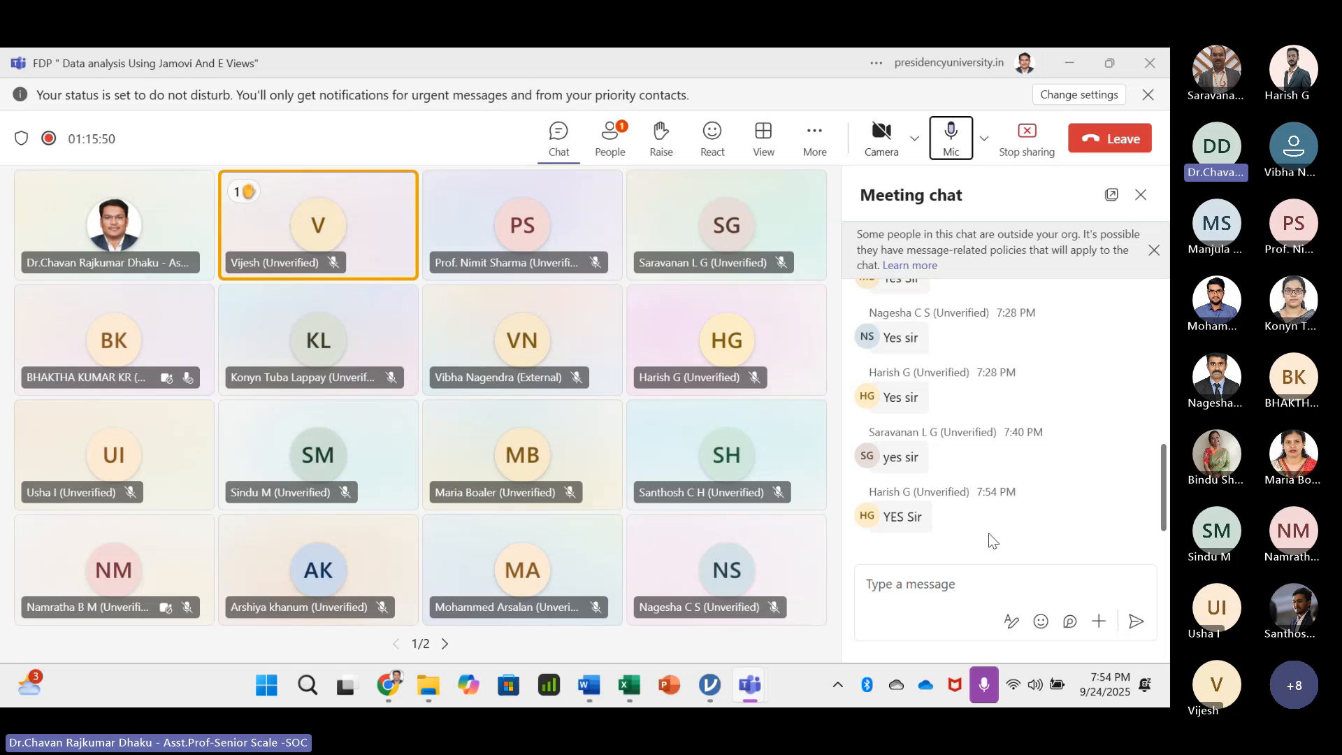
pyautogui.hotkey('alt', 'Tab')
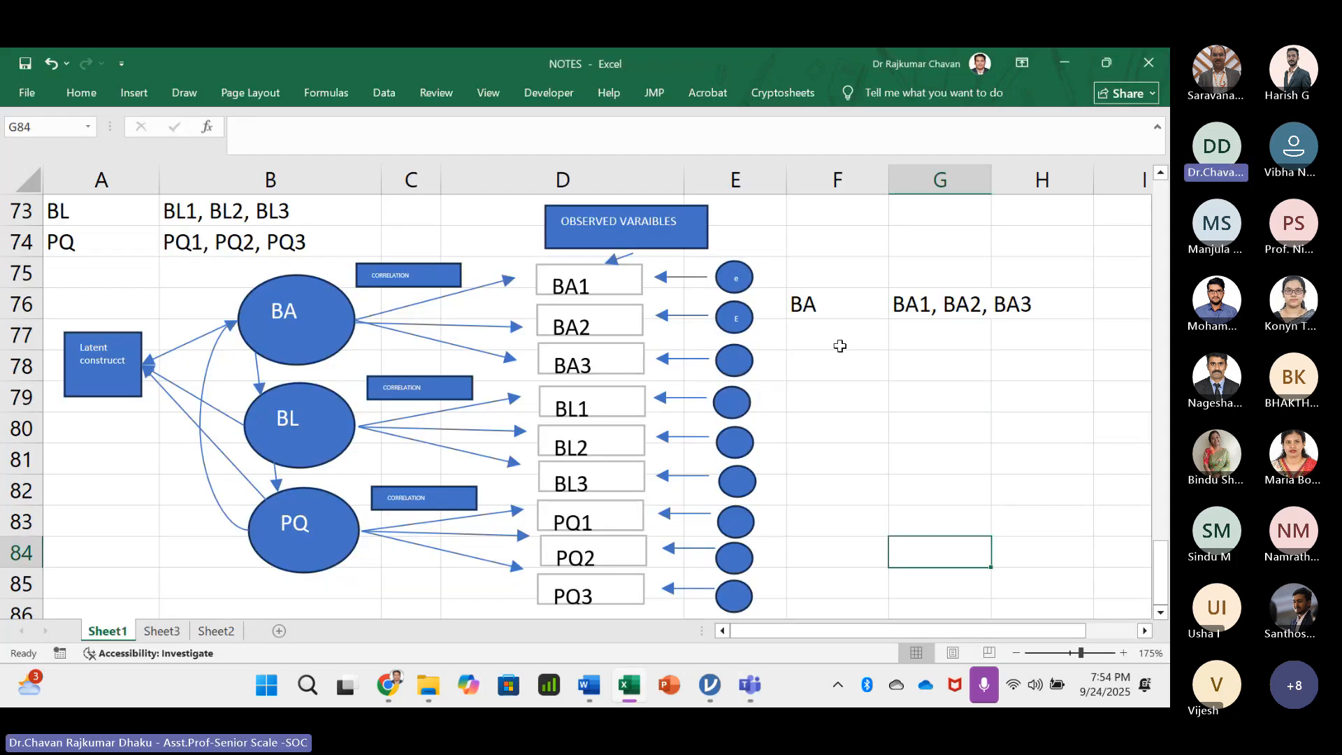
pyautogui.click(839, 346)
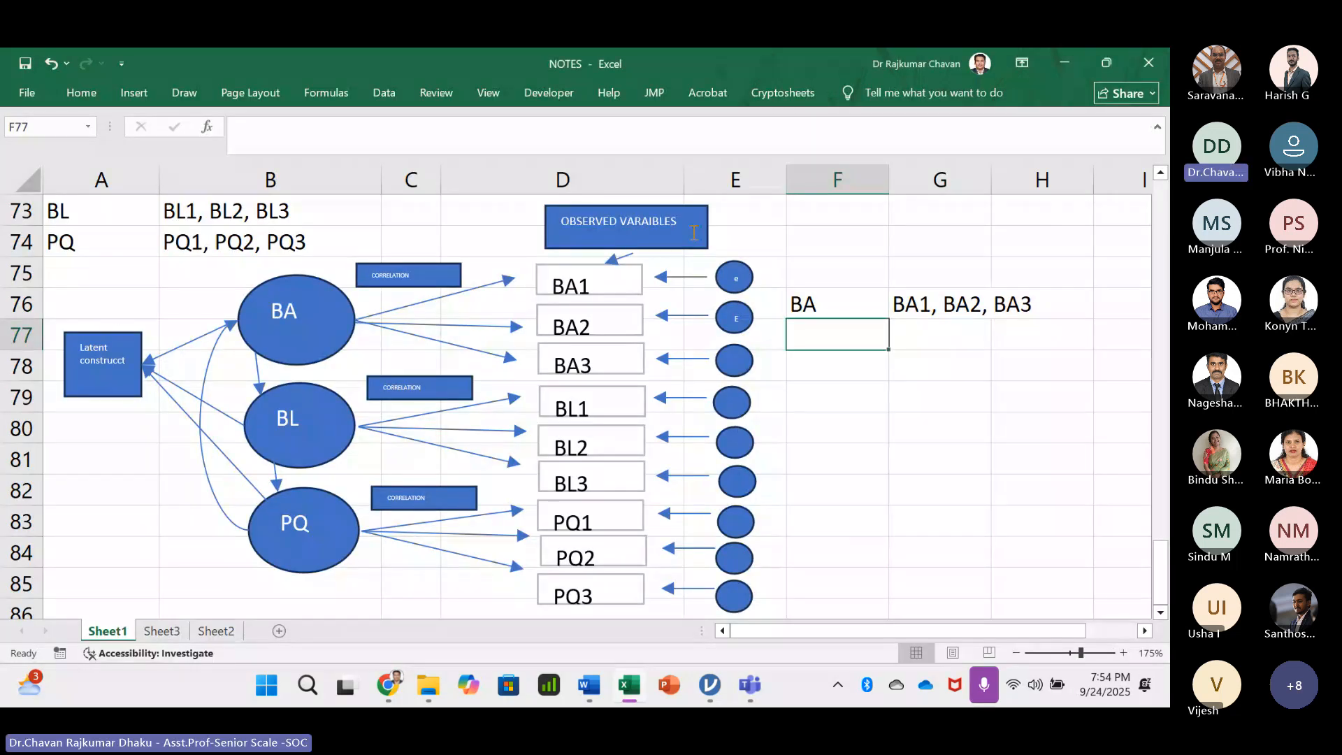
# - Caption the diagram with PATH DIAGRAM OF MEASUREMENT THEORY in cell D87, below the PQ3 box
pyautogui.click(839, 375)
pyautogui.scroll(-4, 516, 374)
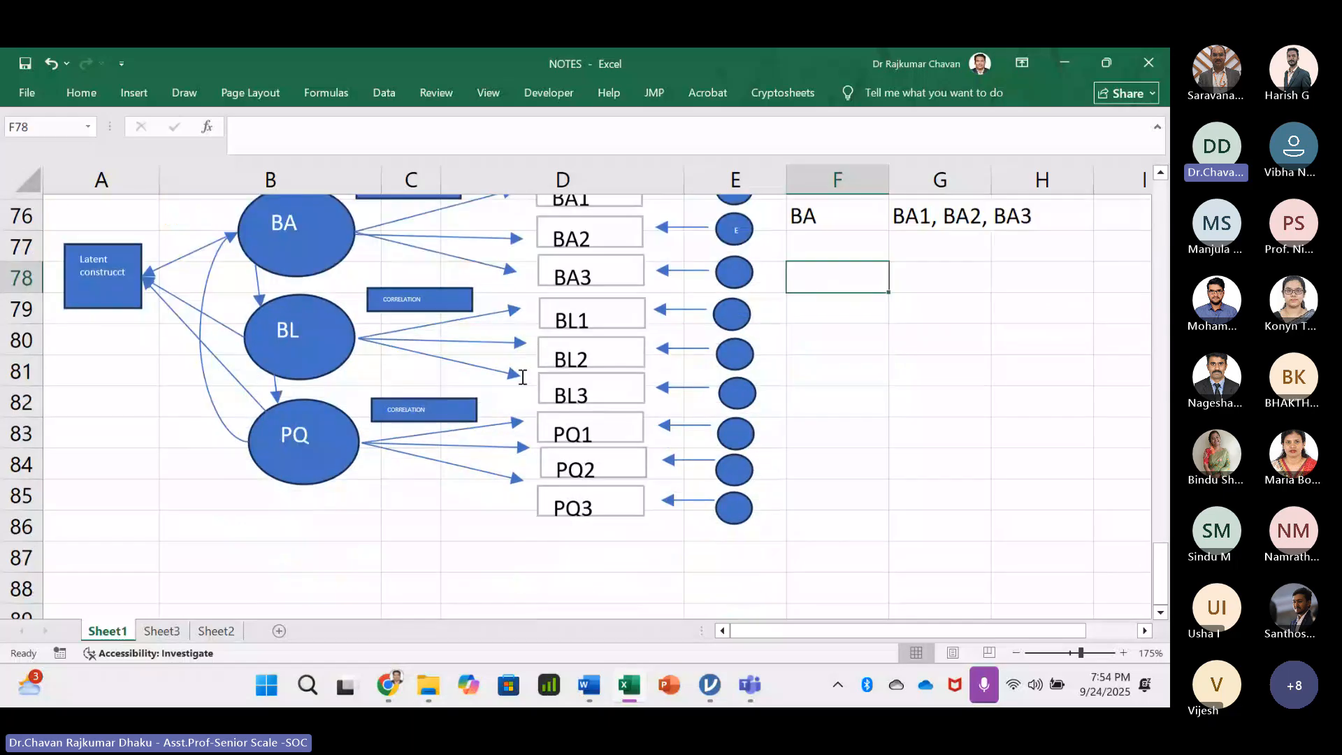
pyautogui.scroll(2, 399, 420)
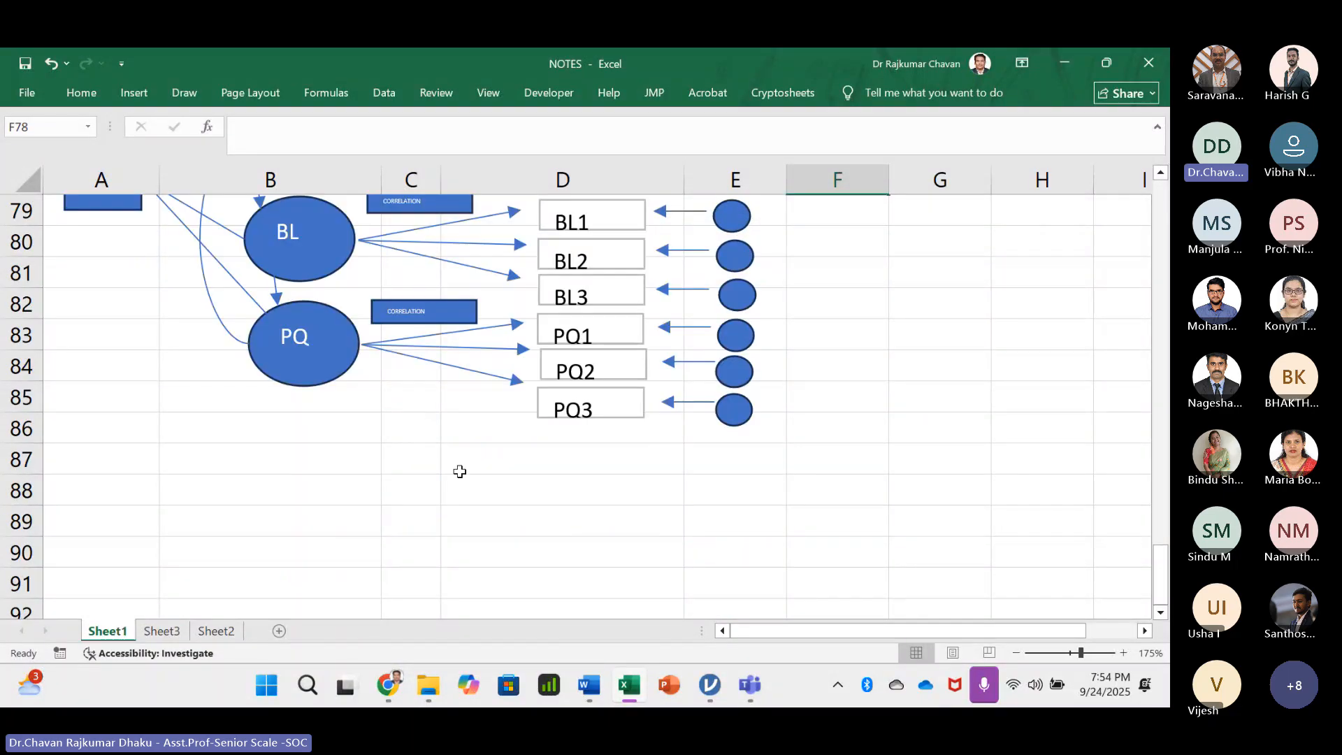
pyautogui.click(457, 470)
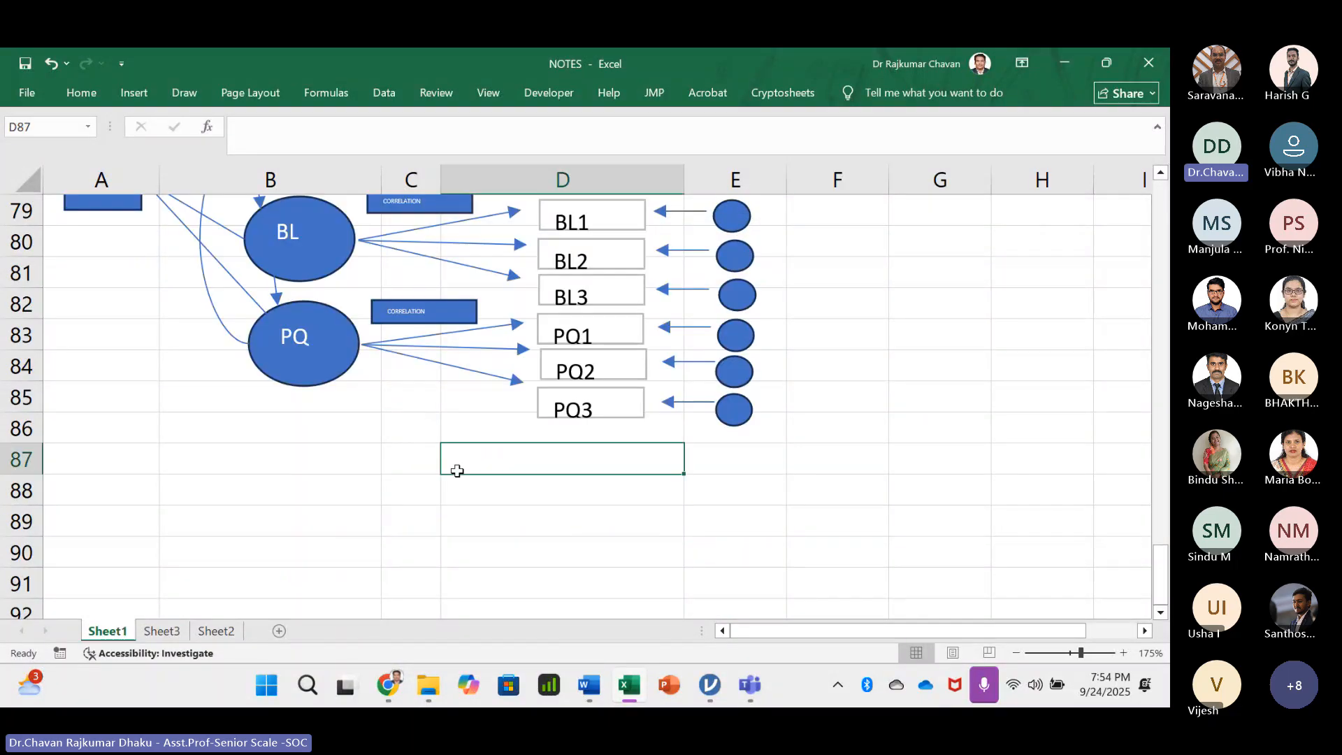
pyautogui.write('PATH F')
pyautogui.press('BackSpace')
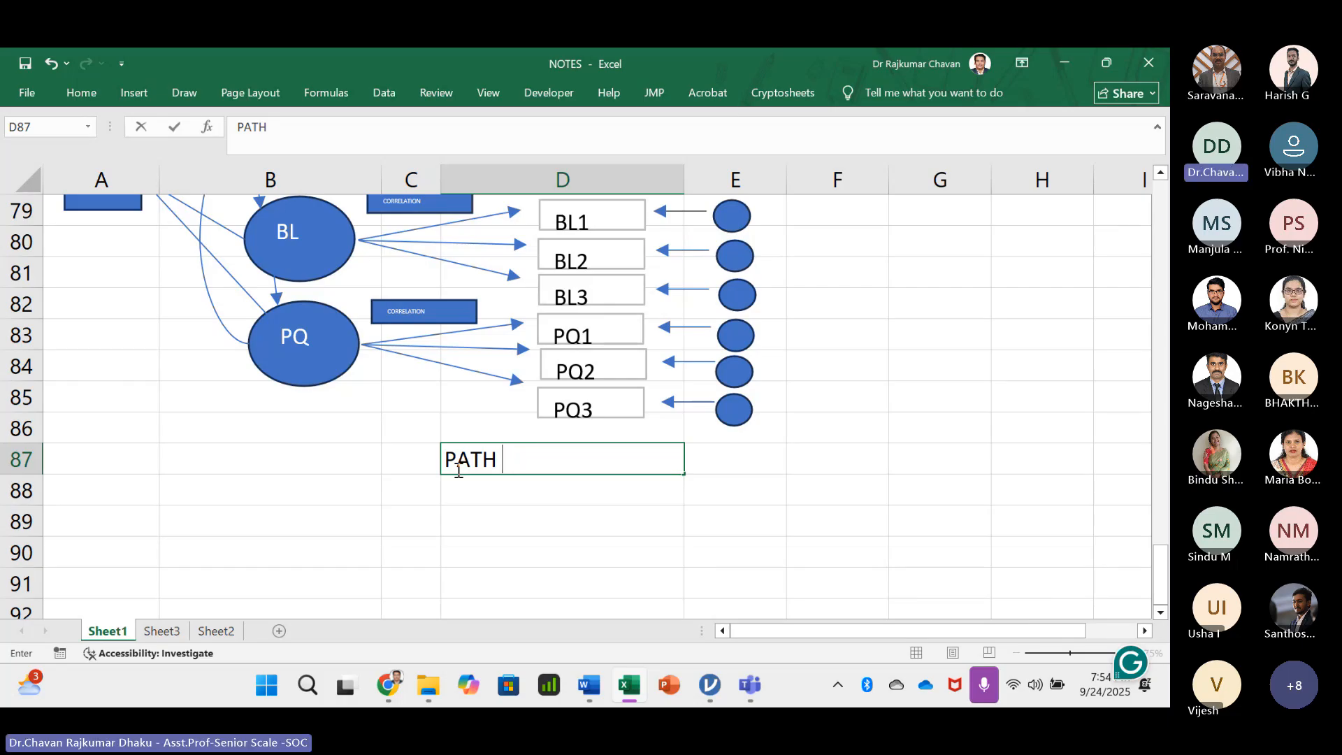
pyautogui.write('DIAGRAM')
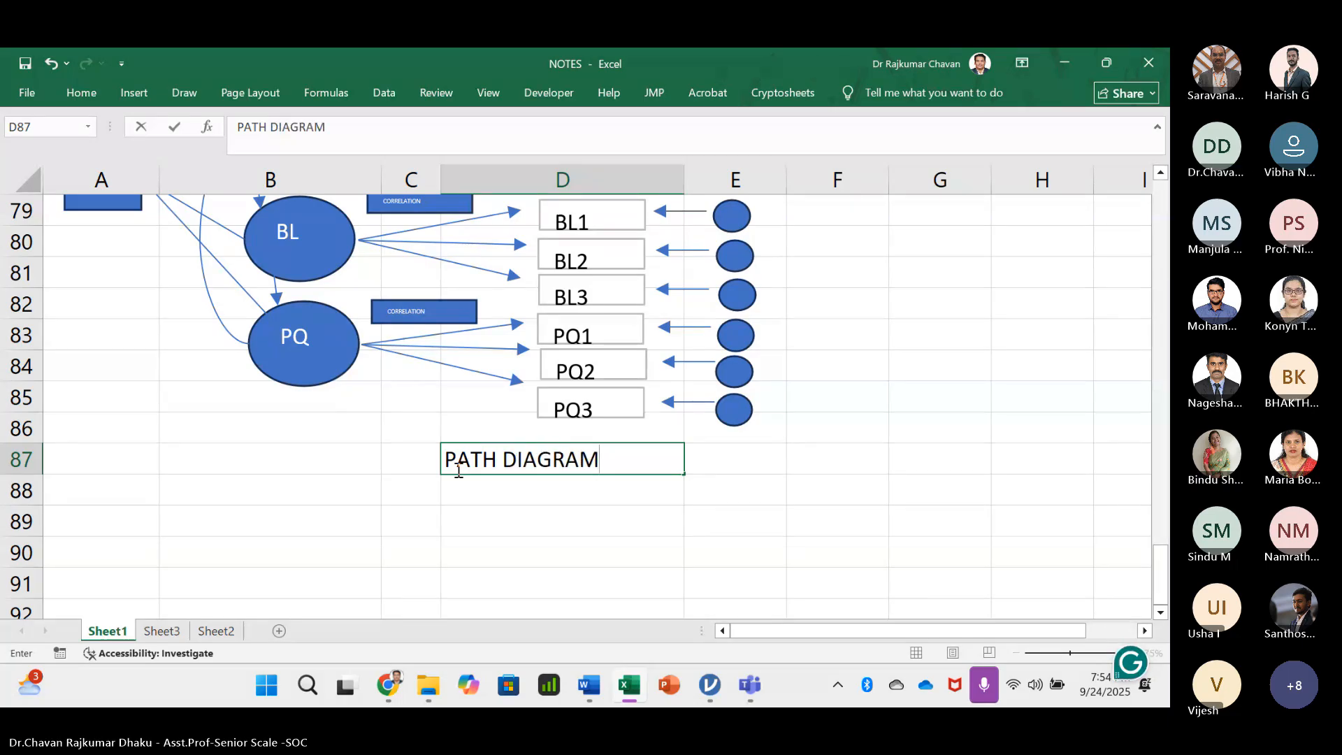
pyautogui.write(' OF')
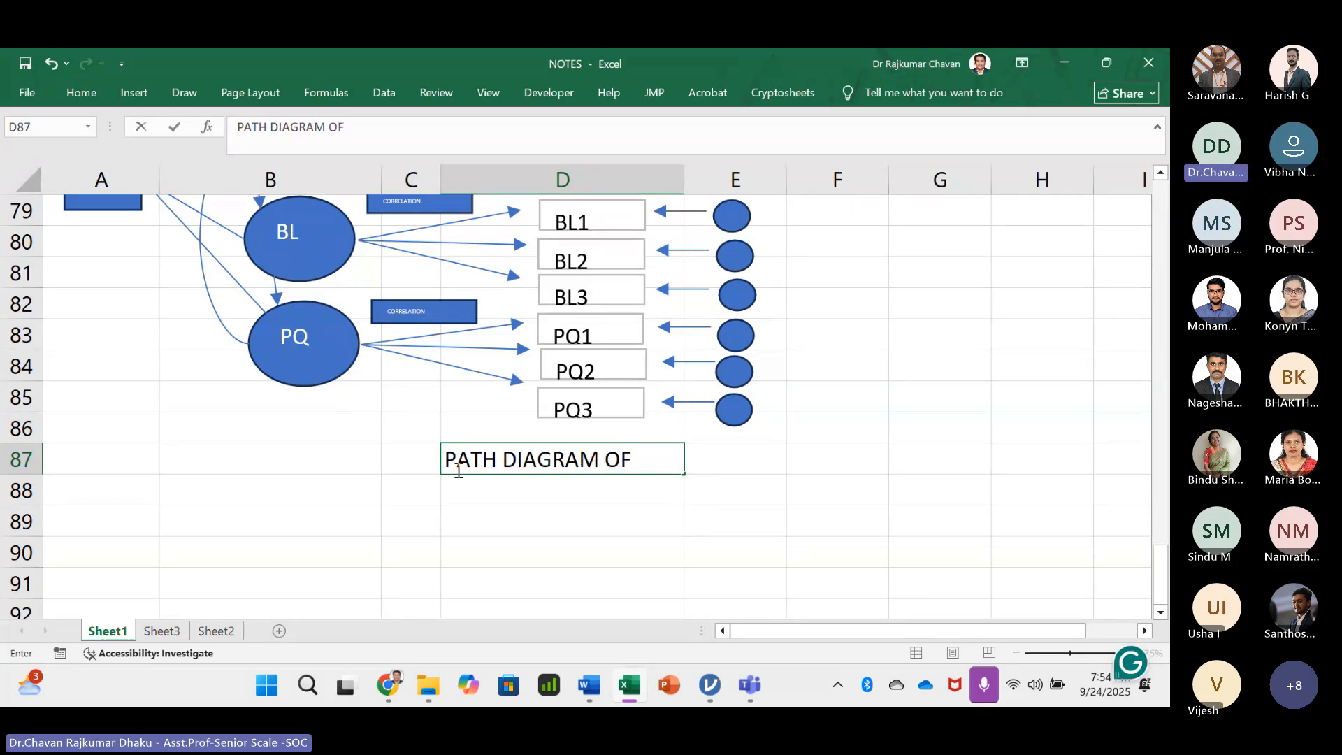
pyautogui.write(' ME')
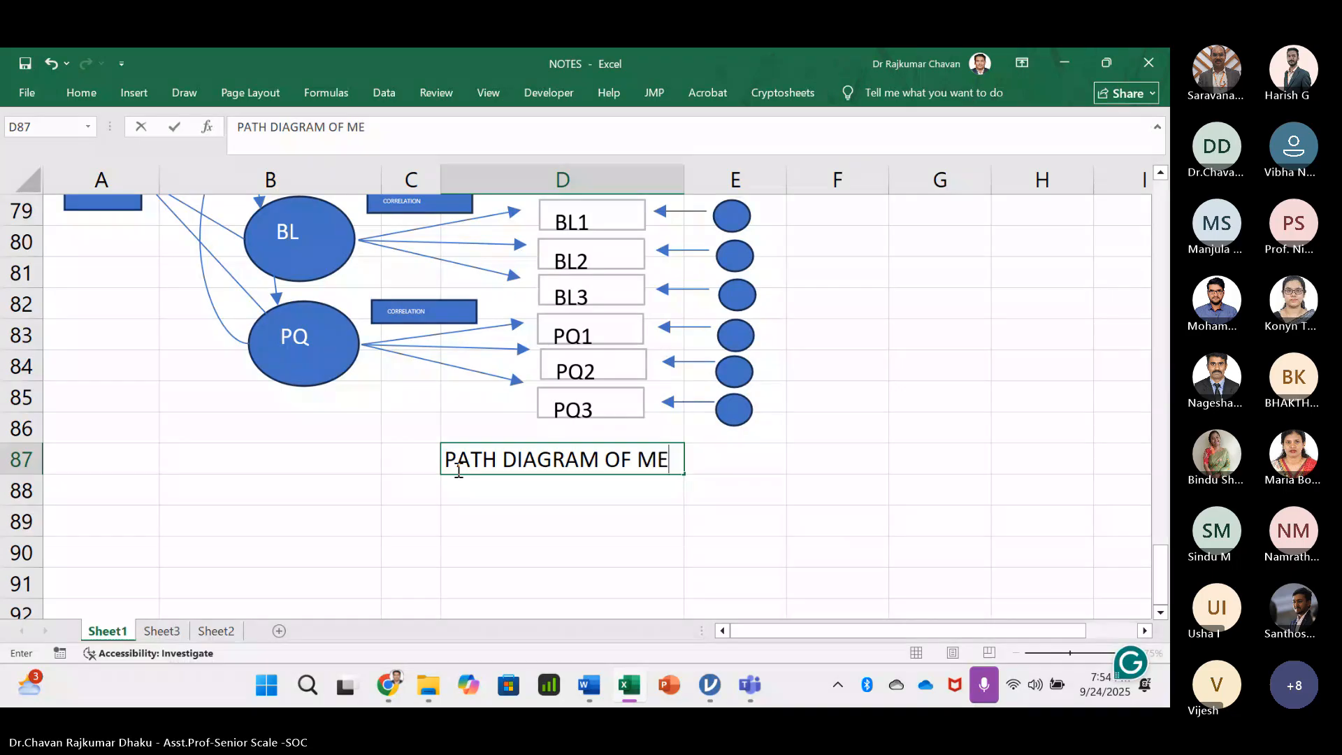
pyautogui.write('ASUREMENT')
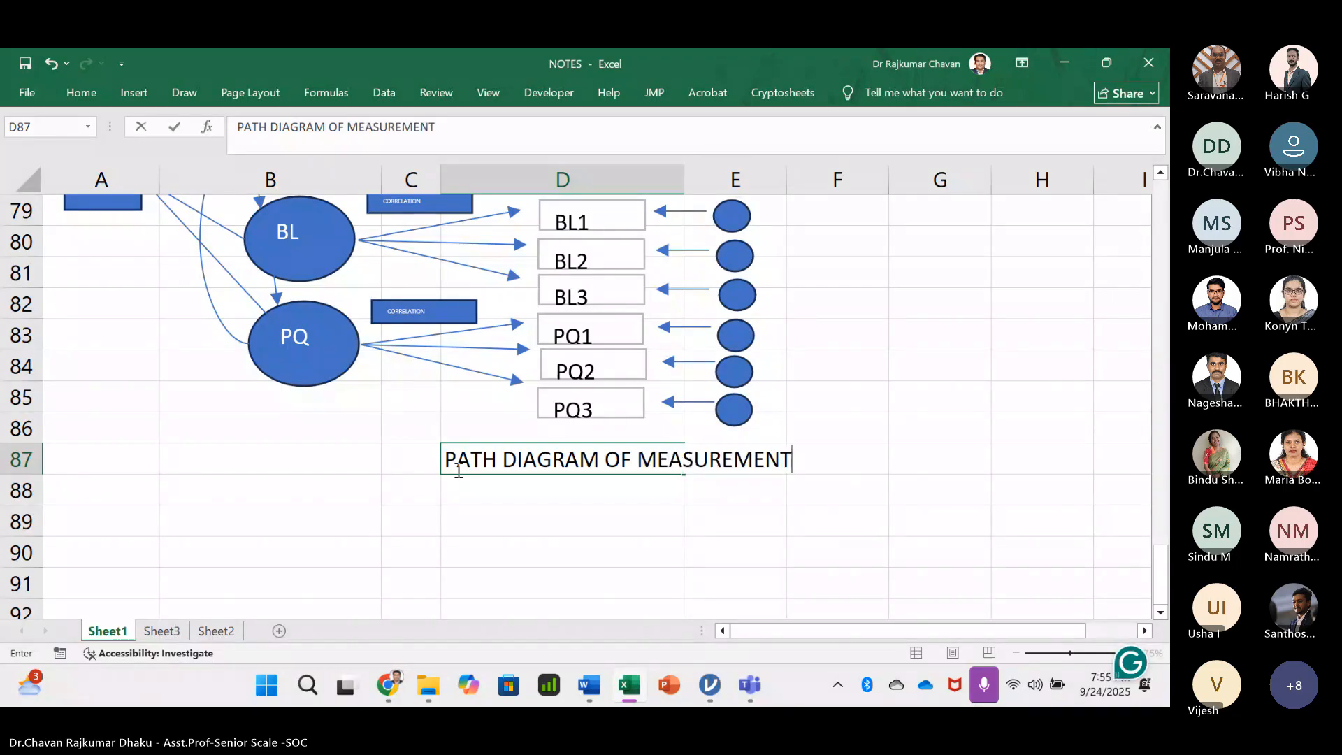
pyautogui.write(' THEORY')
pyautogui.press('Tab')
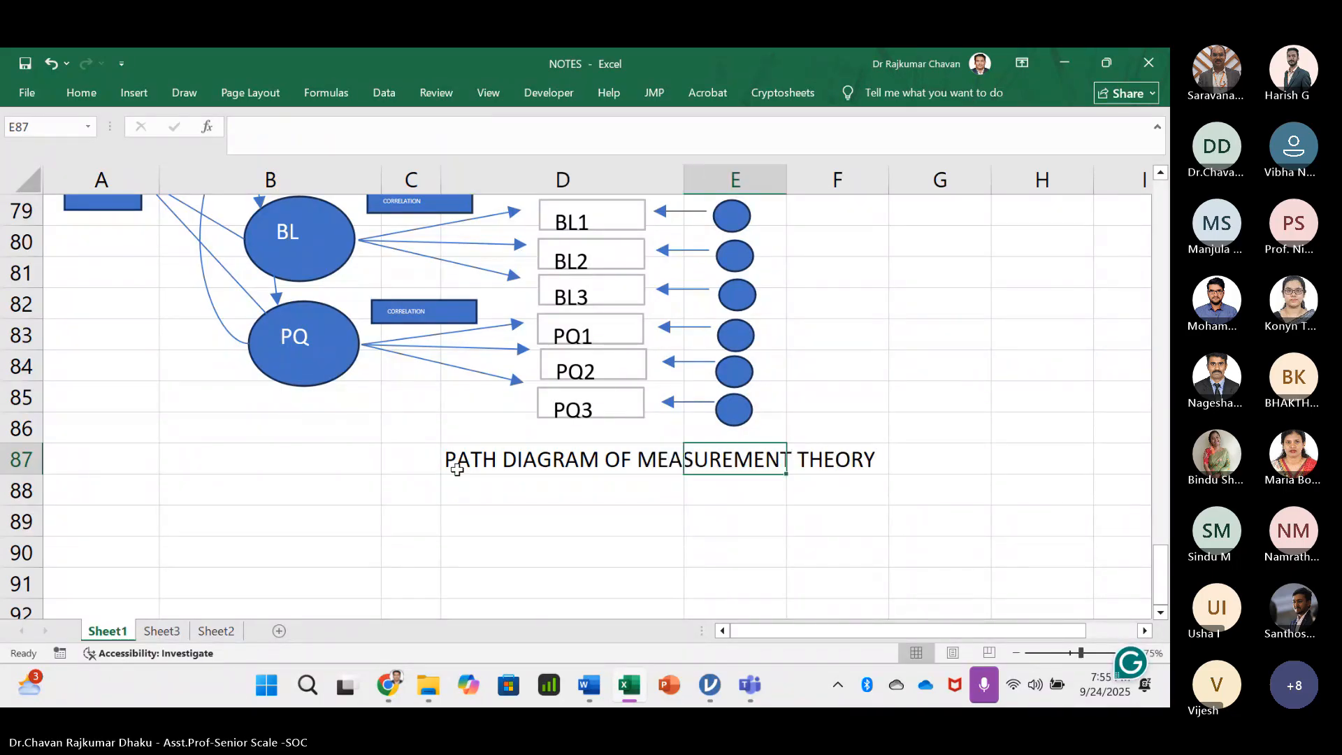
pyautogui.click(457, 469)
pyautogui.click(390, 457)
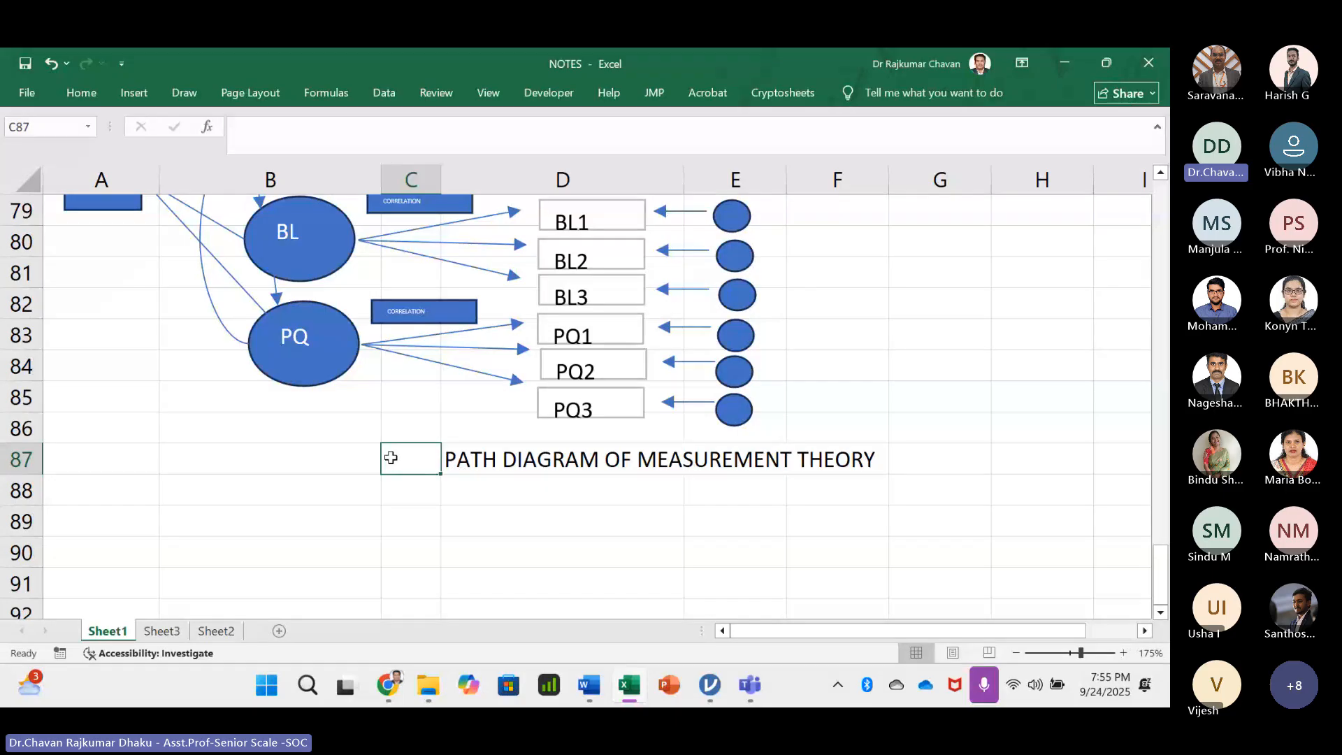
pyautogui.click(552, 530)
# - Examine the captioned path diagram from the BA, BL and PQ ovals across to the observed variables and error circles
pyautogui.scroll(3, 424, 570)
pyautogui.scroll(-2, 396, 530)
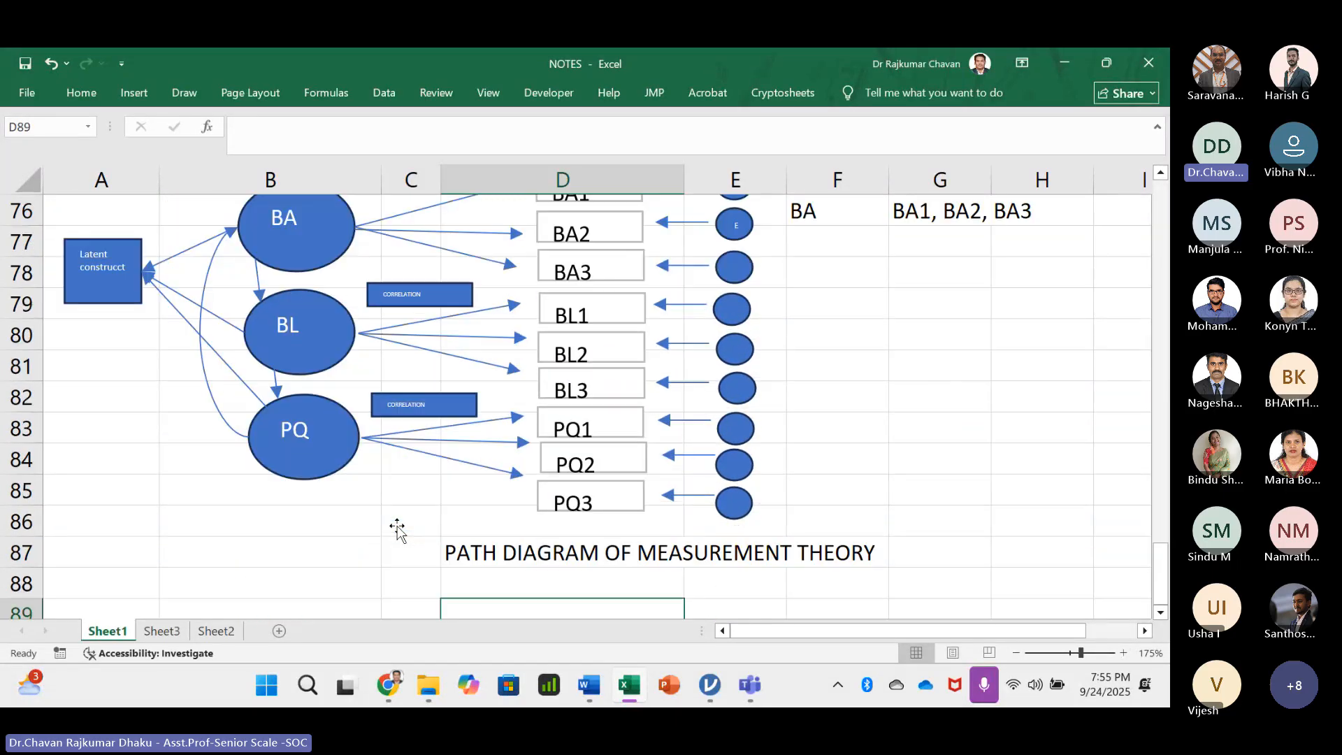
pyautogui.scroll(2, 397, 530)
pyautogui.scroll(-2, 331, 510)
pyautogui.scroll(3, 319, 484)
pyautogui.scroll(-2, 286, 452)
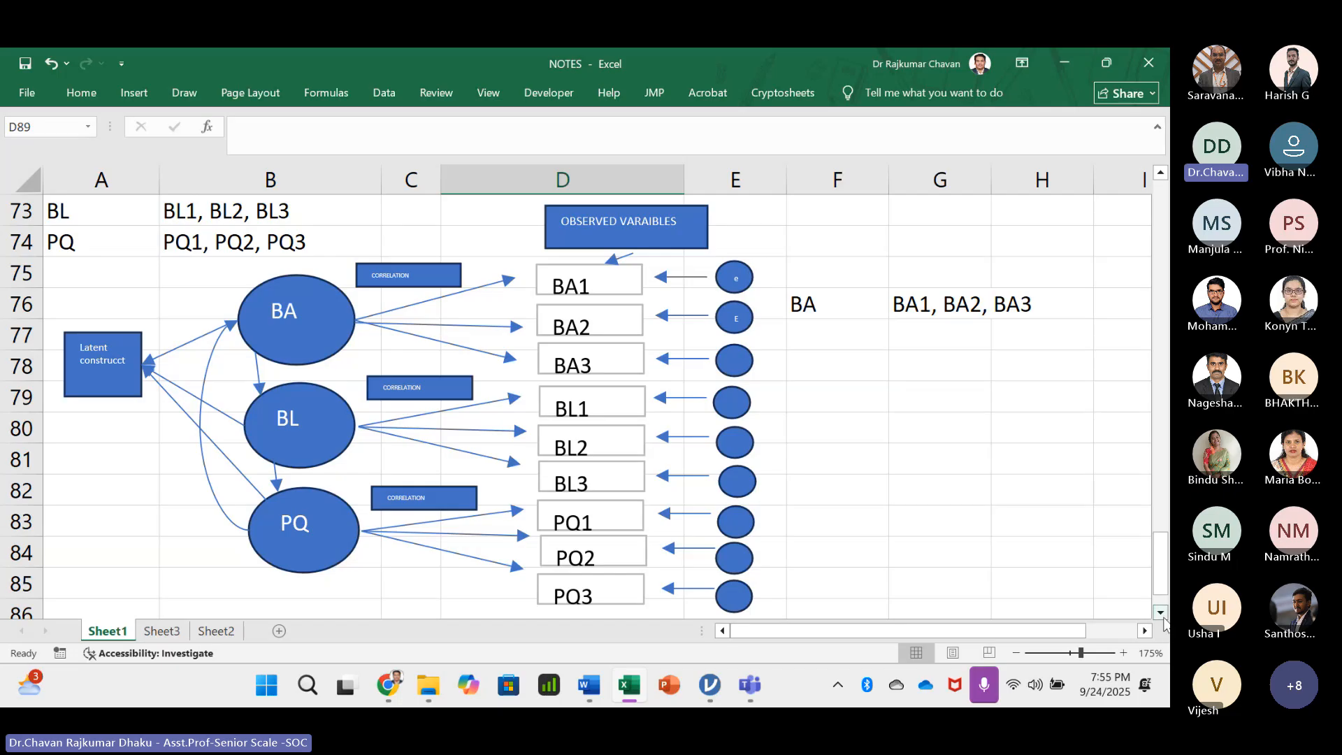
pyautogui.click(1161, 613)
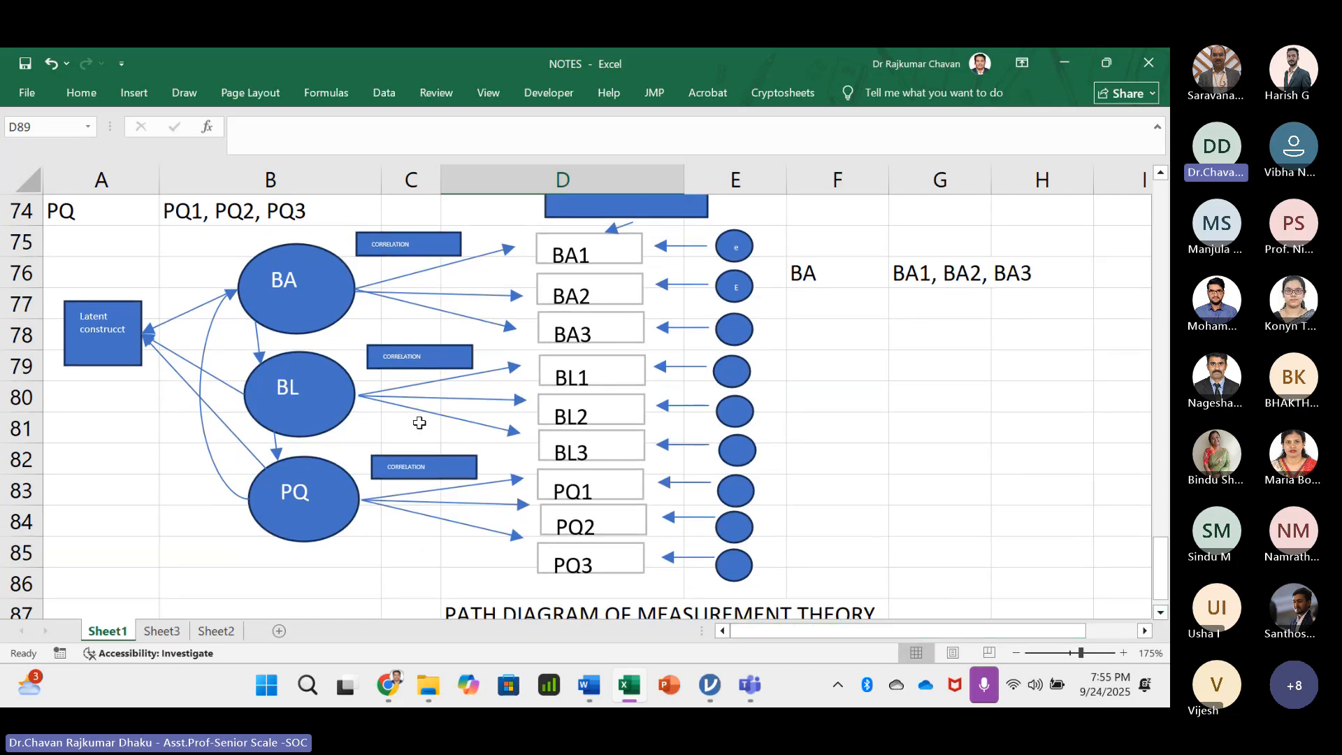
pyautogui.scroll(2, 405, 420)
pyautogui.scroll(-2, 400, 418)
pyautogui.scroll(1, 398, 414)
pyautogui.scroll(-2, 398, 414)
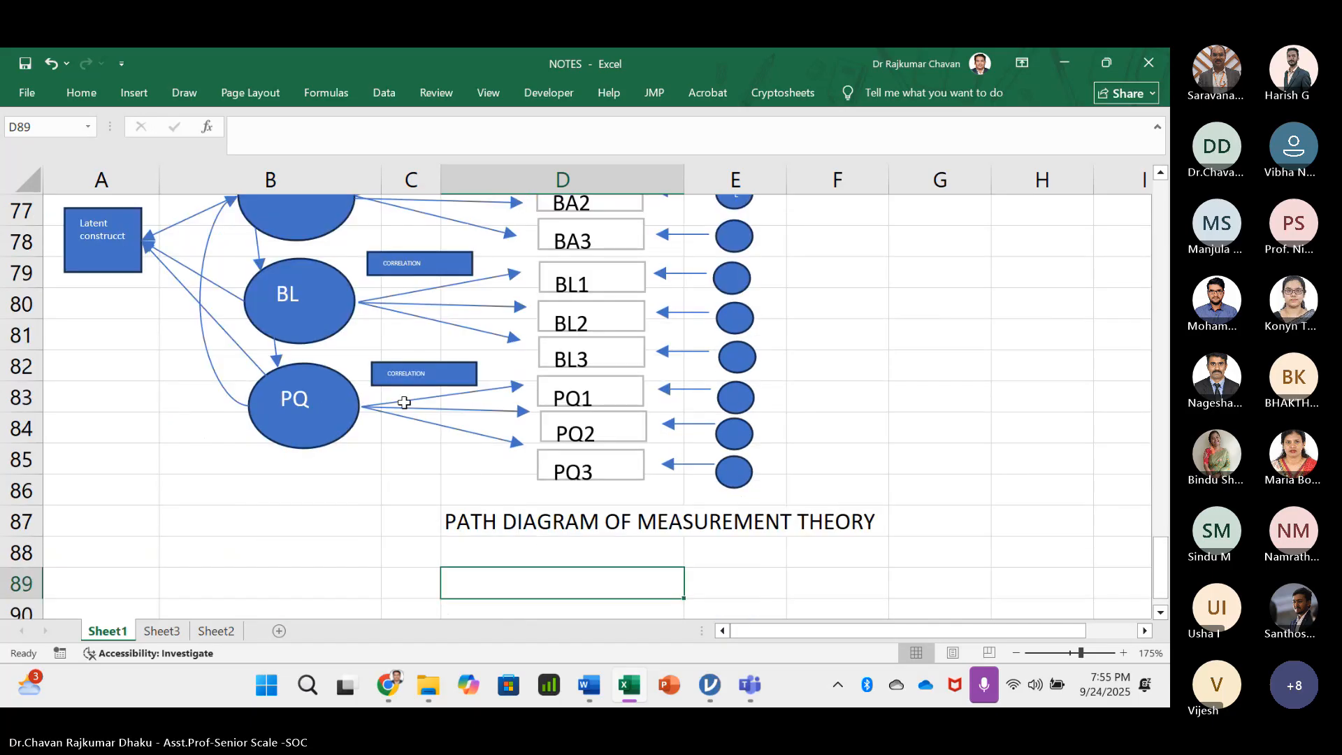
pyautogui.scroll(2, 404, 405)
pyautogui.scroll(-2, 404, 405)
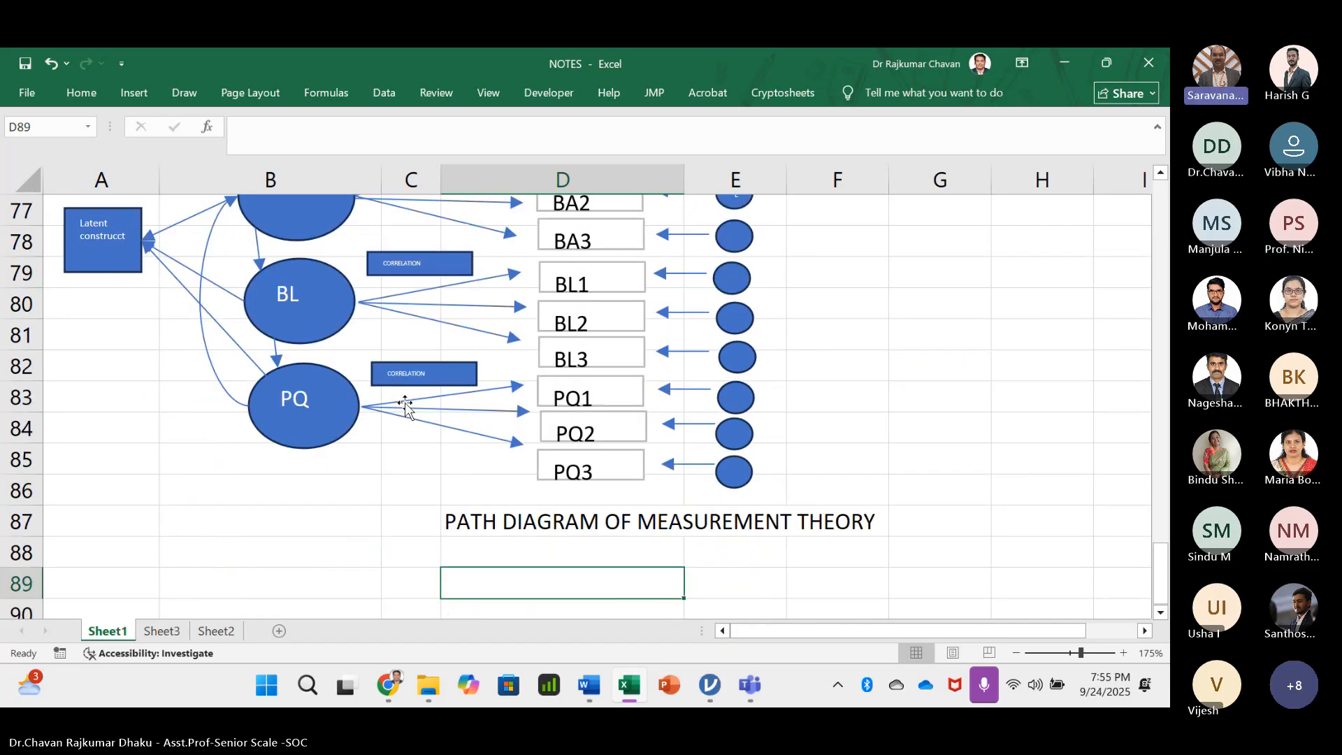
pyautogui.scroll(2, 405, 406)
pyautogui.scroll(-2, 405, 405)
pyautogui.scroll(1, 404, 401)
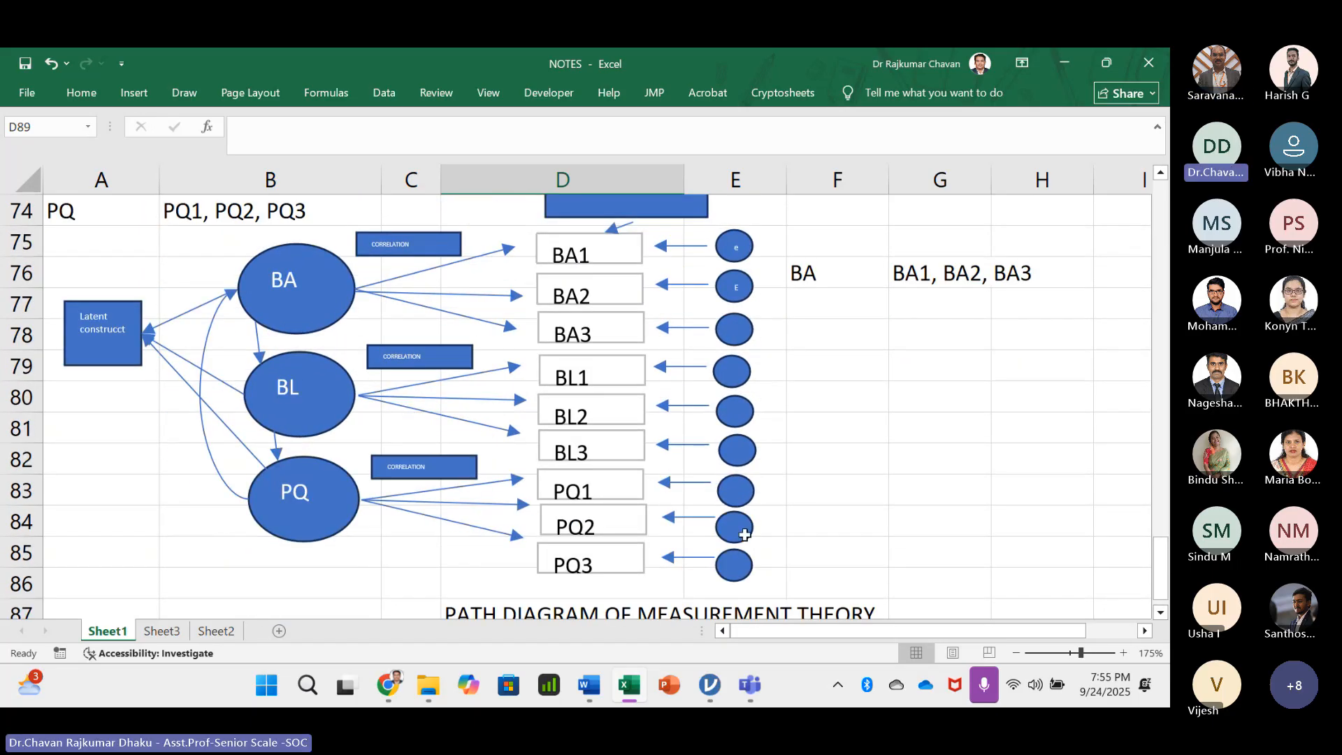
# - Switch to jamovi and open the recent data file brandequity.xlsx
pyautogui.moveTo(749, 687)
pyautogui.click(875, 366)
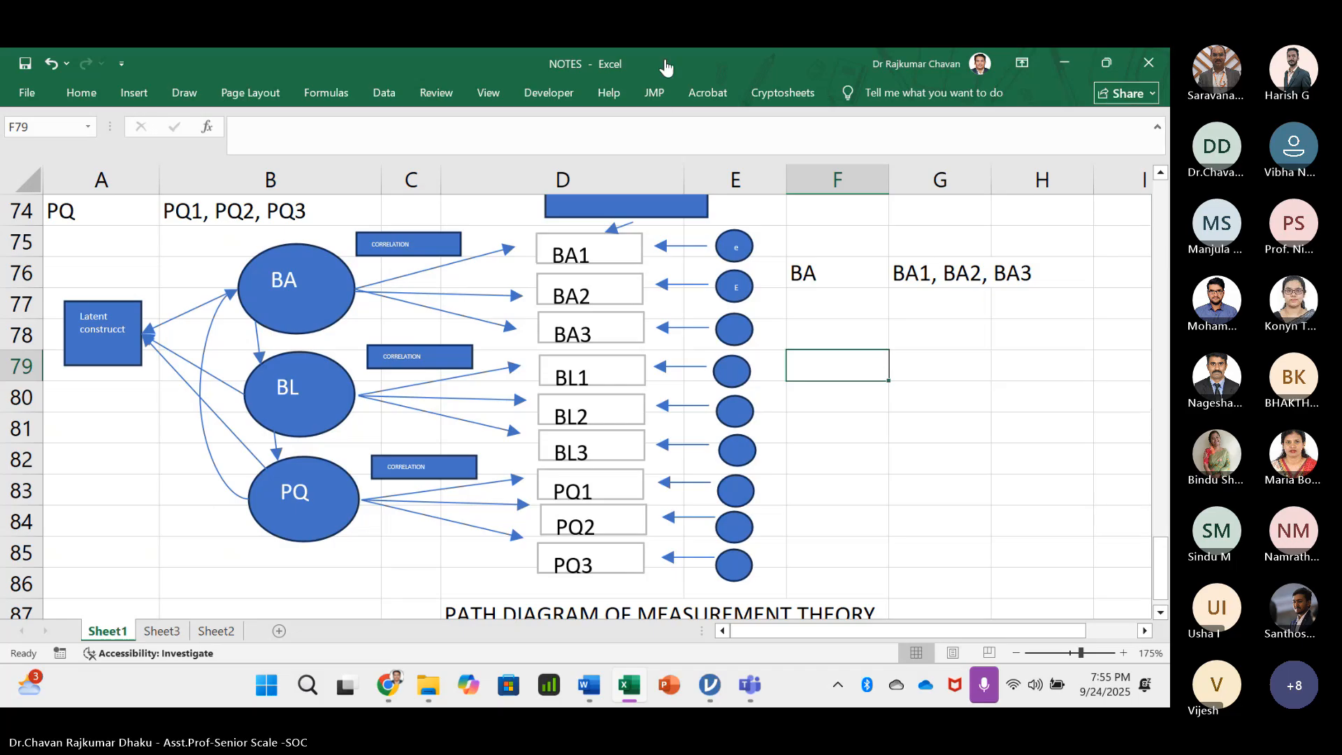
pyautogui.click(666, 67)
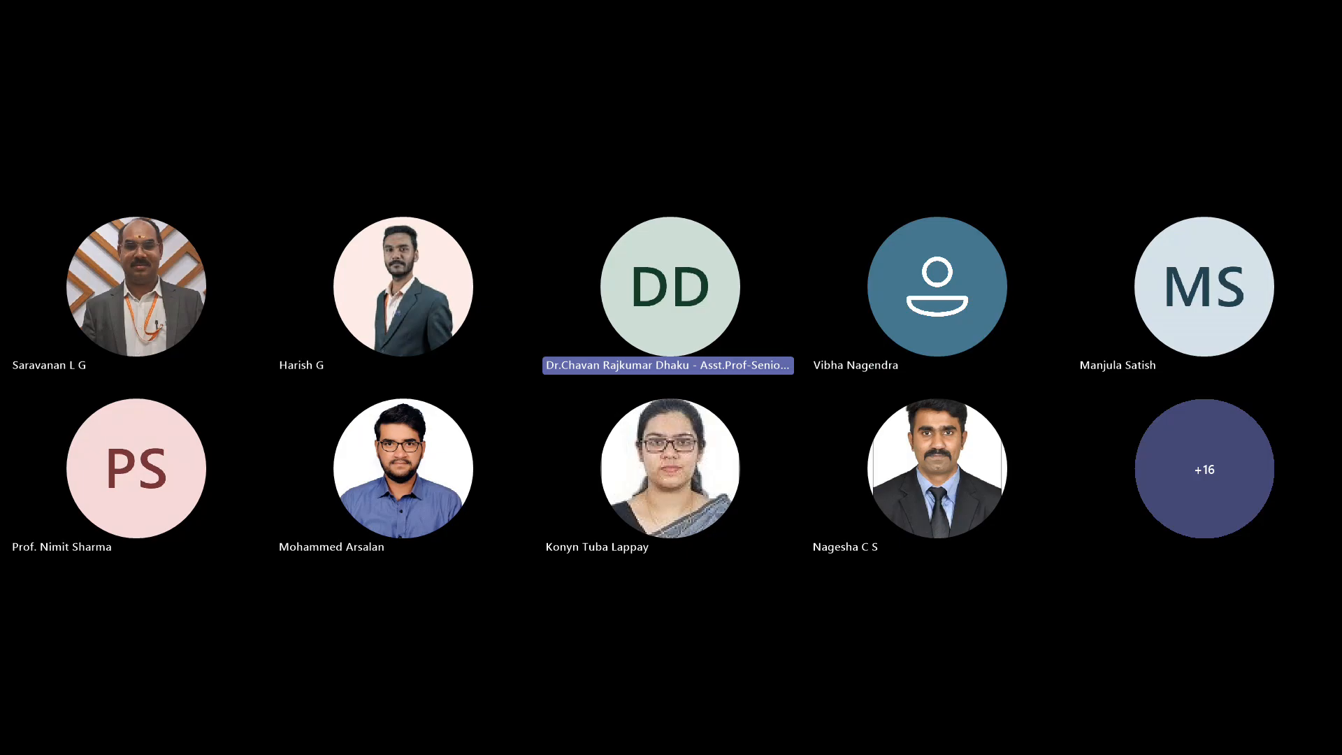
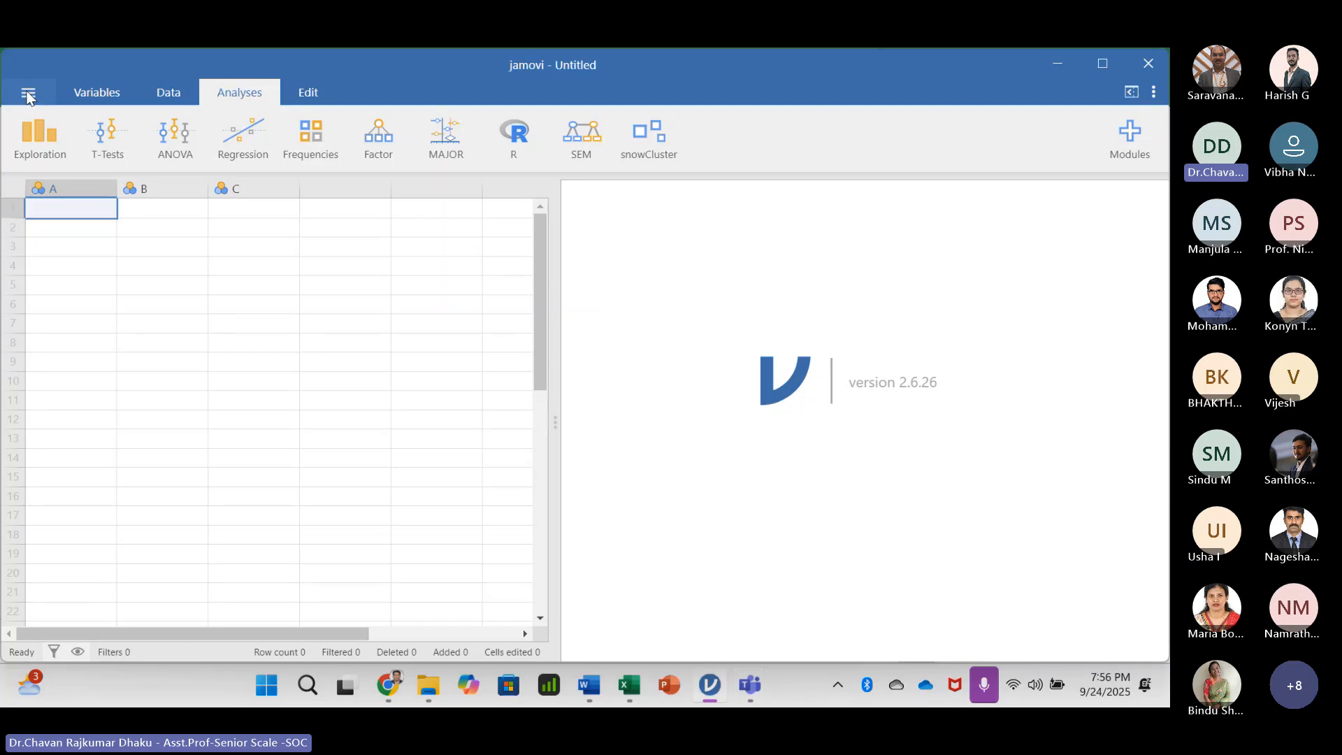
pyautogui.click(28, 94)
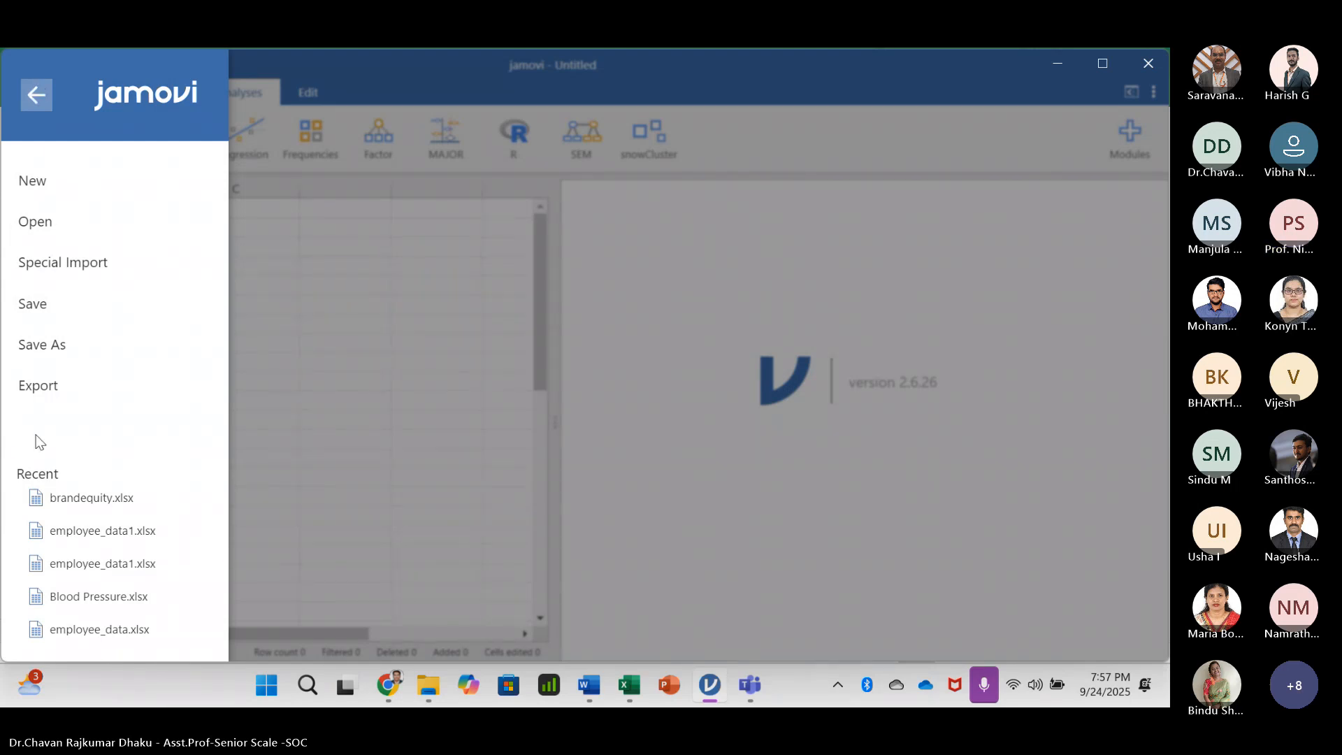
pyautogui.click(95, 502)
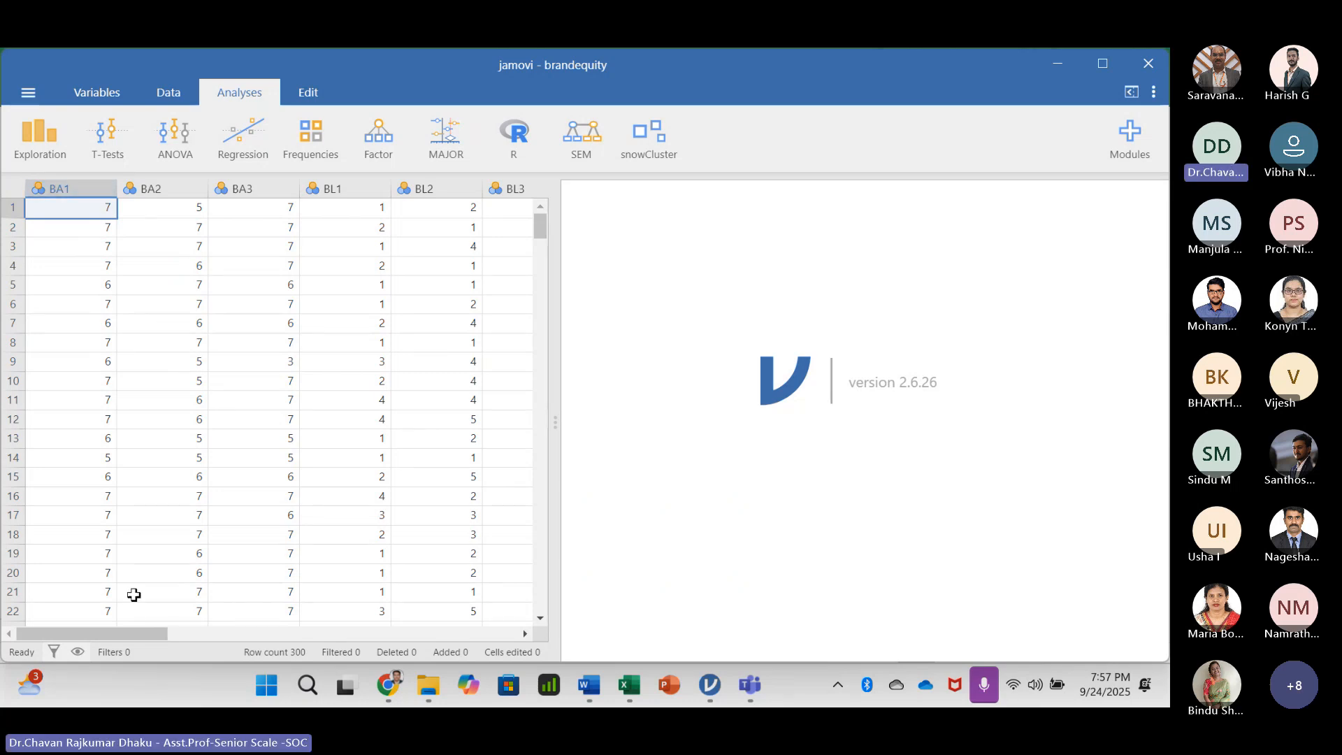
# - Inspect the BA1, BA2 and BA3 columns of the brandequity data in turn
pyautogui.click(156, 188)
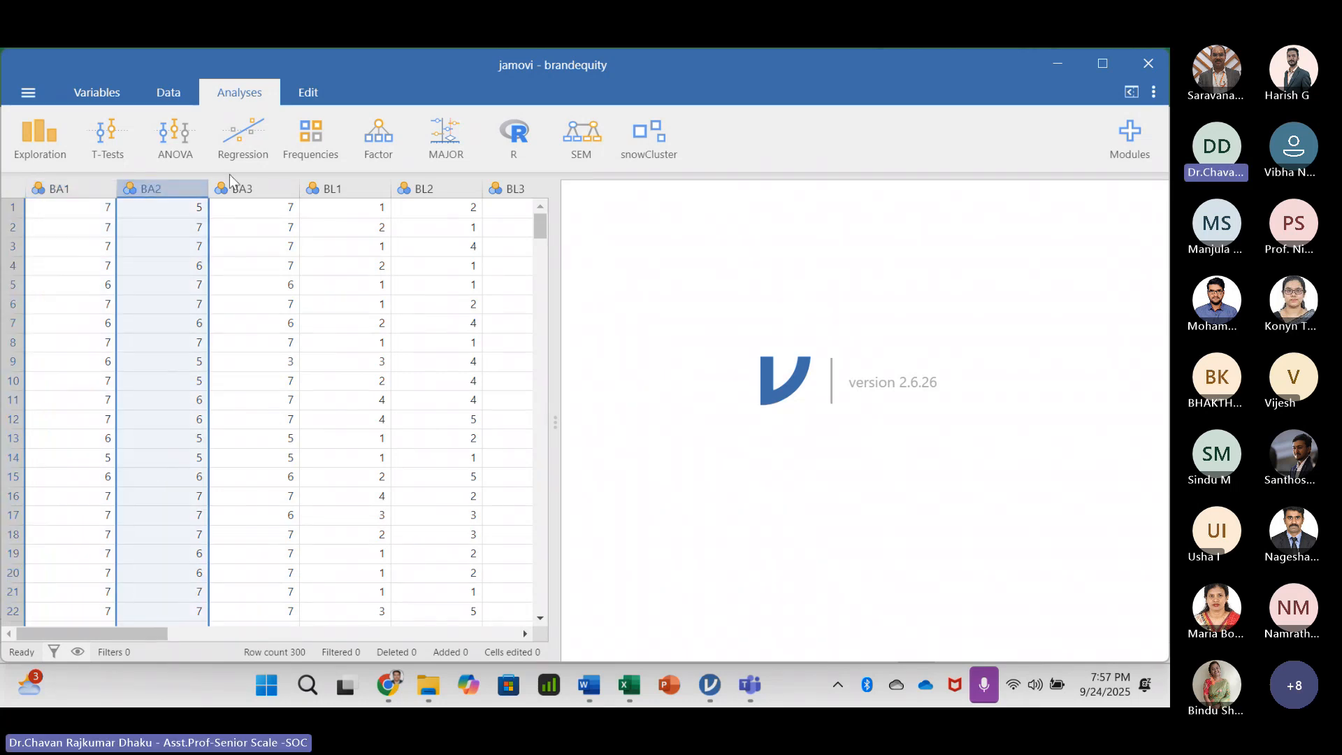
pyautogui.click(265, 186)
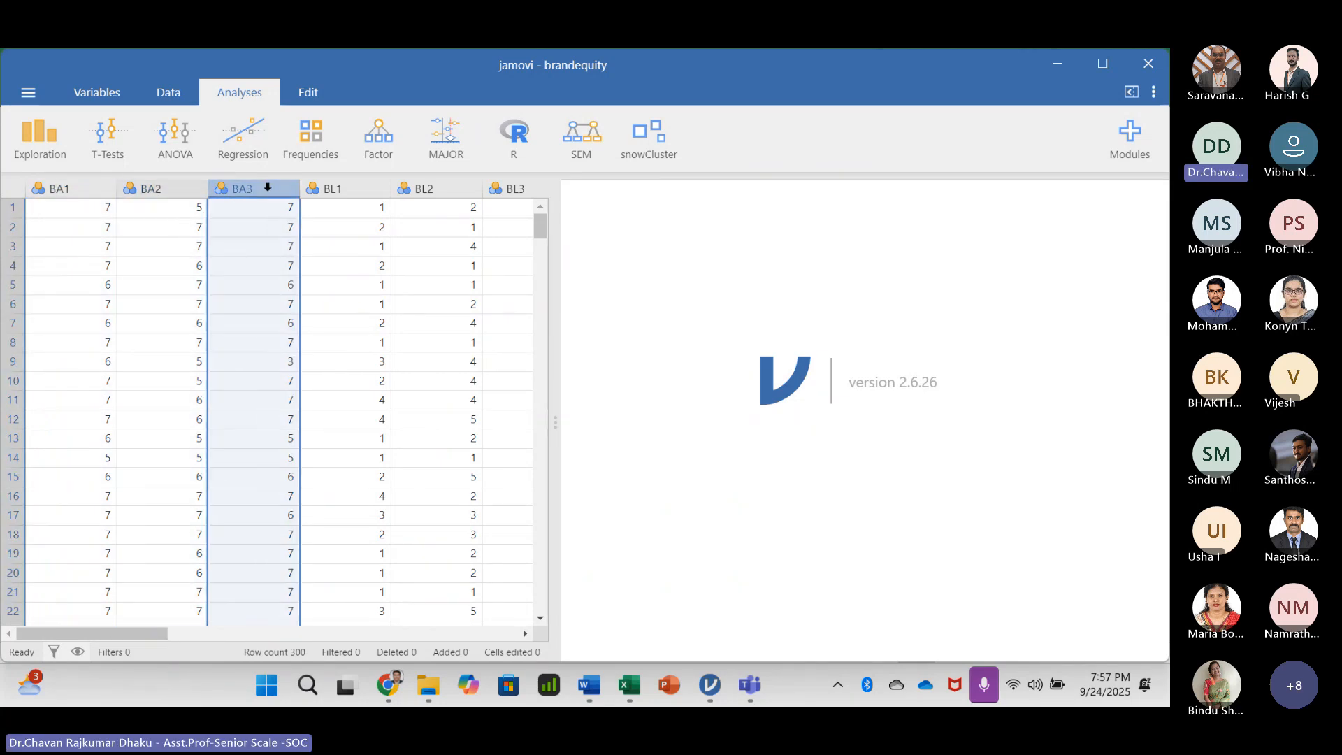
pyautogui.click(98, 188)
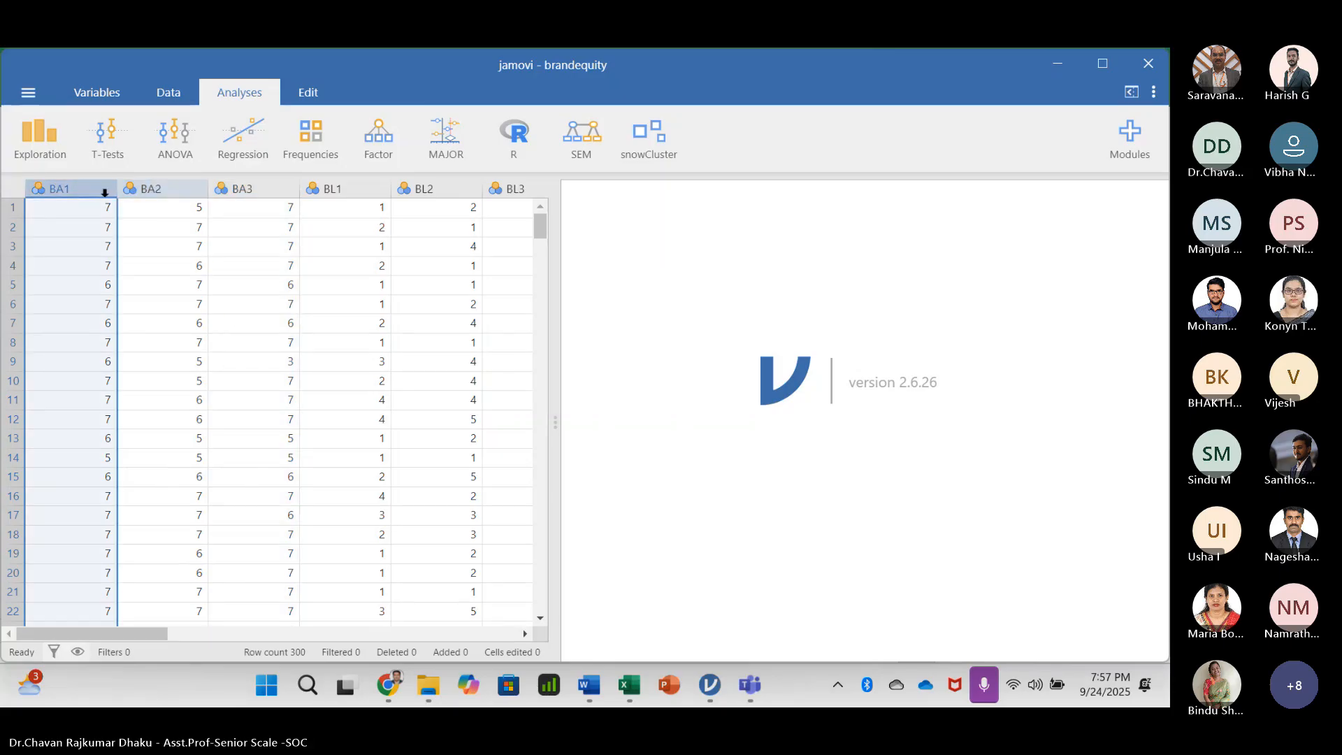
pyautogui.click(154, 188)
pyautogui.click(60, 187)
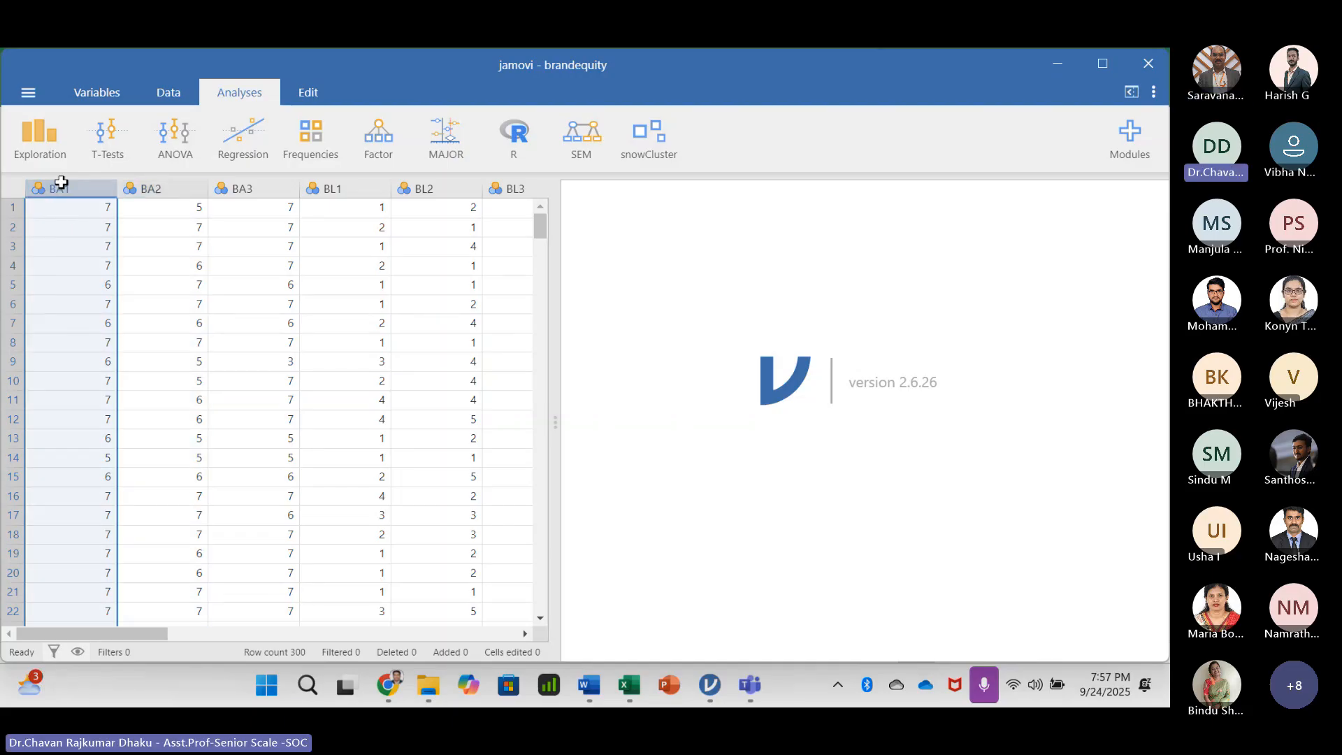
pyautogui.click(143, 189)
pyautogui.click(224, 190)
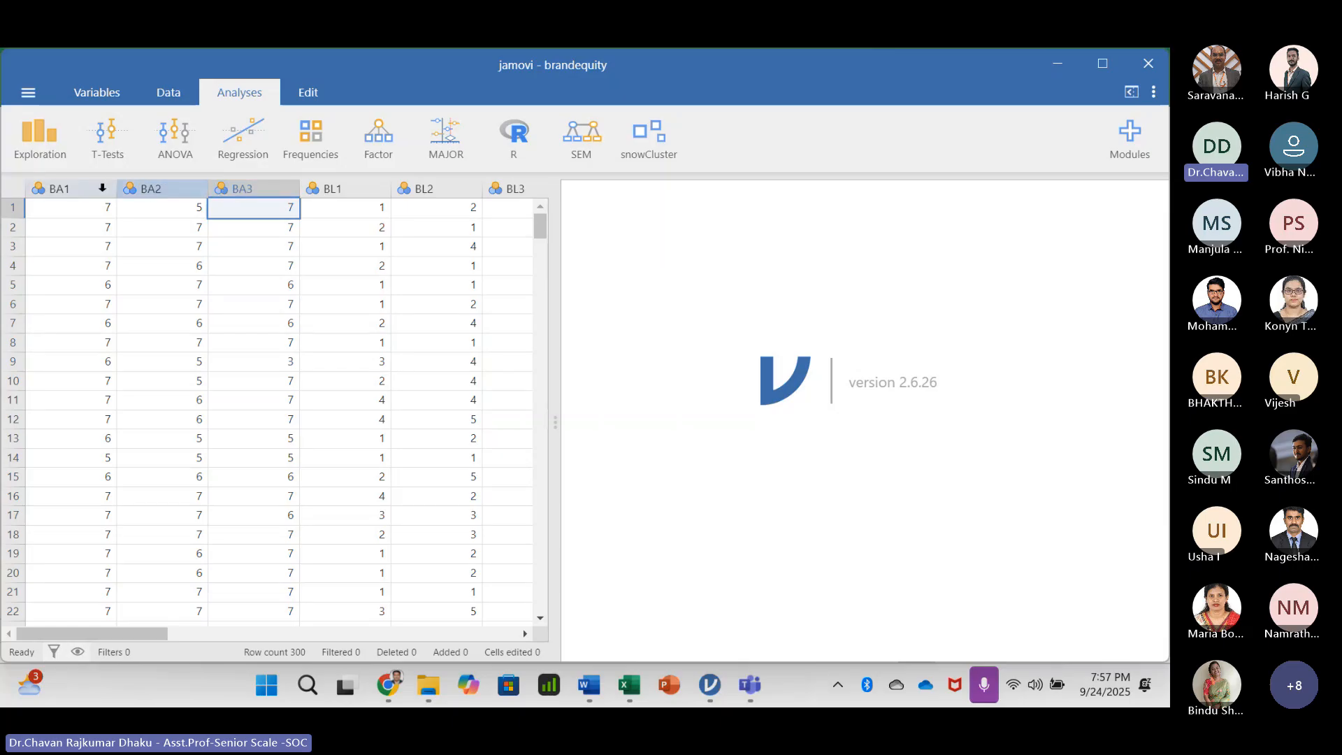
pyautogui.click(95, 189)
pyautogui.click(156, 187)
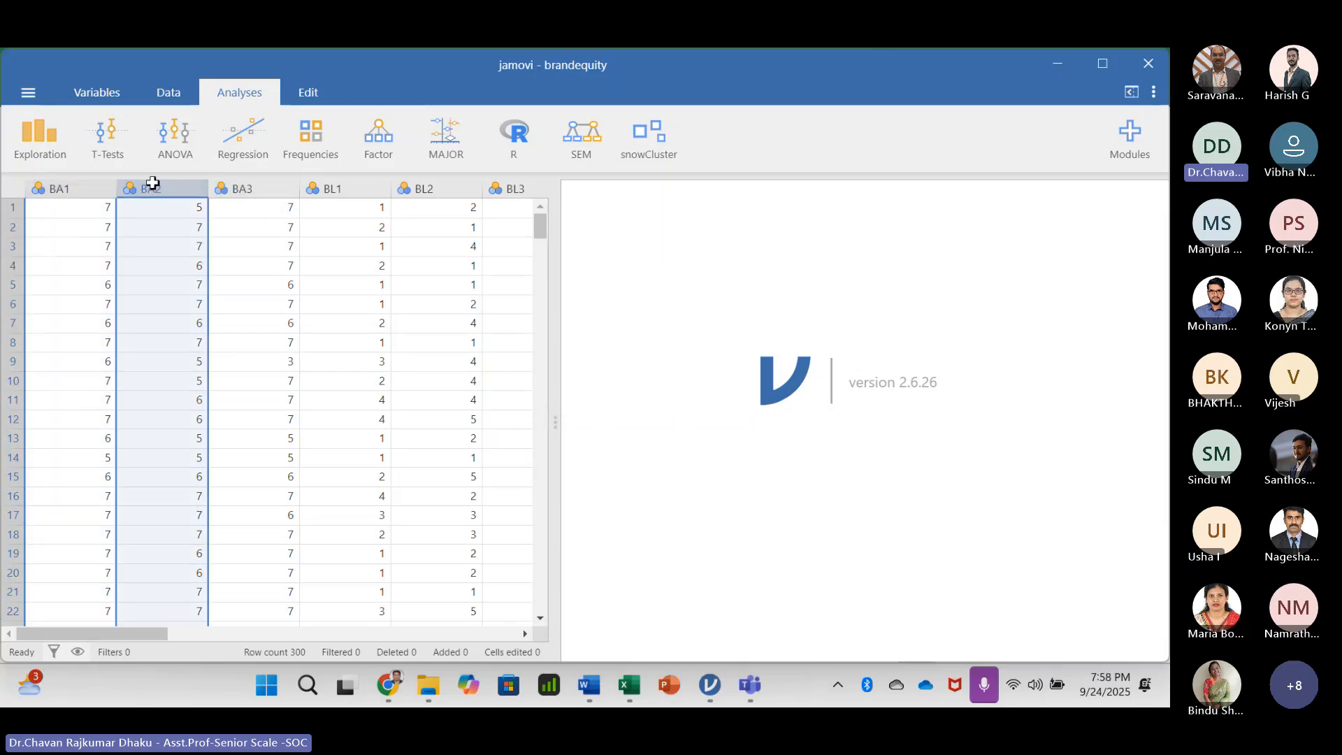
pyautogui.click(251, 190)
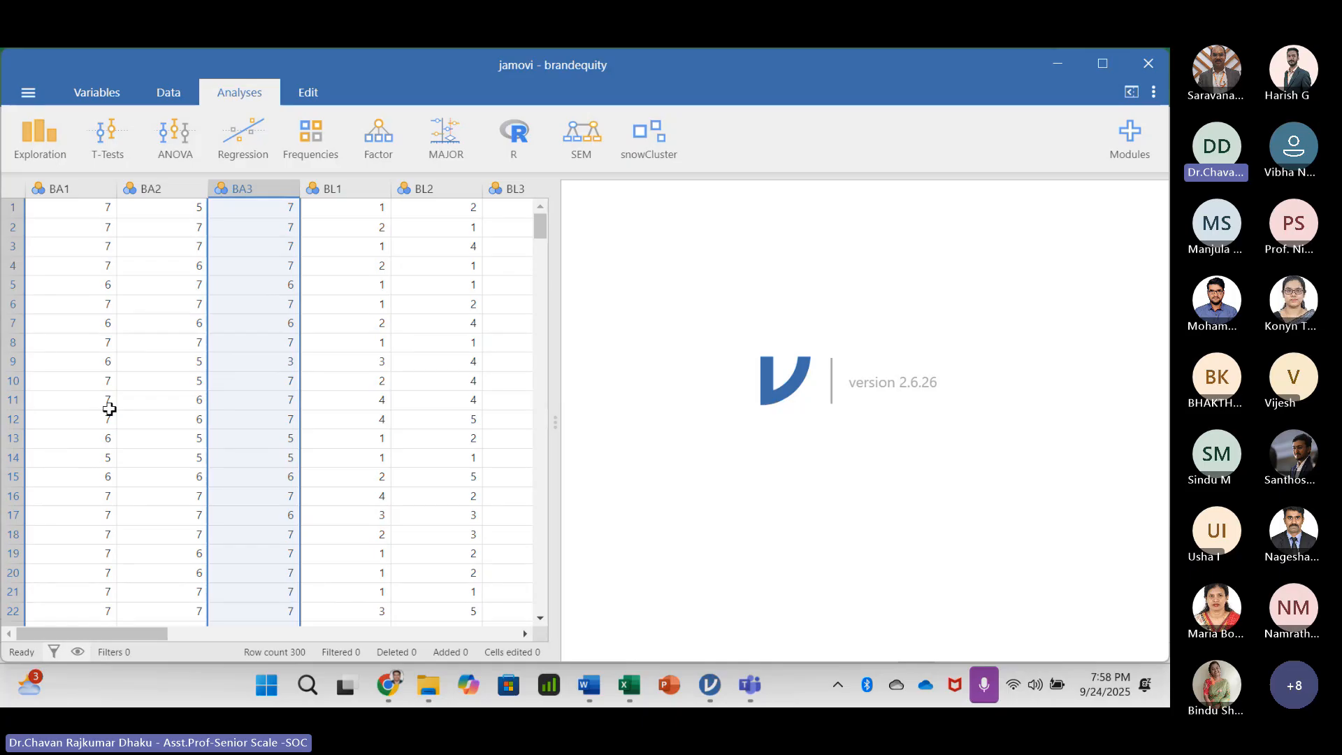
# - Look through the response rows of the brandequity dataset and across its columns to PQ2 and PQ3
pyautogui.scroll(-2, 101, 406)
pyautogui.scroll(-12, 132, 428)
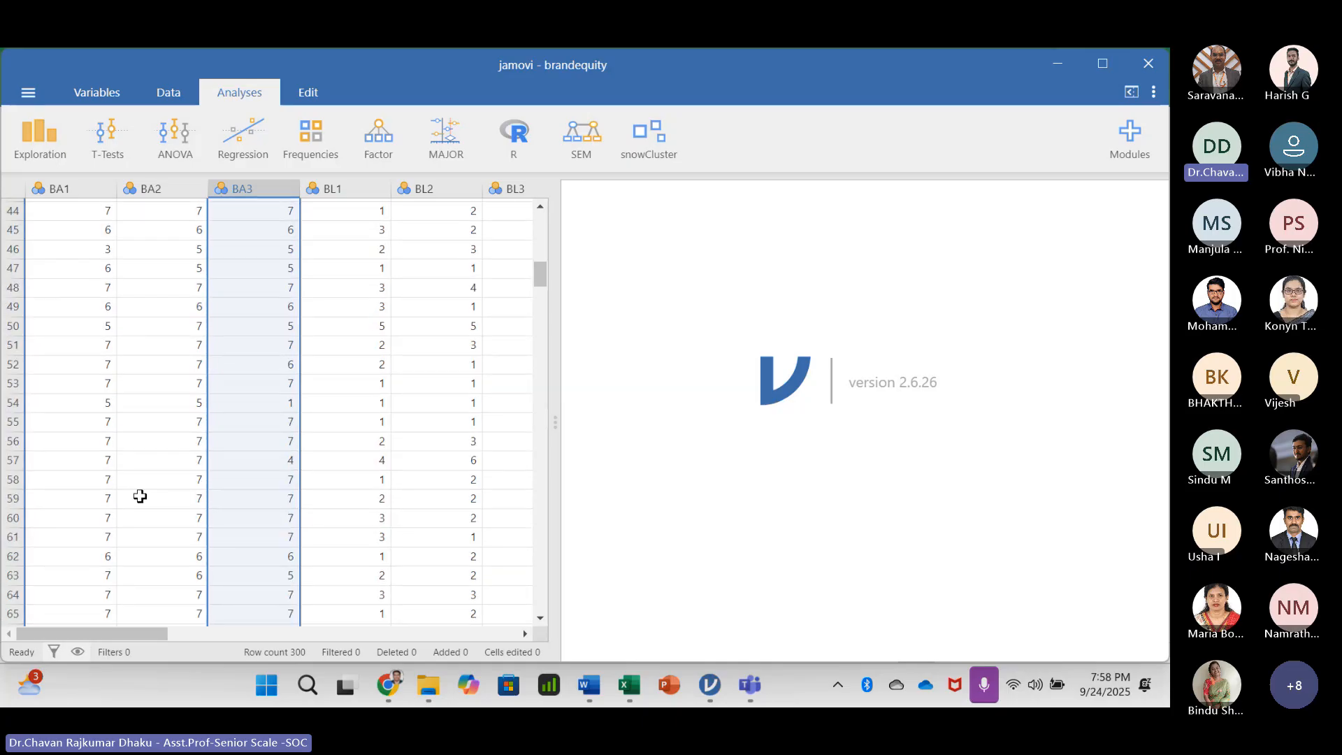
pyautogui.scroll(-5, 128, 456)
pyautogui.click(91, 439)
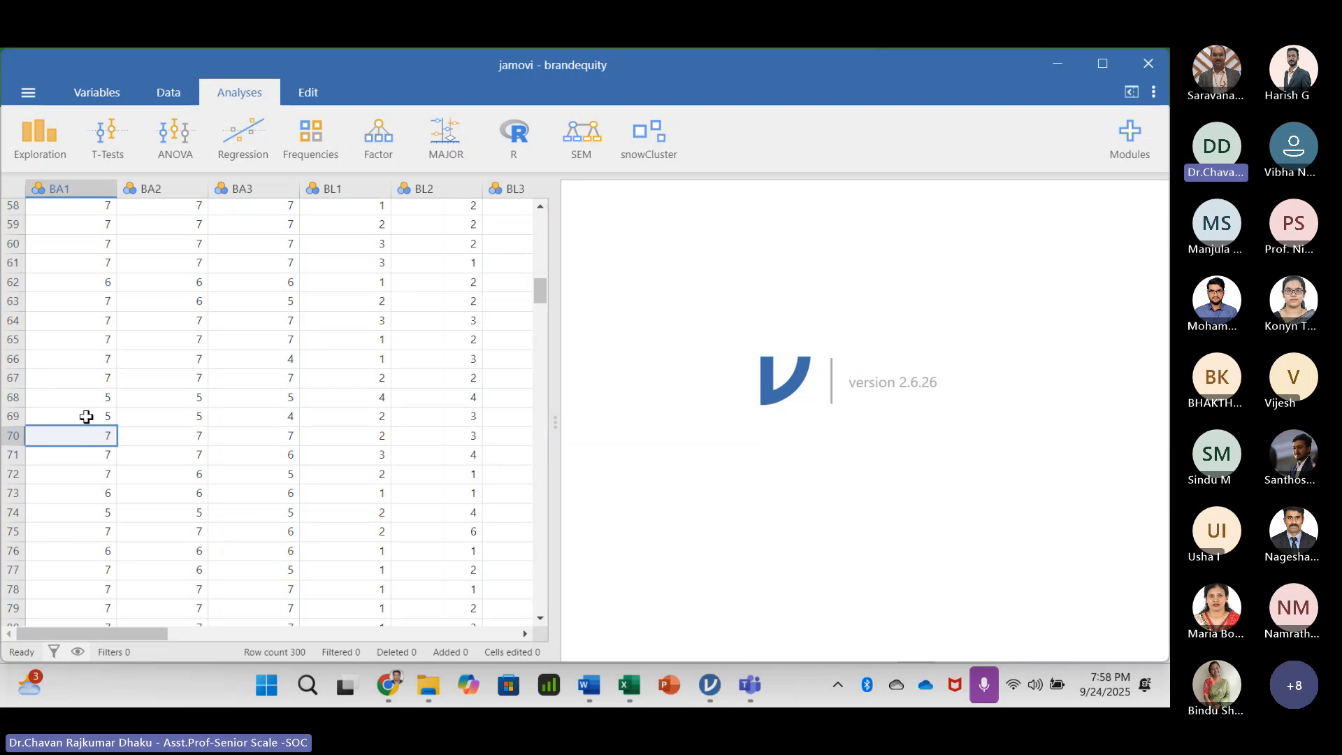
pyautogui.scroll(19, 87, 448)
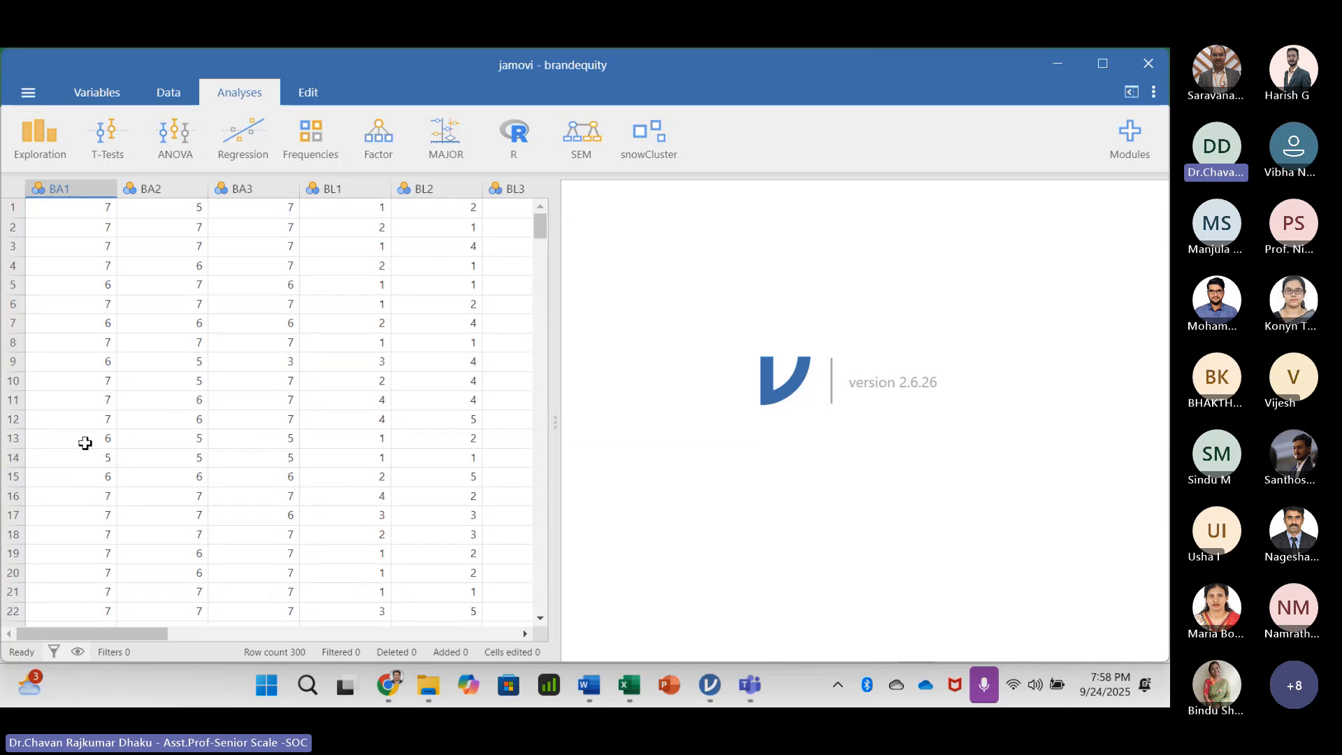
pyautogui.click(91, 214)
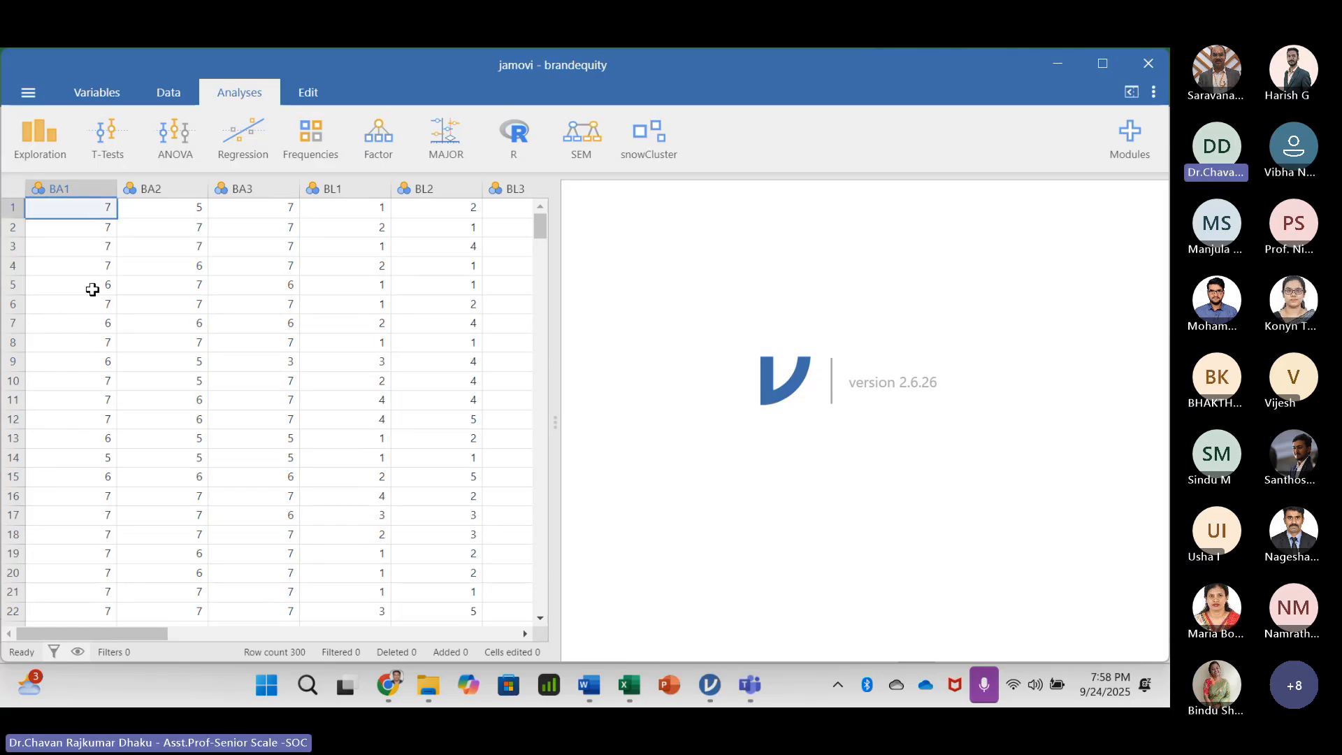
pyautogui.scroll(-12, 110, 339)
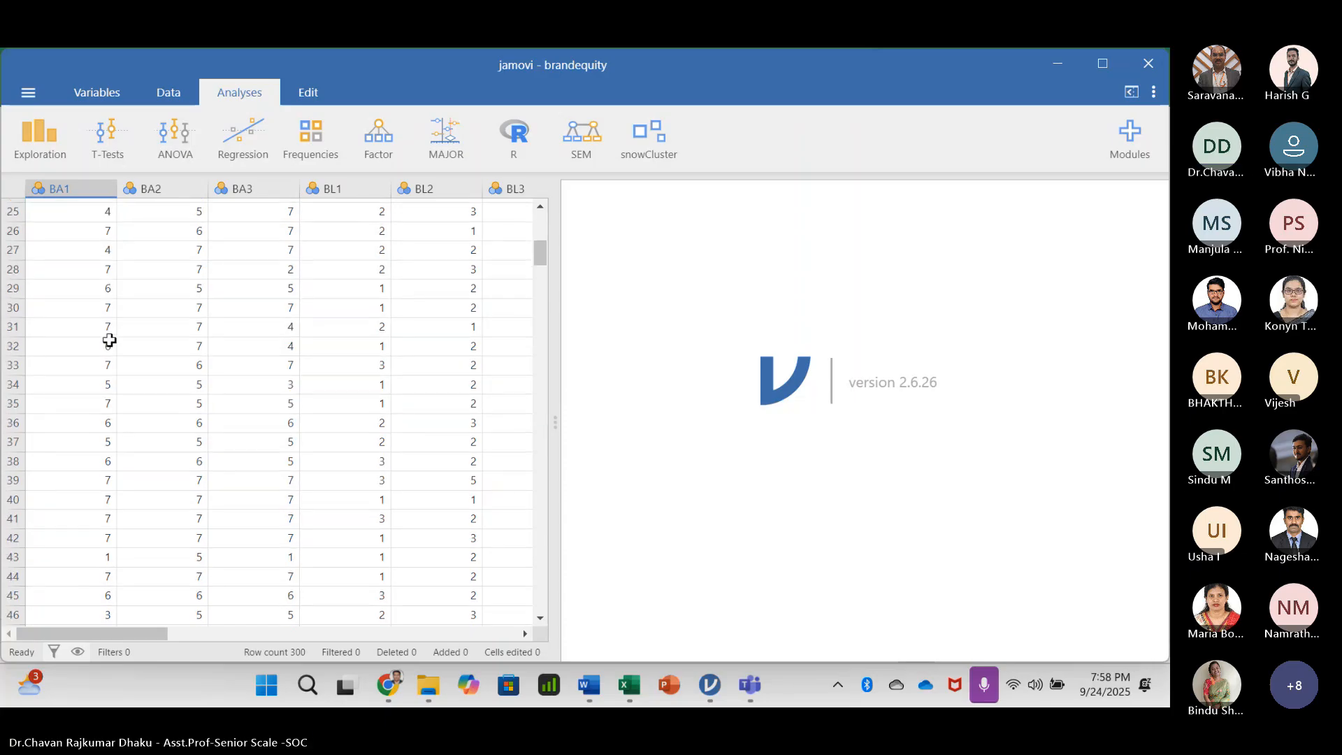
pyautogui.scroll(12, 110, 339)
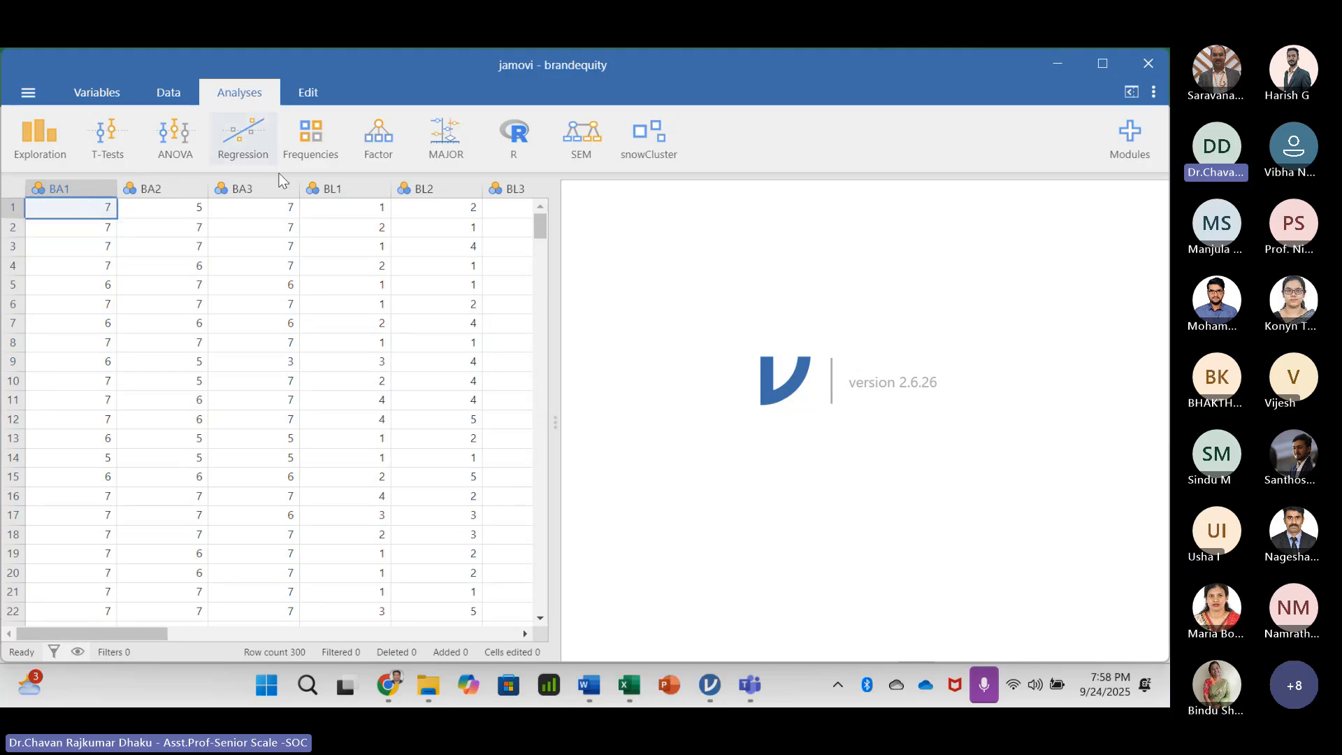
pyautogui.moveTo(125, 635); pyautogui.dragTo(290, 608)
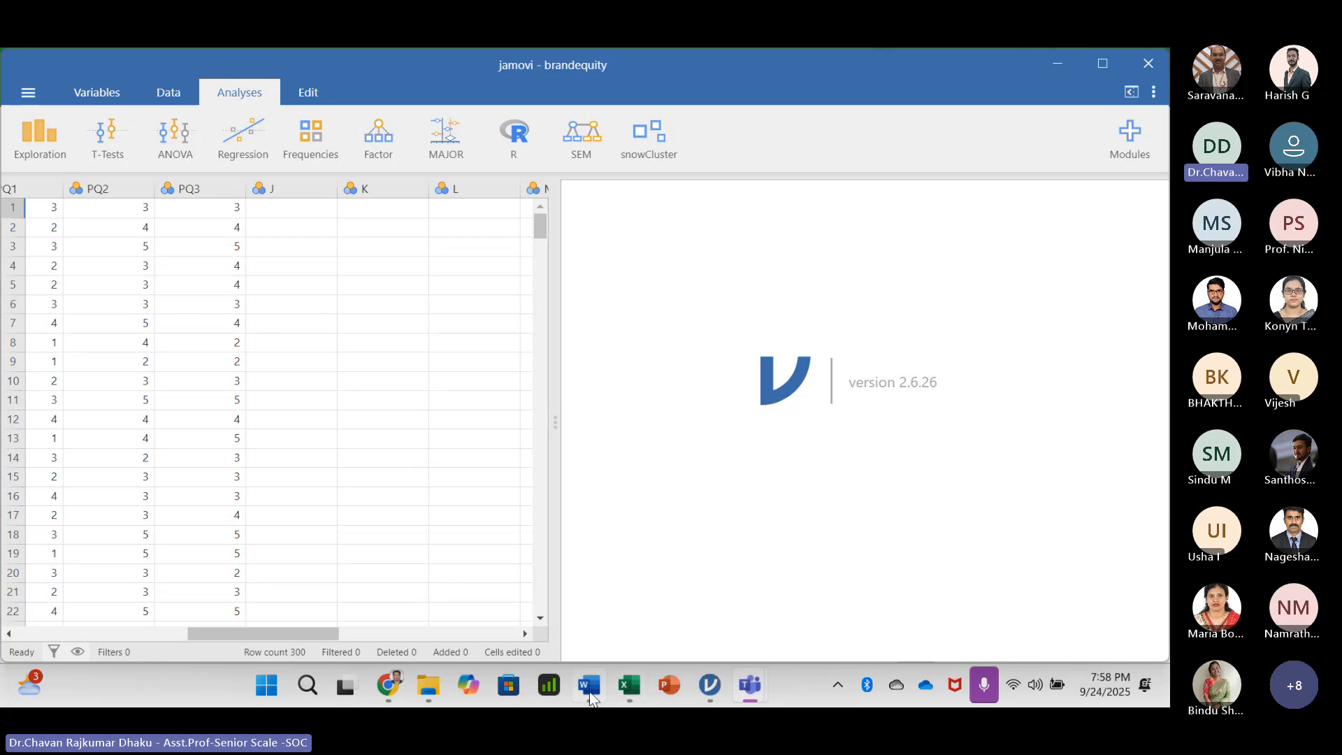
# - Switch to the NOTES workbook in Excel and review the observed variables from BA1 to PQ3 in the path diagram
pyautogui.click(631, 692)
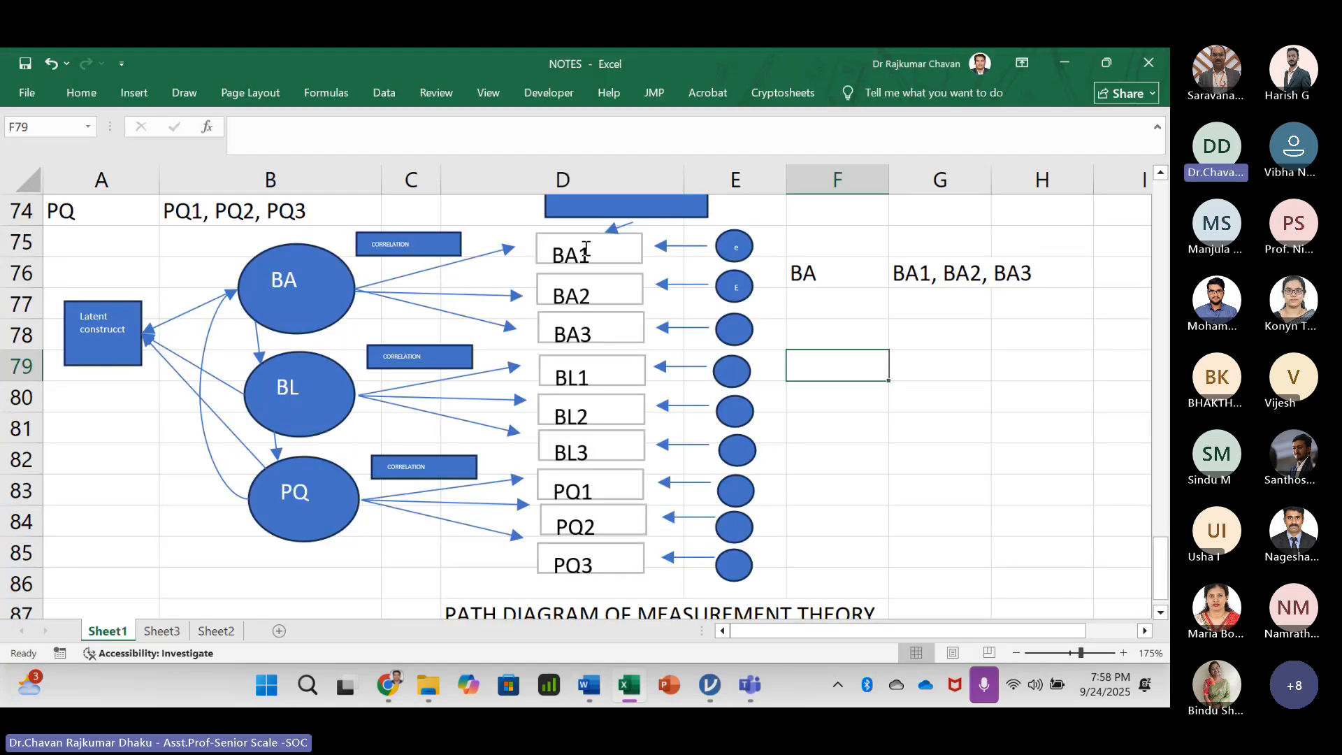
pyautogui.click(589, 293)
pyautogui.click(591, 253)
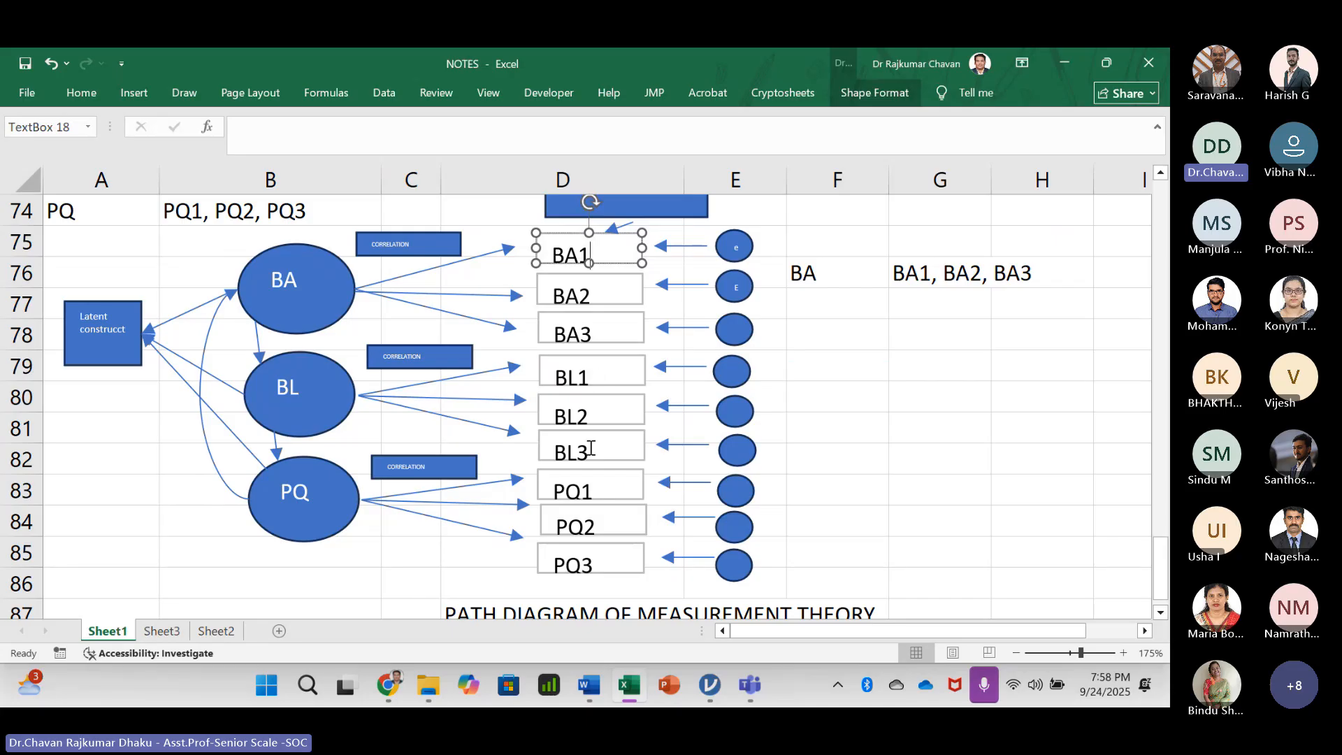
pyautogui.scroll(1, 864, 485)
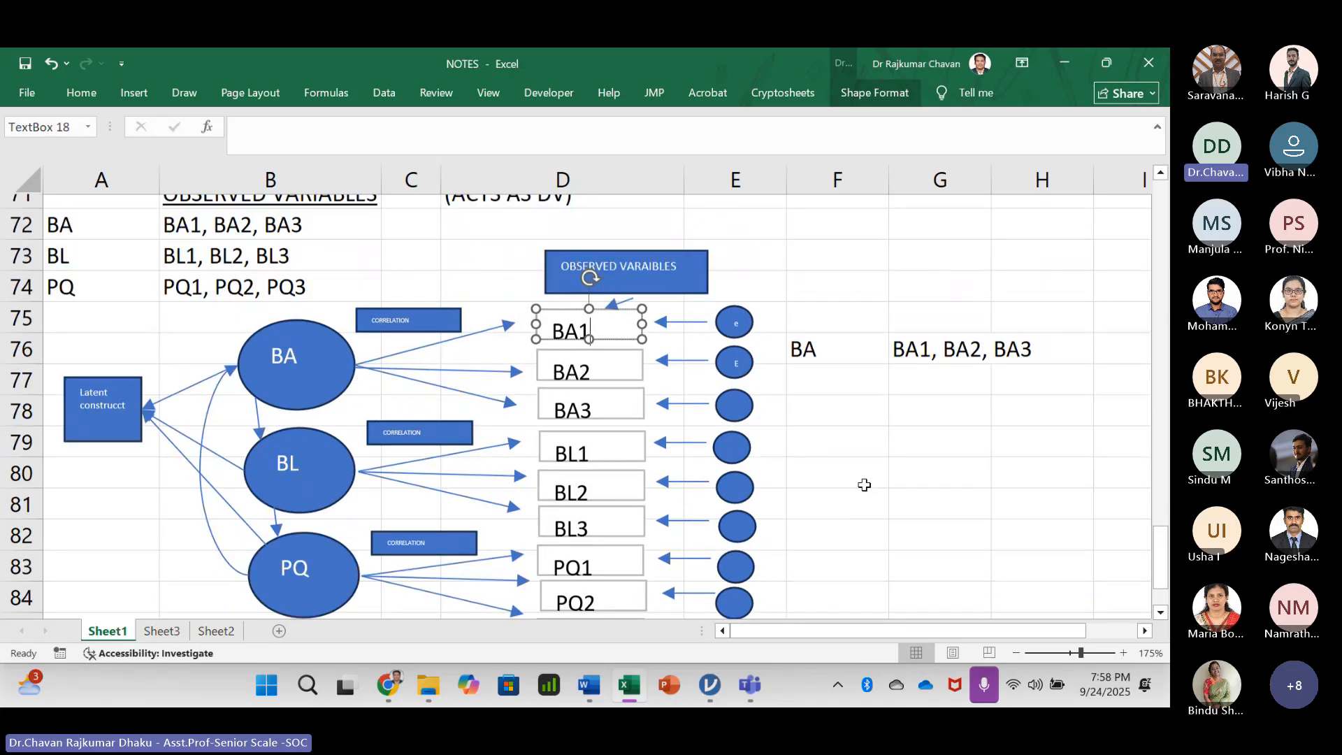
pyautogui.click(626, 290)
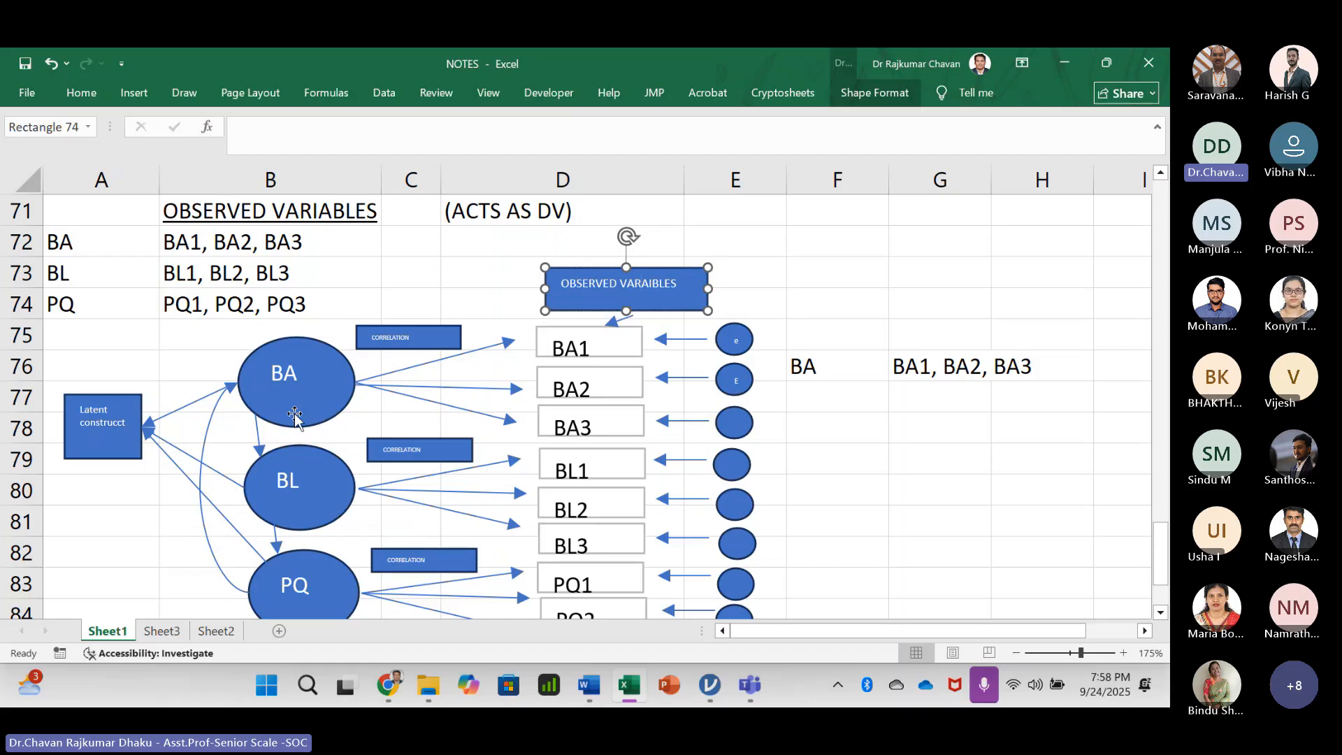
pyautogui.scroll(-2, 295, 417)
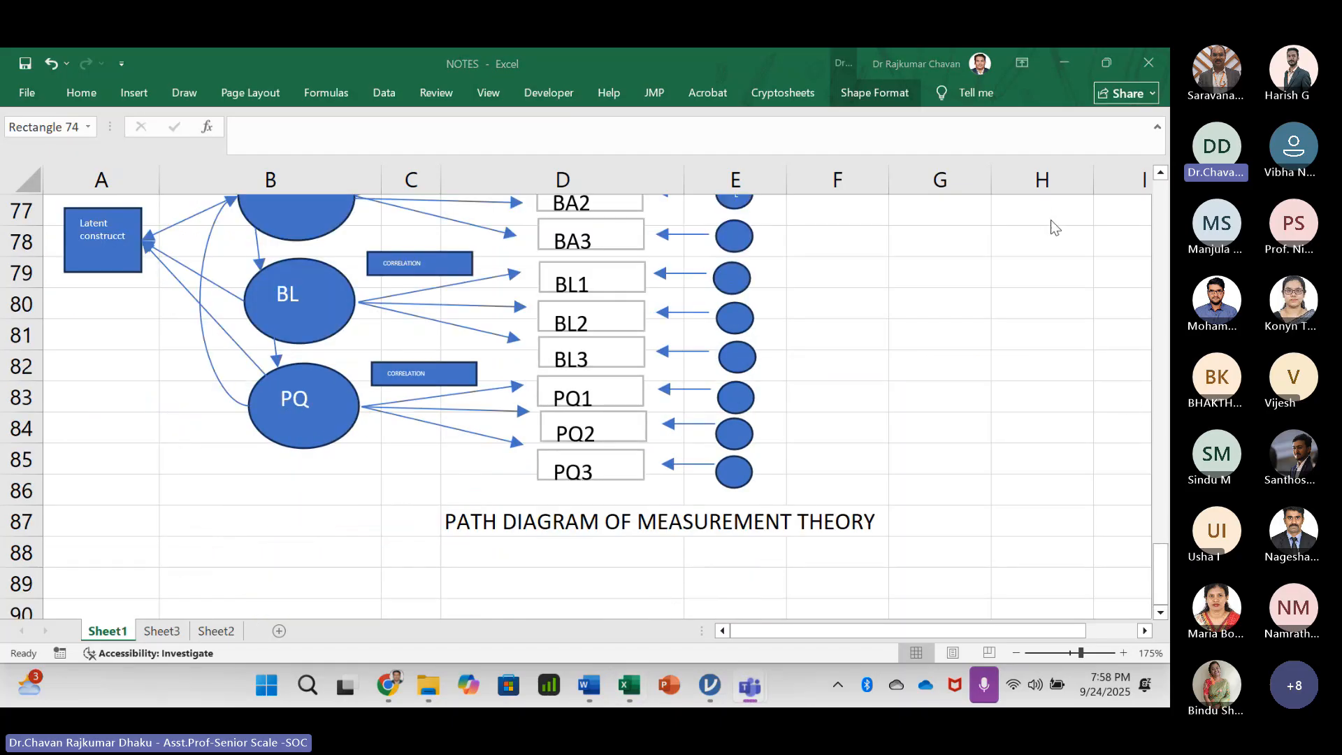
# - Switch to jamovi and inspect the BA2 and BA1 columns at the start of the brandequity data
pyautogui.click(718, 689)
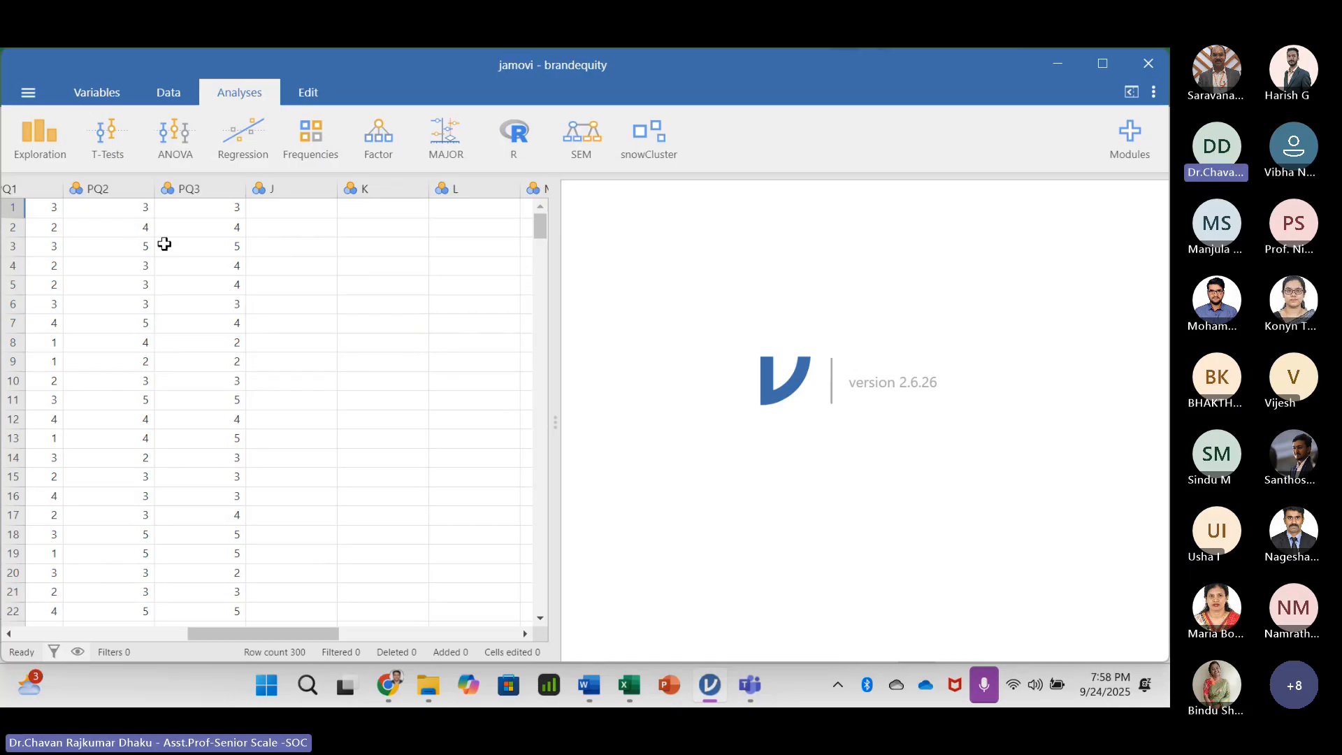
pyautogui.moveTo(288, 634); pyautogui.dragTo(42, 615)
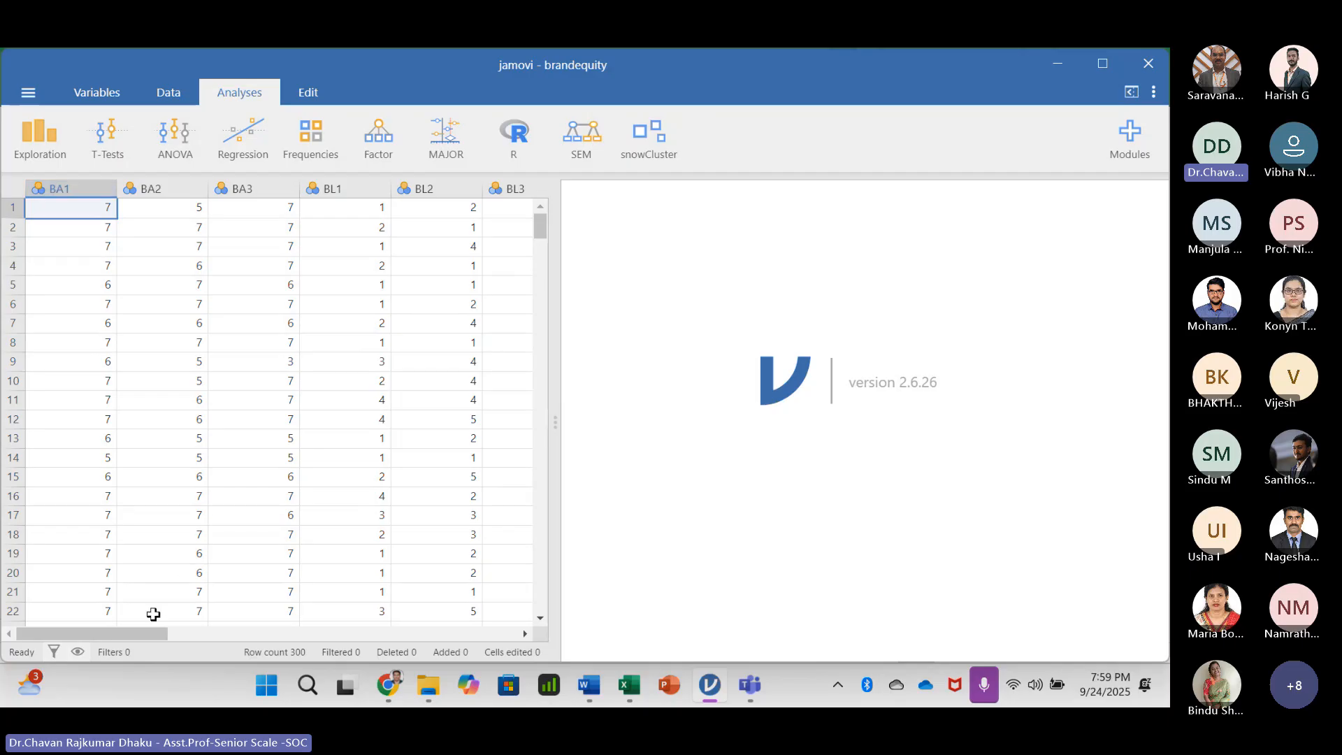
pyautogui.moveTo(136, 635)
pyautogui.mouseDown()
pyautogui.moveTo(342, 633)
pyautogui.moveTo(110, 633)
pyautogui.mouseUp()
pyautogui.click(140, 192)
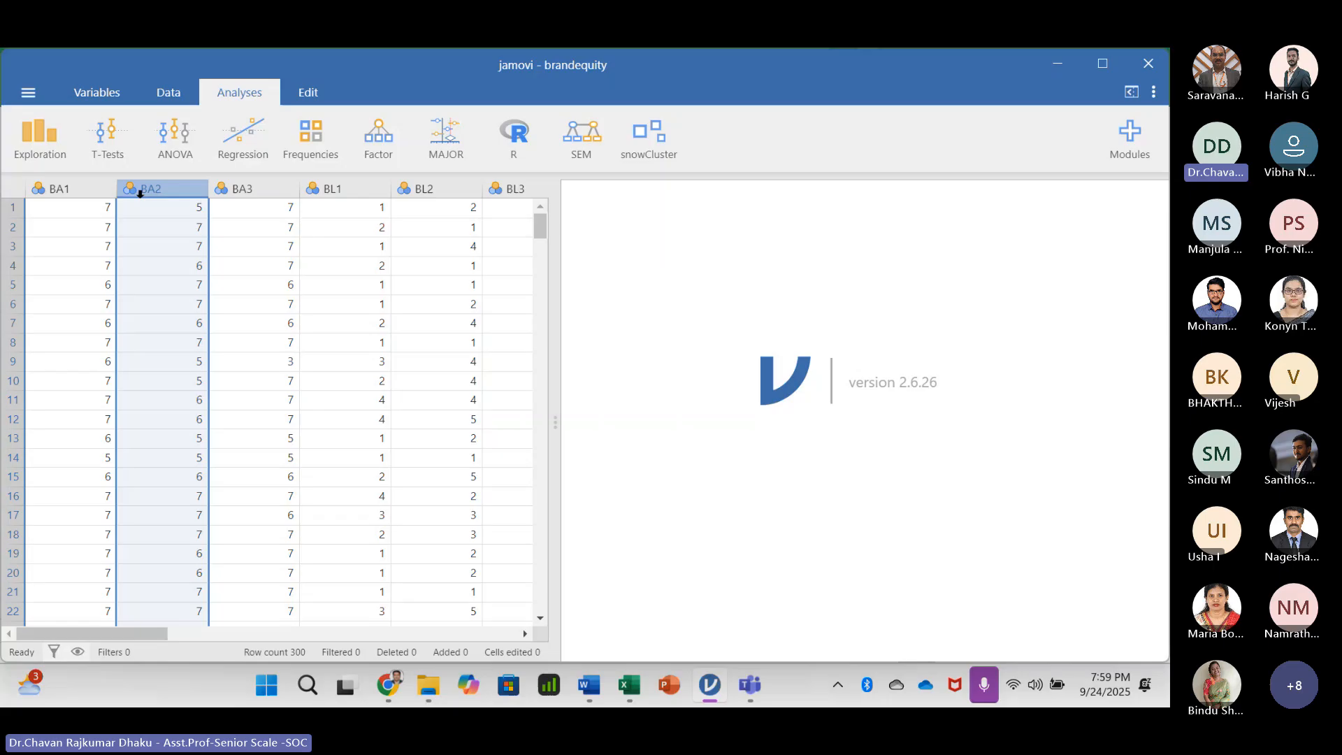
pyautogui.click(88, 188)
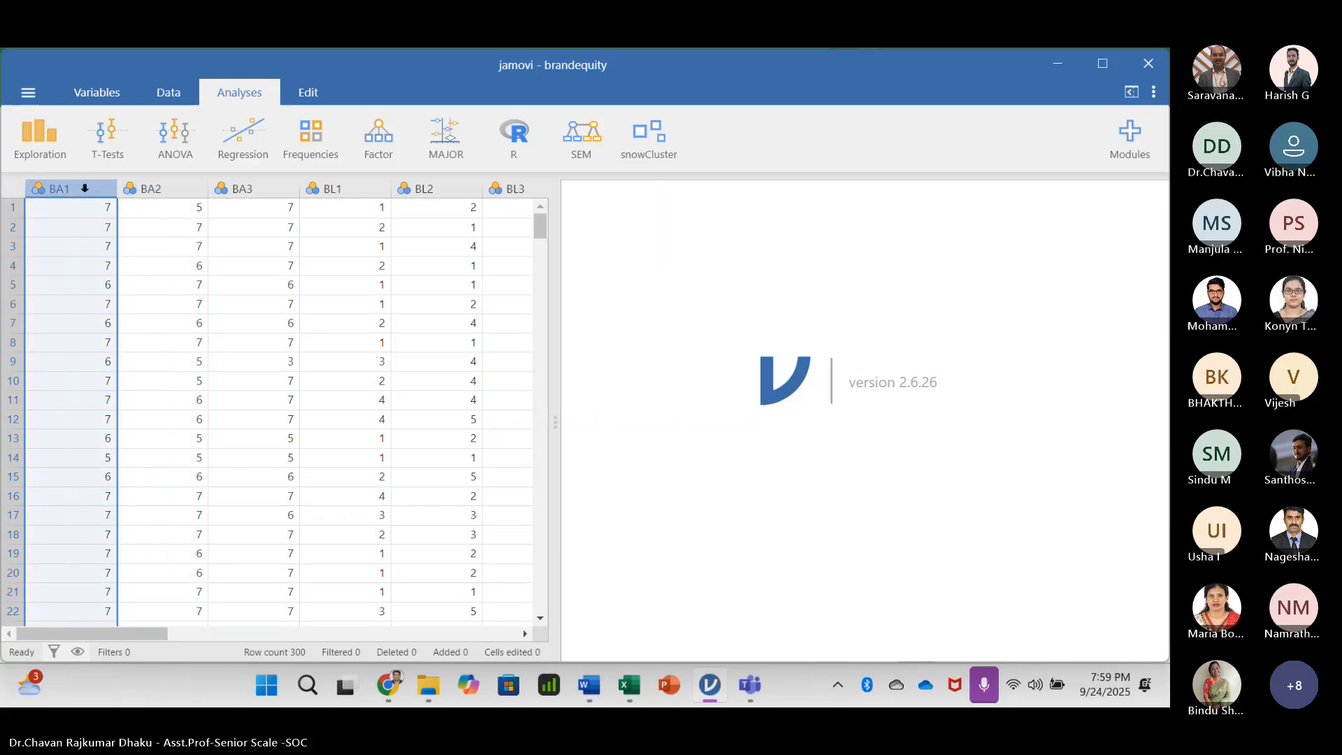
# - Set the measure type of the variables BA1, BA2 and BA3 to Continuous
pyautogui.doubleClick(85, 188)
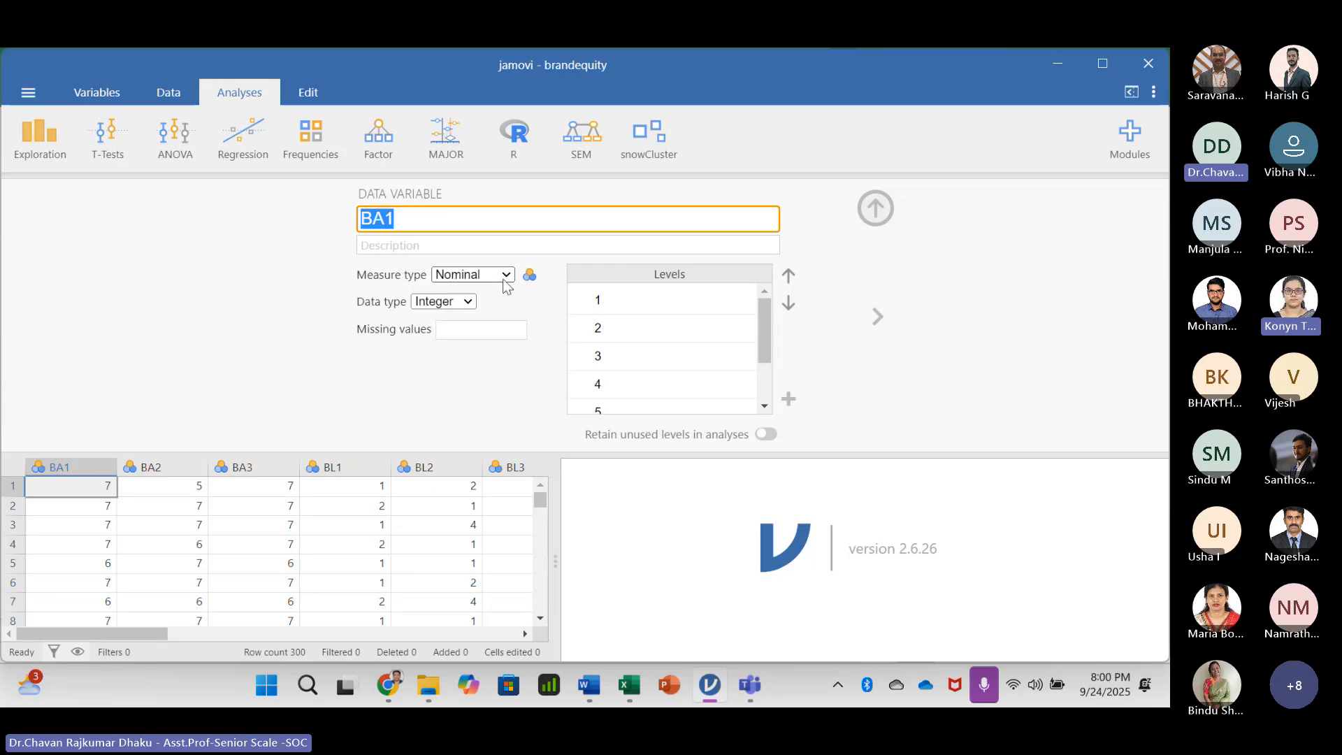
pyautogui.click(458, 275)
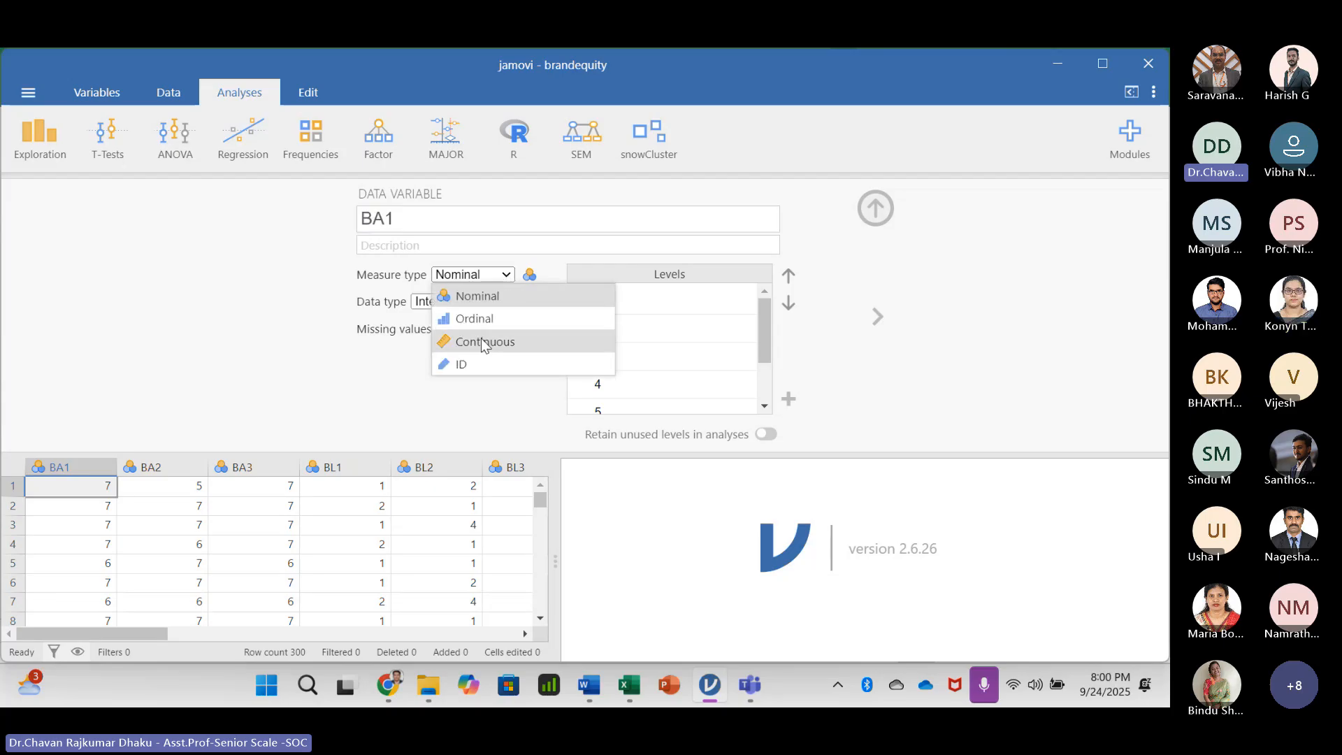
pyautogui.click(481, 341)
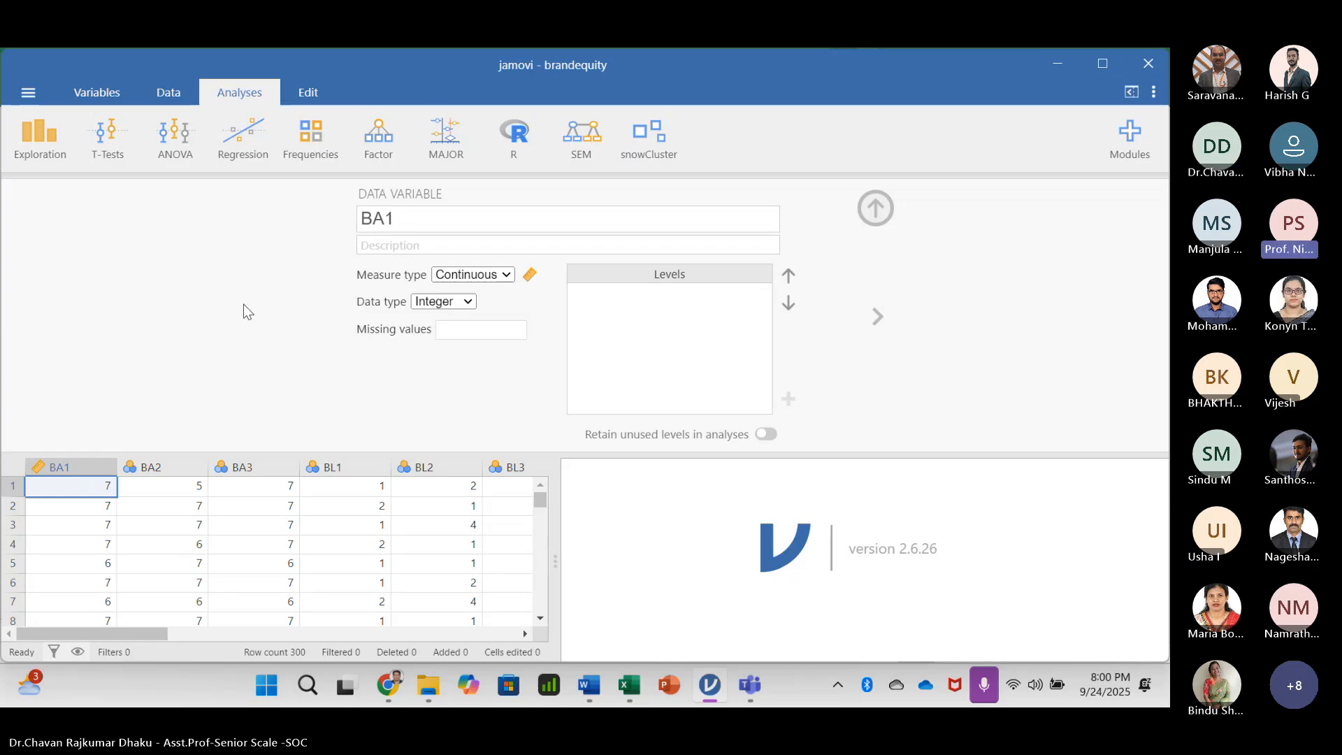
pyautogui.click(877, 316)
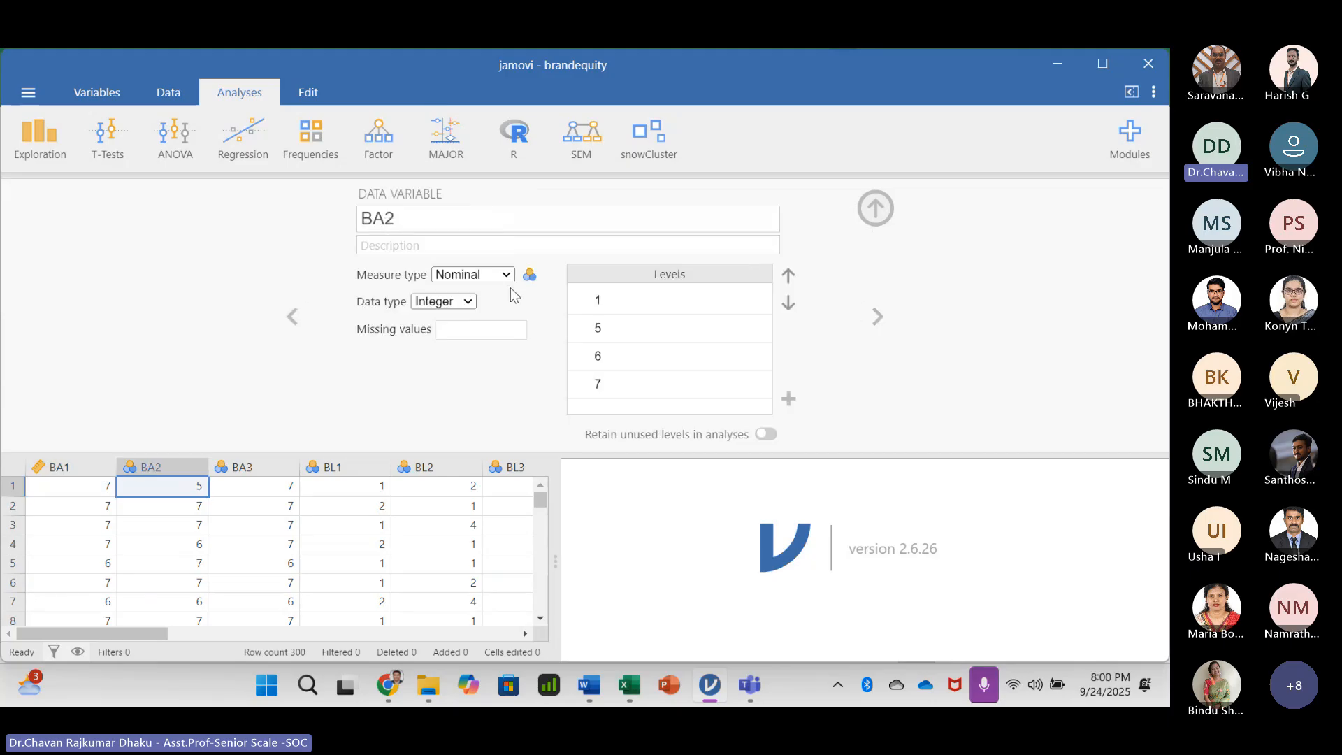
pyautogui.click(506, 278)
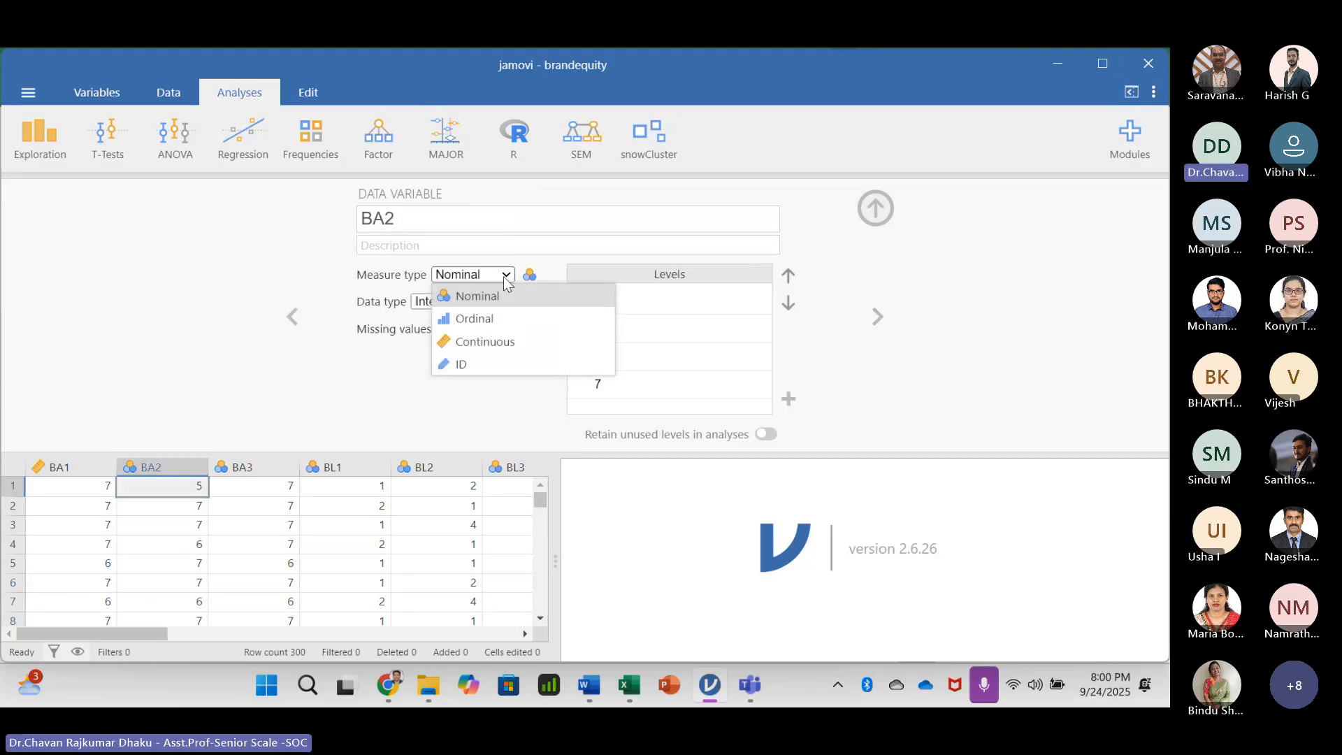
pyautogui.click(495, 340)
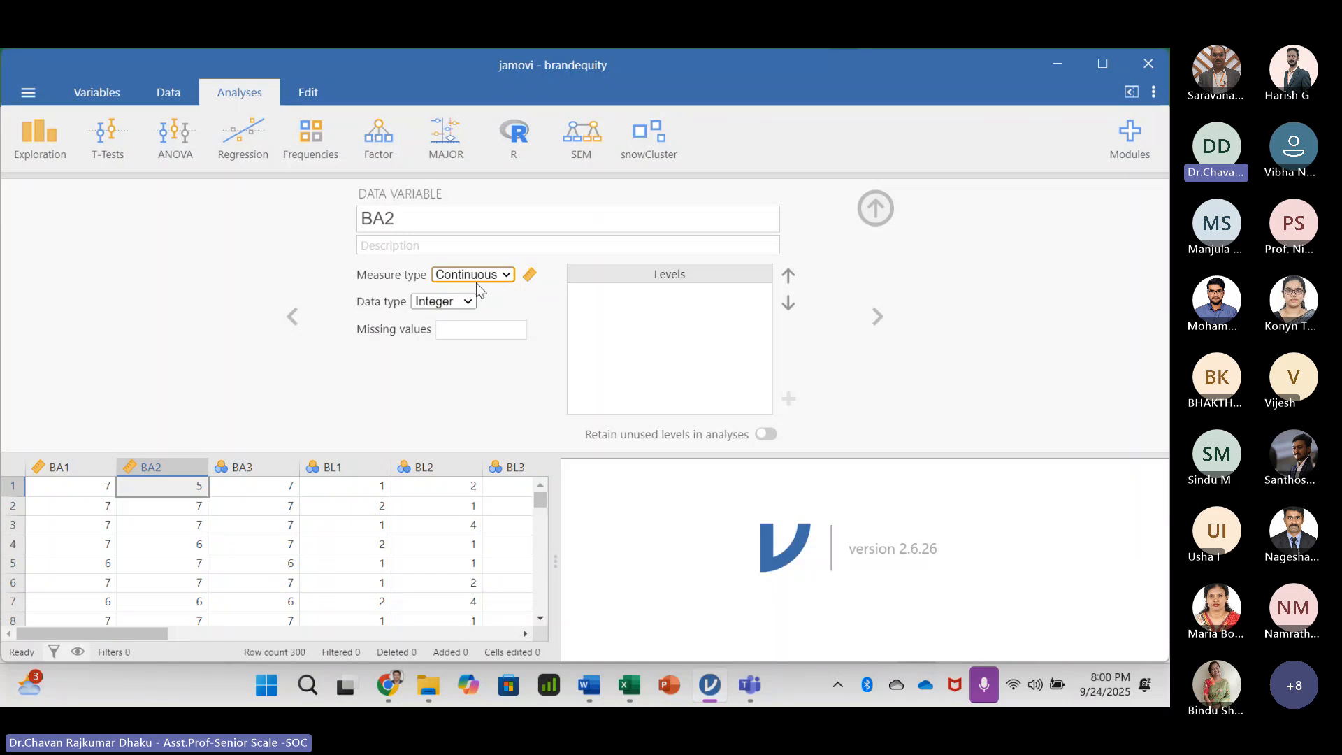
pyautogui.click(878, 315)
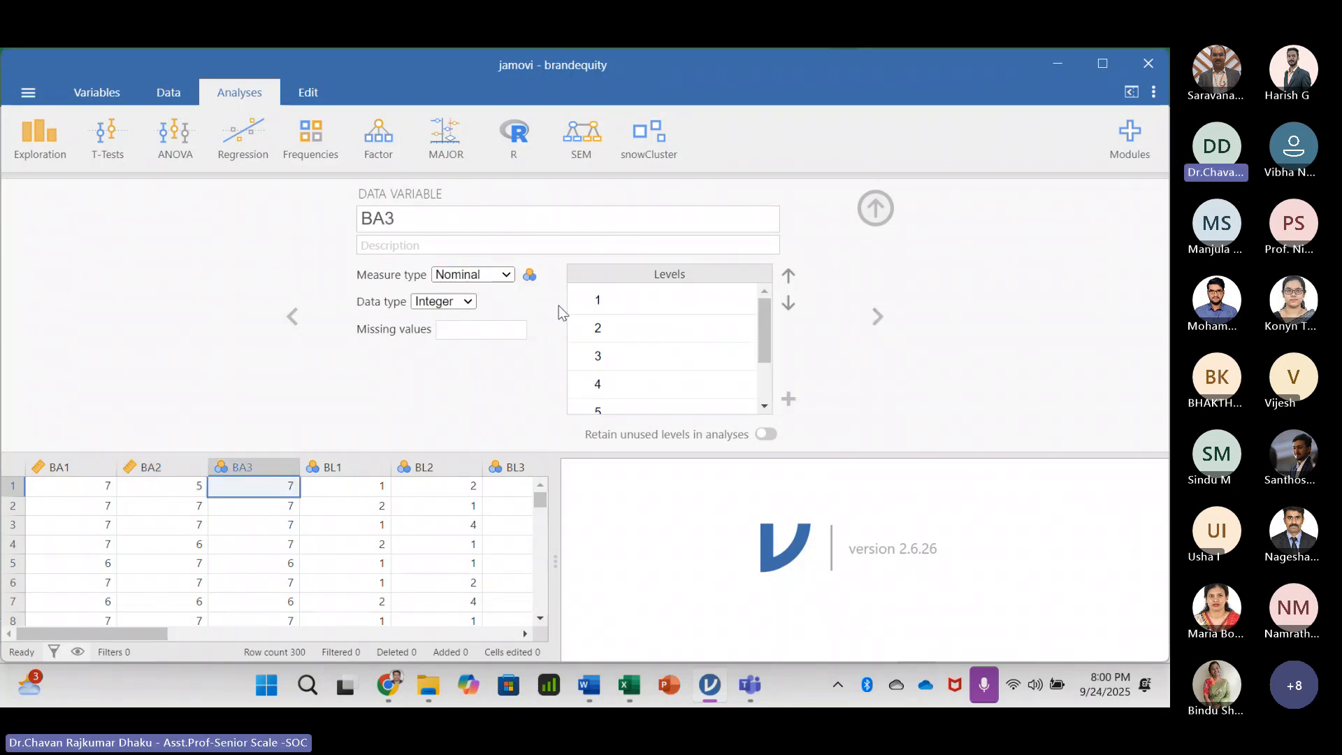
pyautogui.click(489, 275)
pyautogui.click(496, 342)
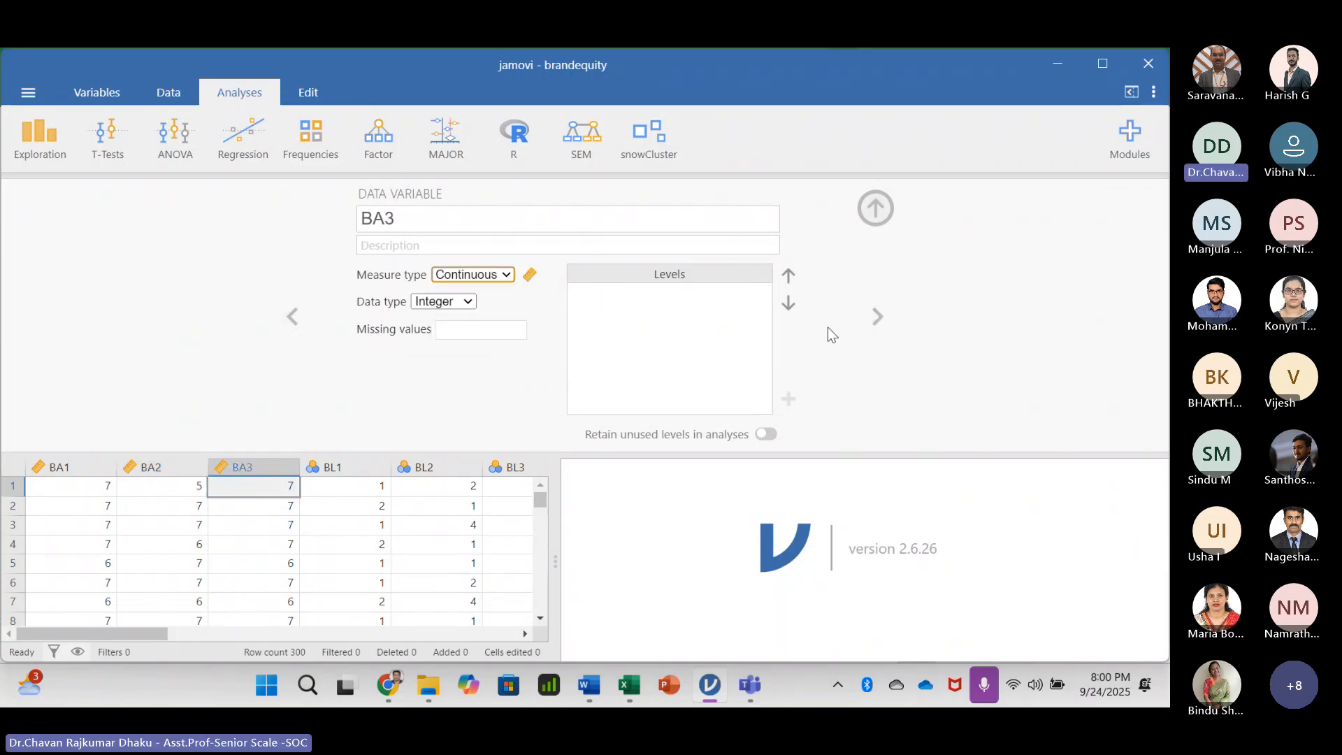
# - Set the measure type of the variables BL1, BL2 and BL3 to Continuous
pyautogui.click(877, 317)
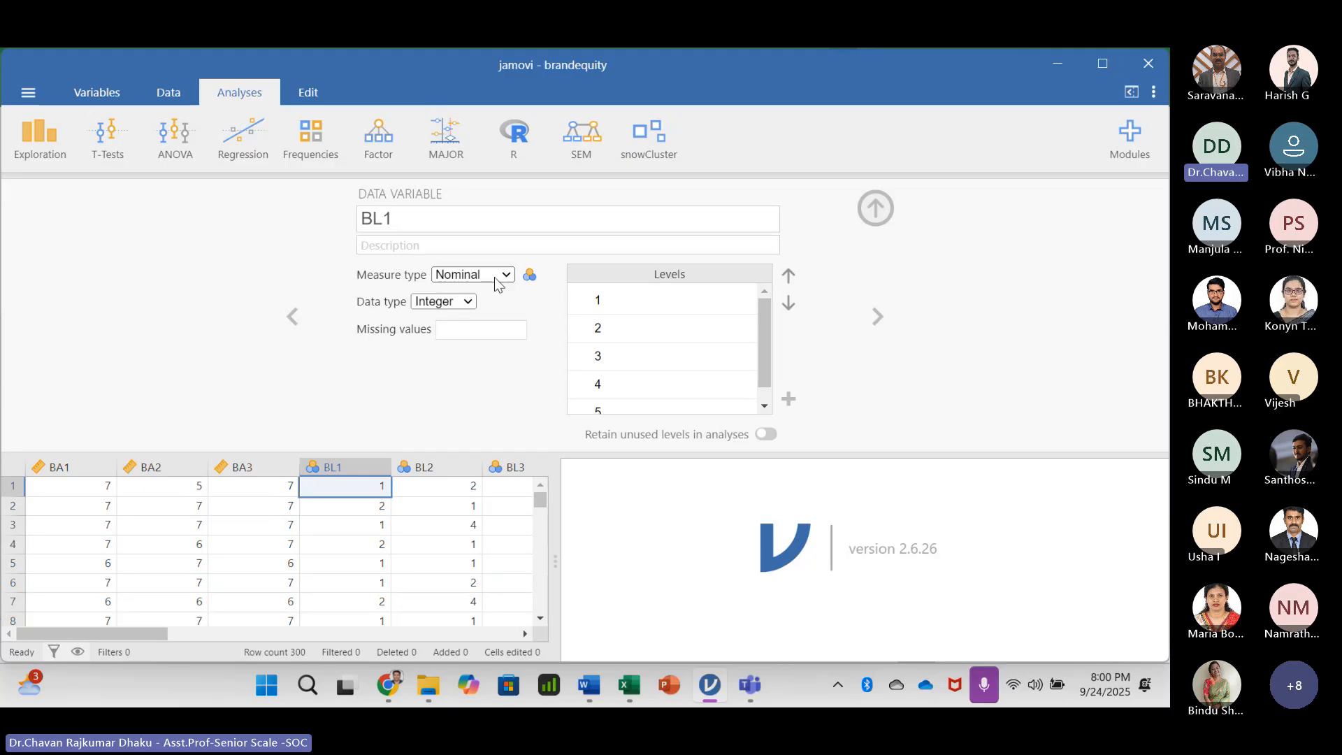
pyautogui.click(485, 274)
pyautogui.click(472, 341)
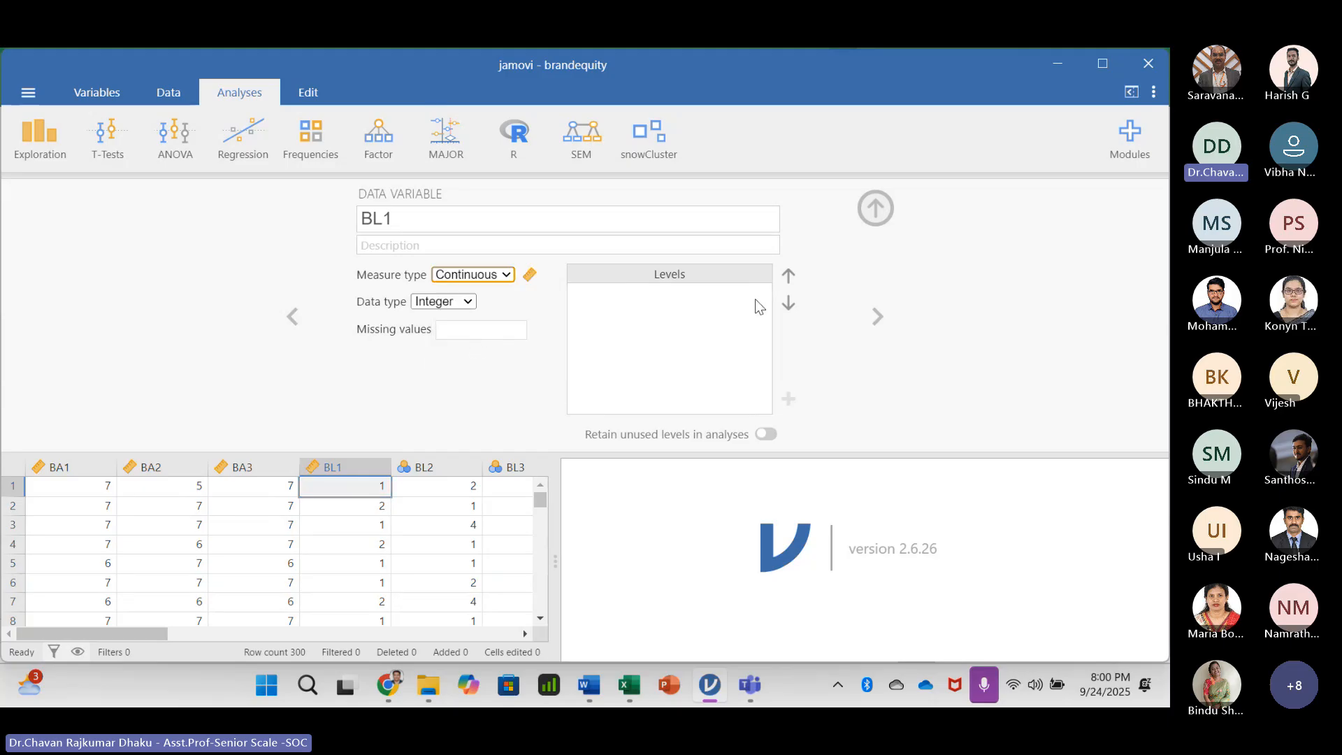
pyautogui.click(876, 317)
pyautogui.click(473, 274)
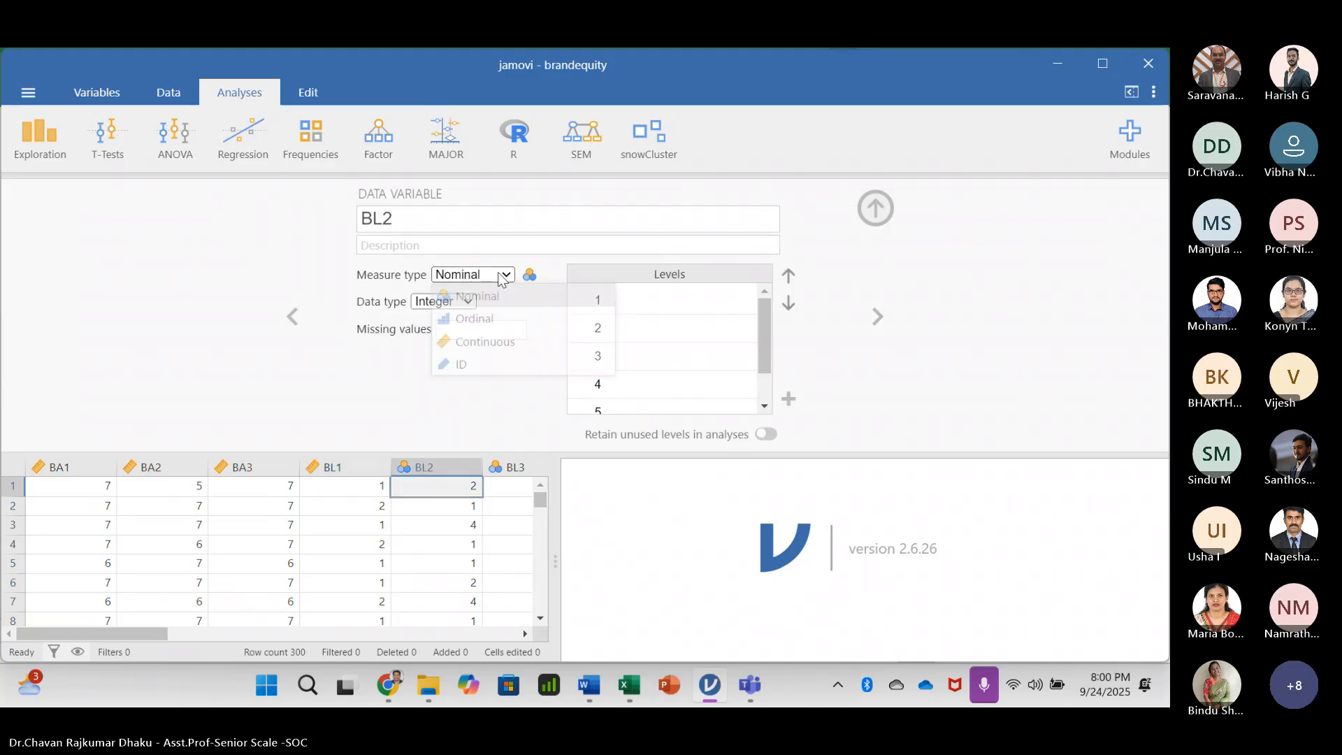
pyautogui.click(503, 342)
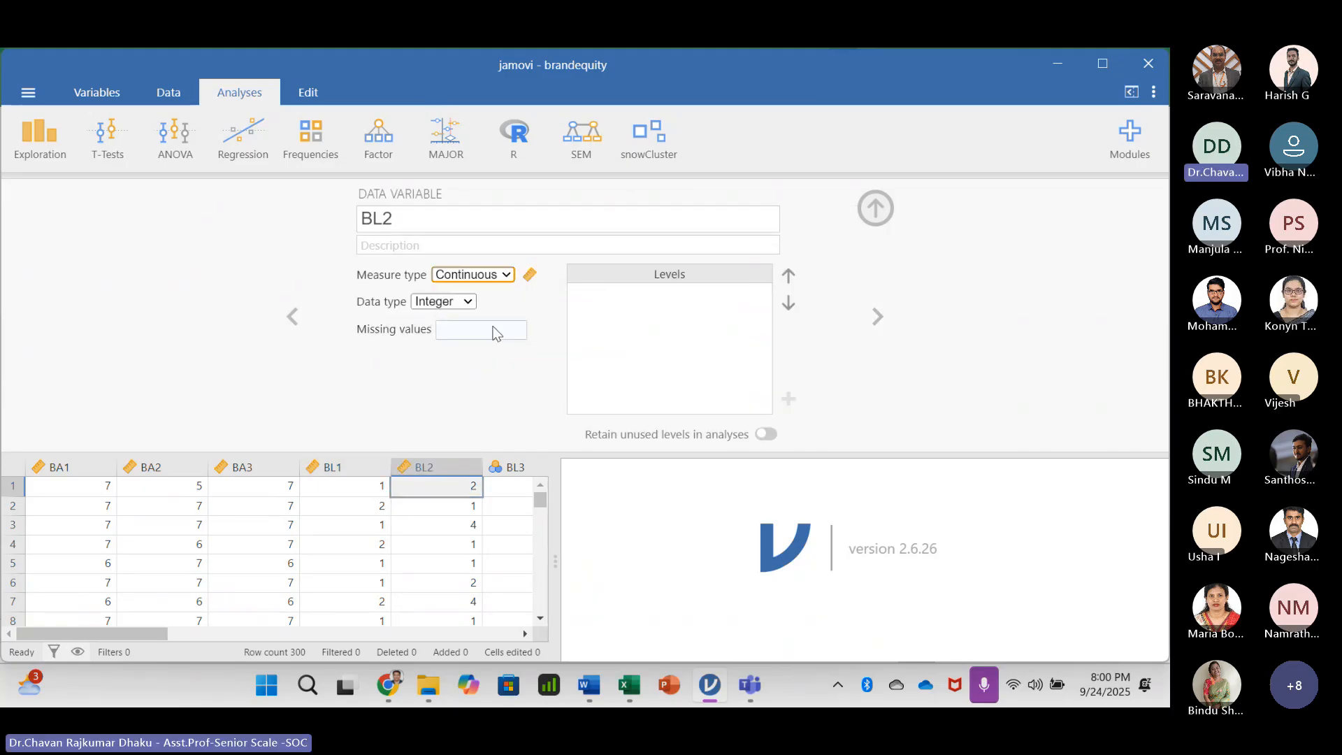
pyautogui.click(879, 318)
pyautogui.click(502, 274)
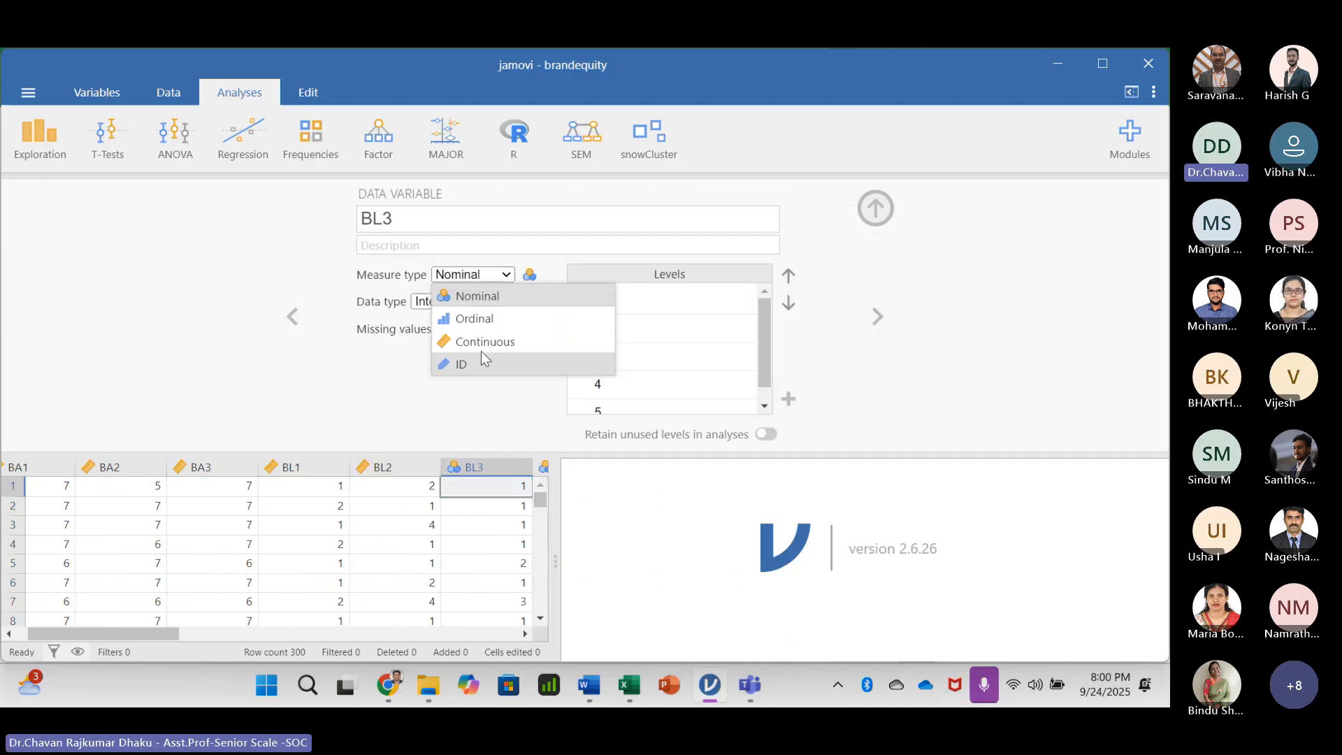
pyautogui.click(487, 342)
# - Set the measure type of PQ1, PQ2 and PQ3 to Continuous and close the variable editor
pyautogui.click(878, 317)
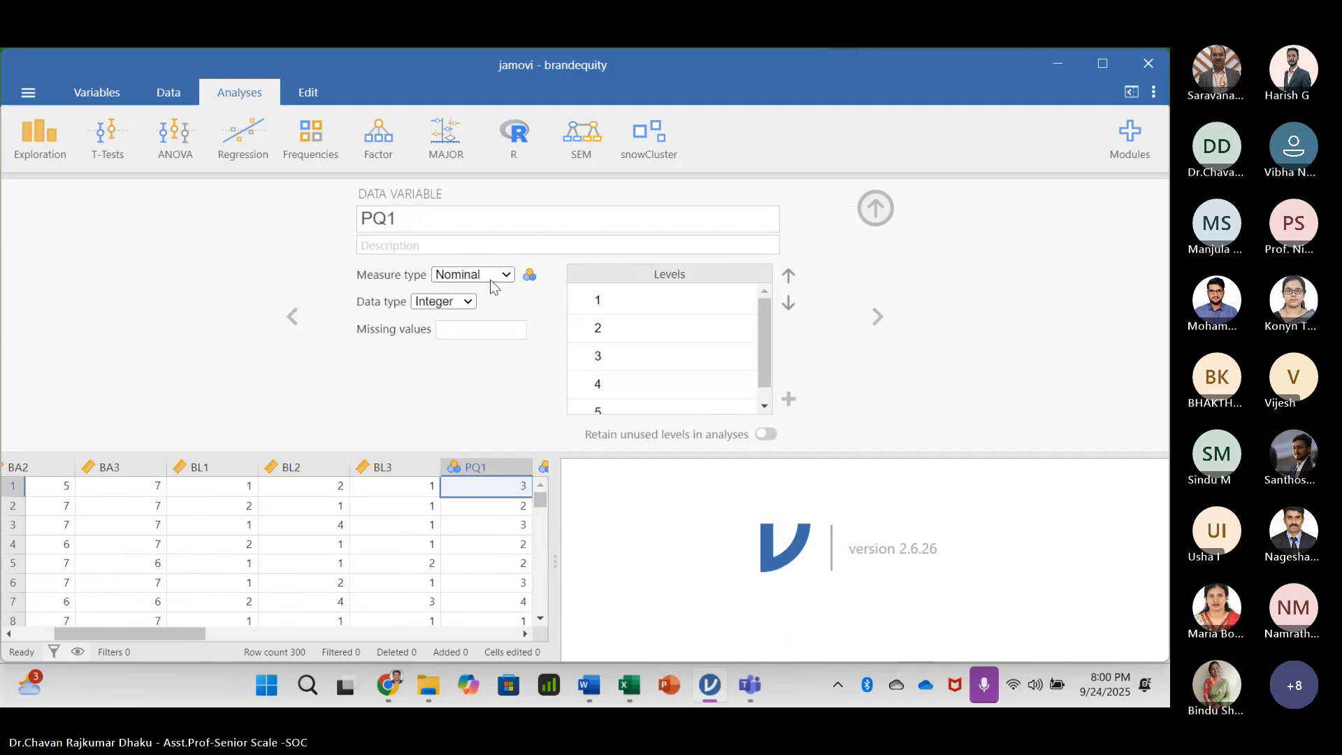
pyautogui.click(496, 276)
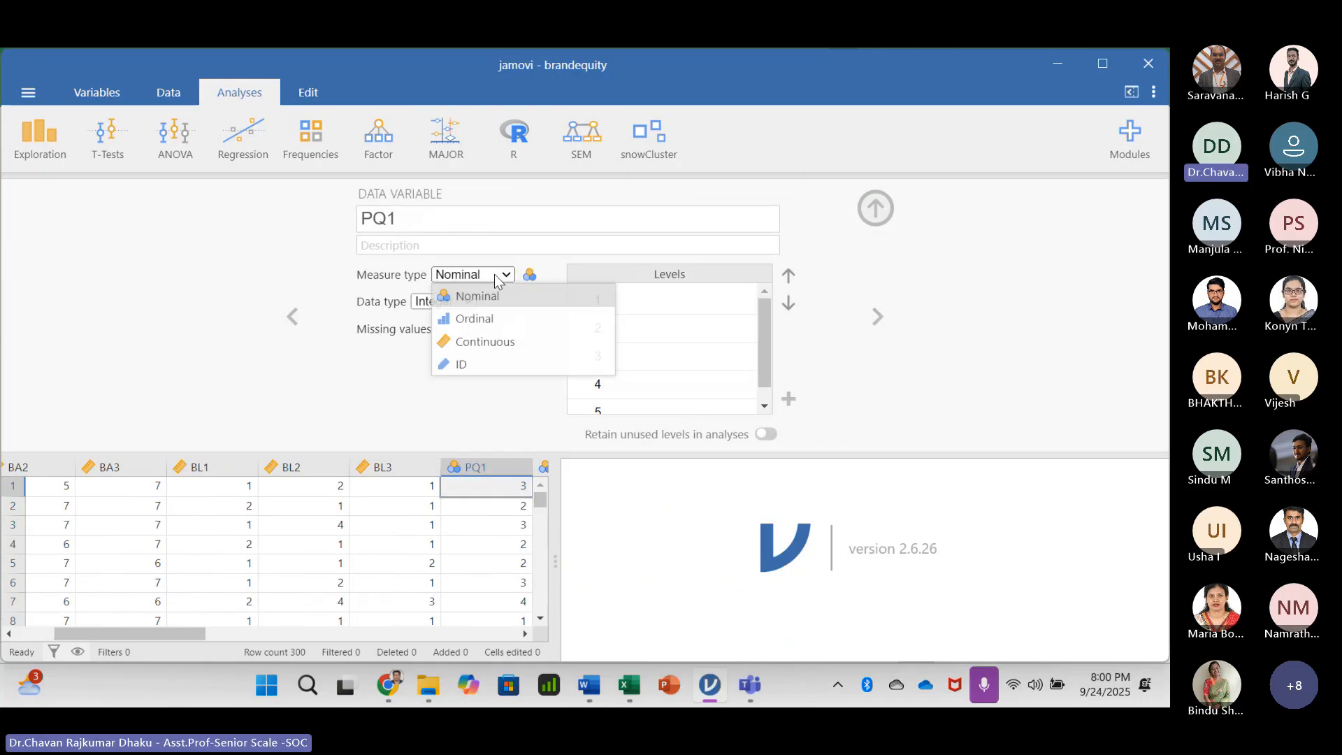
pyautogui.click(483, 342)
pyautogui.click(878, 317)
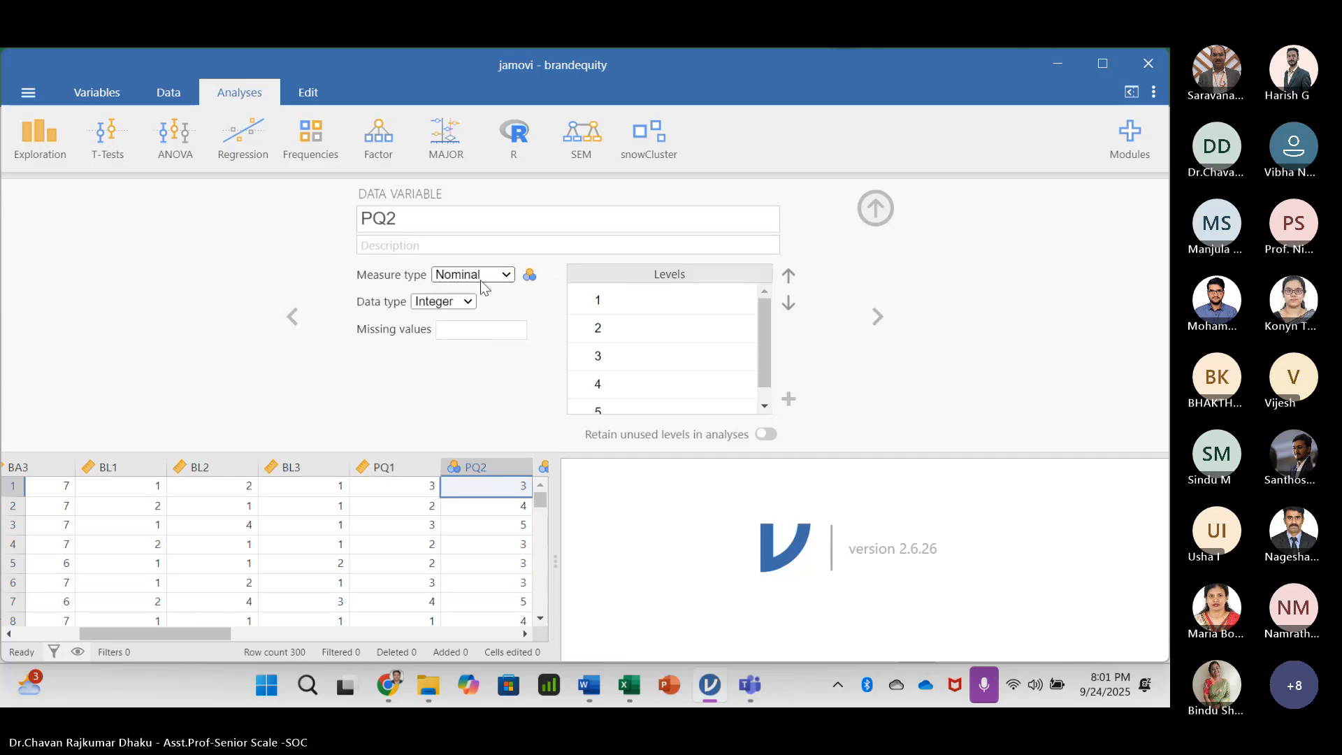
pyautogui.click(492, 276)
pyautogui.click(506, 346)
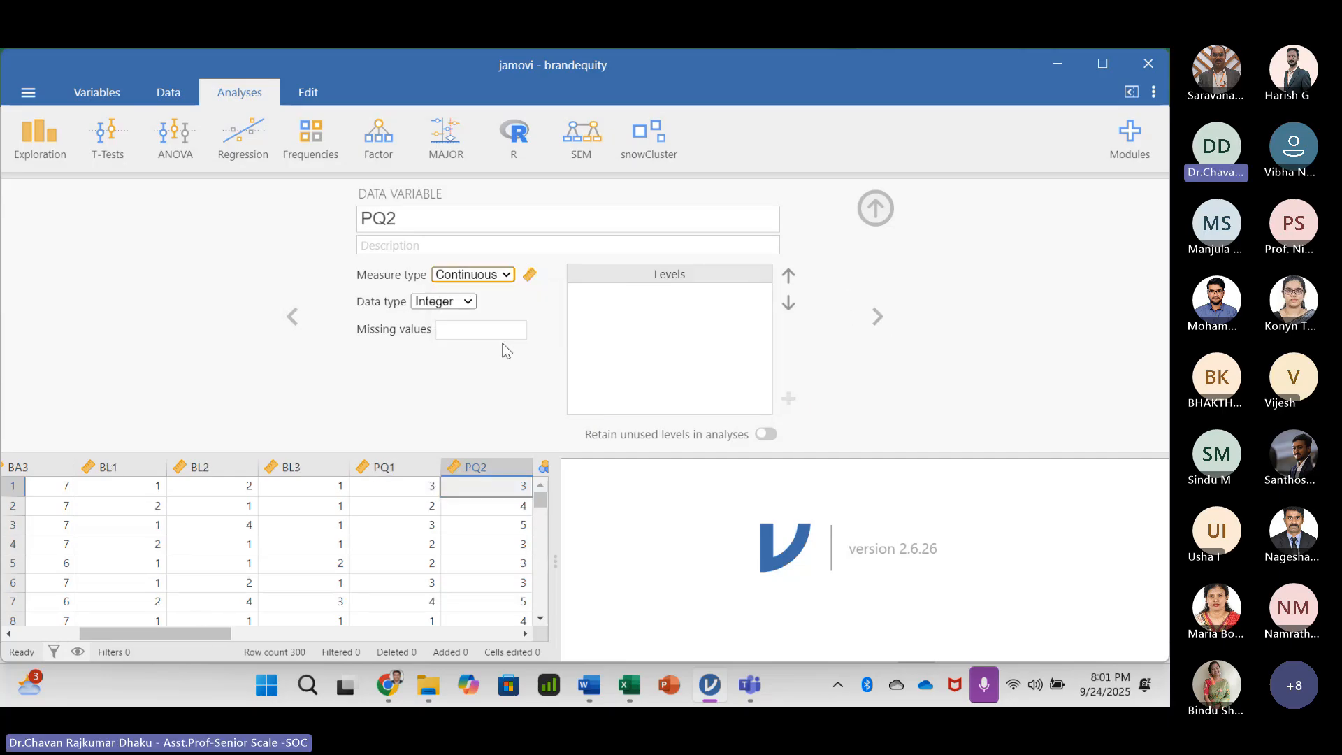
pyautogui.click(878, 318)
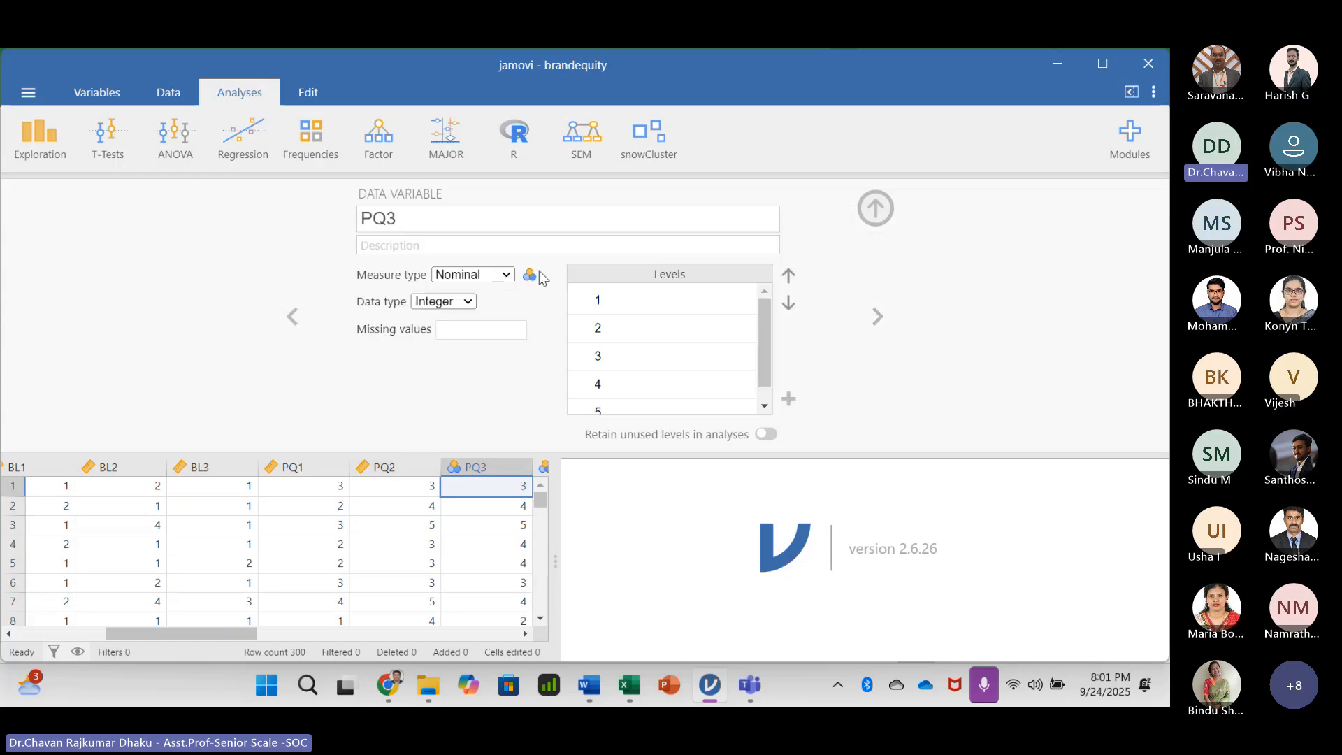
pyautogui.click(482, 278)
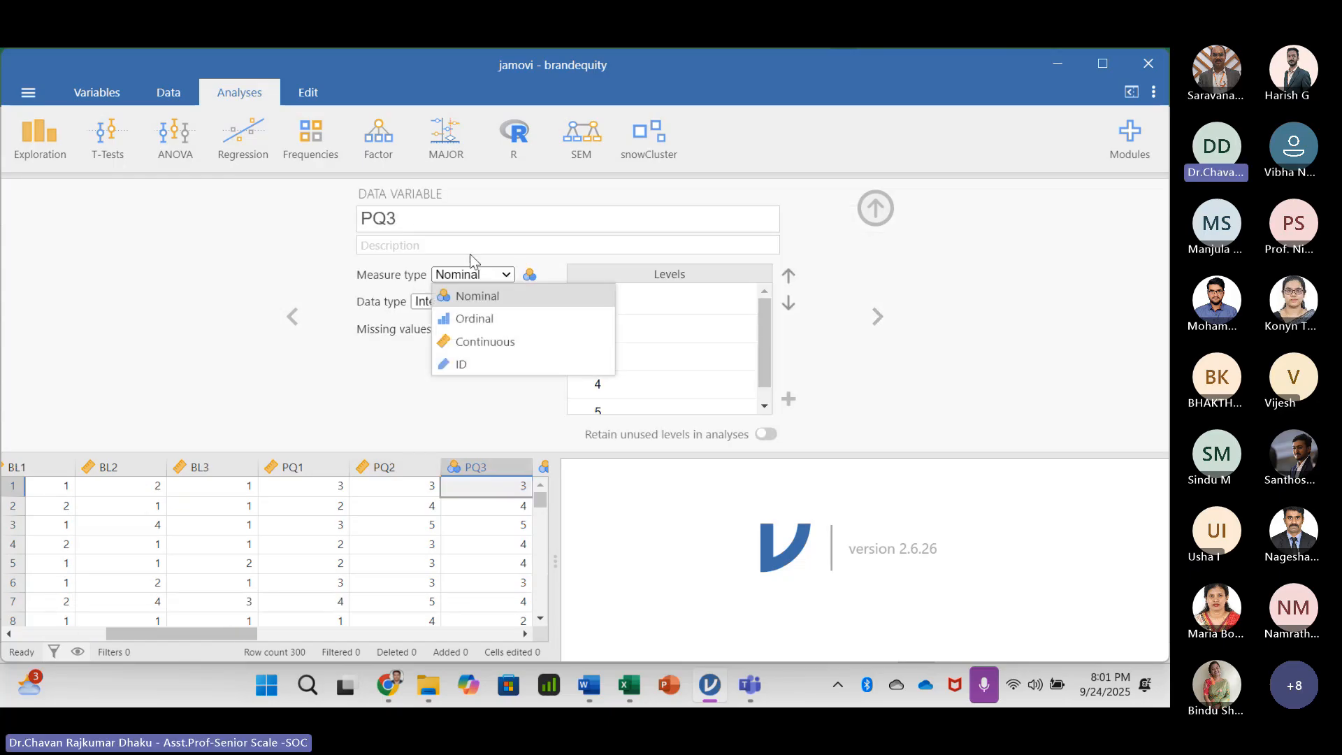
pyautogui.click(514, 344)
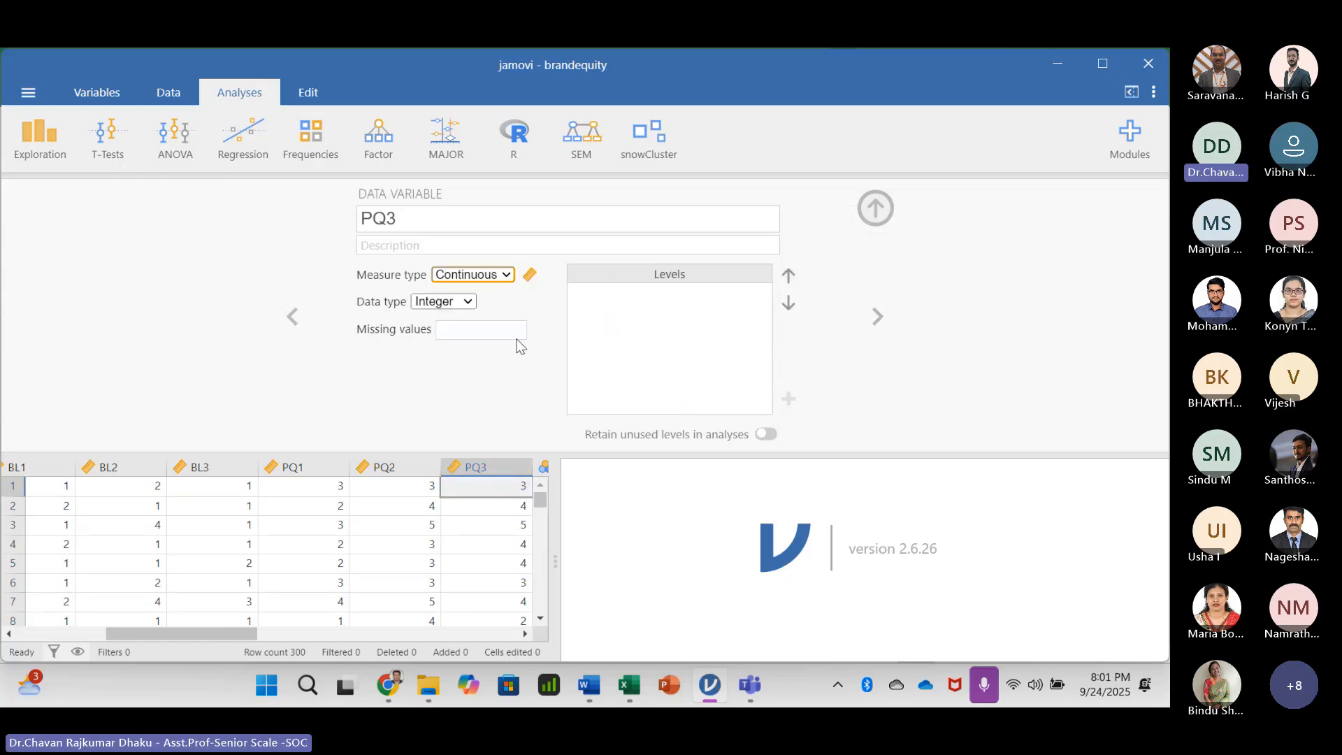
pyautogui.click(517, 336)
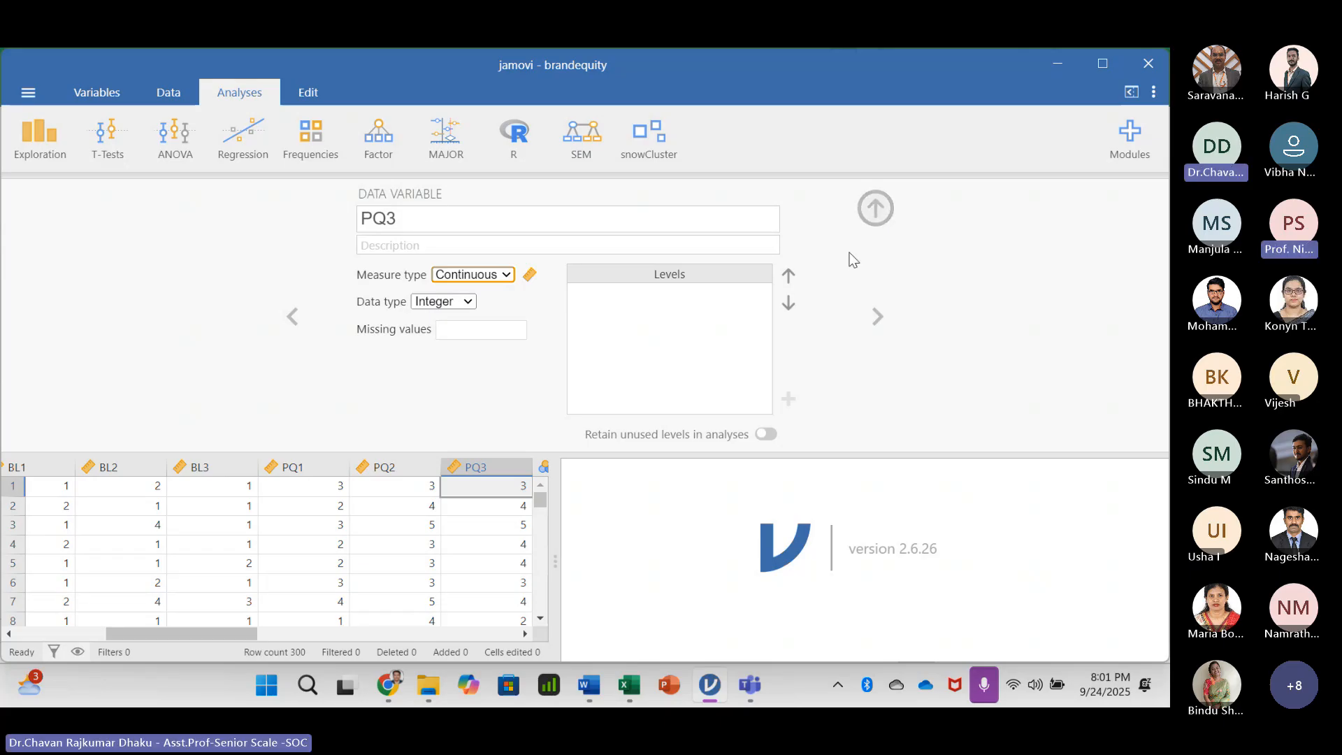
pyautogui.click(874, 208)
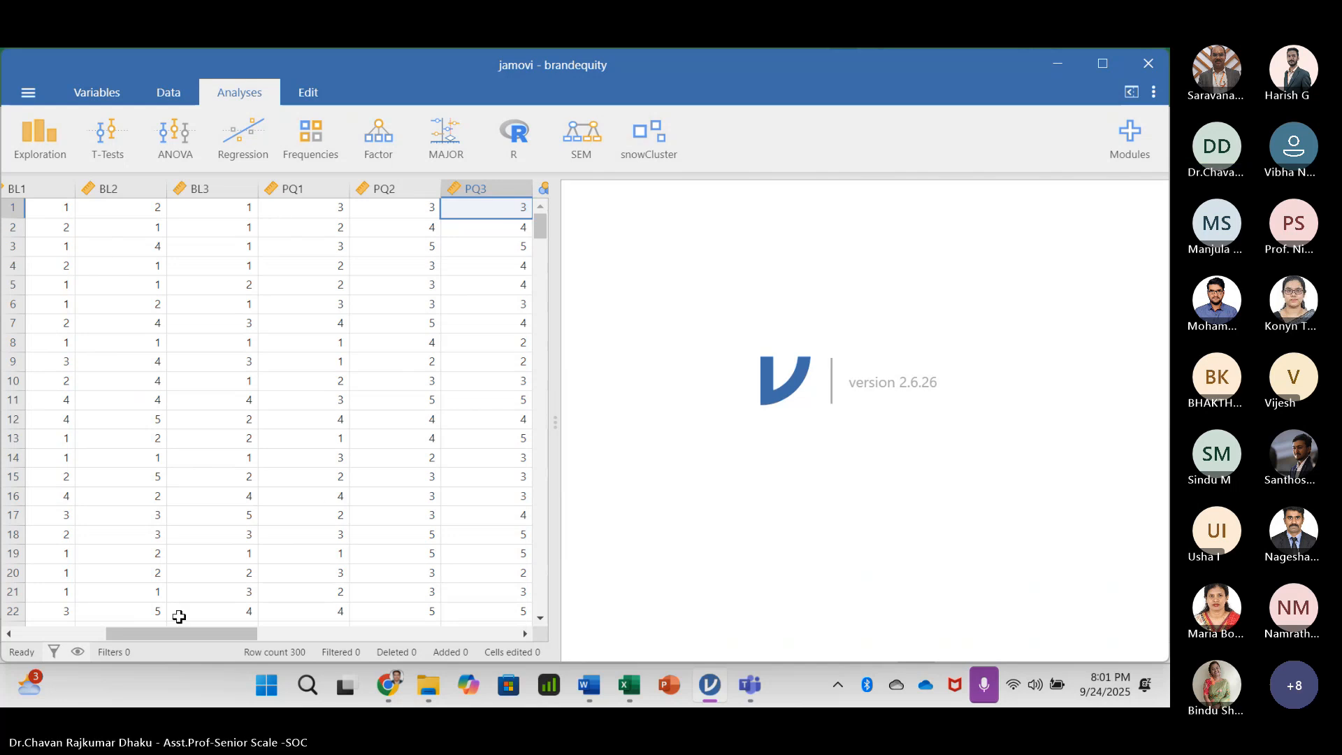
# - Start a Confirmatory Factor Analysis on the brandequity data
pyautogui.moveTo(174, 632); pyautogui.dragTo(50, 633)
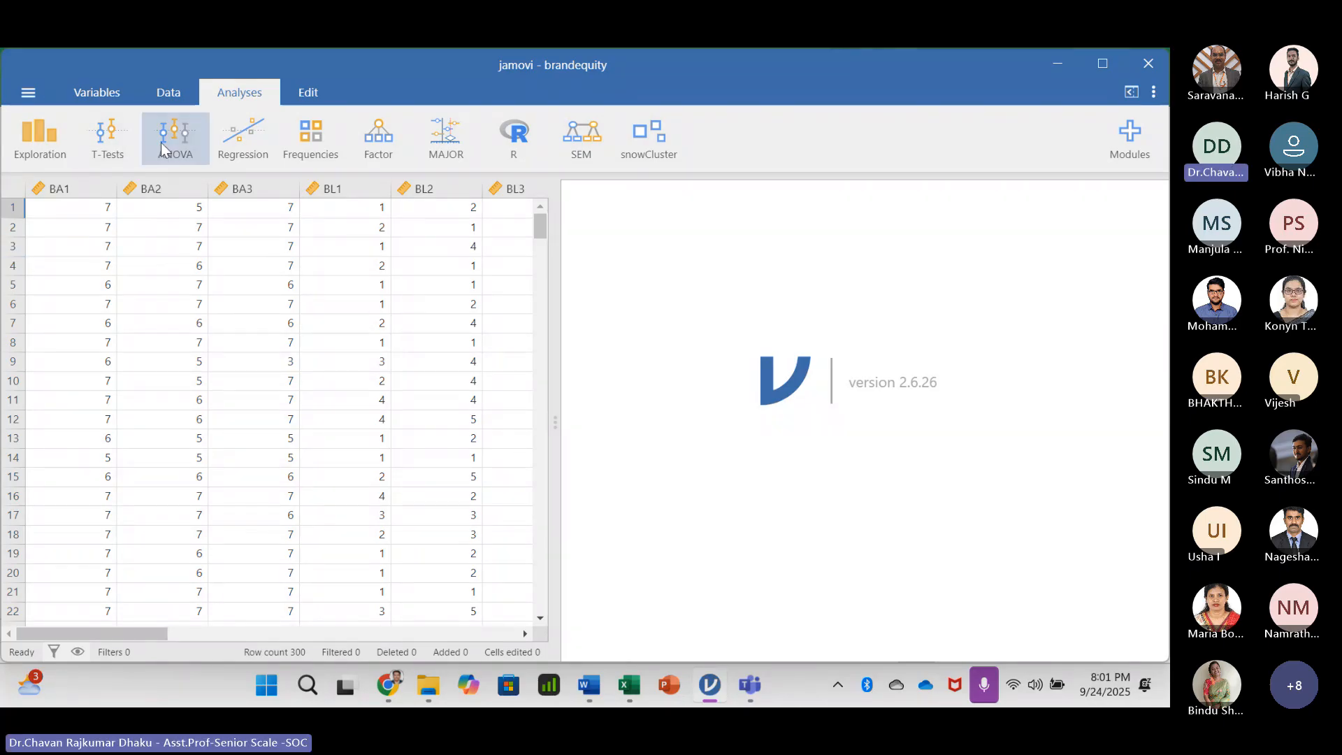
pyautogui.click(67, 190)
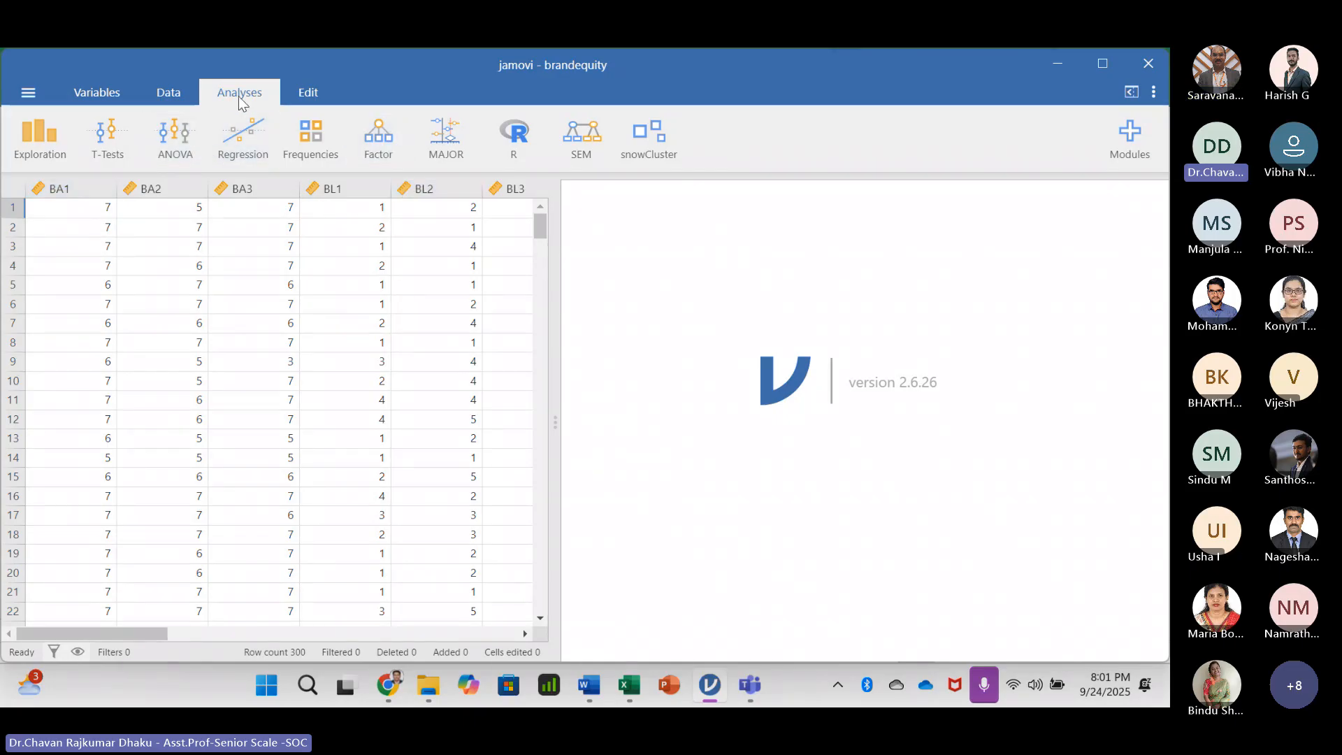
pyautogui.click(380, 145)
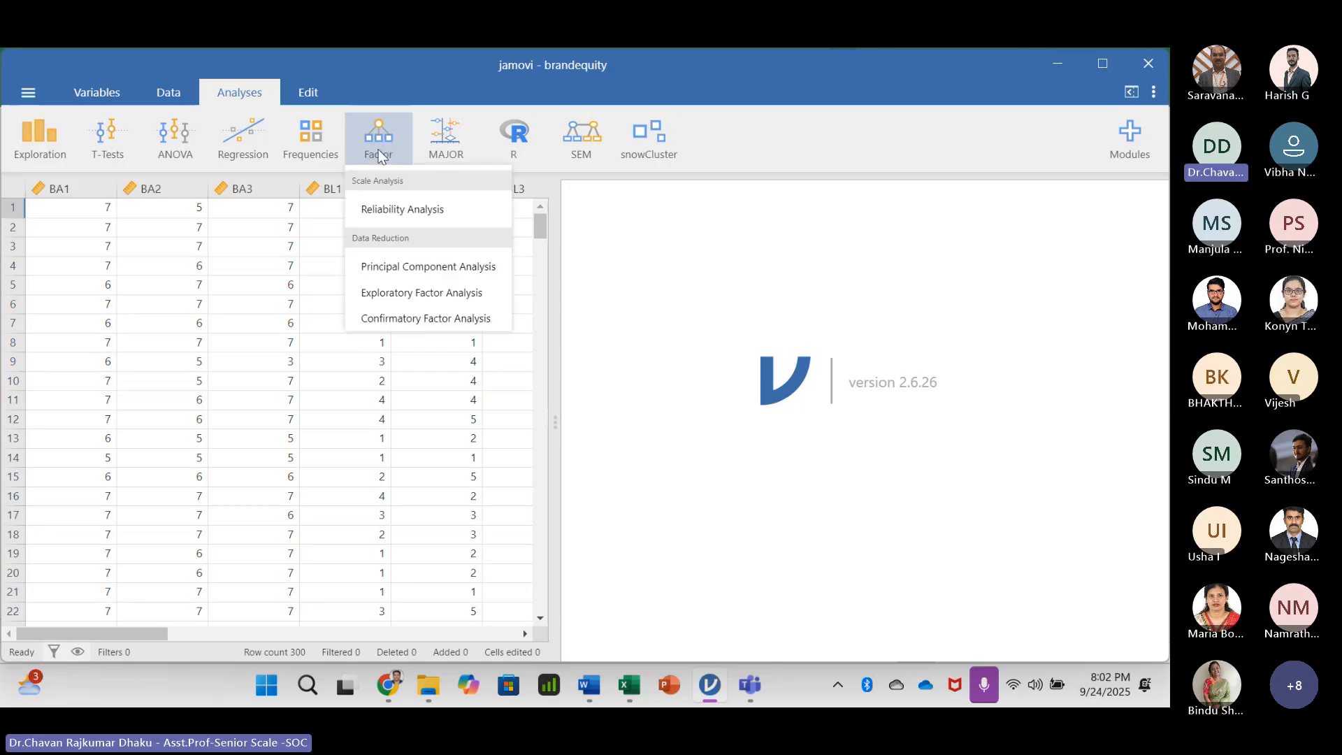
pyautogui.click(395, 318)
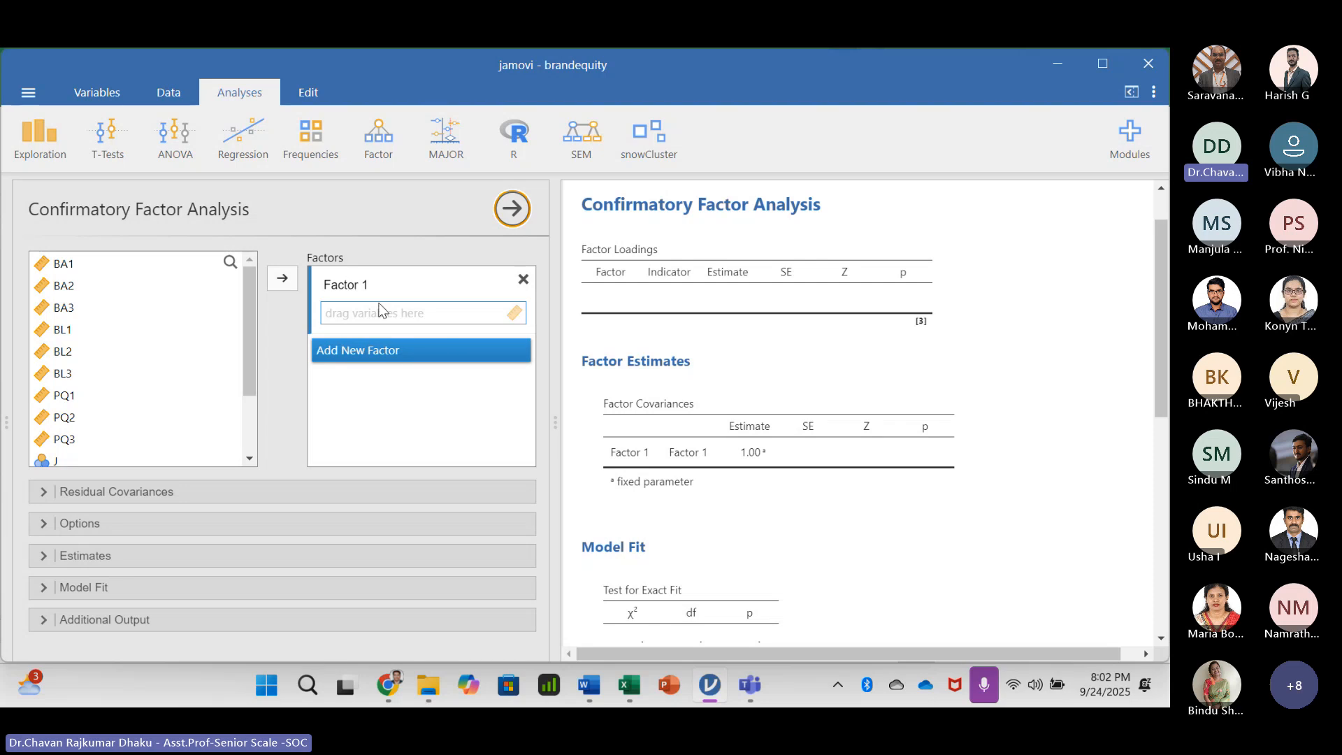
# - Rename Factor 1 of the Confirmatory Factor Analysis as BrandAwareness
pyautogui.click(346, 288)
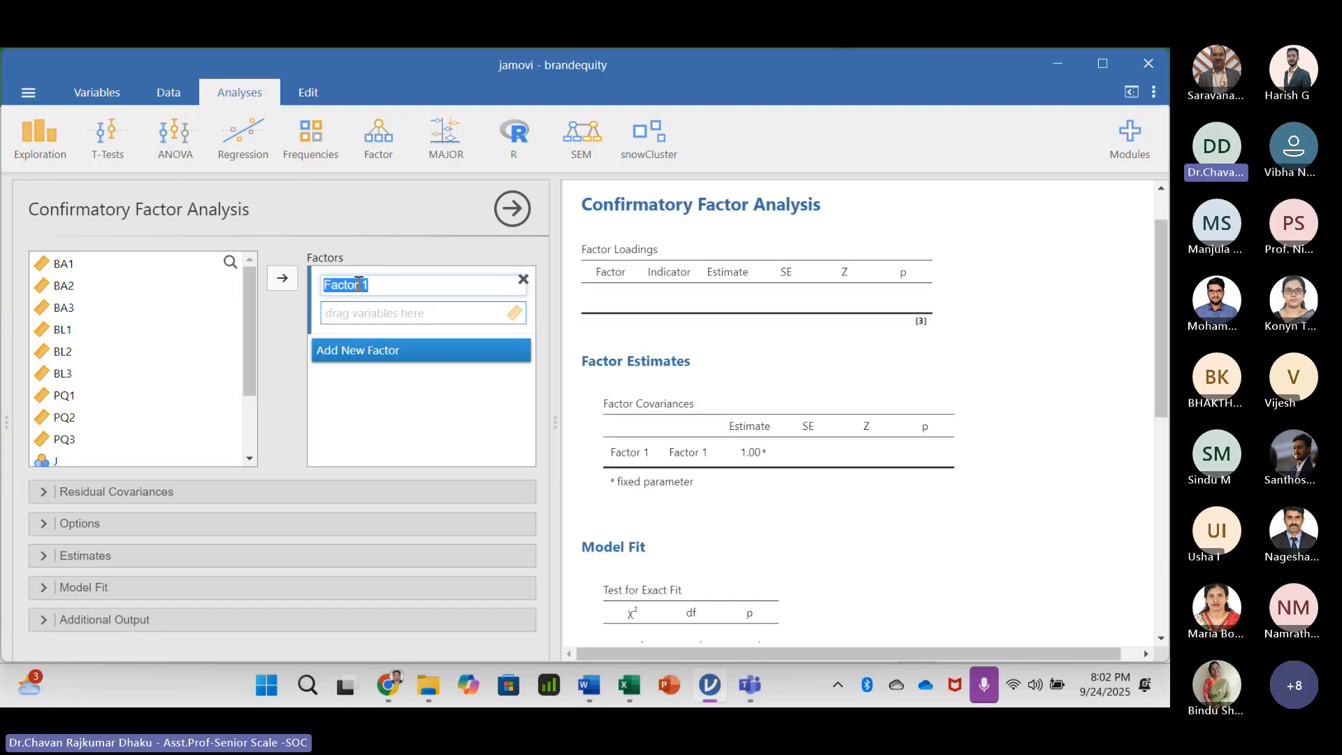
pyautogui.write('bRA')
pyautogui.press('BackSpace')
pyautogui.press('BackSpace')
pyautogui.press('BackSpace')
pyautogui.write('Br')
pyautogui.write('abd')
pyautogui.press('BackSpace')
pyautogui.press('BackSpace')
pyautogui.write('nd')
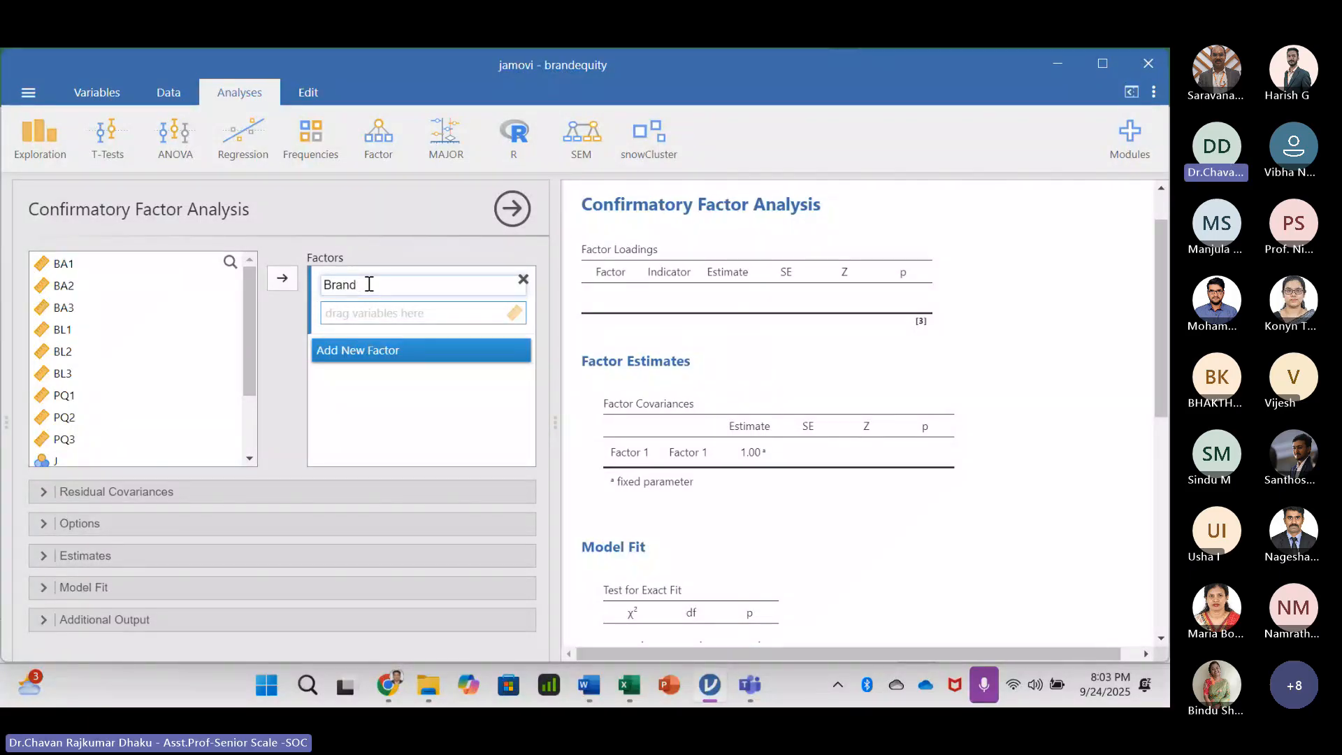
pyautogui.press('BackSpace')
pyautogui.write('Awareness')
pyautogui.click(362, 314)
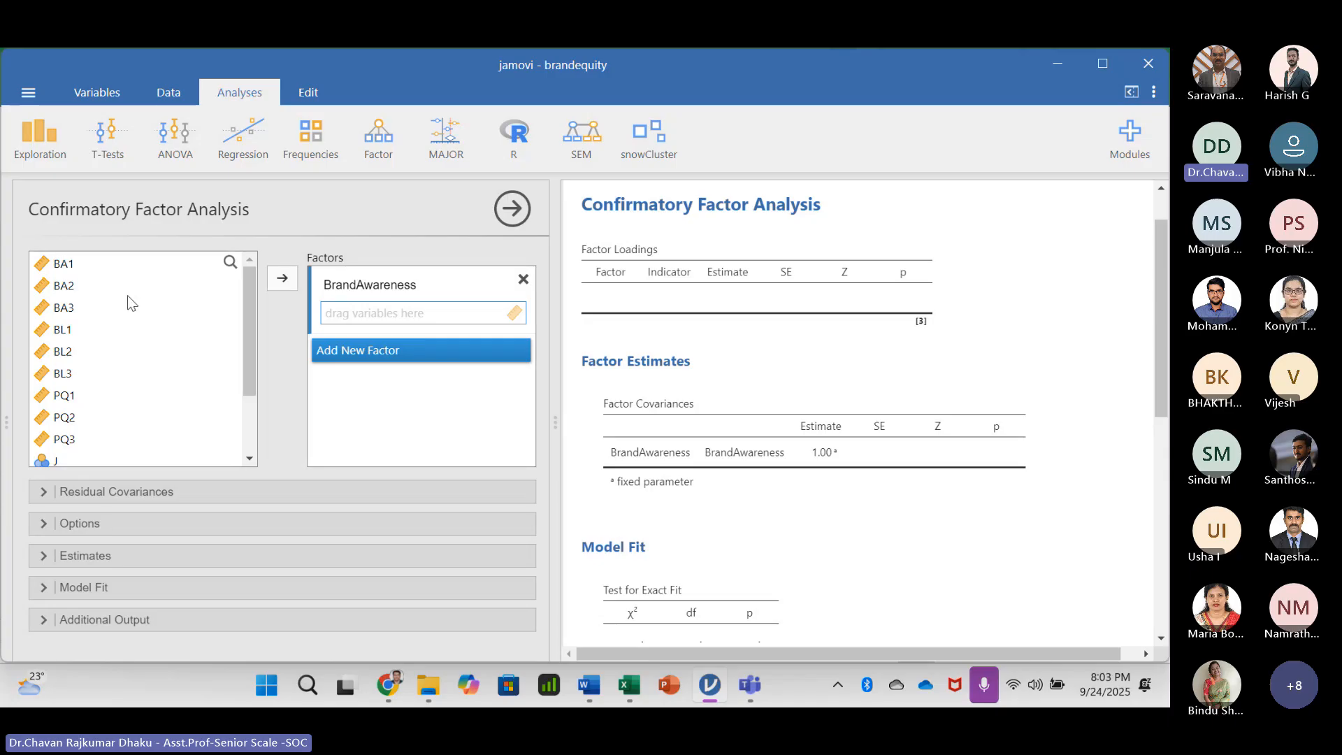
# - Assign the variables BA1, BA2 and BA3 to the BrandAwareness factor
pyautogui.click(62, 269)
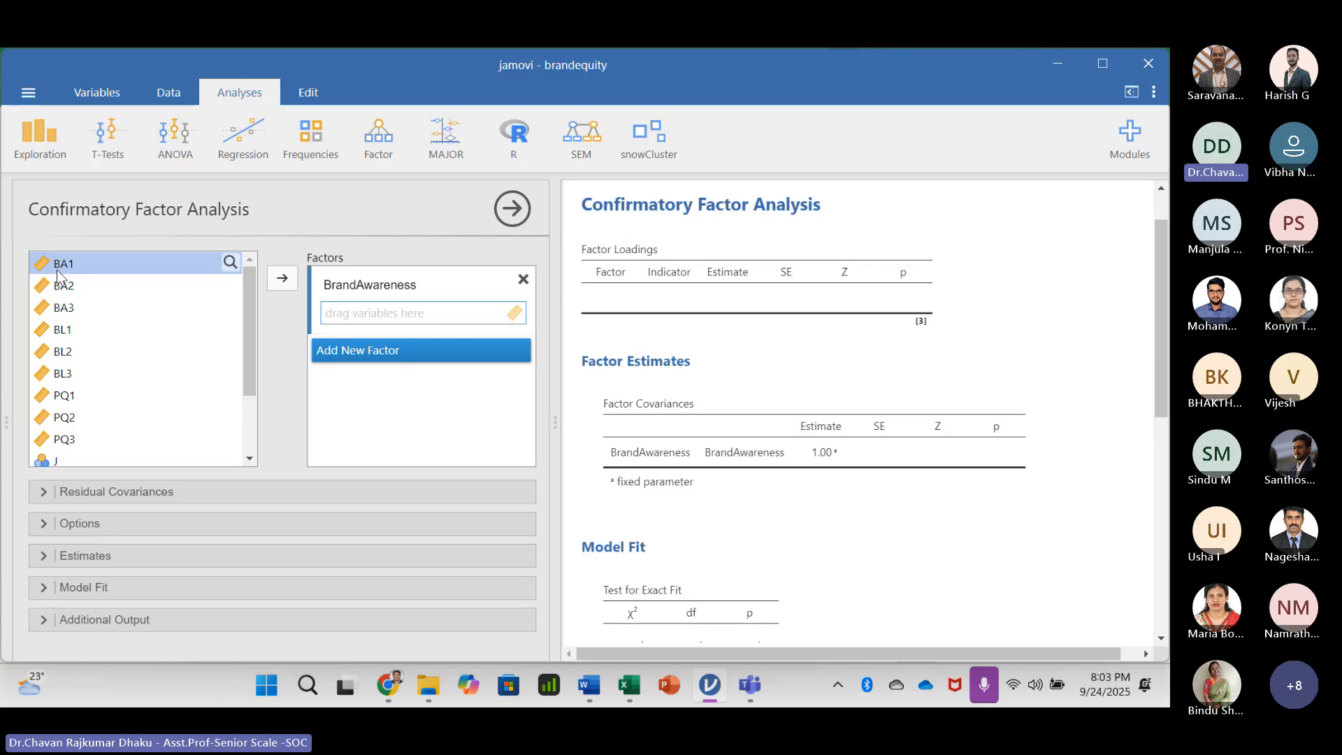
pyautogui.keyDown('shift'); pyautogui.click(80, 296); pyautogui.keyUp('shift')
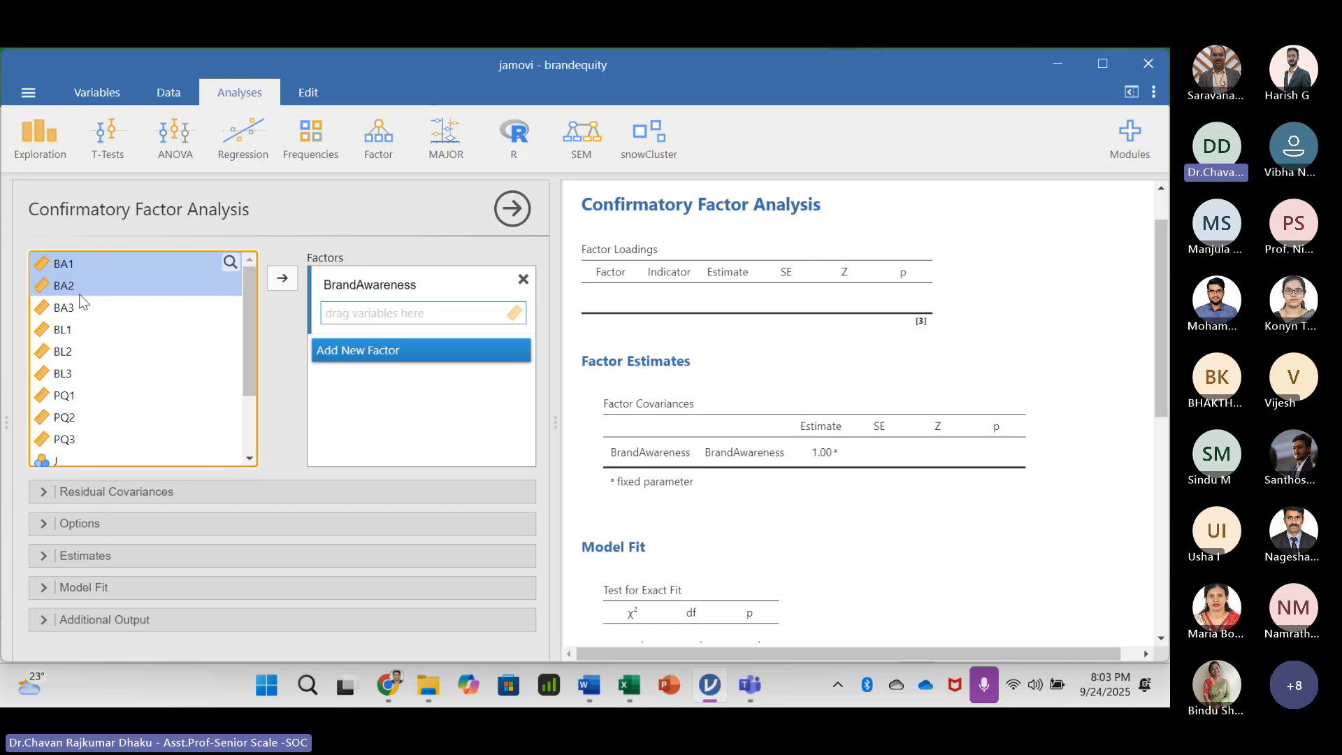
pyautogui.keyDown('shift'); pyautogui.click(80, 298); pyautogui.keyUp('shift')
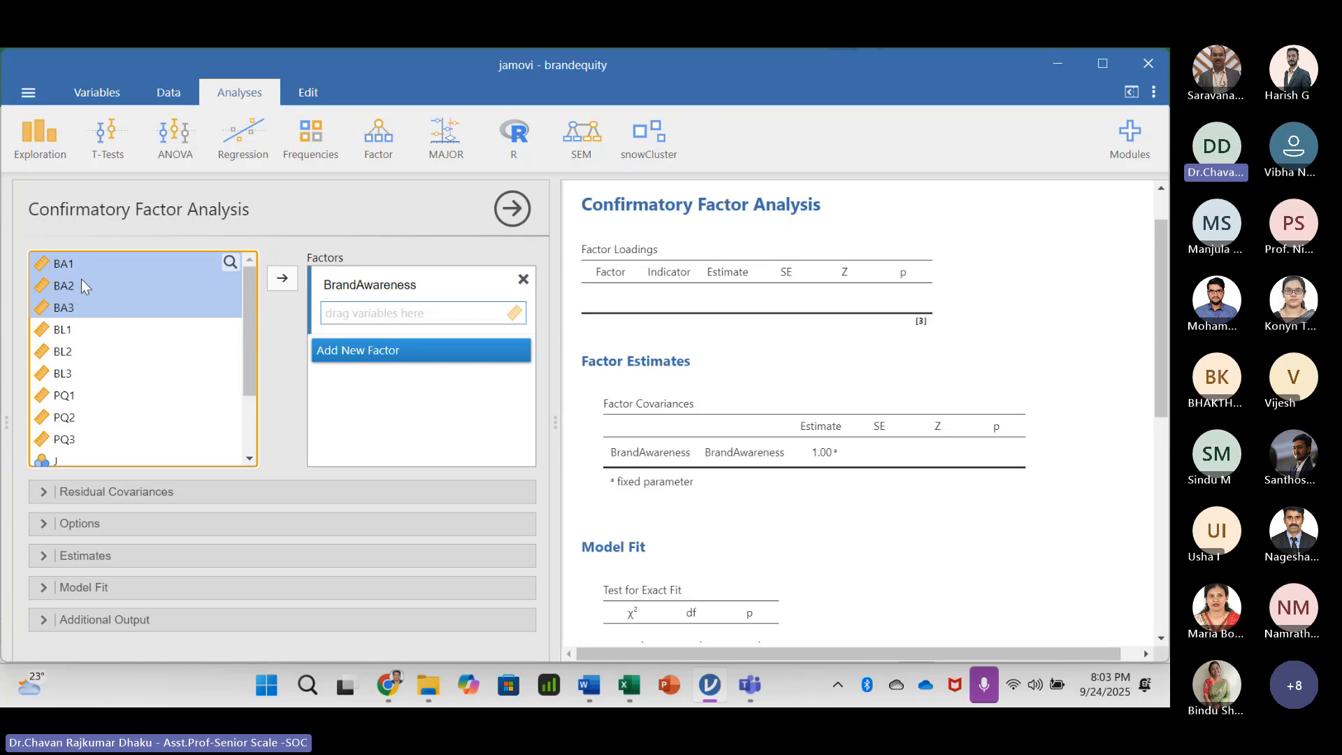
pyautogui.moveTo(82, 279); pyautogui.dragTo(371, 314)
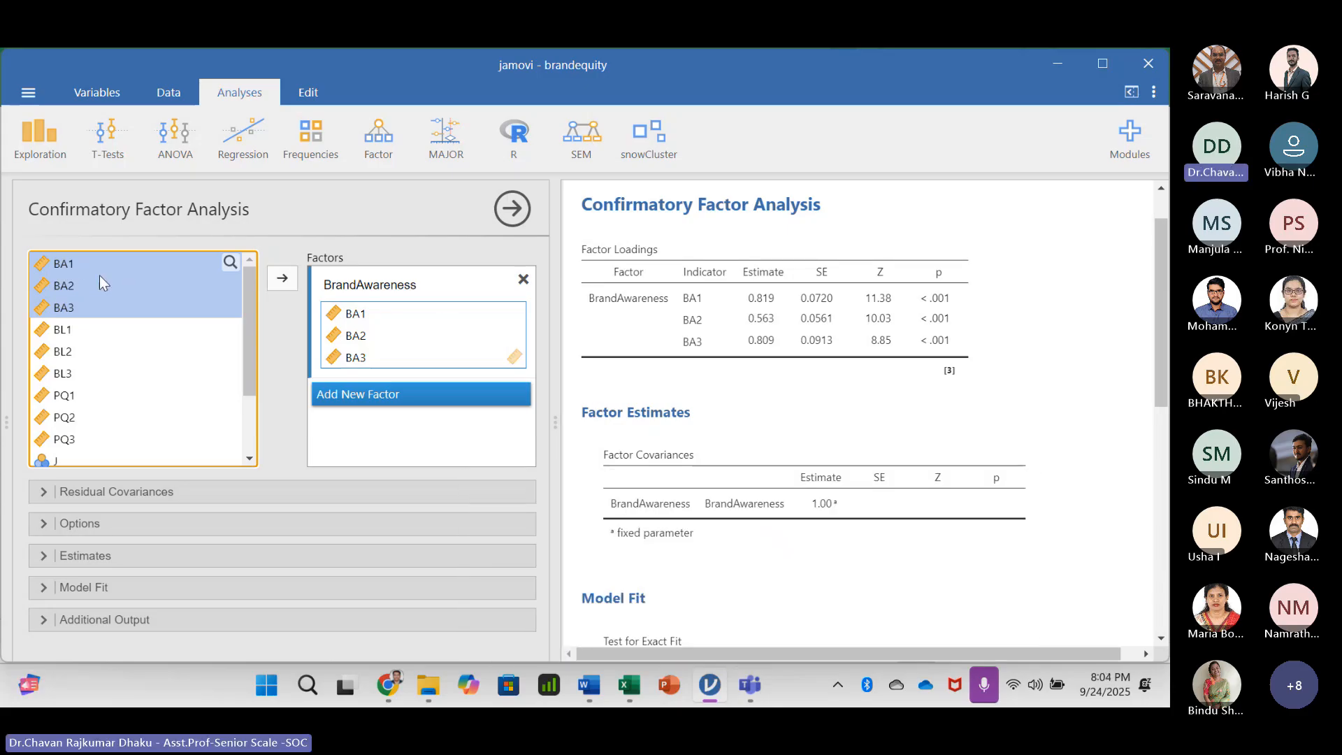
# - Add a second factor to the confirmatory factor analysis and name it BrandLoyalty
pyautogui.click(348, 394)
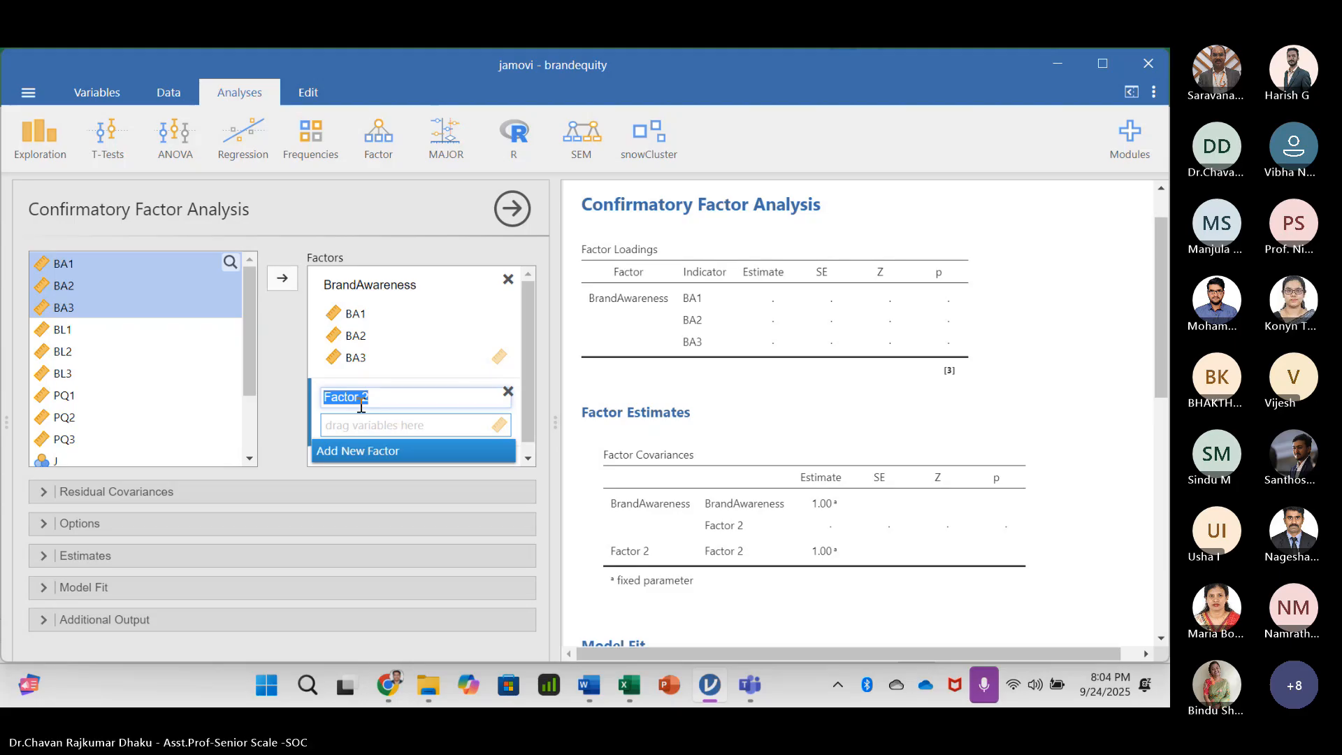
pyautogui.write('Brand')
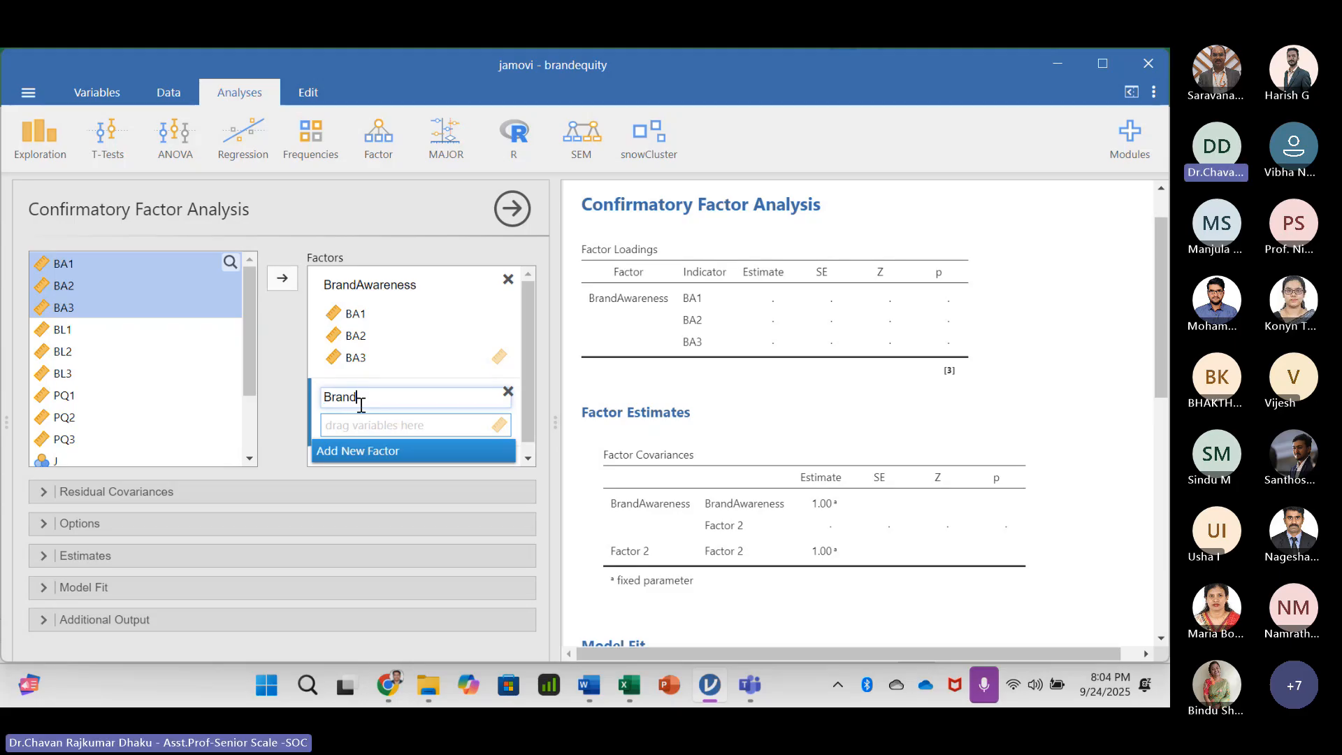
pyautogui.write('Loya')
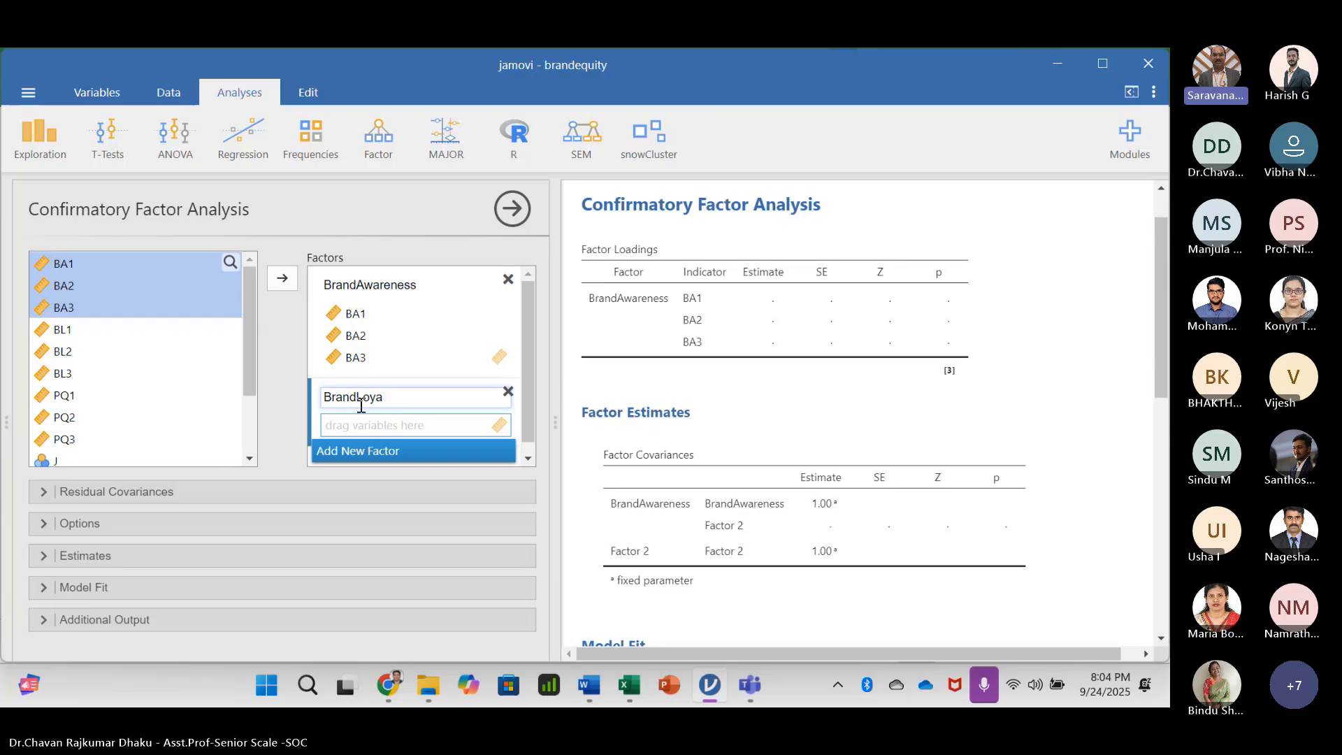
pyautogui.write('lty')
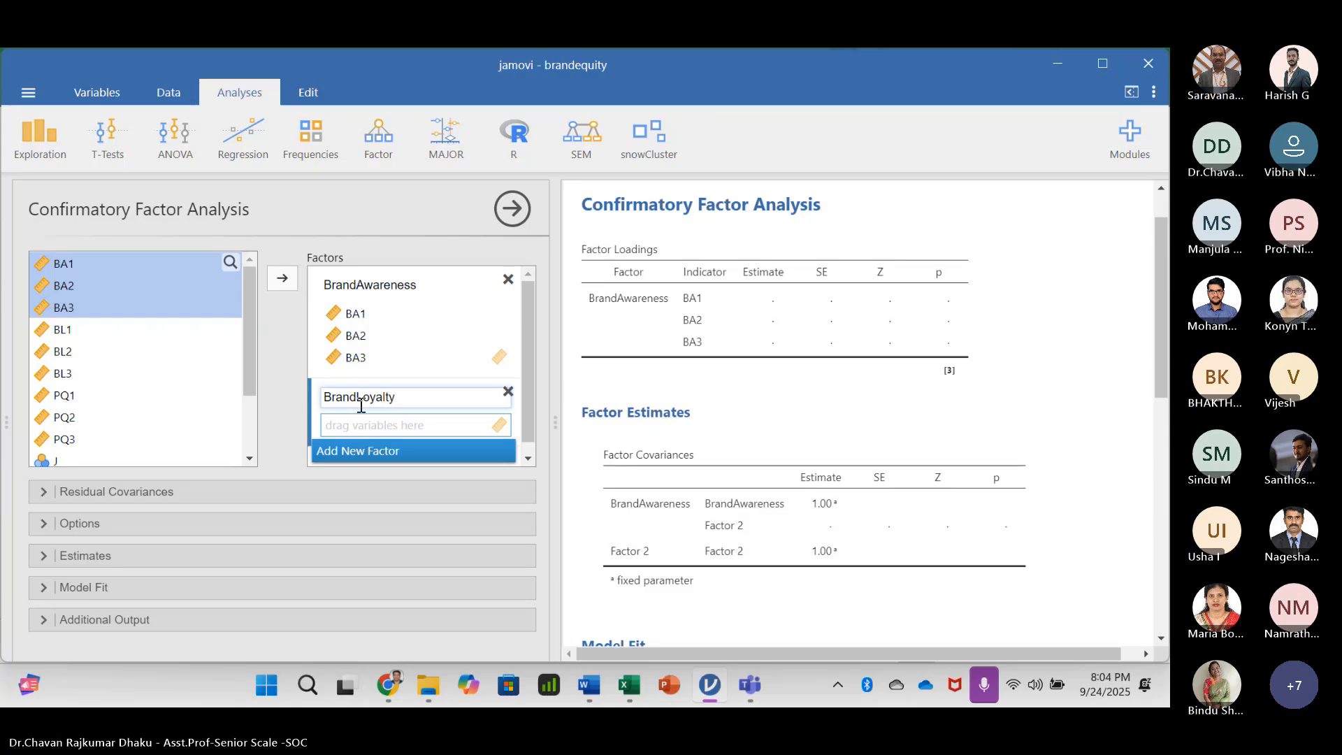
# - Assign the variables BL1, BL2 and BL3 to the BrandLoyalty factor
pyautogui.click(98, 333)
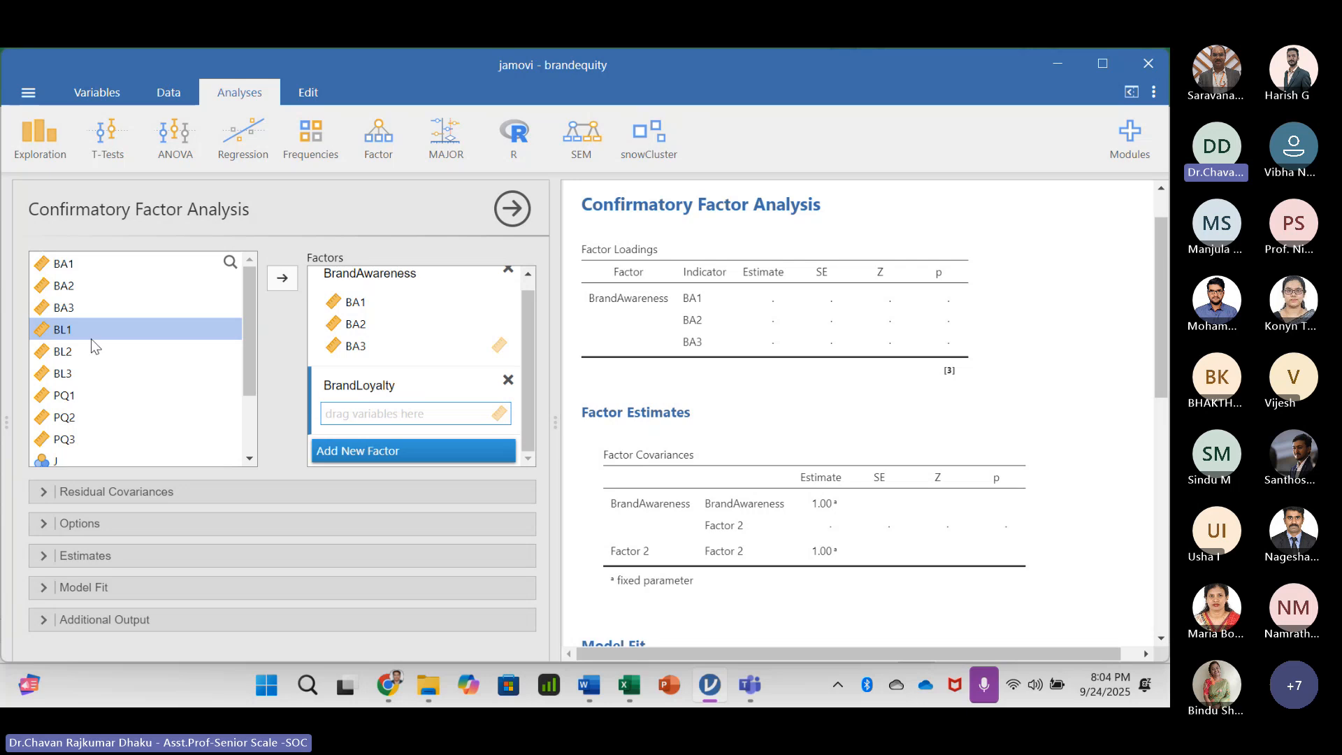
pyautogui.press('shift')
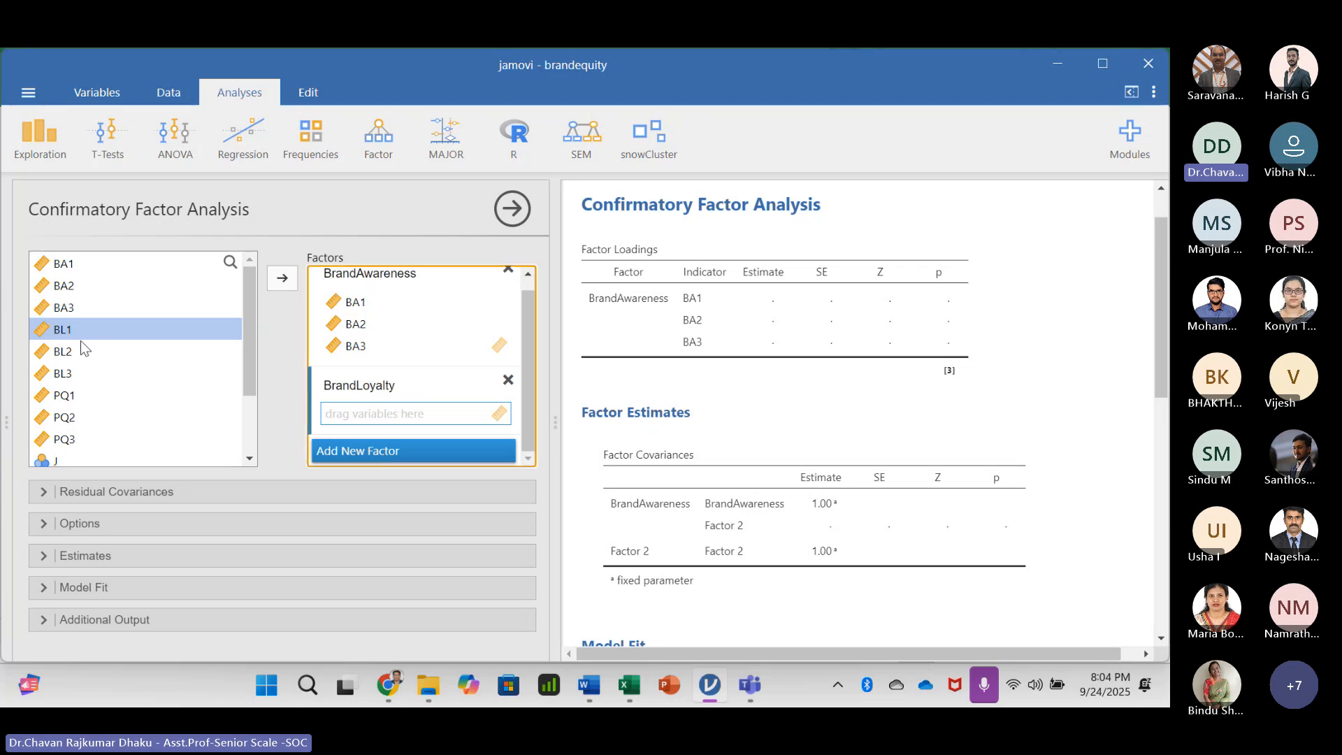
pyautogui.click(70, 326)
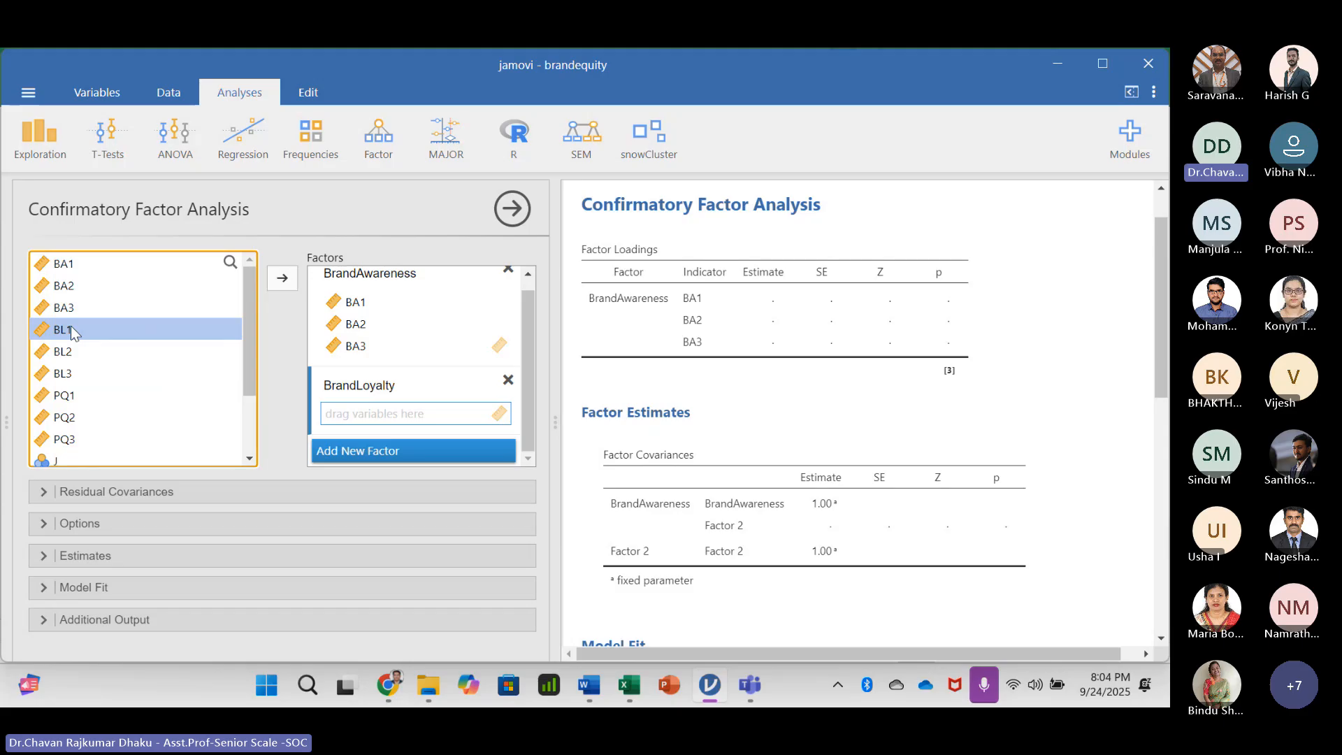
pyautogui.hotkey('shift', 'Down')
pyautogui.hotkey('shift', 'Down')
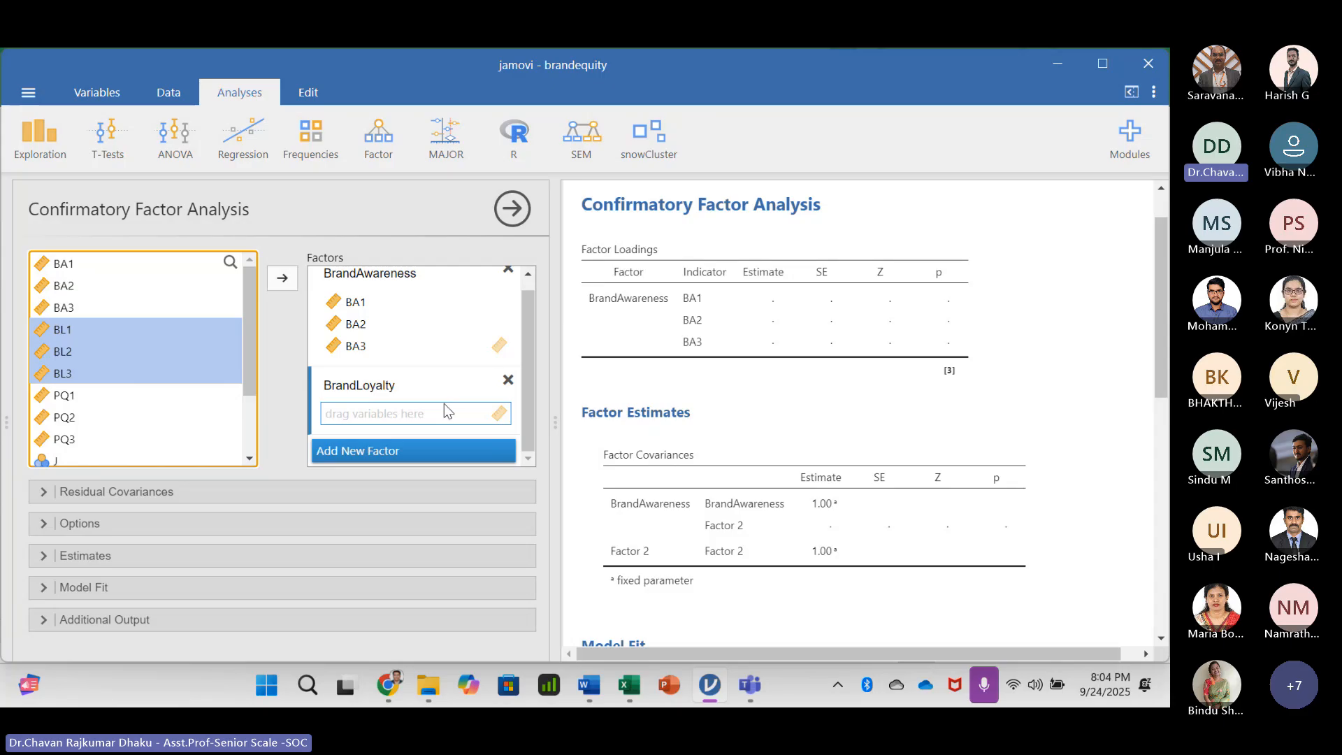
pyautogui.moveTo(87, 344); pyautogui.dragTo(376, 409)
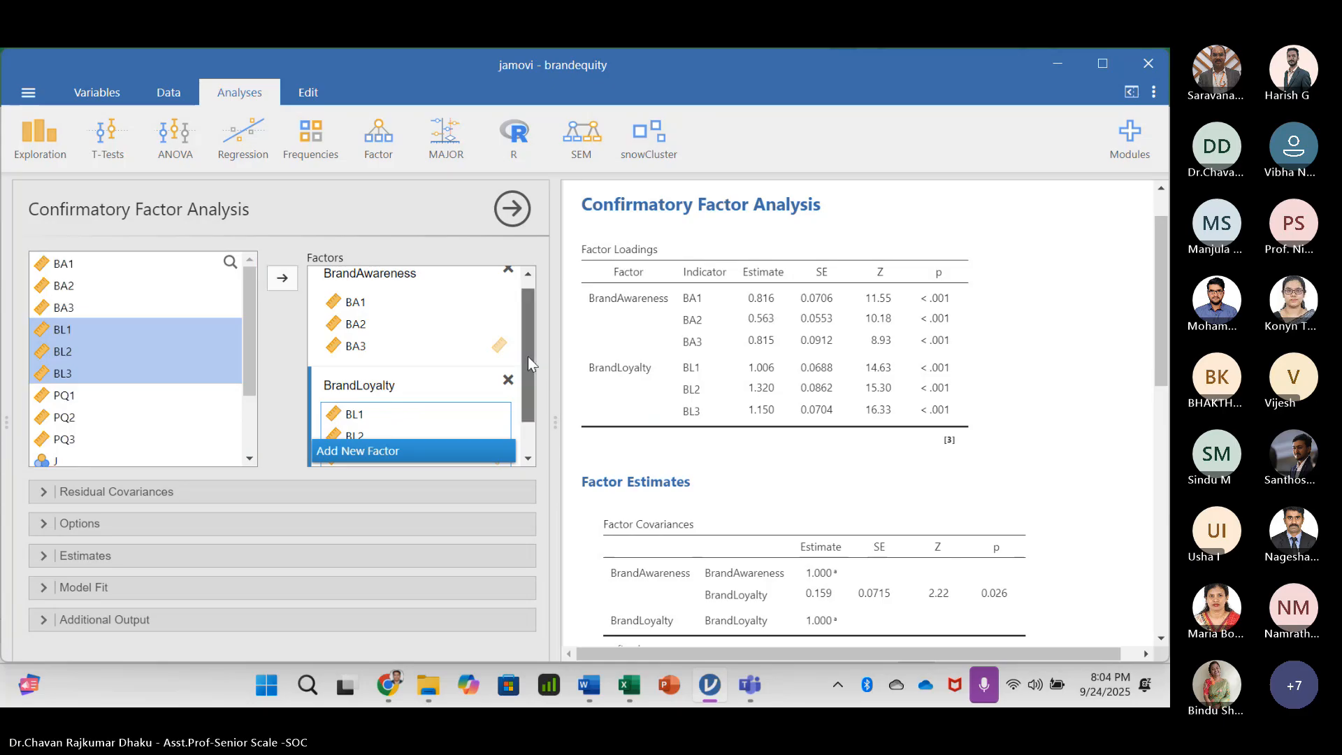
# - Add a third factor to the confirmatory factor analysis and name it PerceivedQuality
pyautogui.scroll(-1, 527, 357)
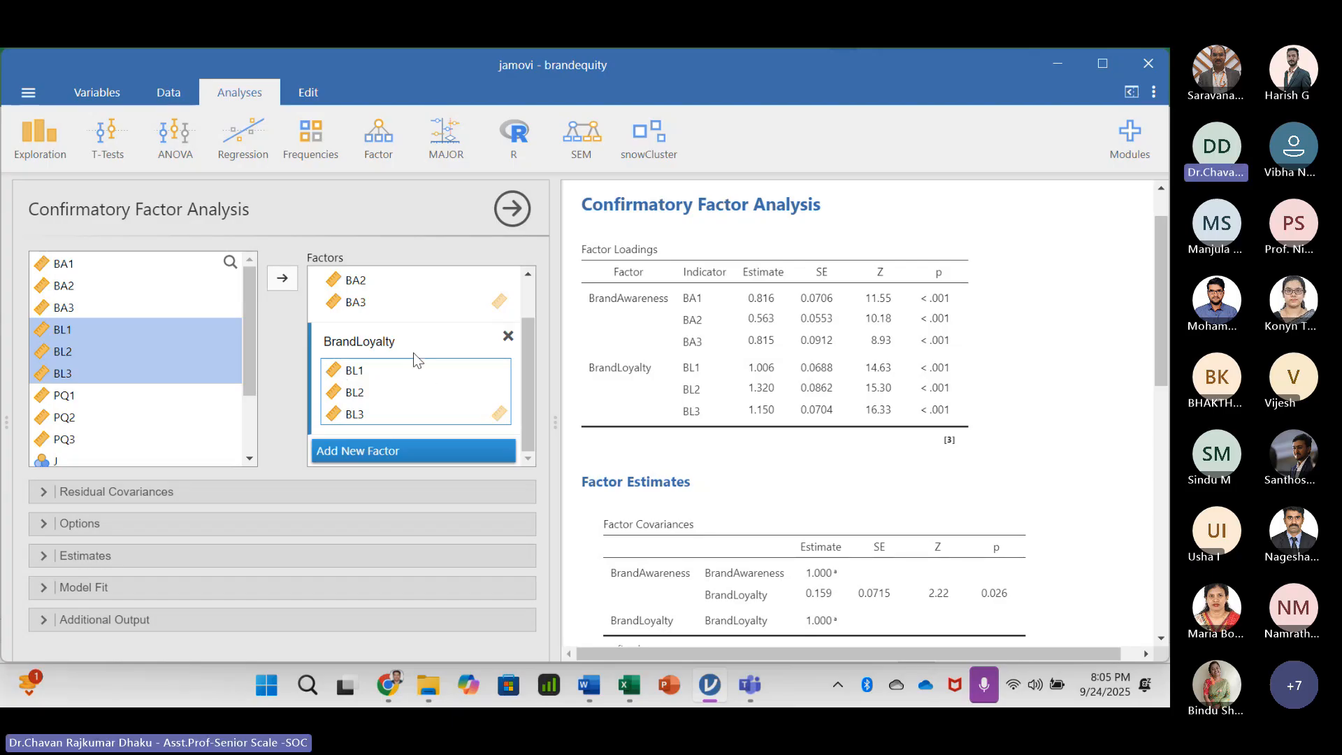
pyautogui.click(349, 451)
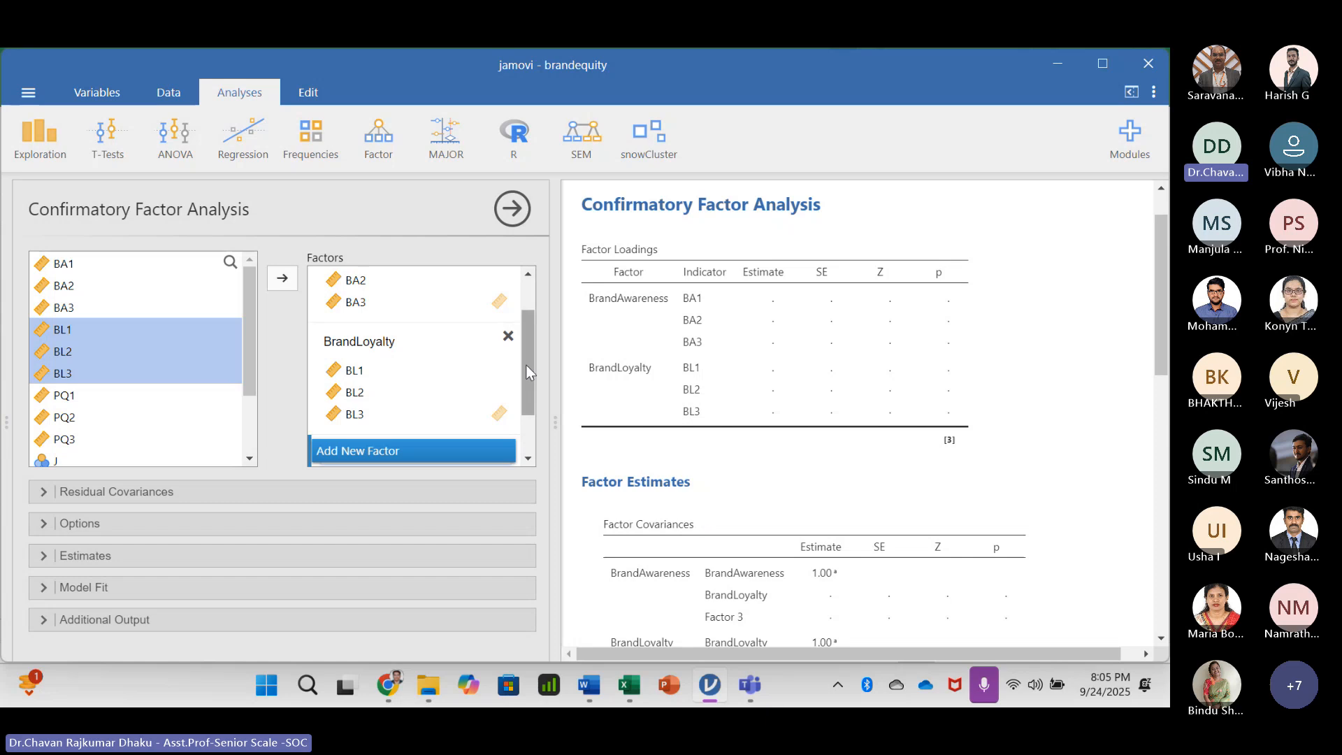
pyautogui.moveTo(528, 365); pyautogui.dragTo(527, 414)
pyautogui.click(367, 383)
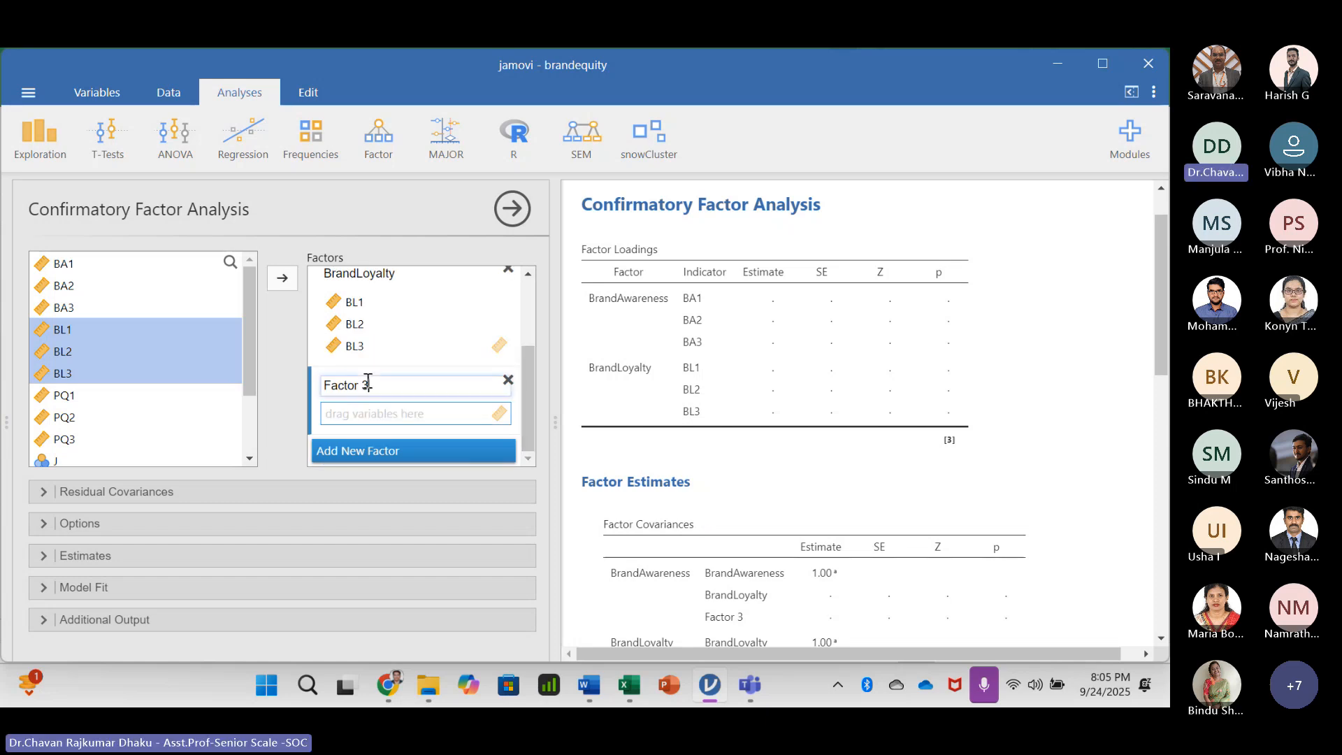
pyautogui.moveTo(371, 385); pyautogui.dragTo(323, 385)
pyautogui.write('Per')
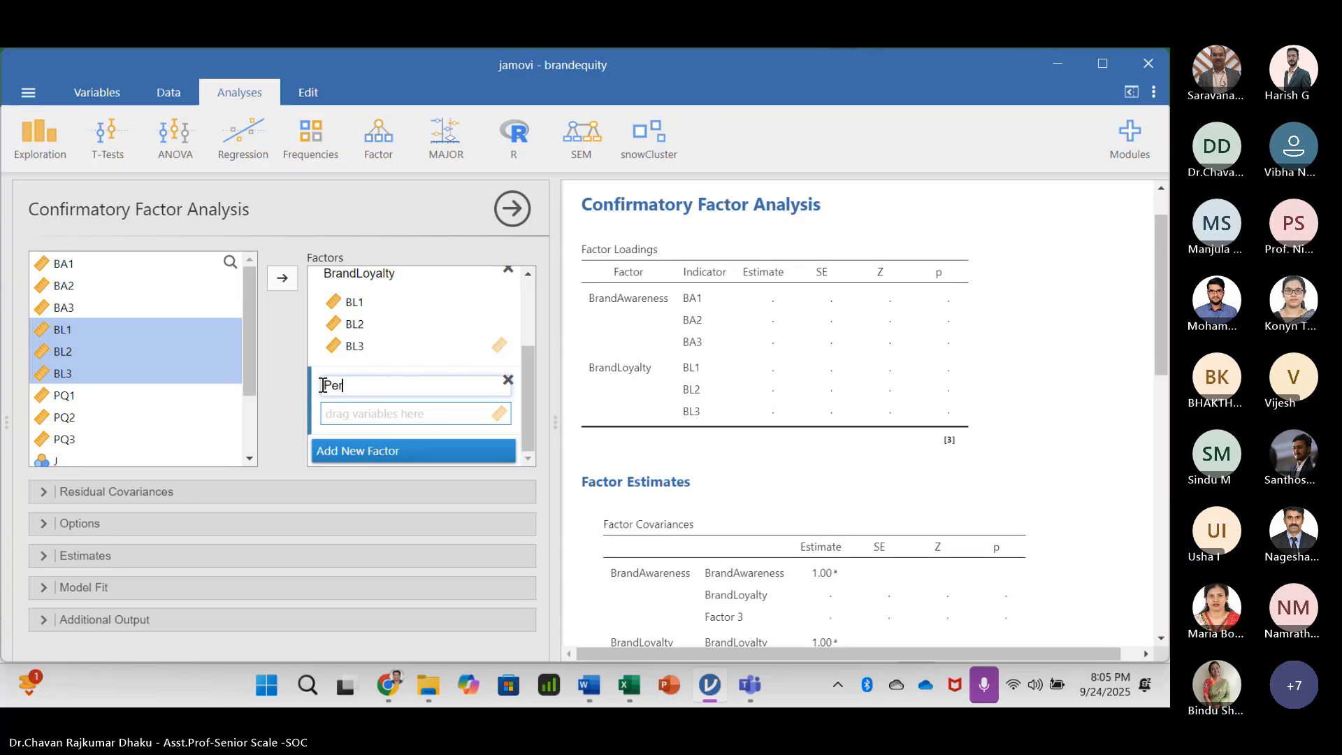
pyautogui.write('ceived')
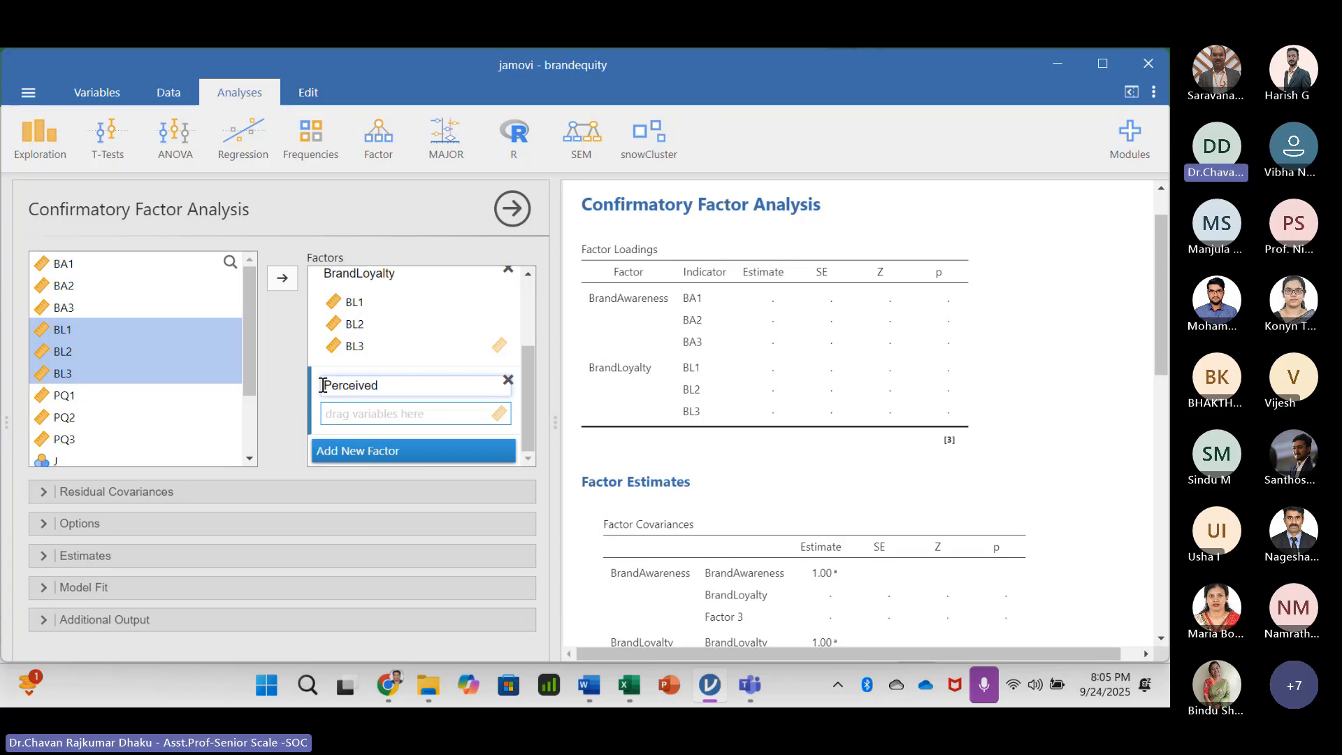
pyautogui.press('BackSpace')
pyautogui.write('Qu')
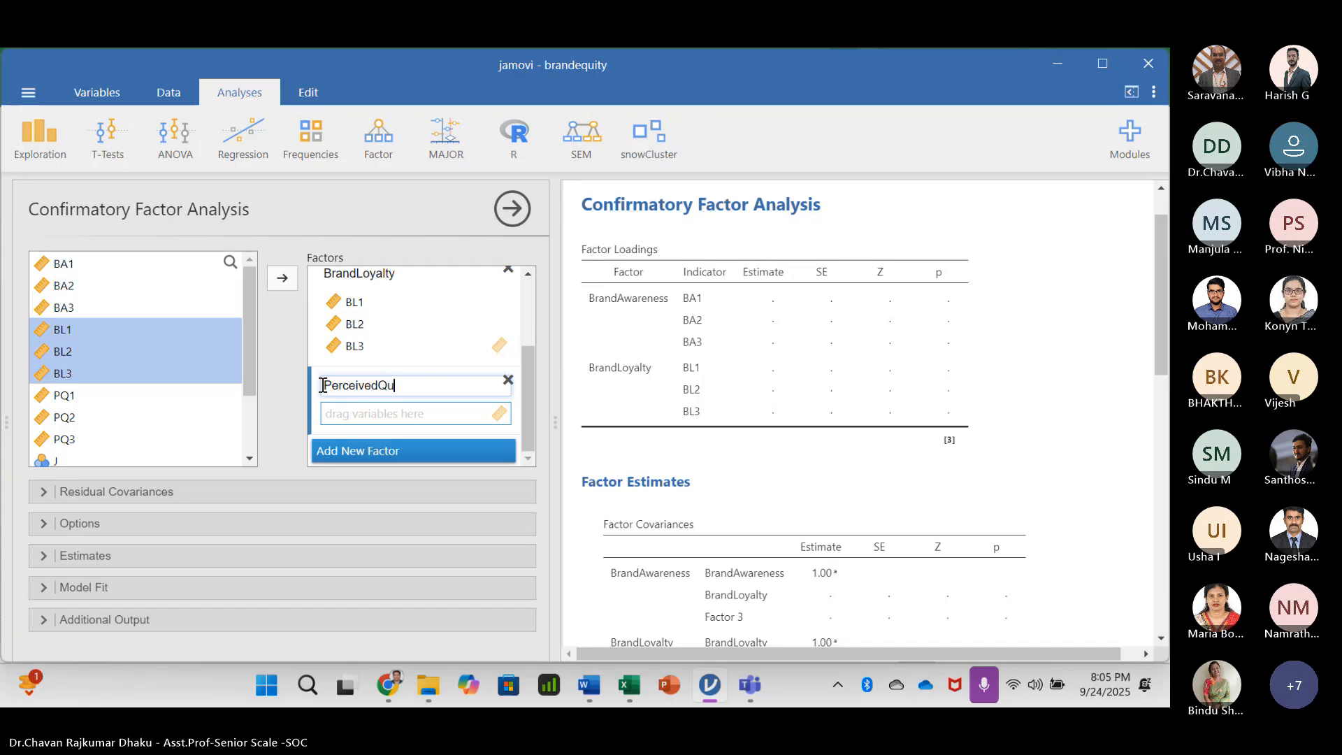
pyautogui.write('ality')
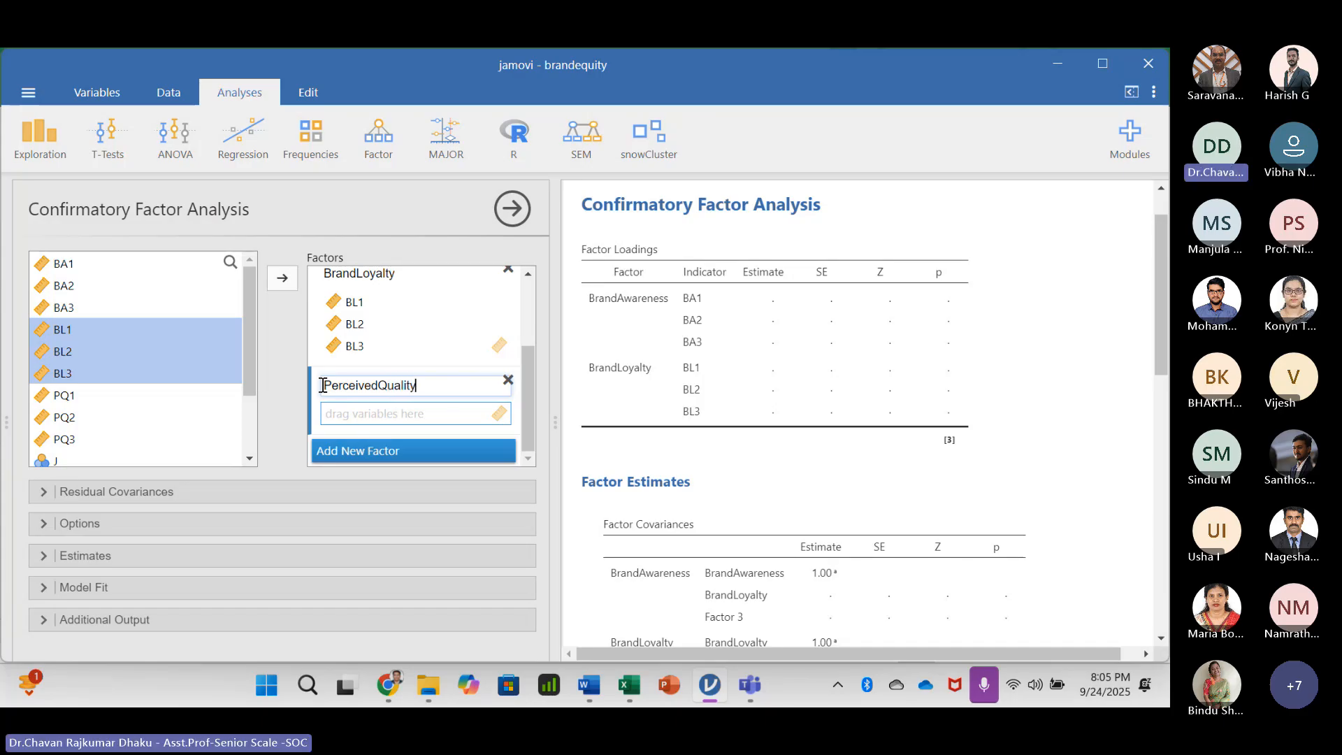
# - Assign the variables PQ1, PQ2 and PQ3 to the PerceivedQuality factor
pyautogui.click(101, 397)
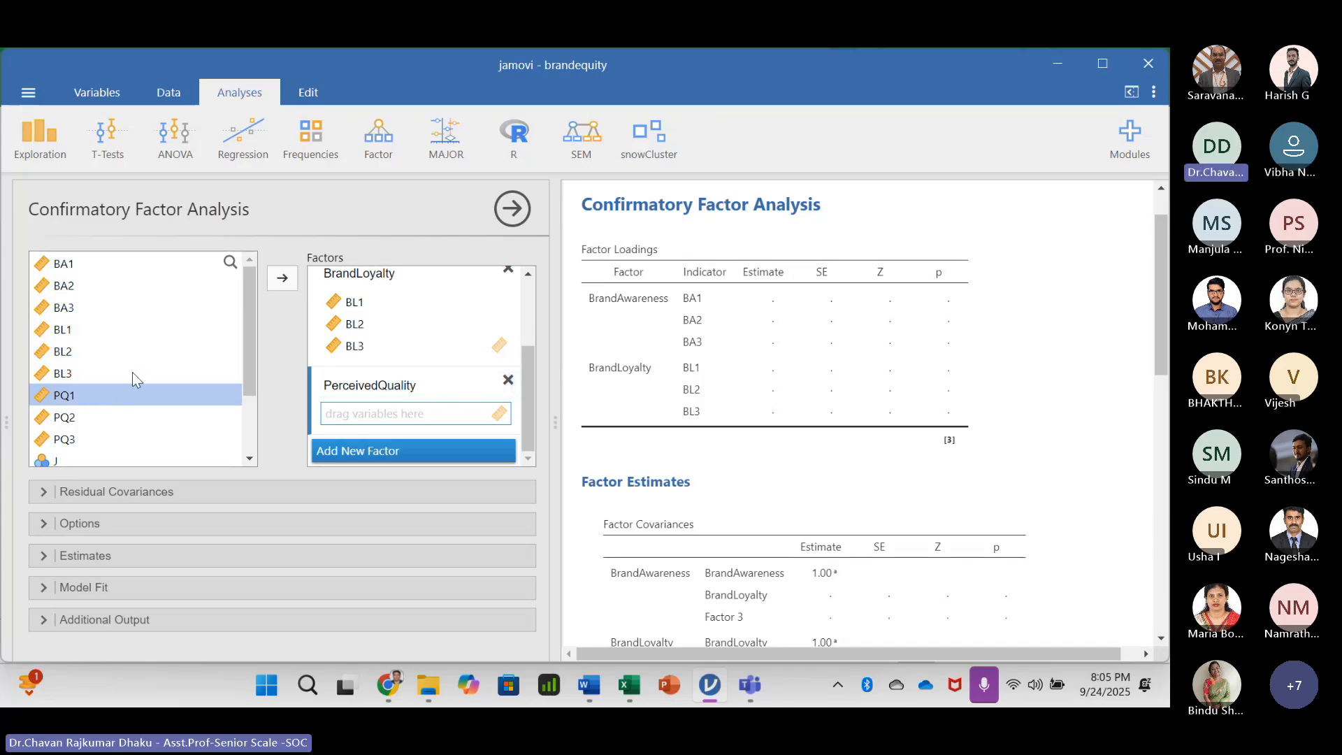
pyautogui.moveTo(253, 355); pyautogui.dragTo(253, 411)
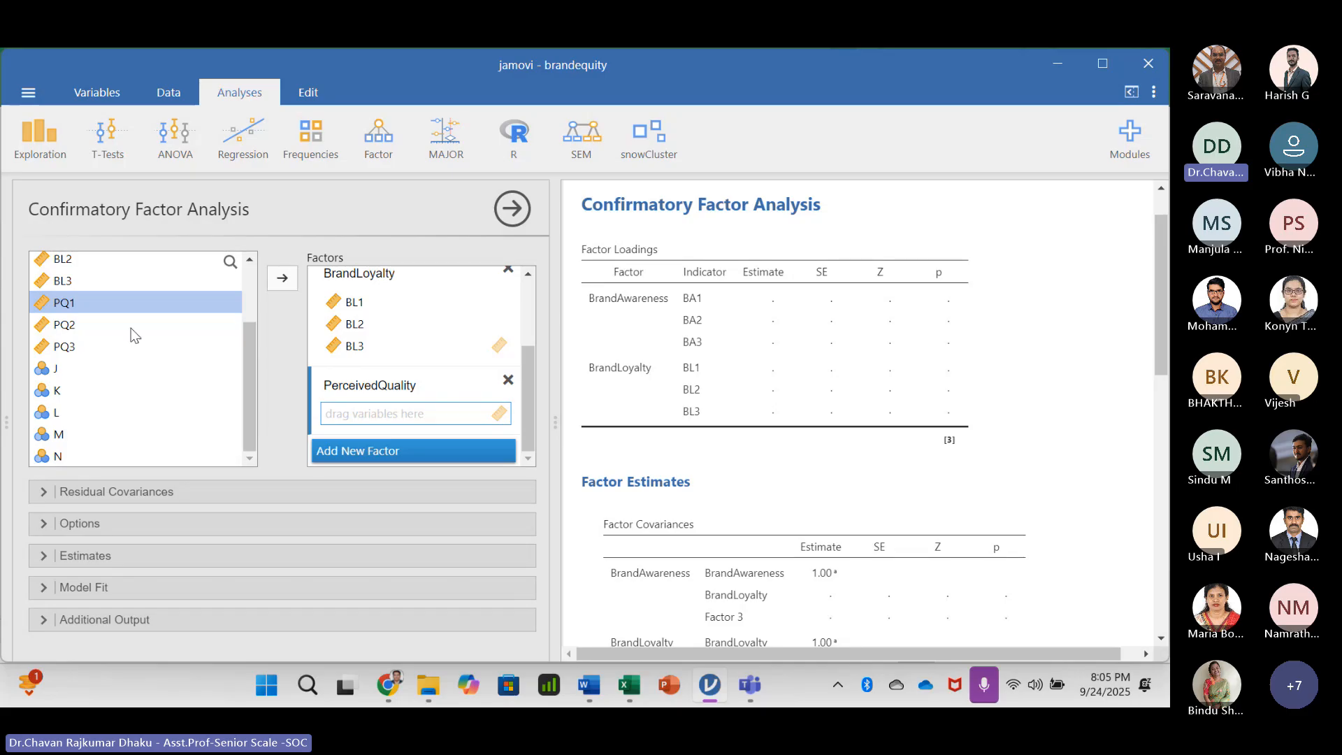
pyautogui.press('shift')
pyautogui.hotkey('shift', 'Down')
pyautogui.hotkey('shift', 'Down')
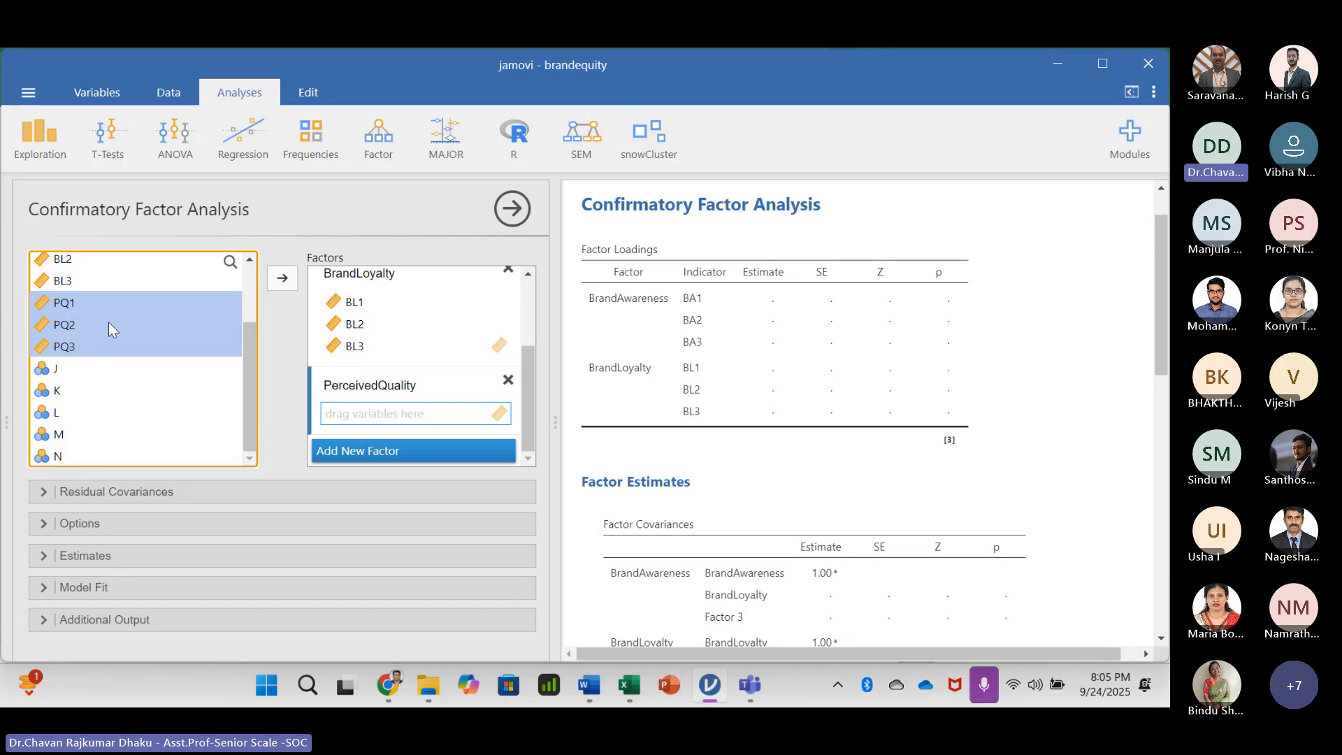
pyautogui.moveTo(109, 324); pyautogui.dragTo(395, 418)
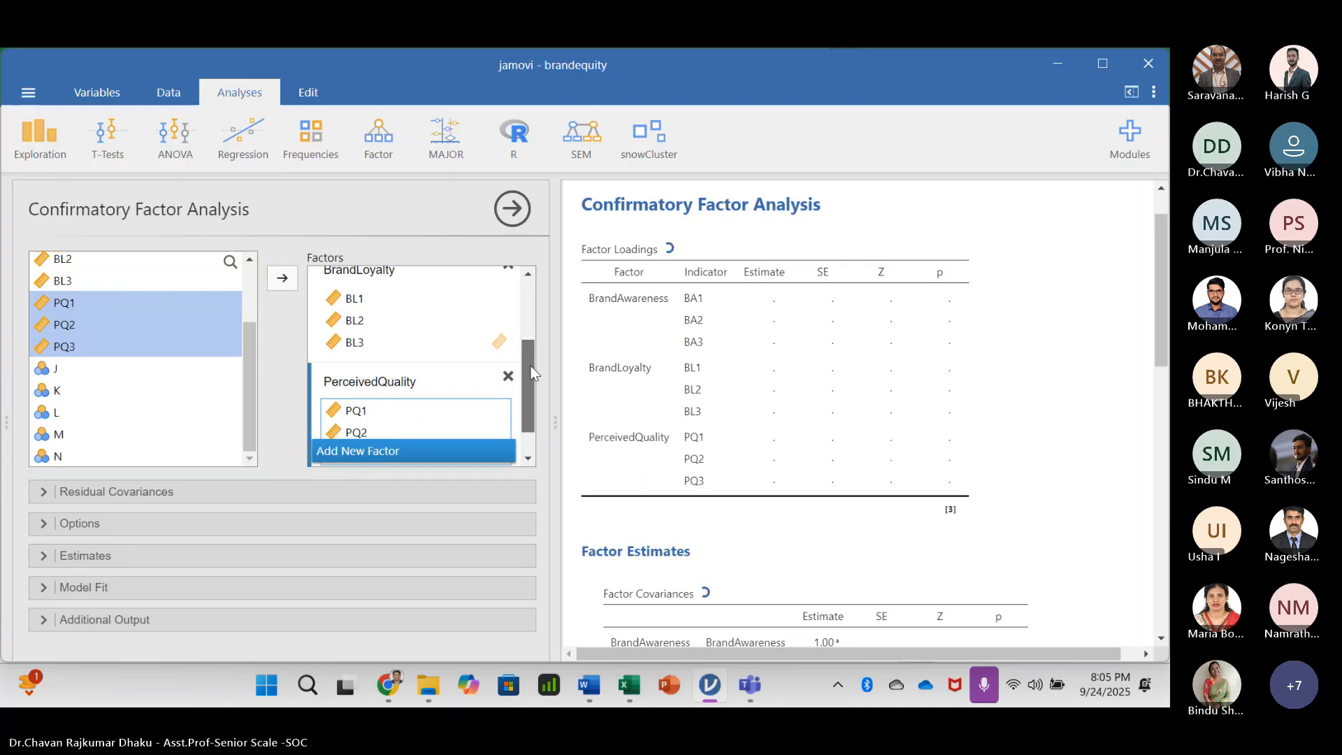
# - Review the three factors' indicator assignments and the resulting factor loadings, factor covariances and model fit tables
pyautogui.moveTo(532, 353); pyautogui.dragTo(530, 393)
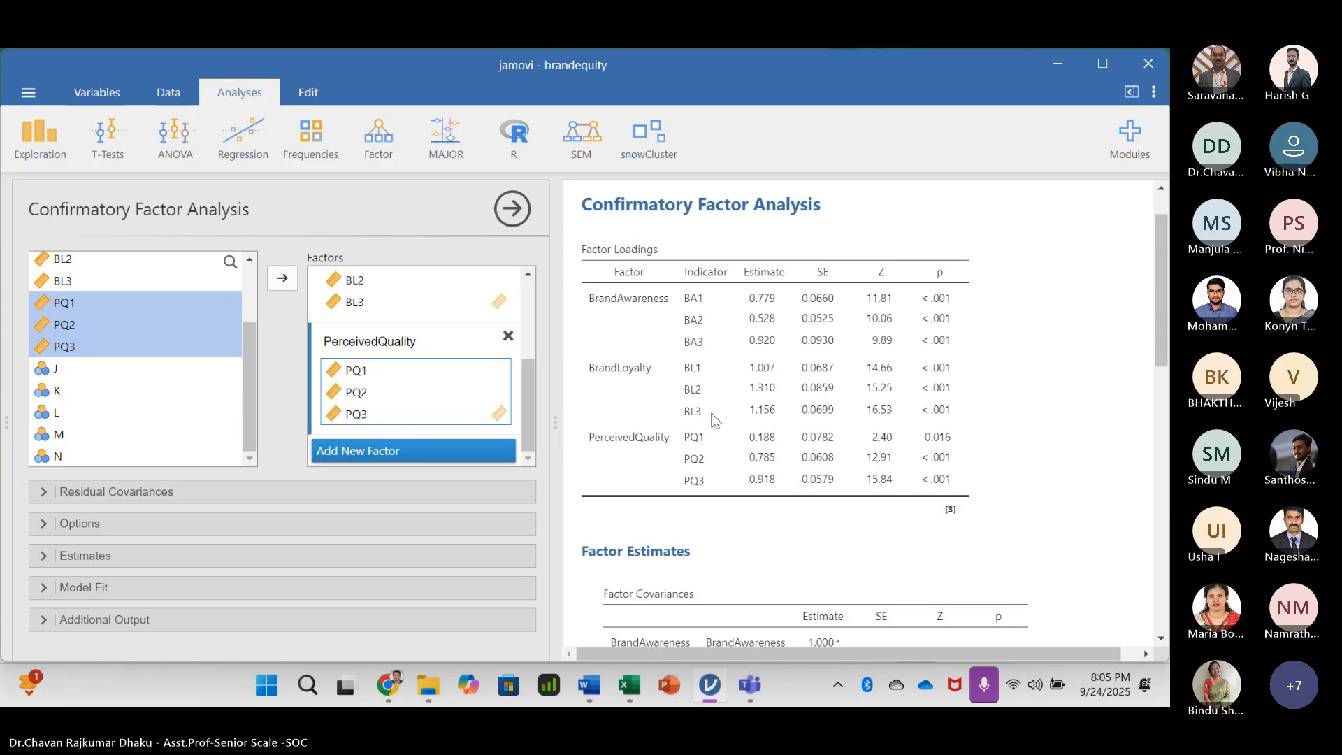
pyautogui.scroll(-5, 731, 417)
pyautogui.scroll(5, 725, 430)
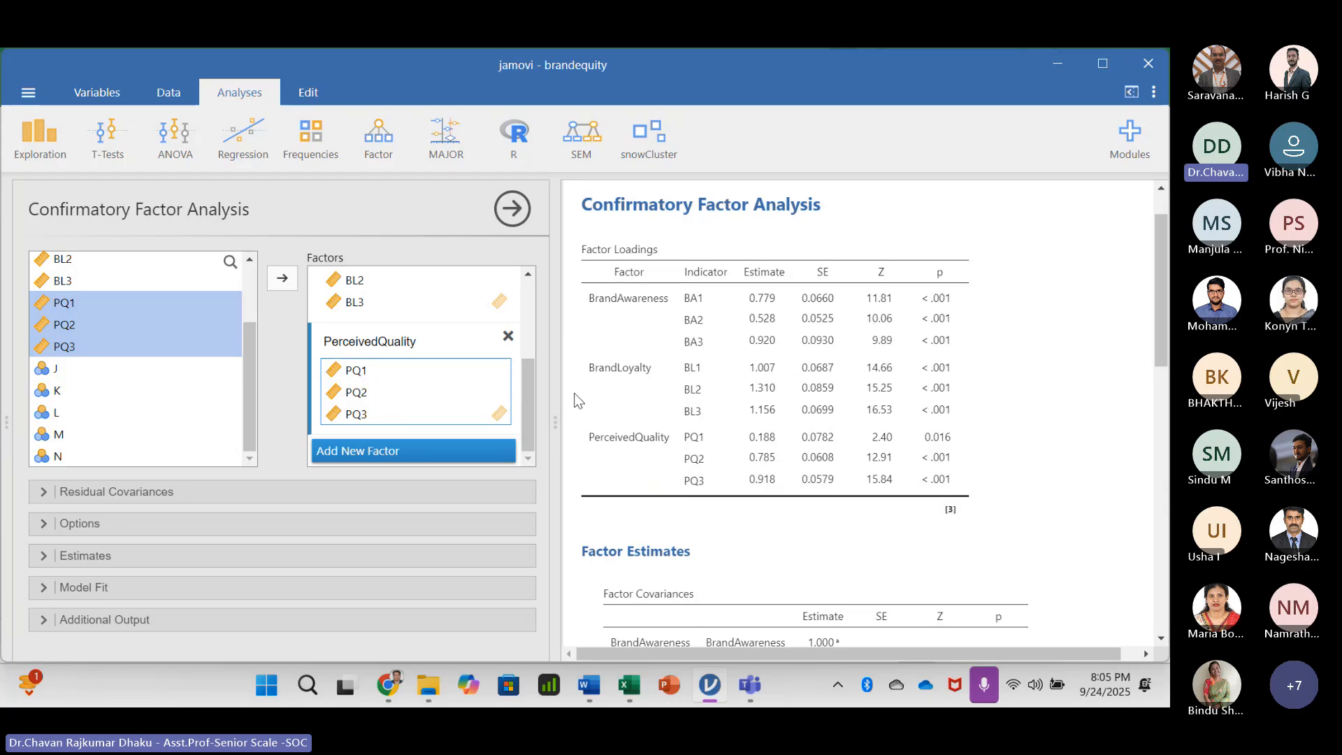
pyautogui.moveTo(528, 424); pyautogui.dragTo(535, 301)
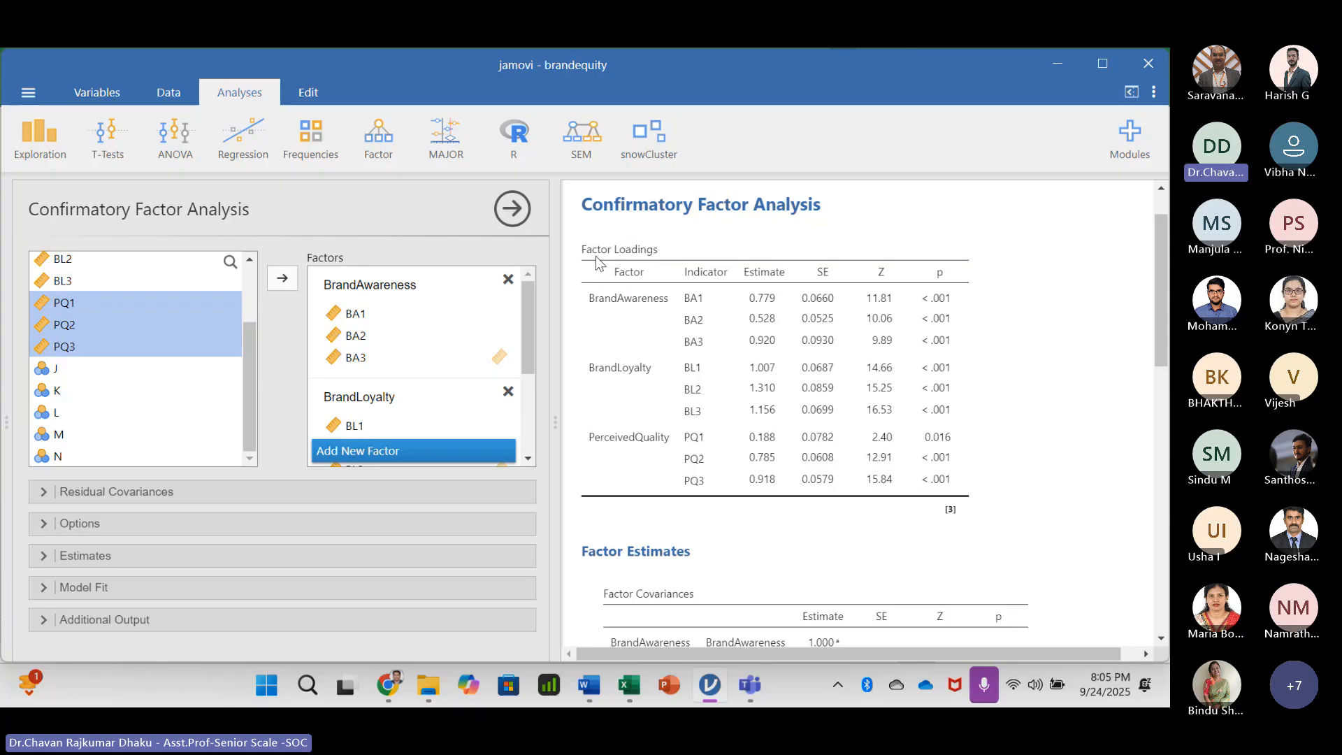
pyautogui.scroll(-1, 627, 255)
pyautogui.scroll(-4, 698, 330)
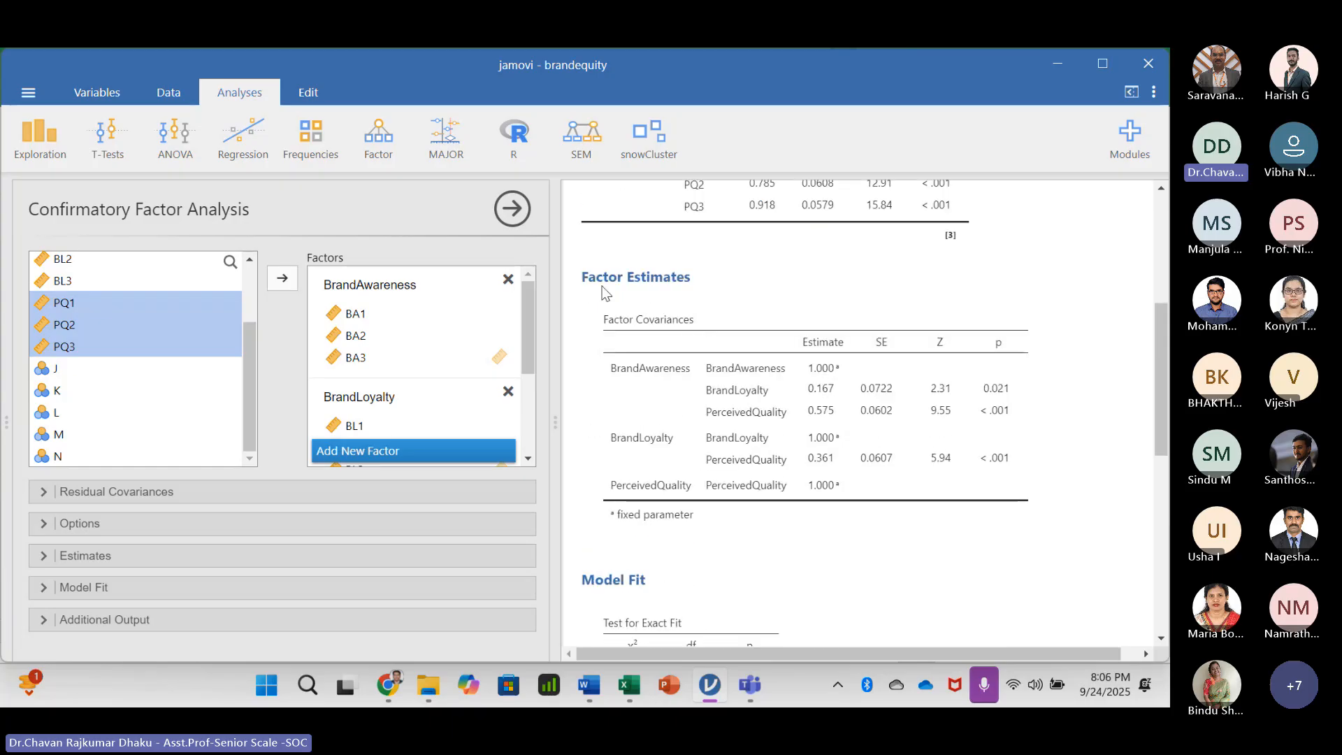
pyautogui.scroll(-4, 676, 413)
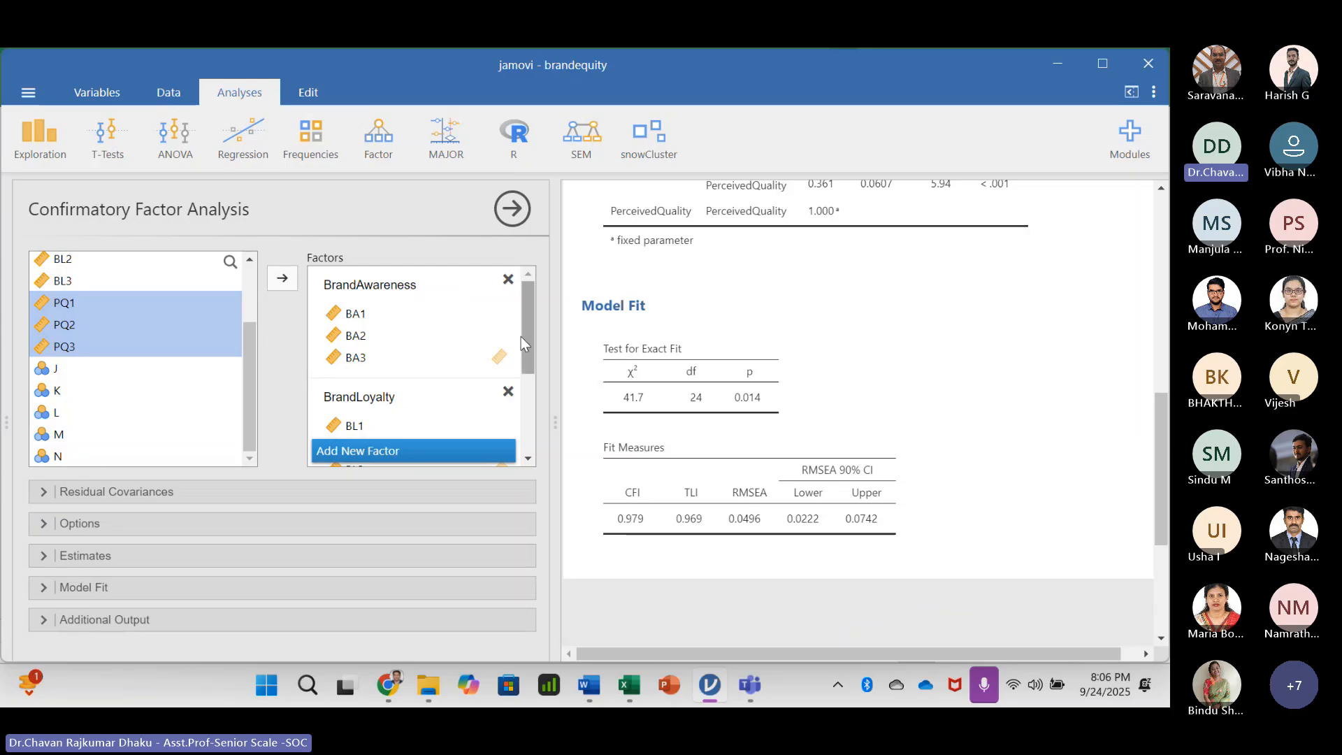
pyautogui.moveTo(527, 327); pyautogui.dragTo(533, 416)
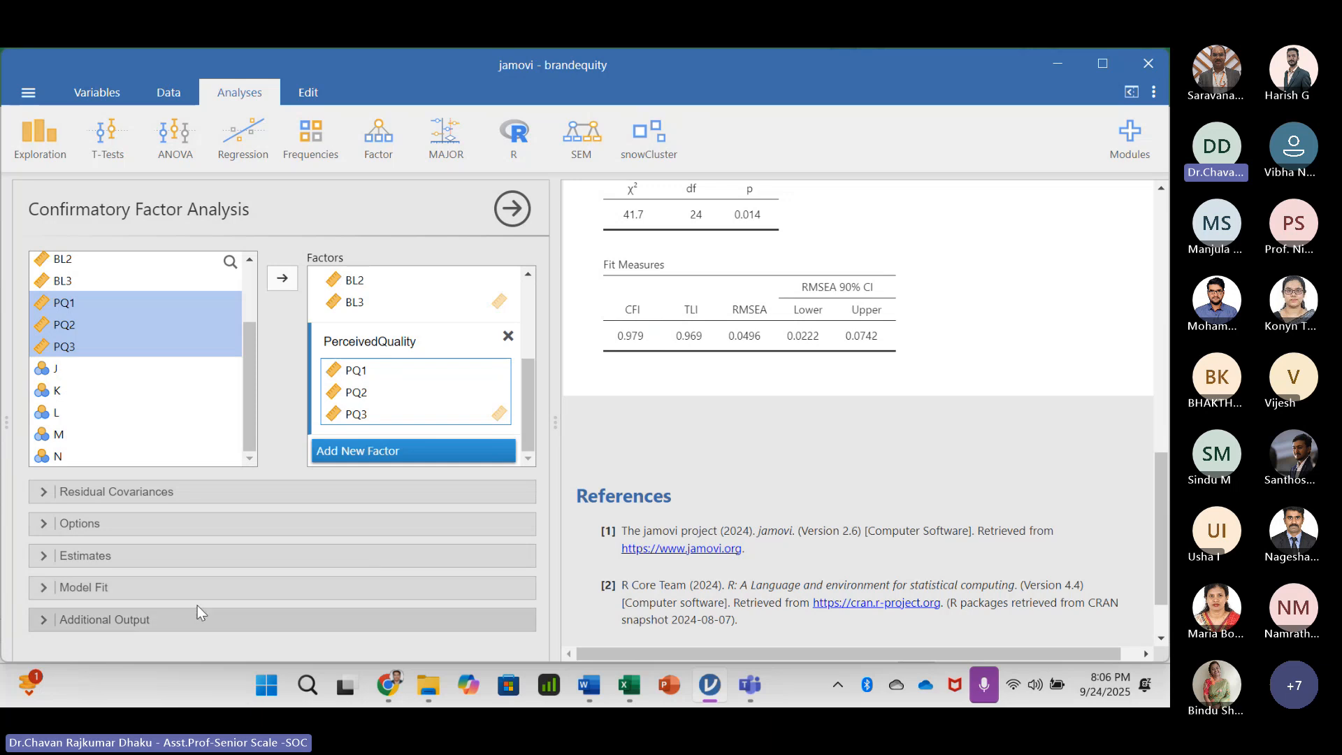
# - Set the model constraint to "Scale factor = scale first indicator" and review the updated factor loadings and covariances
pyautogui.click(44, 525)
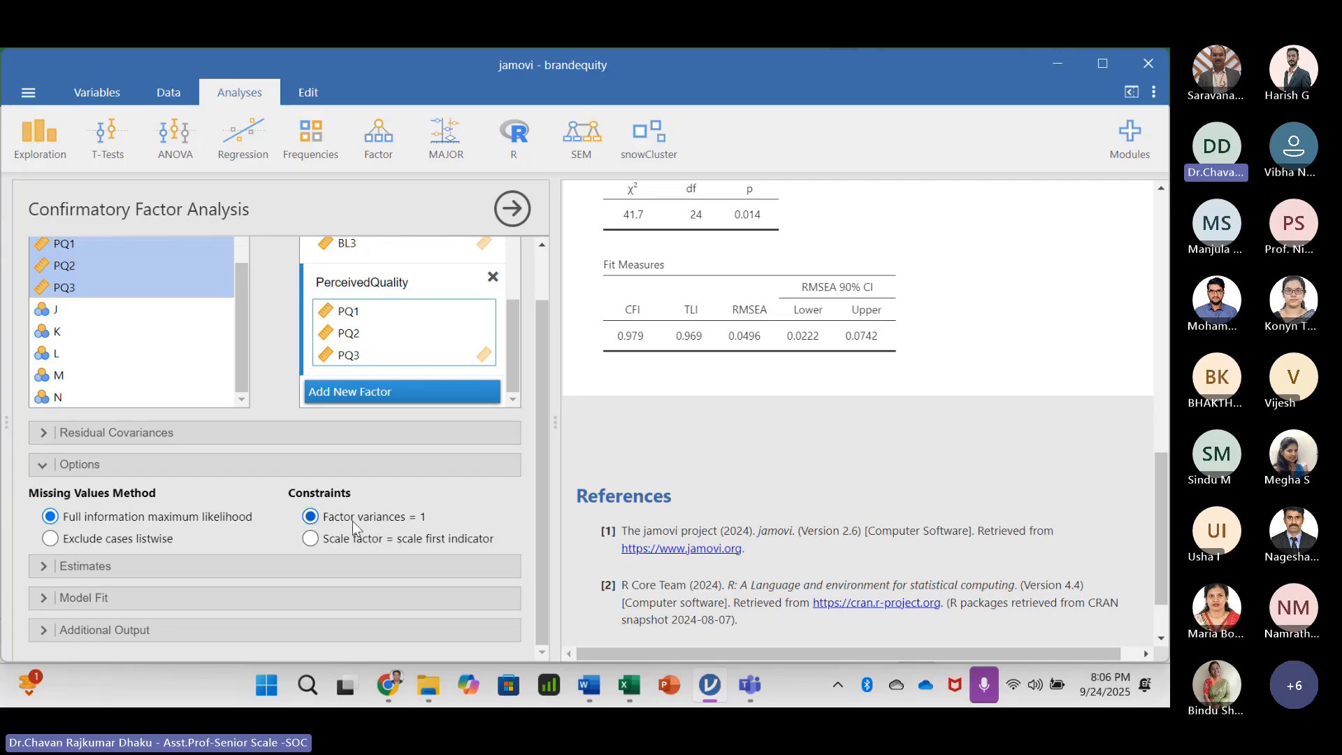
pyautogui.click(311, 540)
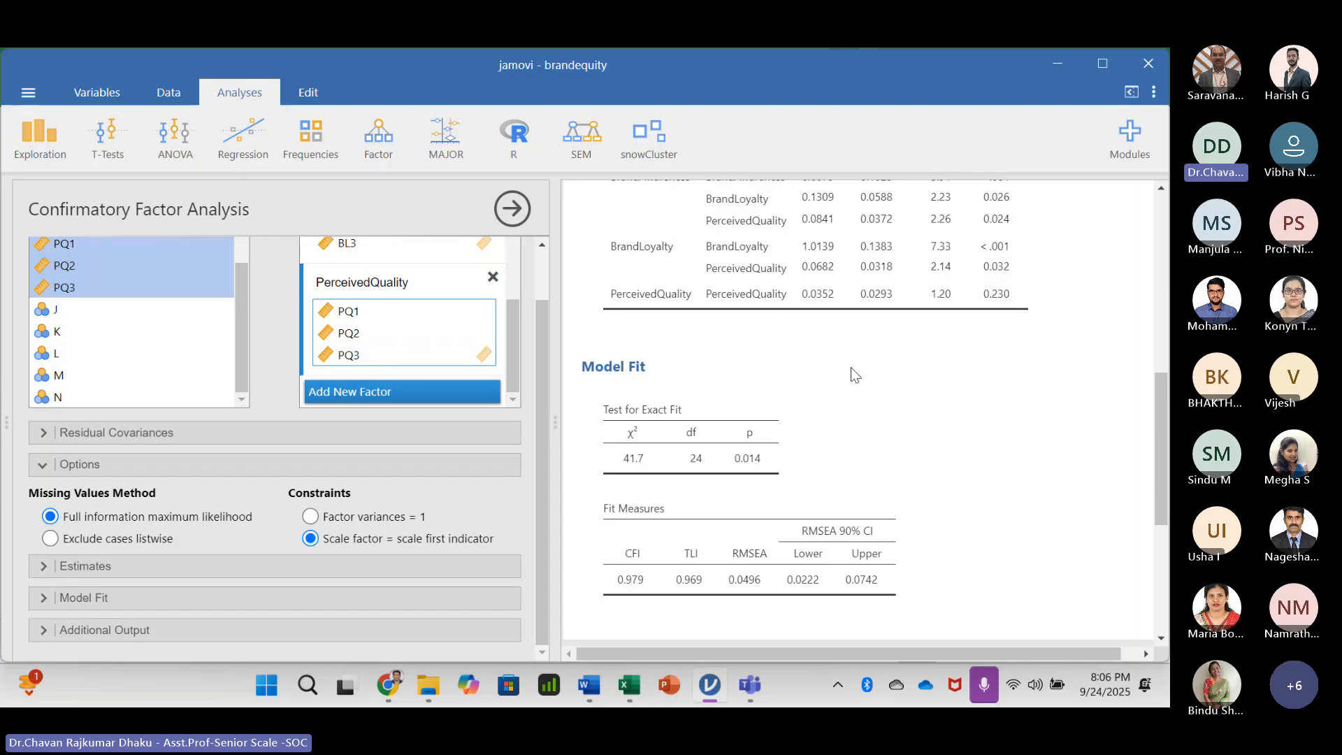
pyautogui.scroll(-3, 814, 427)
pyautogui.scroll(6, 710, 412)
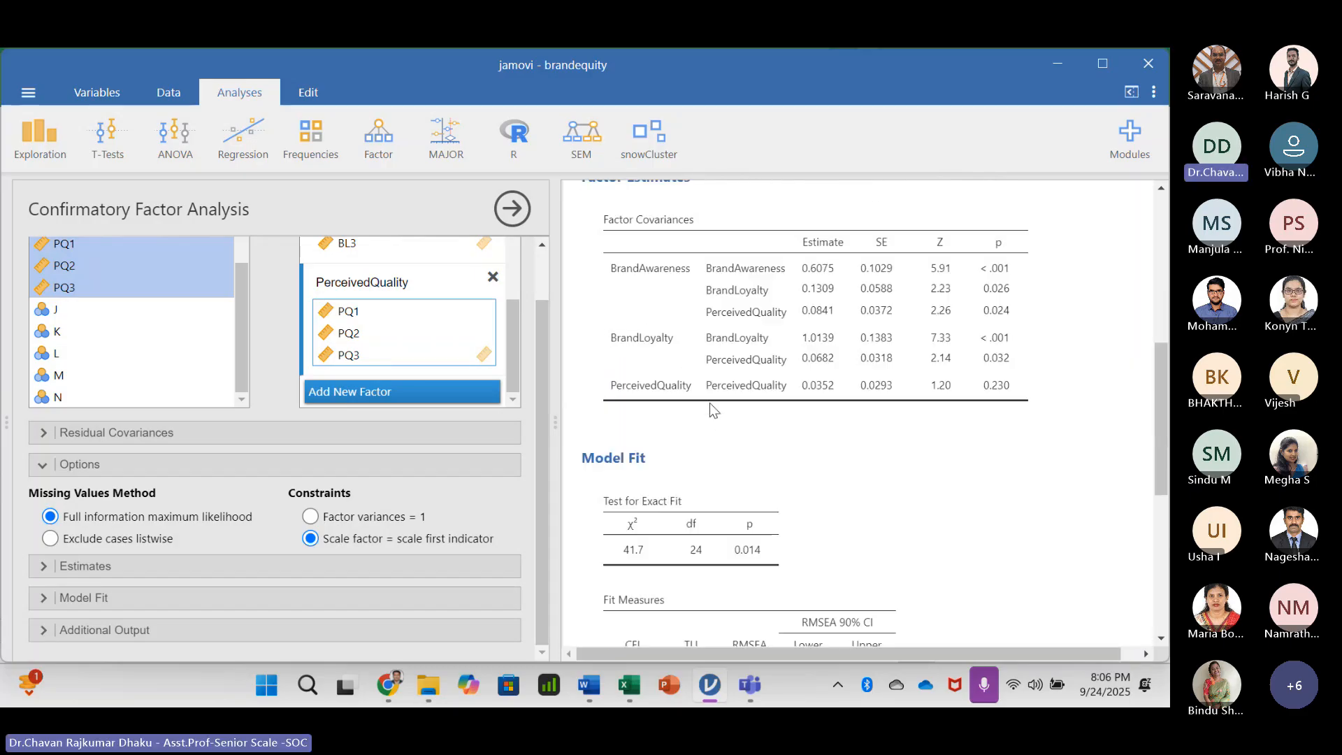
pyautogui.scroll(4, 701, 445)
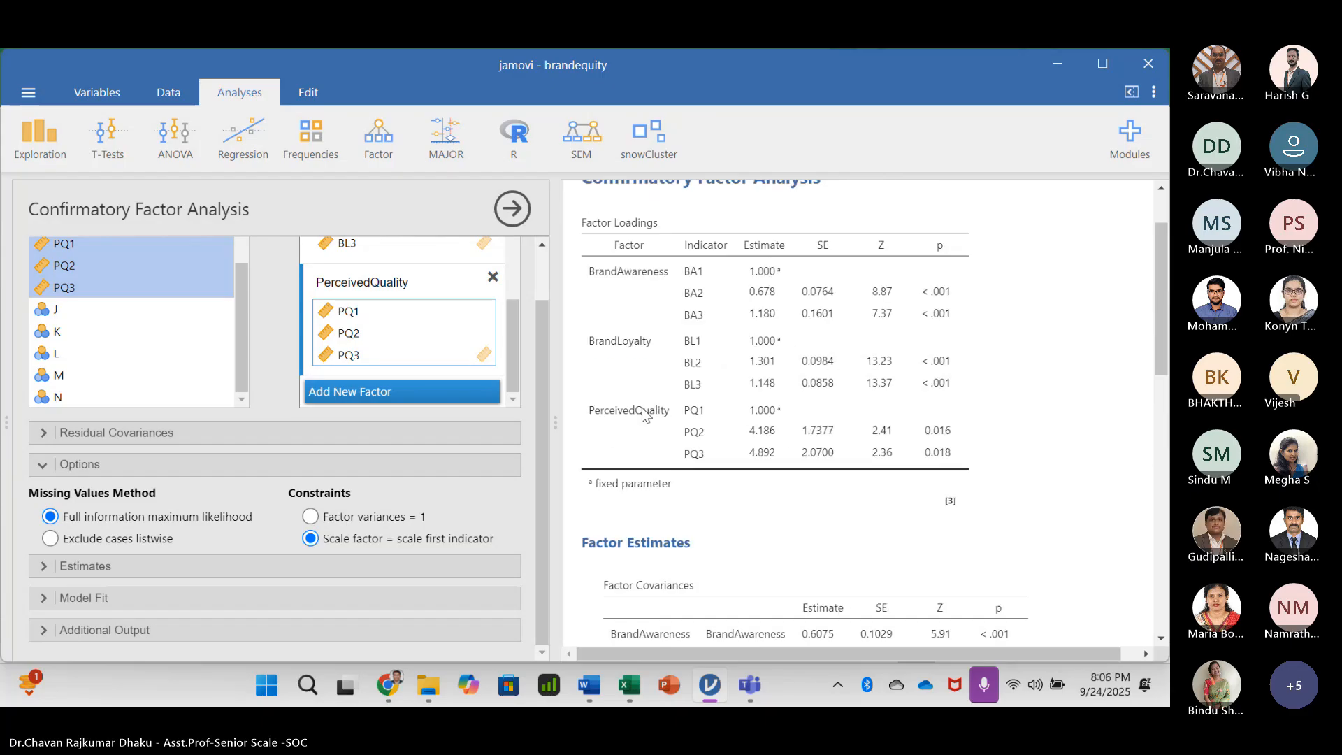
pyautogui.scroll(-3, 693, 417)
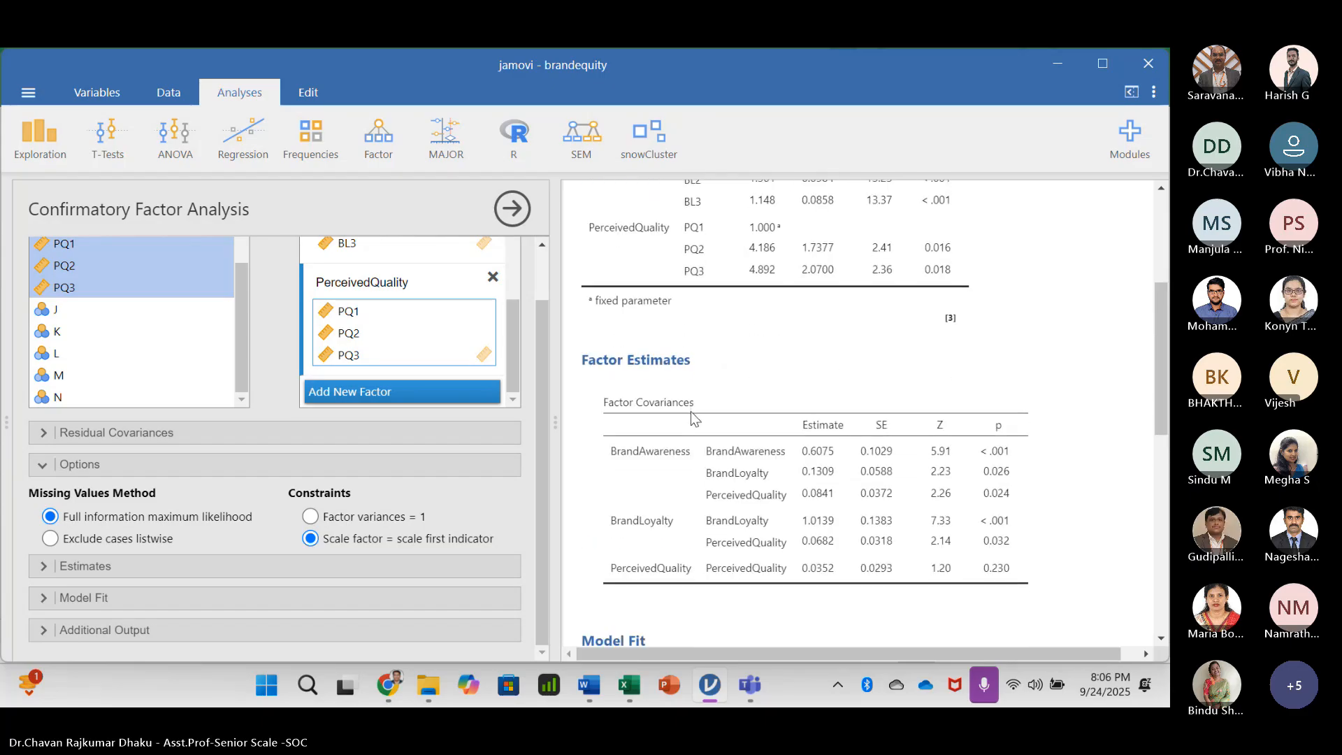
# - Add standardized estimates to the confirmatory factor analysis results and check them in the factor covariances table
pyautogui.scroll(-4, 691, 417)
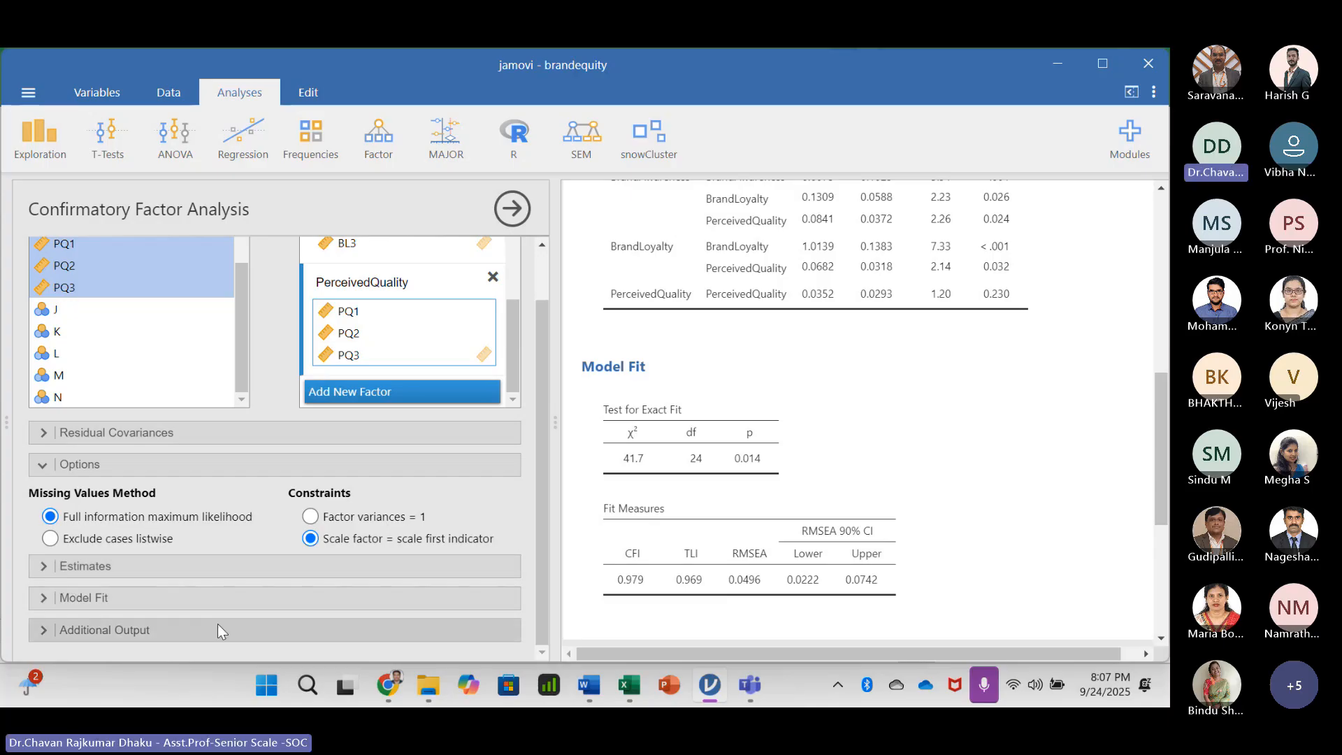
pyautogui.click(43, 569)
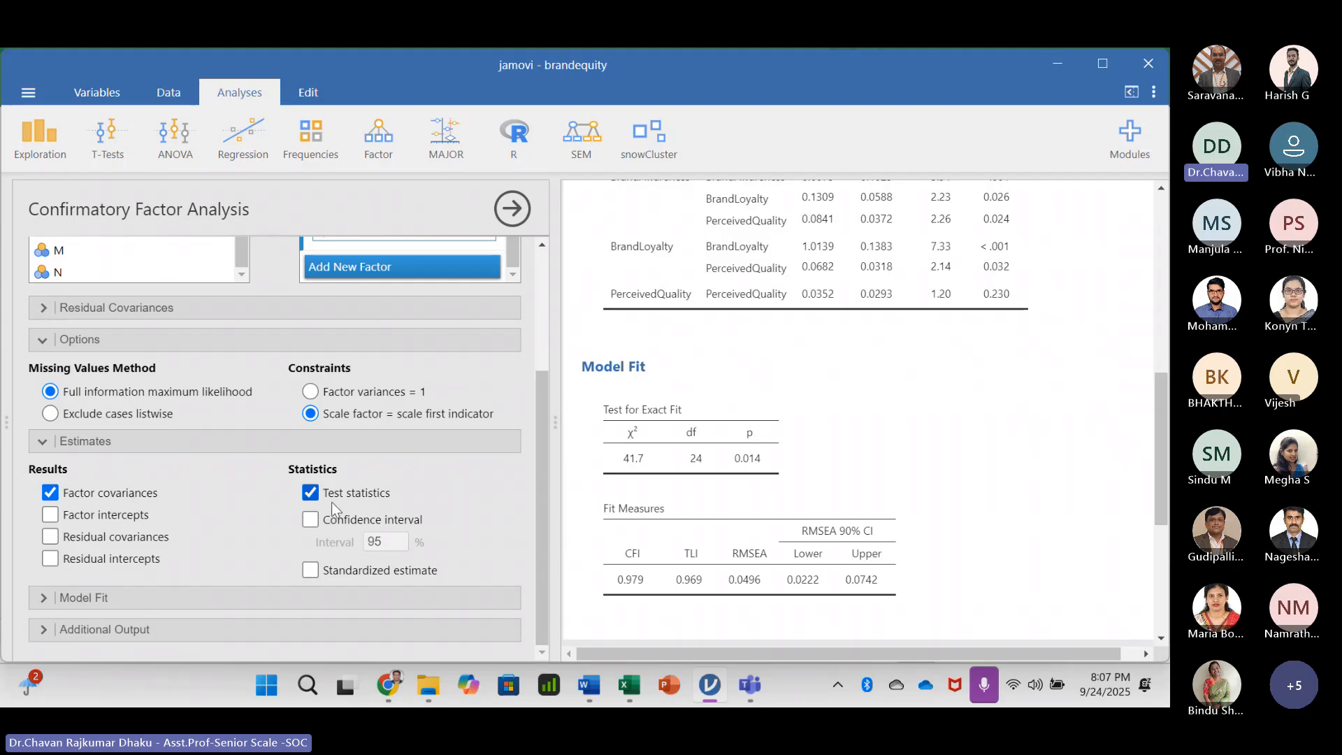
pyautogui.click(310, 569)
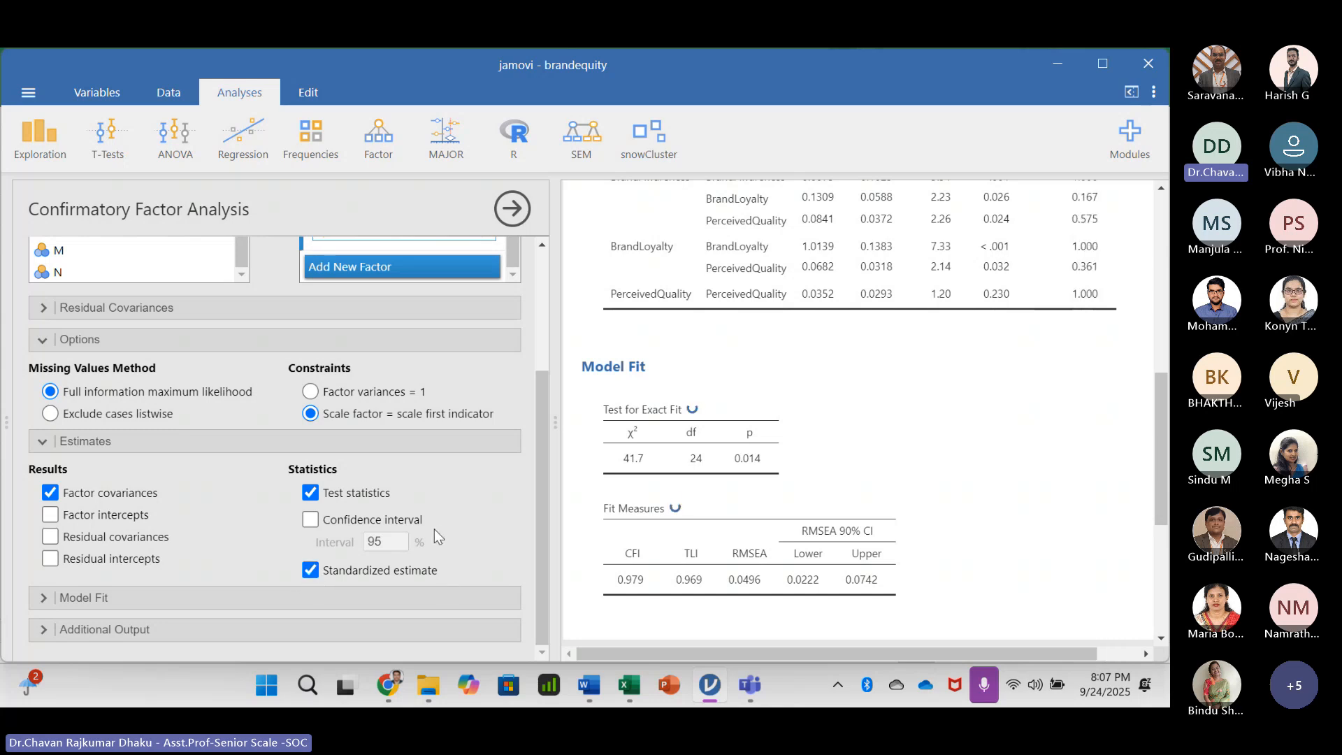
pyautogui.scroll(3, 824, 458)
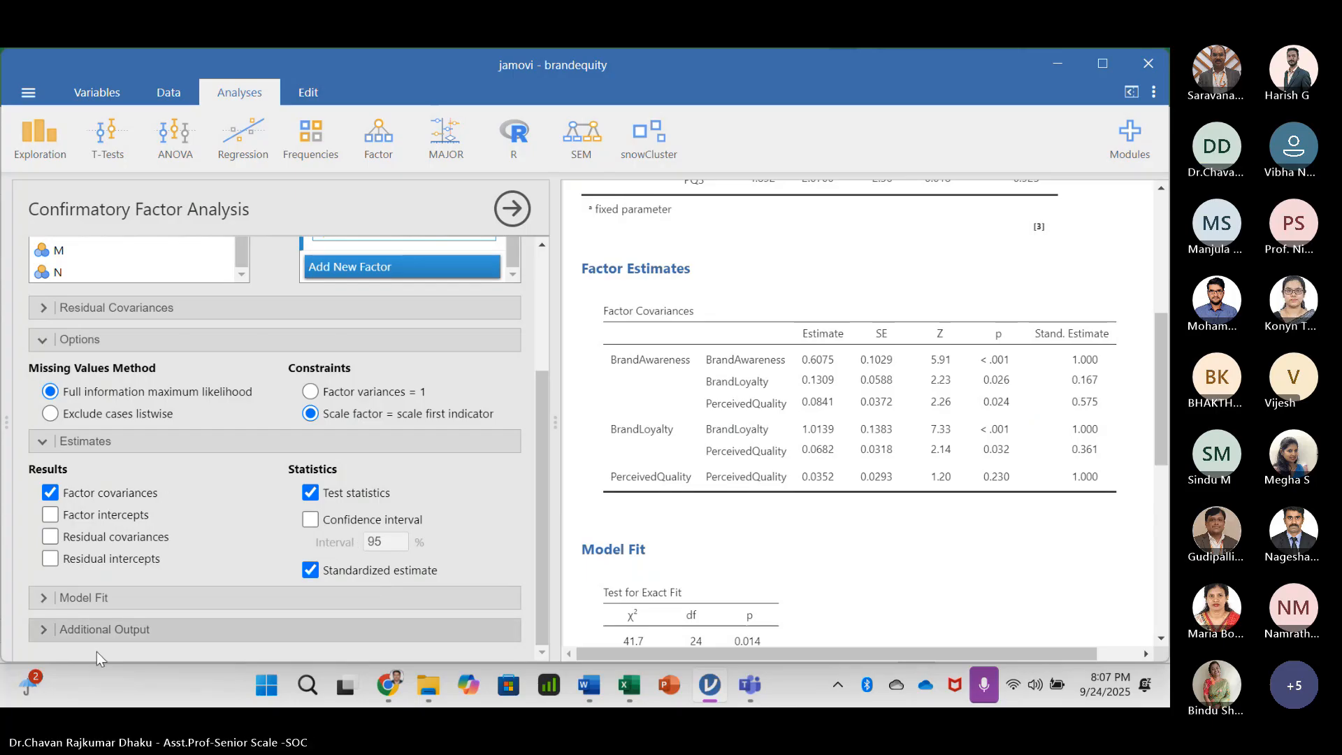
# - Add SRMR to the model's fit measures
pyautogui.click(45, 593)
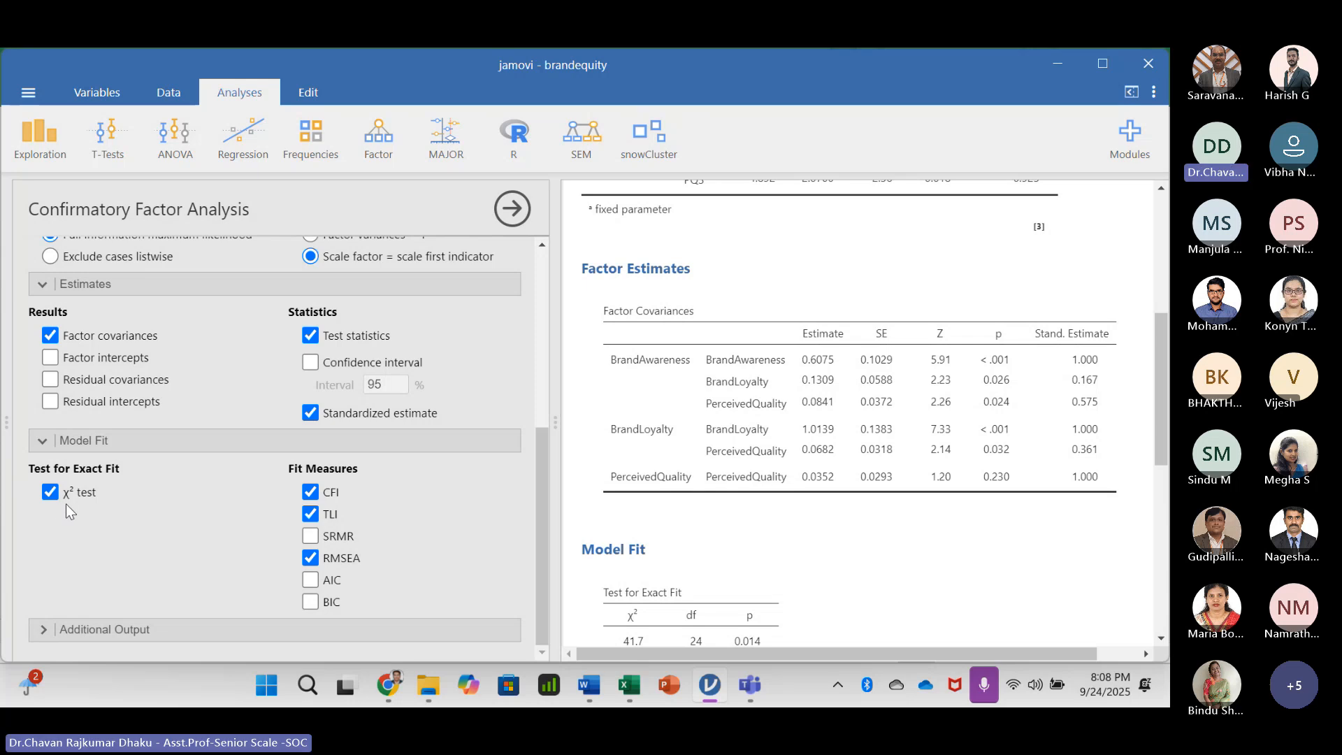
pyautogui.scroll(-3, 629, 454)
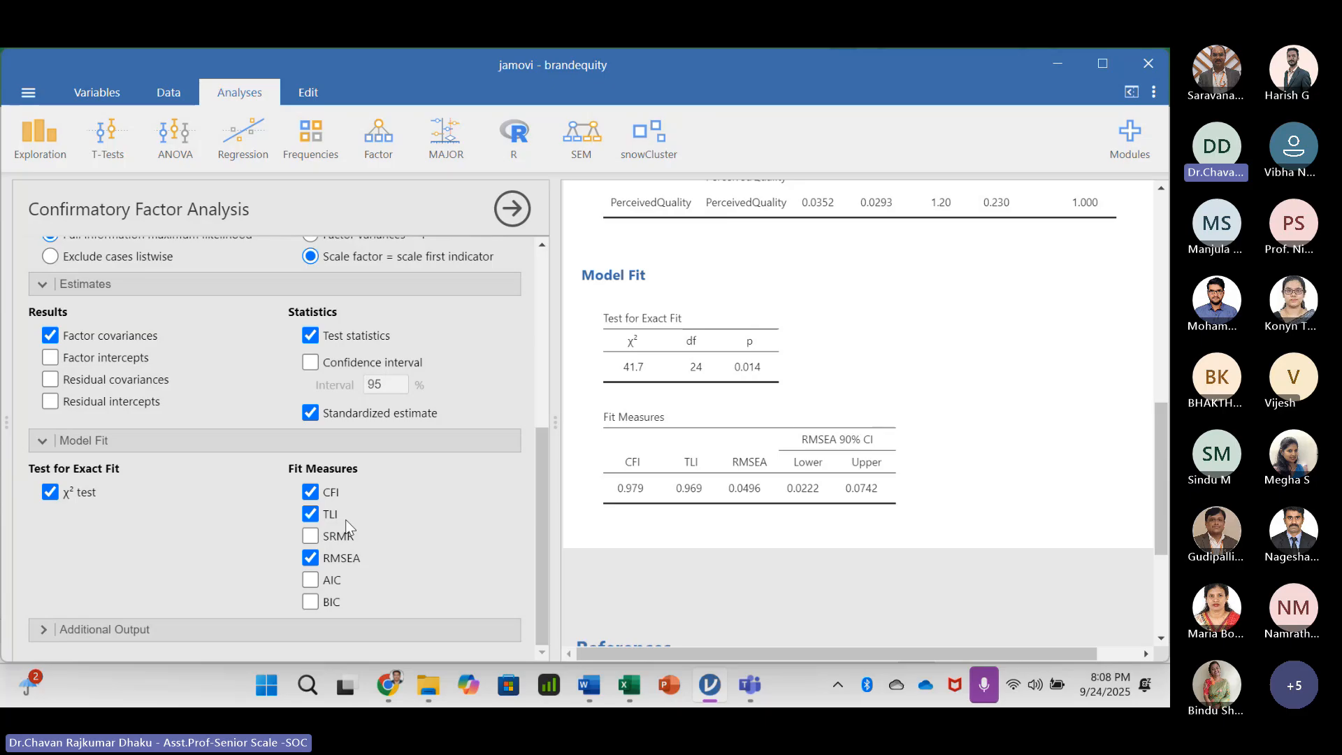
pyautogui.click(312, 536)
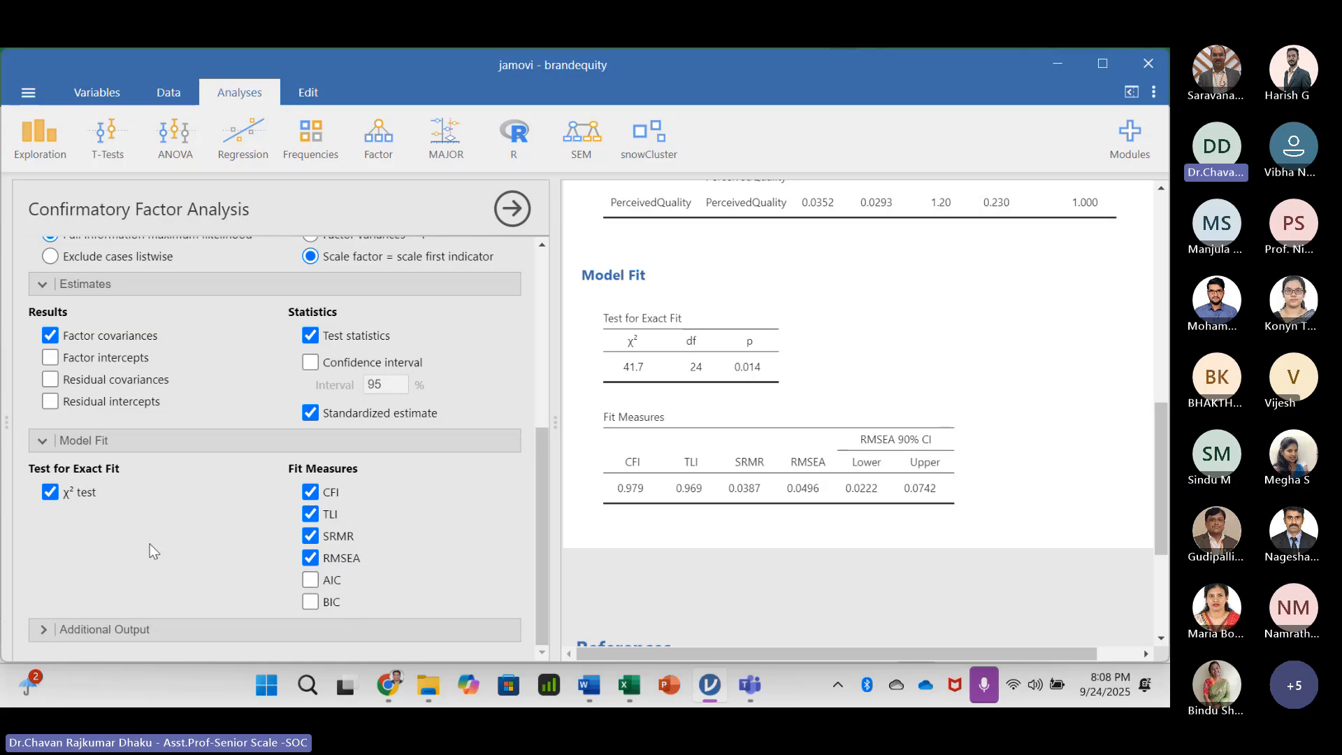
# - Expand the additional output options, then switch to the NOTES workbook in Excel and examine the measurement theory path diagram
pyautogui.click(46, 628)
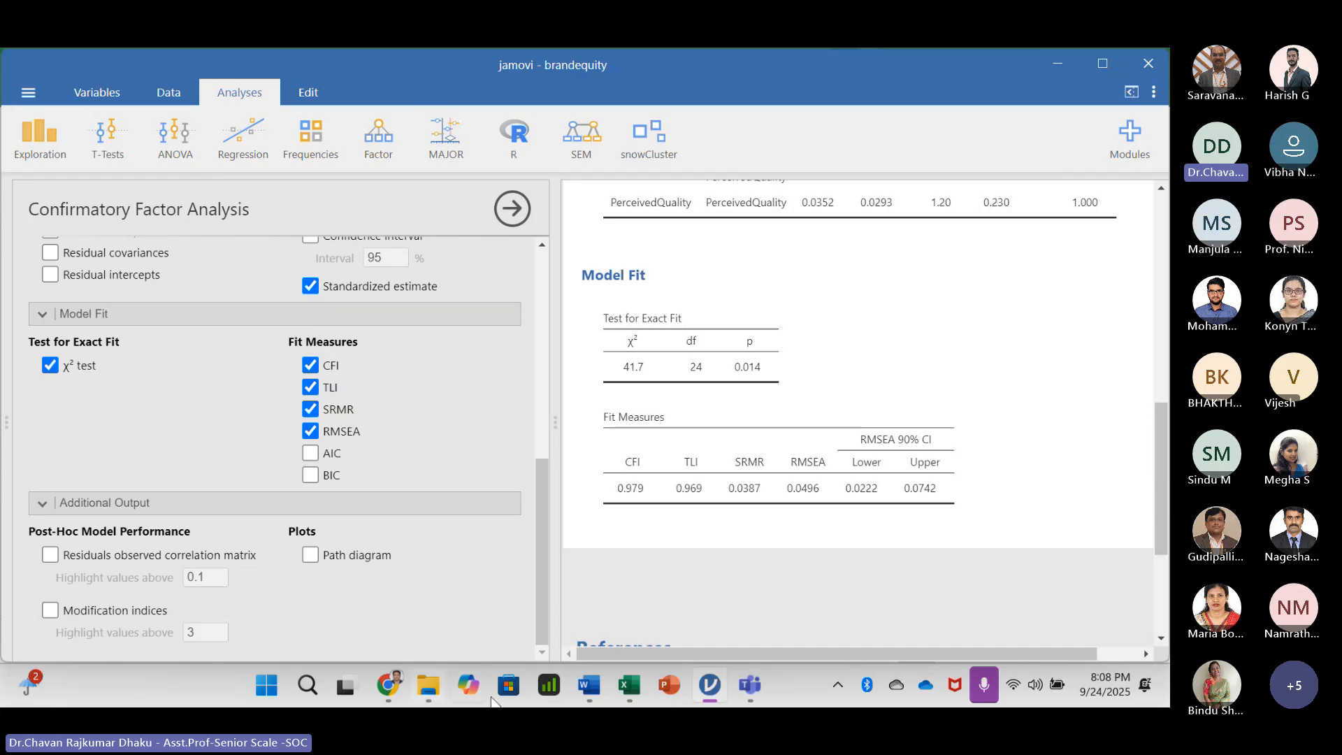
pyautogui.click(628, 688)
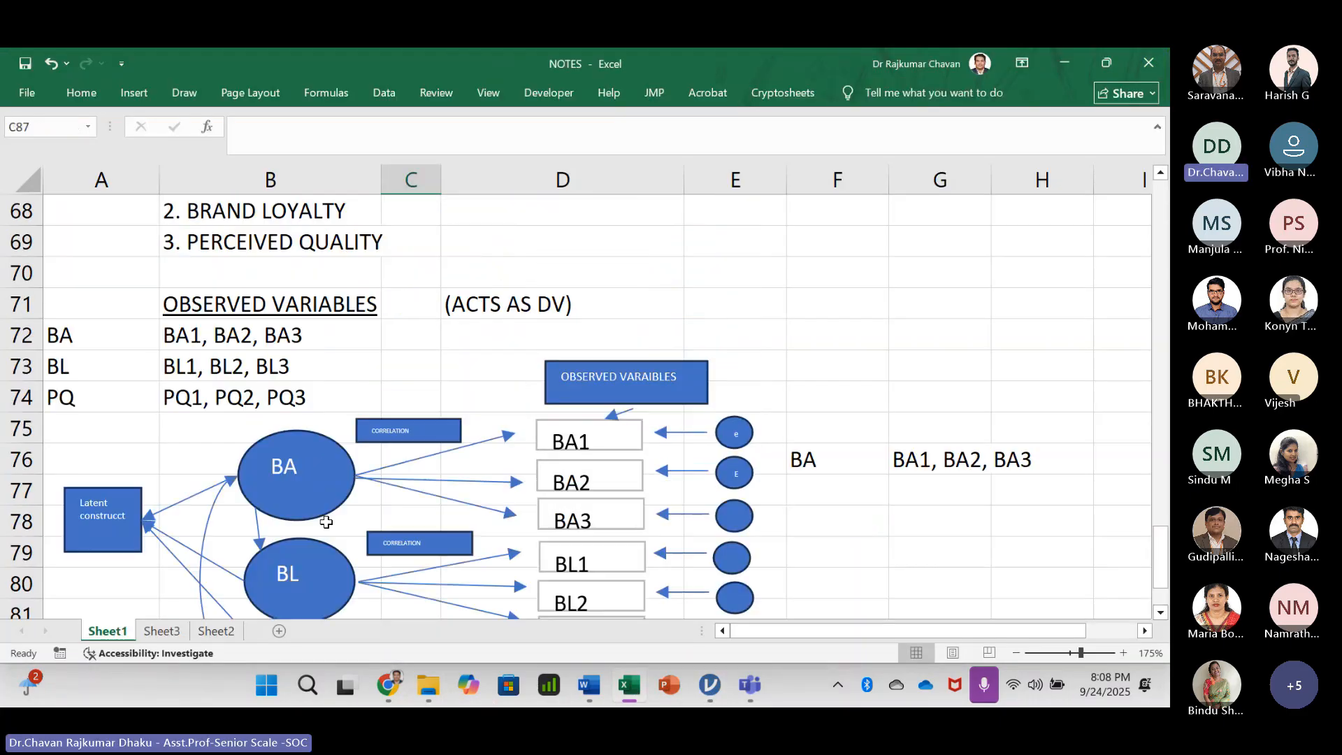
pyautogui.scroll(1, 303, 472)
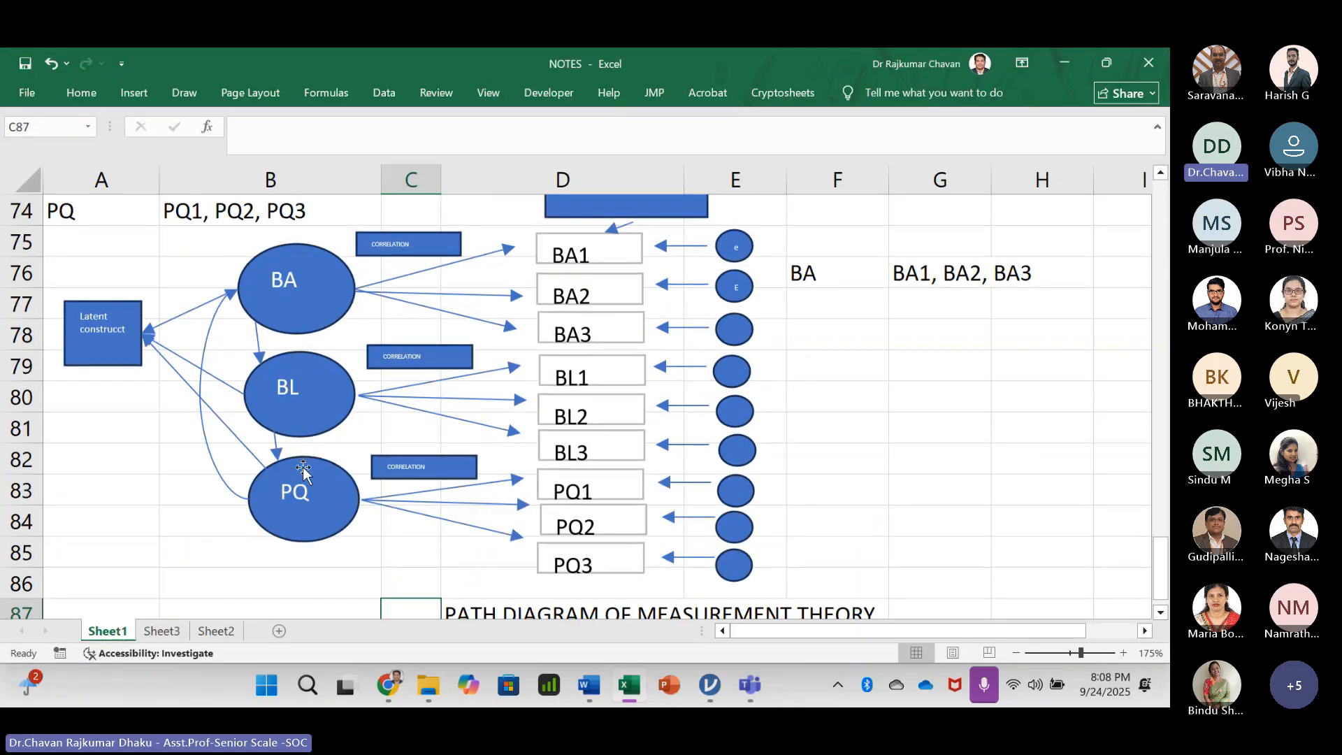
pyautogui.click(1160, 175)
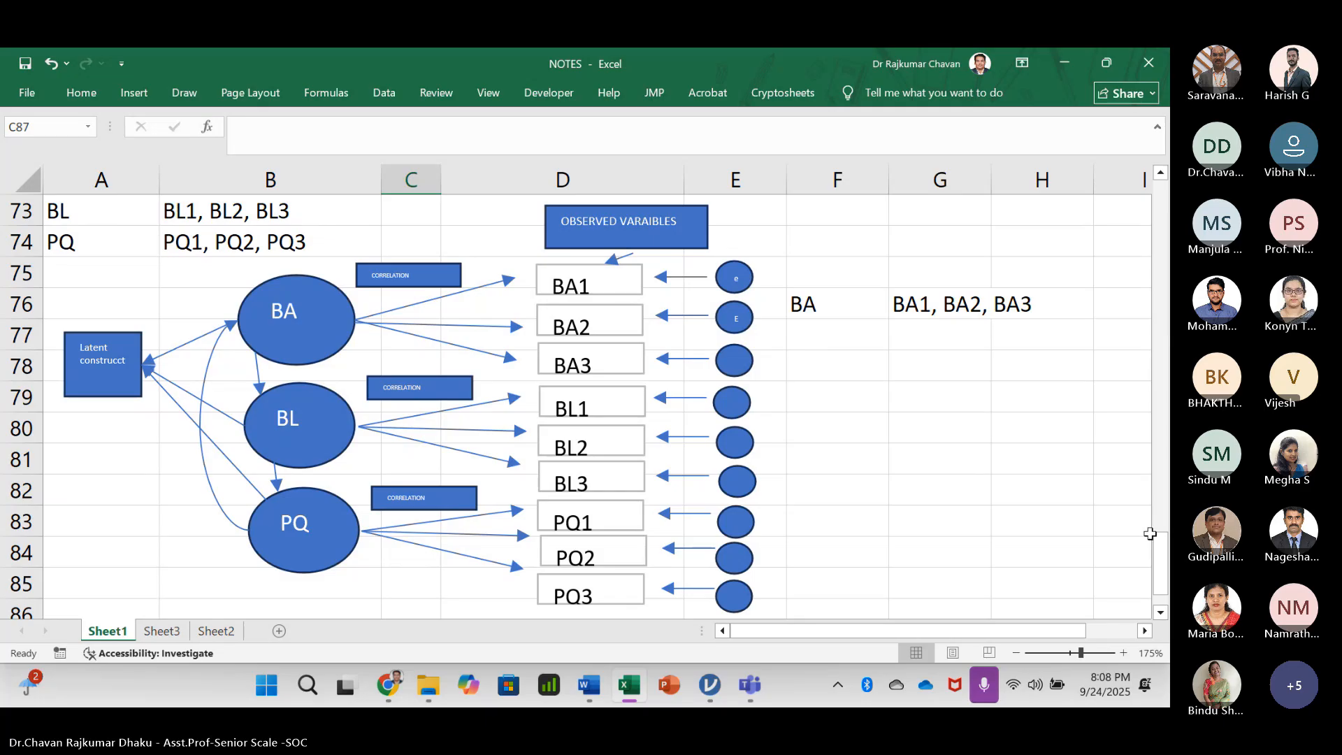
pyautogui.moveTo(1150, 533); pyautogui.dragTo(1155, 545)
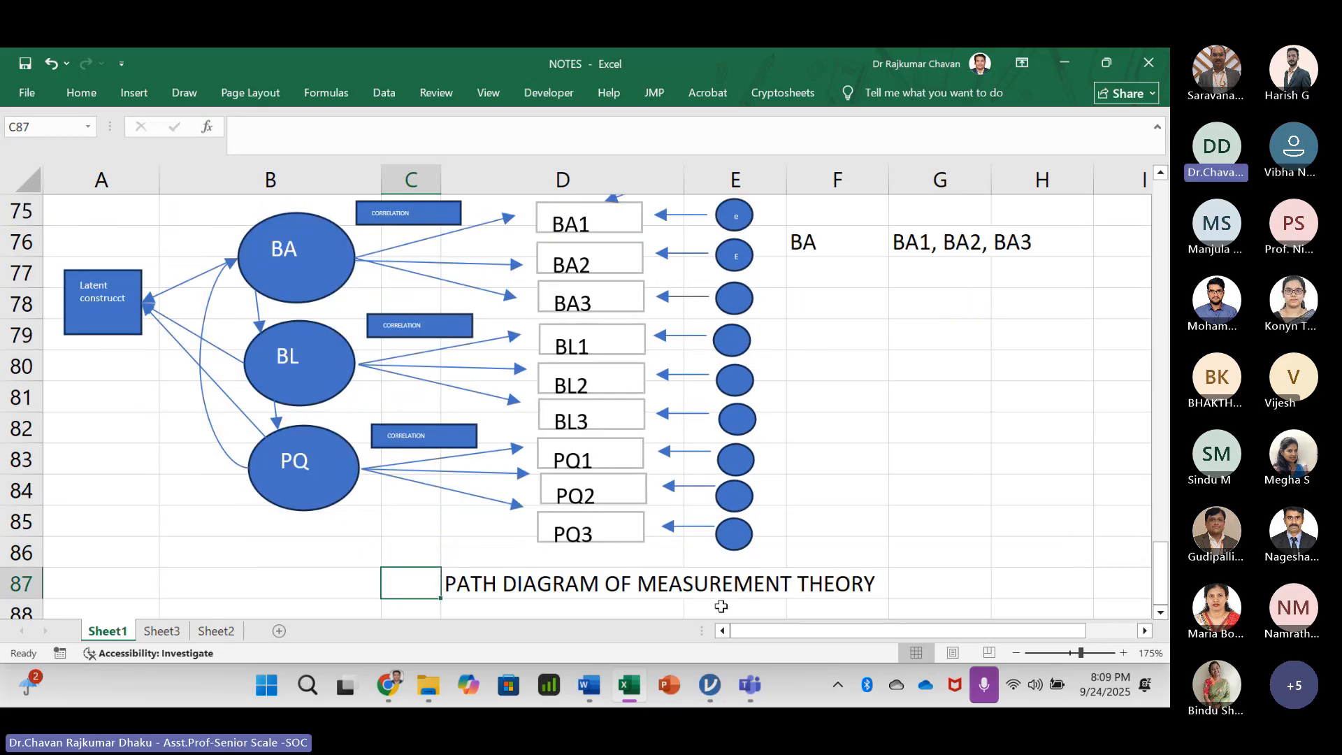
# - Switch back to jamovi, add the path diagram to the confirmatory factor analysis output and review it with the factor loadings
pyautogui.click(712, 688)
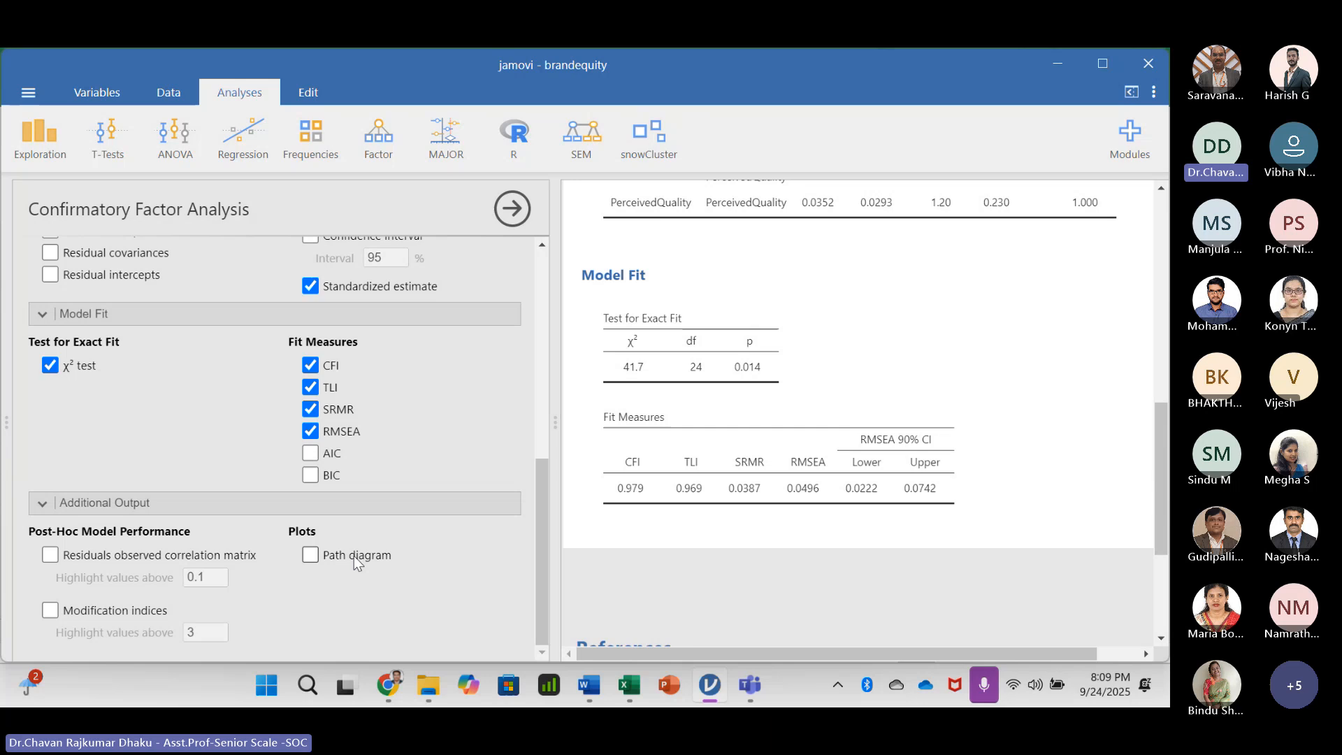
pyautogui.click(311, 555)
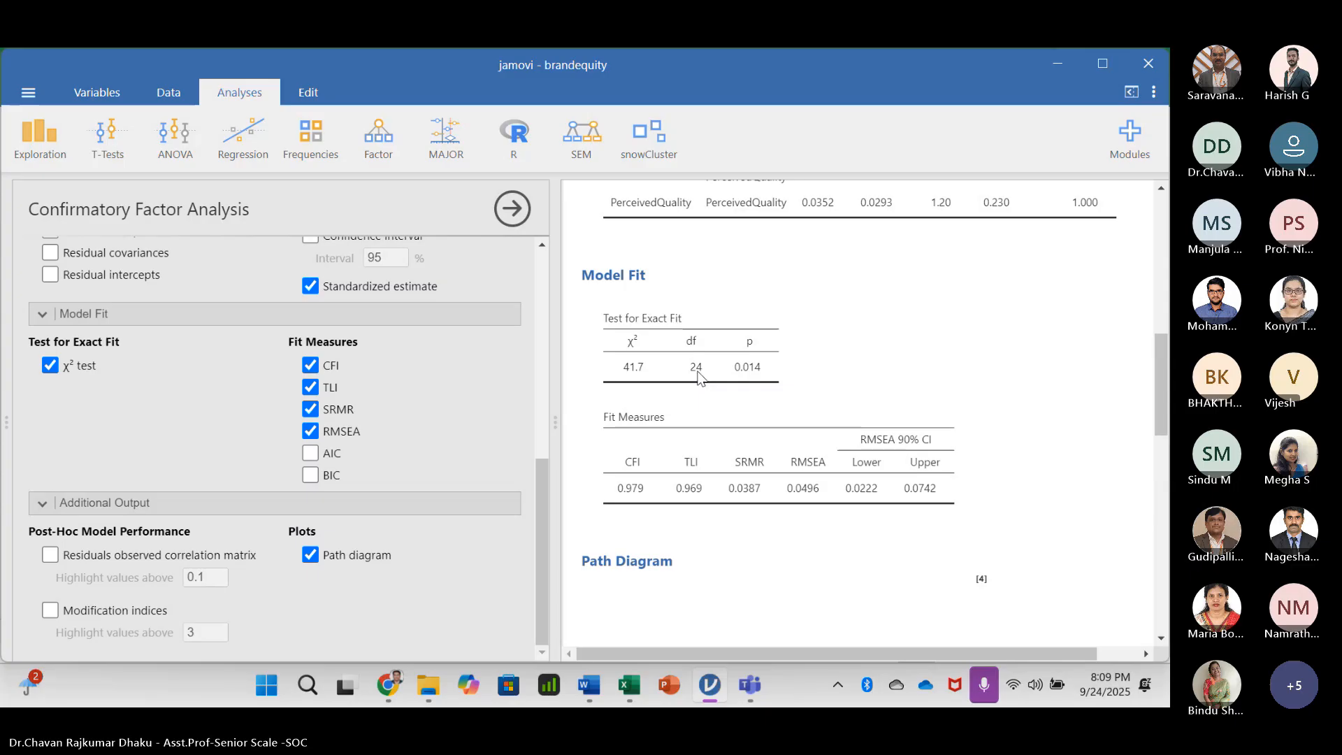
pyautogui.scroll(-5, 701, 378)
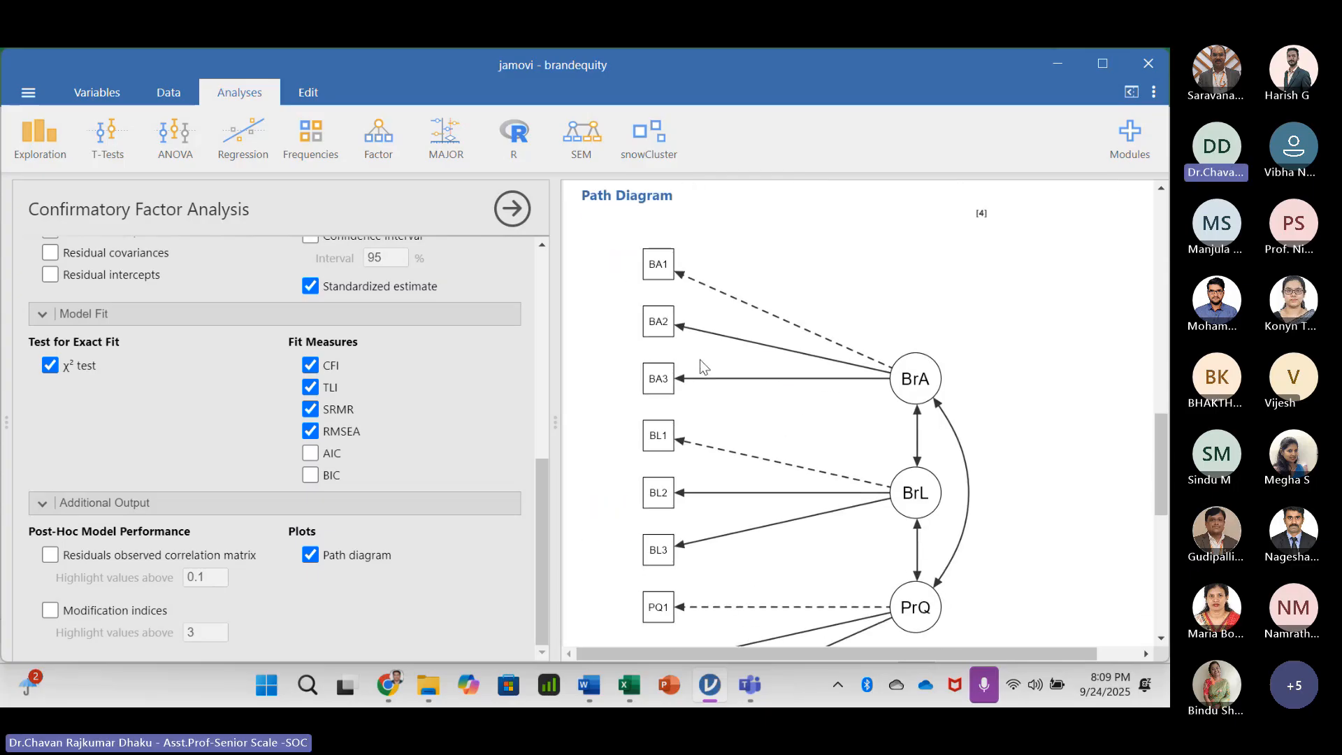
pyautogui.scroll(-4, 699, 360)
pyautogui.scroll(4, 705, 374)
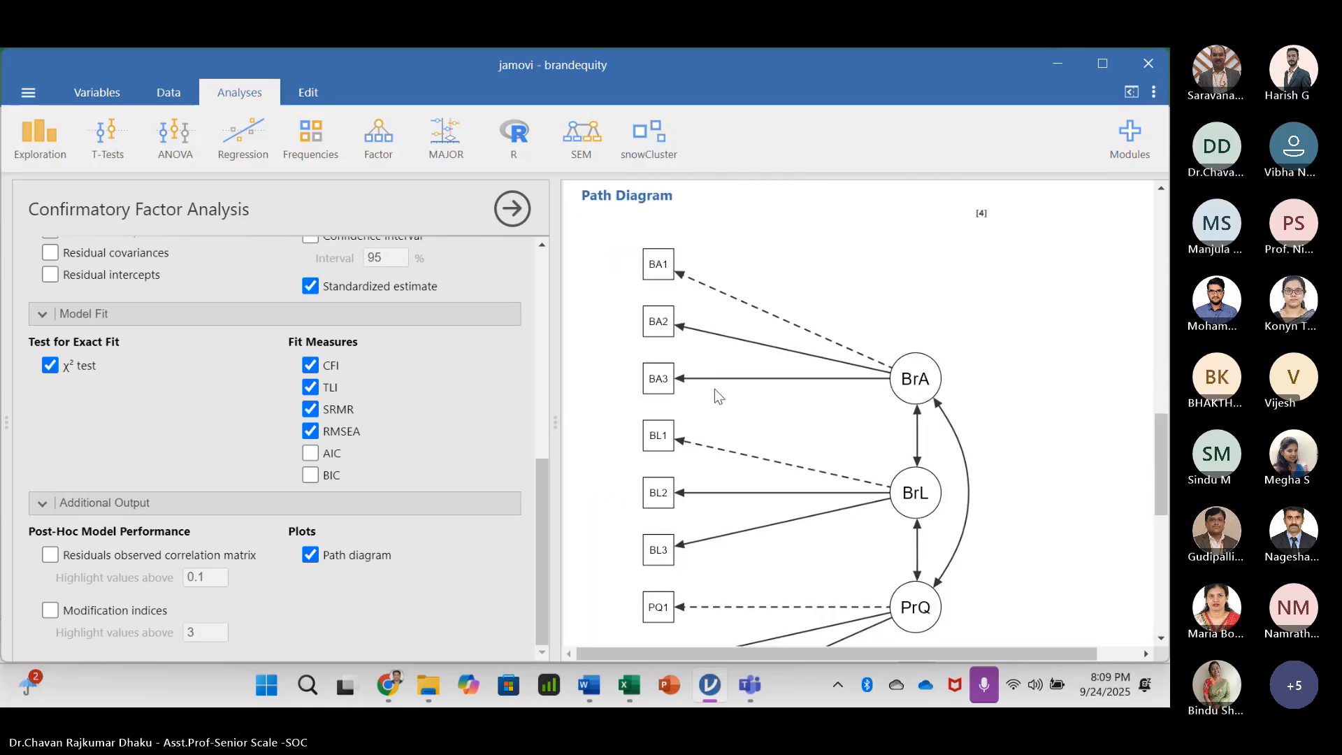
pyautogui.scroll(-1, 714, 388)
pyautogui.scroll(1, 714, 389)
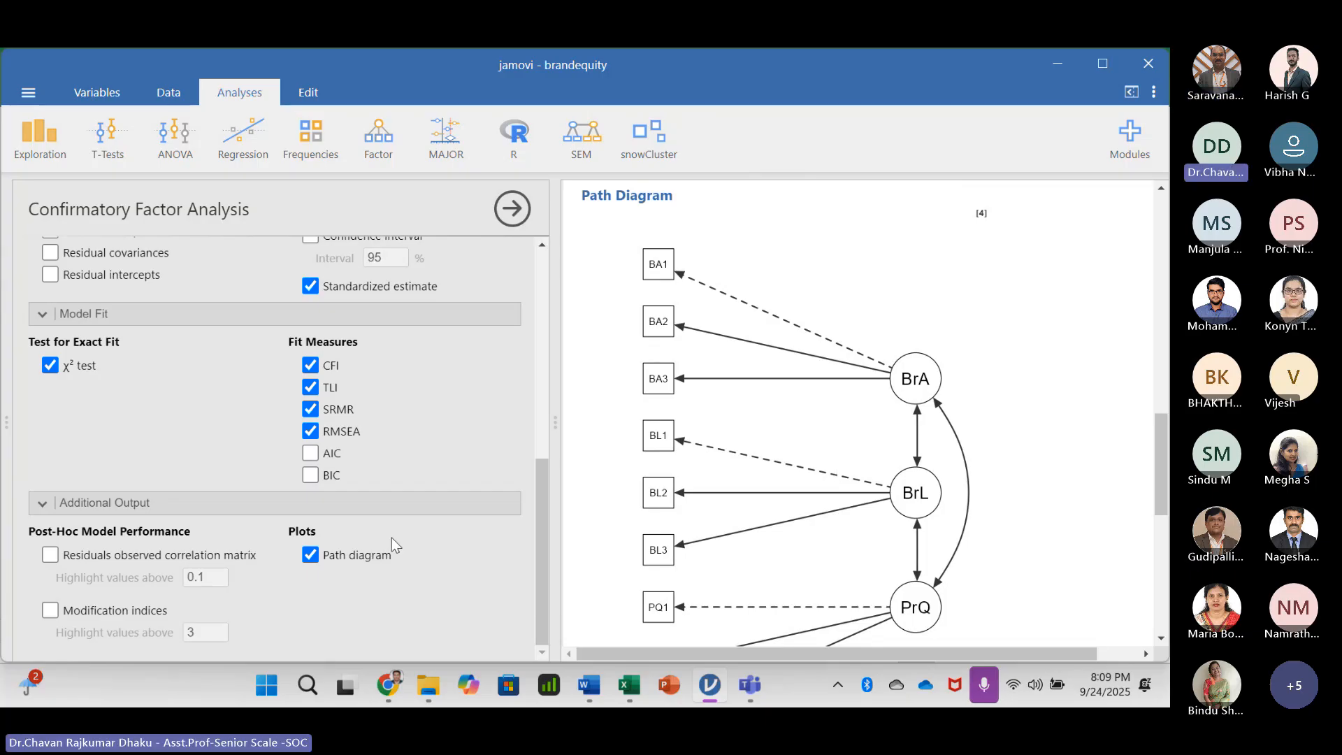
pyautogui.scroll(10, 930, 485)
pyautogui.scroll(3, 931, 485)
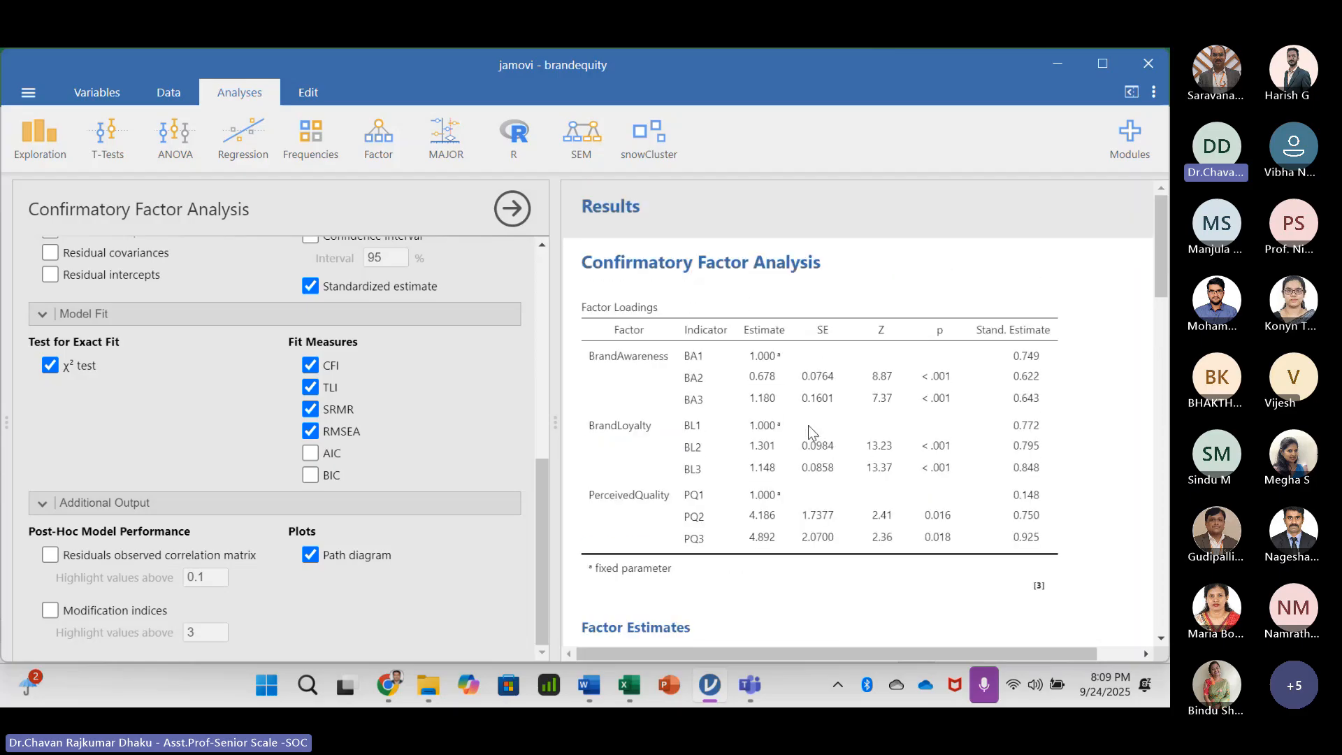
# - Switch to the case study in Word, add an empty line after the PQ3 statement and create a new blank document
pyautogui.click(596, 696)
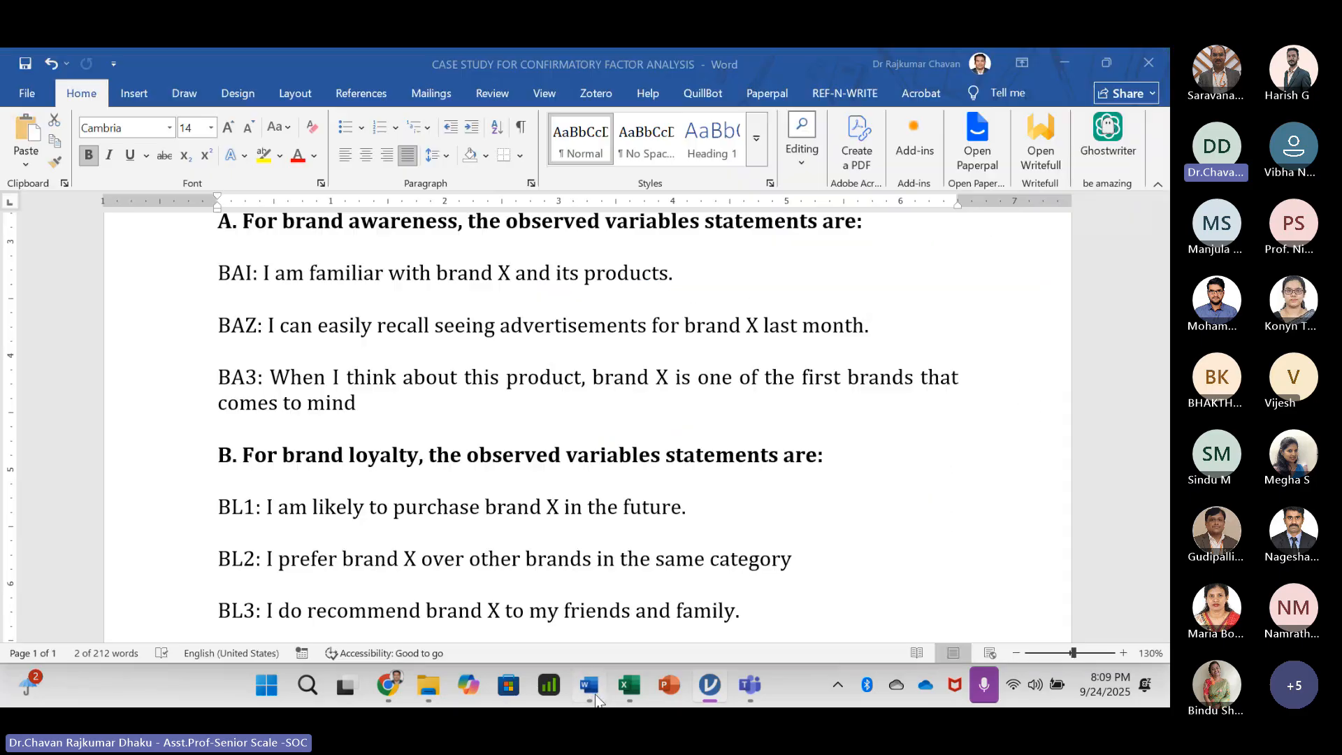
pyautogui.scroll(-7, 316, 456)
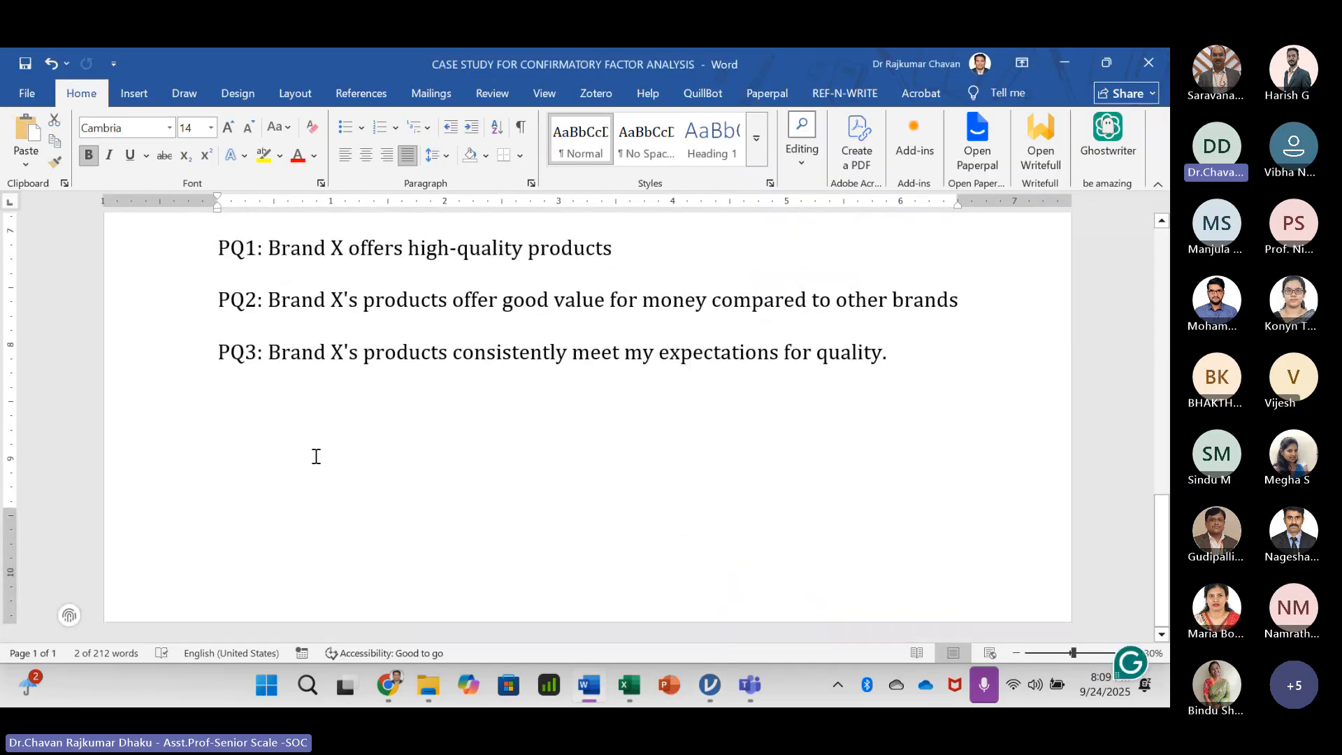
pyautogui.click(919, 387)
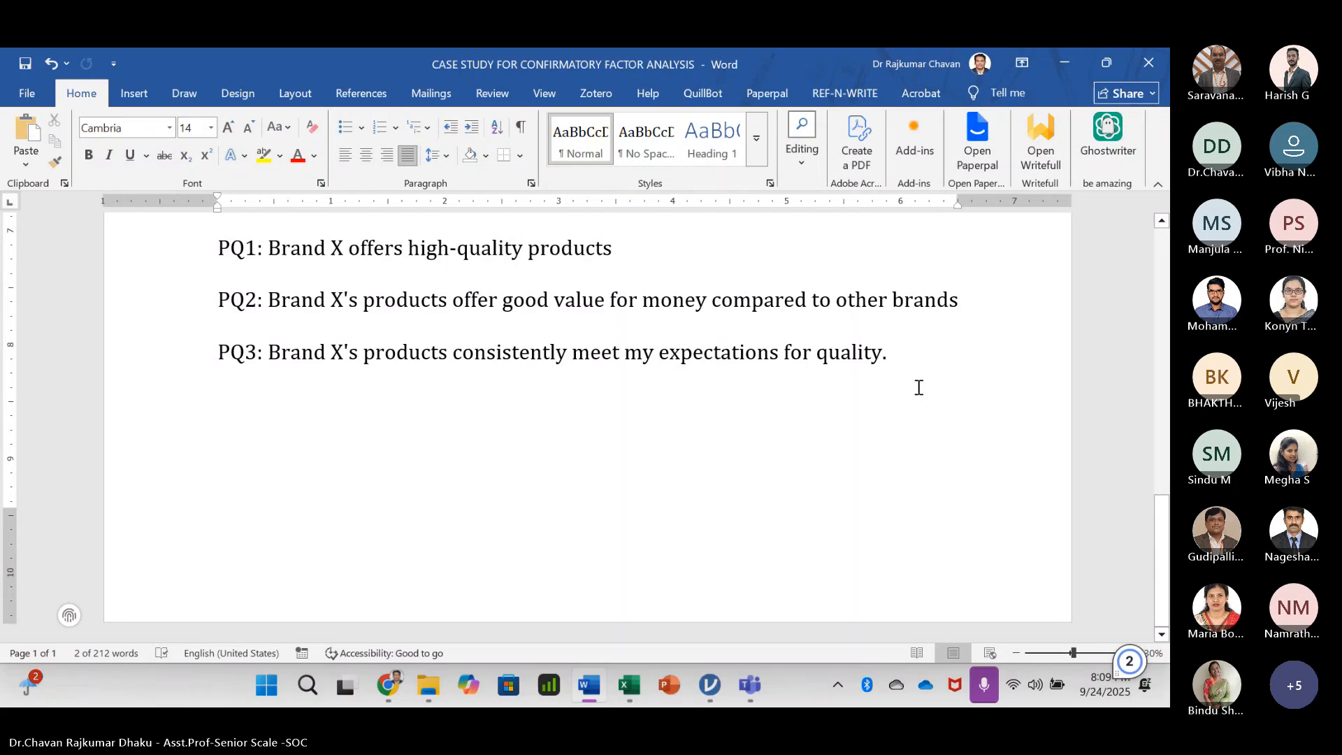
pyautogui.press('Return')
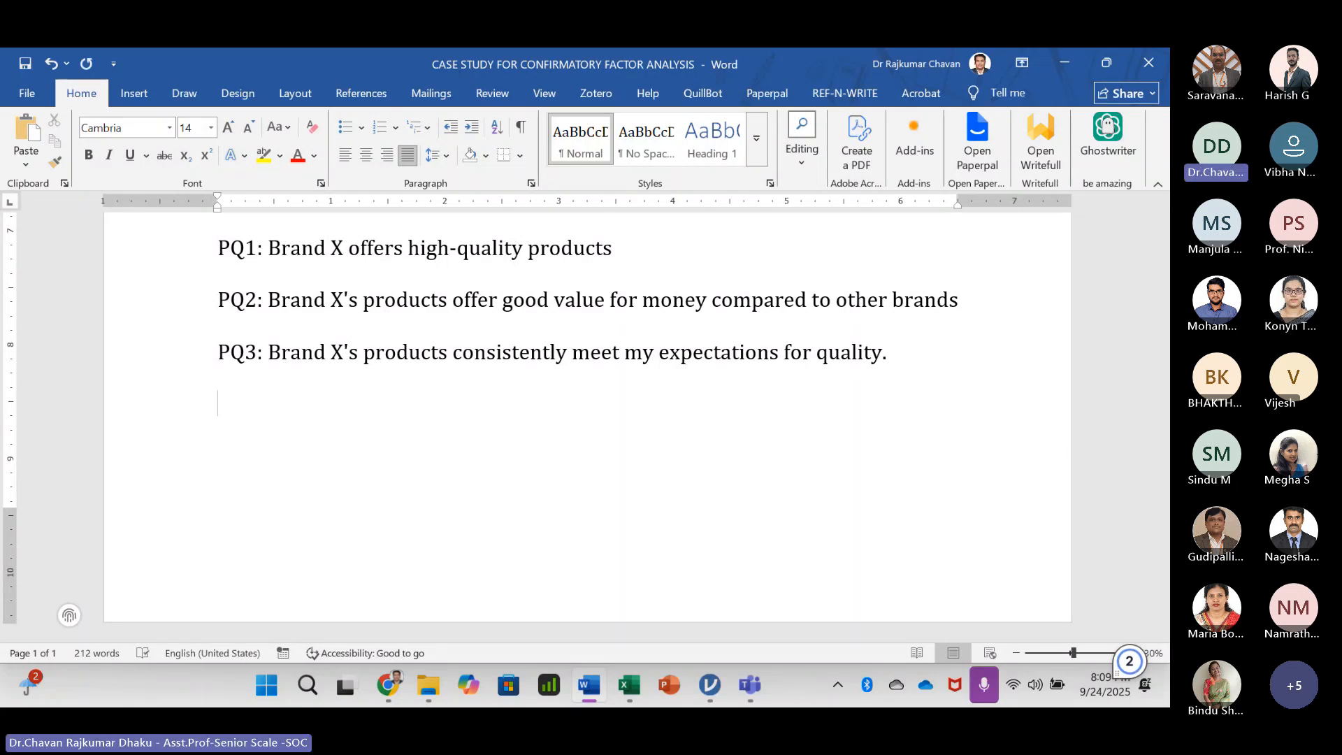
pyautogui.hotkey('ctrl', 'n')
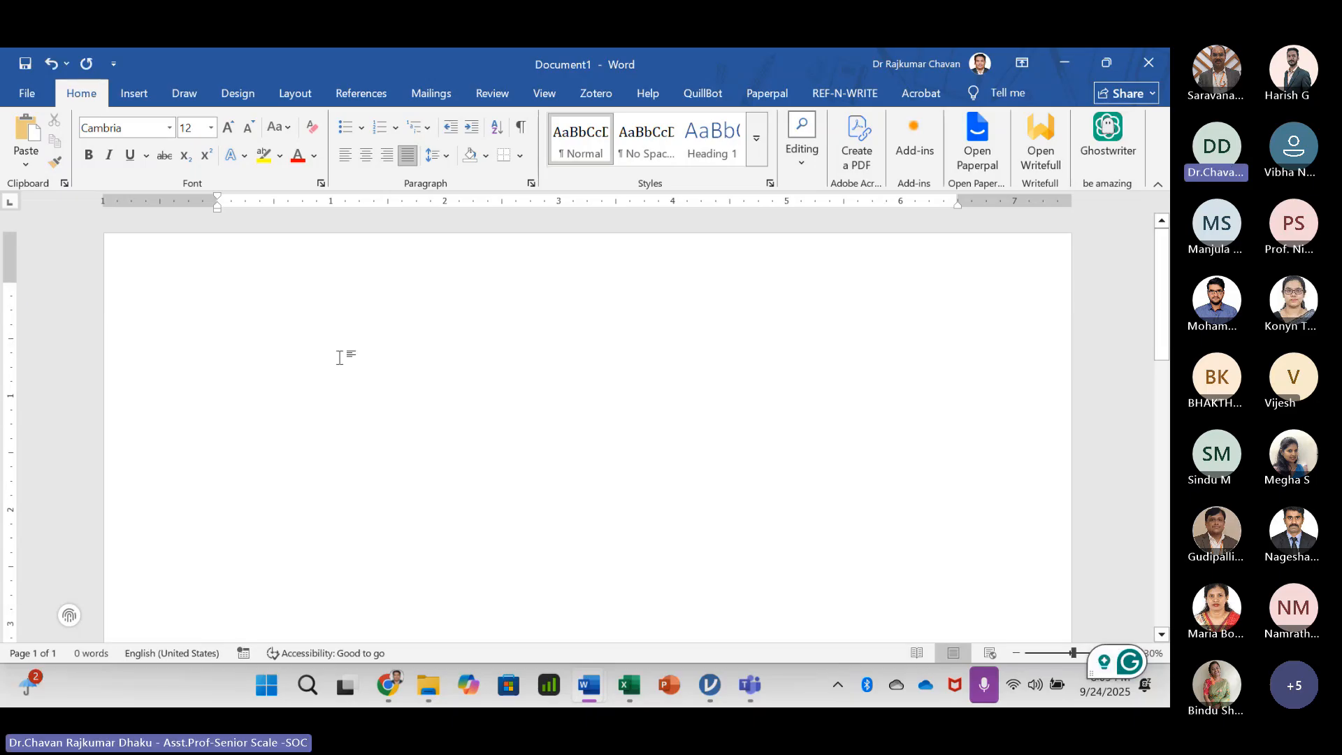
# - Enter the title "CONFIRMATORY FACTOR ANALYSIS" in the new document
pyautogui.write('CONFIRMATORY')
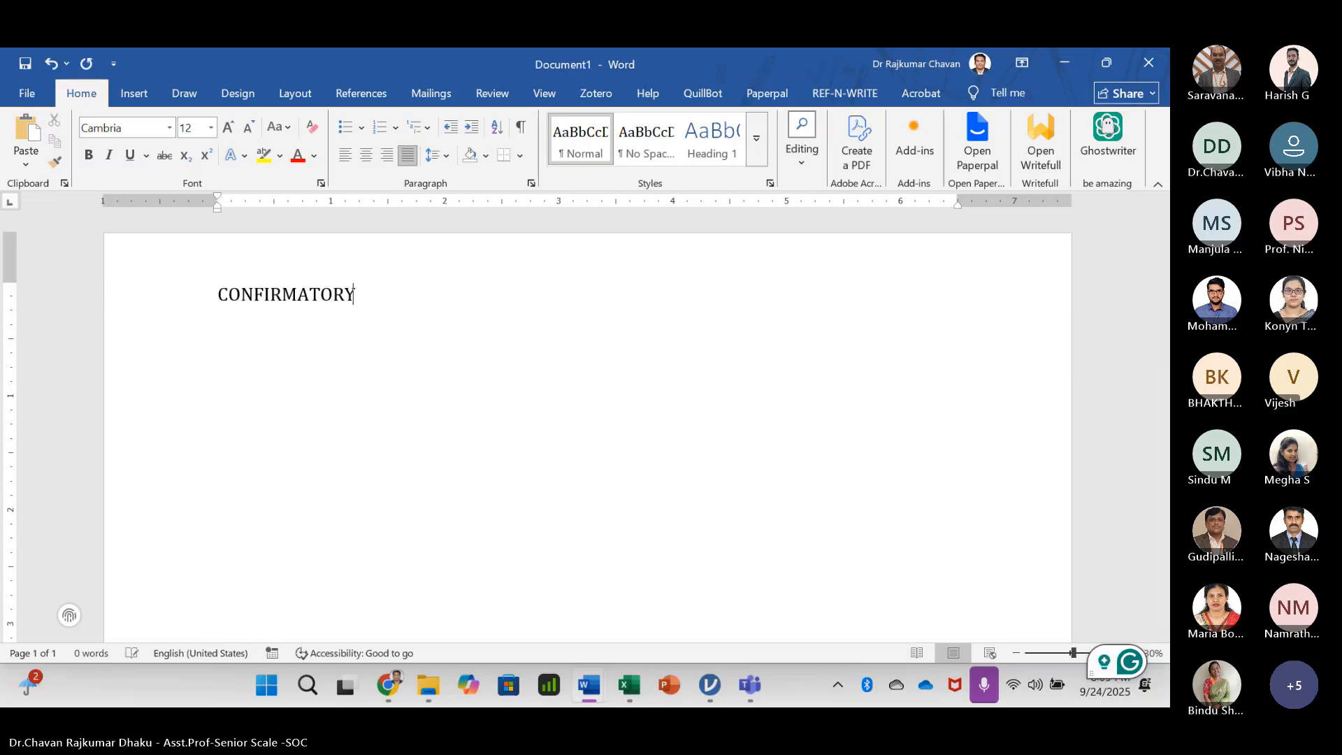
pyautogui.write(' FACTOR ANAL')
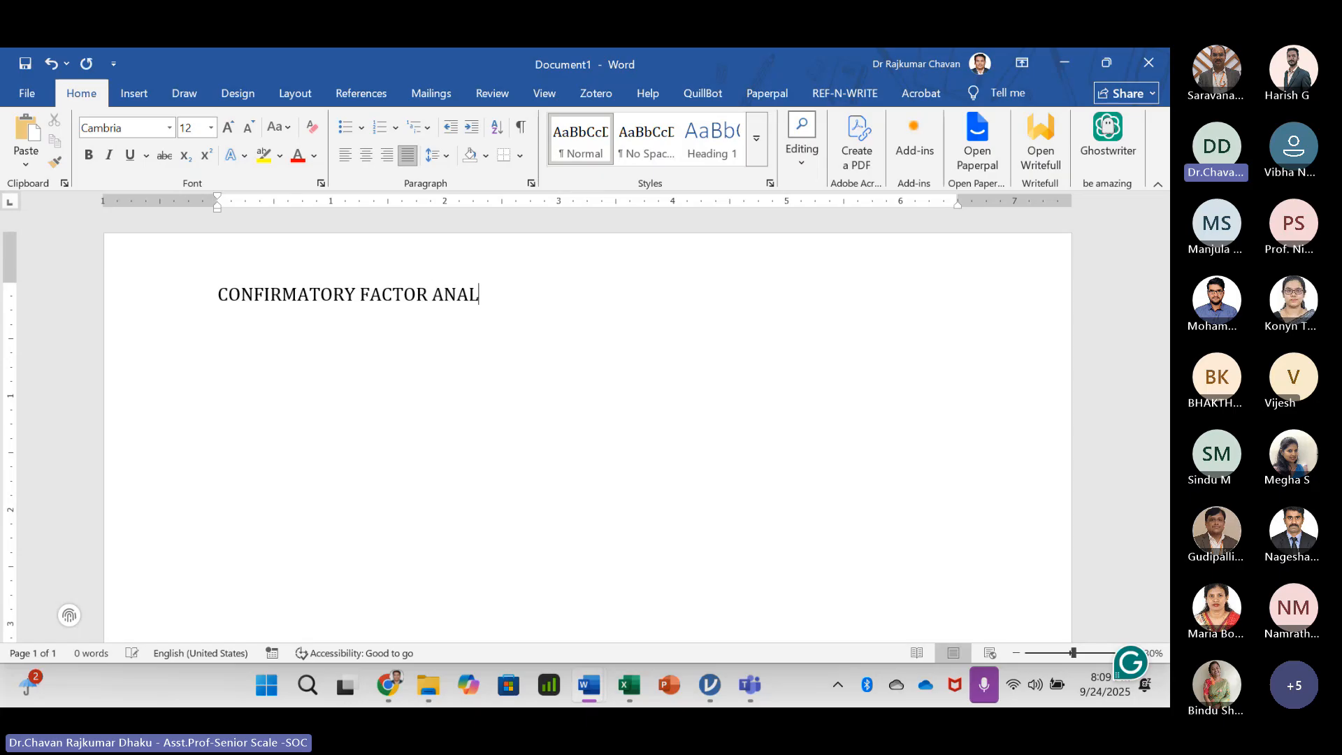
pyautogui.write('YSIS')
pyautogui.press('BackSpace')
pyautogui.press('BackSpace')
pyautogui.write('IS')
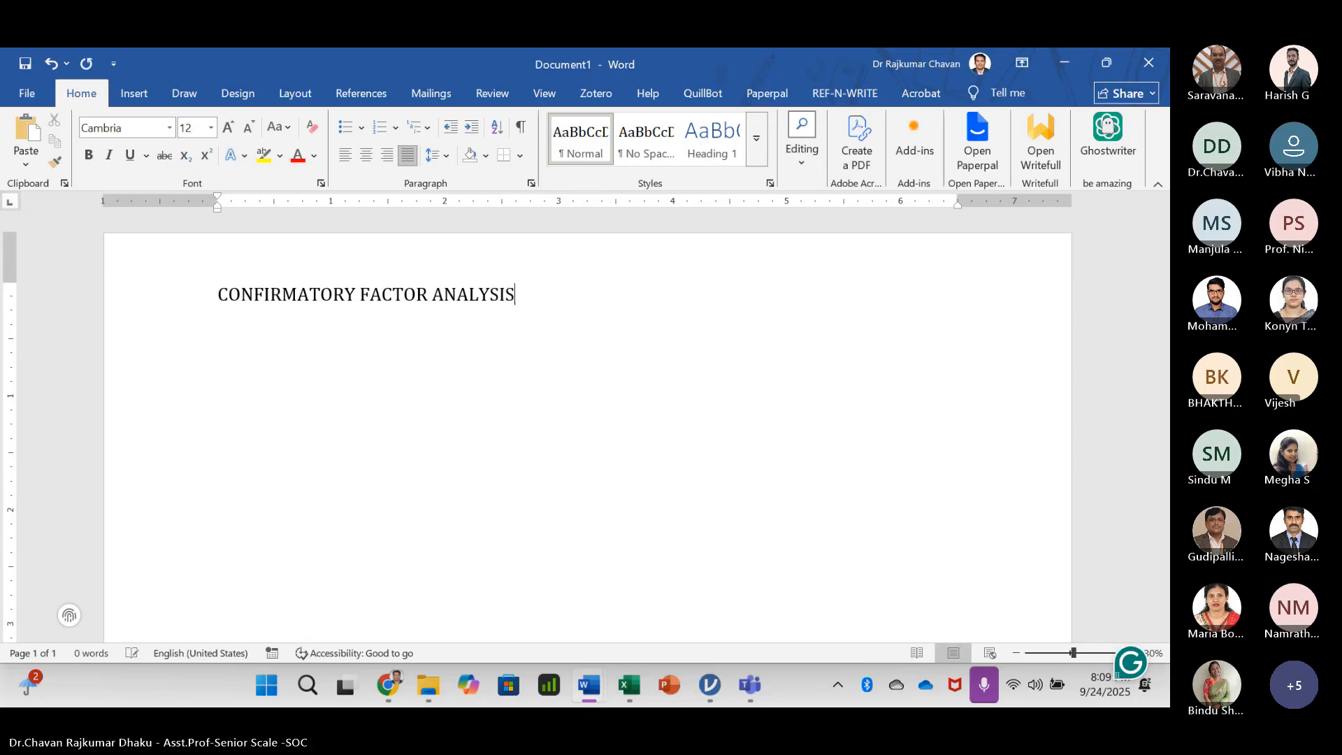
pyautogui.write(' S')
pyautogui.press('BackSpace')
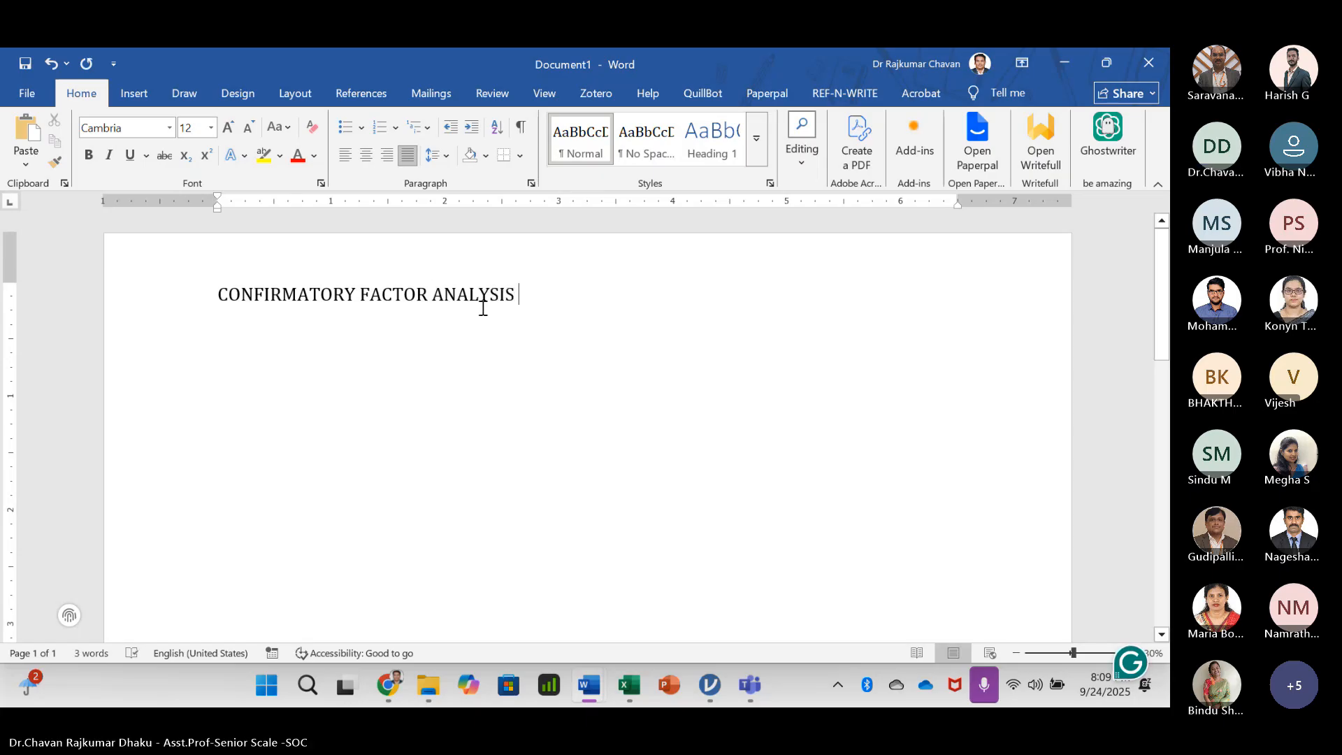
# - Center and bold the title, and start a justified, non-bold paragraph below it
pyautogui.tripleClick(350, 291)
pyautogui.click(365, 154)
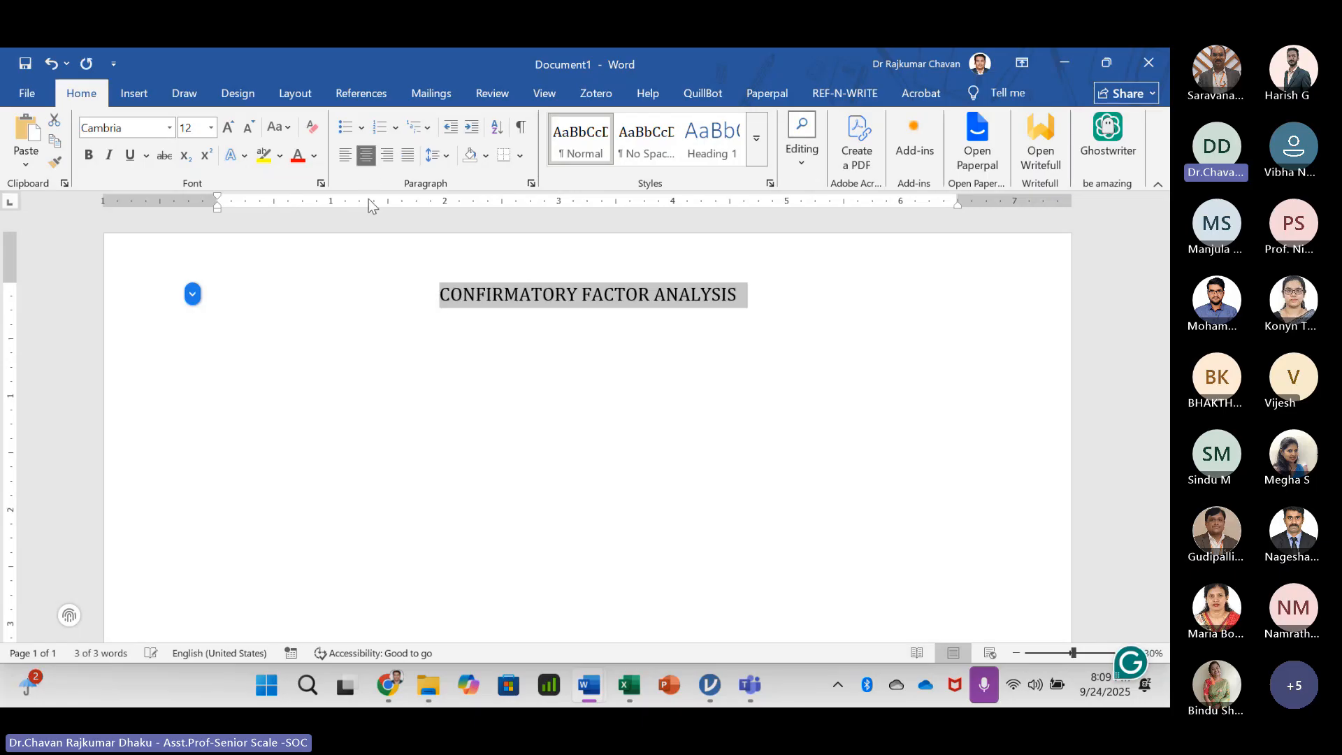
pyautogui.hotkey('ctrl', 'b')
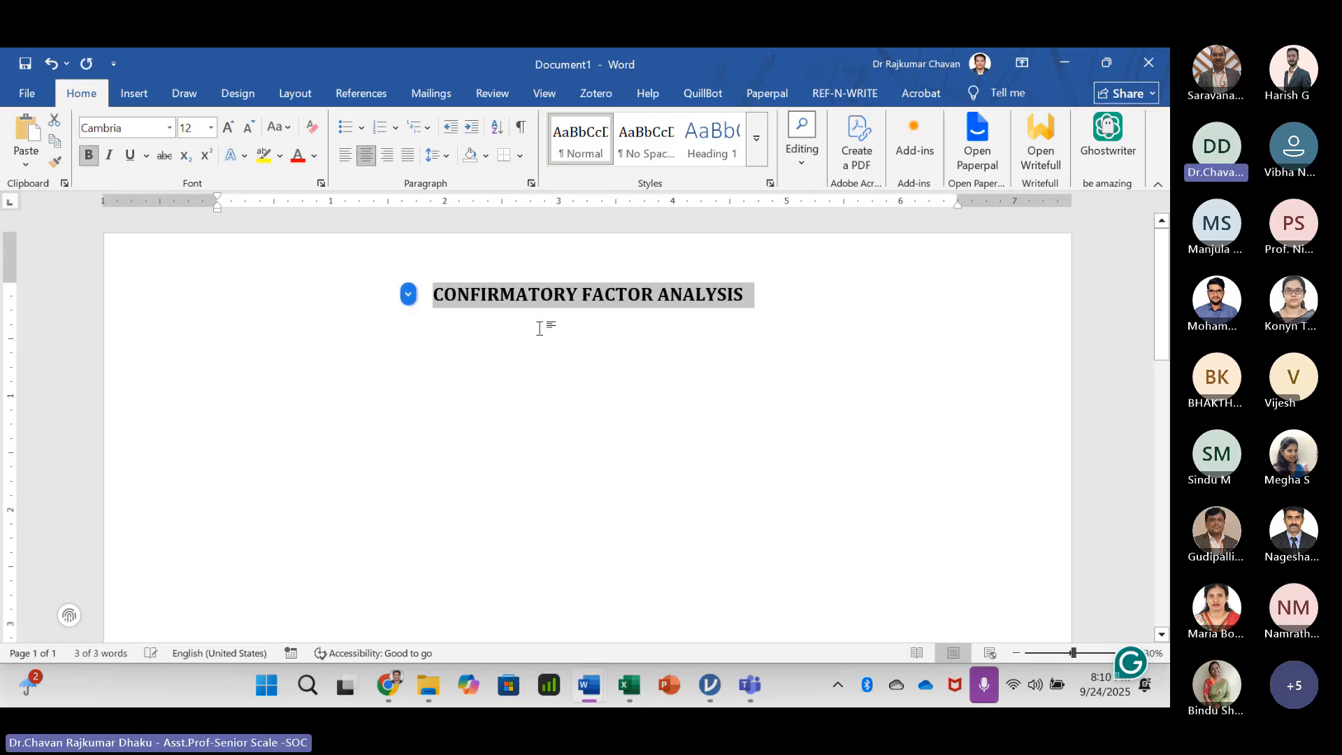
pyautogui.click(786, 302)
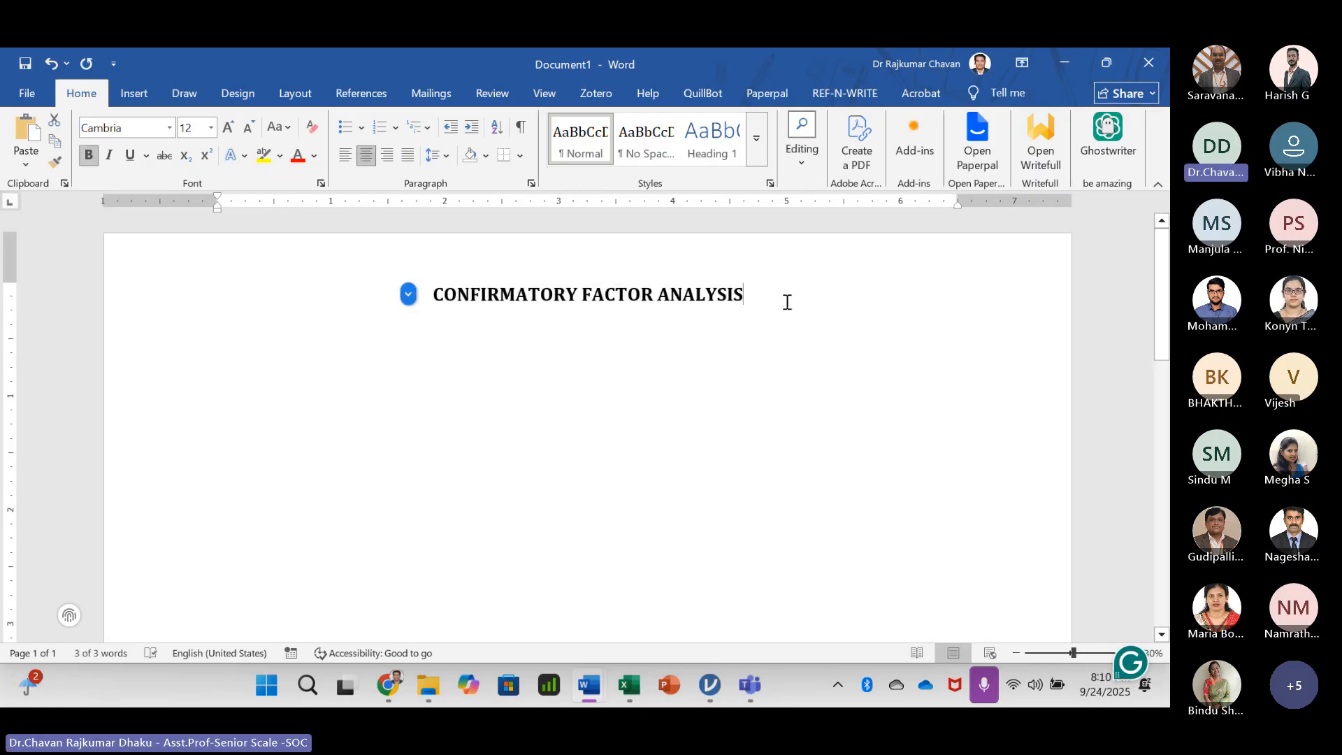
pyautogui.press('Return')
pyautogui.hotkey('ctrl', 'j')
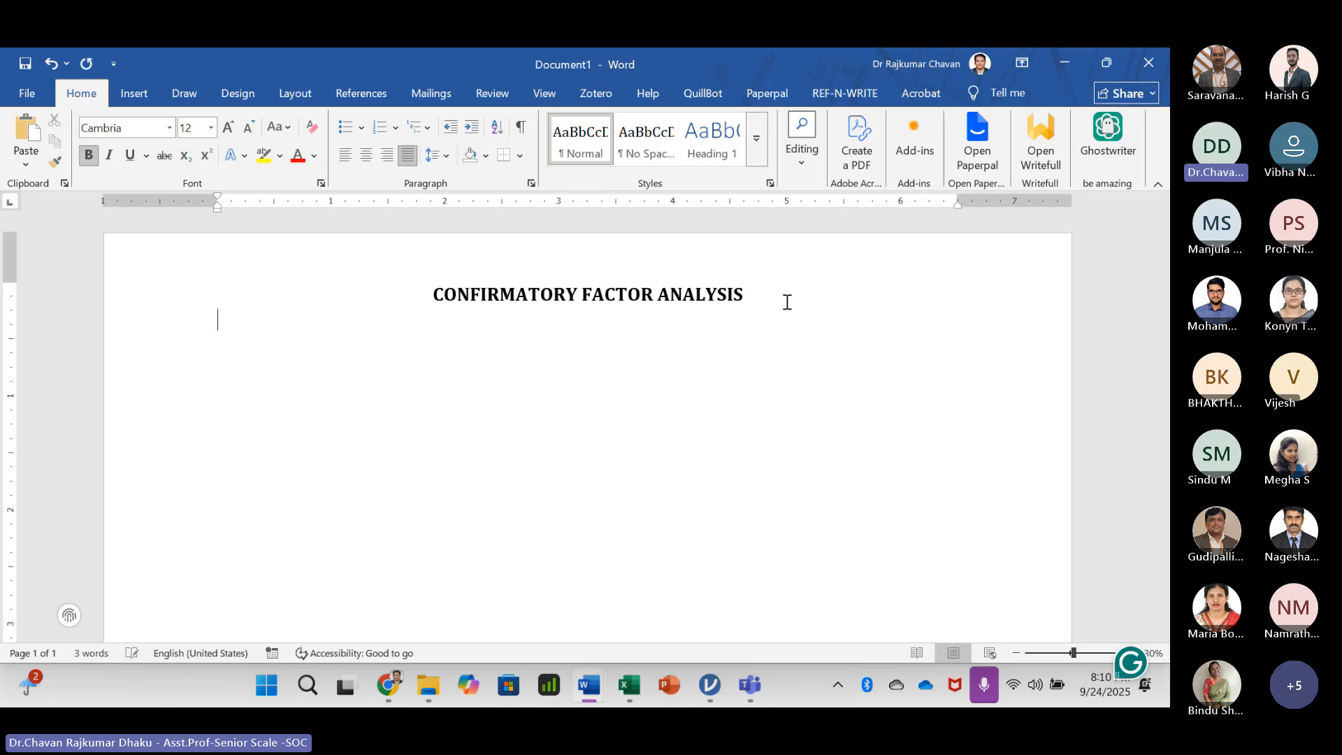
pyautogui.hotkey('ctrl', 'b')
# - Switch back to the brandequity window in jamovi and look through the confirmatory factor analysis results, ending at the factor loadings
pyautogui.hotkey('alt', 'Tab')
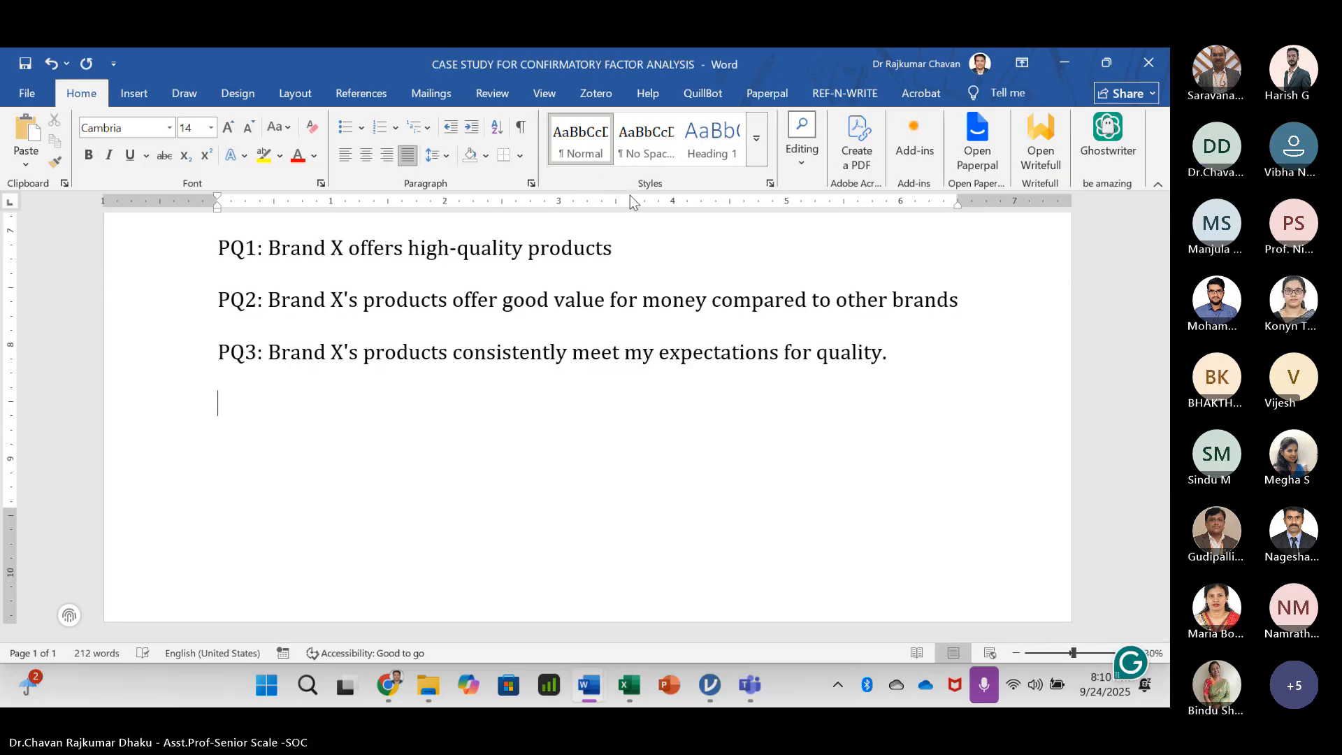
pyautogui.hotkey('alt', 'Tab')
pyautogui.hotkey('alt', 'Tab')
pyautogui.press('Tab')
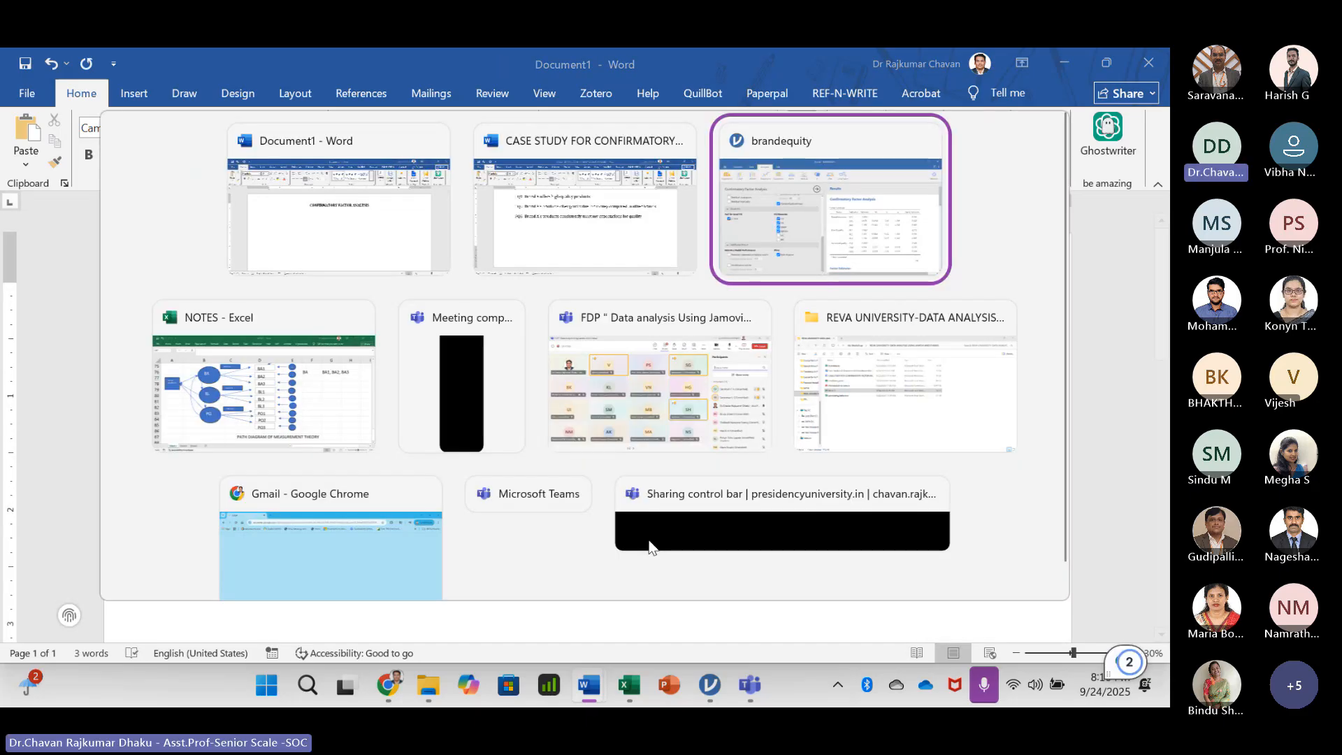
pyautogui.scroll(-10, 671, 473)
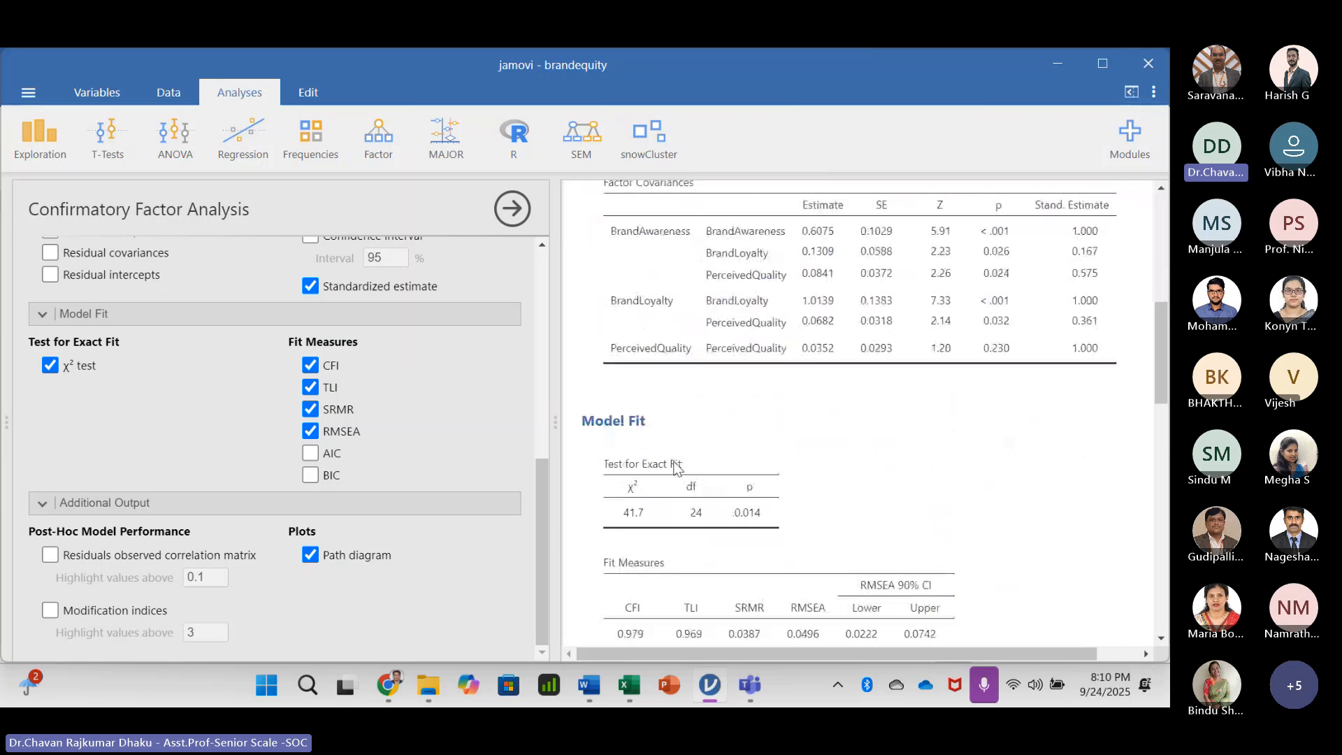
pyautogui.scroll(-5, 668, 473)
pyautogui.scroll(15, 671, 448)
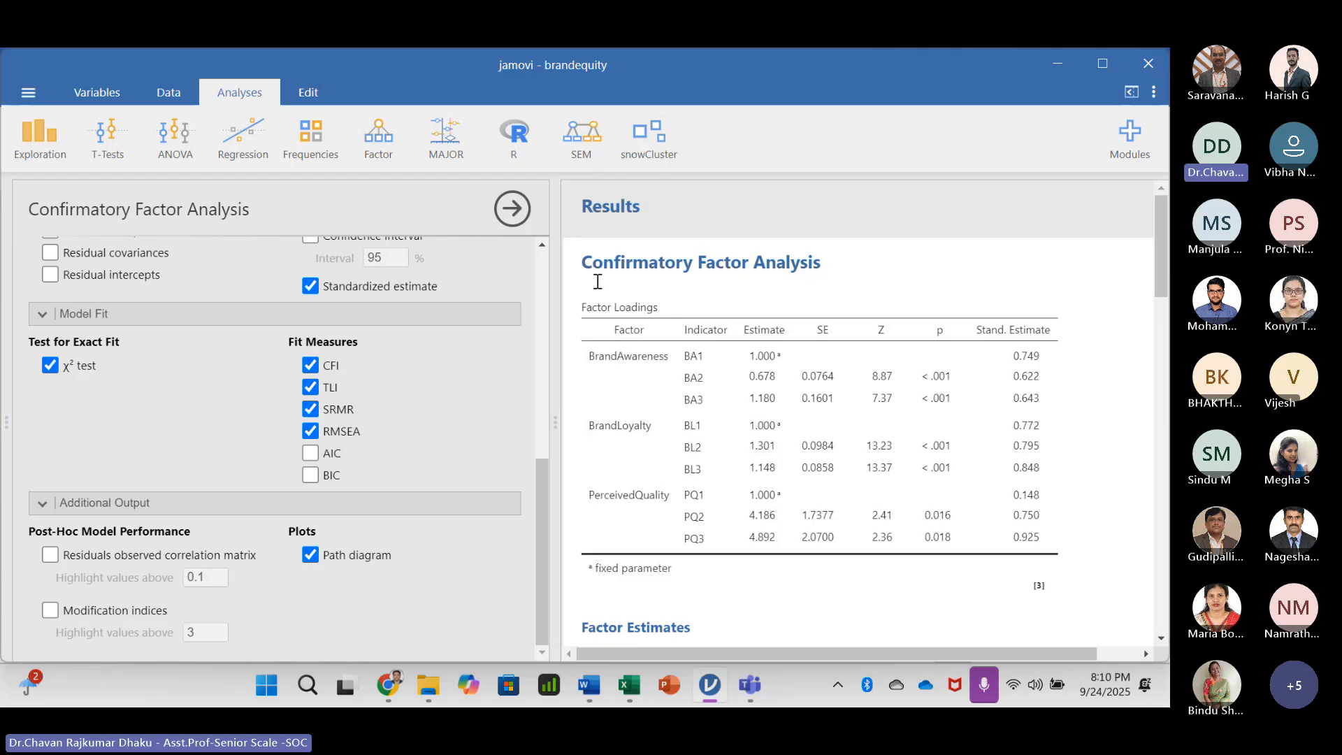
# - Copy the Factor Loadings table from the confirmatory factor analysis results and paste it below the title in the new Word document
pyautogui.rightClick(627, 336)
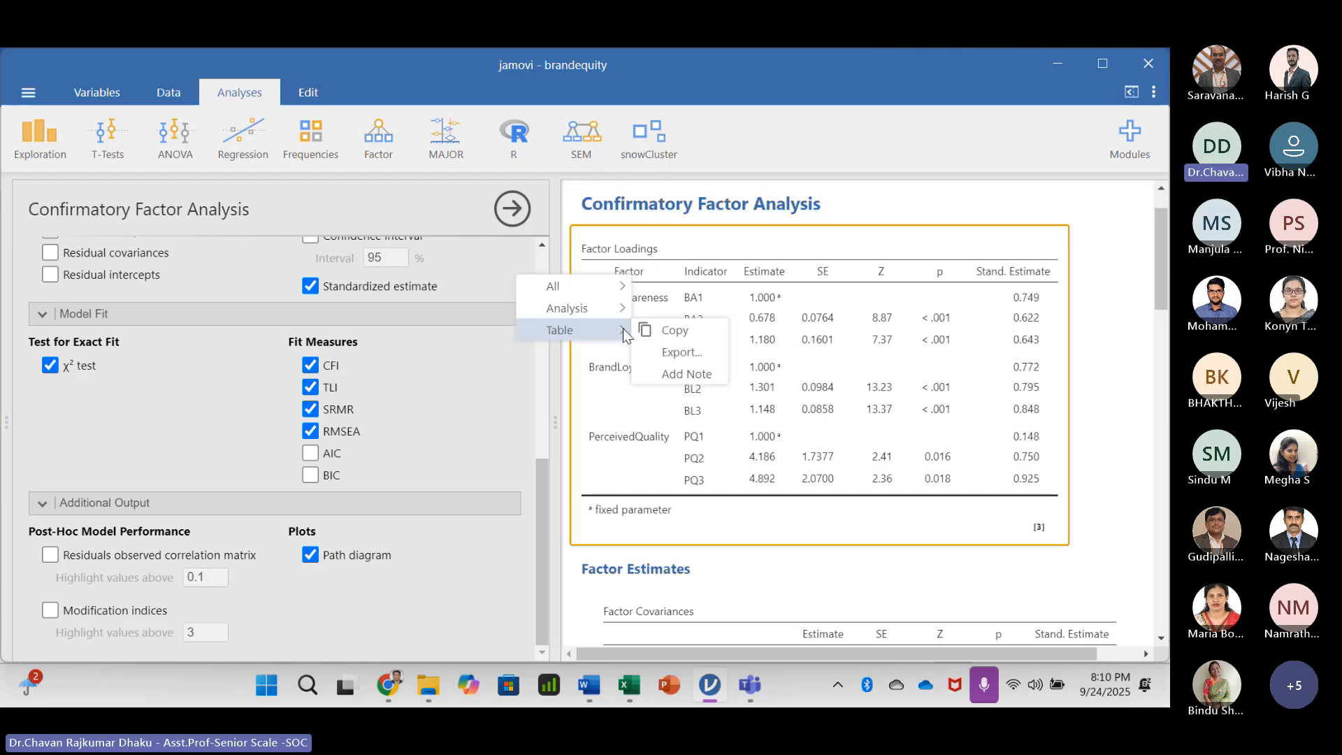
pyautogui.click(647, 331)
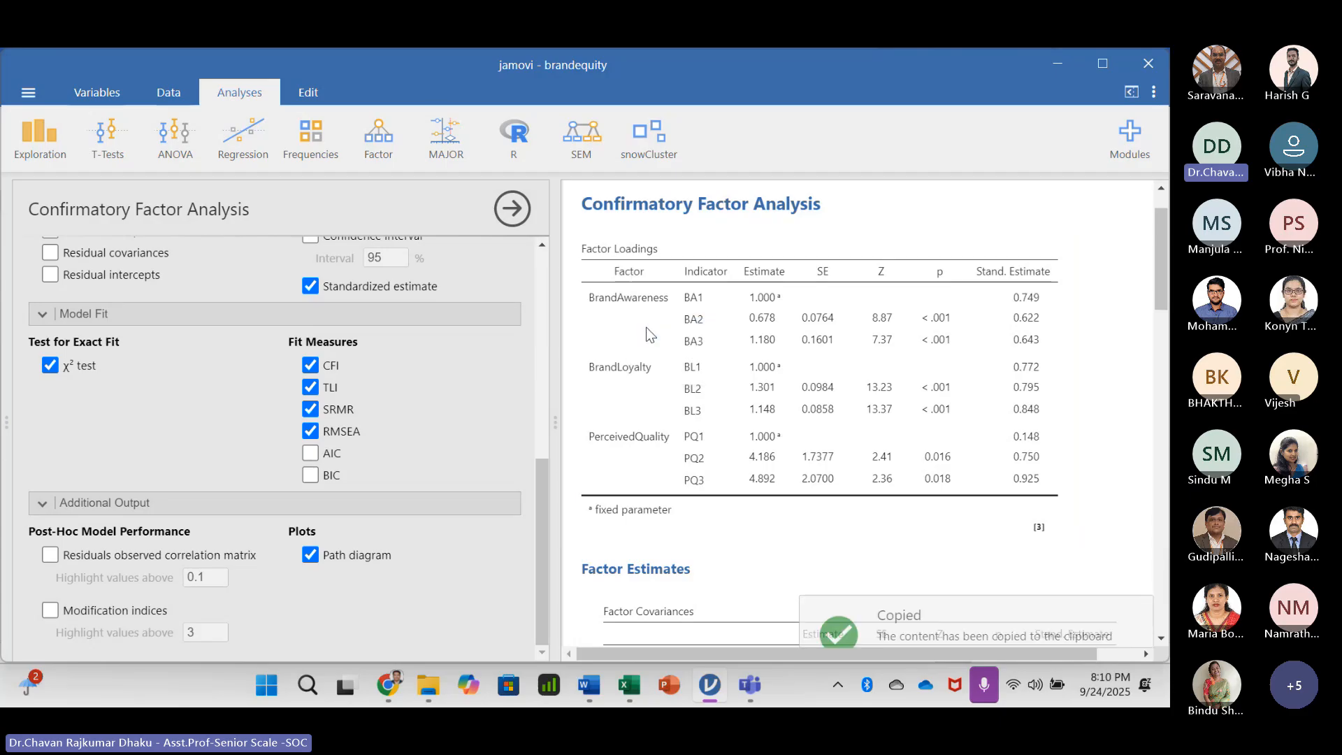
pyautogui.hotkey('alt', 'Tab')
pyautogui.hotkey('ctrl', 'v')
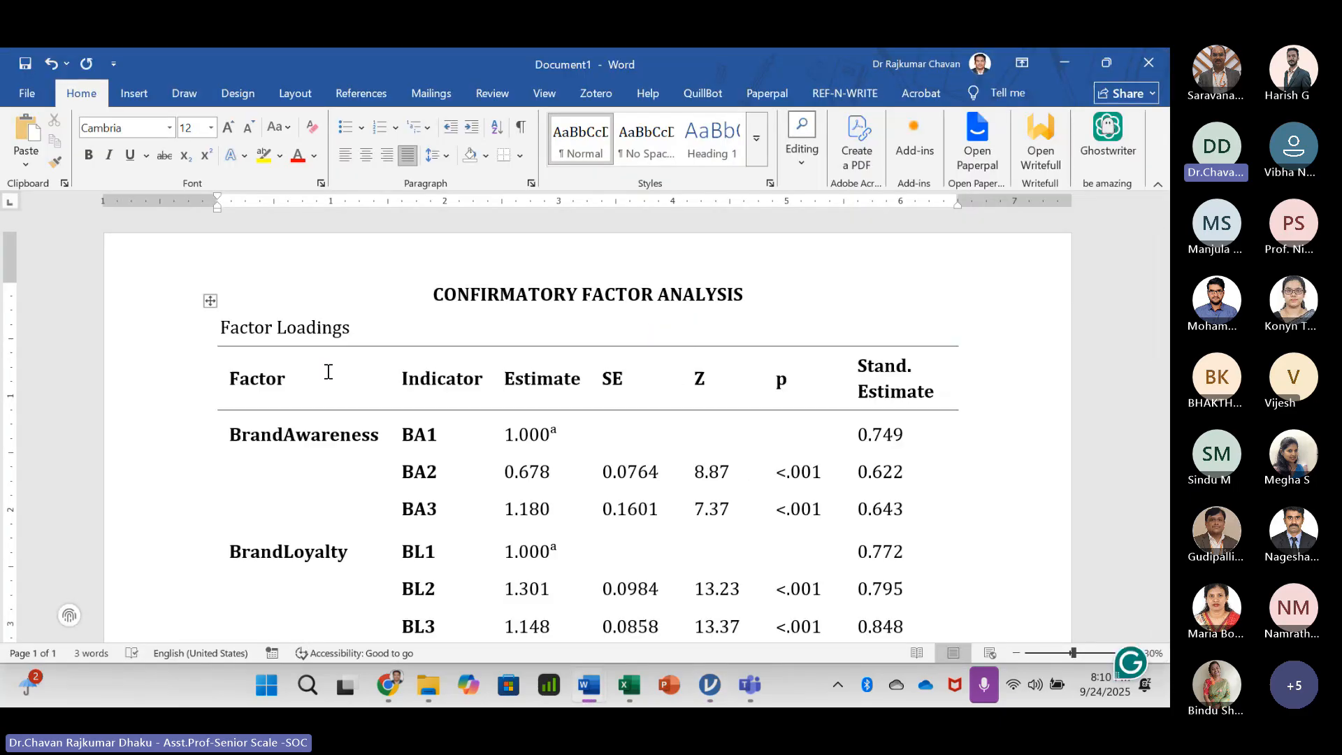
pyautogui.scroll(3, 290, 425)
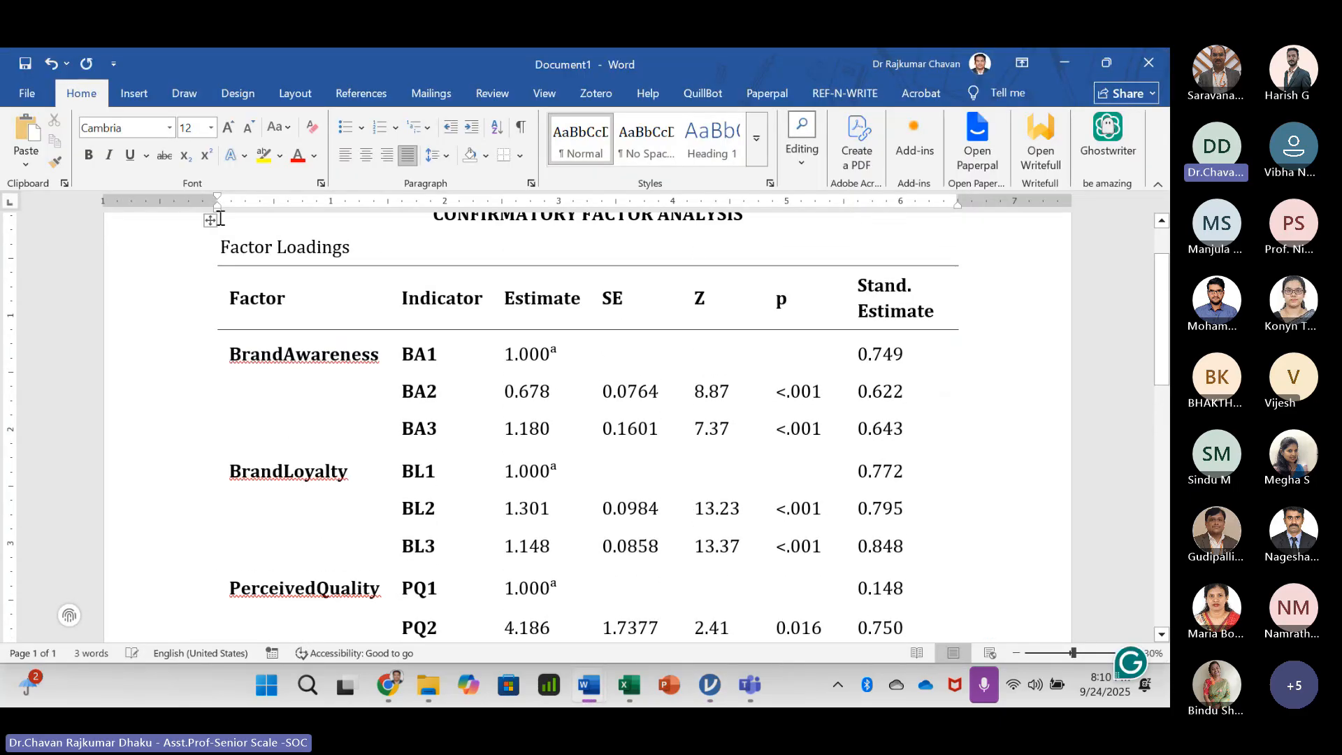
pyautogui.hotkey('ctrl', 'Home')
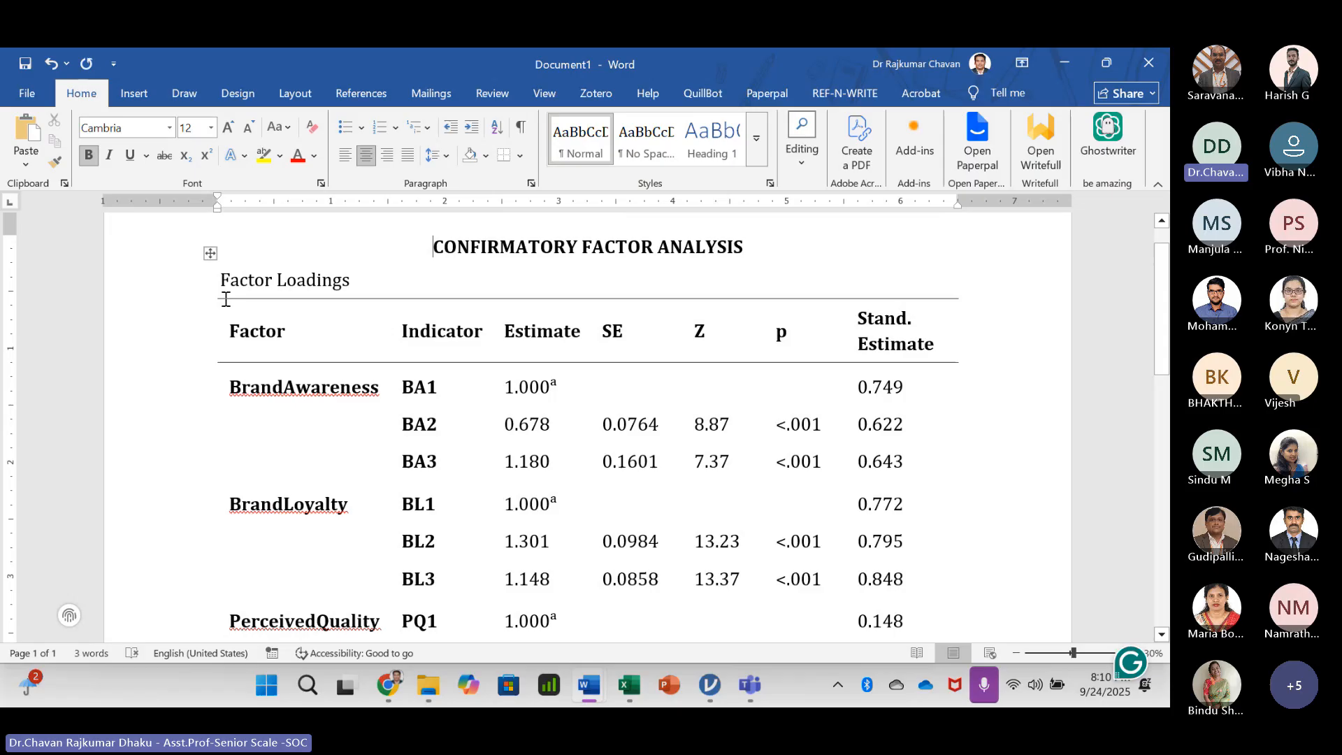
# - Apply the plain table style with full grid borders to the whole factor loadings table and place the cursor on the line below it
pyautogui.click(211, 253)
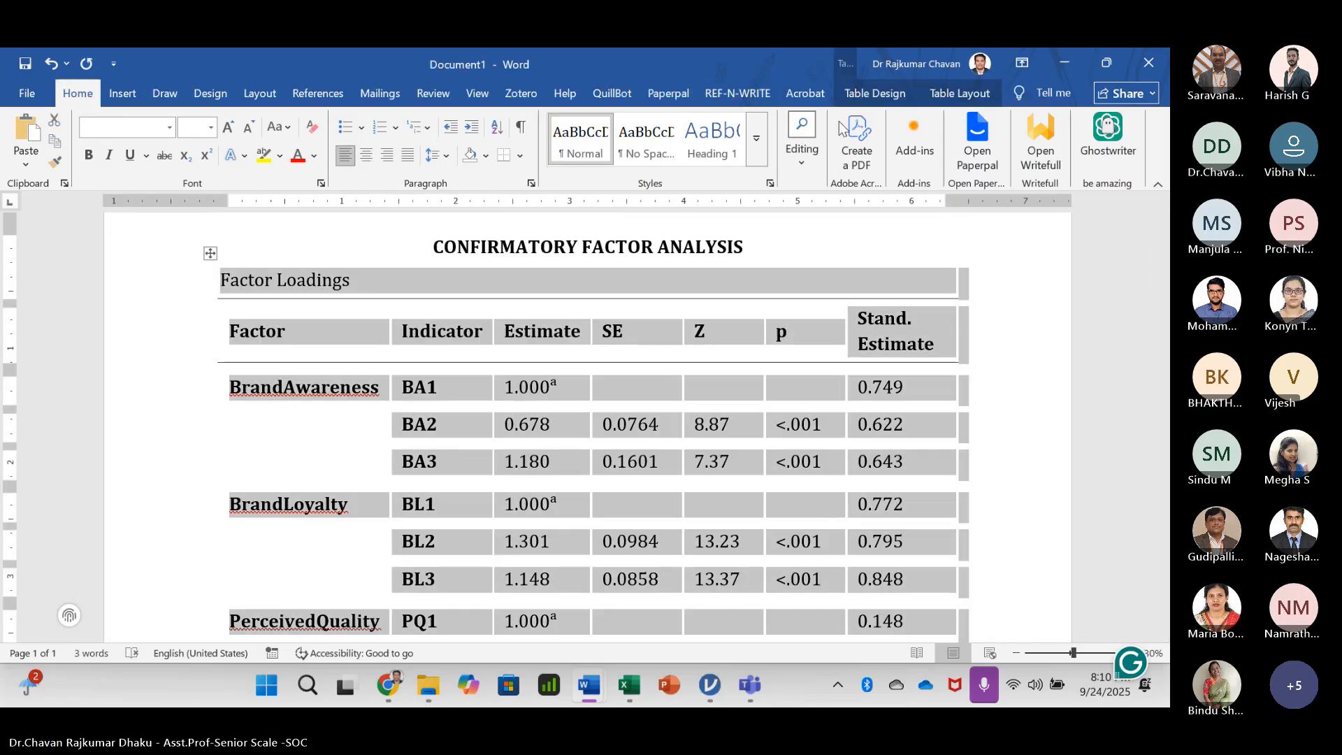
pyautogui.click(881, 96)
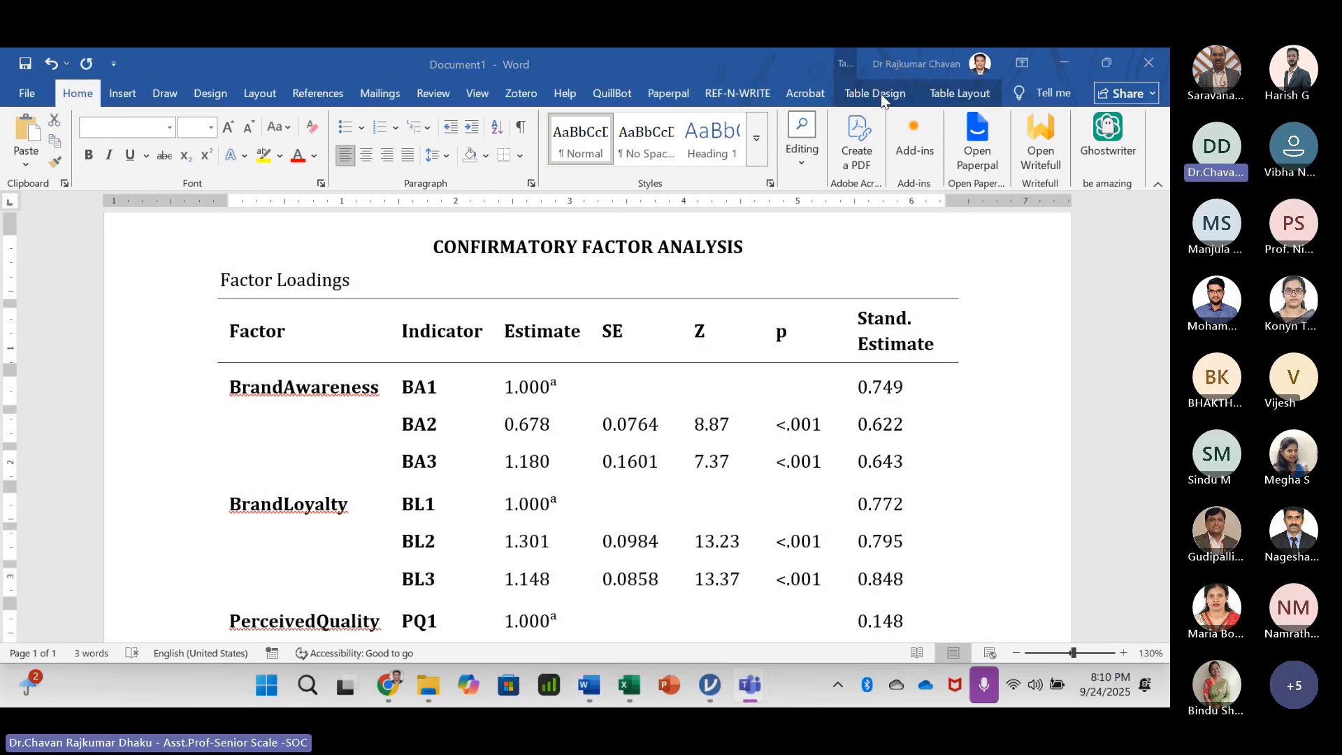
pyautogui.click(972, 96)
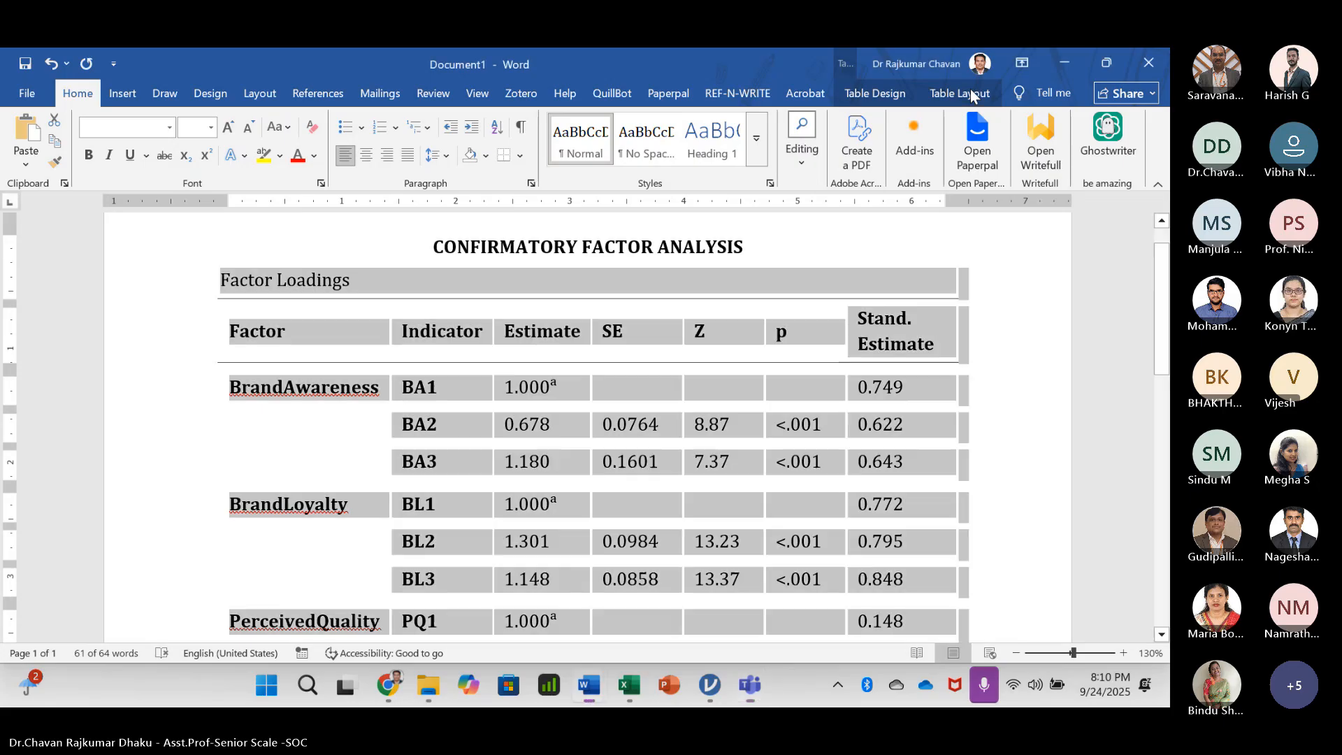
pyautogui.click(695, 70)
pyautogui.click(884, 93)
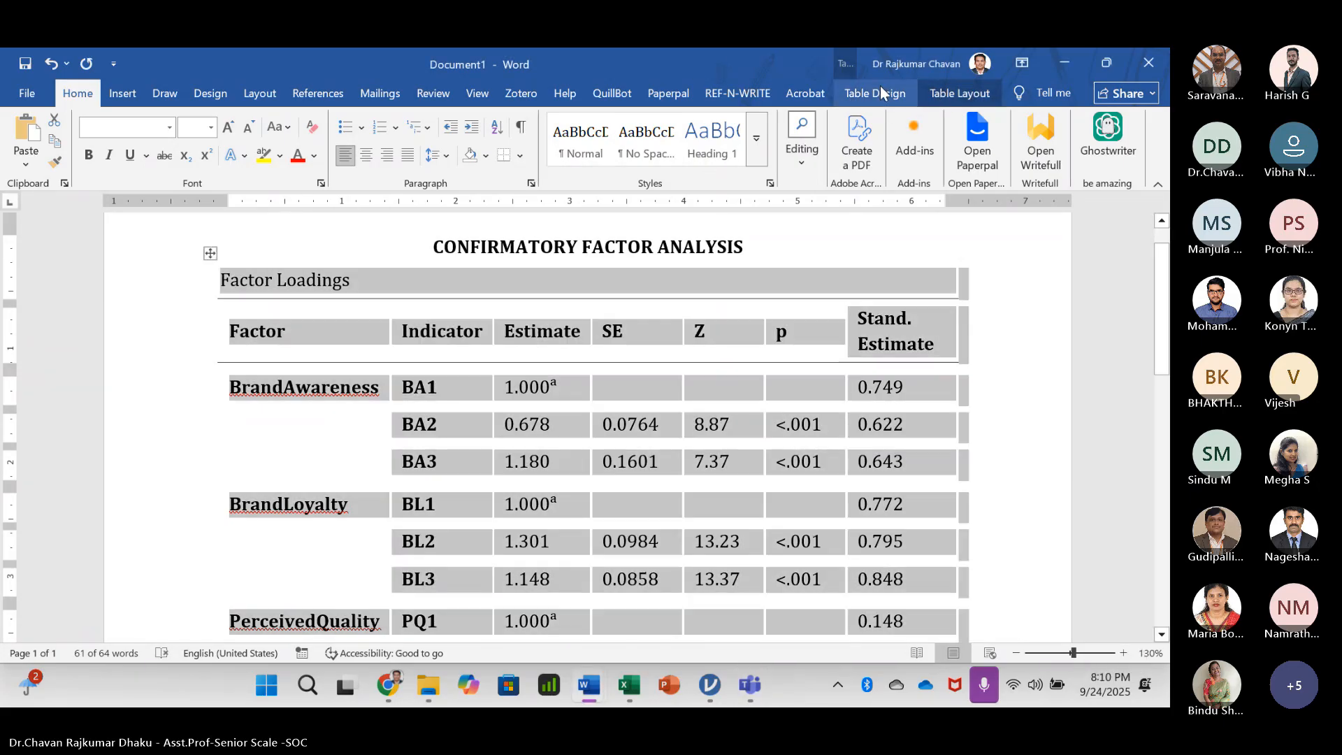
pyautogui.click(879, 90)
pyautogui.click(273, 137)
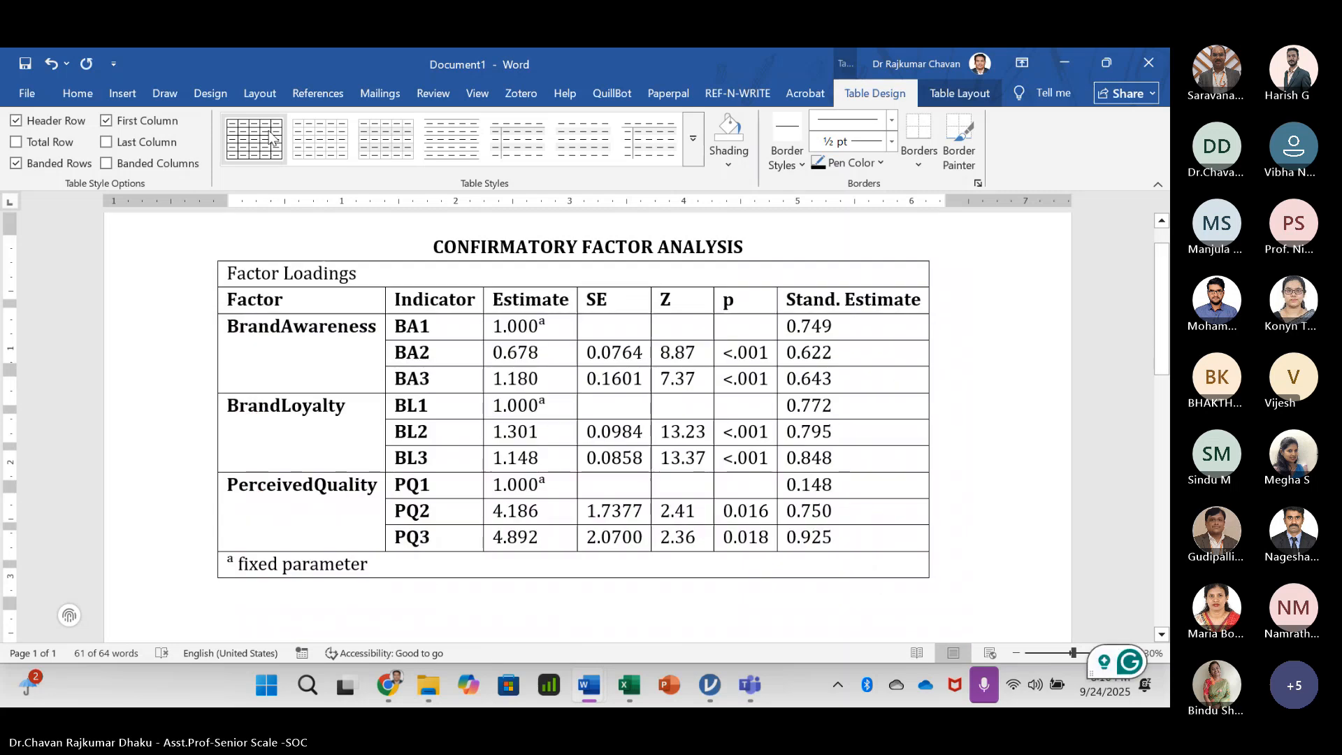
pyautogui.click(320, 137)
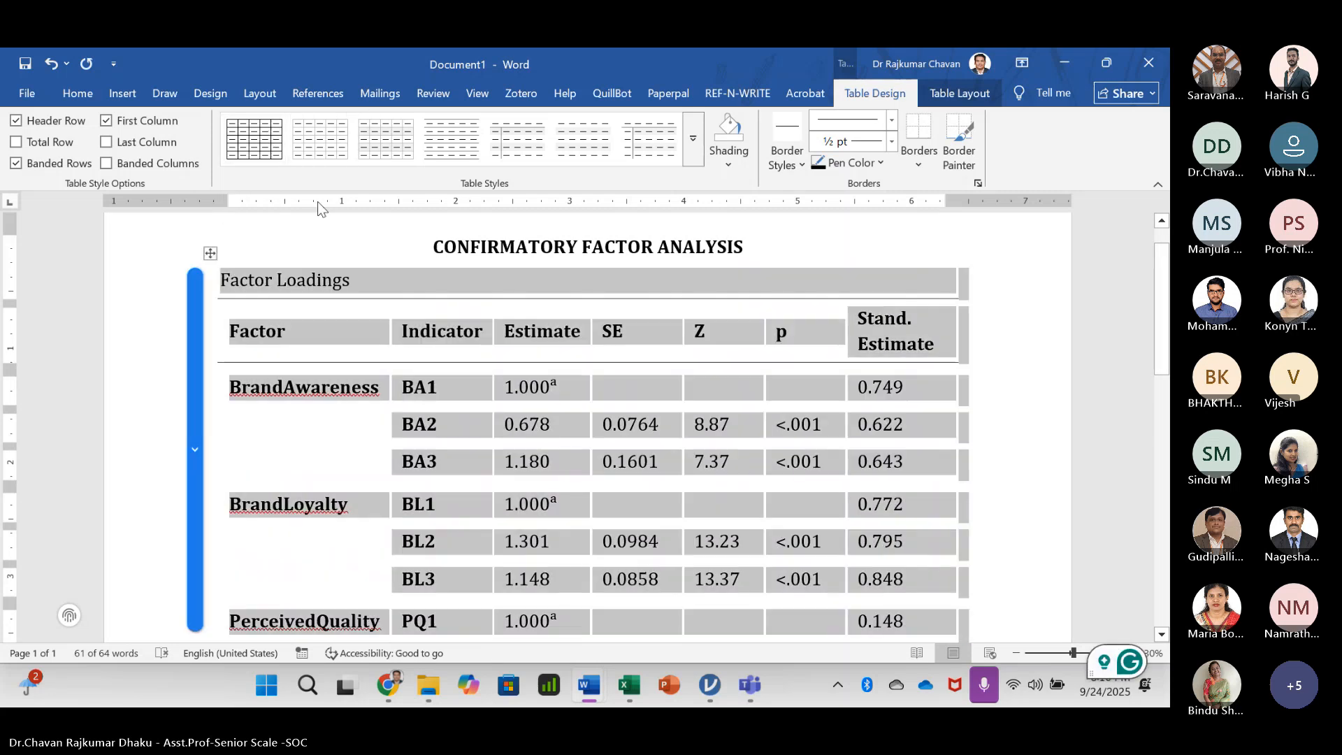
pyautogui.click(264, 144)
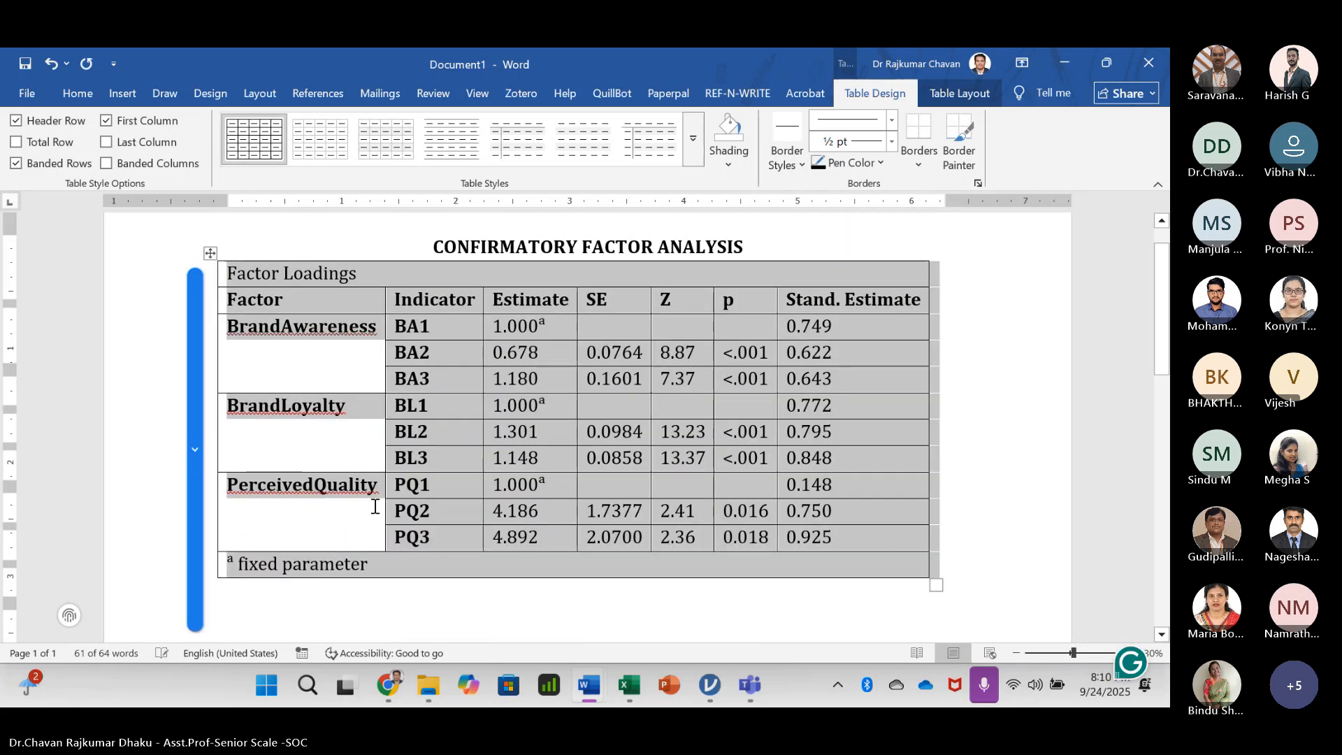
pyautogui.click(317, 617)
pyautogui.scroll(-2, 371, 451)
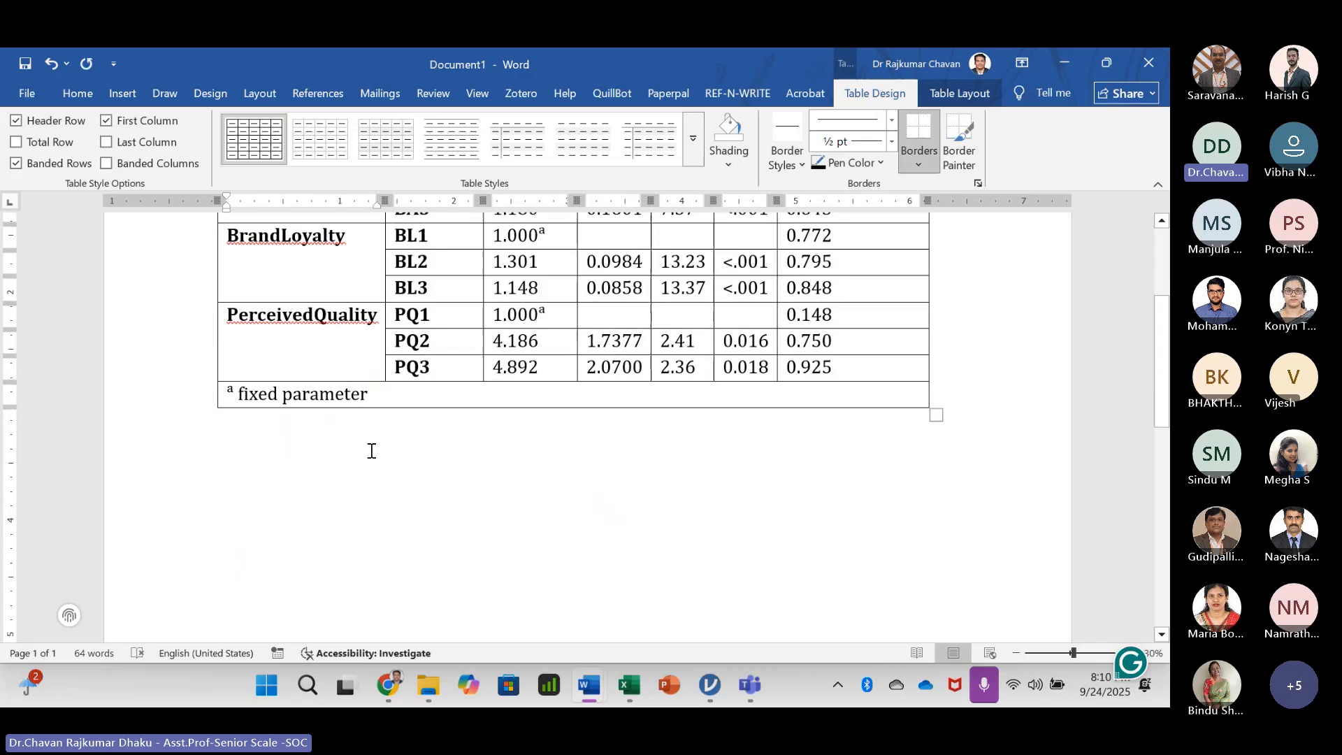
pyautogui.click(245, 429)
pyautogui.scroll(2, 356, 513)
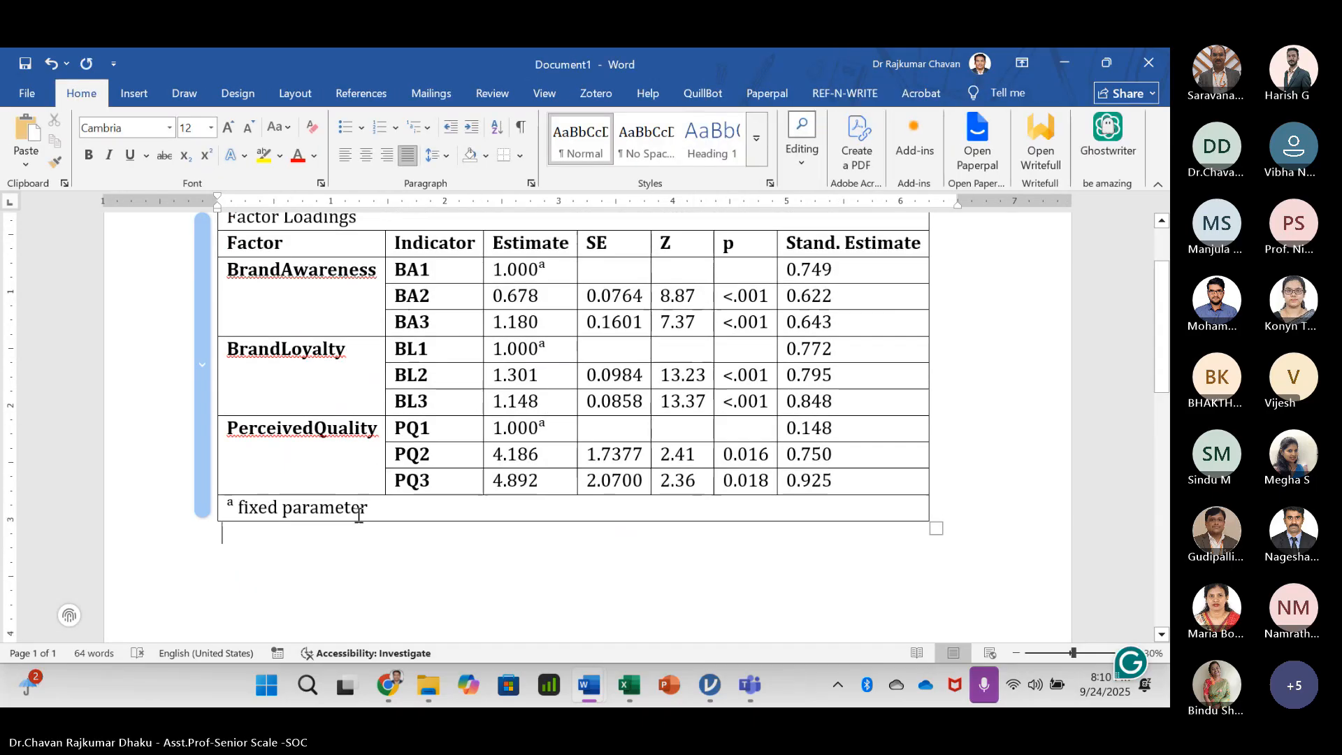
pyautogui.click(531, 153)
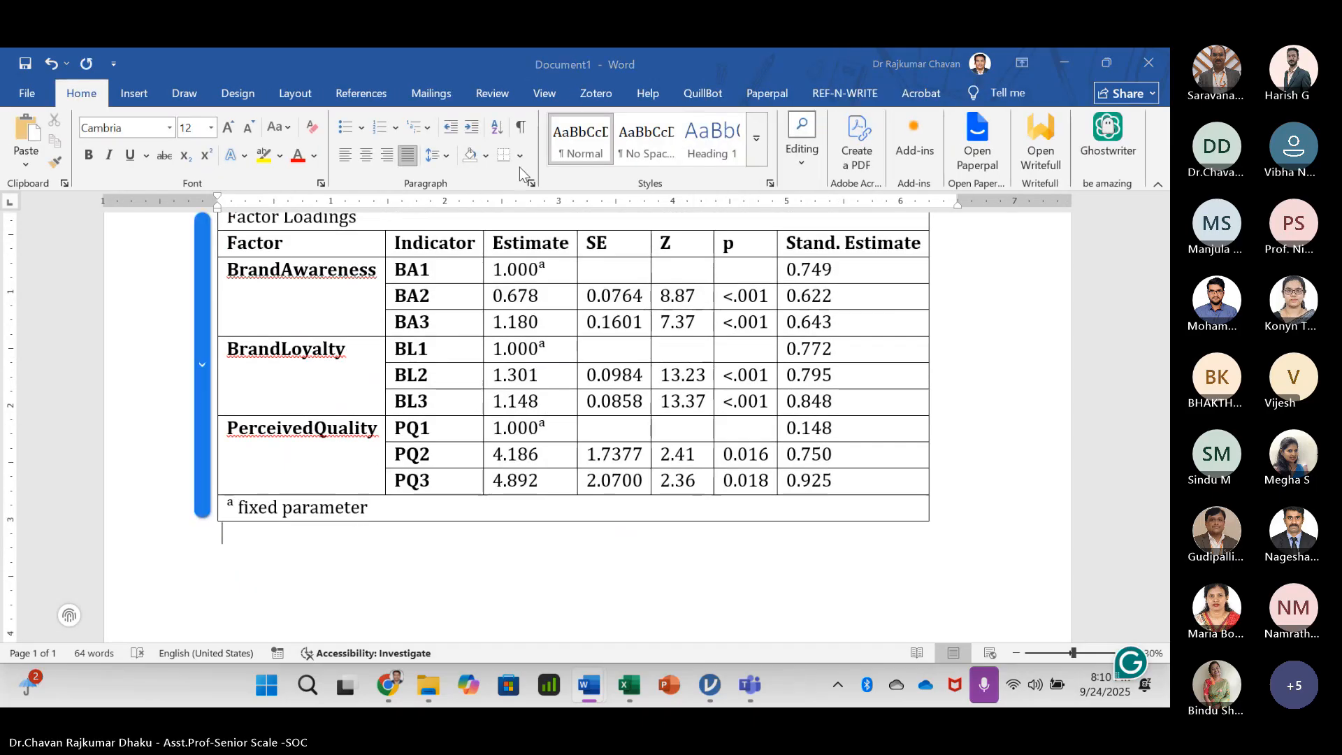
pyautogui.click(274, 542)
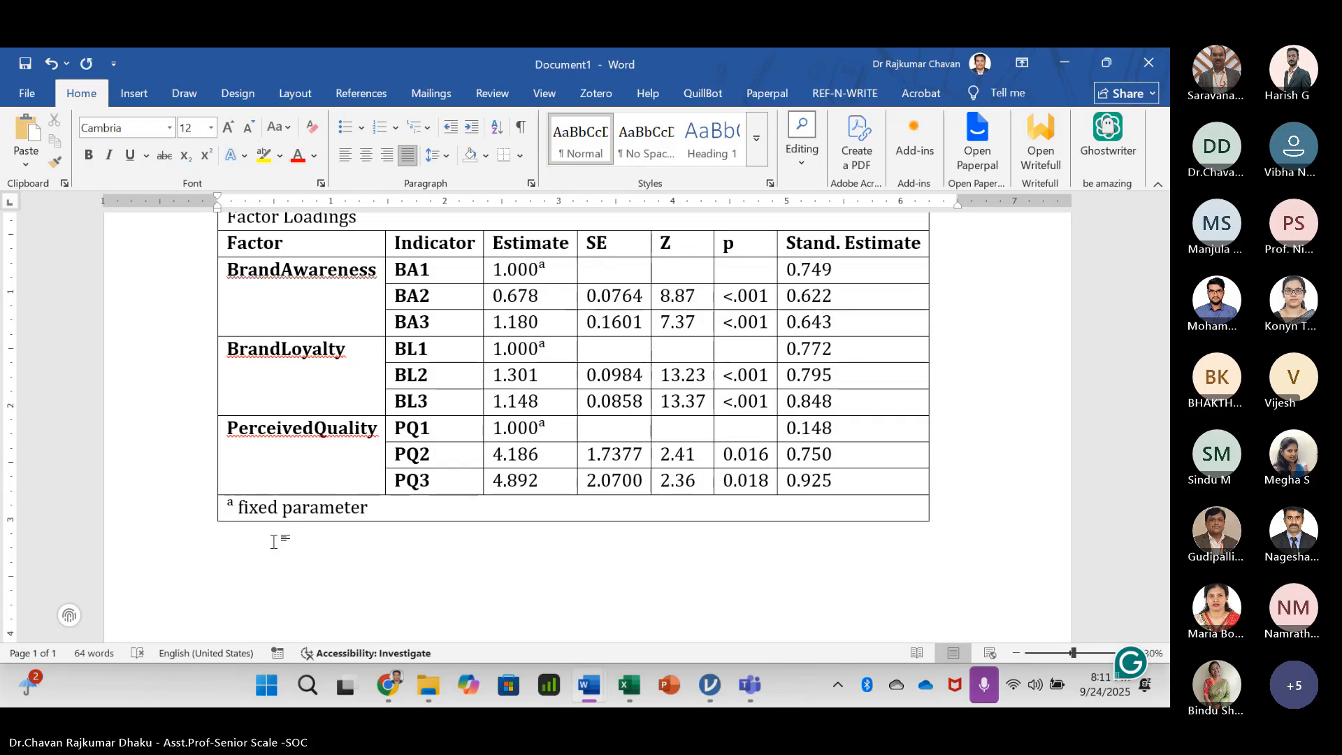
# - Examine the BrandAwareness BA1 row in the factor loadings table, comparing its fixed estimate with its standardized estimate
pyautogui.scroll(2, 273, 542)
pyautogui.scroll(-2, 273, 517)
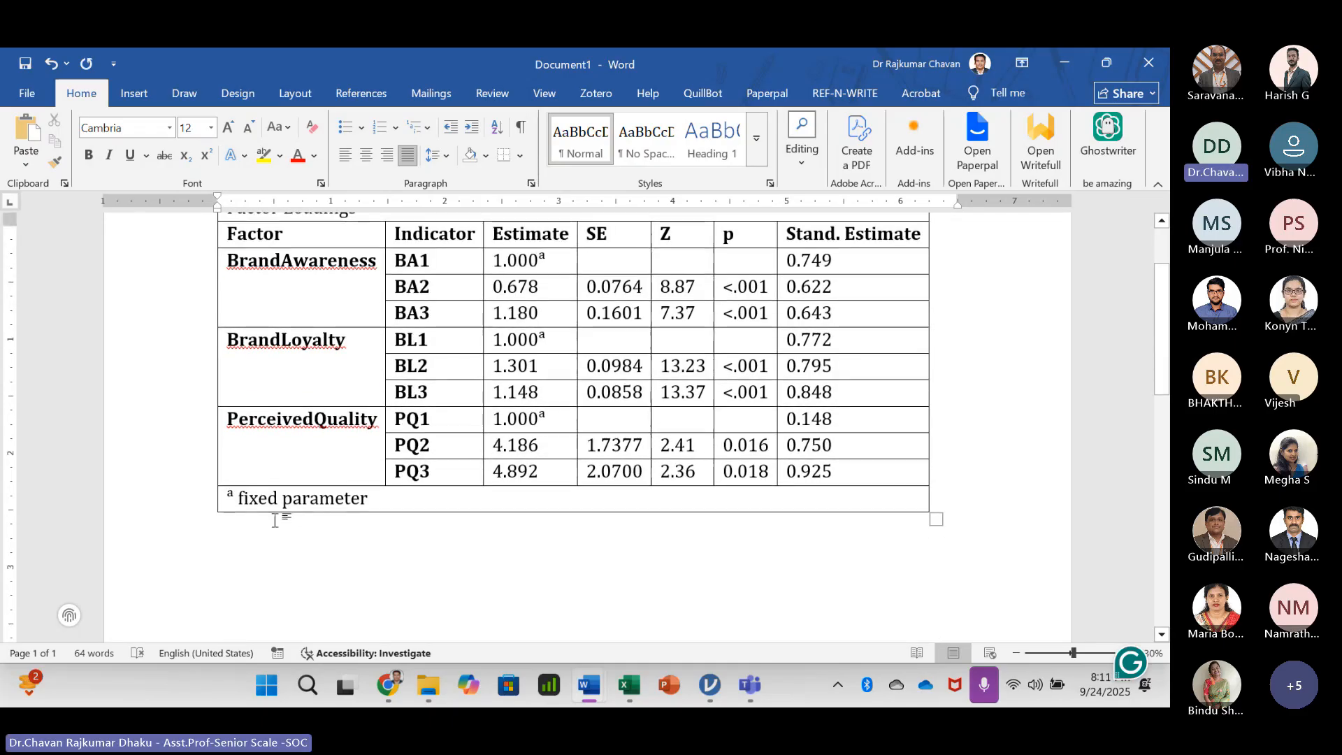
pyautogui.scroll(1, 433, 334)
pyautogui.moveTo(431, 318); pyautogui.dragTo(394, 316)
pyautogui.click(275, 318)
pyautogui.click(332, 323)
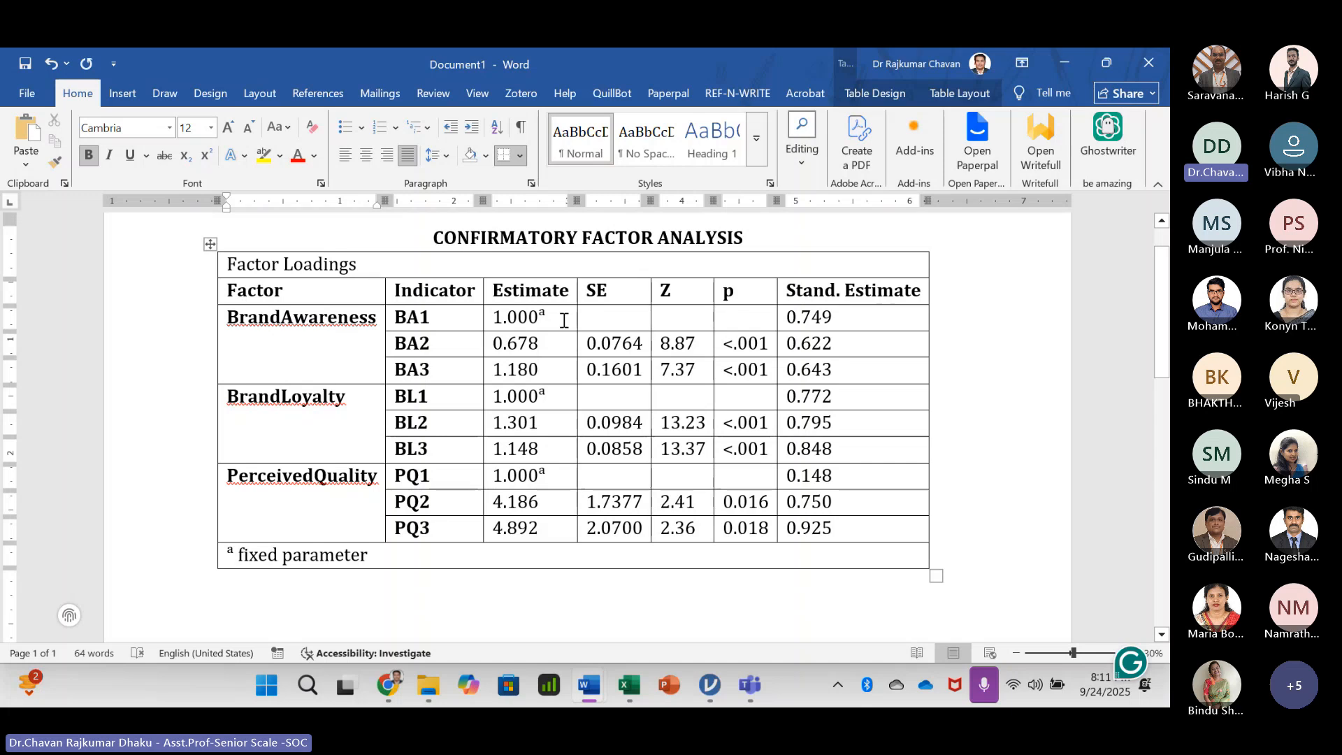
pyautogui.moveTo(546, 316); pyautogui.dragTo(487, 314)
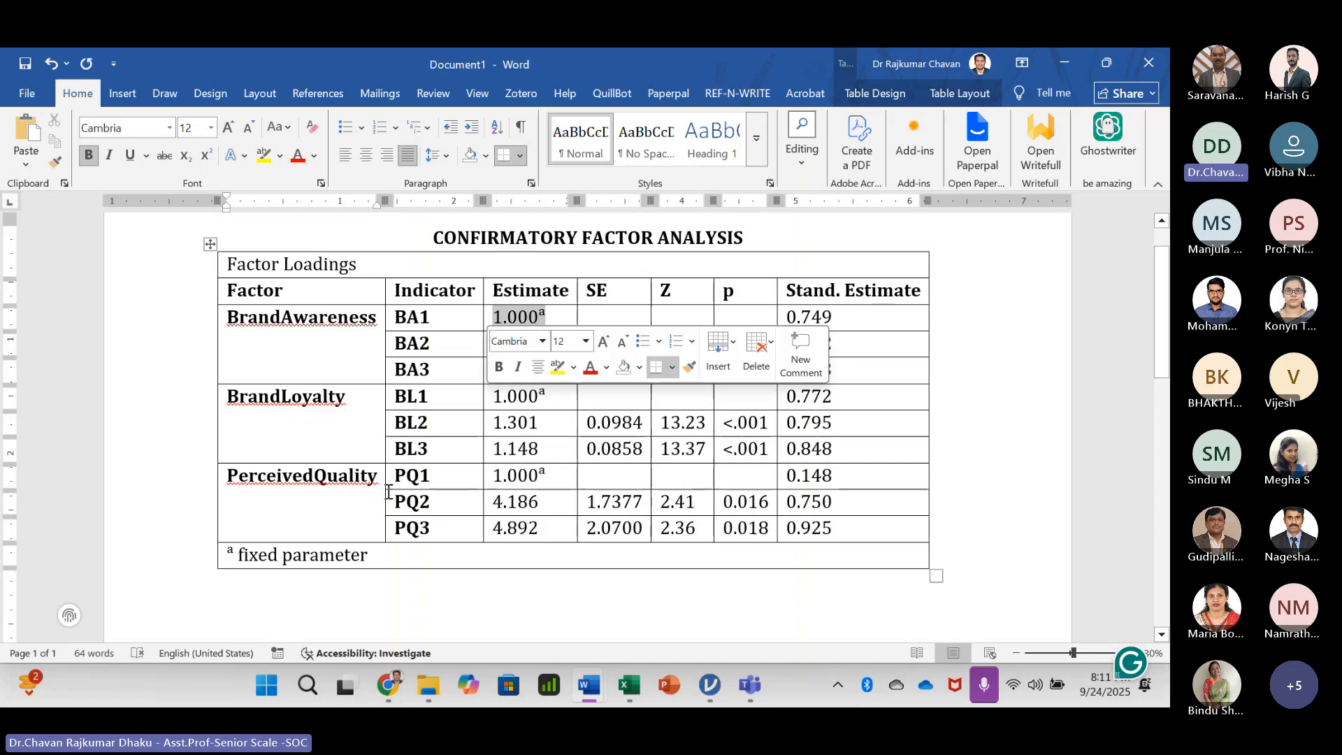
pyautogui.click(555, 319)
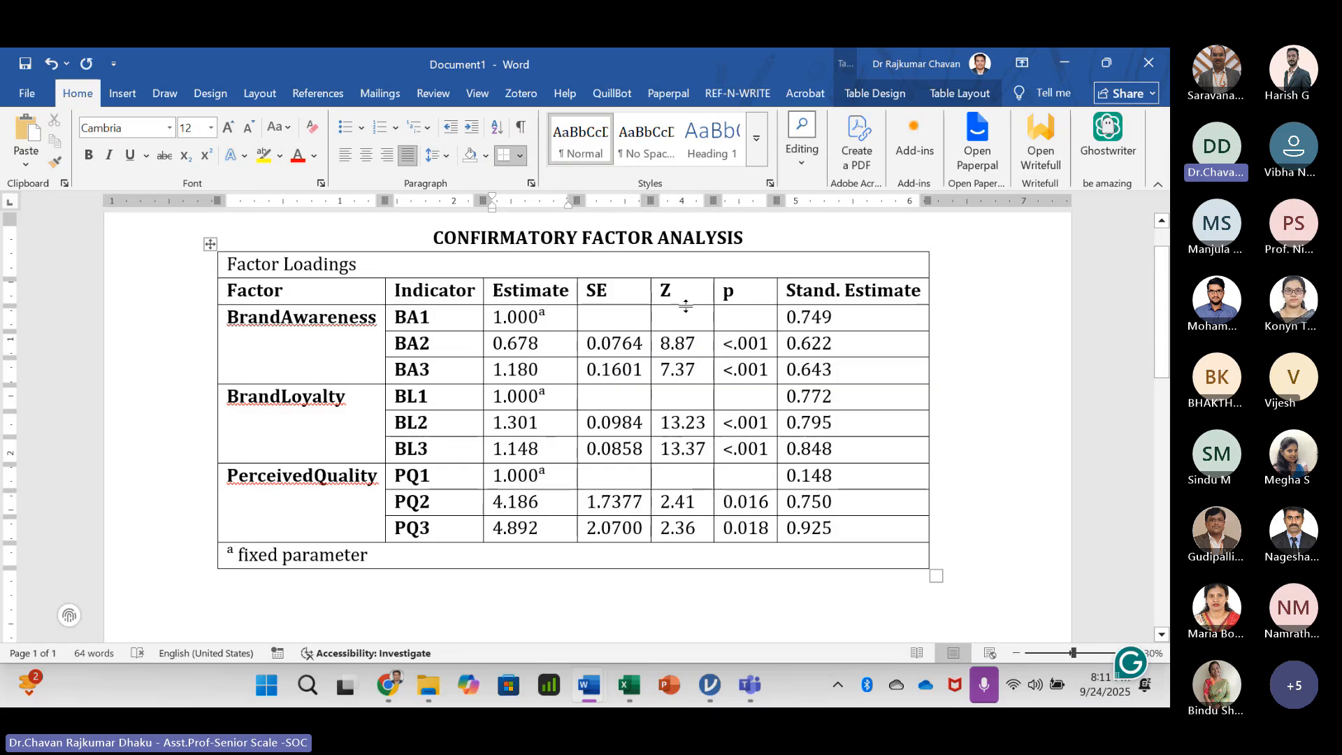
pyautogui.moveTo(833, 316); pyautogui.dragTo(786, 316)
pyautogui.scroll(-2, 303, 569)
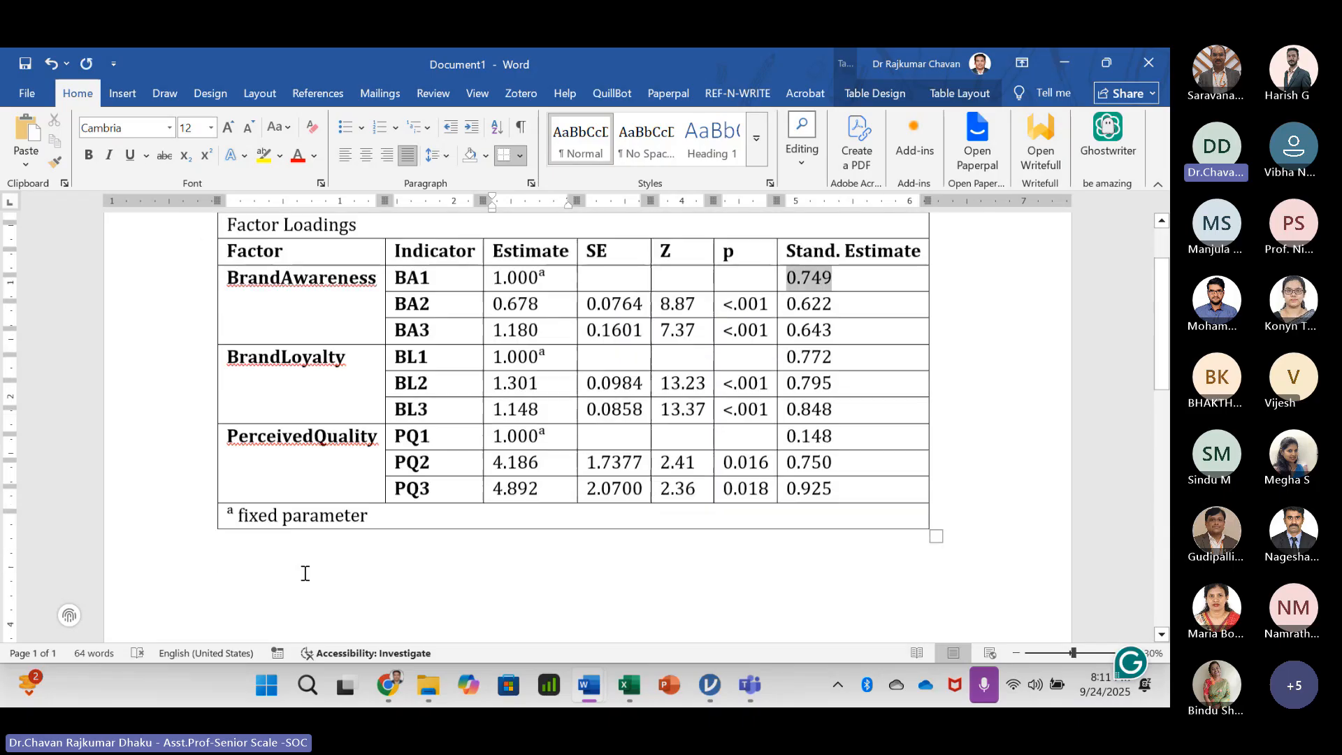
# - Start the interpretation below the factor loadings table with "The SE for BA1 is 0.749"
pyautogui.click(260, 528)
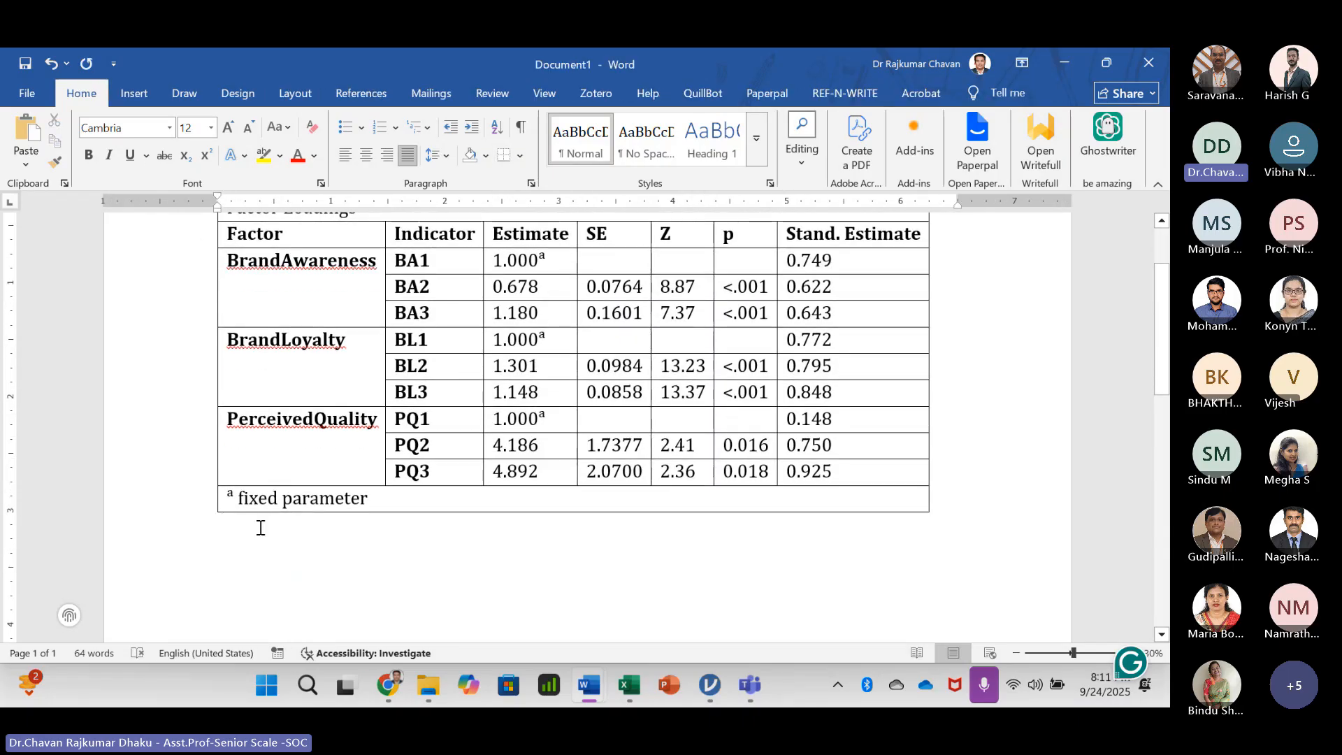
pyautogui.write('The SE ')
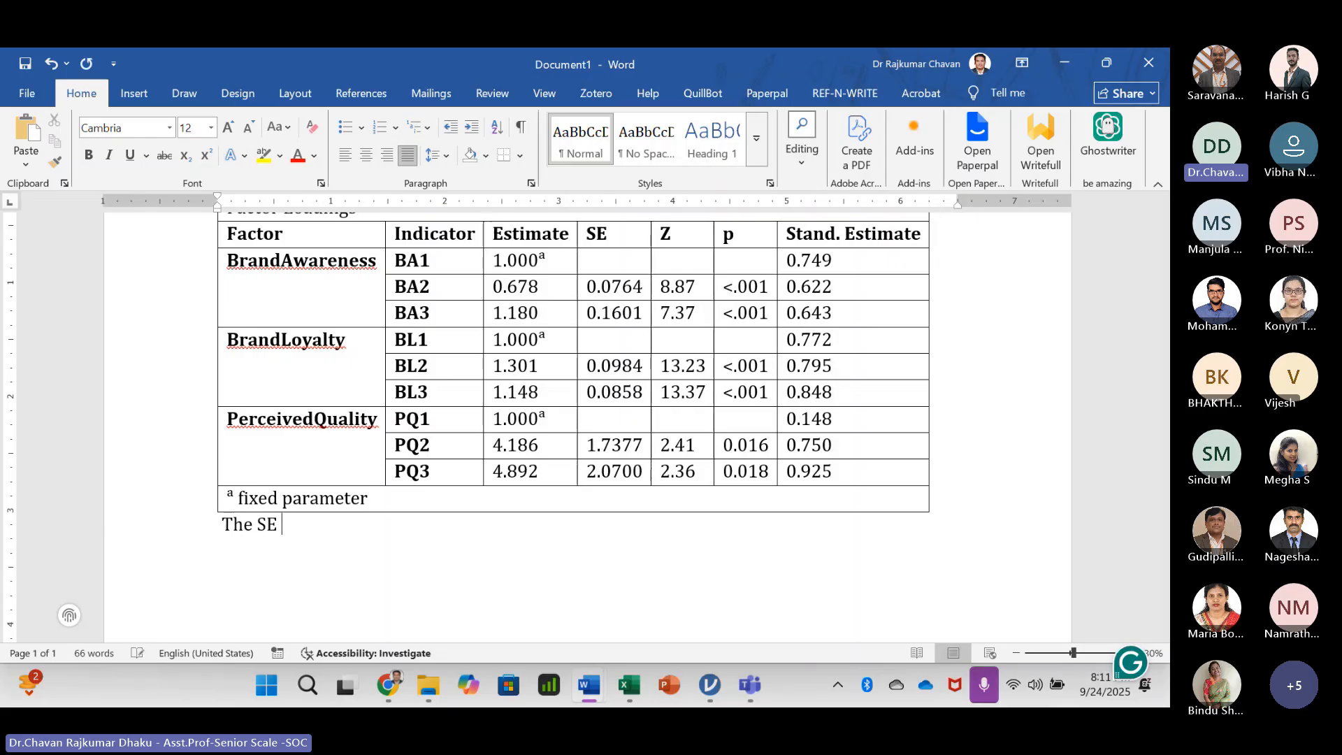
pyautogui.write('for BA')
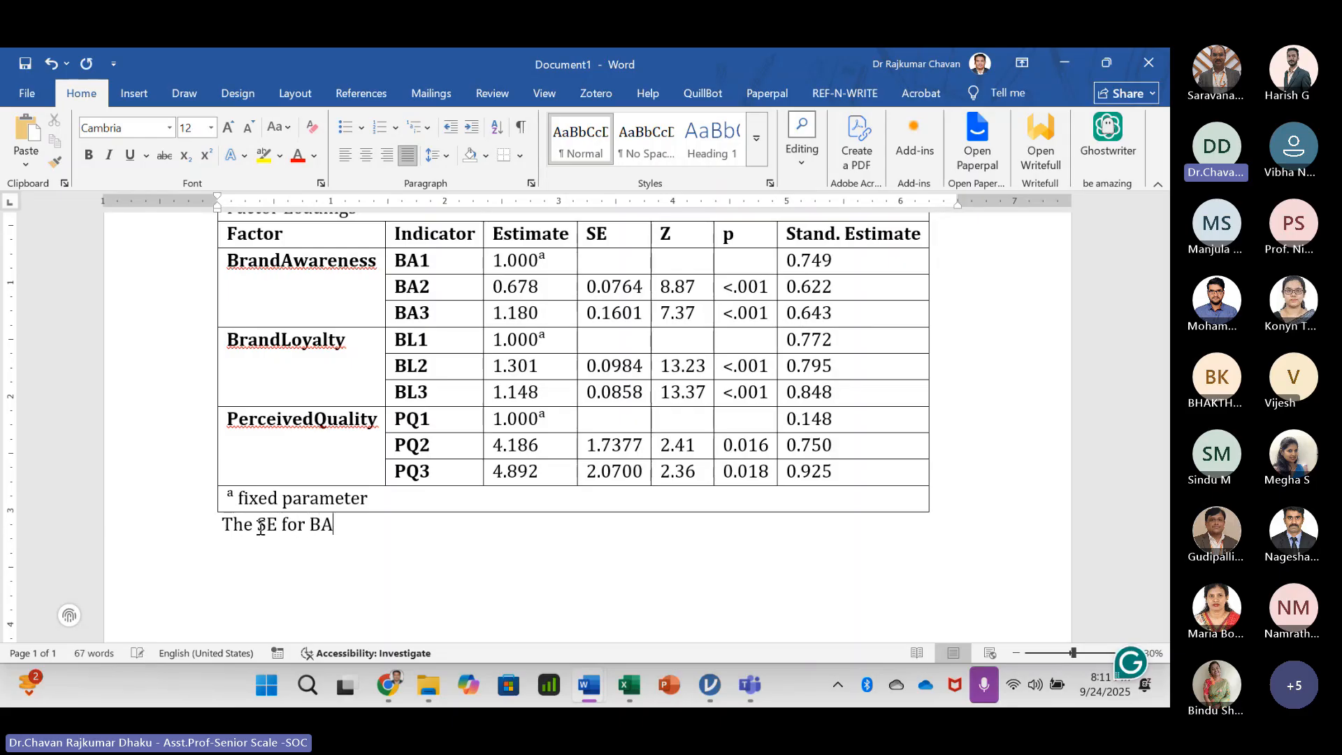
pyautogui.write('1 o')
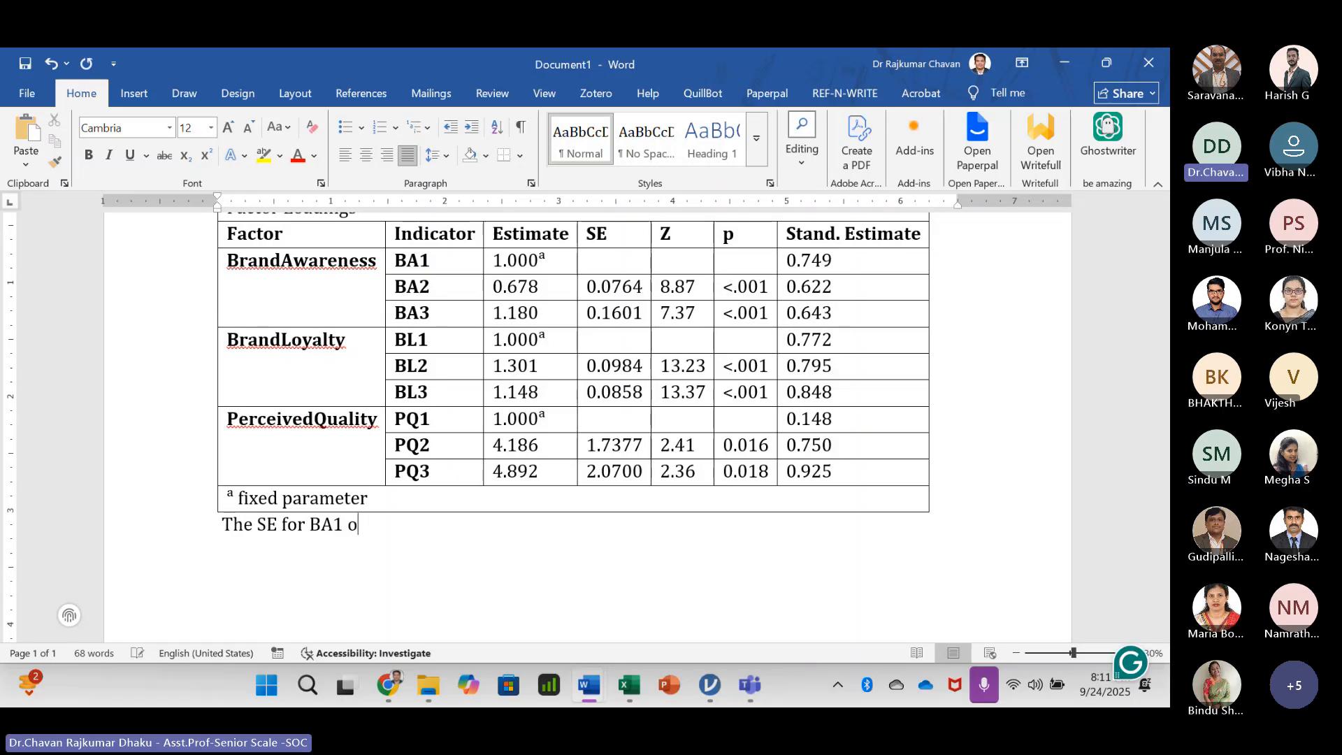
pyautogui.press('BackSpace')
pyautogui.write('is 0.749')
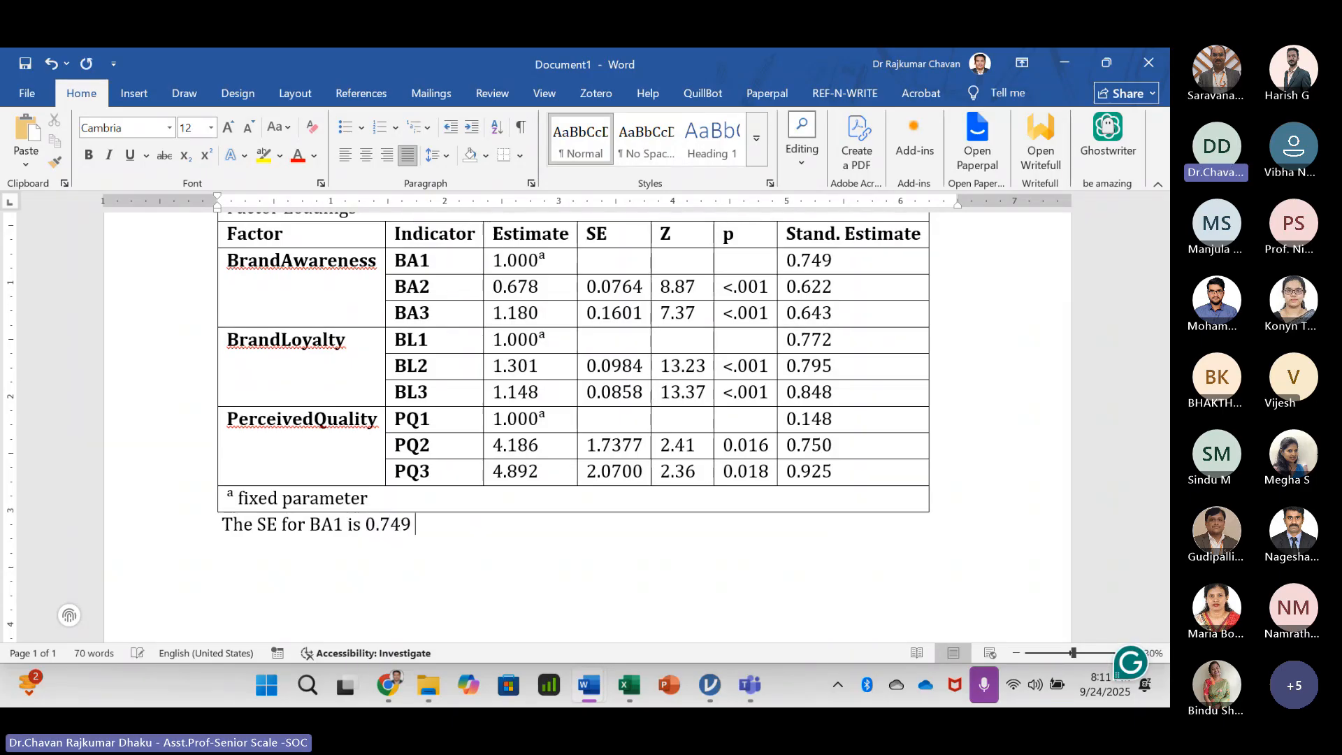
# - Continue the interpretation sentence with "indicates that BA1 has"
pyautogui.write(' indicates tyha')
pyautogui.press('BackSpace')
pyautogui.press('BackSpace')
pyautogui.press('BackSpace')
pyautogui.write('hat the')
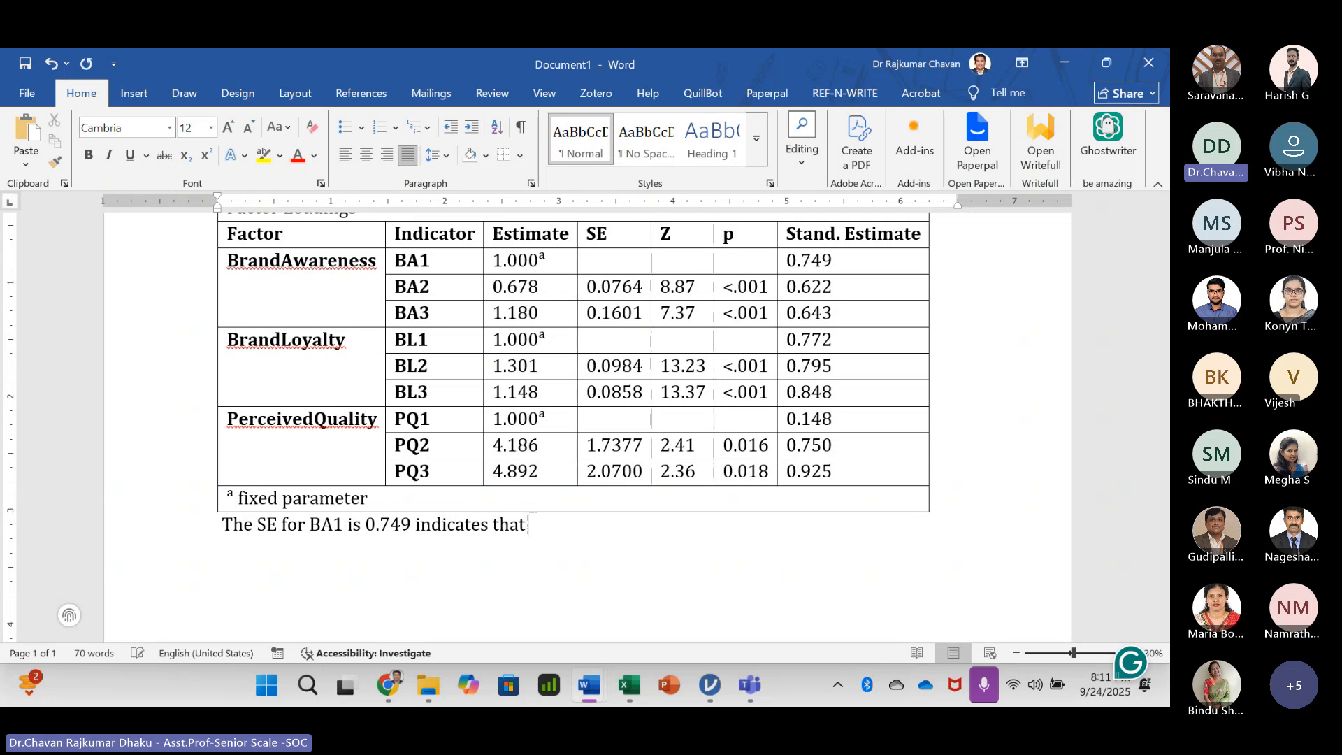
pyautogui.press('BackSpace')
pyautogui.press('BackSpace')
pyautogui.press('BackSpace')
pyautogui.write('BA1')
pyautogui.write(' has ')
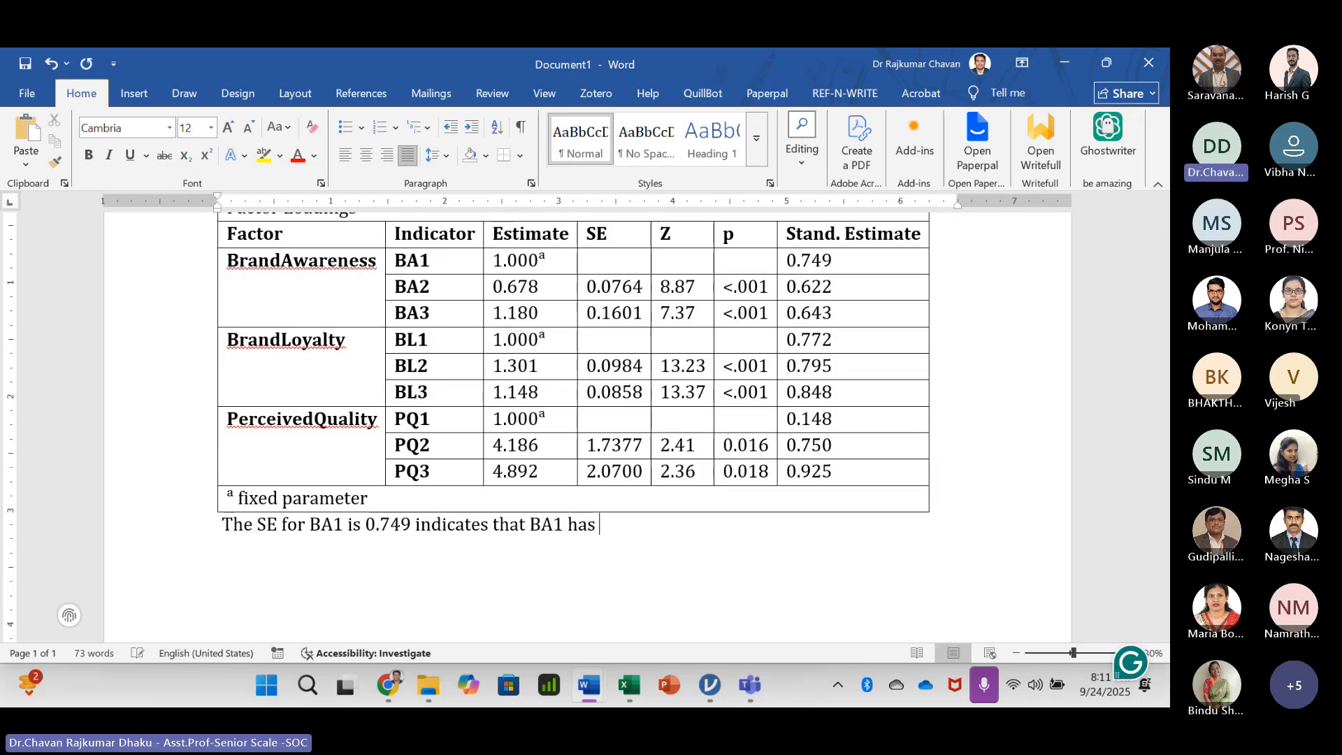
# - Continue the BA1 interpretation sentence with "a strong positive association with"
pyautogui.write('a string')
pyautogui.press('BackSpace')
pyautogui.press('BackSpace')
pyautogui.press('BackSpace')
pyautogui.write('ong')
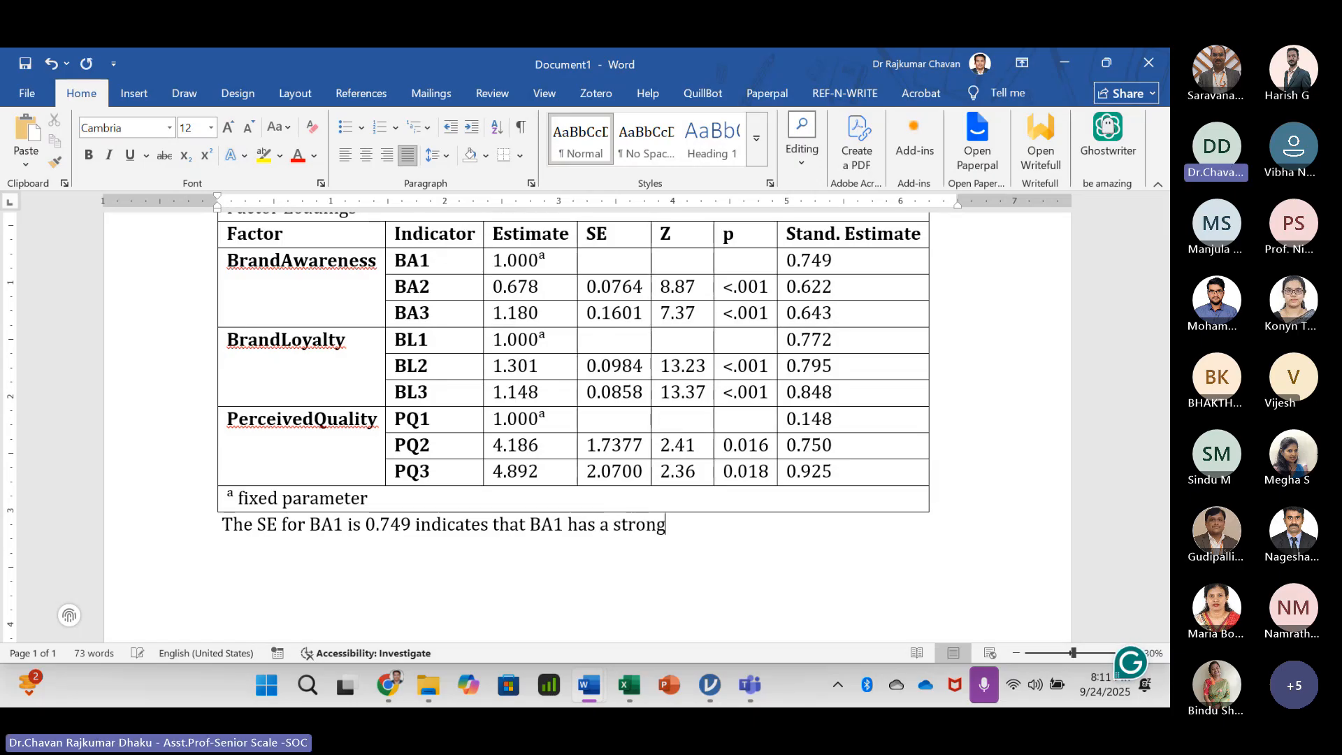
pyautogui.write(' positive as')
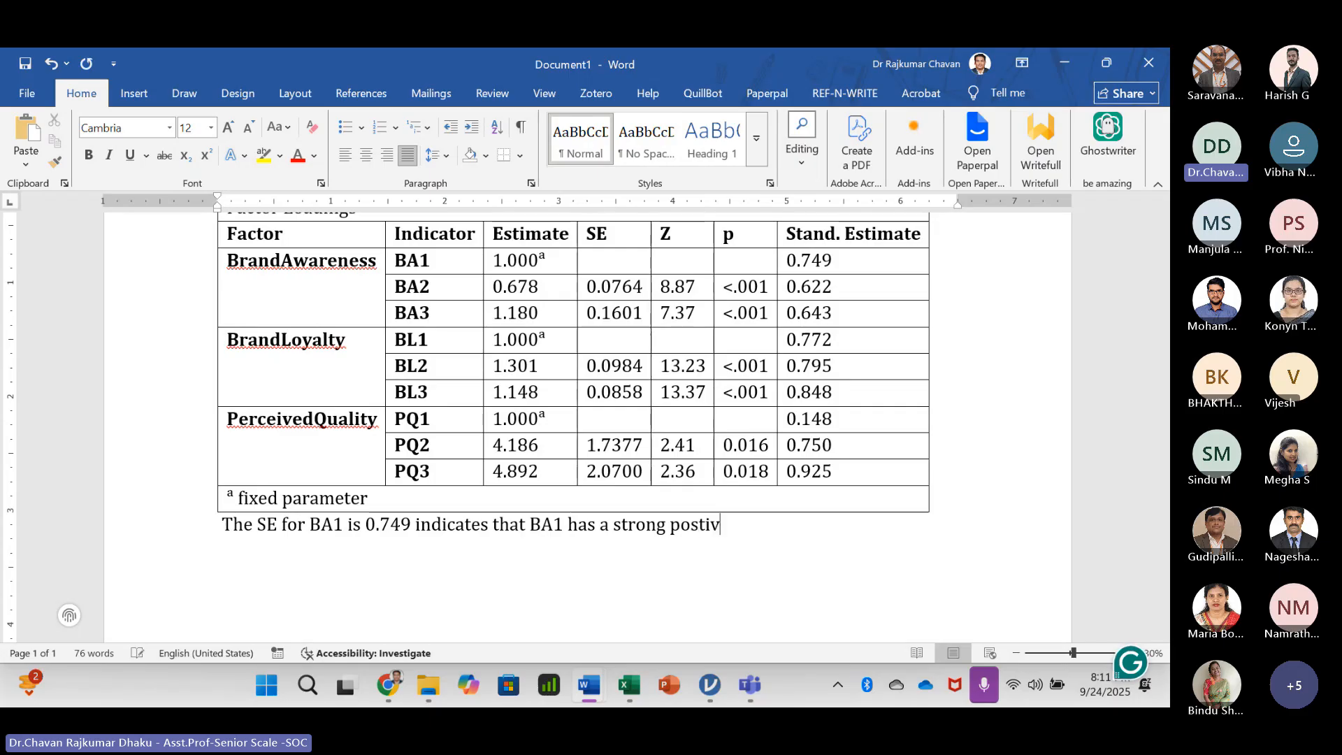
pyautogui.write('soci')
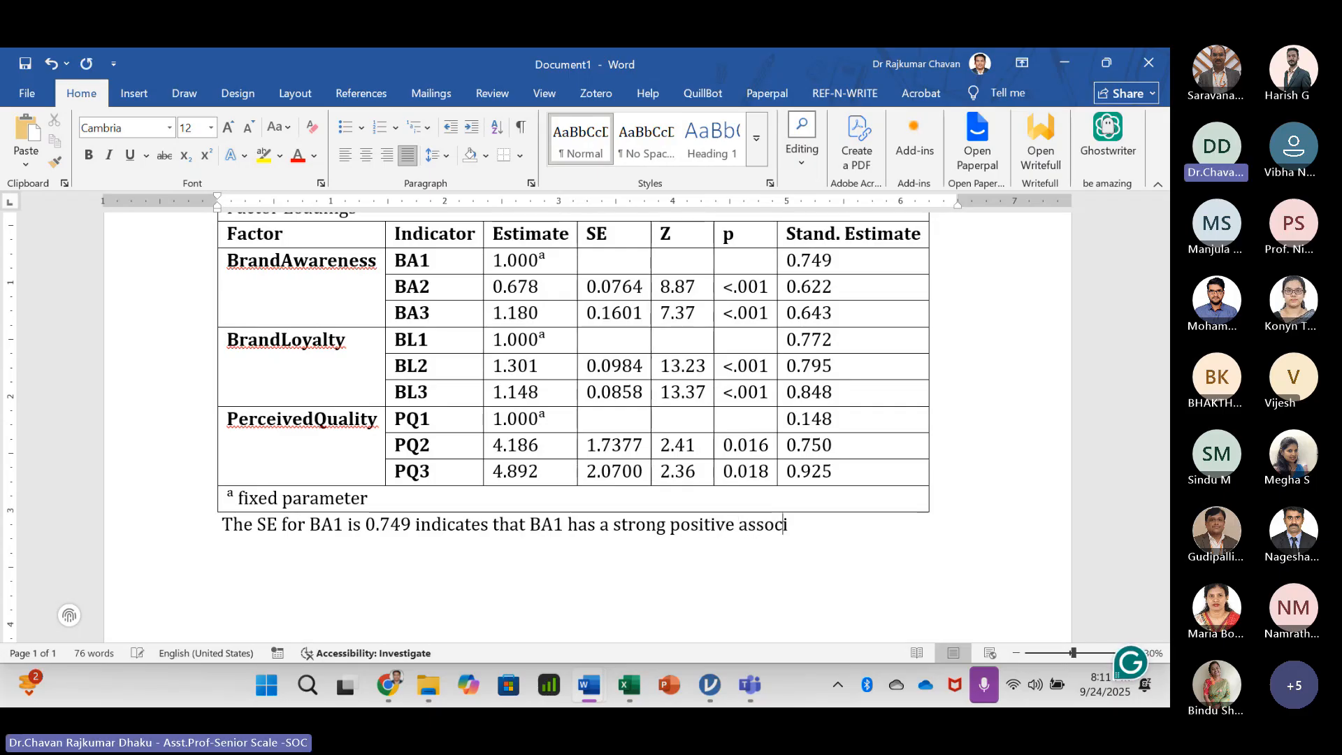
pyautogui.write('at')
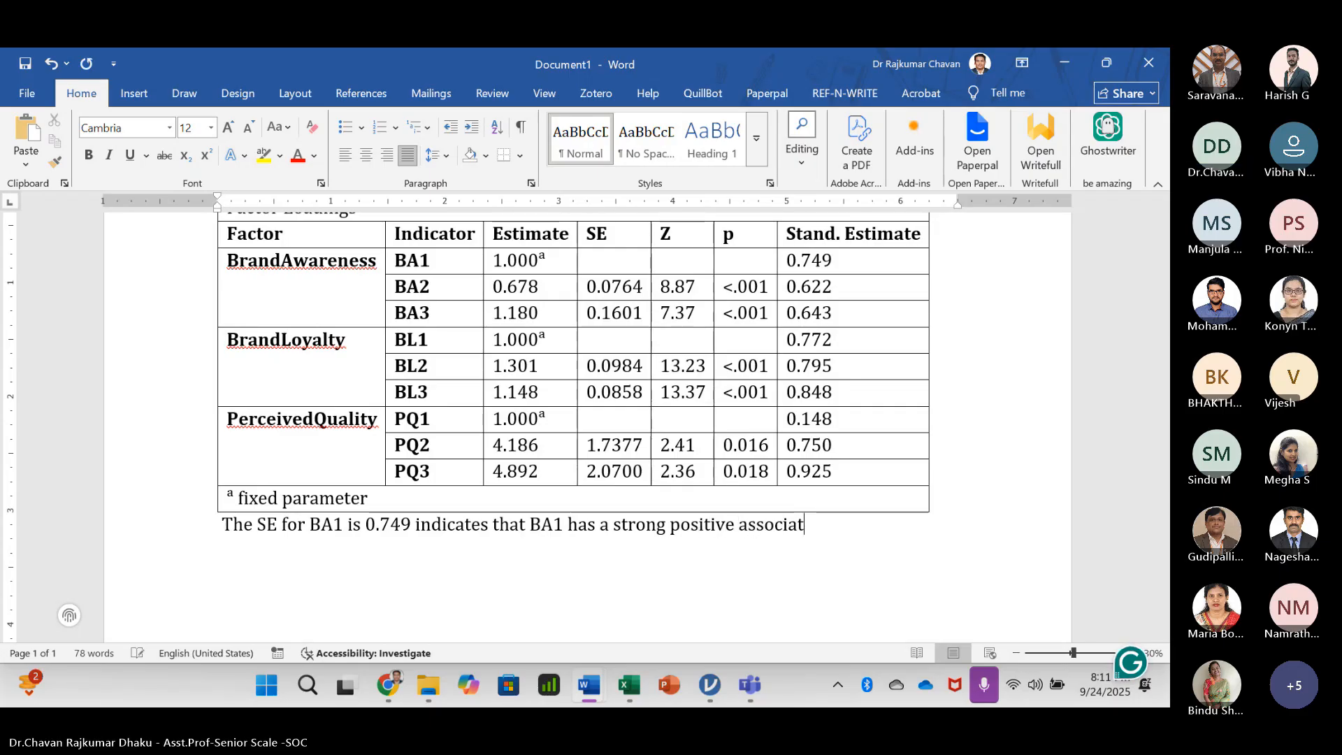
pyautogui.write('ion with th')
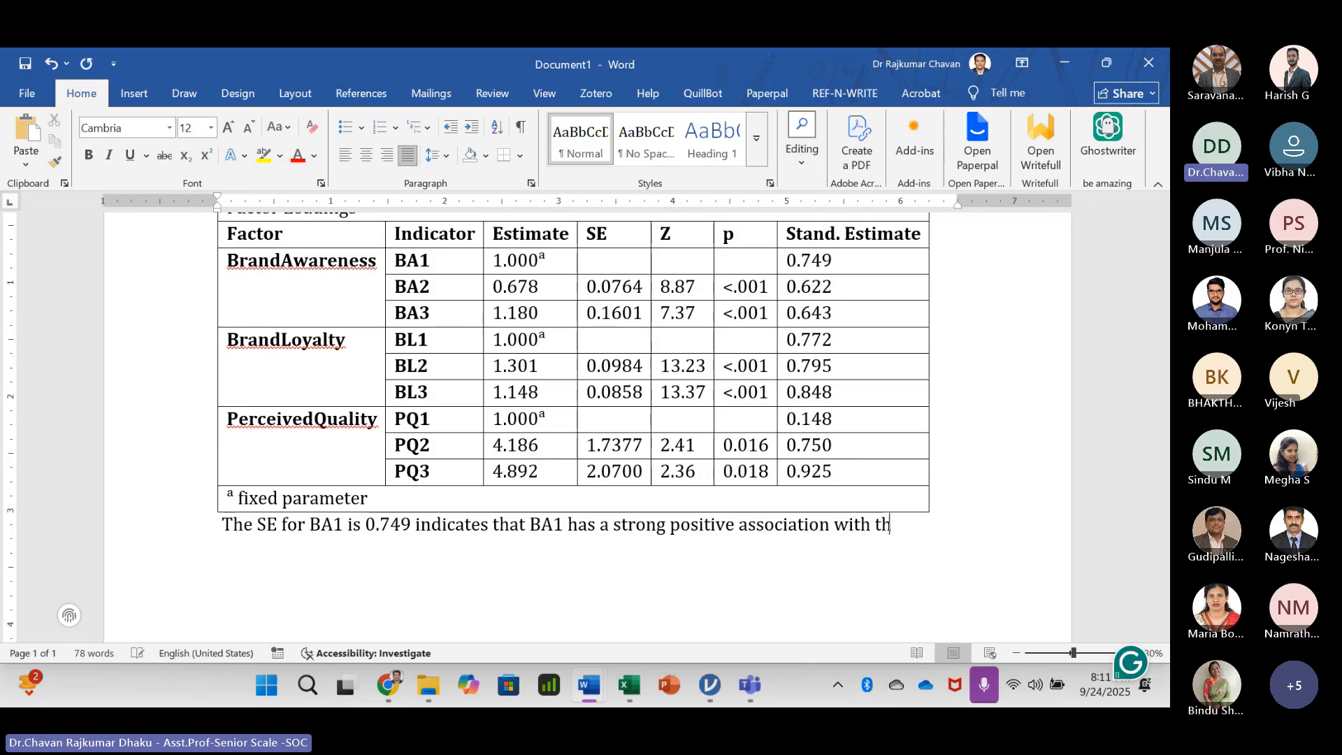
# - Finish the BA1 interpretation sentence with "the latent variables."
pyautogui.write('e latenr')
pyautogui.press('BackSpace')
pyautogui.press('BackSpace')
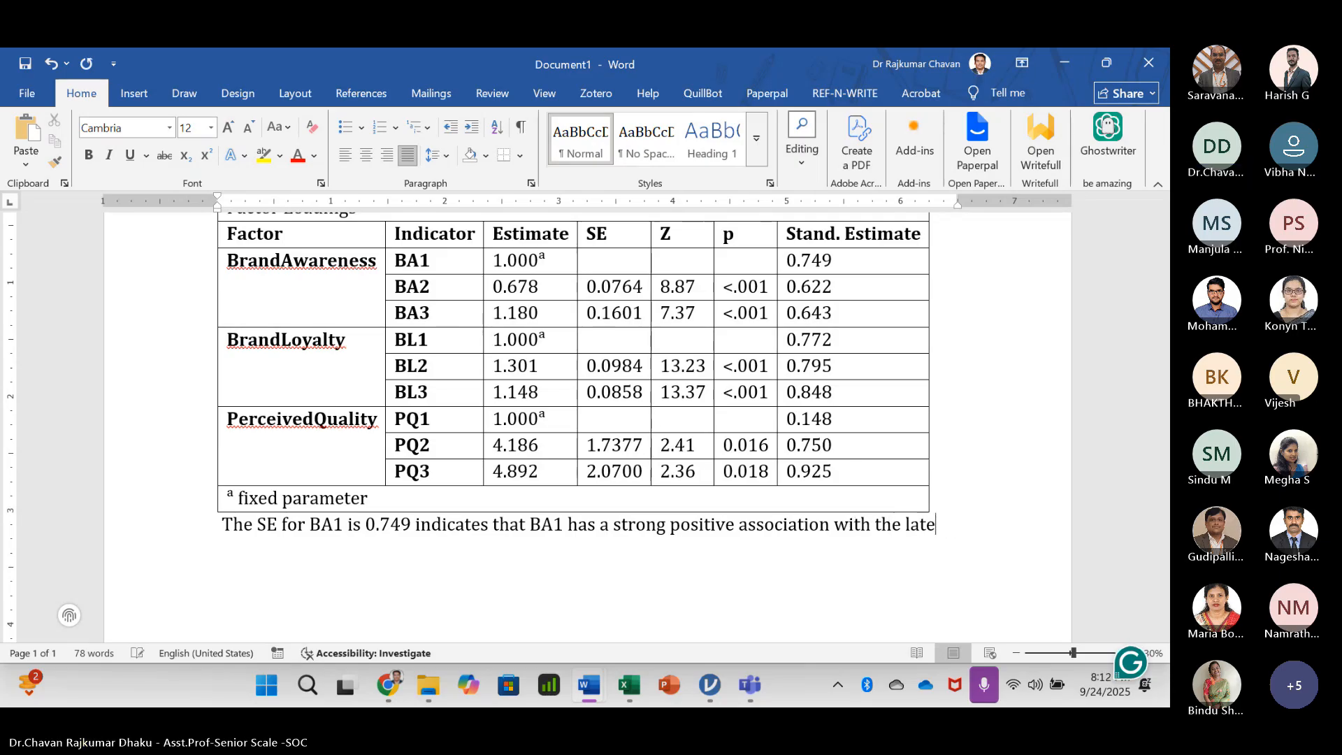
pyautogui.write('nt variable')
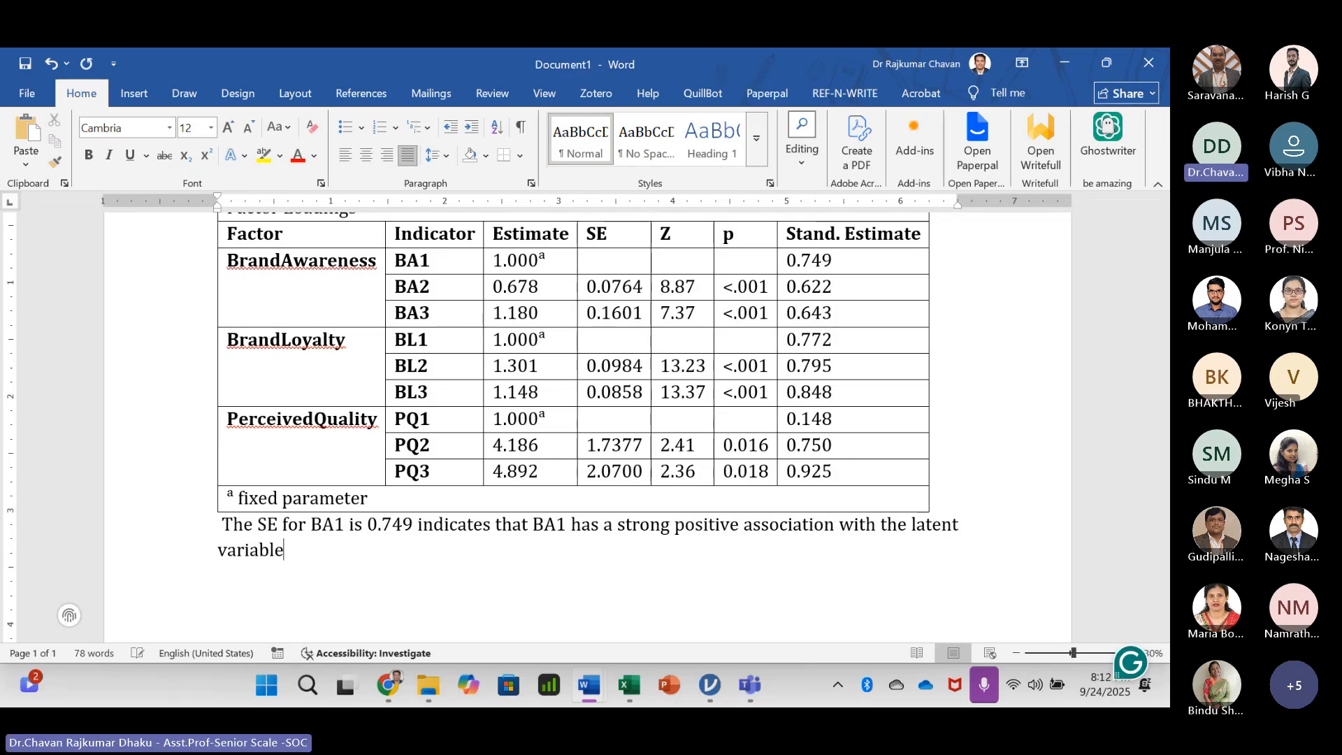
pyautogui.write('s')
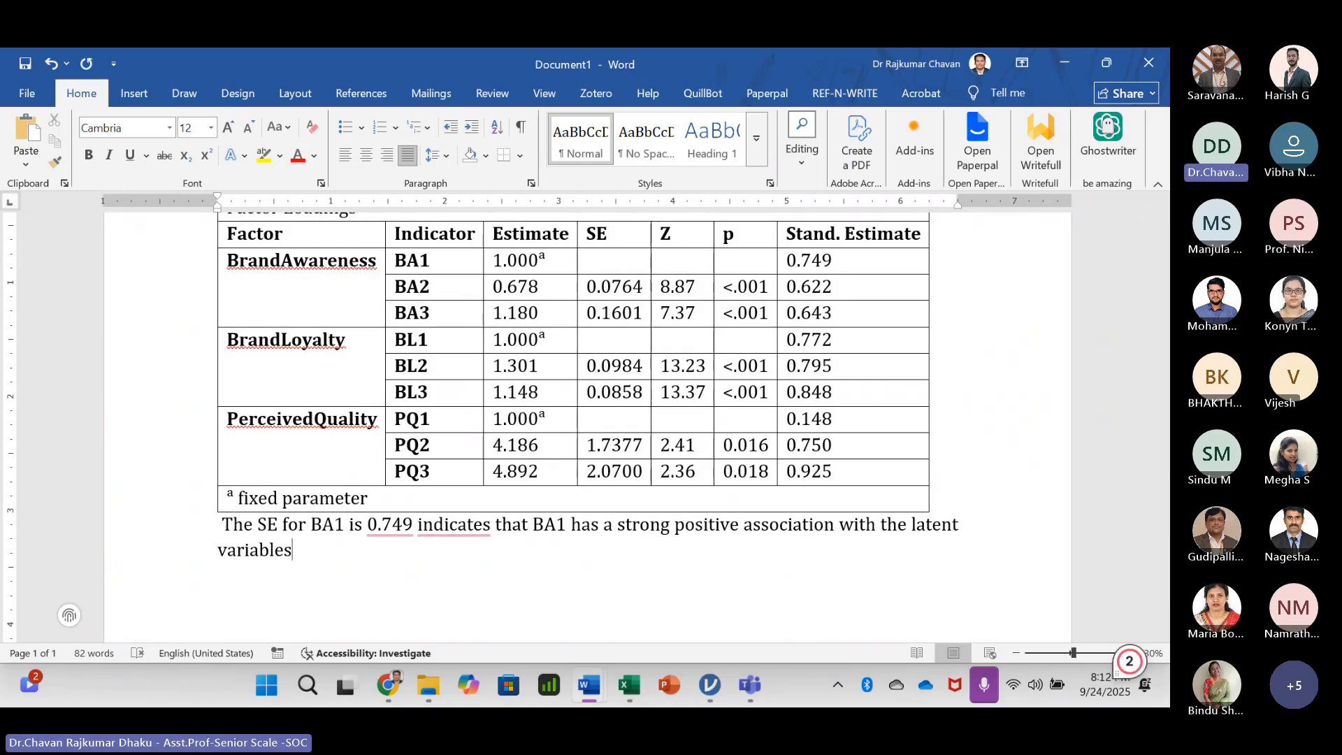
pyautogui.write('.')
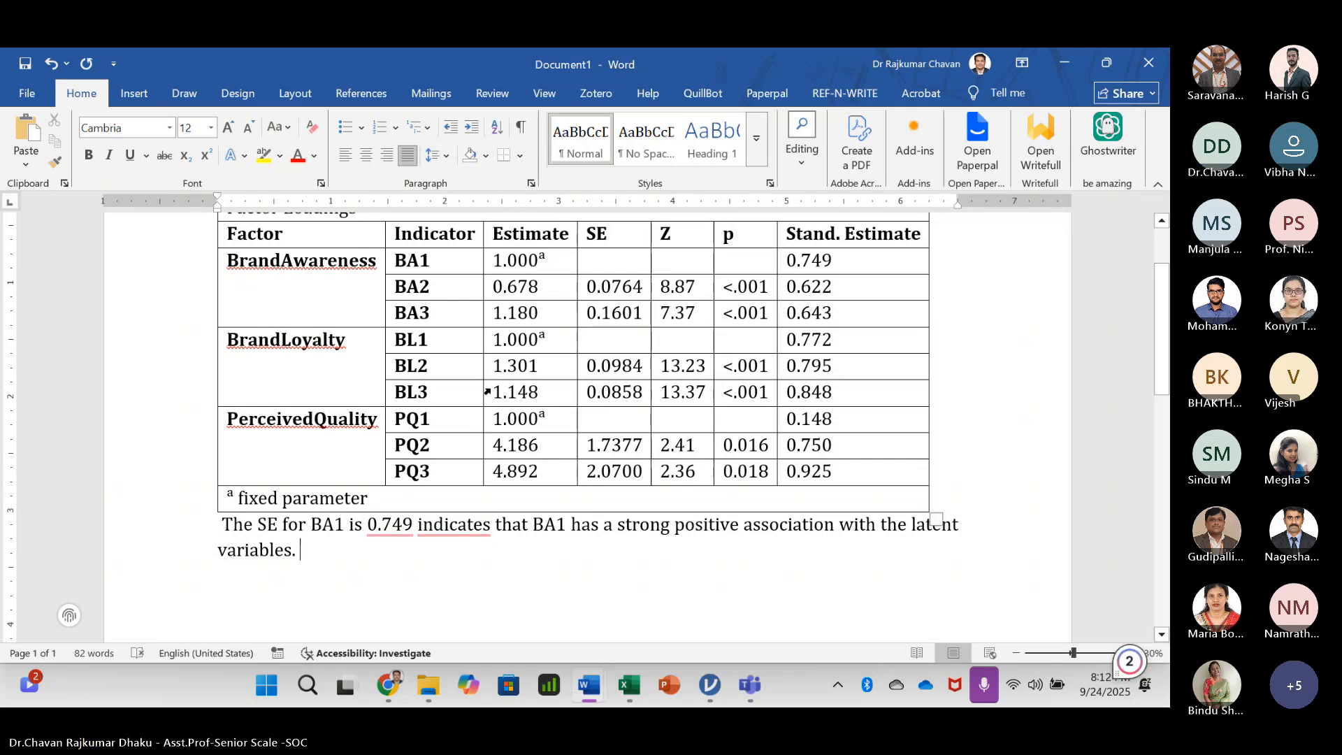
# - Colour BA1's standardized estimate red in the factor loadings table and select BA2's standardized estimate
pyautogui.moveTo(833, 260); pyautogui.dragTo(789, 260)
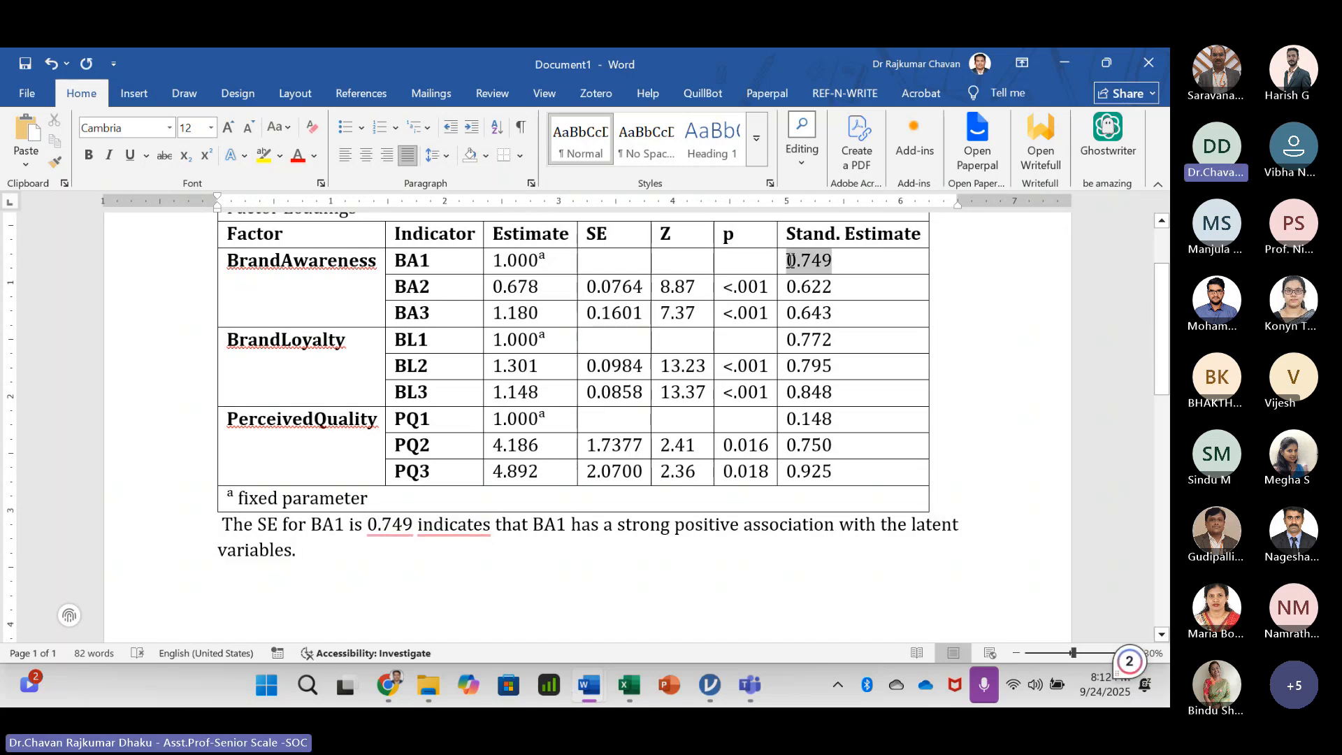
pyautogui.click(298, 156)
pyautogui.moveTo(840, 285); pyautogui.dragTo(786, 288)
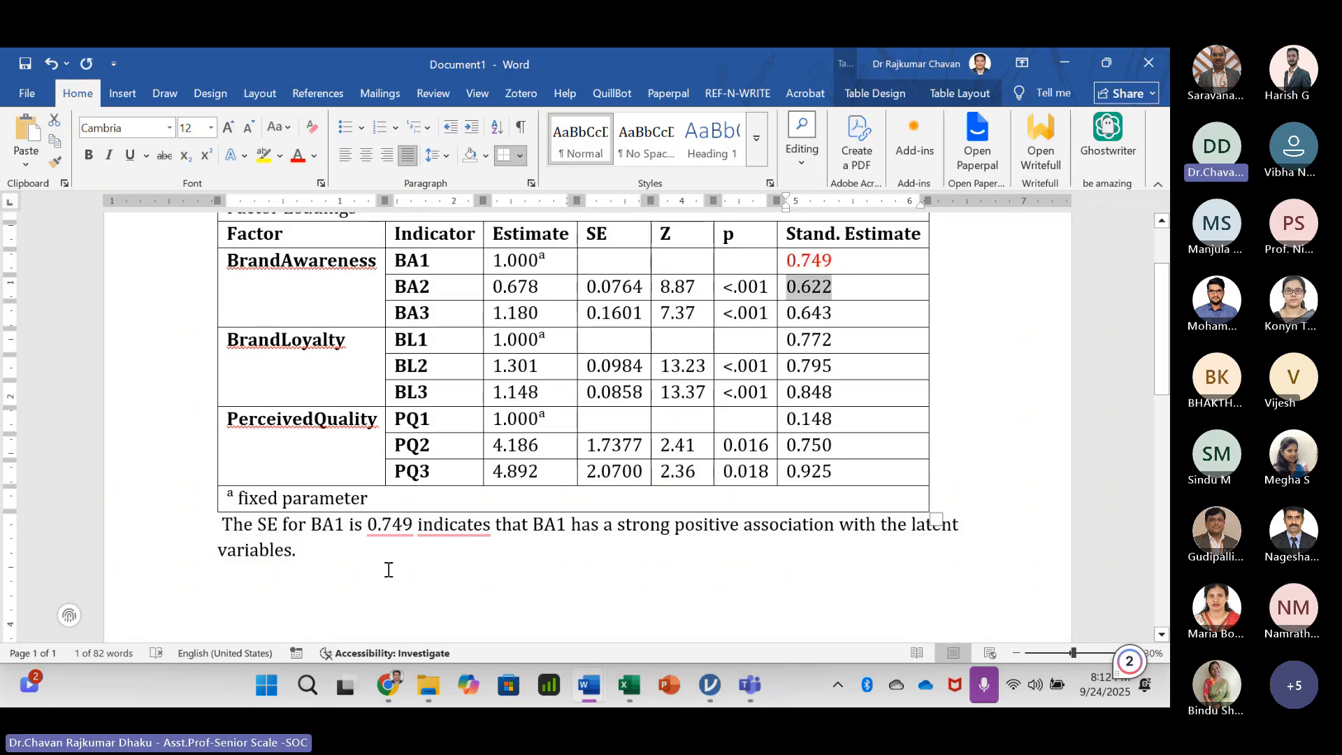
# - Begin a new sentence after "variables." in the interpretation with "BA2 estimate"
pyautogui.click(329, 555)
pyautogui.write('BA')
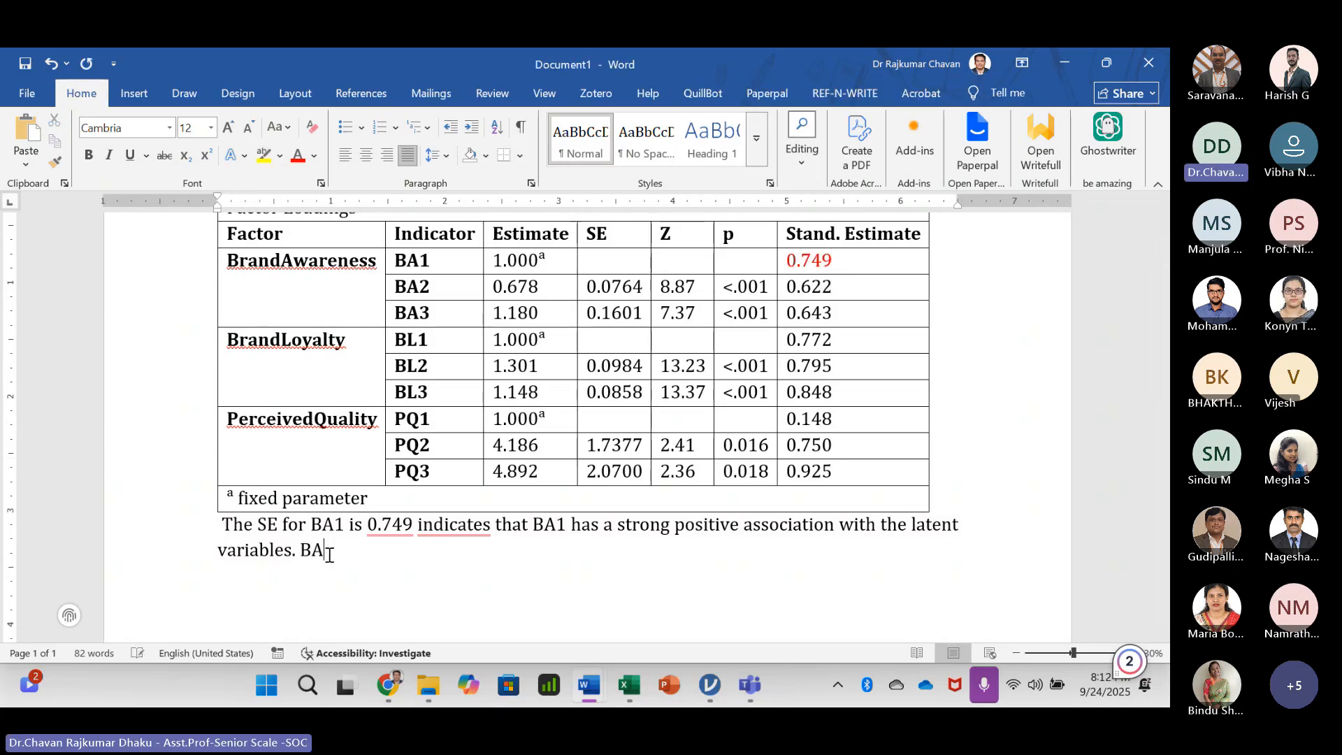
pyautogui.write('2 est')
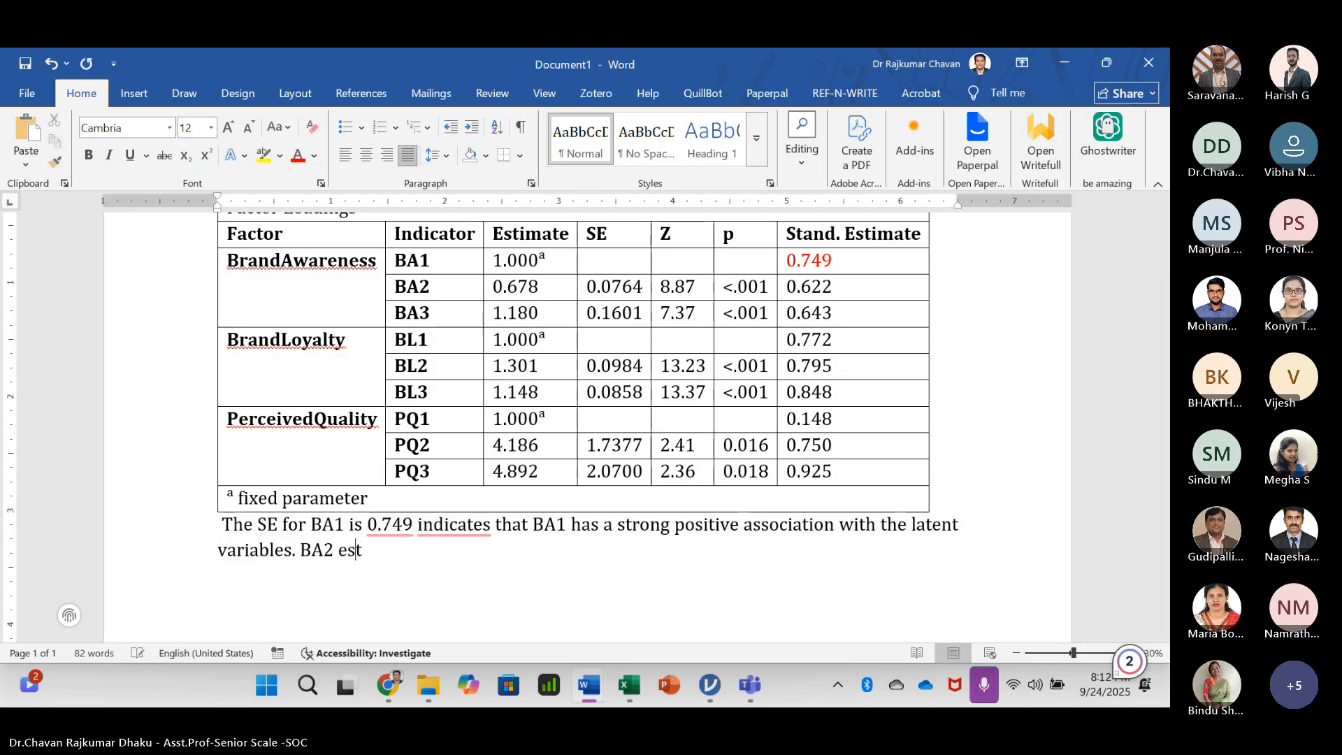
pyautogui.press('BackSpace')
pyautogui.press('BackSpace')
pyautogui.write('stimatre')
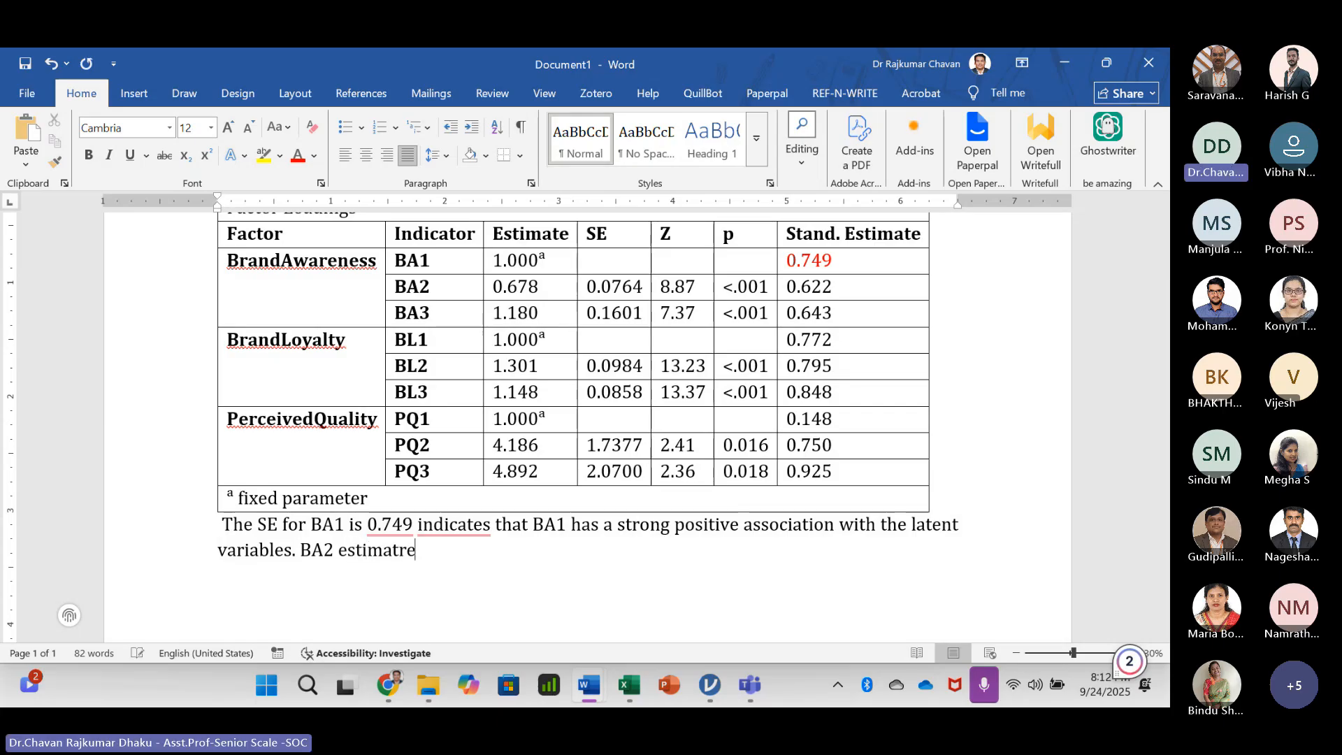
pyautogui.write('s v')
pyautogui.press('BackSpace')
pyautogui.press('BackSpace')
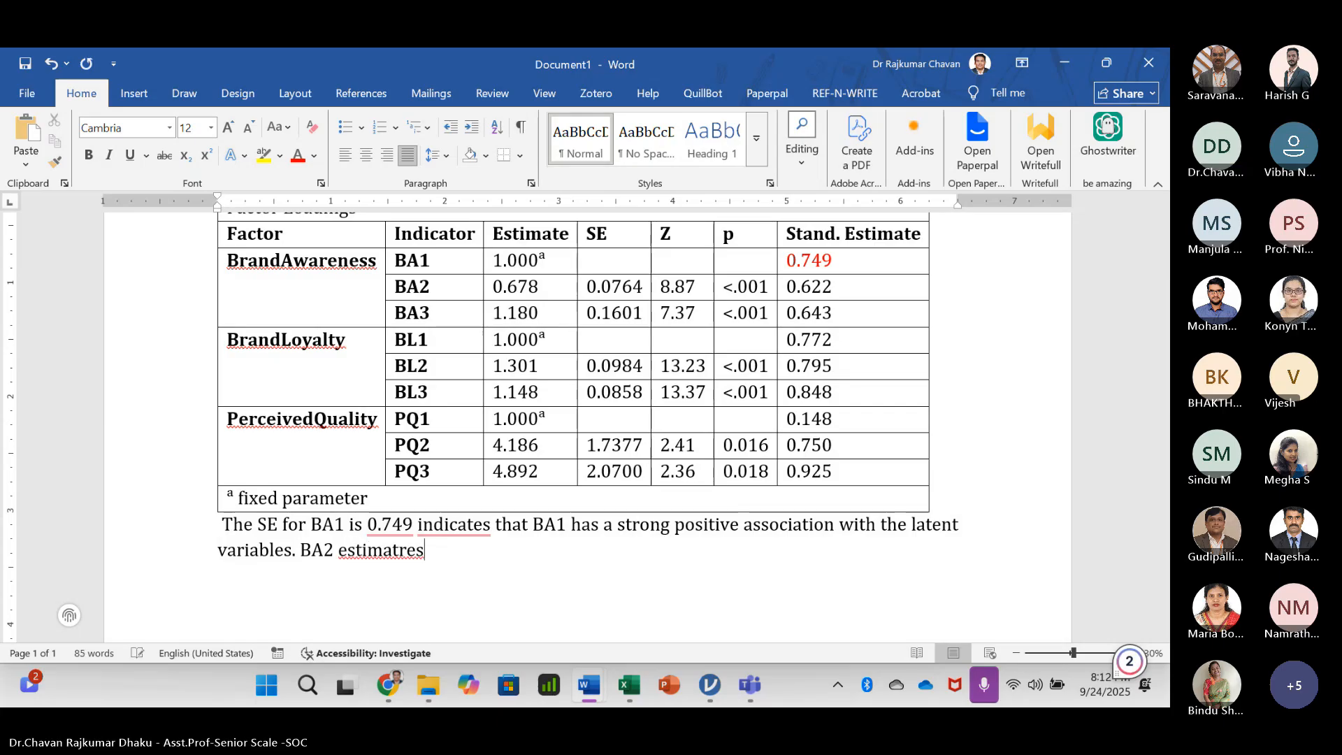
pyautogui.press('BackSpace')
pyautogui.press('BackSpace')
pyautogui.press('BackSpace')
pyautogui.press('BackSpace')
pyautogui.write('te va')
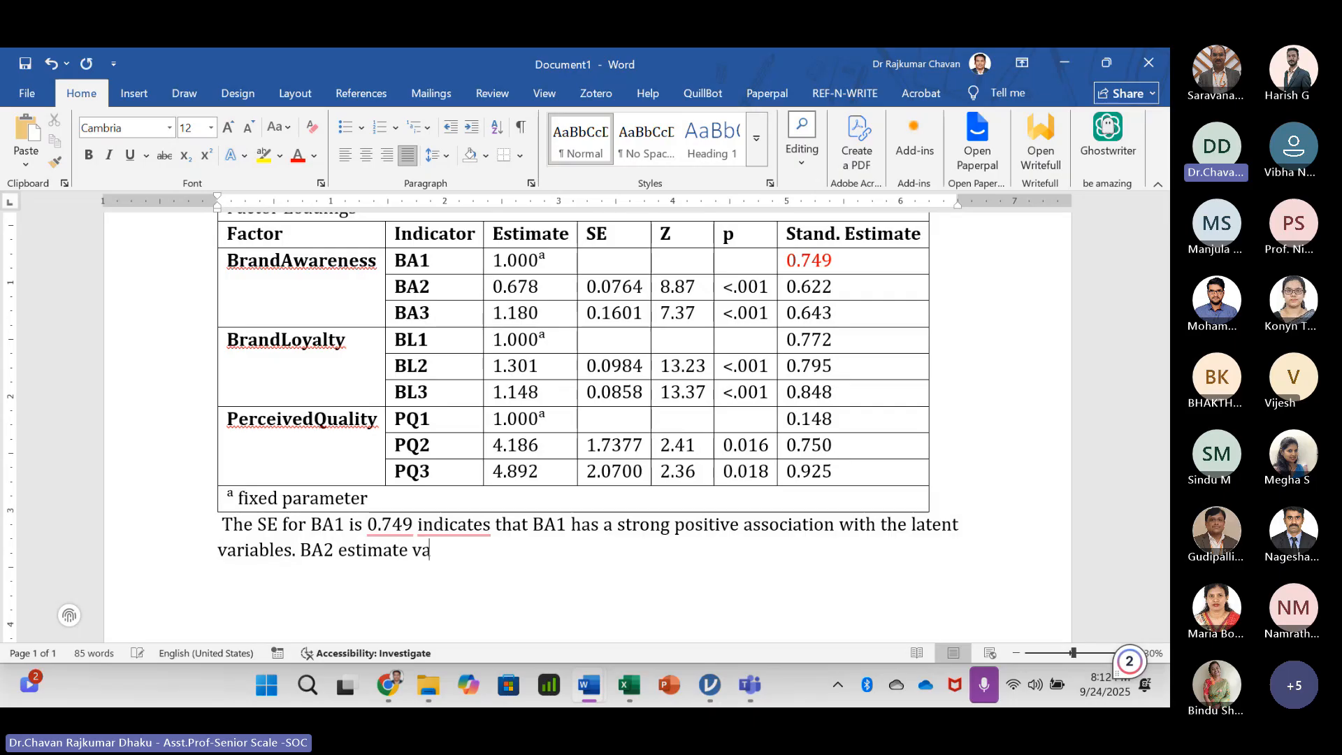
# - Continue the BA2 sentence with "value is 0.678"
pyautogui.write('luye')
pyautogui.press('BackSpace')
pyautogui.press('BackSpace')
pyautogui.write('e is ')
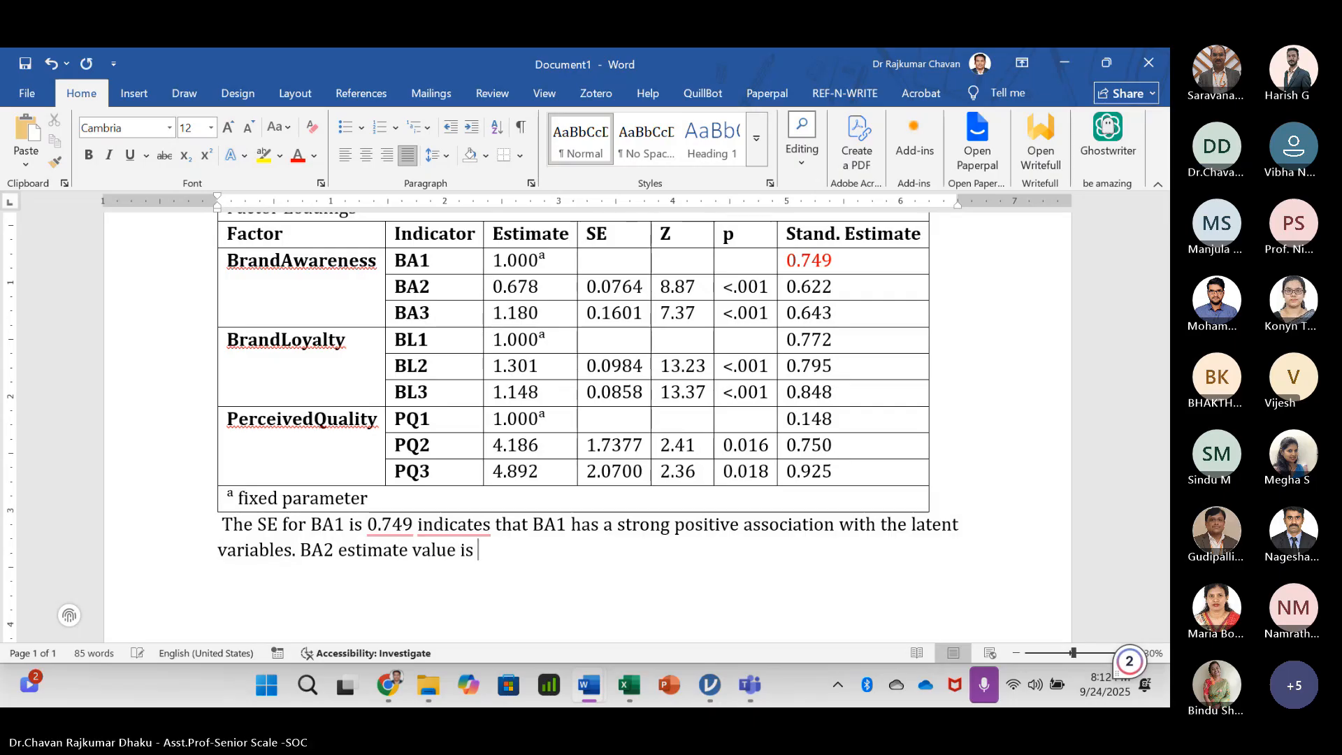
pyautogui.write('0.')
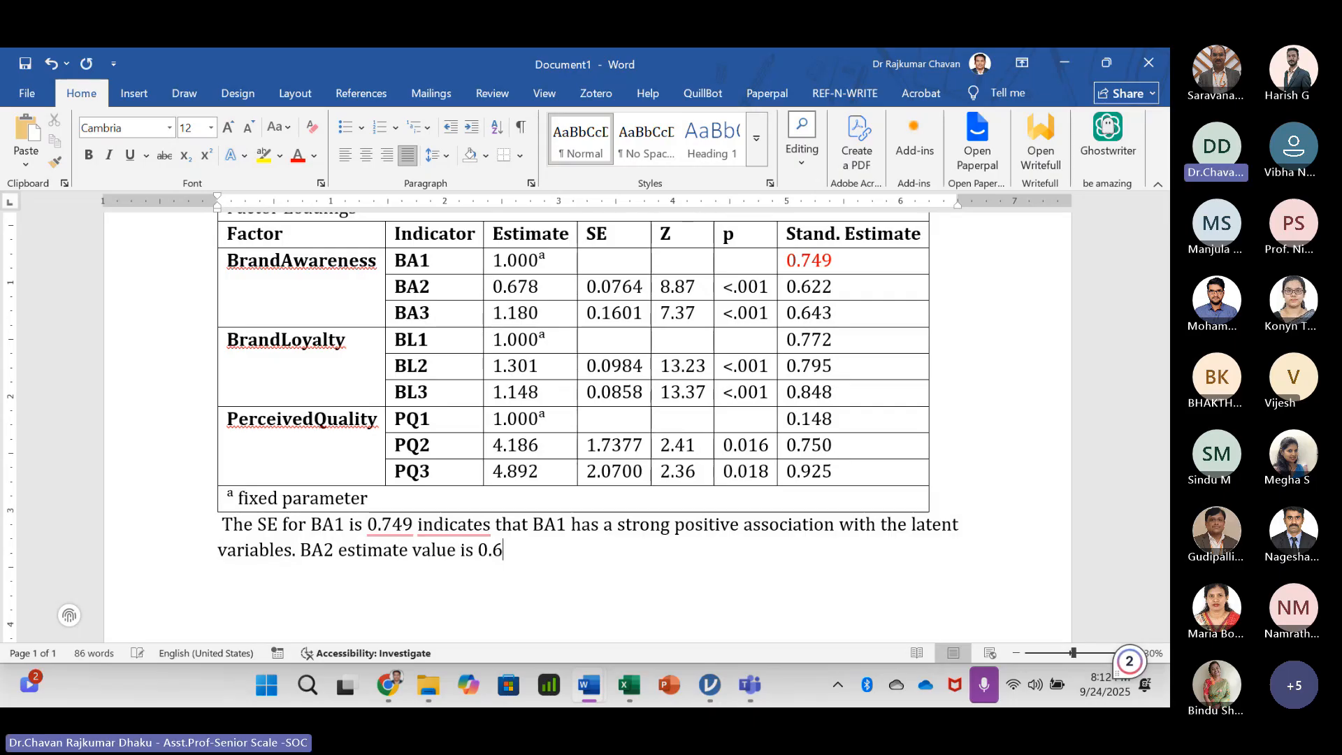
pyautogui.write('678')
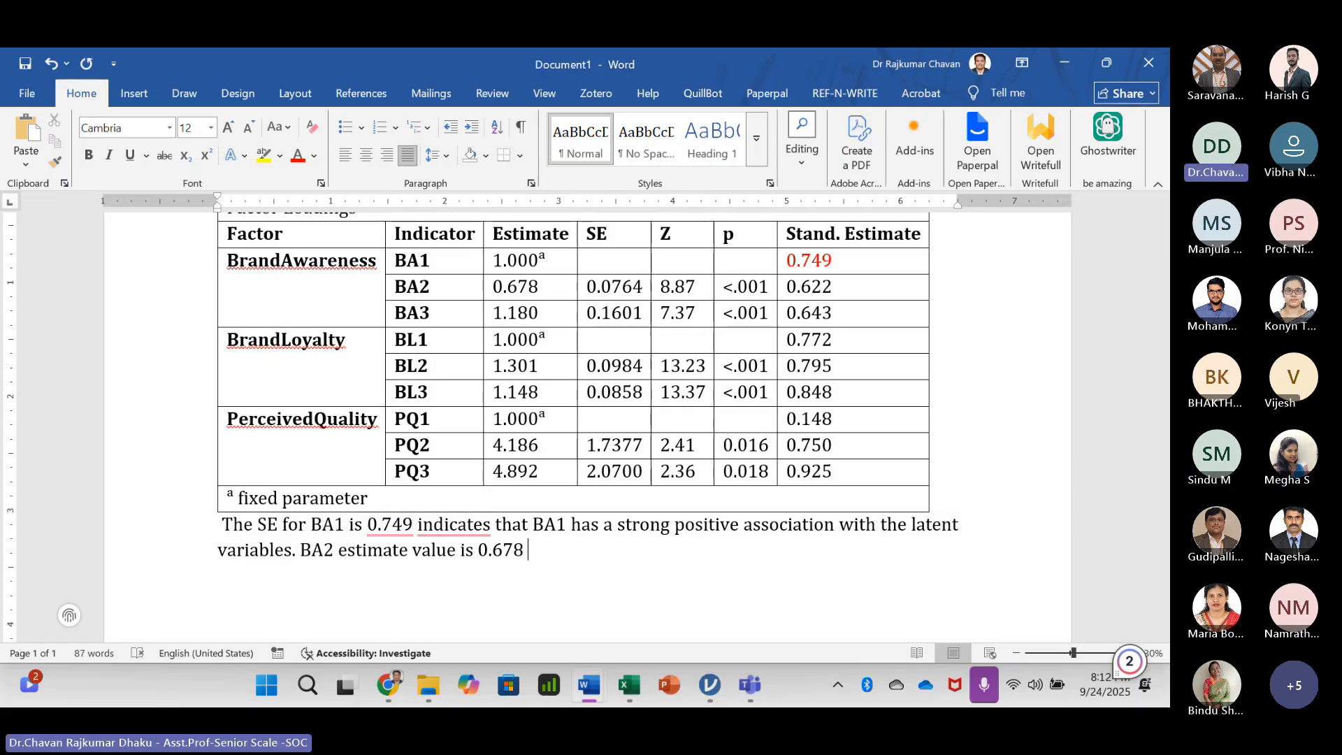
# - Add "with SE 0.0764 and Z score is 8.87" to the BA2 sentence
pyautogui.write(' withSE 0')
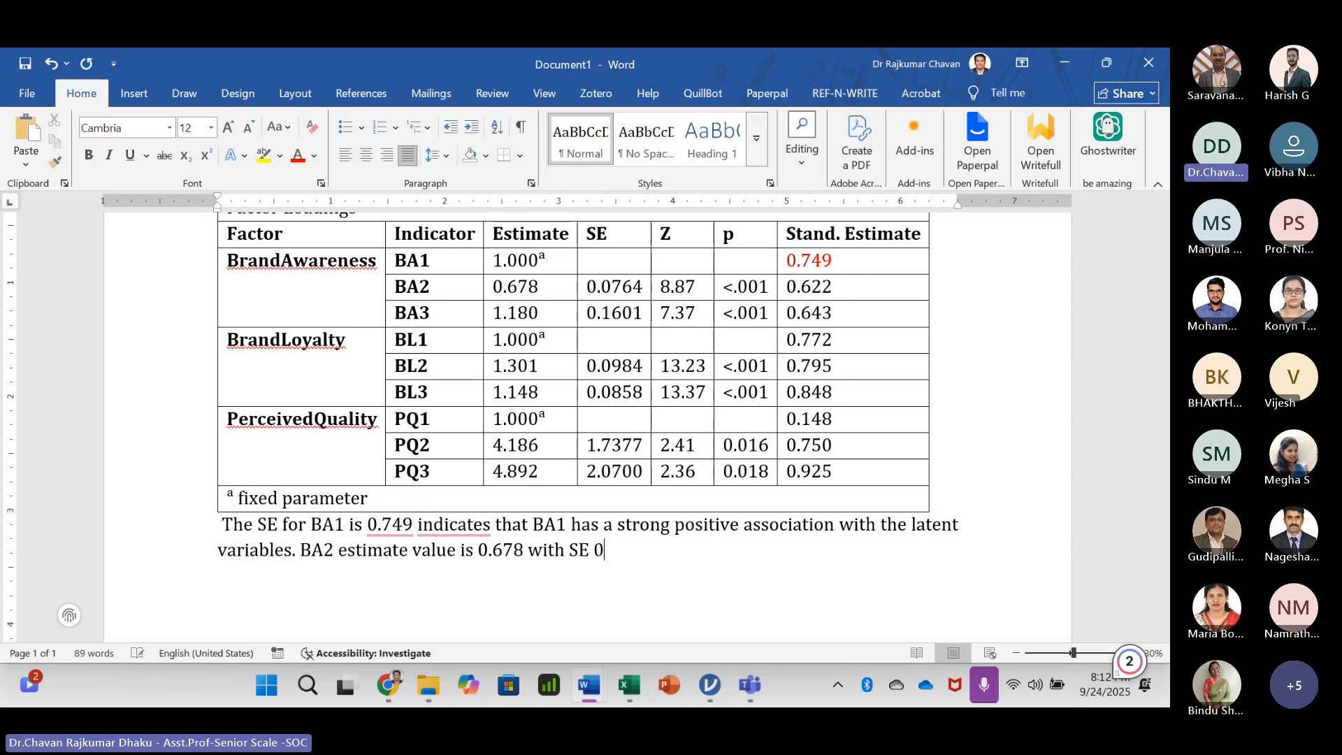
pyautogui.write('.0764 abd')
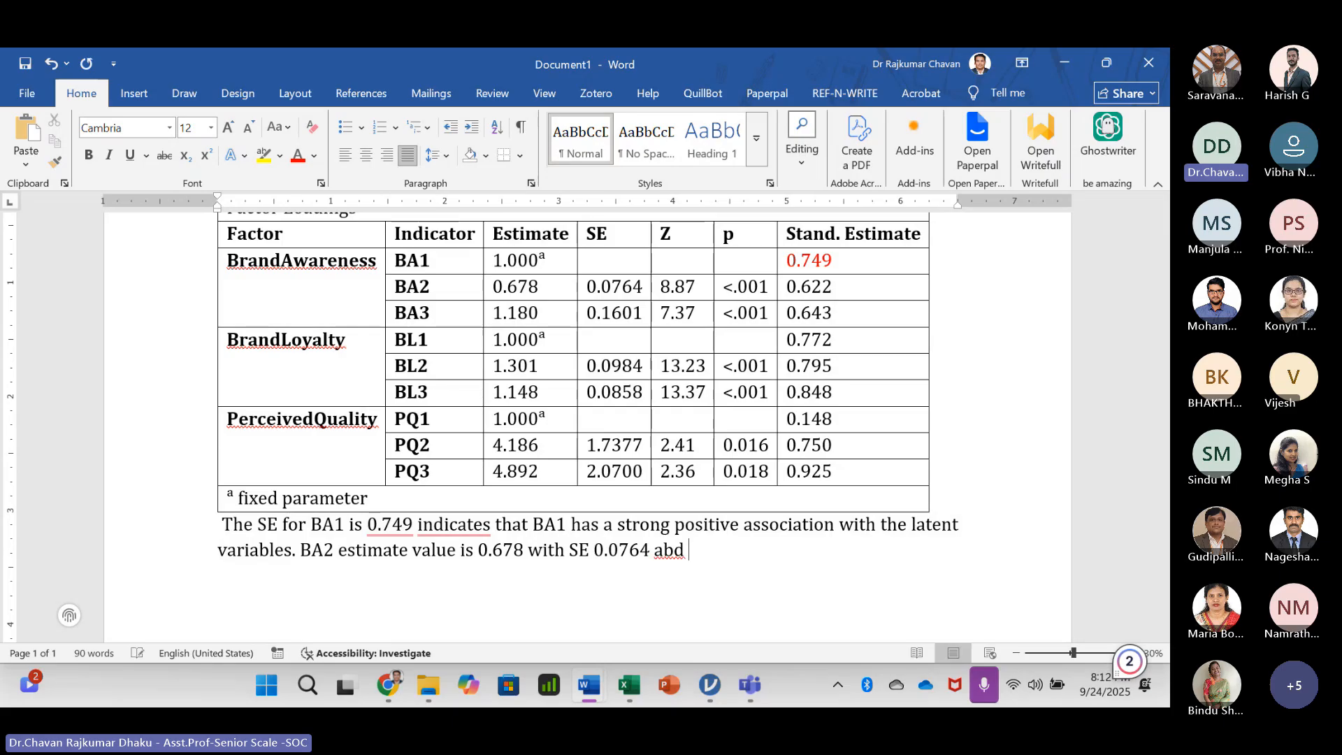
pyautogui.press('BackSpace')
pyautogui.press('BackSpace')
pyautogui.write('nd Z s')
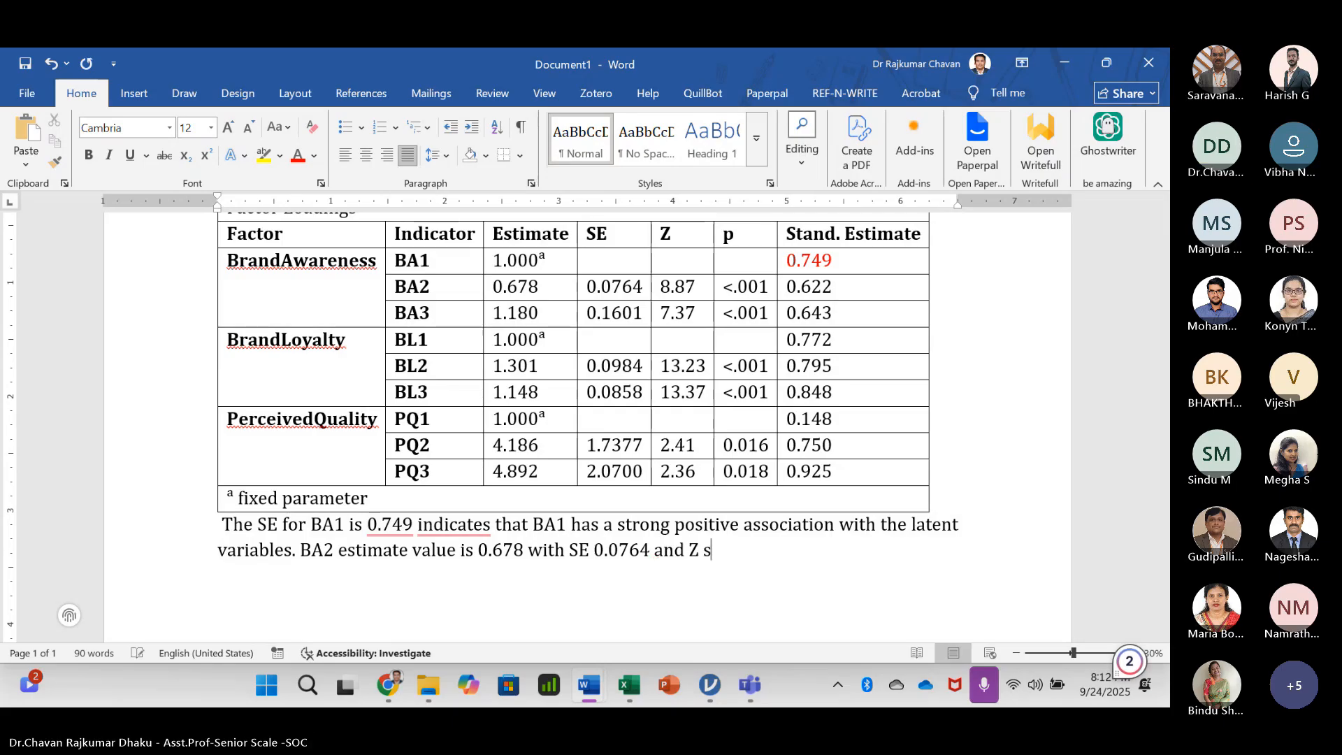
pyautogui.write('core ')
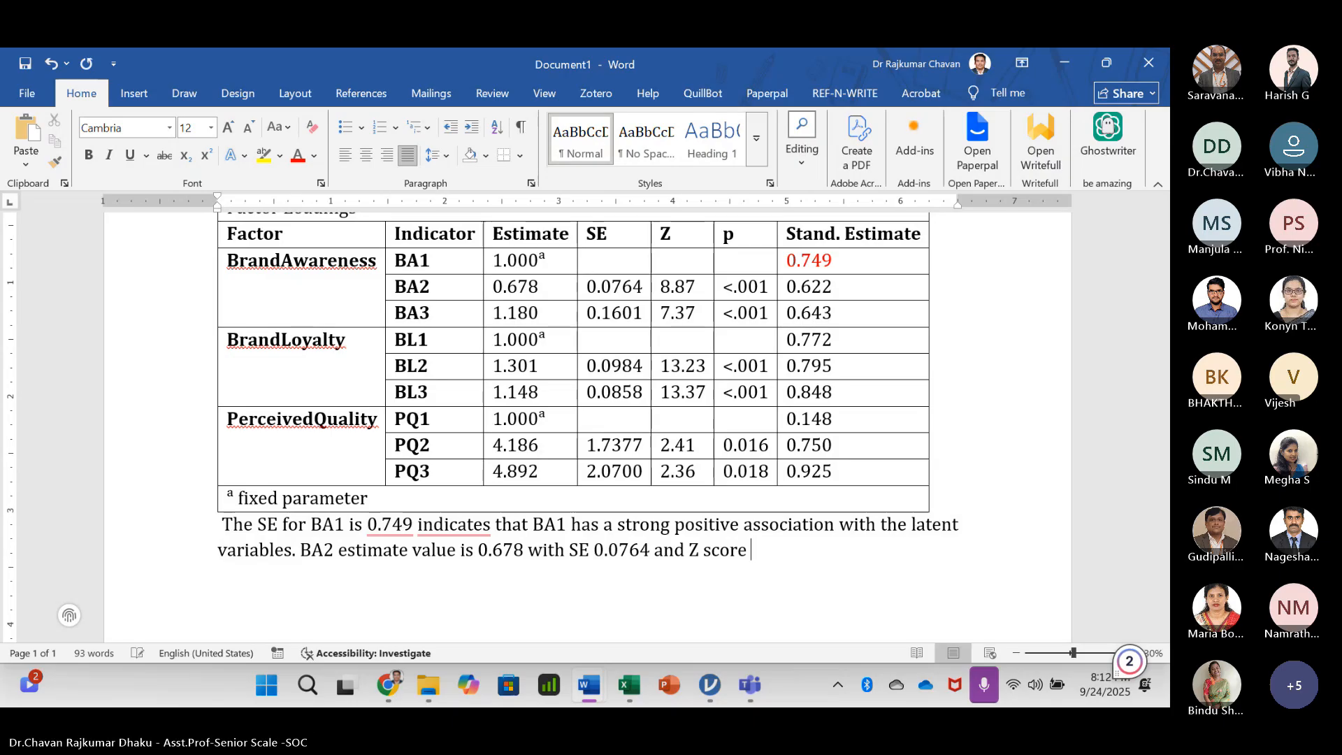
pyautogui.write('is 8')
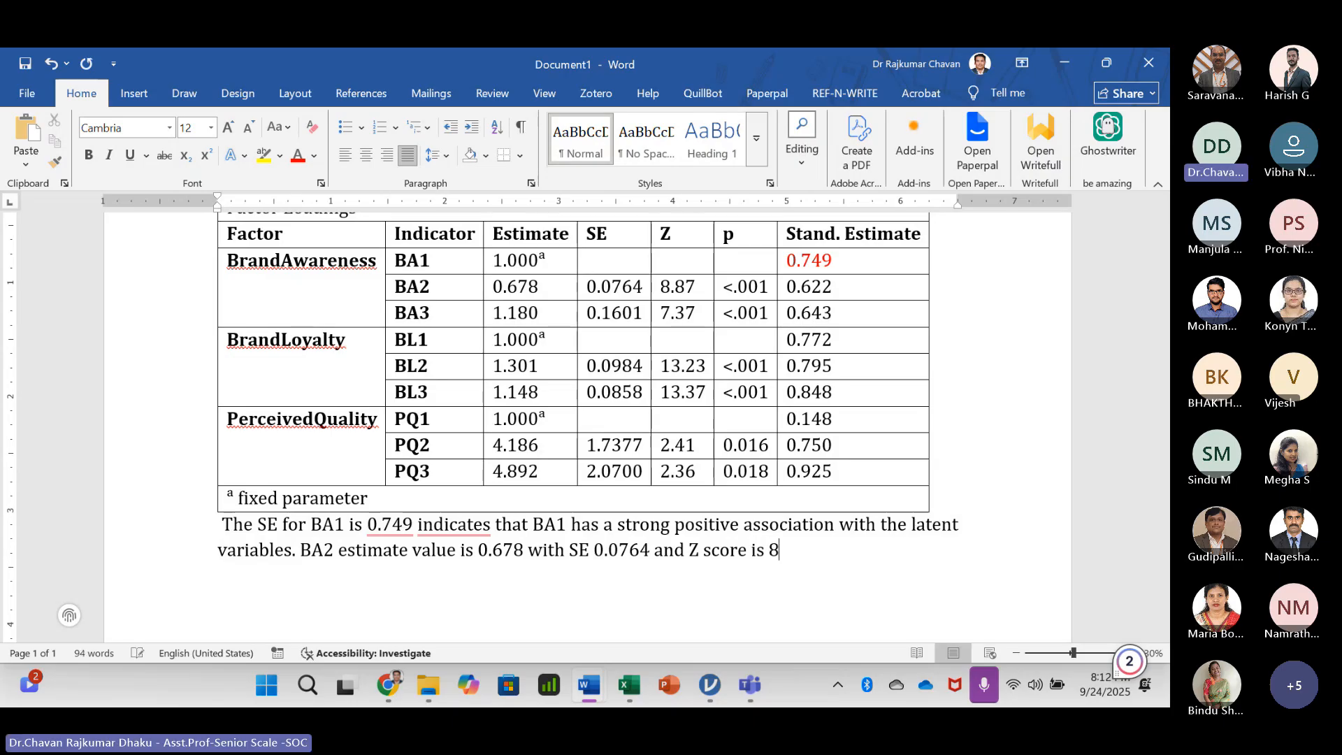
pyautogui.write('.87')
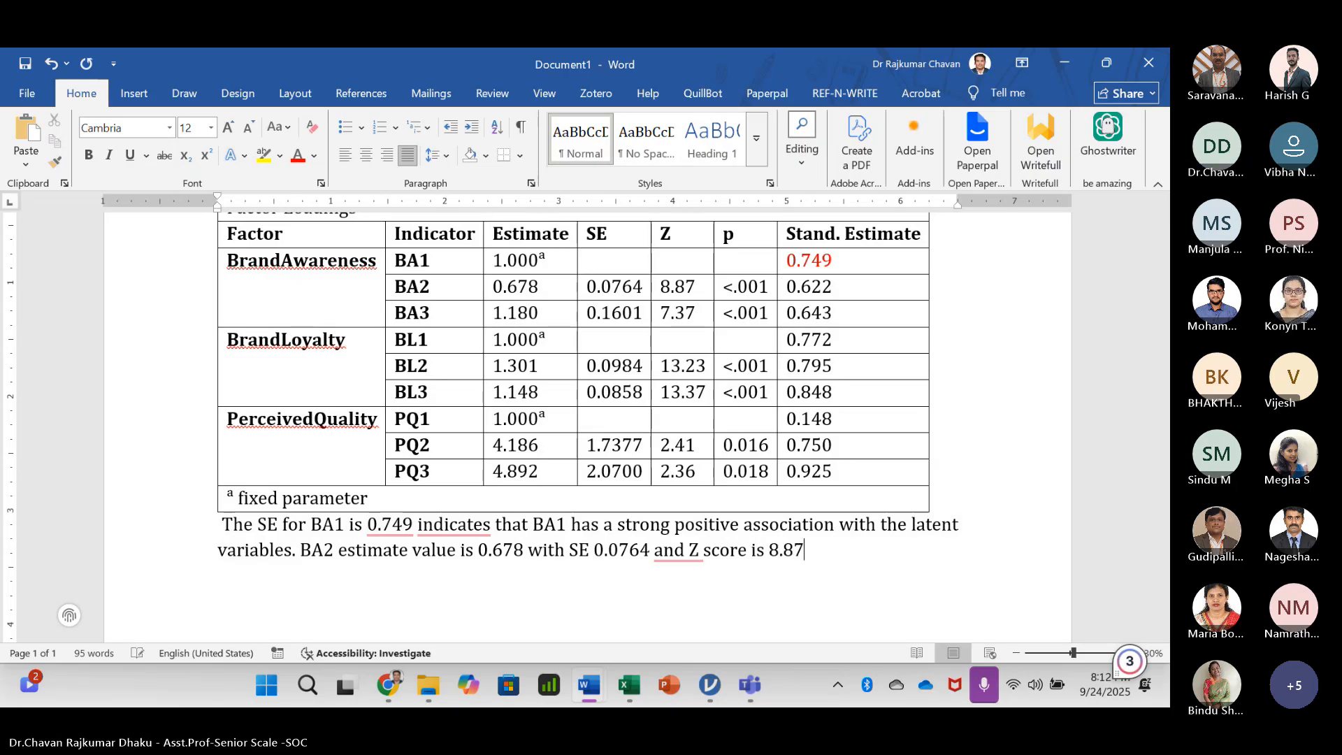
# - Extend the BA2 sentence with ", and the p-value is less than 0.05"
pyautogui.write(', and')
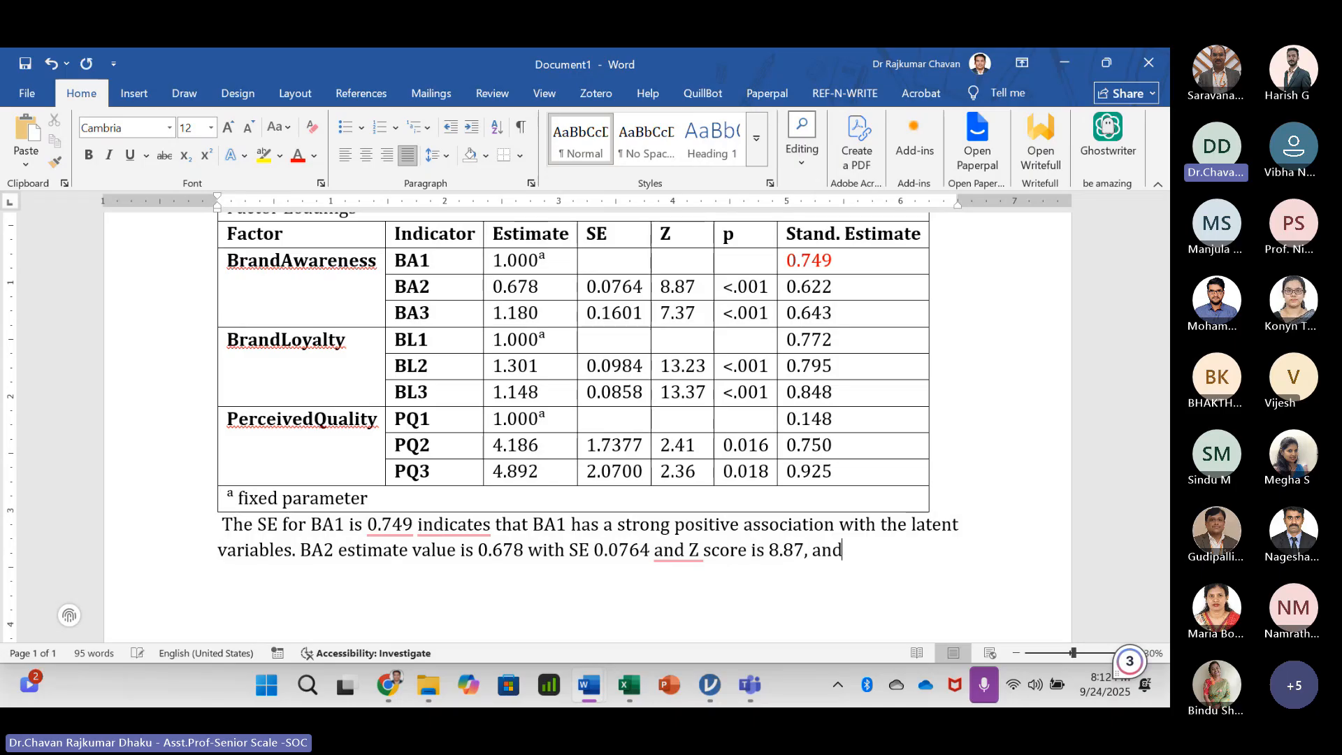
pyautogui.write(' the p-value')
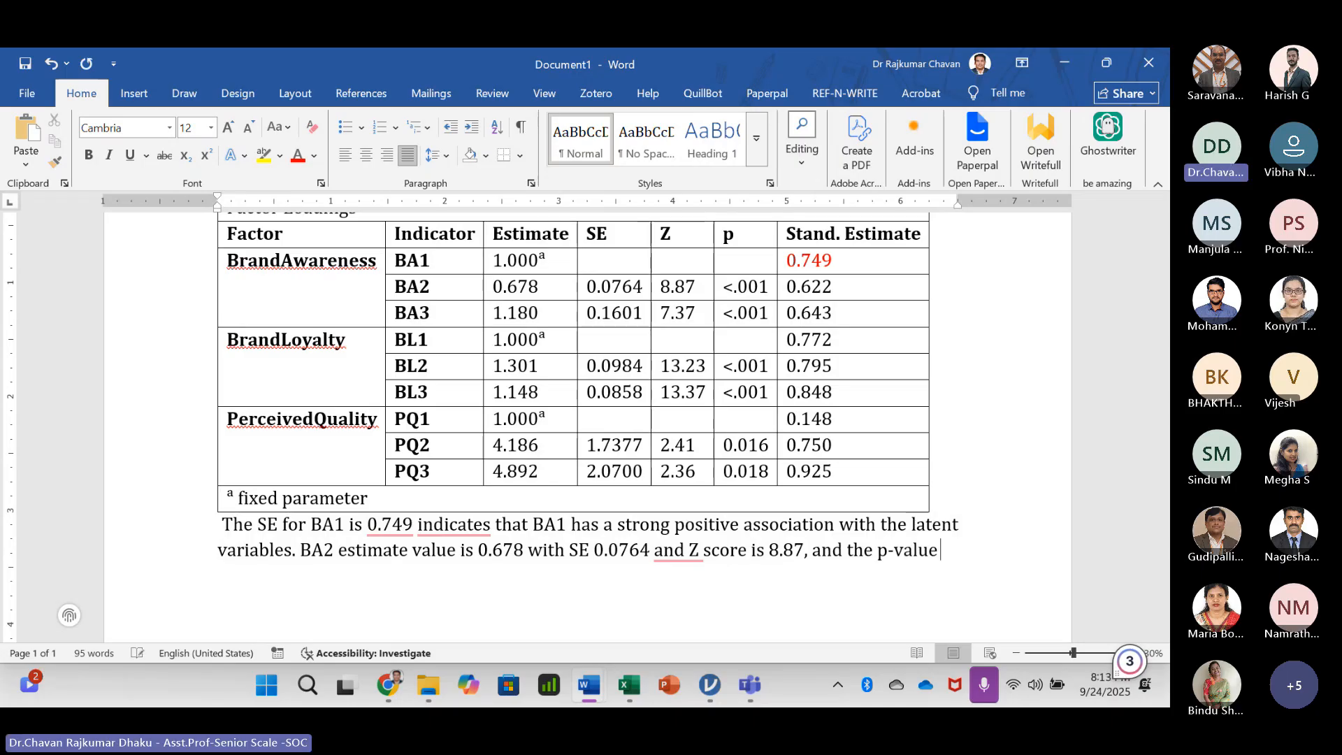
pyautogui.write(' is less tha ')
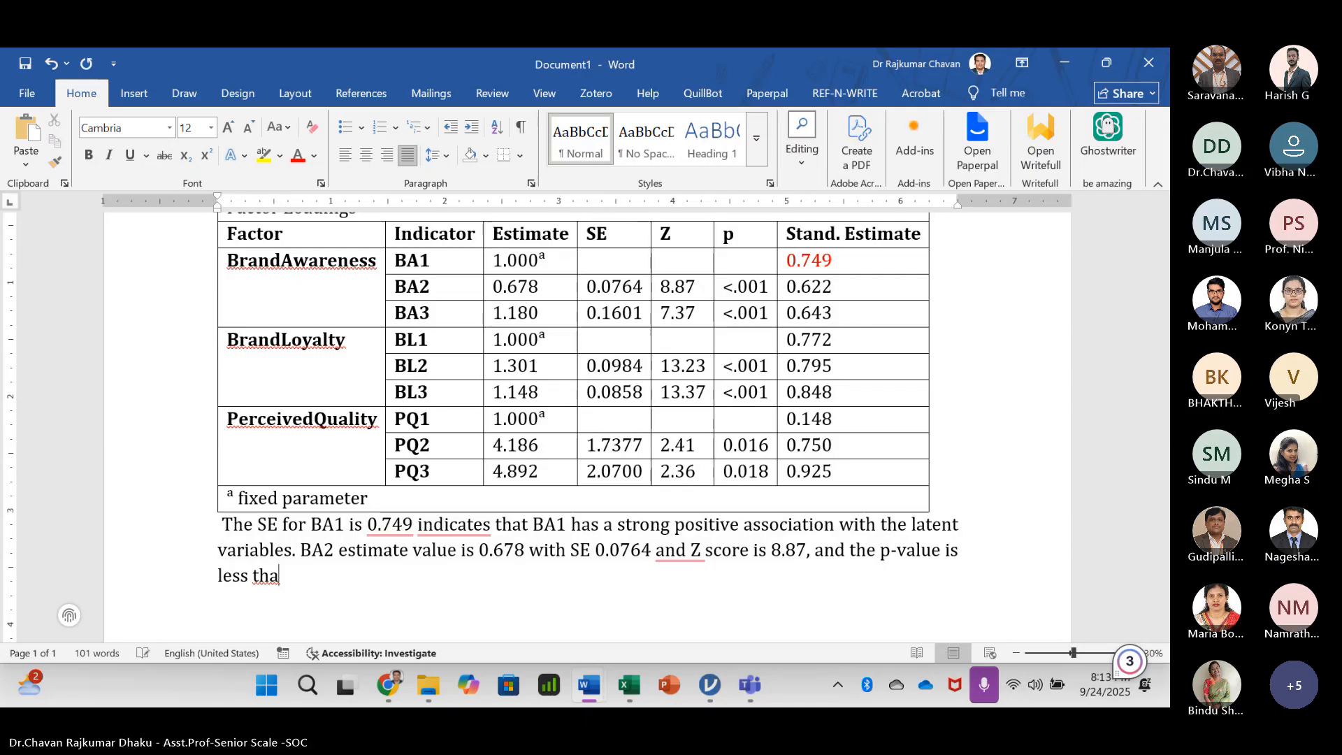
pyautogui.write('n 0.05')
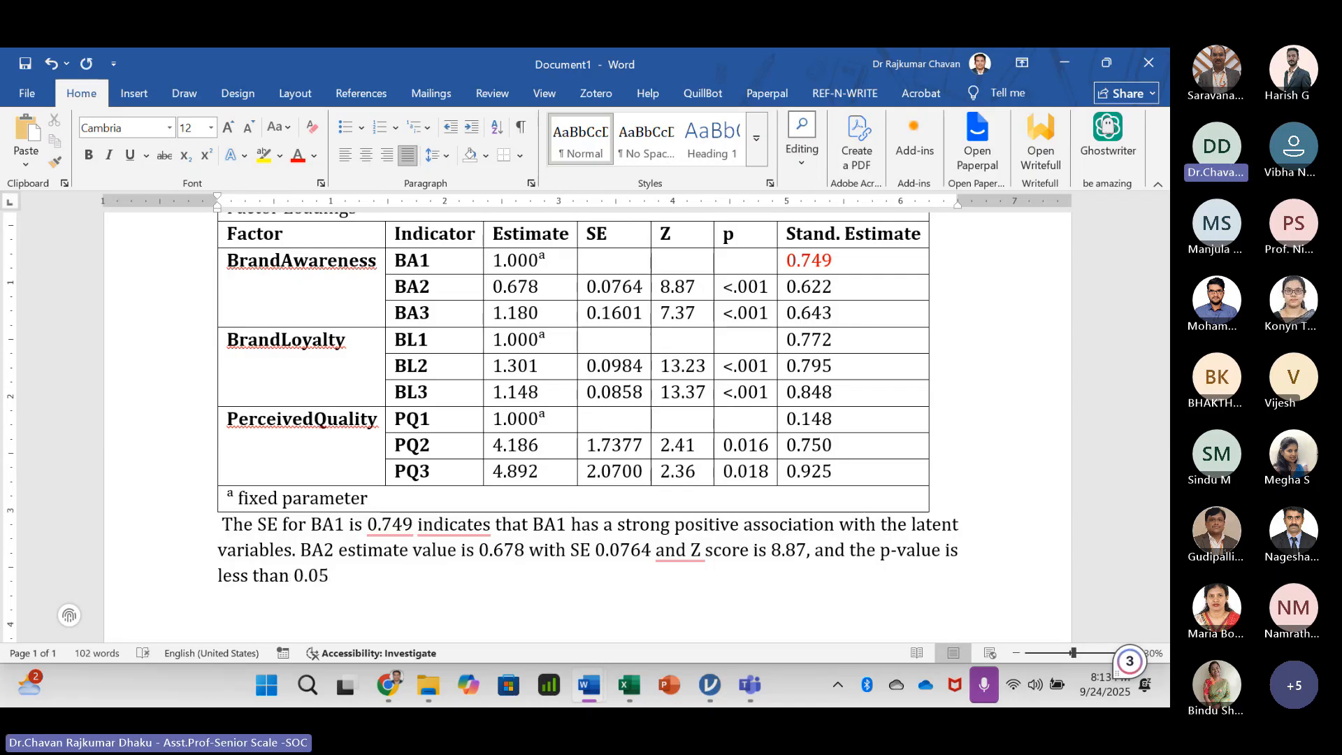
# - Extend the BA2 sentence after "less than 0.05" with "there is relationship between BA and BA2"
pyautogui.write(' there')
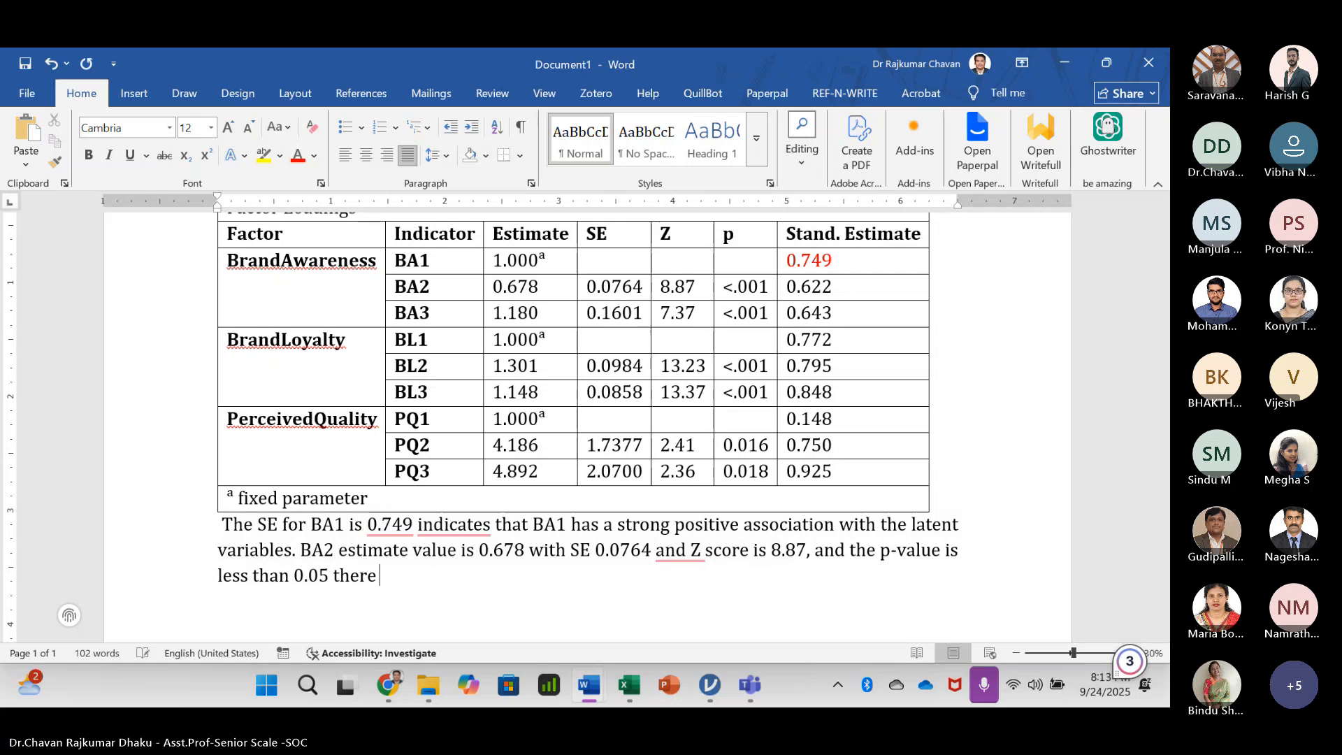
pyautogui.press('BackSpace')
pyautogui.write('is')
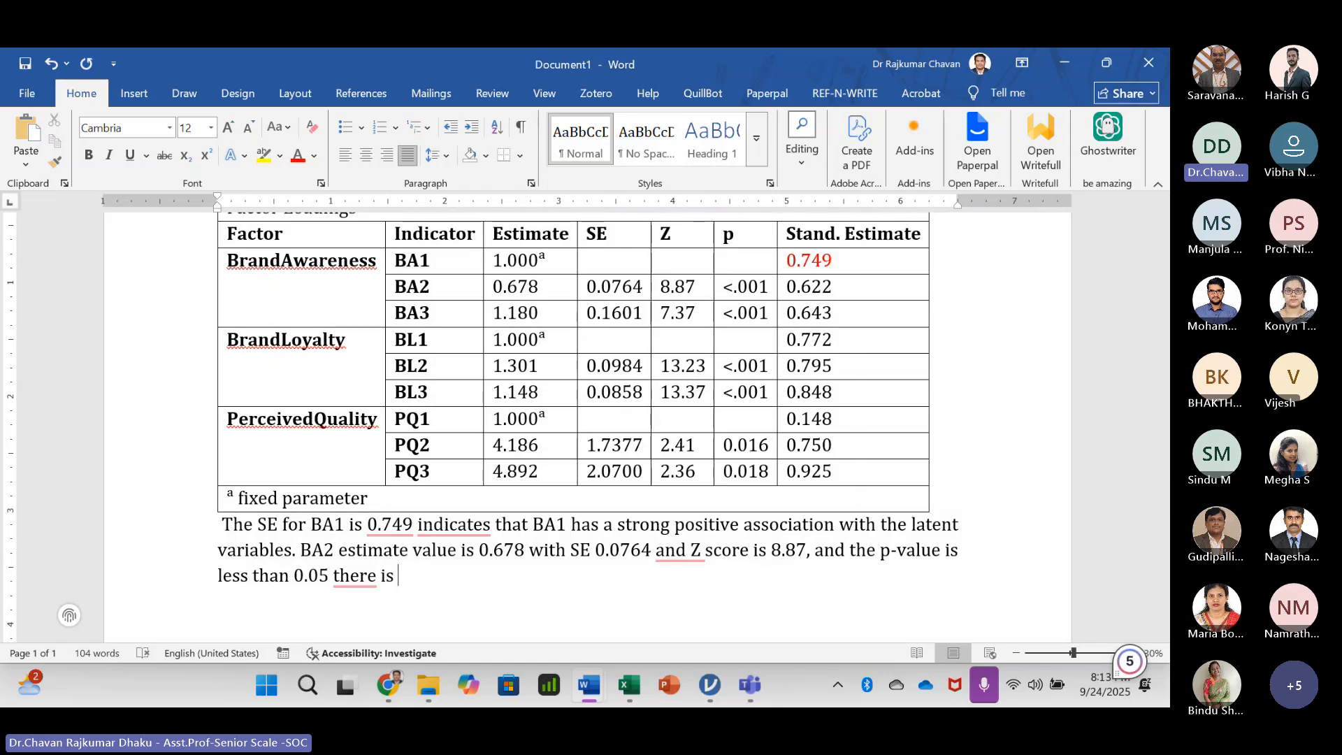
pyautogui.write(' relation')
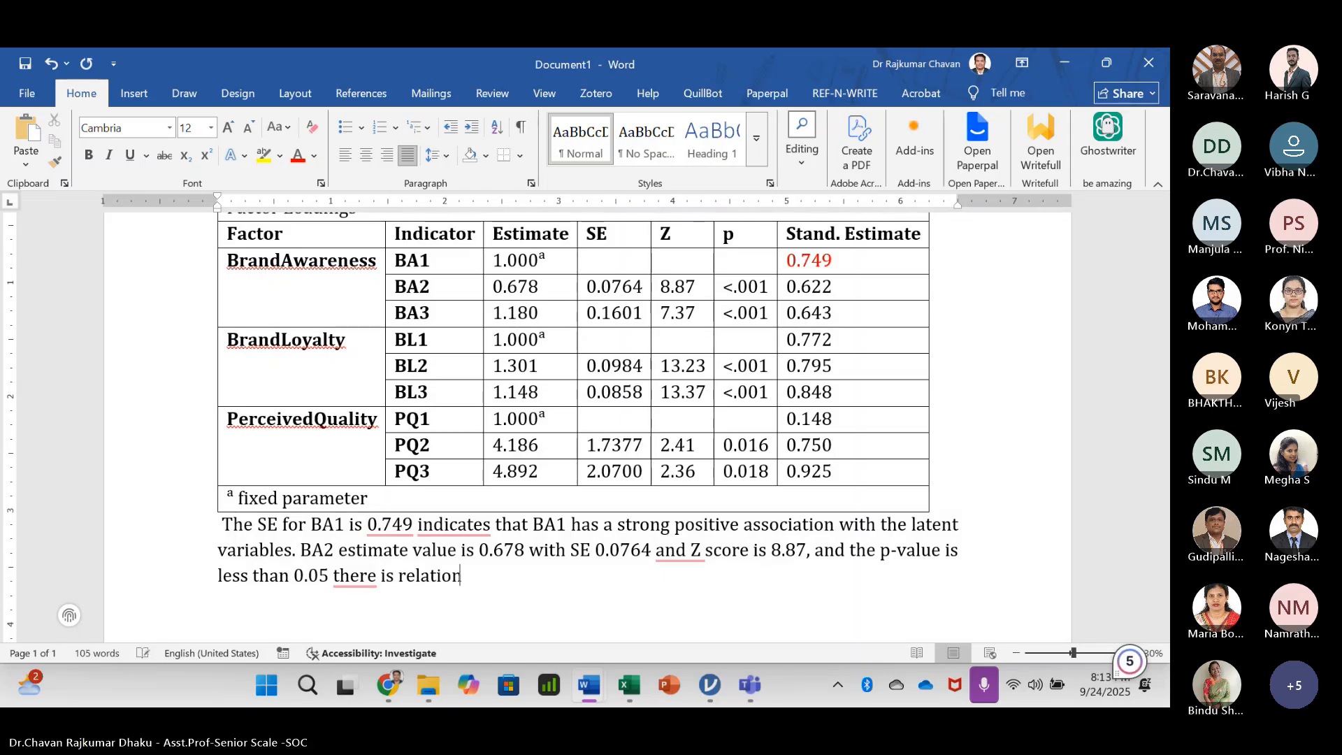
pyautogui.write('ship')
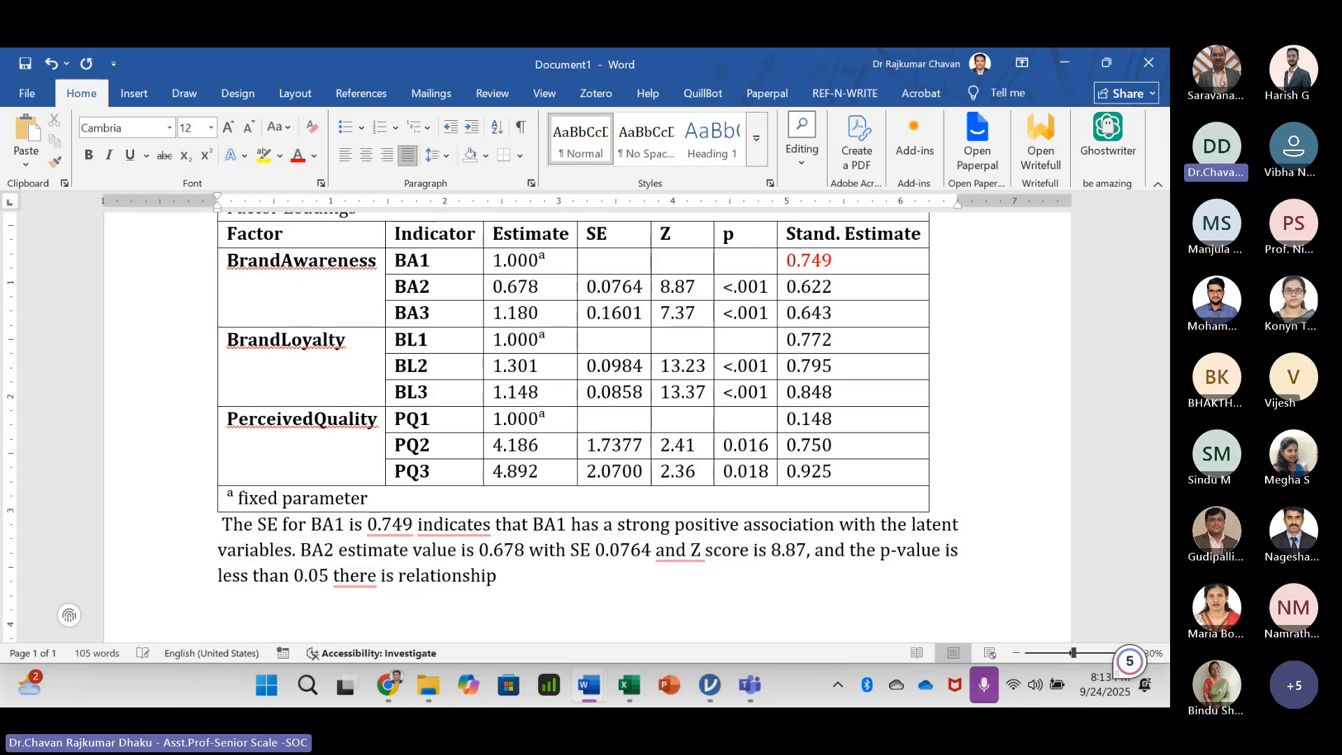
pyautogui.write(' betw')
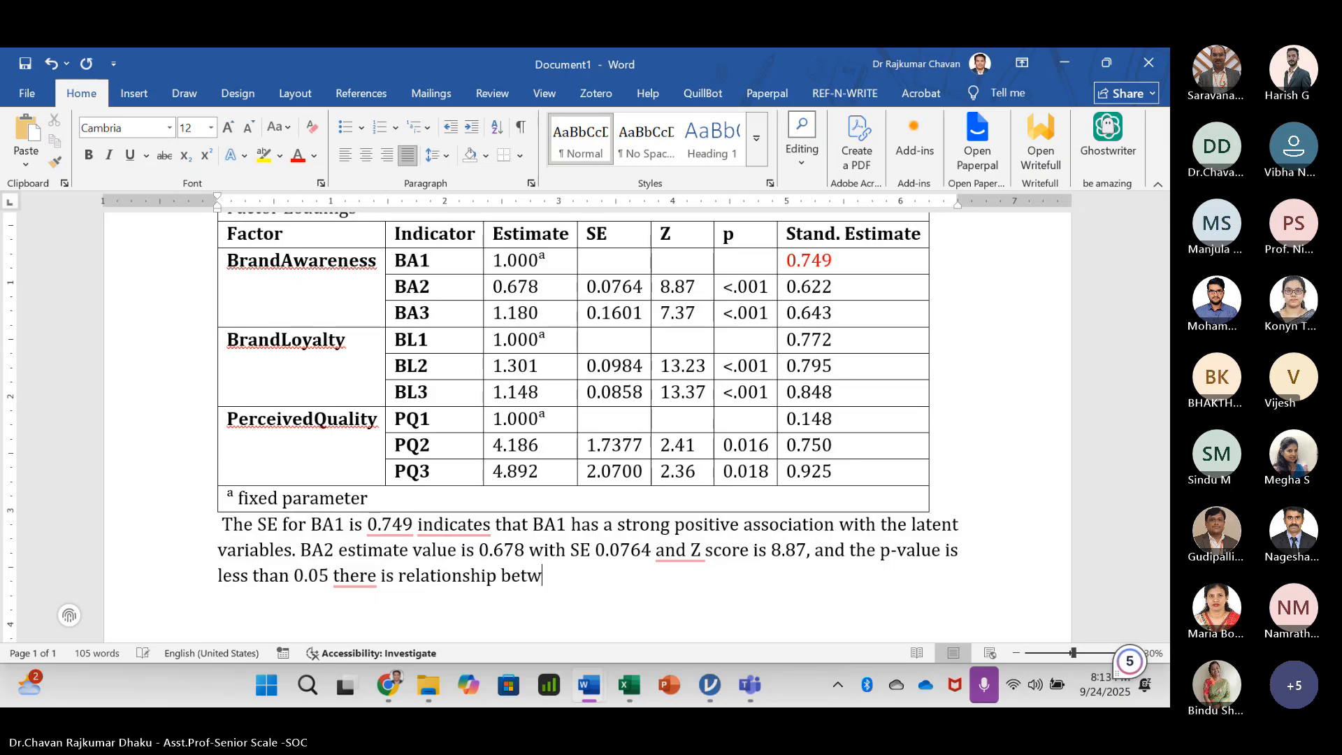
pyautogui.write('een VA')
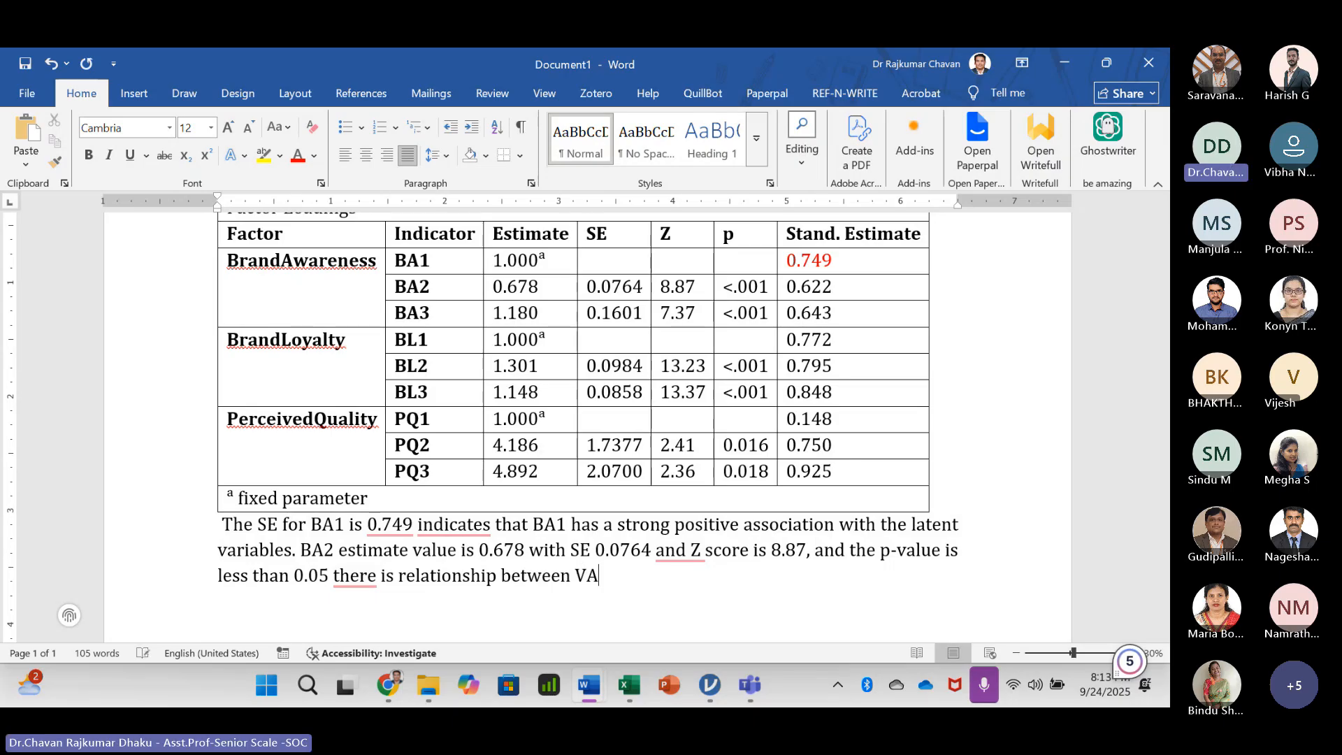
pyautogui.press('BackSpace')
pyautogui.press('BackSpace')
pyautogui.write('BA and BA2')
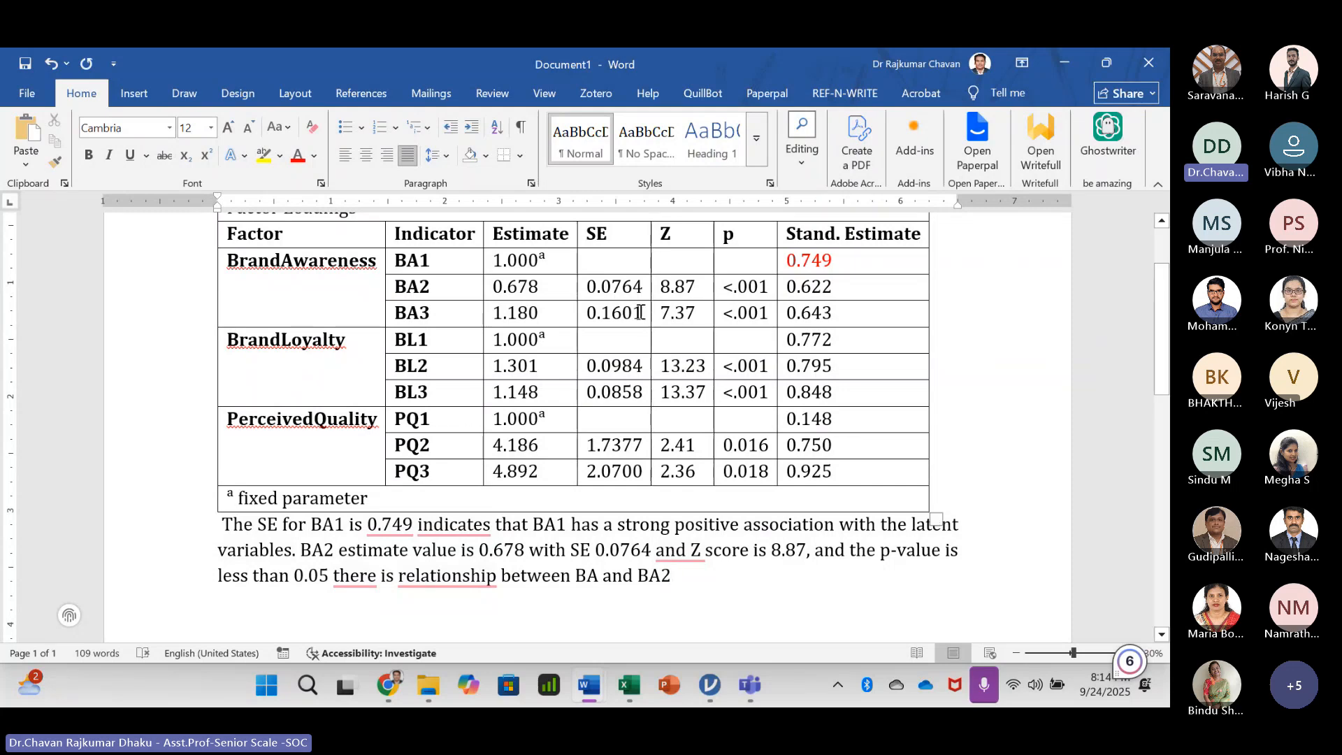
# - Examine the SE, Z and p values of indicator BA3 under the BrandAwareness factor
pyautogui.moveTo(643, 312); pyautogui.dragTo(585, 315)
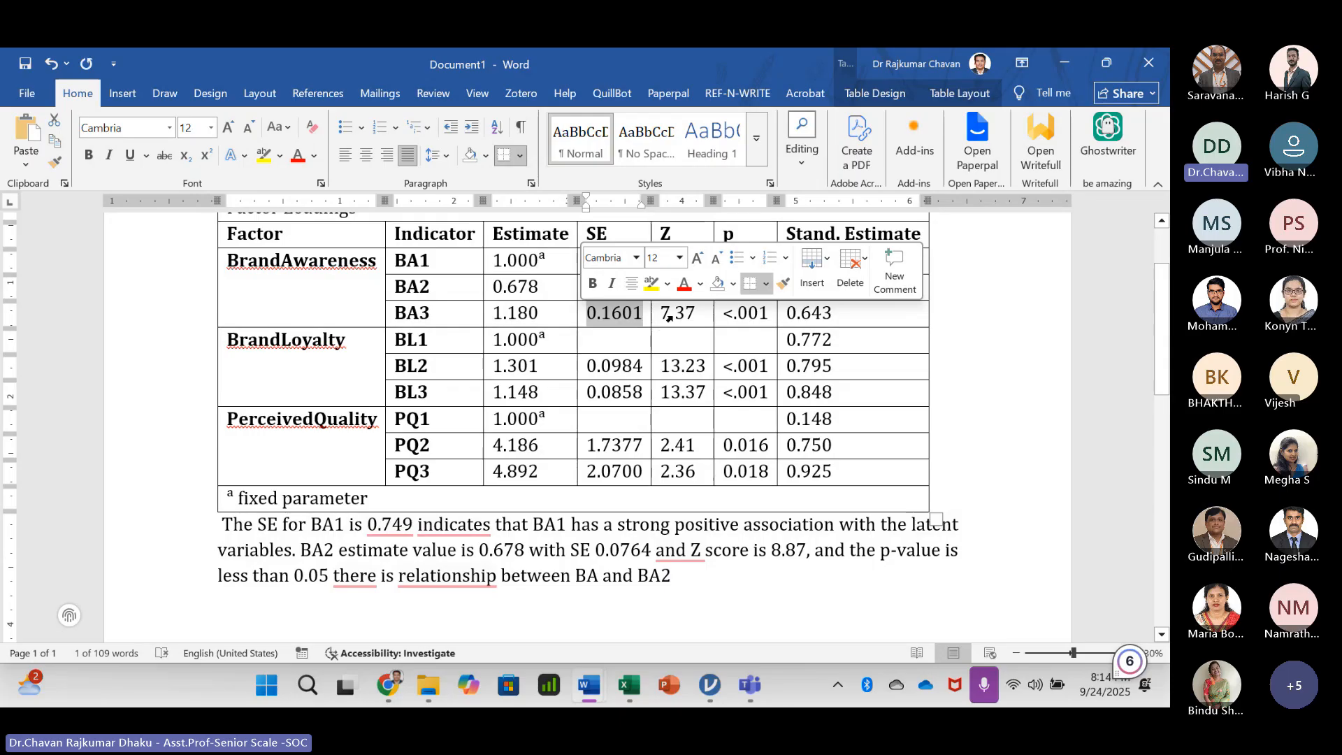
pyautogui.moveTo(693, 313); pyautogui.dragTo(661, 313)
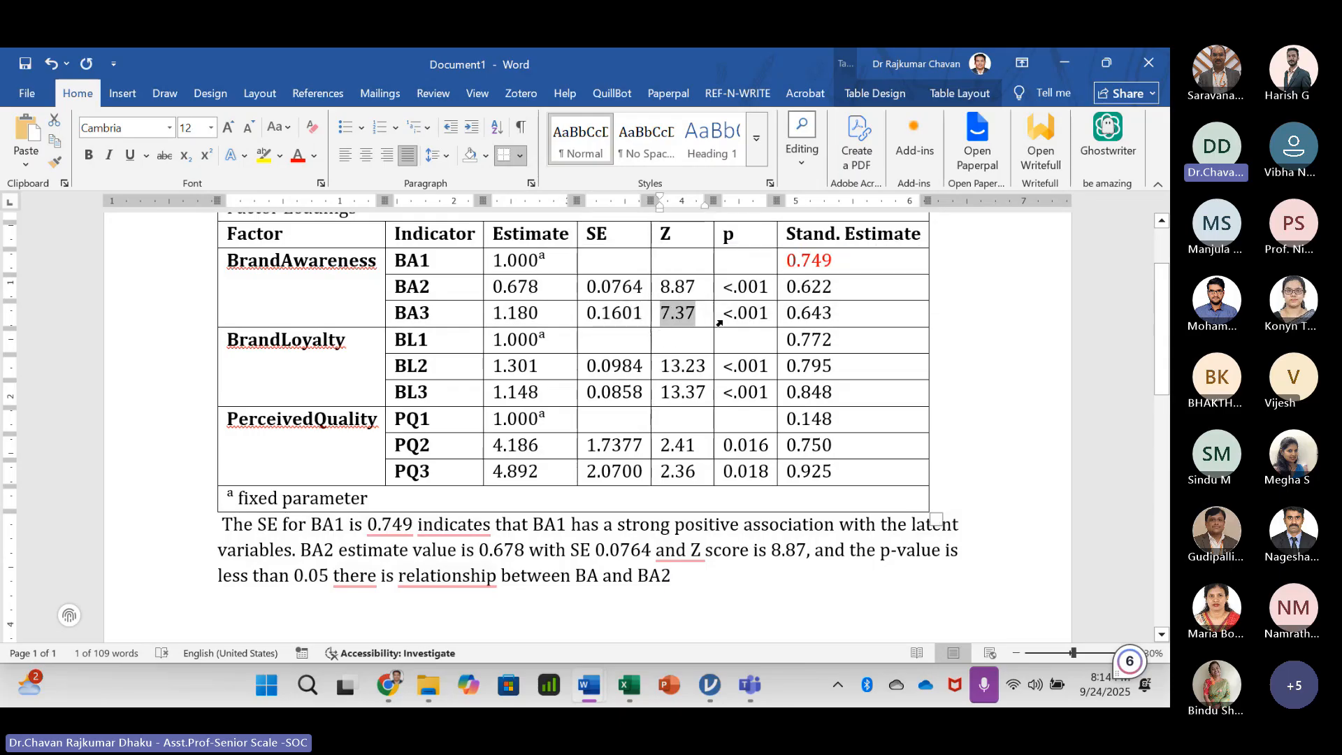
pyautogui.click(742, 316)
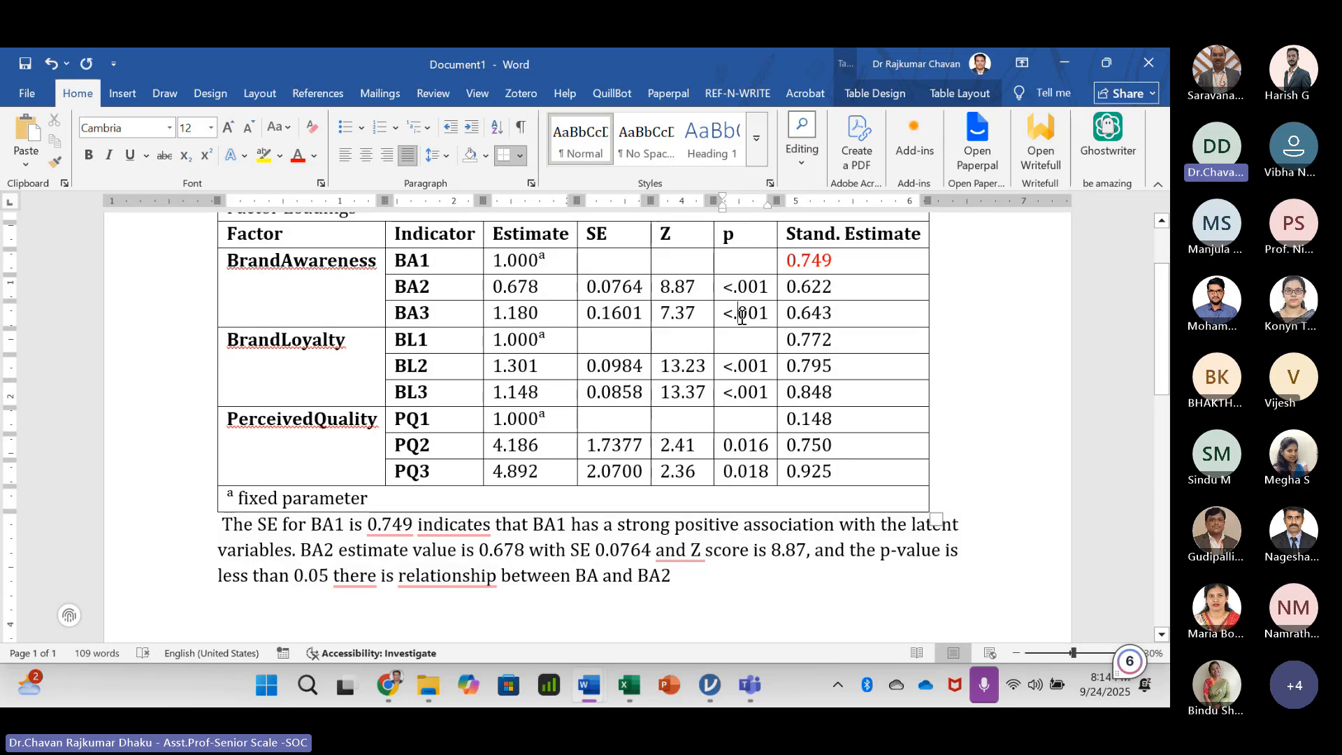
pyautogui.moveTo(770, 312); pyautogui.dragTo(733, 313)
pyautogui.moveTo(430, 312); pyautogui.dragTo(393, 313)
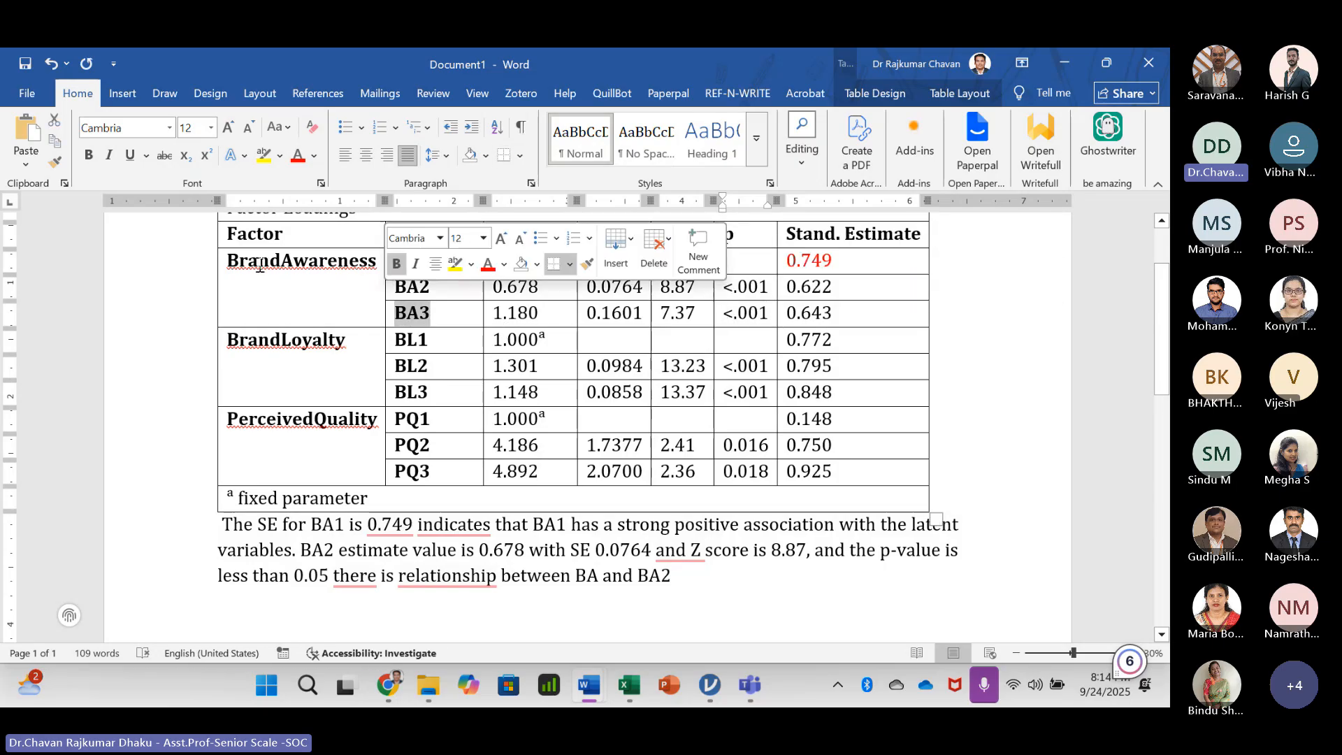
pyautogui.doubleClick(237, 260)
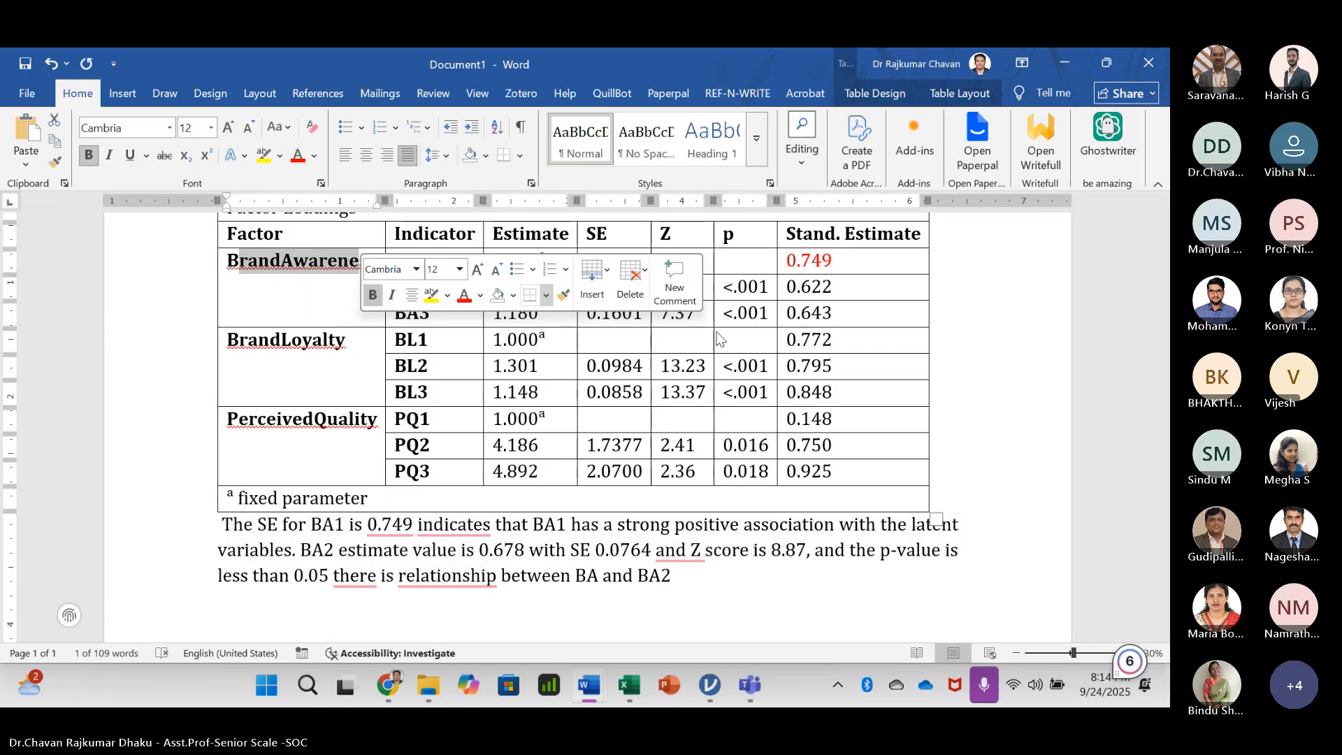
pyautogui.moveTo(767, 314); pyautogui.dragTo(748, 287)
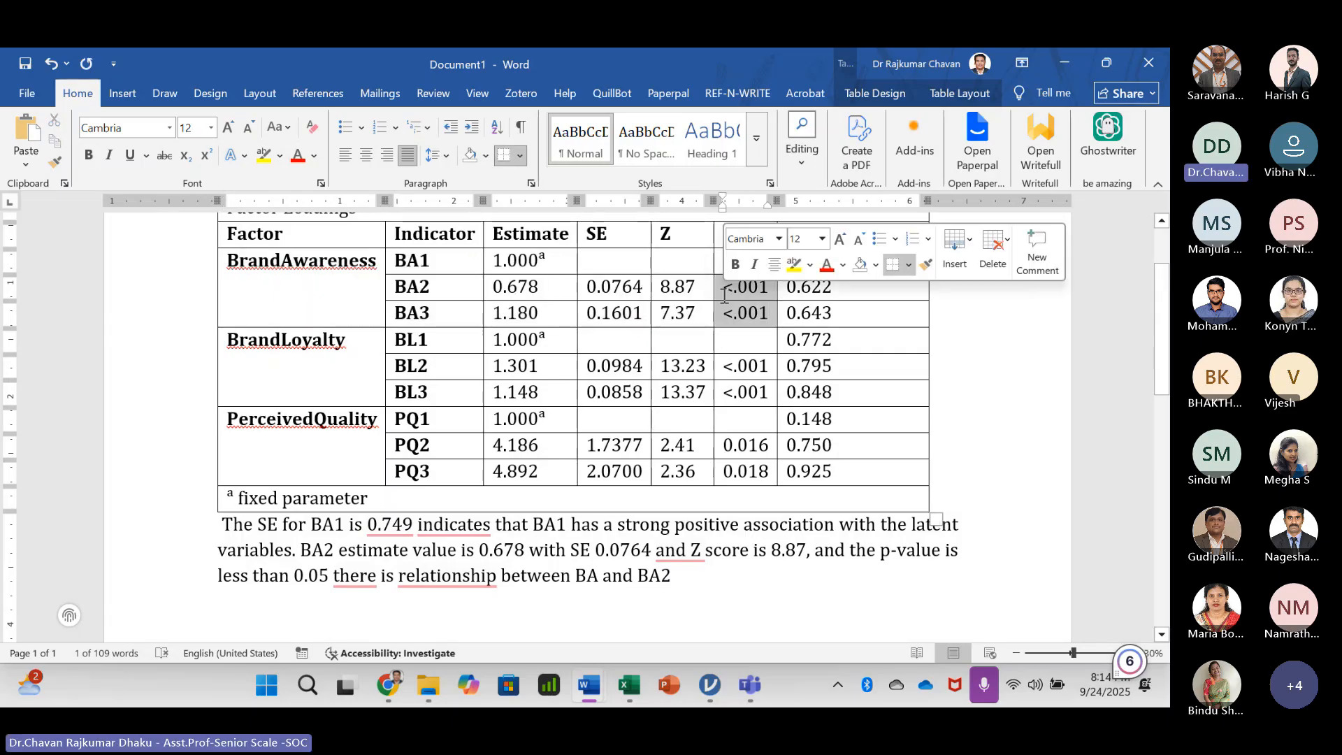
pyautogui.click(745, 236)
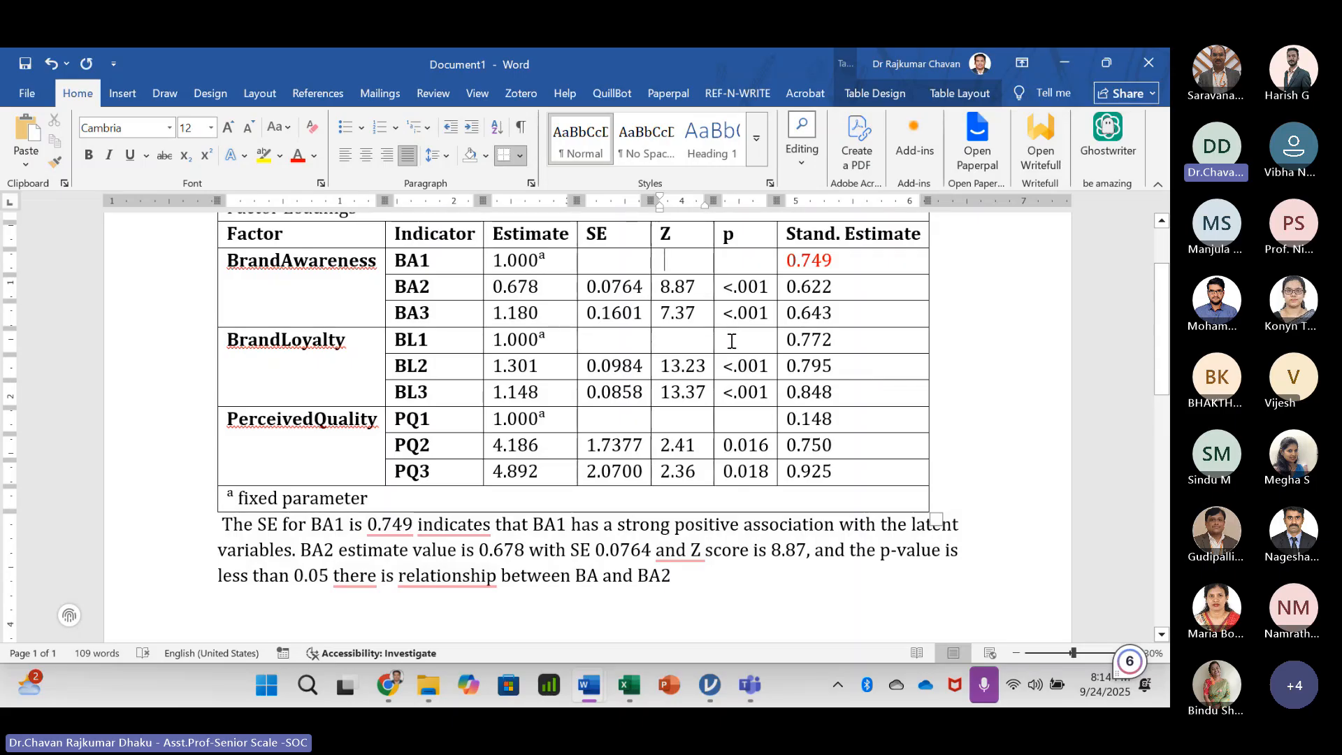
# - Color the standardized estimate of BA3 red in the factor loadings table
pyautogui.doubleClick(834, 312)
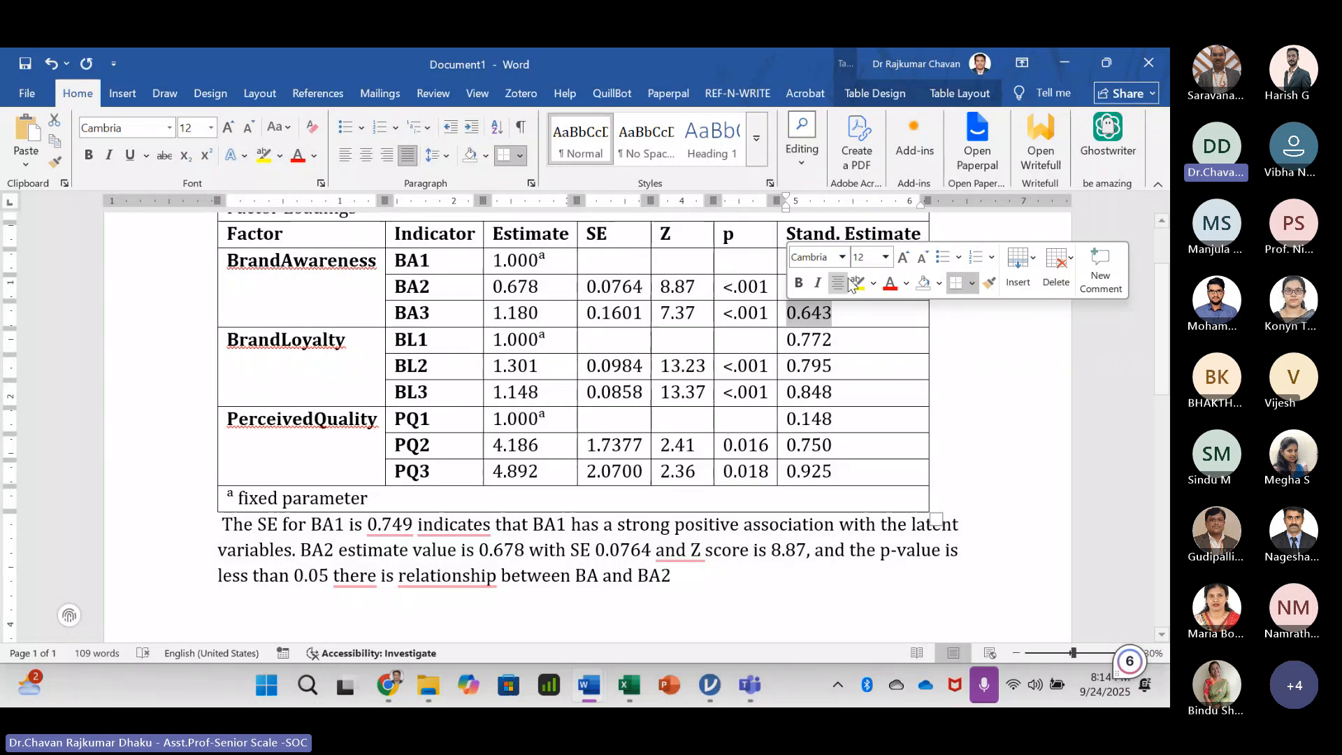
pyautogui.click(890, 282)
pyautogui.click(859, 318)
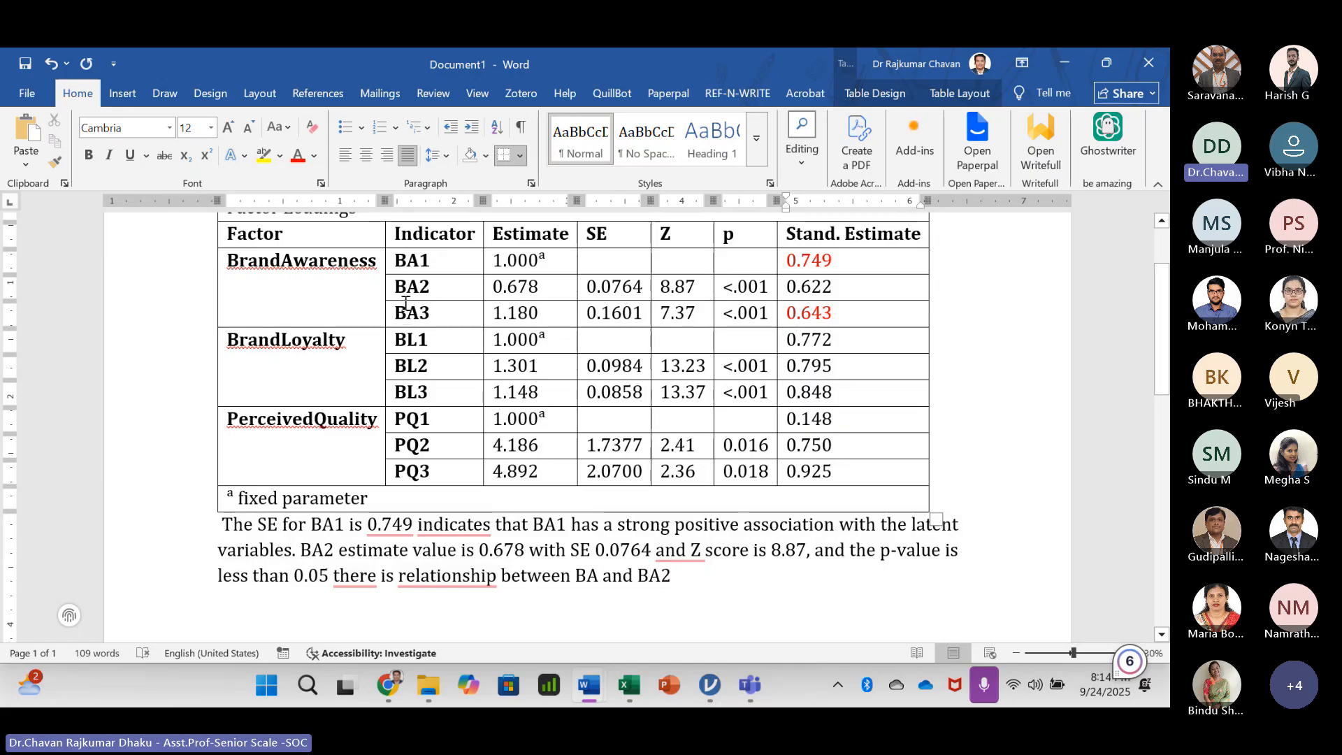
pyautogui.click(233, 260)
pyautogui.moveTo(831, 312); pyautogui.dragTo(804, 320)
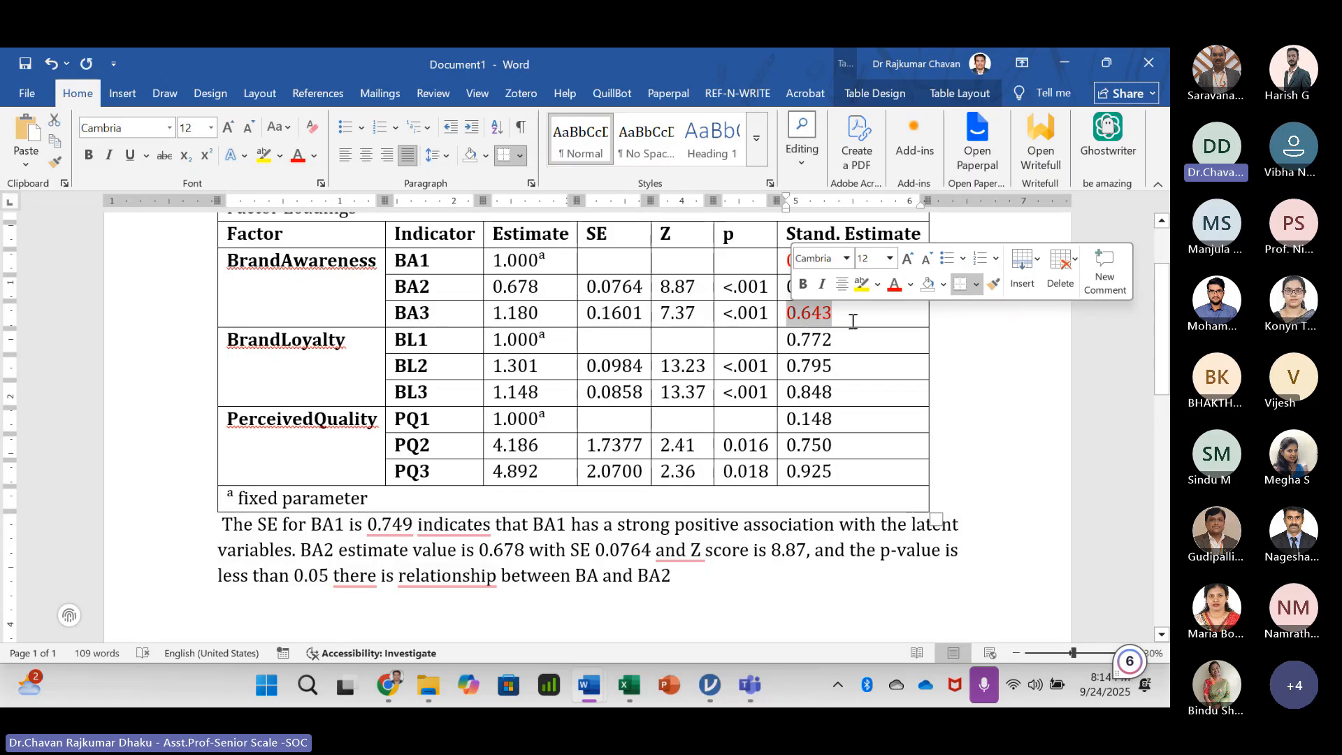
pyautogui.click(836, 320)
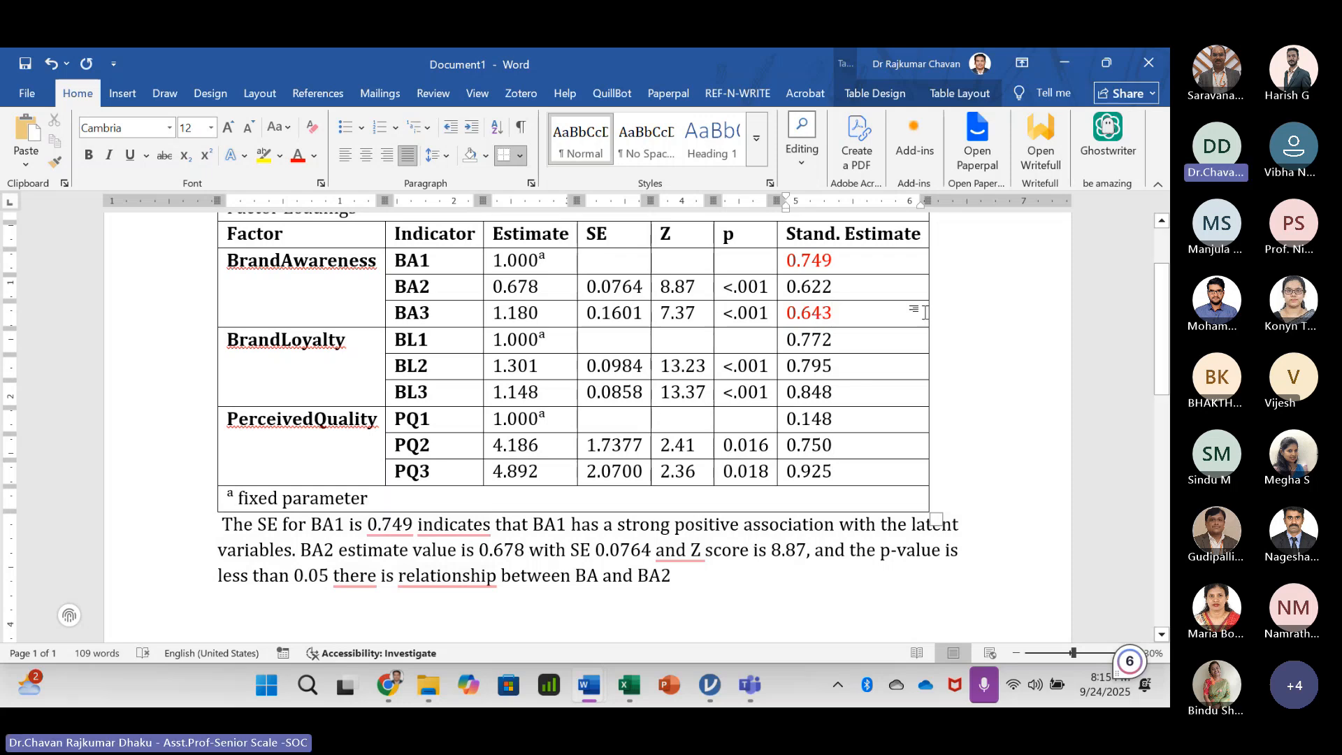
# - Examine the estimates and standardized estimates of BL1 and BL2 under the BrandLoyalty factor
pyautogui.moveTo(832, 340); pyautogui.dragTo(788, 341)
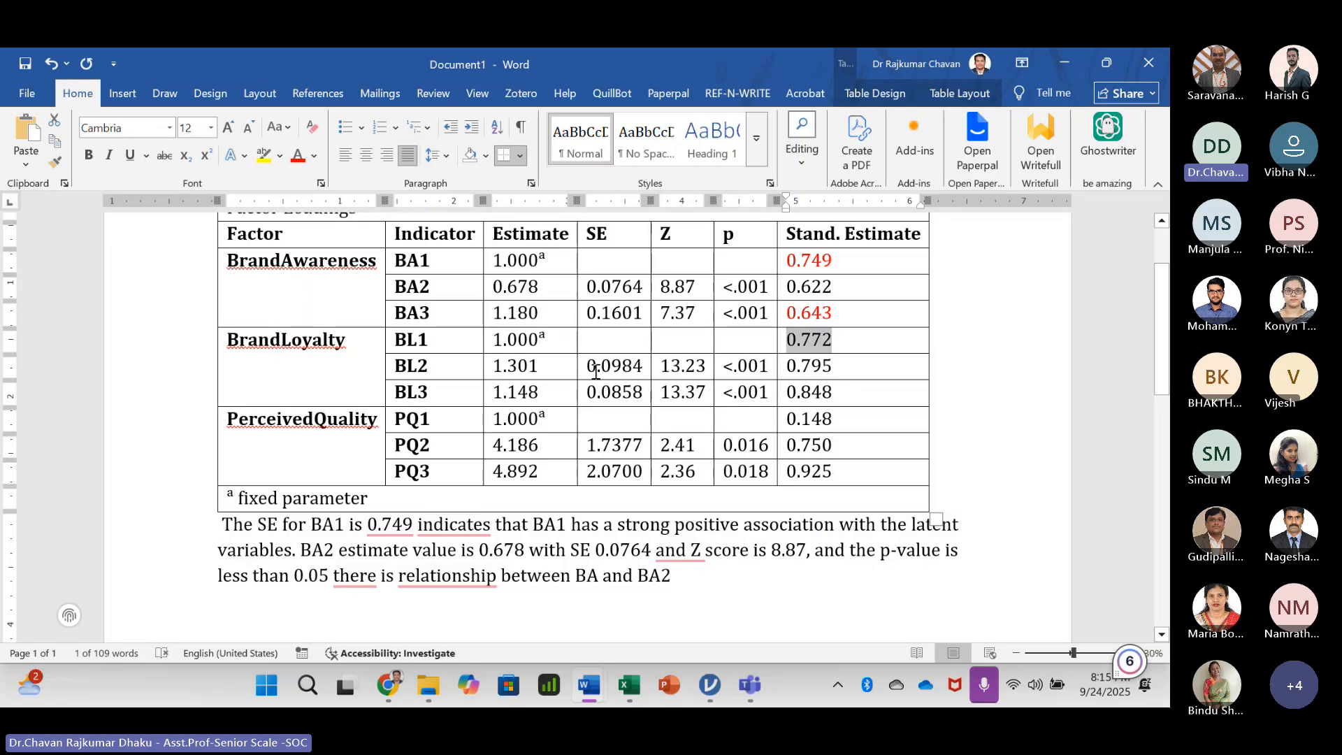
pyautogui.click(535, 340)
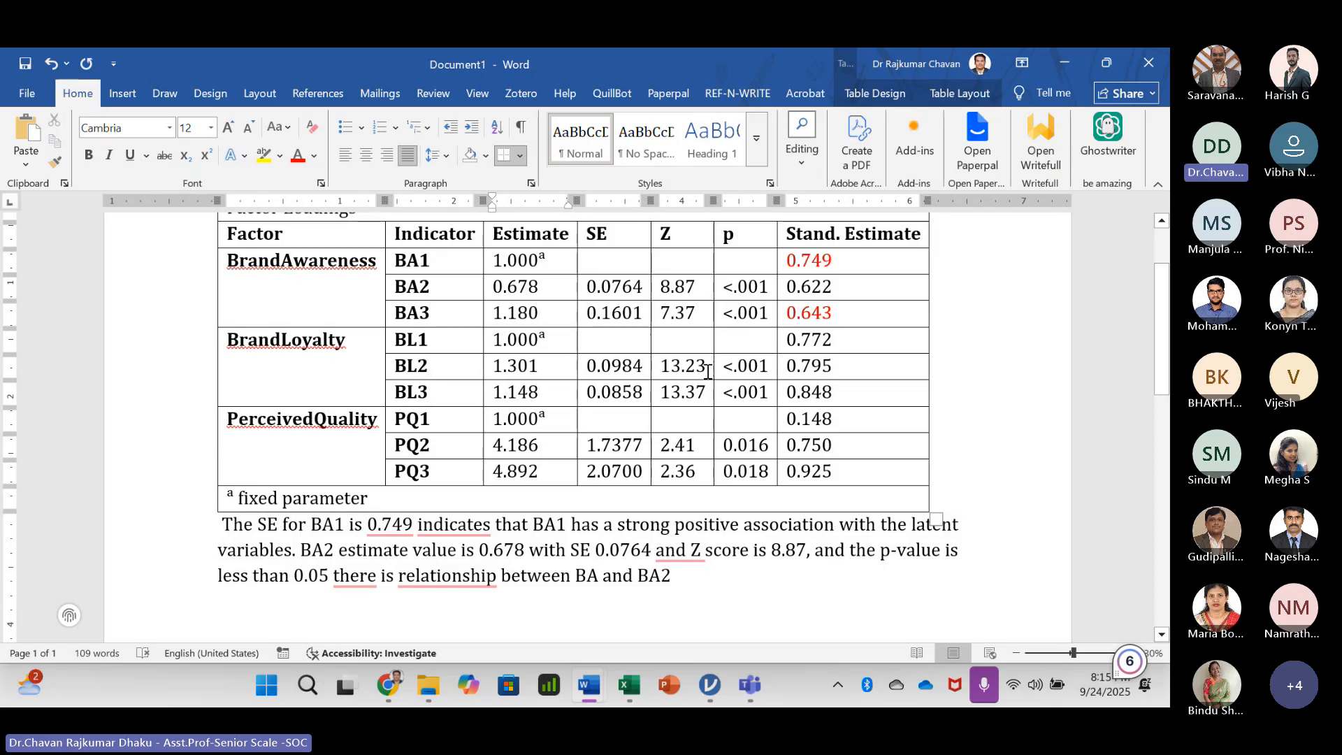
pyautogui.moveTo(539, 366); pyautogui.dragTo(494, 369)
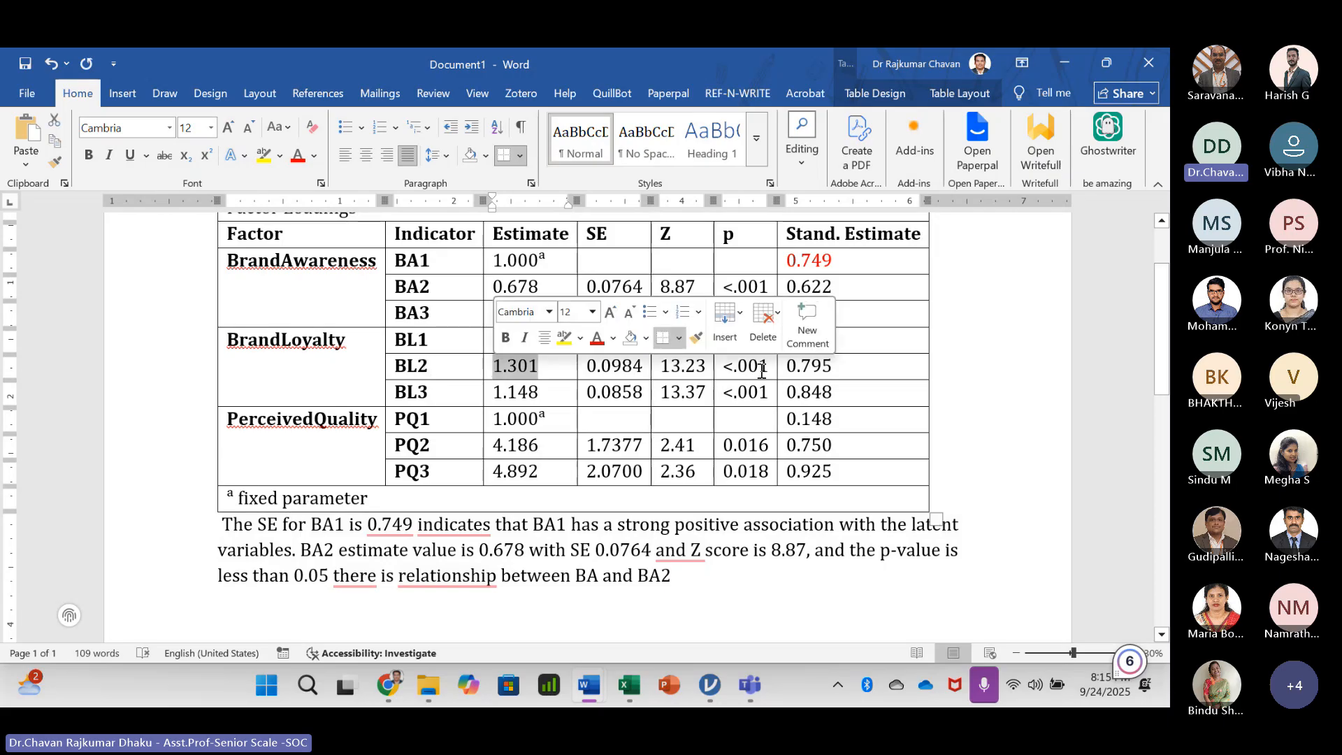
pyautogui.click(826, 368)
pyautogui.moveTo(826, 368); pyautogui.dragTo(794, 373)
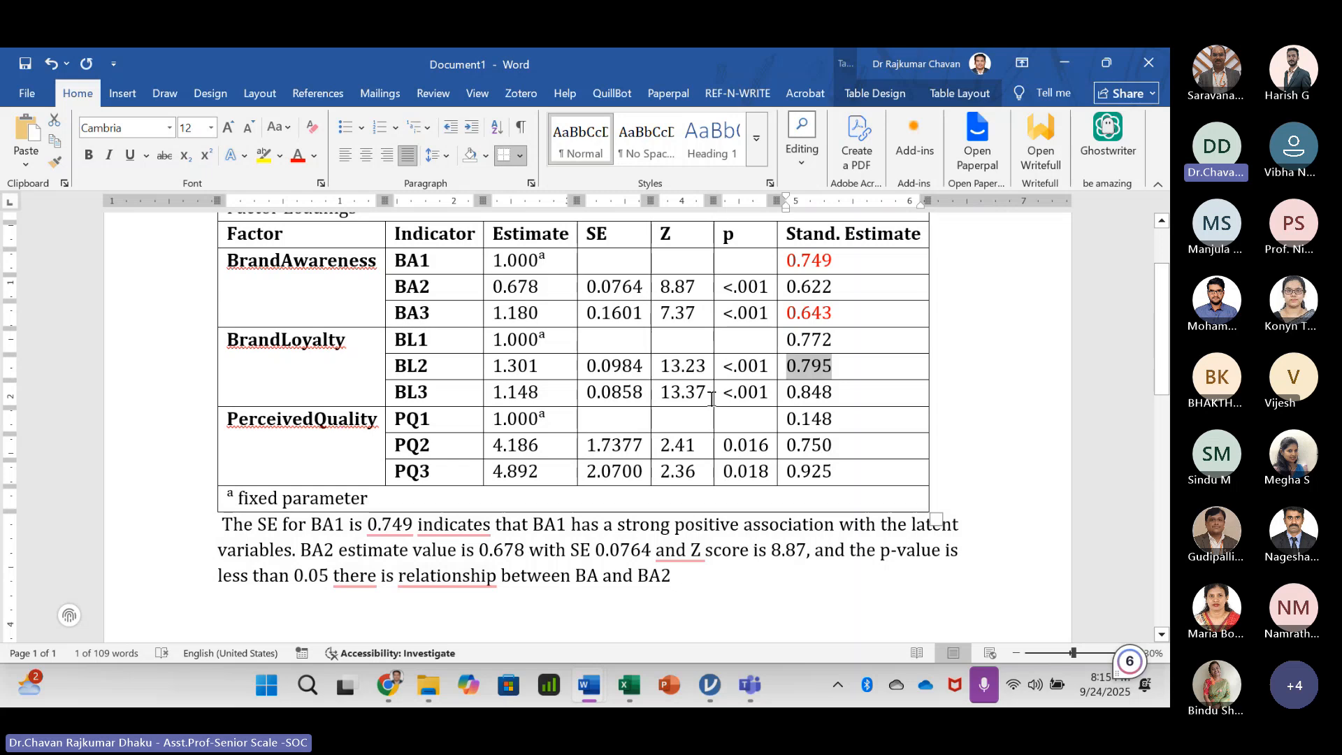
# - Color the p-values of PQ2 and PQ3 red under the PerceivedQuality factor
pyautogui.click(341, 421)
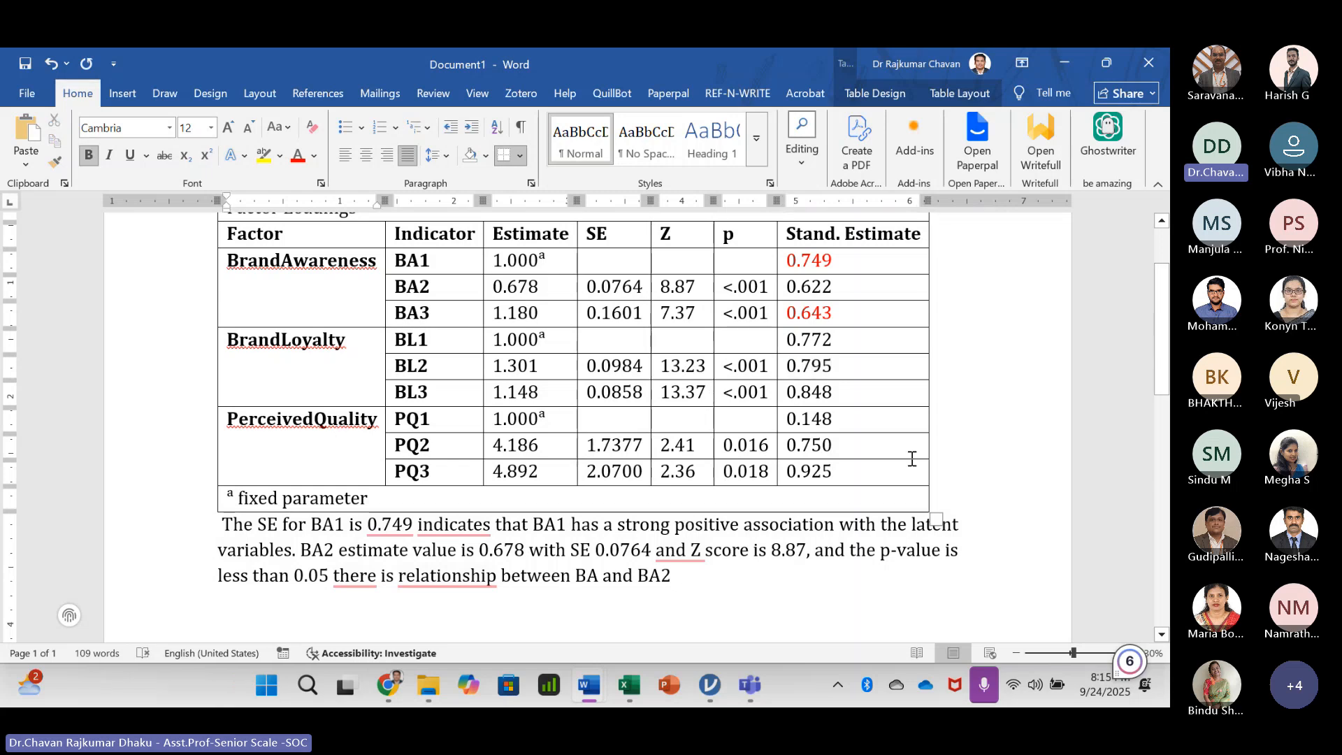
pyautogui.moveTo(834, 444); pyautogui.dragTo(733, 449)
pyautogui.click(751, 445)
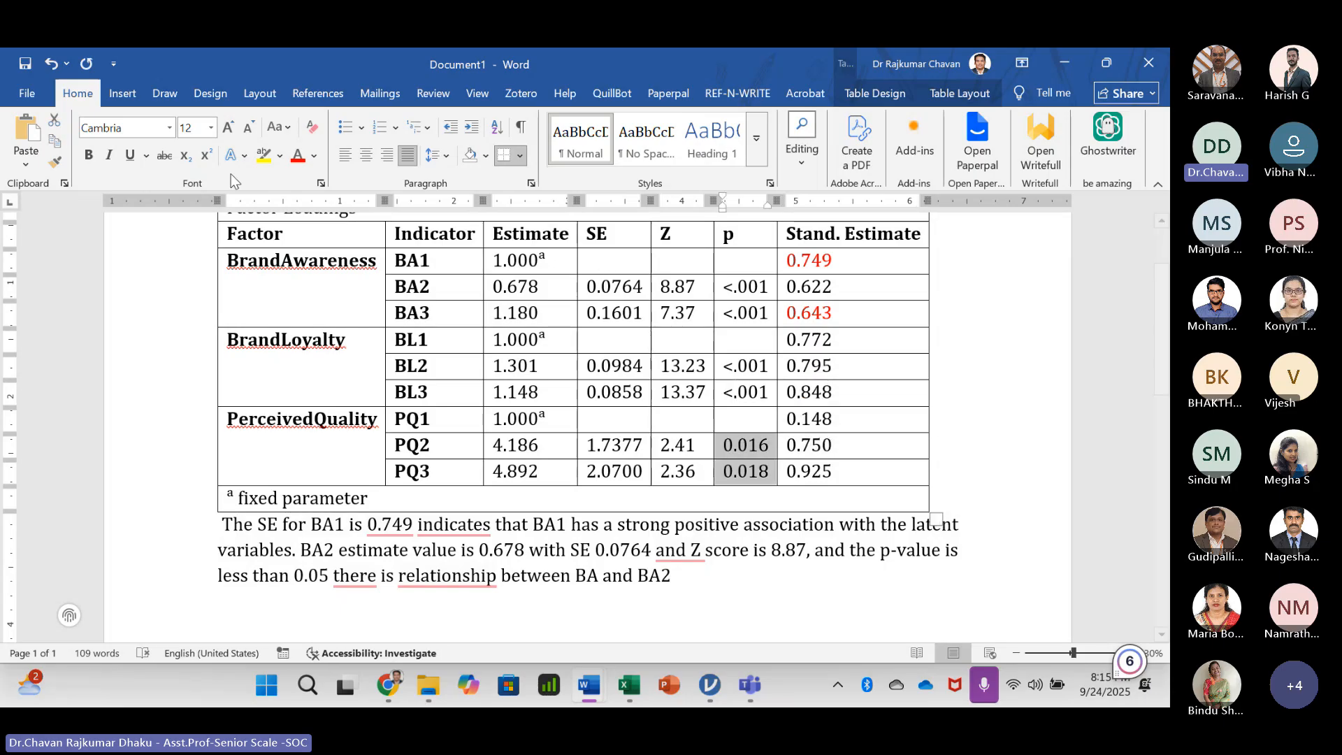
pyautogui.click(298, 156)
pyautogui.click(749, 446)
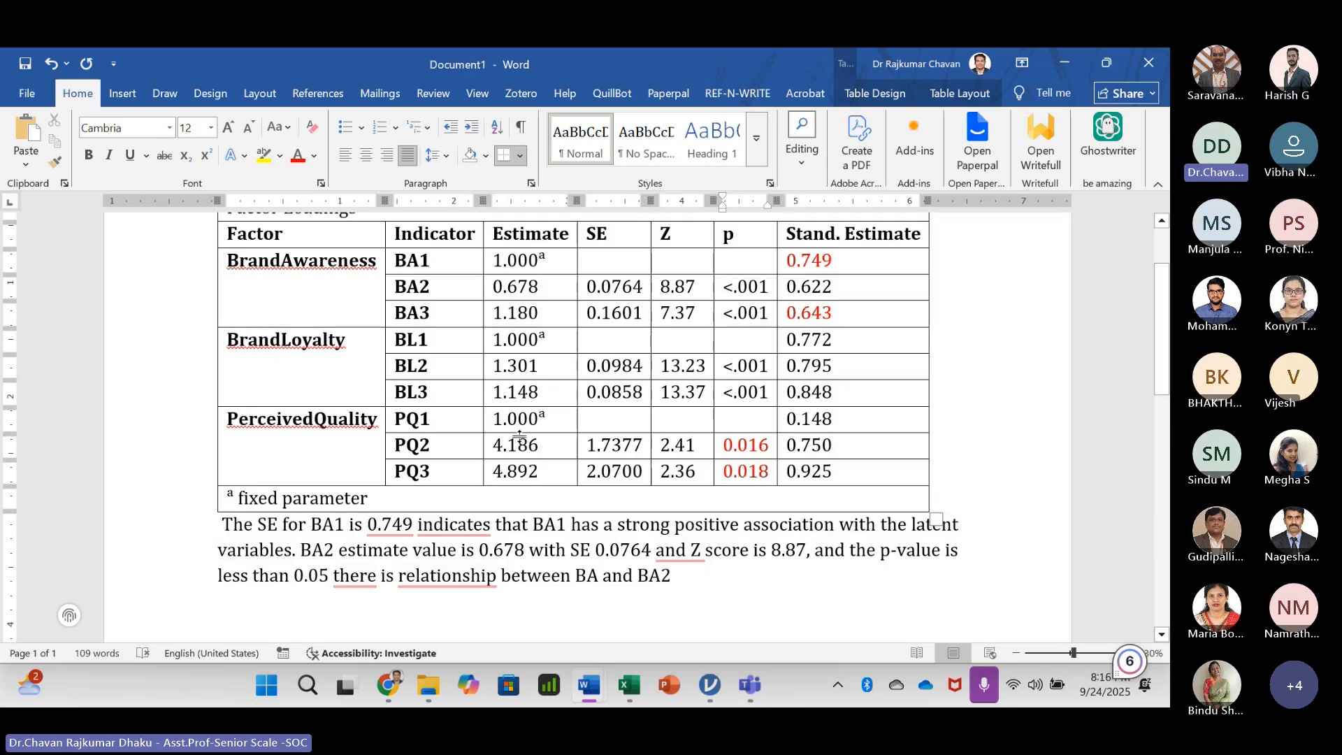
# - Review the PQ2 estimates and look over the whole factor loadings table with the interpretation text below it
pyautogui.moveTo(545, 445); pyautogui.dragTo(491, 444)
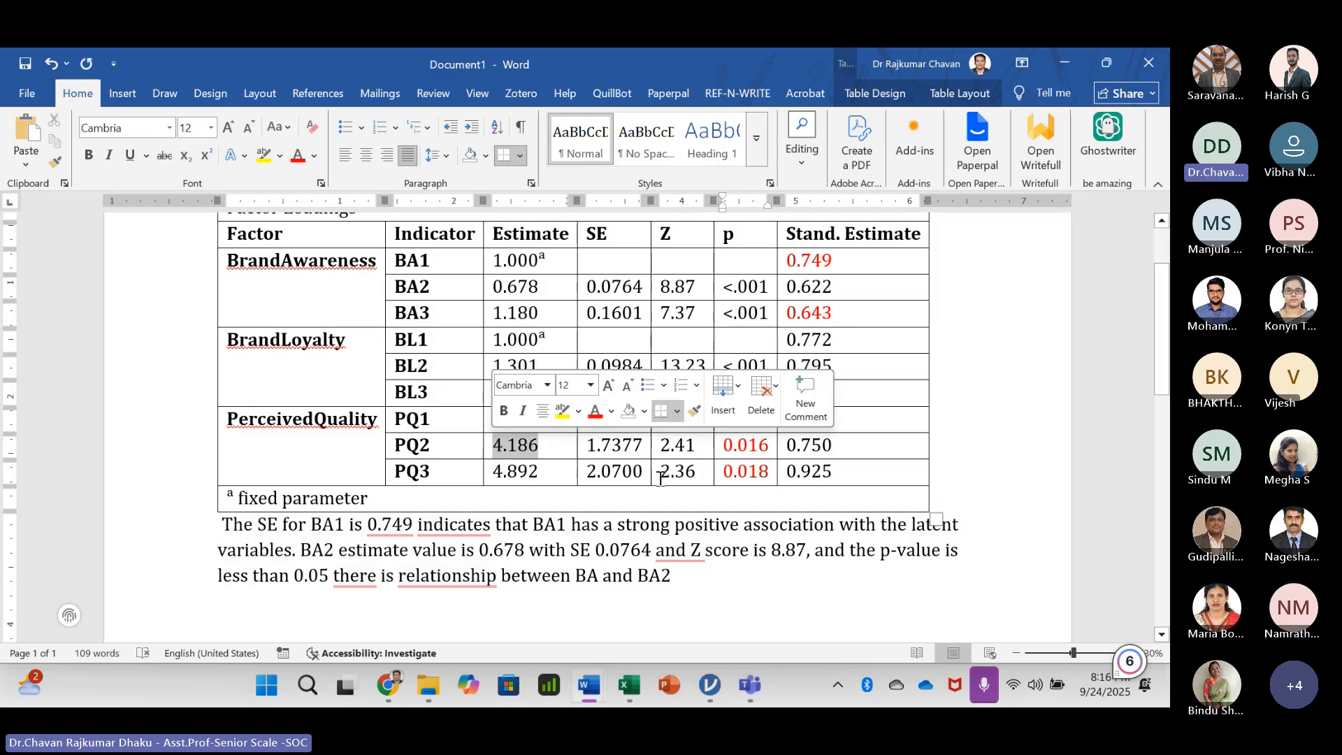
pyautogui.click(865, 445)
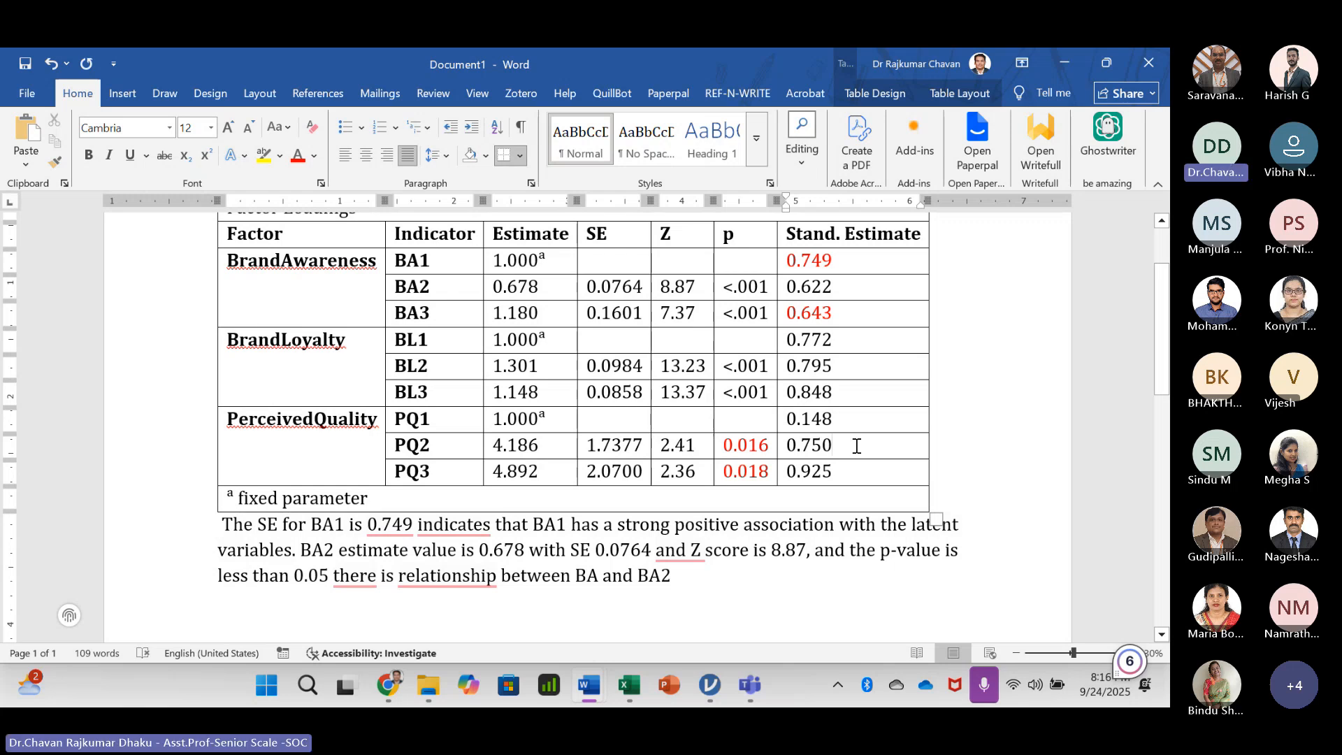
pyautogui.scroll(2, 368, 482)
pyautogui.scroll(-2, 368, 437)
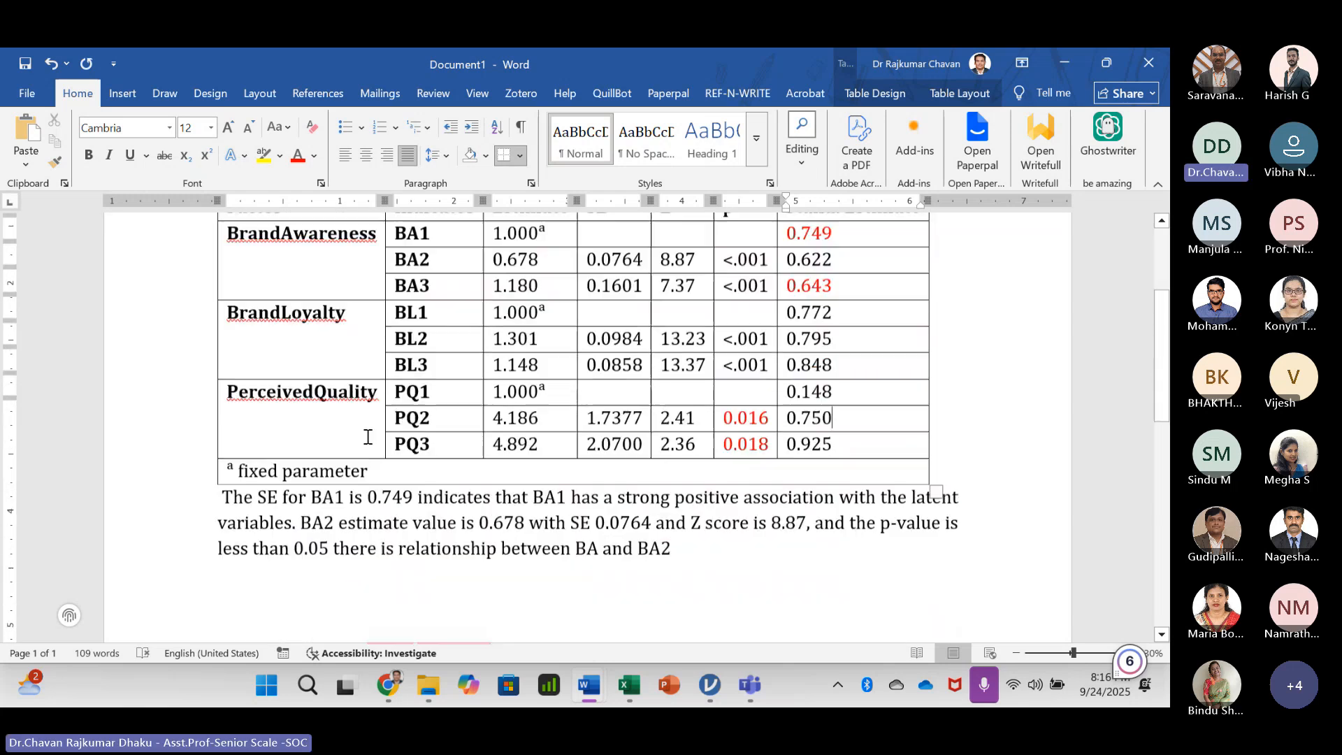
pyautogui.scroll(2, 368, 437)
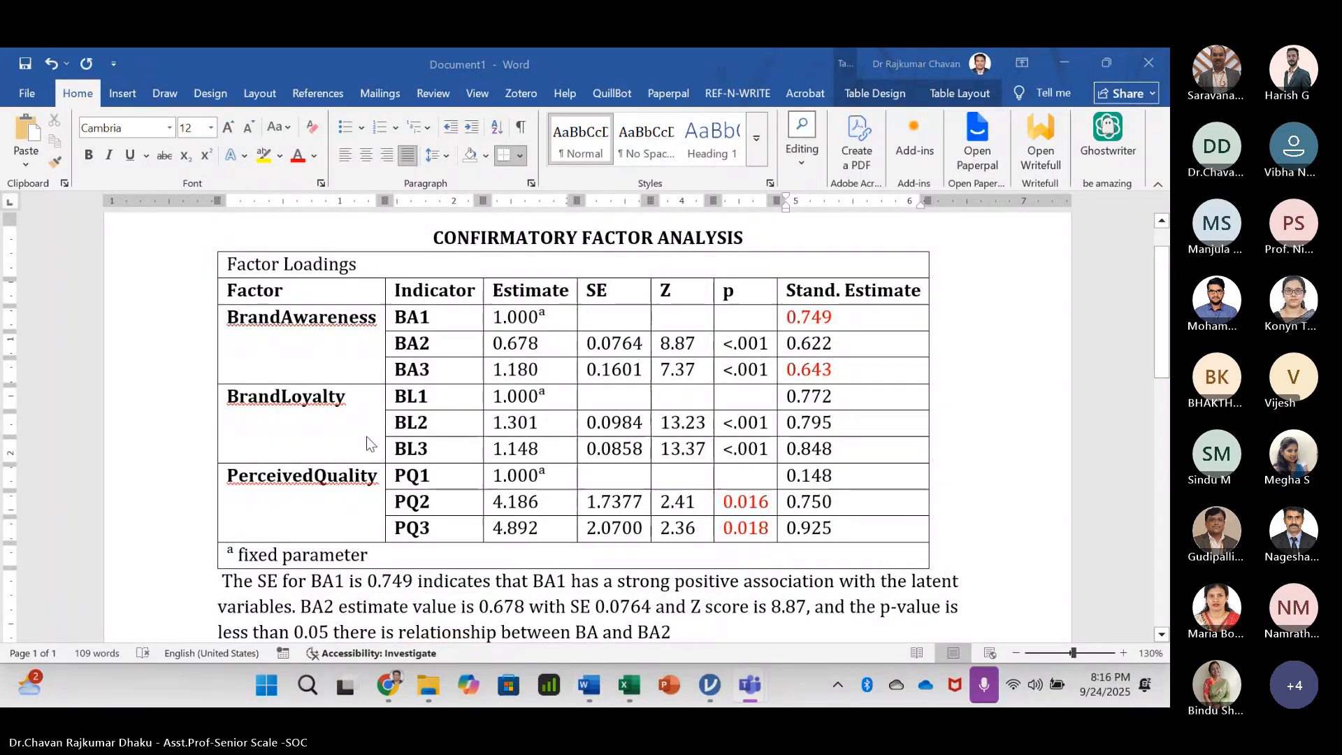
pyautogui.scroll(-1, 478, 480)
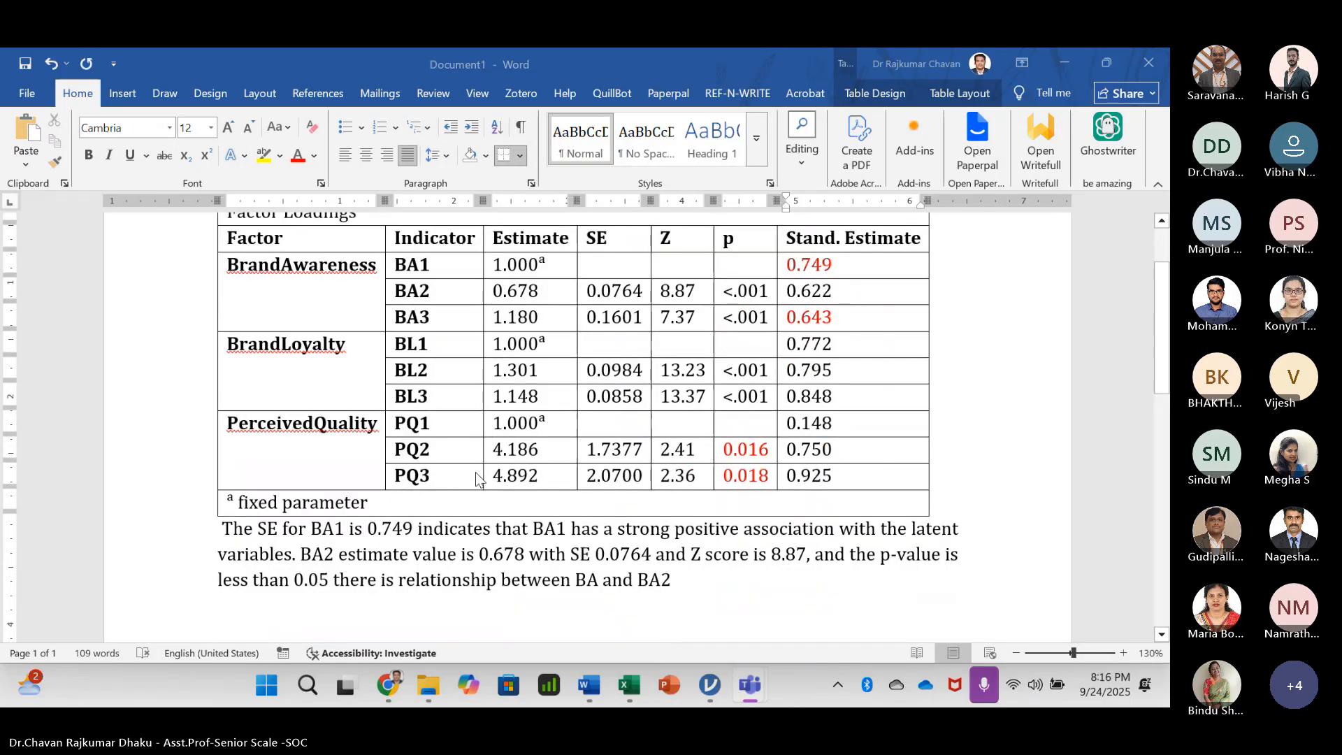
pyautogui.scroll(2, 478, 480)
pyautogui.scroll(-1, 428, 443)
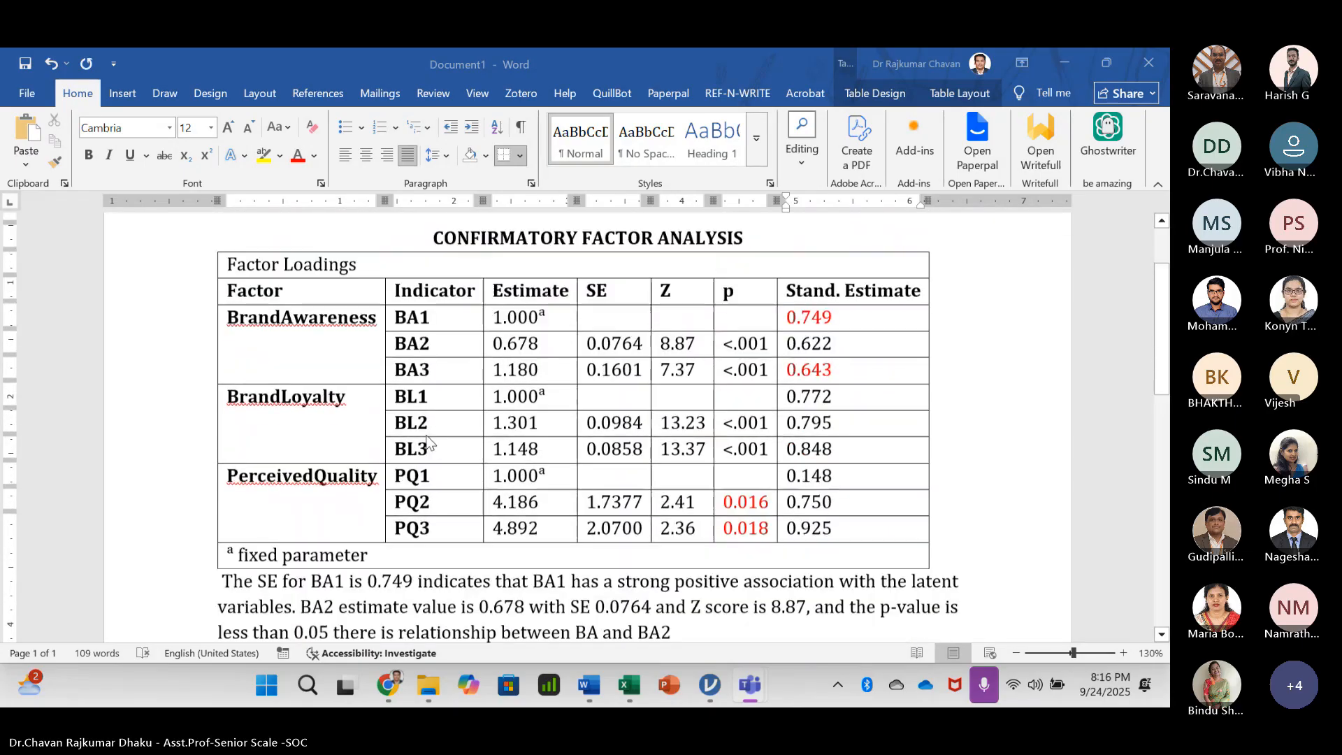
pyautogui.scroll(-1, 428, 442)
pyautogui.moveTo(715, 678)
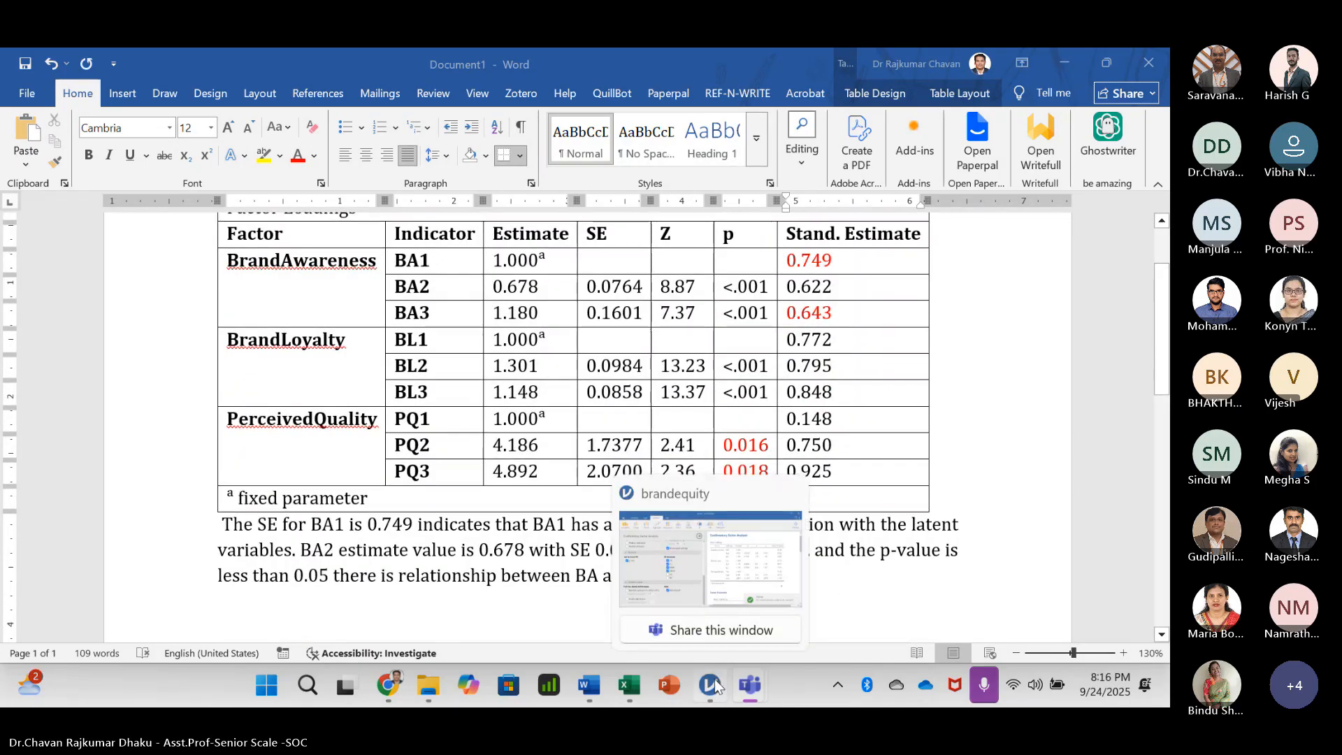
pyautogui.scroll(1, 395, 412)
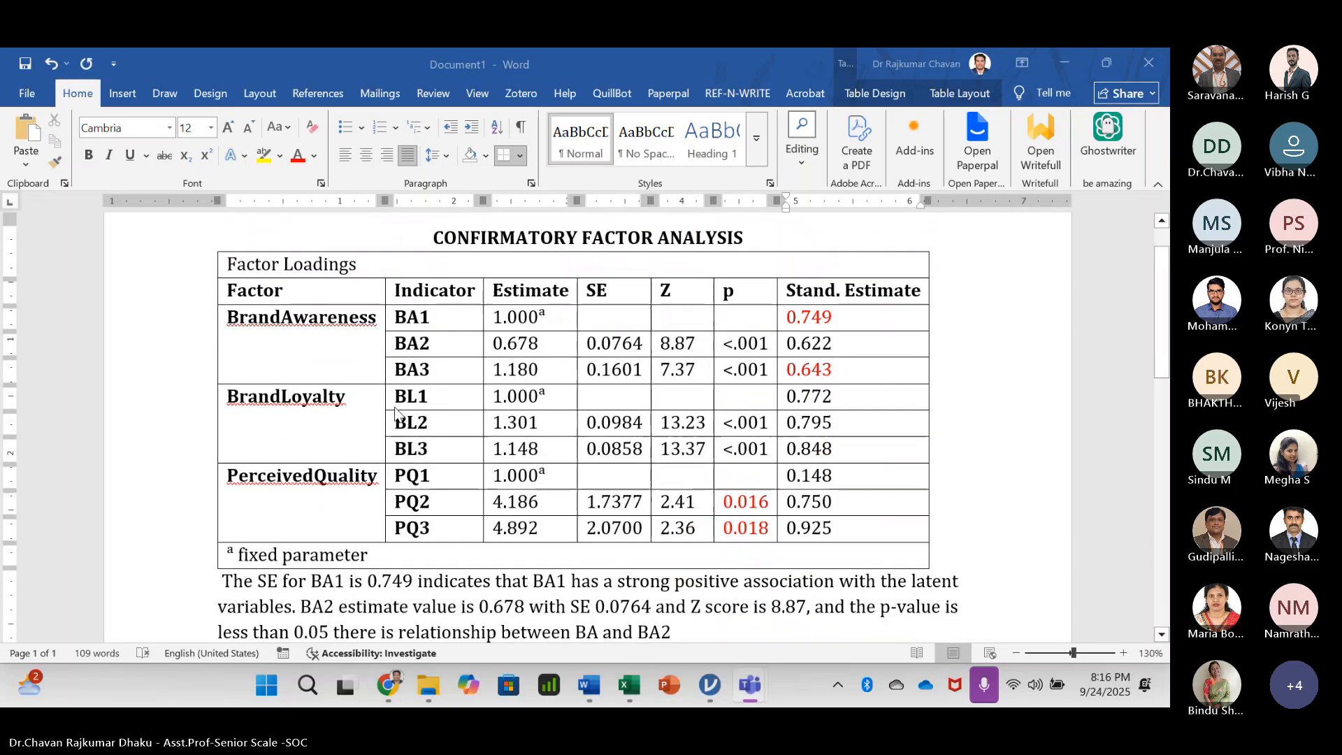
pyautogui.click(627, 335)
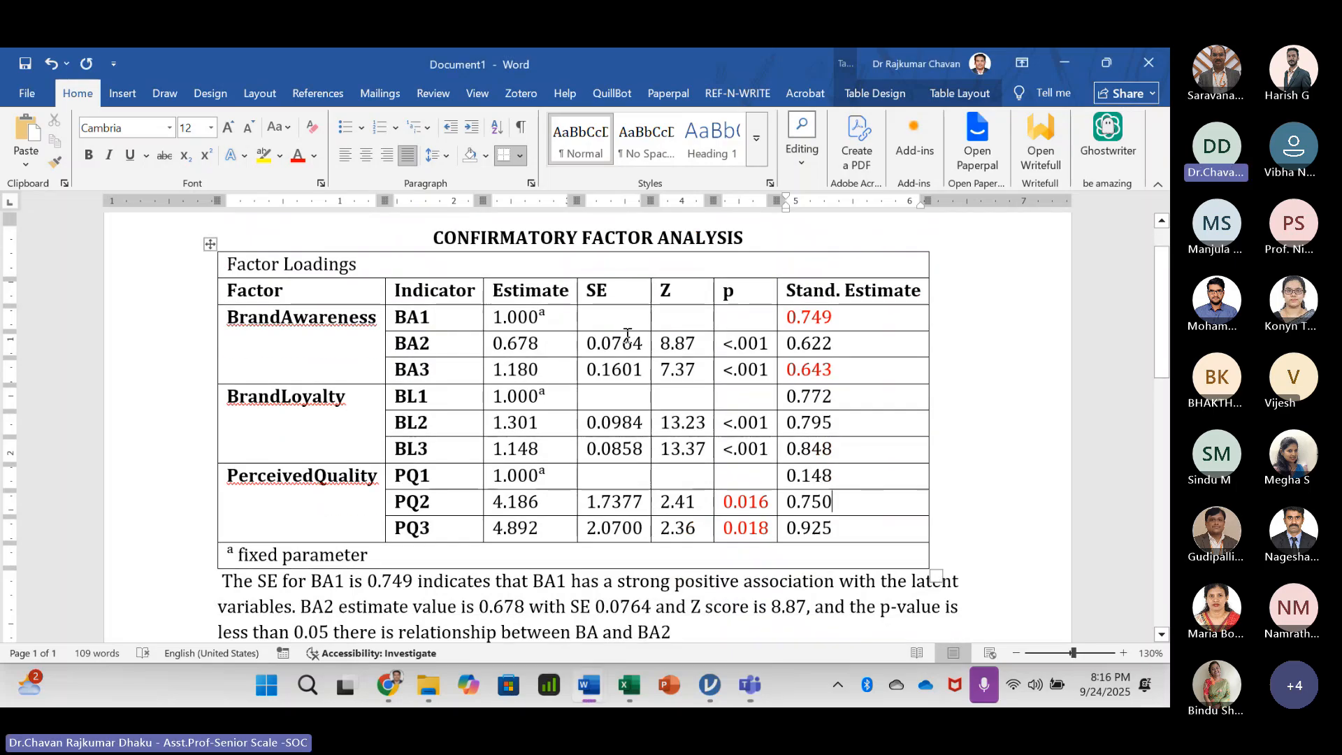
pyautogui.scroll(-1, 455, 550)
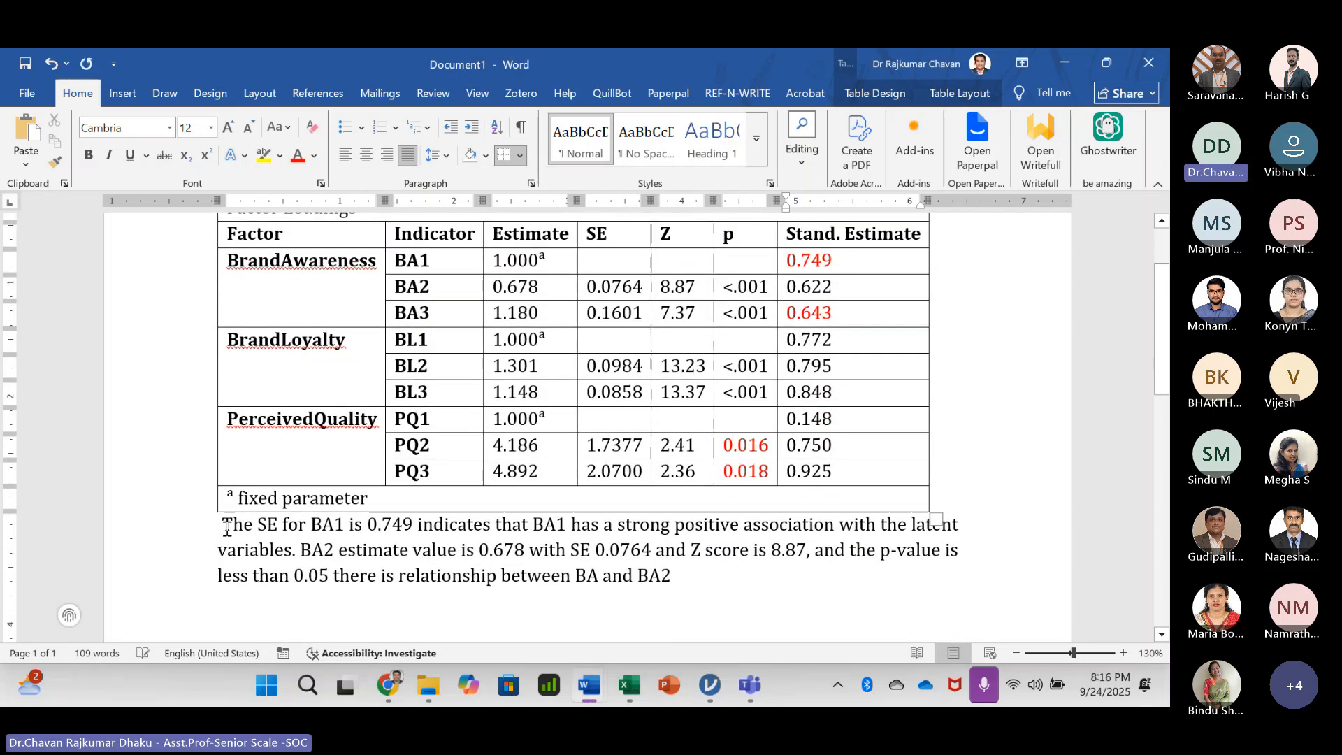
# - Color the p and Stand. Estimate columns of the factor loadings table red, including their headers
pyautogui.moveTo(226, 529); pyautogui.dragTo(688, 576)
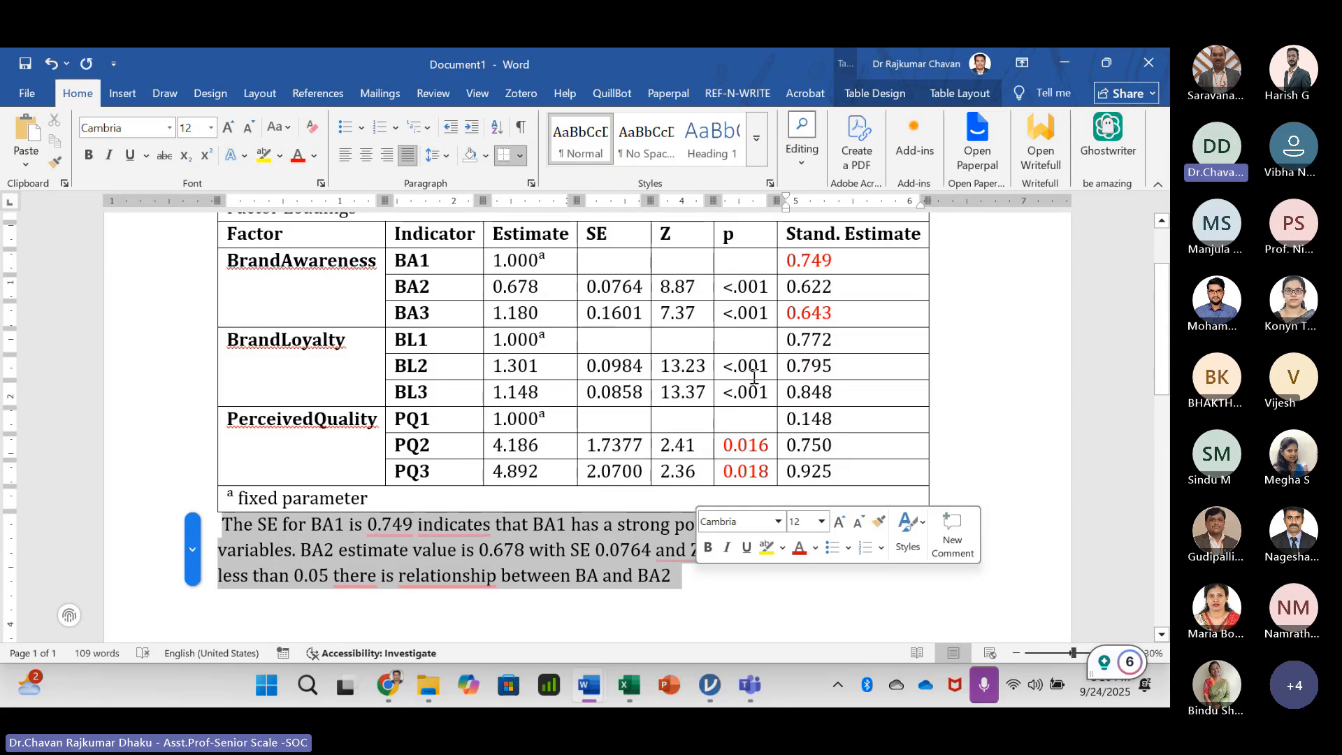
pyautogui.moveTo(737, 237); pyautogui.dragTo(831, 467)
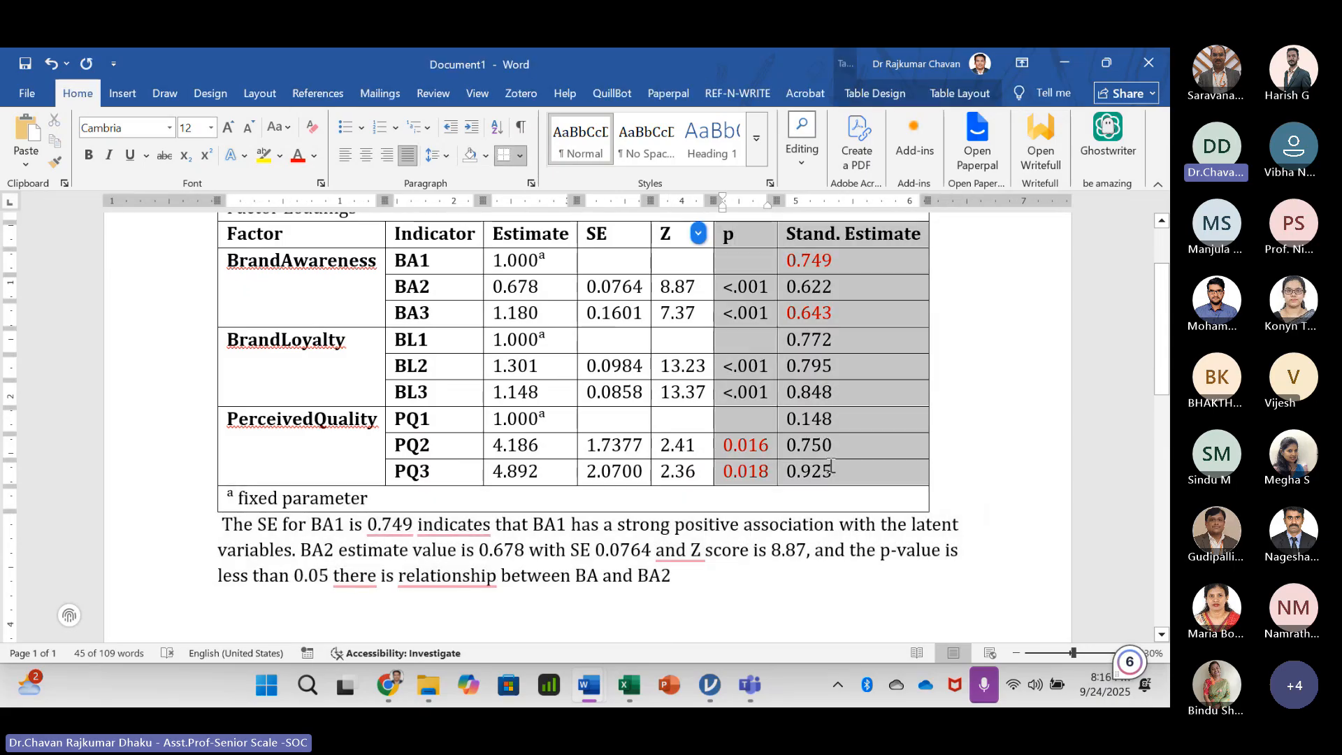
pyautogui.click(300, 159)
pyautogui.click(804, 286)
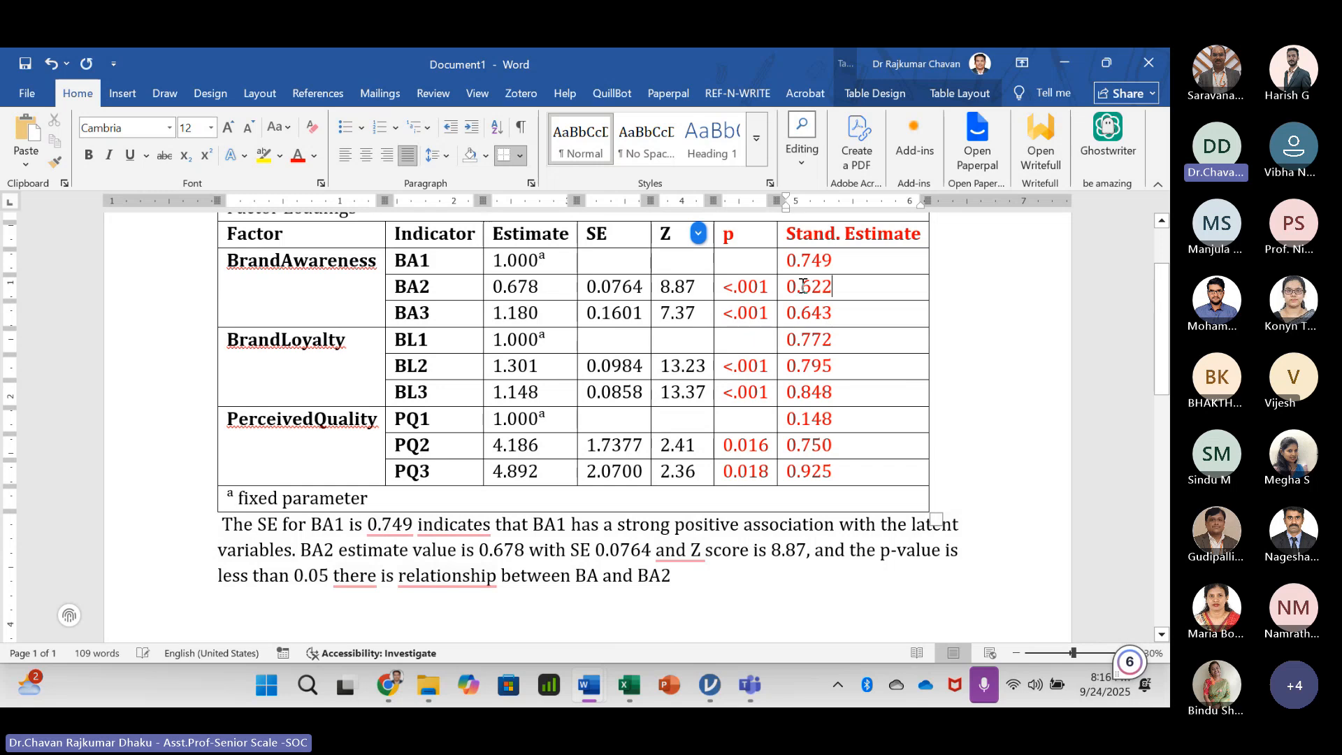
pyautogui.scroll(1, 338, 399)
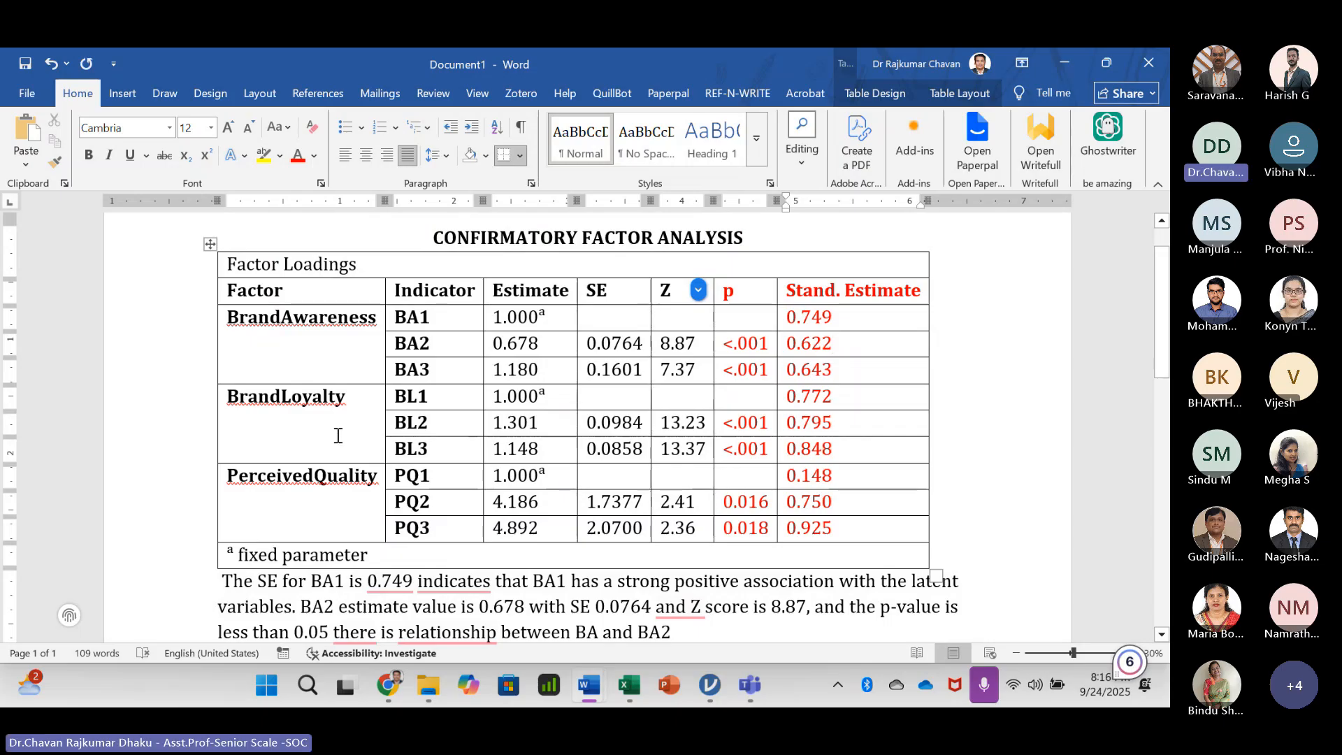
# - Switch to the brandequity analysis in jamovi and copy the Factor Covariances table from the results
pyautogui.hotkey('alt', 'Tab')
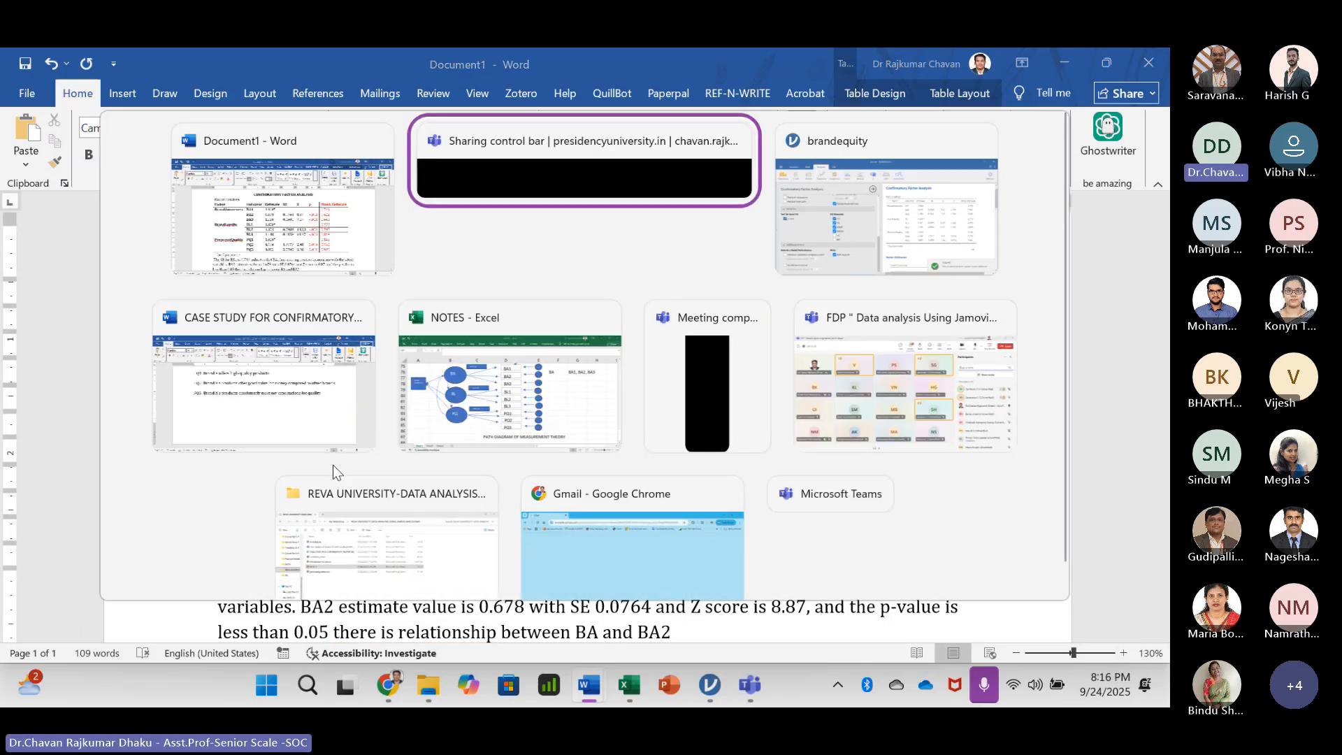
pyautogui.hotkey('alt', 'Tab')
pyautogui.scroll(-3, 643, 486)
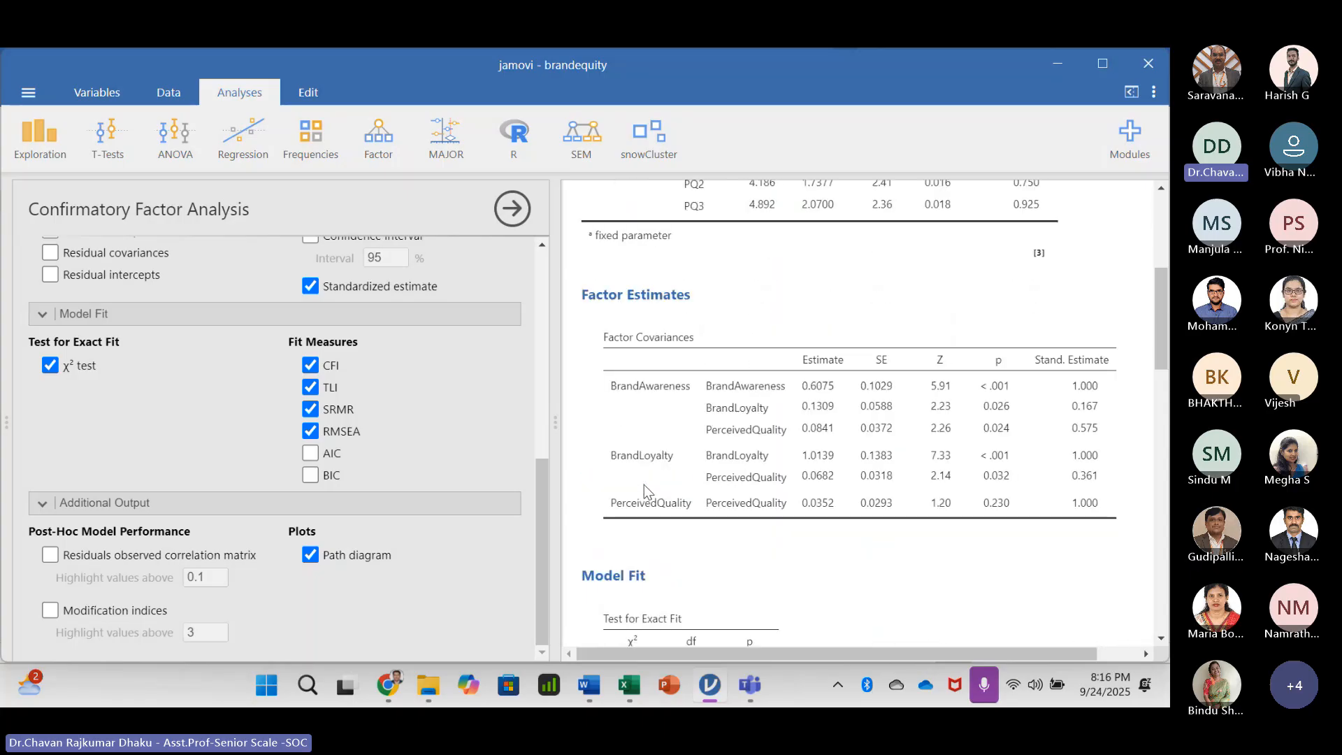
pyautogui.scroll(1, 647, 472)
pyautogui.scroll(-1, 649, 460)
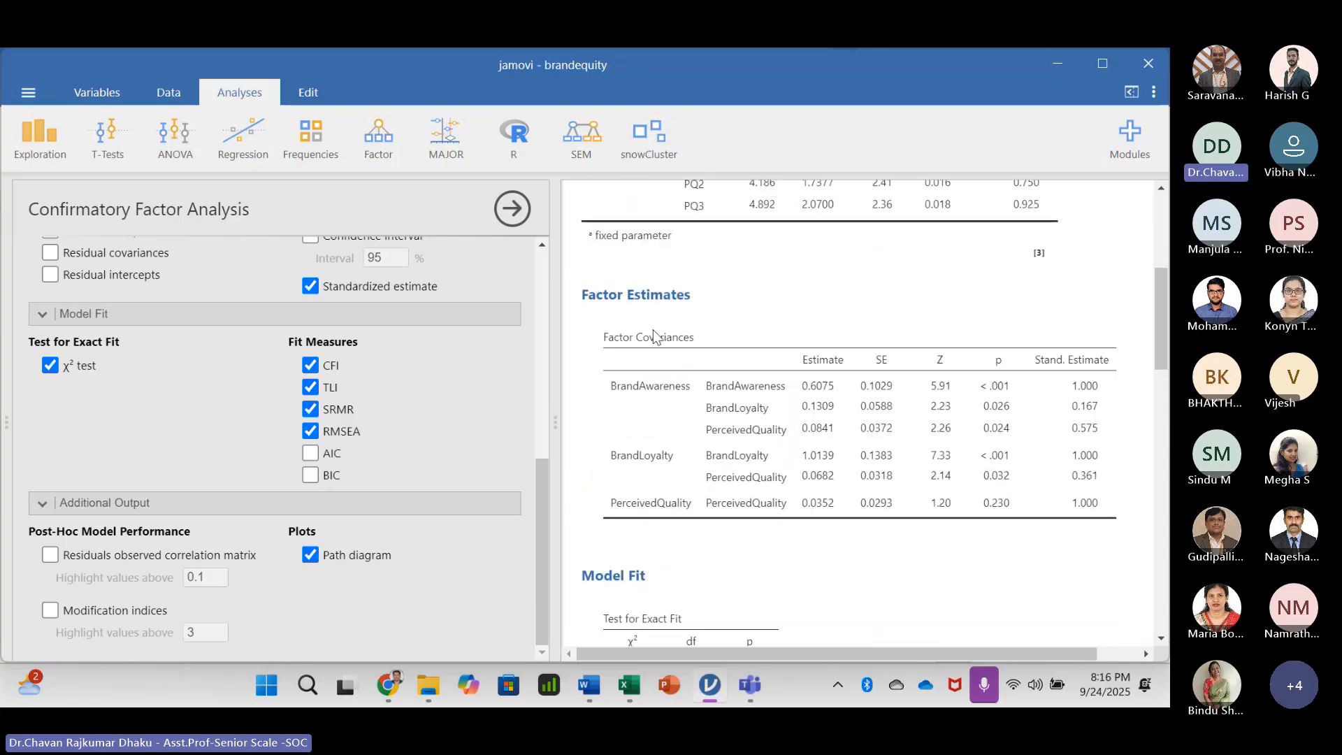
pyautogui.rightClick(637, 344)
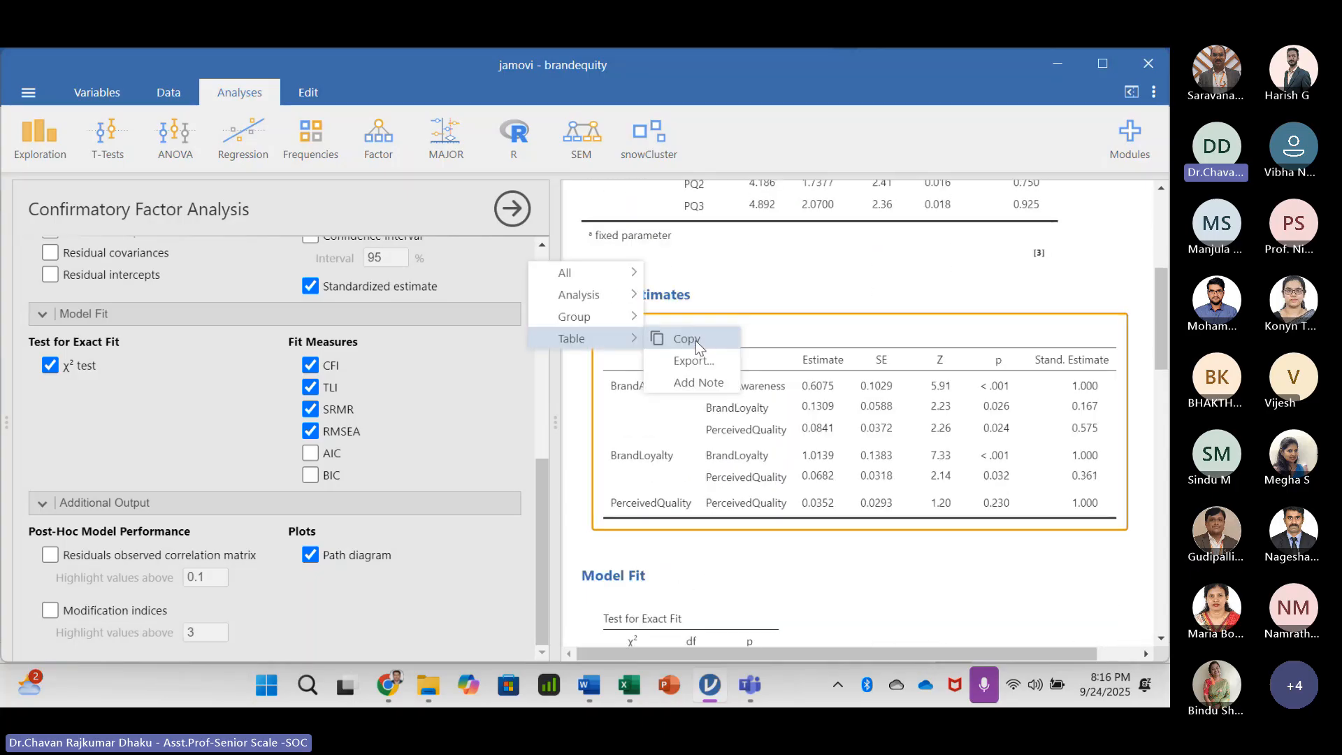
pyautogui.click(694, 341)
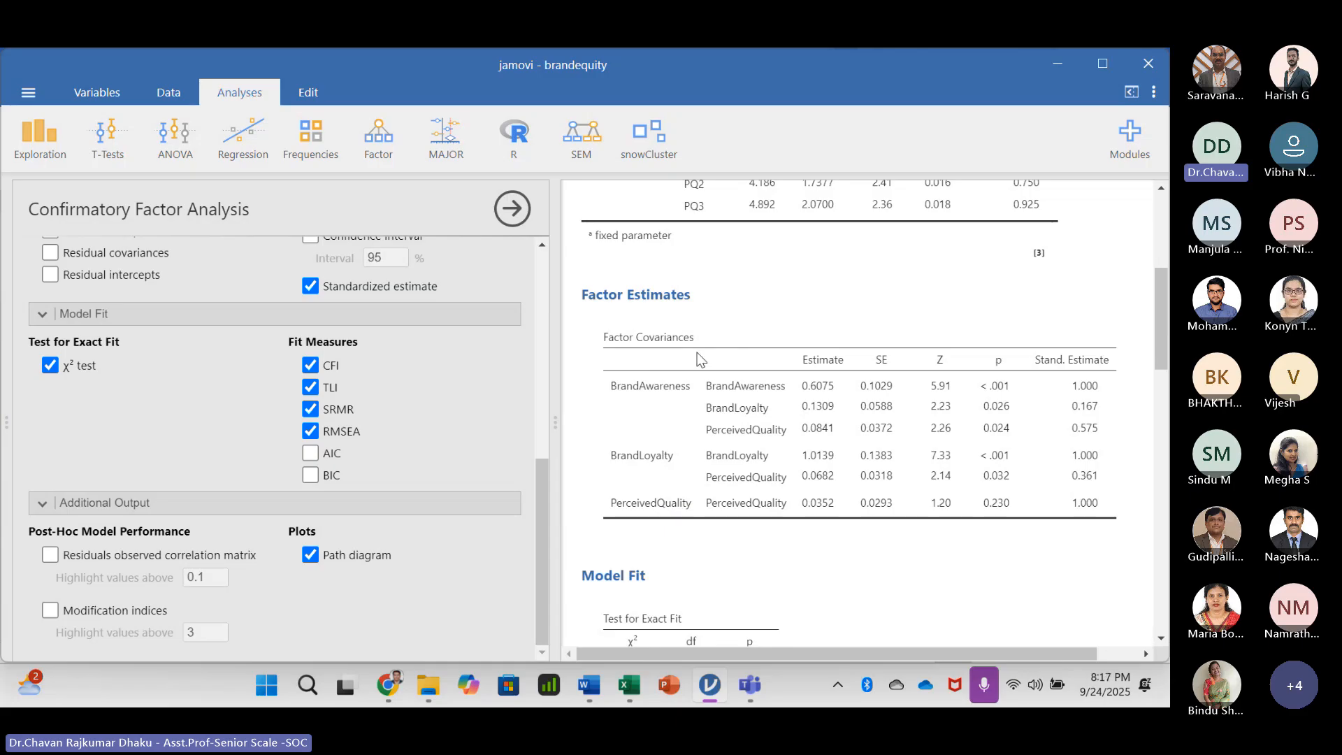
# - Return to the Word document, end the interpretation text with a period, and paste the Factor Covariances table below it
pyautogui.hotkey('alt', 'Tab')
pyautogui.scroll(-5, 455, 475)
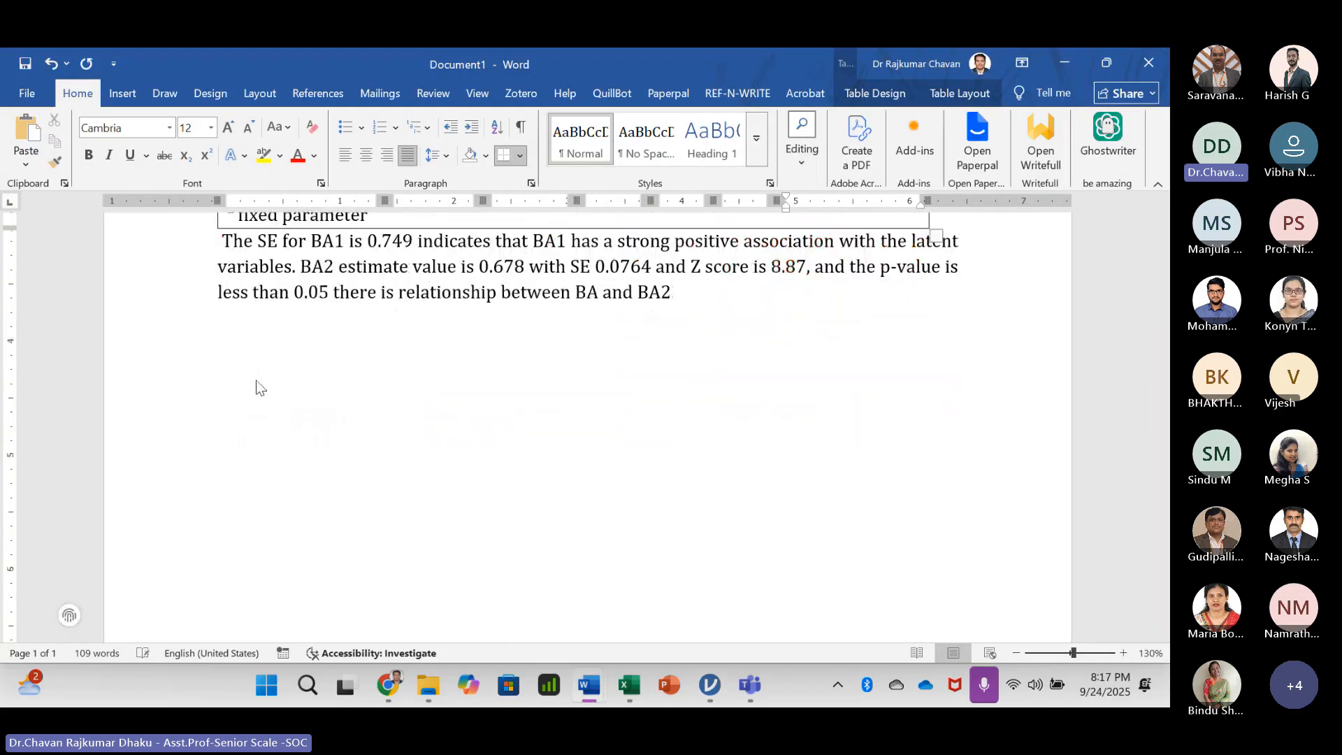
pyautogui.click(200, 350)
pyautogui.click(321, 378)
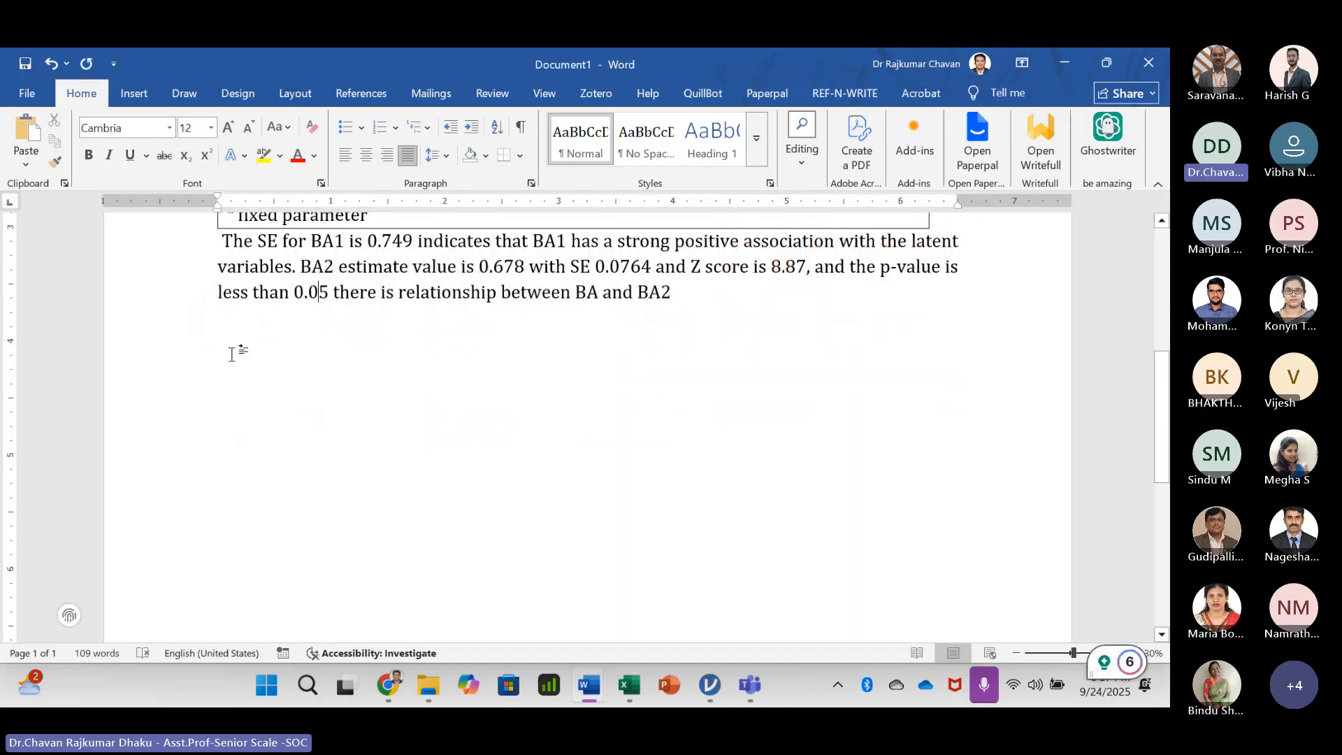
pyautogui.click(224, 353)
pyautogui.click(718, 295)
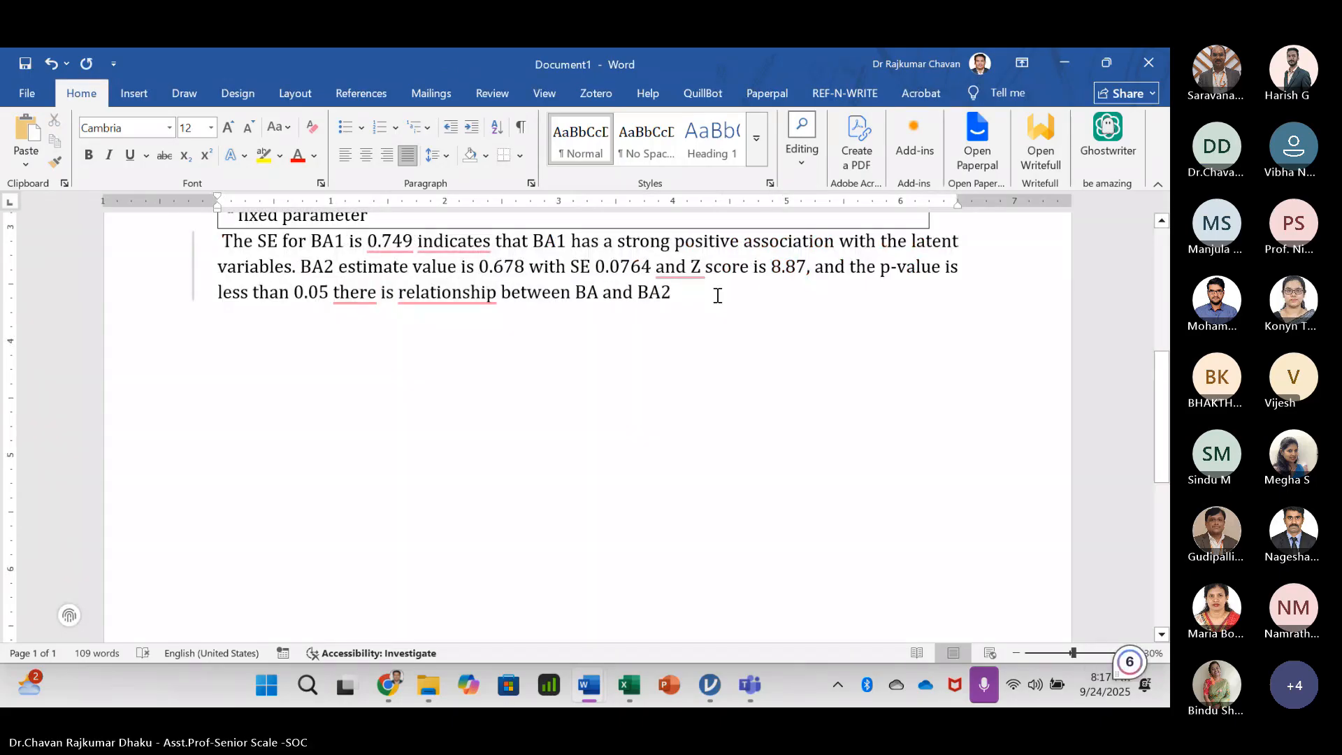
pyautogui.write('.')
pyautogui.press('Return')
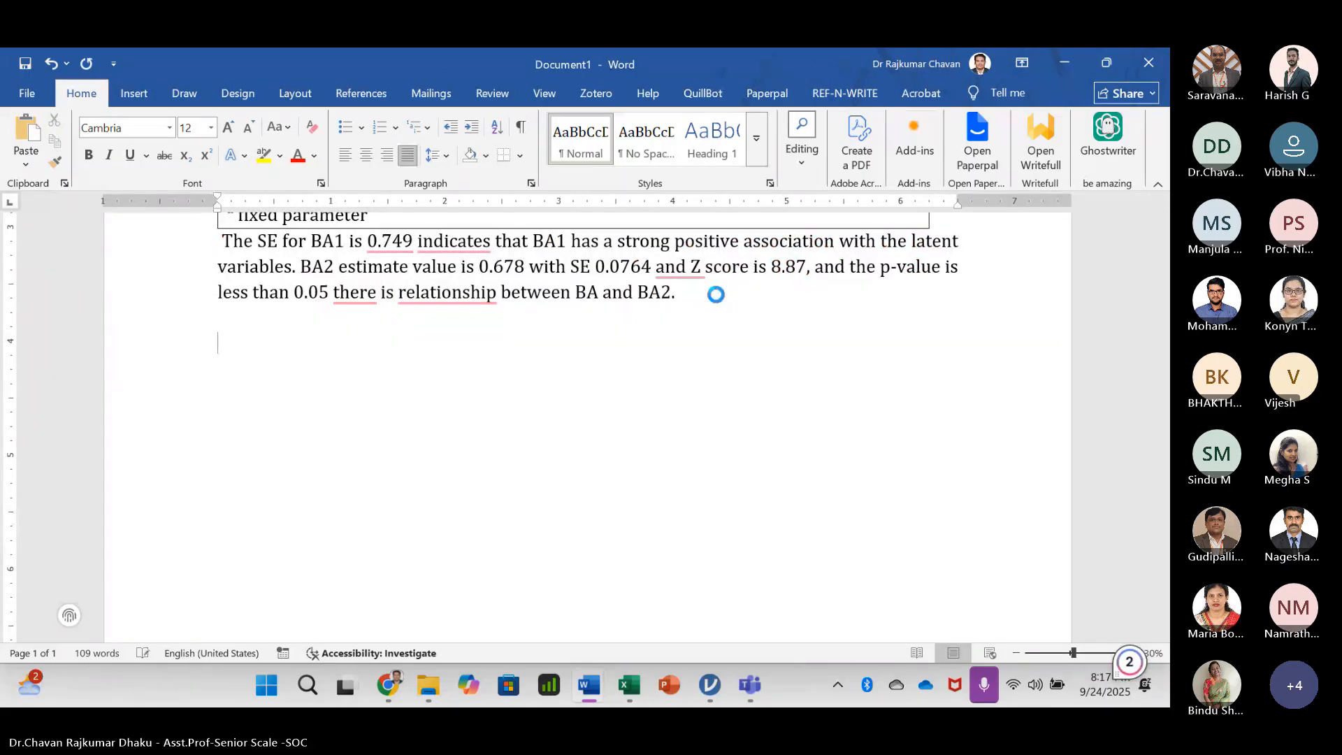
pyautogui.scroll(-5, 443, 399)
pyautogui.scroll(3, 374, 441)
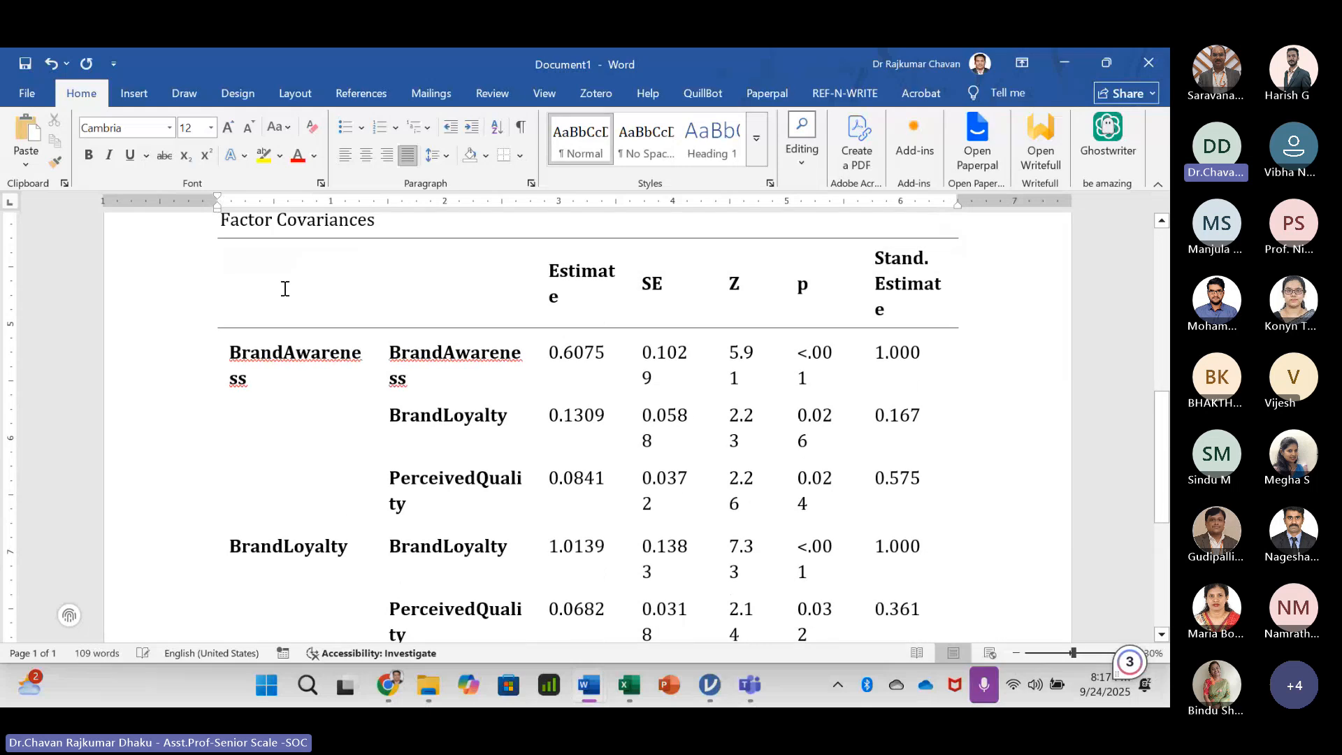
pyautogui.scroll(1, 245, 307)
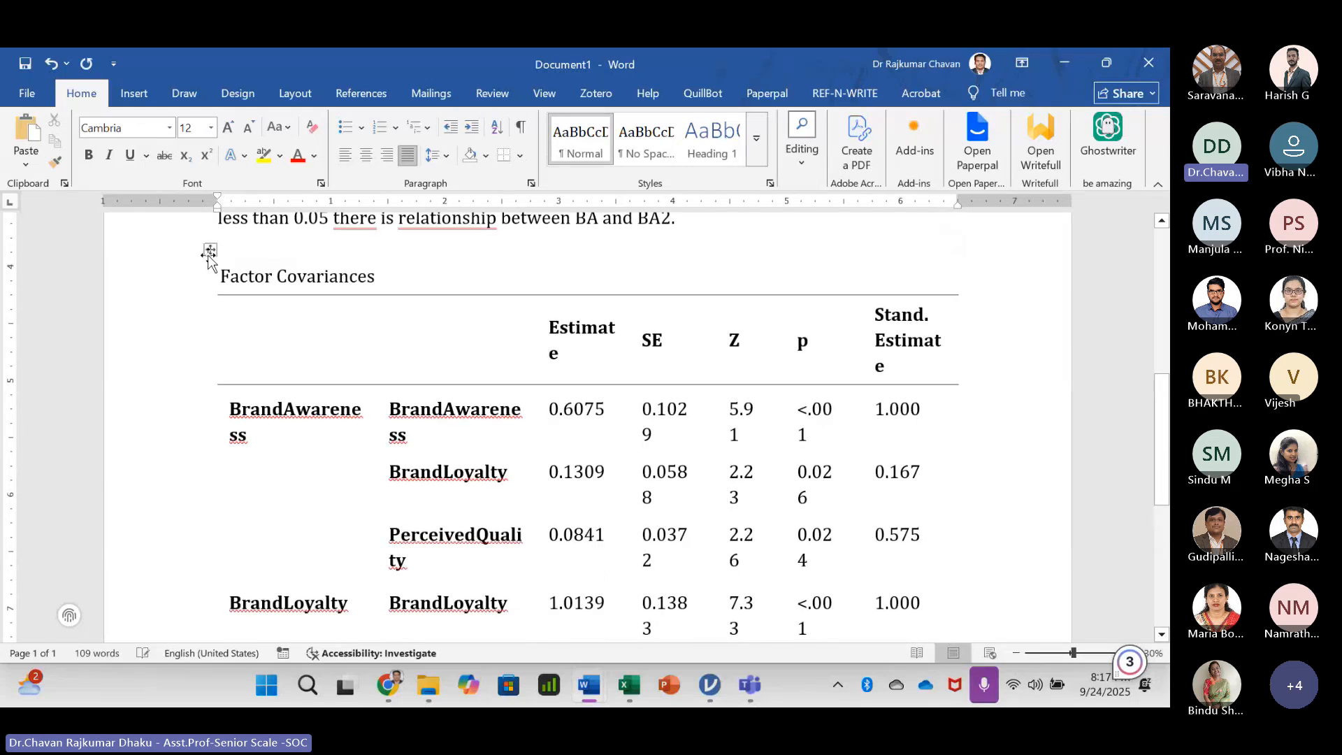
# - Apply the plain grid table style with full borders to the whole Factor Covariances table
pyautogui.click(209, 251)
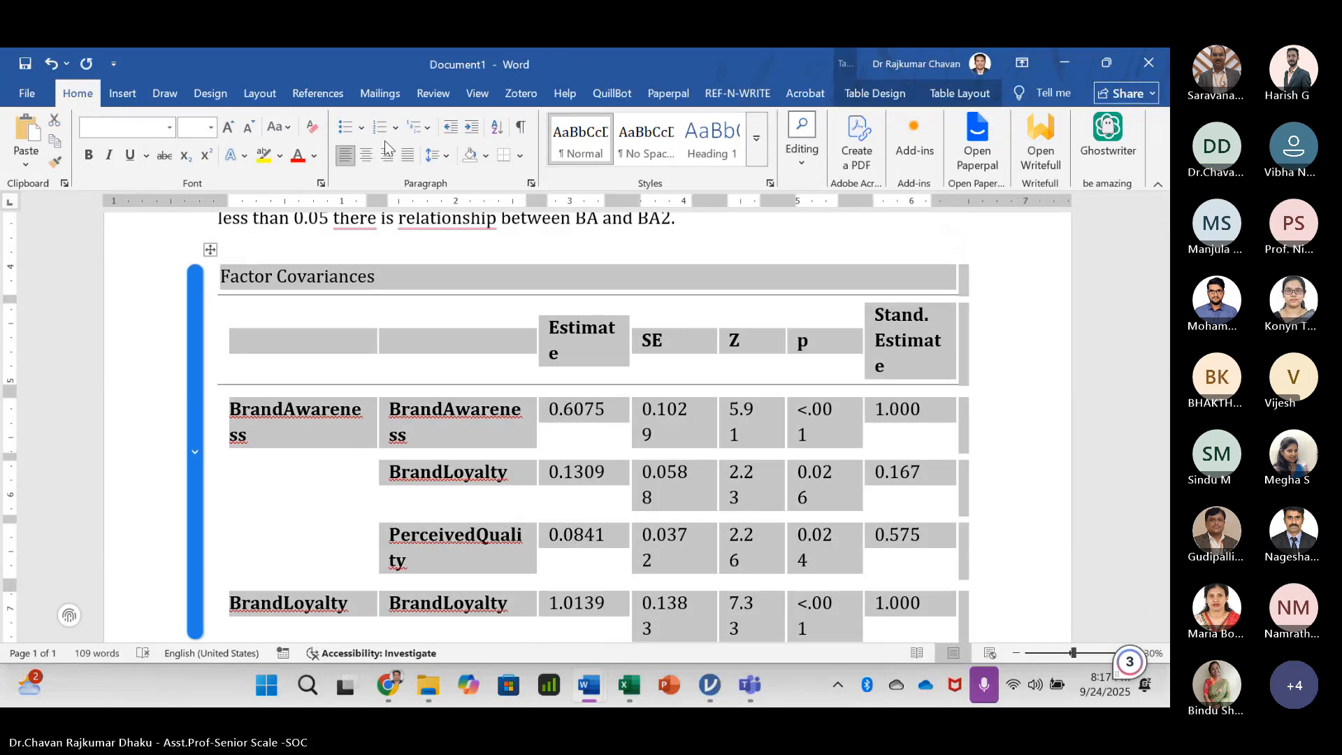
pyautogui.click(874, 93)
pyautogui.click(256, 146)
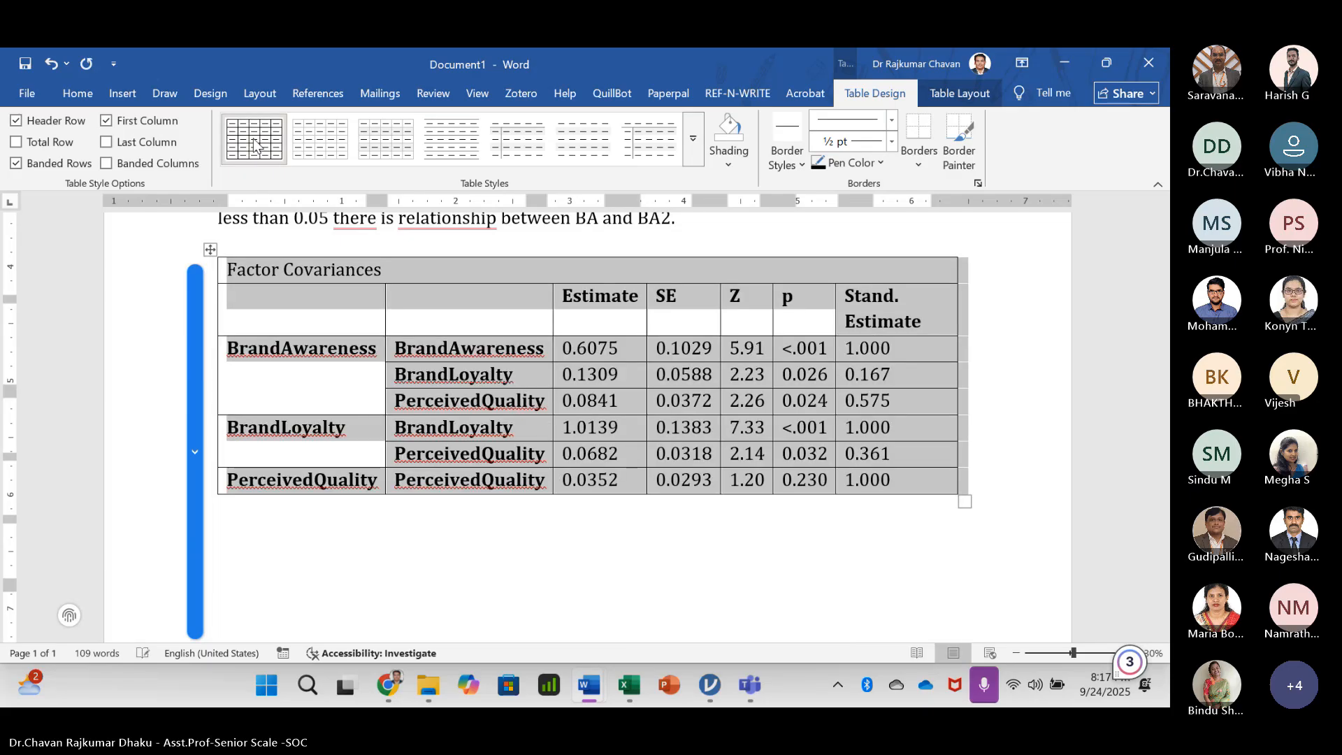
pyautogui.click(343, 510)
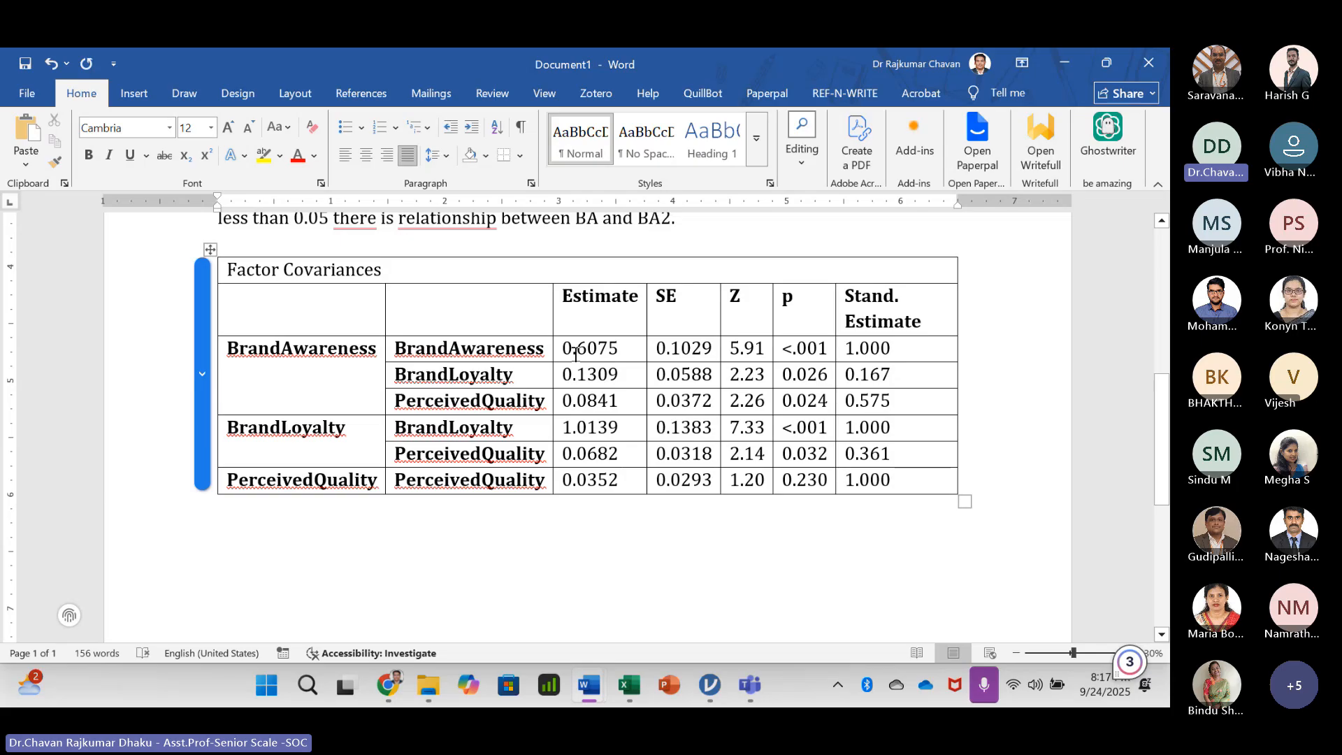
# - Color the Estimate and p columns of the Factor Covariances table red, including their headers
pyautogui.moveTo(587, 348); pyautogui.dragTo(580, 480)
pyautogui.click(298, 155)
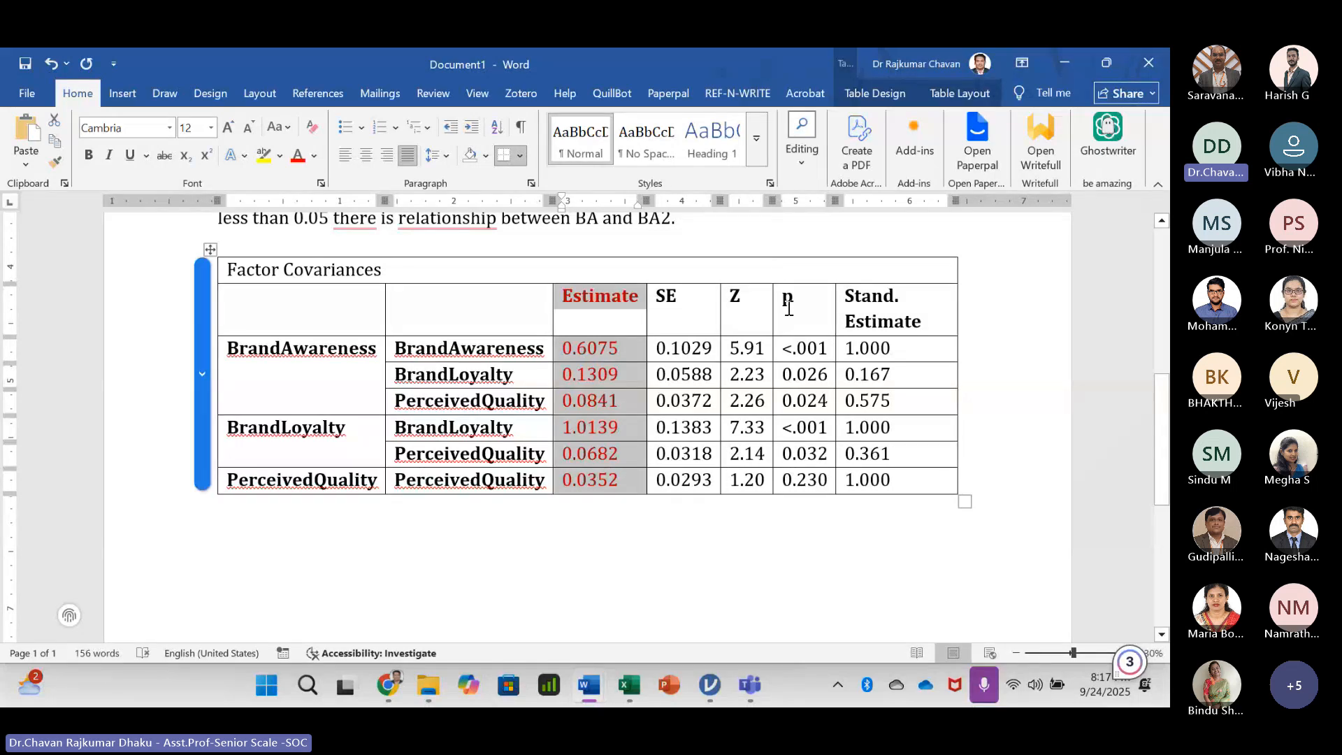
pyautogui.moveTo(786, 299); pyautogui.dragTo(804, 481)
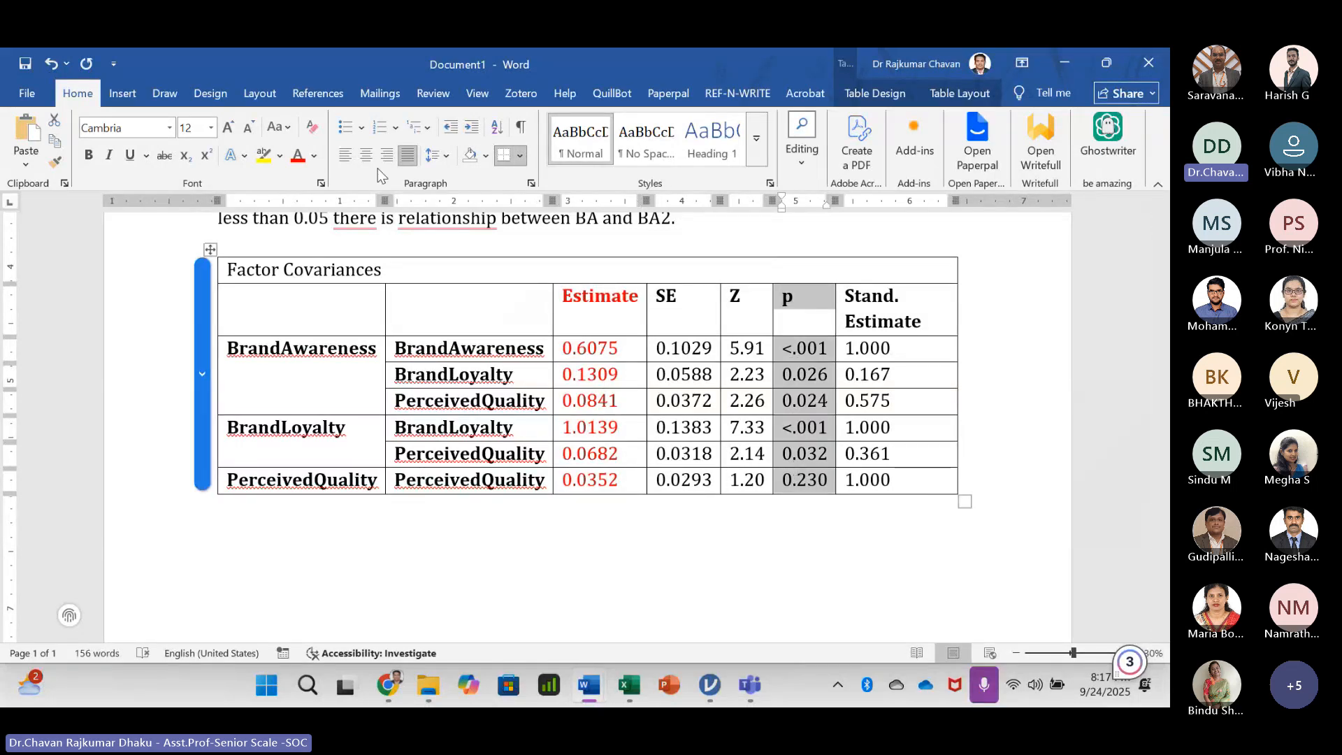
pyautogui.click(299, 158)
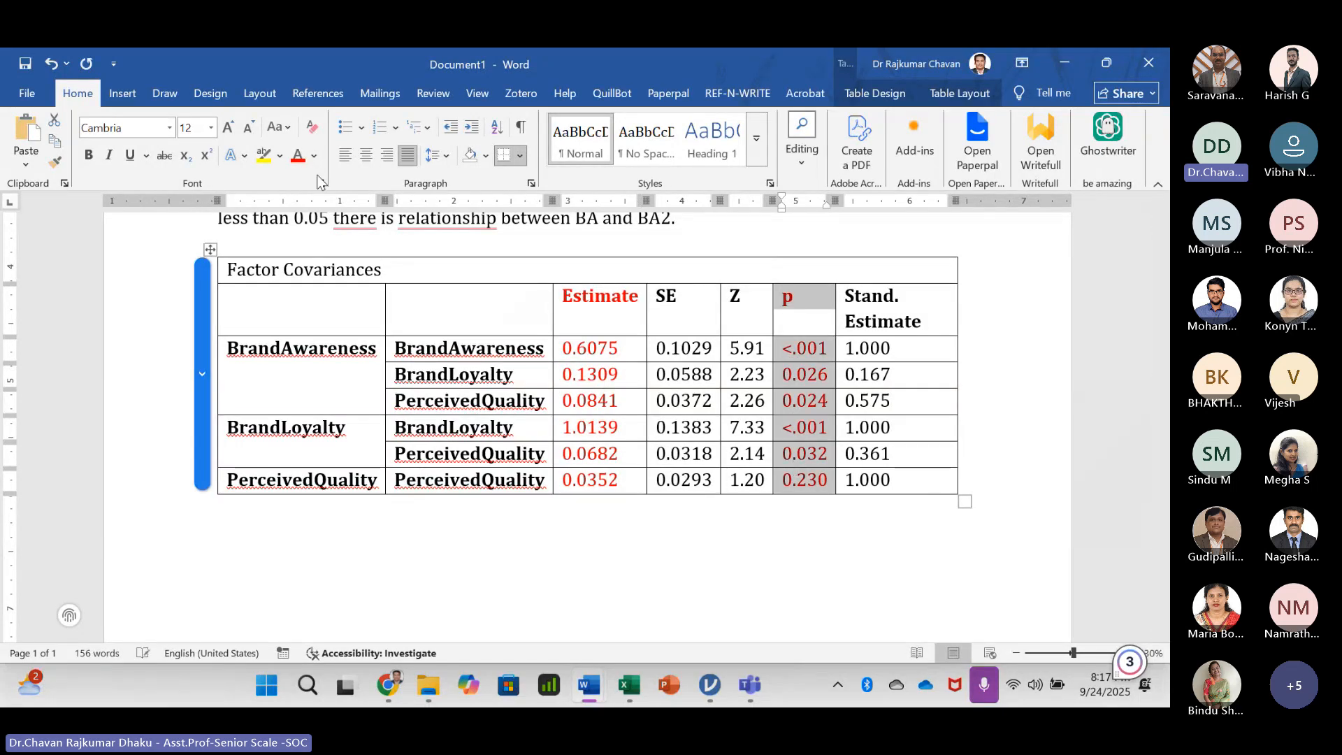
pyautogui.click(808, 344)
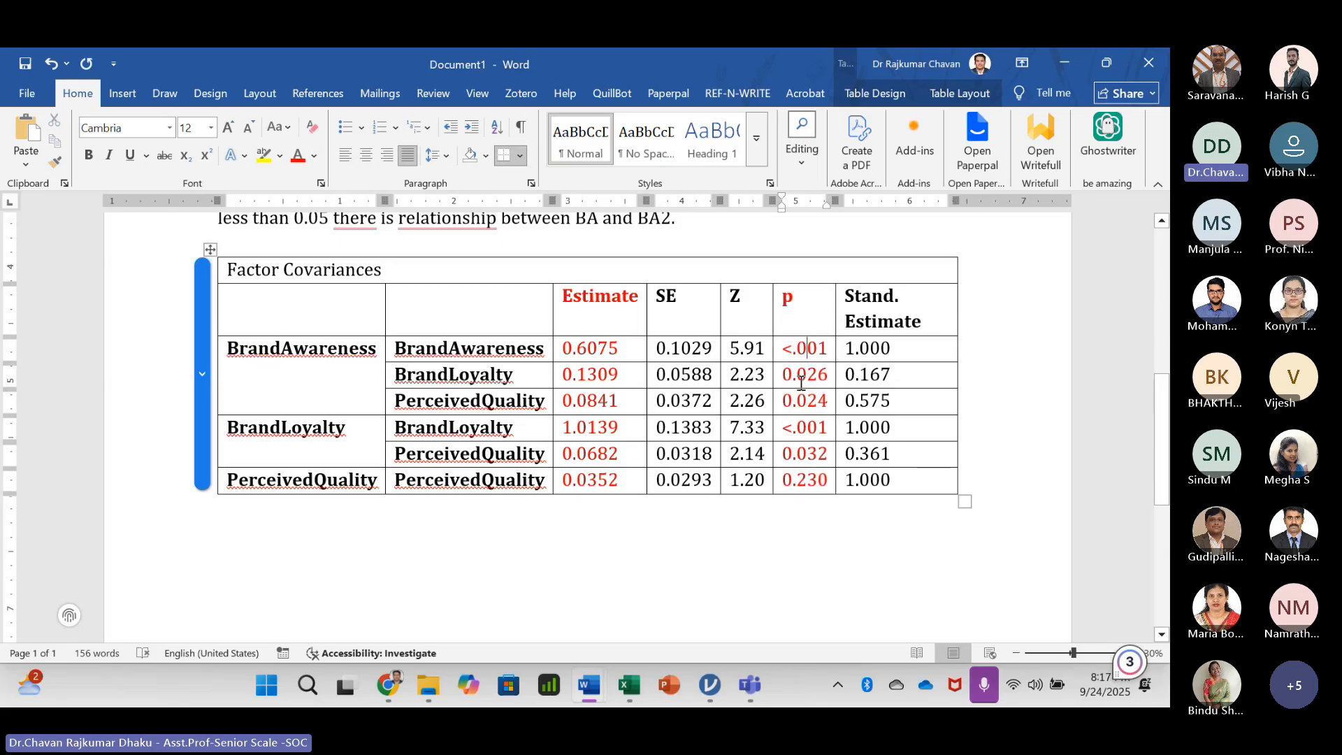
# - Write "The covariance estimate is 0.1309" directly below the Factor Covariances table
pyautogui.click(260, 524)
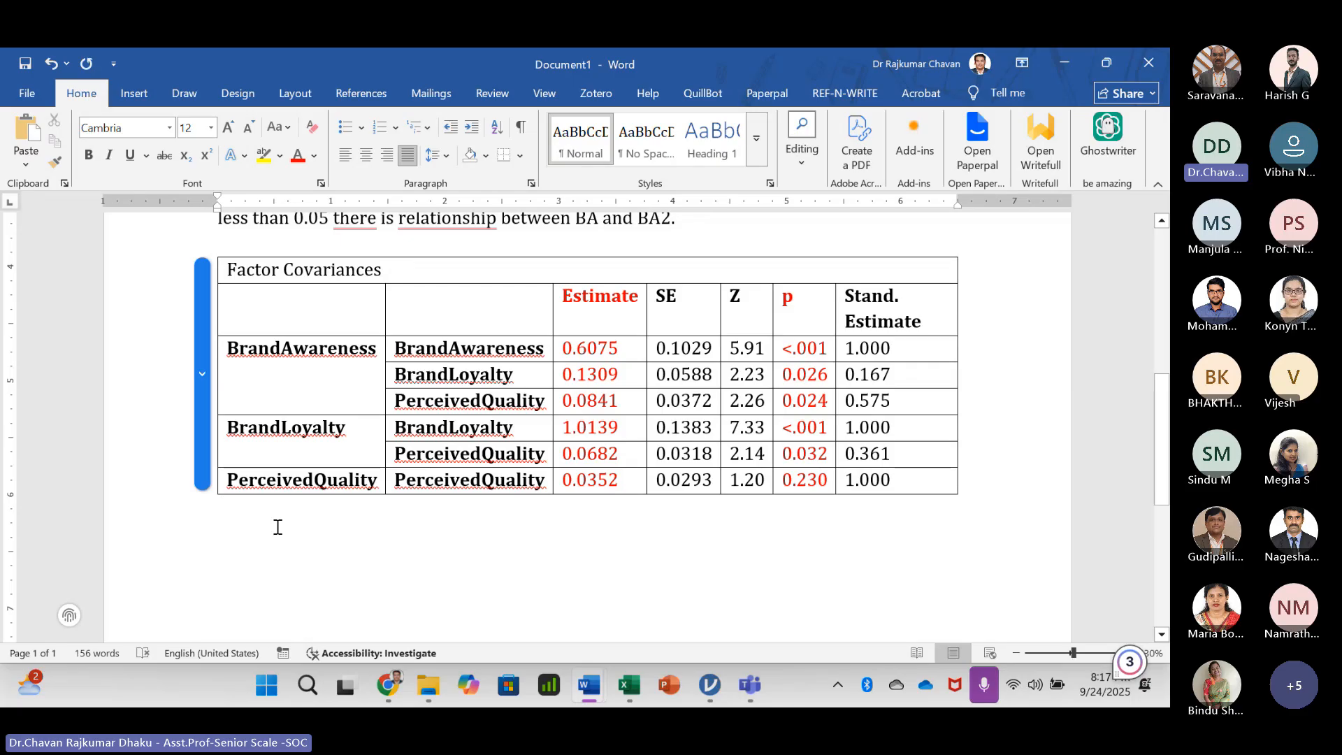
pyautogui.write('The v')
pyautogui.press('BackSpace')
pyautogui.write('covarai')
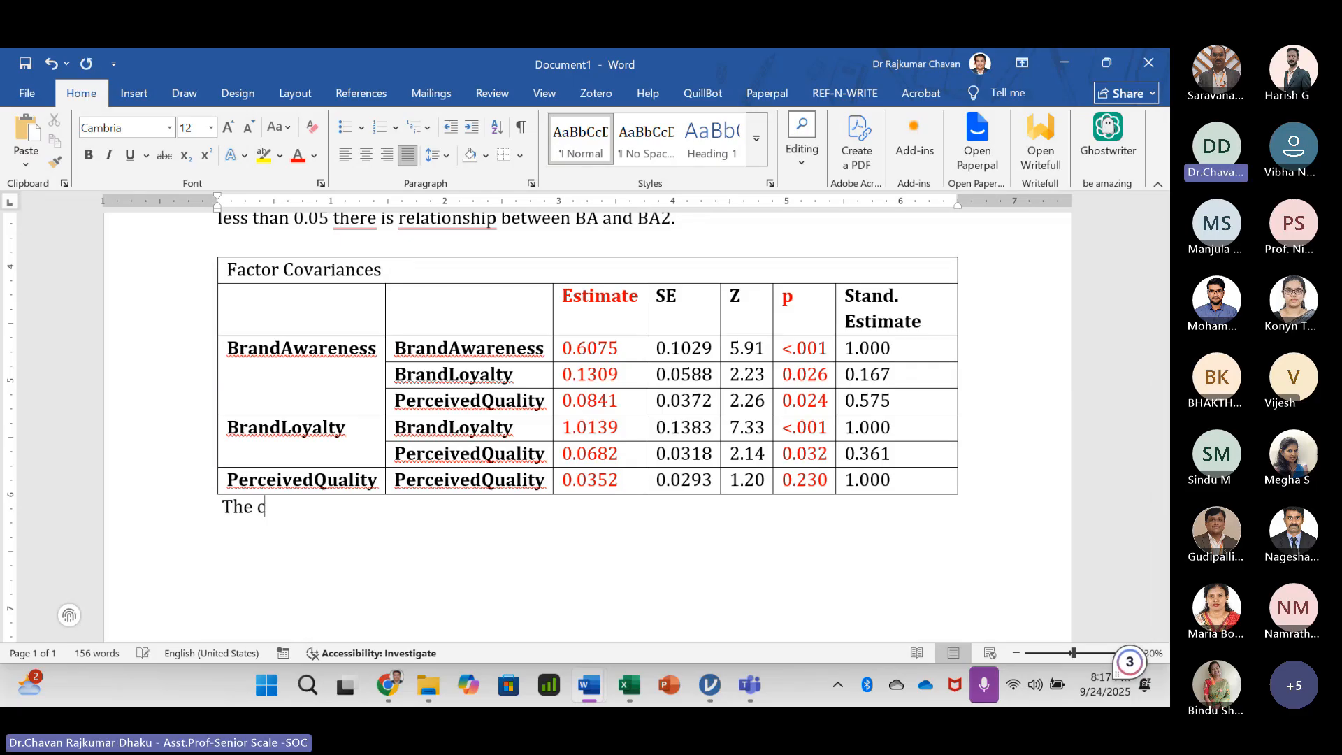
pyautogui.press('BackSpace')
pyautogui.press('BackSpace')
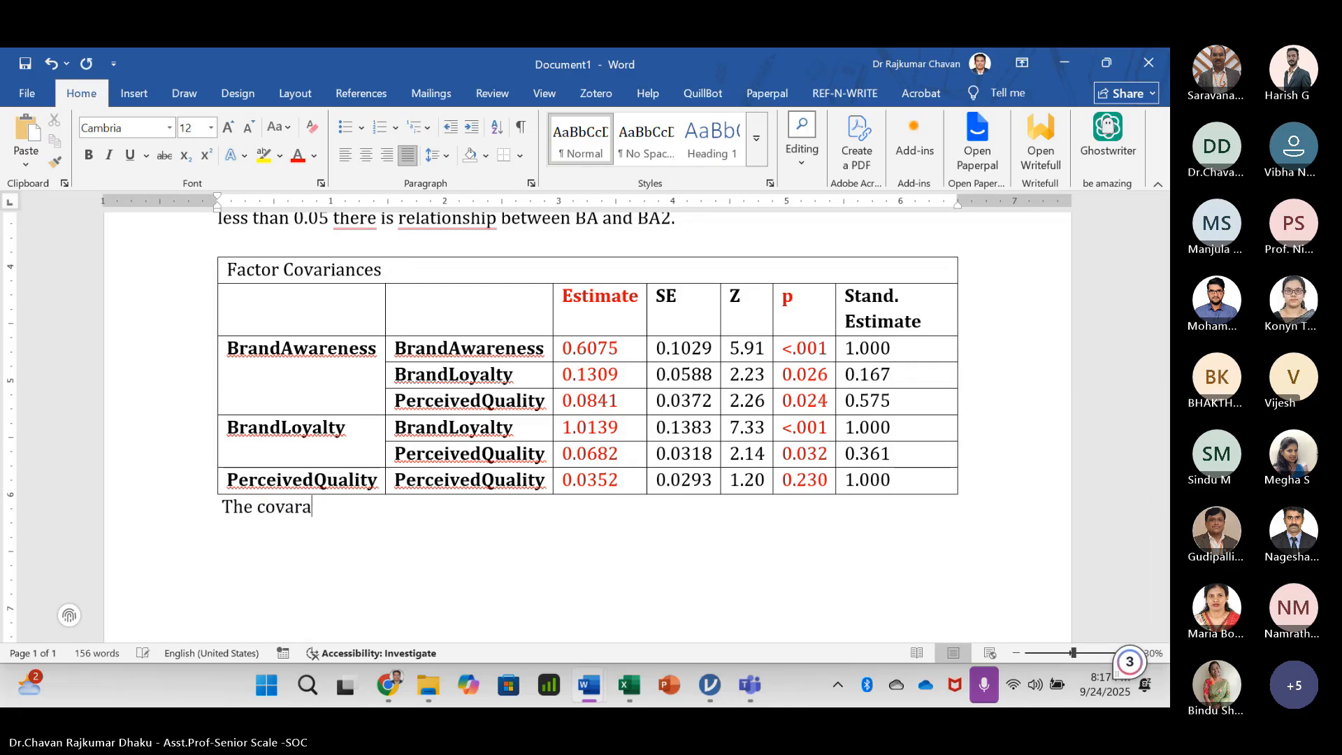
pyautogui.write('iance')
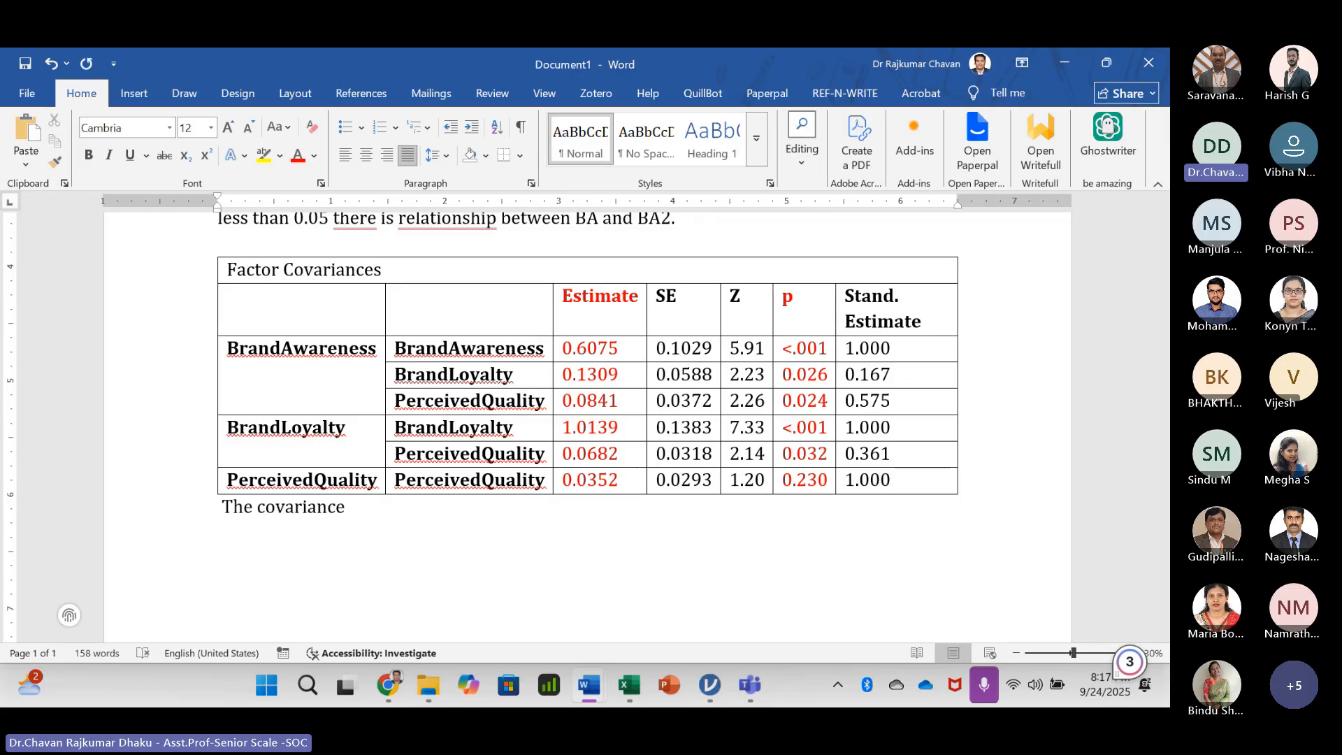
pyautogui.write(' estimate is 0.')
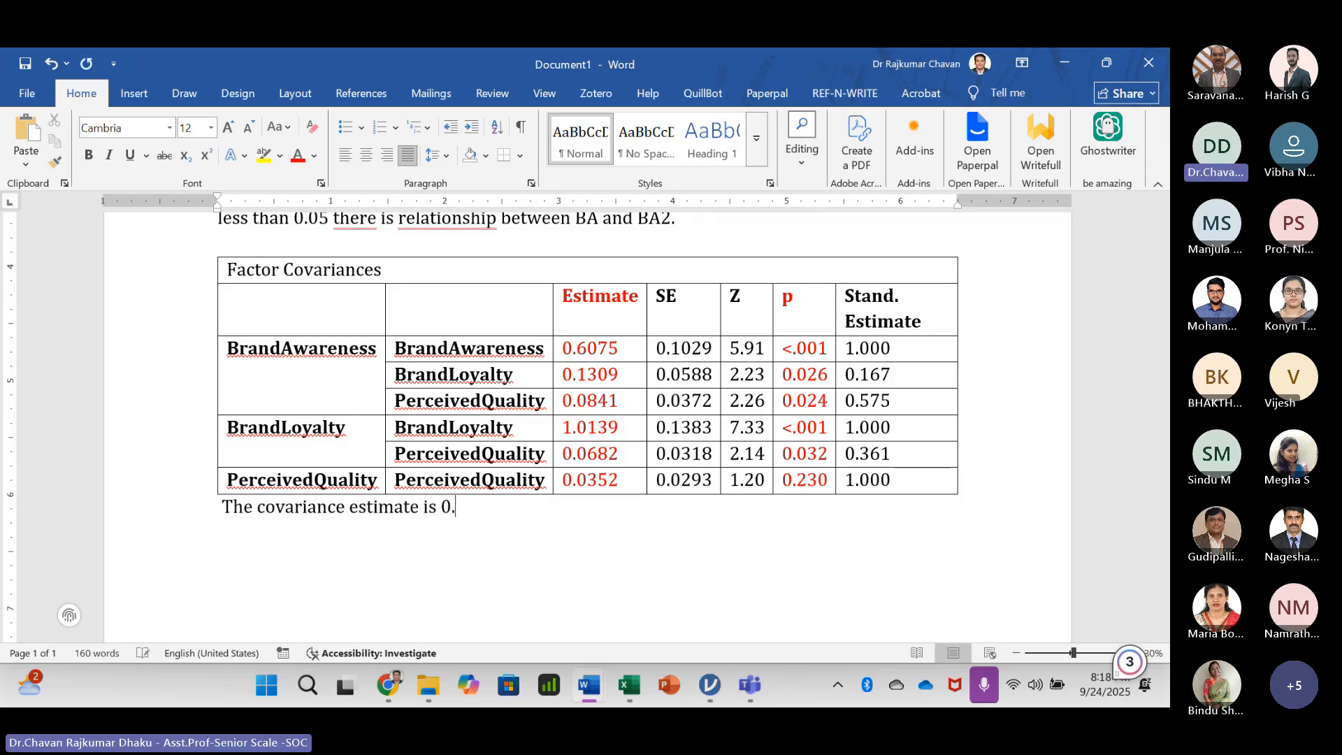
pyautogui.write('1309')
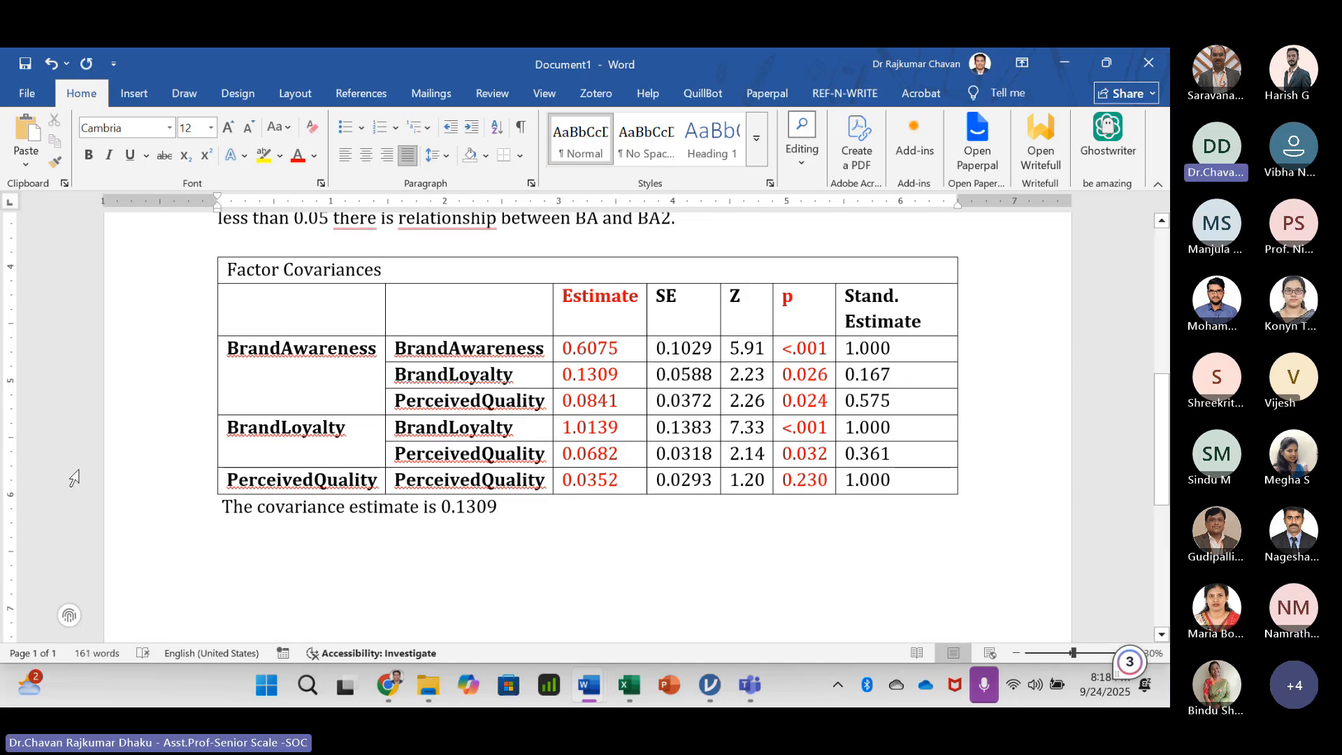
# - Insert "Brand Awareness and Brand Loayalty" followed by a dashed right arrow before the covariance estimate sentence
pyautogui.click(221, 513)
pyautogui.write('Brand')
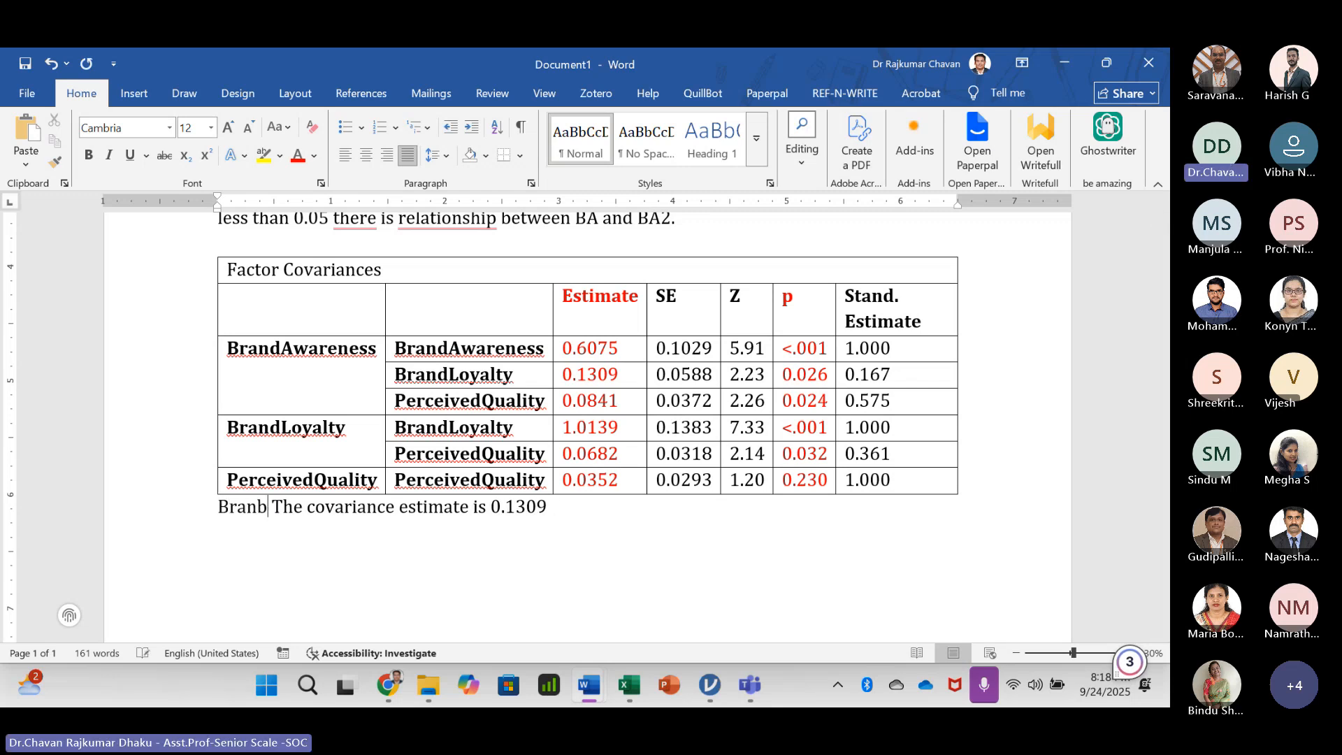
pyautogui.press('BackSpace')
pyautogui.write('d Aware')
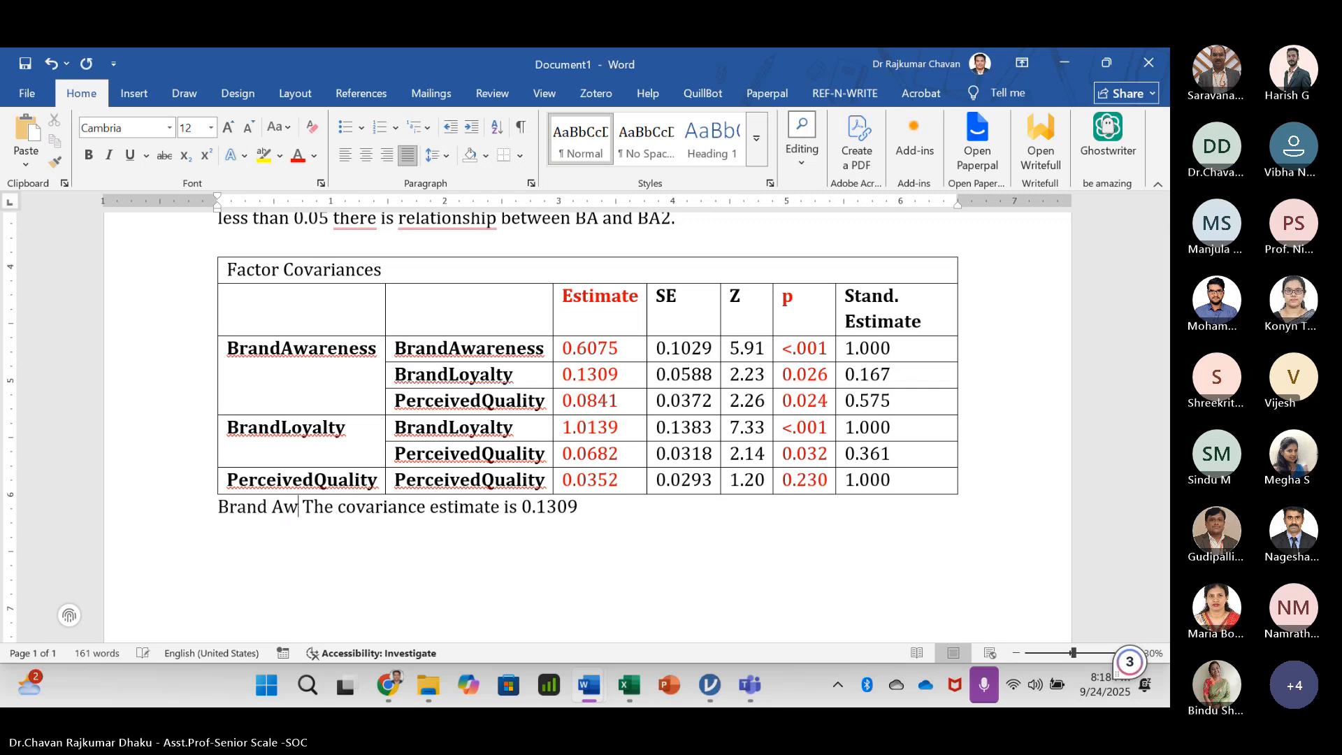
pyautogui.write('ness and Brea')
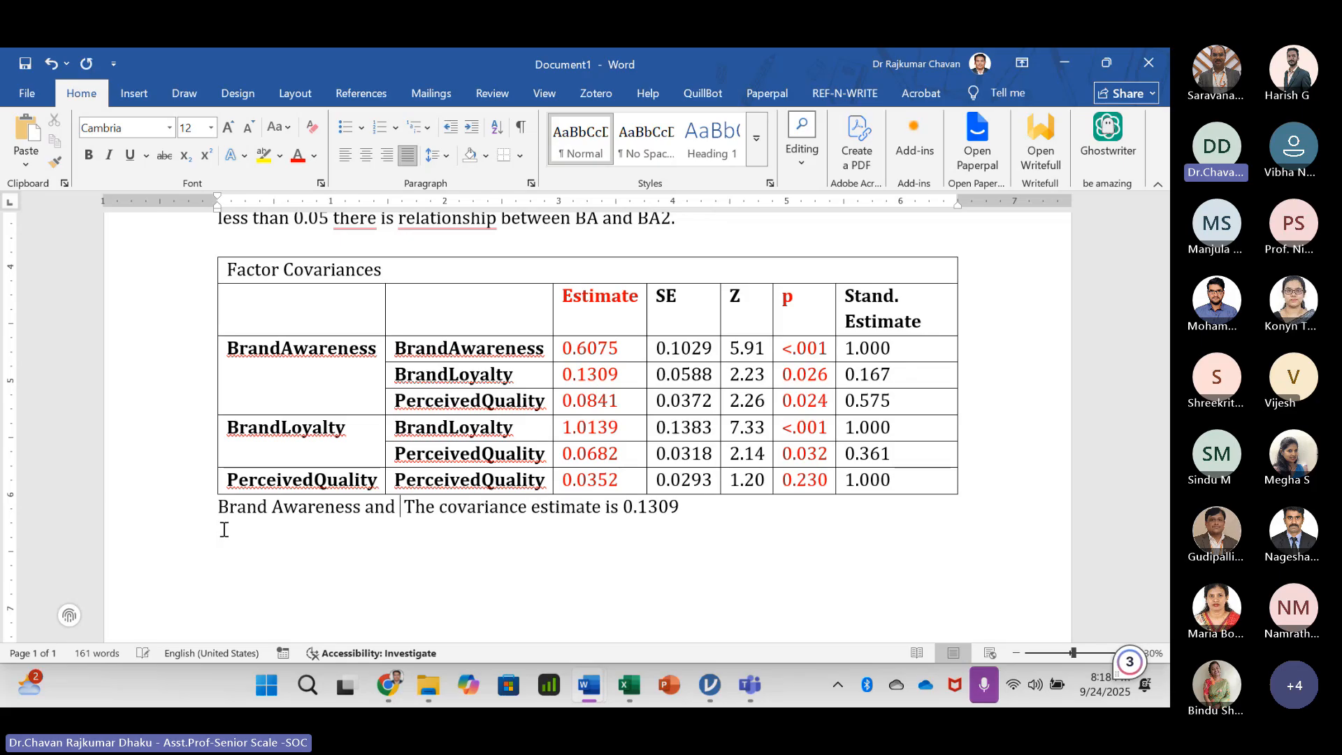
pyautogui.write('nd')
pyautogui.press('BackSpace')
pyautogui.press('BackSpace')
pyautogui.press('BackSpace')
pyautogui.press('BackSpace')
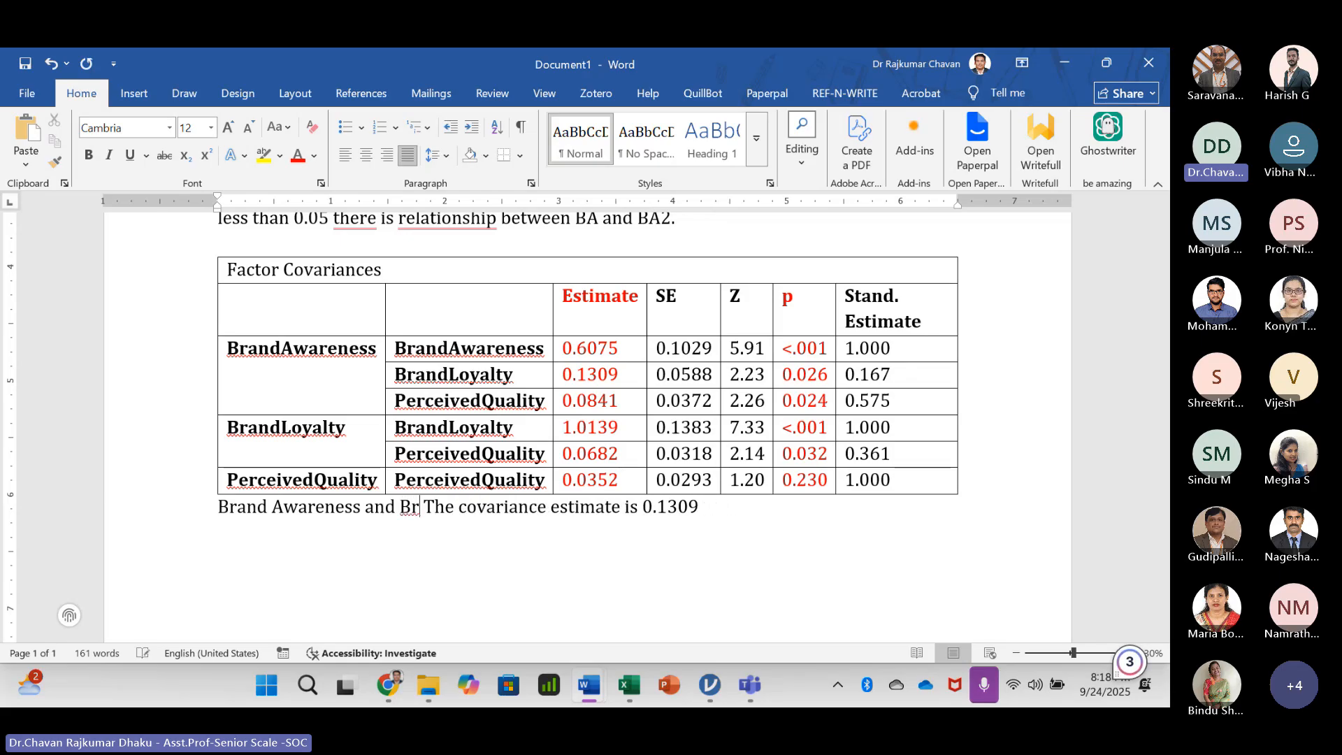
pyautogui.write('and Loayalty')
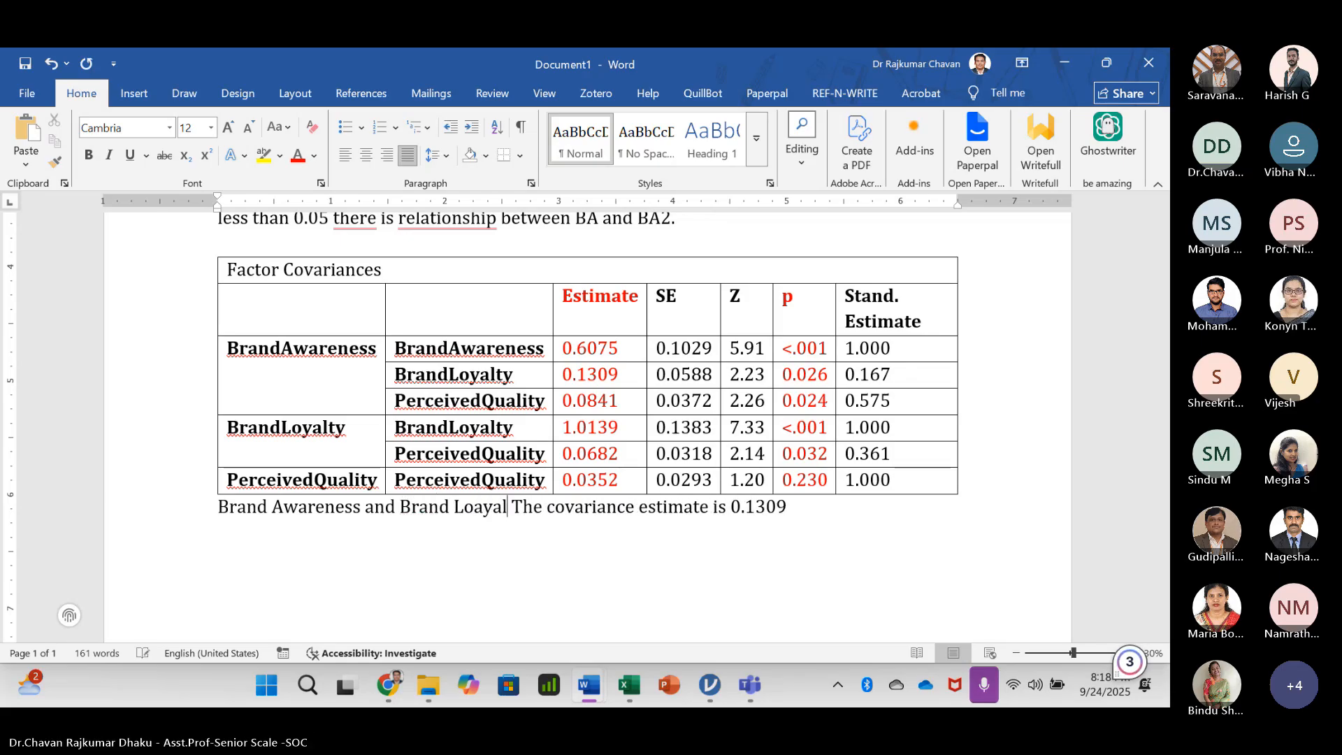
pyautogui.write(' -----')
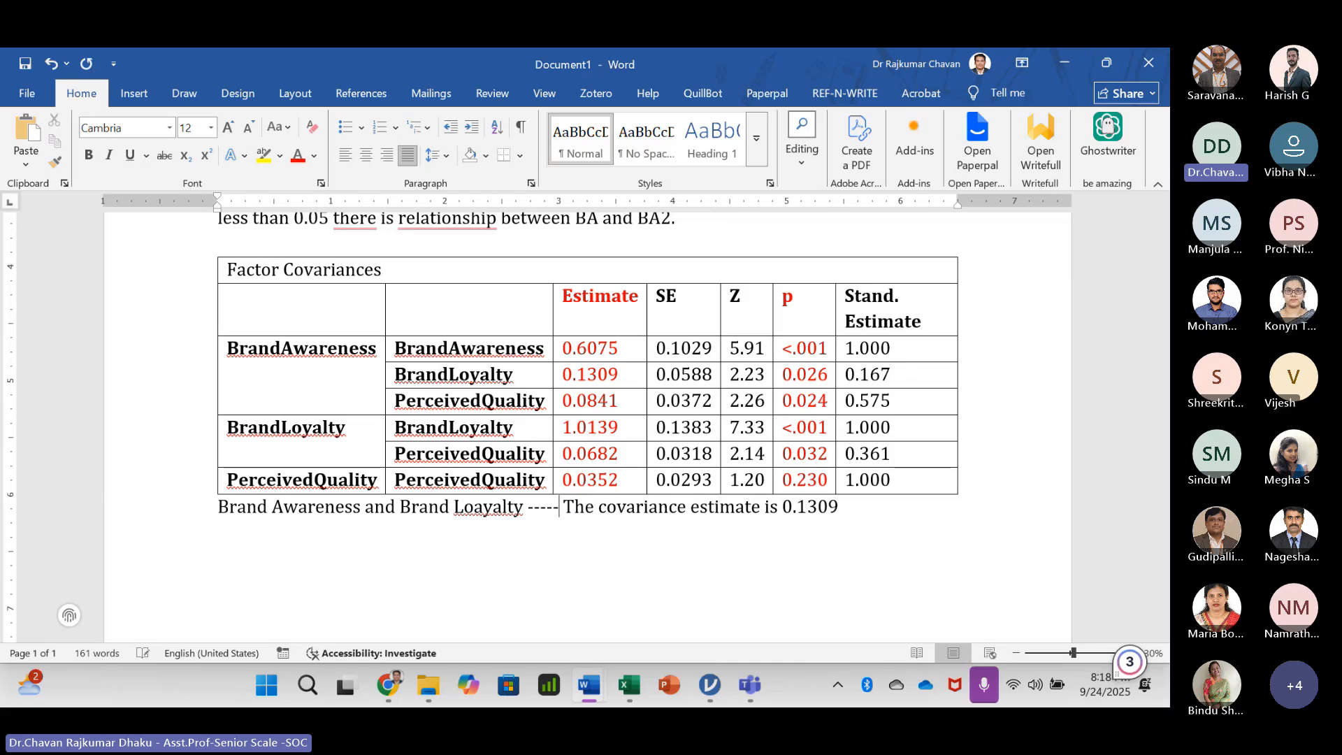
pyautogui.write('>')
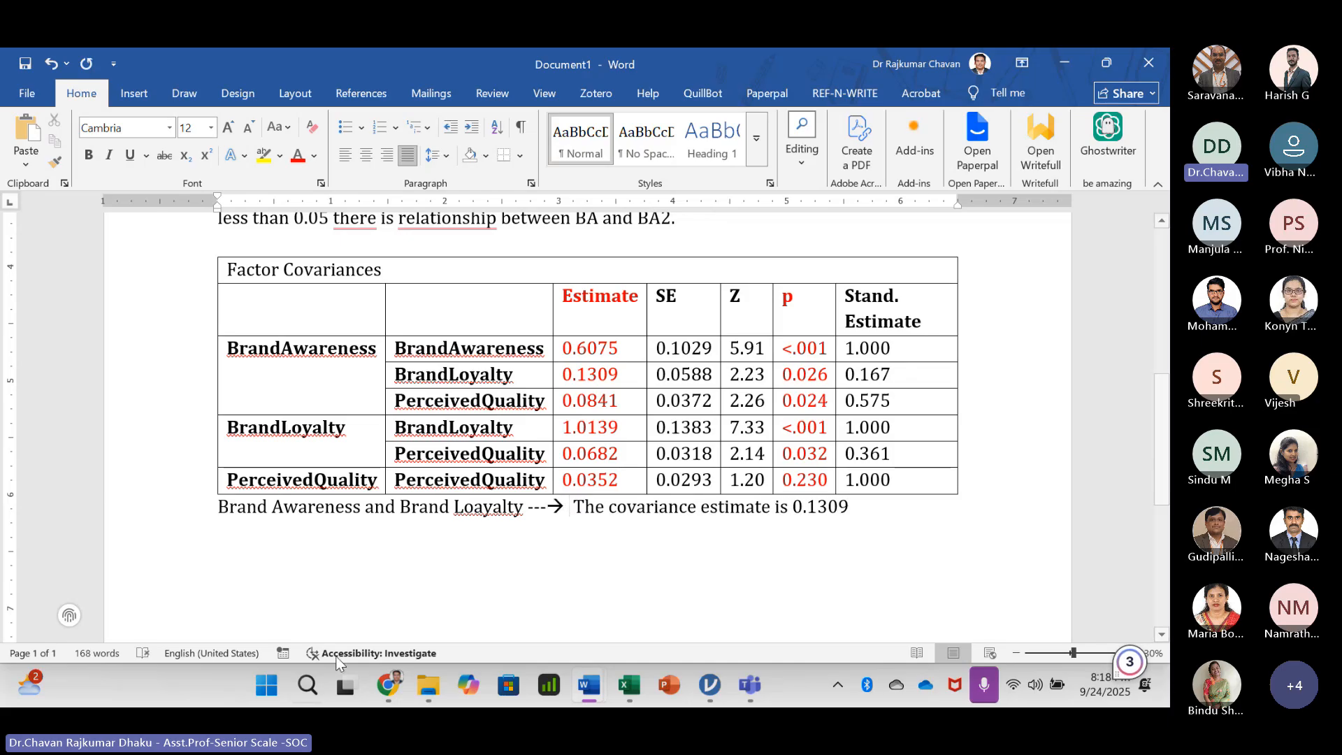
# - Correct "Loayalty" to "Loyalty" in the interpretation below the table and check the BrandAwareness–BrandLoyalty estimate
pyautogui.rightClick(475, 507)
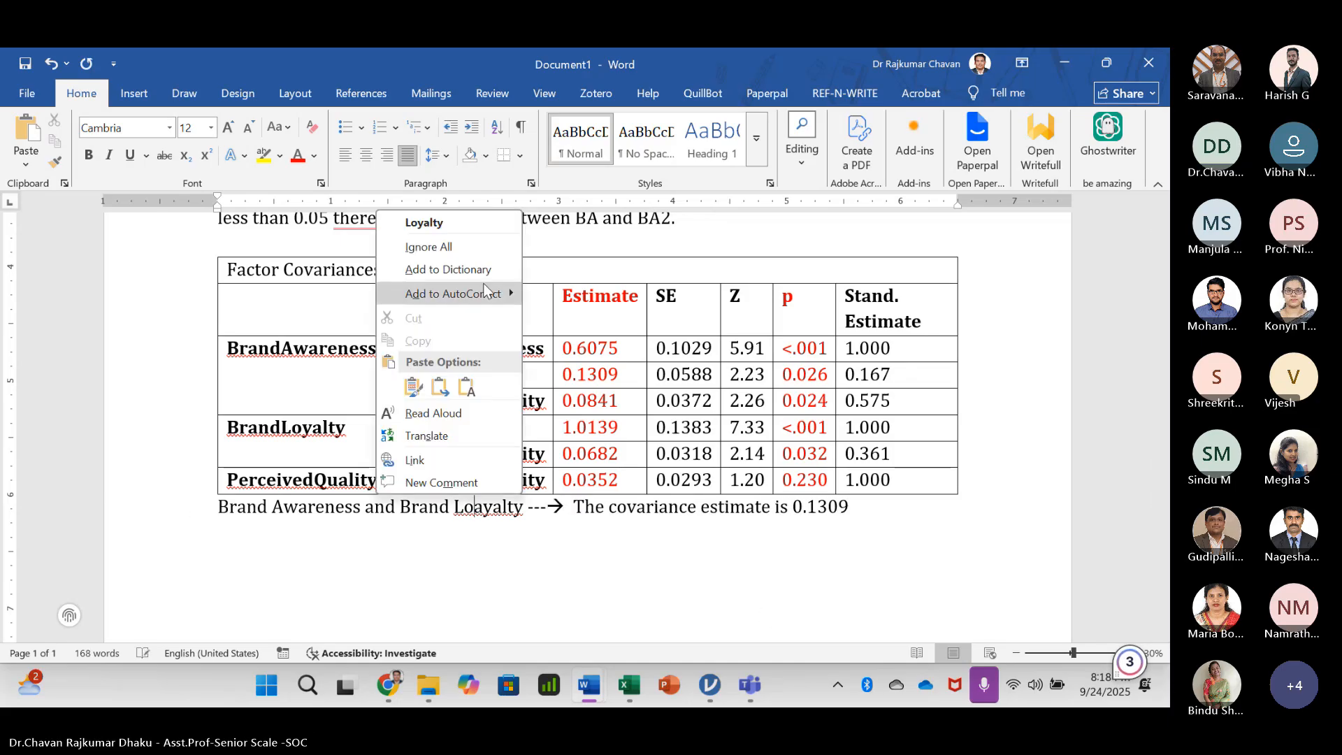
pyautogui.click(424, 222)
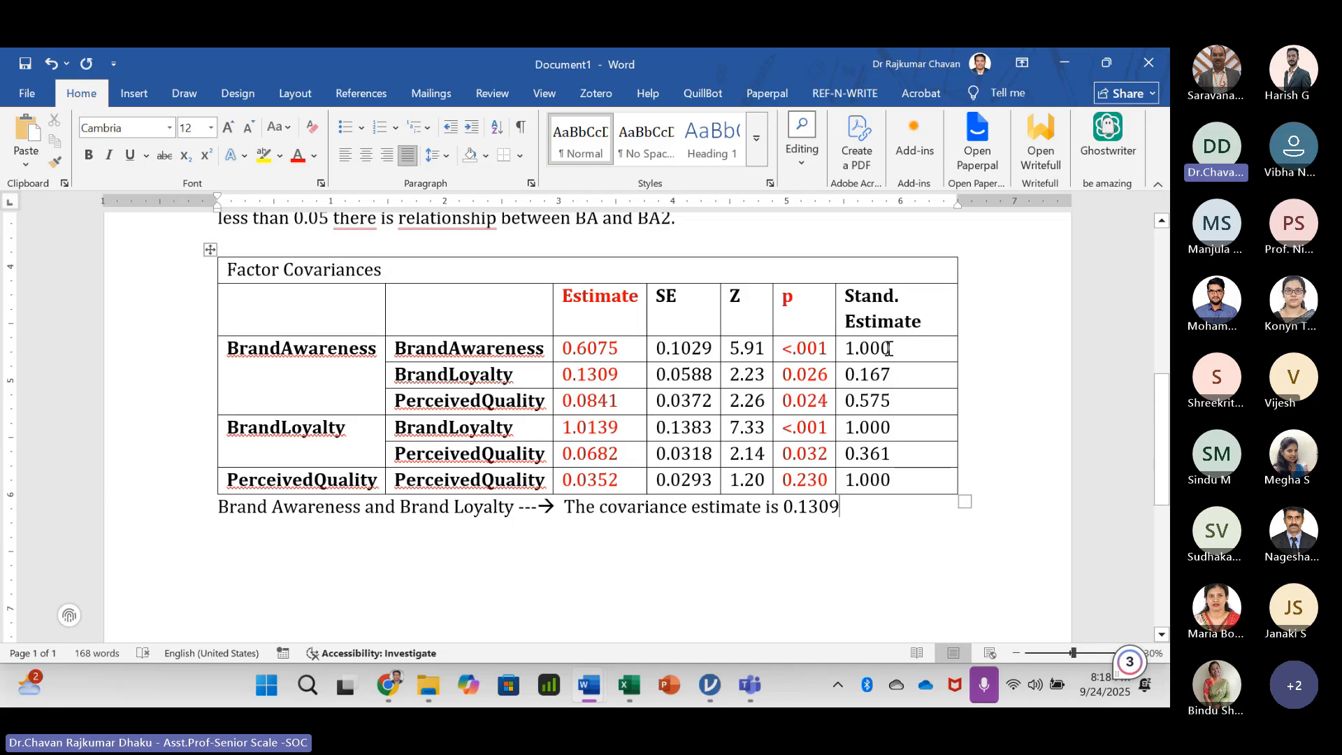
pyautogui.moveTo(889, 348); pyautogui.dragTo(842, 348)
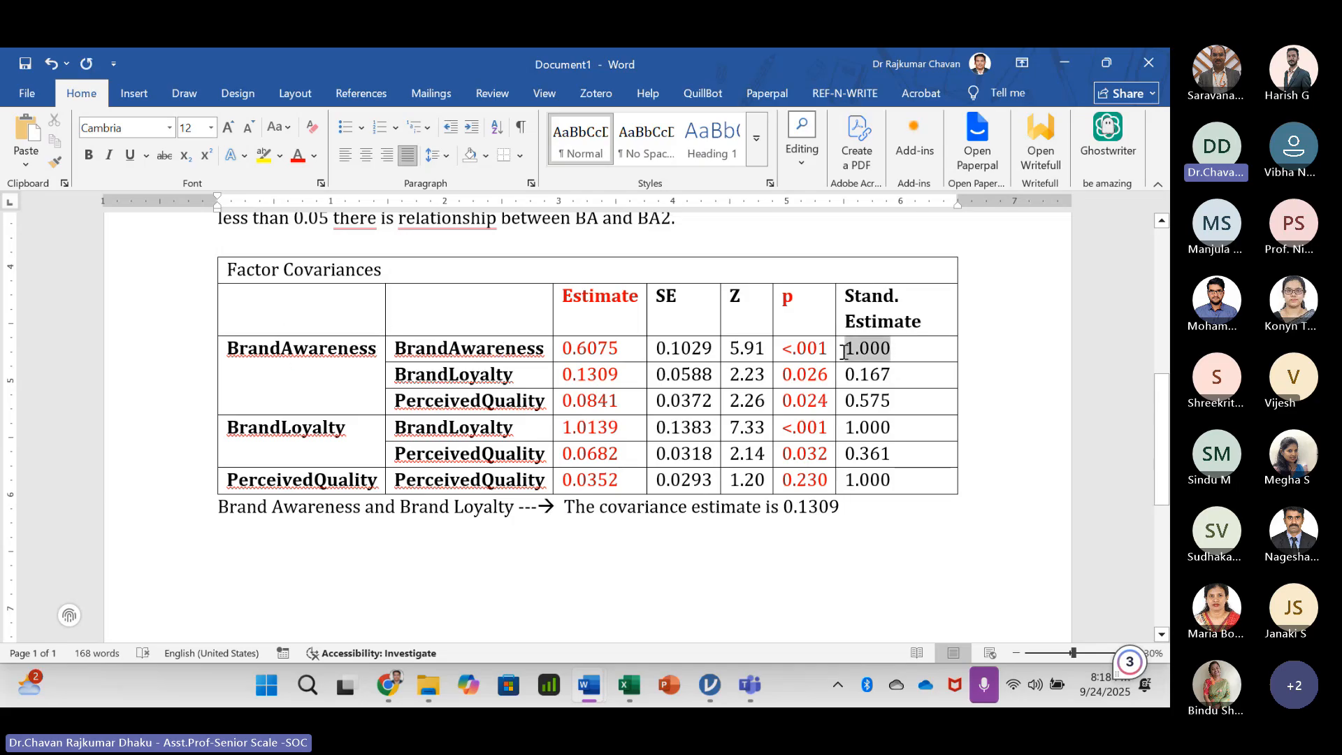
pyautogui.click(437, 346)
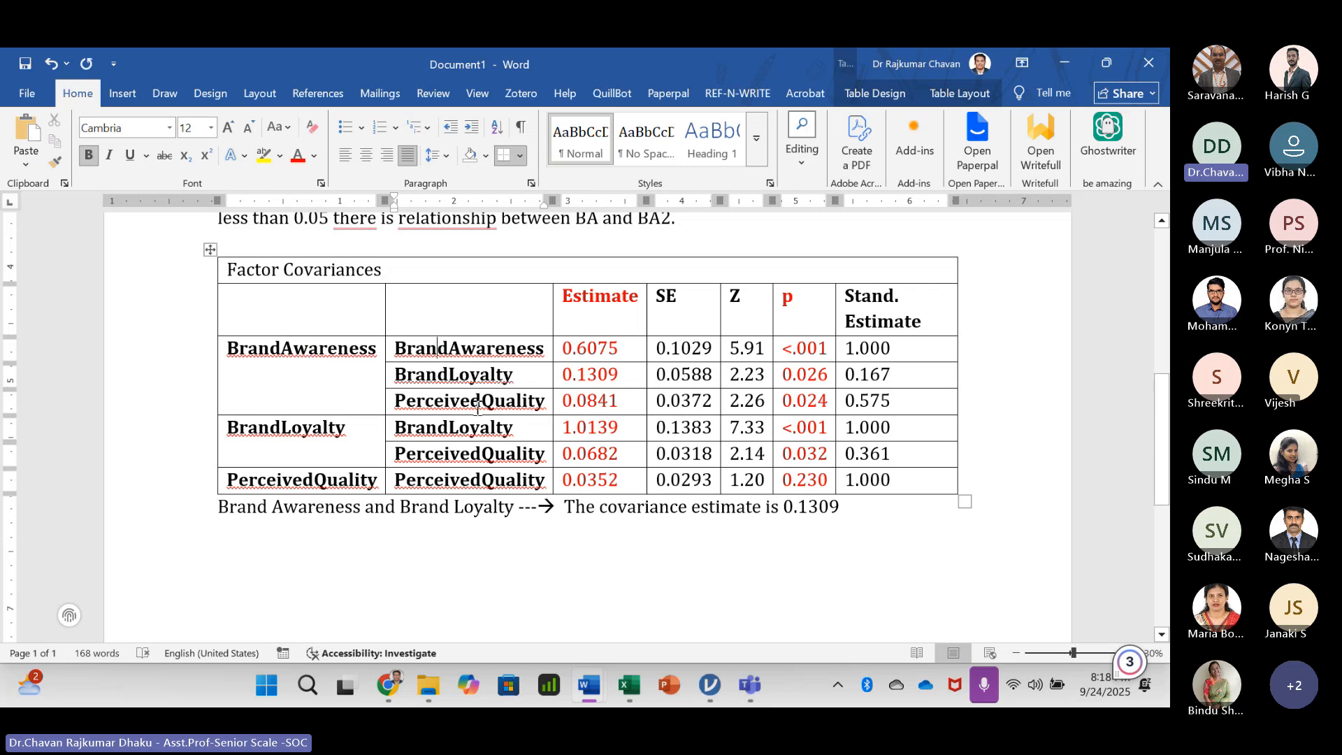
pyautogui.moveTo(509, 376); pyautogui.dragTo(392, 376)
pyautogui.click(275, 344)
pyautogui.moveTo(622, 374); pyautogui.dragTo(562, 375)
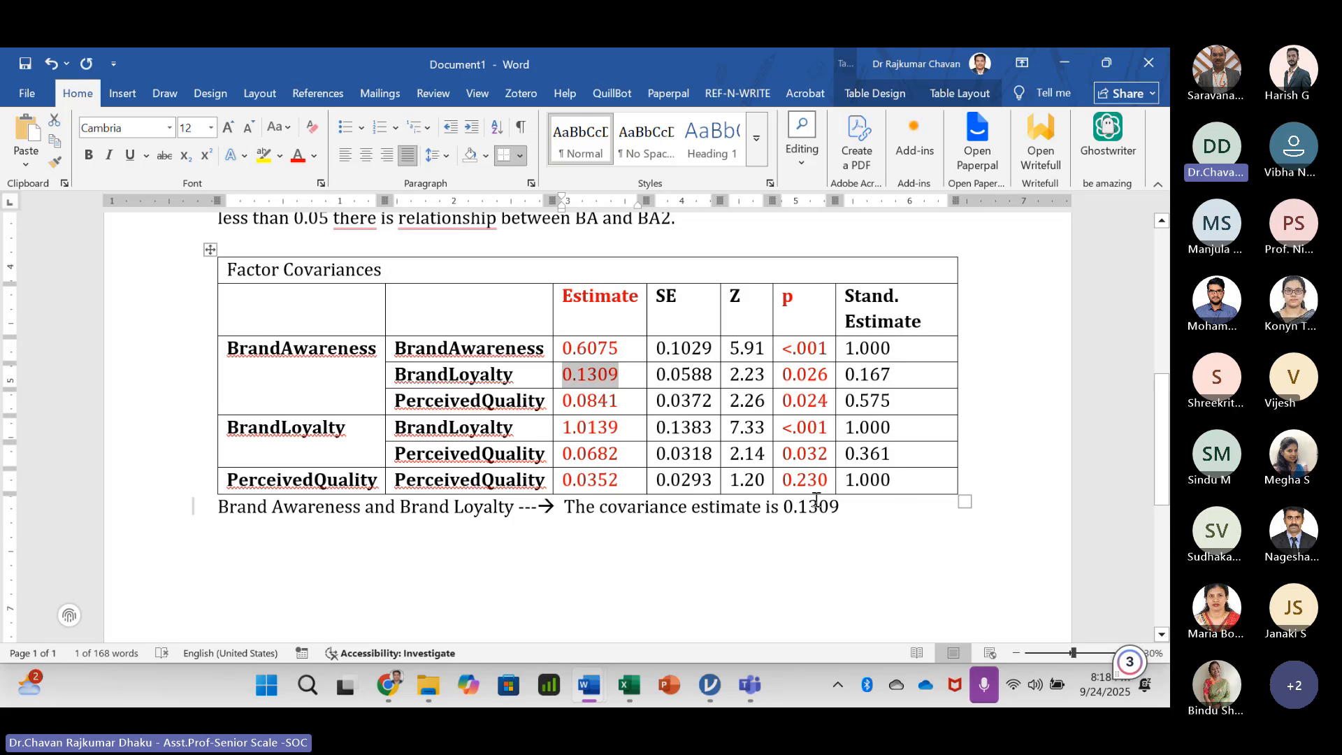
# - Continue the interpretation after the covariance estimate with ", with the SE of 0.167. this relationship is statisticallu sig (p-value is 0.026)"
pyautogui.click(858, 509)
pyautogui.write(',')
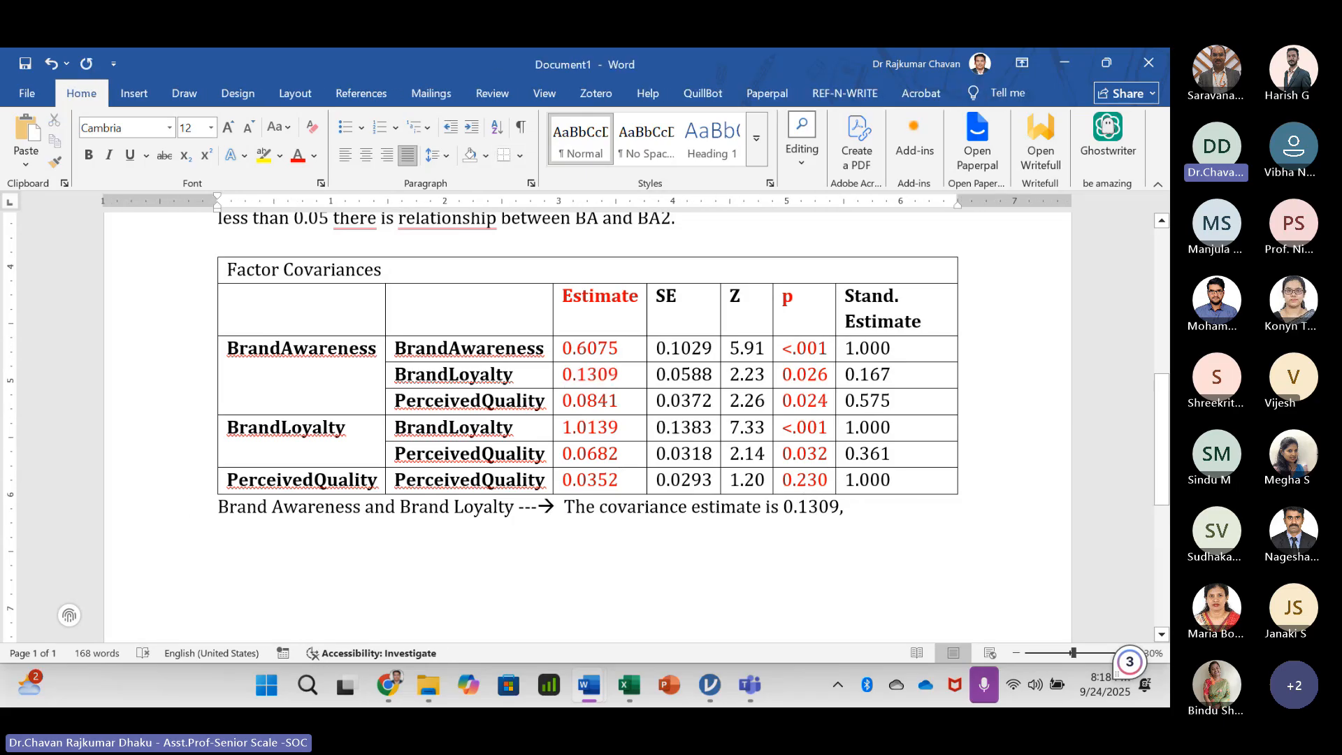
pyautogui.write(' with the SE')
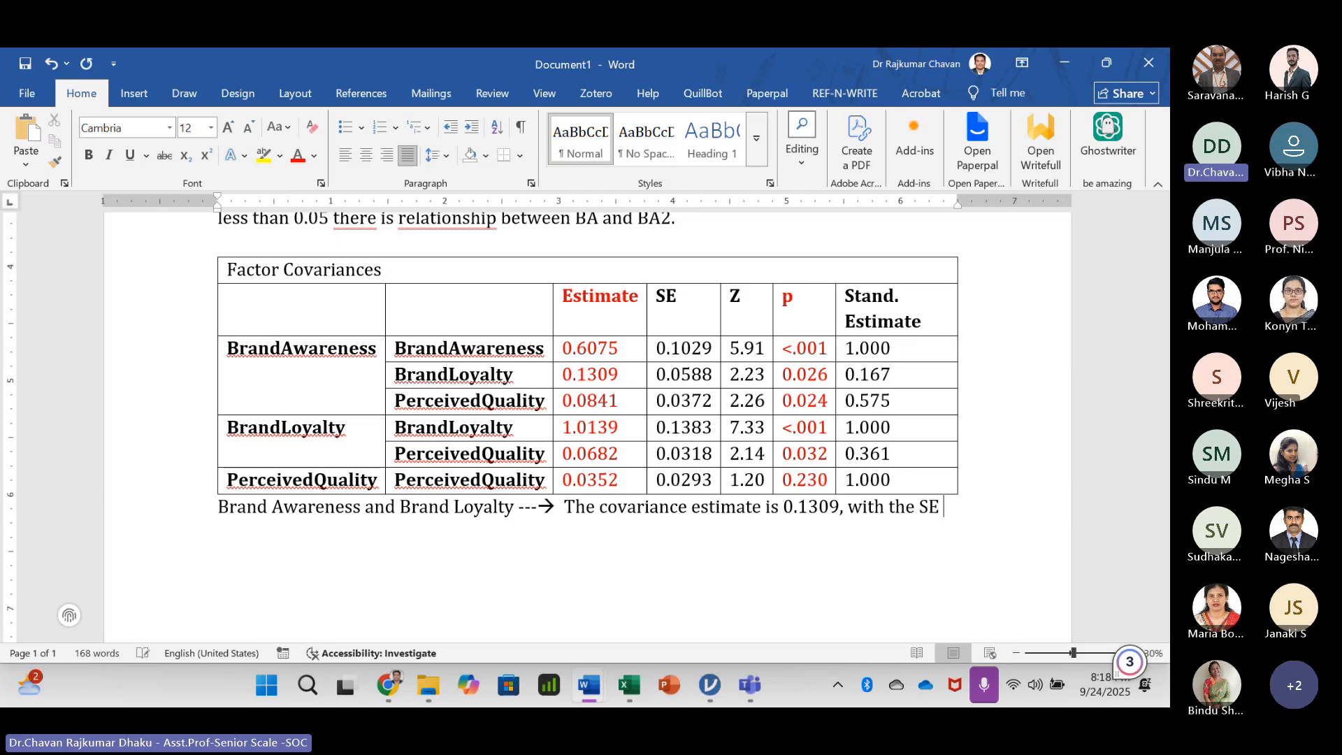
pyautogui.write(' of 0.')
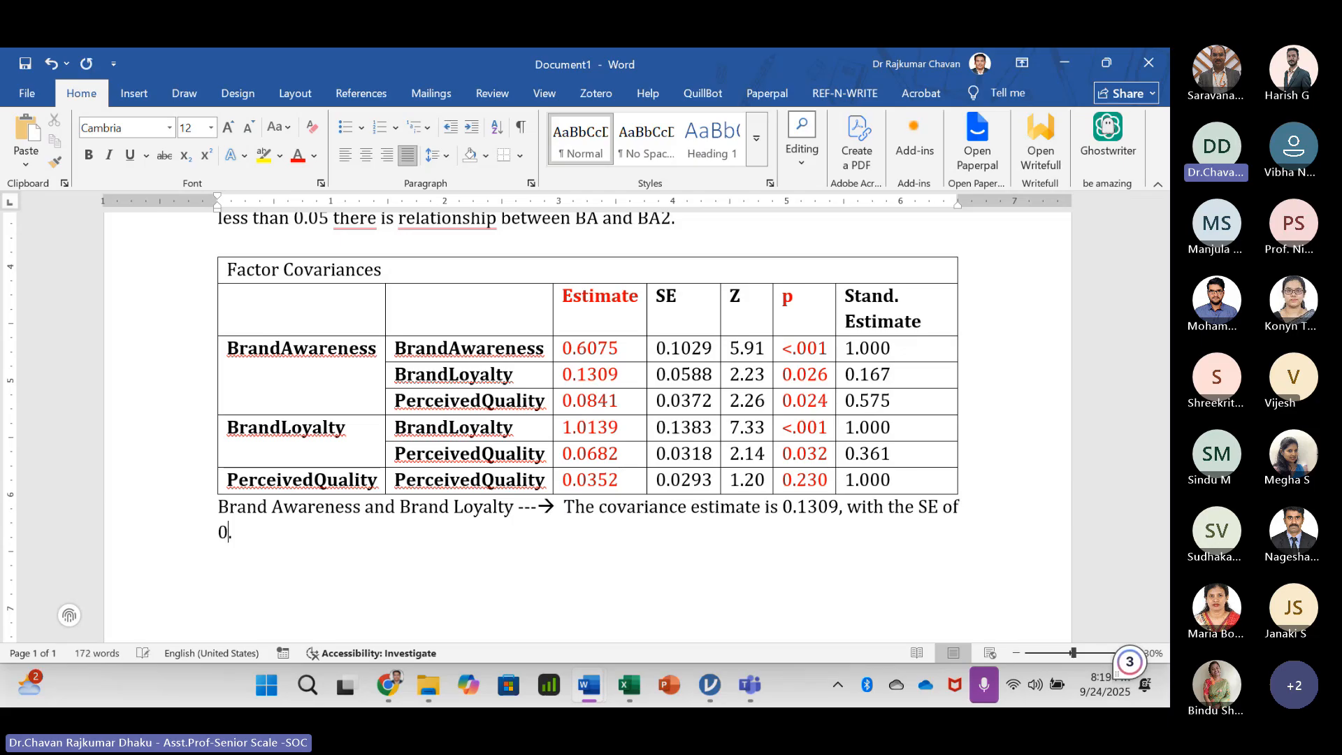
pyautogui.write('167. this relationshi')
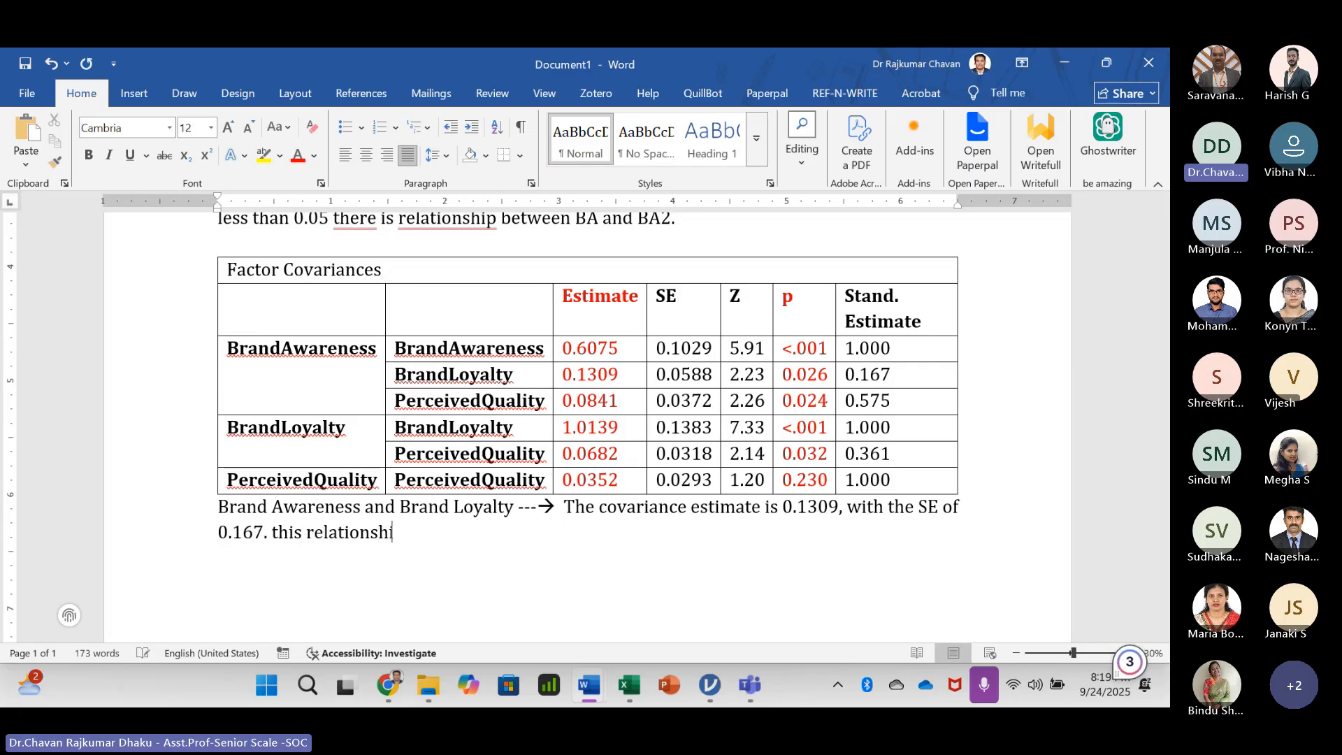
pyautogui.write('p is statisticallu')
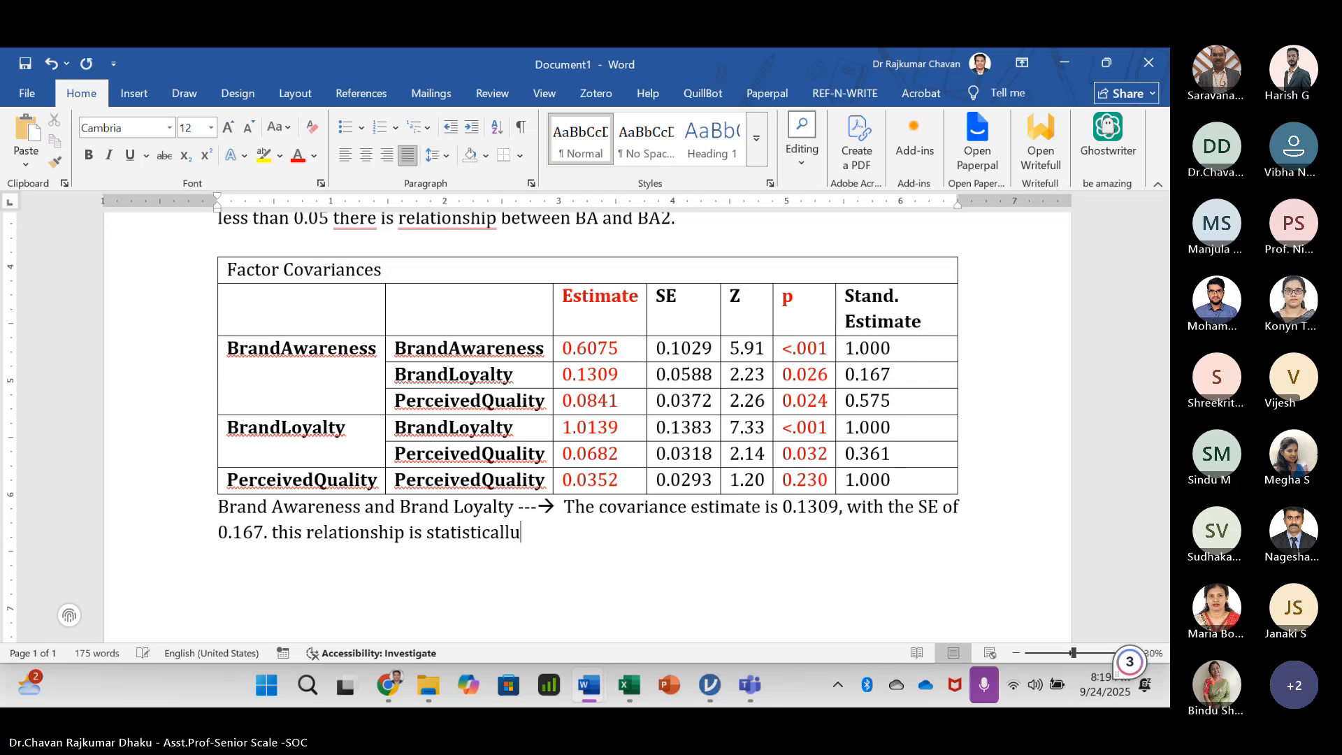
pyautogui.write(' signi')
pyautogui.press('BackSpace')
pyautogui.press('BackSpace')
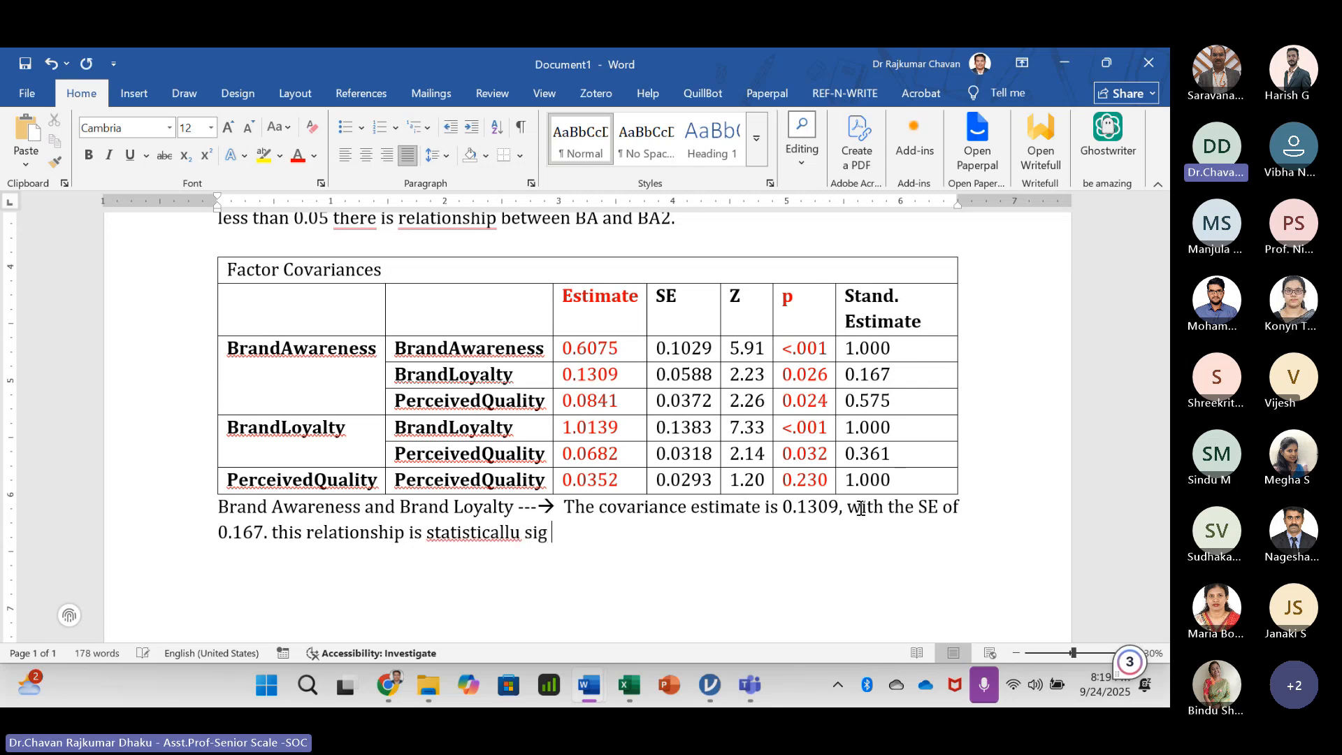
pyautogui.write('(p-value is 0.')
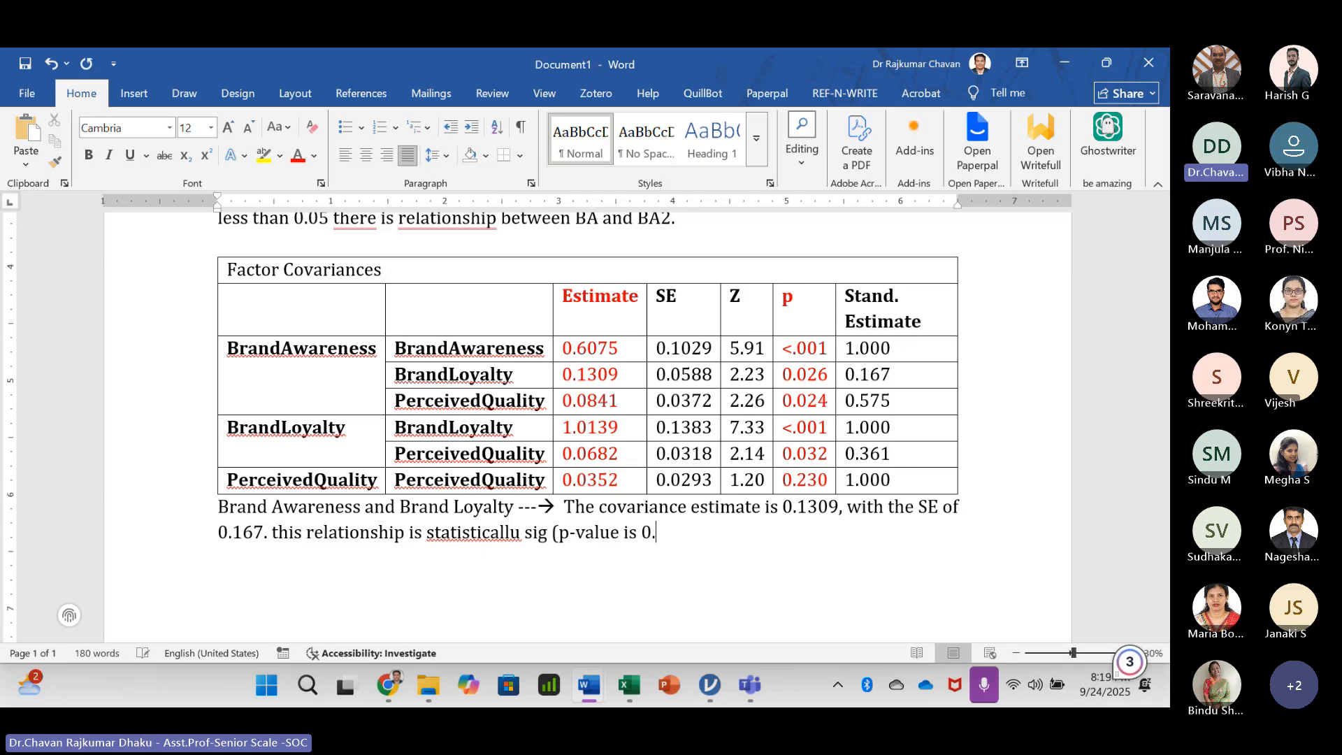
pyautogui.write('026)')
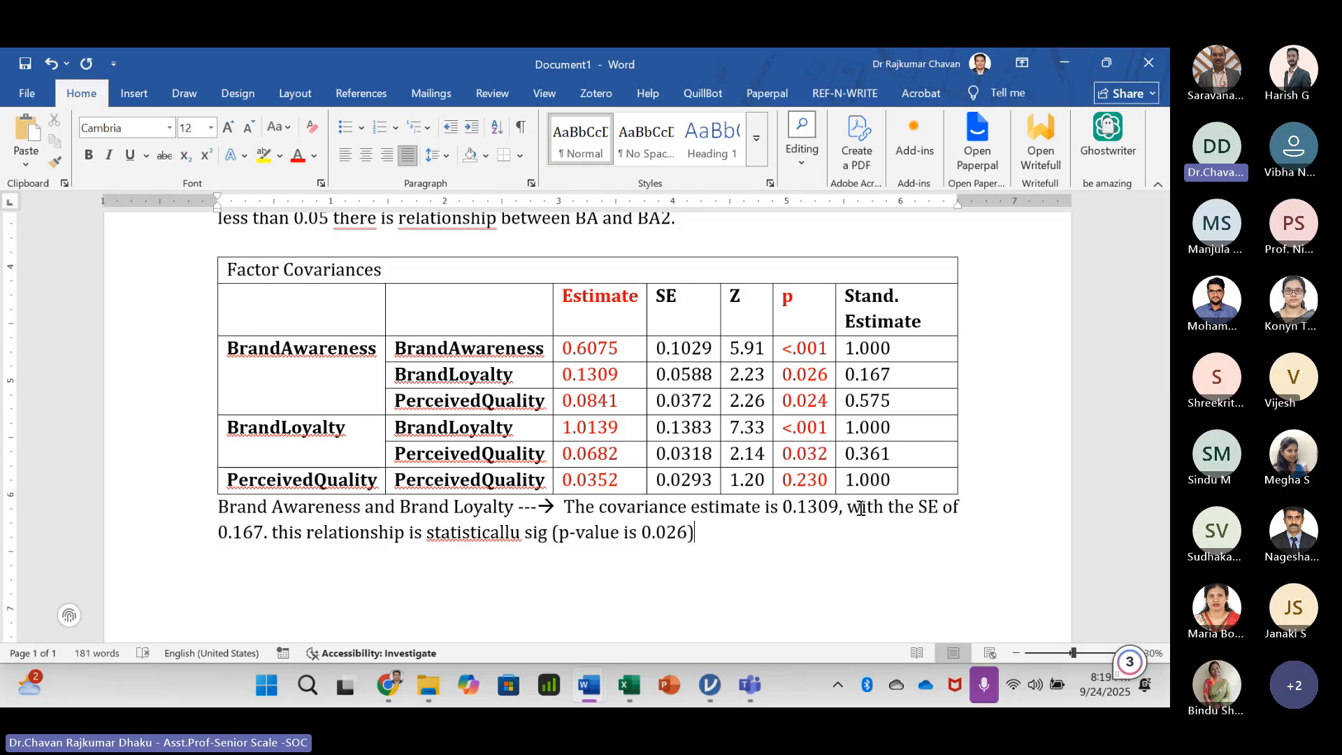
# - Finish the interpretation below the Factor Covariances table with "indicate weak correlation between two constructs."
pyautogui.write(' indicate')
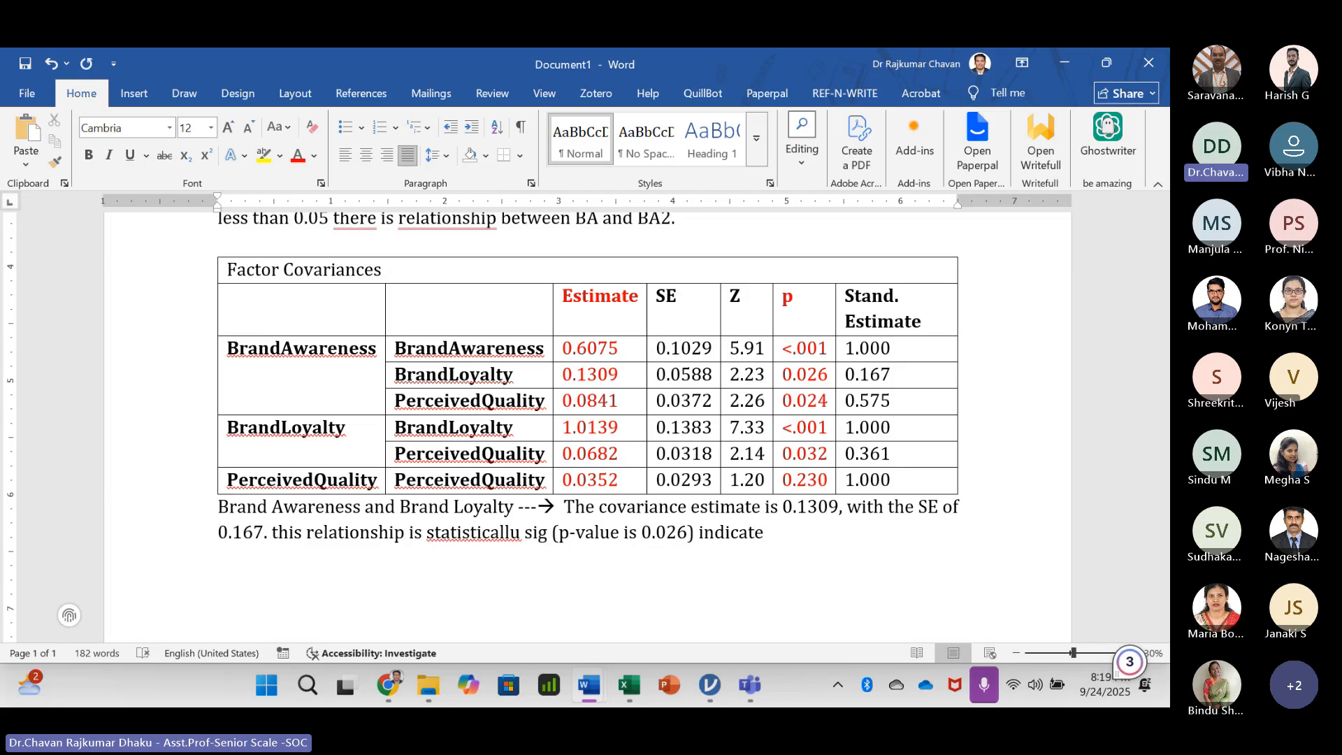
pyautogui.write('weak')
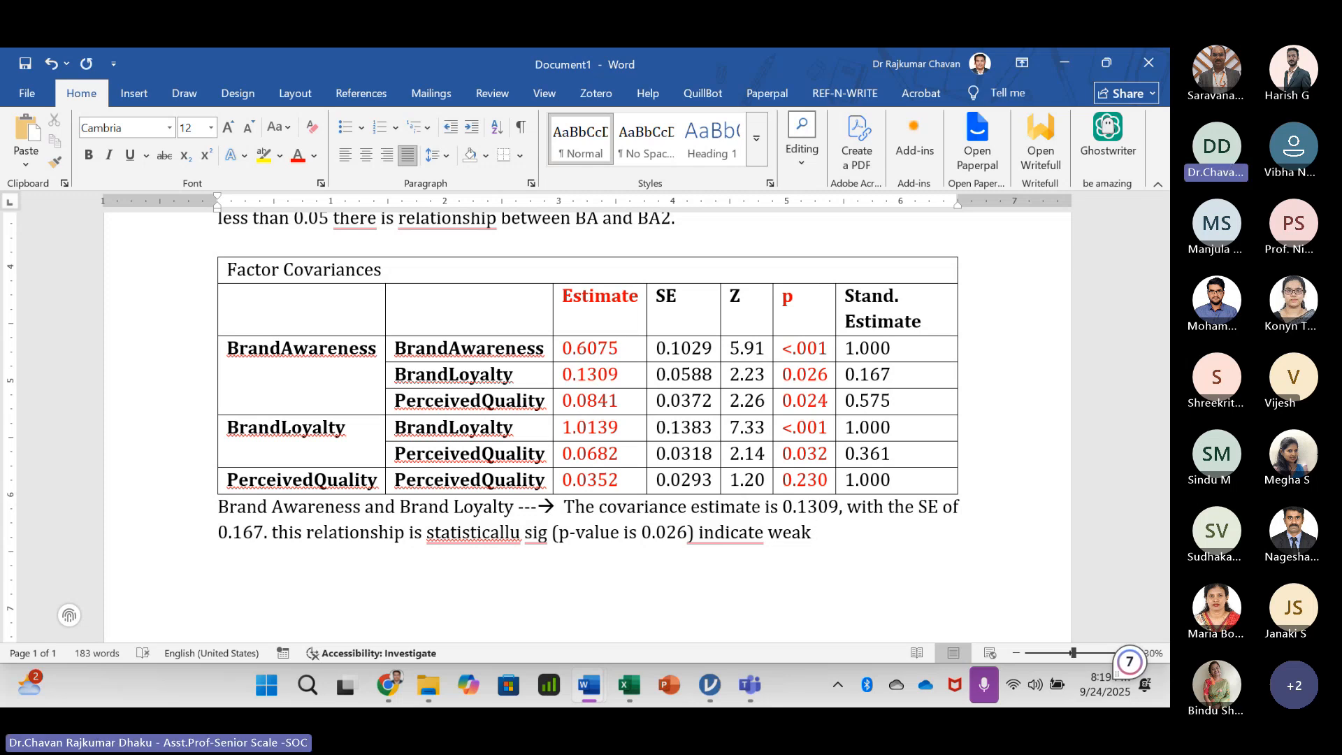
pyautogui.write('la')
pyautogui.press('BackSpace')
pyautogui.press('BackSpace')
pyautogui.press('BackSpace')
pyautogui.write('correlati')
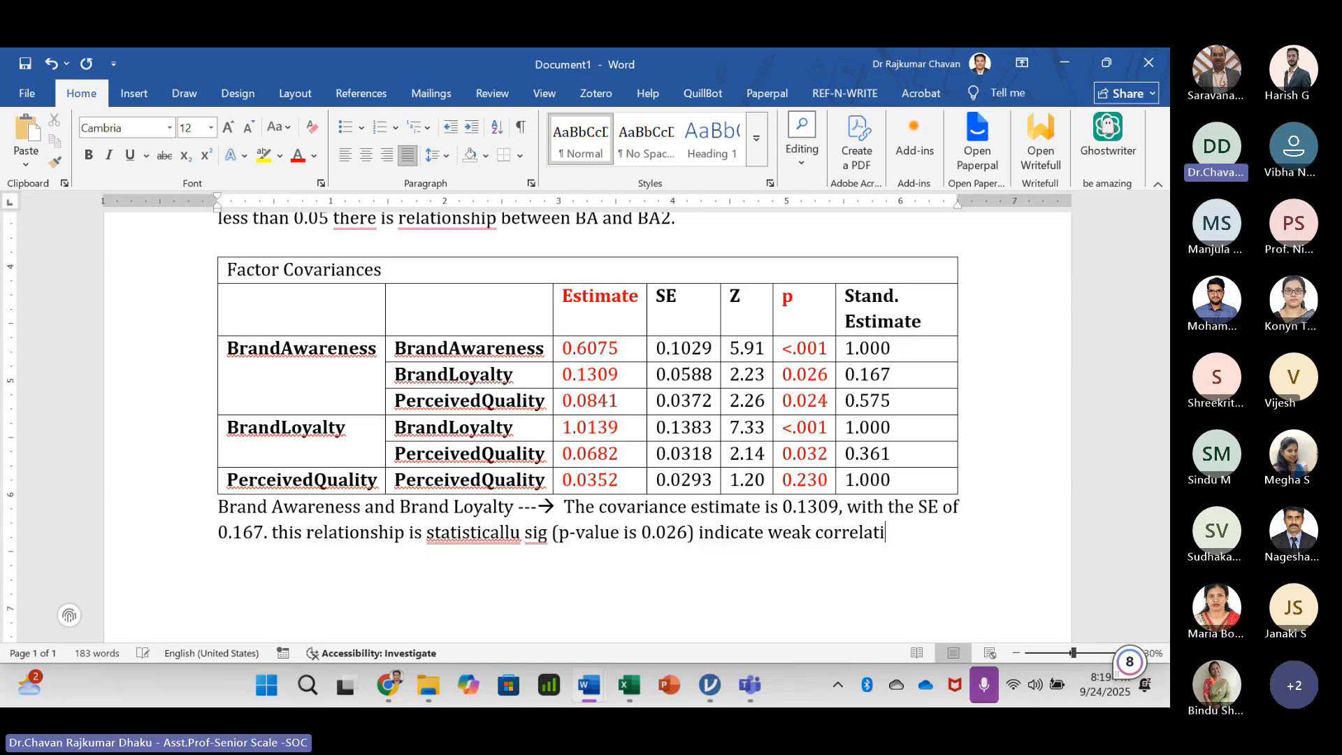
pyautogui.write('on b')
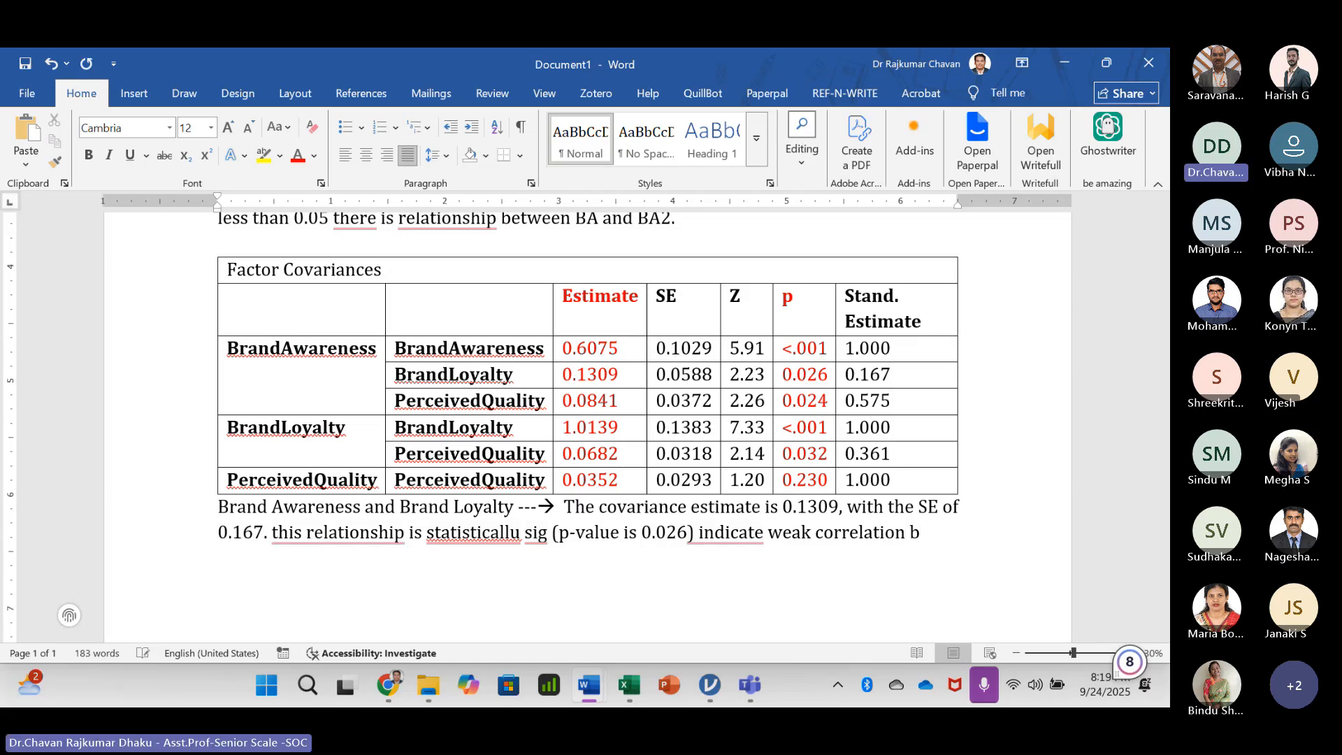
pyautogui.write('etween t')
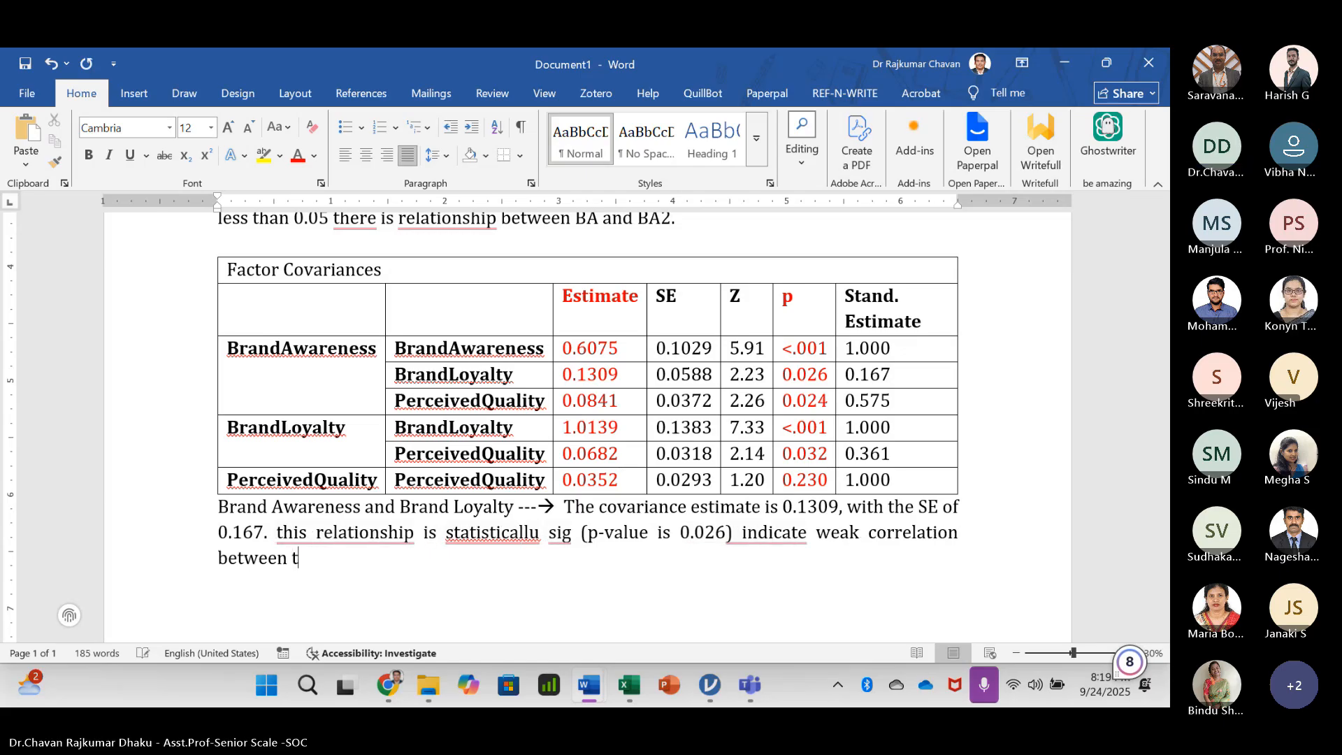
pyautogui.write('wo constructss')
pyautogui.press('BackSpace')
pyautogui.write('.')
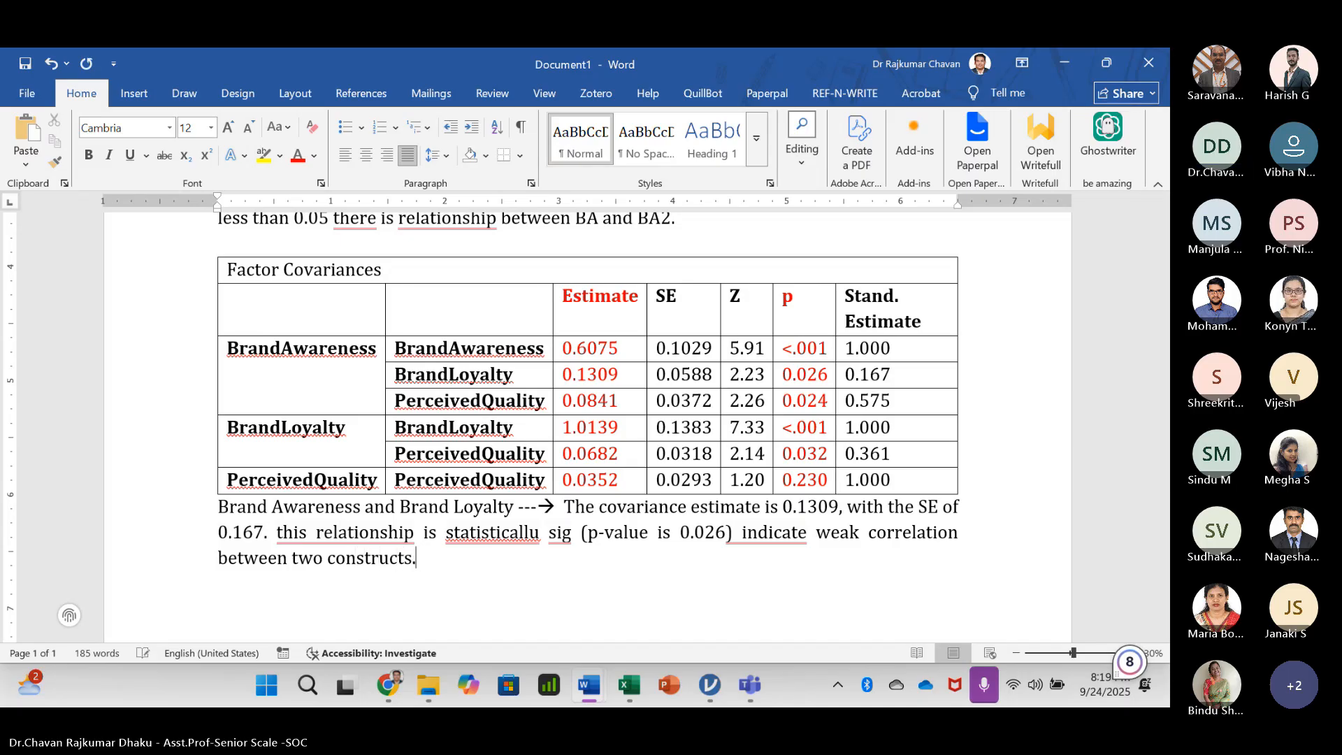
# - Accept the suggested grammar and spelling corrections for the relationship sentence and color its word "weak" red
pyautogui.click(491, 376)
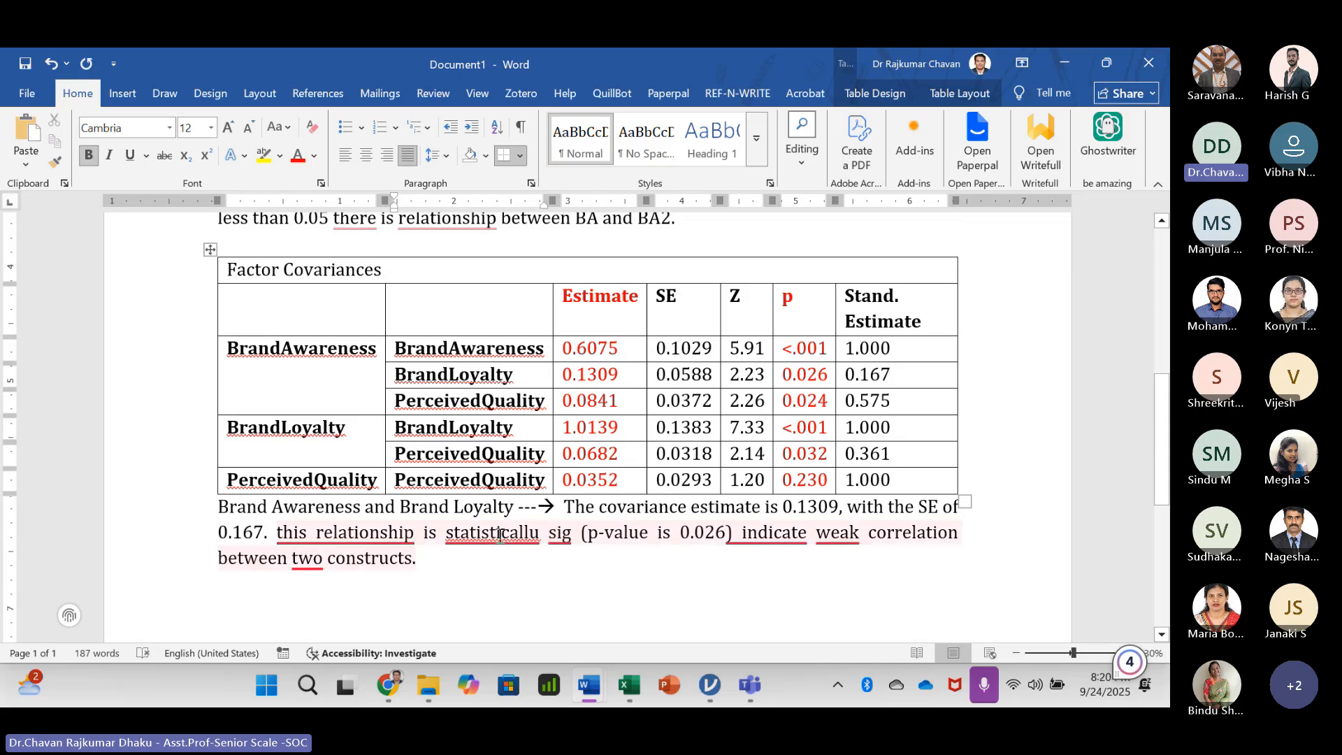
pyautogui.moveTo(503, 536)
pyautogui.click(482, 485)
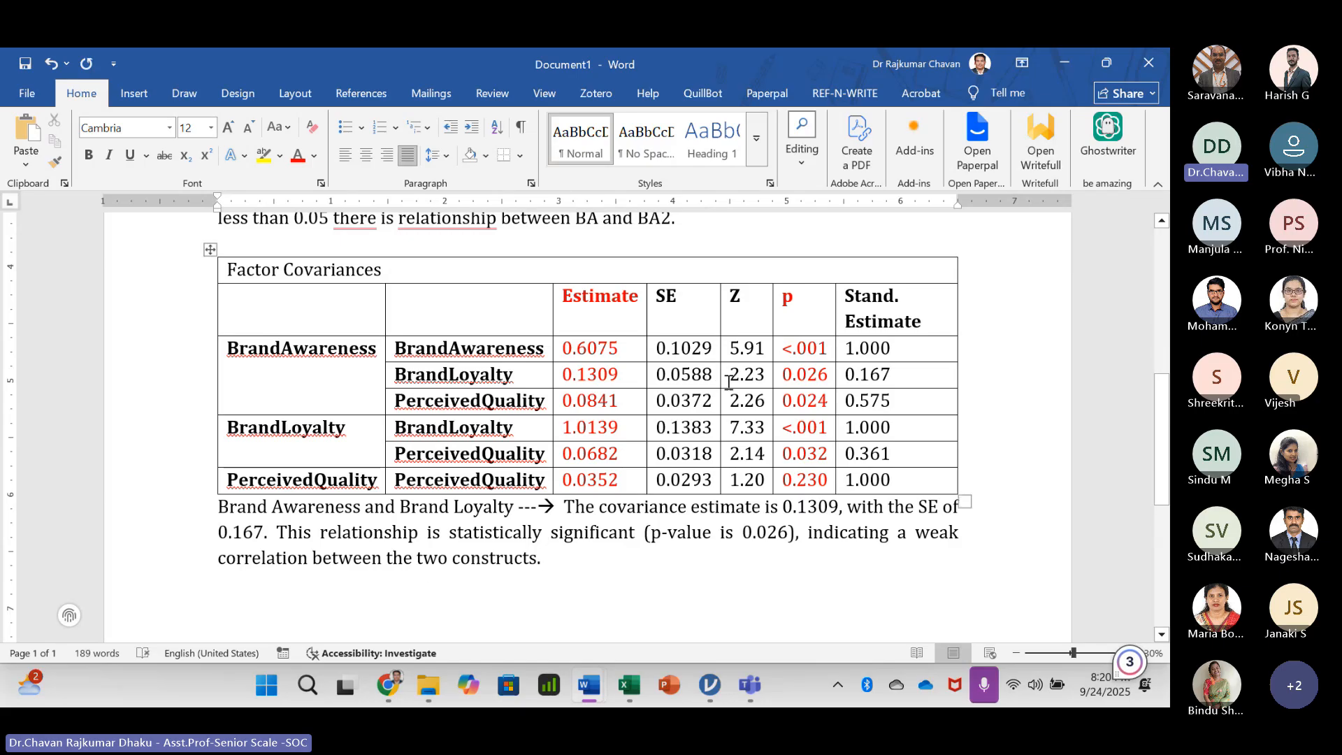
pyautogui.doubleClick(916, 533)
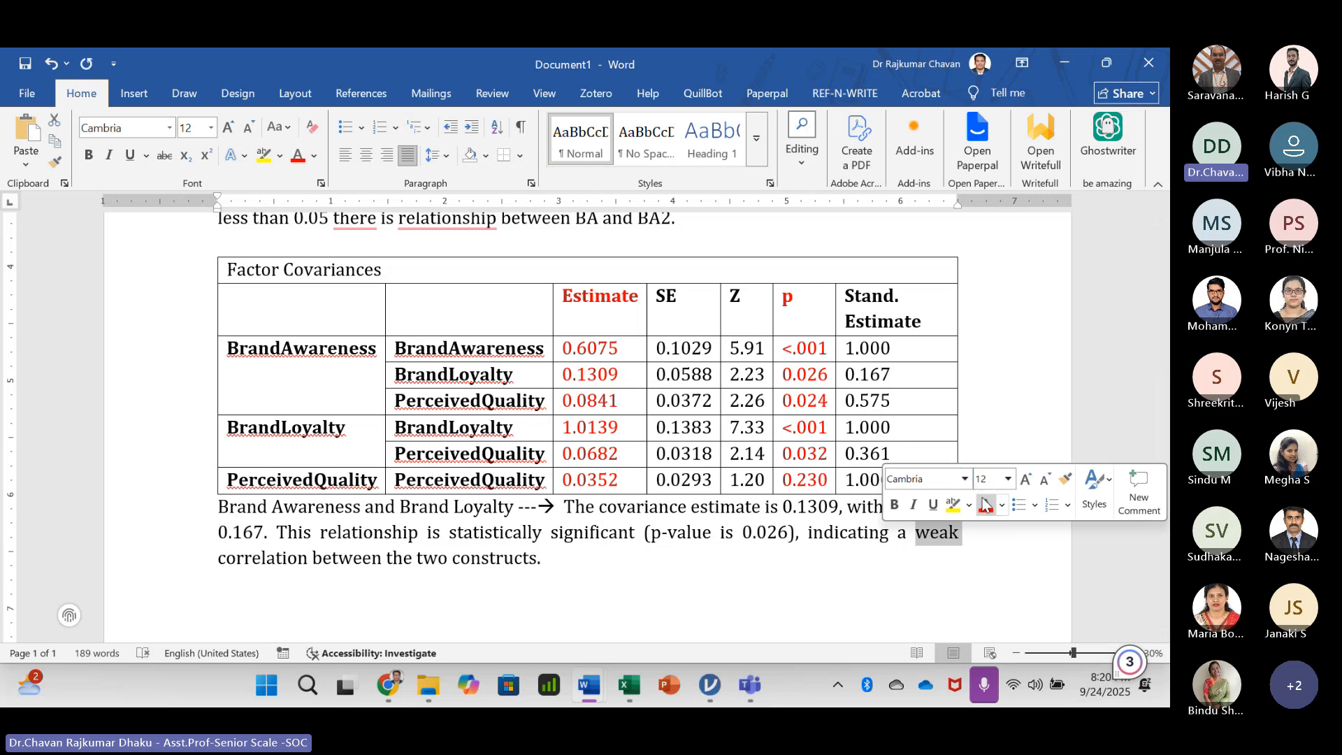
pyautogui.click(584, 563)
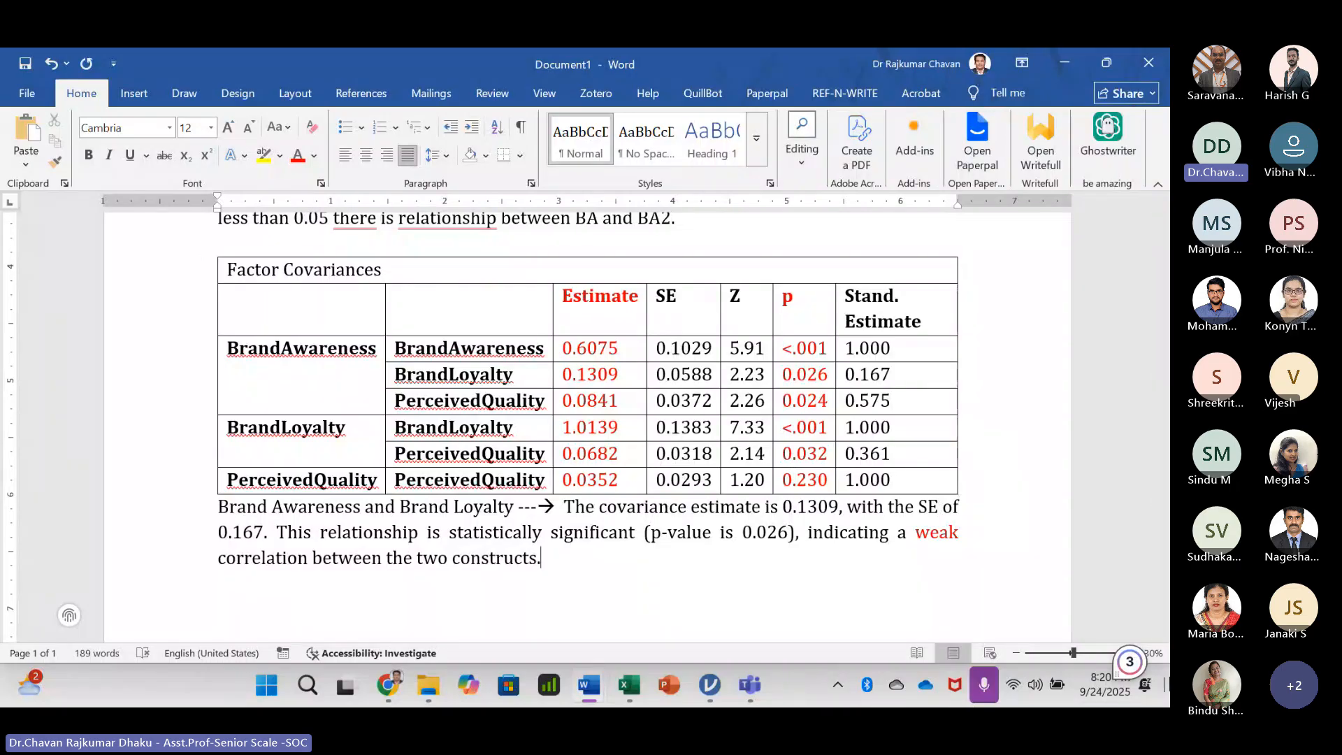
# - Examine the estimate and p-value of the BrandAwareness–PerceivedQuality row and the BrandLoyalty rows in the Factor Covariances table
pyautogui.scroll(-1, 419, 391)
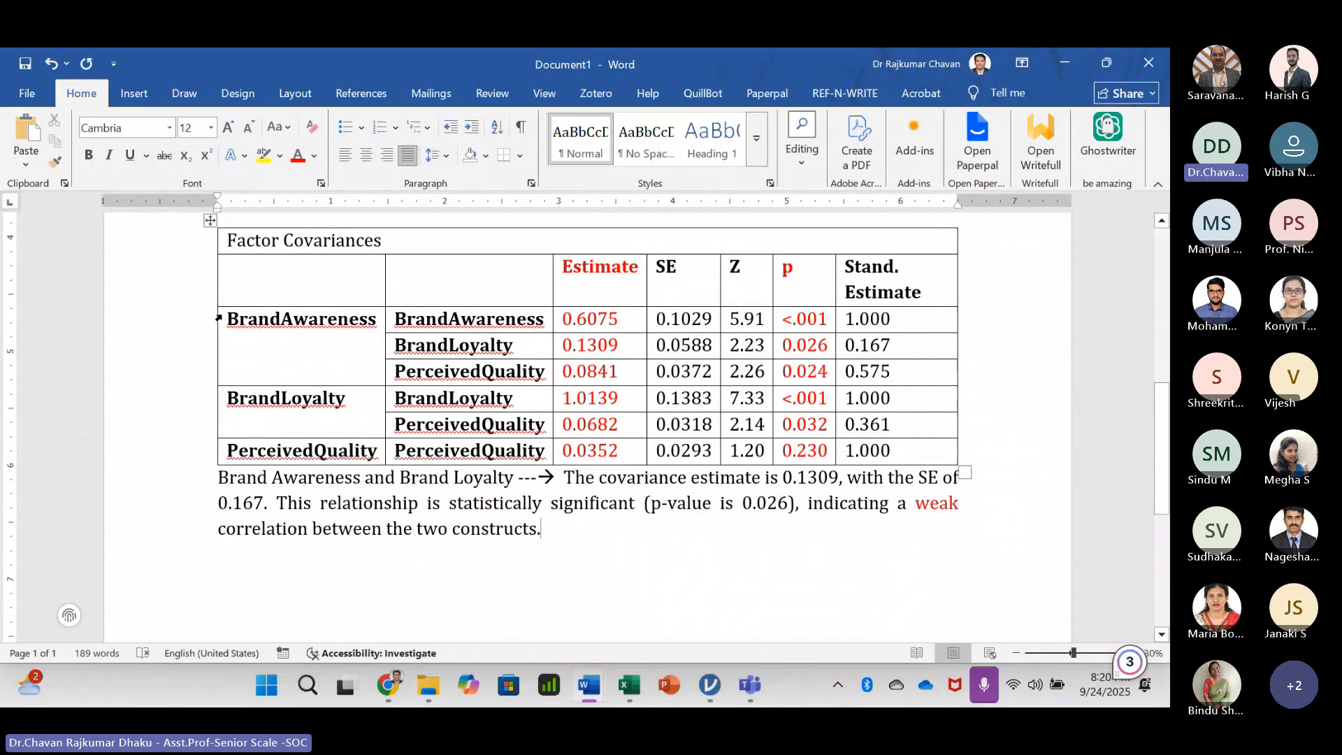
pyautogui.moveTo(240, 318); pyautogui.dragTo(321, 320)
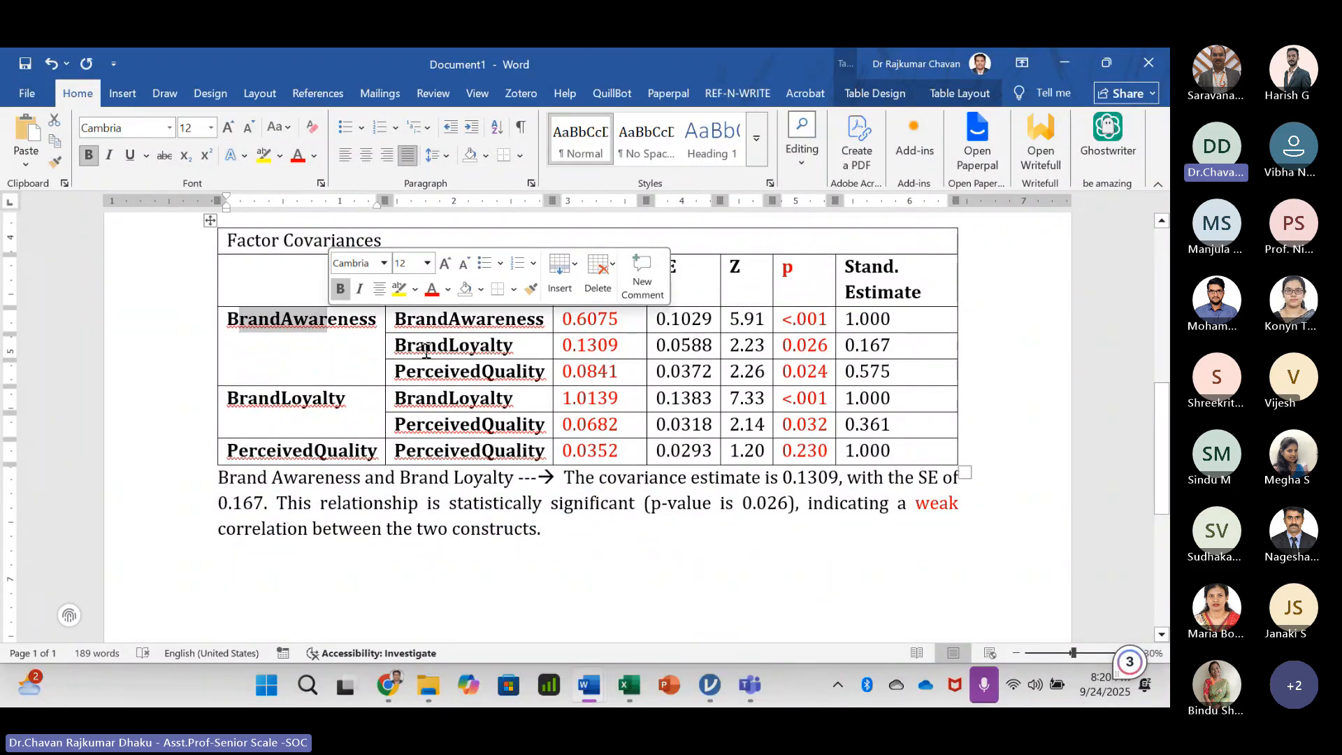
pyautogui.moveTo(406, 371); pyautogui.dragTo(493, 377)
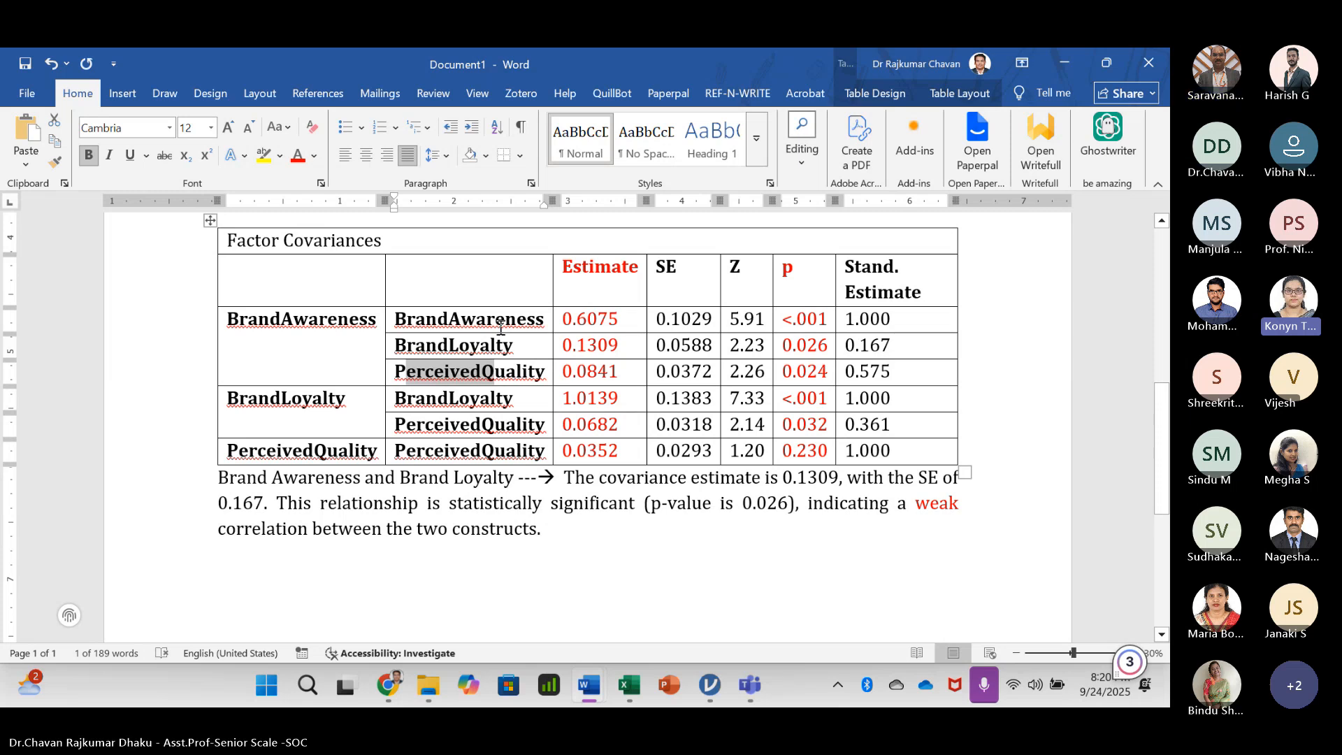
pyautogui.moveTo(620, 371); pyautogui.dragTo(564, 370)
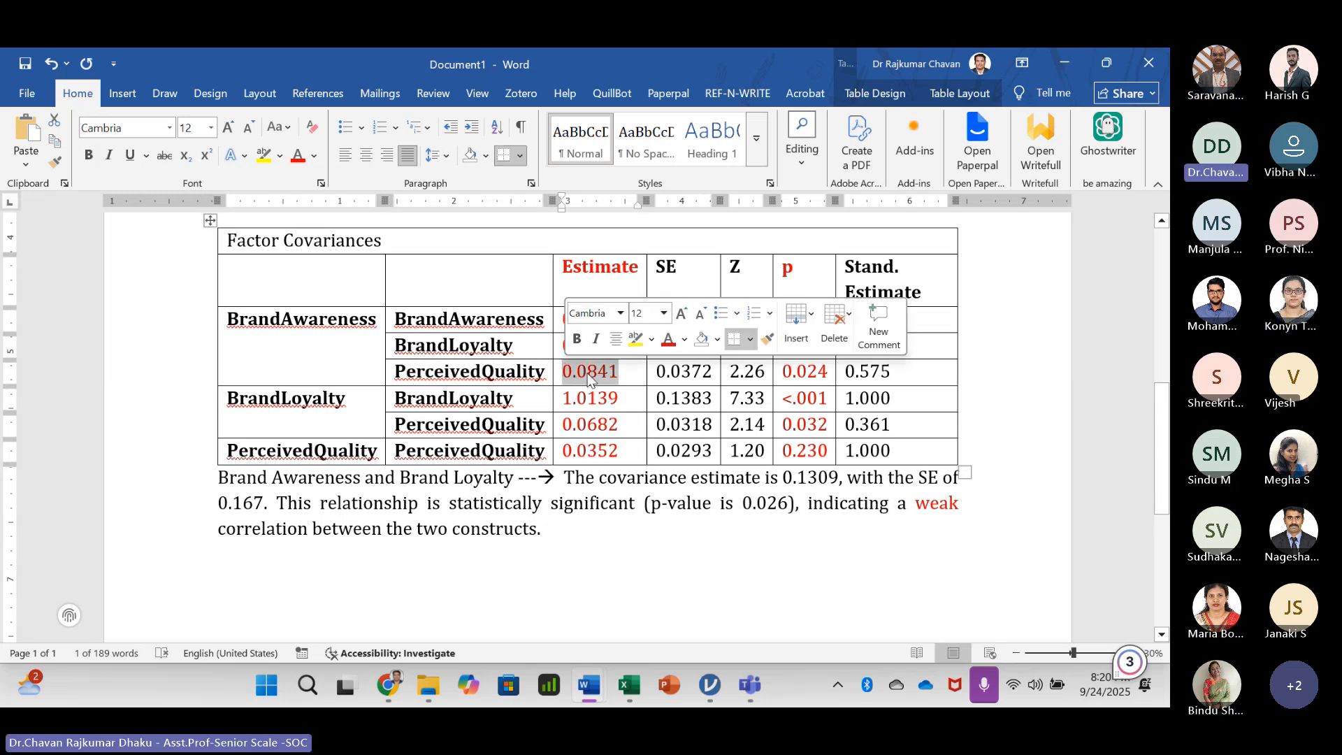
pyautogui.click(586, 372)
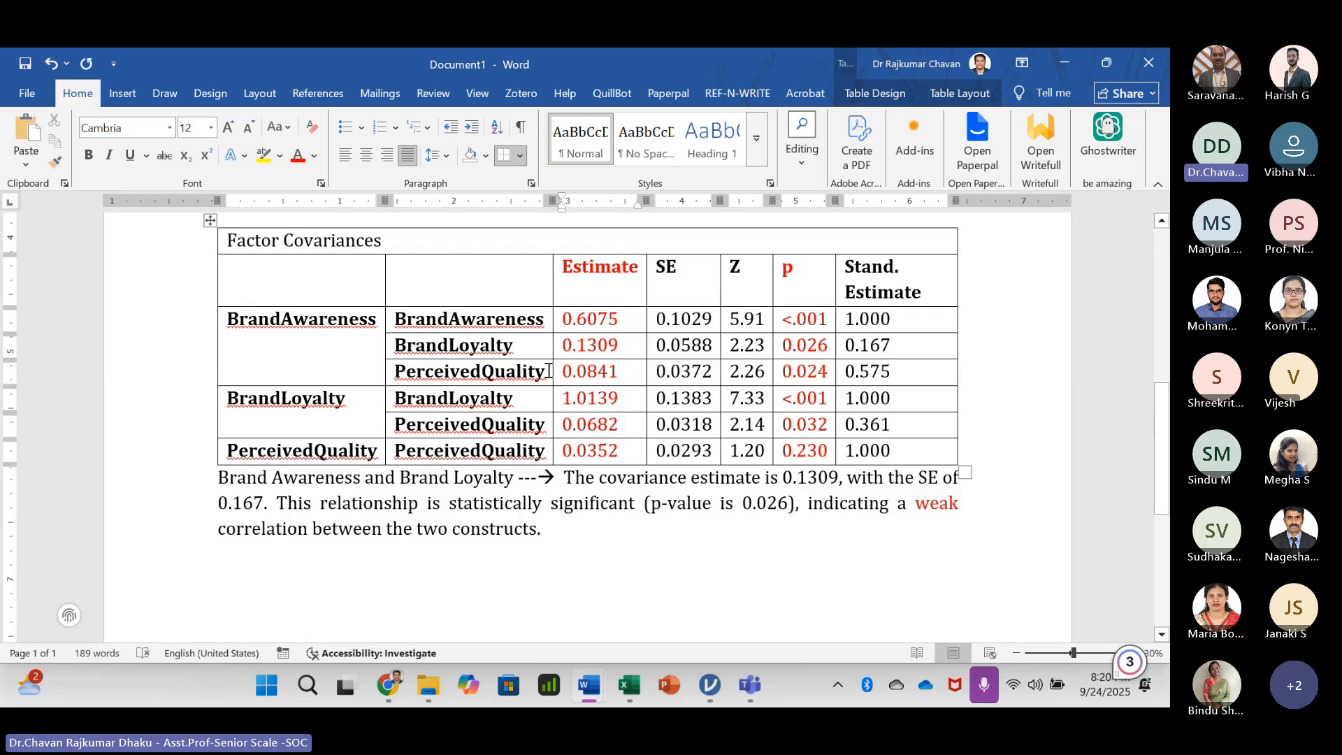
pyautogui.doubleClick(596, 374)
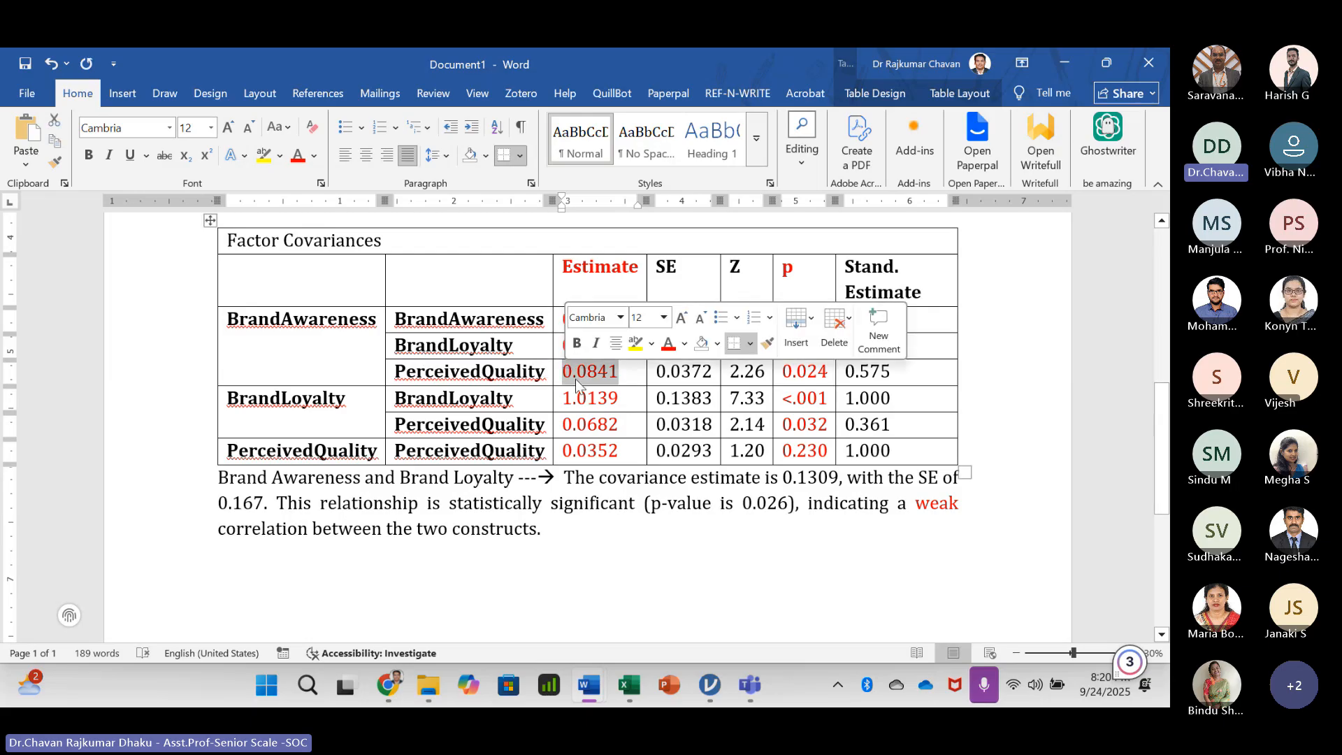
pyautogui.click(607, 374)
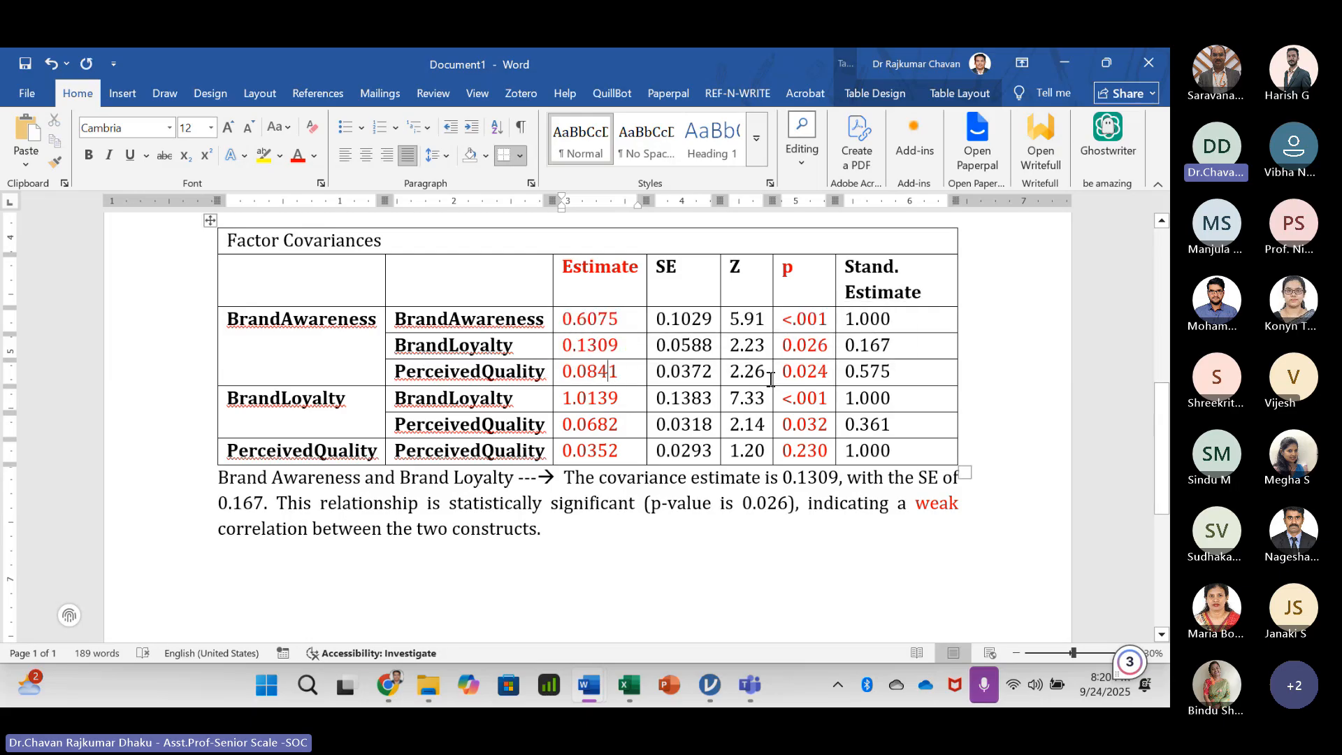
pyautogui.doubleClick(811, 374)
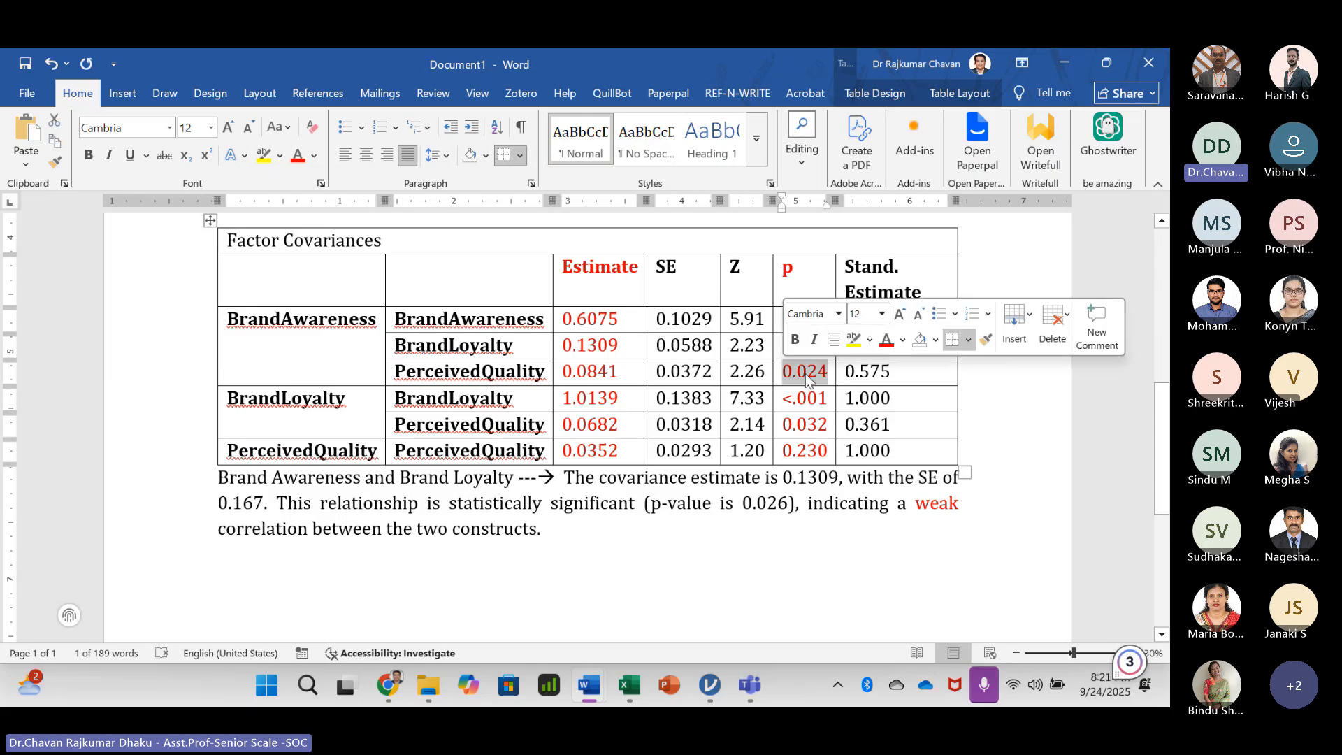
pyautogui.click(792, 373)
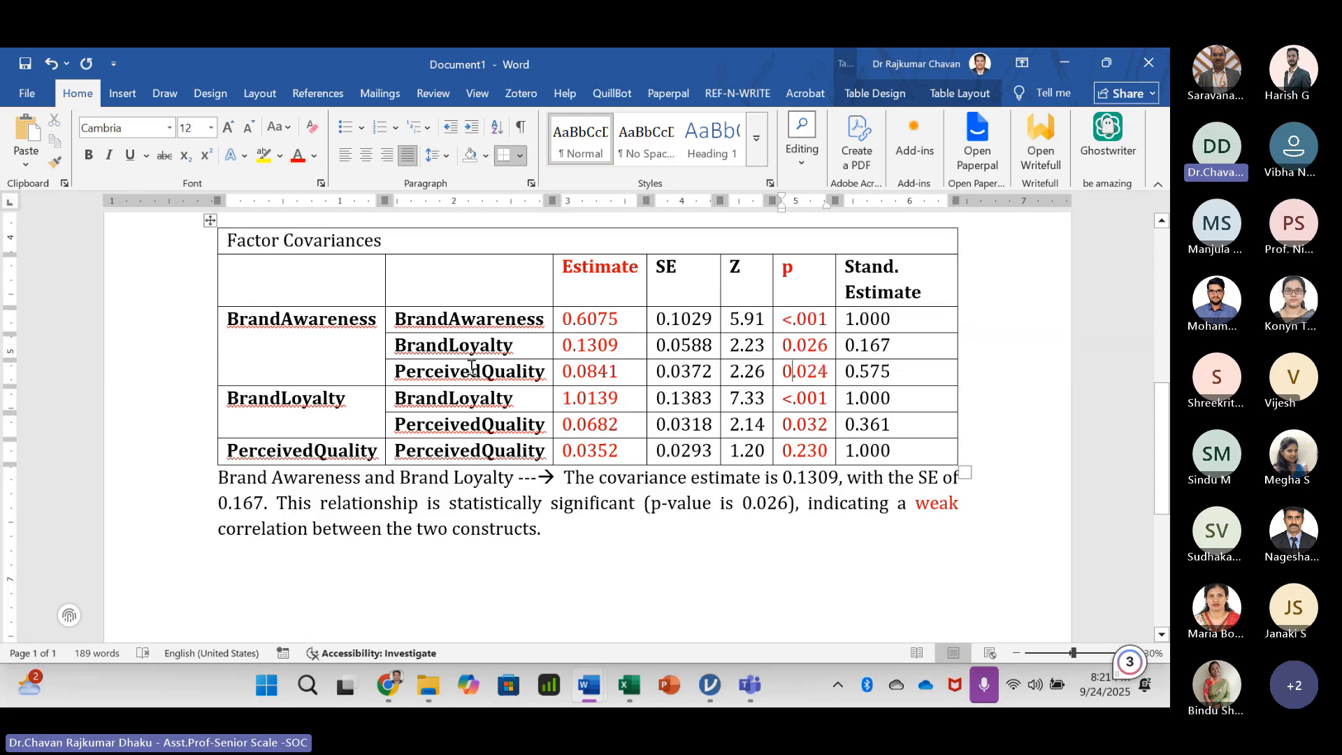
pyautogui.moveTo(829, 373); pyautogui.dragTo(782, 372)
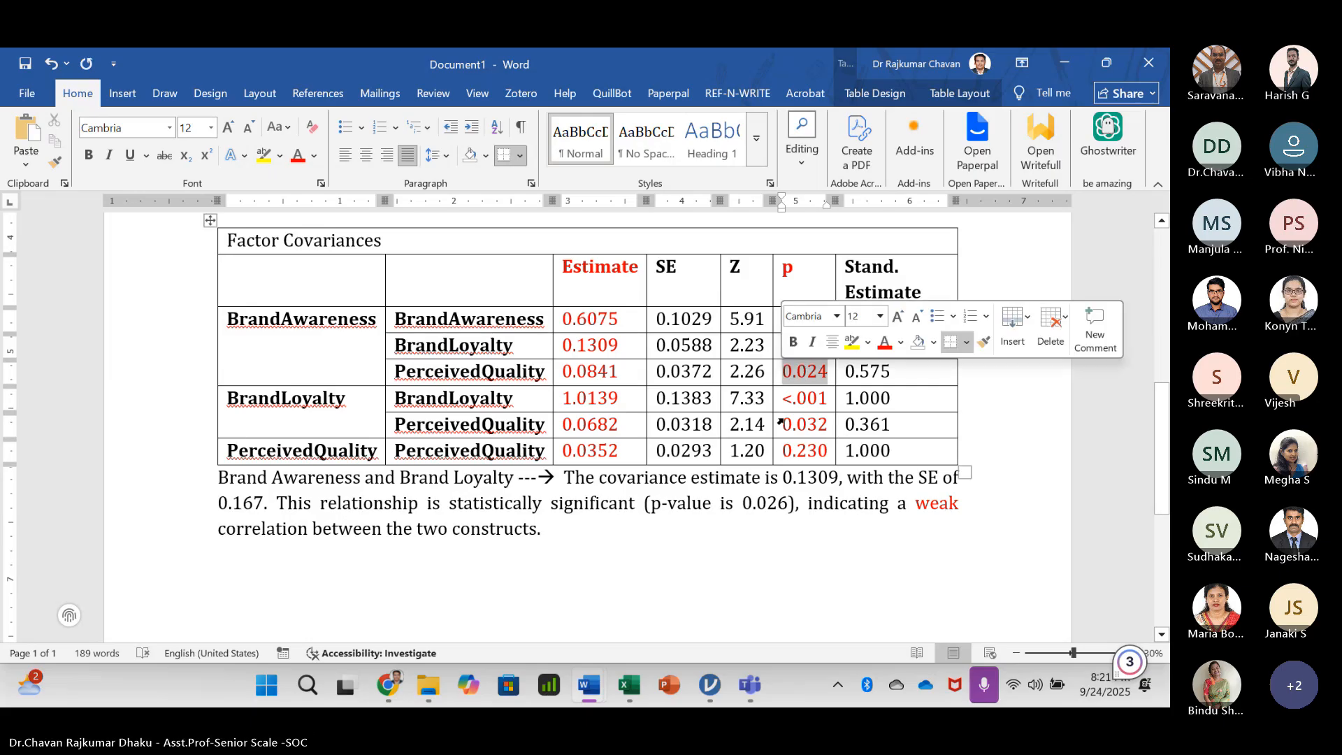
pyautogui.click(799, 380)
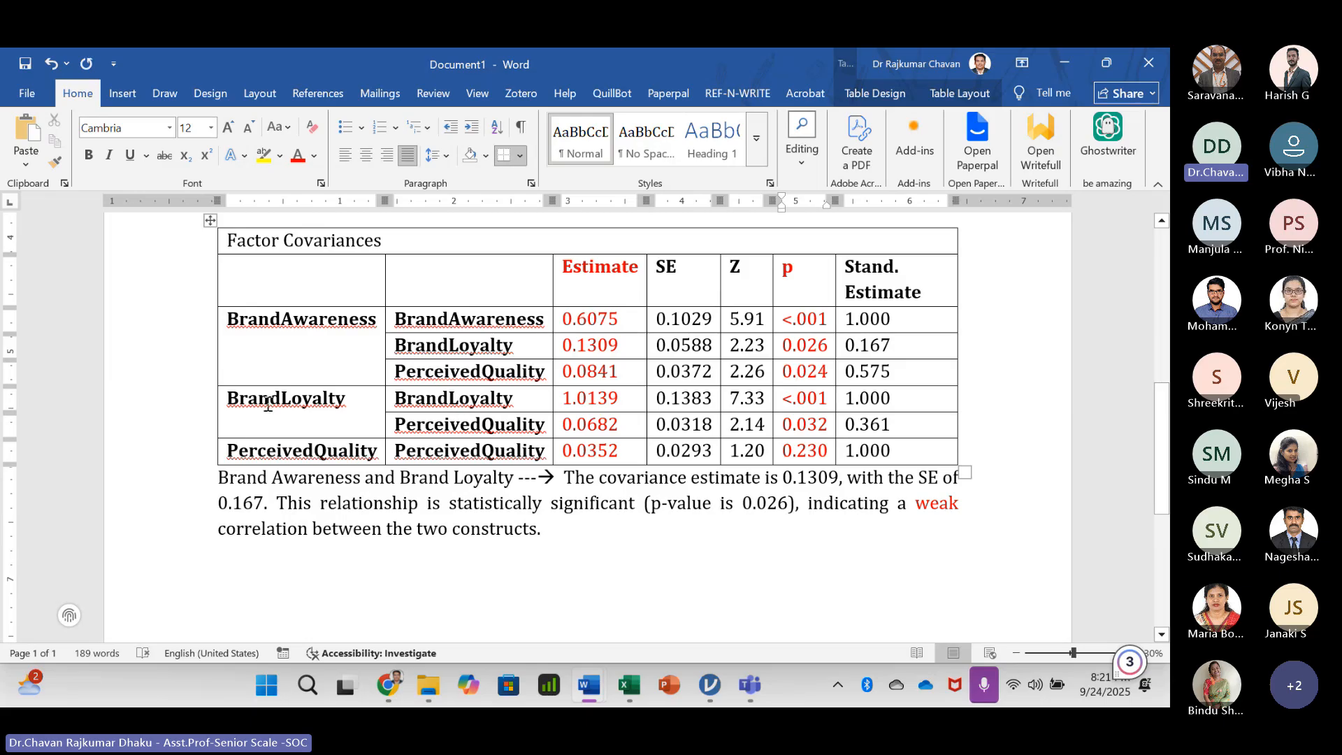
pyautogui.moveTo(230, 398); pyautogui.dragTo(346, 399)
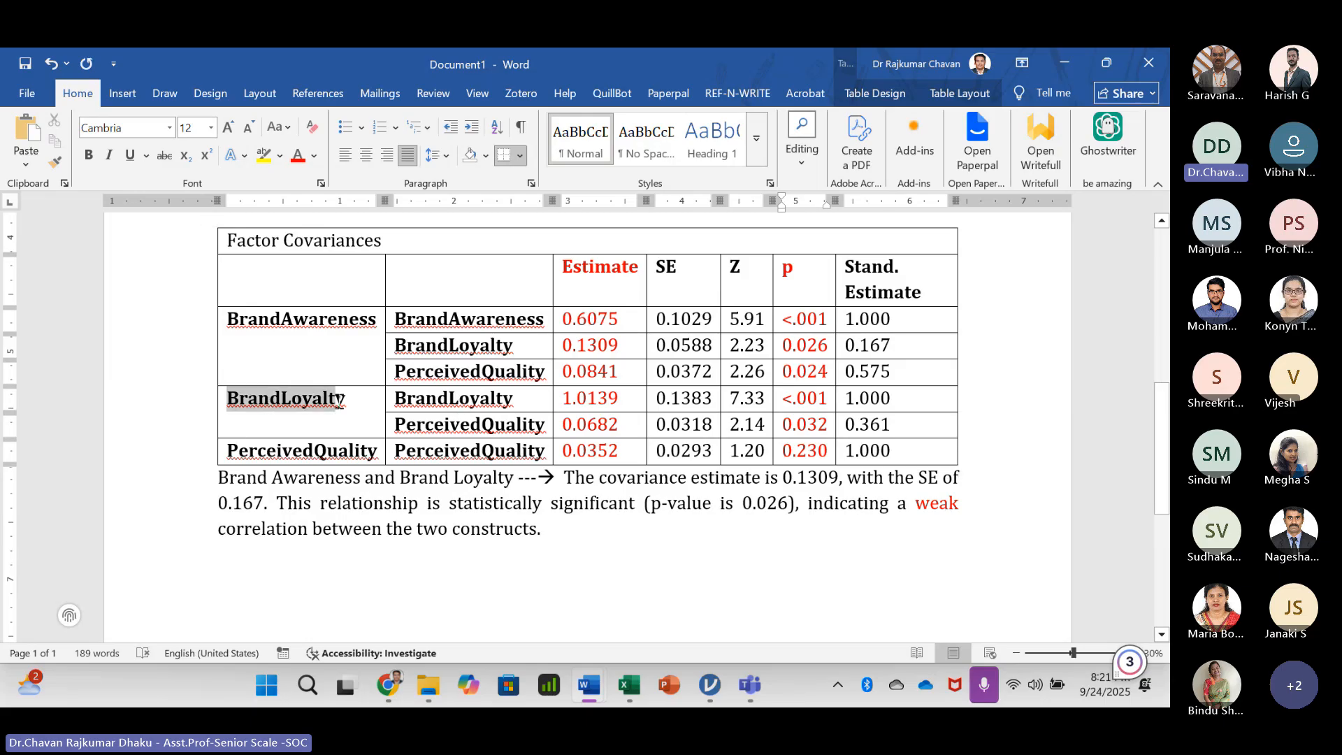
# - Examine the estimate and p-value of BrandLoyalty with itself and the p-value of PerceivedQuality with itself in the Factor Covariances table
pyautogui.click(590, 399)
pyautogui.click(564, 398)
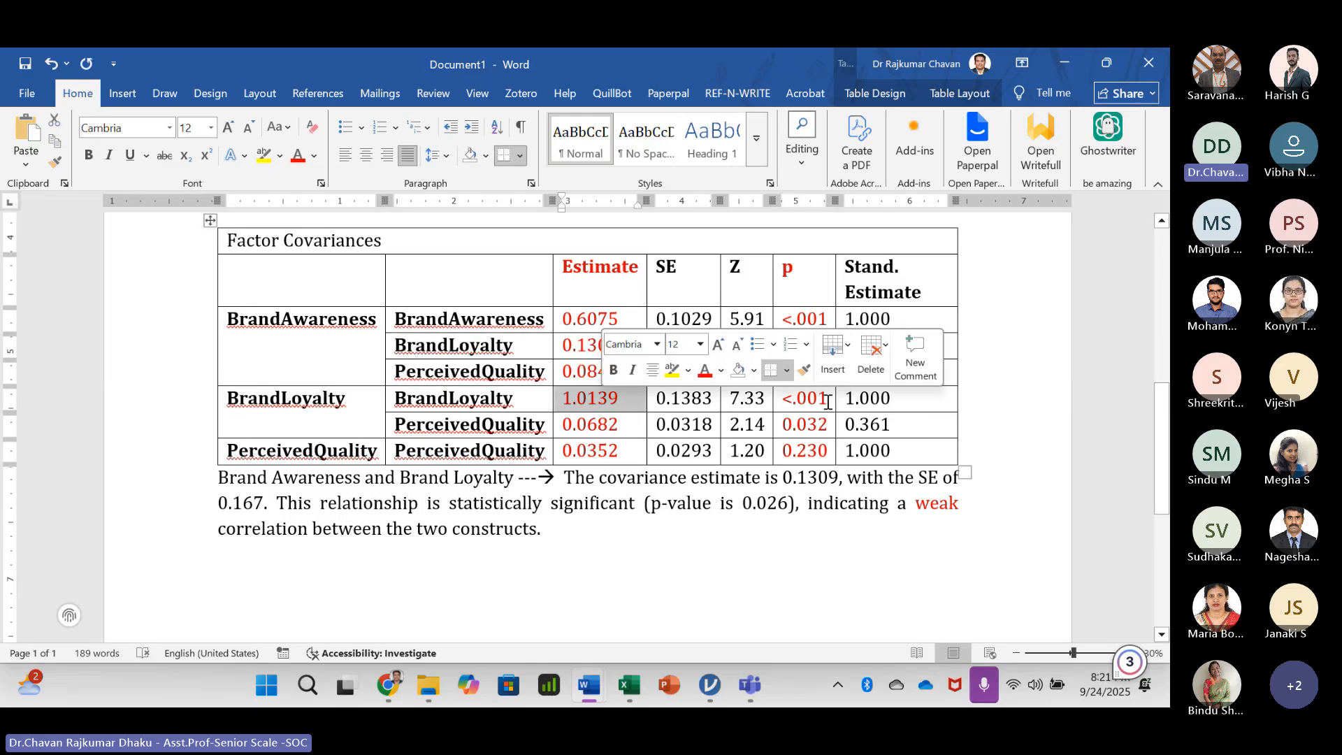
pyautogui.click(828, 400)
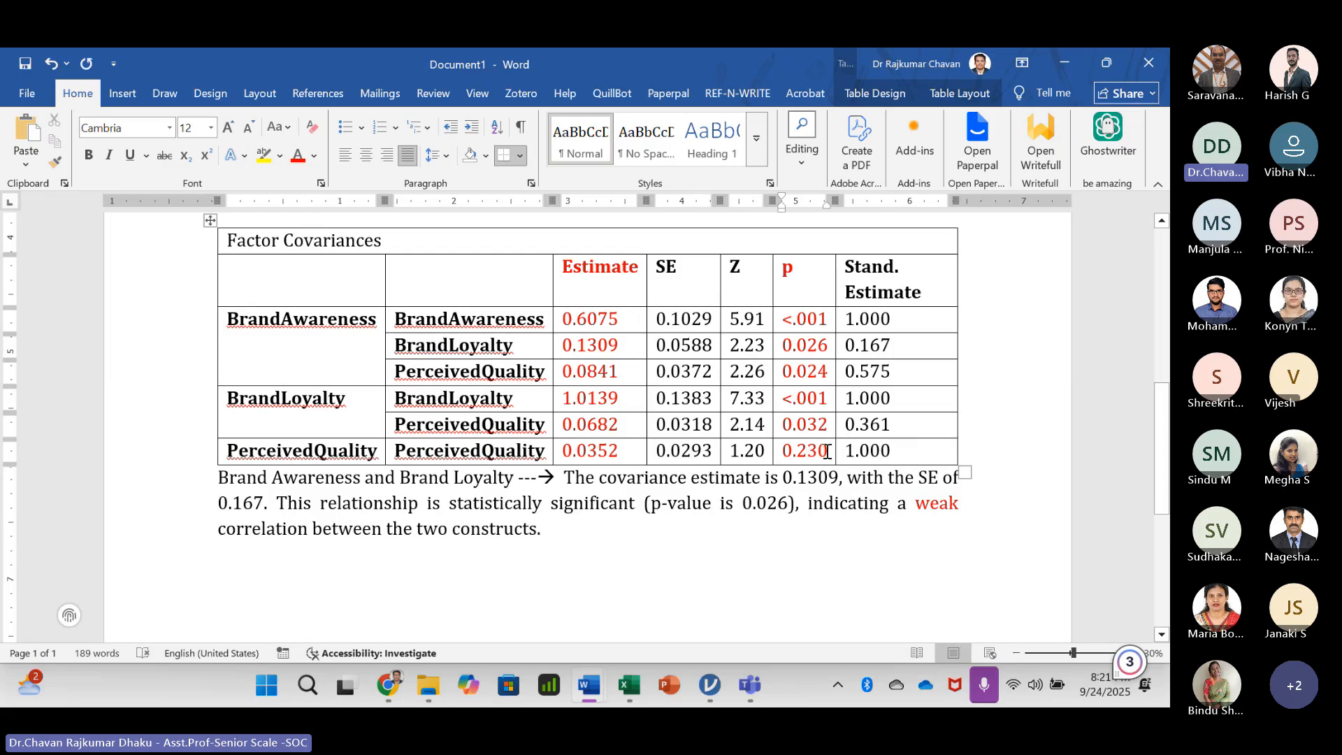
pyautogui.moveTo(828, 451); pyautogui.dragTo(782, 452)
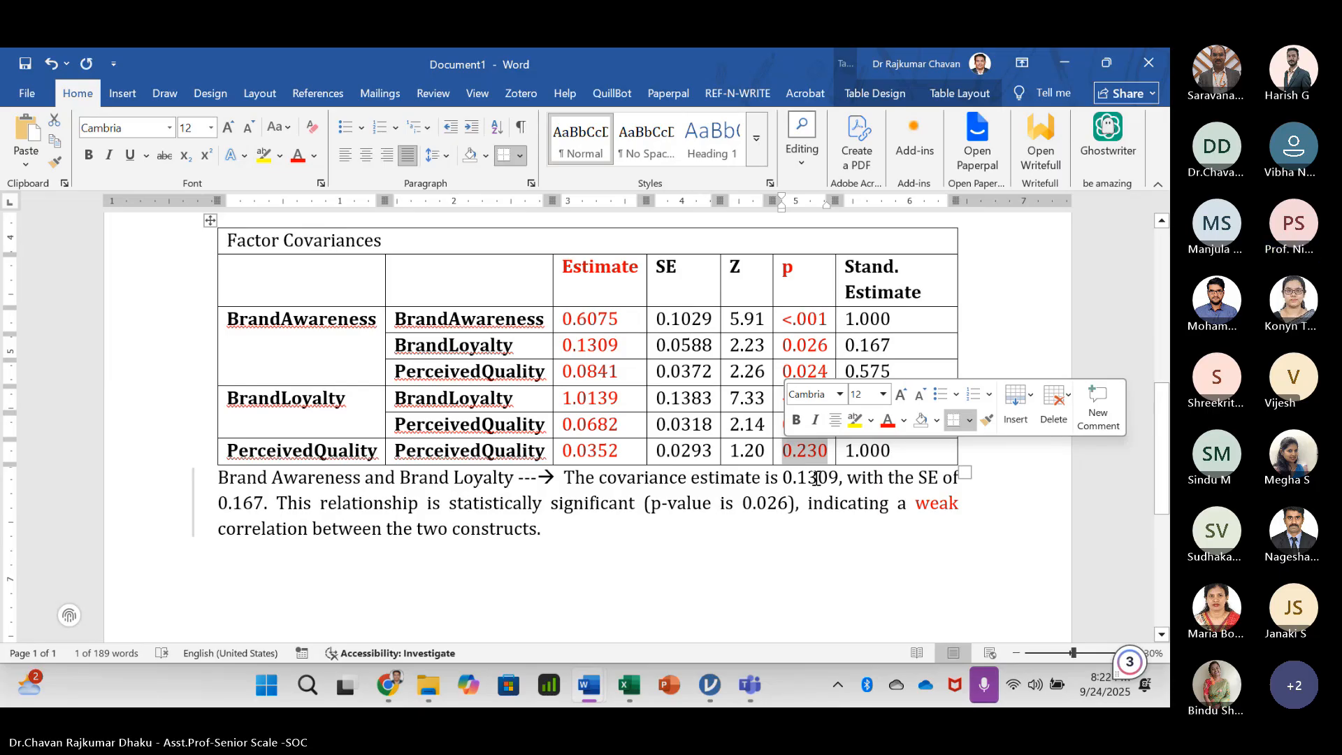
pyautogui.click(826, 450)
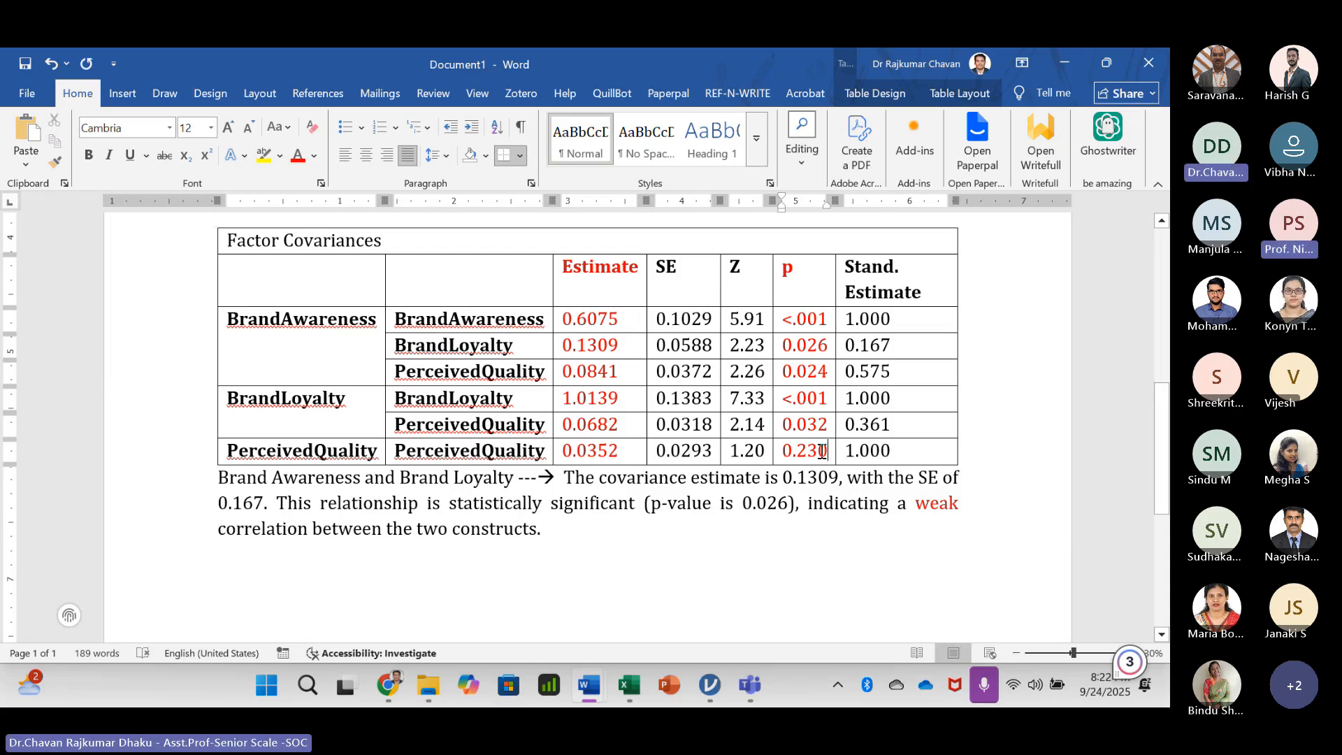
pyautogui.moveTo(828, 452); pyautogui.dragTo(786, 454)
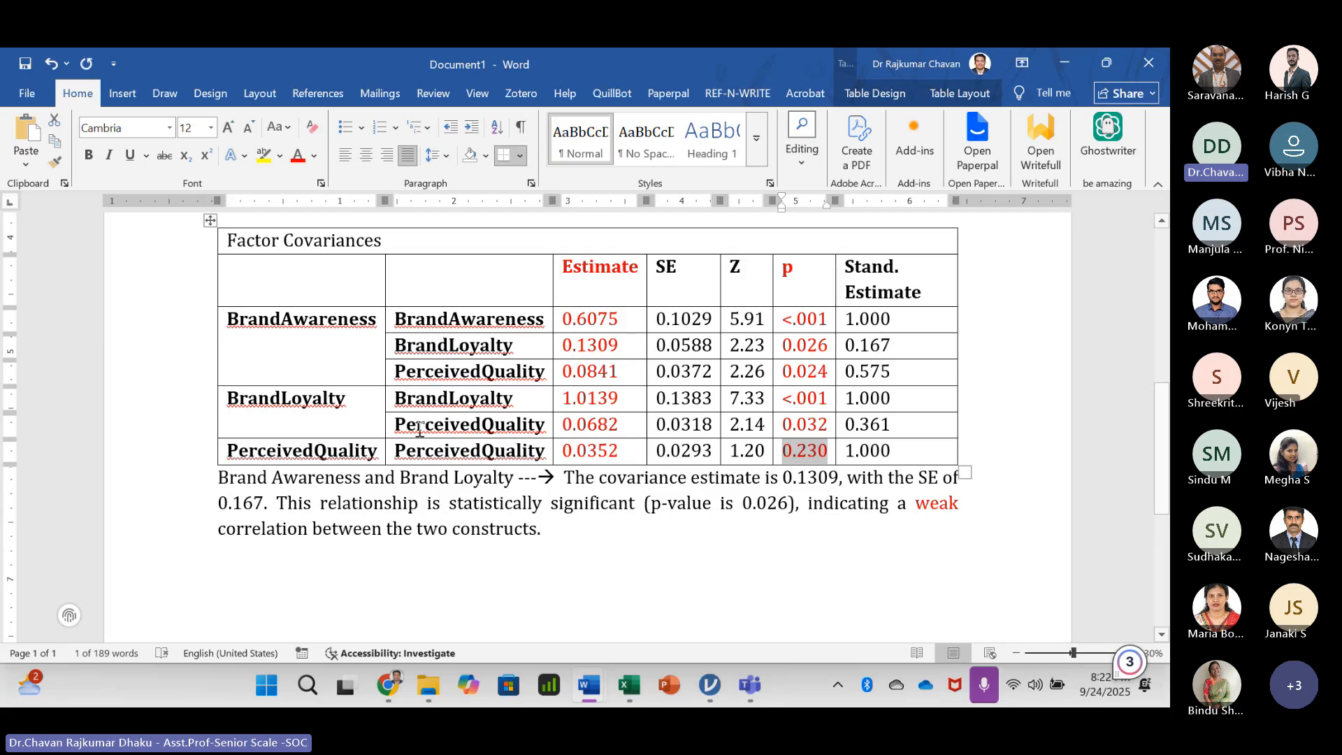
# - Review the Factor Covariances title, the construct pairings in its rows and the interpretation written below the table
pyautogui.scroll(3, 260, 360)
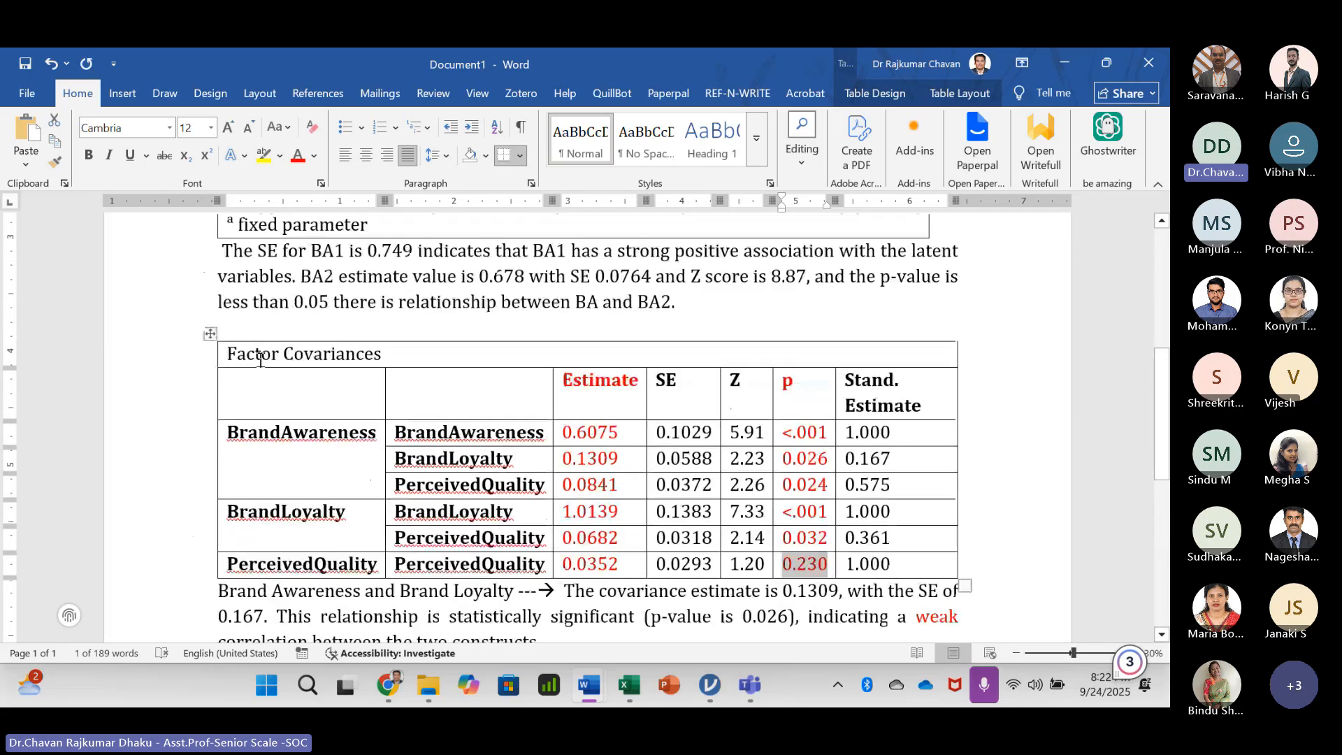
pyautogui.moveTo(260, 360); pyautogui.dragTo(389, 350)
pyautogui.scroll(-3, 359, 426)
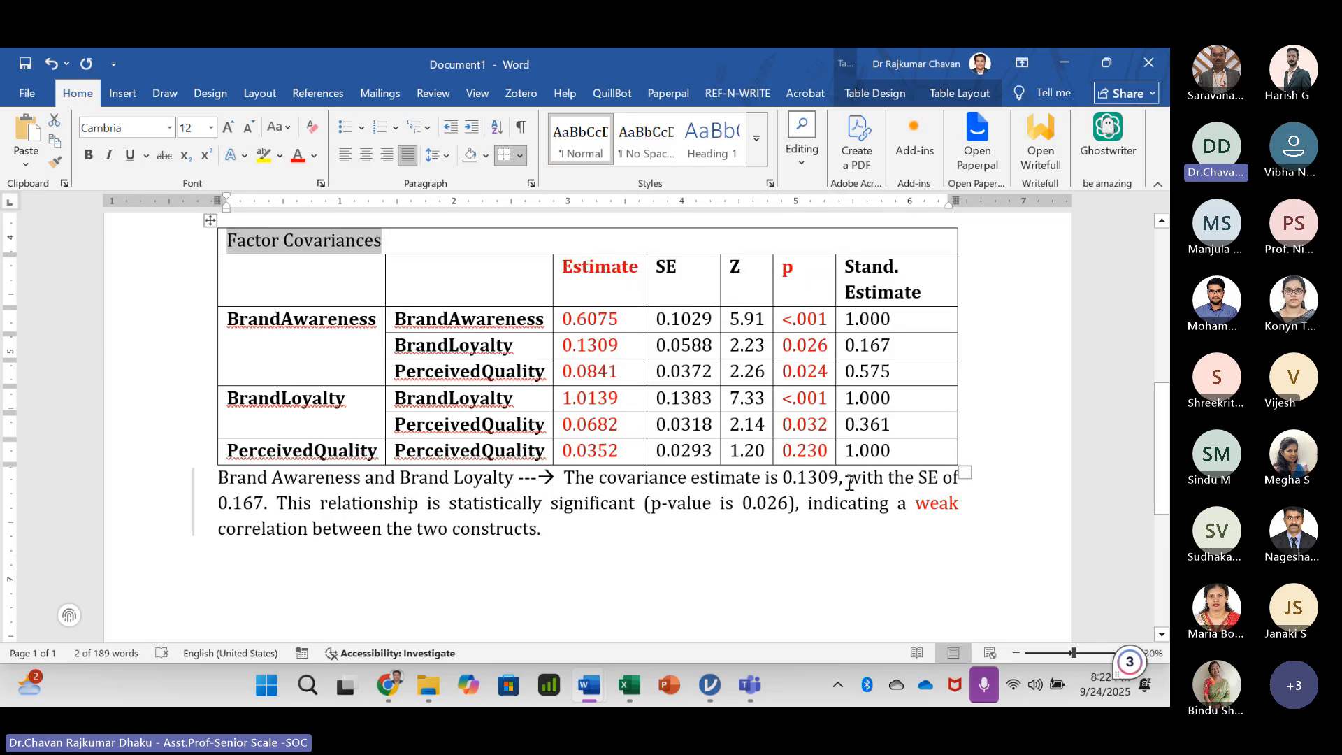
pyautogui.scroll(-5, 503, 476)
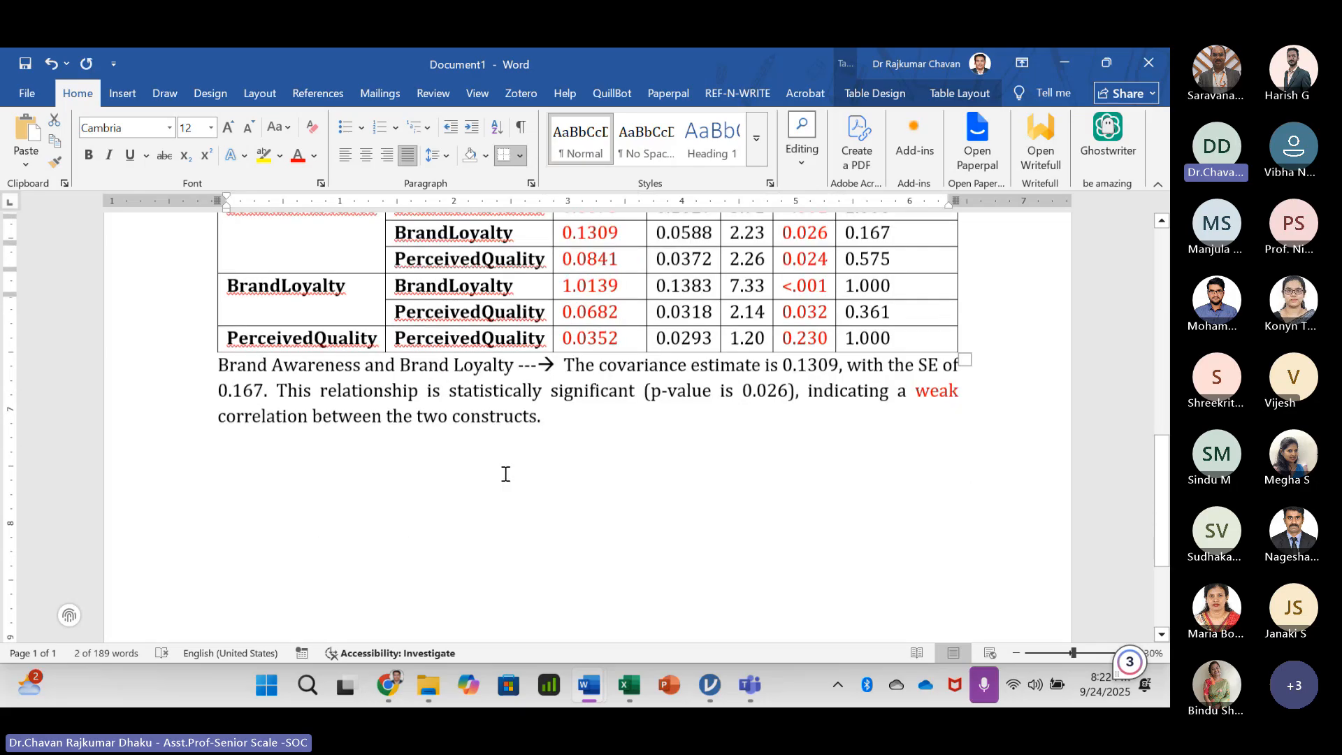
pyautogui.scroll(2, 495, 504)
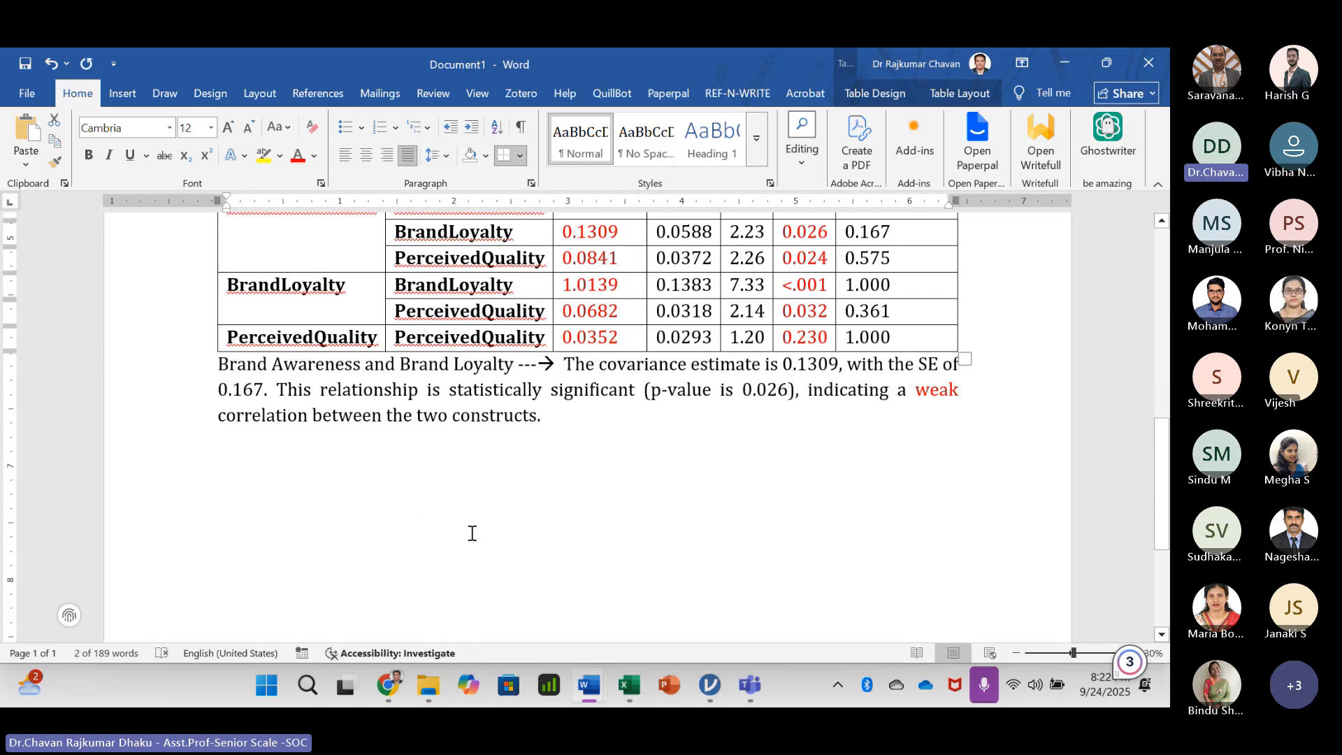
pyautogui.scroll(5, 470, 533)
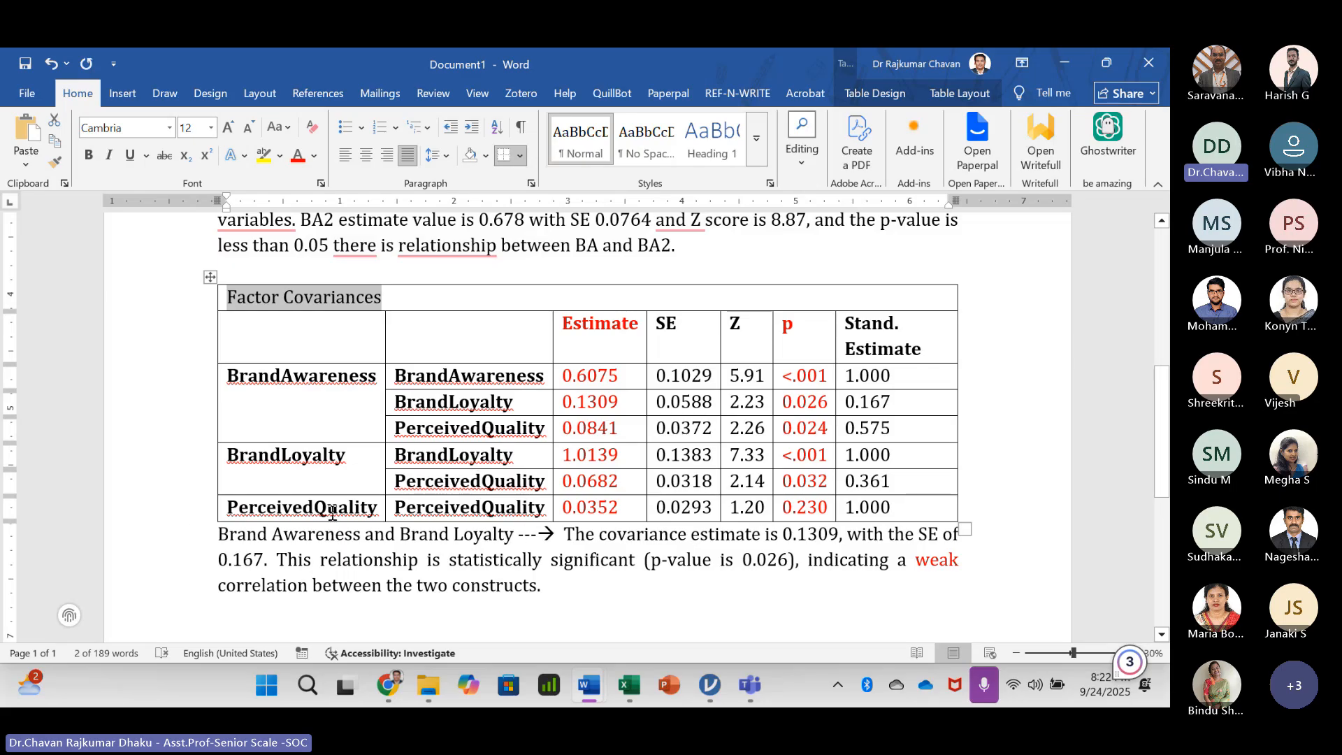
pyautogui.click(293, 462)
pyautogui.click(510, 482)
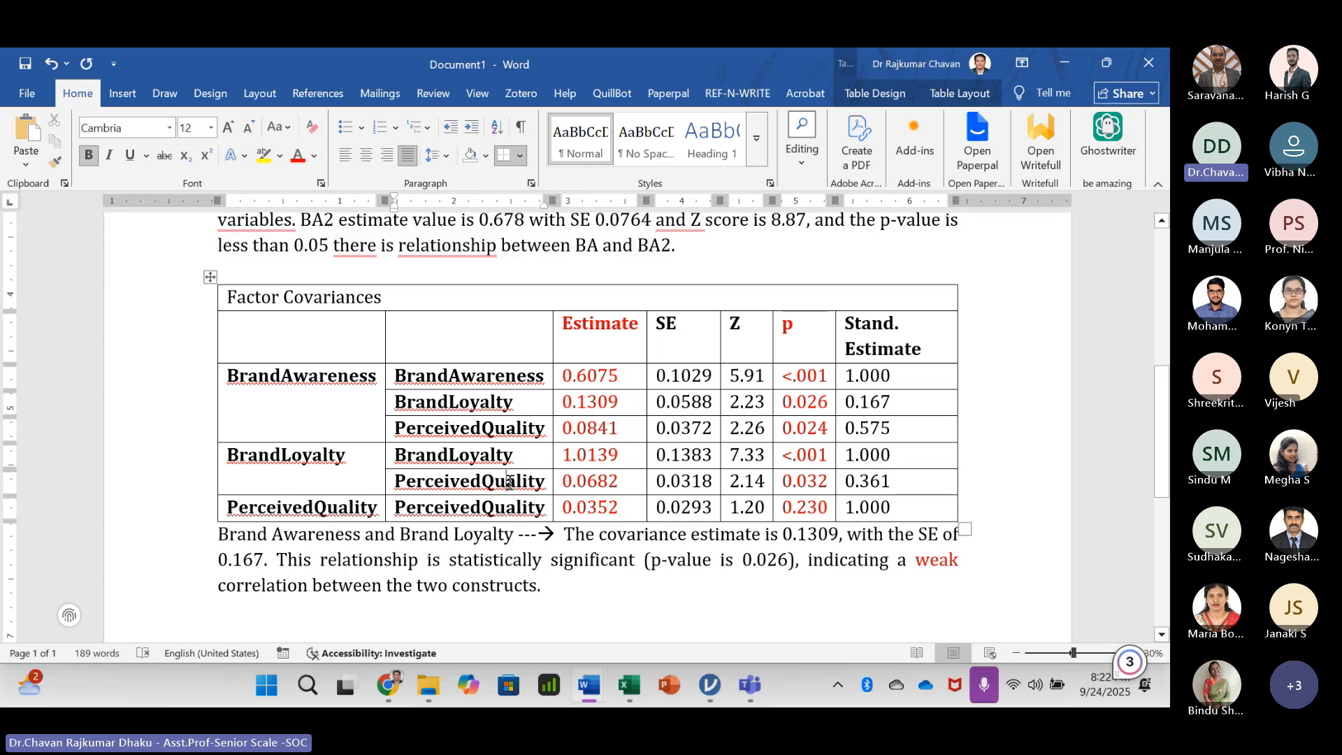
pyautogui.scroll(-1, 370, 461)
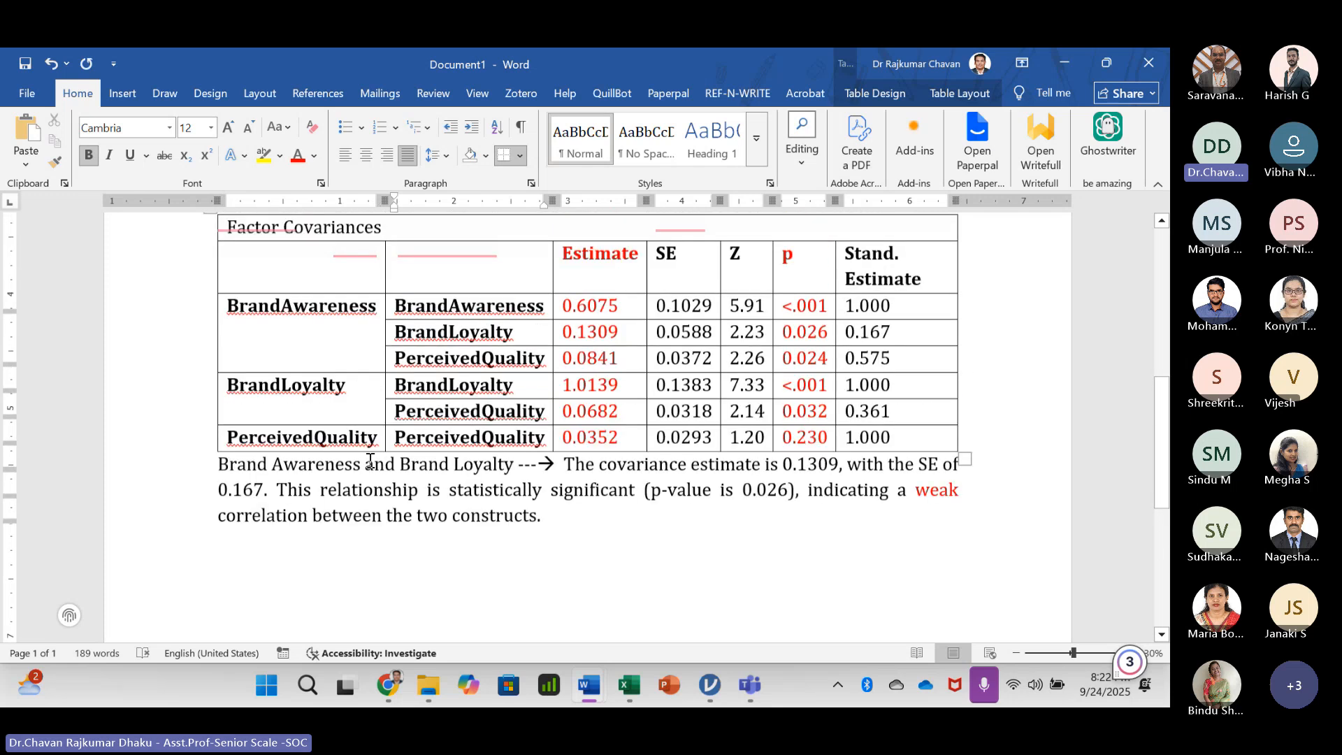
pyautogui.scroll(1, 370, 462)
pyautogui.scroll(-1, 415, 516)
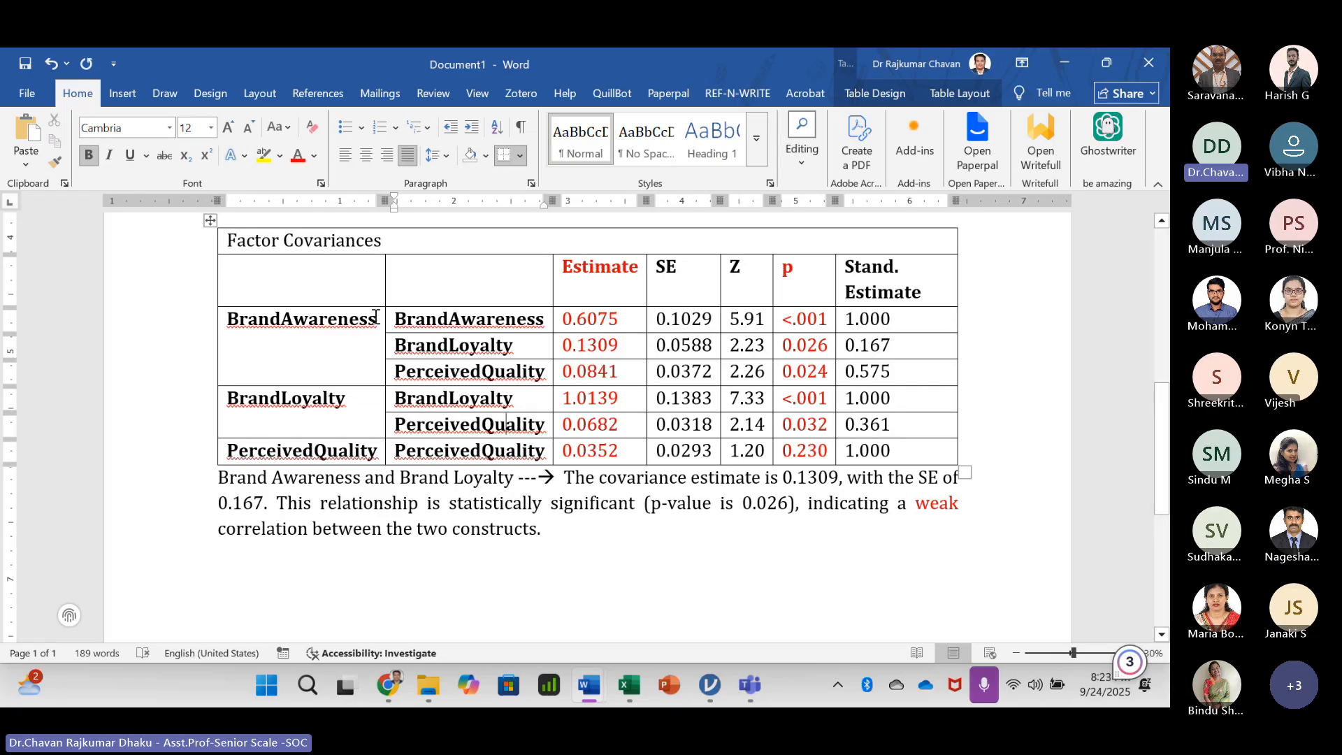
pyautogui.moveTo(378, 320); pyautogui.dragTo(235, 320)
pyautogui.click(481, 424)
pyautogui.scroll(-1, 389, 465)
pyautogui.scroll(1, 389, 464)
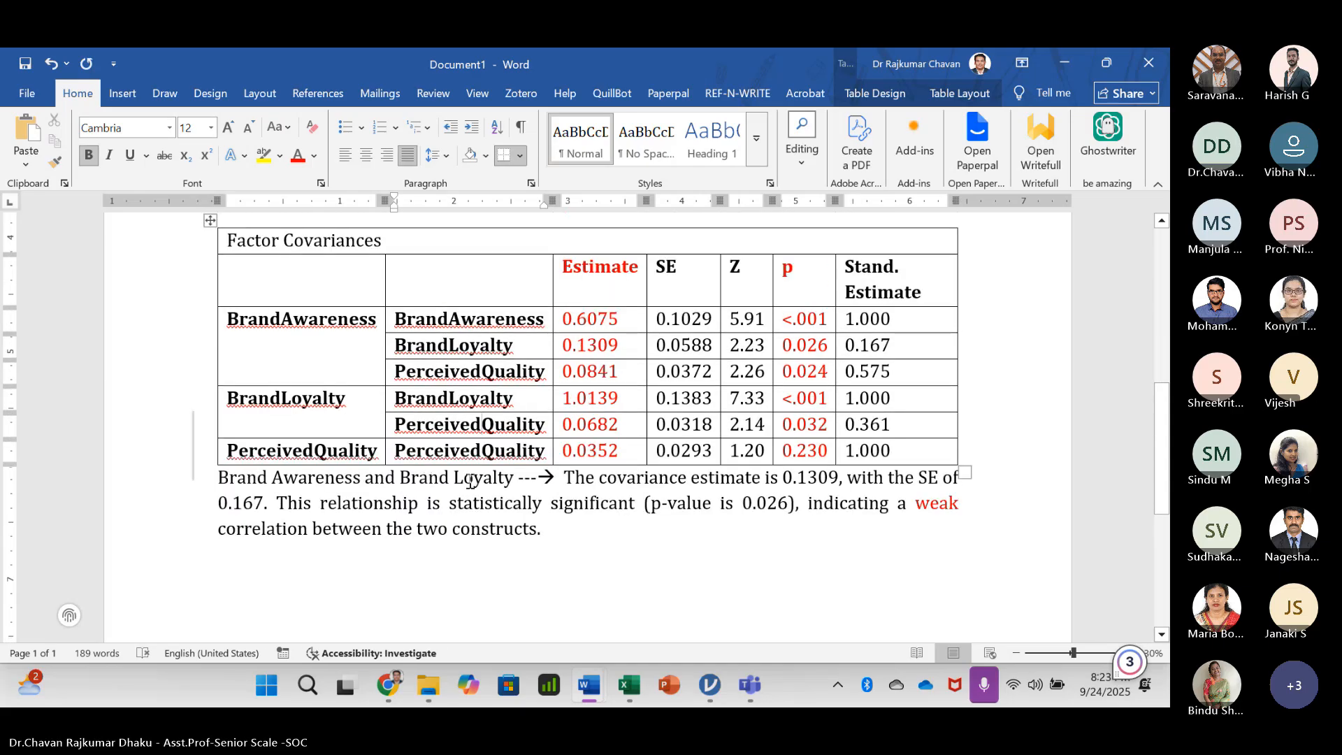
# - Copy the Test for Exact Fit table from the jamovi results and paste it below the covariance interpretation in Word
pyautogui.click(524, 577)
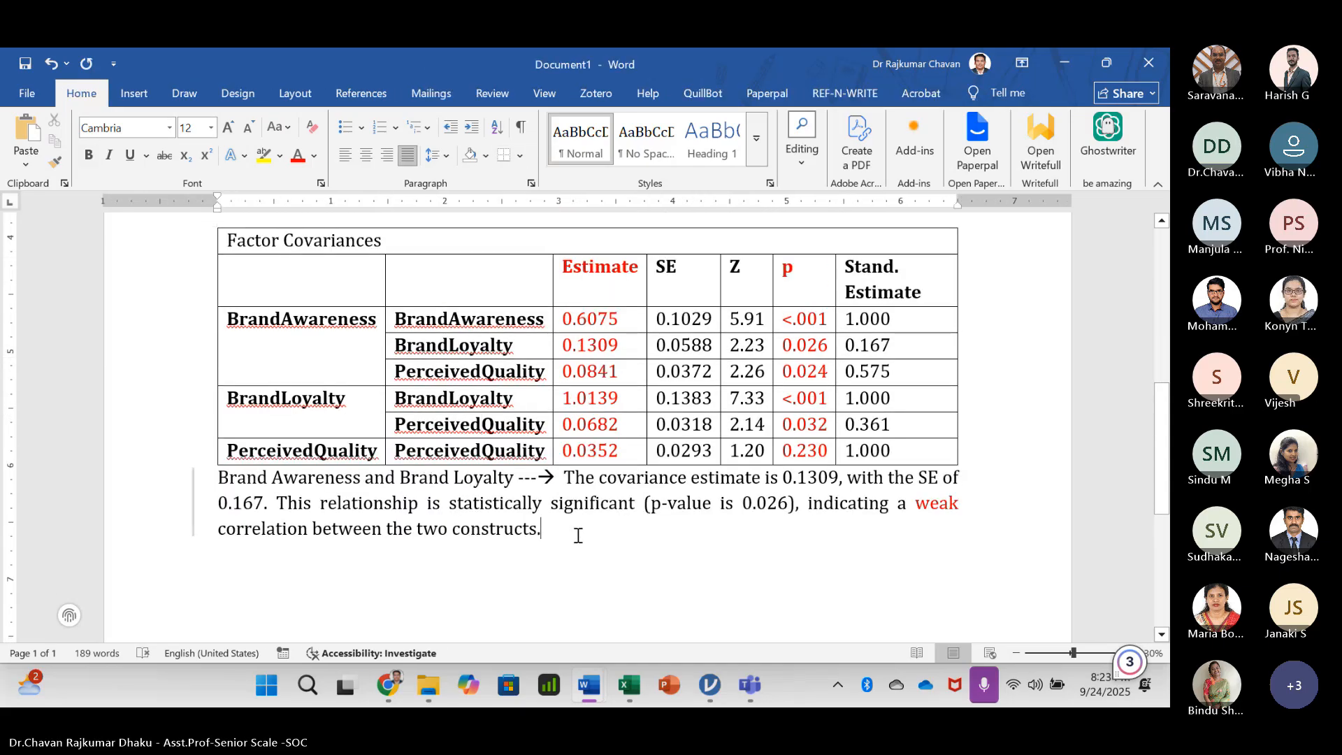
pyautogui.scroll(-1, 566, 539)
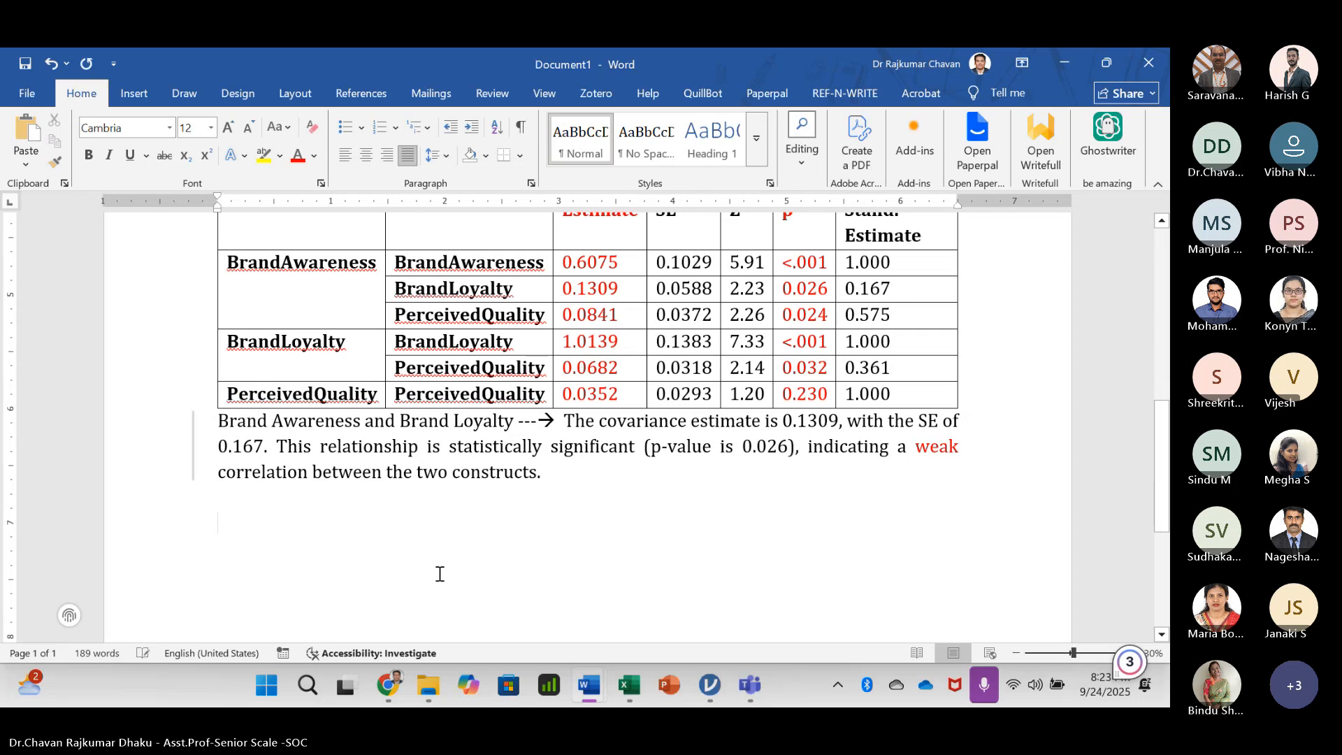
pyautogui.hotkey('alt', 'Tab')
pyautogui.scroll(-5, 763, 548)
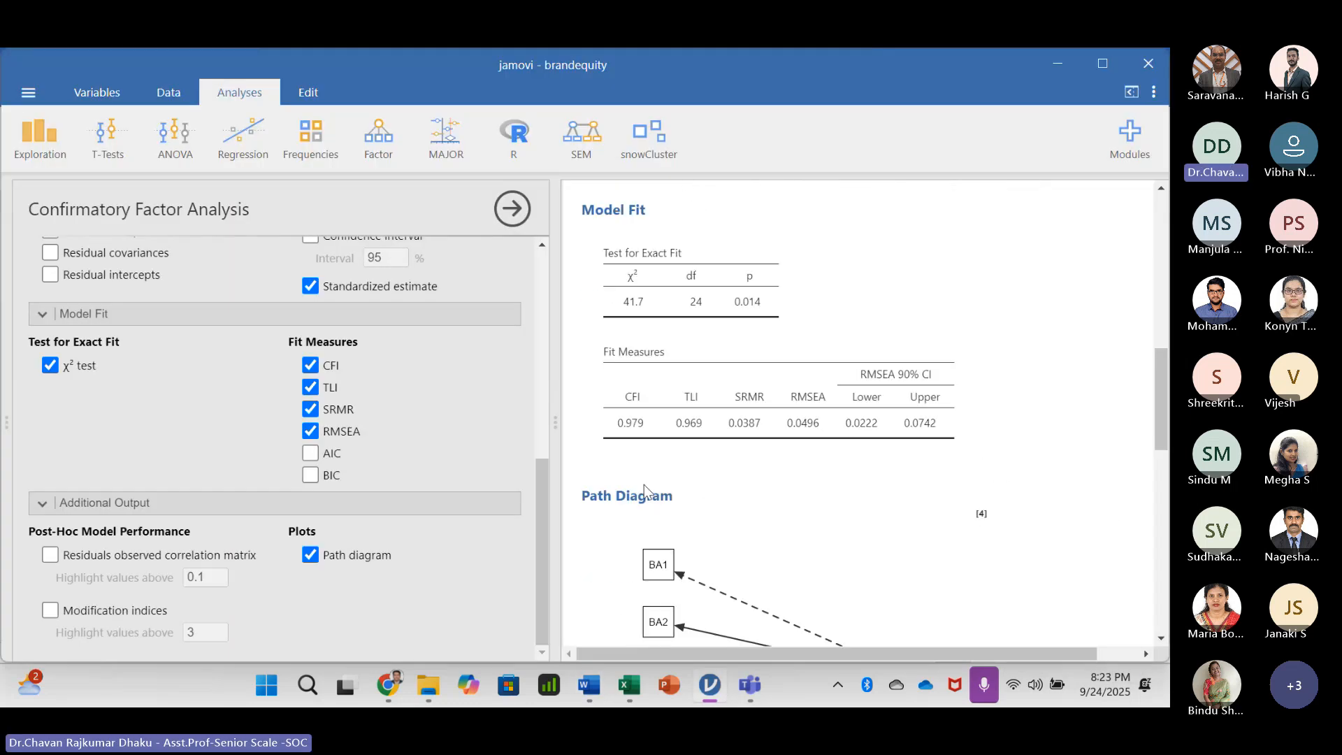
pyautogui.rightClick(635, 269)
pyautogui.click(681, 268)
pyautogui.hotkey('alt', 'Tab')
pyautogui.scroll(-1, 308, 464)
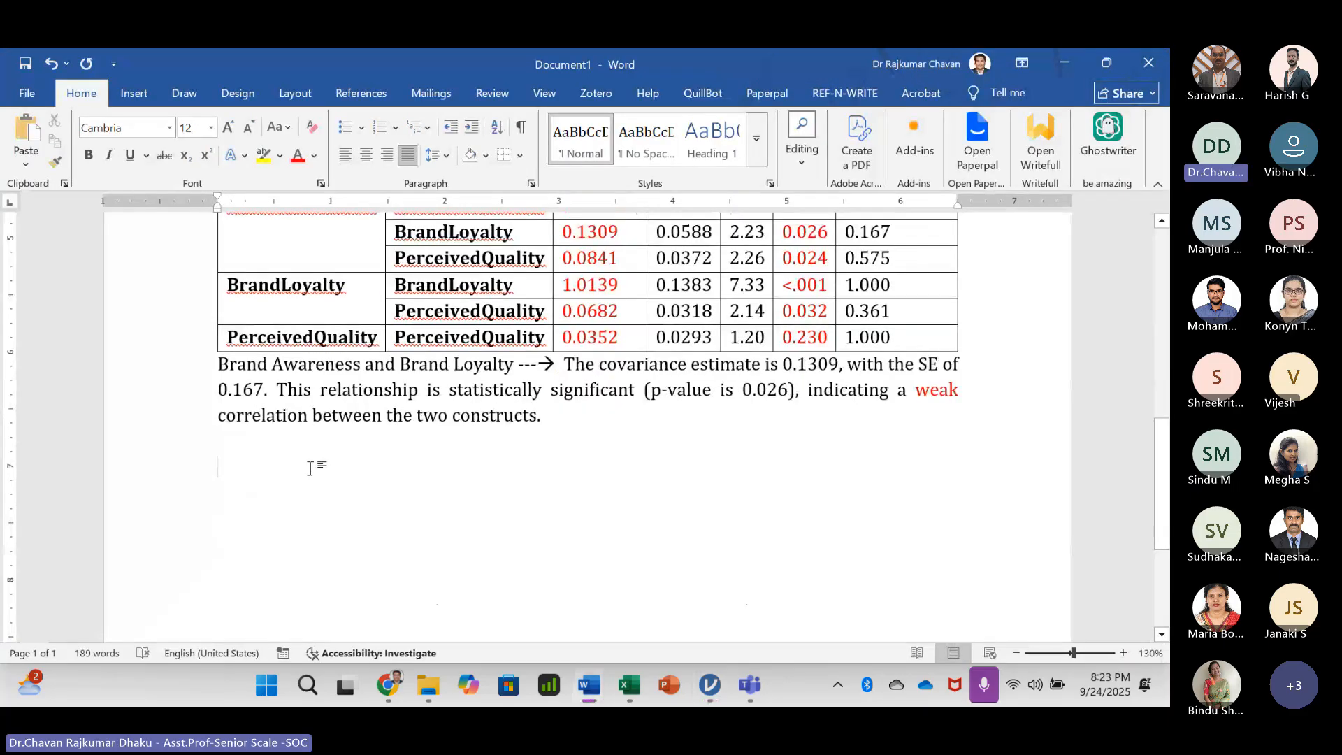
pyautogui.hotkey('ctrl', 'v')
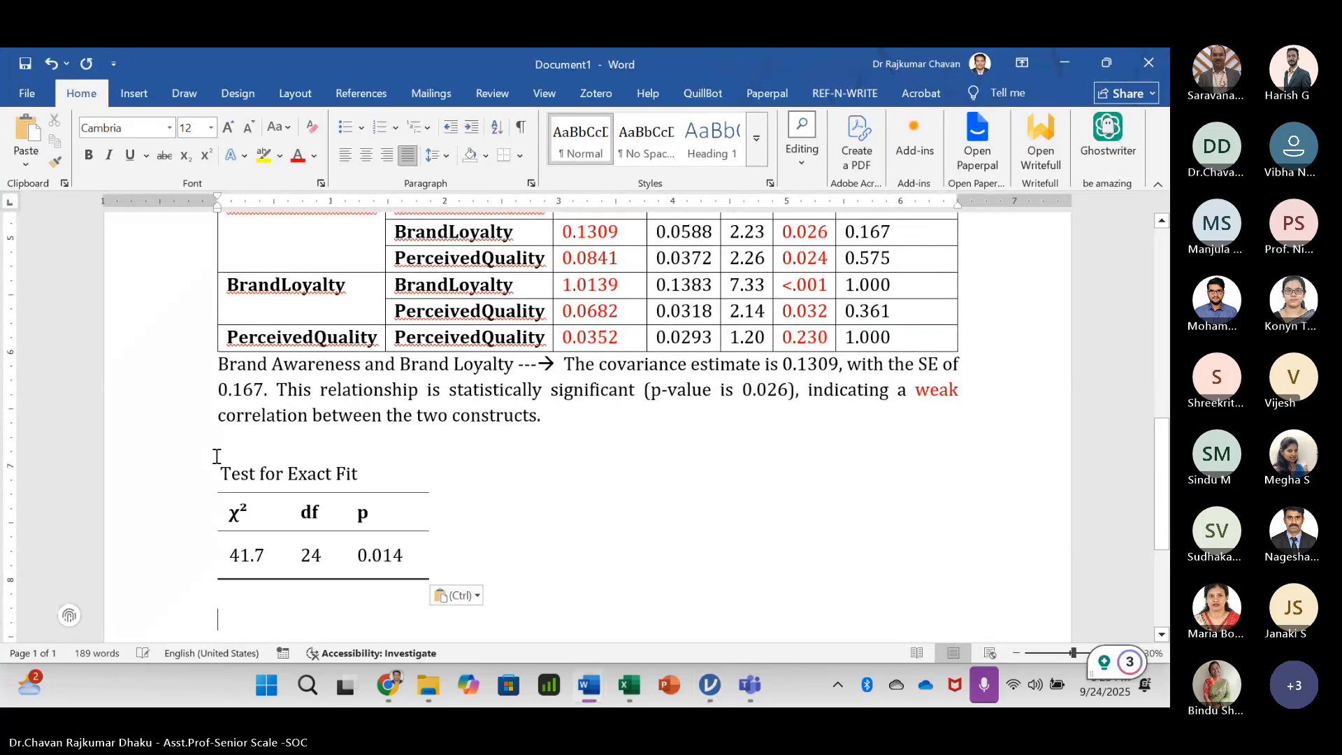
# - Apply the full grid table style to the Test for Exact Fit table and autofit it to the window
pyautogui.click(210, 446)
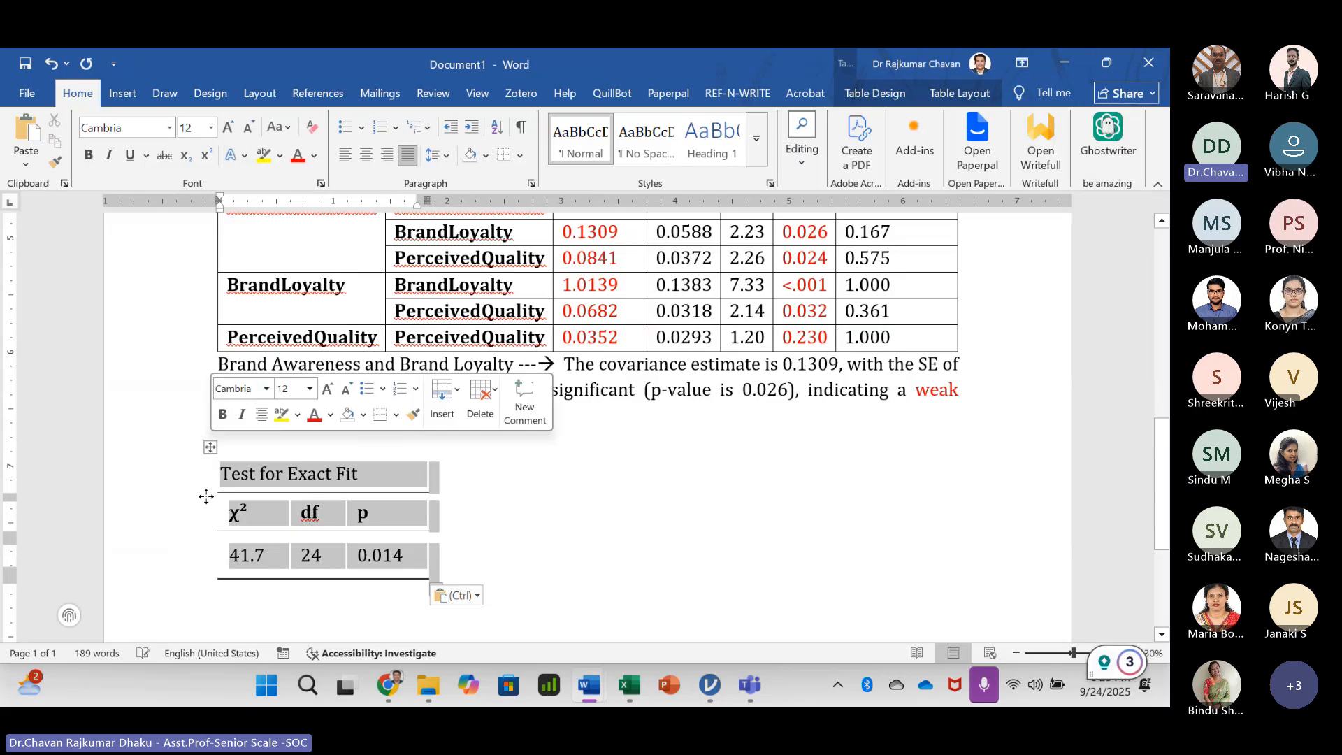
pyautogui.click(970, 98)
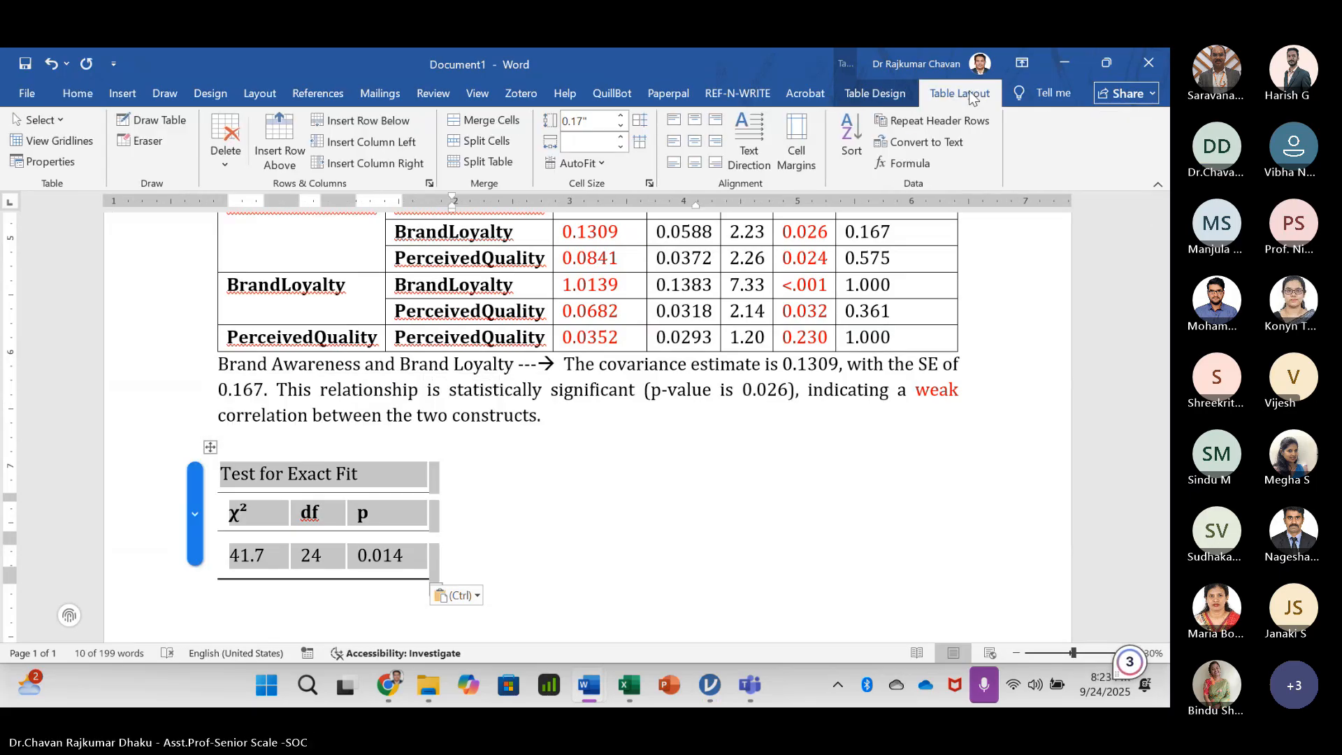
pyautogui.click(876, 93)
pyautogui.click(255, 139)
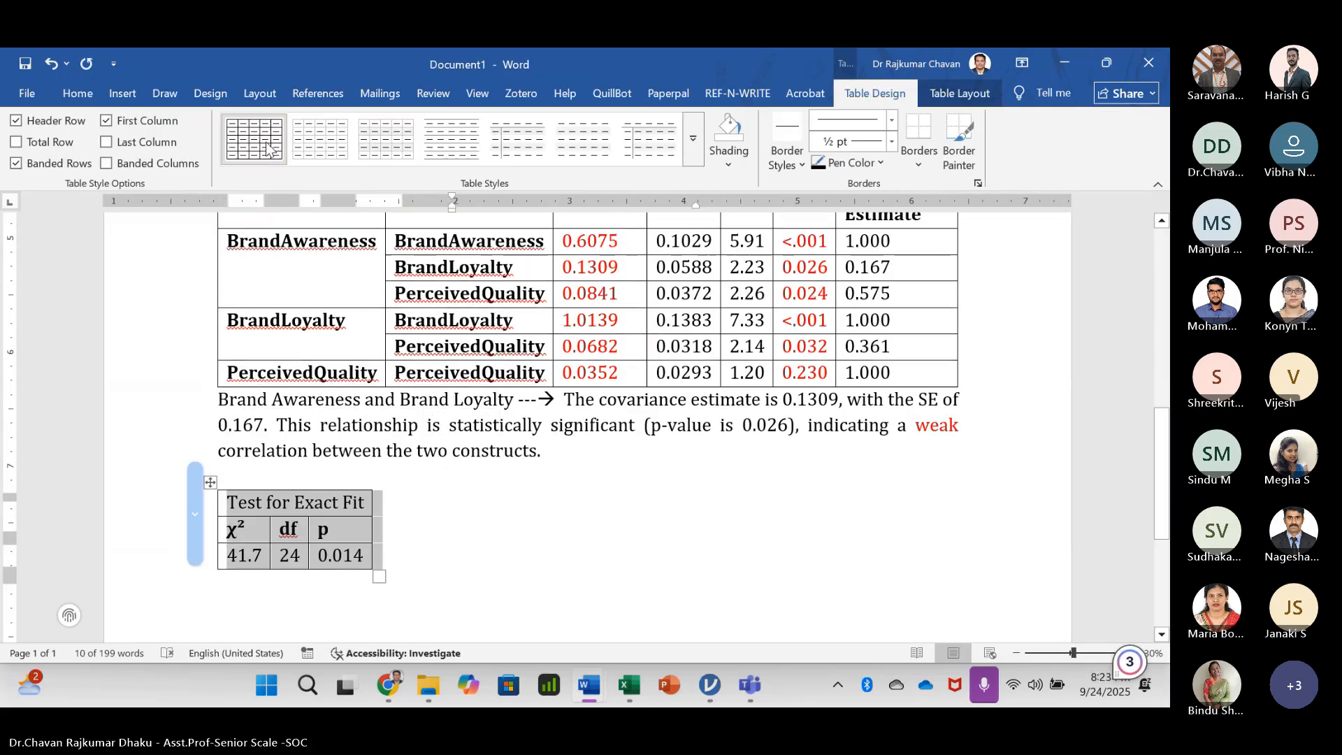
pyautogui.rightClick(290, 529)
pyautogui.moveTo(392, 420)
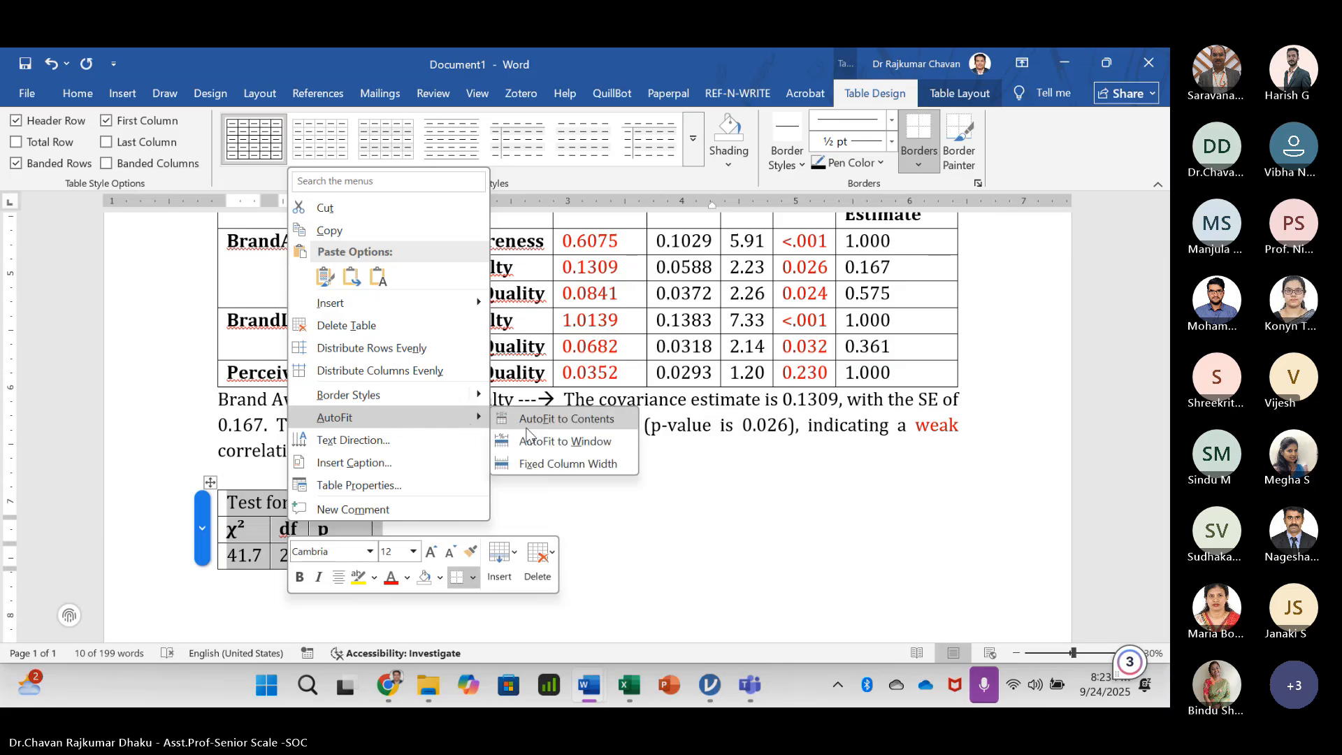
pyautogui.click(535, 439)
pyautogui.click(391, 477)
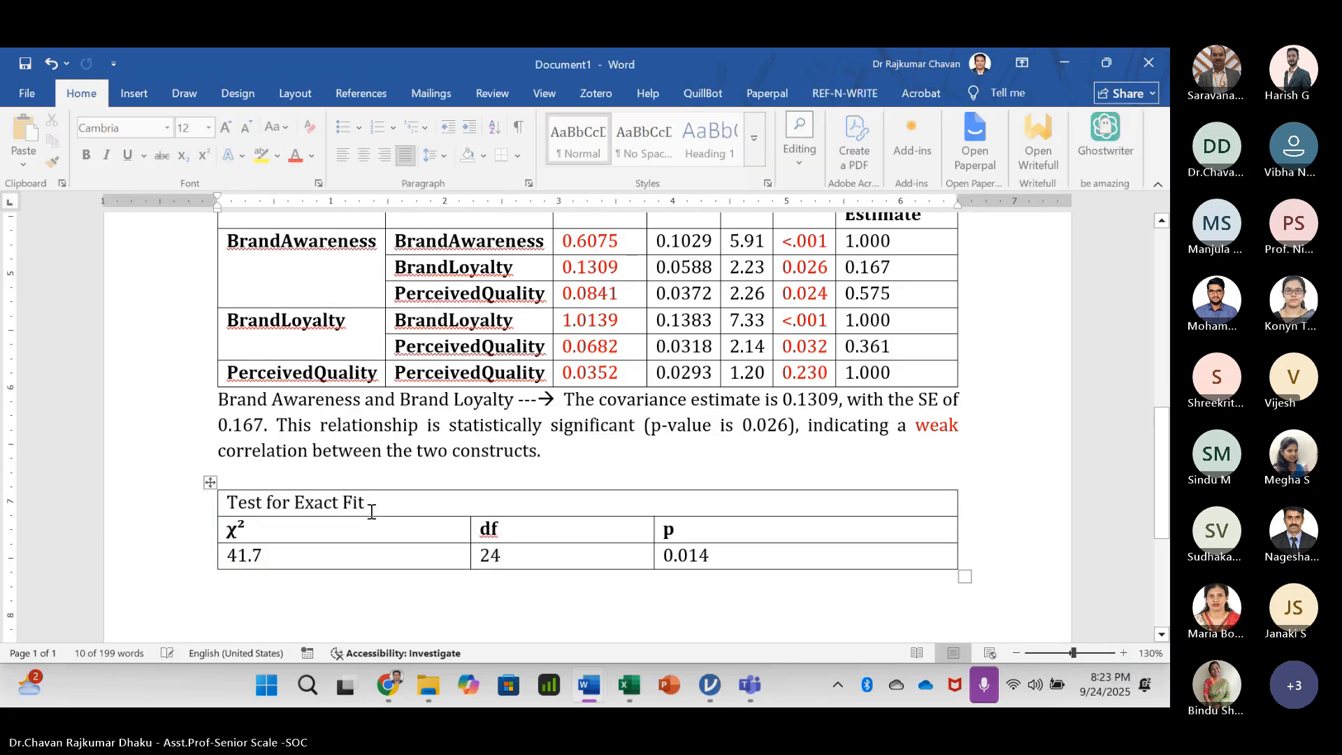
# - Copy the Fit Measures table from the jamovi results and paste it below the Test for Exact Fit table in Word
pyautogui.click(1161, 634)
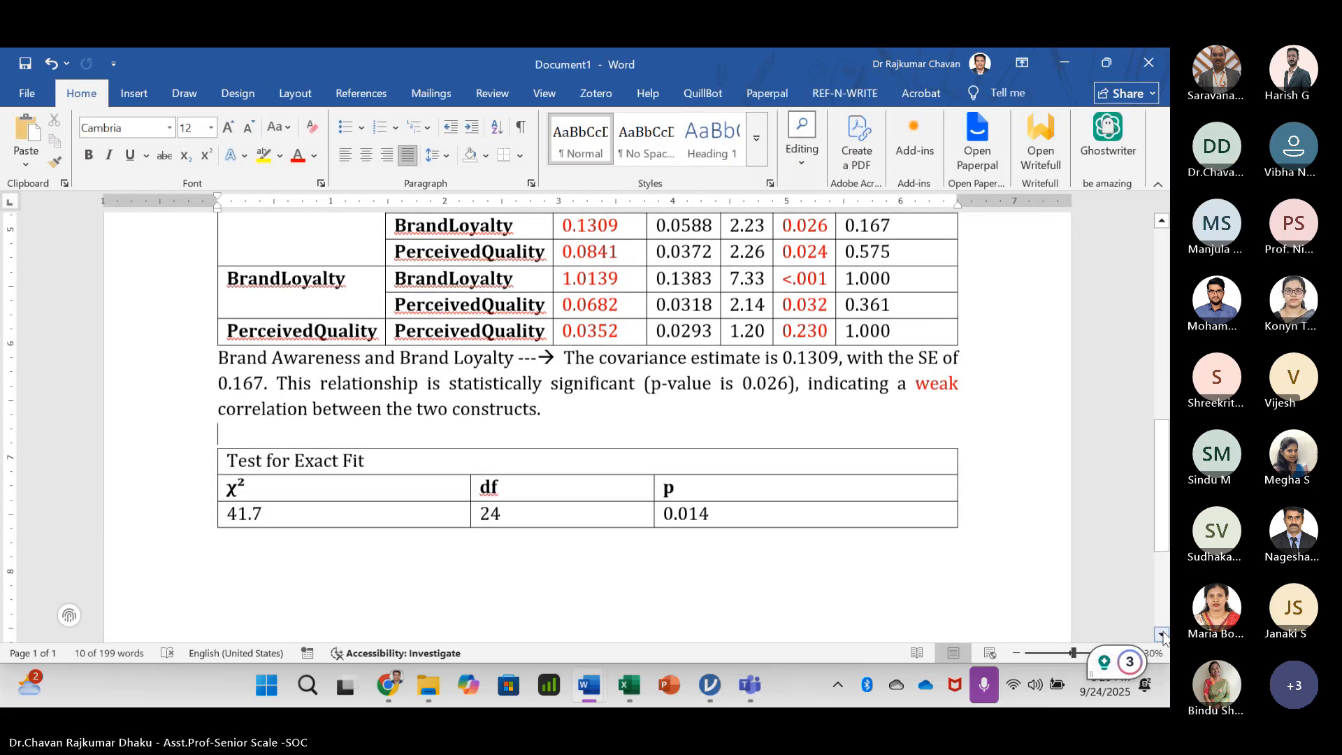
pyautogui.click(1162, 634)
pyautogui.click(1162, 634)
pyautogui.click(1162, 634)
pyautogui.click(1162, 634)
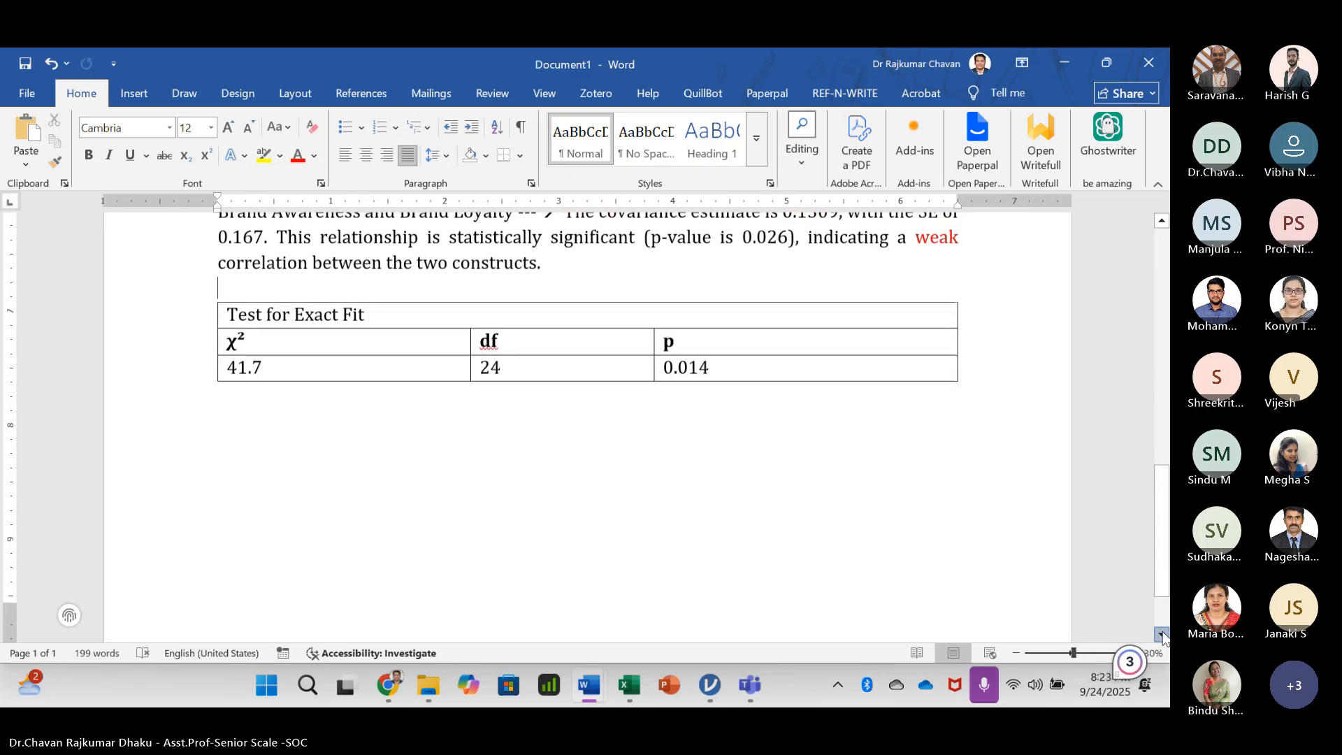
pyautogui.click(1161, 634)
pyautogui.click(1162, 634)
pyautogui.click(1161, 634)
pyautogui.click(255, 348)
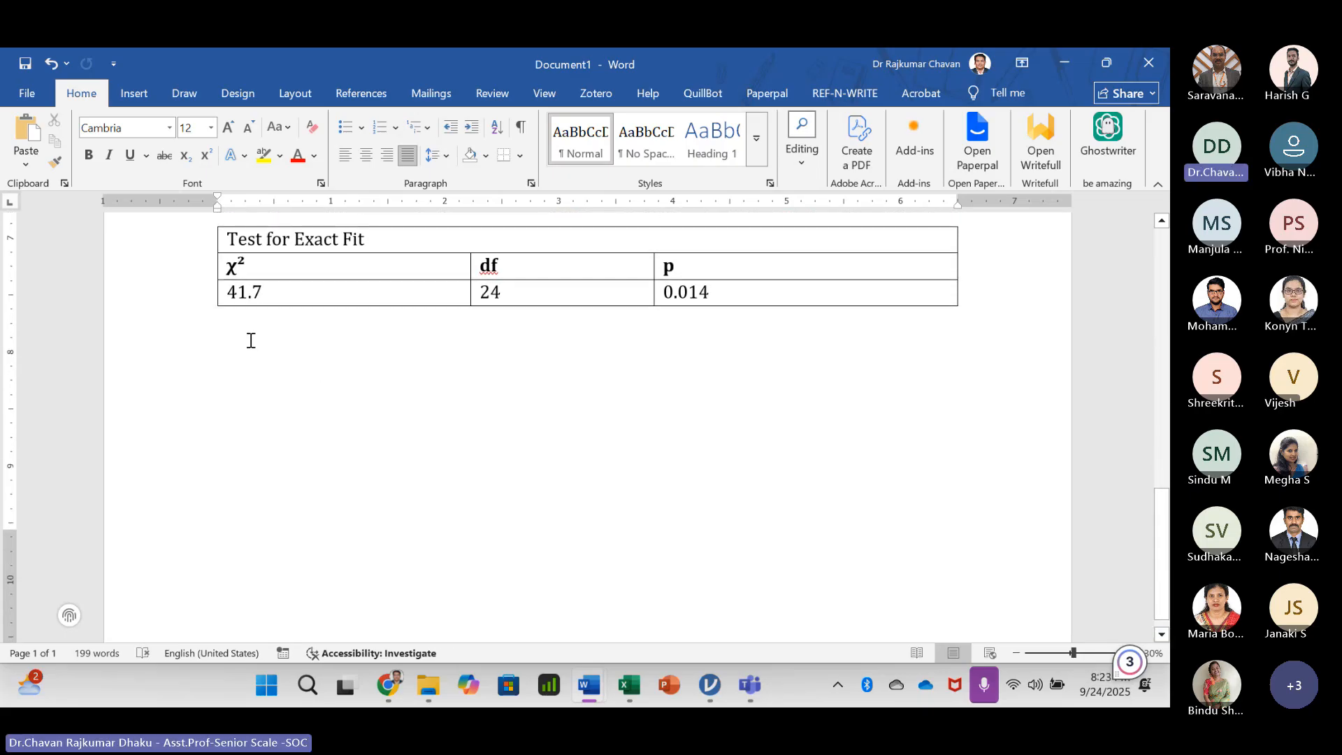
pyautogui.hotkey('alt', 'Tab')
pyautogui.rightClick(676, 368)
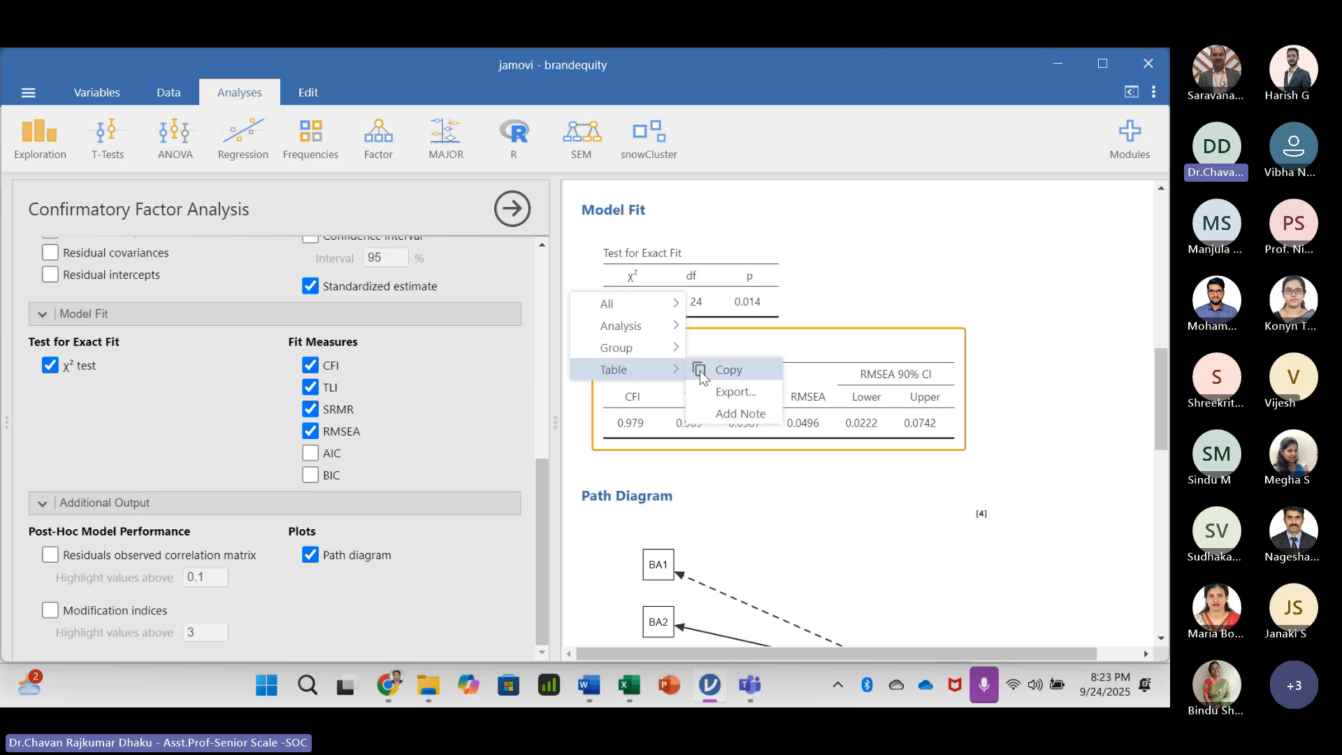
pyautogui.click(704, 370)
pyautogui.hotkey('alt', 'Tab')
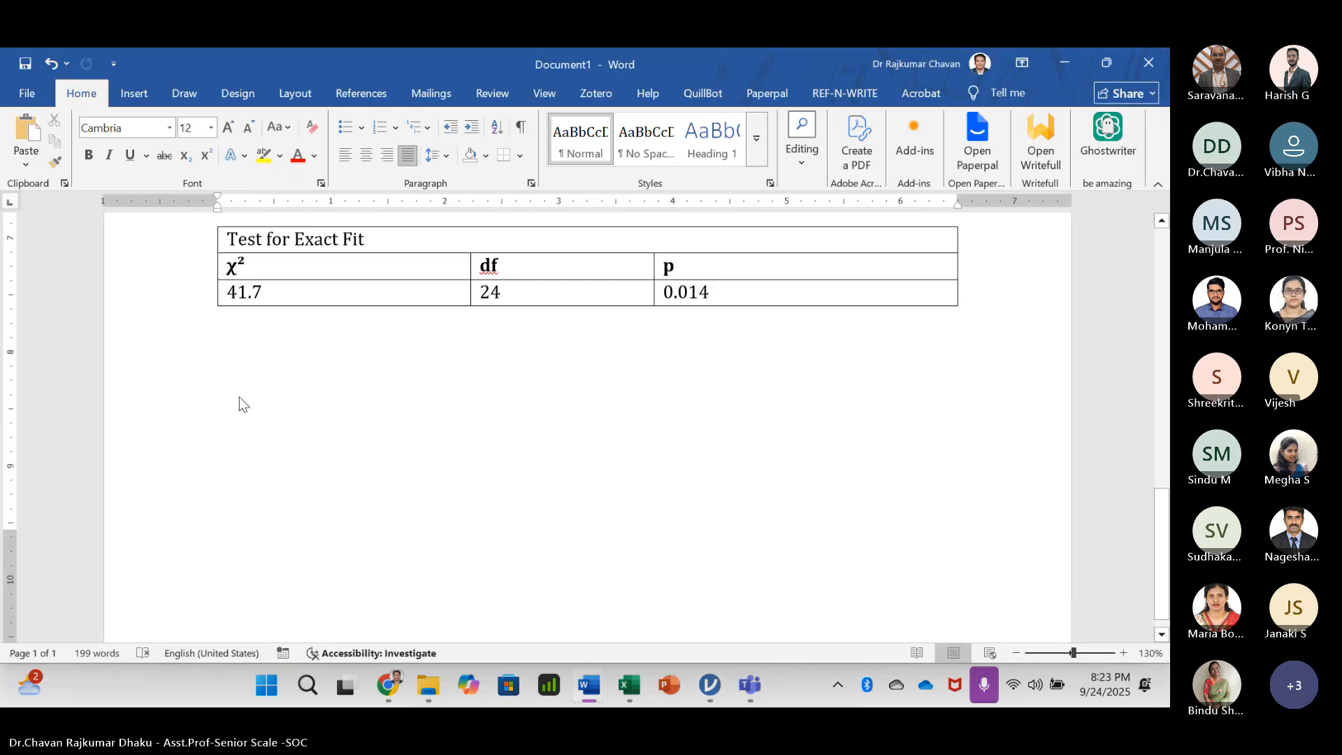
pyautogui.hotkey('ctrl', 'v')
# - Autofit the pasted Fit Measures table to the window
pyautogui.scroll(3, 208, 321)
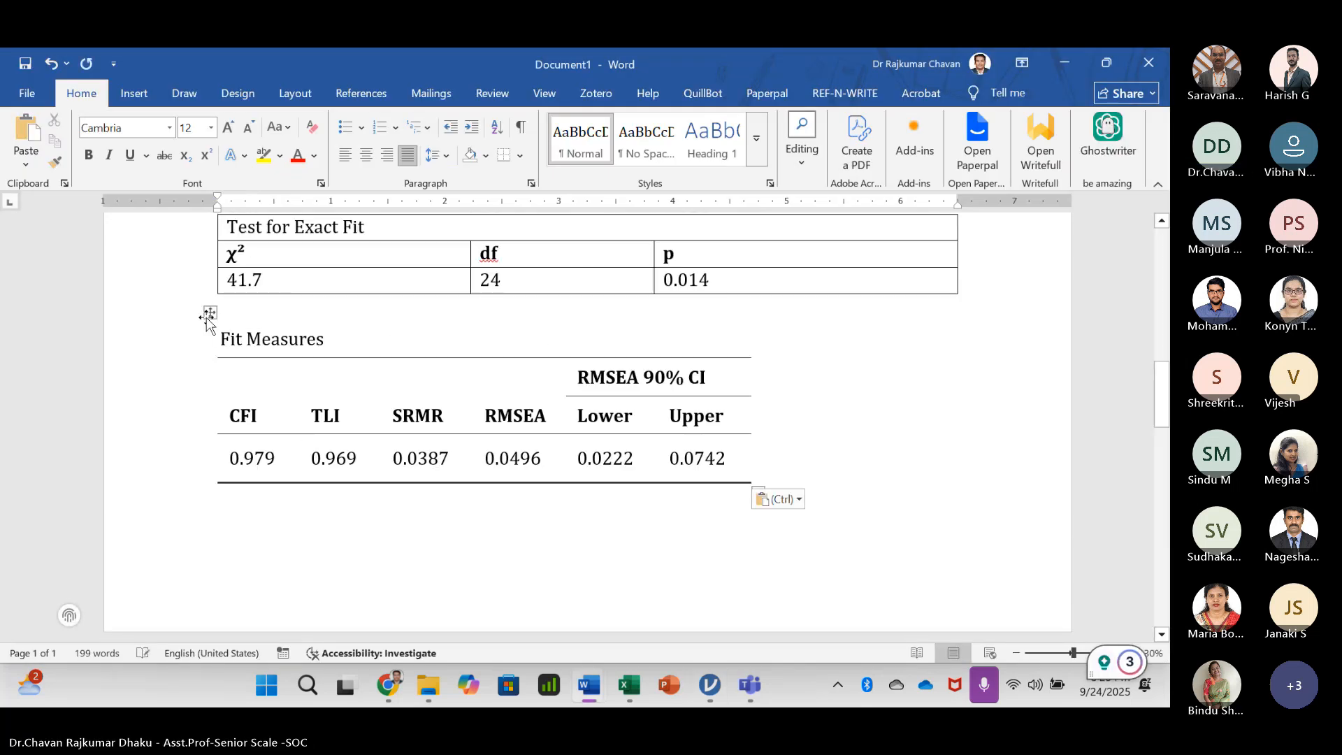
pyautogui.click(209, 314)
pyautogui.rightClick(295, 341)
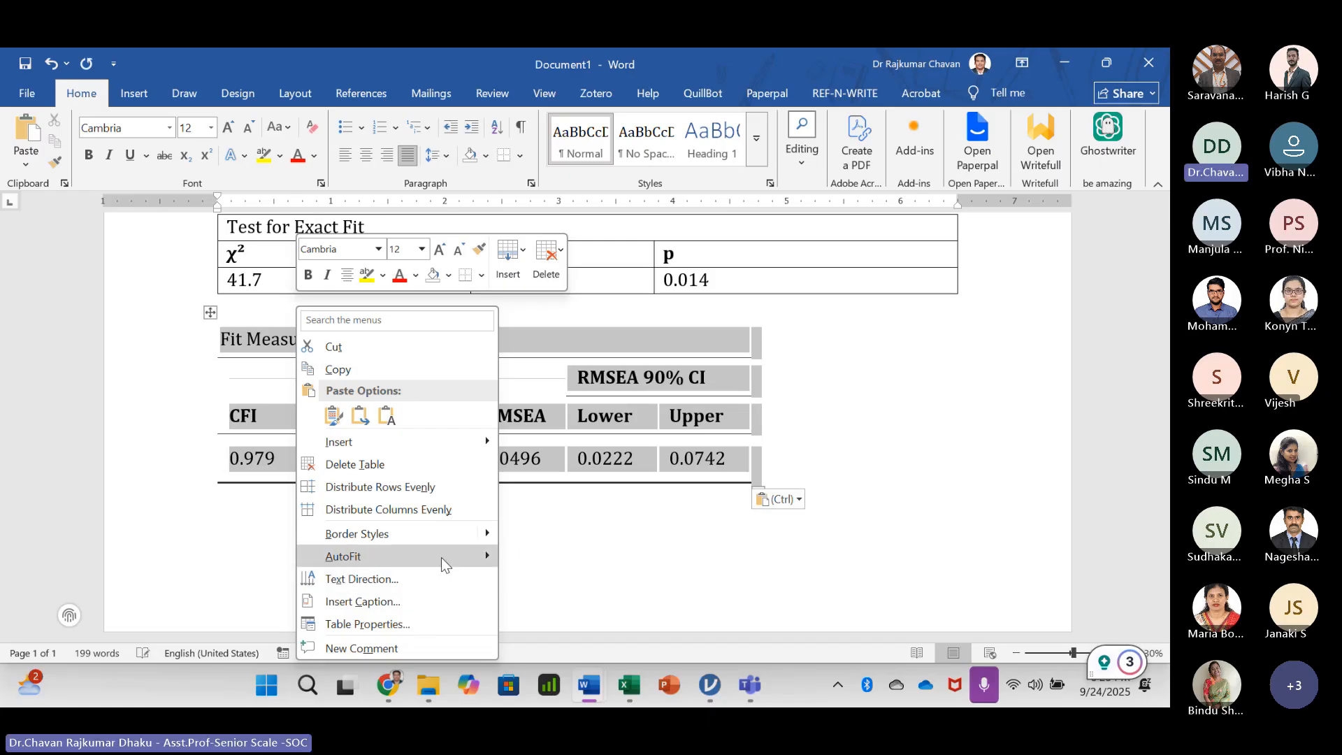
pyautogui.moveTo(442, 557)
pyautogui.click(566, 578)
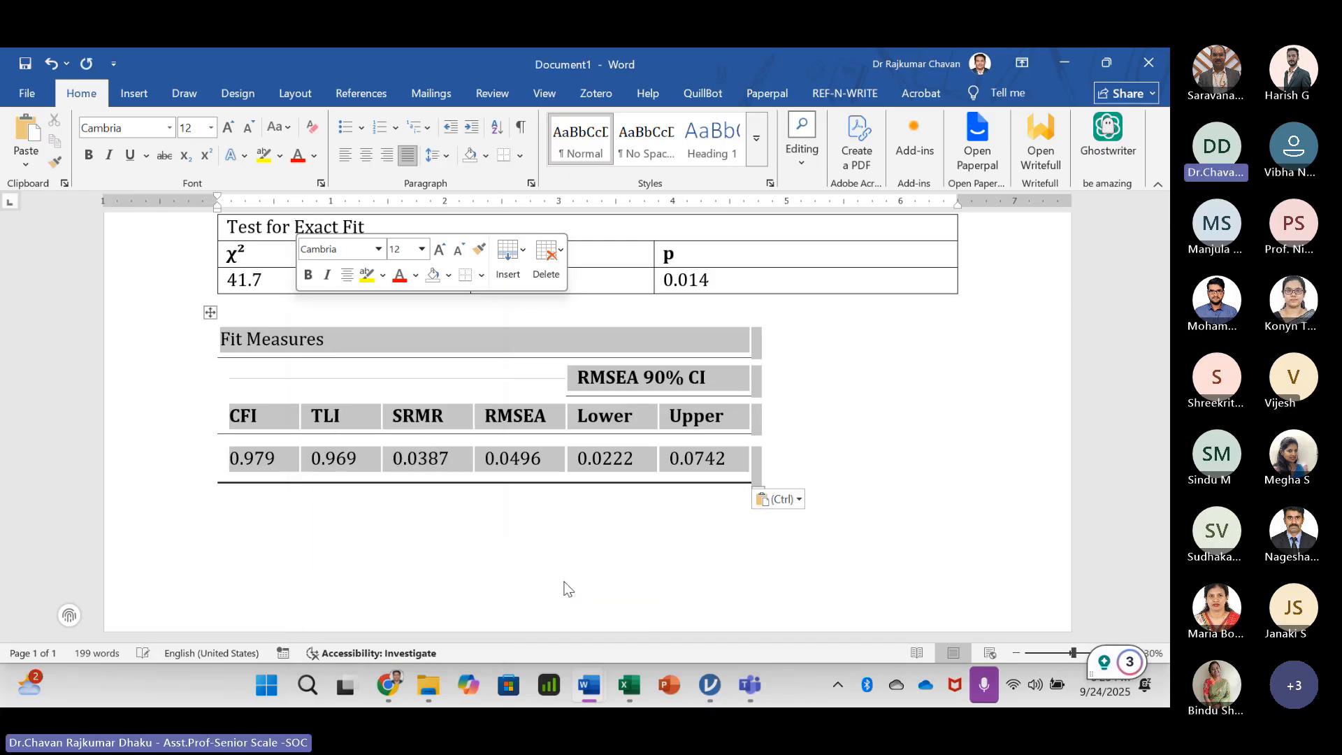
pyautogui.click(389, 318)
# - Apply the full grid table style to the Fit Measures table
pyautogui.scroll(1, 384, 420)
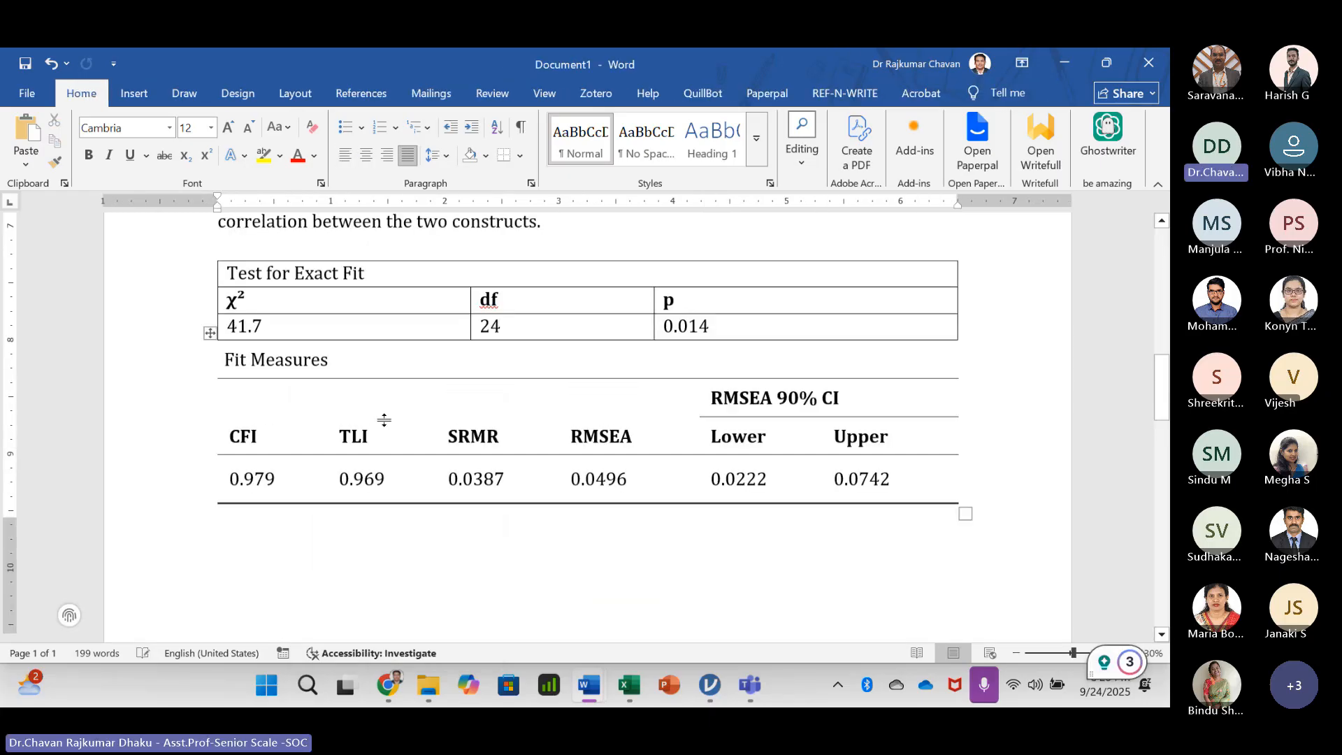
pyautogui.scroll(3, 383, 419)
pyautogui.scroll(-2, 396, 471)
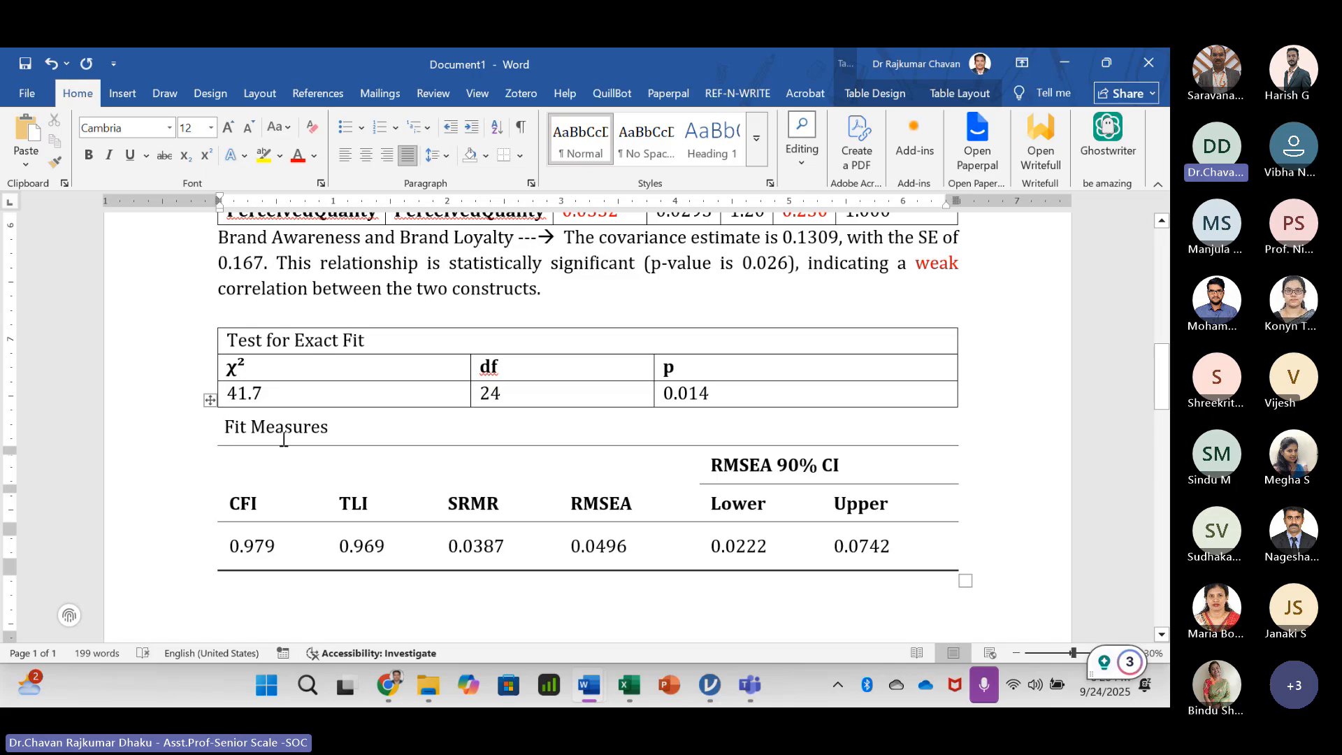
pyautogui.click(202, 420)
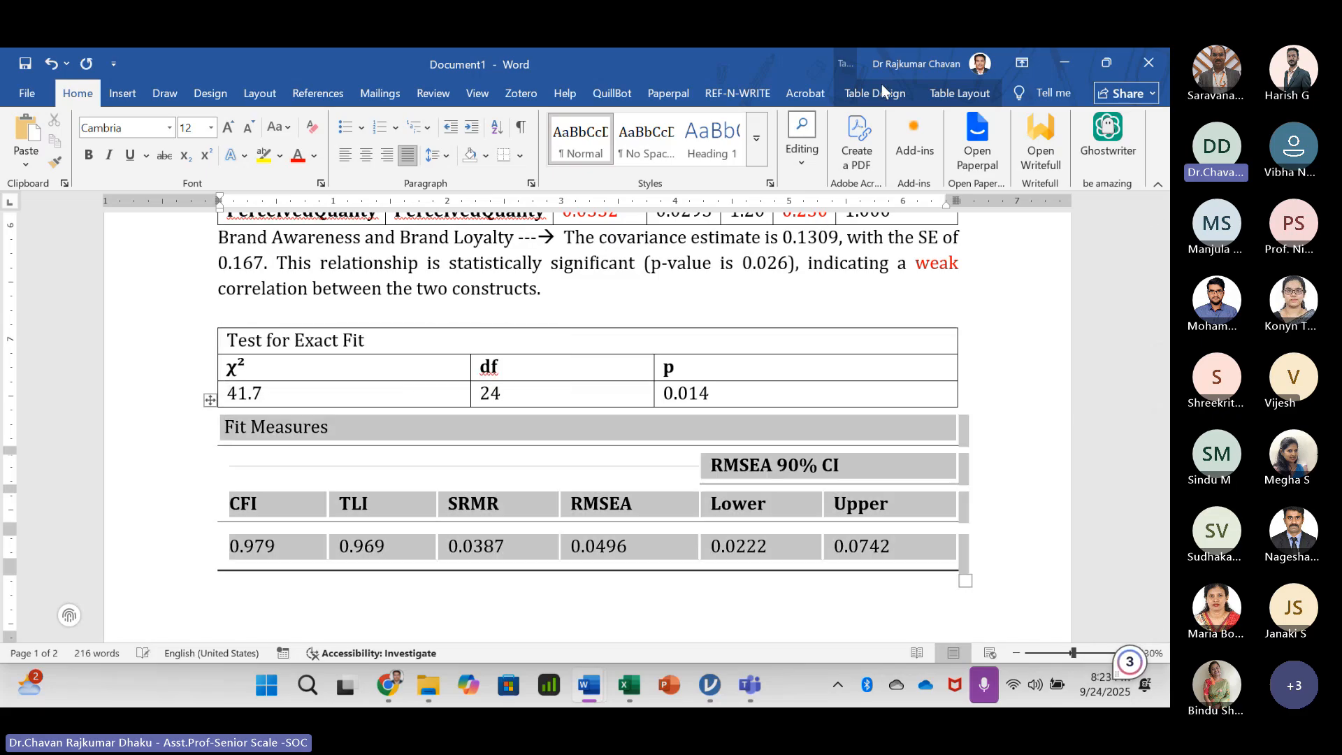
pyautogui.click(882, 89)
pyautogui.scroll(1, 278, 591)
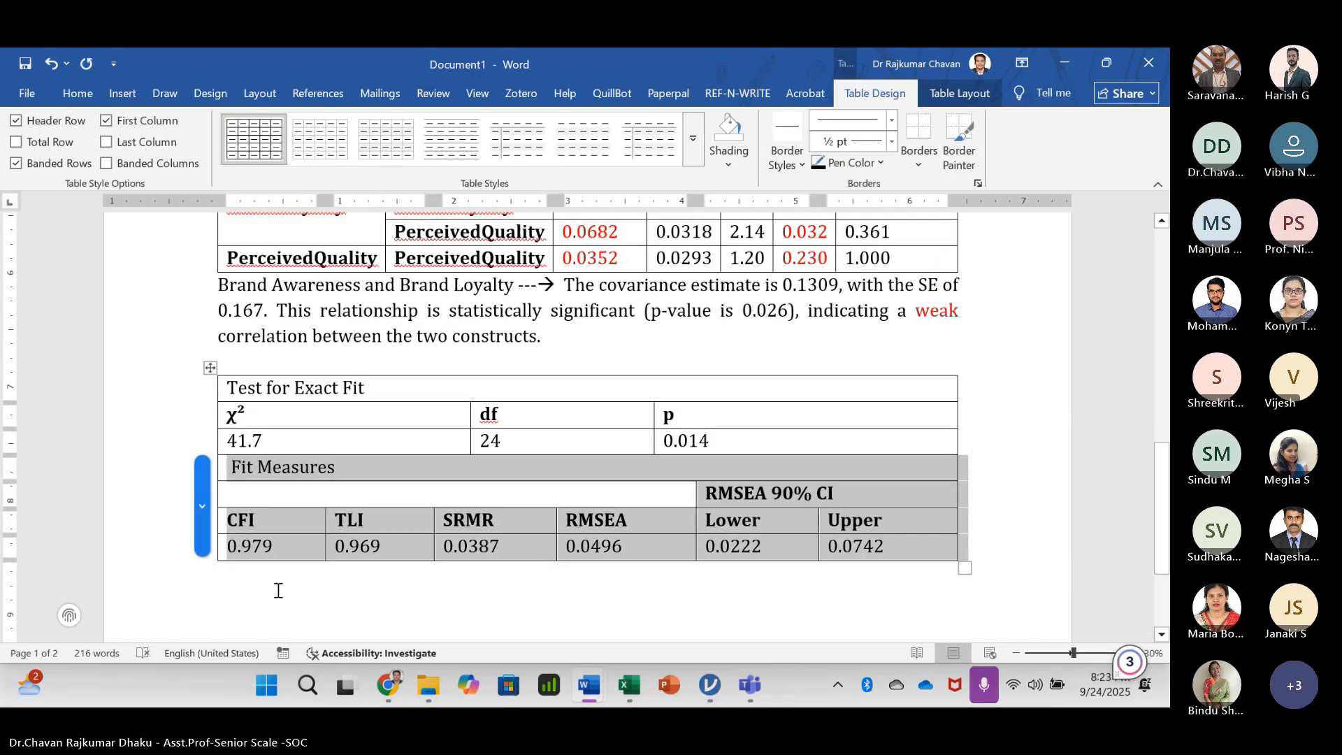
pyautogui.click(278, 591)
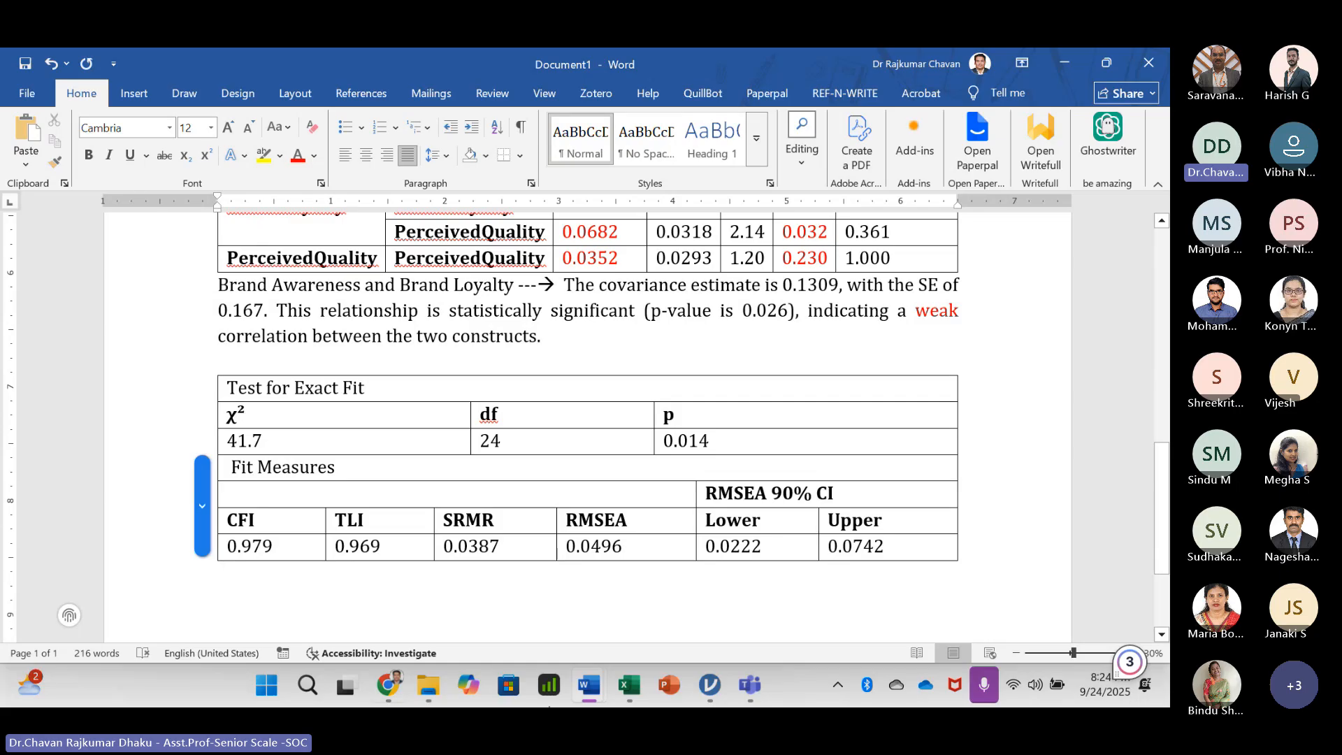
pyautogui.moveTo(264, 441); pyautogui.dragTo(233, 441)
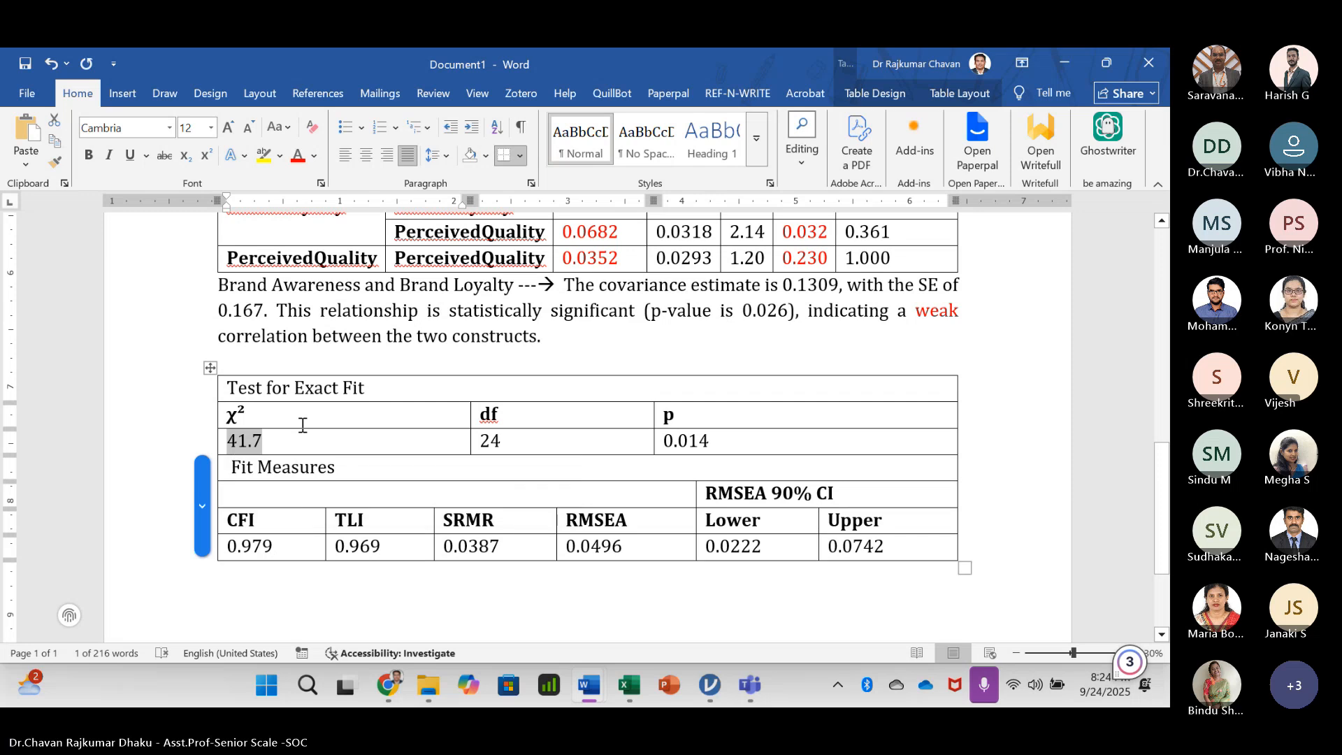
pyautogui.click(303, 425)
pyautogui.scroll(-3, 236, 433)
pyautogui.click(241, 409)
pyautogui.scroll(1, 262, 419)
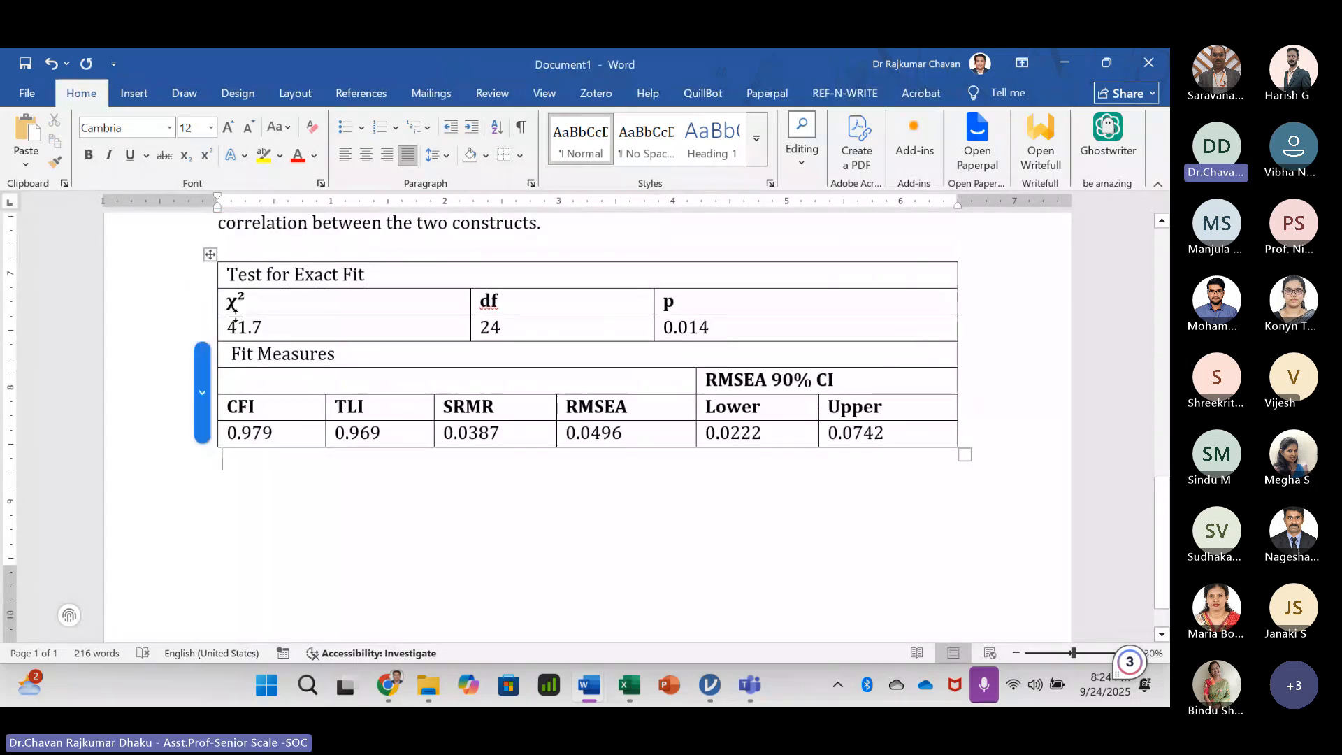
pyautogui.moveTo(266, 327); pyautogui.dragTo(227, 327)
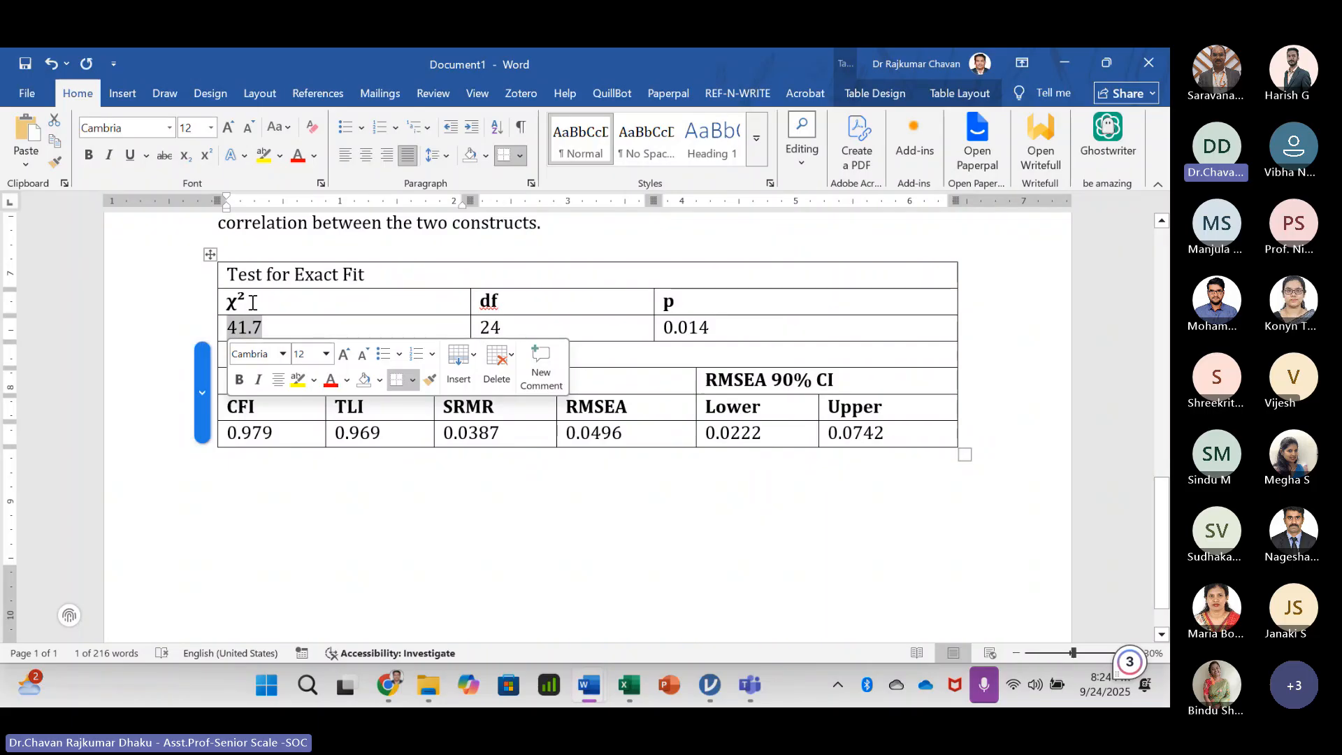
pyautogui.click(280, 327)
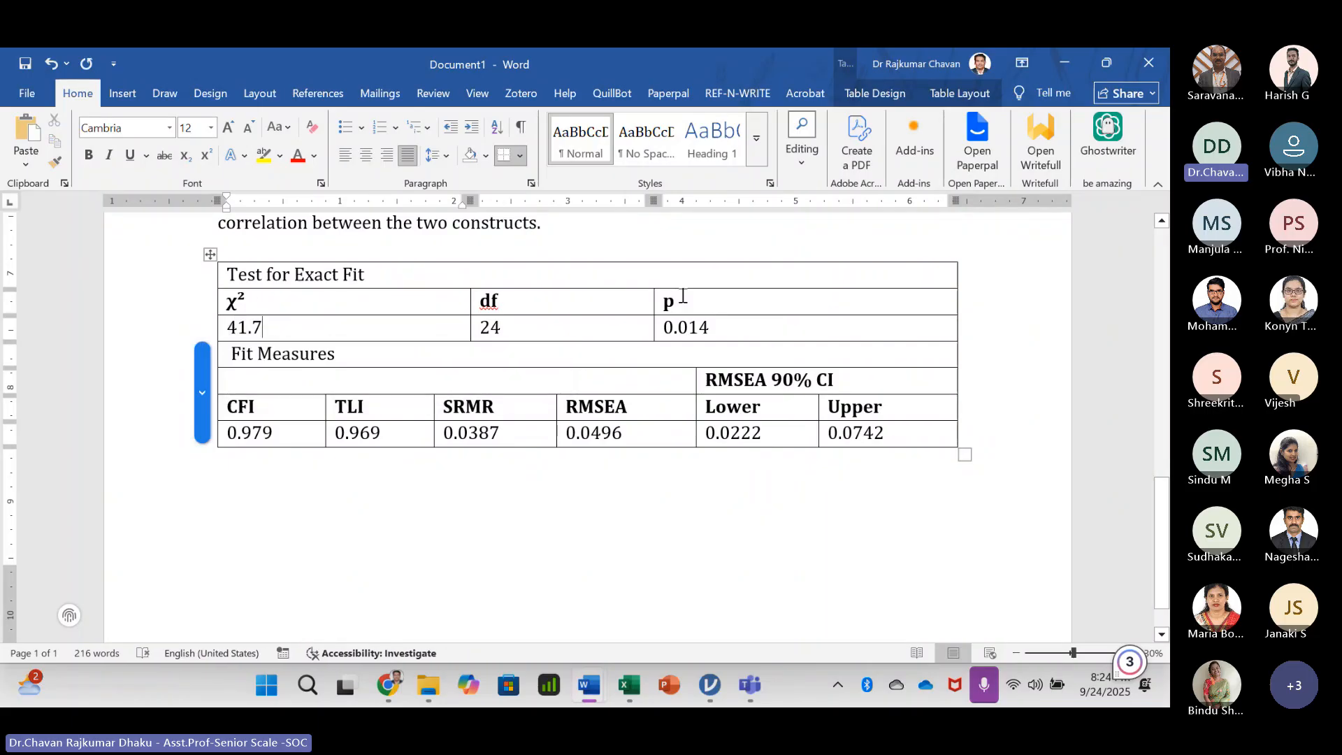
# - Color the headings and values of the p and χ² columns red in the Test for Exact Fit table
pyautogui.moveTo(682, 302); pyautogui.dragTo(689, 328)
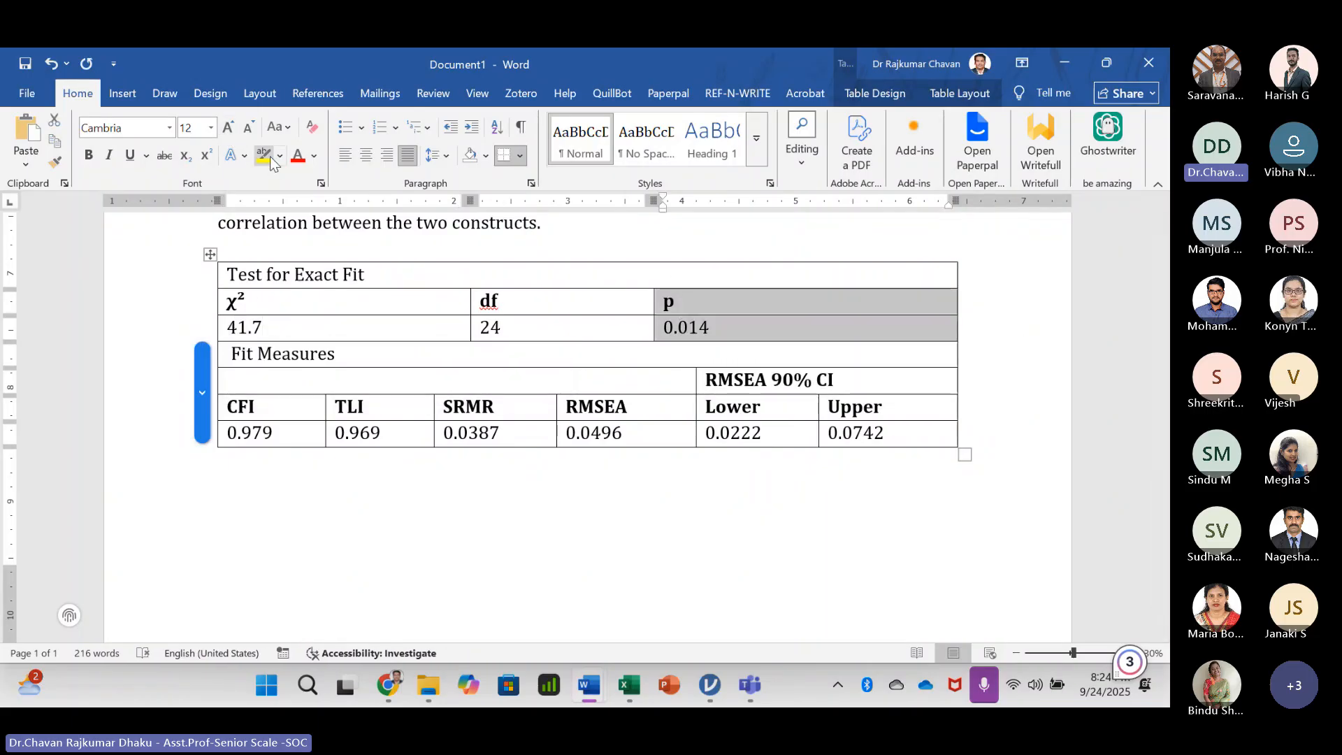
pyautogui.click(297, 161)
pyautogui.moveTo(261, 306); pyautogui.dragTo(259, 328)
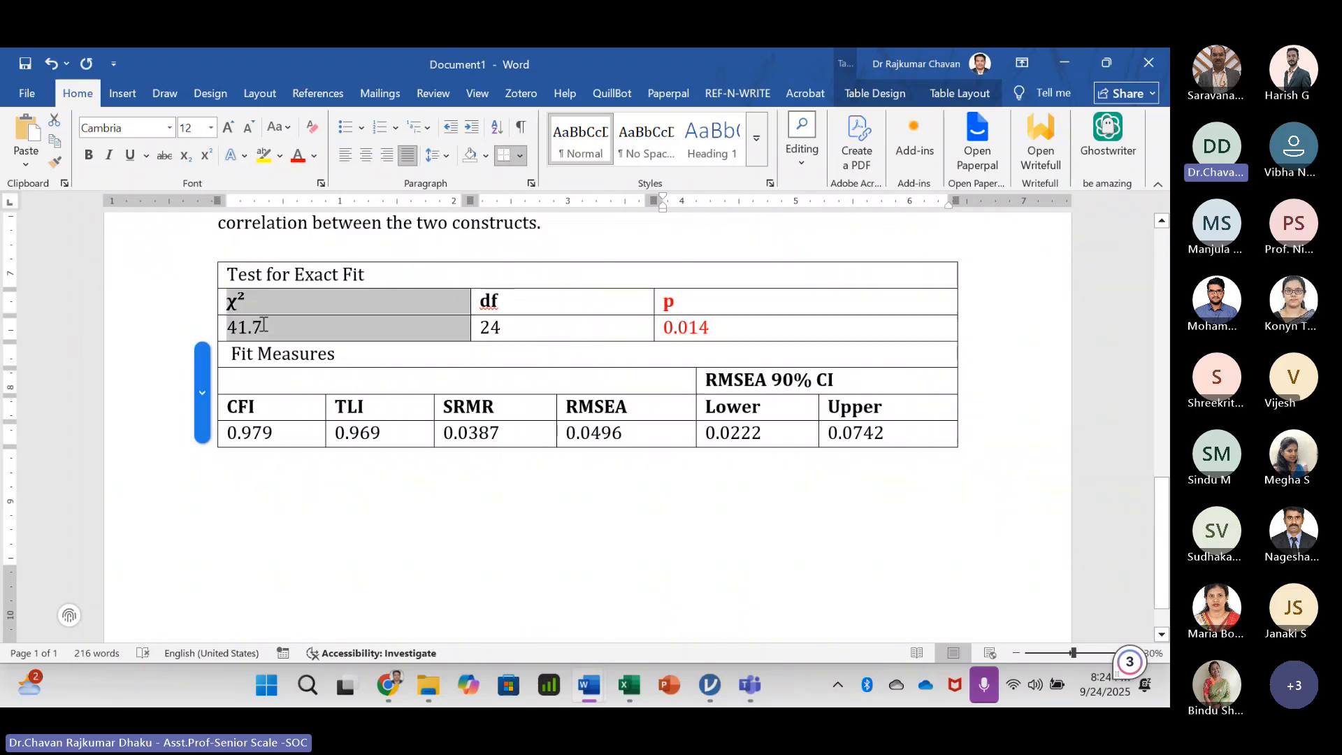
pyautogui.click(298, 158)
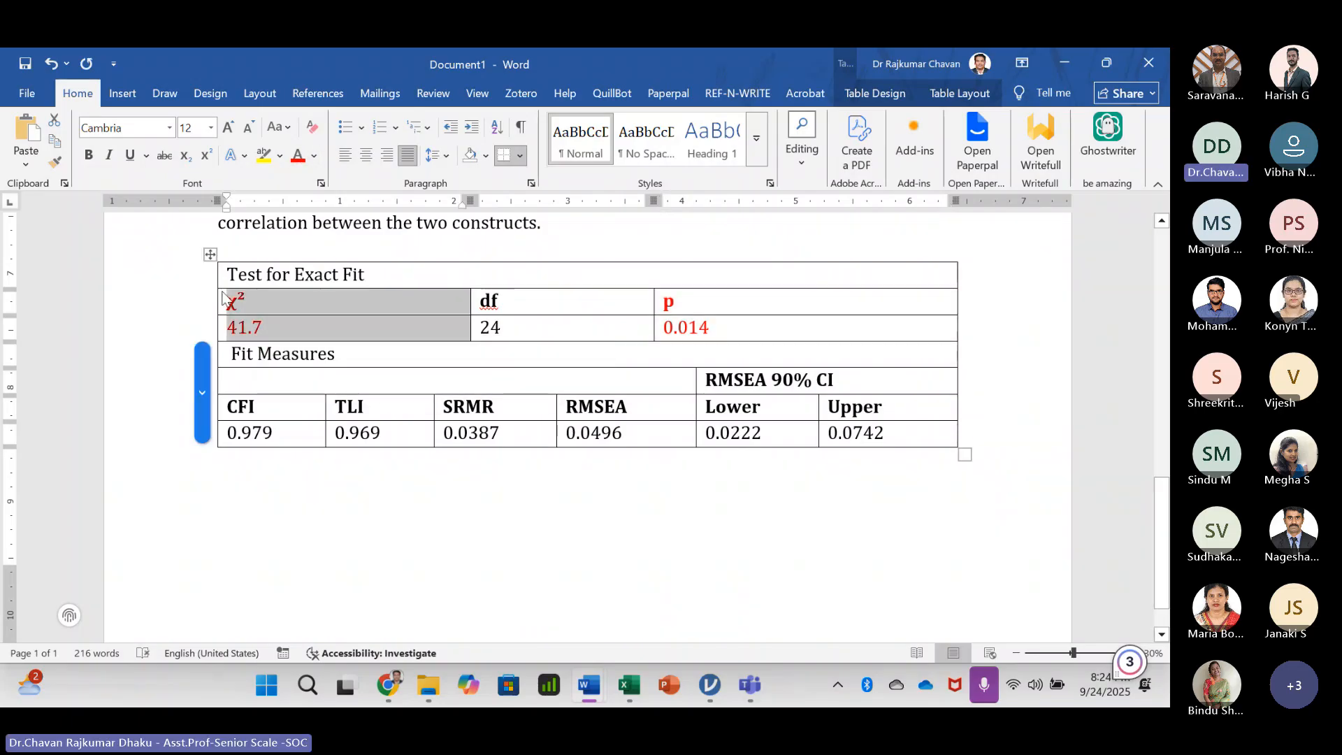
pyautogui.hotkey('alt', 'Tab')
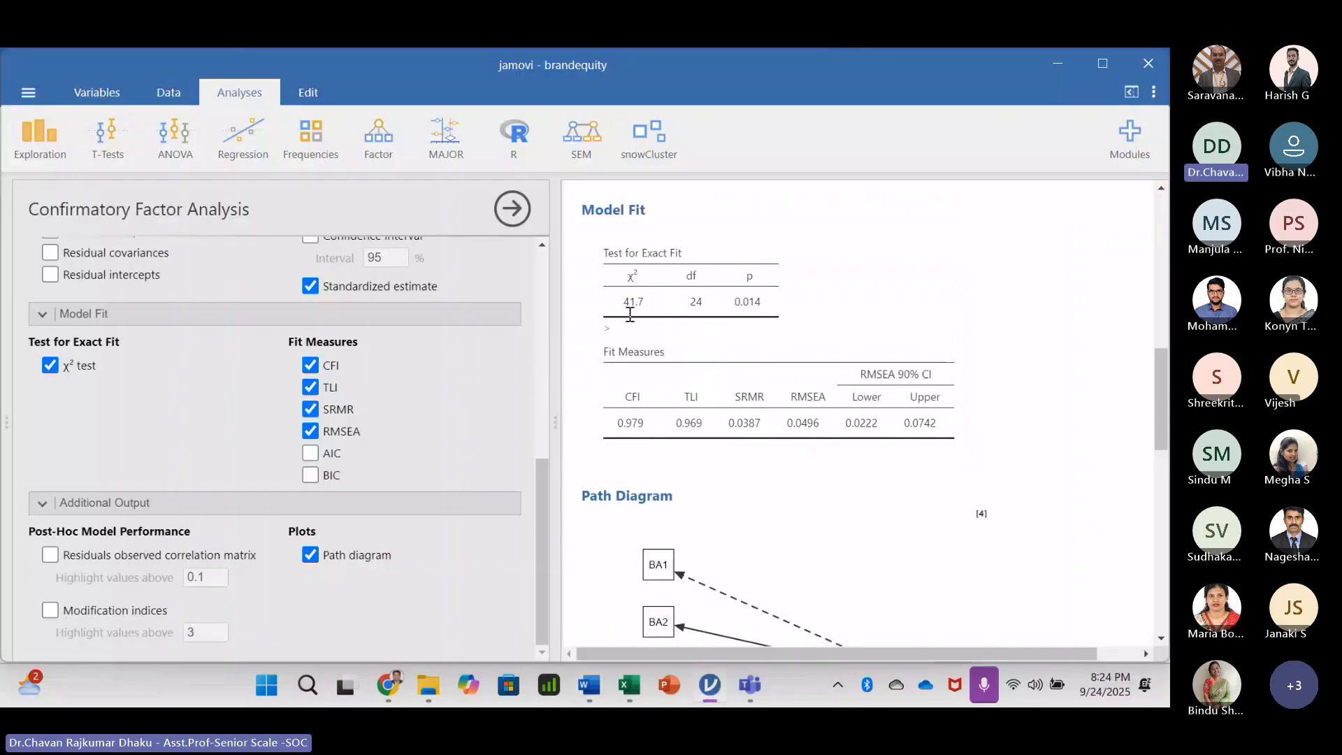
pyautogui.hotkey('alt', 'Tab')
pyautogui.click(364, 348)
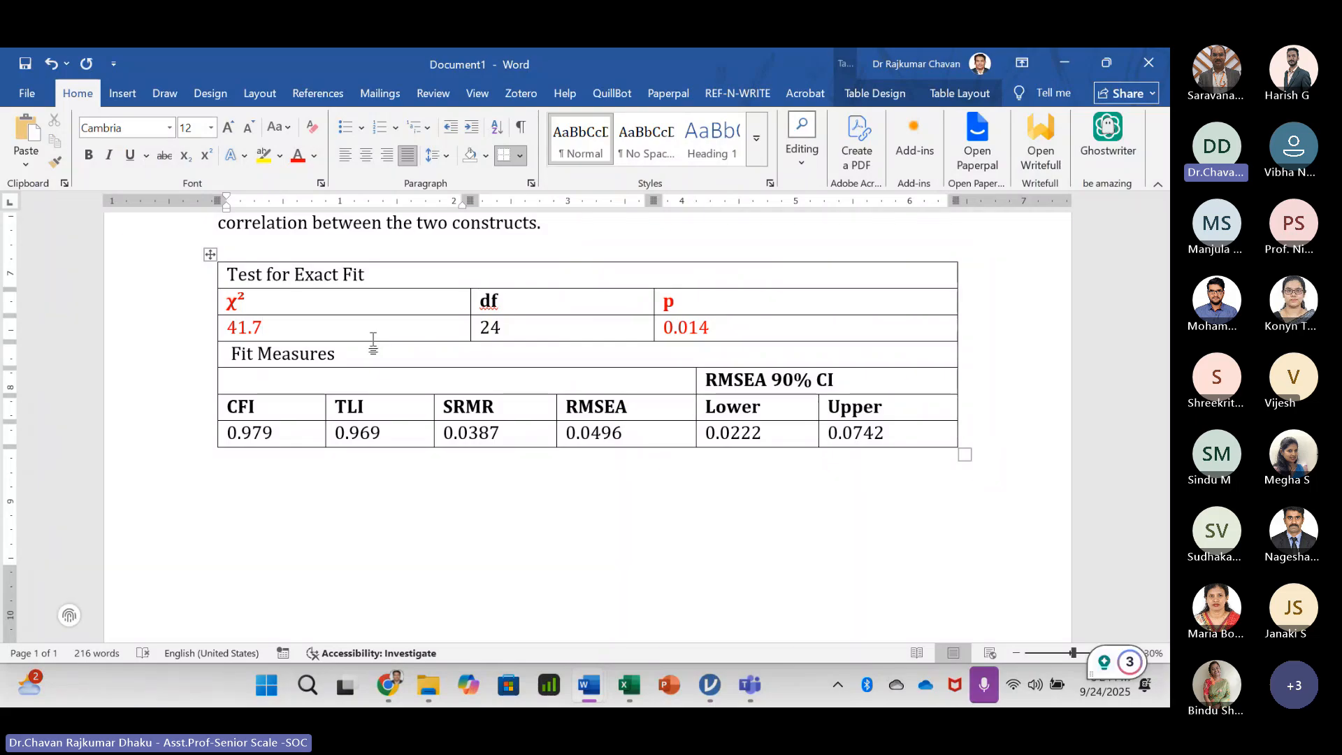
# - Write "CFI – Comparative Fit Index" on the line below the Fit Measures table
pyautogui.click(1162, 222)
pyautogui.click(1162, 222)
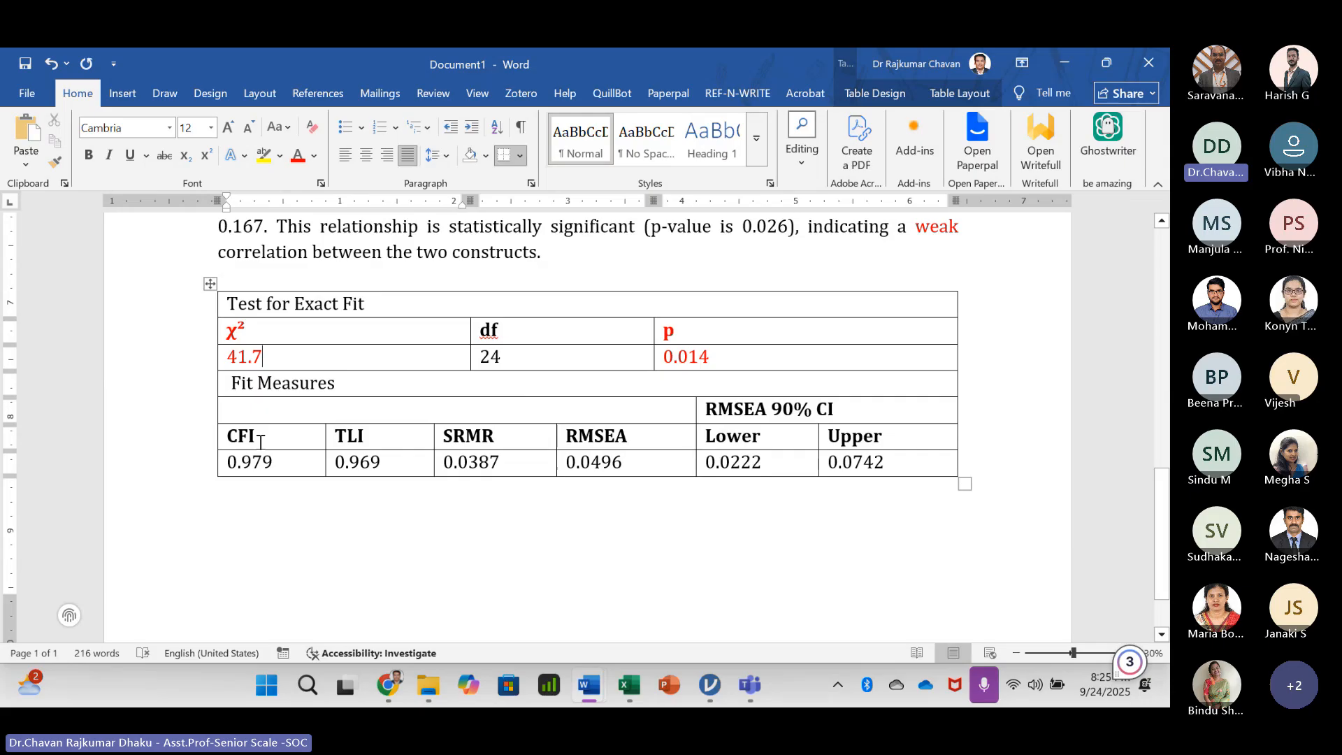
pyautogui.click(238, 500)
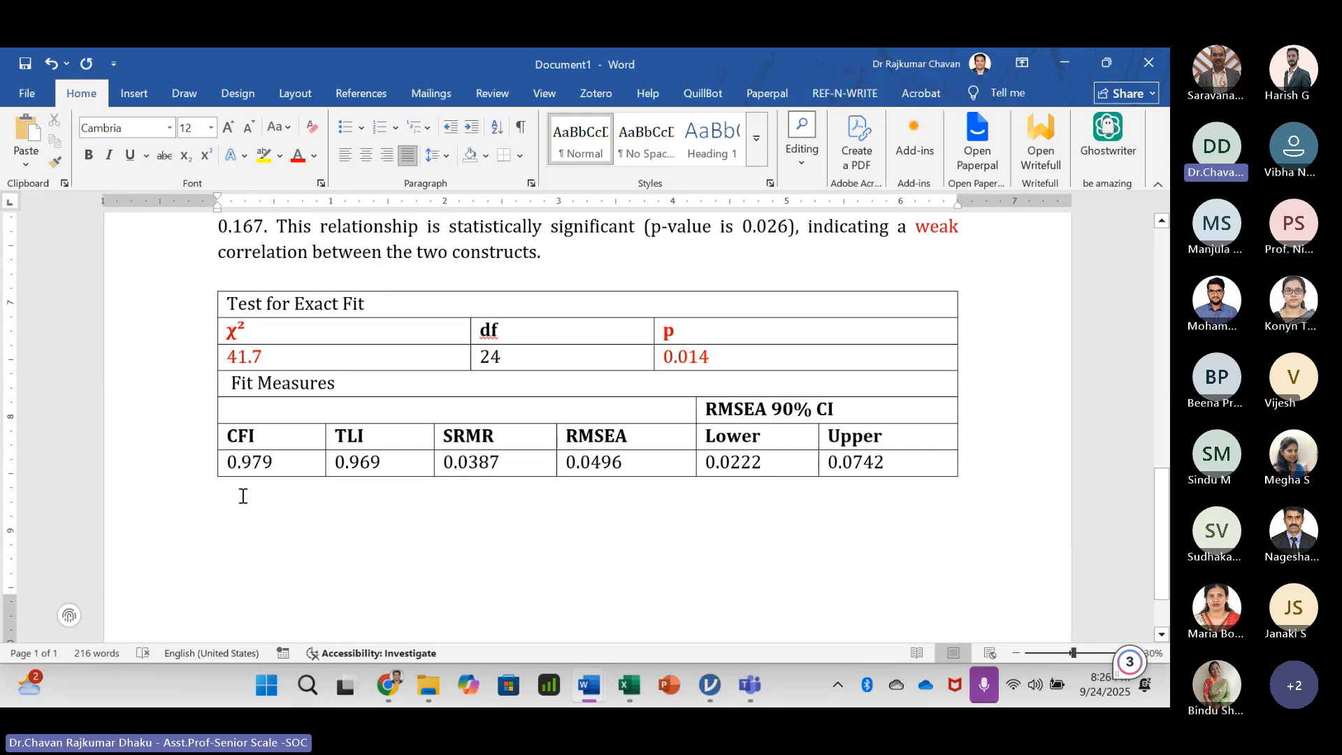
pyautogui.write('CF')
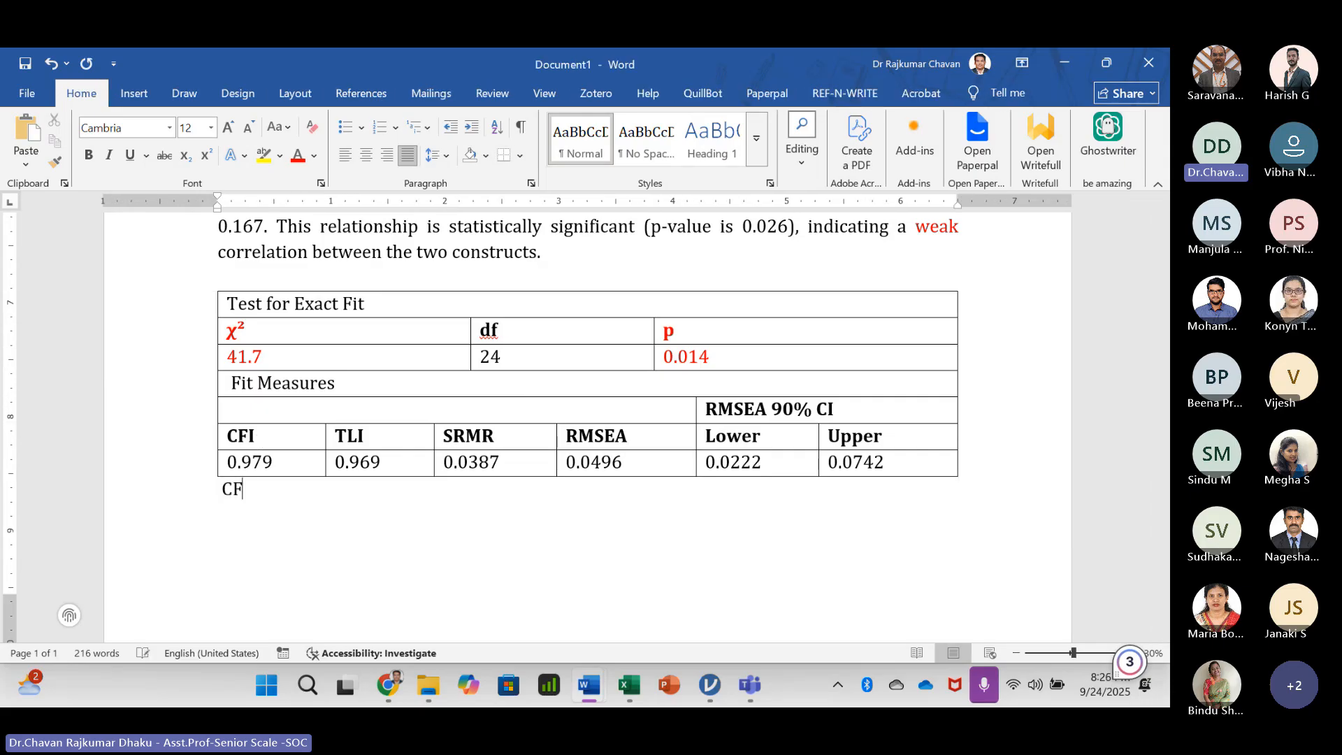
pyautogui.write('I - ')
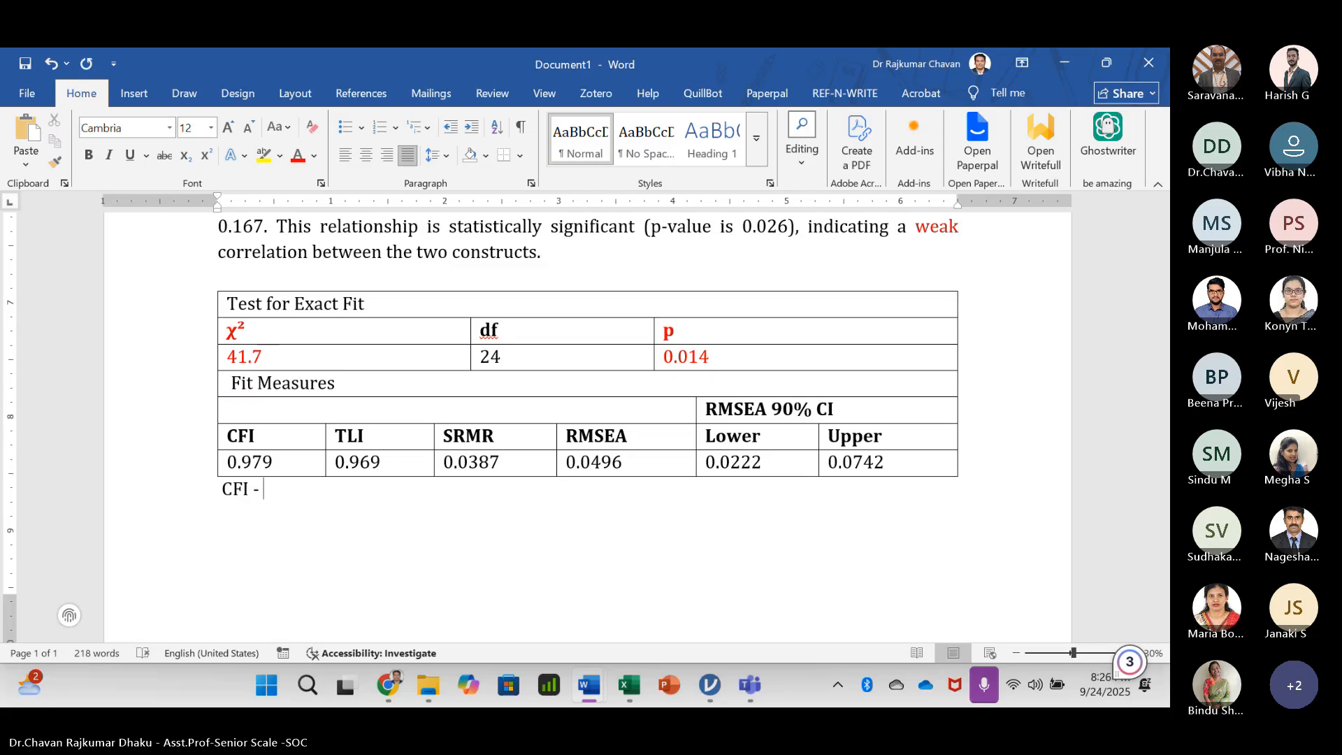
pyautogui.write('Comparative')
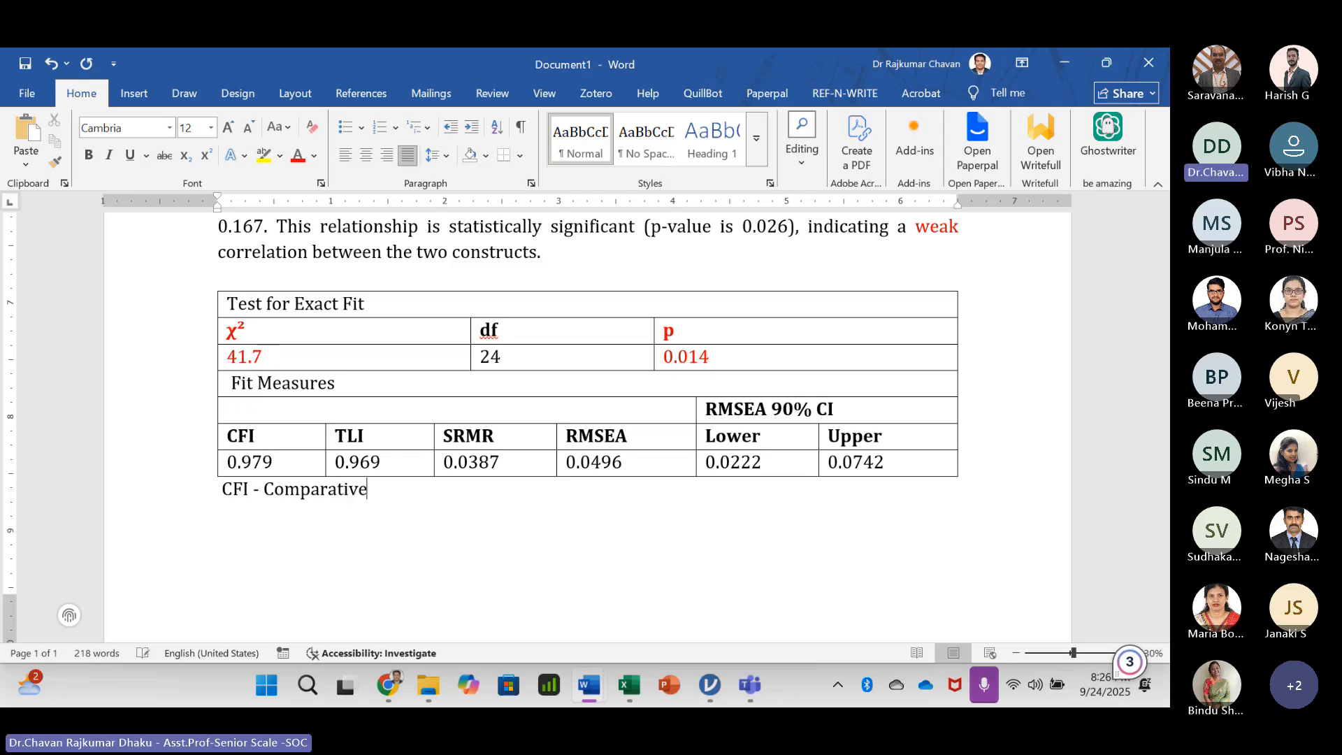
pyautogui.write(' Fit Ine')
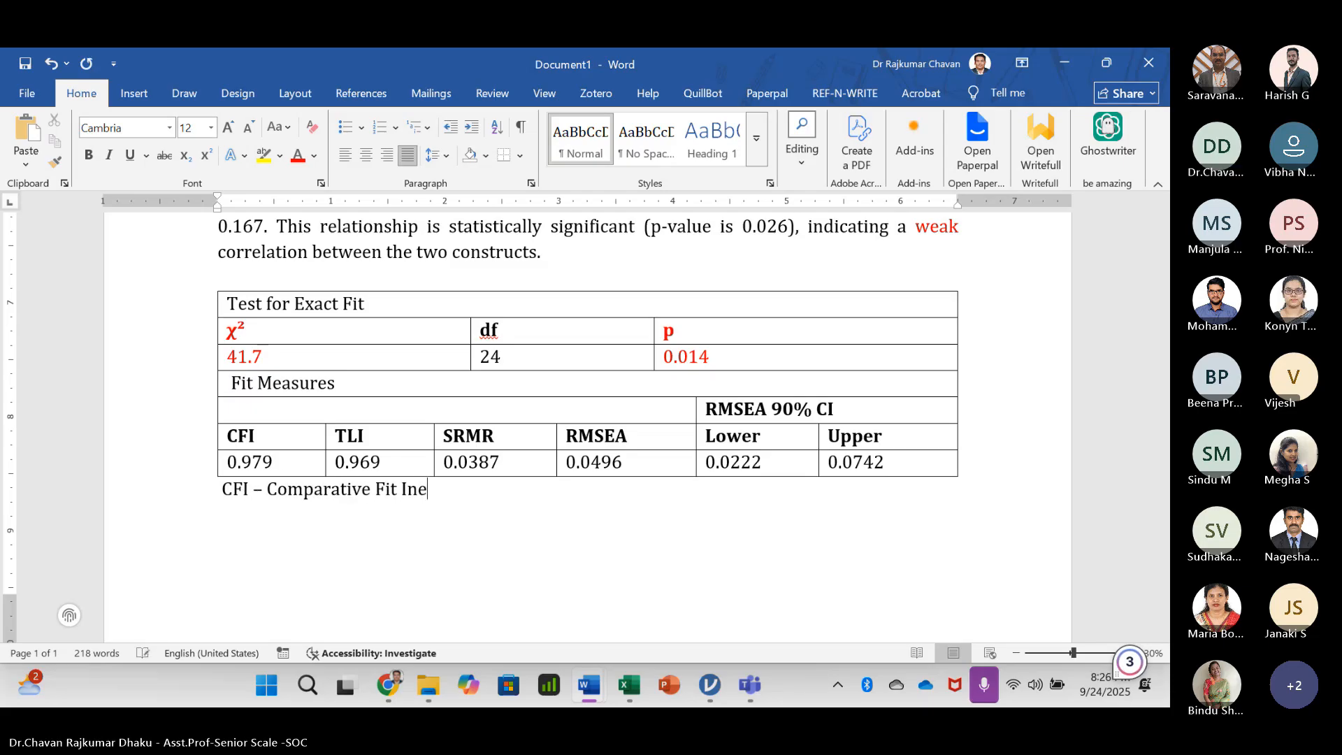
pyautogui.press('BackSpace')
pyautogui.press('BackSpace')
pyautogui.write('dex')
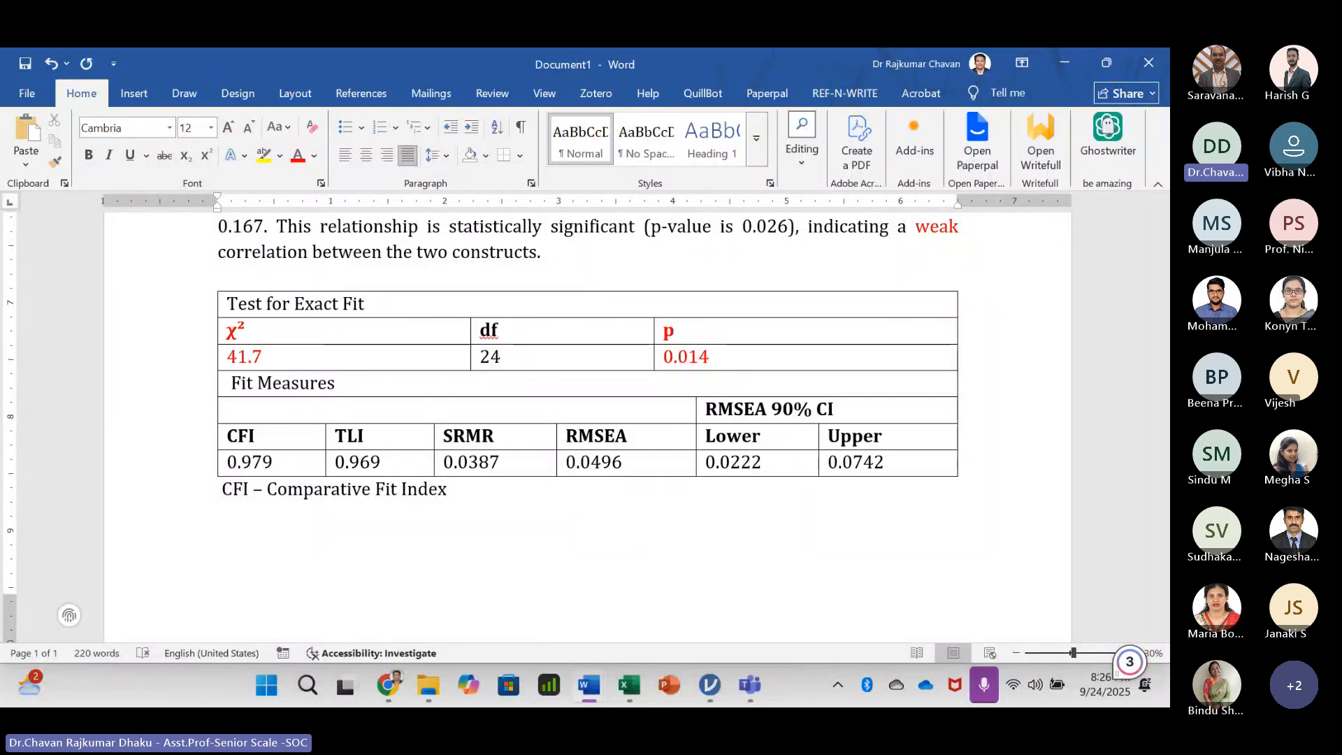
# - Continue the CFI line with "-----close to 1 suggest that its an excellent fit"
pyautogui.write('--')
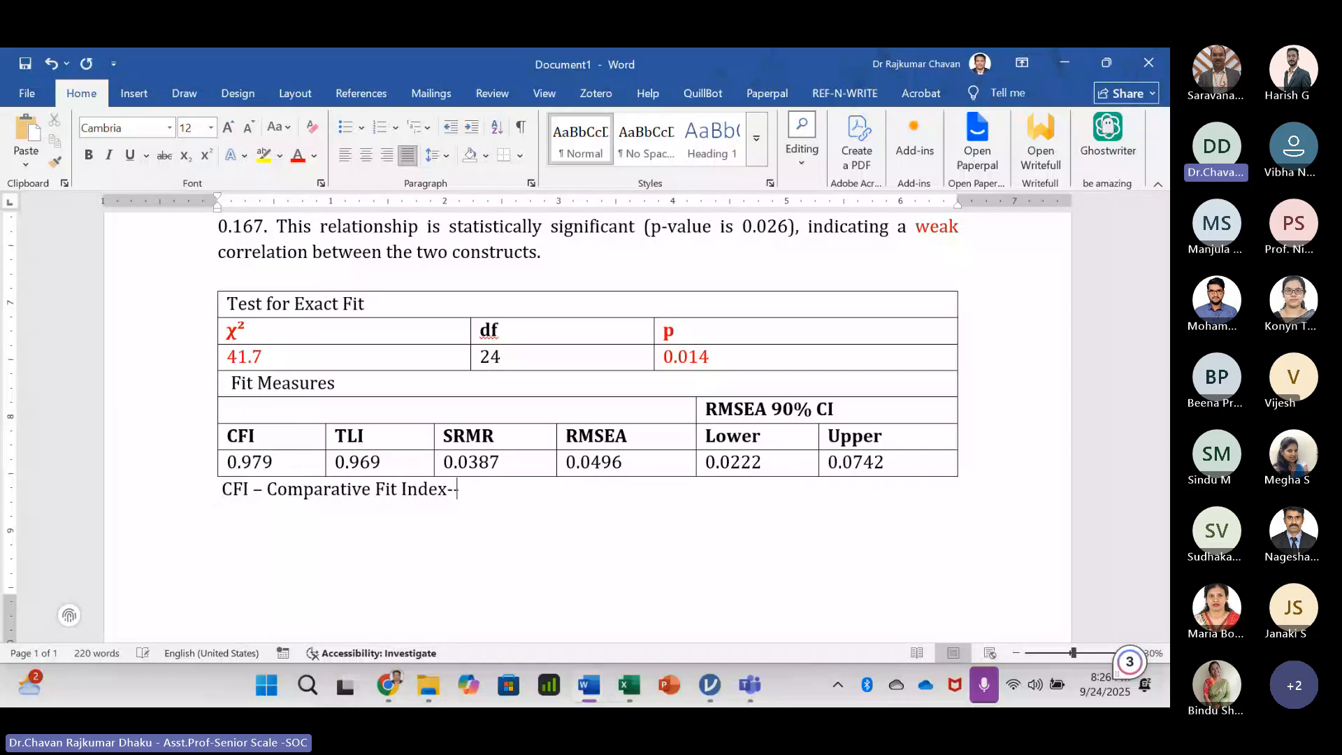
pyautogui.write('---close to')
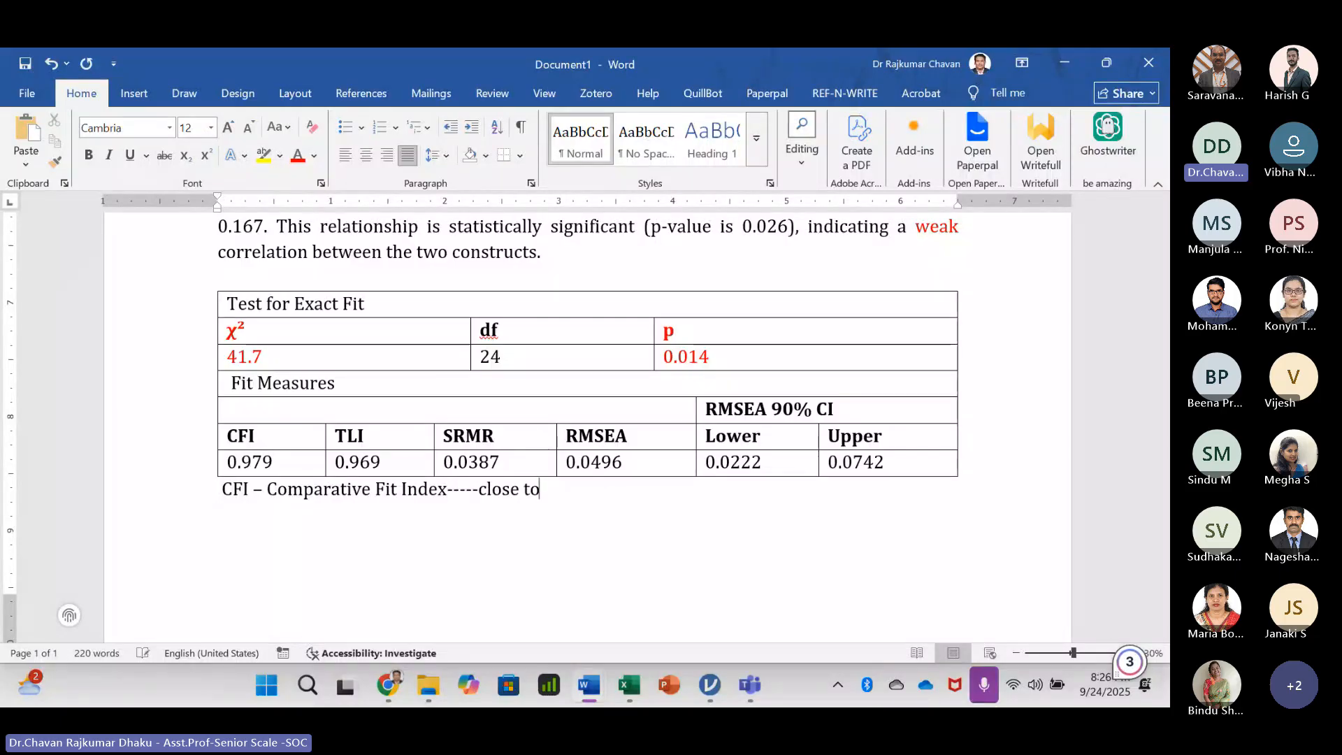
pyautogui.write(' 1')
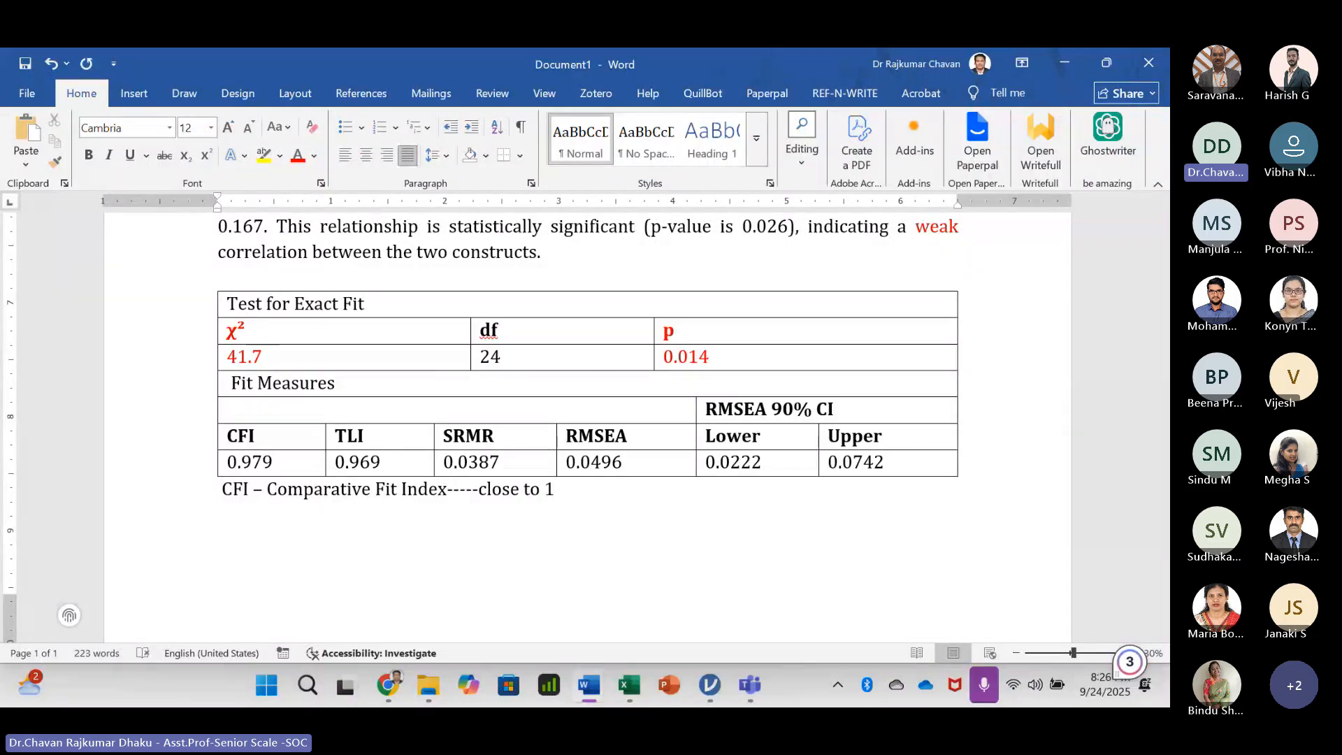
pyautogui.write(' suggest that ')
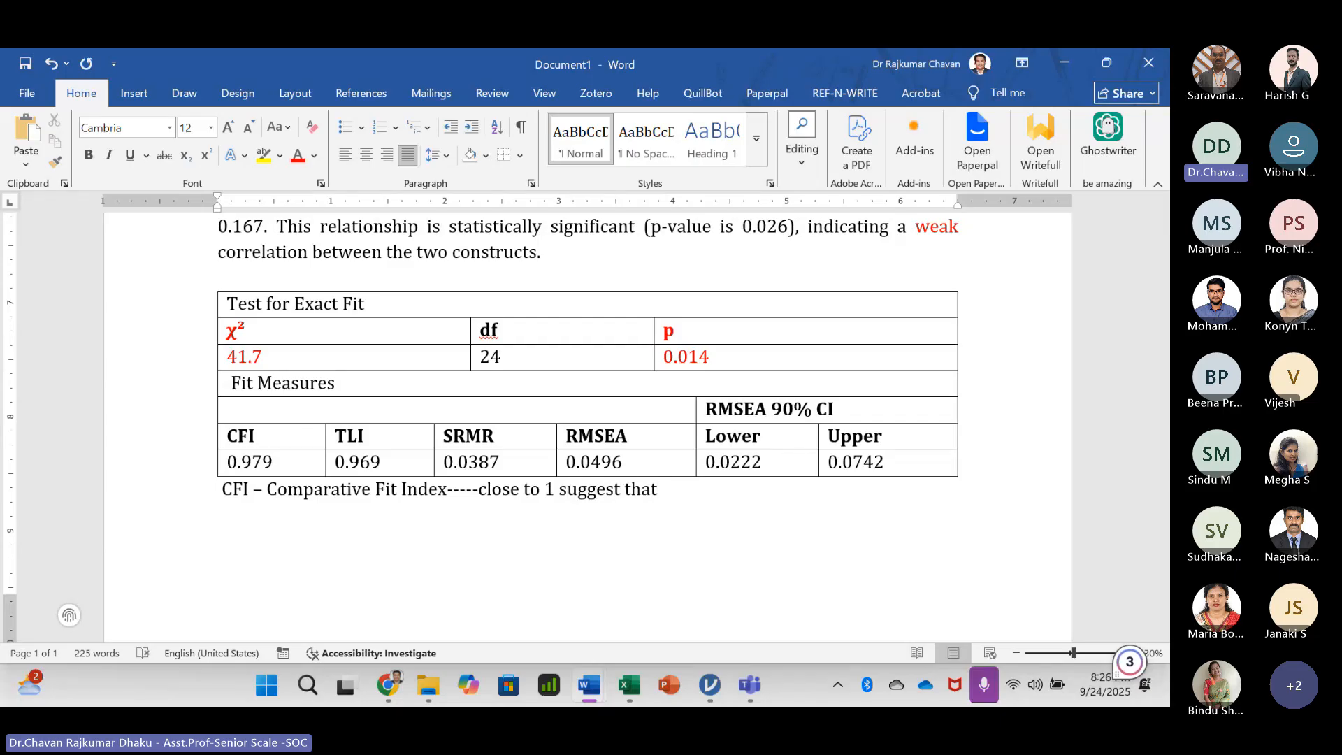
pyautogui.write('its ')
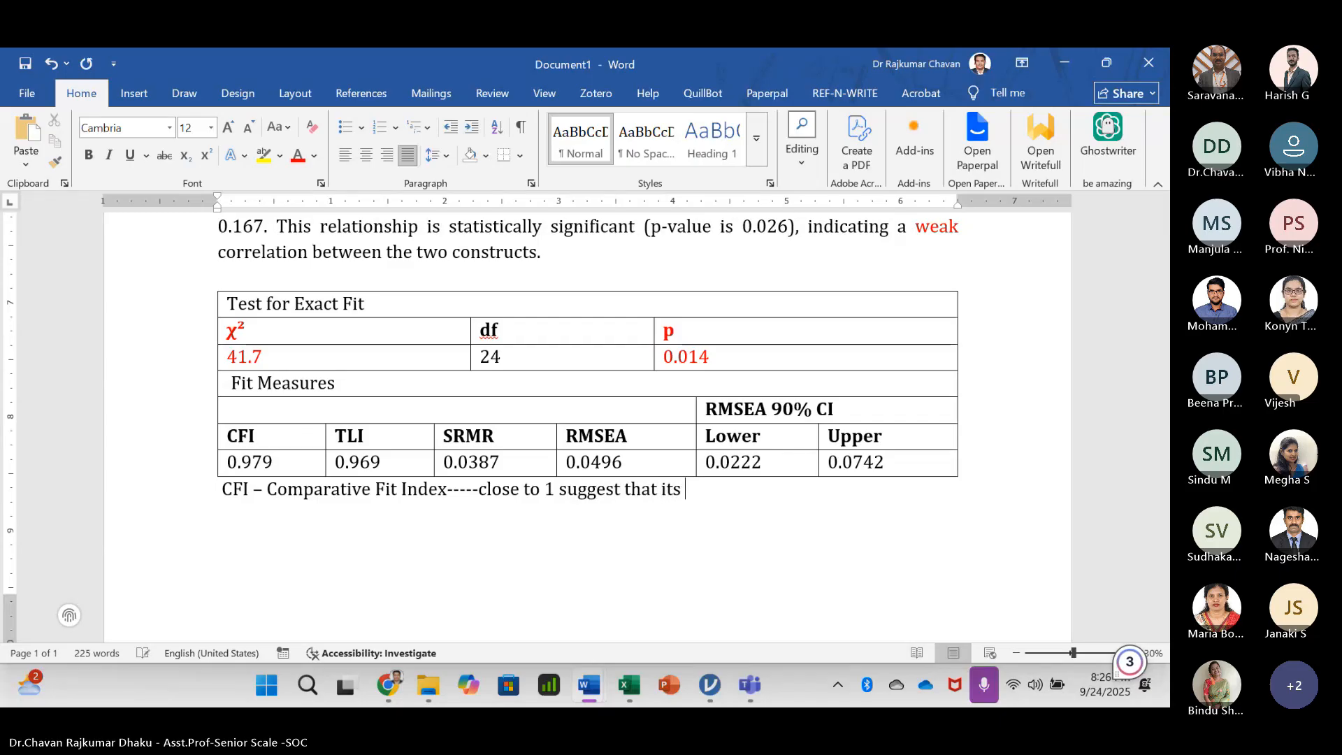
pyautogui.write('an exce')
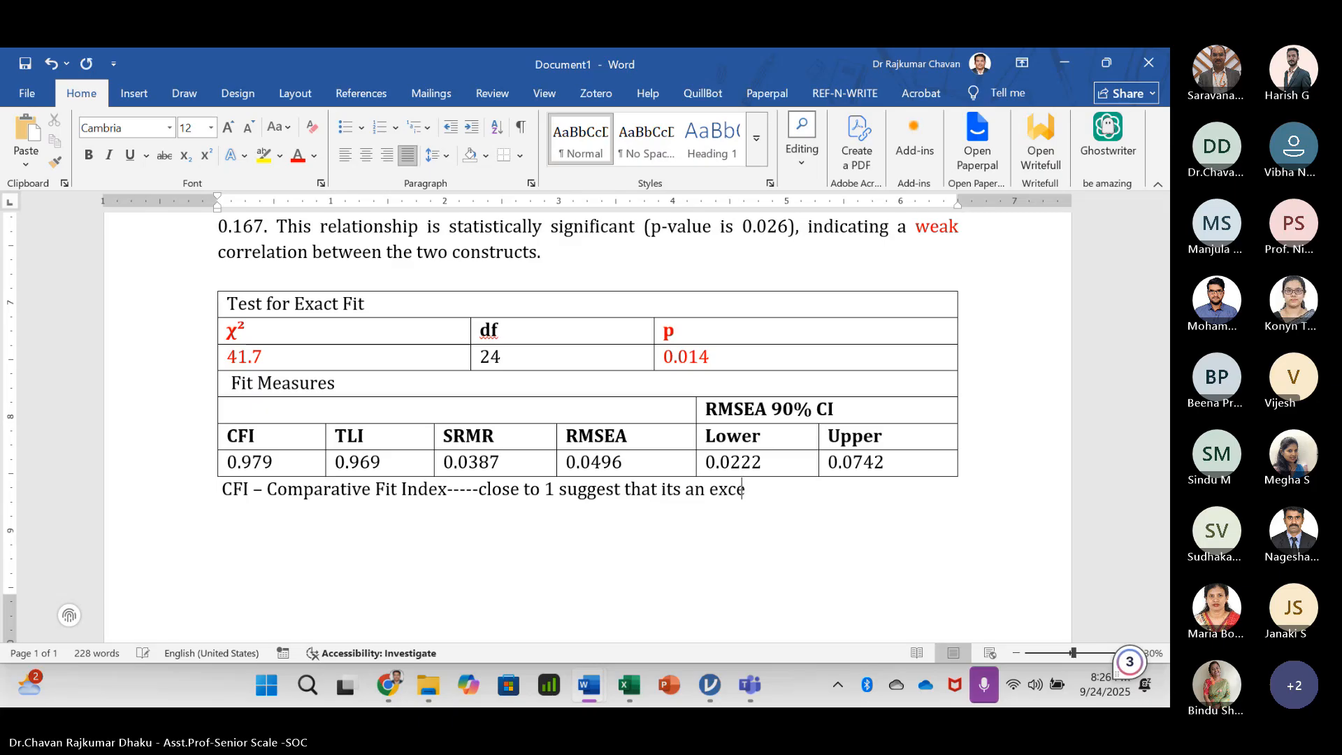
pyautogui.write('llent fit')
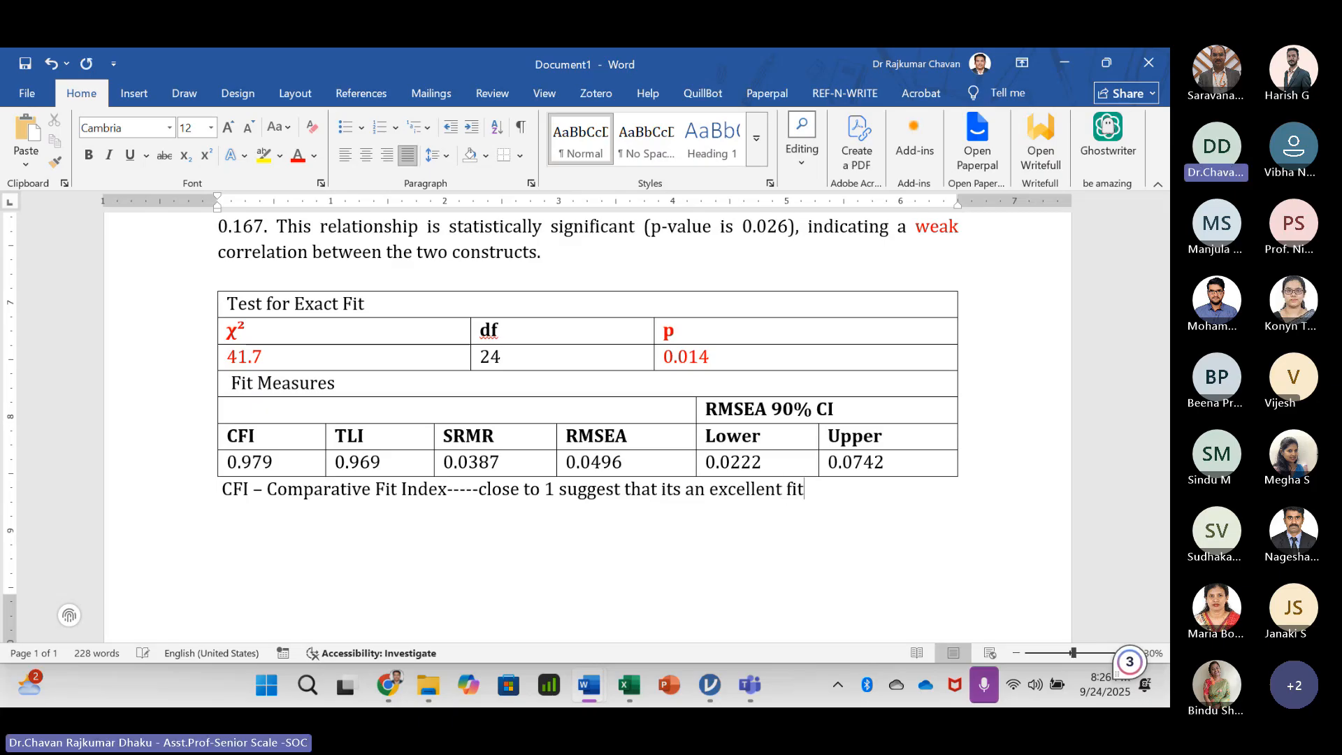
# - Add ". Or any value above 0.95 its considered as fit" to the end of the CFI interpretation
pyautogui.write('. Or ab')
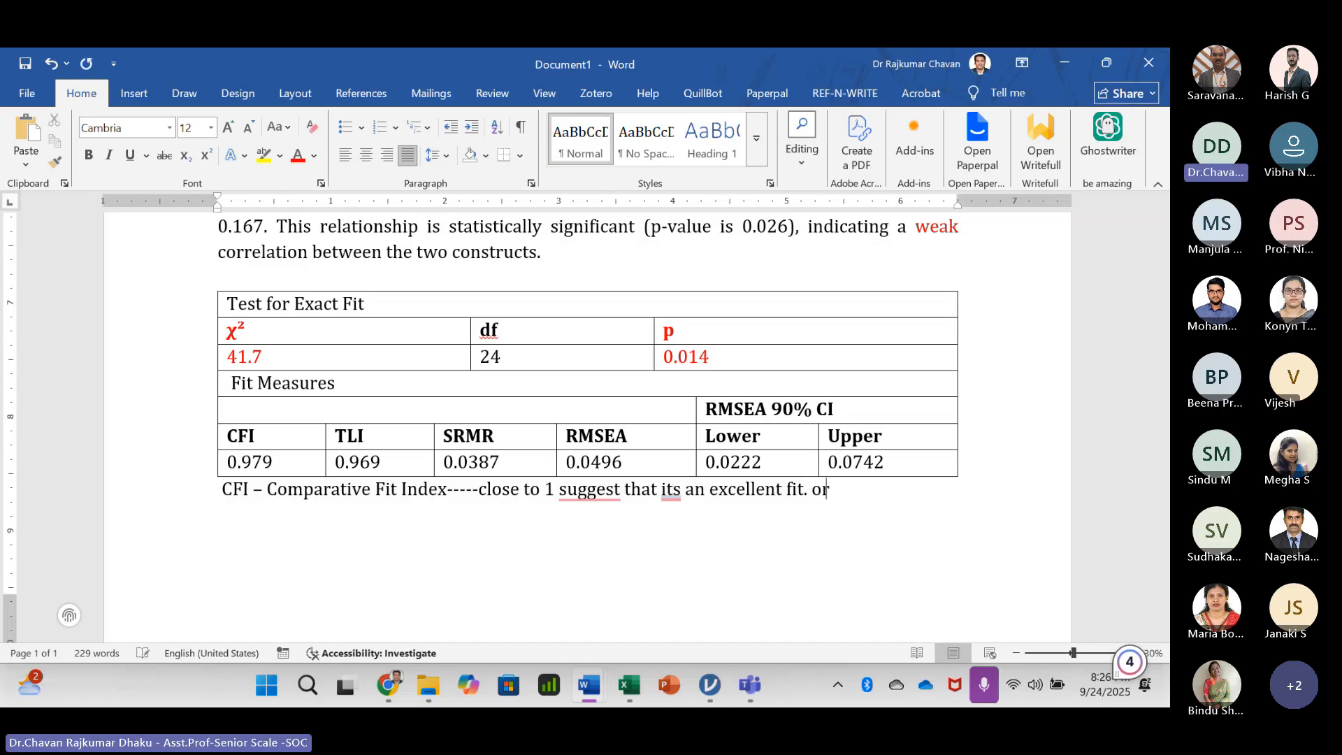
pyautogui.press('BackSpace')
pyautogui.write('ny value ab')
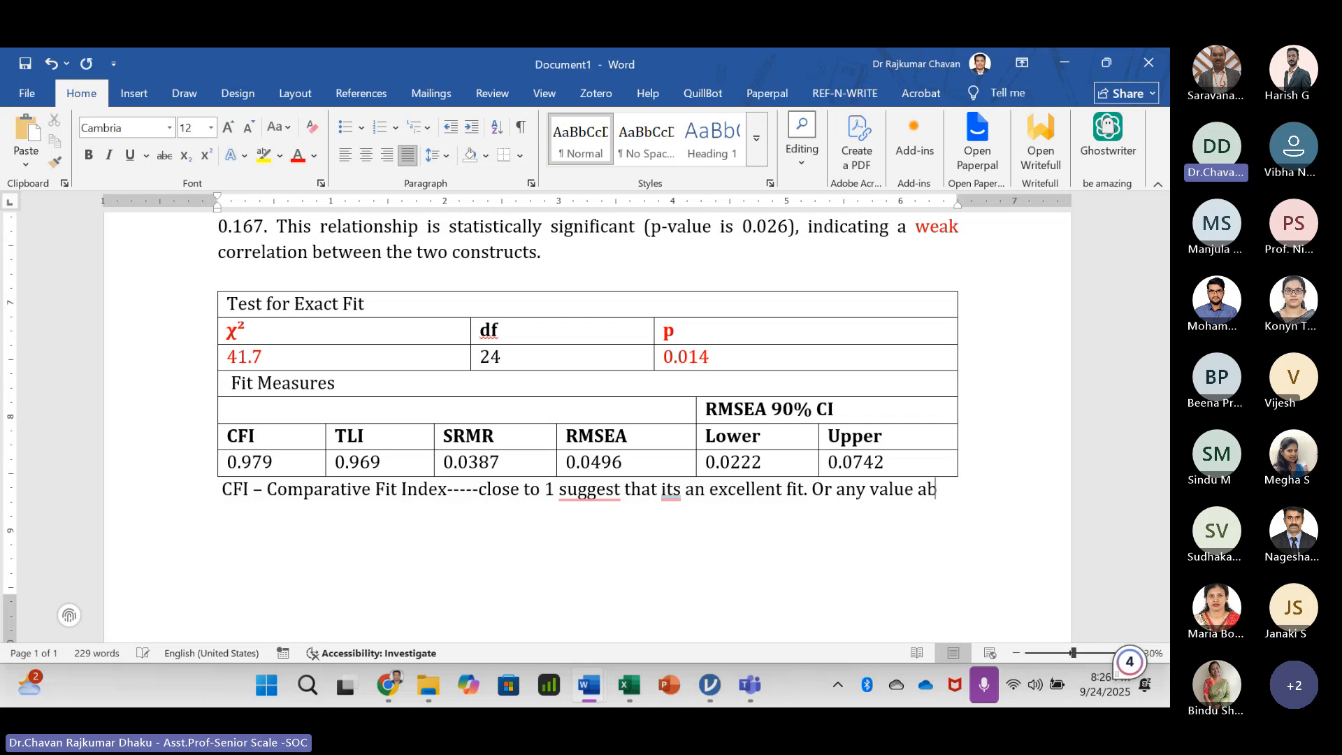
pyautogui.write('ove 0.95')
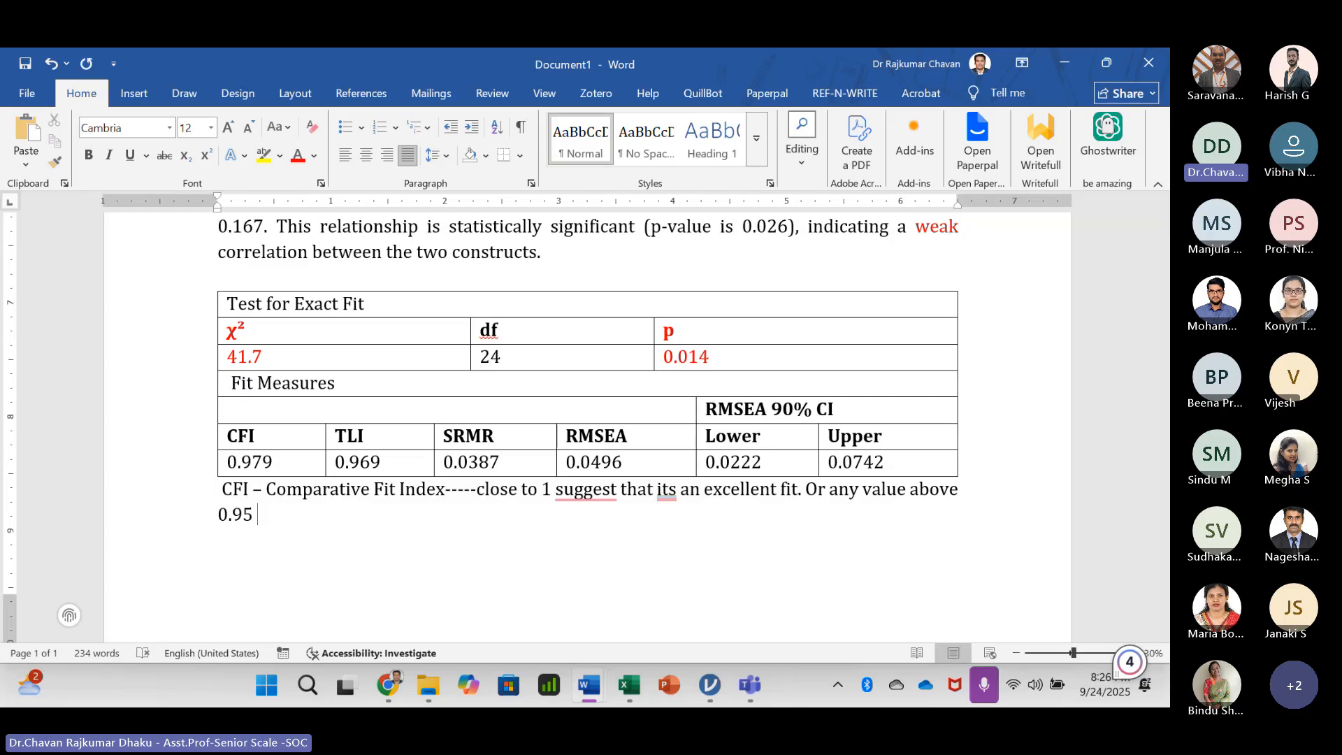
pyautogui.write('its con')
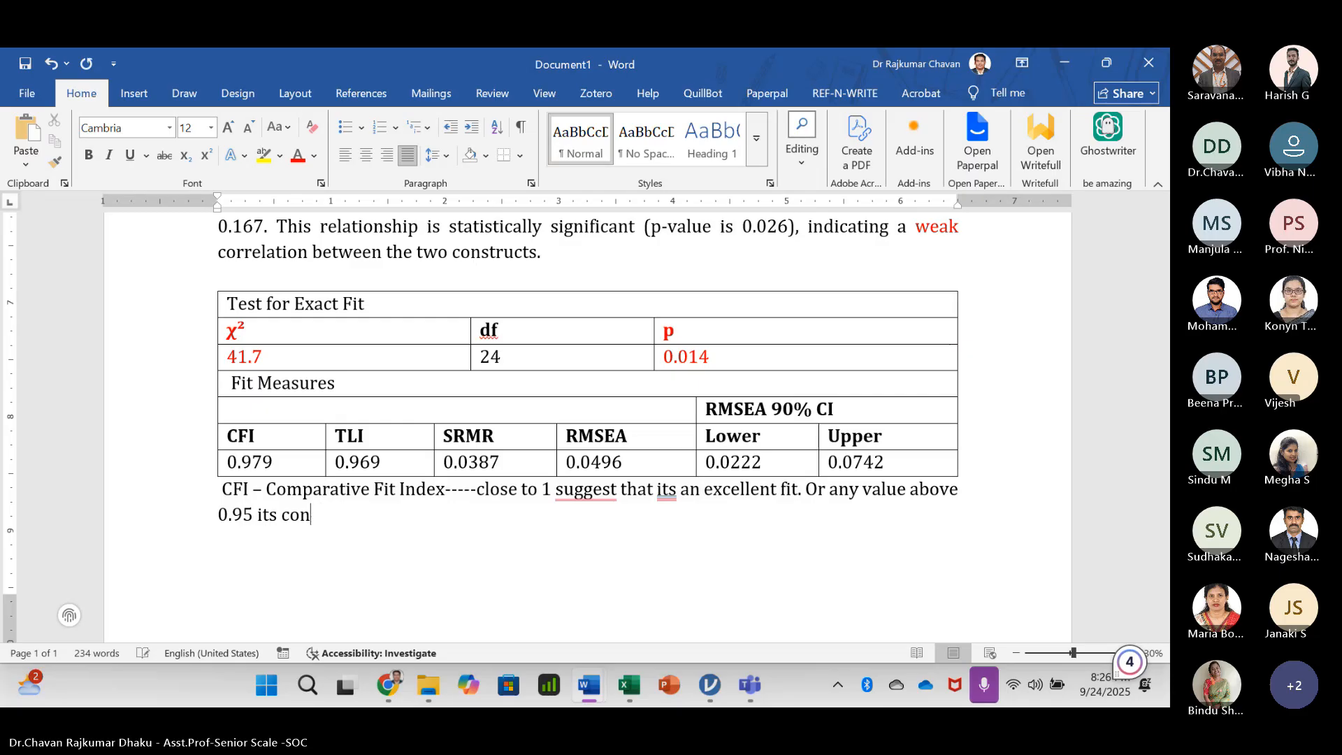
pyautogui.write('sidereva')
pyautogui.press('BackSpace')
pyautogui.press('BackSpace')
pyautogui.write('d as ')
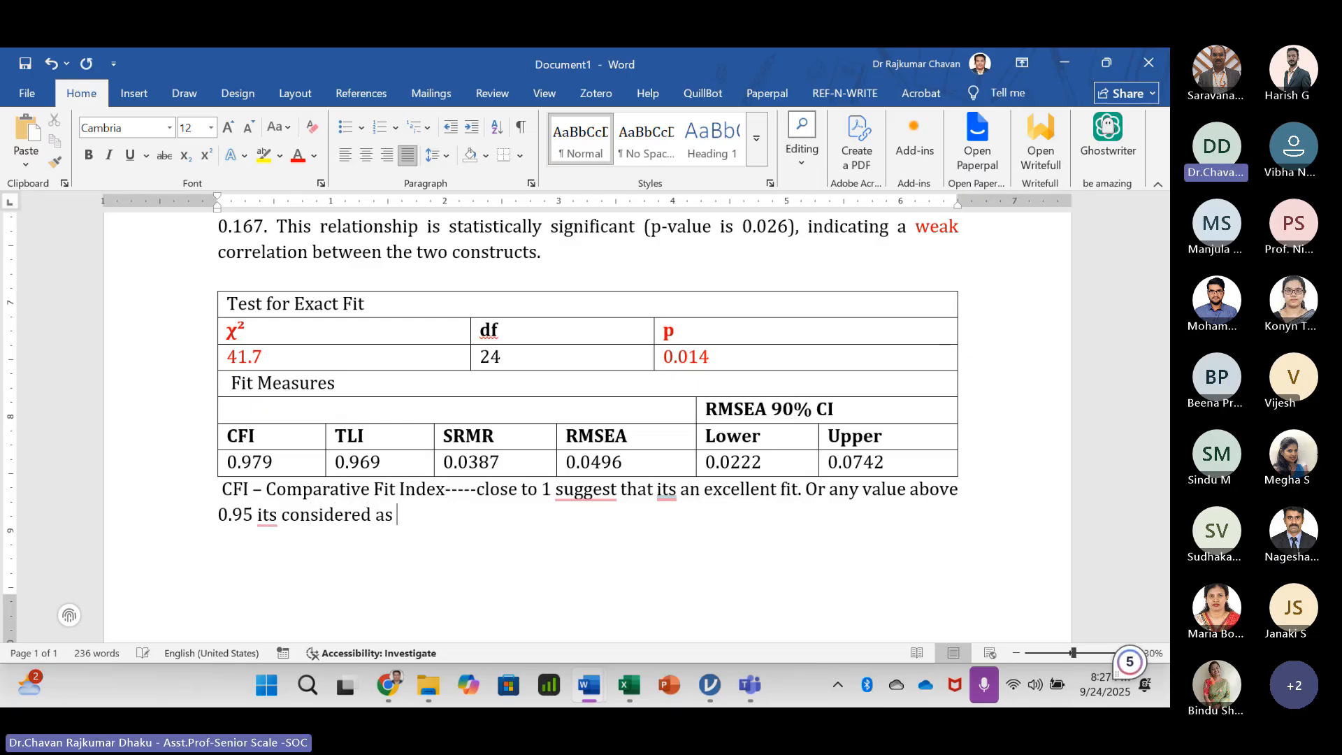
pyautogui.write('fgit')
pyautogui.press('BackSpace')
pyautogui.press('BackSpace')
pyautogui.press('BackSpace')
pyautogui.write('it')
# - Add the line "TLI – Tucker-Lewis Index ---close to 1" below the CFI interpretation
pyautogui.write('TLI -')
pyautogui.write(' tuck')
pyautogui.write('e')
pyautogui.press('BackSpace')
pyautogui.press('BackSpace')
pyautogui.press('BackSpace')
pyautogui.press('BackSpace')
pyautogui.press('BackSpace')
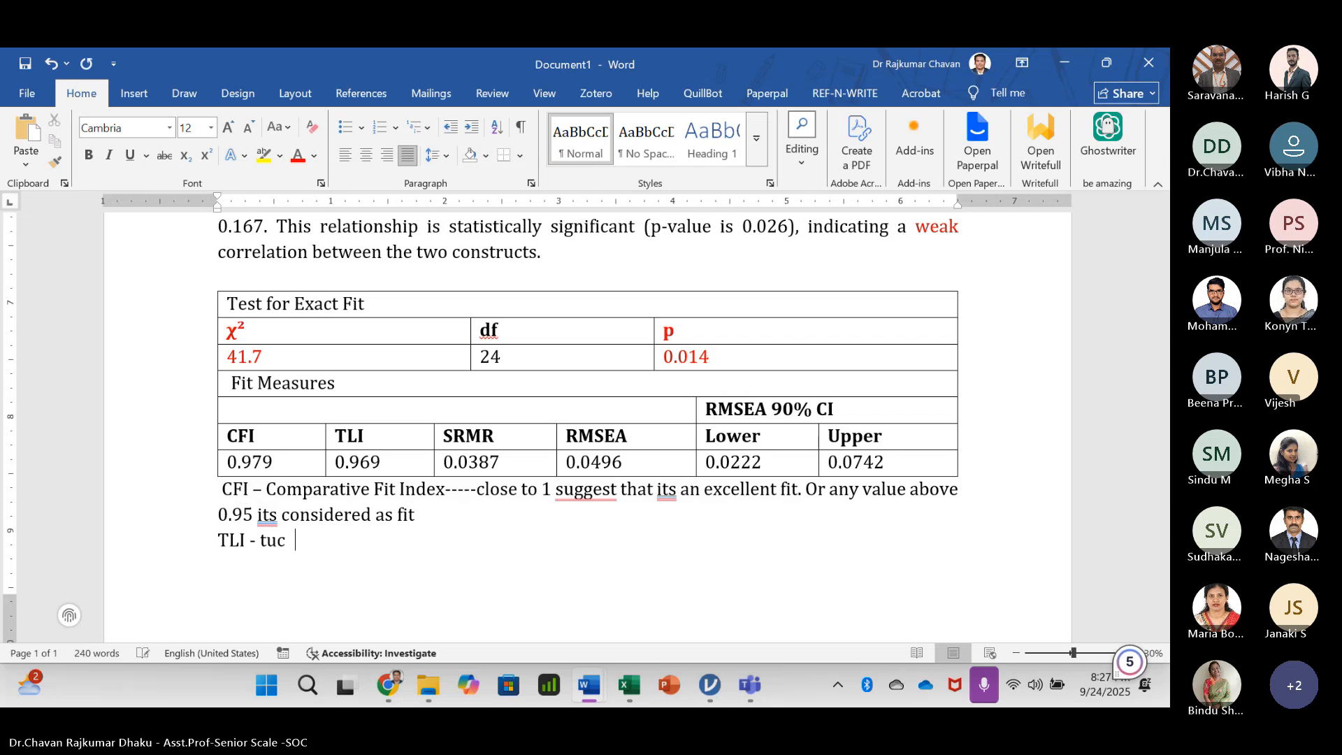
pyautogui.write('Tucker-L')
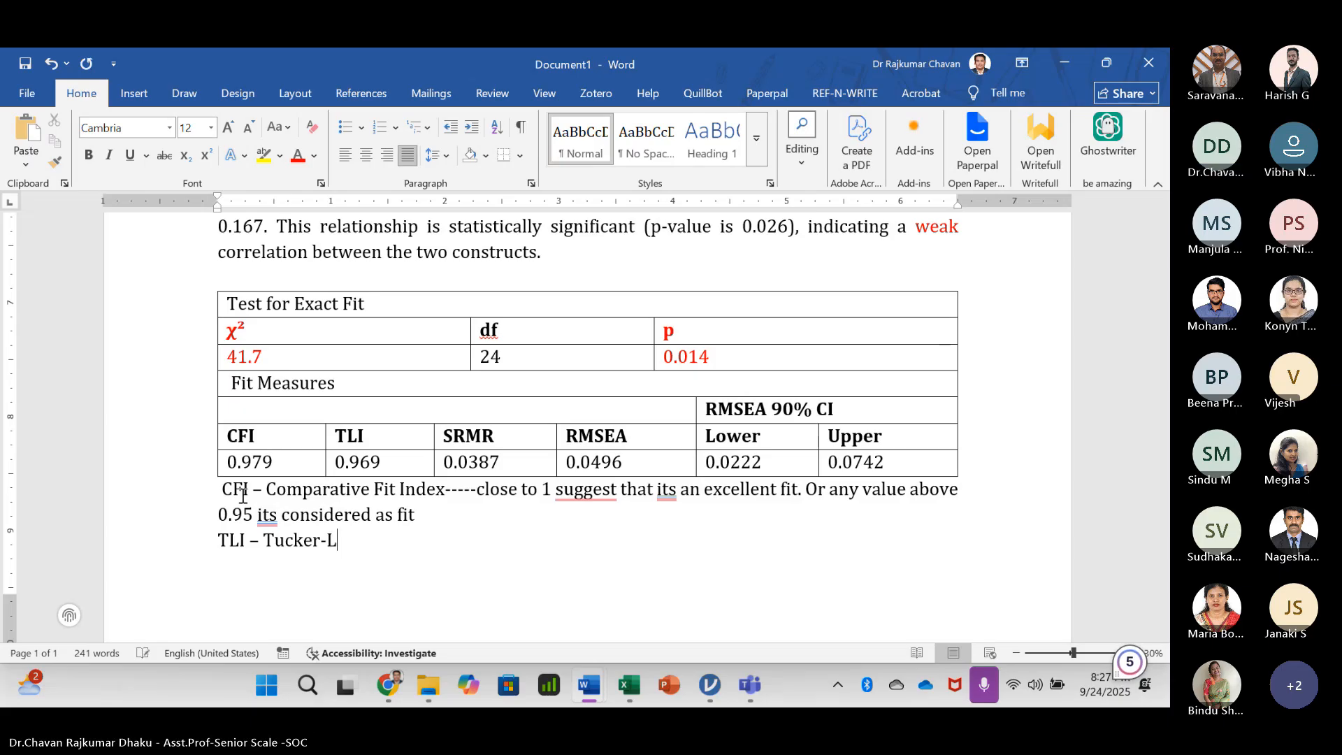
pyautogui.write('ewis')
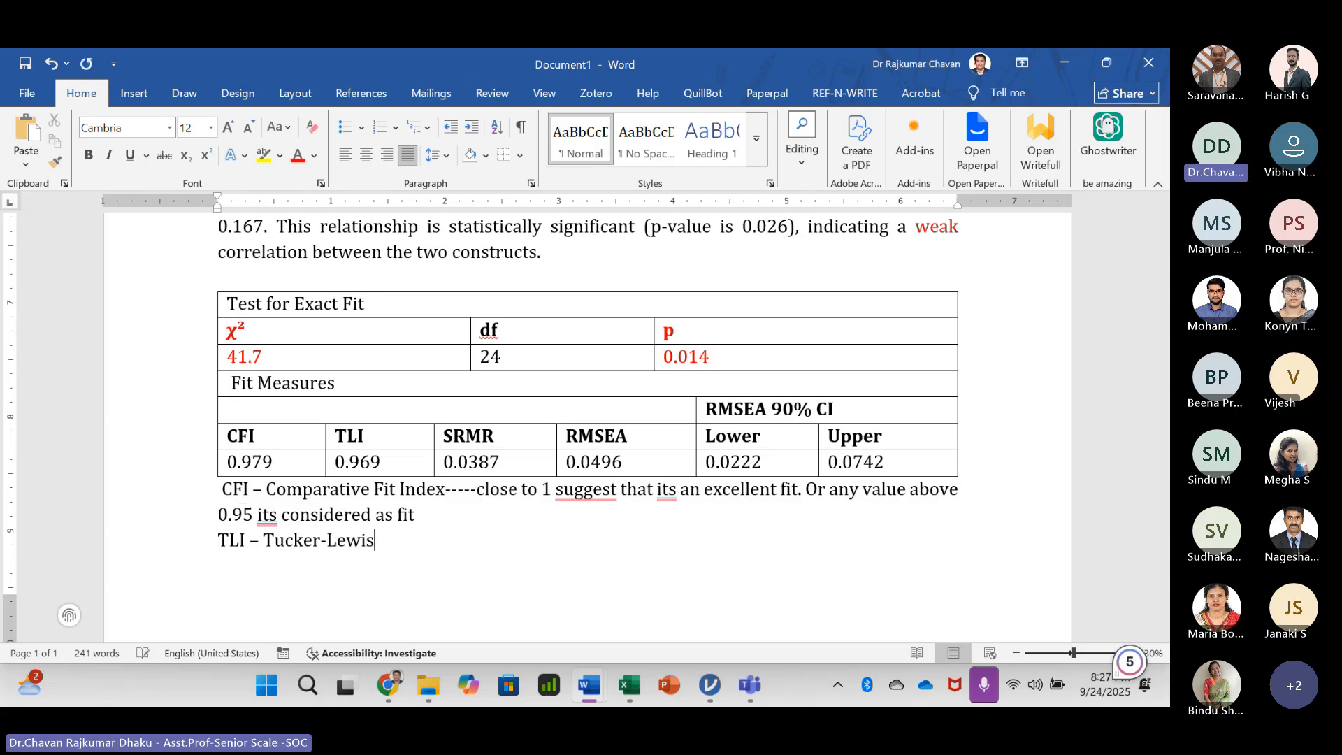
pyautogui.write(' Index')
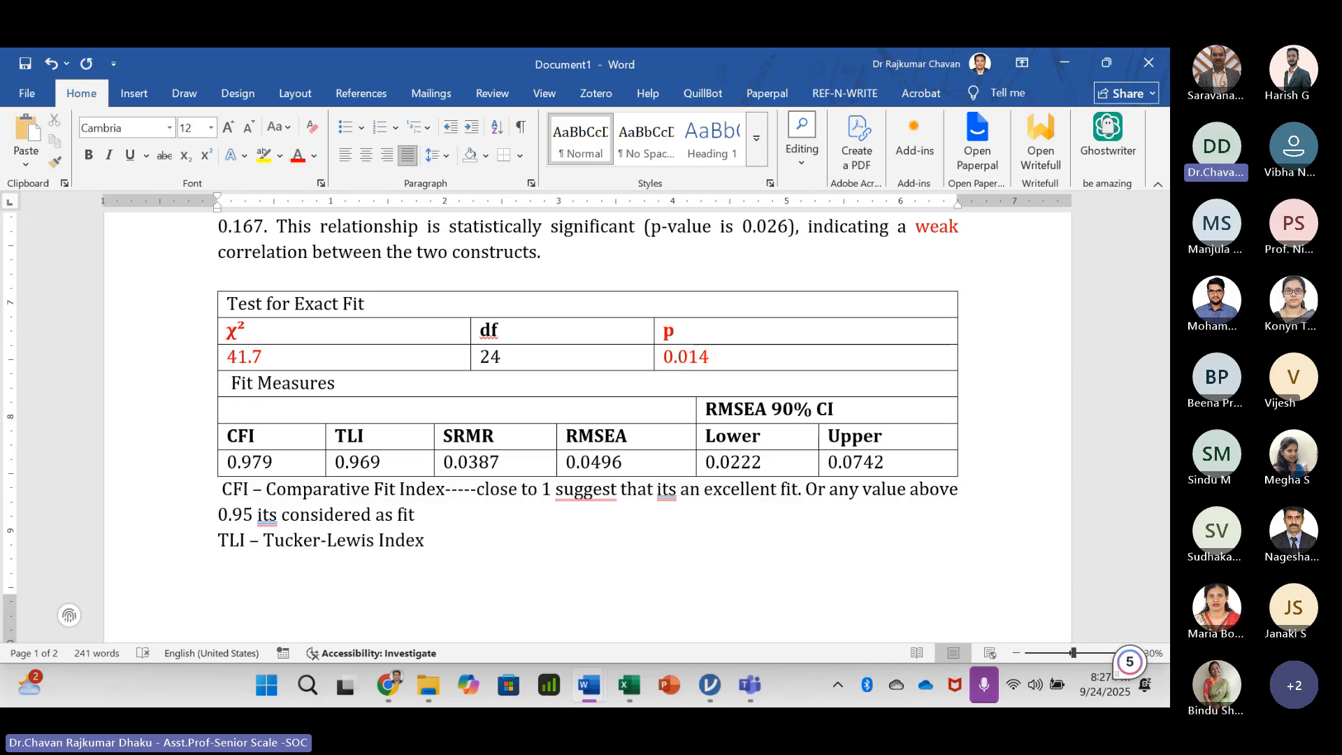
pyautogui.write('---close to 1')
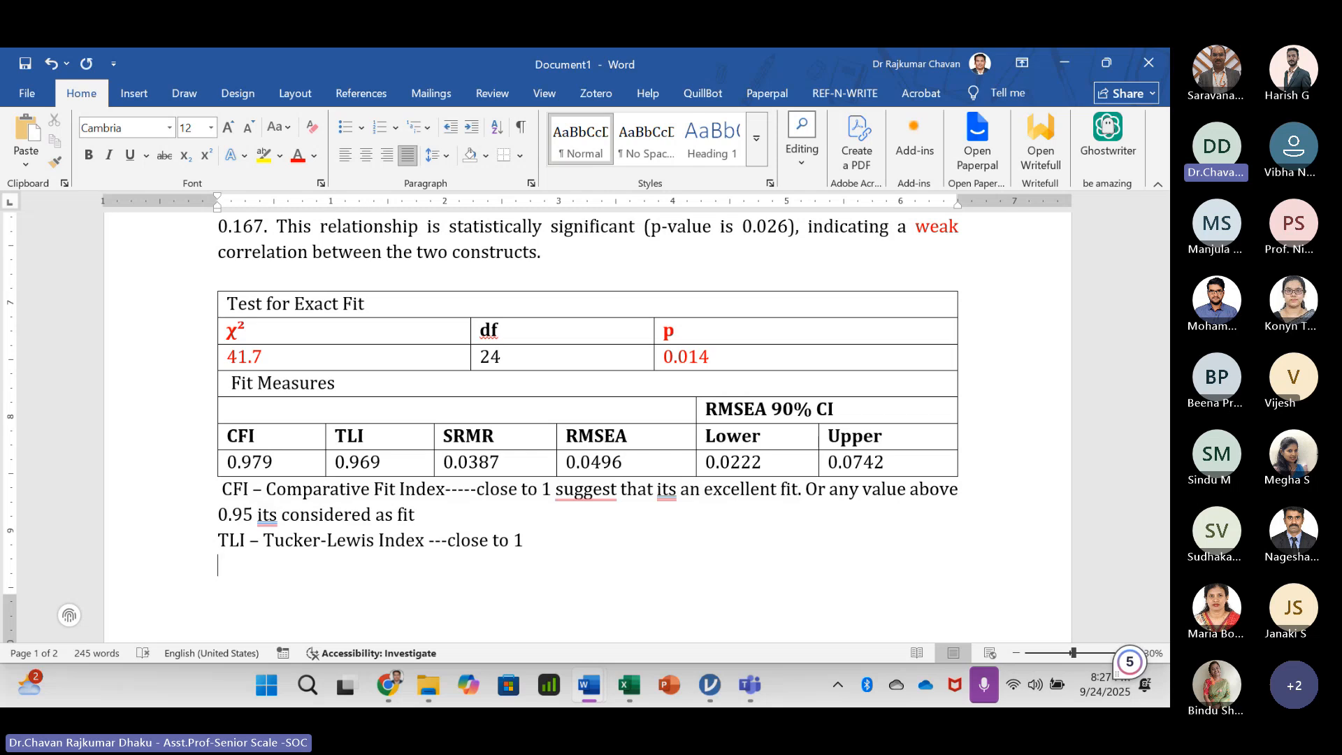
# - Start a new line below the TLI entry with "SRMR – Standardised Root Mean Square Residuals"
pyautogui.write('SRMR - Standard')
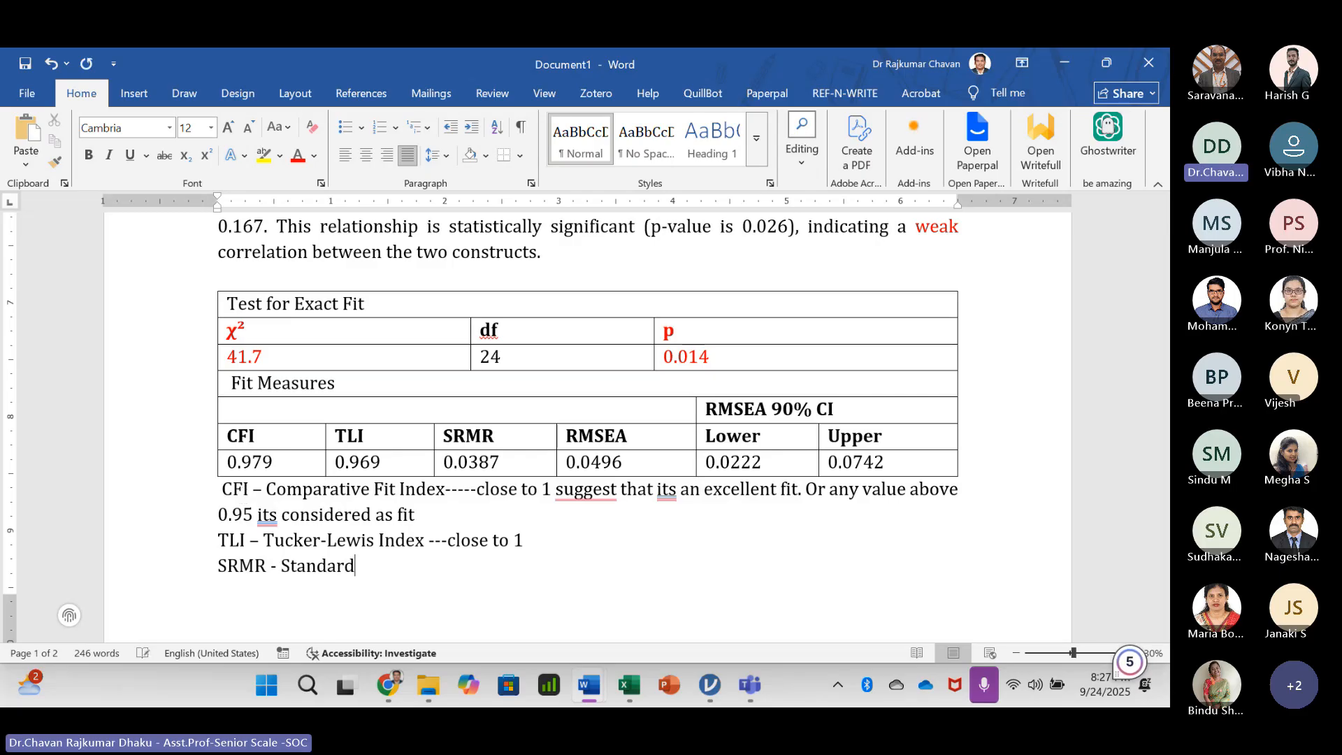
pyautogui.write('ised ')
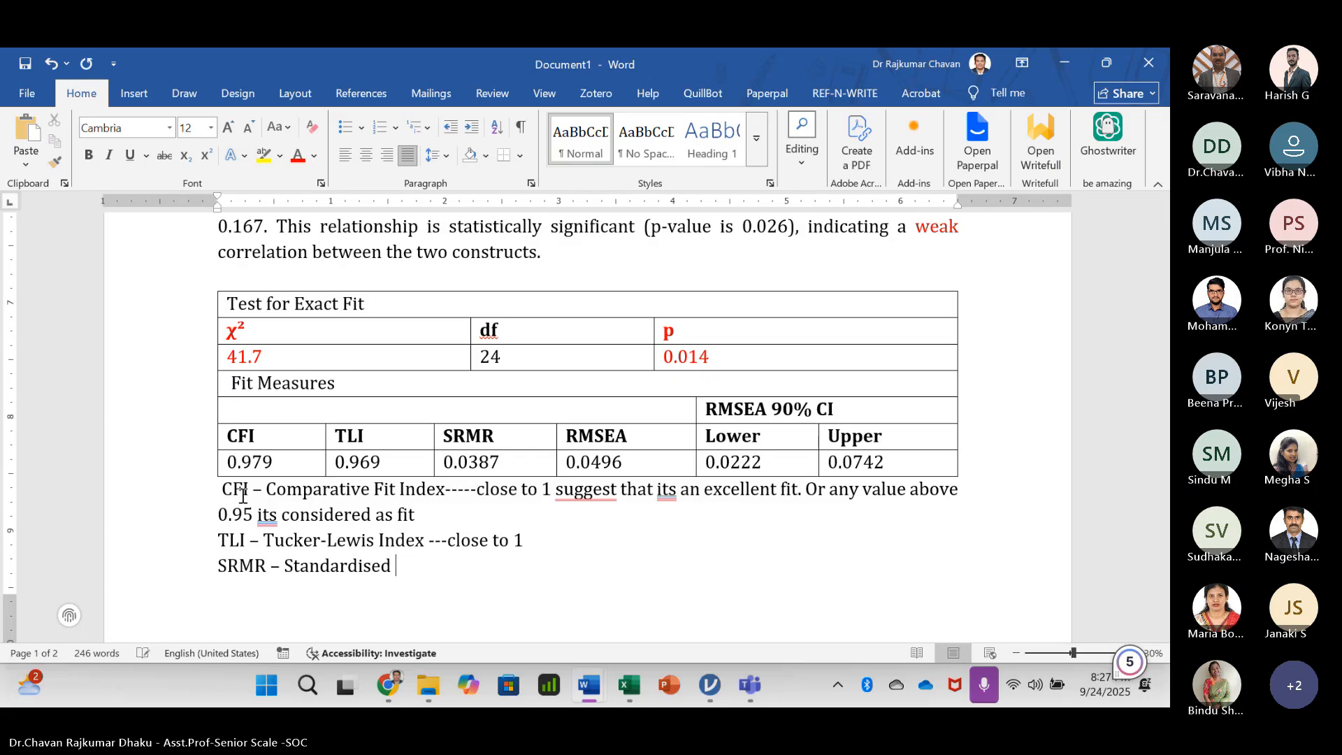
pyautogui.write('Root Me')
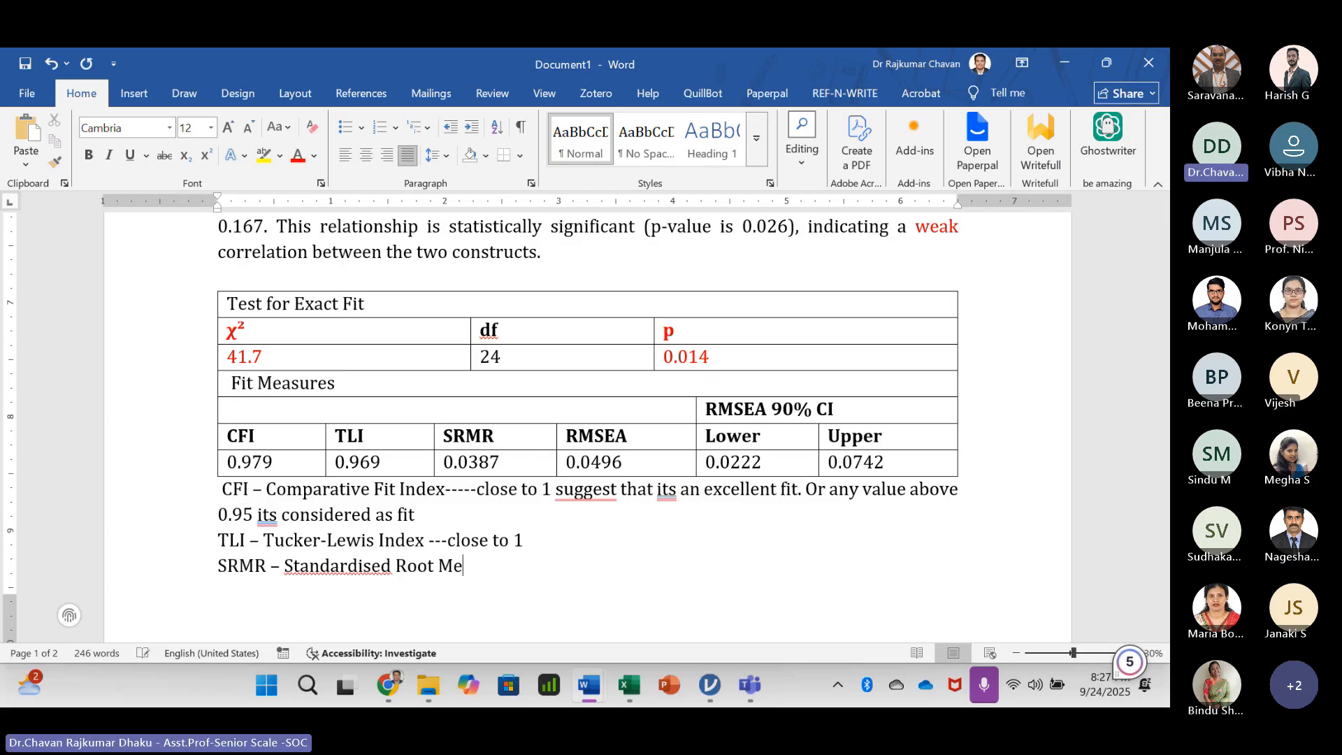
pyautogui.write('an Square Residuals')
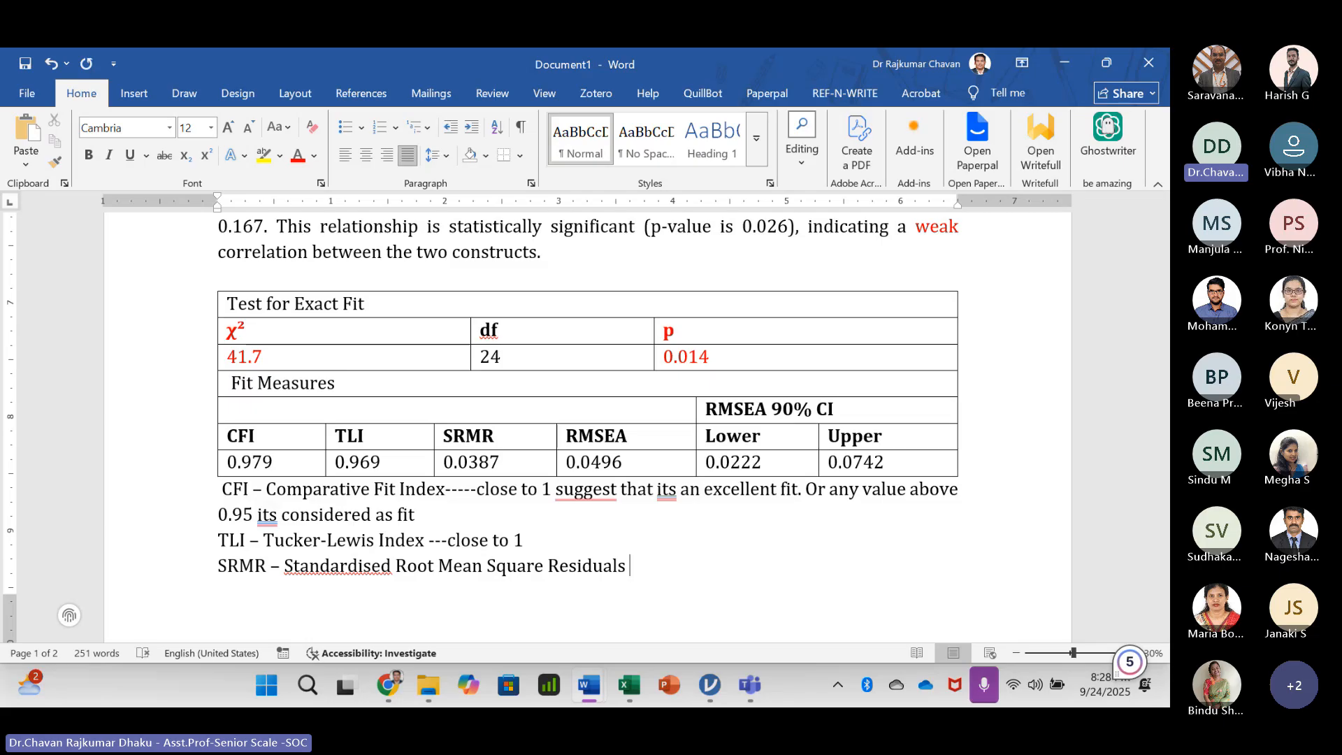
# - Continue the SRMR line with "-----0.0387 measures the average discrepancy between"
pyautogui.write('-----0.0387 measures t')
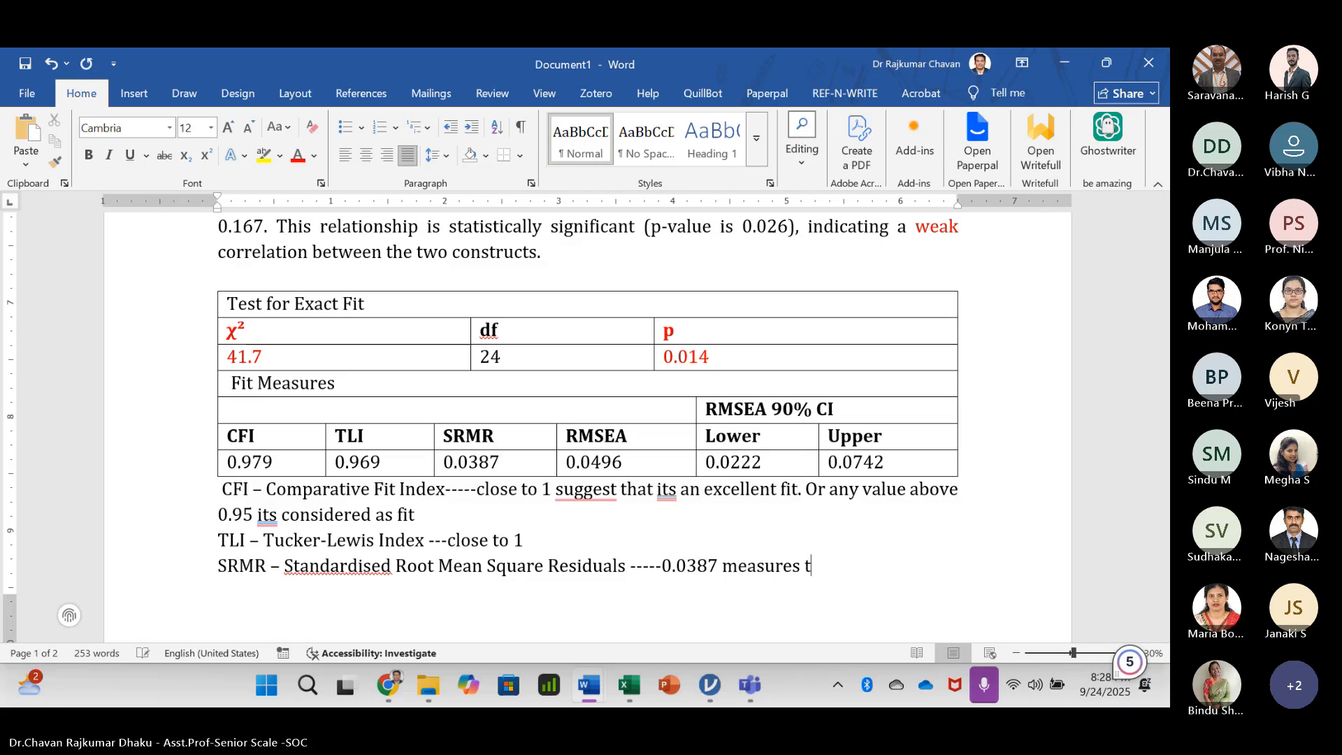
pyautogui.write('he average discrep')
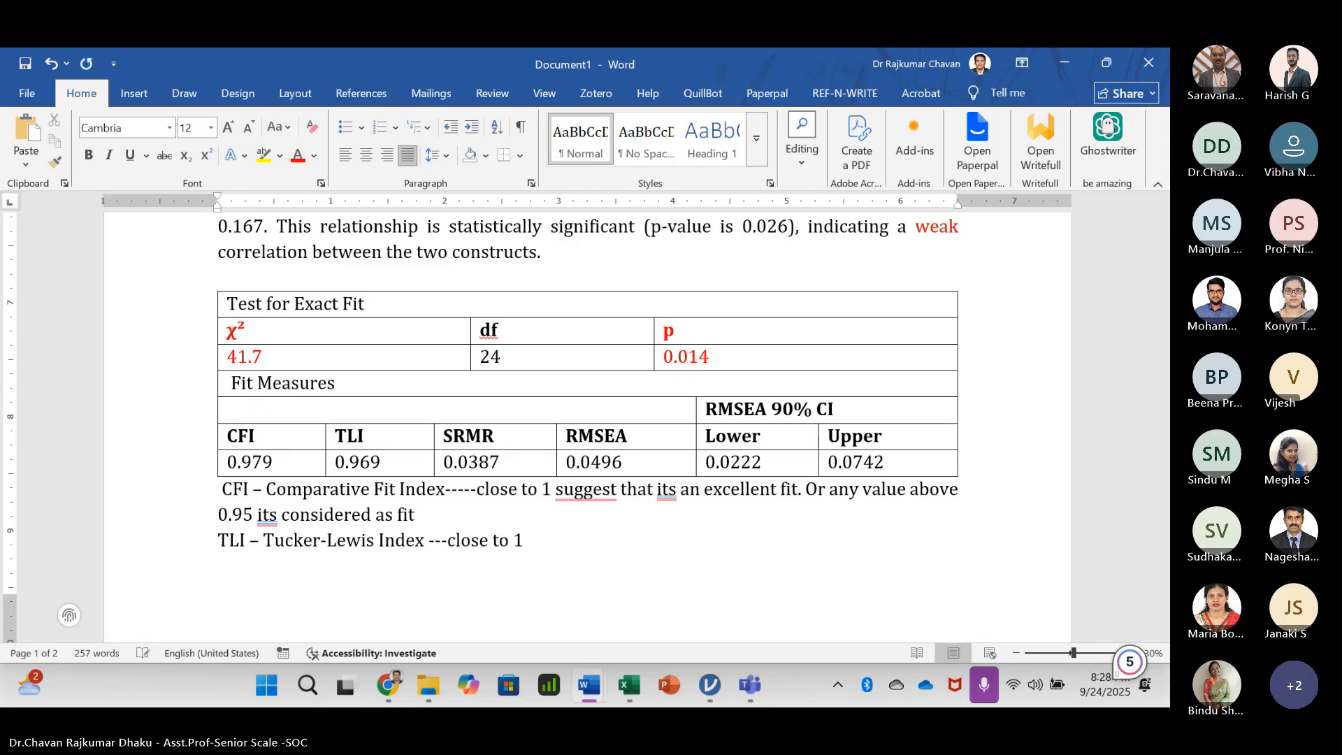
pyautogui.write('ancy betwween')
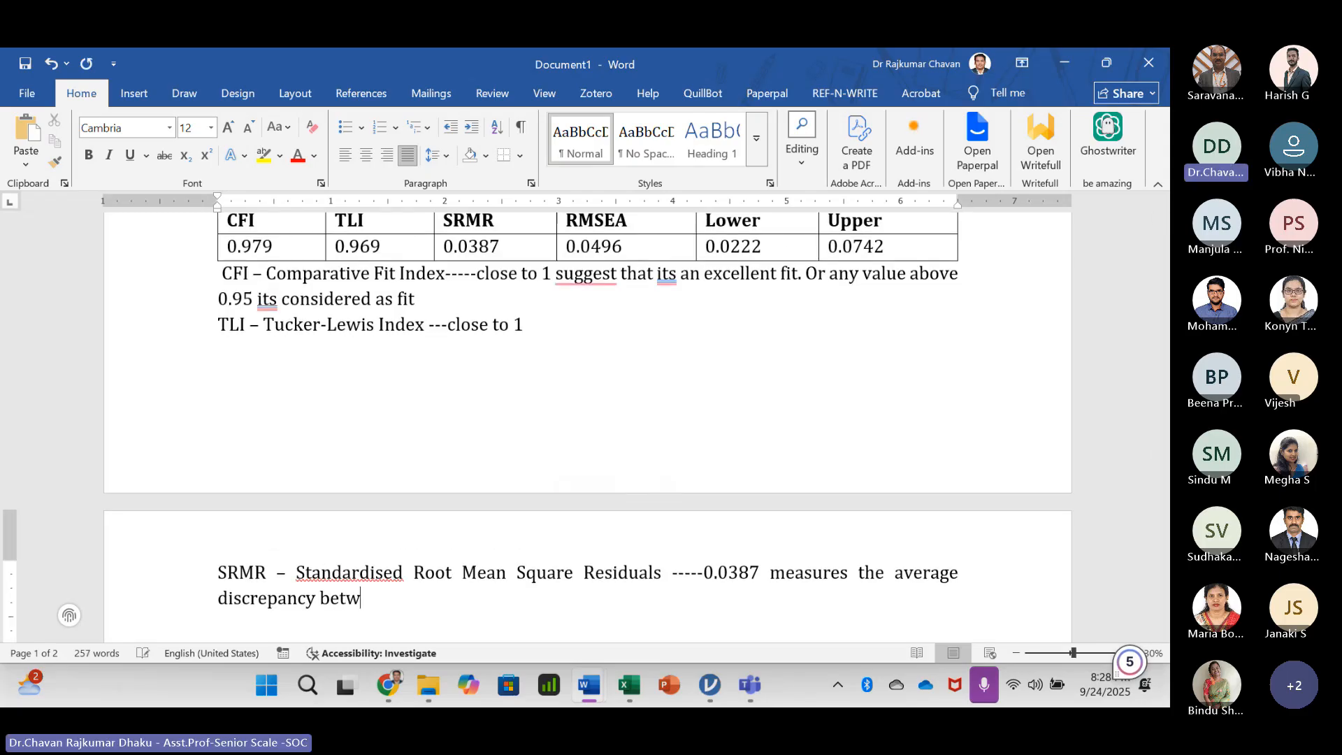
pyautogui.press('BackSpace')
pyautogui.press('BackSpace')
pyautogui.press('BackSpace')
pyautogui.press('BackSpace')
pyautogui.write('een')
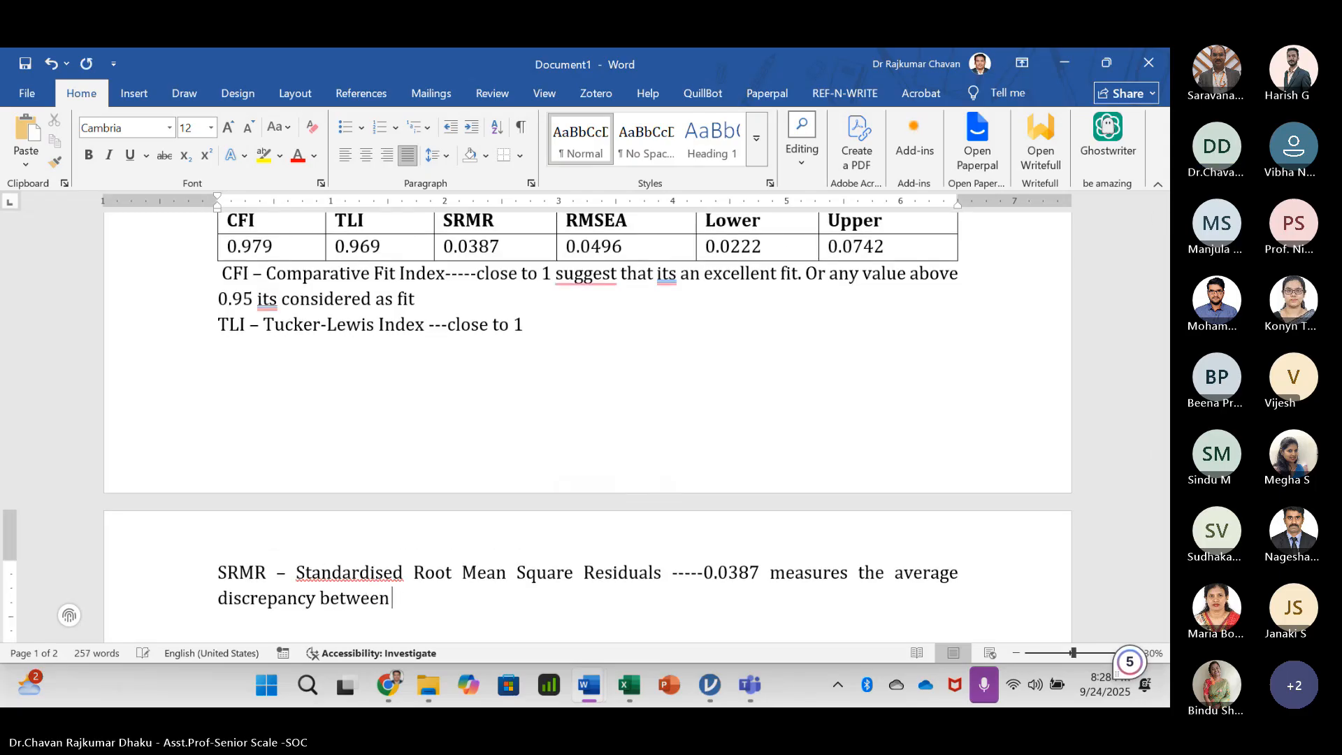
# - Extend the SRMR interpretation with "the observed and predicted correlations. Value"
pyautogui.write(' the ps')
pyautogui.press('BackSpace')
pyautogui.press('BackSpace')
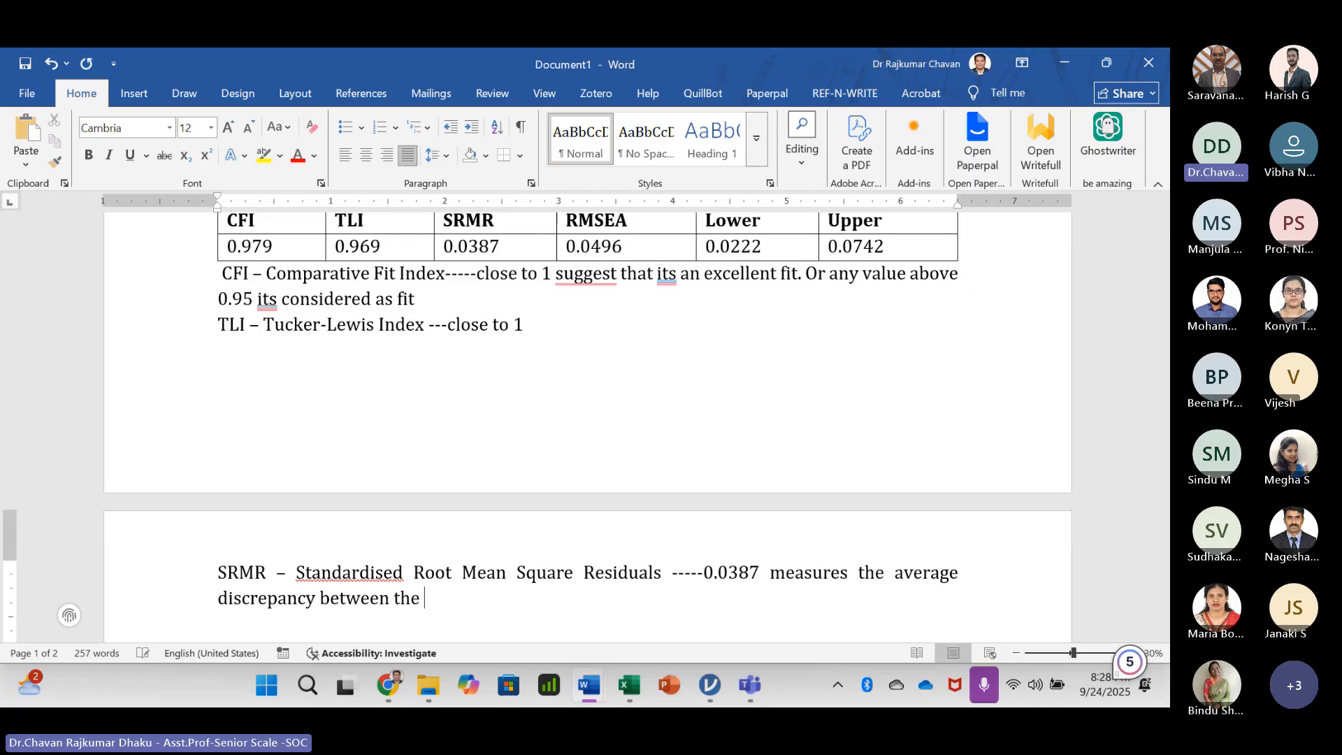
pyautogui.write('observ')
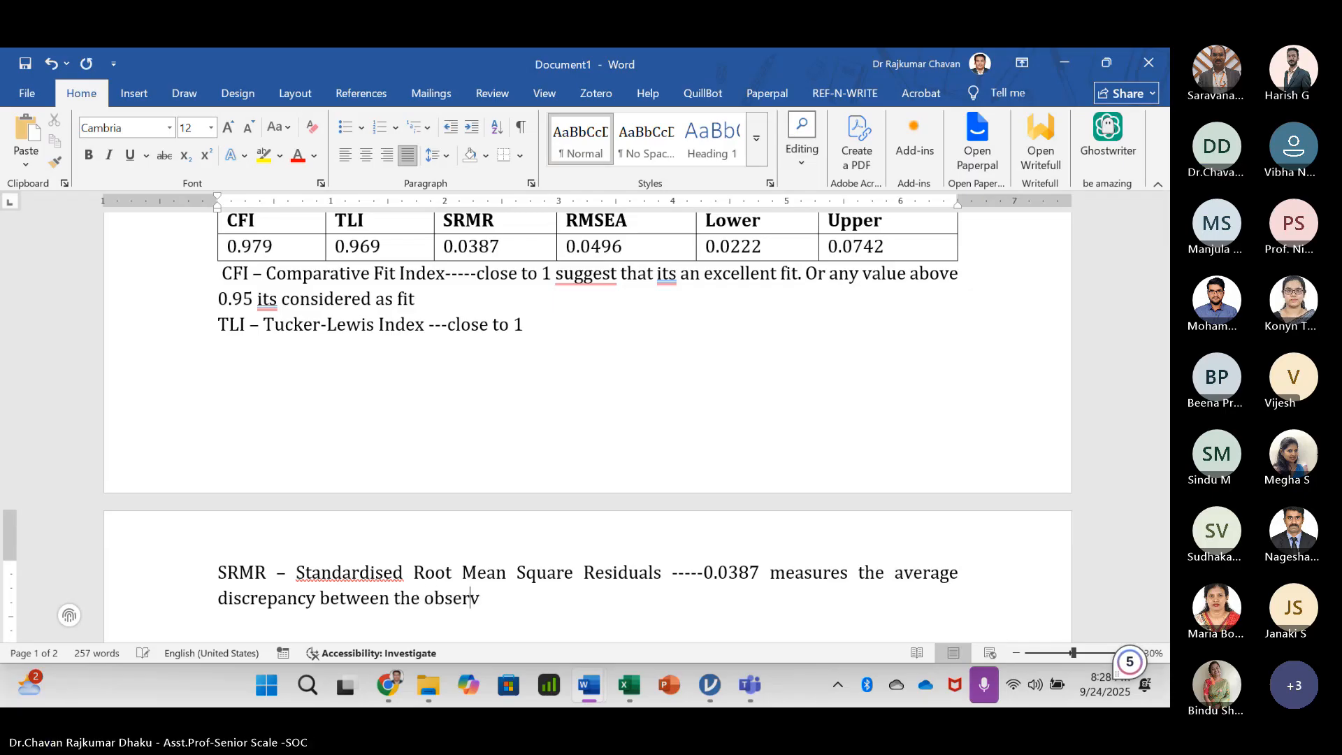
pyautogui.write('ed ad pre')
pyautogui.press('BackSpace')
pyautogui.press('BackSpace')
pyautogui.press('BackSpace')
pyautogui.press('BackSpace')
pyautogui.press('BackSpace')
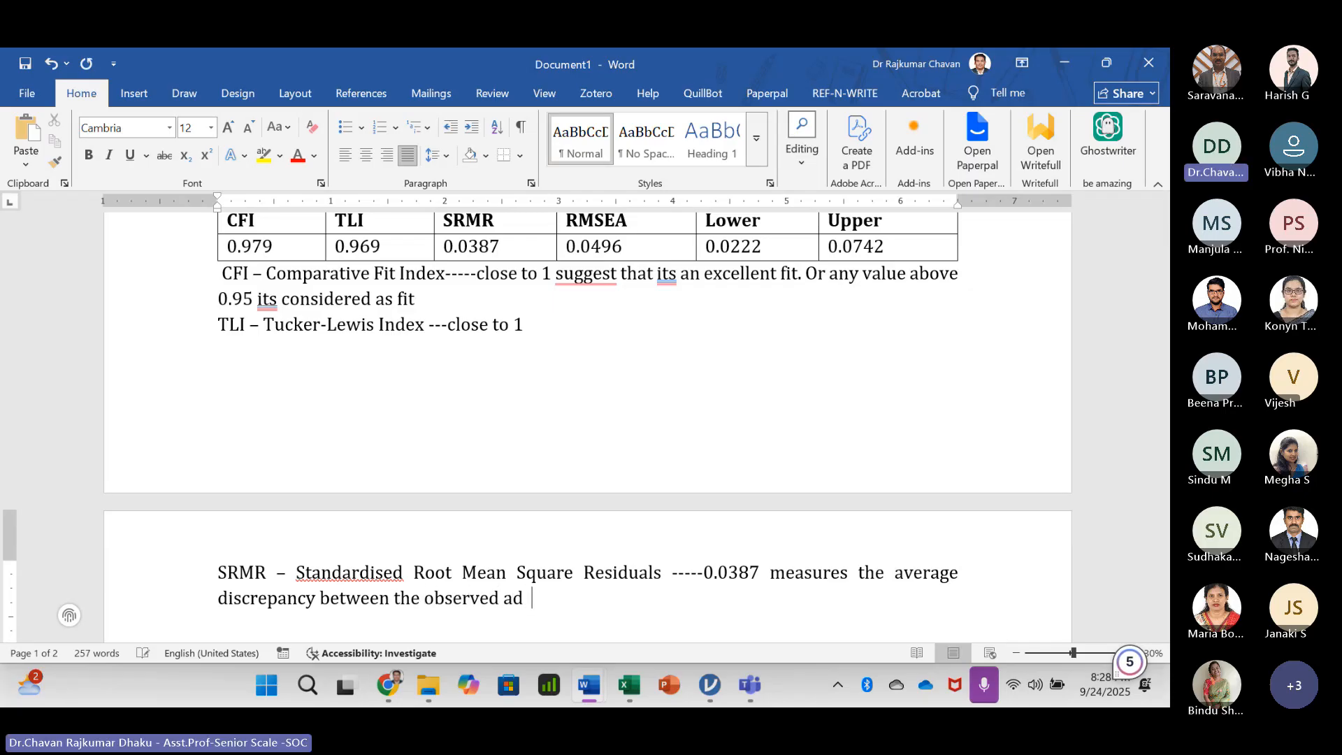
pyautogui.write('nd pre')
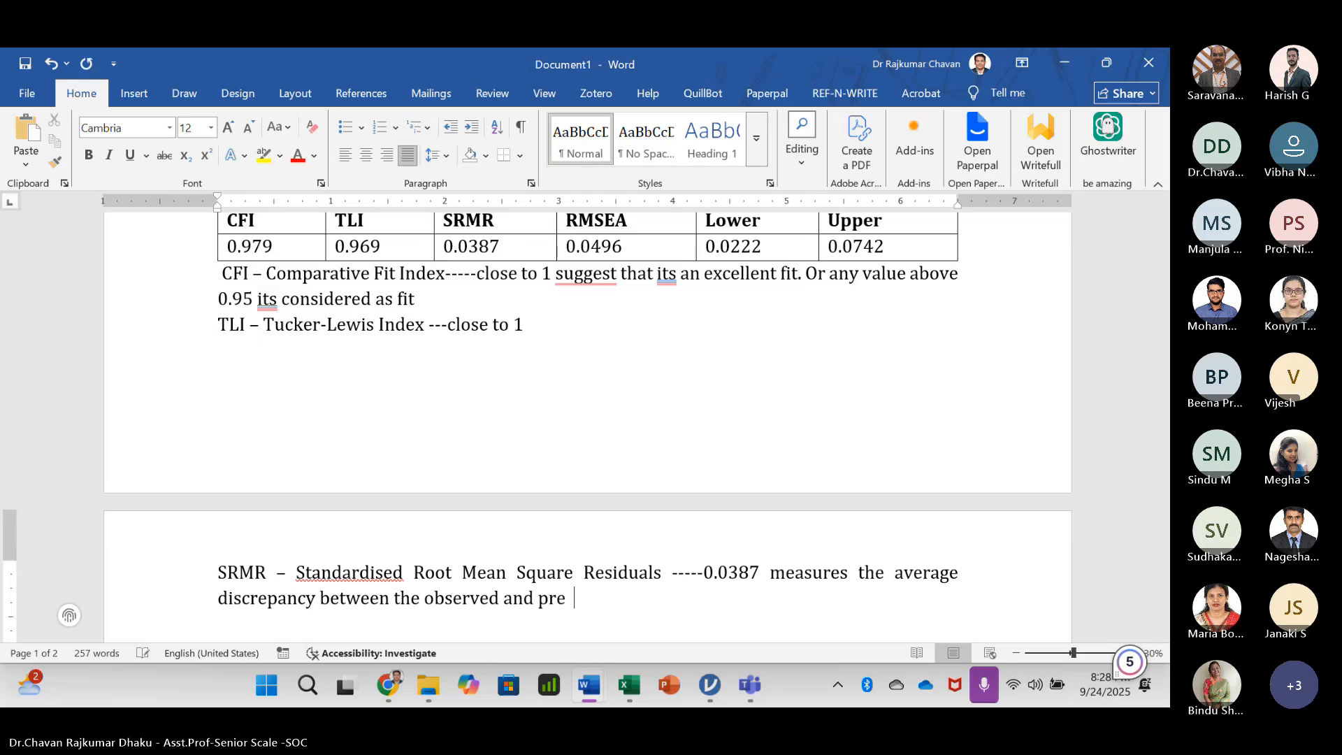
pyautogui.write('sdicrtedco')
pyautogui.press('BackSpace')
pyautogui.press('BackSpace')
pyautogui.press('BackSpace')
pyautogui.press('BackSpace')
pyautogui.press('BackSpace')
pyautogui.press('BackSpace')
pyautogui.press('BackSpace')
pyautogui.write('ted correlati')
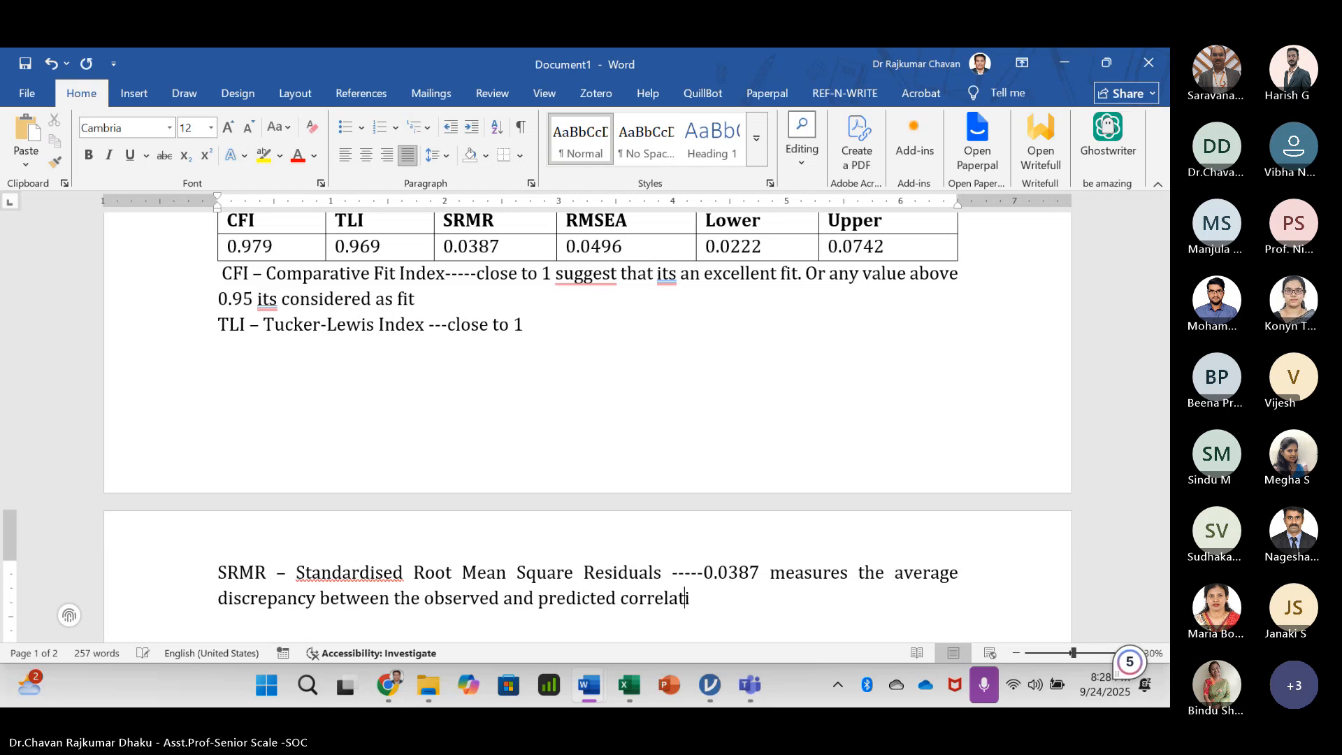
pyautogui.write('ons. value ')
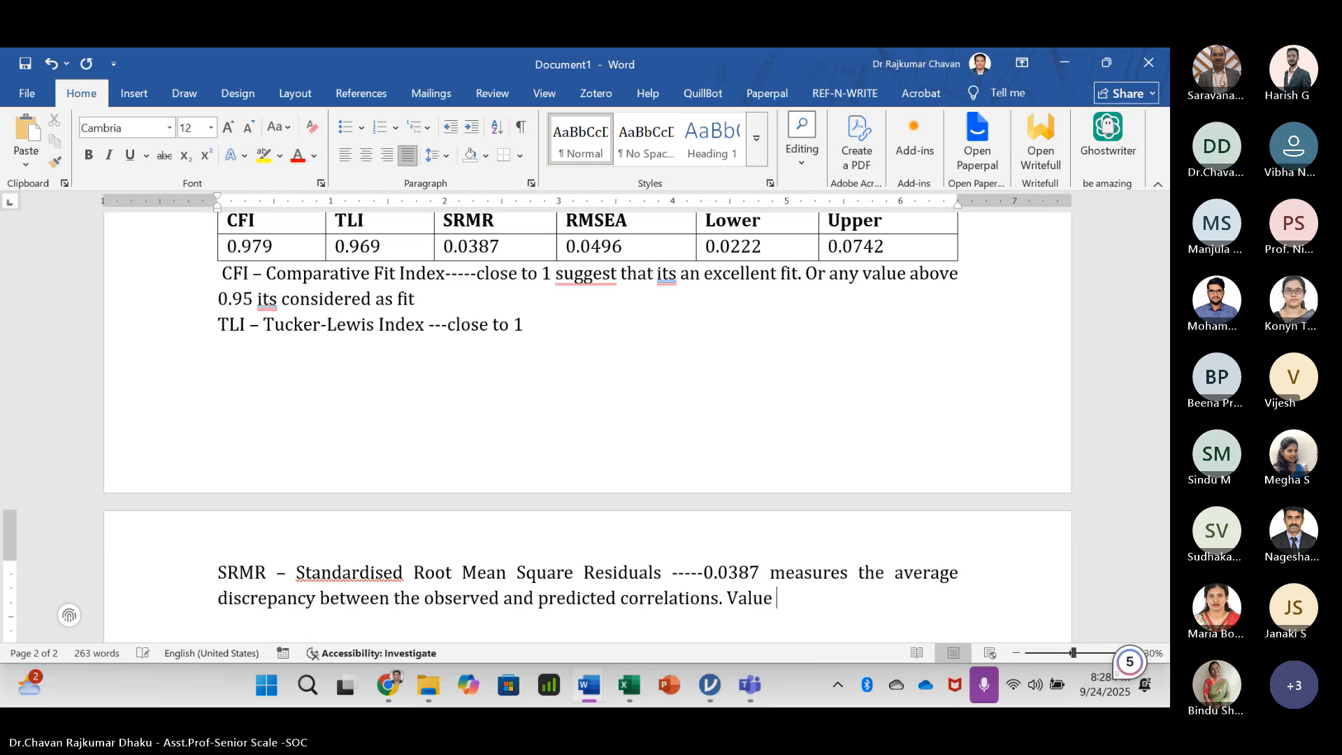
# - Finish the SRMR interpretation with "below 0.08 indicates good fit."
pyautogui.write('below ')
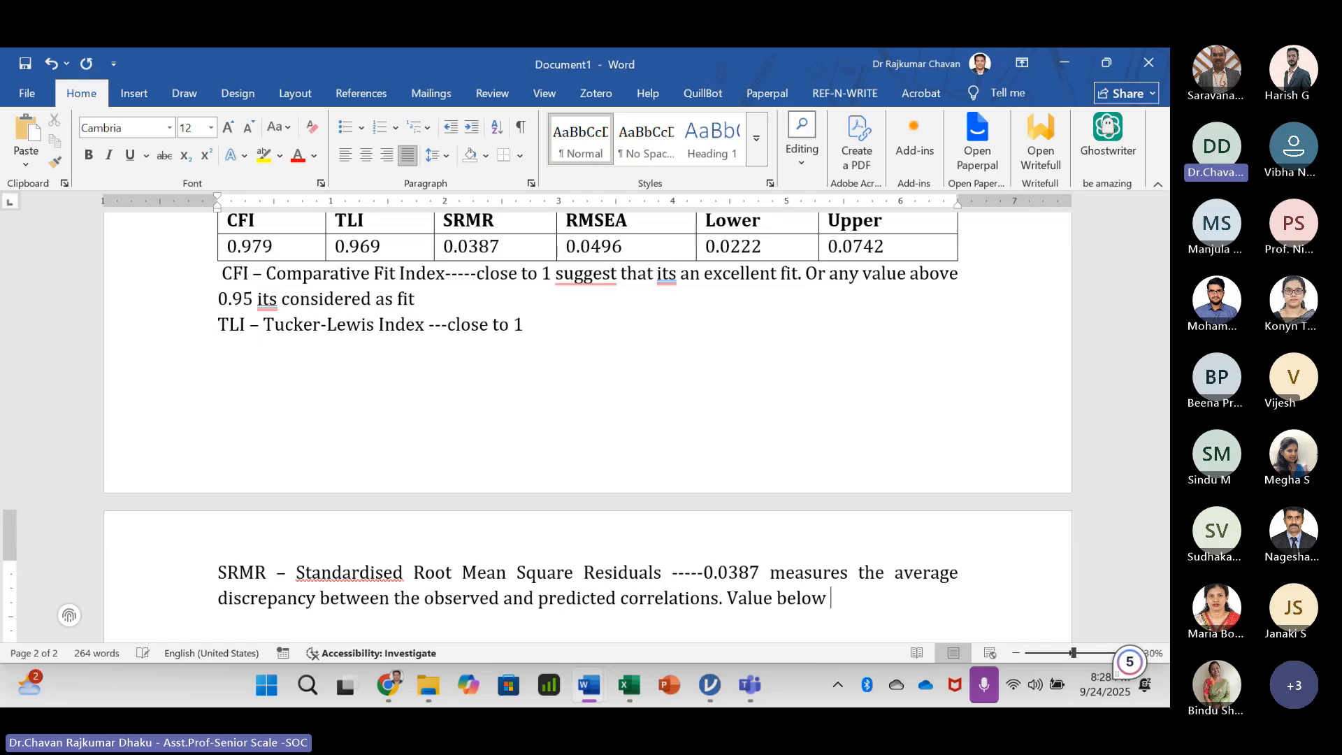
pyautogui.write('0.08 indicarte')
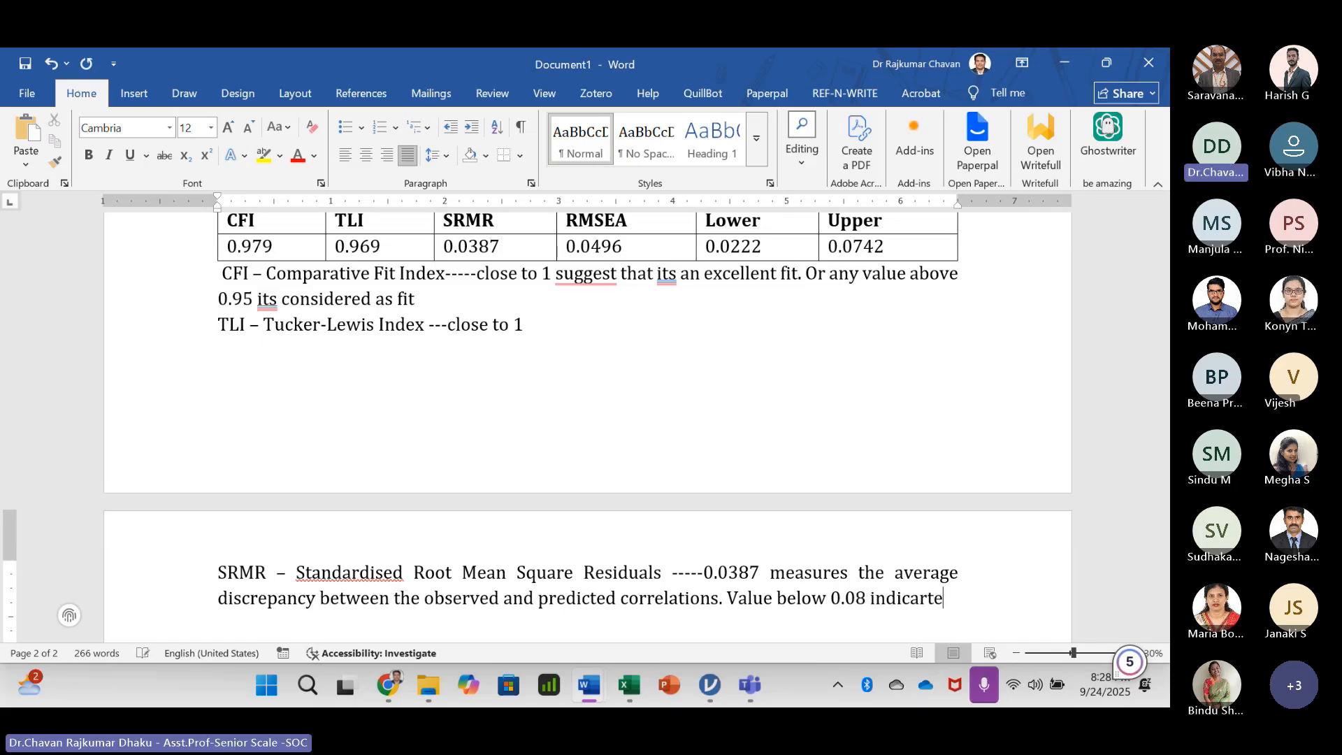
pyautogui.press('BackSpace')
pyautogui.press('BackSpace')
pyautogui.press('BackSpace')
pyautogui.write('tes')
pyautogui.write(' g')
pyautogui.write('ood fg')
pyautogui.write('i')
pyautogui.press('BackSpace')
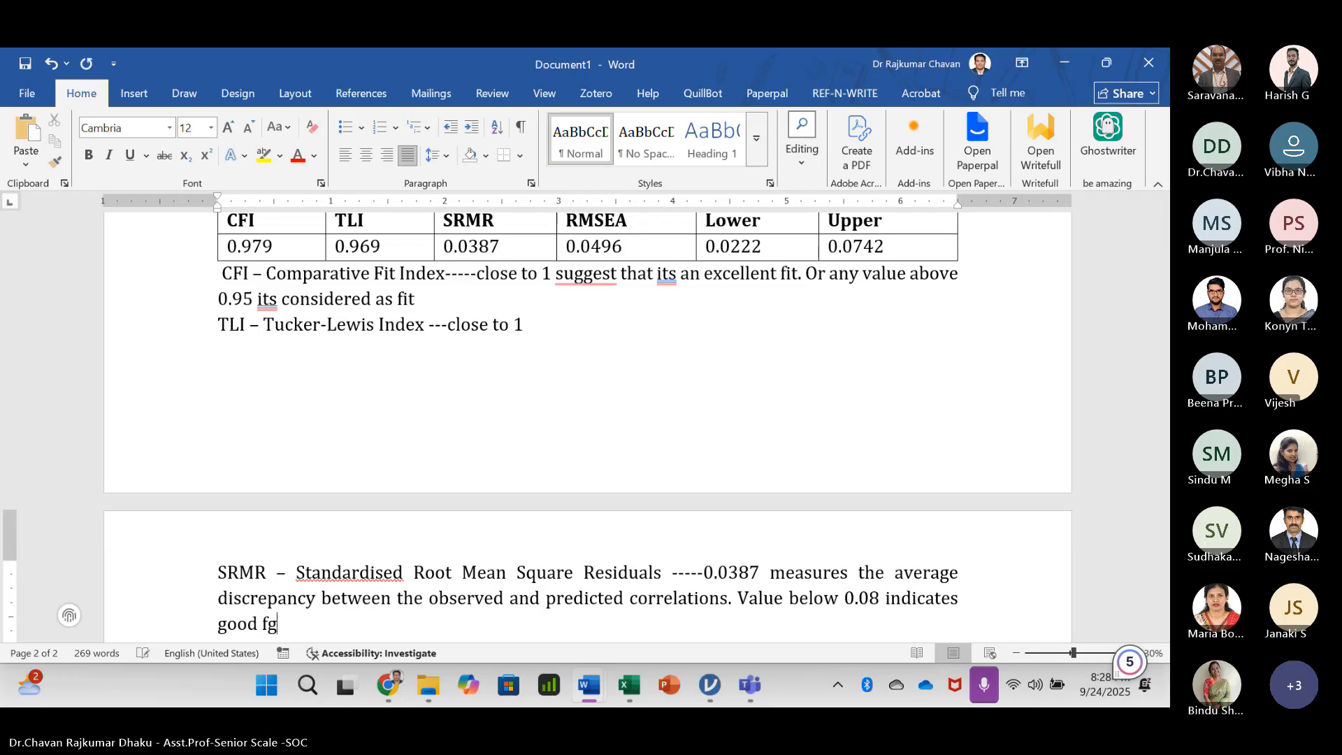
pyautogui.press('BackSpace')
pyautogui.write('it.')
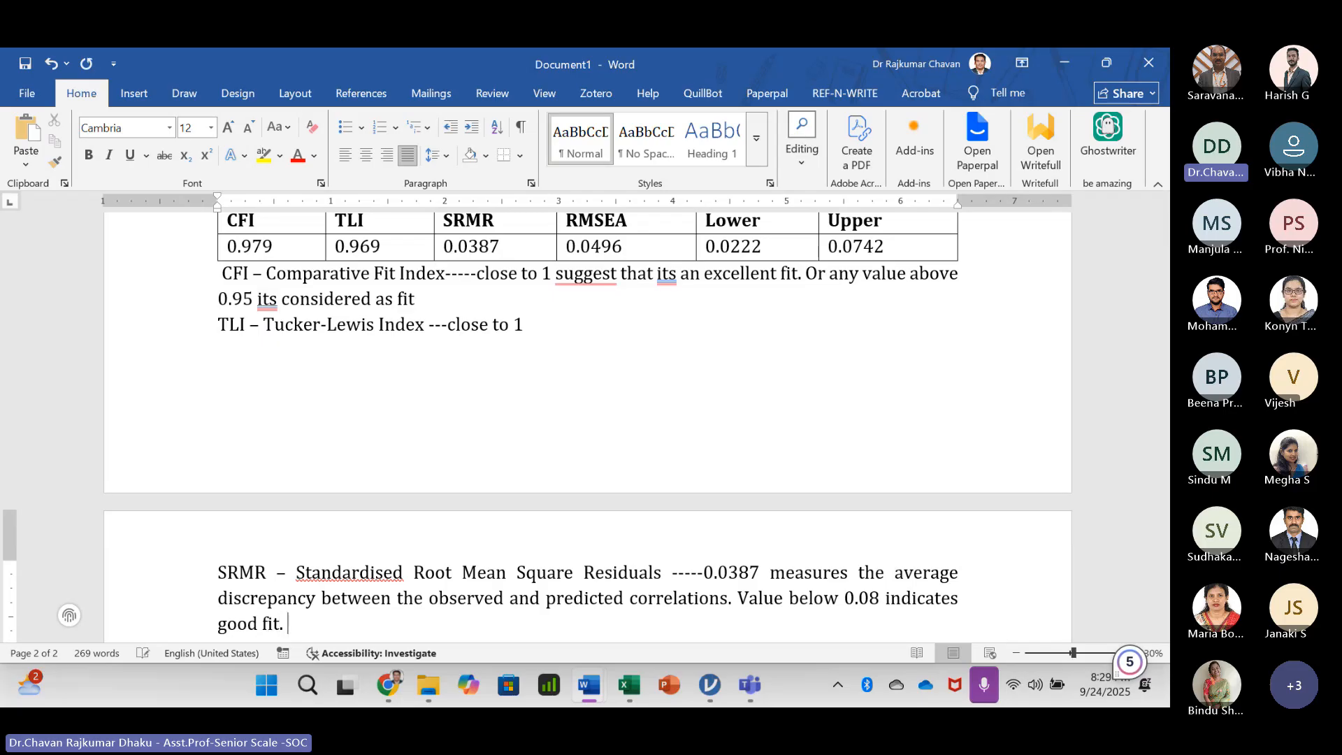
# - Review the SRMR interpretation against the Fit Measures table and look over the factor loadings and covariances sections
pyautogui.scroll(-2, 225, 484)
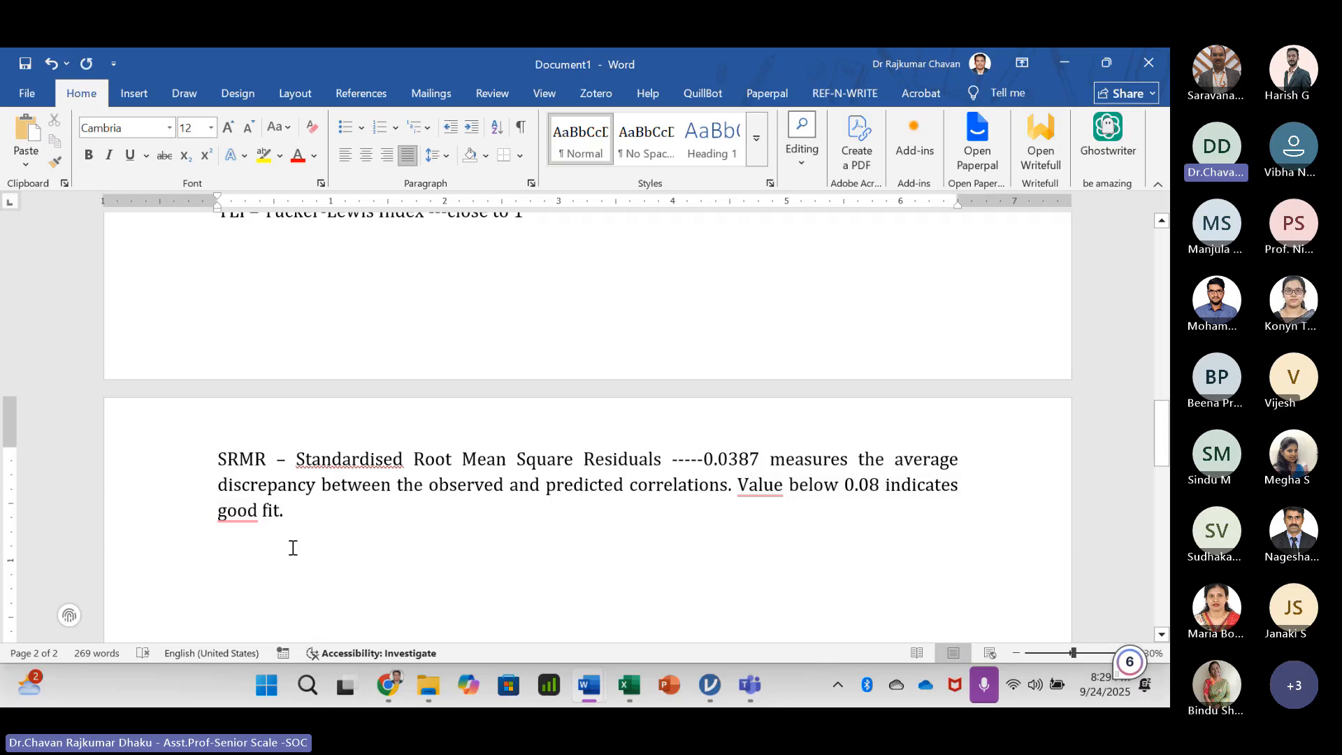
pyautogui.scroll(4, 300, 524)
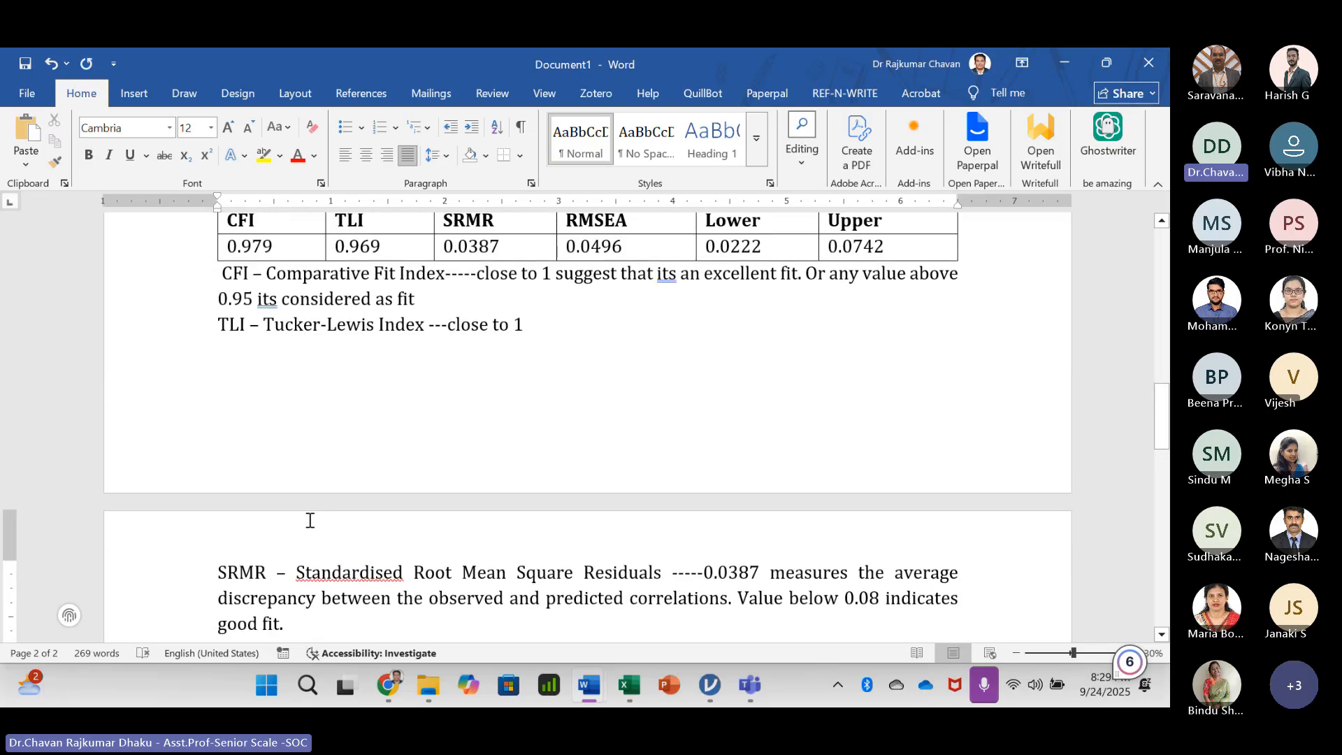
pyautogui.scroll(-4, 308, 489)
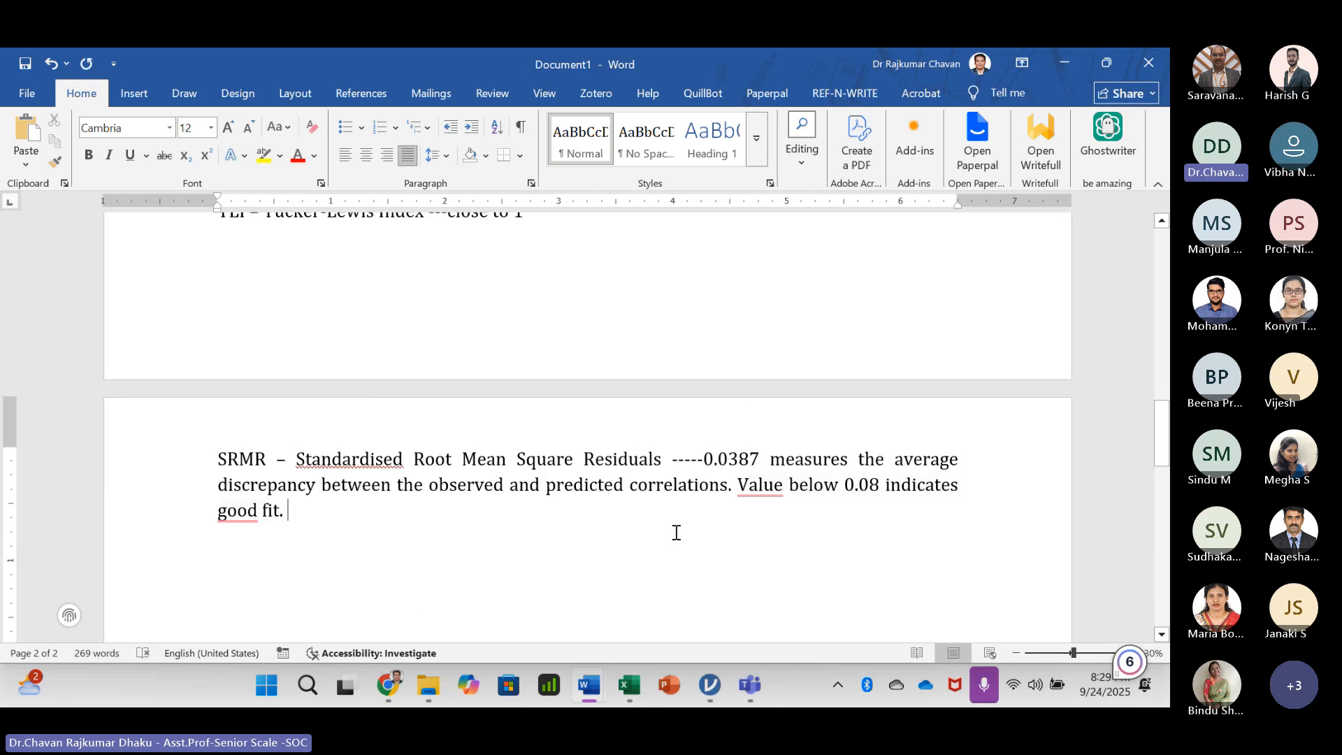
pyautogui.moveTo(899, 458); pyautogui.dragTo(507, 498)
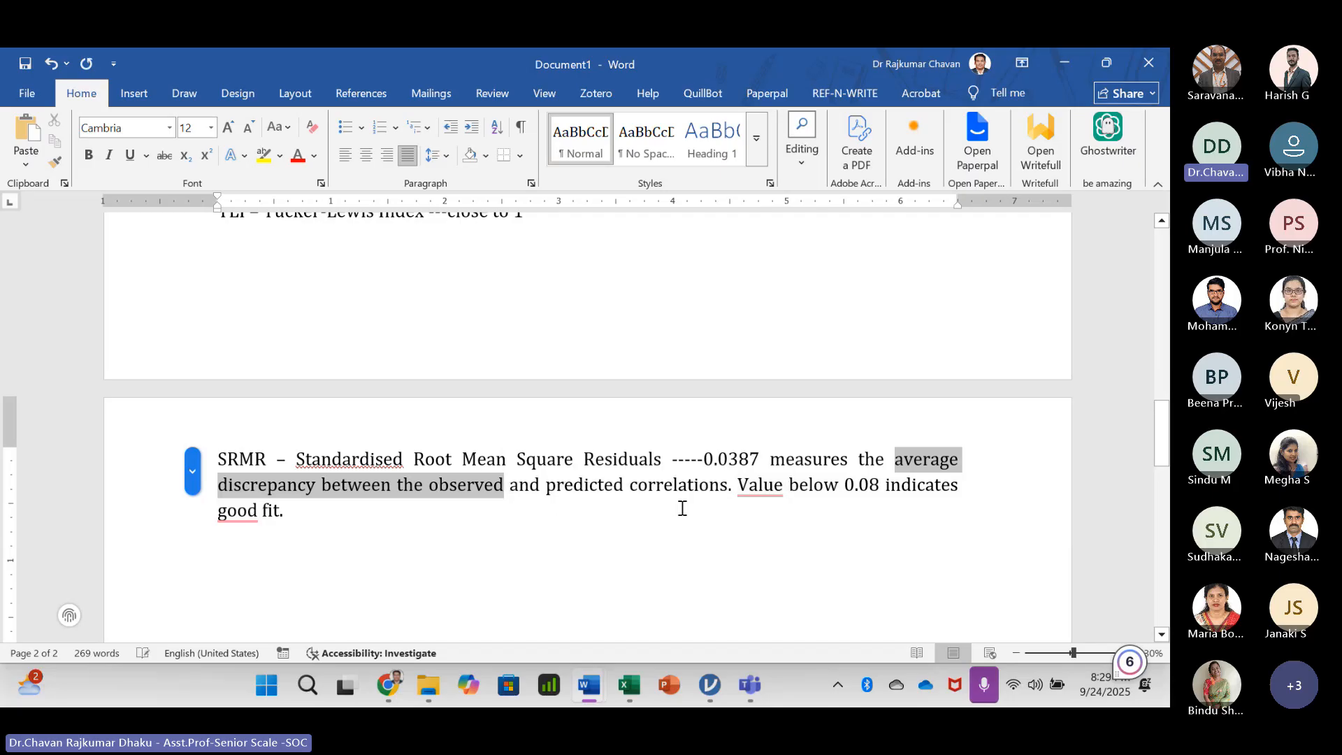
pyautogui.moveTo(728, 485); pyautogui.dragTo(523, 493)
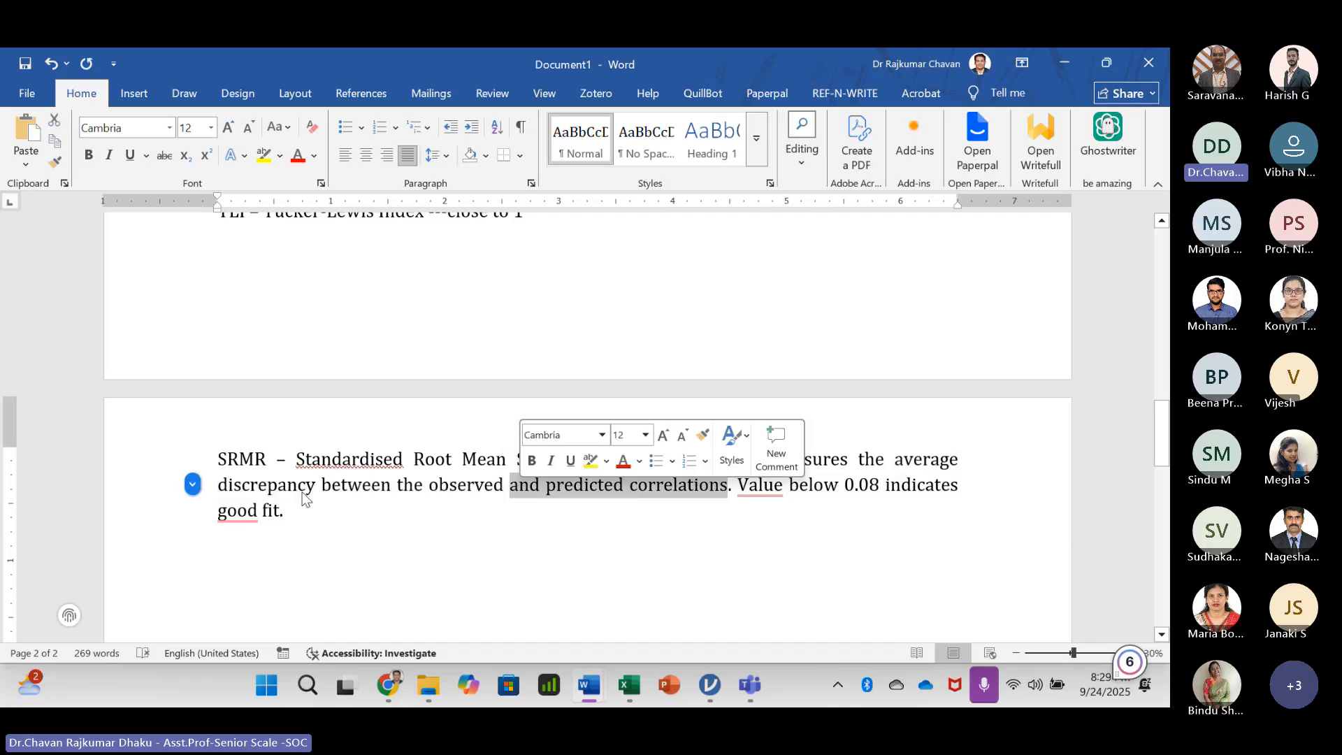
pyautogui.click(380, 504)
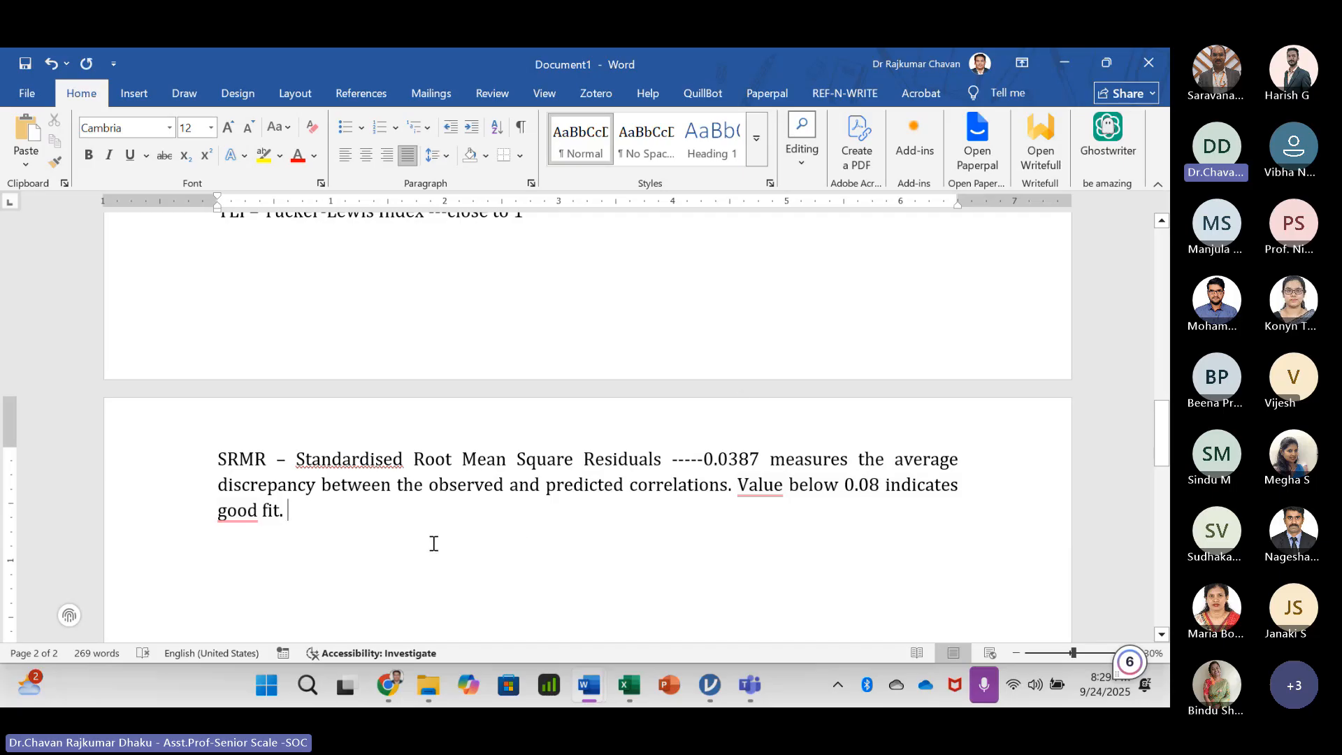
pyautogui.scroll(3, 434, 552)
pyautogui.moveTo(501, 303); pyautogui.dragTo(439, 303)
pyautogui.scroll(-3, 430, 427)
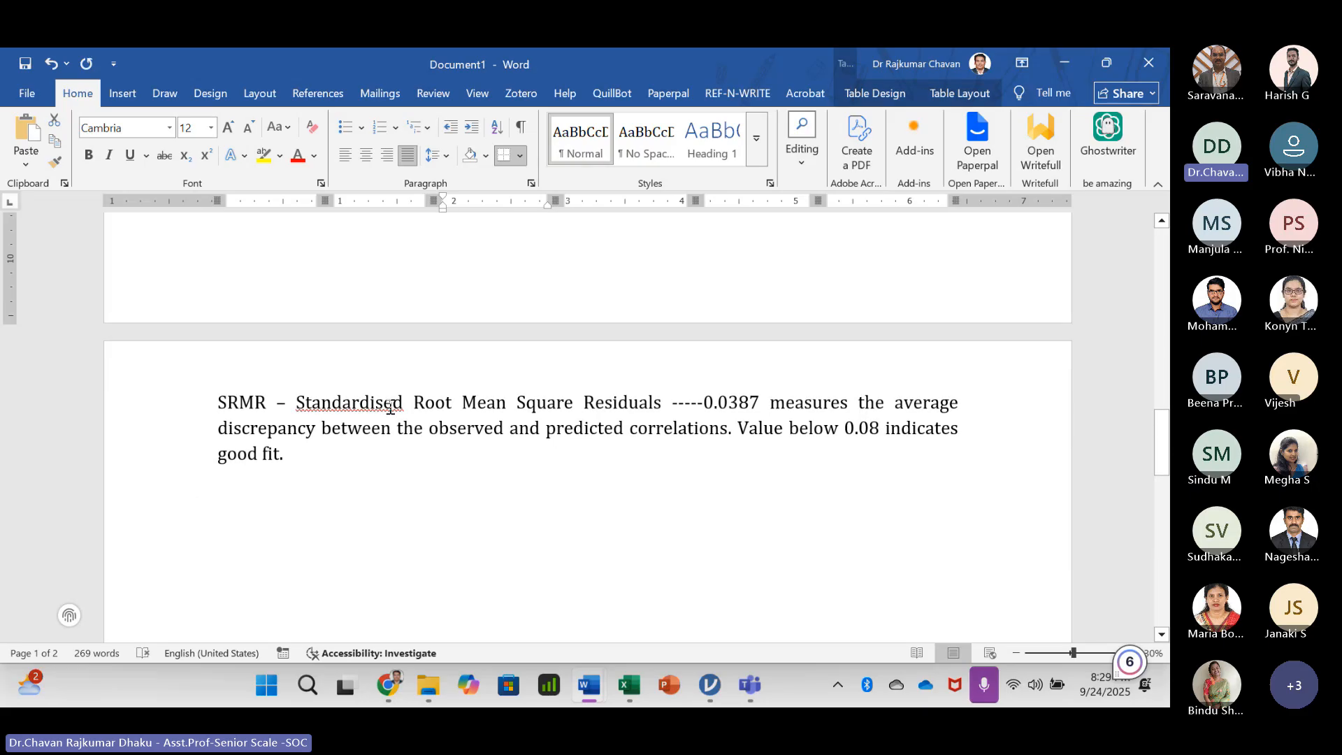
pyautogui.scroll(-2, 352, 458)
pyautogui.scroll(2, 351, 458)
pyautogui.scroll(6, 352, 458)
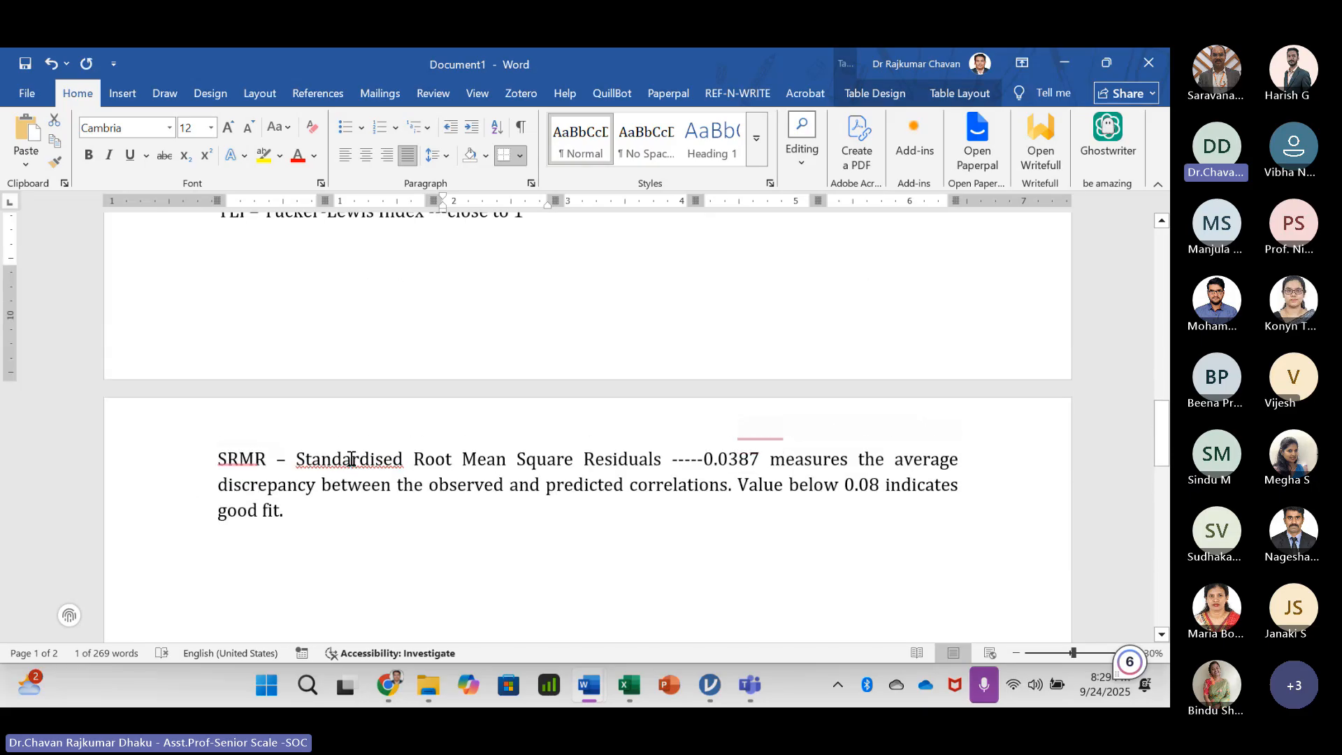
pyautogui.scroll(15, 372, 474)
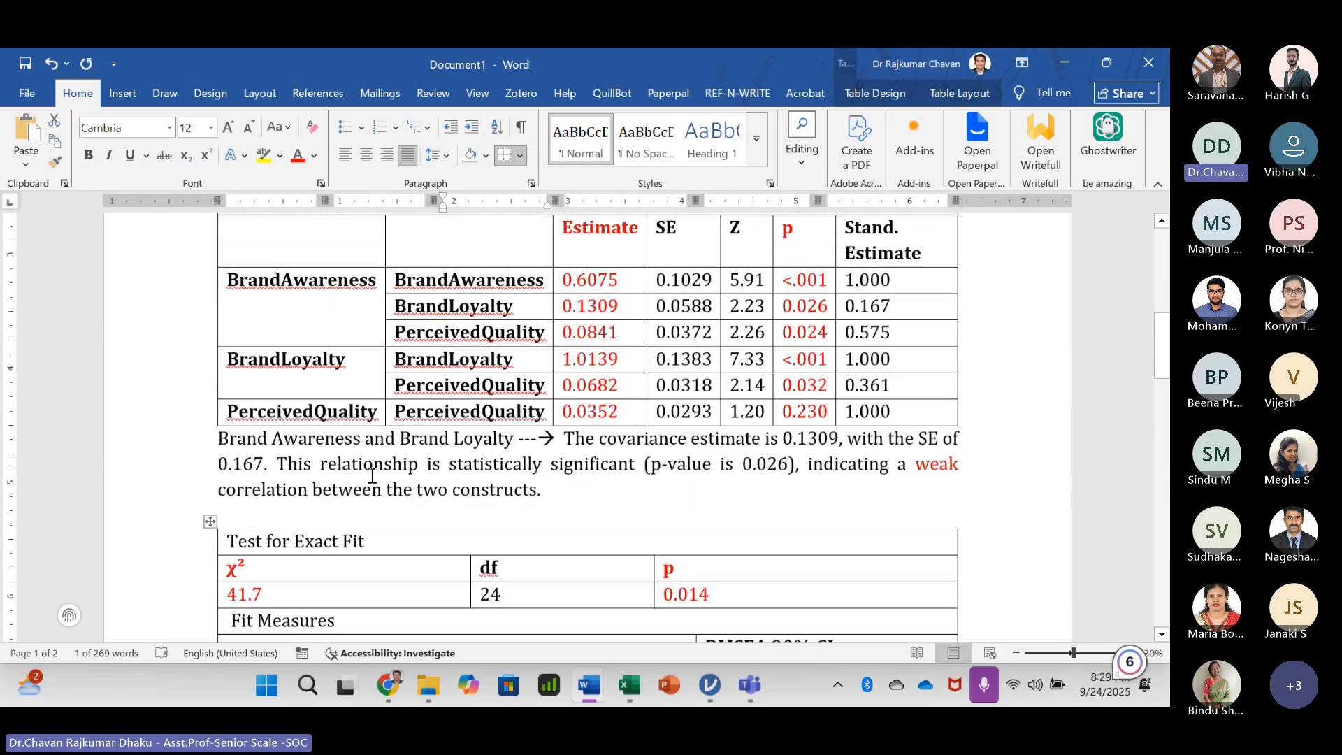
pyautogui.scroll(-20, 338, 456)
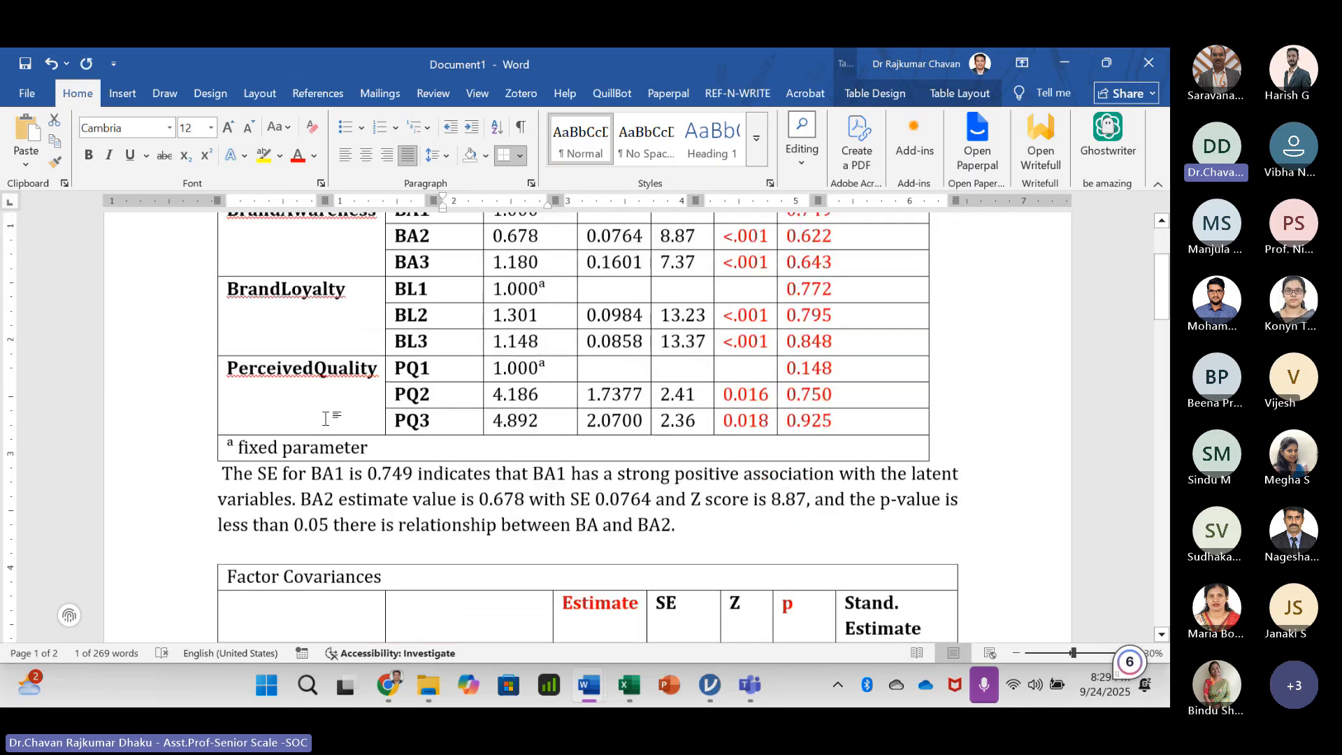
pyautogui.scroll(-3, 338, 456)
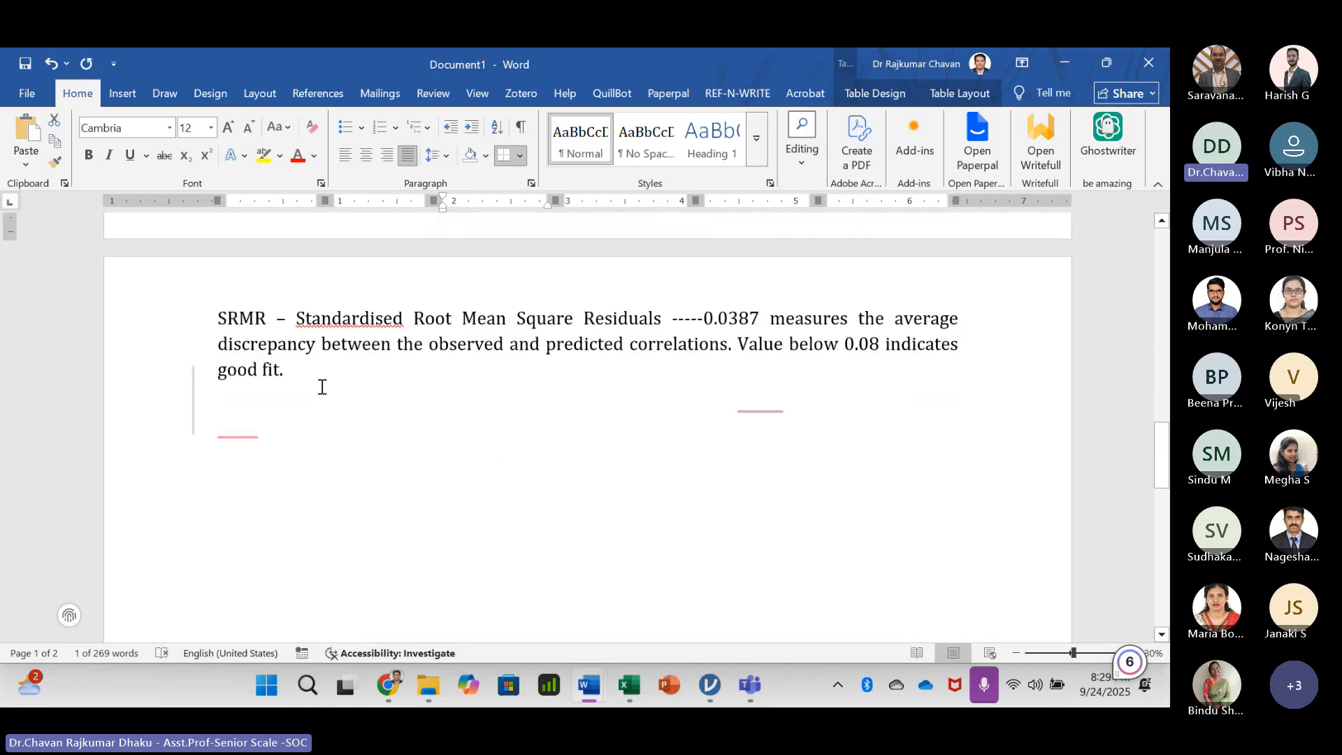
pyautogui.click(323, 383)
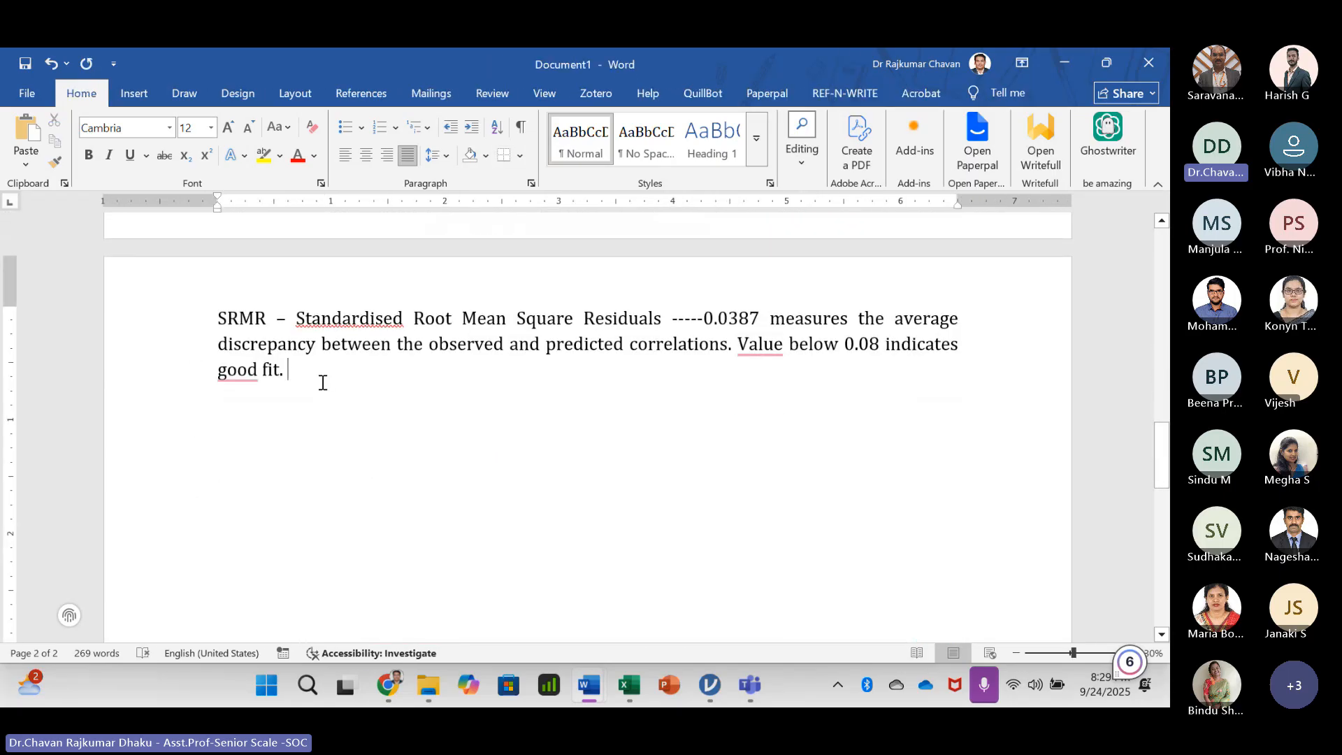
# - Start a new line below the SRMR interpretation with "RMSEA – Root Mean"
pyautogui.press('Return')
pyautogui.write('RMS')
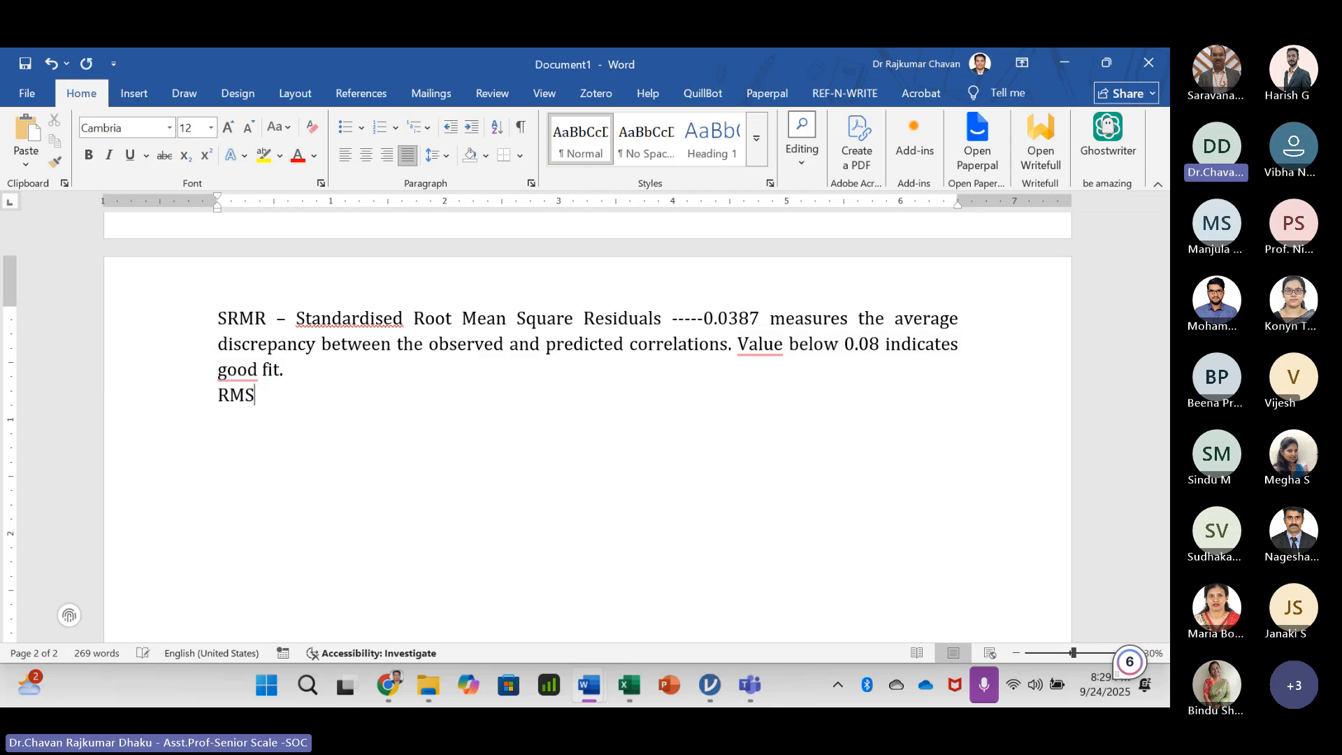
pyautogui.write('EA -')
pyautogui.scroll(5, 428, 486)
pyautogui.scroll(-1, 428, 487)
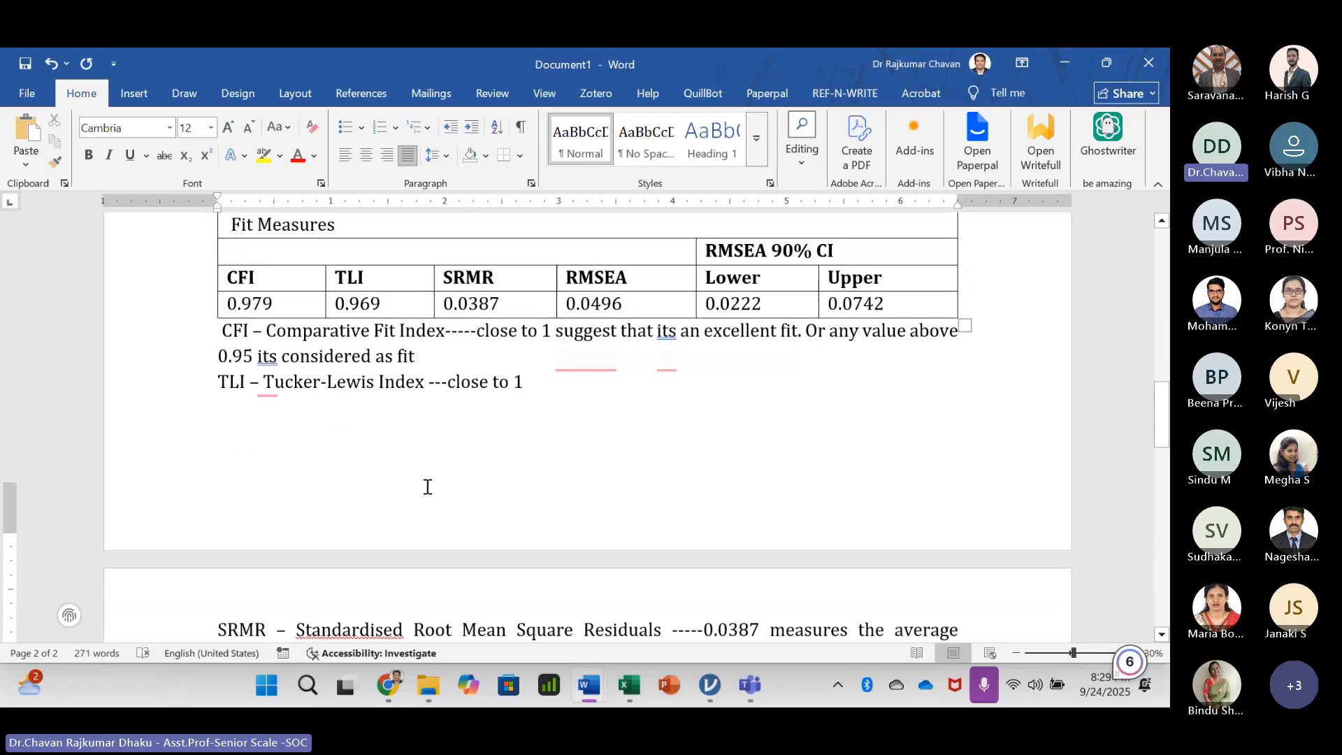
pyautogui.scroll(-4, 428, 487)
pyautogui.write('Ro')
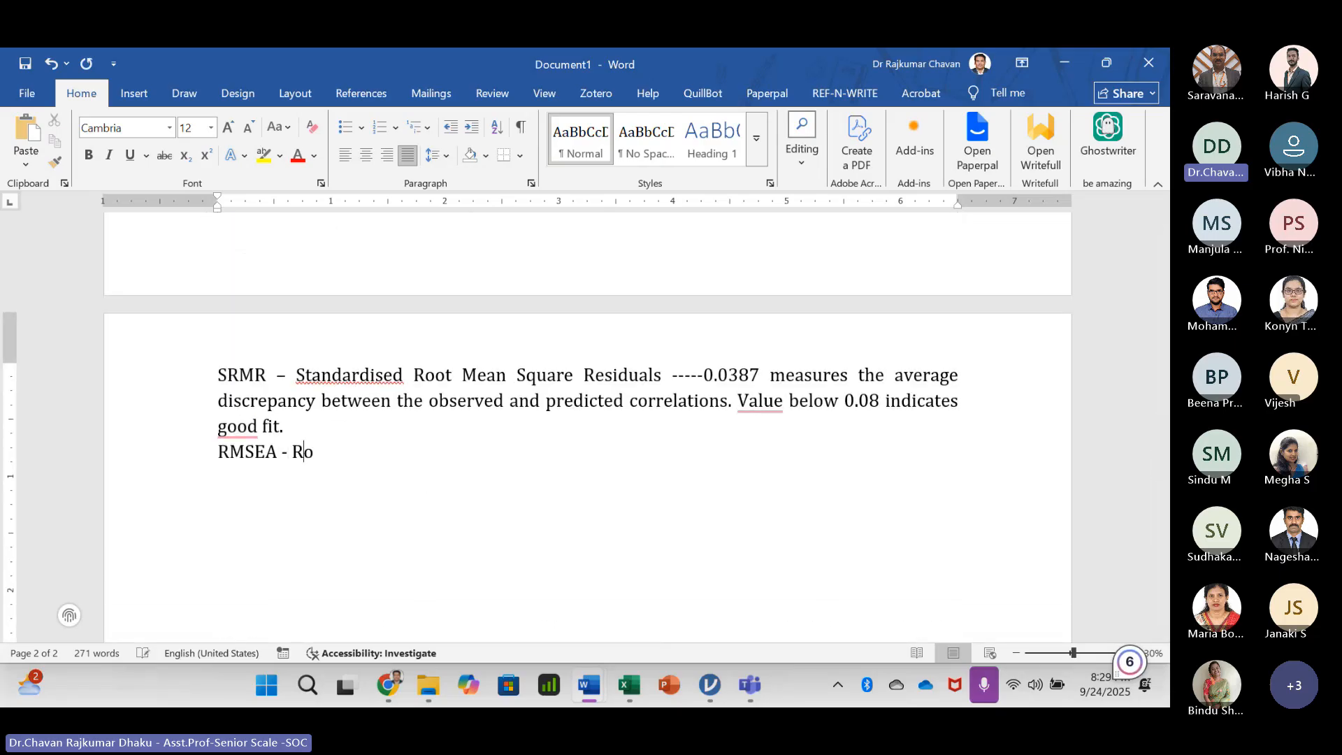
pyautogui.write('t ')
pyautogui.write('ot ')
pyautogui.write('Mean ')
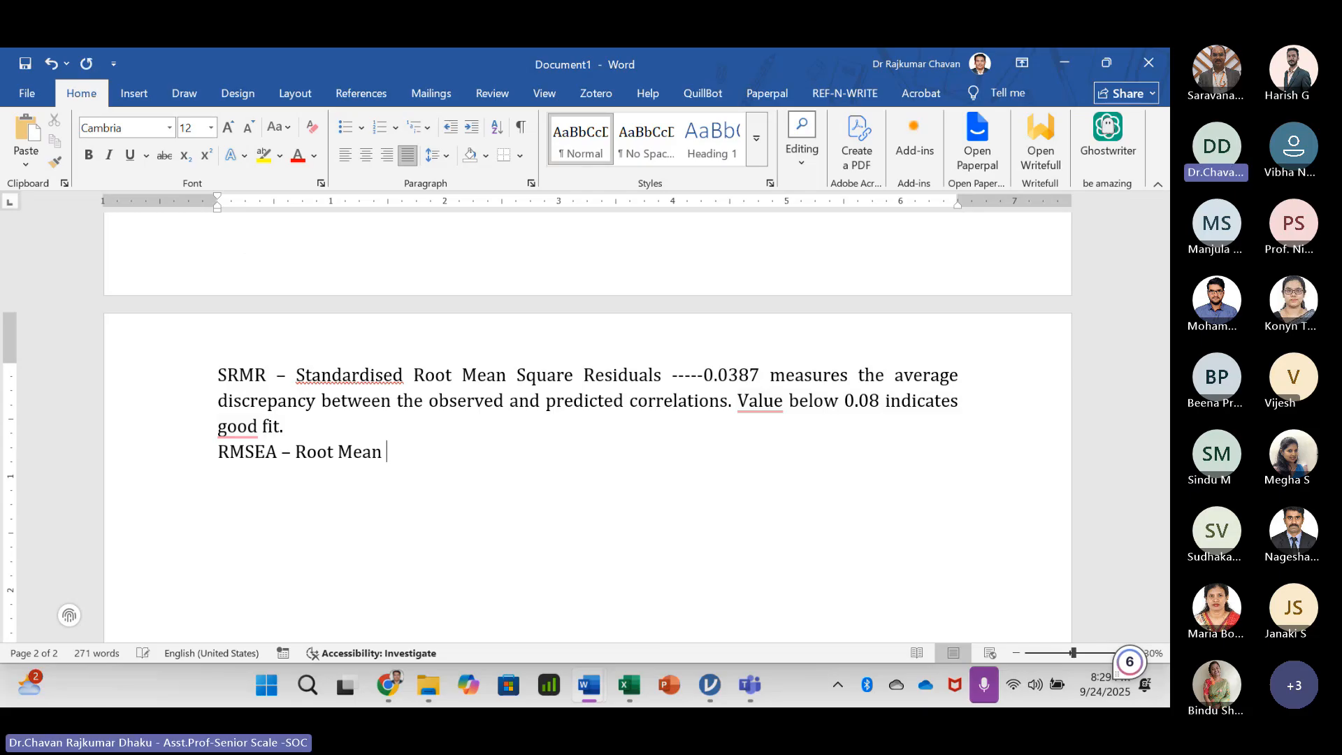
# - Extend the RMSEA line with "square error if approximation ----"
pyautogui.write('square error if')
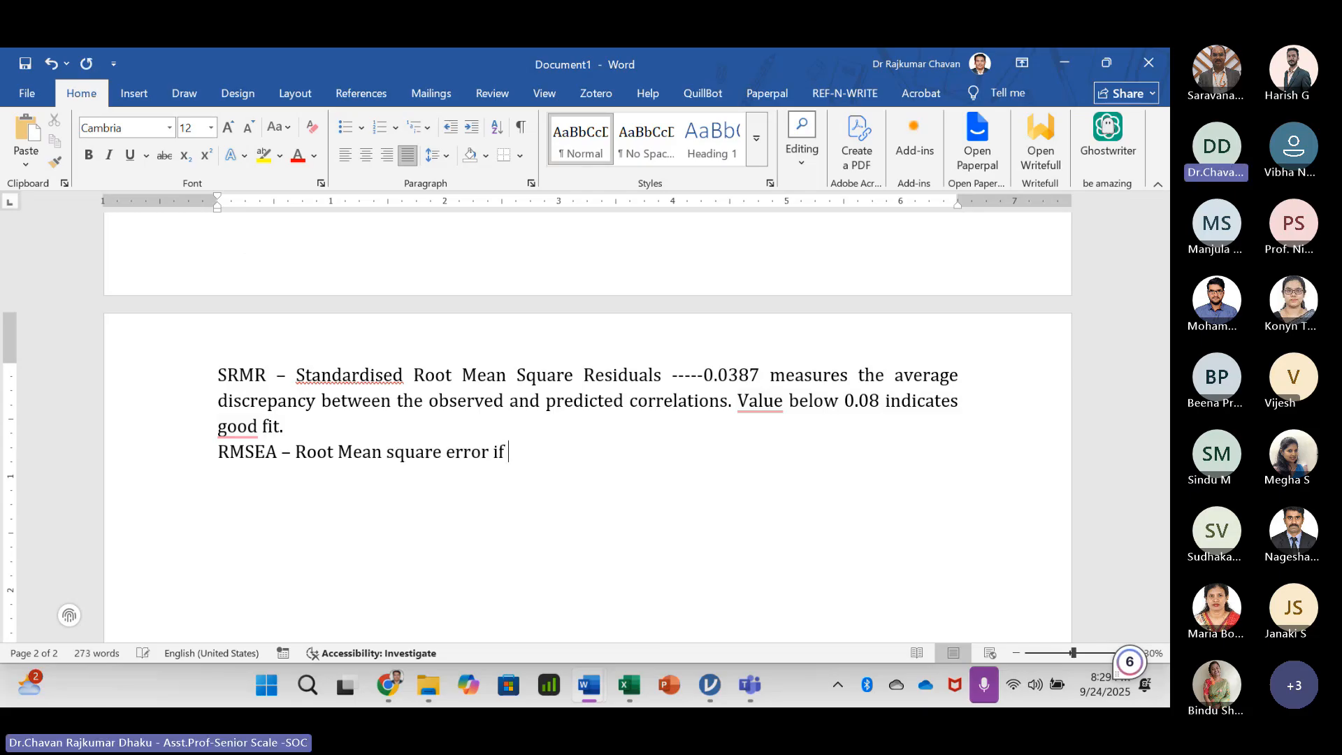
pyautogui.write(' appromiation')
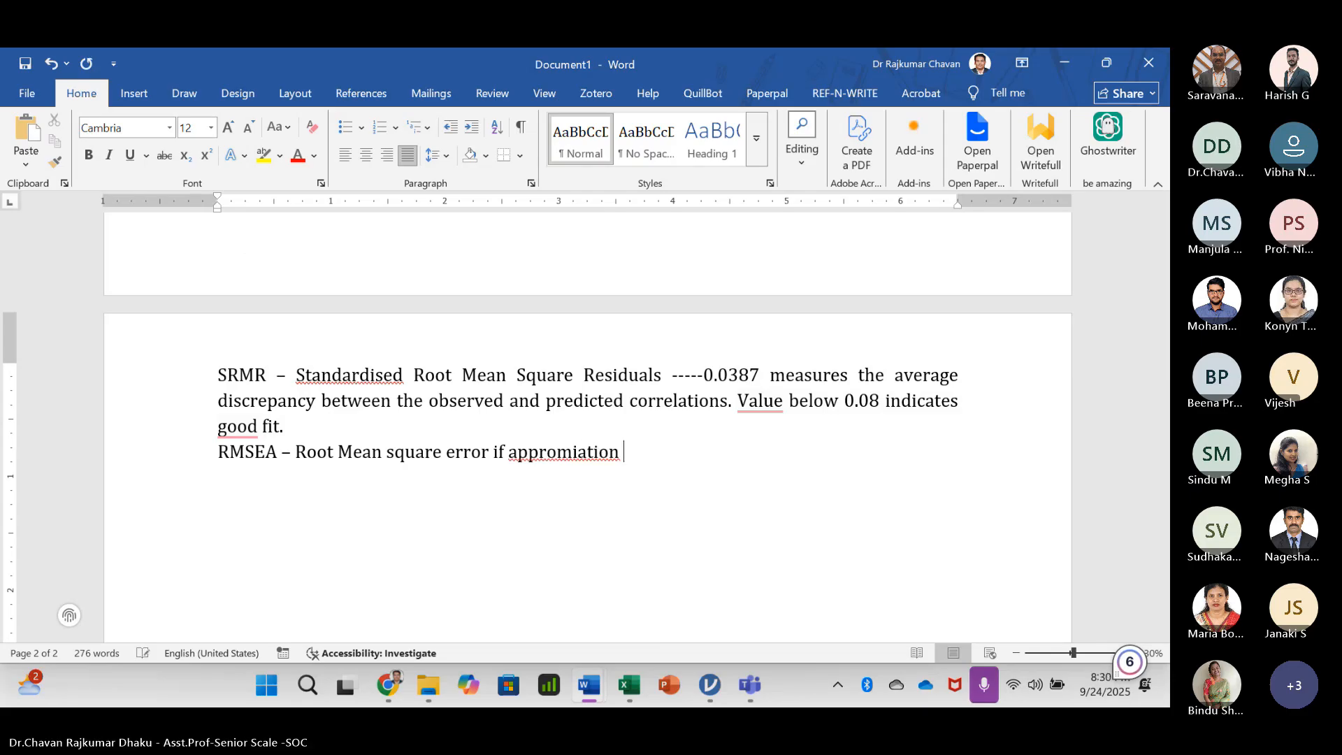
pyautogui.press('BackSpace')
pyautogui.press('BackSpace')
pyautogui.press('BackSpace')
pyautogui.press('BackSpace')
pyautogui.press('BackSpace')
pyautogui.press('BackSpace')
pyautogui.press('BackSpace')
pyautogui.press('BackSpace')
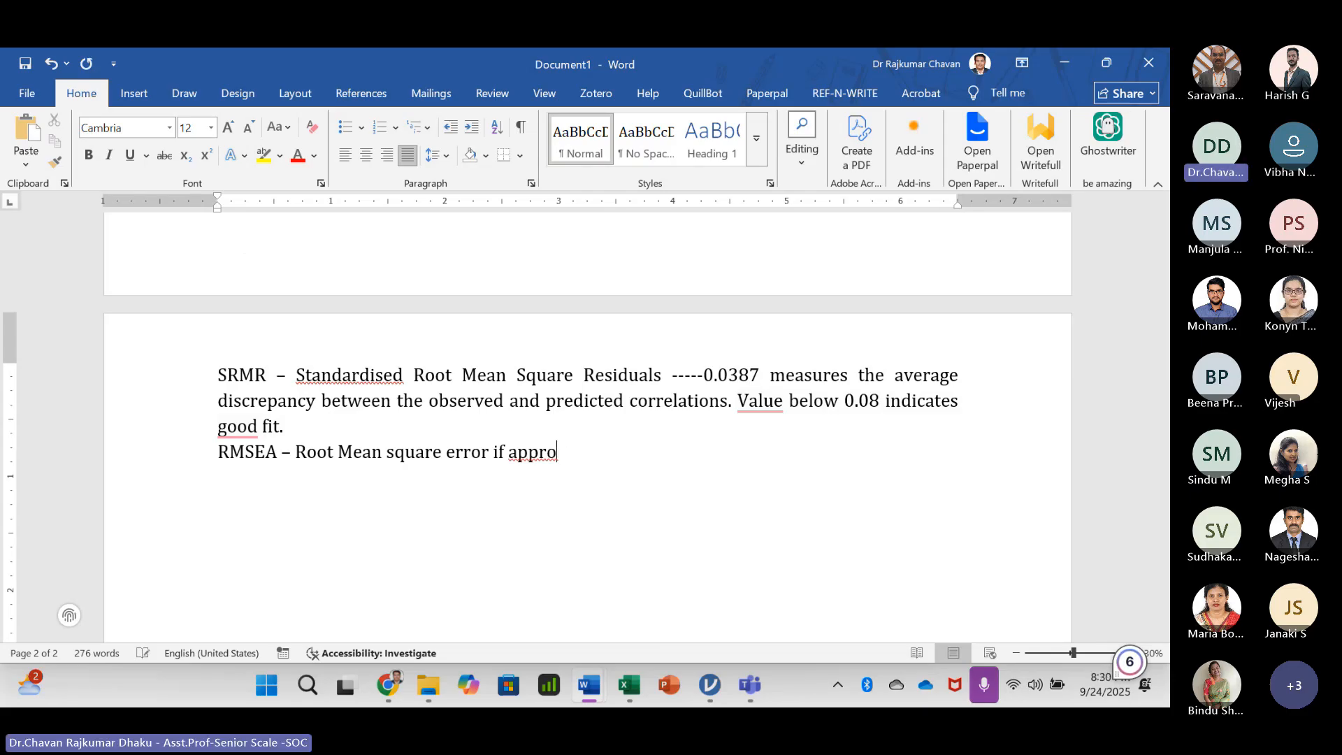
pyautogui.write('ximation ---')
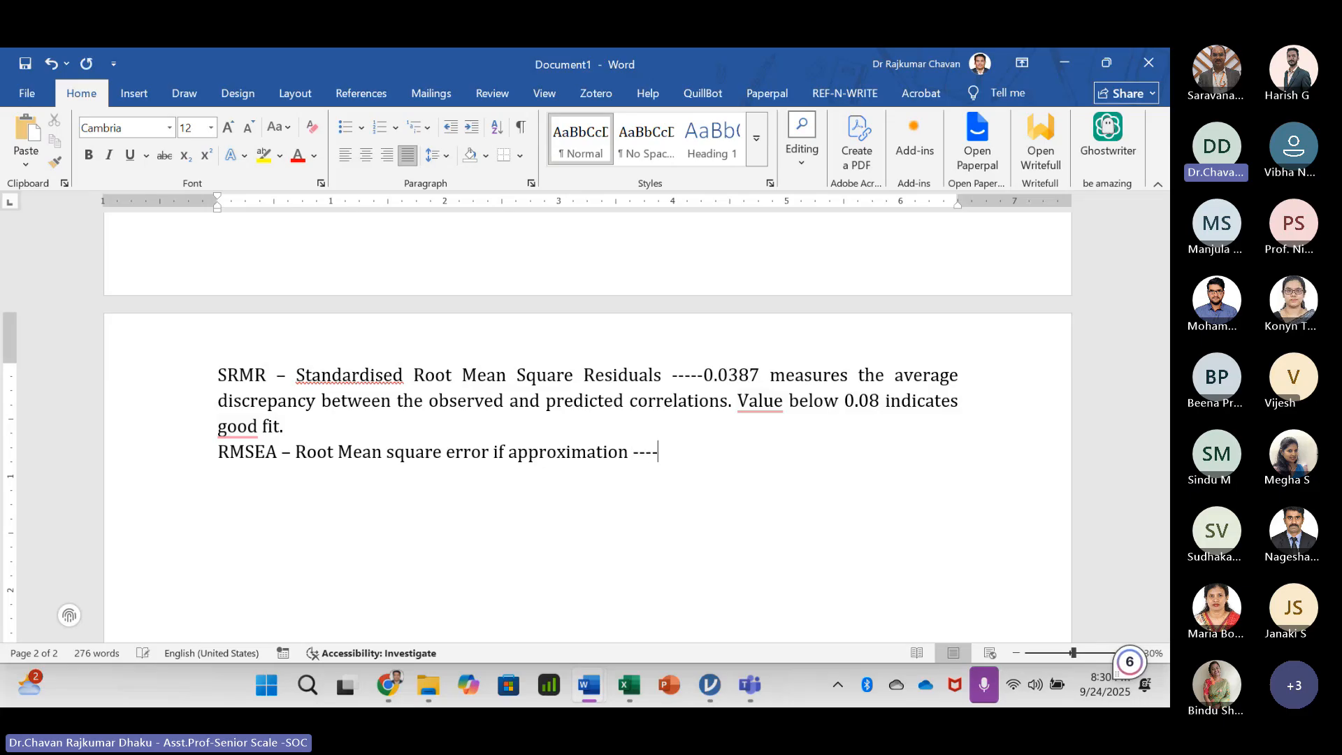
# - Continue the RMSEA line with its value from the Fit Measures table, "0.0496 ---- it measures the models error"
pyautogui.write('-0.')
pyautogui.scroll(5, 420, 480)
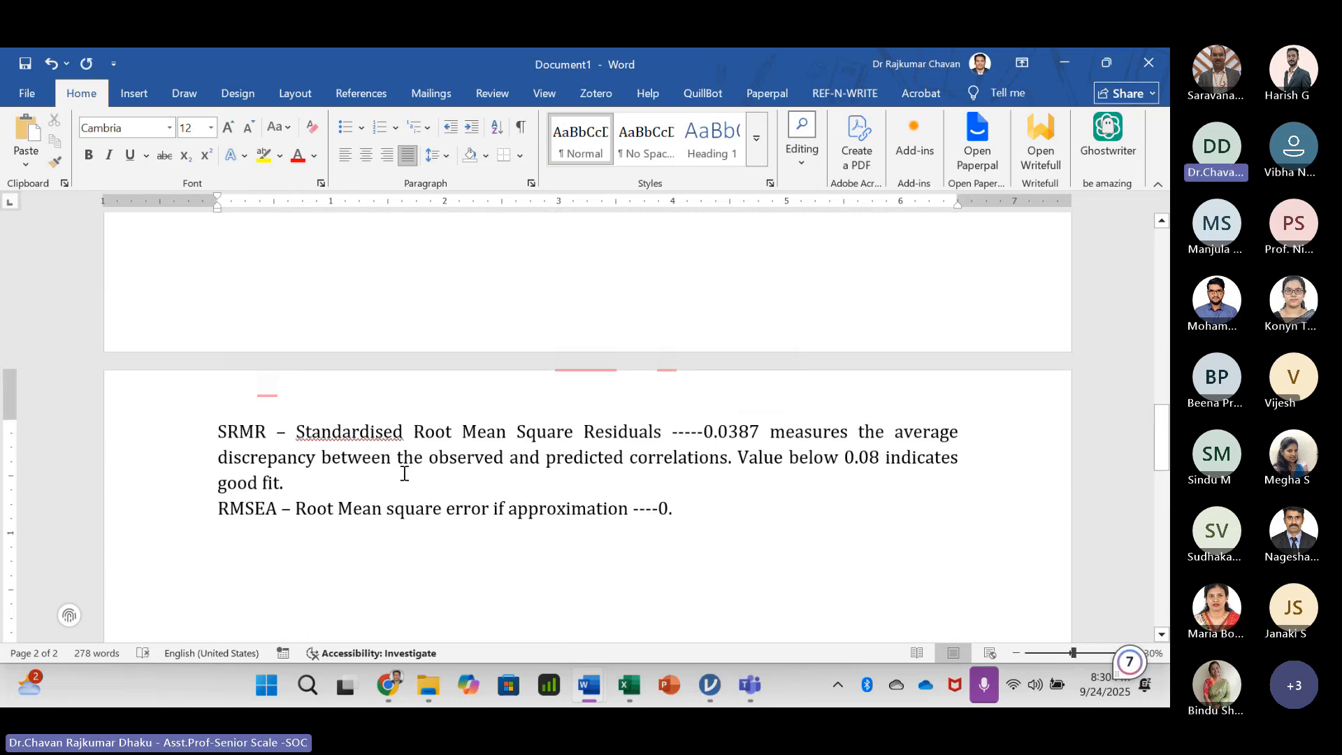
pyautogui.write('0496 ')
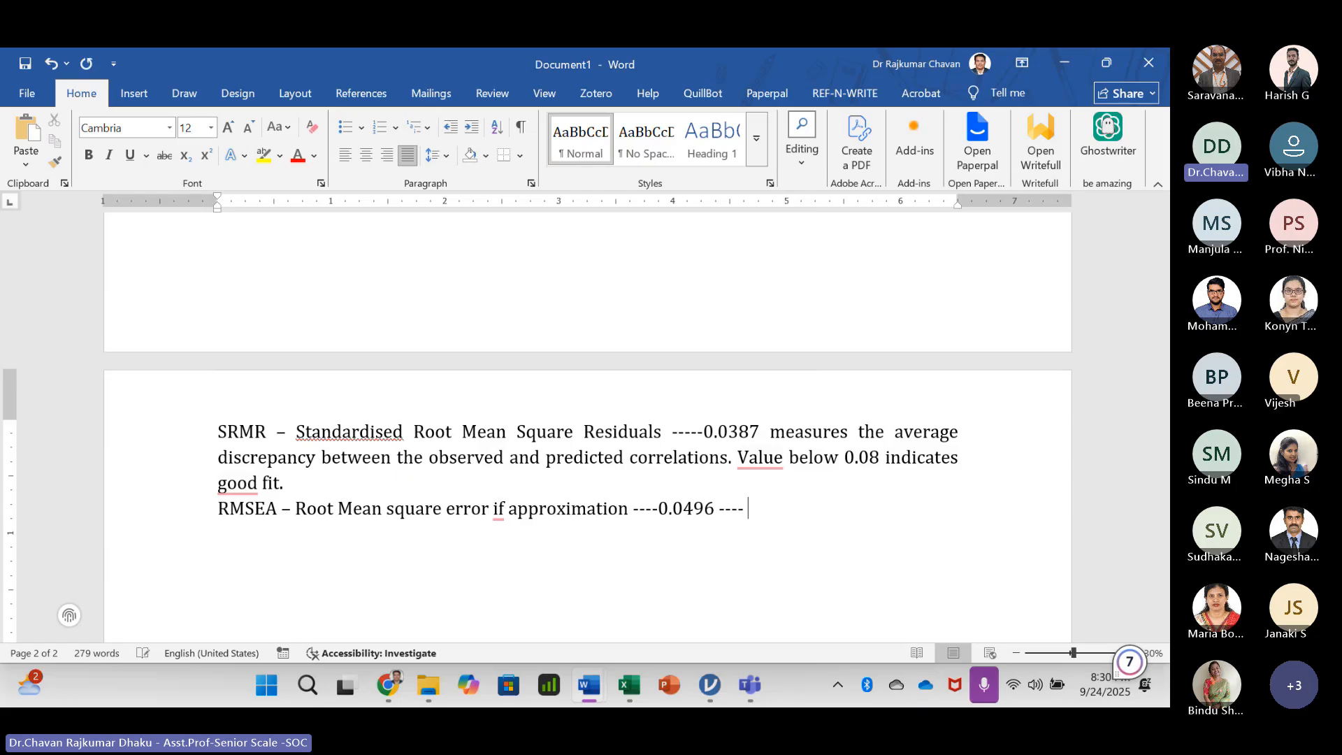
pyautogui.write('---- it measures ther')
pyautogui.press('BackSpace')
pyautogui.press('BackSpace')
pyautogui.write('e ')
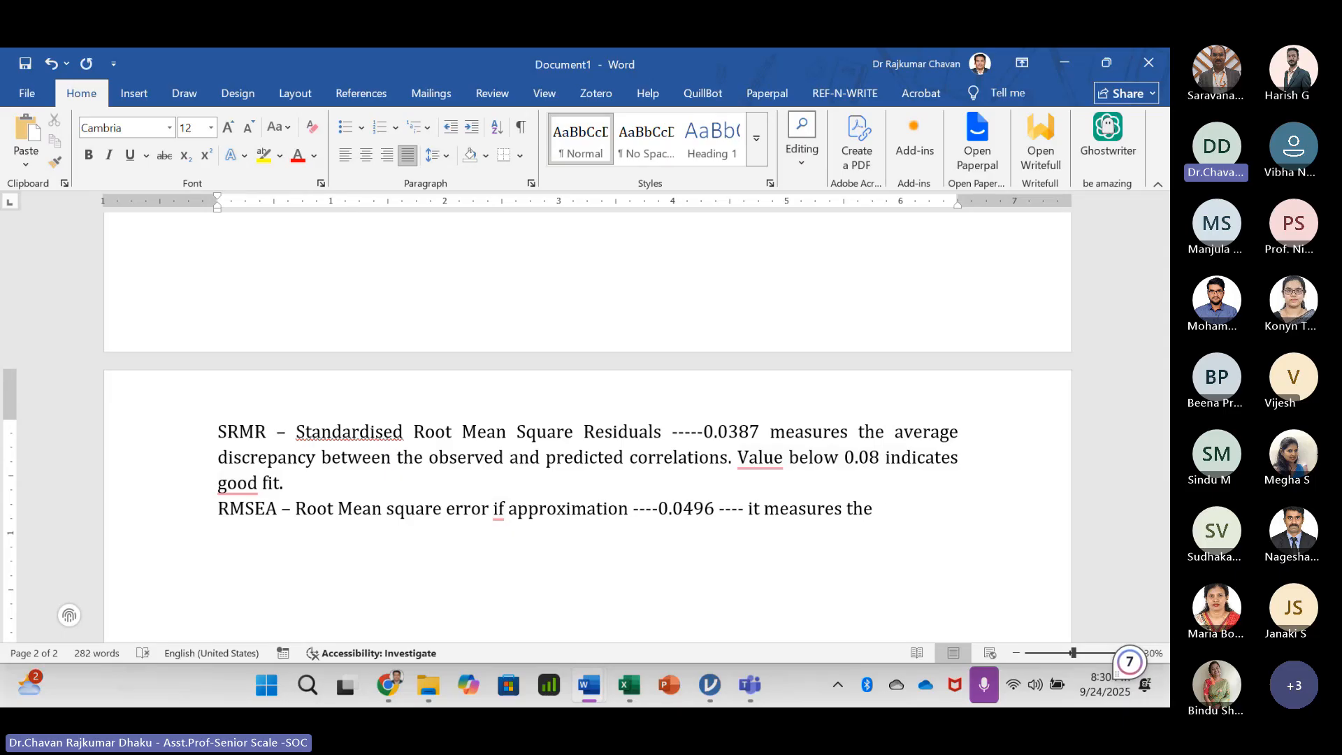
pyautogui.write('models error')
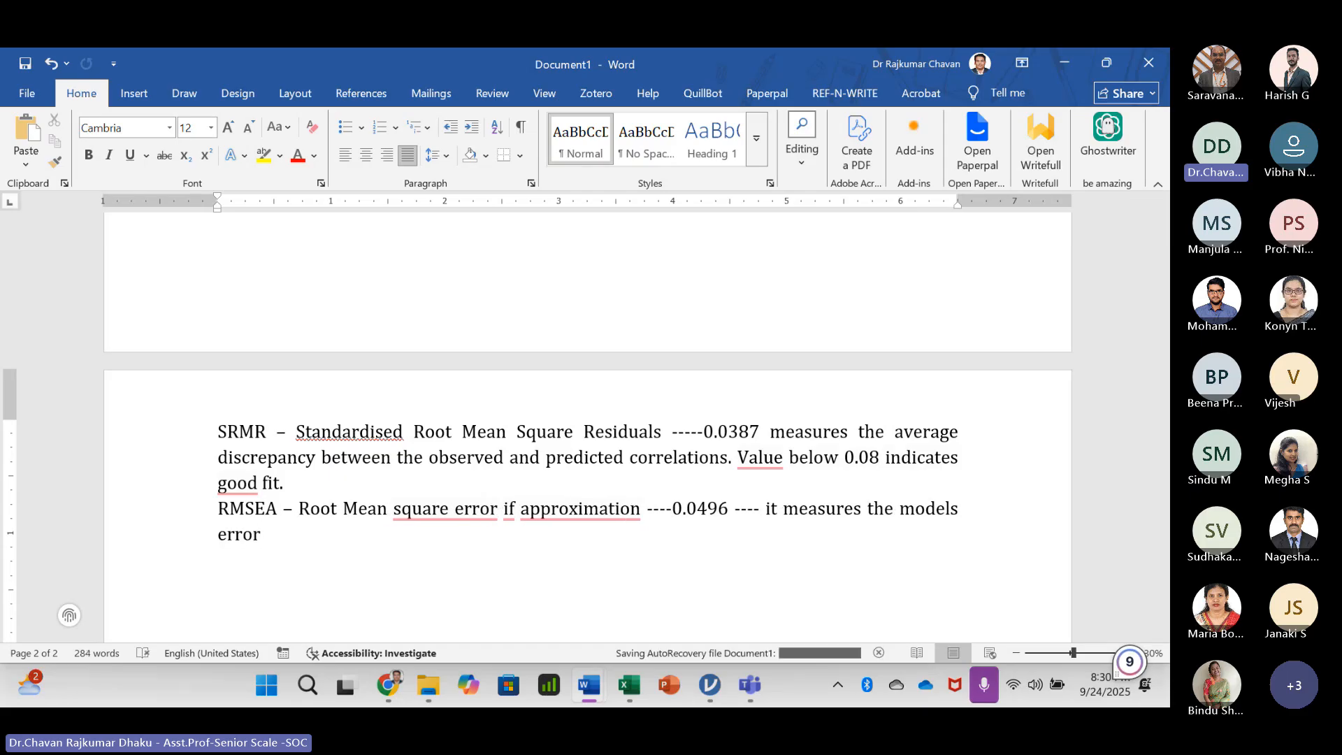
# - Finish the RMSEA interpretation with ". Value below 0.06 indicates a good fit model"
pyautogui.write('. value')
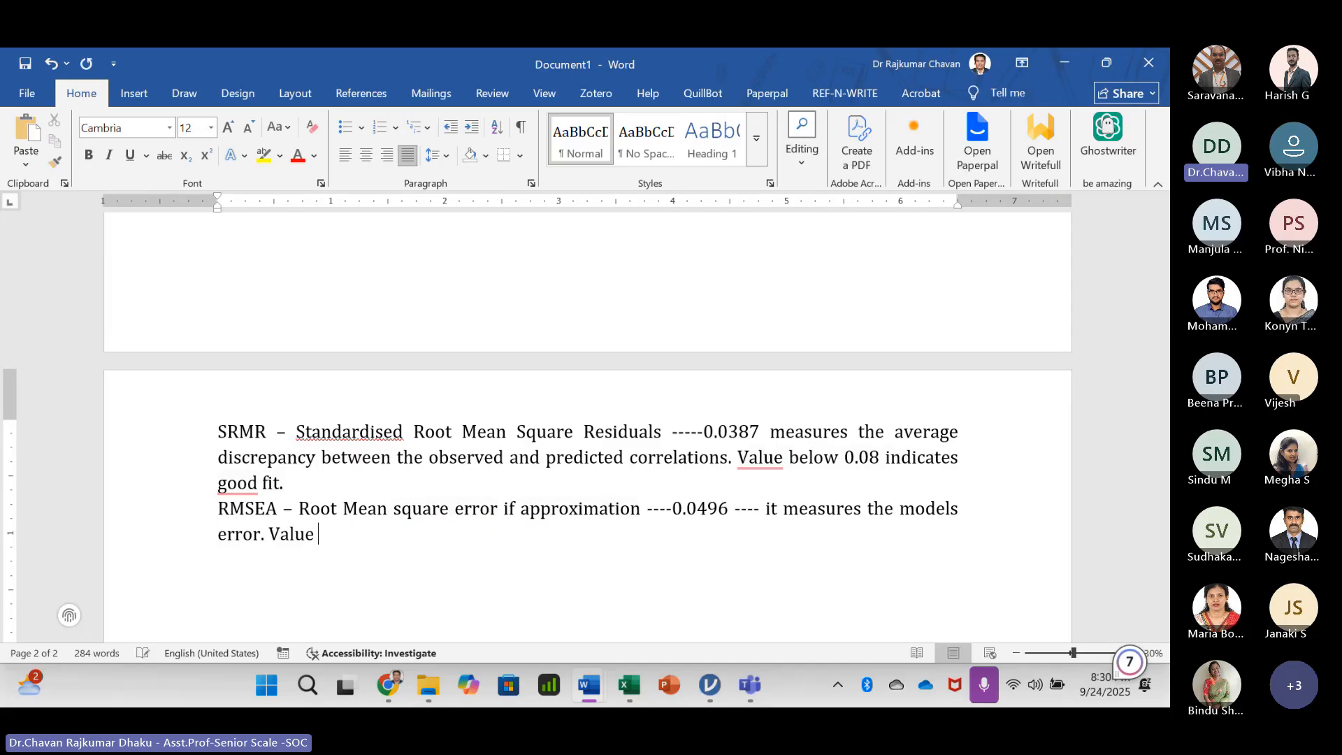
pyautogui.write(' bel')
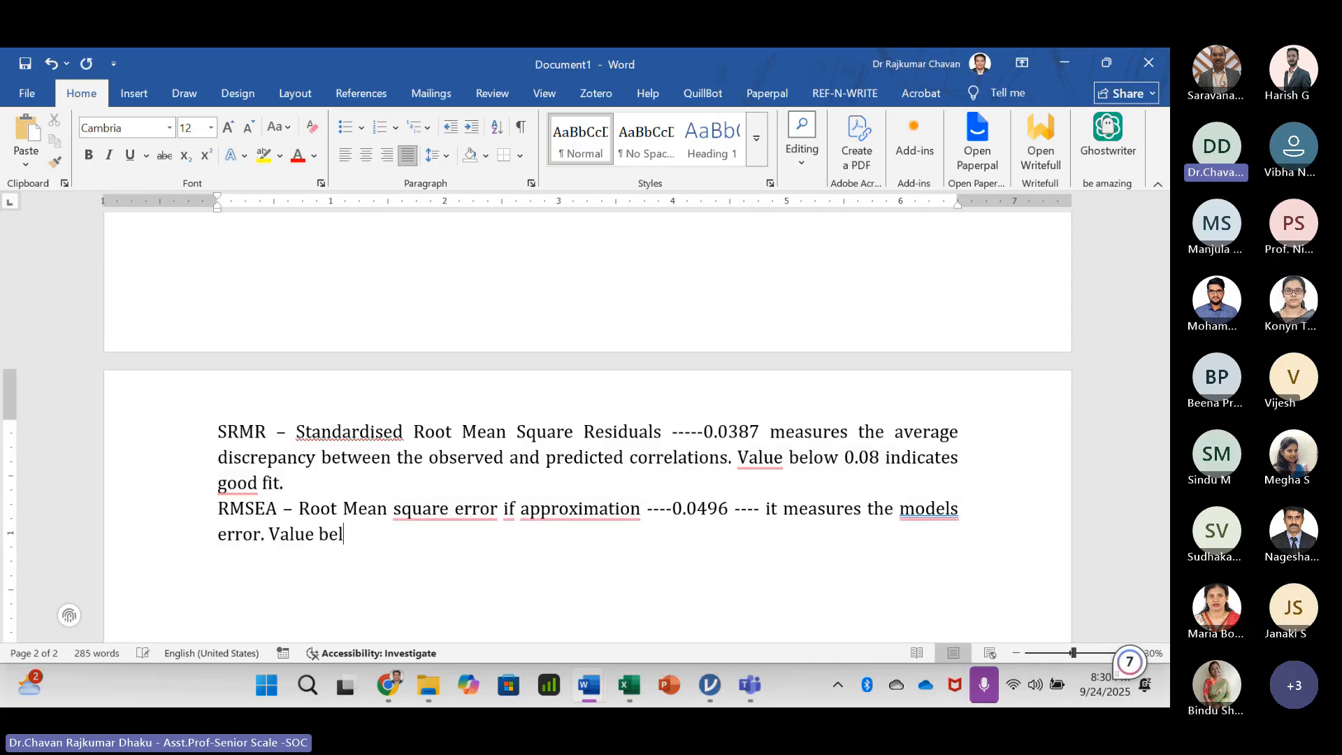
pyautogui.write('ow 0.06 indic')
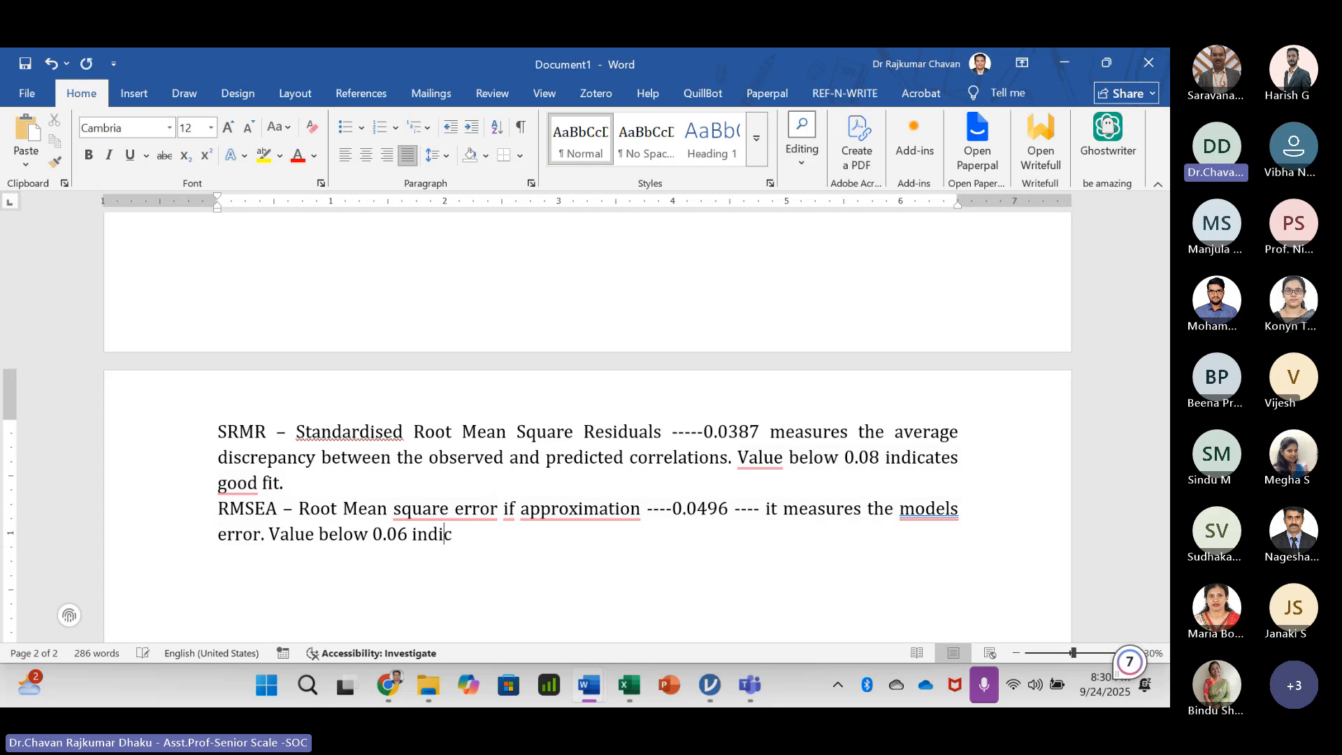
pyautogui.write('ates a good fit')
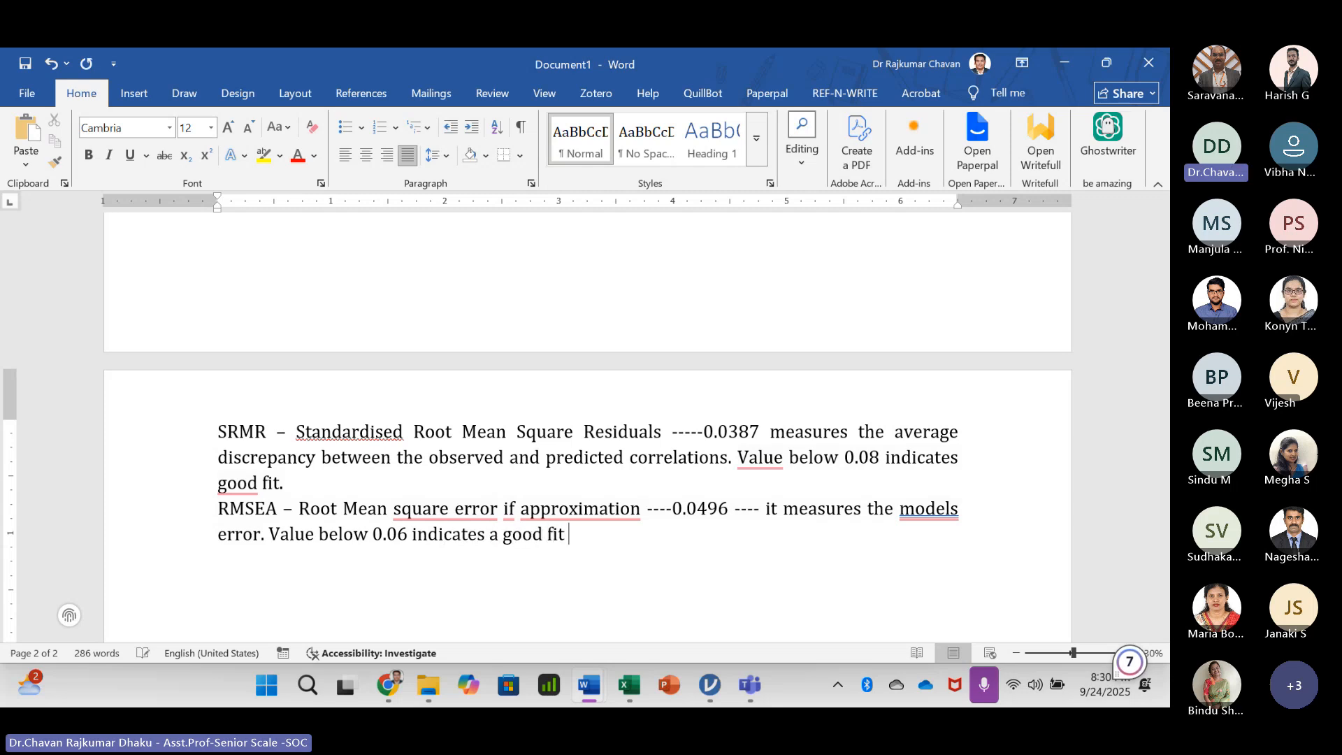
pyautogui.write(' model')
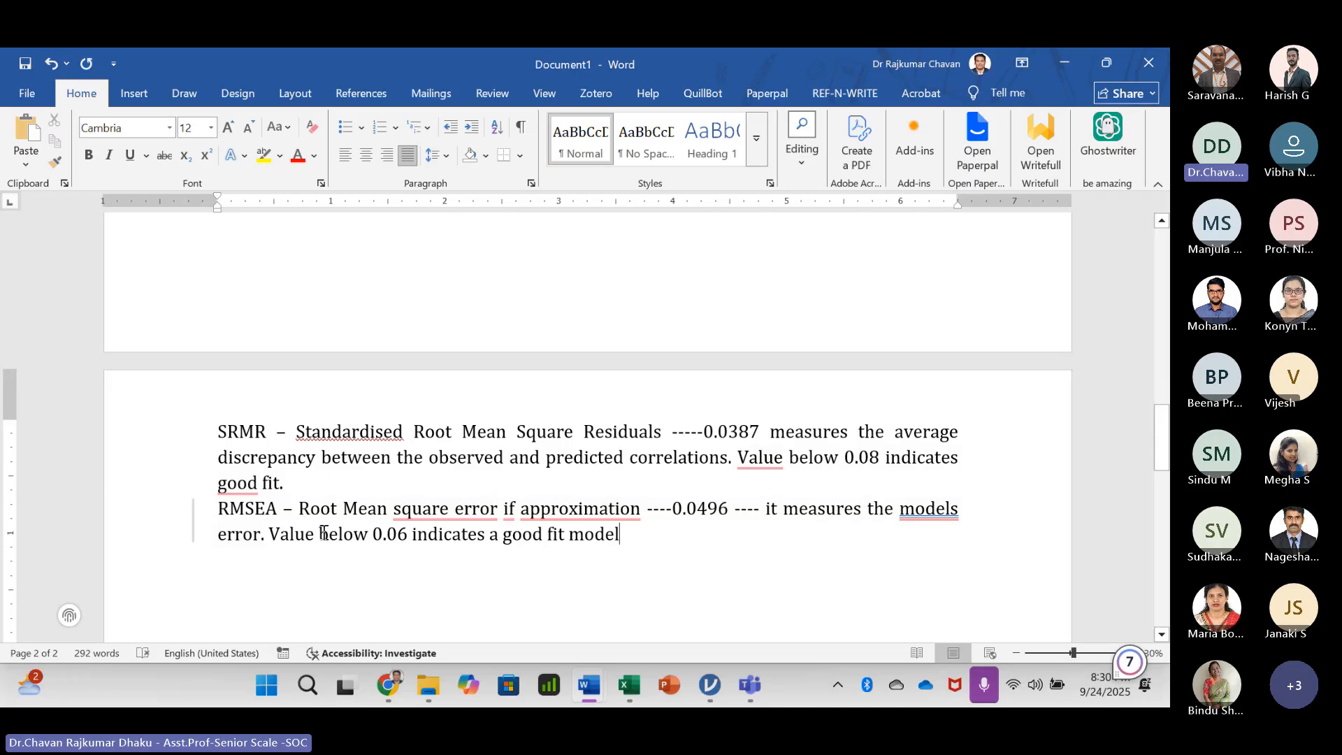
# - Review the RMSEA interpretation against the RMSEA value and the other indices in the Fit Measures table
pyautogui.scroll(-2, 324, 532)
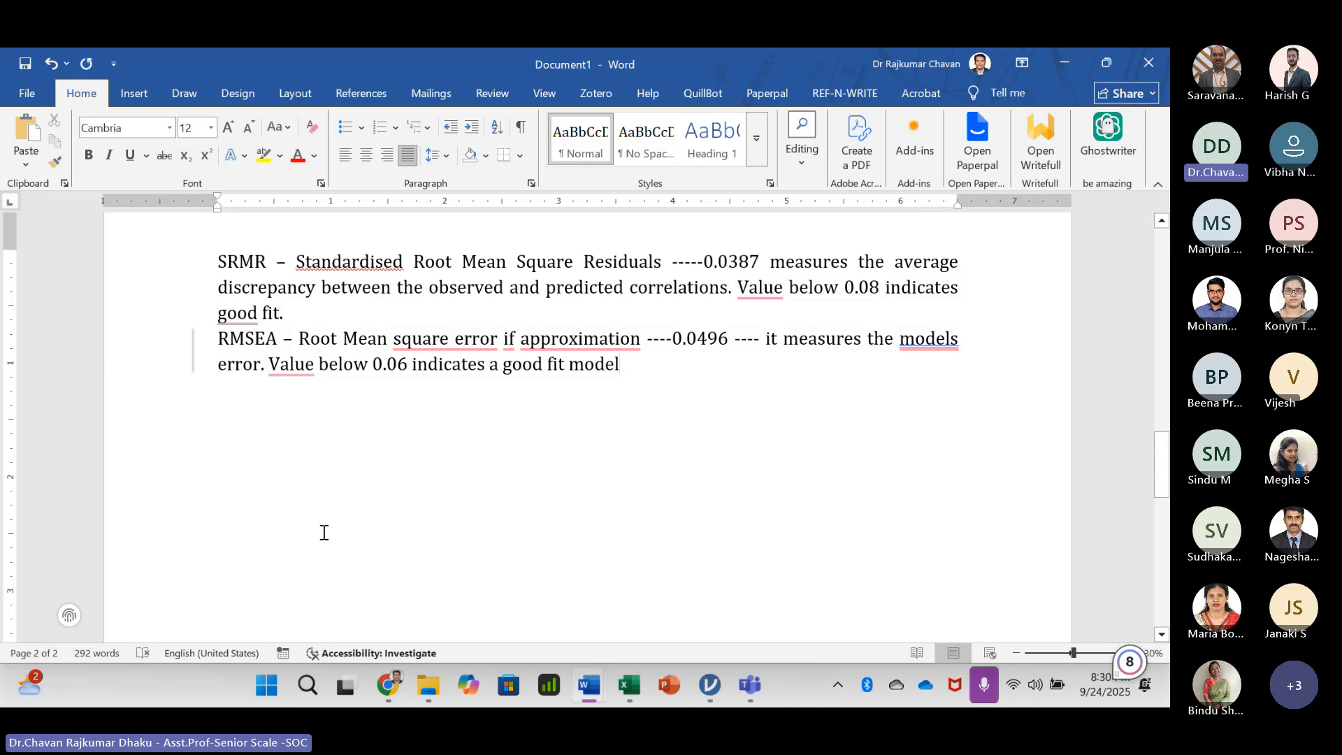
pyautogui.scroll(2, 324, 533)
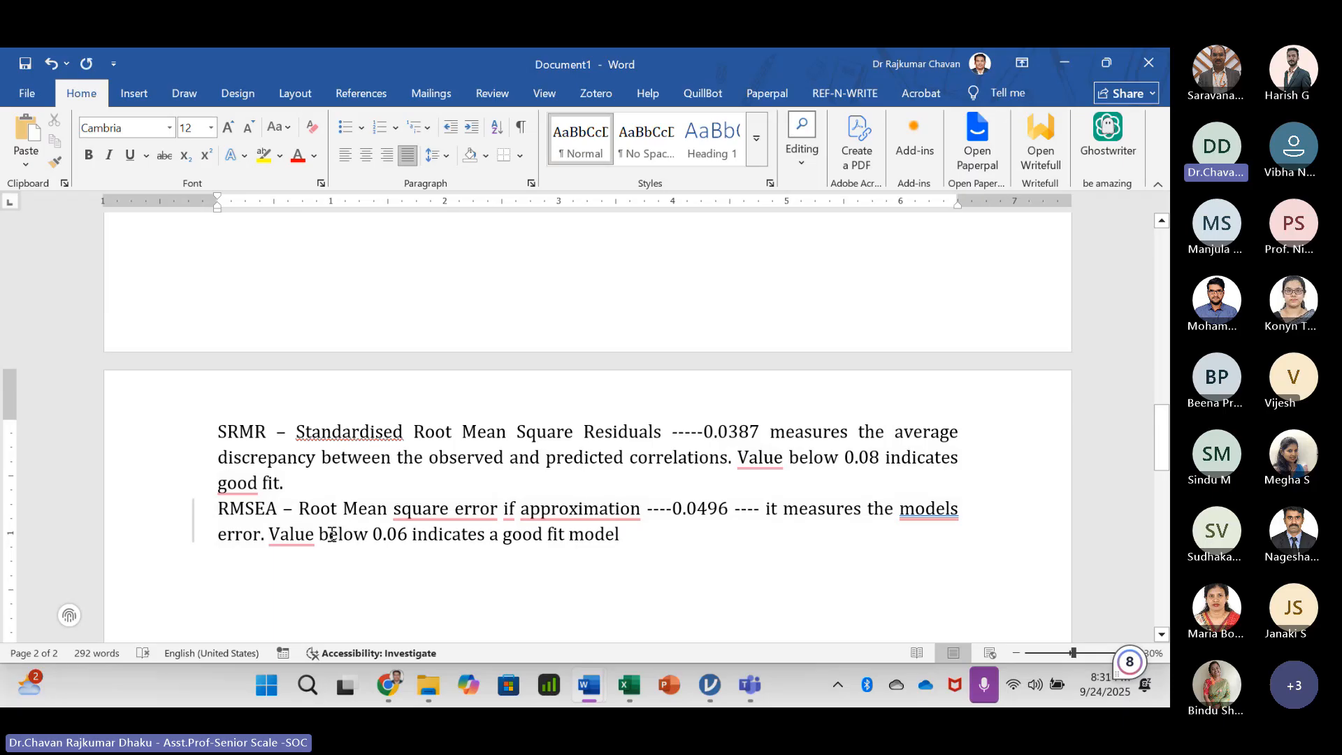
pyautogui.scroll(5, 332, 535)
pyautogui.moveTo(608, 445); pyautogui.dragTo(567, 419)
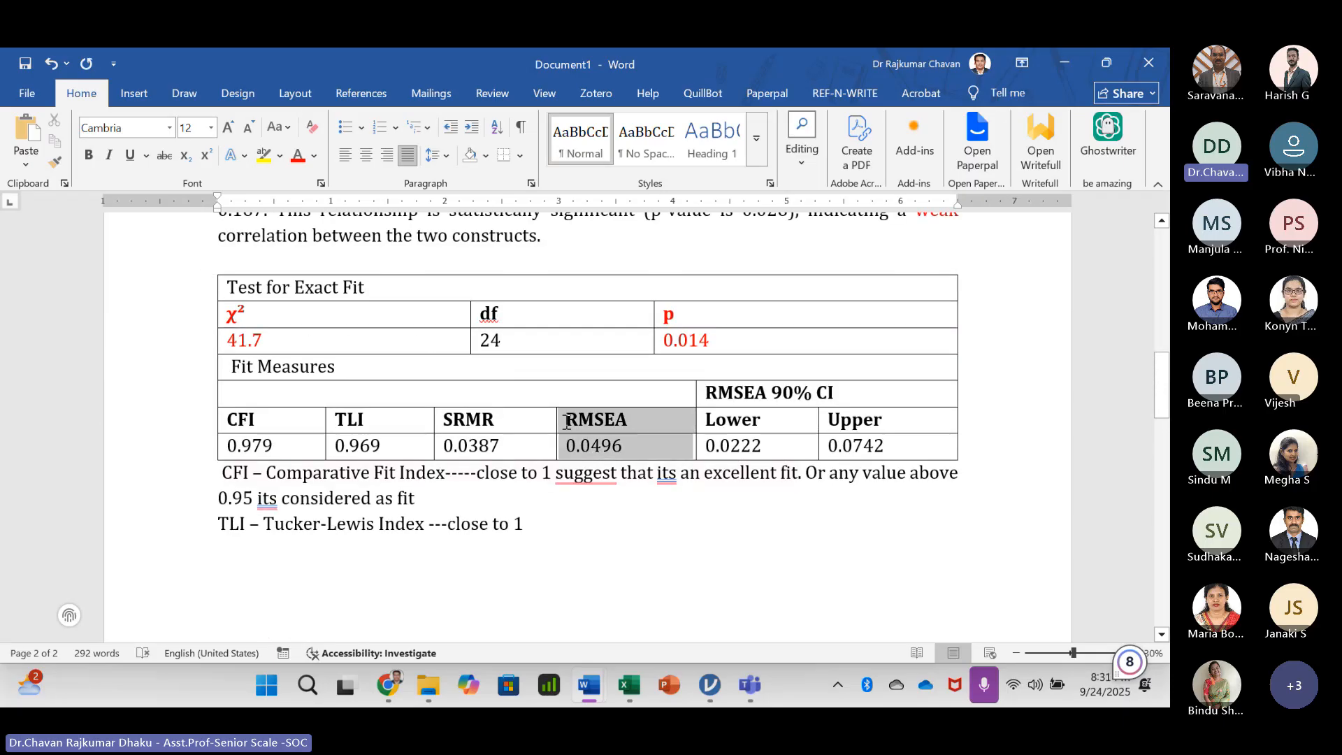
pyautogui.scroll(-6, 506, 512)
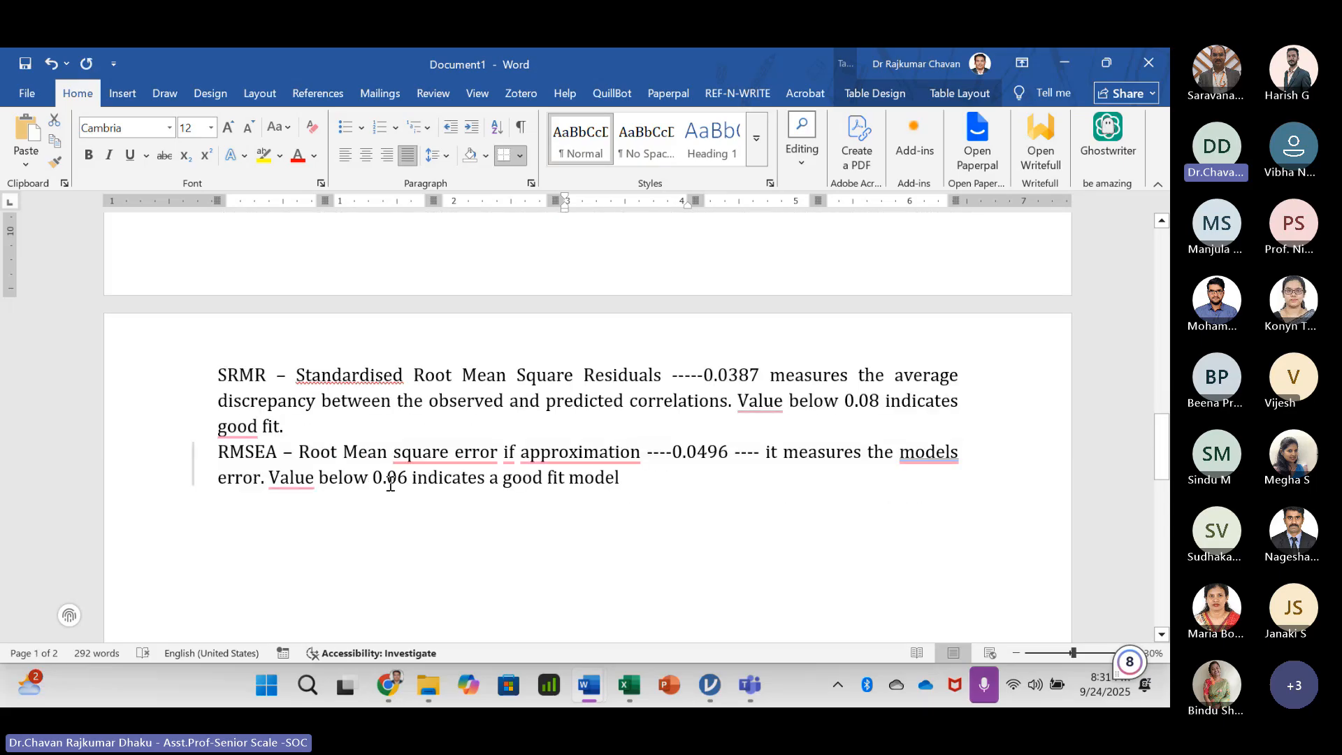
pyautogui.scroll(5, 392, 479)
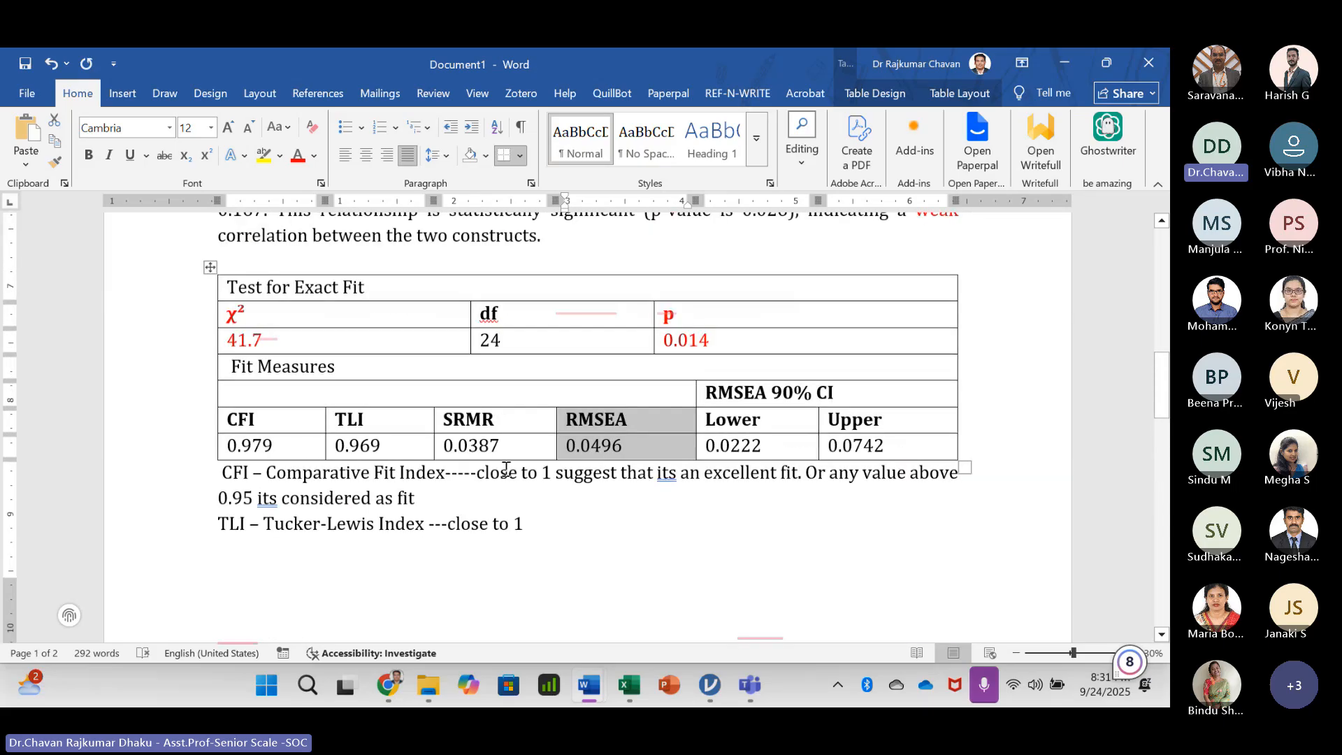
pyautogui.click(624, 446)
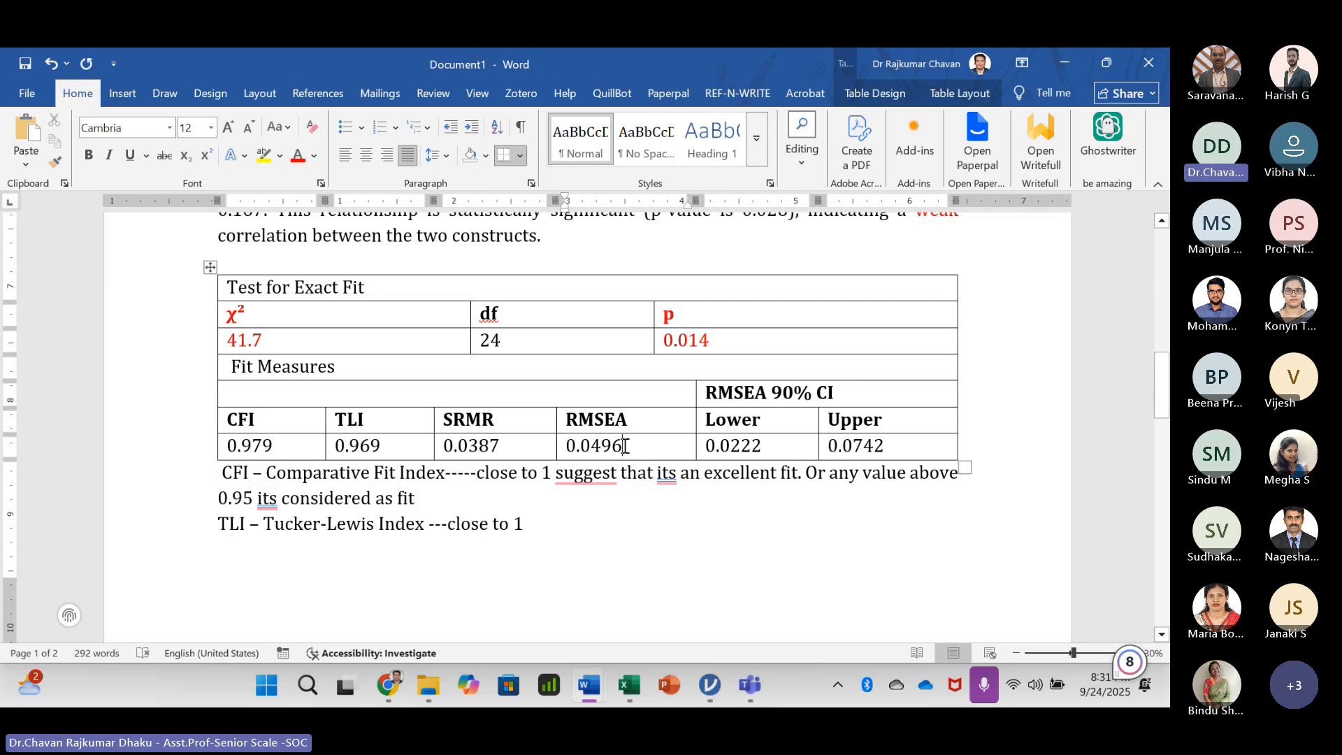
pyautogui.moveTo(626, 448); pyautogui.dragTo(550, 420)
pyautogui.click(600, 448)
pyautogui.scroll(-1, 485, 447)
pyautogui.scroll(-2, 433, 468)
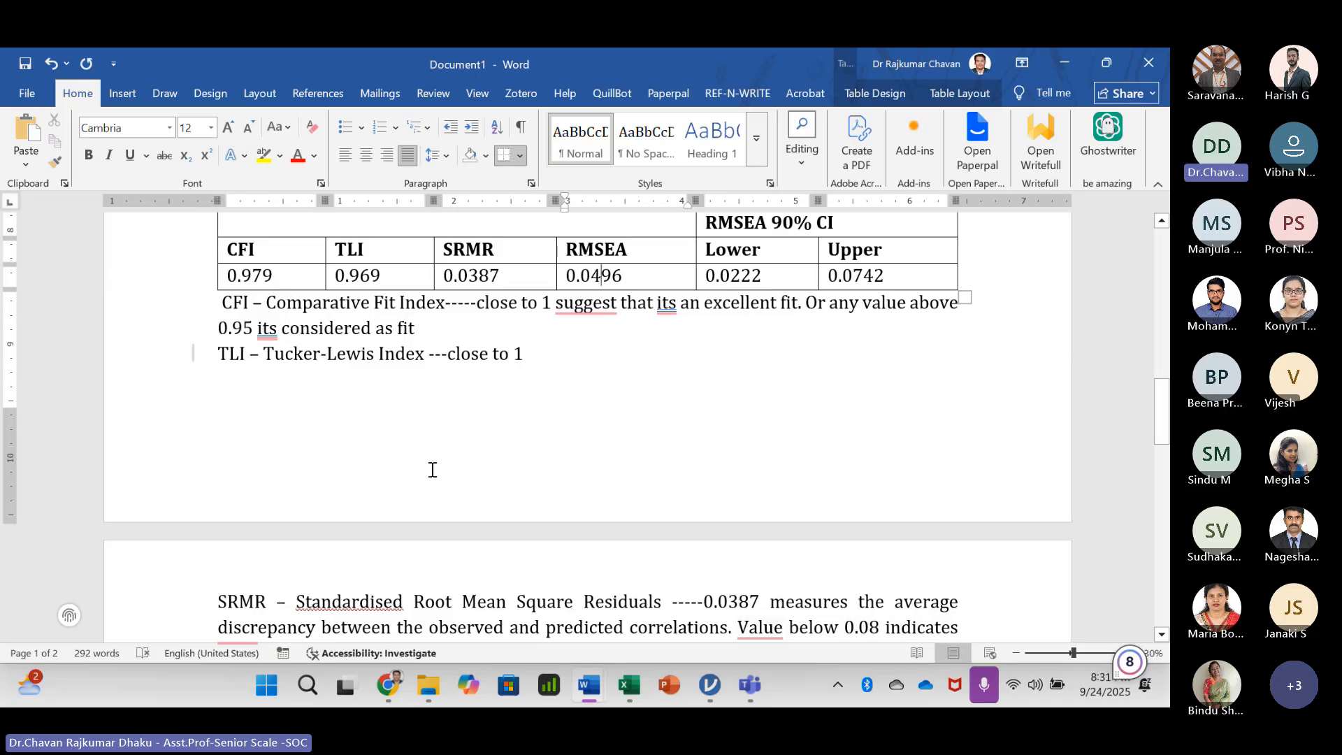
pyautogui.scroll(3, 433, 470)
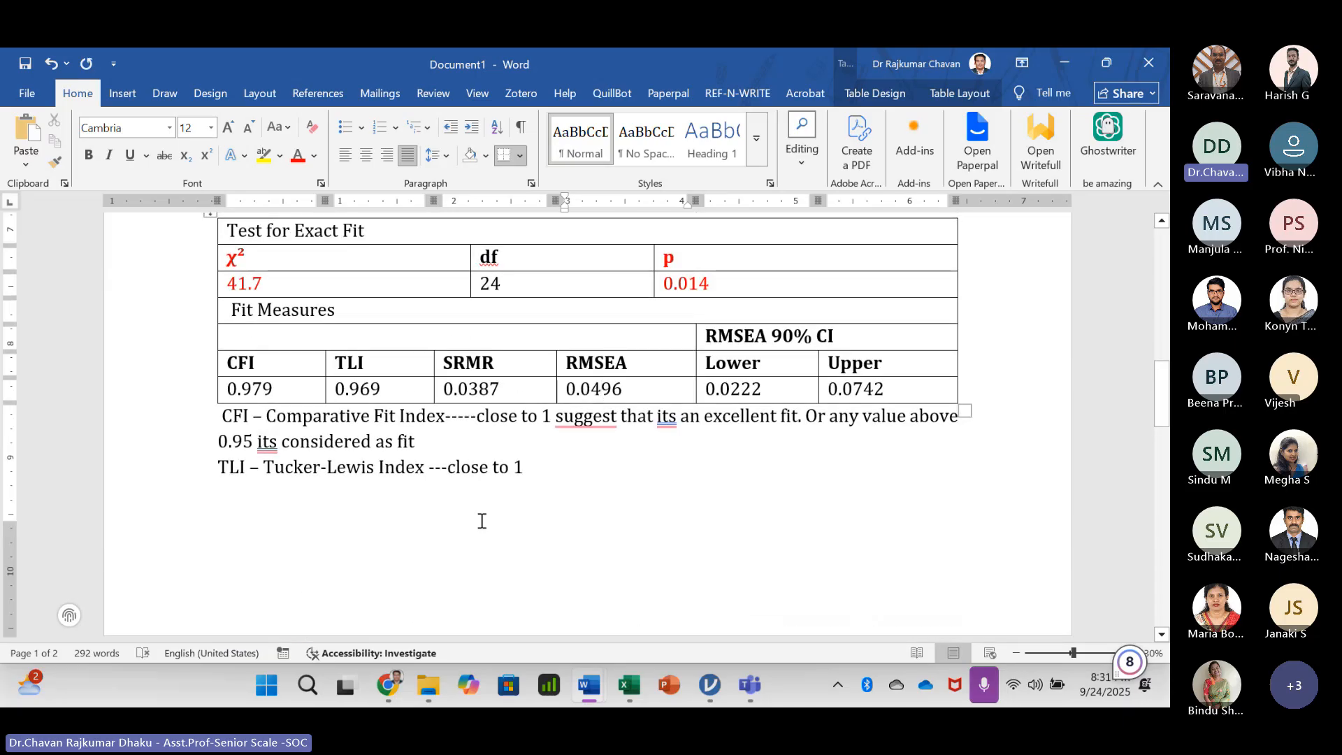
pyautogui.moveTo(638, 443); pyautogui.dragTo(273, 412)
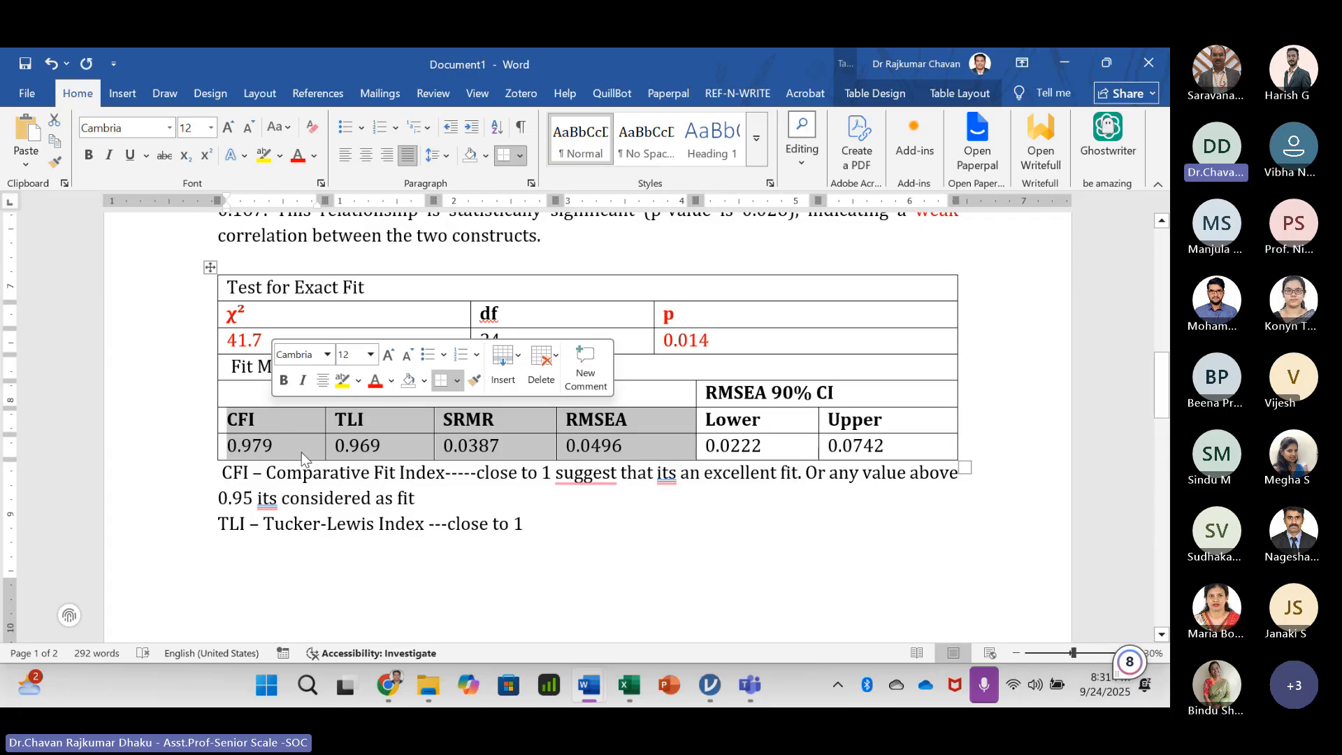
pyautogui.scroll(-12, 301, 451)
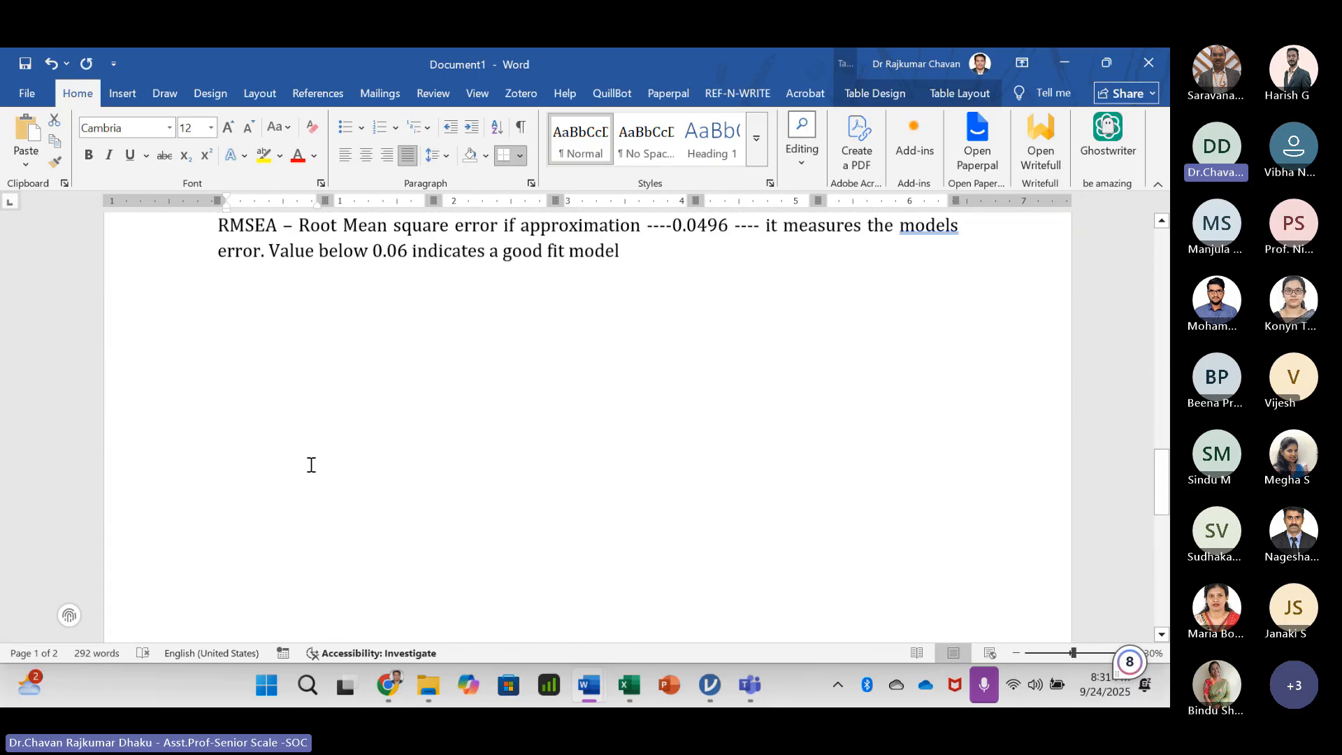
# - Switch to jamovi and copy the Path Diagram from the confirmatory factor analysis results
pyautogui.hotkey('alt', 'Tab')
pyautogui.scroll(-3, 687, 429)
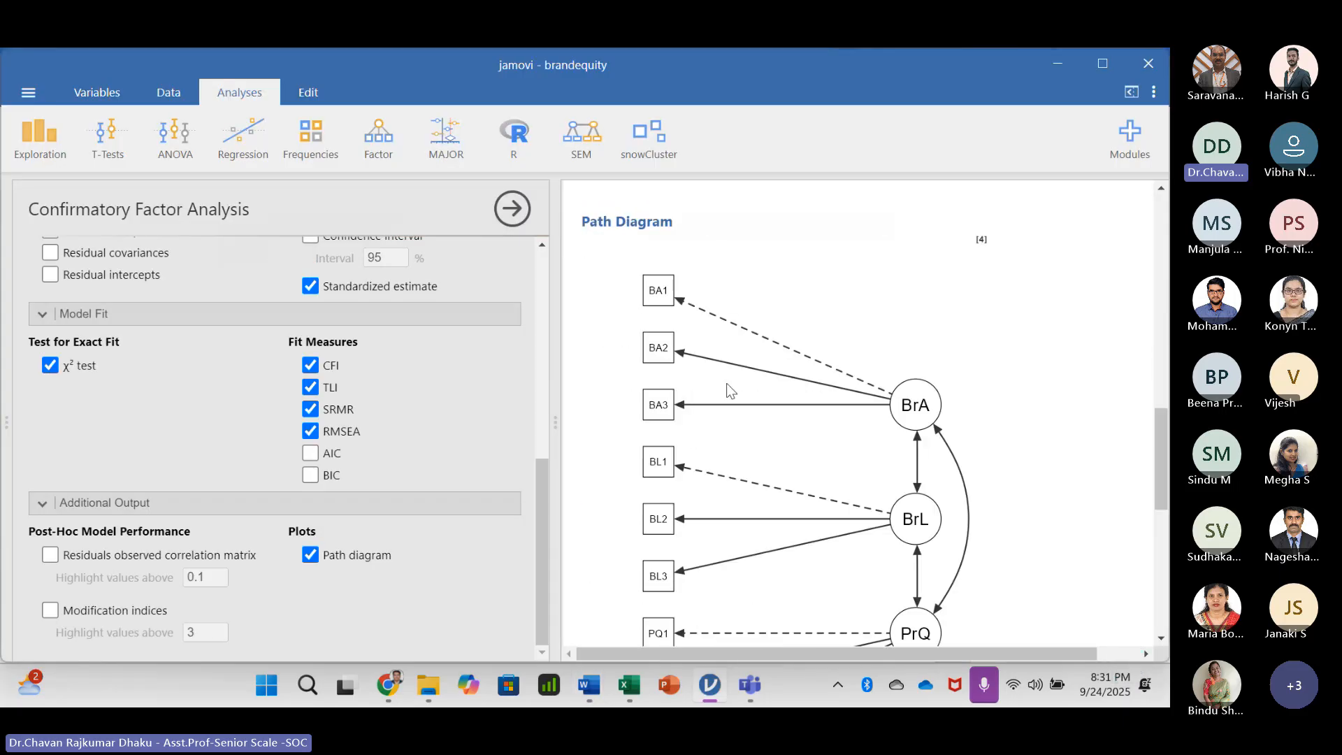
pyautogui.rightClick(745, 384)
pyautogui.click(753, 384)
# - Return to Word and insert the path diagram with its "Path Diagram" heading below the RMSEA interpretation
pyautogui.hotkey('alt', 'Tab')
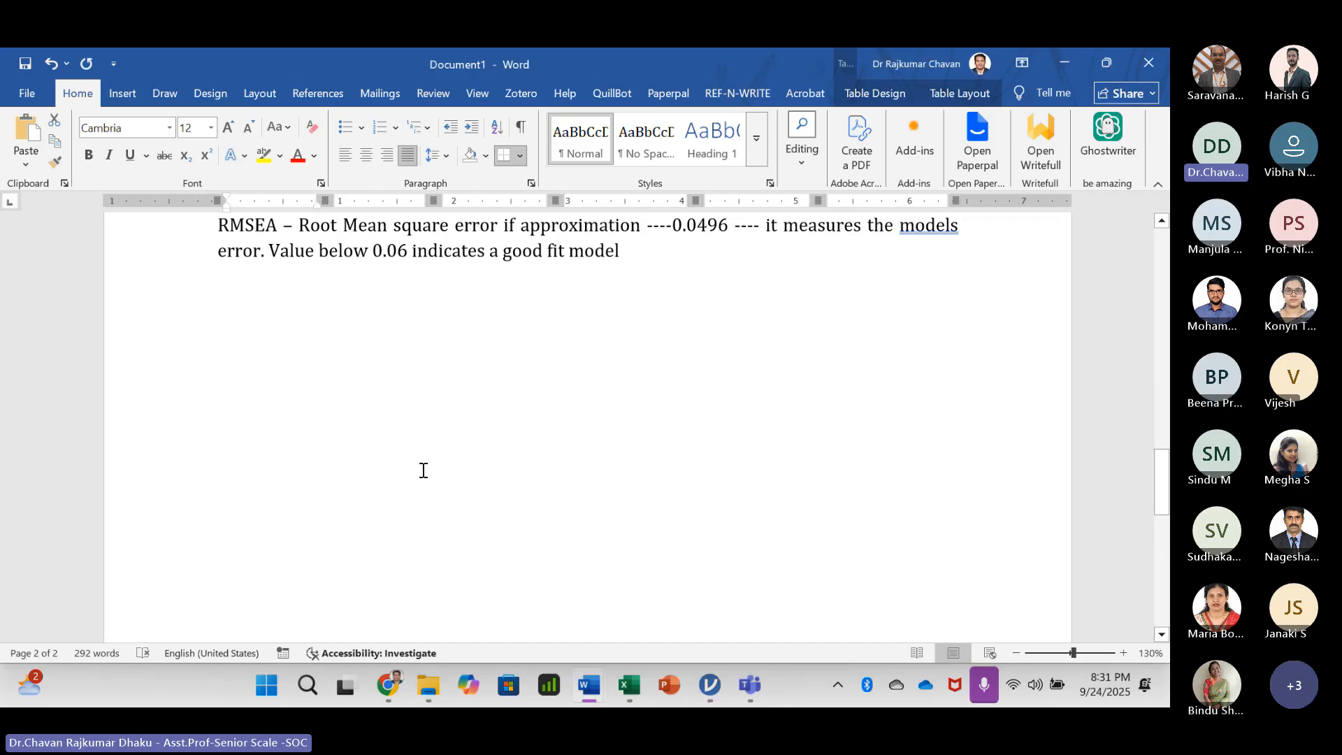
pyautogui.click(629, 263)
pyautogui.press('Return')
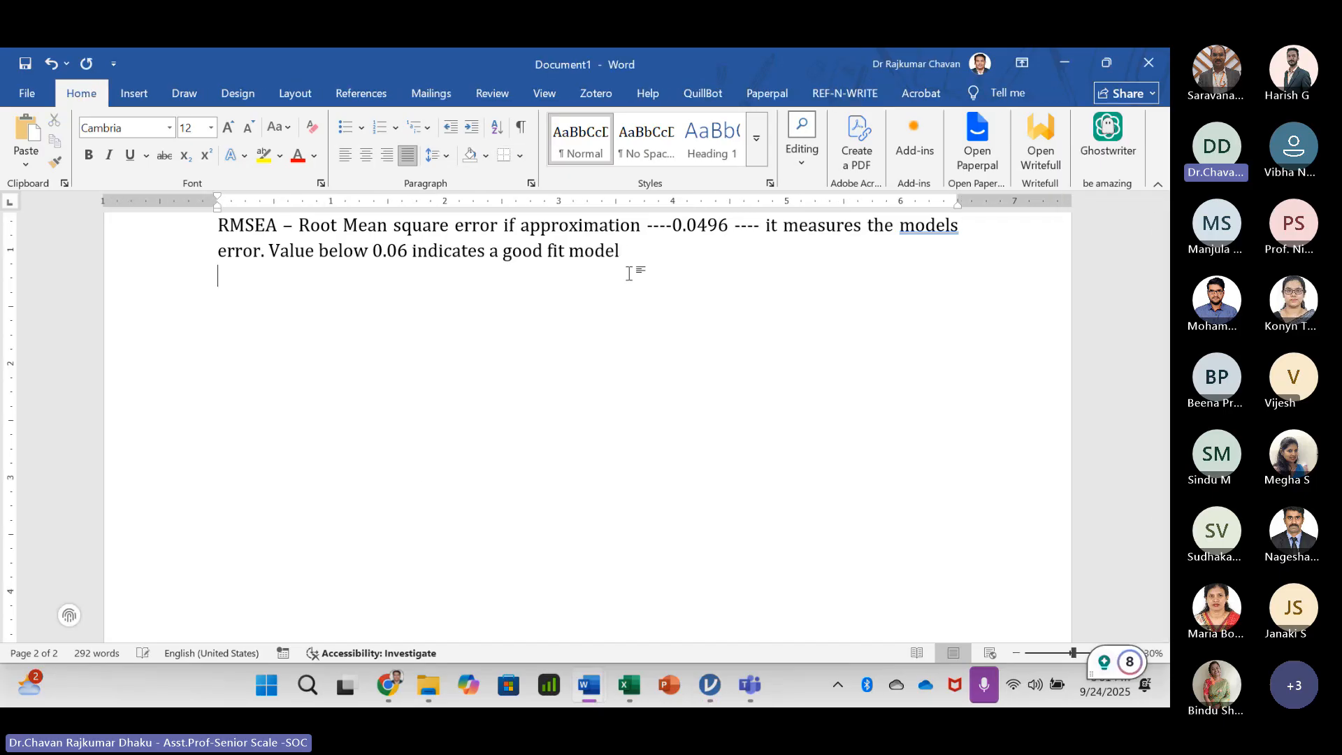
pyautogui.write('Path Diagram')
pyautogui.scroll(3, 509, 458)
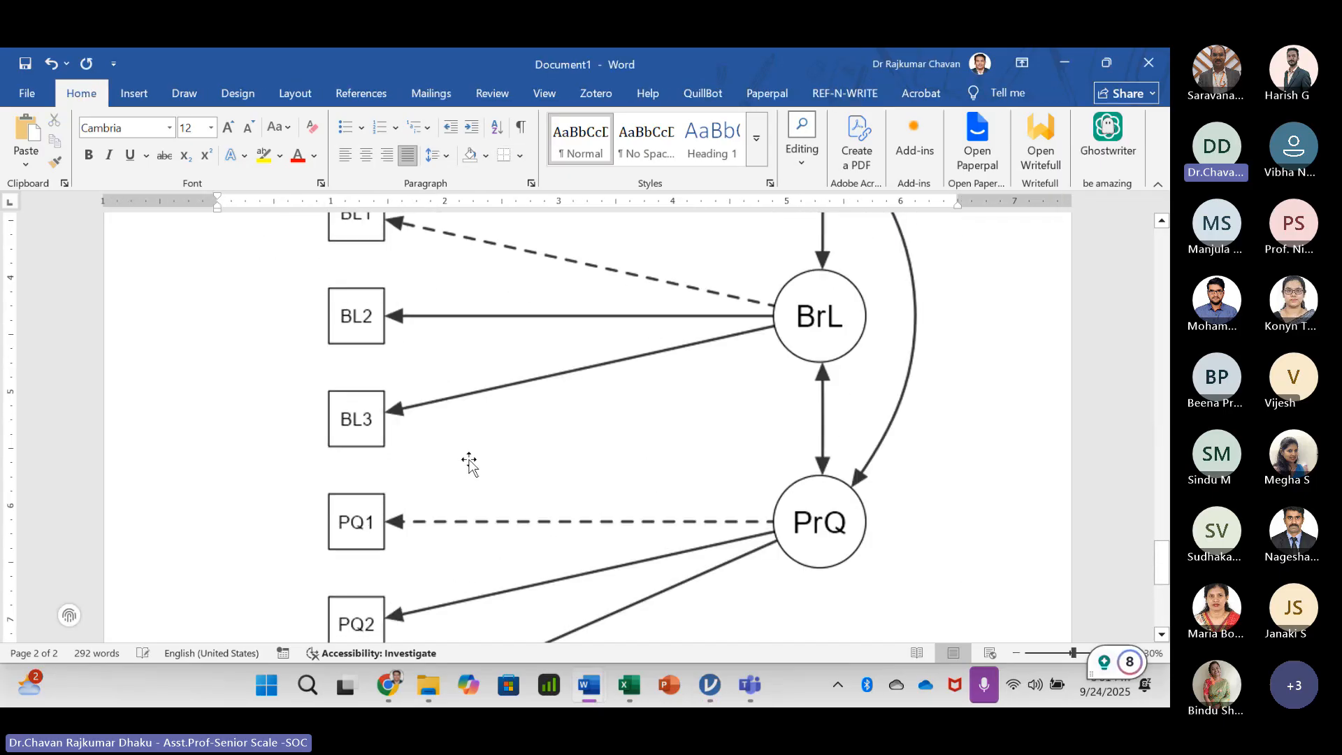
# - Shrink the path diagram image proportionally to a little over half of the text width
pyautogui.click(459, 445)
pyautogui.scroll(6, 460, 445)
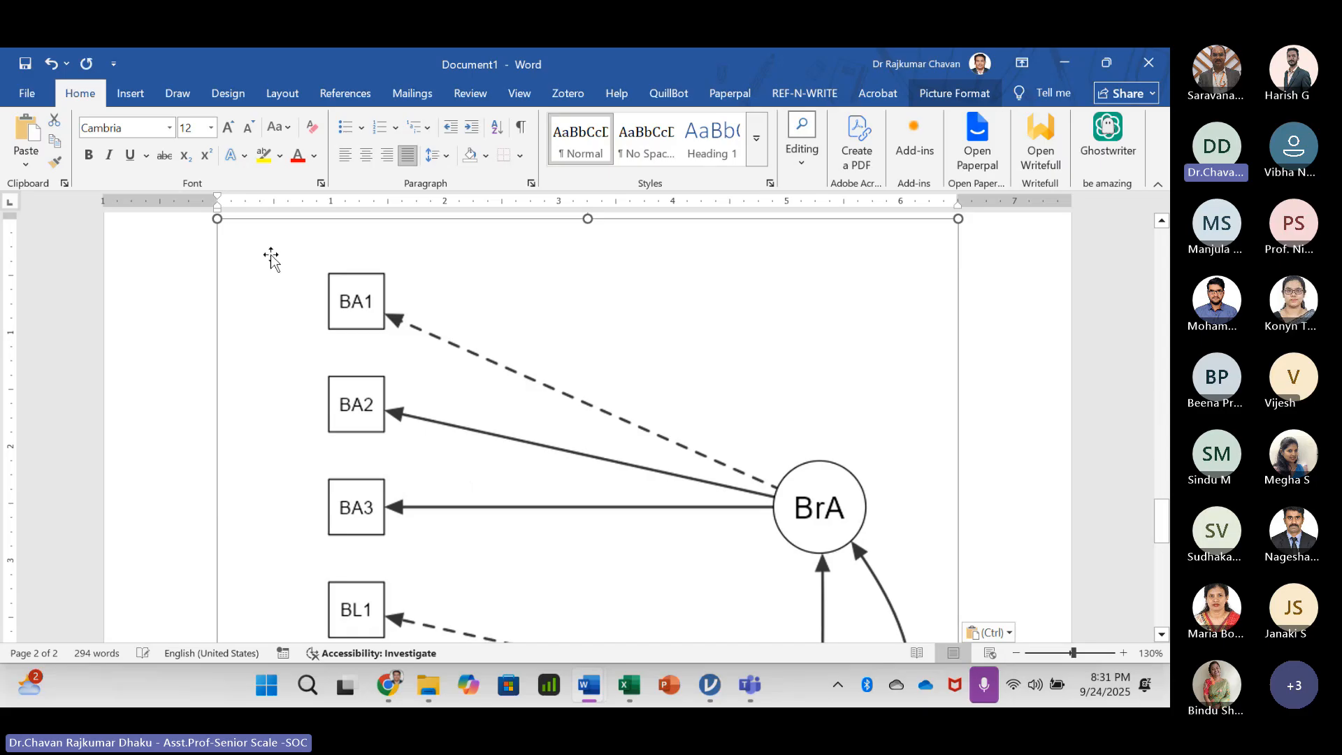
pyautogui.moveTo(219, 220); pyautogui.dragTo(444, 396)
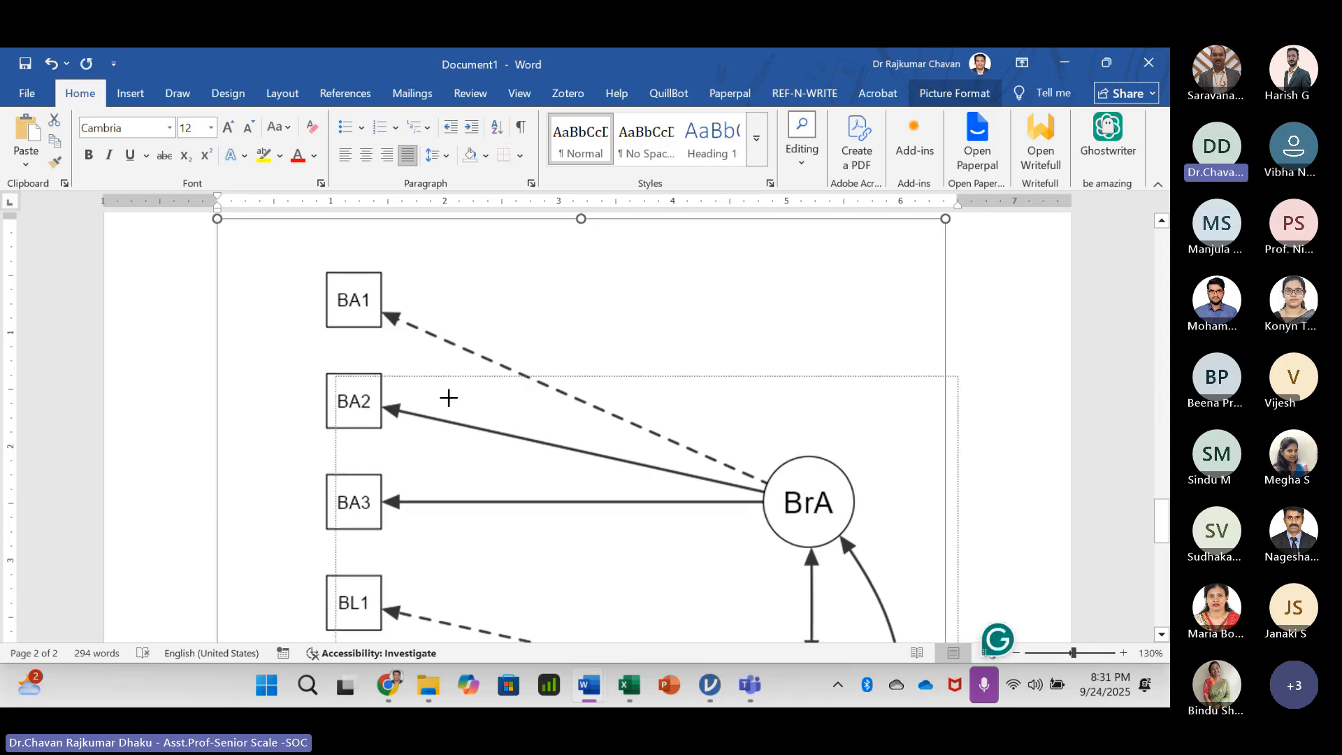
pyautogui.scroll(5, 506, 418)
pyautogui.scroll(-5, 239, 338)
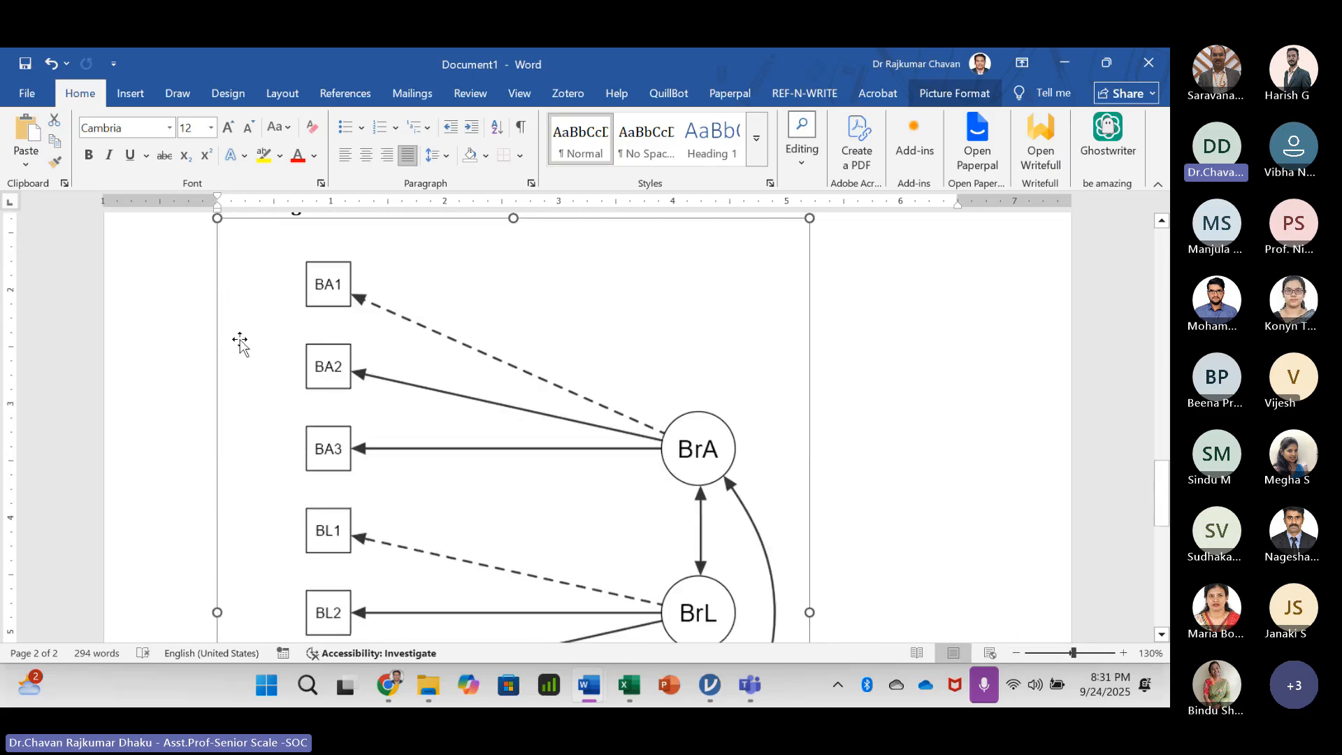
pyautogui.scroll(1, 309, 402)
pyautogui.scroll(1, 310, 402)
pyautogui.moveTo(219, 273); pyautogui.dragTo(311, 390)
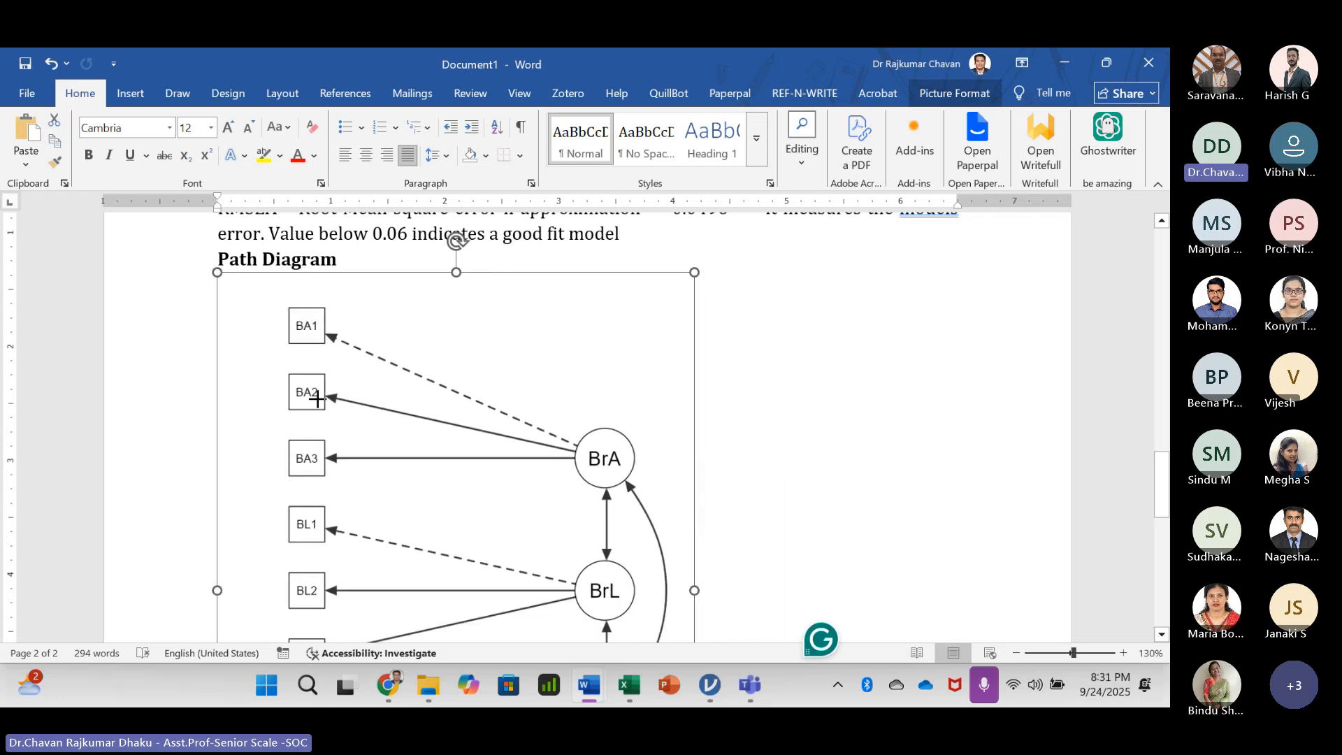
# - Stretch the path diagram horizontally and scale it down from its corner to about 3.8 inches wide
pyautogui.scroll(-3, 446, 393)
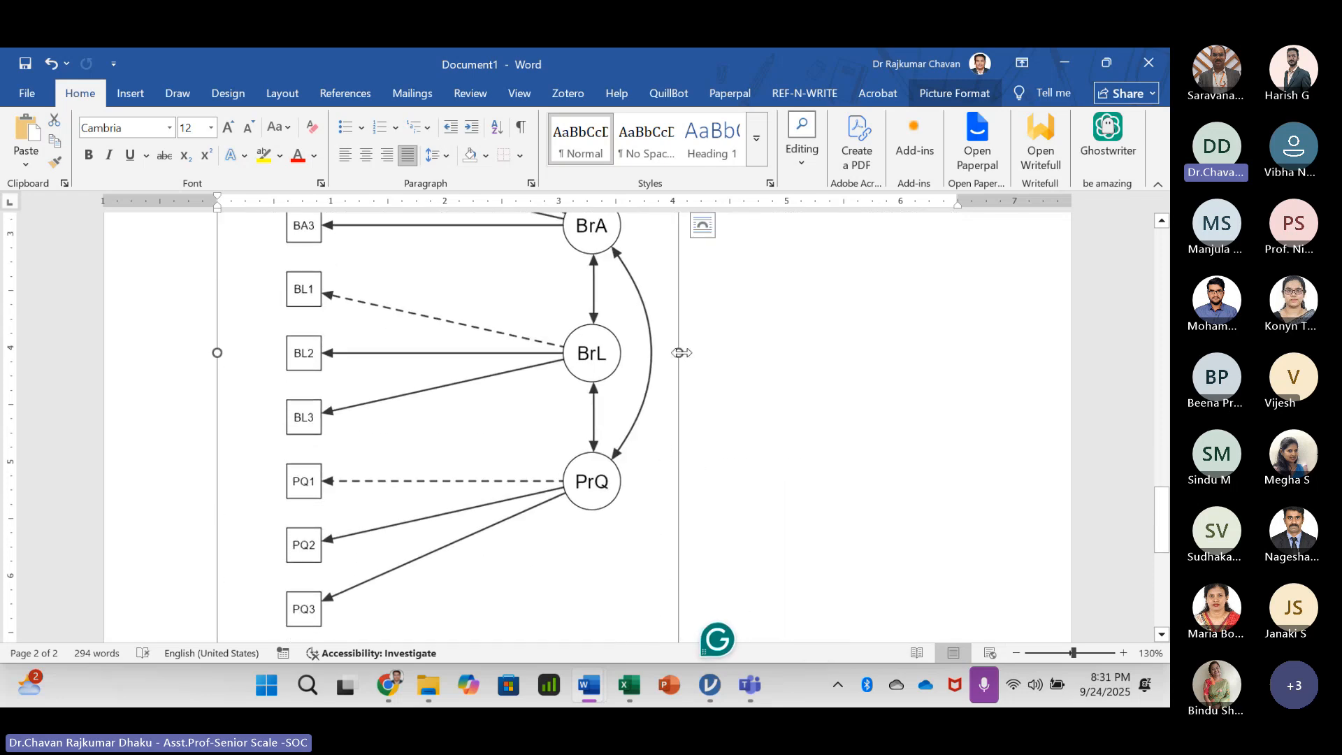
pyautogui.moveTo(678, 354); pyautogui.dragTo(881, 354)
pyautogui.scroll(3, 564, 399)
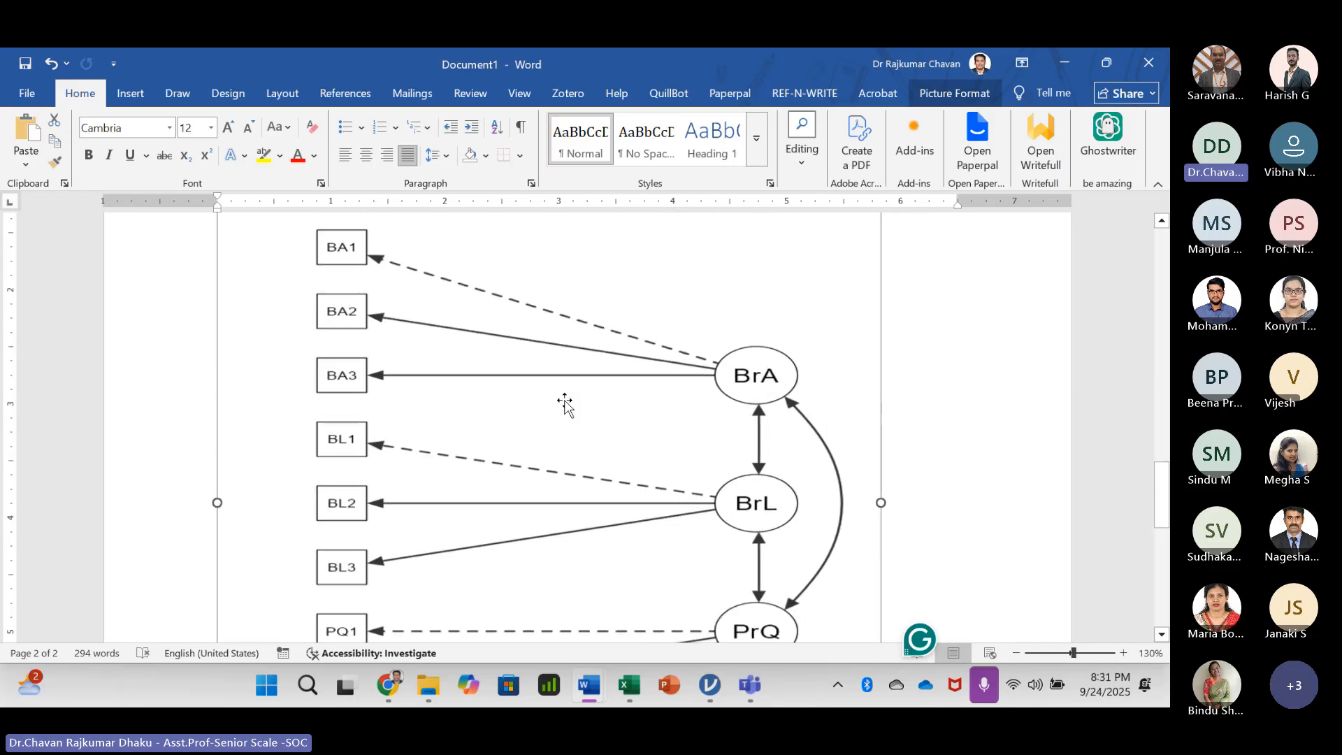
pyautogui.scroll(1, 431, 500)
pyautogui.moveTo(880, 328); pyautogui.dragTo(605, 499)
pyautogui.scroll(-4, 459, 542)
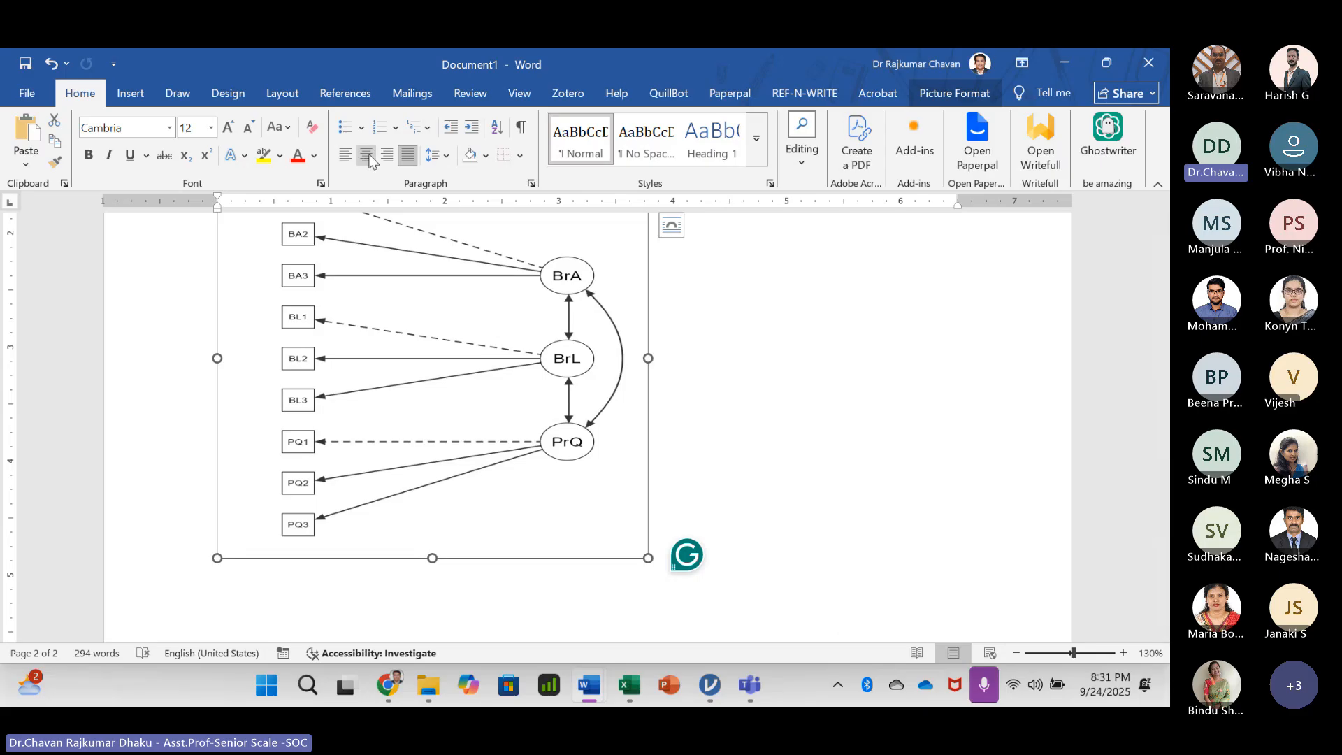
# - Center the path diagram between the page margins and deselect it
pyautogui.hotkey('ctrl', 'e')
pyautogui.scroll(3, 531, 383)
pyautogui.click(892, 429)
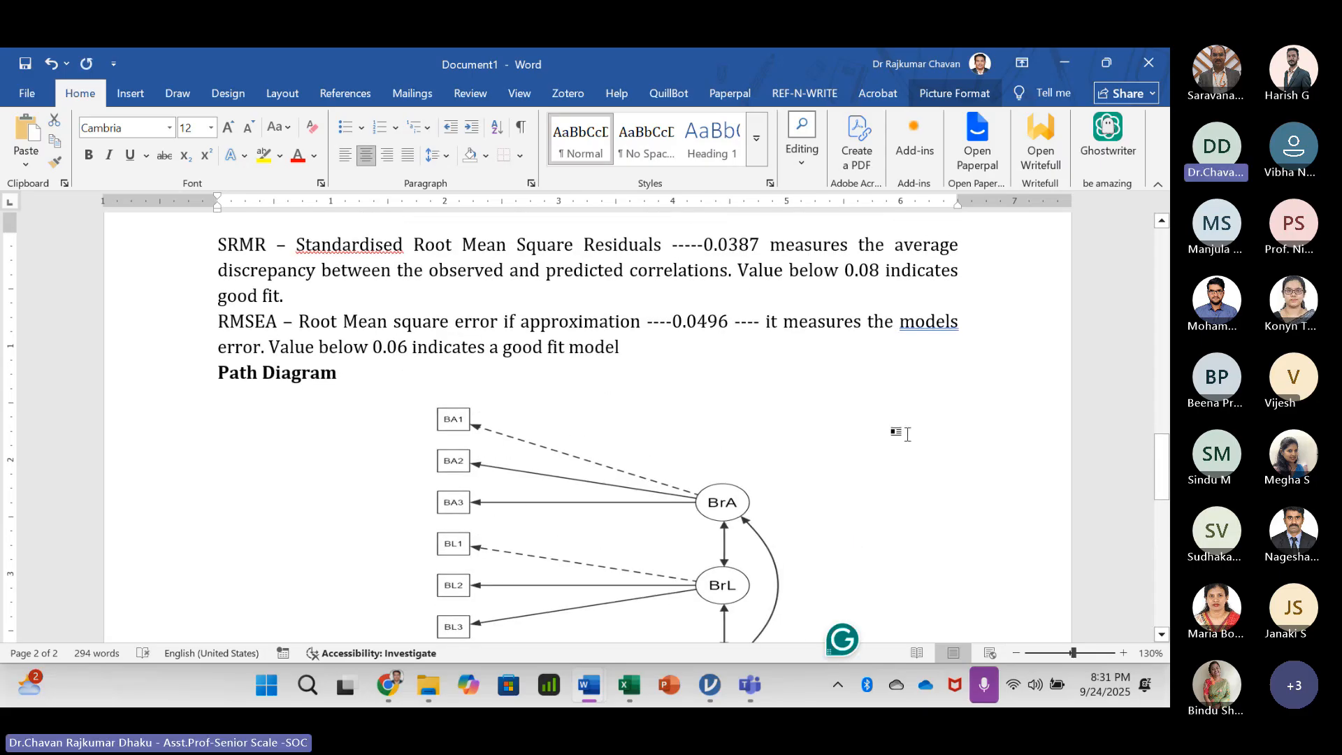
# - Review the path diagram together with the CFI, TLI, SRMR and RMSEA interpretations above it
pyautogui.scroll(-3, 643, 437)
pyautogui.scroll(3, 643, 437)
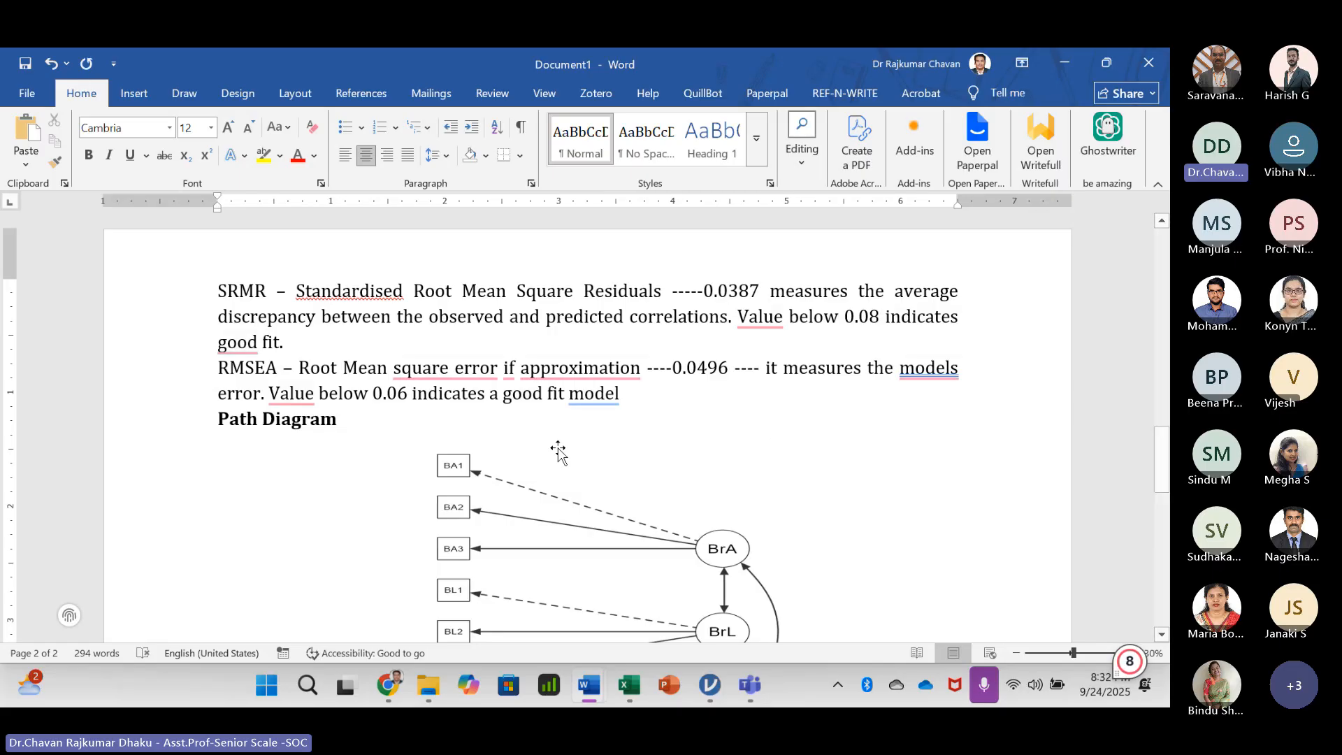
pyautogui.scroll(-3, 495, 496)
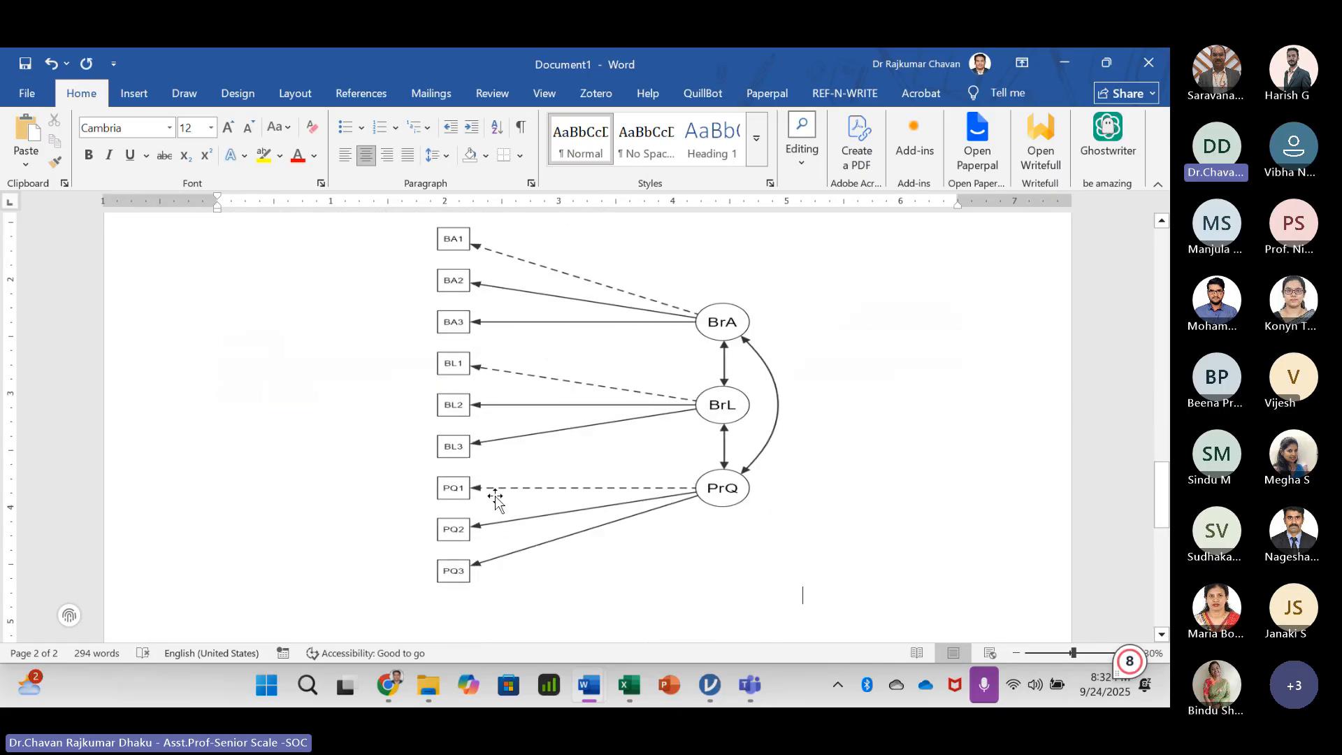
pyautogui.scroll(2, 495, 497)
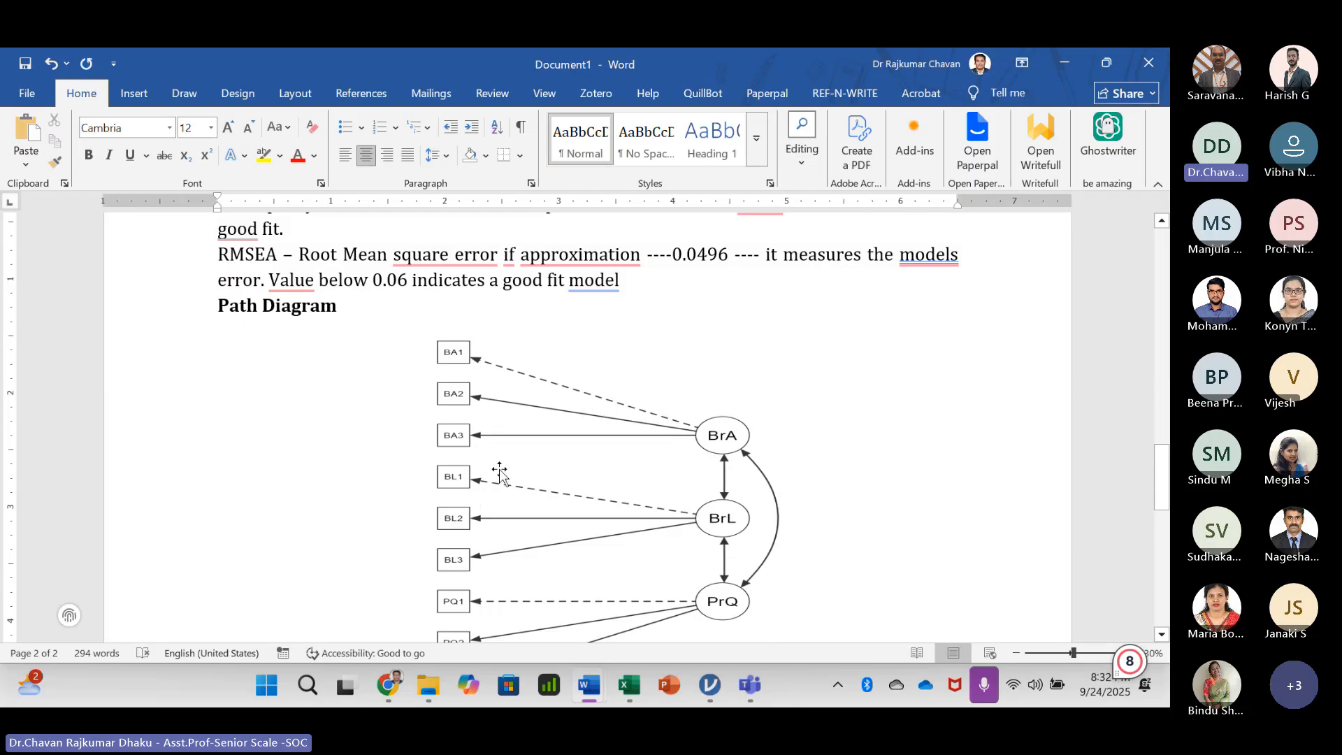
pyautogui.scroll(-2, 498, 470)
pyautogui.scroll(3, 499, 472)
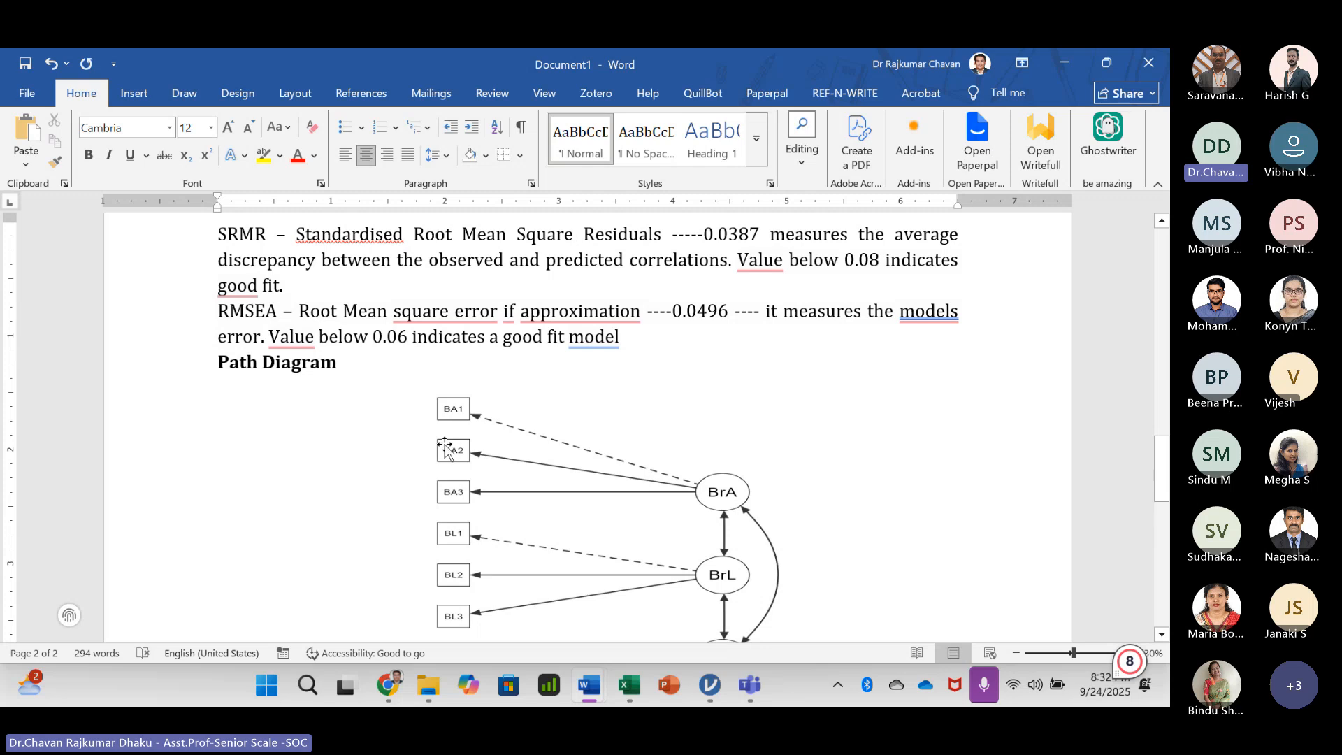
pyautogui.scroll(3, 445, 447)
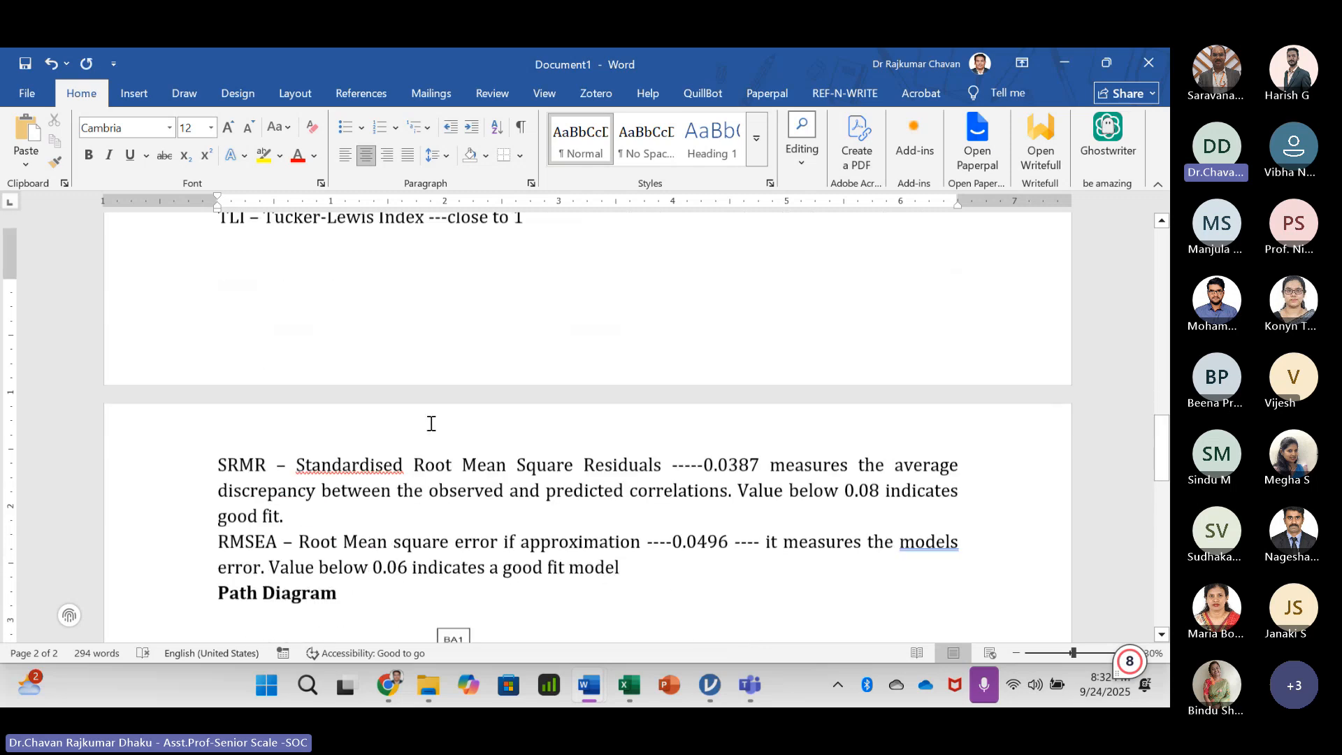
pyautogui.scroll(-5, 428, 422)
pyautogui.scroll(8, 394, 388)
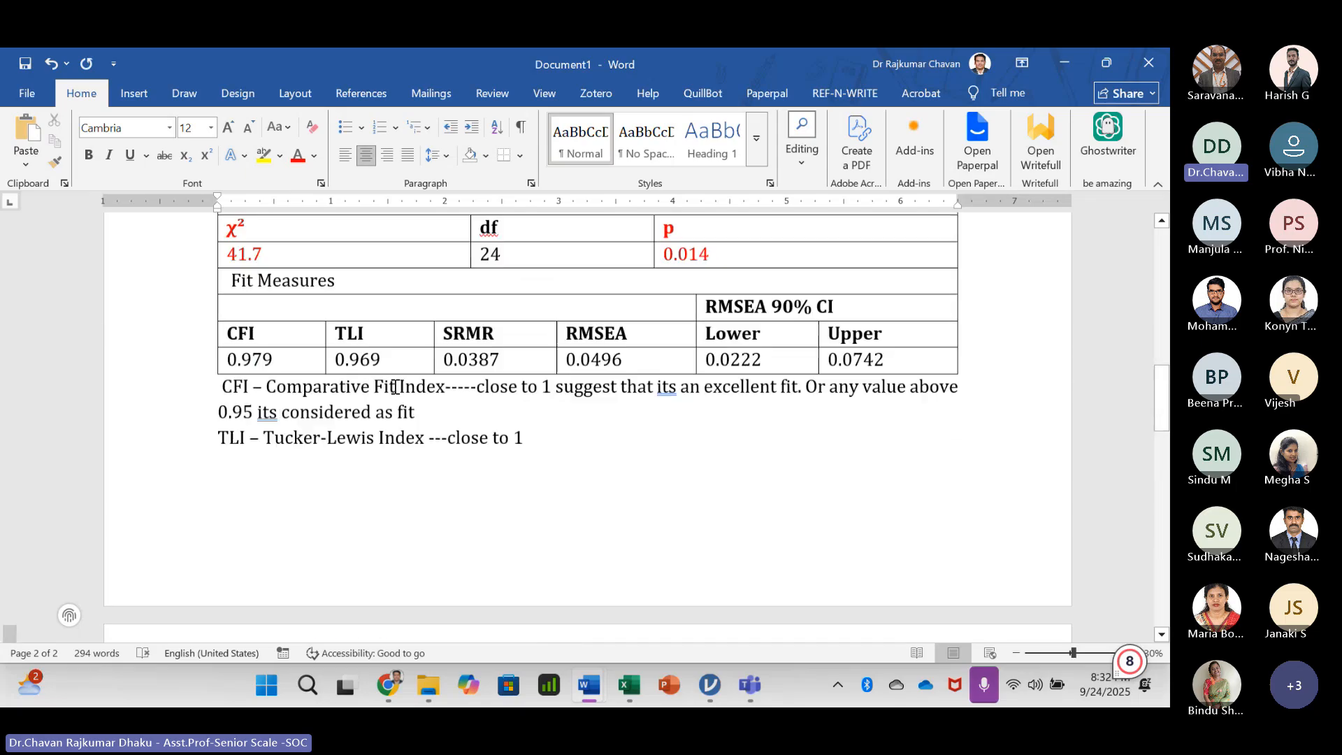
pyautogui.scroll(-3, 396, 386)
# - Switch to jamovi to view the covariance and Model Fit results, and return to Word to review the report up to the Factor Loadings table
pyautogui.hotkey('alt', 'Tab')
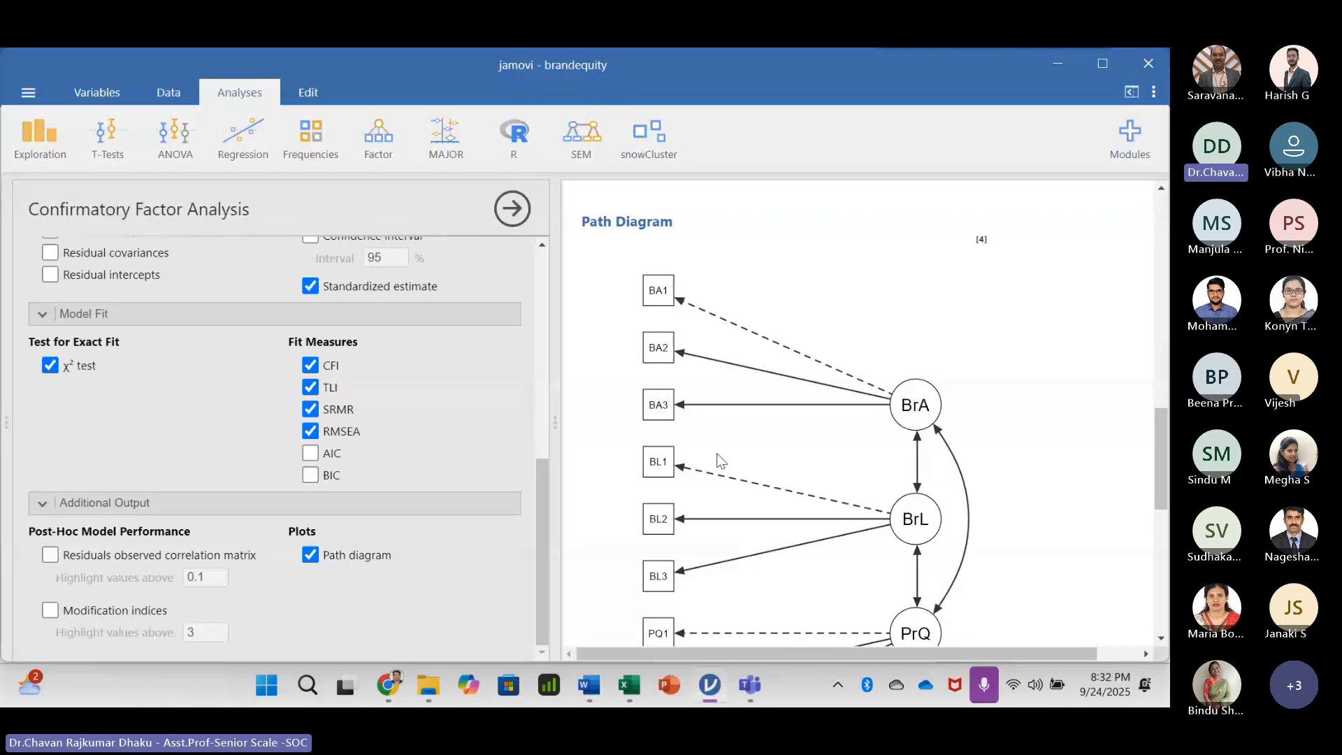
pyautogui.scroll(10, 705, 449)
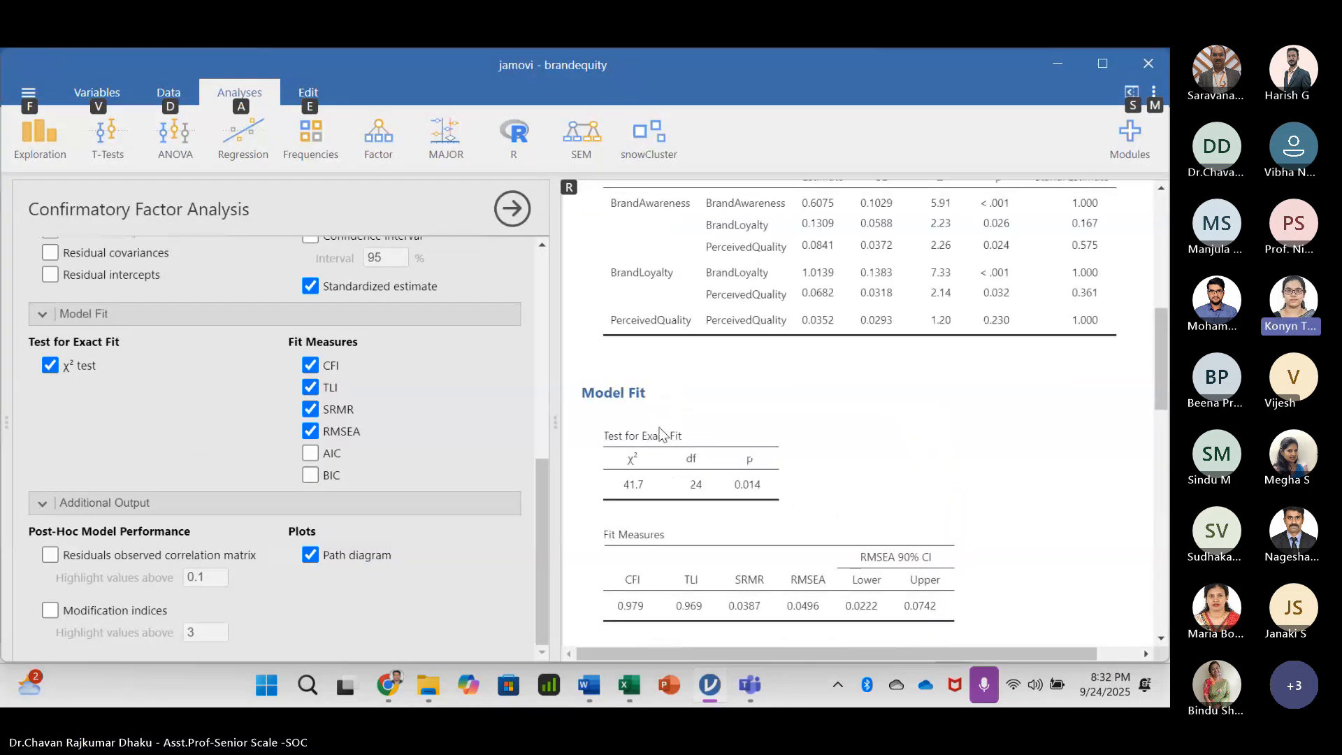
pyautogui.hotkey('alt', 'Tab')
pyautogui.scroll(3, 511, 440)
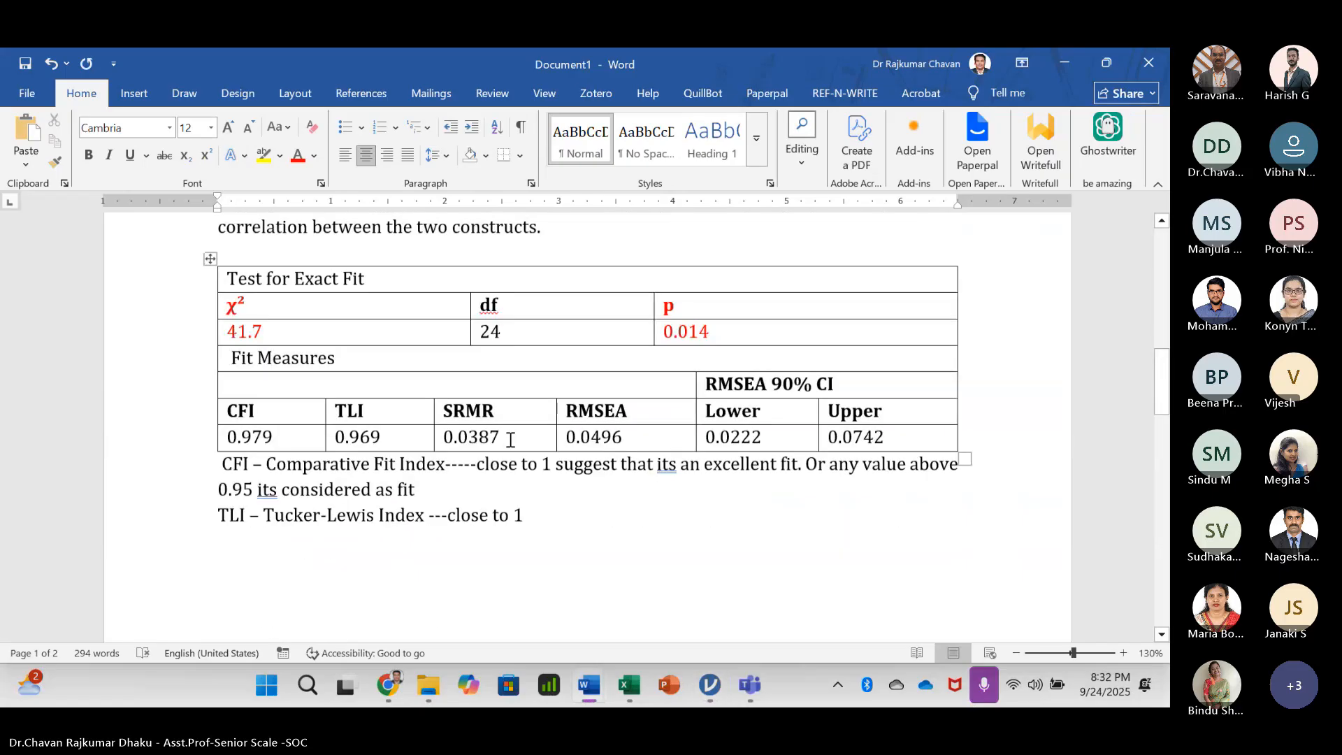
pyautogui.scroll(10, 511, 439)
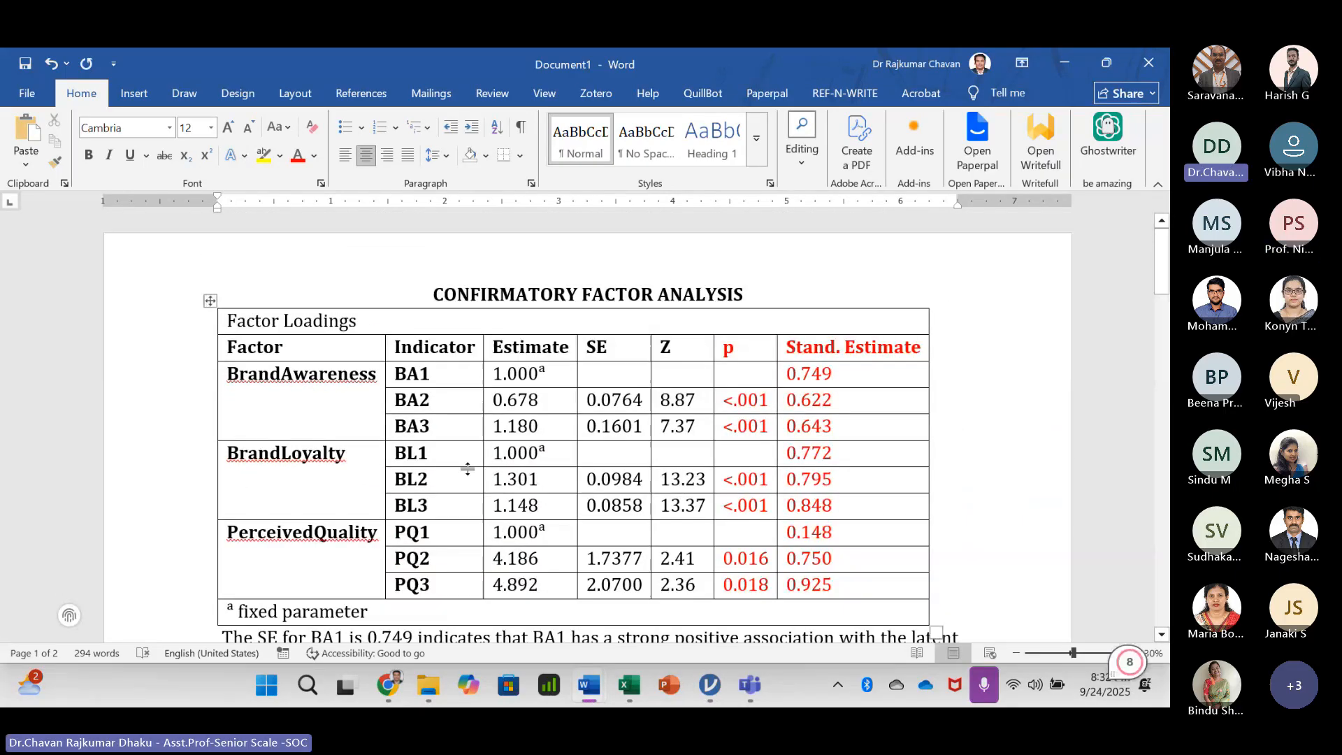